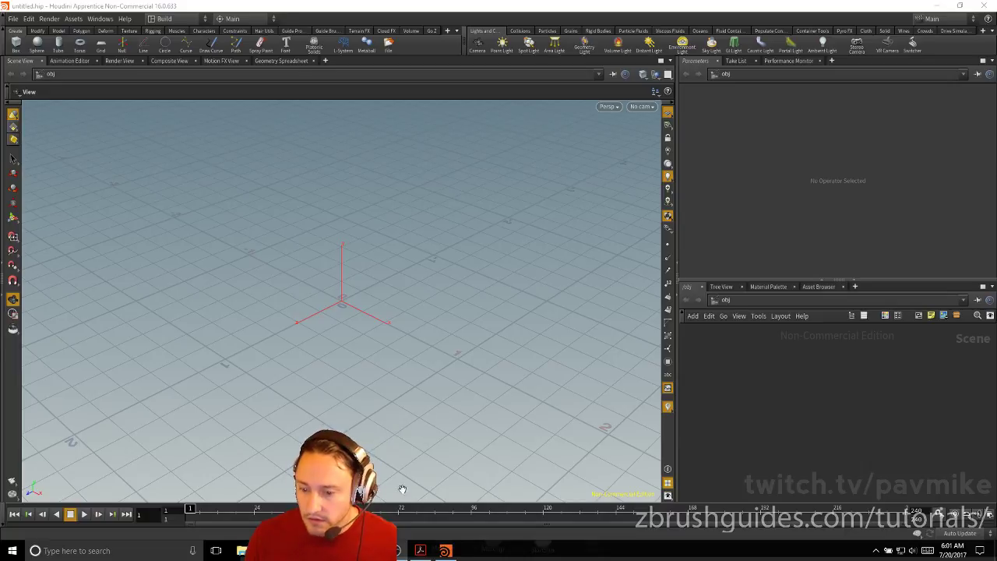
Step: Switch to ZBrush and bring up the ZBrush comic style render PDF guide beside it
key(alt+Tab)
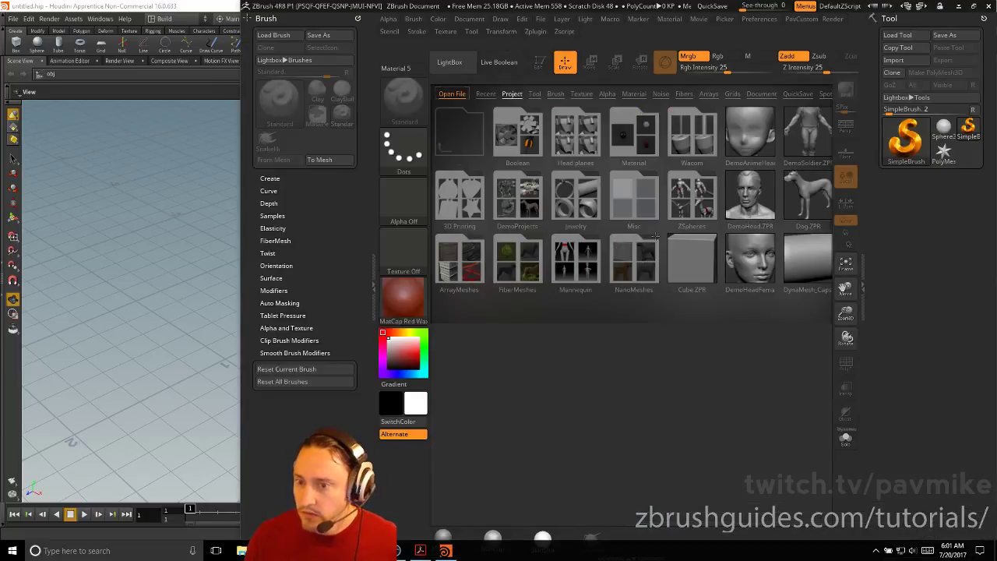
click(375, 95)
click(420, 550)
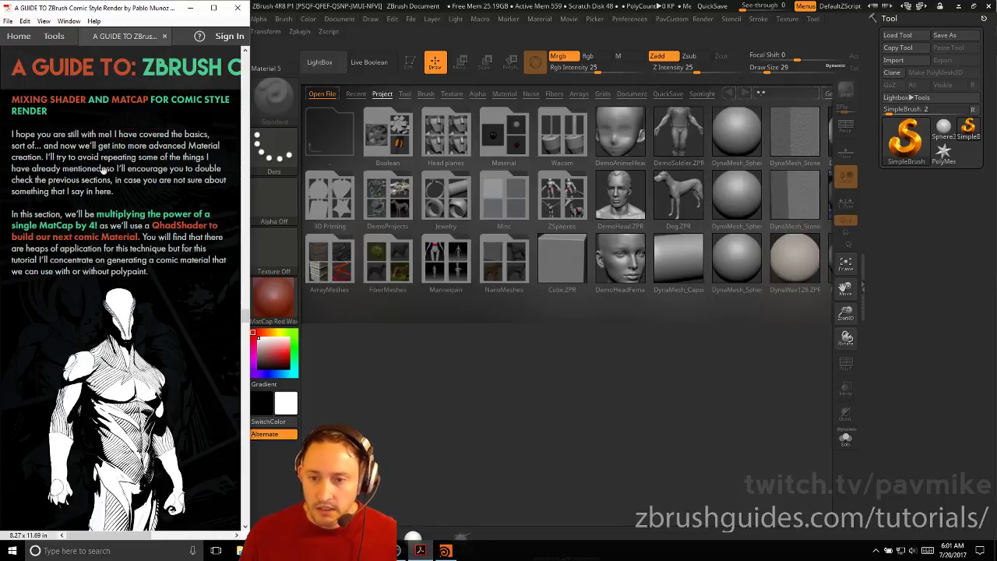
scroll(129, 193, down, 1)
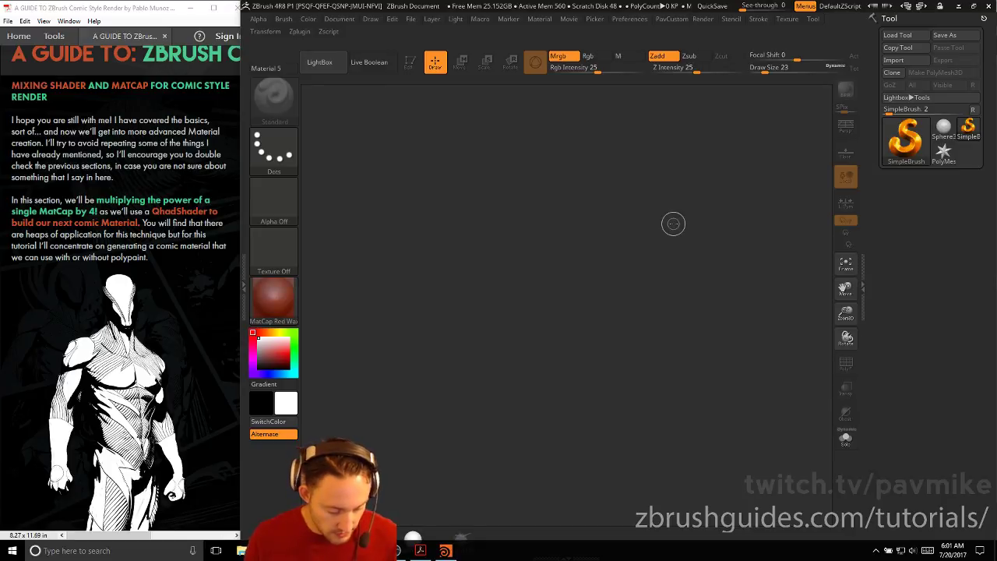
key(comma)
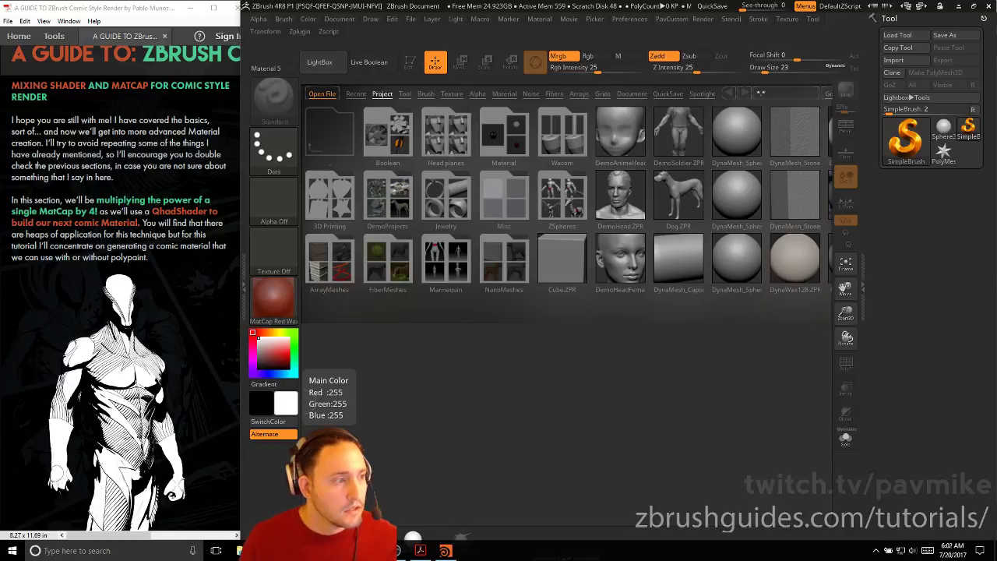
key(super)
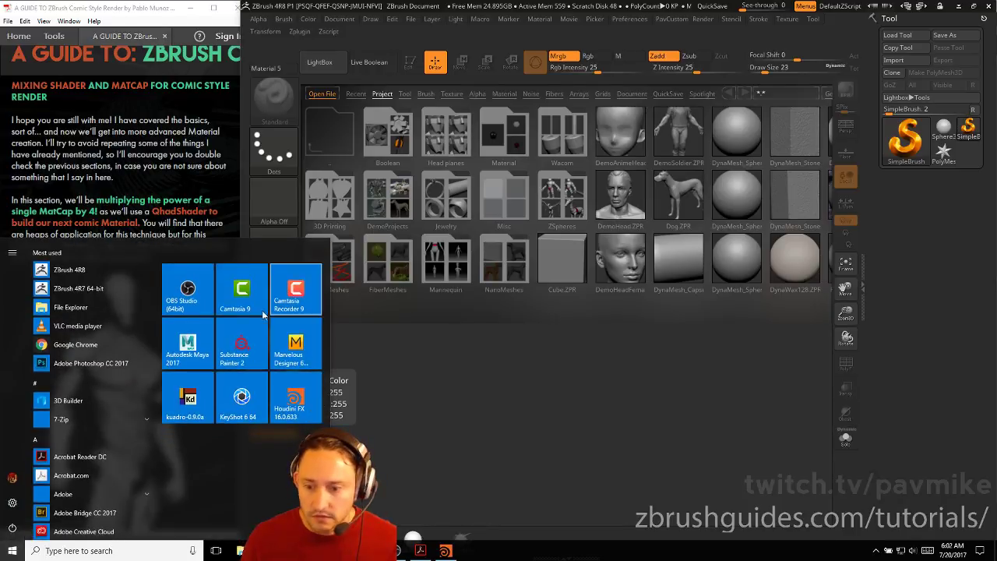
key(Escape)
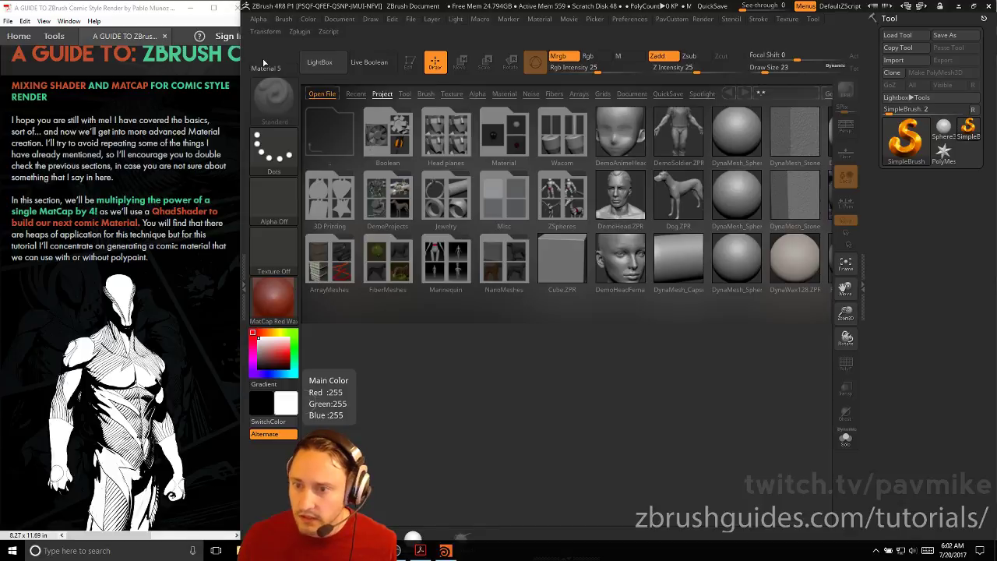
click(319, 62)
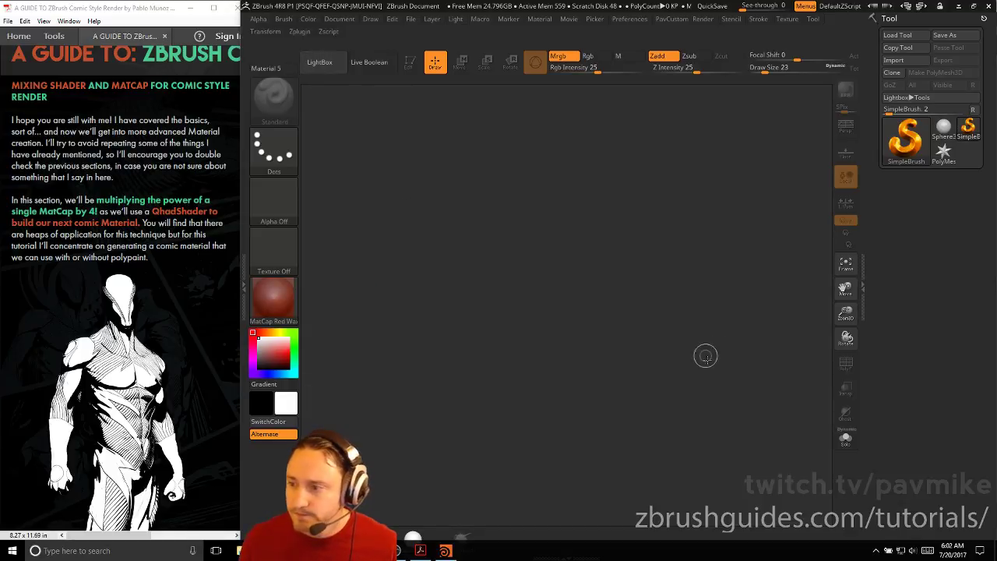
Step: Draw a Sphere3D in the middle of the canvas and enter Edit mode
click(943, 131)
drag(553, 280, 498, 204)
key(t)
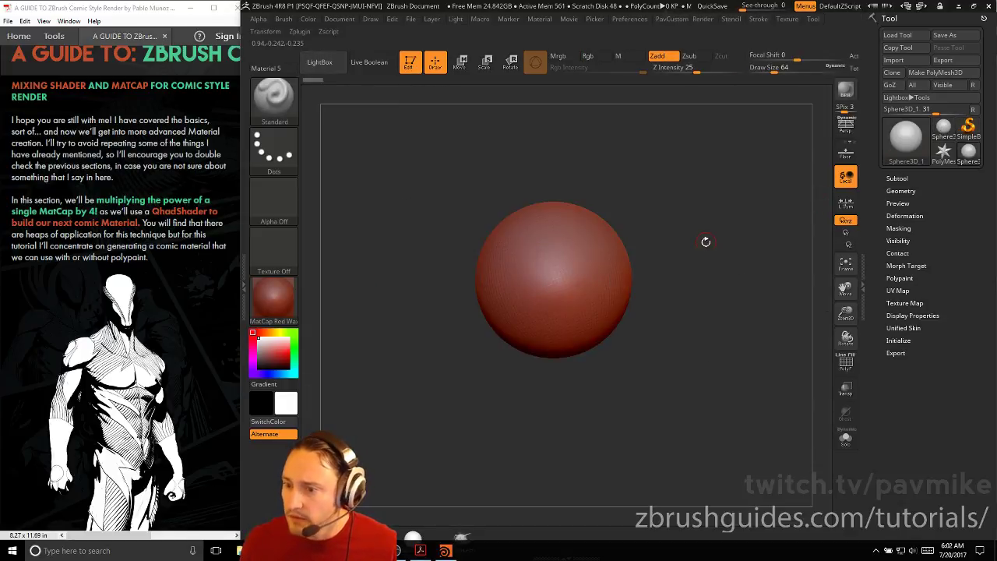
Step: Select the IMM BParts insert-mesh brush
key(b)
key(i)
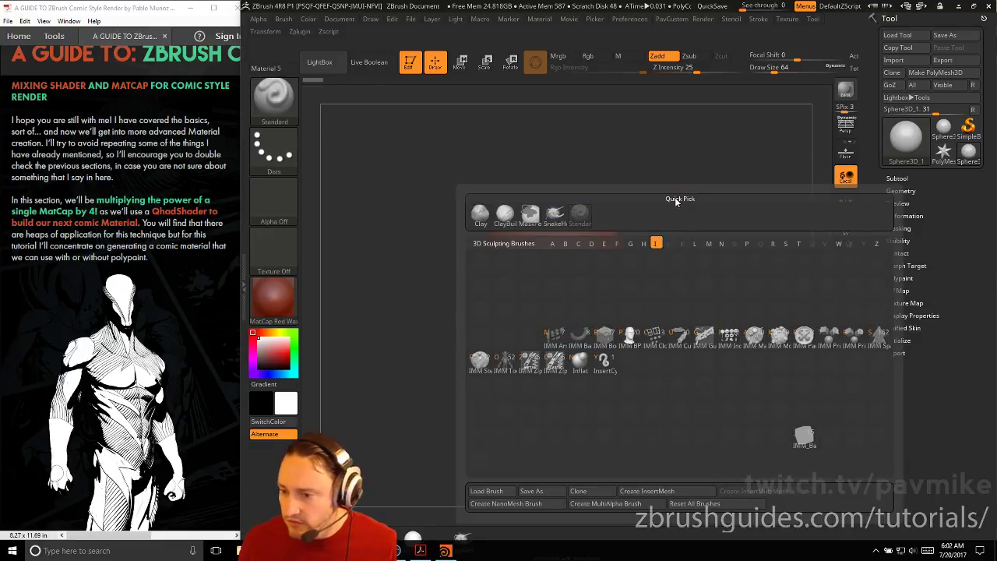
click(630, 335)
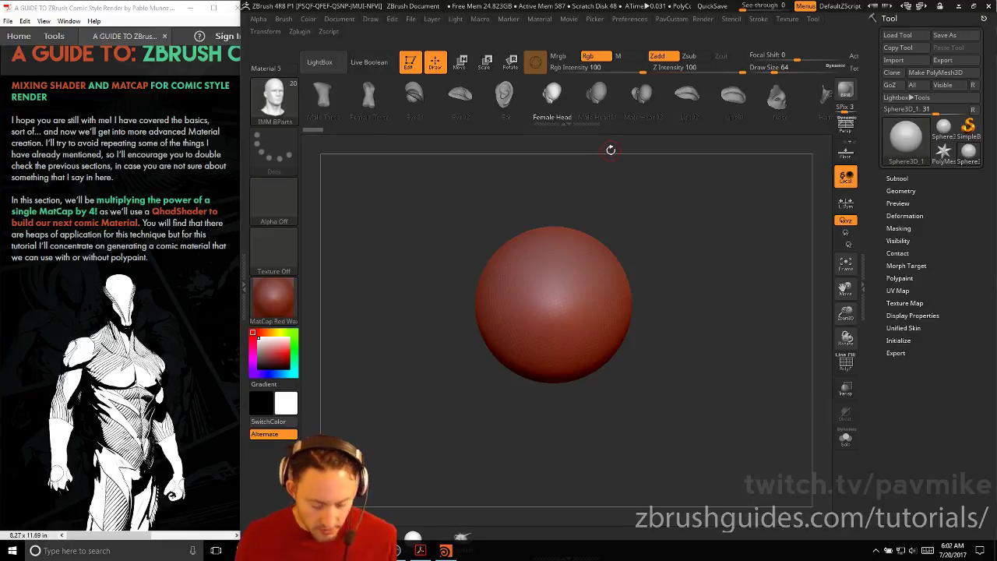
Step: Apply the MatCap Gray material to the sphere and convert it to a PolyMesh3D
key(m)
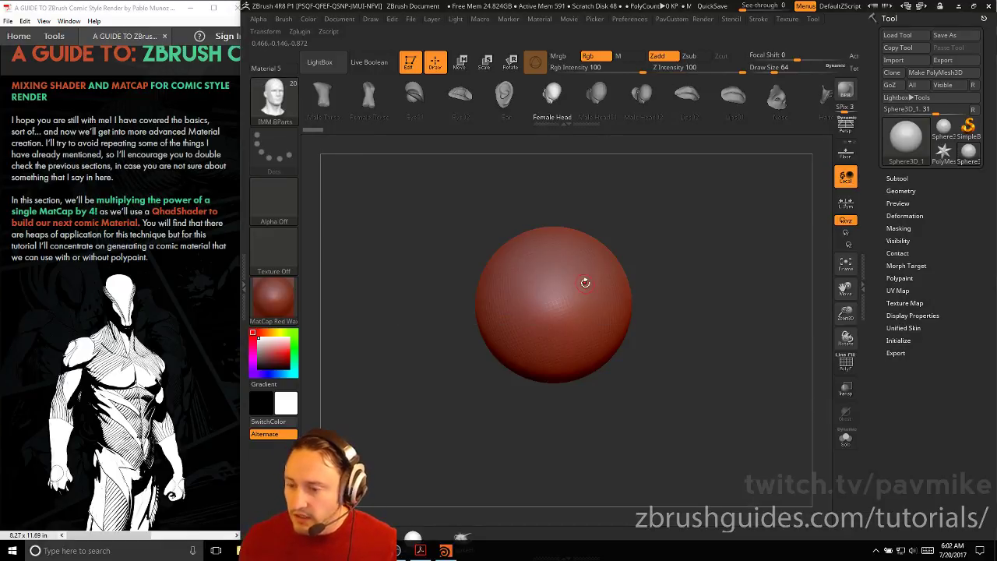
mouse_move(703, 225)
shift+mouse_down()
mouse_move(692, 258)
mouse_move(696, 246)
shift+mouse_up()
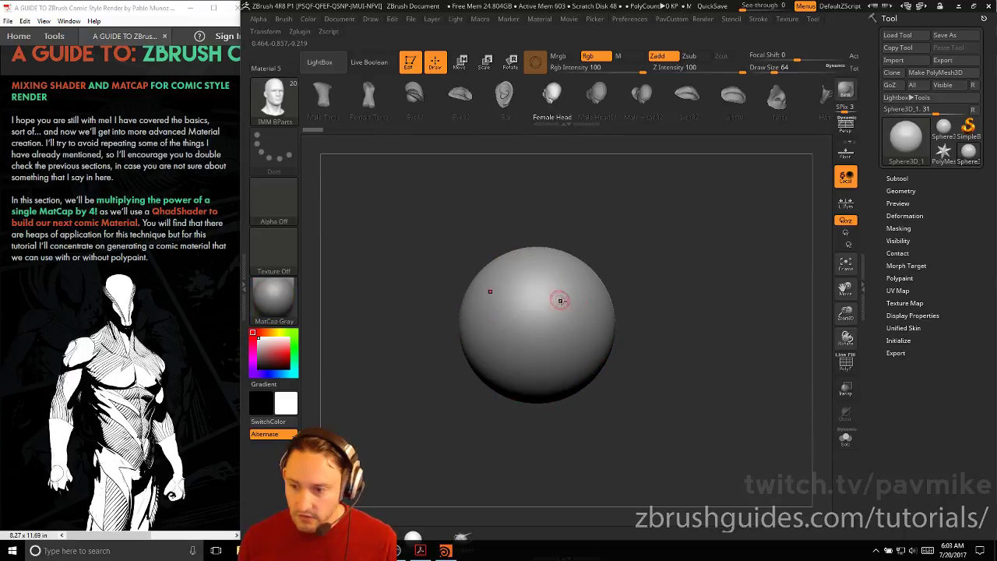
click(935, 74)
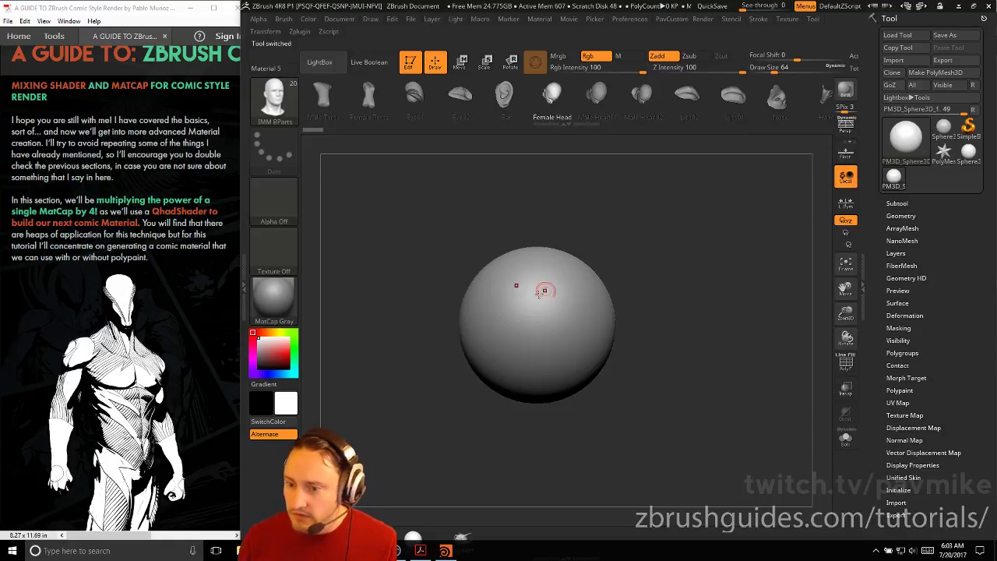
Step: Try inserting a dog head on the upper front of the sphere, and undo the insertion
drag(533, 290, 501, 339)
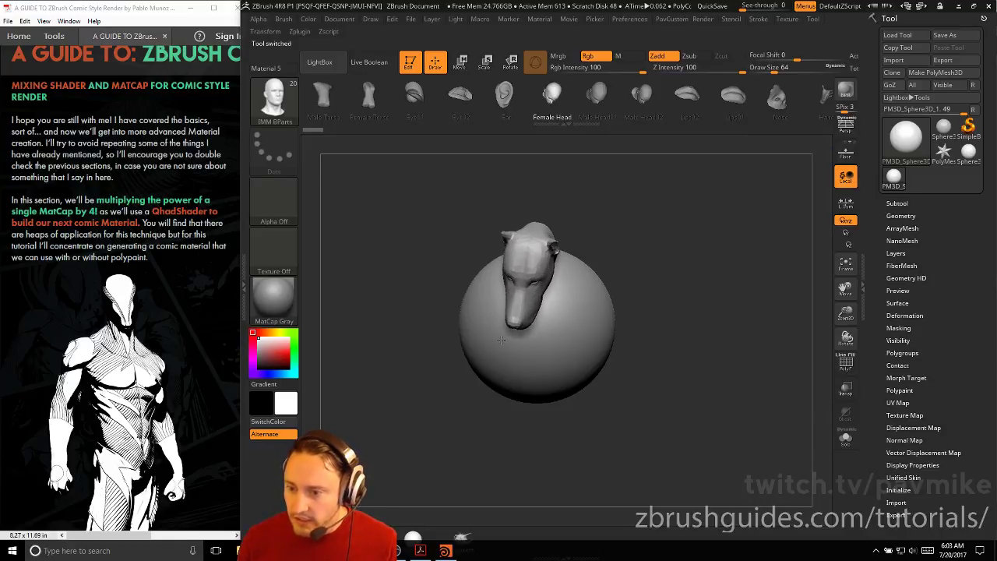
drag(675, 306, 729, 259)
key(space)
key(ctrl+z)
Step: Replace the sphere with the Dog Head mesh from the insert brush's part library, and return to Draw mode
drag(461, 95, 531, 99)
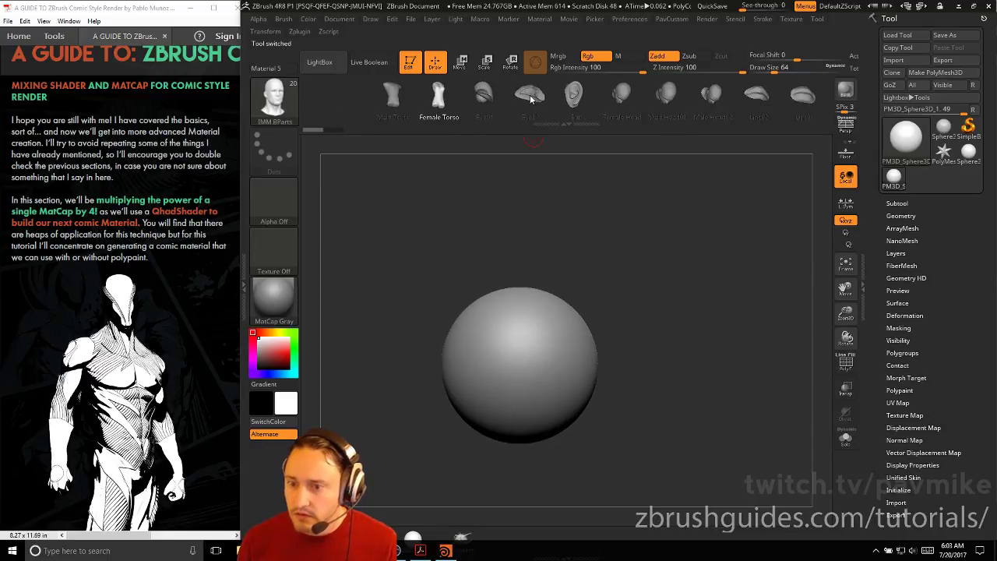
key(w)
drag(578, 229, 628, 200)
mouse_move(657, 99)
mouse_down()
mouse_move(405, 101)
mouse_move(437, 106)
mouse_up()
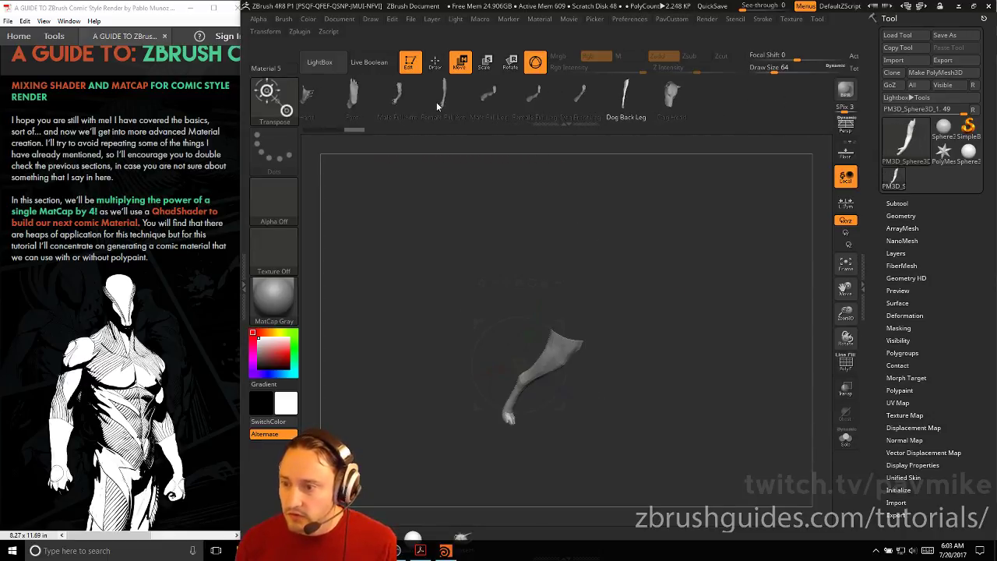
click(672, 102)
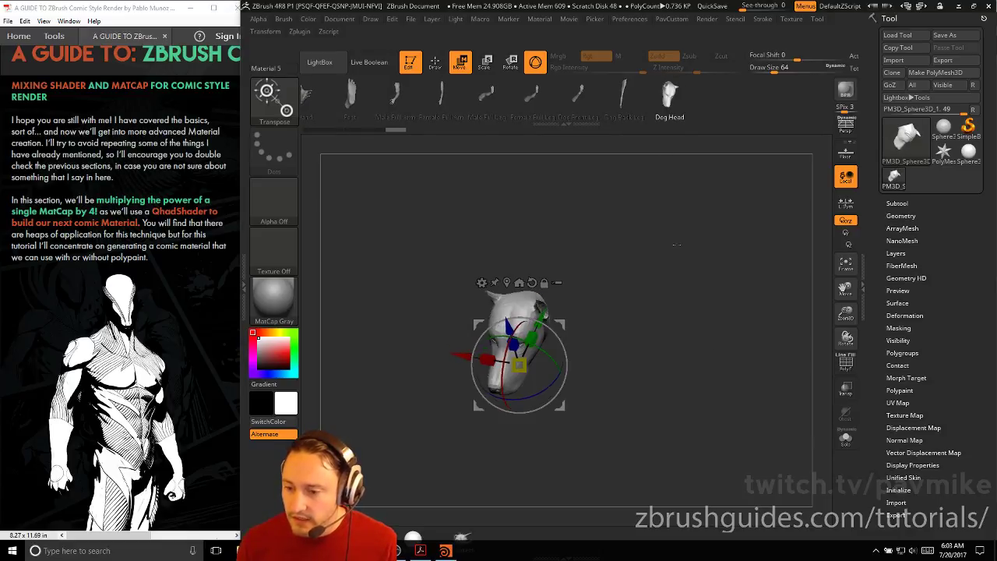
key(q)
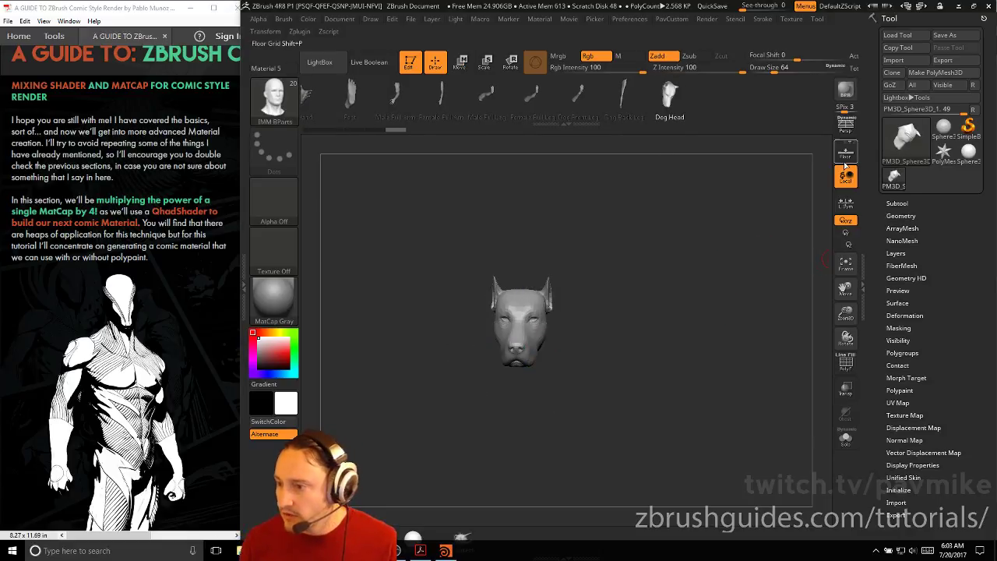
Step: Display the floor grid to inspect the dog head from several sides, and hide the grid
click(845, 152)
mouse_move(704, 247)
mouse_down()
mouse_move(636, 263)
mouse_move(701, 304)
mouse_move(675, 288)
mouse_move(747, 296)
mouse_move(694, 289)
mouse_move(717, 269)
mouse_move(562, 302)
mouse_move(608, 343)
mouse_move(712, 298)
mouse_move(690, 269)
mouse_move(712, 294)
mouse_up()
key(e)
key(q)
key(3)
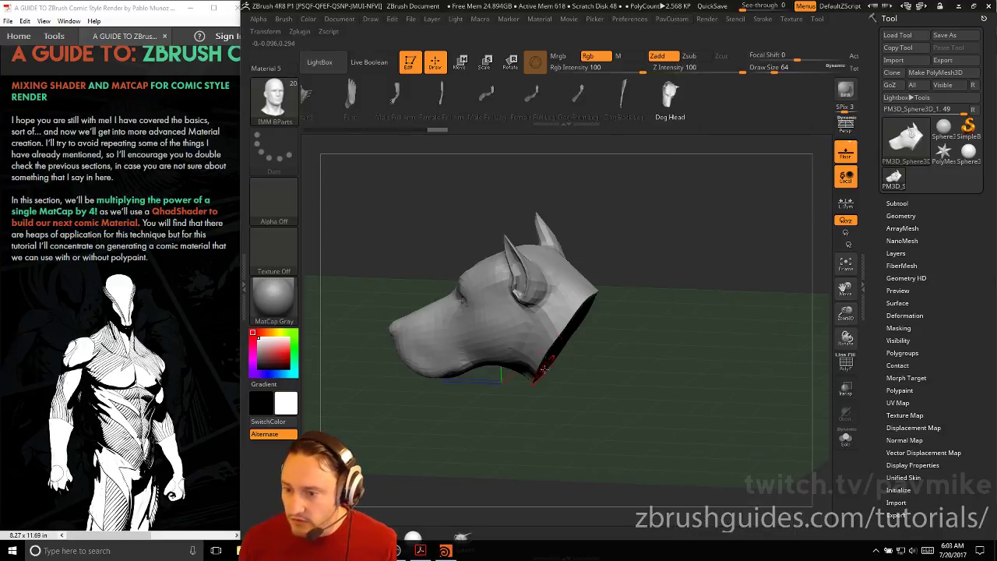
drag(705, 318, 725, 289)
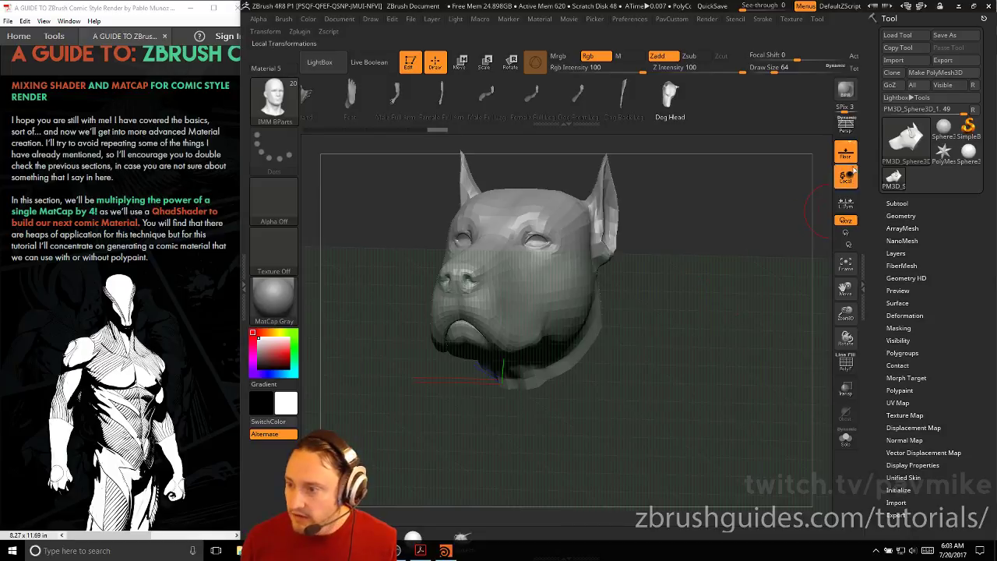
key(shift+p)
drag(671, 256, 734, 292)
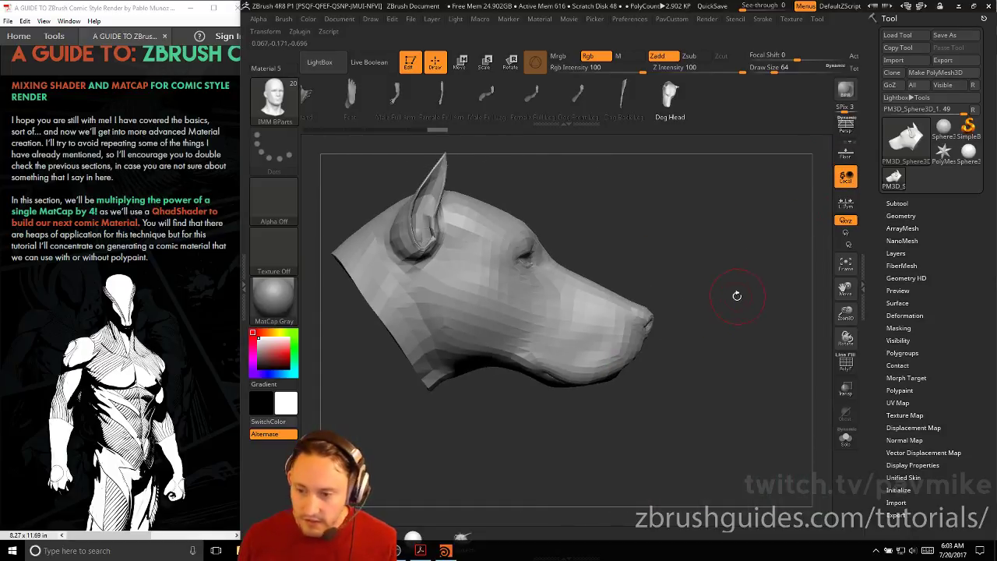
Step: Try a topological mask from the mouth back over the dog's head, and clear the mask
key(r)
mouse_move(539, 337)
ctrl+mouse_down()
mouse_move(585, 339)
mouse_move(451, 389)
ctrl+mouse_up()
key(q)
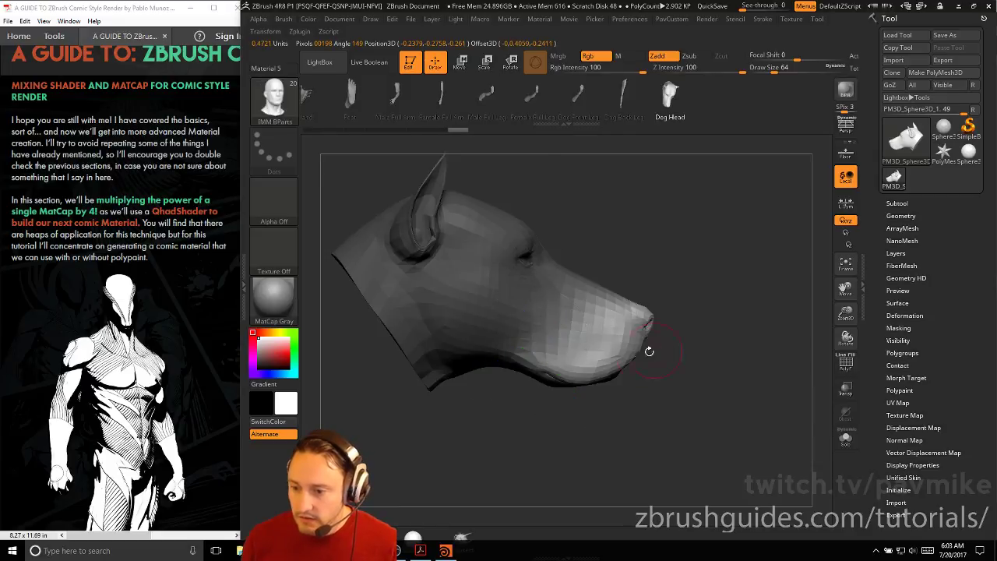
drag(719, 306, 738, 285)
ctrl+drag(725, 304, 701, 321)
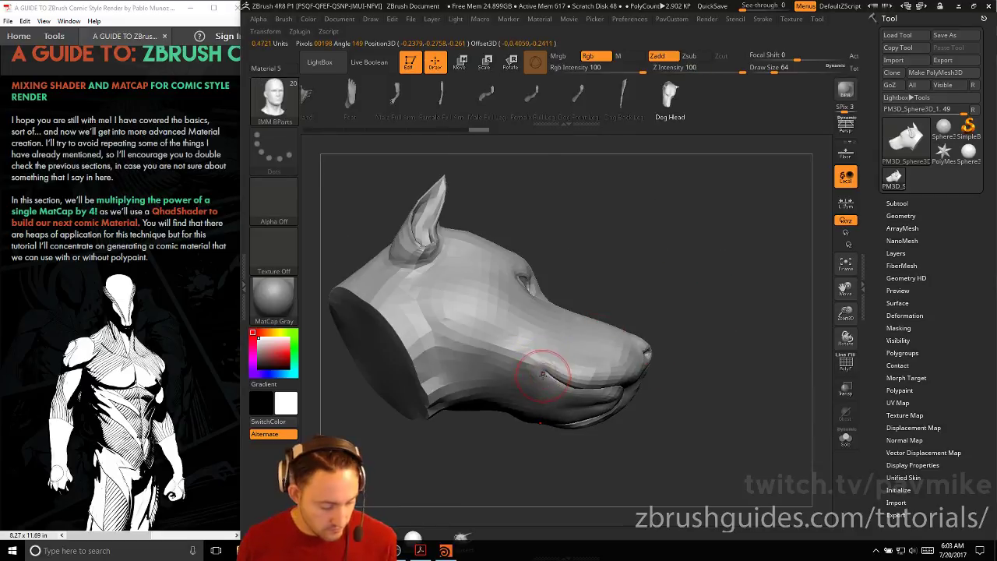
Step: Try topological masking from the corner of the dog's mouth with the Rotate gizmo active
key(r)
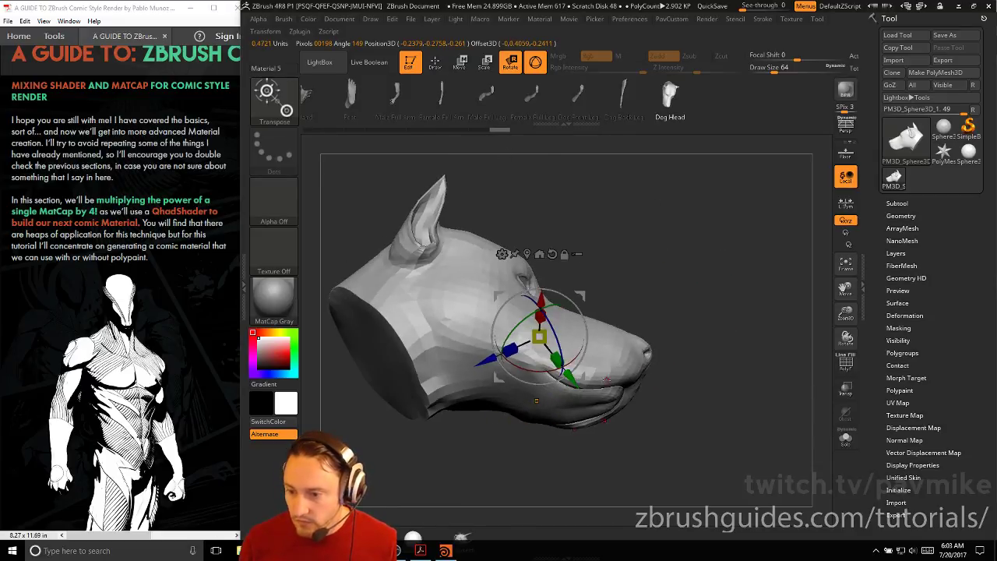
ctrl+drag(640, 346, 659, 336)
mouse_move(544, 374)
ctrl+mouse_down()
mouse_move(497, 388)
mouse_move(470, 333)
mouse_move(477, 247)
ctrl+mouse_up()
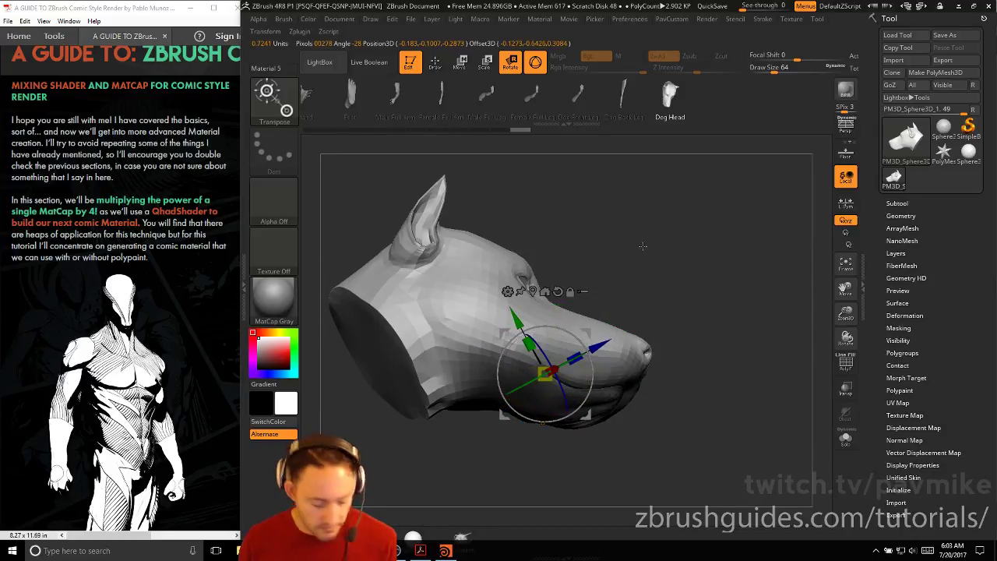
Step: Switch from the gizmo to the transpose line and try topological masks around the dog's mouth and jaw
key(y)
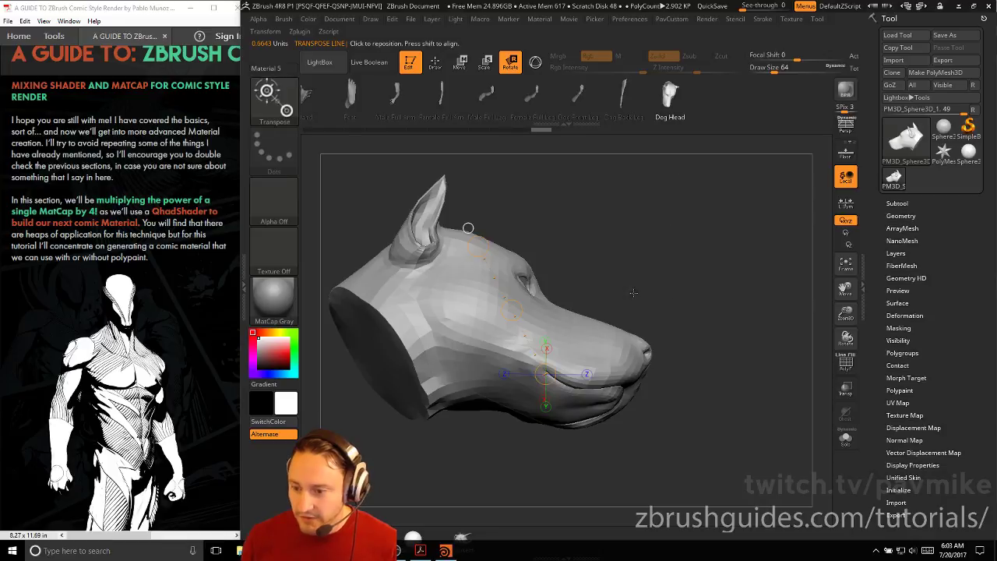
mouse_move(571, 391)
ctrl+mouse_down()
mouse_move(507, 388)
mouse_move(452, 337)
mouse_move(482, 259)
ctrl+mouse_up()
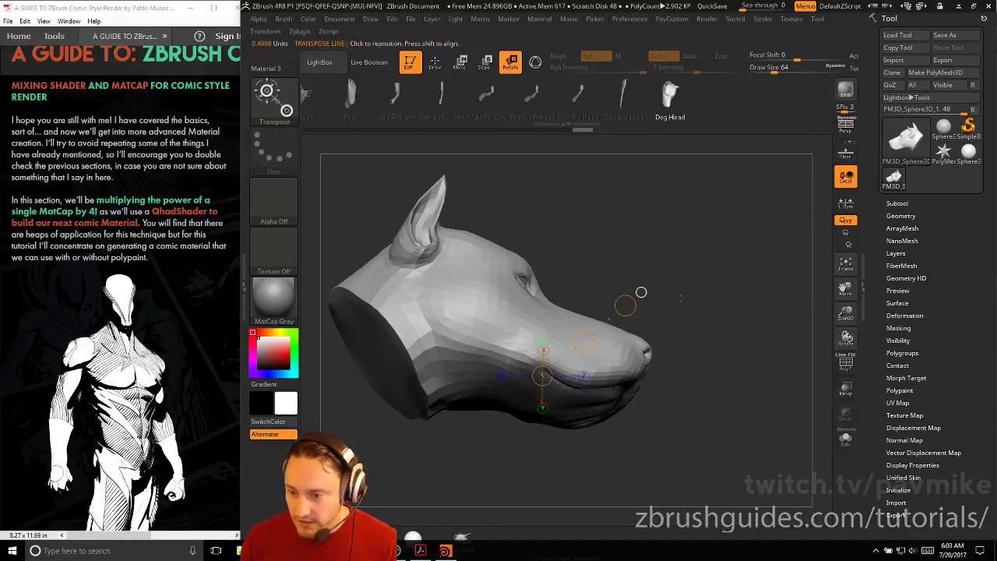
drag(627, 308, 634, 305)
mouse_move(550, 351)
ctrl+mouse_down()
mouse_move(575, 280)
mouse_move(674, 311)
mouse_move(686, 276)
mouse_move(546, 224)
mouse_move(516, 342)
mouse_move(595, 374)
mouse_move(601, 358)
mouse_move(625, 371)
ctrl+mouse_up()
key(q)
mouse_move(734, 375)
mouse_down()
mouse_move(698, 333)
mouse_move(775, 331)
mouse_move(727, 319)
mouse_move(728, 310)
mouse_move(726, 325)
mouse_up()
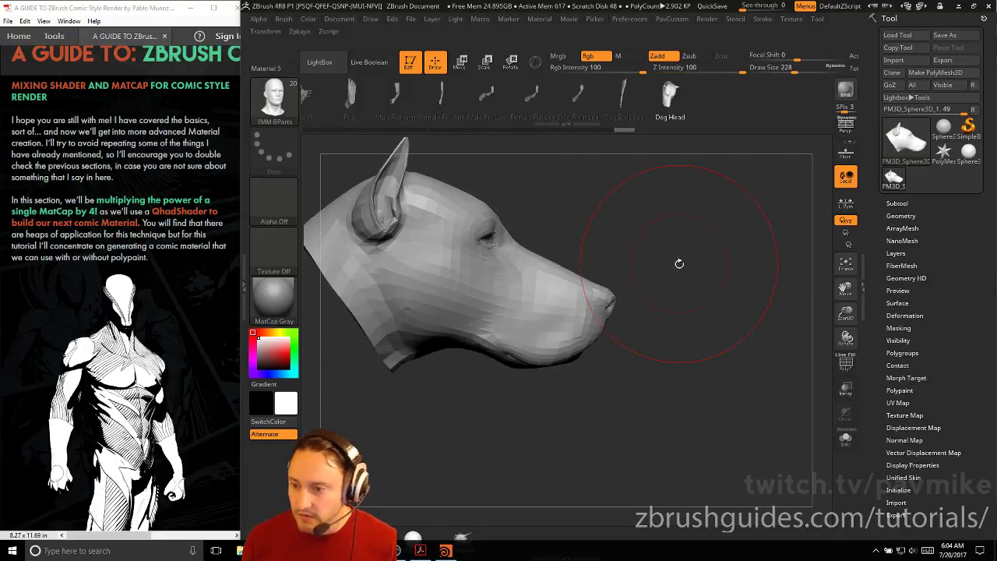
Step: Select the Move brush and enable its Topological auto masking with a range of 1.5
key(b)
key(m)
key(v)
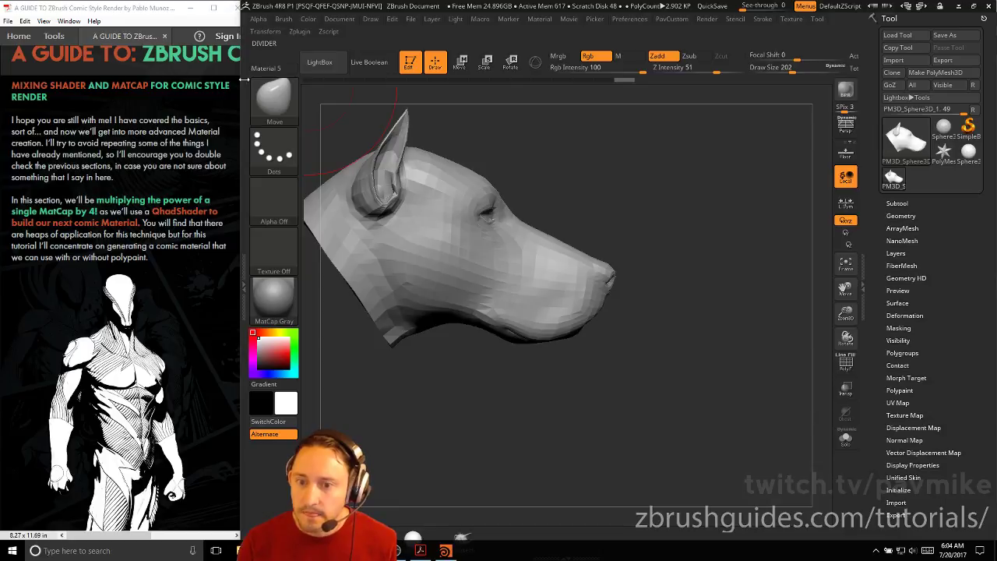
click(244, 235)
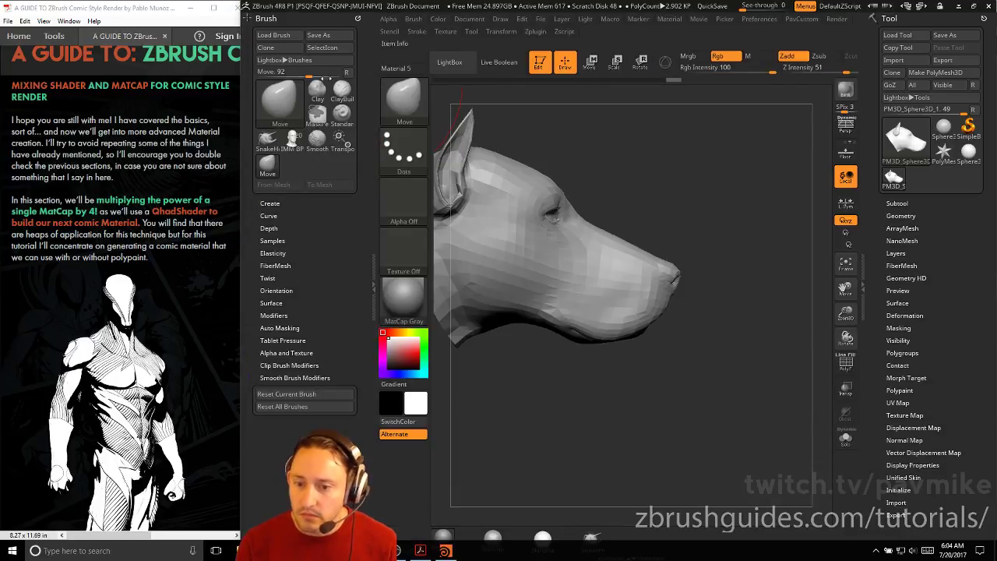
click(279, 327)
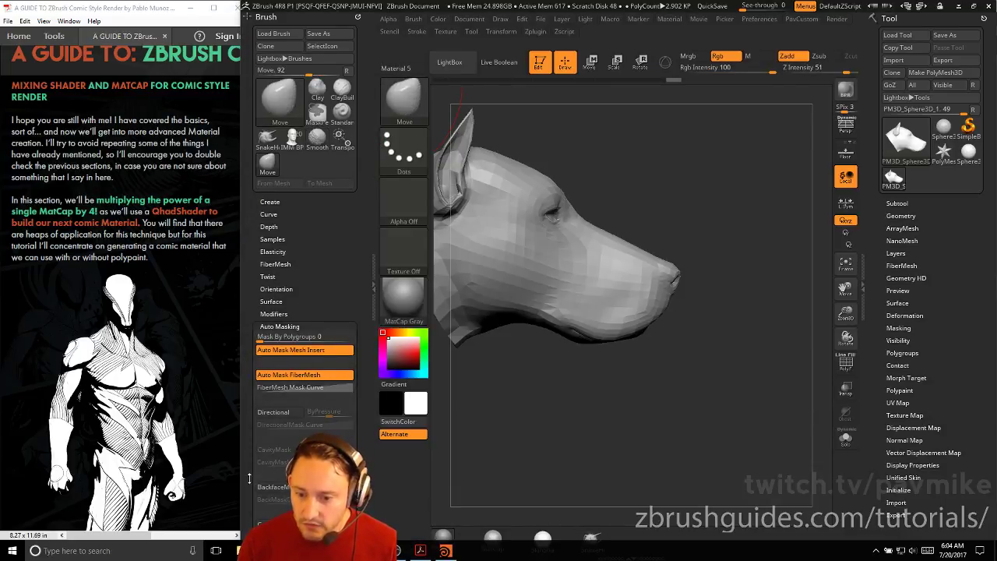
drag(251, 475, 259, 405)
click(292, 380)
click(324, 366)
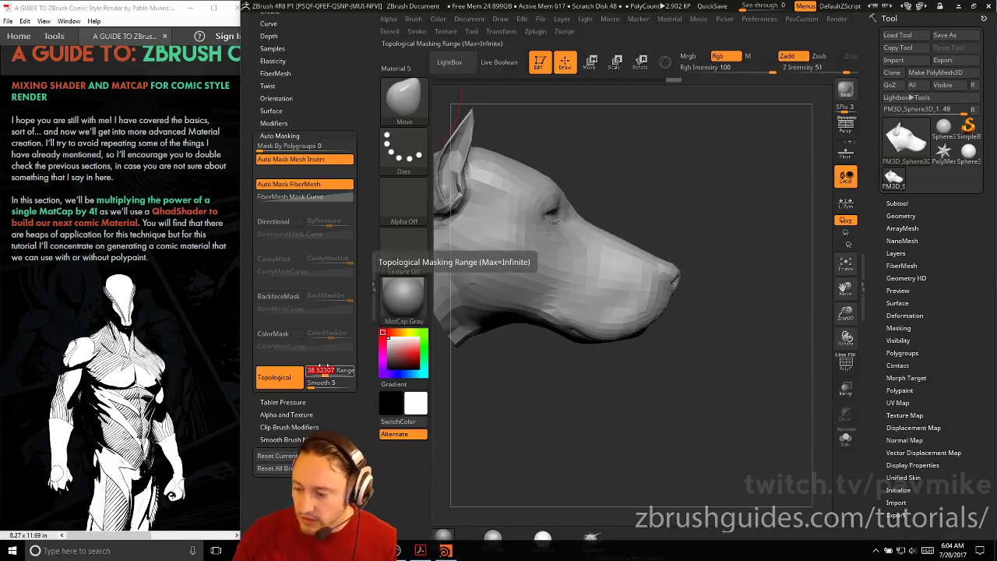
text(1.5)
key(Return)
Step: Reduce the brush's draw size and pull the dog's lips and lower jaw apart to open the mouth
drag(592, 413, 657, 396)
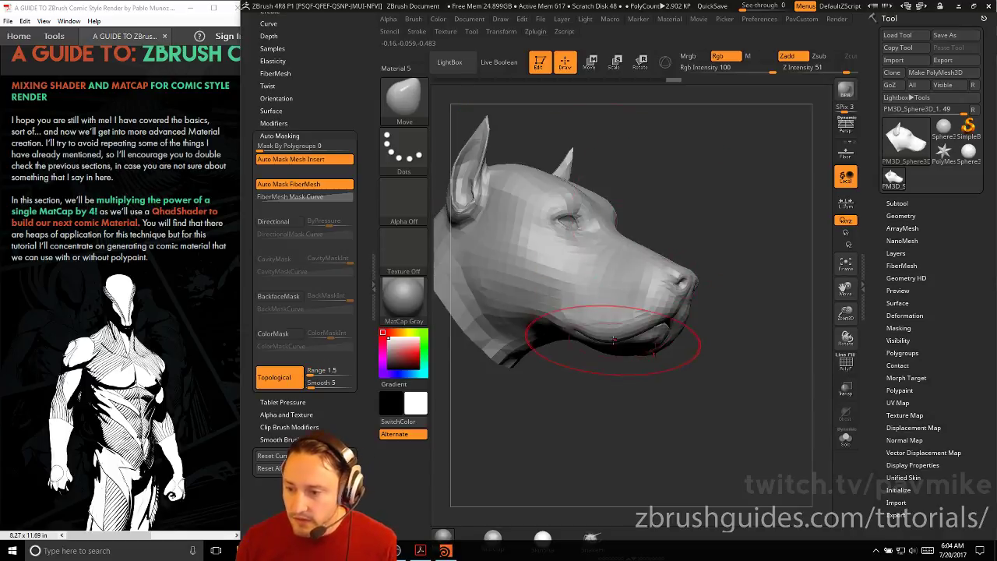
drag(637, 351, 636, 346)
drag(639, 374, 596, 354)
key(s)
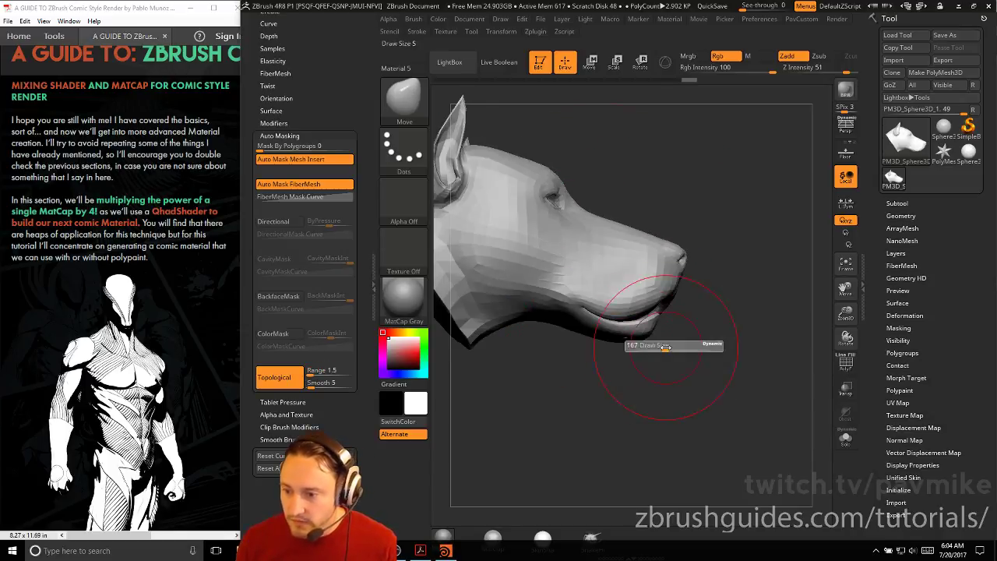
drag(653, 324, 666, 331)
mouse_move(607, 321)
mouse_down()
mouse_move(597, 327)
mouse_move(612, 294)
mouse_up()
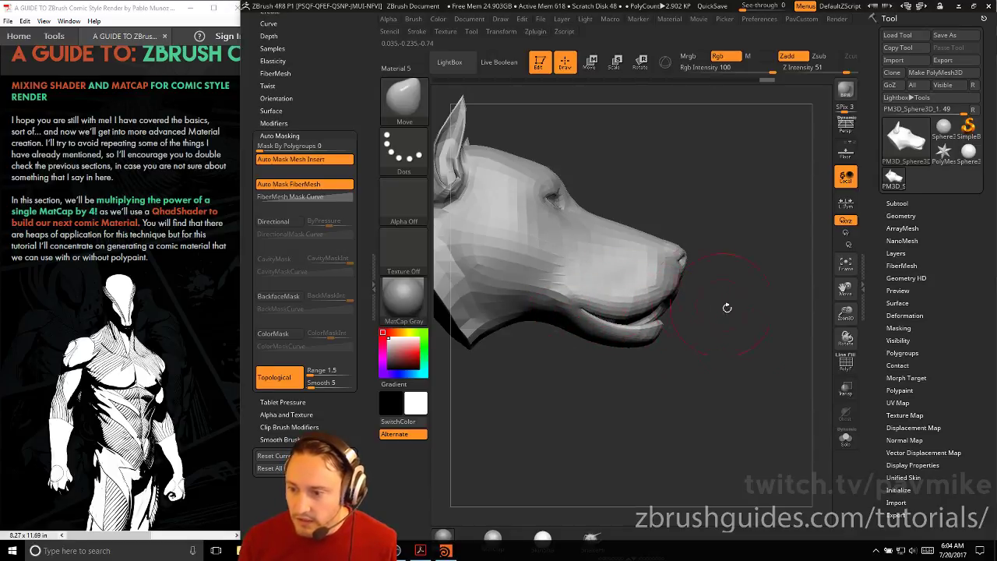
Step: Refine the front of the dog's lower jaw with the Move brush
mouse_move(725, 307)
mouse_down()
mouse_move(651, 329)
mouse_move(643, 343)
mouse_move(685, 348)
mouse_up()
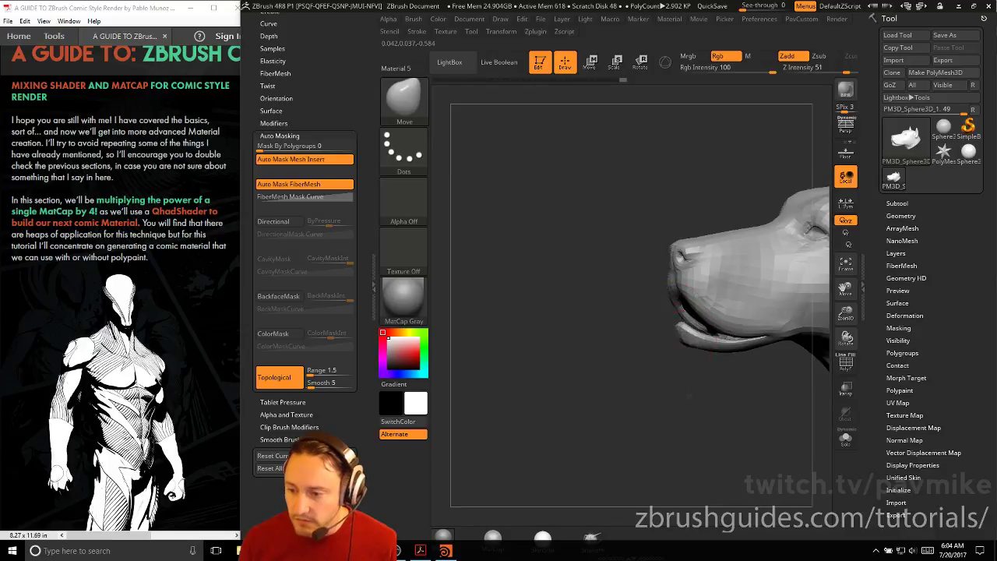
alt+drag(701, 385, 592, 368)
click(758, 19)
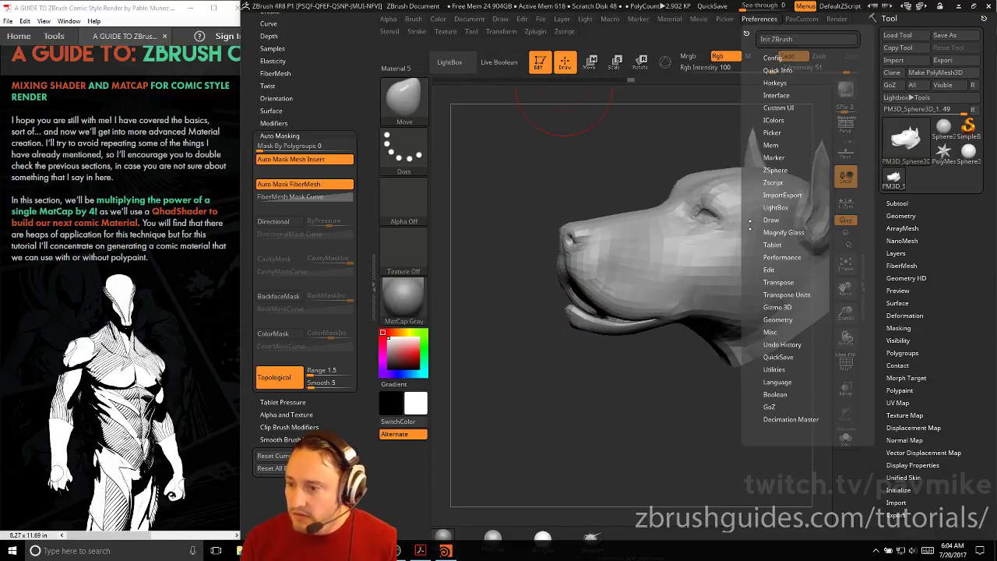
click(769, 269)
drag(662, 396, 572, 421)
drag(538, 335, 567, 328)
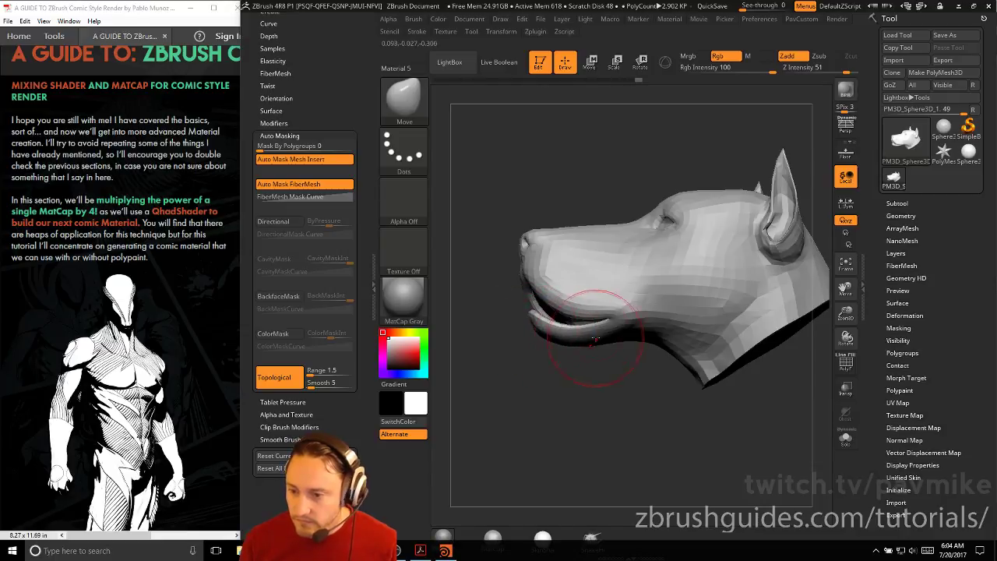
drag(543, 394, 606, 406)
Step: Select the Standard brush and frame the whole dog head from the front
key(b)
key(s)
key(t)
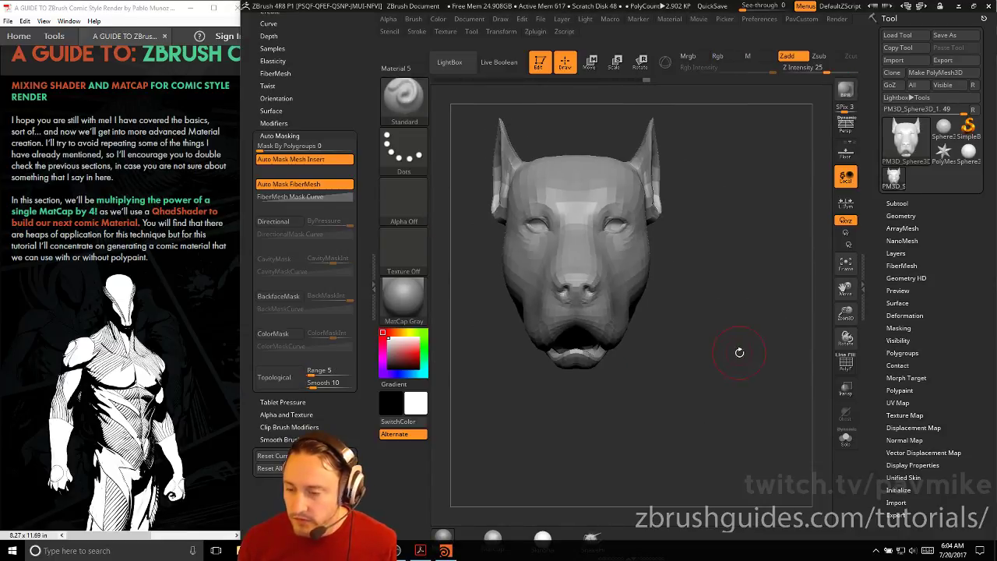
mouse_move(739, 352)
mouse_down()
mouse_move(715, 272)
mouse_move(754, 301)
mouse_move(746, 305)
mouse_move(760, 324)
mouse_move(711, 345)
mouse_move(745, 330)
mouse_up()
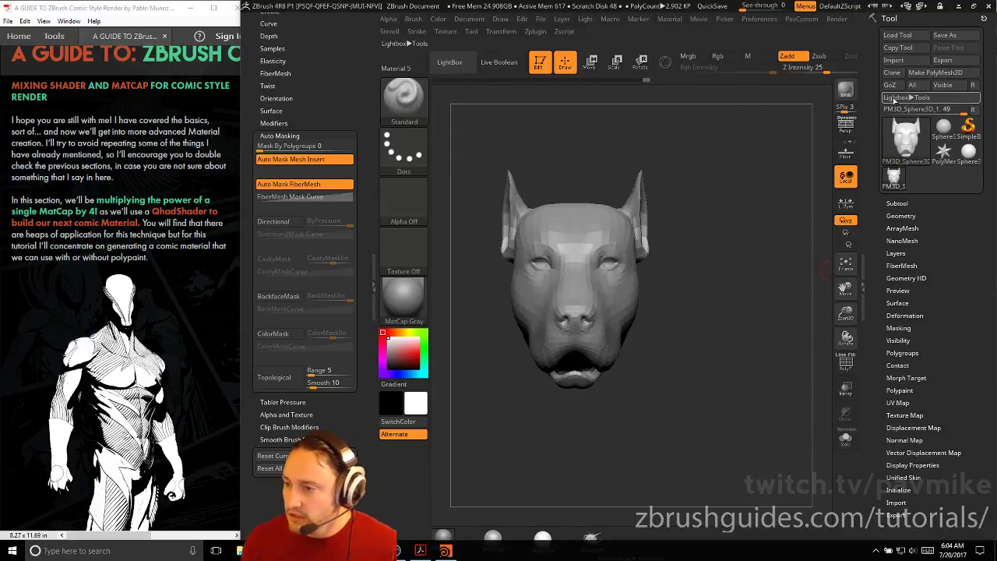
Step: Switch to Houdini, start GoZ there, and send the dog head over from ZBrush with GoZ
click(445, 550)
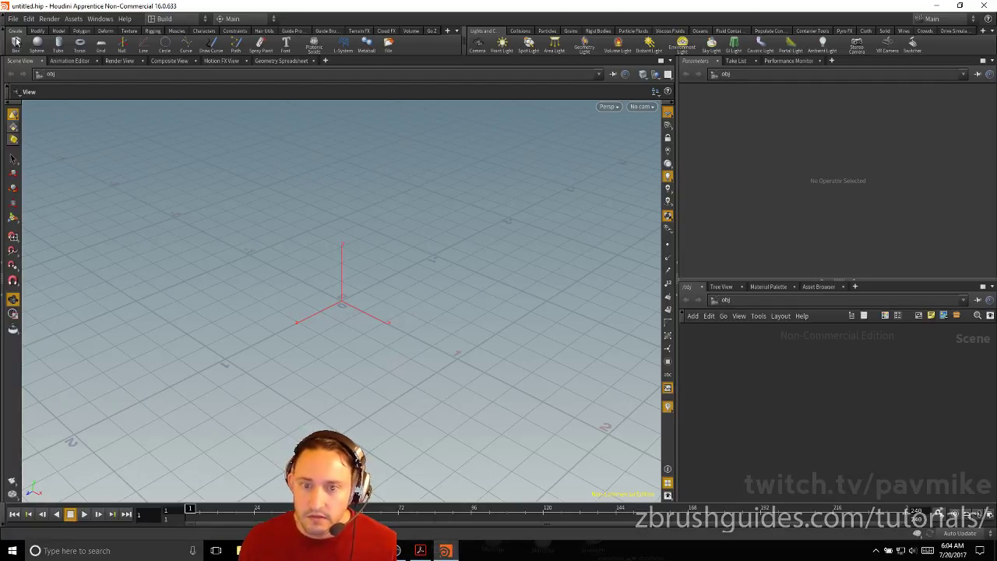
click(432, 31)
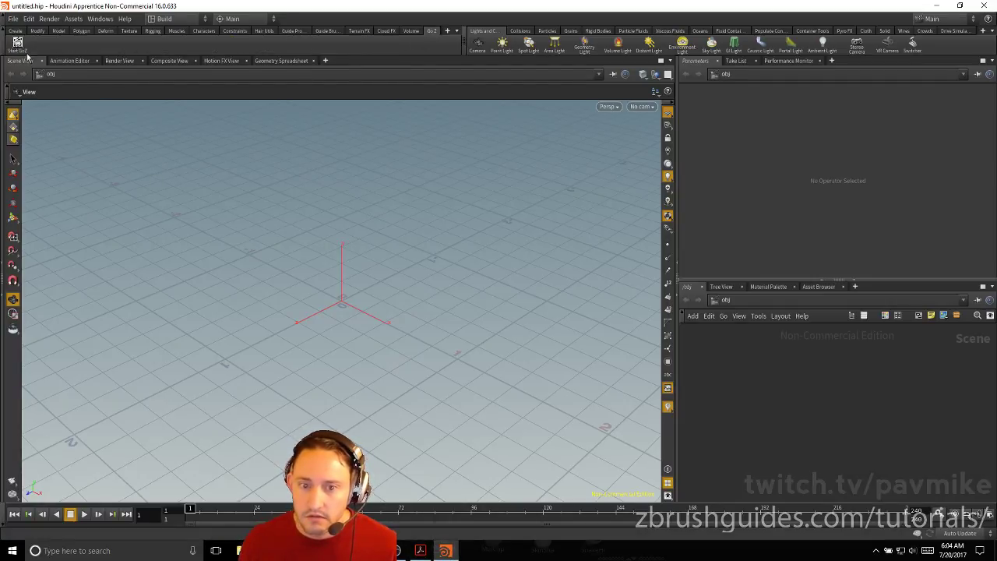
click(485, 284)
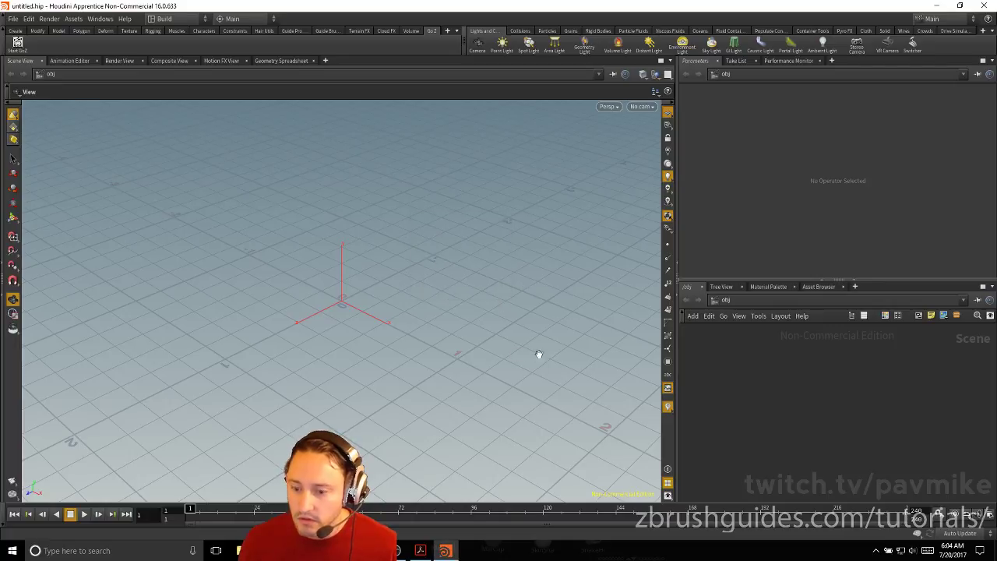
key(alt+Tab)
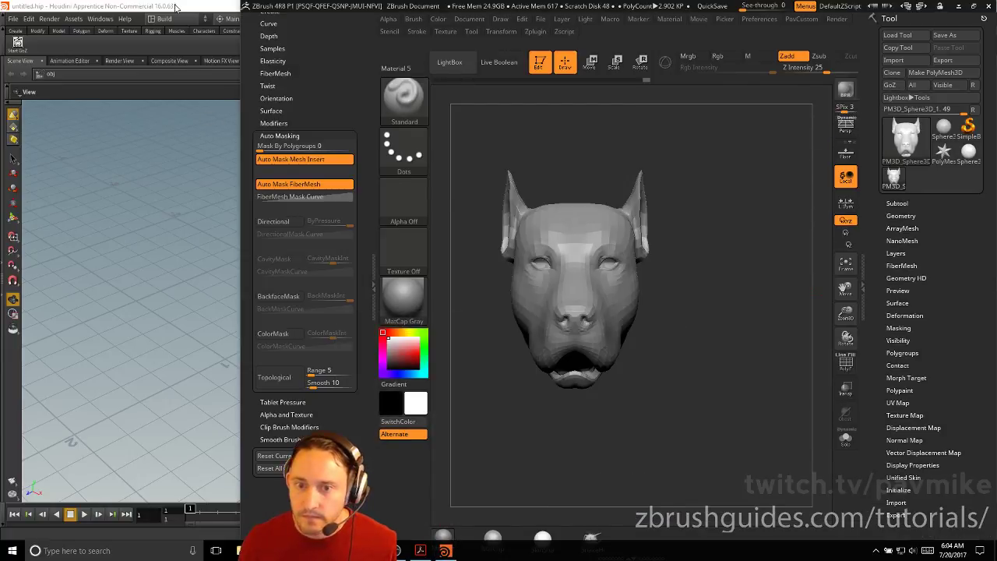
click(176, 8)
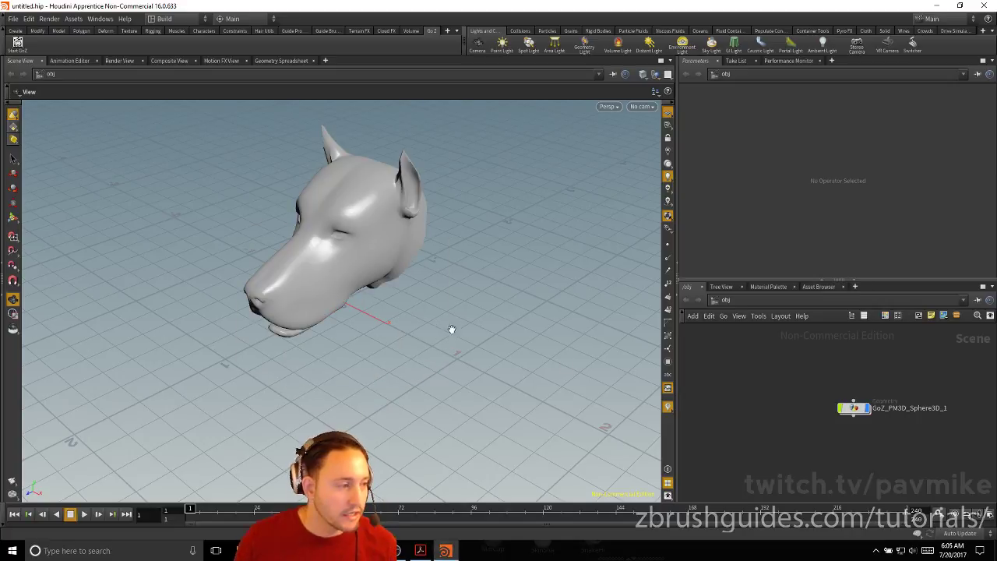
Step: Reposition the imported GoZ_PM3D_Sphere3D_1 node in the network and enter its geometry level
mouse_move(473, 330)
mouse_down()
mouse_move(561, 250)
mouse_move(514, 262)
mouse_move(484, 323)
mouse_up()
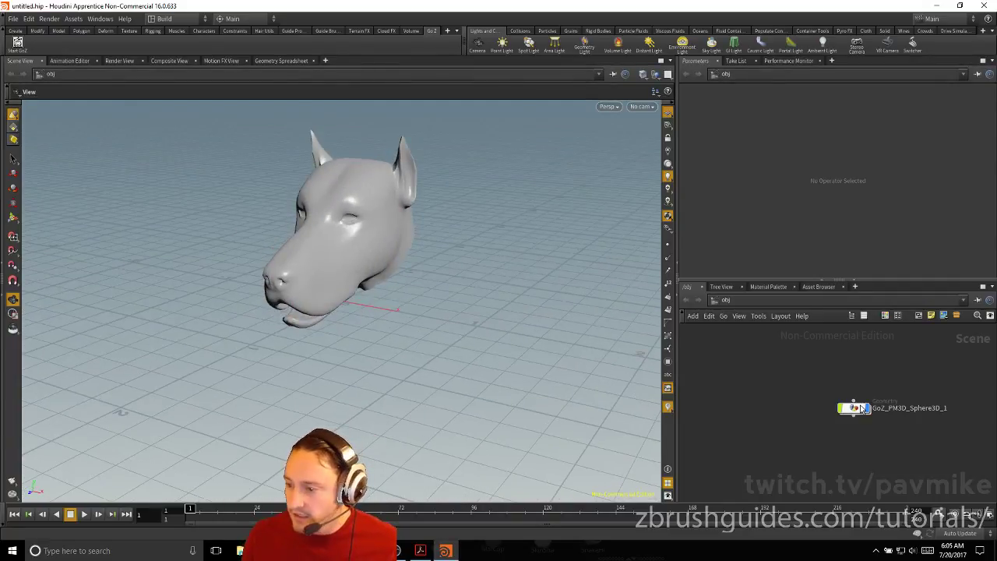
drag(853, 408, 820, 362)
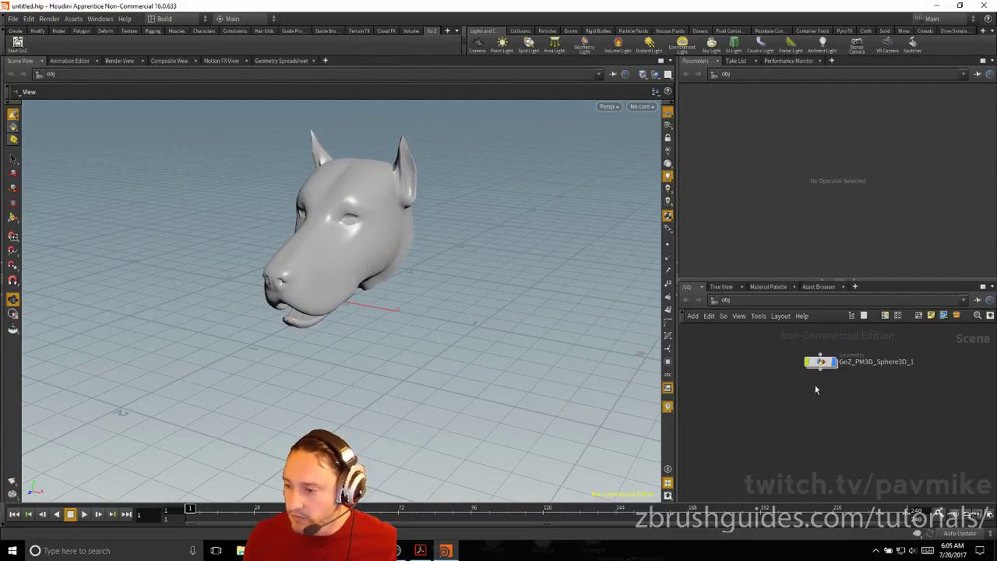
double_click(820, 362)
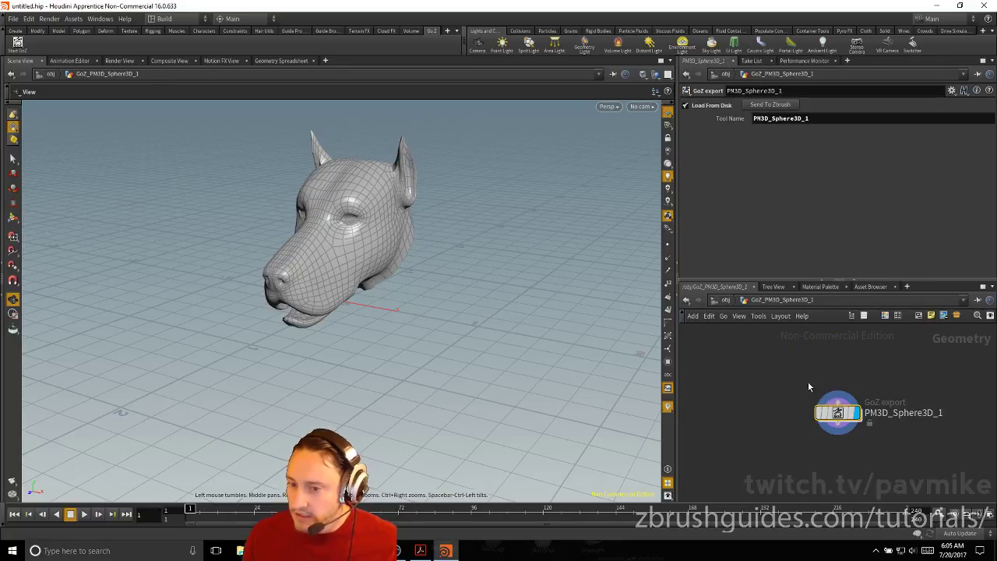
Step: Install the digital asset library sop_create_vector_displacement_plane from F:/HoudiniVDM into the current HIP file only
click(12, 19)
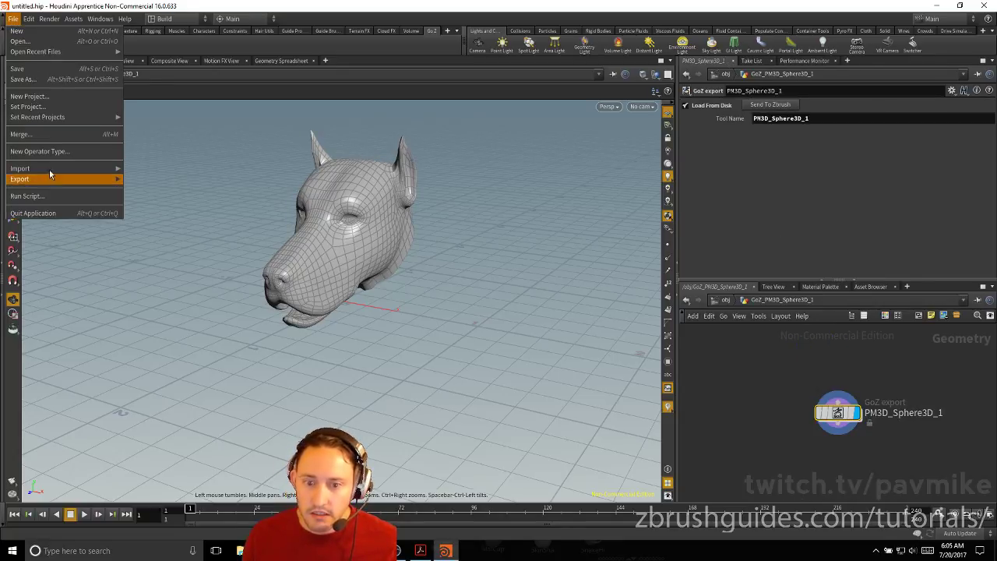
mouse_move(49, 169)
click(148, 232)
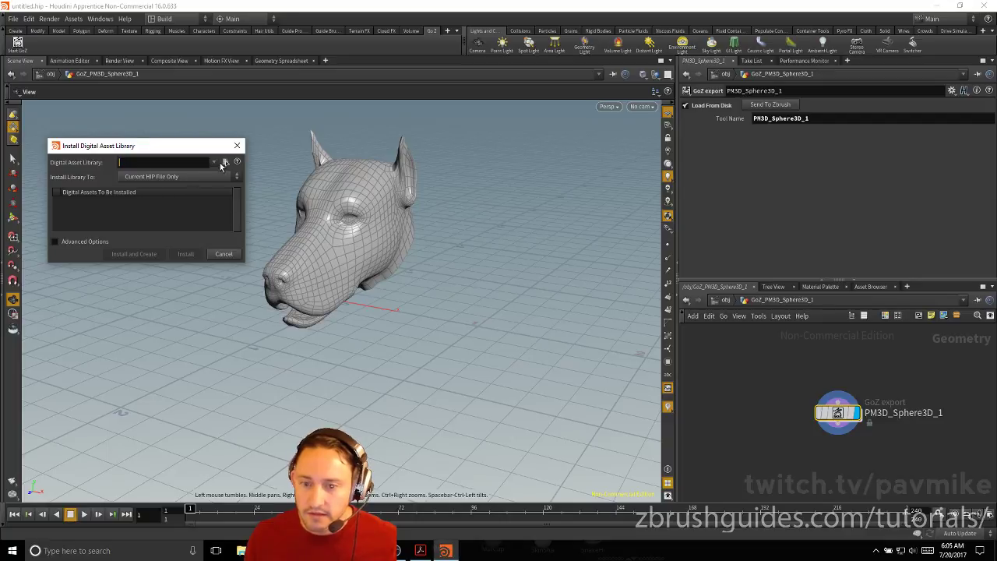
click(214, 162)
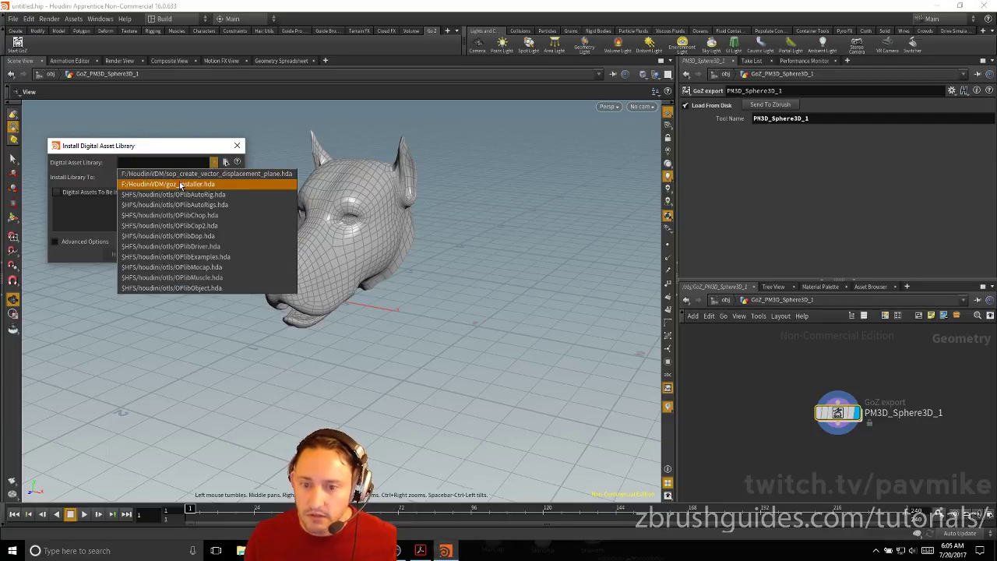
click(182, 174)
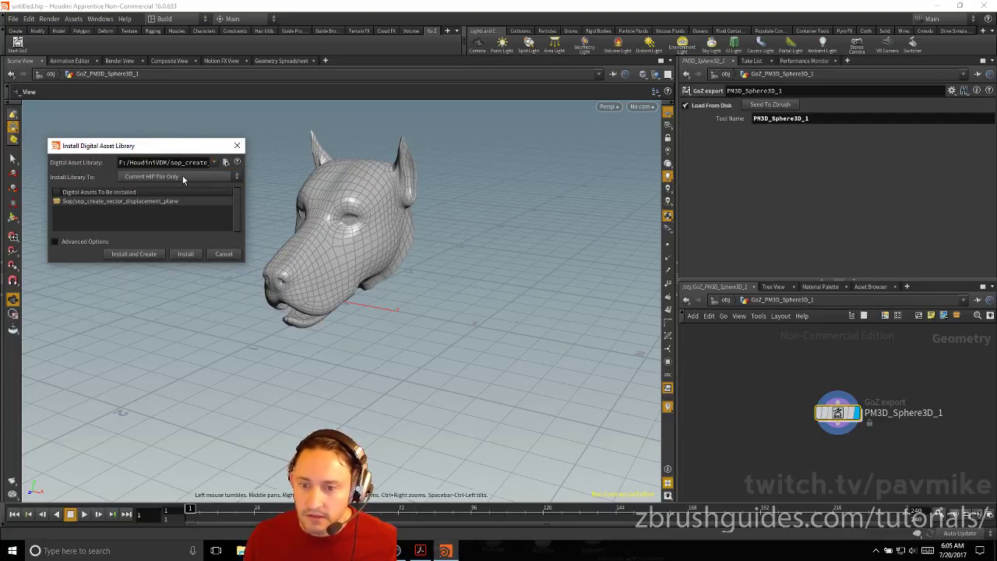
click(185, 254)
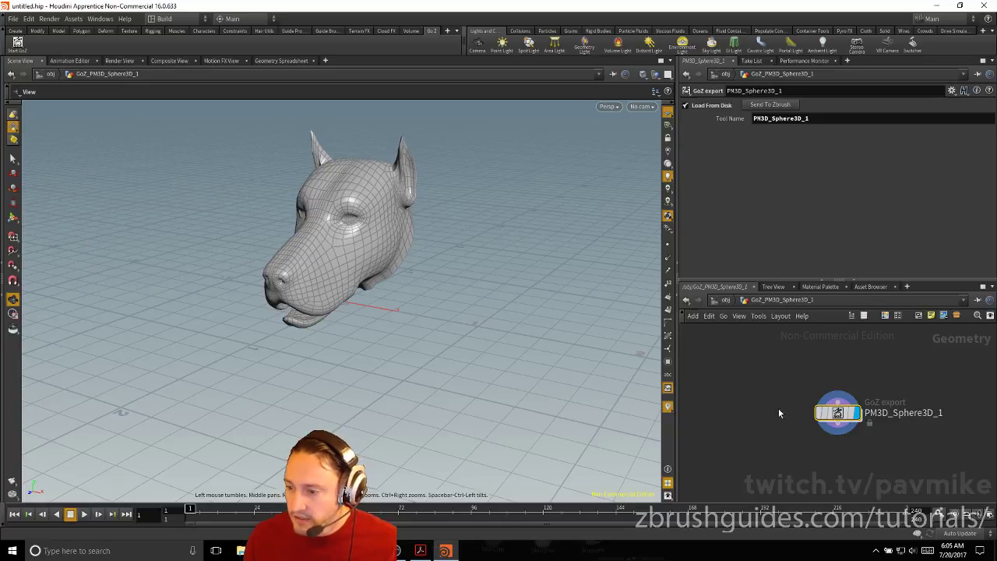
Step: Add a Create Vector Displacement Plane node below the GoZ export node, connect it and display its result
drag(838, 413, 828, 372)
key(Tab)
text(ve)
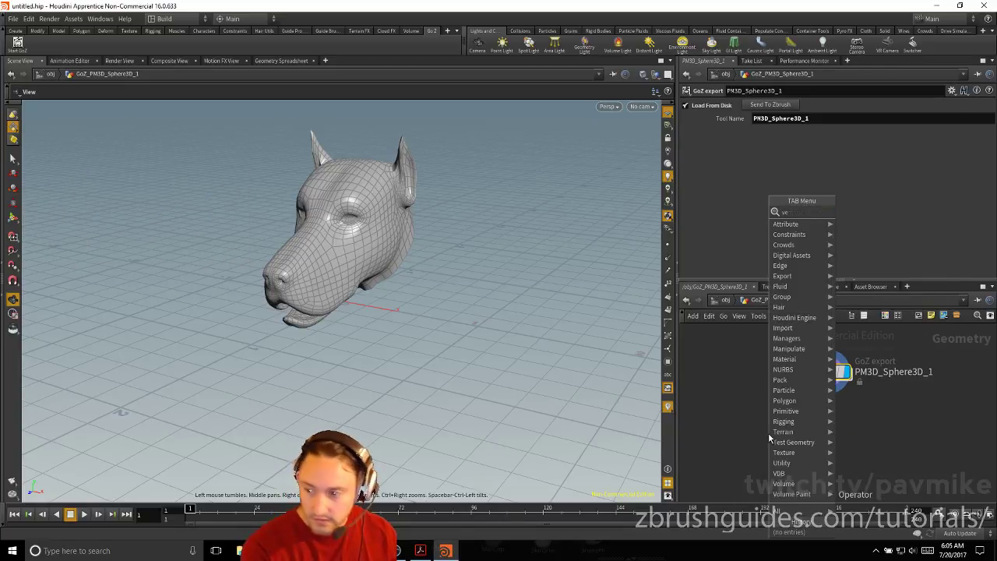
text(c)
click(917, 211)
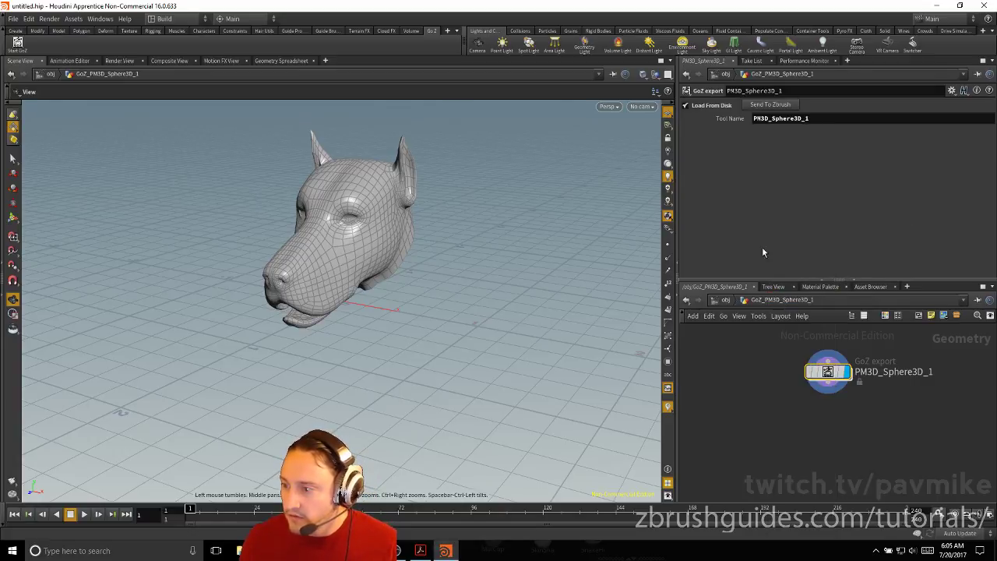
click(831, 423)
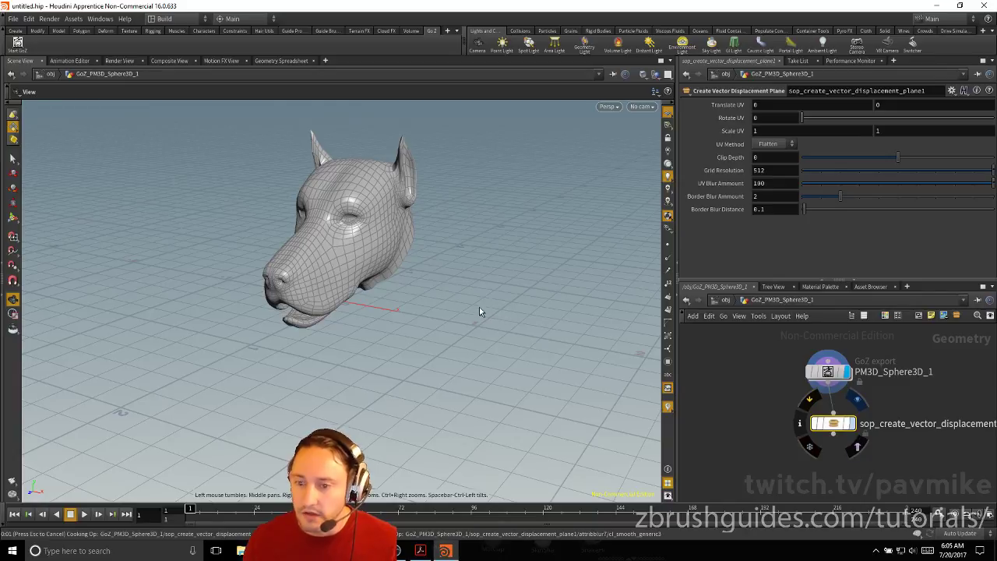
Step: Try lowering the displacement plane's Clip Depth to -0.27, and reset it to 0
mouse_move(481, 281)
mouse_down()
mouse_move(374, 254)
mouse_move(416, 296)
mouse_move(216, 298)
mouse_move(468, 285)
mouse_move(549, 214)
mouse_move(436, 262)
mouse_up()
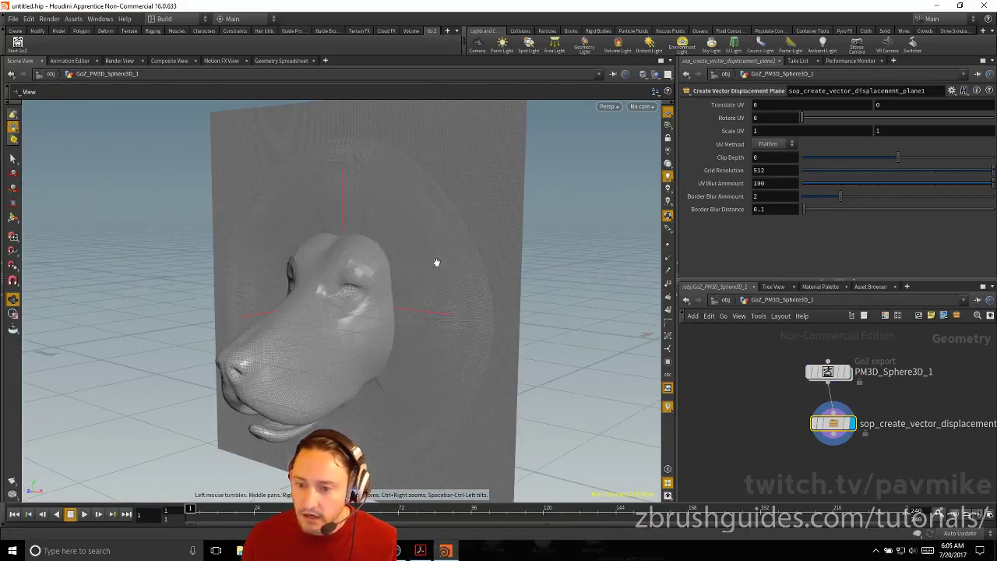
drag(471, 338, 416, 321)
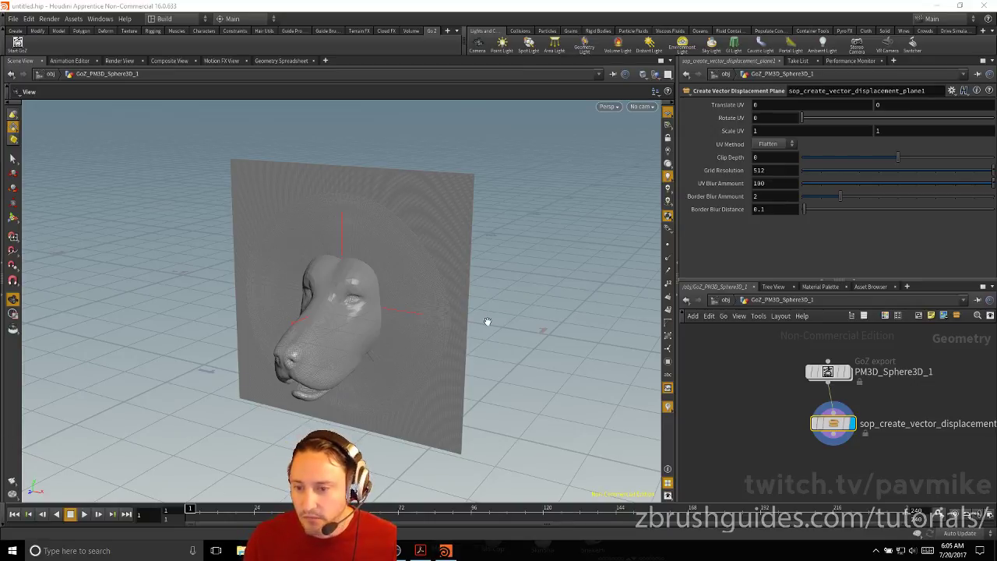
drag(487, 322, 509, 238)
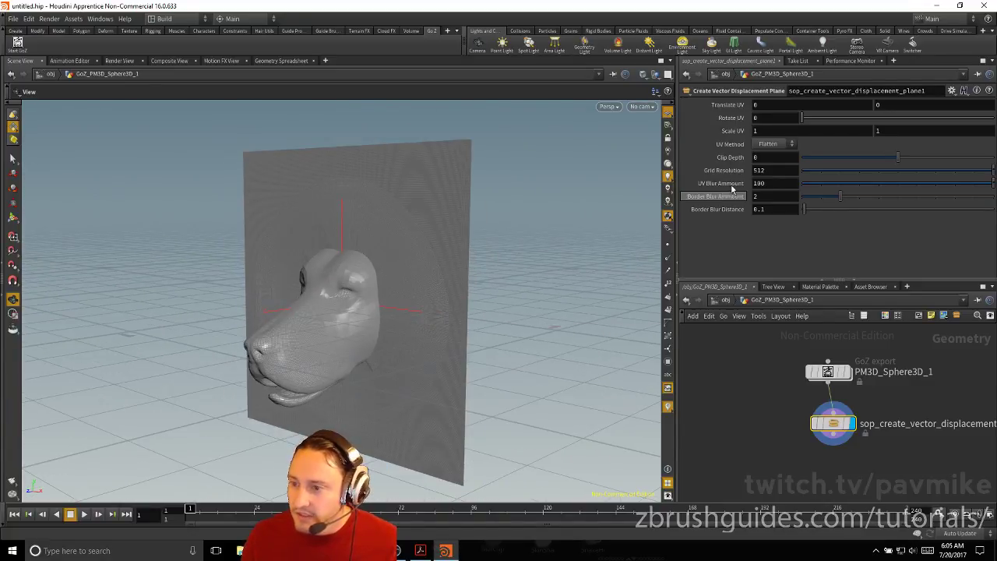
middle_drag(734, 159, 590, 177)
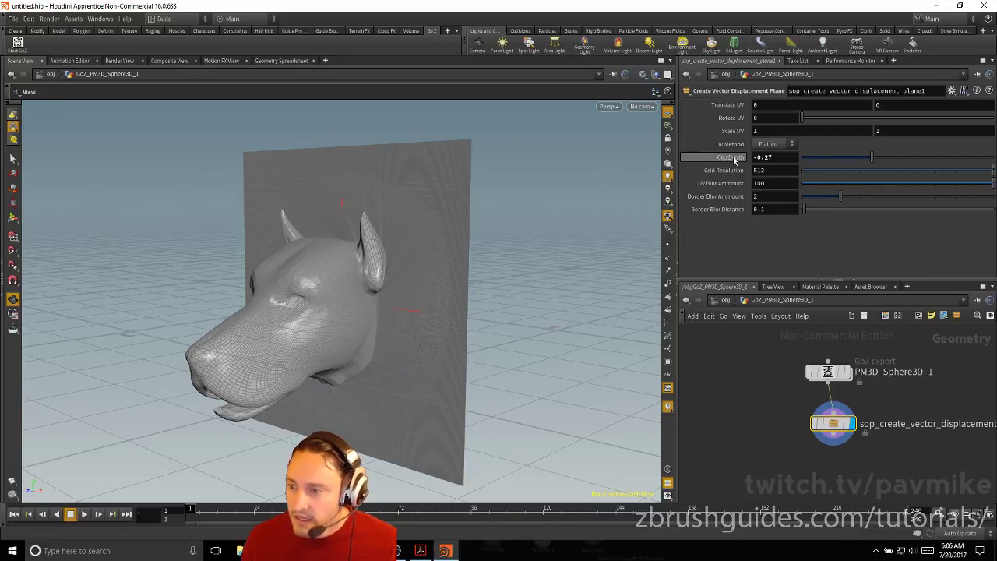
click(779, 155)
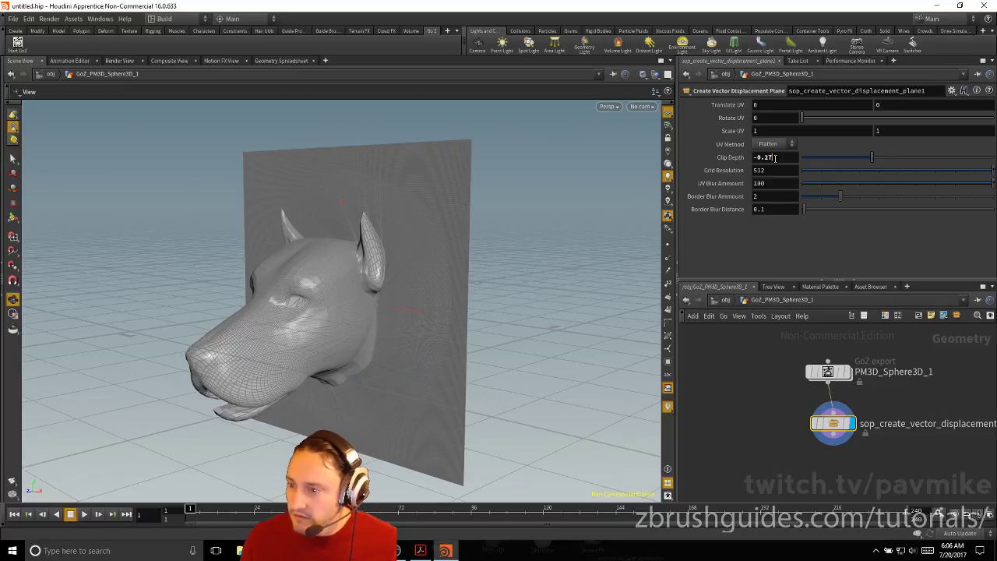
double_click(775, 157)
text(0)
key(Return)
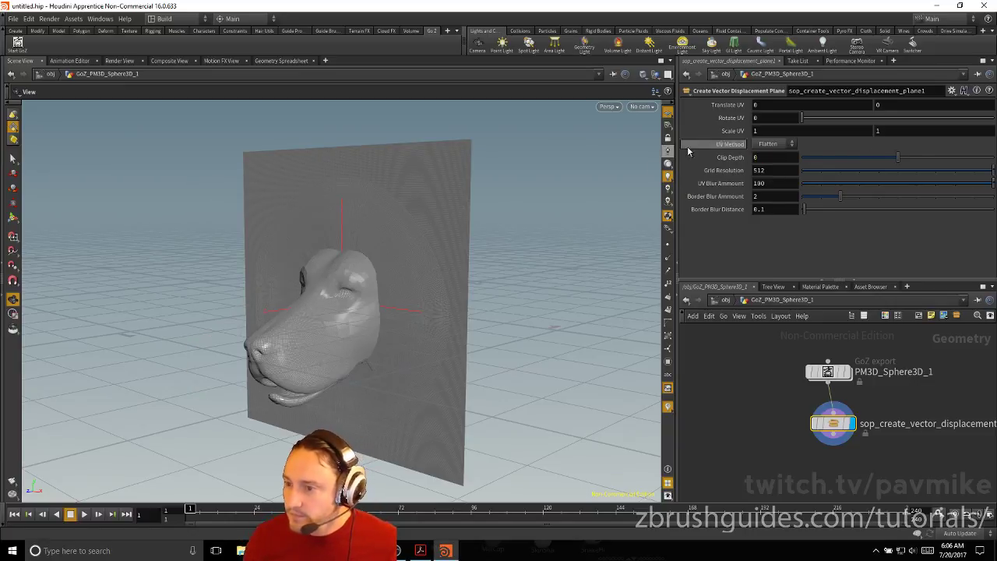
Step: Try the Pelt UV method on the vector displacement plane
click(778, 145)
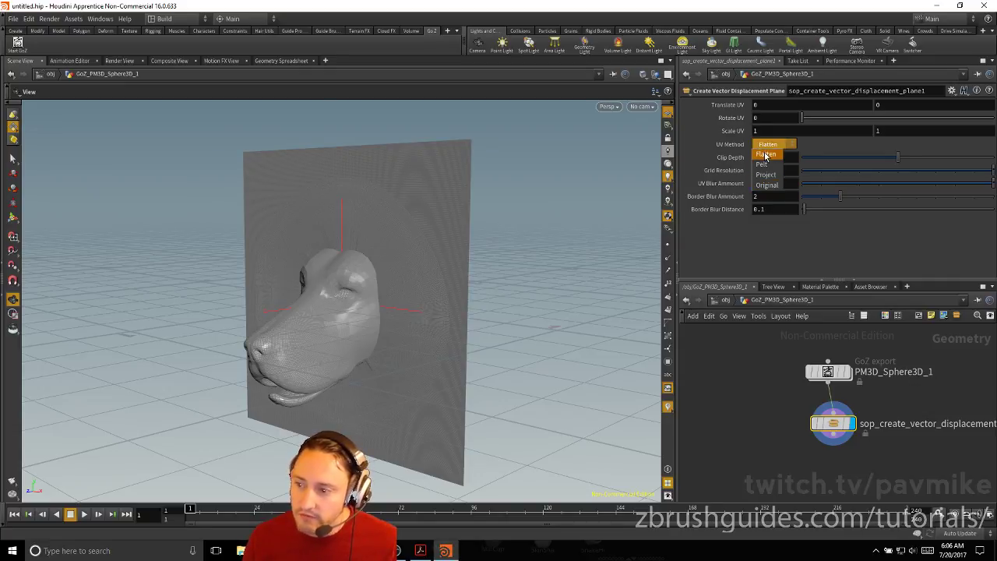
click(763, 163)
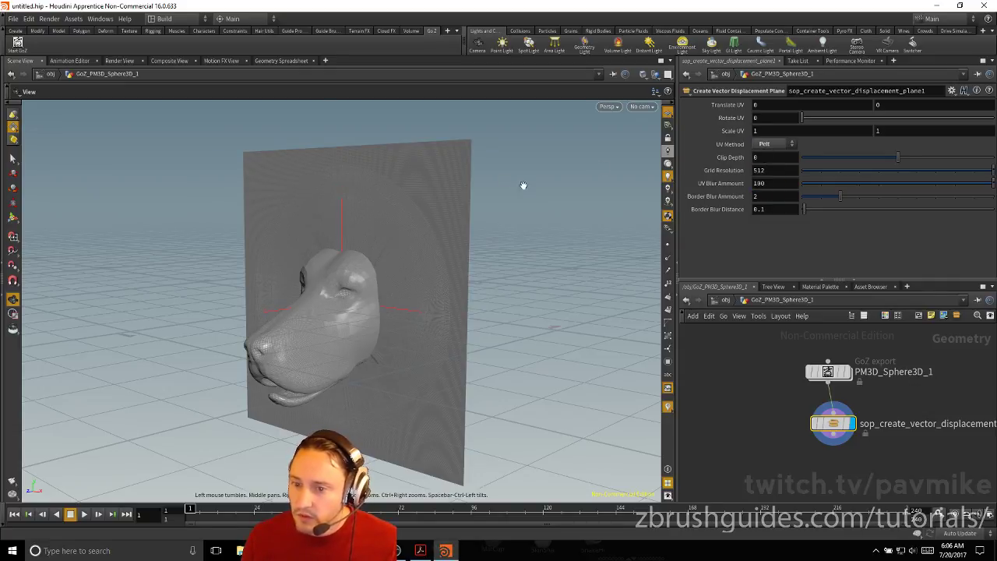
mouse_move(522, 187)
mouse_down()
mouse_move(307, 193)
mouse_move(525, 203)
mouse_up()
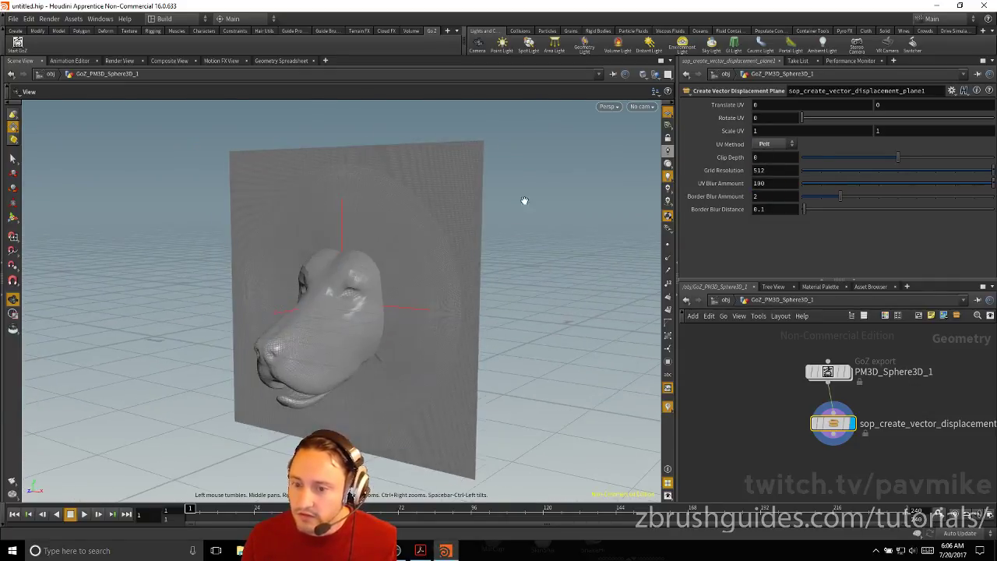
Step: Set the displacement plane's UV method back to Flatten and its grid resolution to 128
click(774, 143)
click(767, 157)
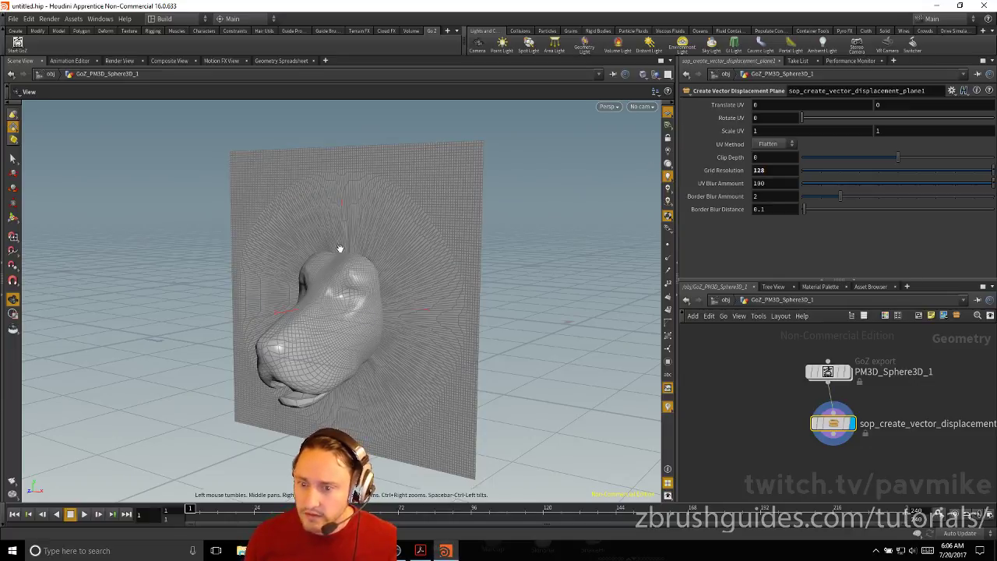
mouse_move(340, 245)
mouse_down()
mouse_move(383, 244)
mouse_move(419, 292)
mouse_move(507, 276)
mouse_move(523, 283)
mouse_up()
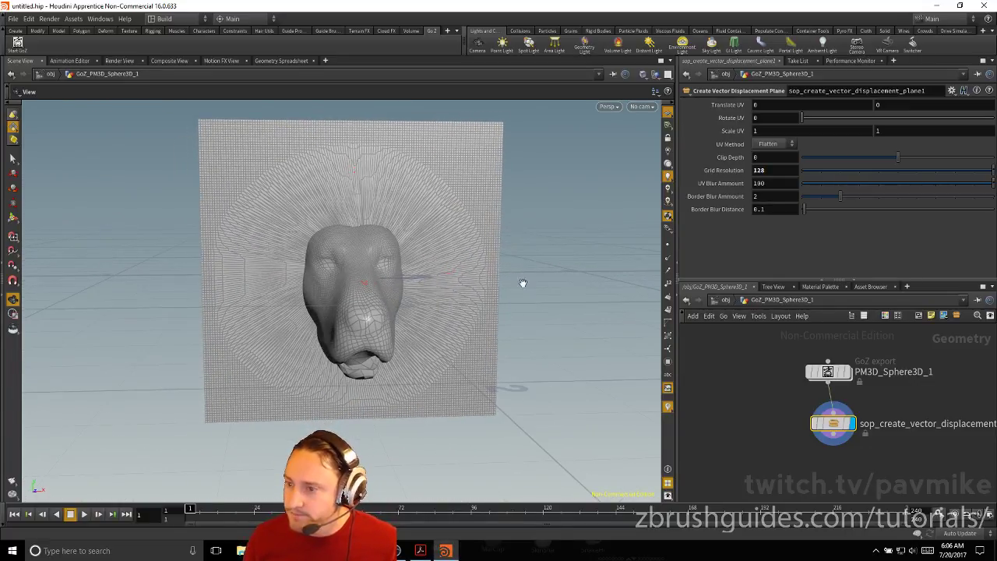
Step: Set the displacement plane's Rotate UV to -168 and its border blur amount to 9
click(728, 120)
drag(535, 181, 438, 198)
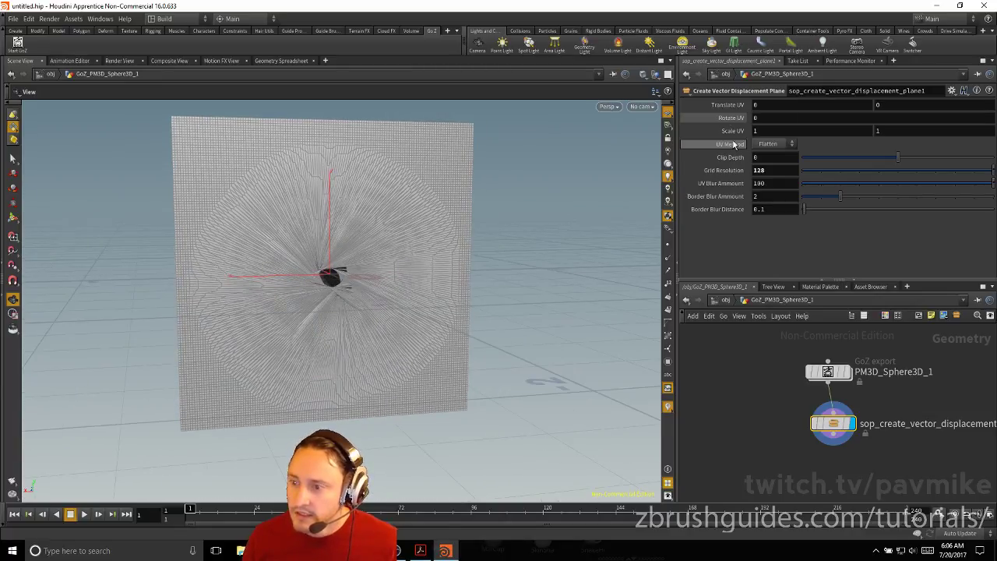
middle_drag(733, 119, 16, 186)
middle_drag(732, 99, 742, 100)
drag(189, 211, 437, 223)
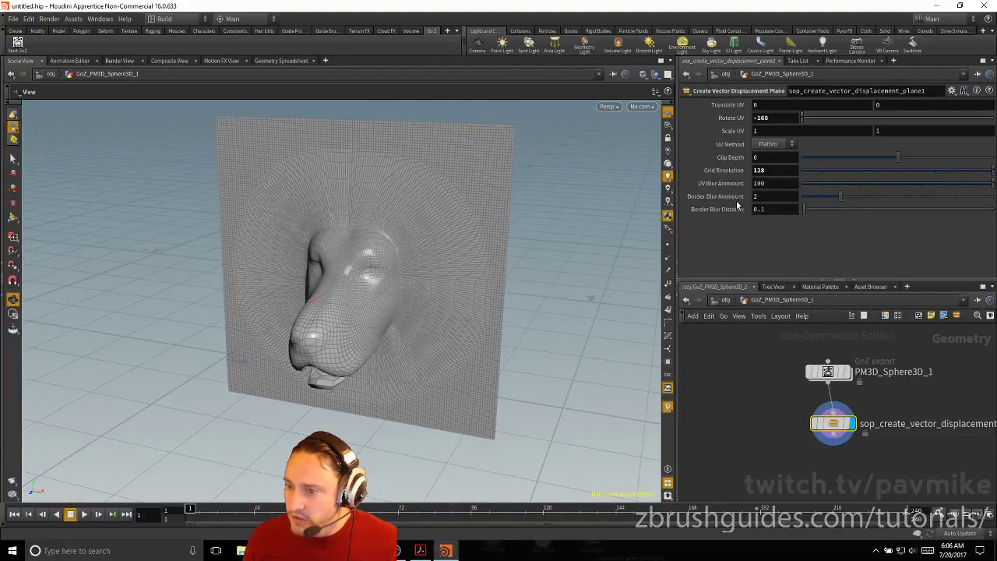
middle_drag(728, 196, 769, 196)
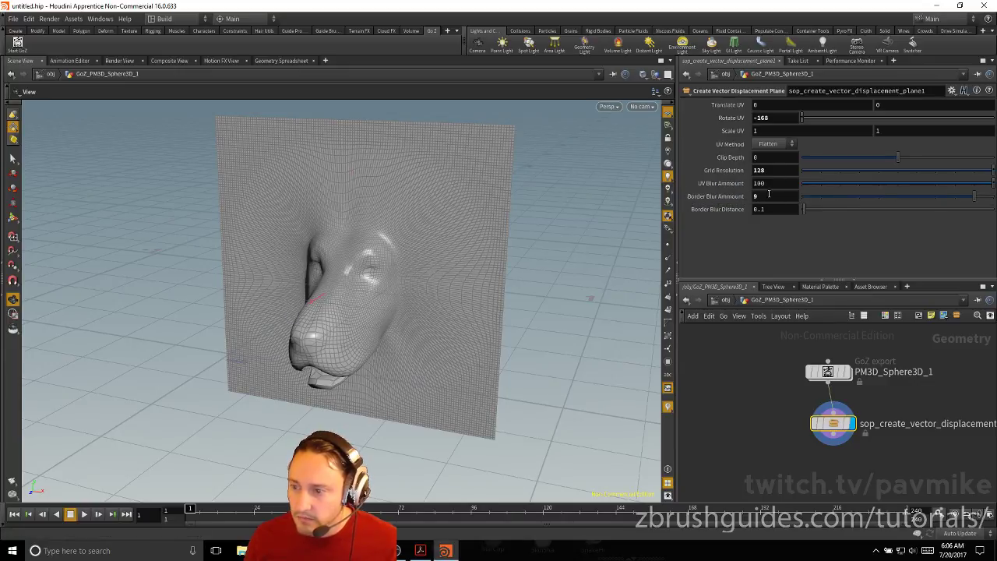
Step: Set the vector displacement plane's border blur amount to 2 and its grid resolution to 512
text(2)
key(Return)
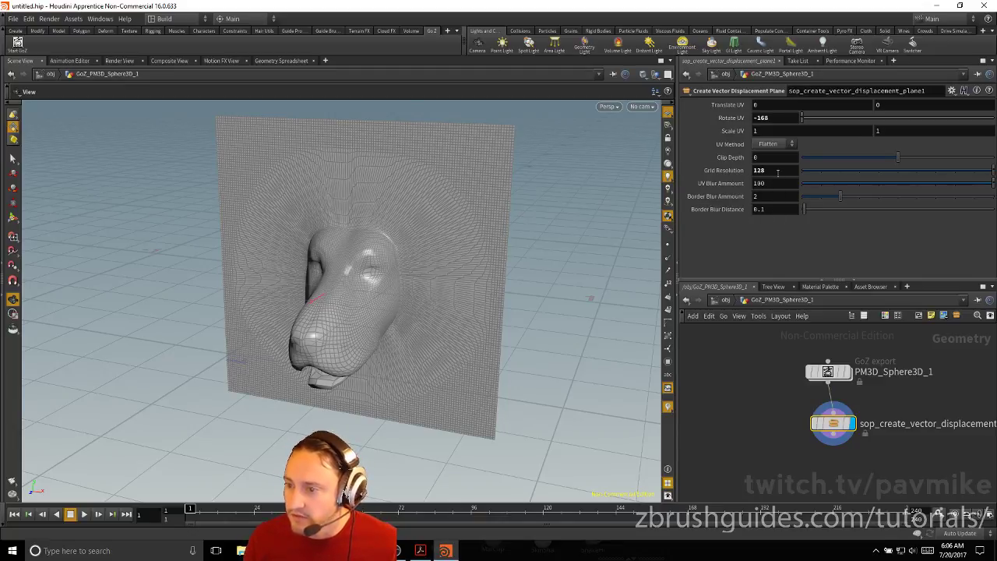
key(Return)
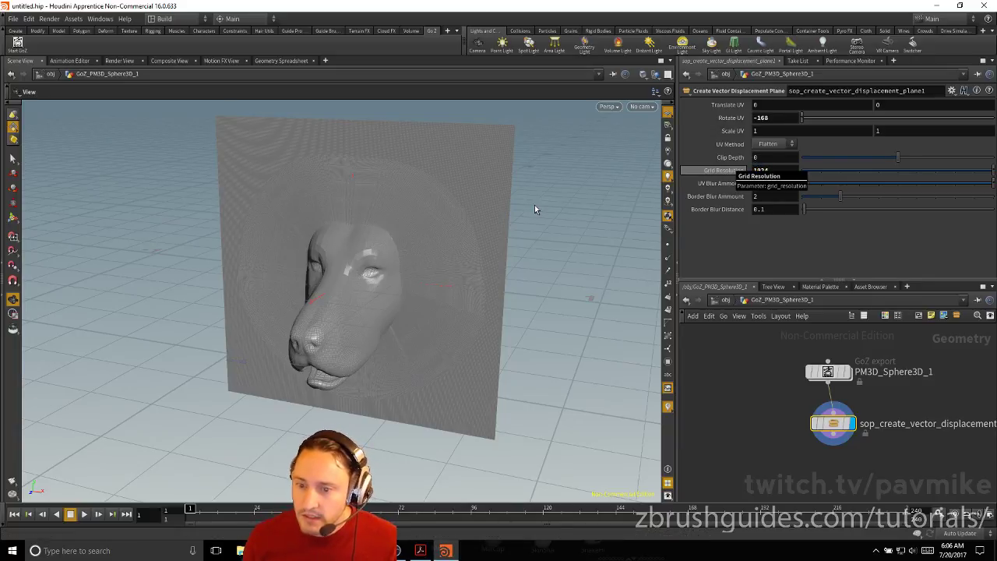
drag(385, 312, 433, 296)
drag(785, 172, 640, 171)
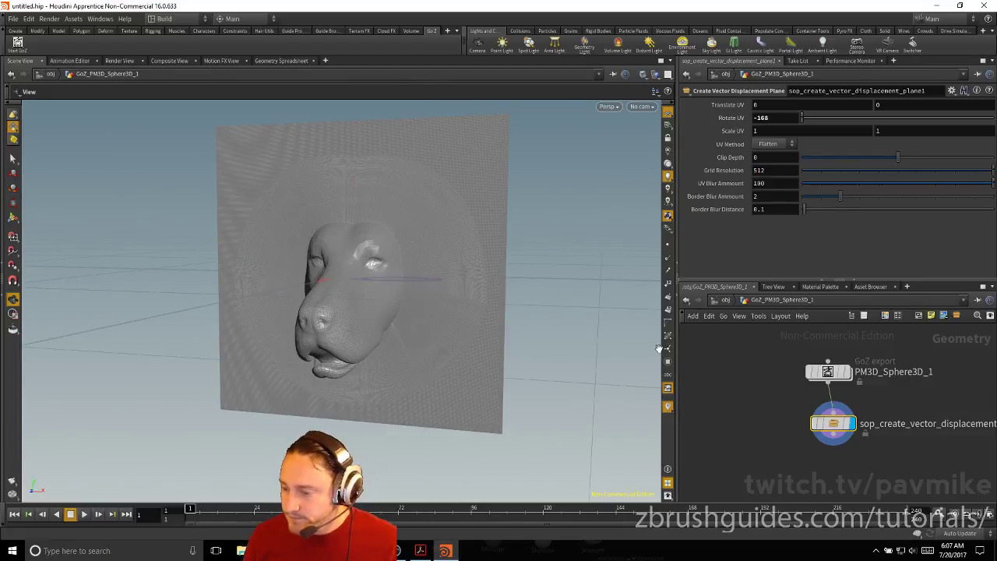
Step: Add a GoZ export node after the vector displacement plane node and send the resulting mesh to ZBrush
drag(835, 425, 828, 420)
key(Tab)
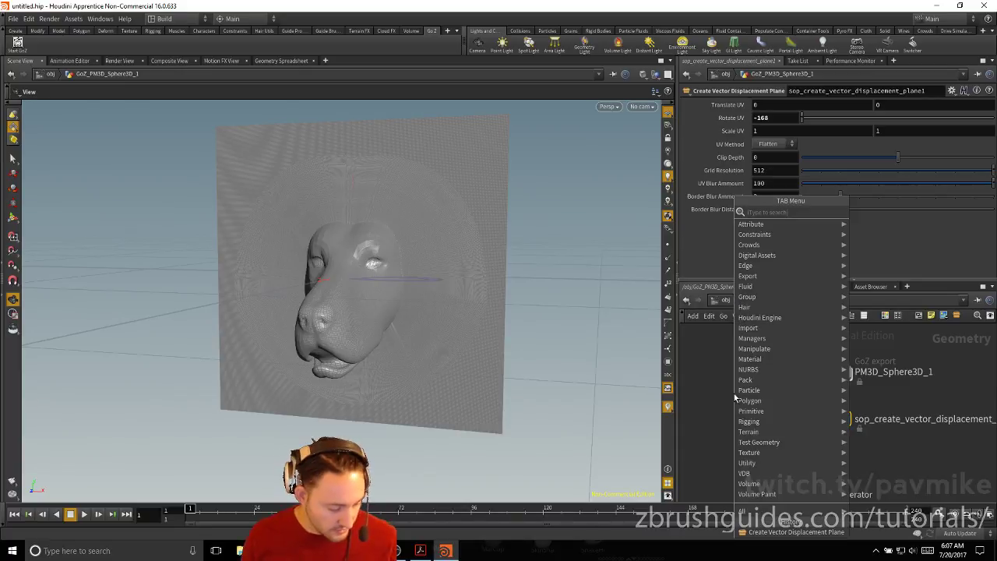
text(go)
key(Return)
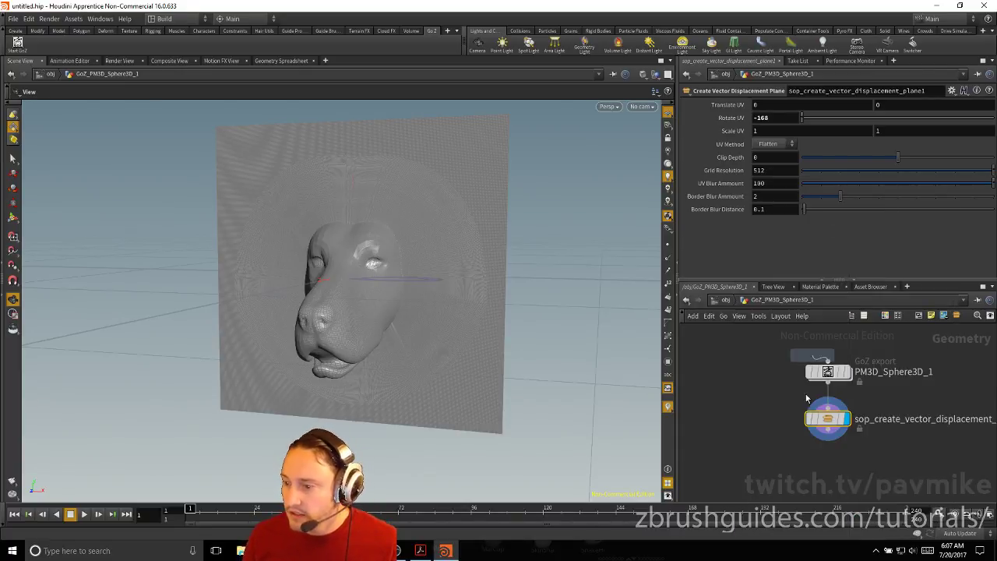
click(823, 463)
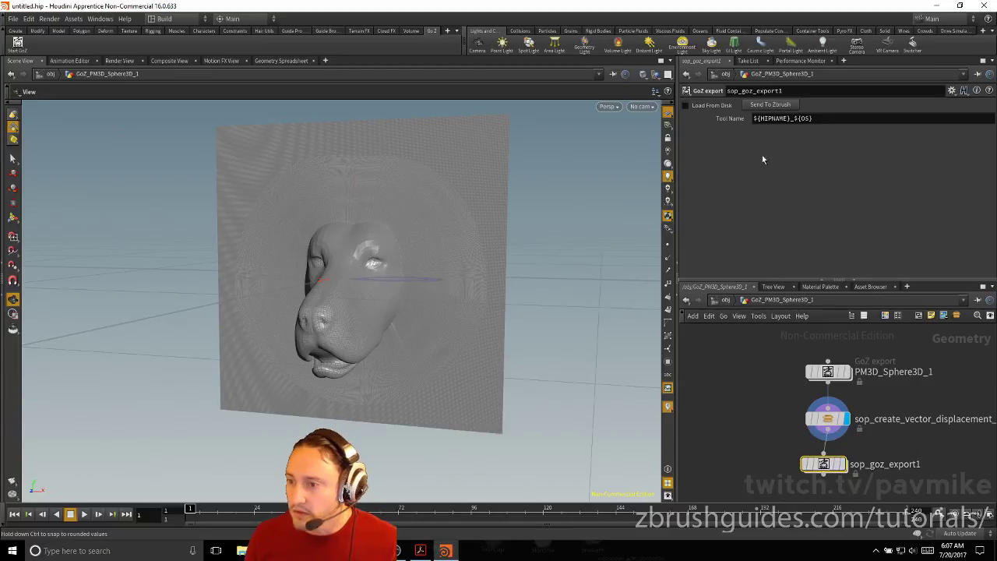
click(763, 107)
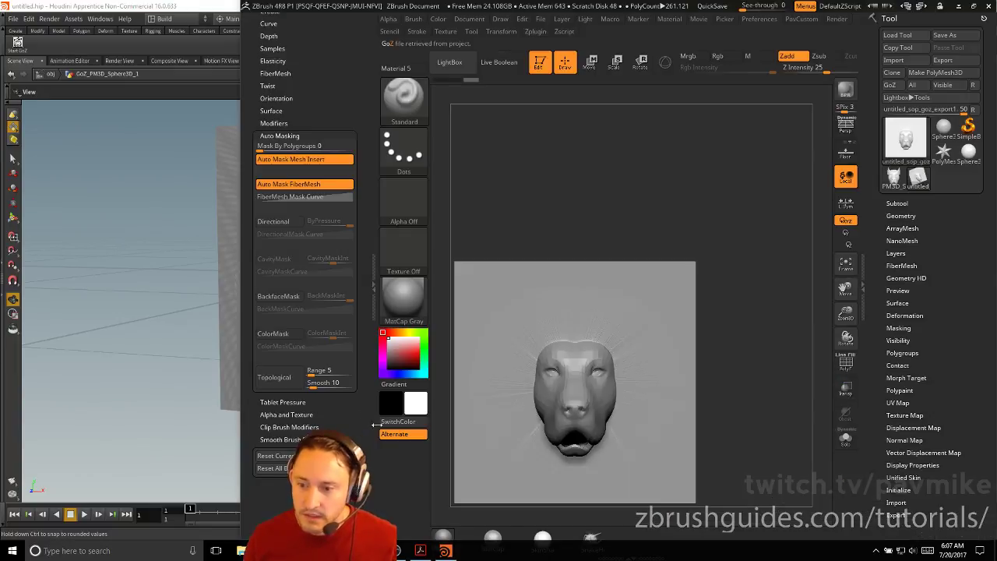
Step: Maximize the ZBrush window and examine the imported dog head plane from several angles
click(973, 6)
drag(608, 233, 715, 267)
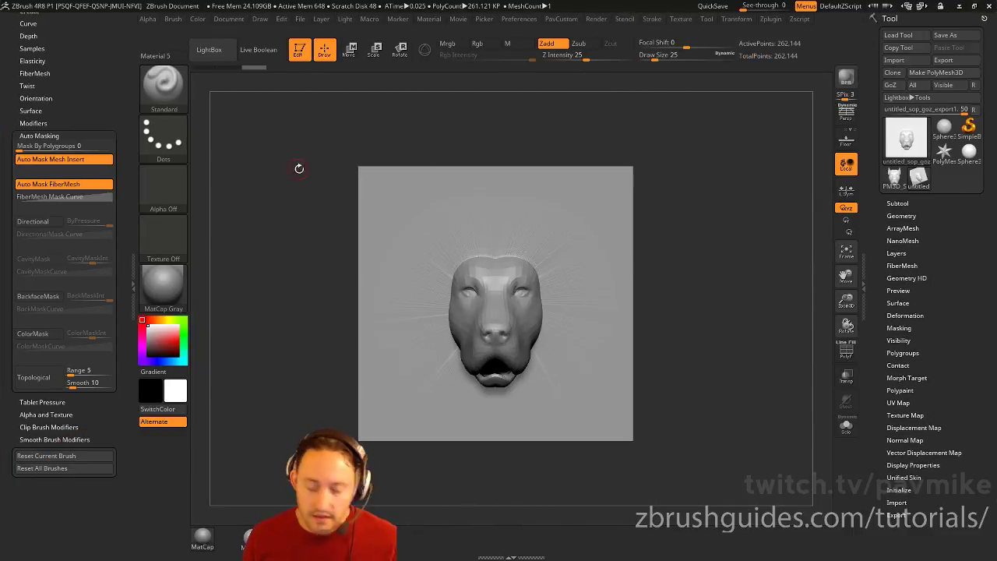
key(b)
key(c)
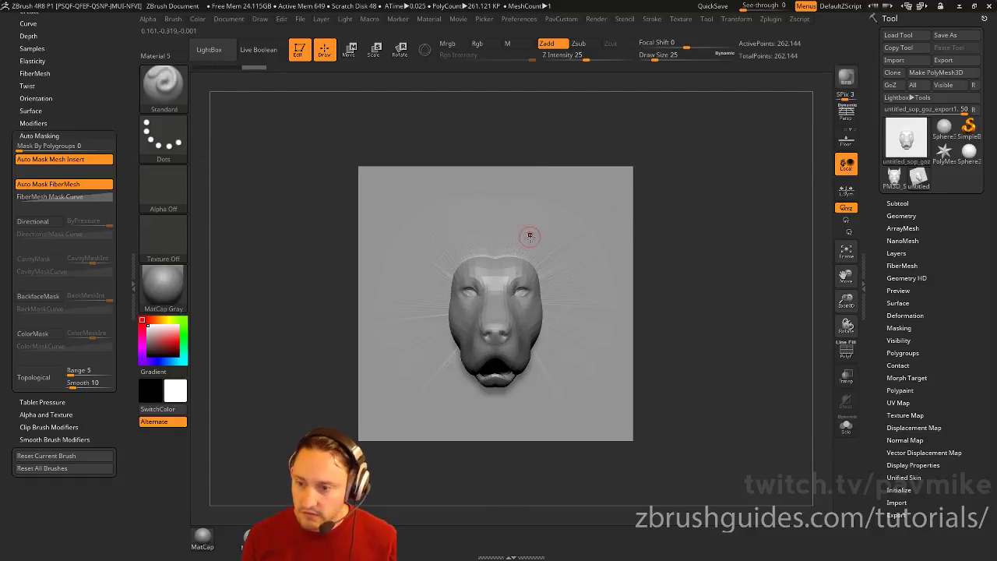
drag(678, 143, 642, 150)
drag(536, 256, 505, 227)
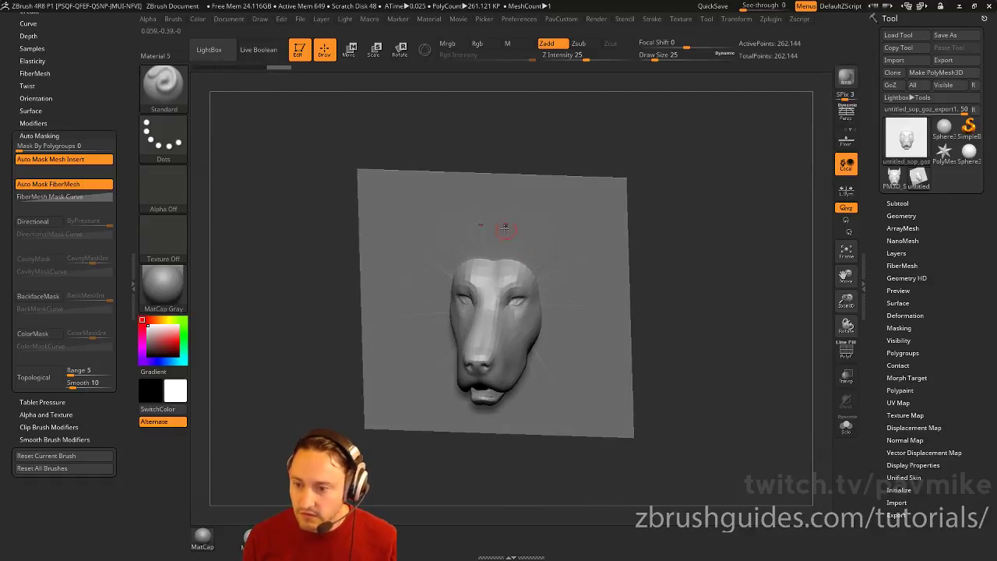
drag(662, 285, 787, 227)
key(shift)
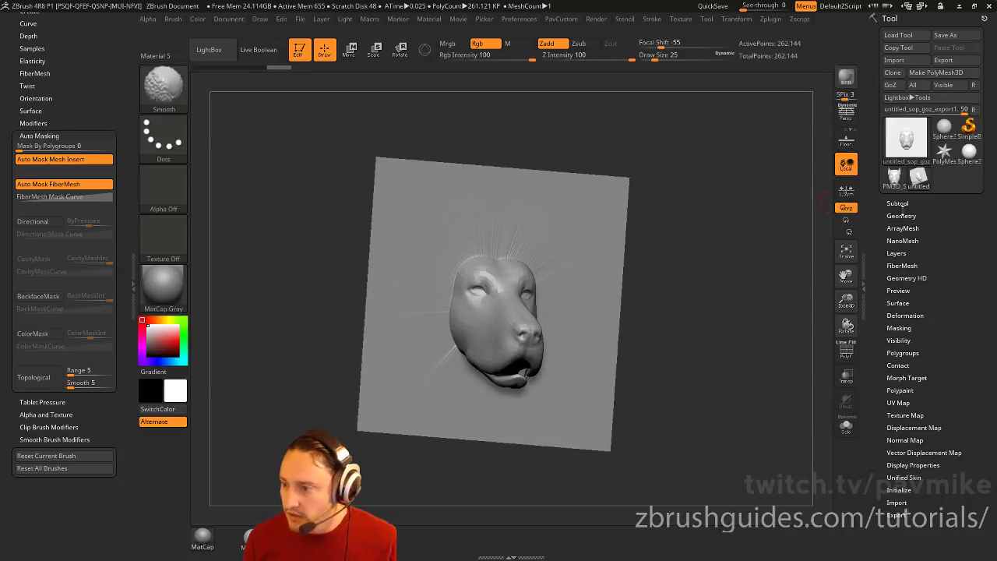
Step: Try the Relax Plane Grid deformation on the whole dog head plane and check it from the side
click(905, 315)
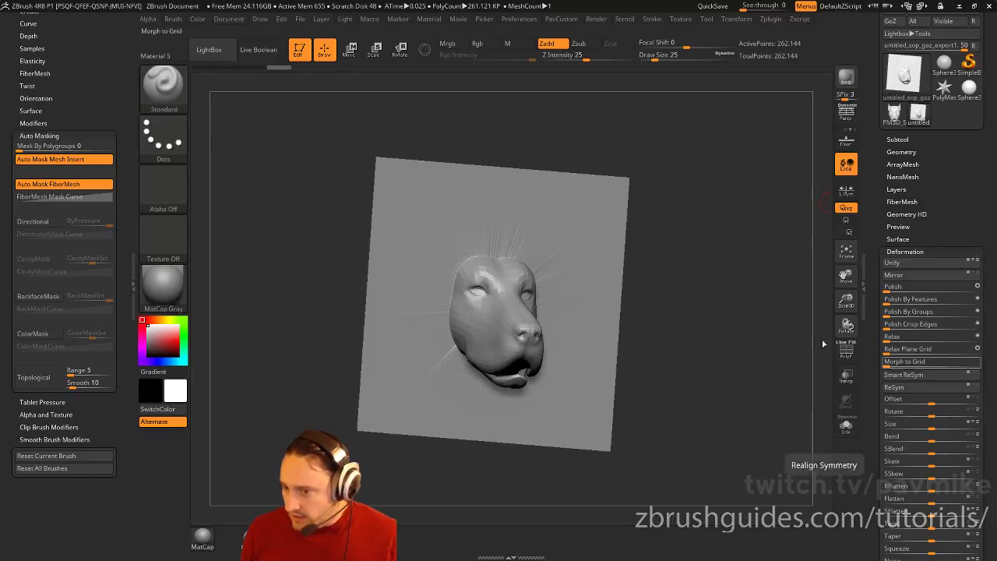
scroll(916, 257, down, 3)
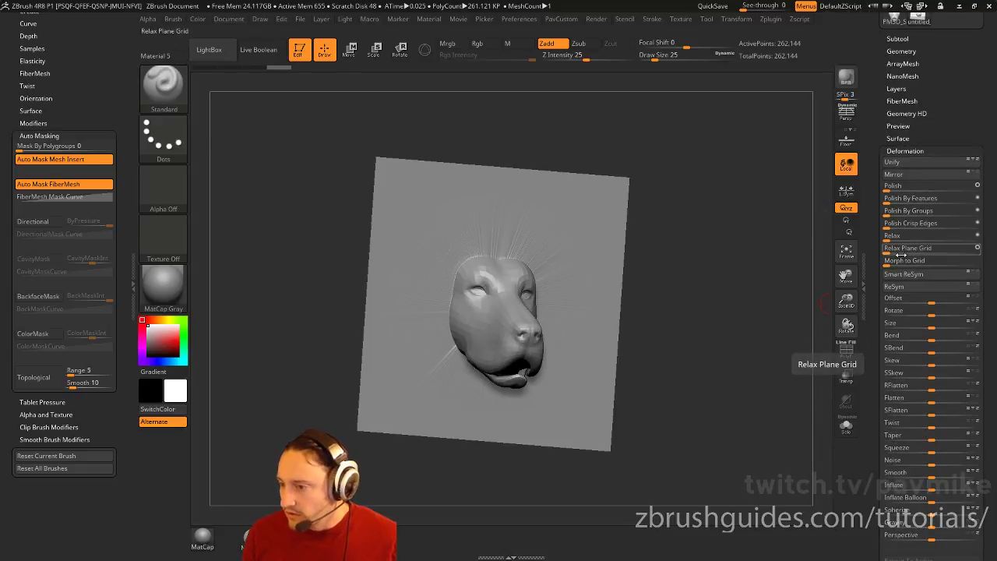
drag(893, 250, 905, 250)
shift+drag(786, 292, 699, 348)
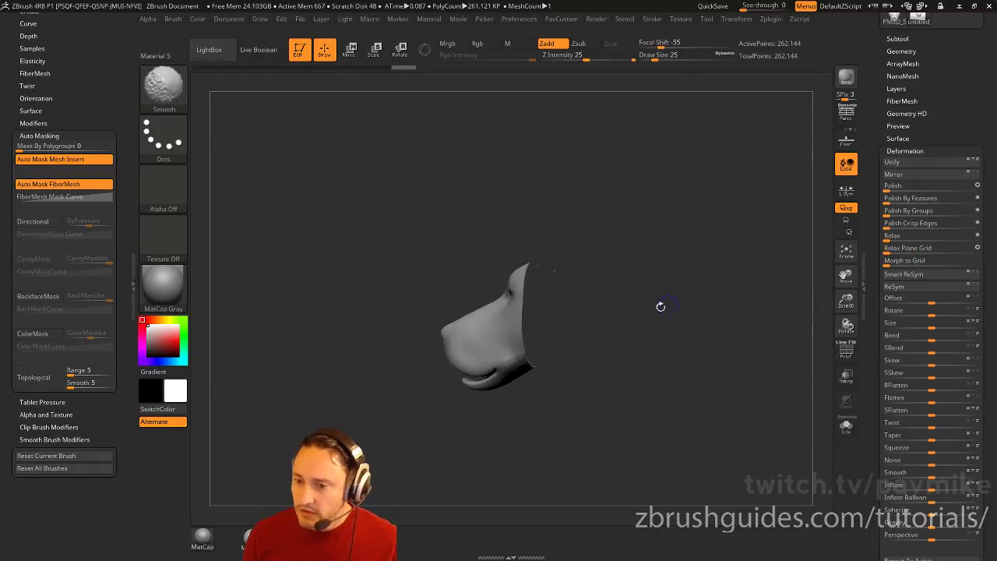
shift+drag(754, 313, 659, 309)
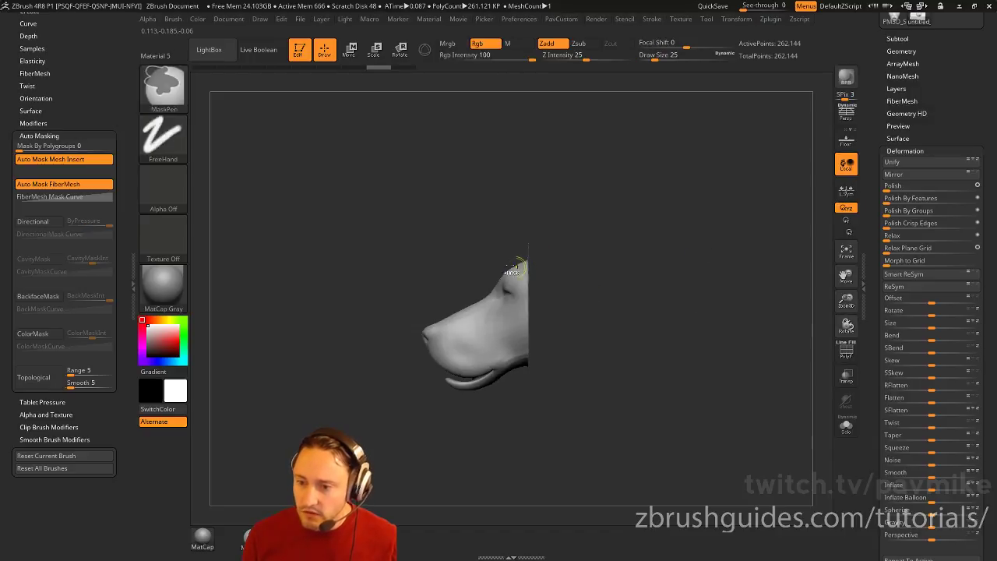
Step: Try masking the protruding dog head and applying Relax Plane Grid to the unmasked flat area around it
ctrl+drag(378, 199, 530, 477)
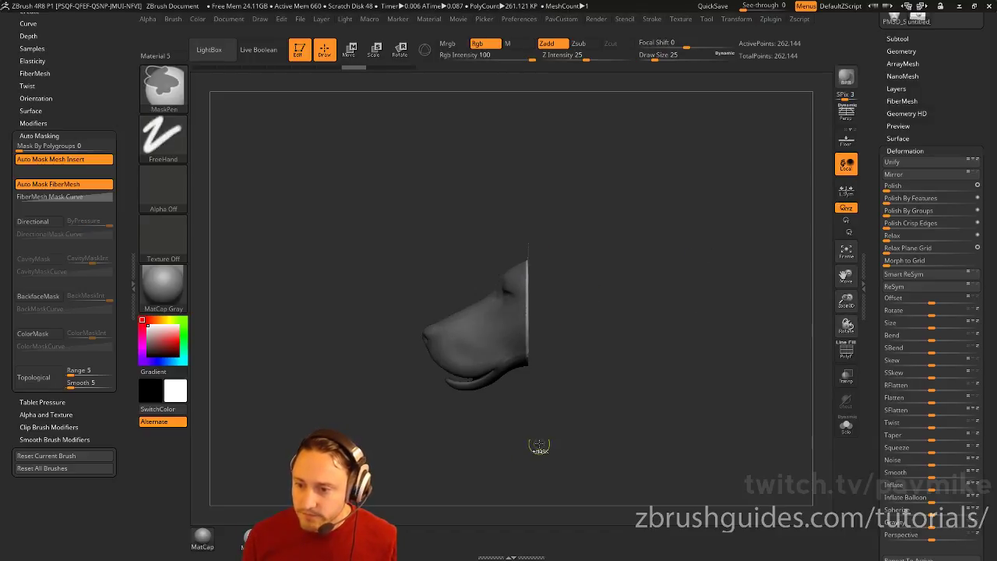
shift+drag(585, 327, 680, 278)
drag(898, 253, 951, 251)
click(978, 248)
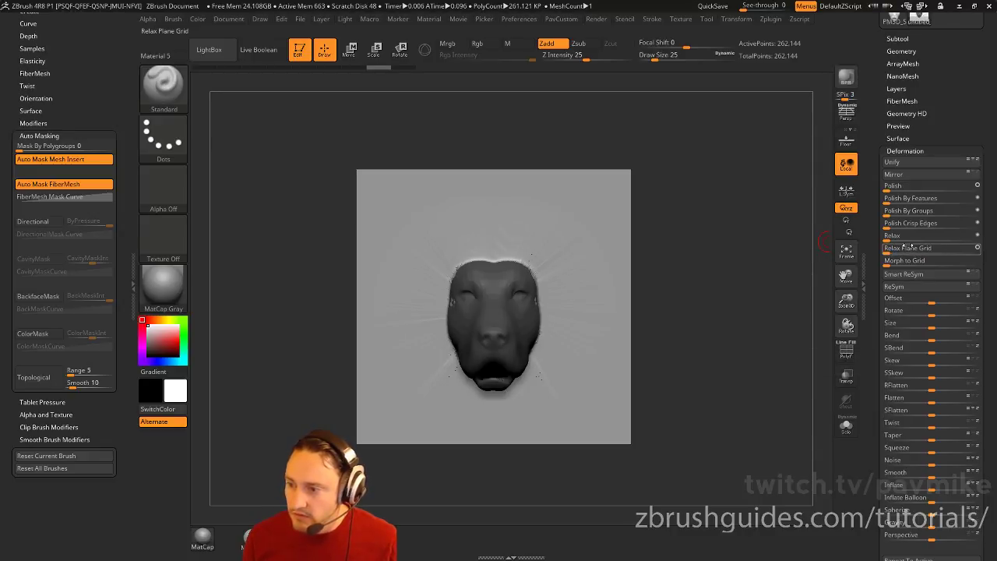
mouse_move(768, 278)
mouse_down()
mouse_move(776, 294)
mouse_move(799, 278)
mouse_move(771, 292)
mouse_move(735, 270)
mouse_move(751, 276)
mouse_move(755, 246)
mouse_move(749, 258)
mouse_up()
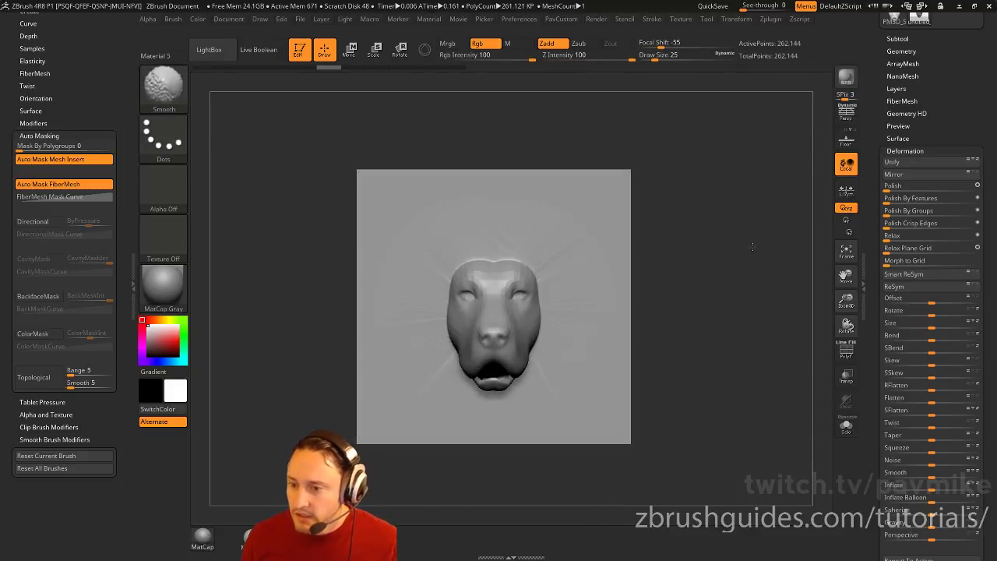
Step: Select the Chisel3D brush and add the dog head plane to it as a new shape with From Mesh
key(b)
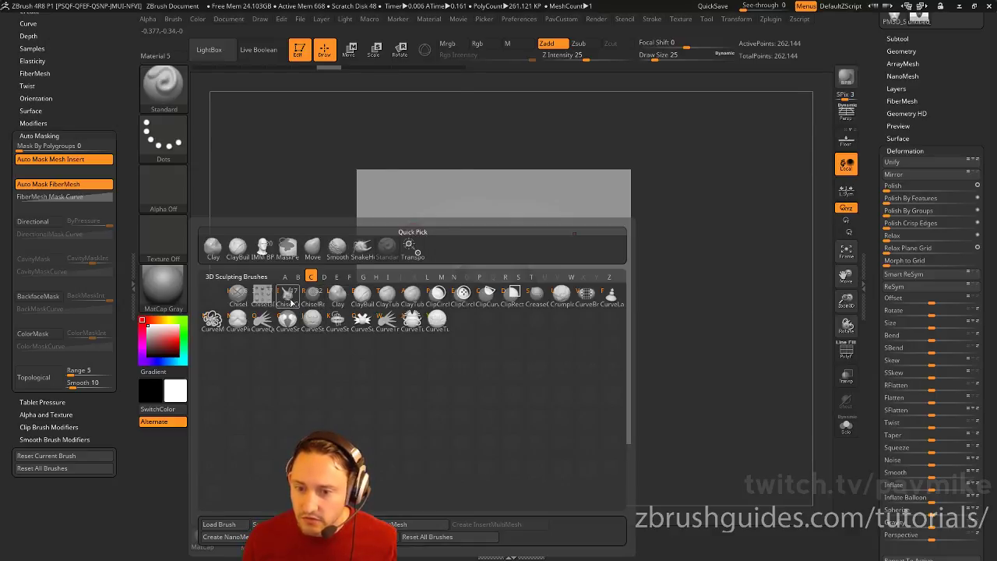
mouse_move(288, 301)
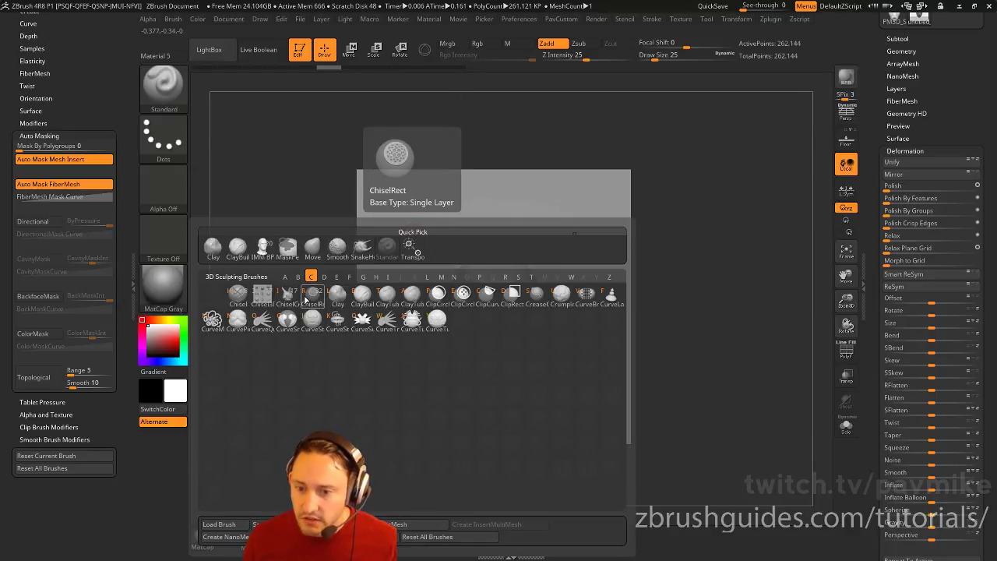
click(265, 300)
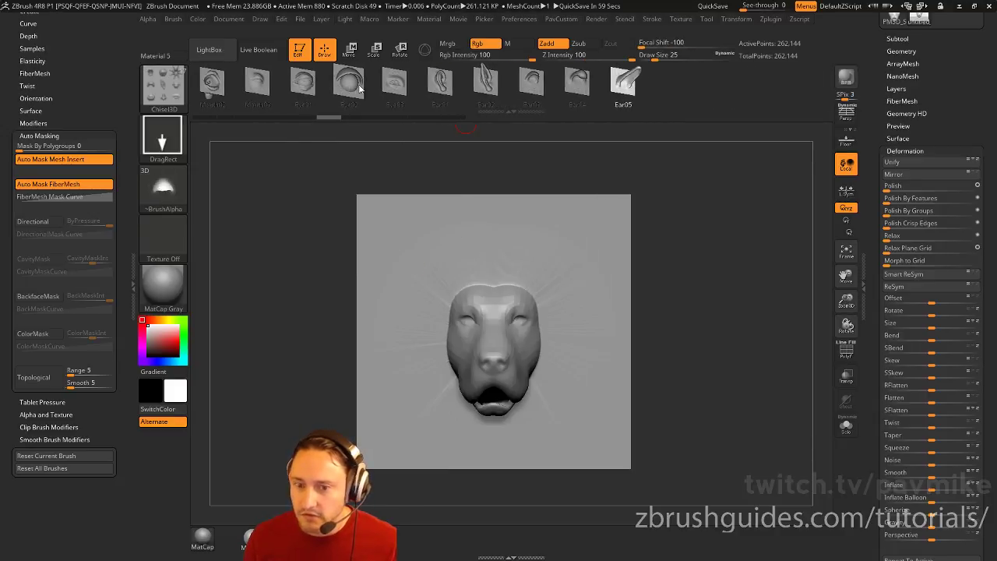
drag(93, 33, 91, 72)
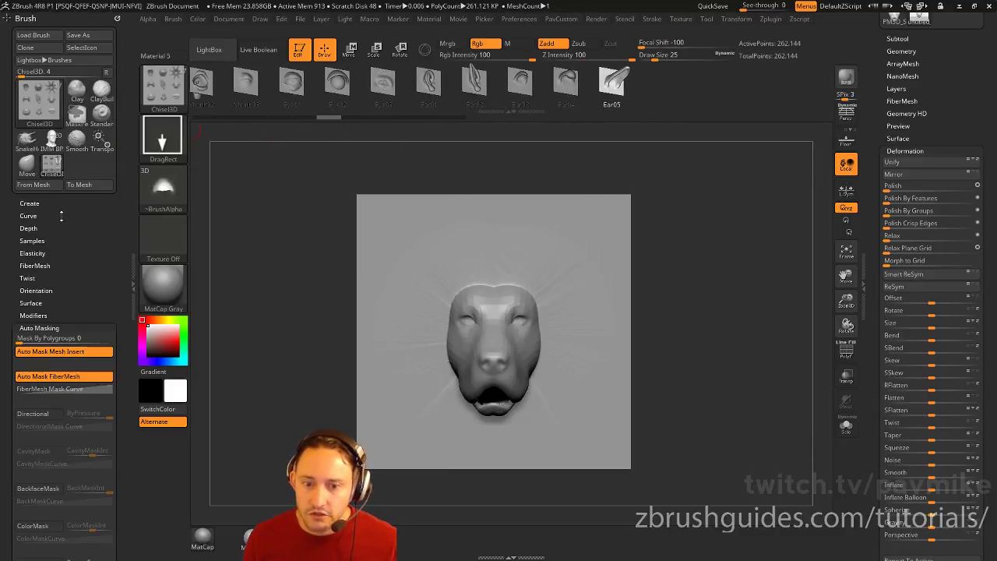
click(48, 185)
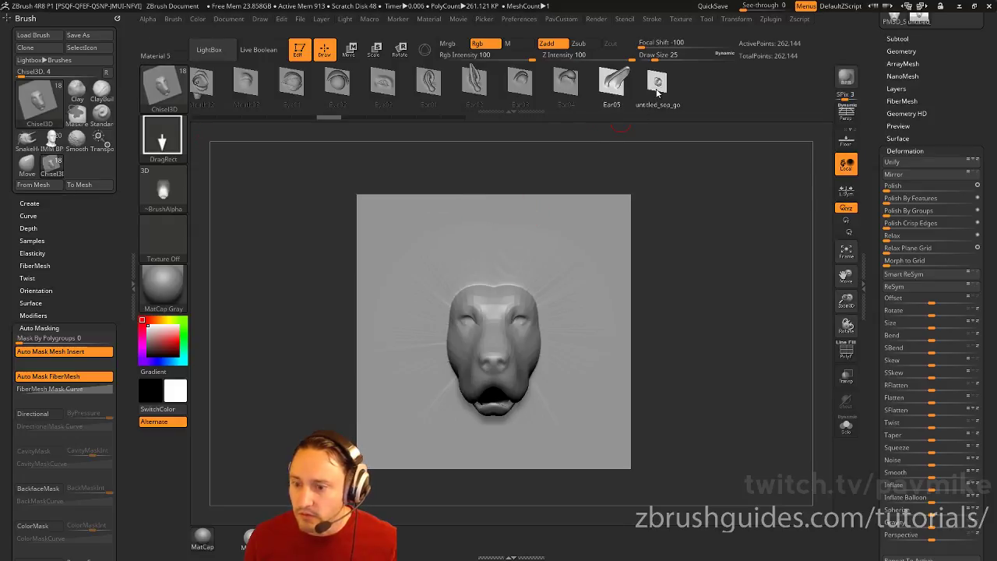
click(300, 51)
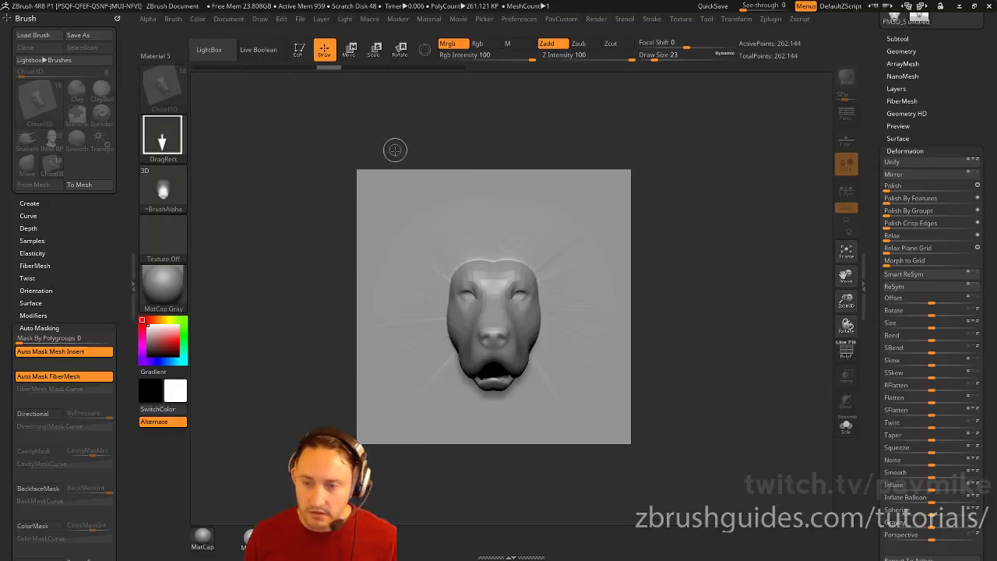
key(c)
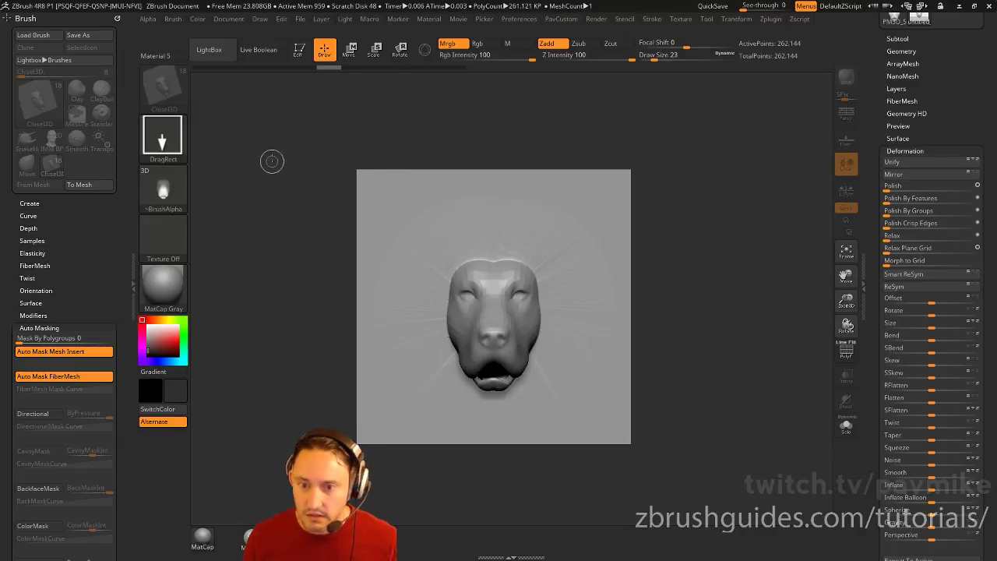
drag(877, 130, 878, 296)
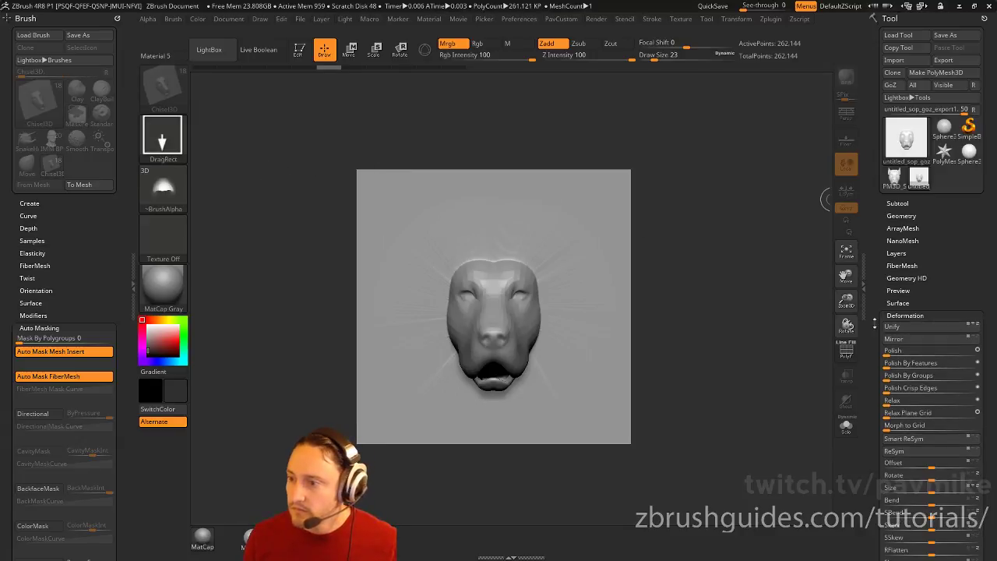
key(t)
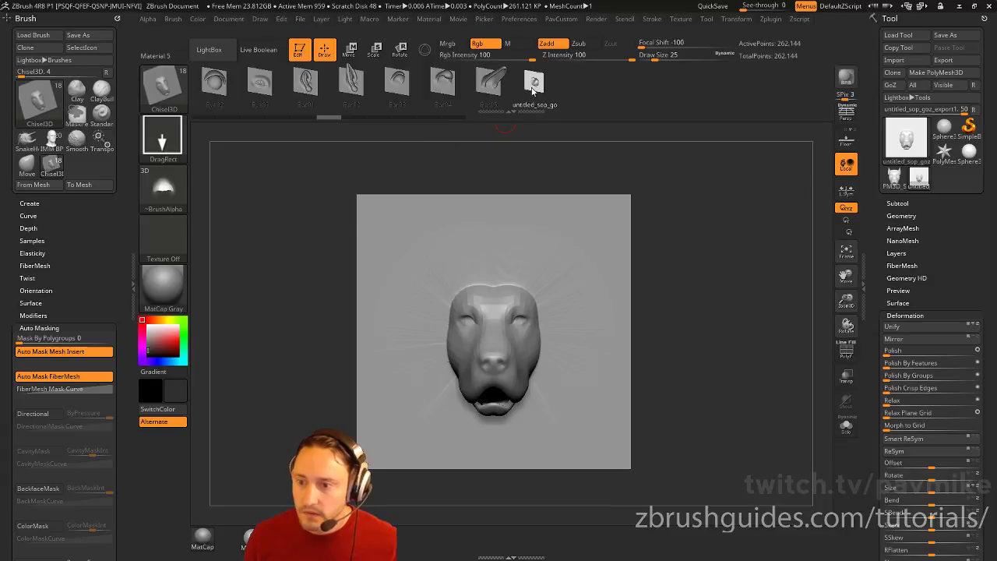
Step: Try stamping Chisel3D shapes, including the new dog head, onto the plane and undo the stamps
drag(584, 292, 589, 331)
key(ctrl+z)
drag(588, 248, 594, 326)
key(ctrl+z)
key(ctrl+z)
key(ctrl+z)
key(ctrl+z)
key(ctrl+z)
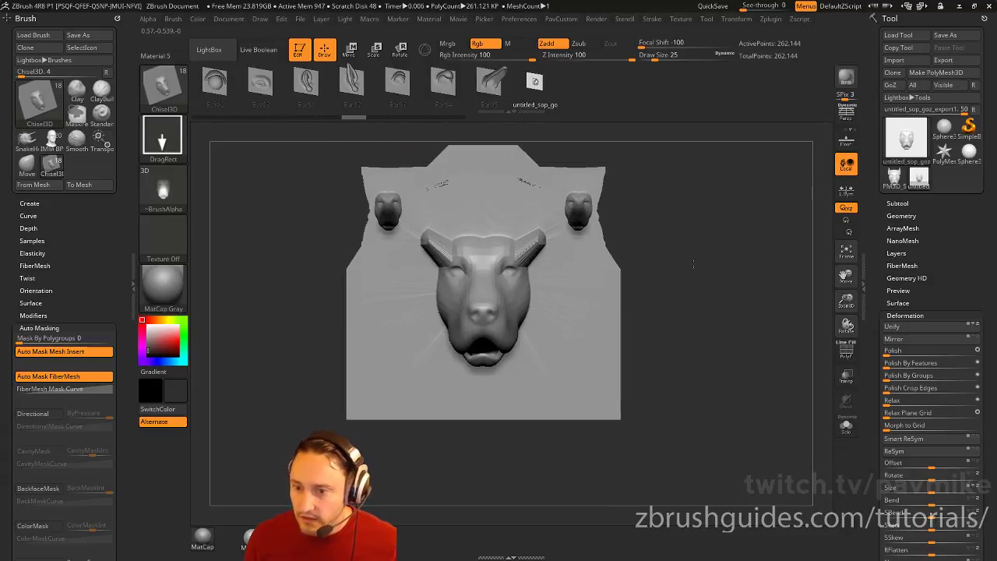
Step: Test small mirrored dog head stamps beside the large head from different viewing angles, undoing each one
drag(562, 247, 555, 200)
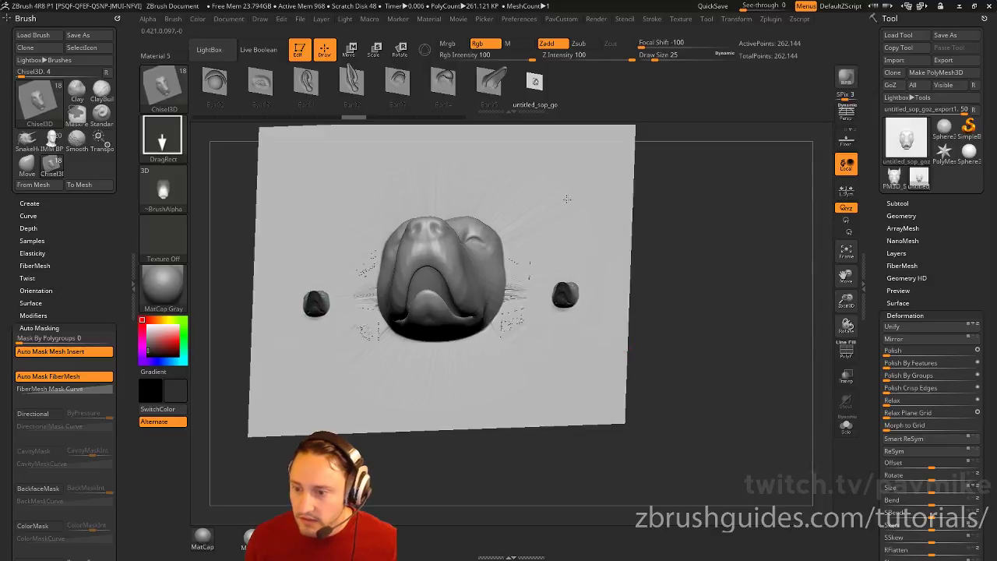
mouse_move(695, 245)
mouse_down()
mouse_move(661, 334)
mouse_move(689, 263)
mouse_up()
key(ctrl+z)
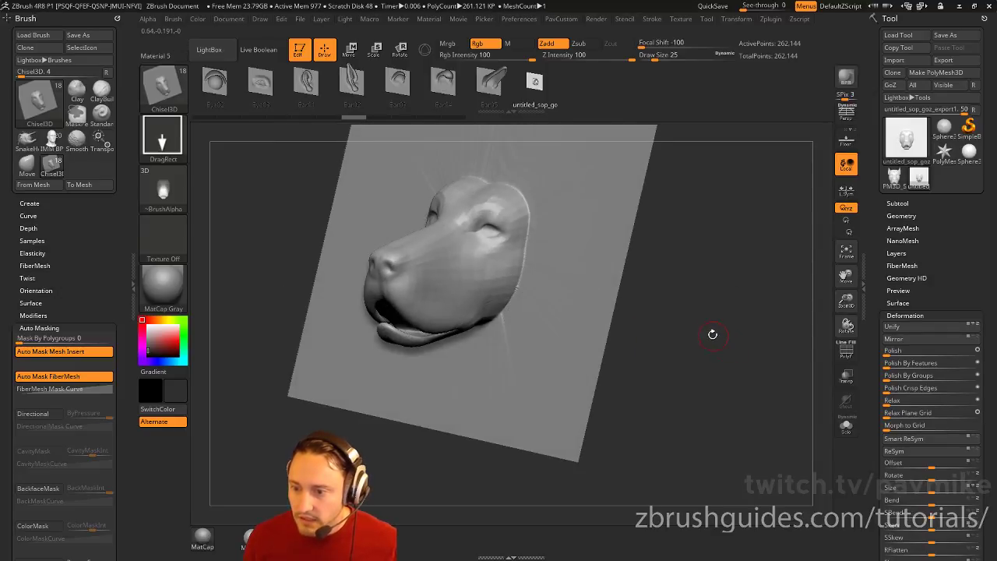
drag(710, 332, 739, 354)
drag(558, 304, 562, 328)
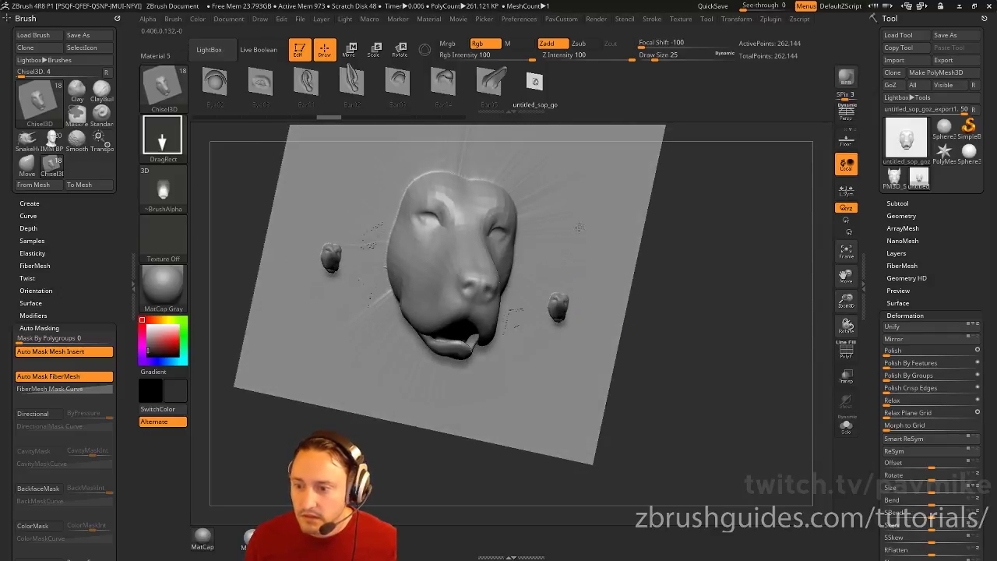
drag(515, 273, 598, 243)
drag(724, 279, 682, 310)
key(ctrl+z)
key(ctrl+z)
Step: Stamp a small mirrored dog head on the lower part of the plane, one on each side of the muzzle
drag(566, 371, 569, 389)
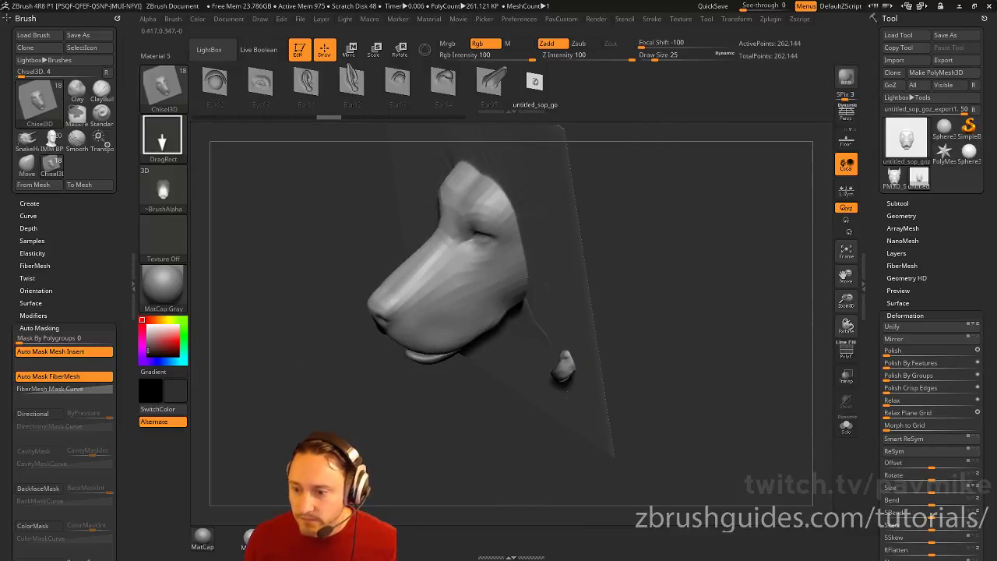
mouse_move(694, 365)
mouse_down()
mouse_move(752, 286)
mouse_move(785, 324)
mouse_move(450, 255)
mouse_up()
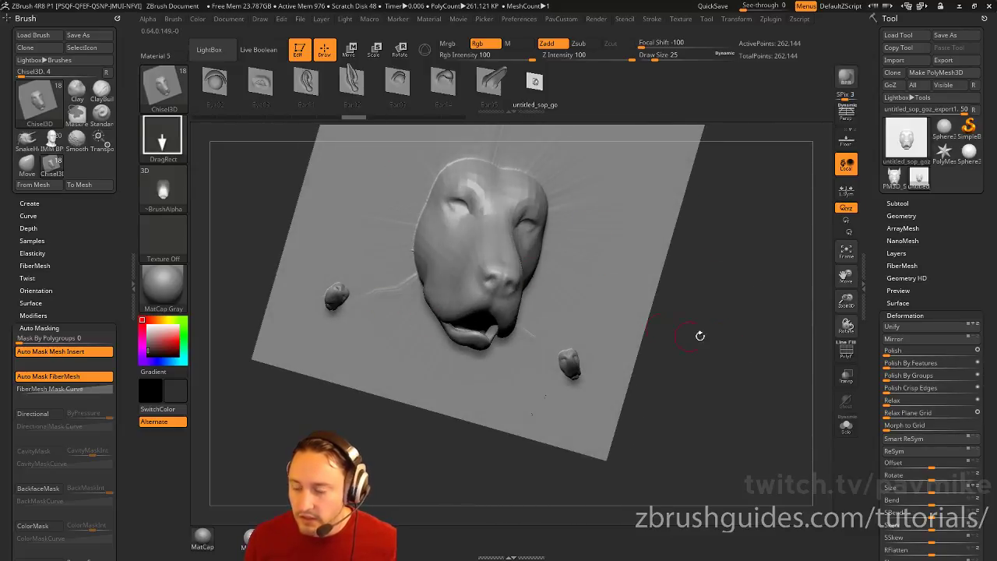
mouse_move(699, 336)
alt+mouse_down()
mouse_move(647, 278)
mouse_move(666, 272)
mouse_move(671, 282)
alt+mouse_up()
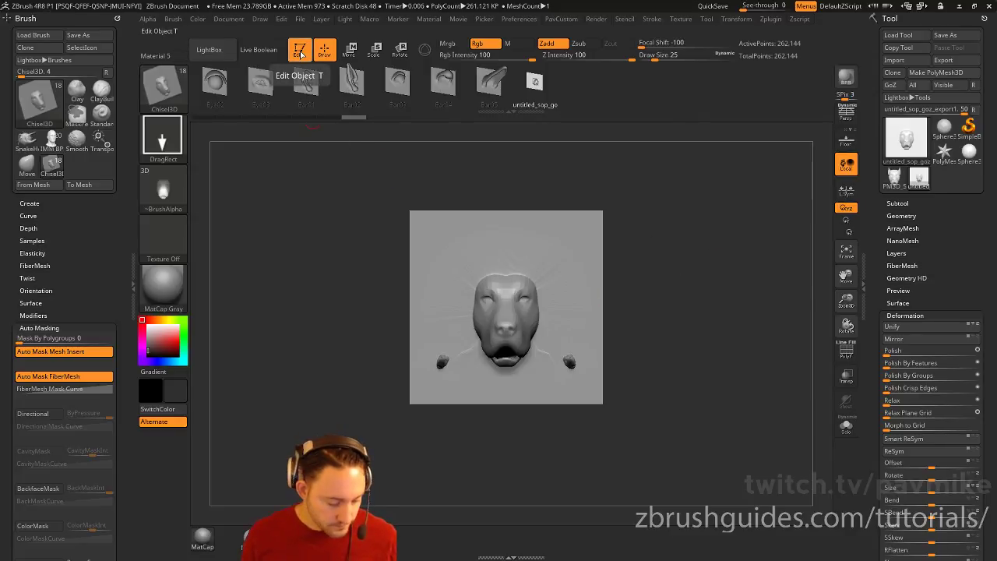
Step: Leave Edit mode, clear the canvas and set the draw size to 51
click(301, 53)
key(ctrl+n)
key(s)
drag(576, 242, 583, 241)
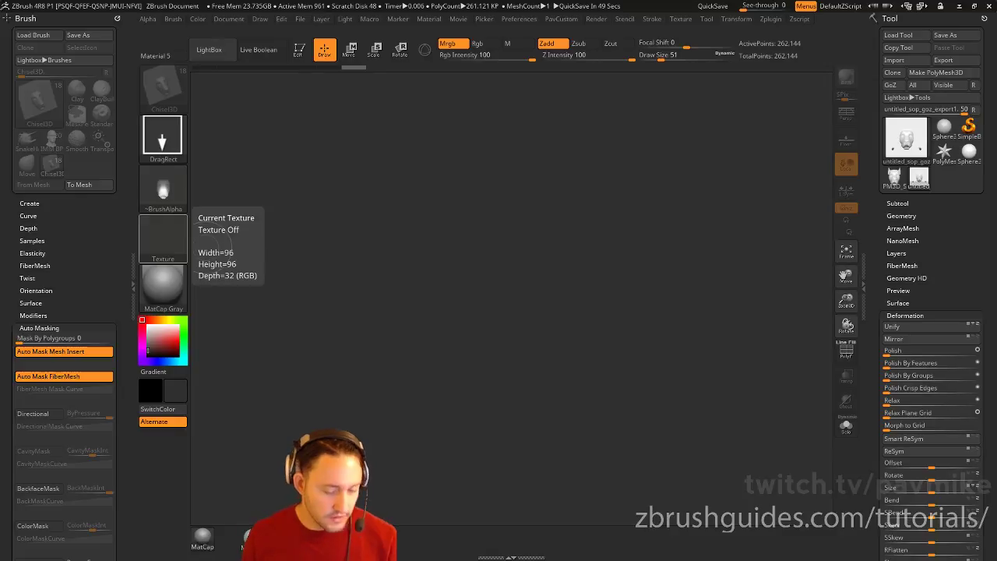
Step: Redraw the dog head plane in Edit mode to activate the Standard brush, and clear the canvas outside Edit mode
click(865, 177)
drag(594, 228, 598, 254)
click(992, 206)
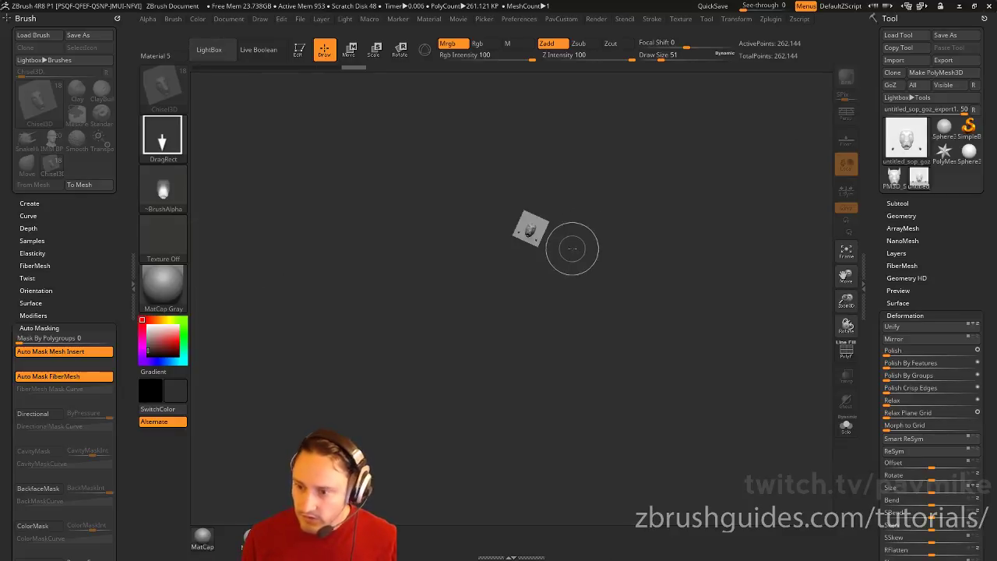
click(299, 49)
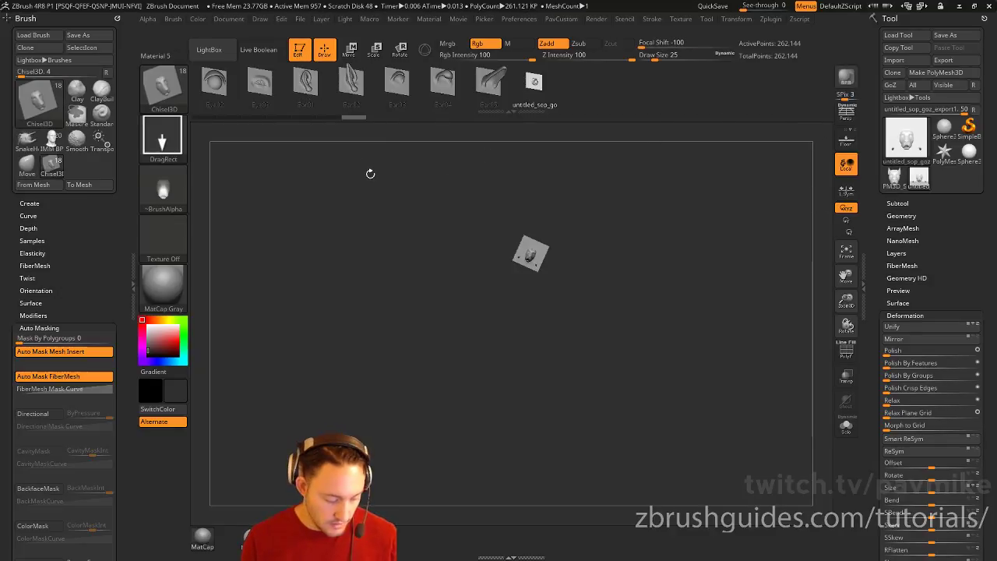
key(b)
key(s)
key(t)
click(306, 56)
key(ctrl+n)
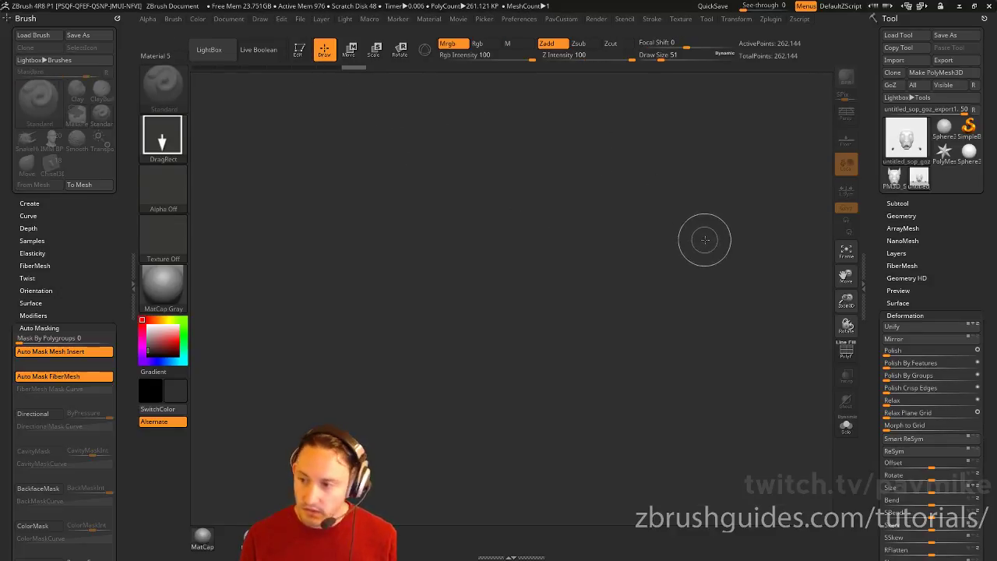
Step: Load the Nickz_humanMaleAverage.ZTL tool from the LightBox tool library
key(comma)
click(315, 81)
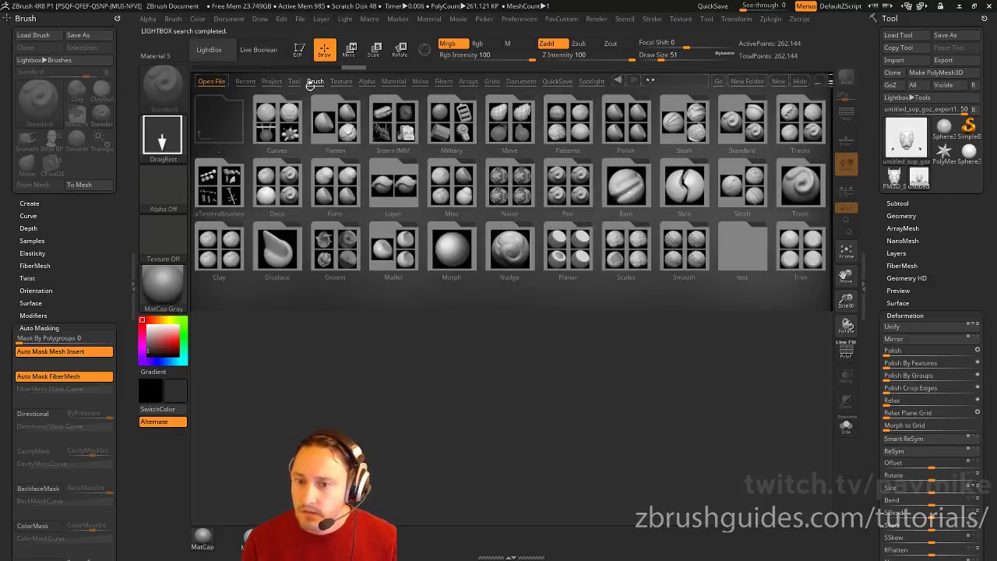
click(340, 81)
click(293, 81)
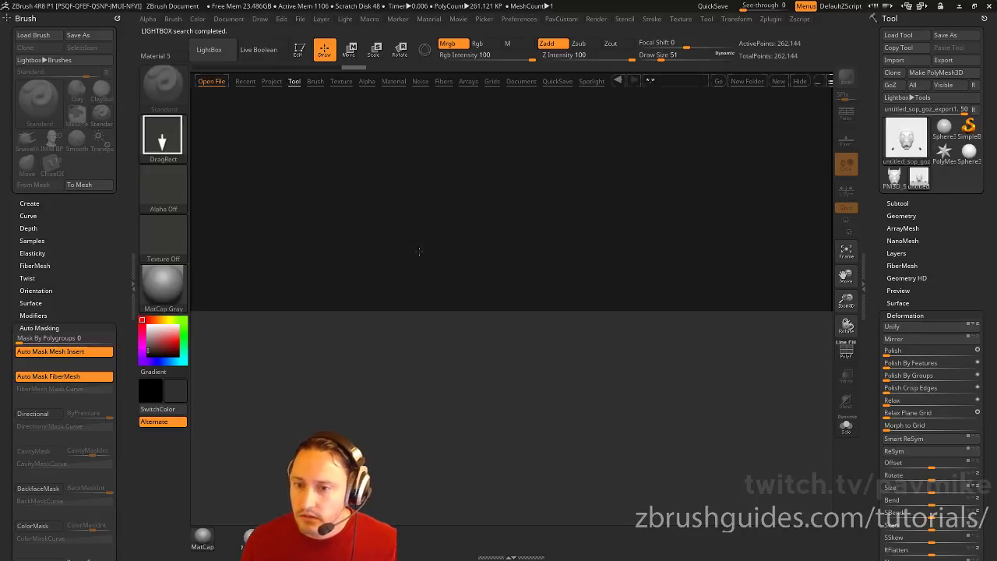
click(296, 82)
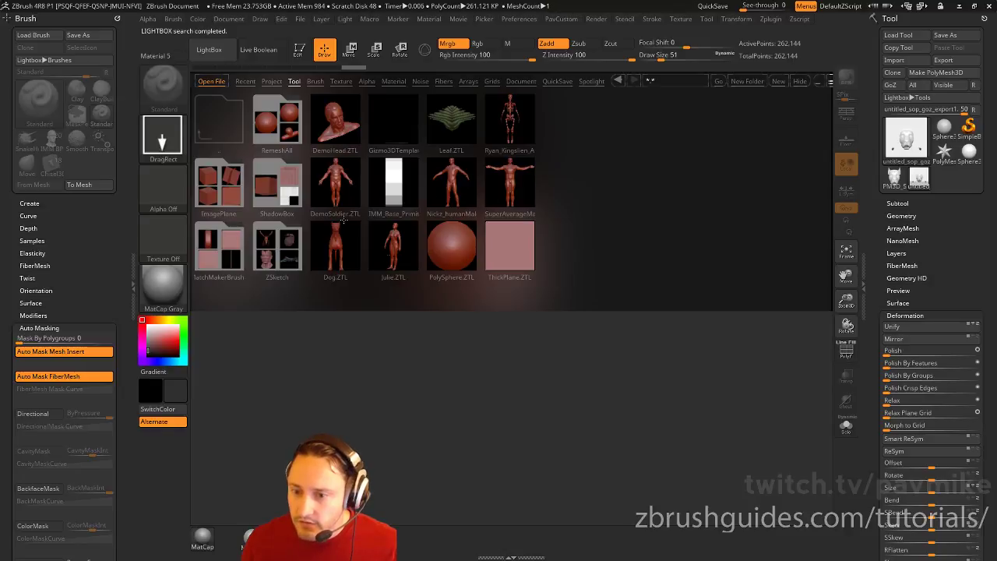
double_click(456, 199)
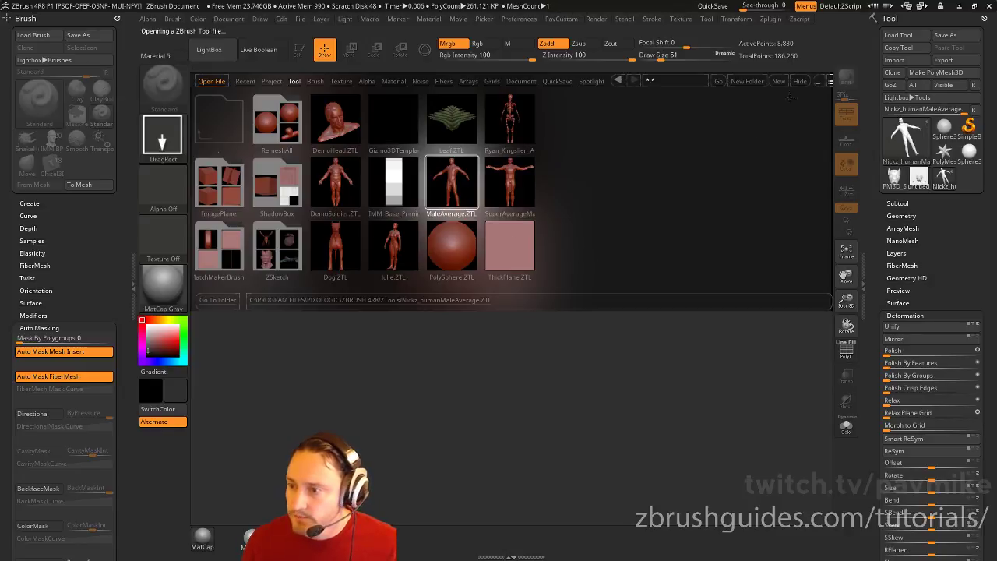
Step: Hide LightBox and place the male figure on the canvas in Edit mode, upright and seen from the front
click(799, 82)
drag(413, 365, 457, 470)
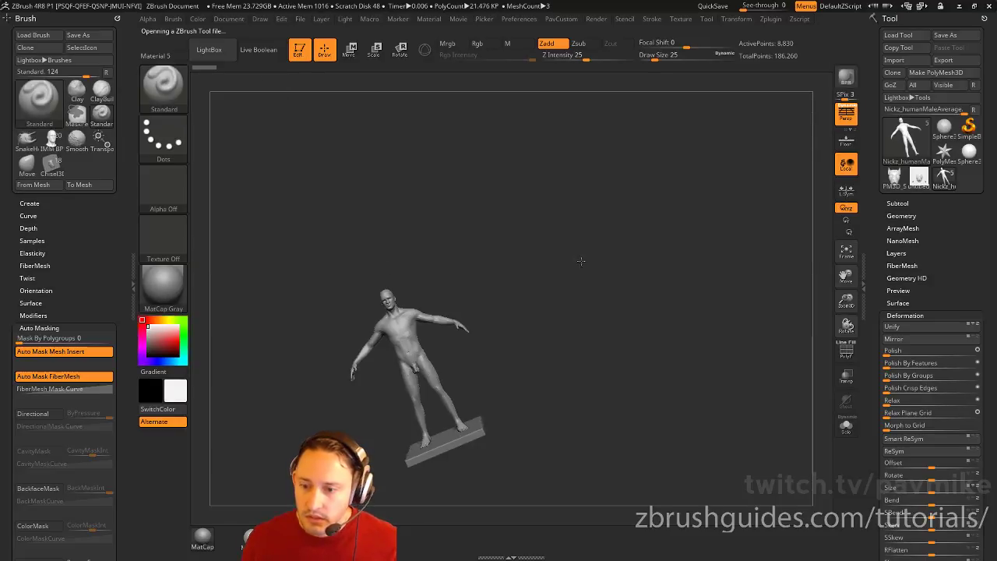
shift+drag(581, 262, 594, 270)
alt+drag(593, 270, 721, 292)
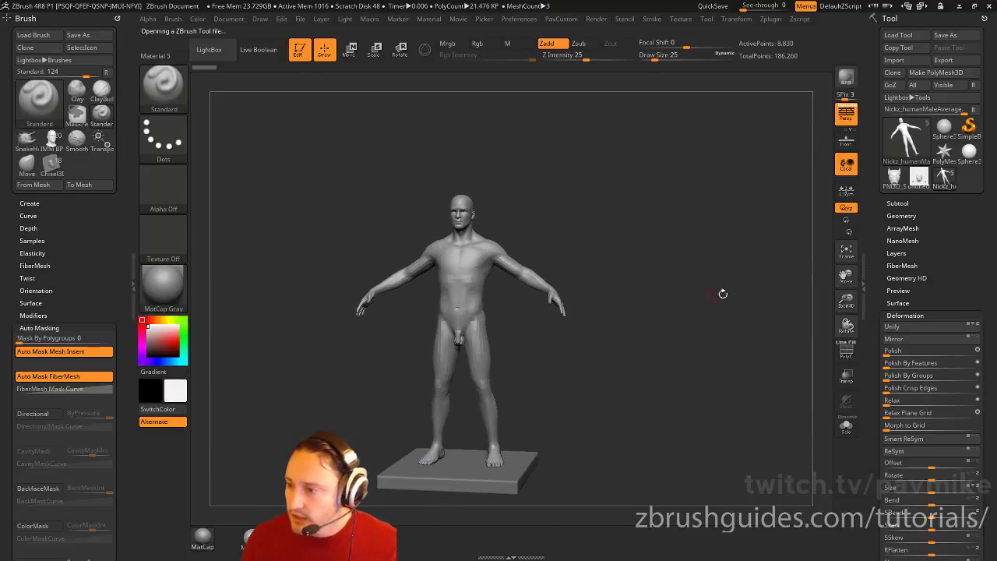
Step: Expand the tool's Layers settings and replace the docked Brush palette with the Zplugin palette
click(894, 255)
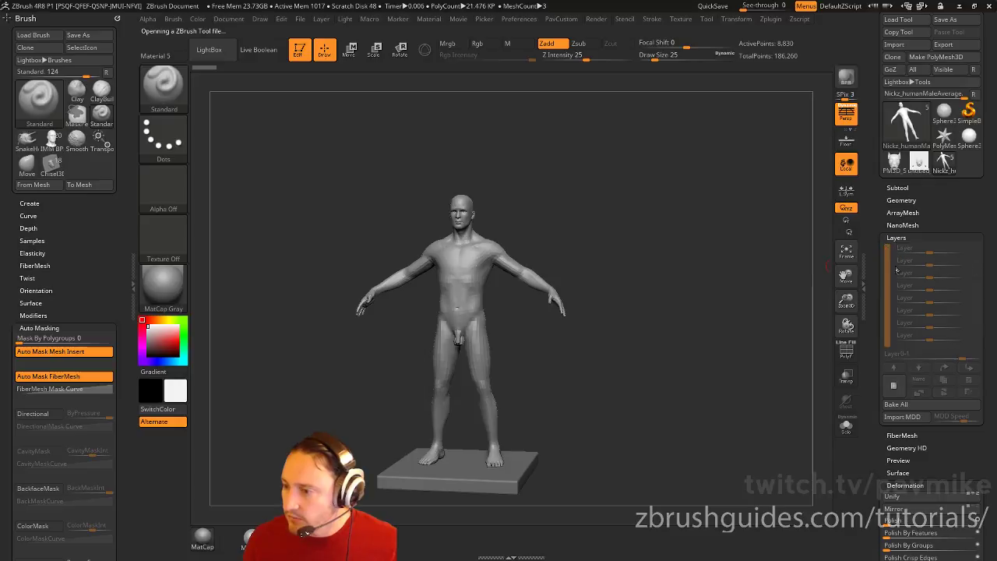
click(117, 18)
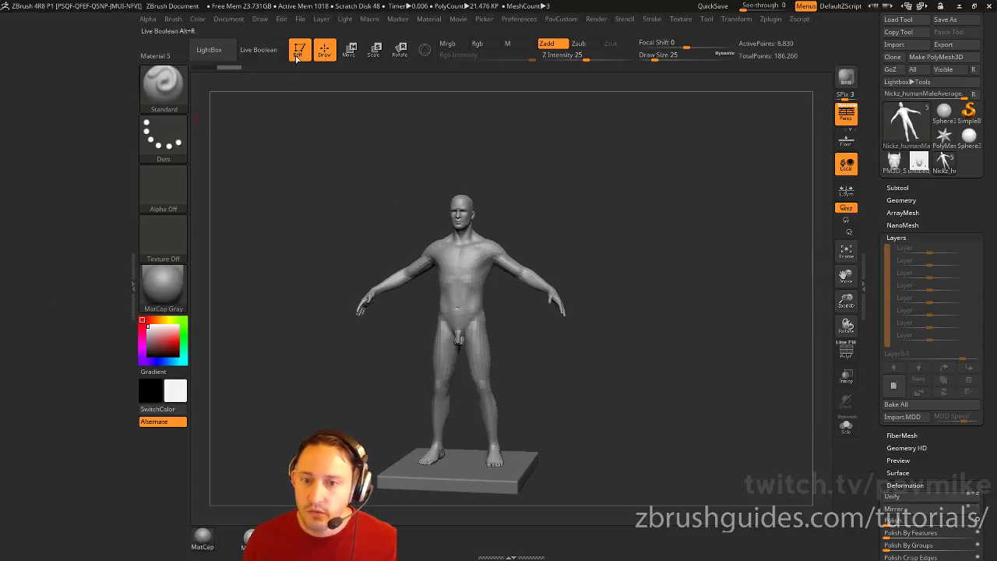
click(769, 23)
drag(766, 31, 115, 152)
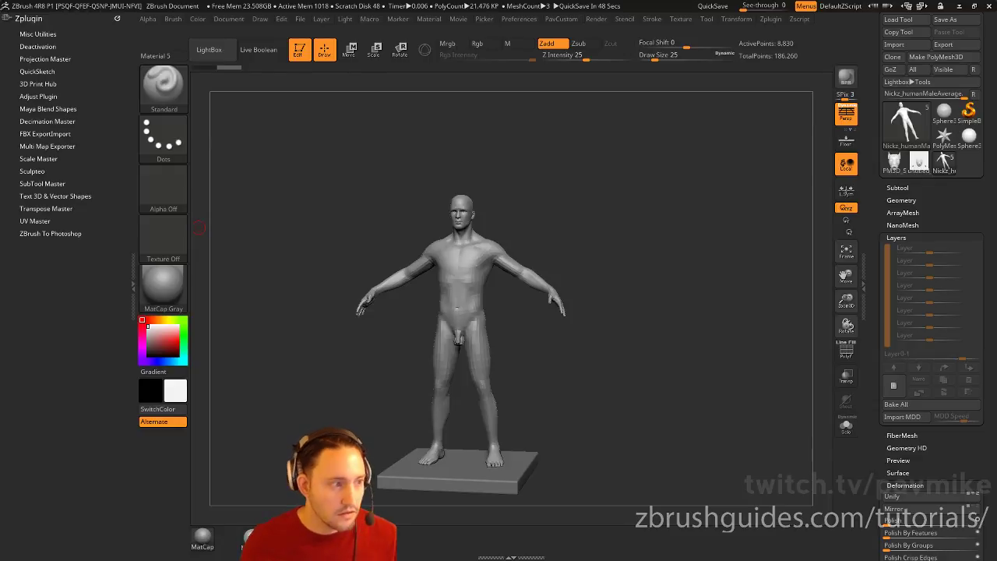
Step: Look through the plugins on Pixologic's ZPlugins download page in the browser and return to ZBrush
drag(996, 62, 810, 61)
scroll(475, 249, down, 20)
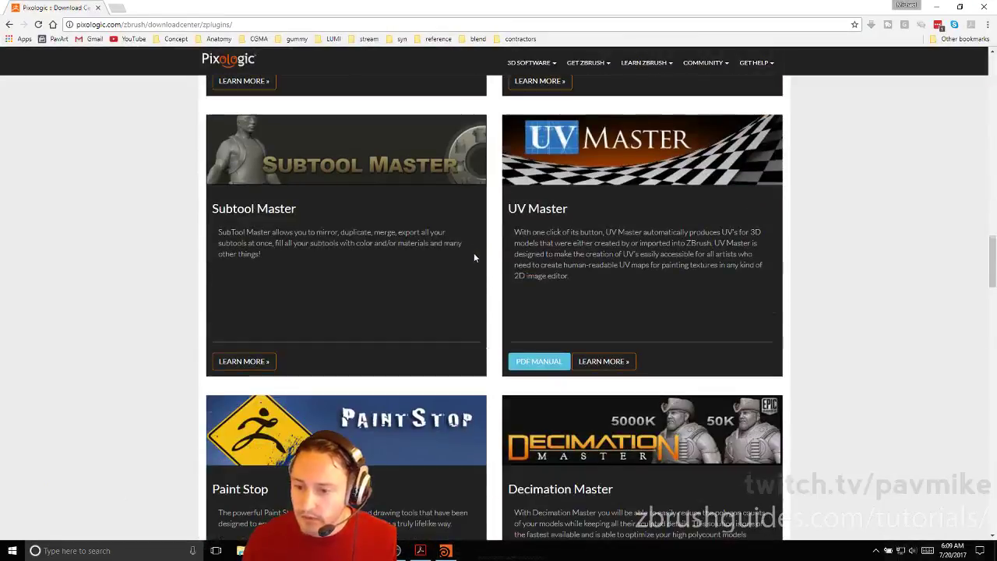
scroll(463, 292, down, 10)
scroll(452, 285, up, 7)
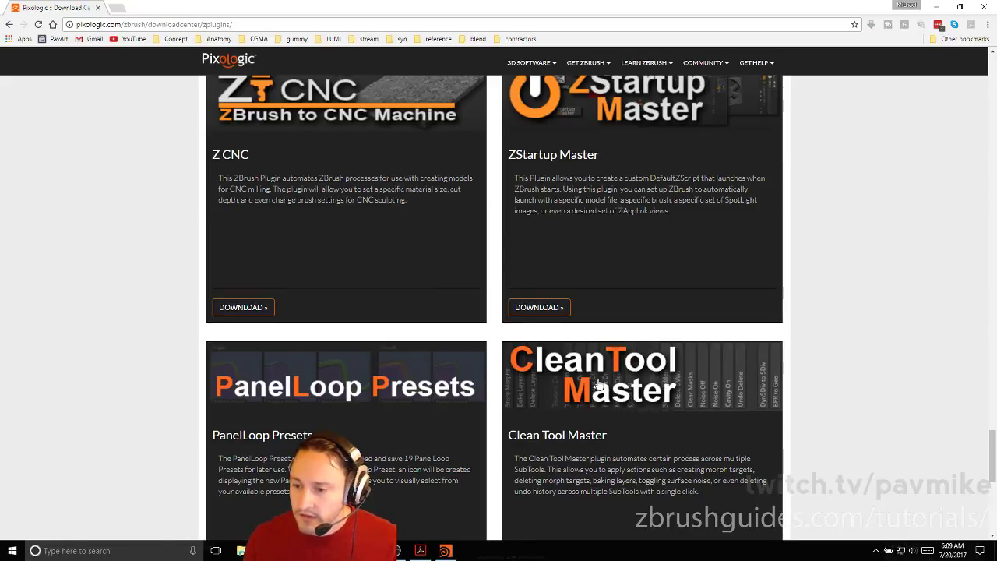
scroll(593, 278, down, 2)
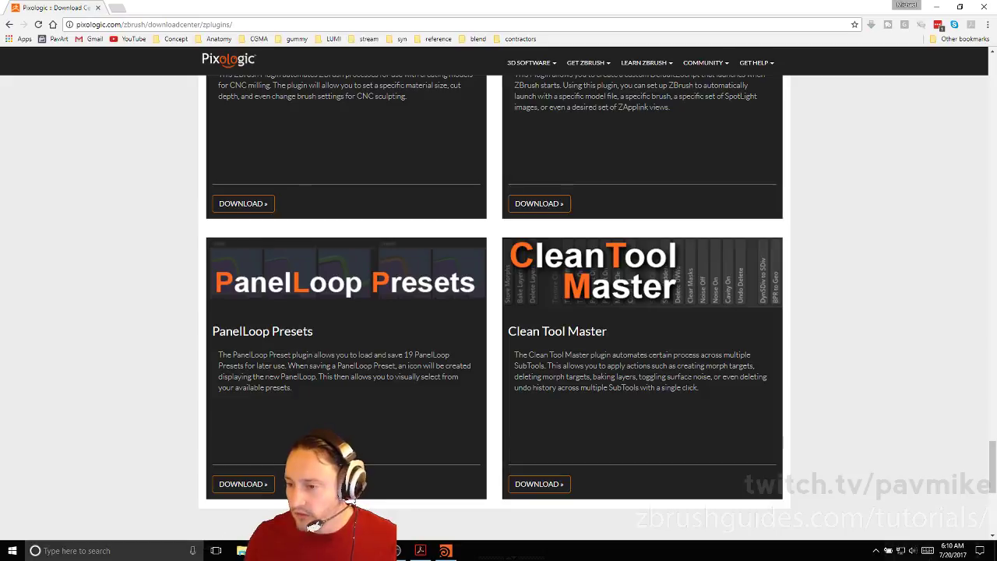
scroll(686, 379, up, 4)
scroll(691, 235, up, 4)
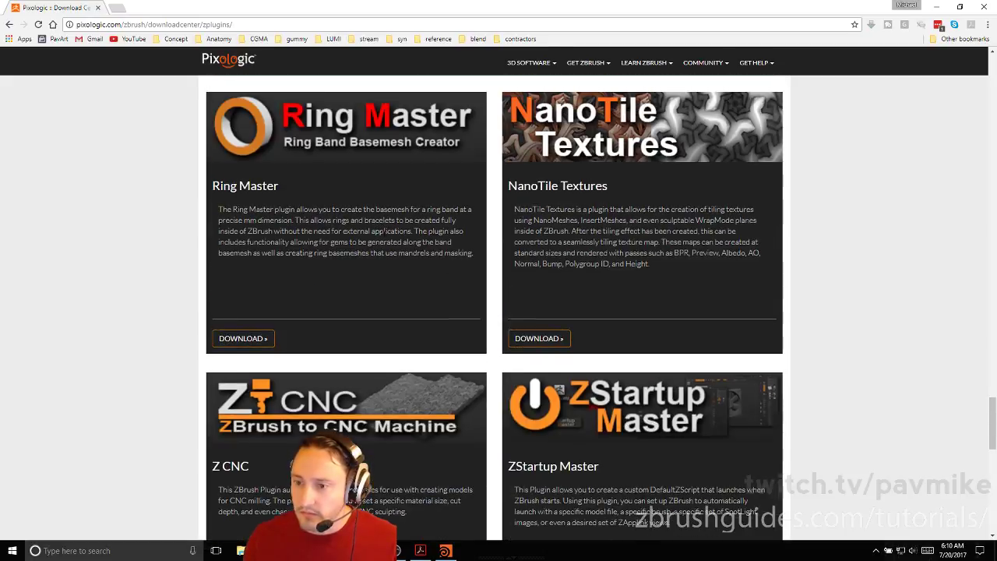
scroll(610, 260, down, 10)
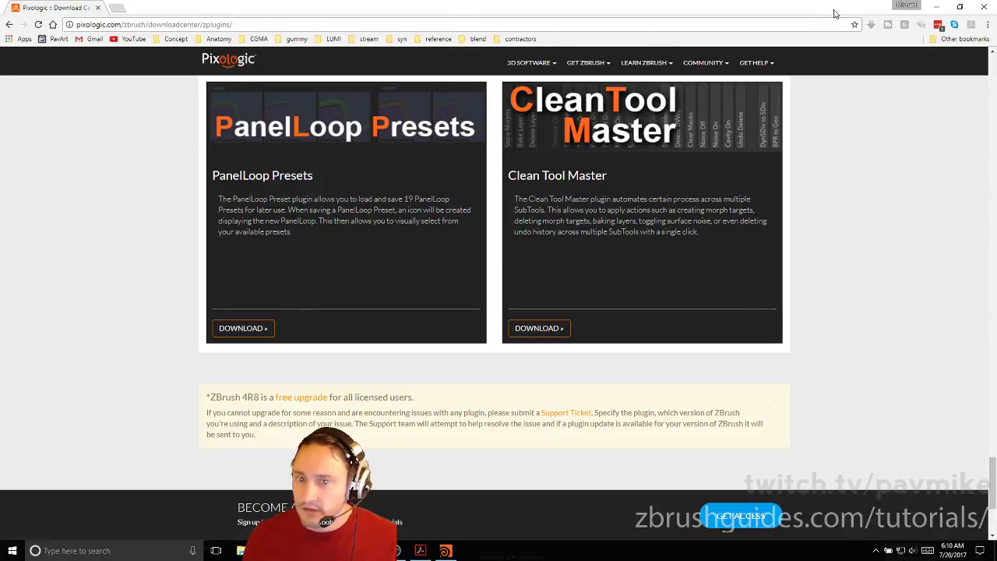
click(936, 7)
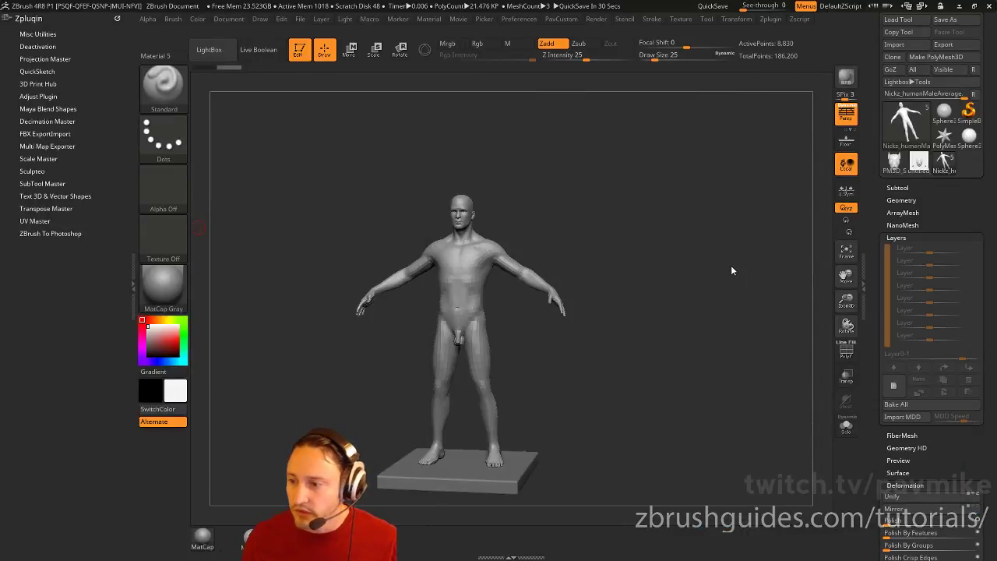
Step: Delete every subtool except the Nickz_humanMaleAverage body and frame the remaining figure
drag(654, 261, 695, 247)
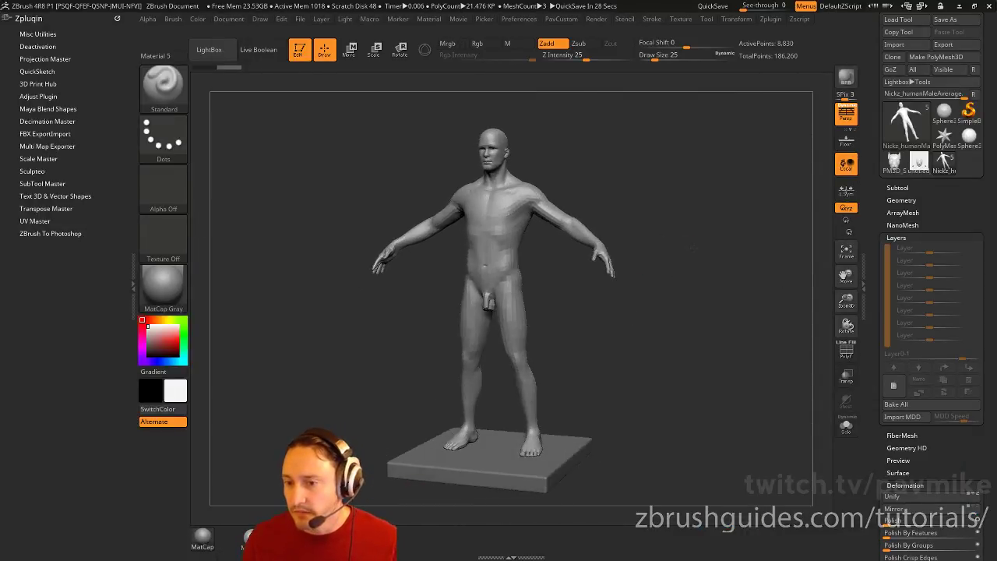
drag(602, 207, 625, 263)
click(899, 186)
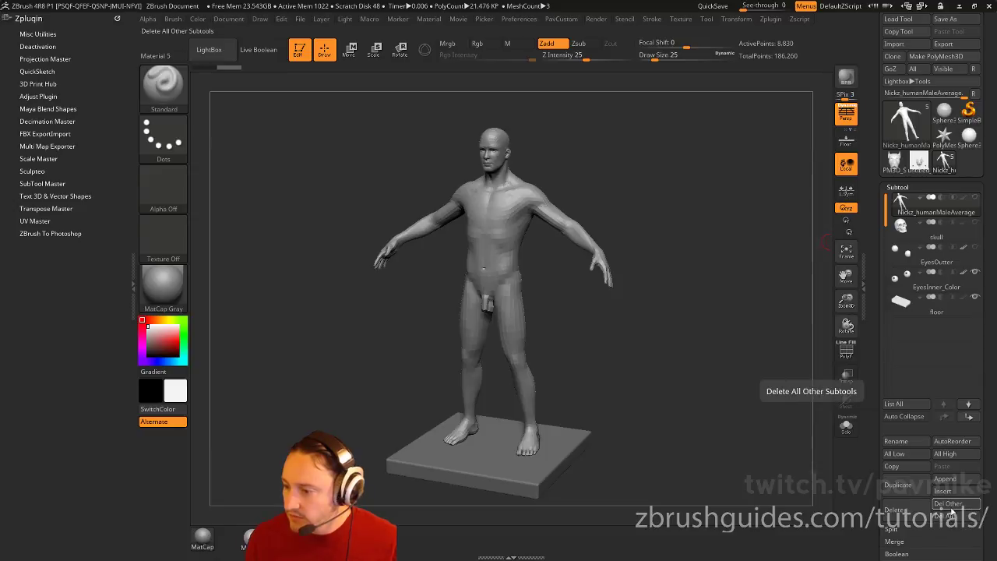
click(947, 503)
click(811, 528)
key(f)
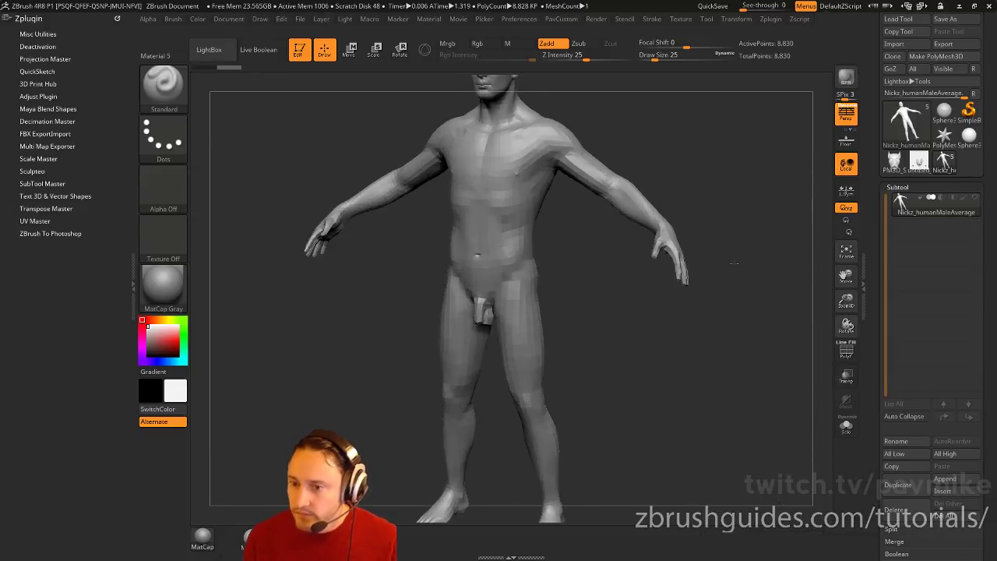
drag(734, 262, 642, 205)
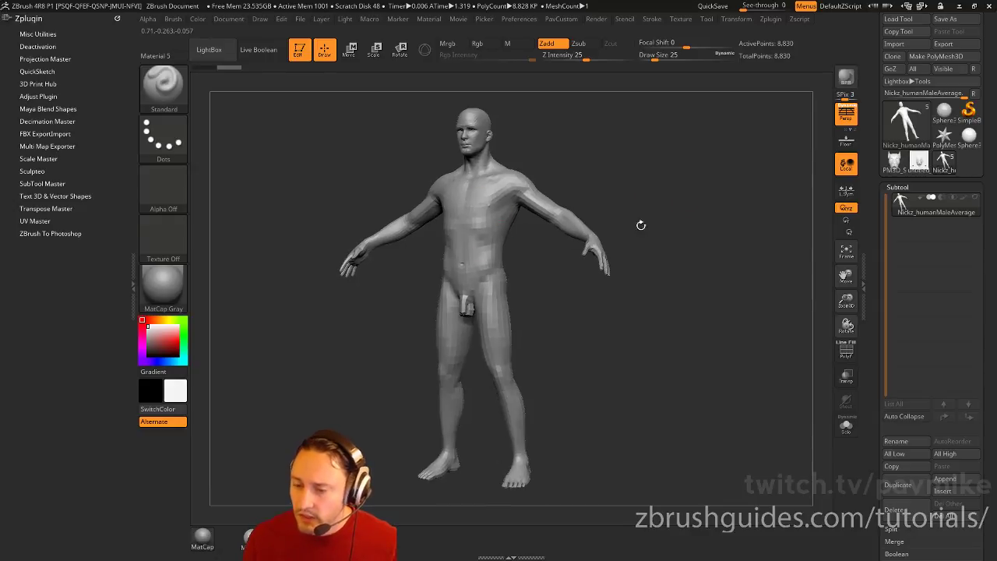
Step: Divide the male figure's mesh once and delete its lower subdivision level
key(ctrl+d)
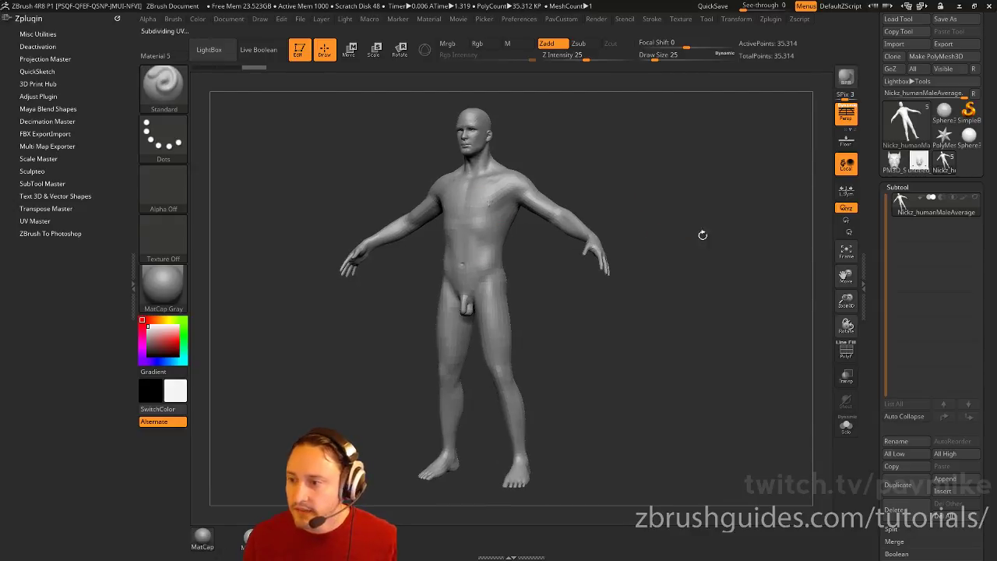
drag(877, 272, 880, 162)
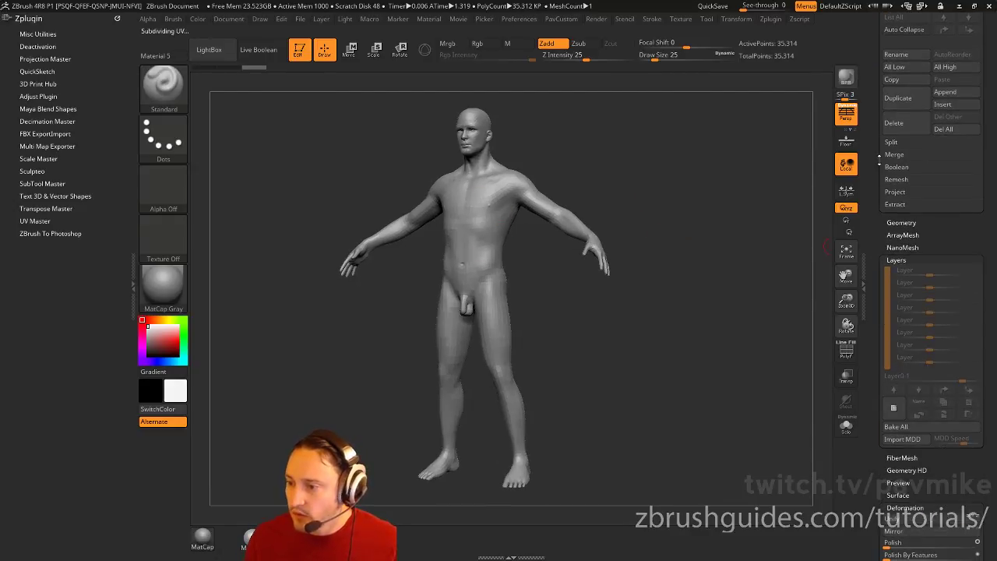
click(894, 221)
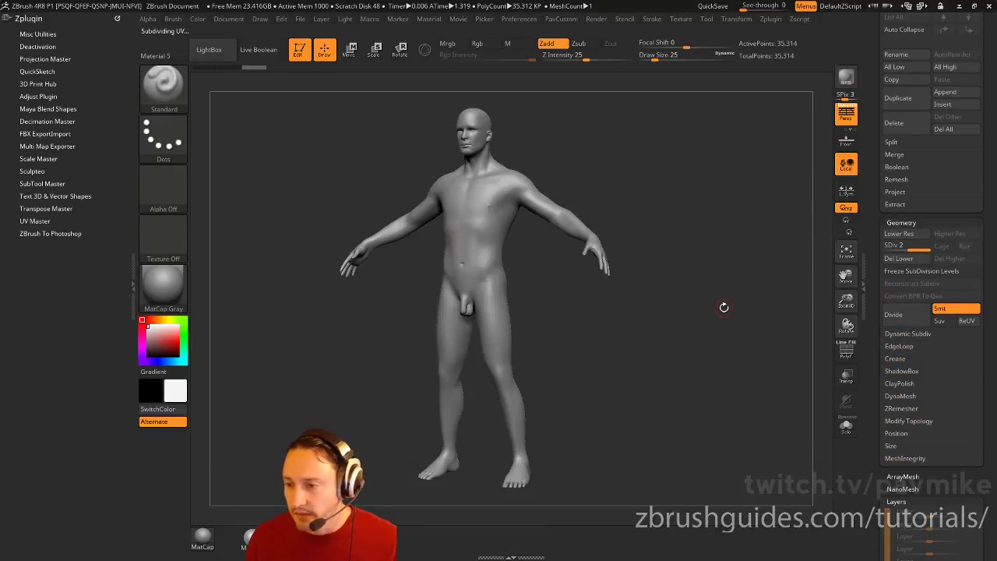
click(898, 258)
drag(864, 166, 866, 324)
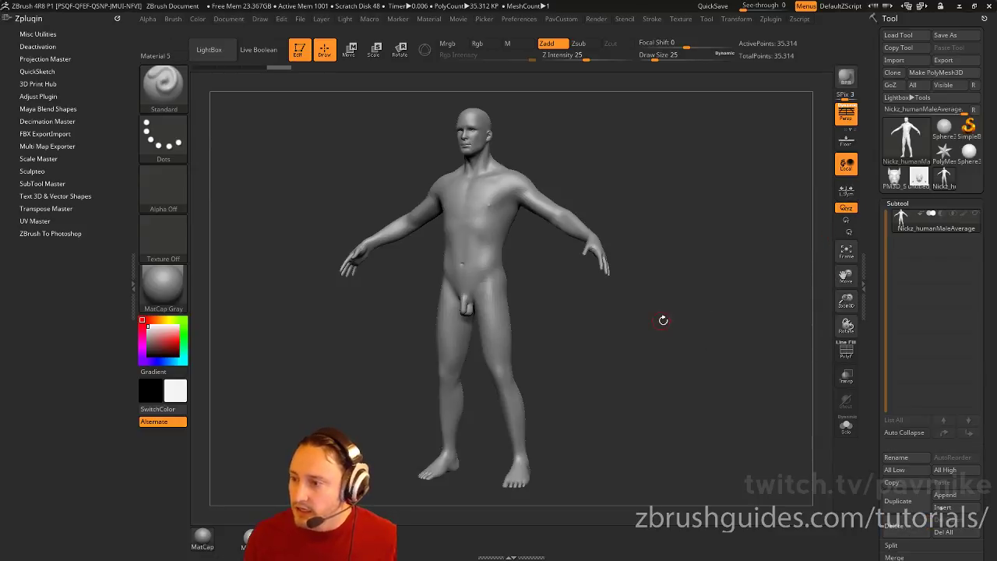
Step: Switch to Houdini and start a new scene, discarding the dog head scene's changes
key(super)
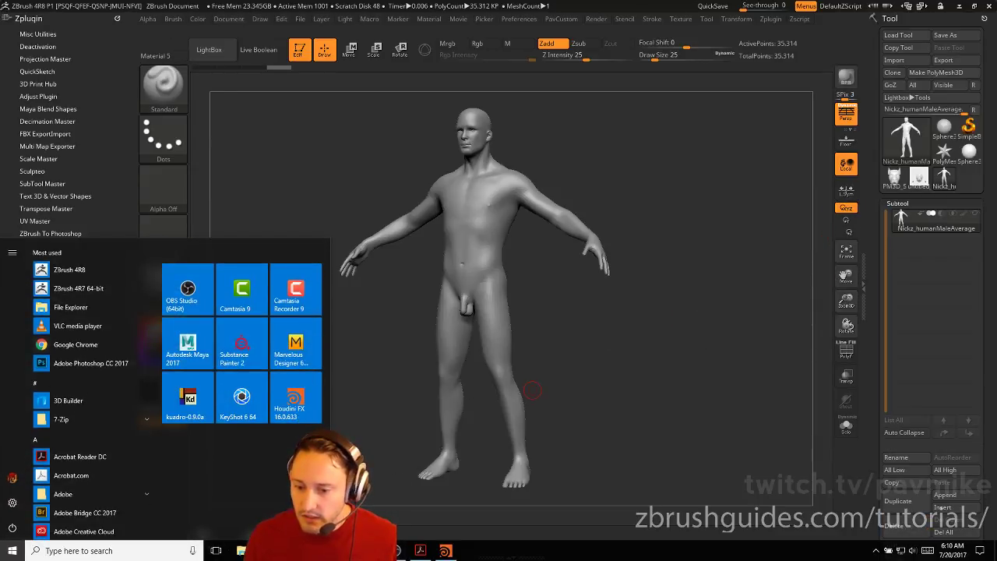
click(421, 551)
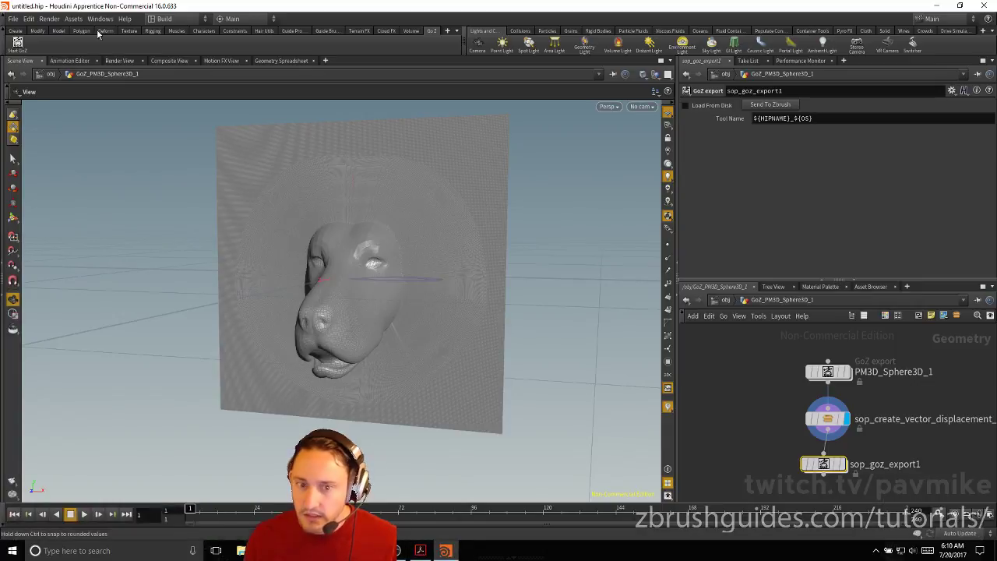
click(13, 18)
click(16, 30)
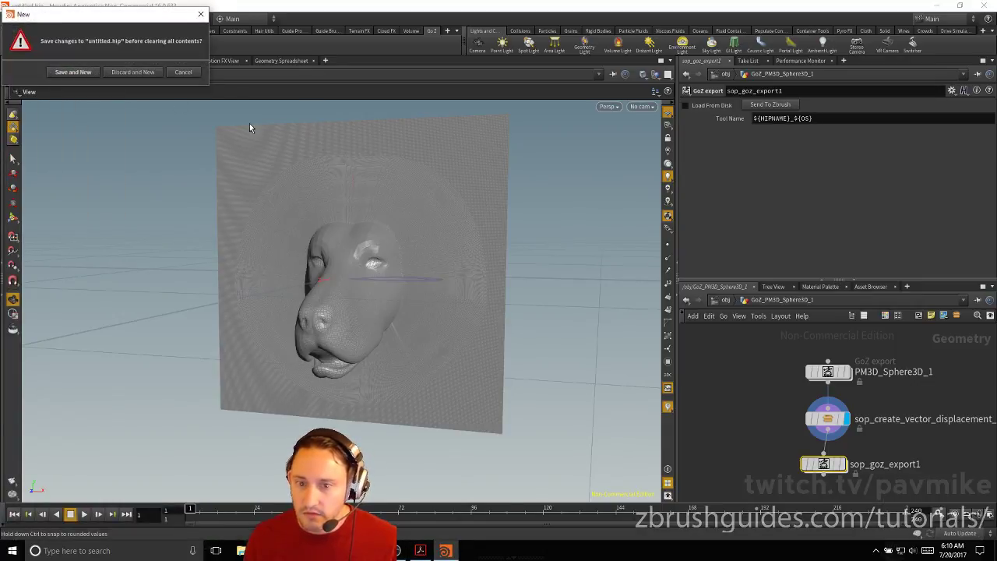
click(113, 72)
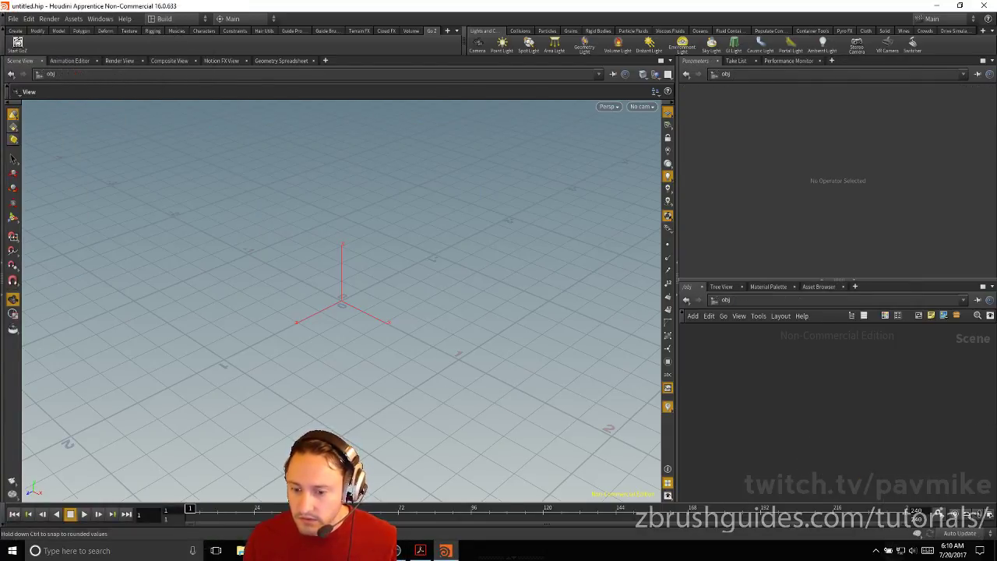
Step: Return to ZBrush, send the male figure to Houdini with GoZ and switch back to Houdini
key(alt+Tab)
click(893, 85)
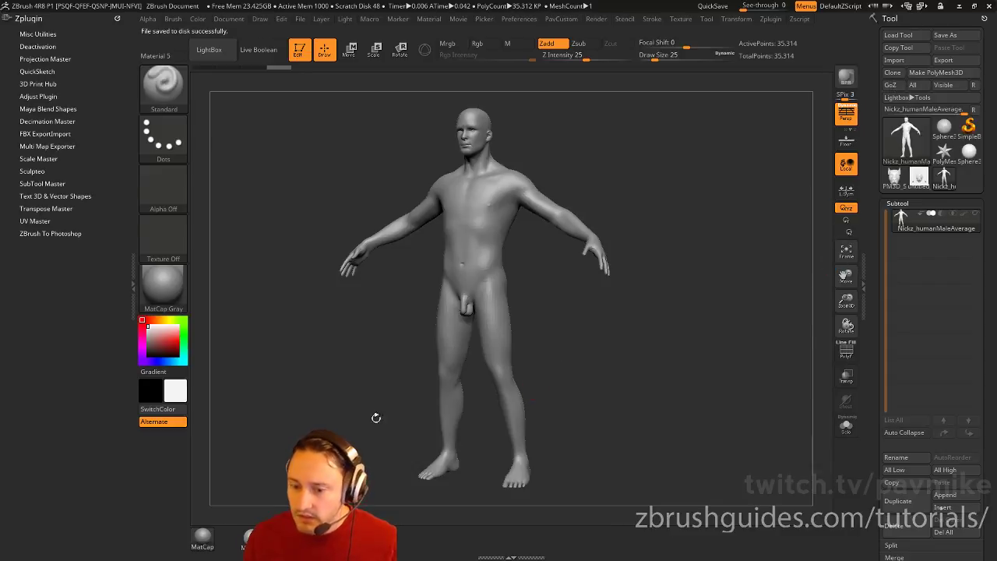
key(super)
click(444, 550)
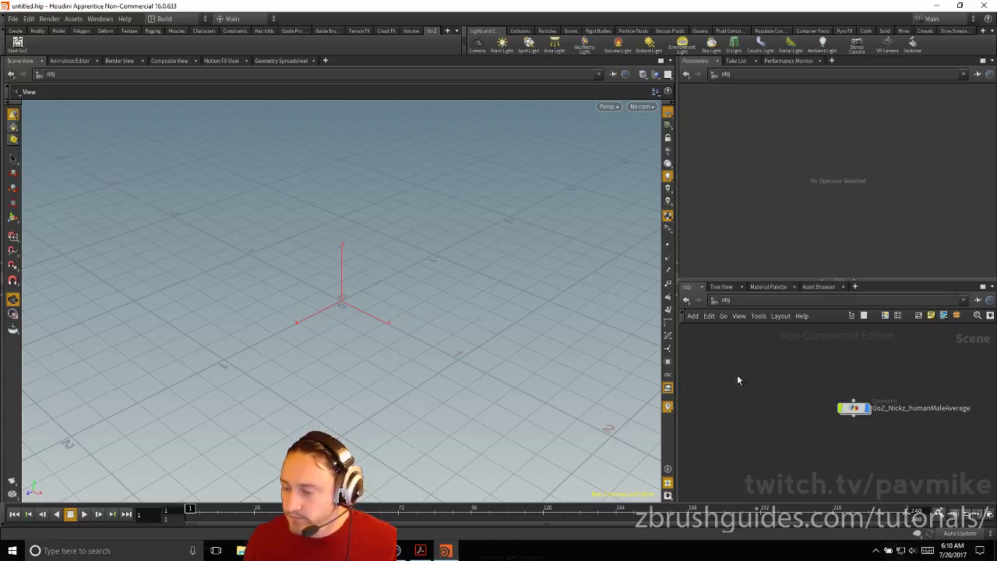
Step: Enter the GoZ_Nickz_humanMaleAverage geometry node and bring the imported body mesh into view
drag(483, 324, 518, 311)
right_drag(518, 311, 303, 225)
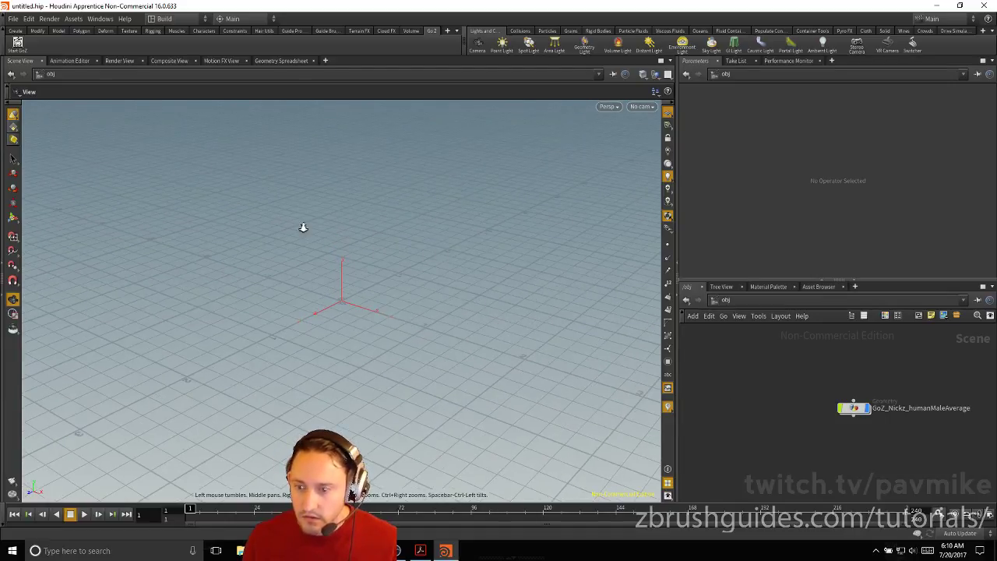
double_click(851, 408)
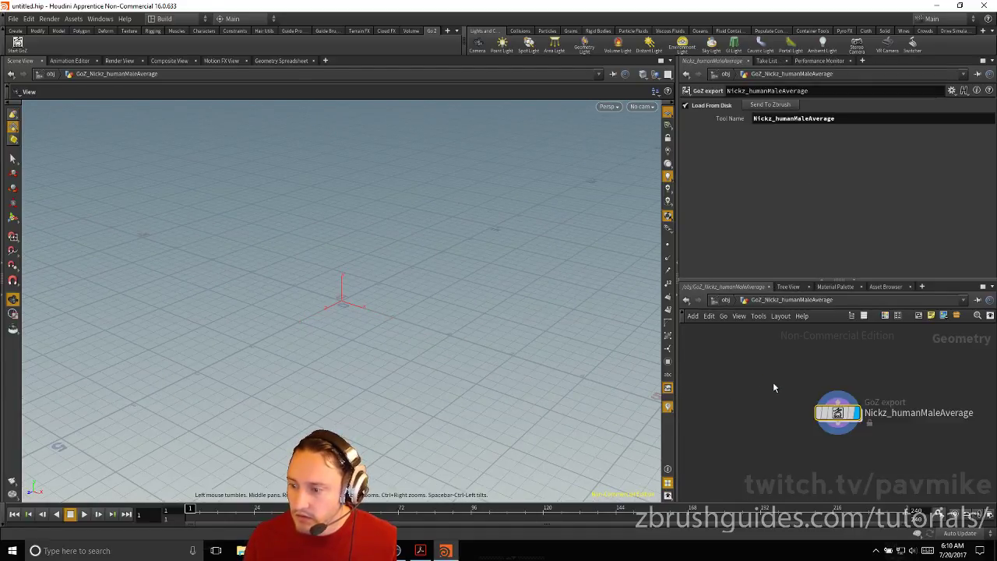
right_drag(352, 265, 300, 170)
scroll(298, 168, down, 6)
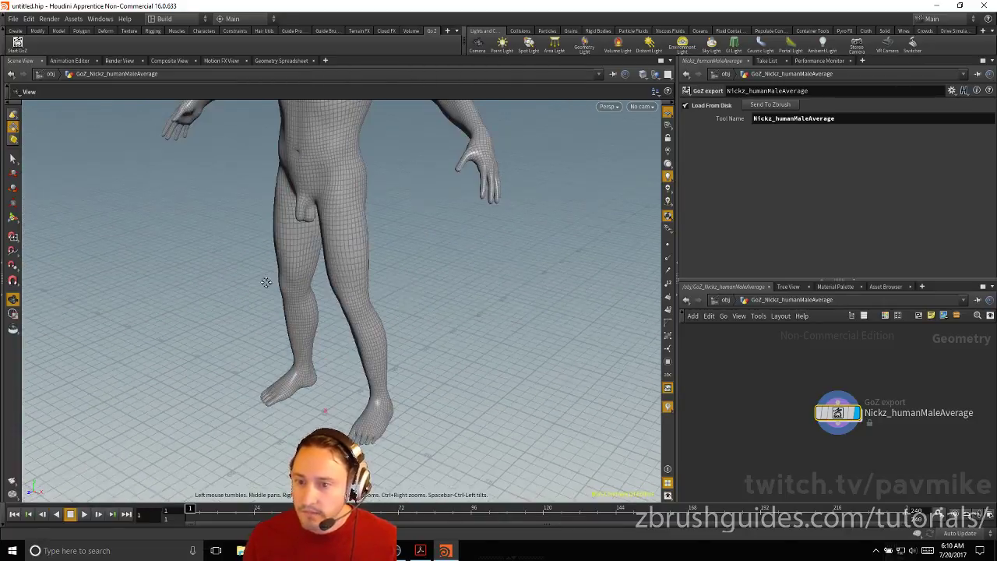
Step: Show the whole male figure from head to feet and return from its geometry network to the object level
drag(223, 200, 251, 204)
right_click(205, 176)
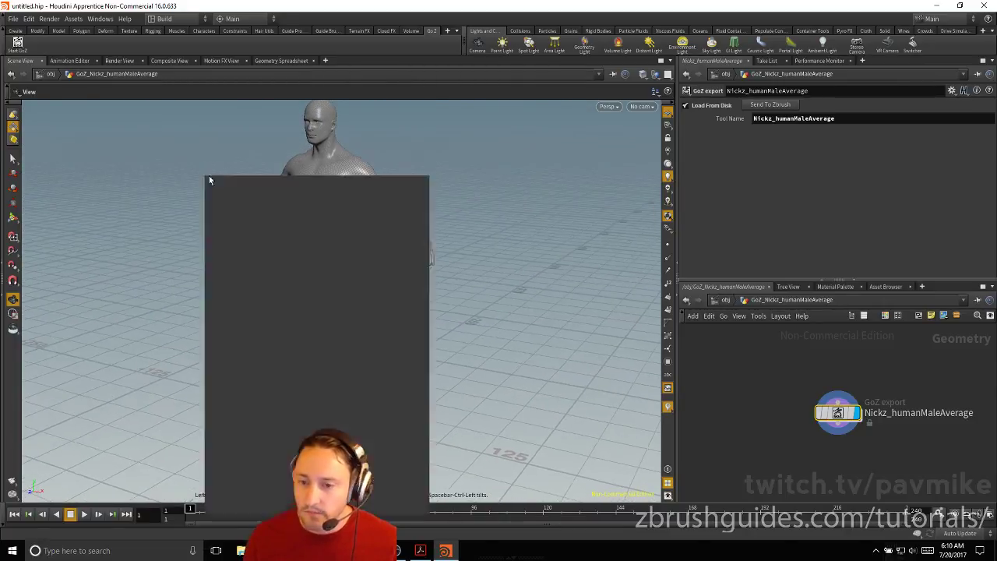
right_drag(208, 178, 232, 232)
drag(265, 225, 201, 213)
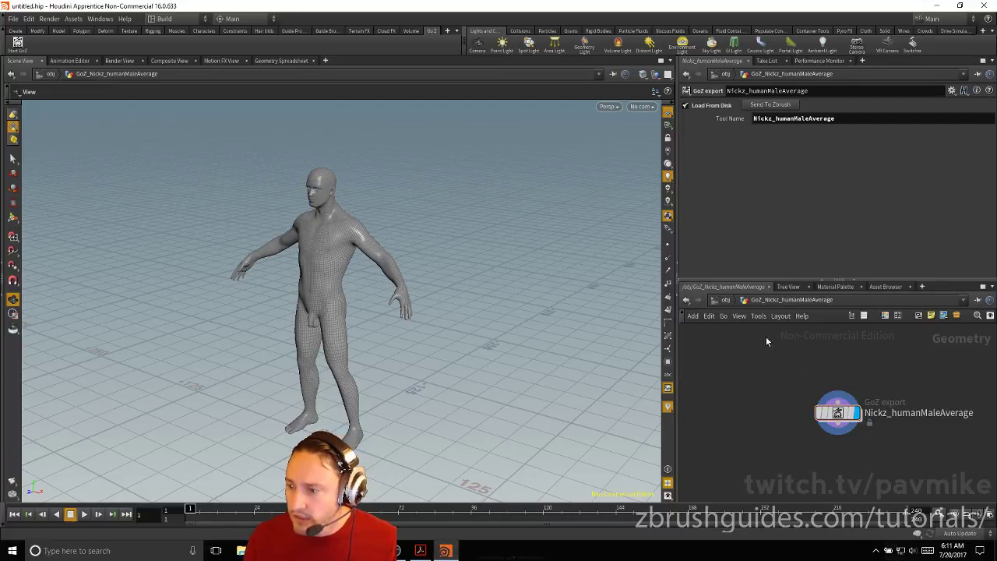
click(724, 301)
click(563, 255)
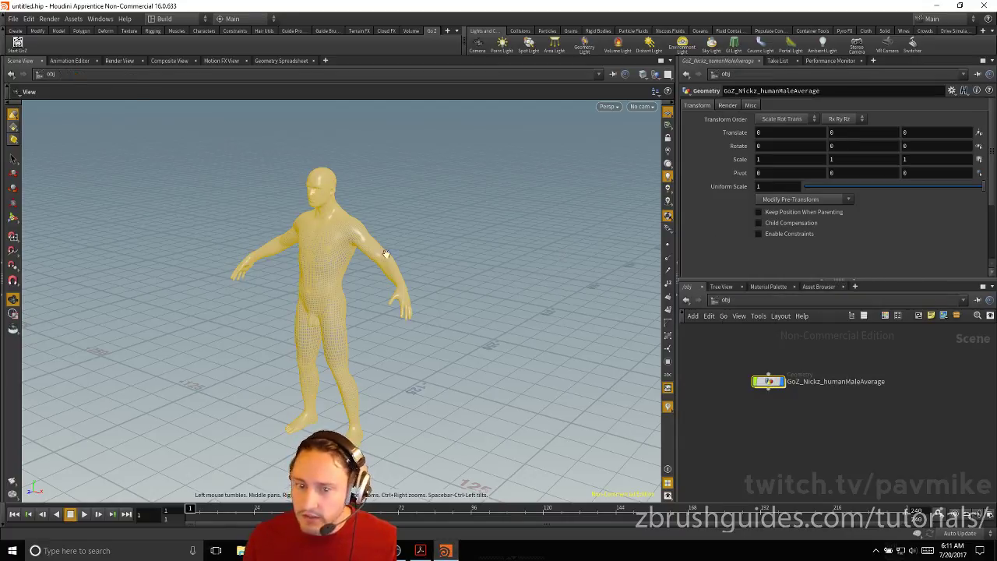
Step: Raise the male figure above the grid and set its Y translation to 85
drag(387, 253, 416, 251)
click(13, 160)
click(13, 218)
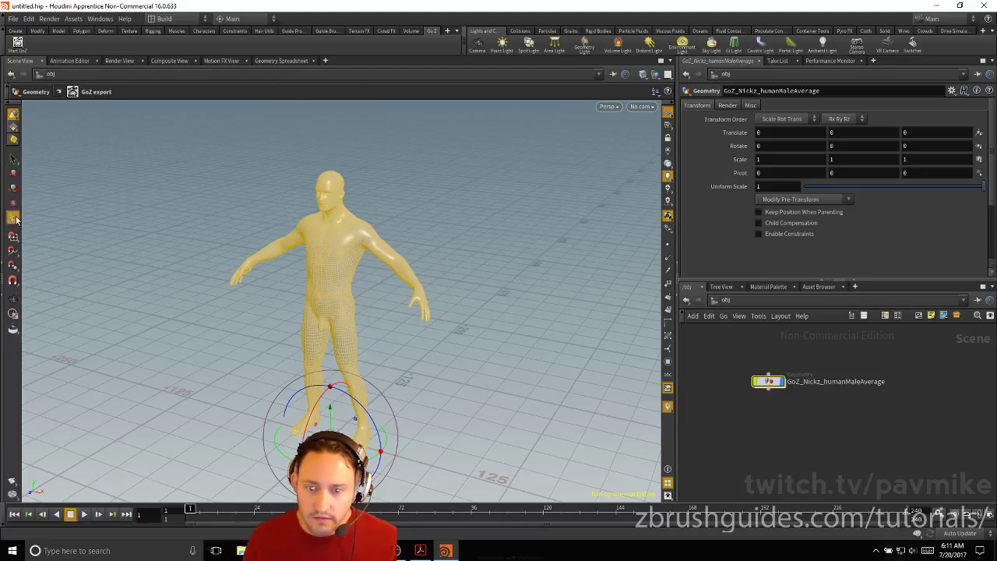
drag(318, 326, 319, 331)
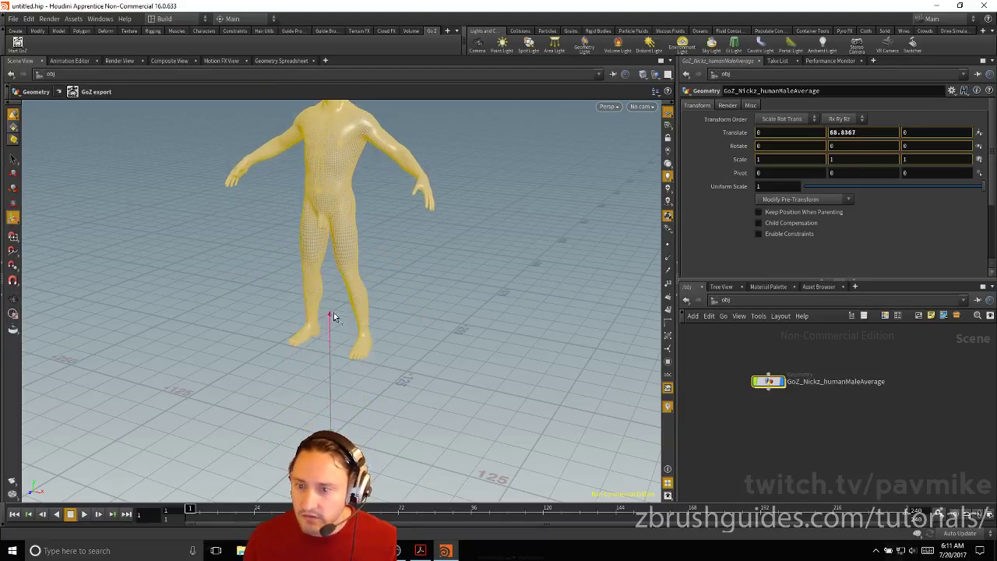
key(r)
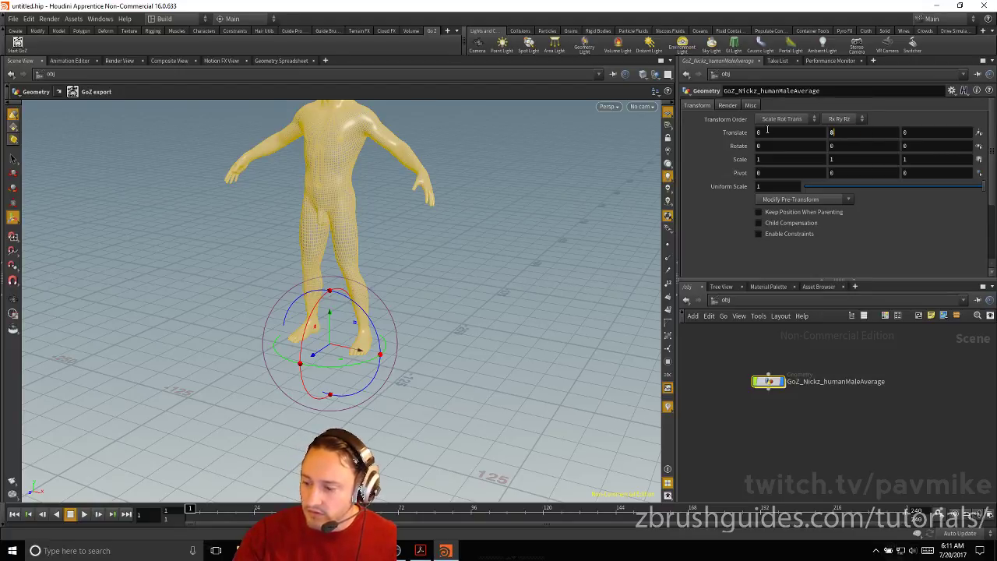
key(Return)
Step: Tilt the raised figure forward about 56 degrees around its X axis and deselect it
alt+drag(426, 296, 399, 290)
drag(289, 282, 259, 335)
alt+drag(417, 310, 457, 267)
click(493, 258)
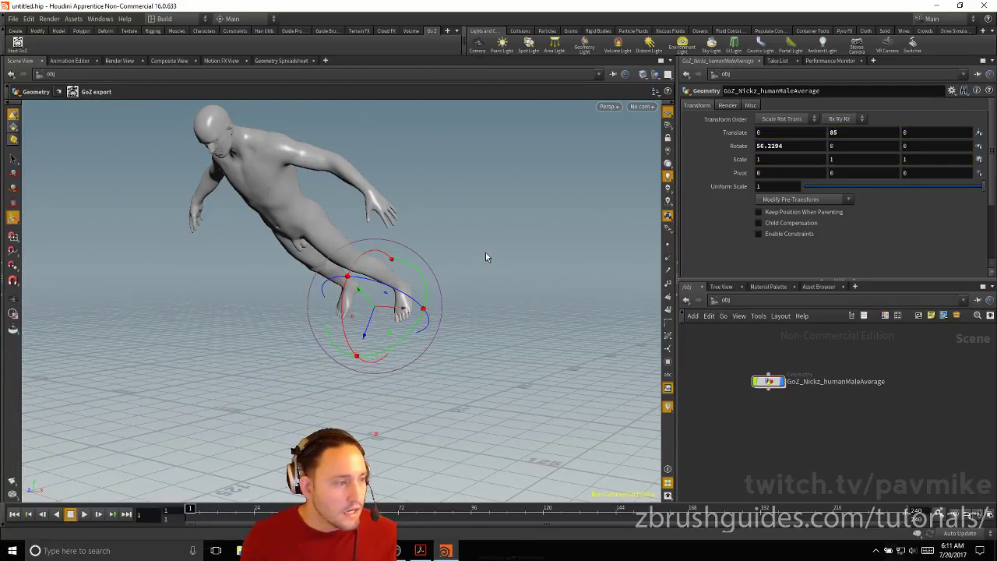
Step: Add a ground plane collision object beneath the figure and select the figure again
click(520, 31)
click(549, 44)
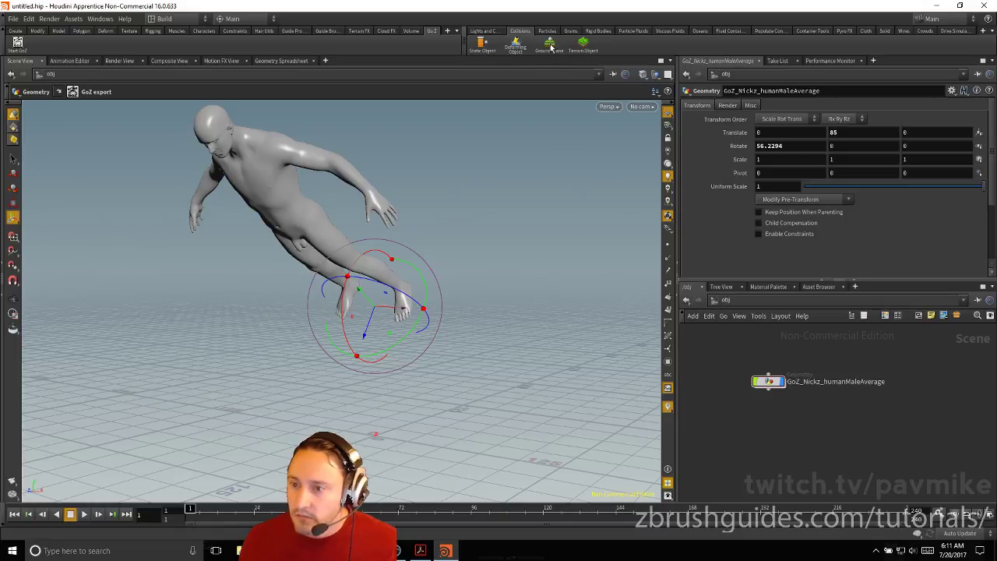
alt+drag(447, 306, 430, 348)
alt+drag(478, 326, 491, 329)
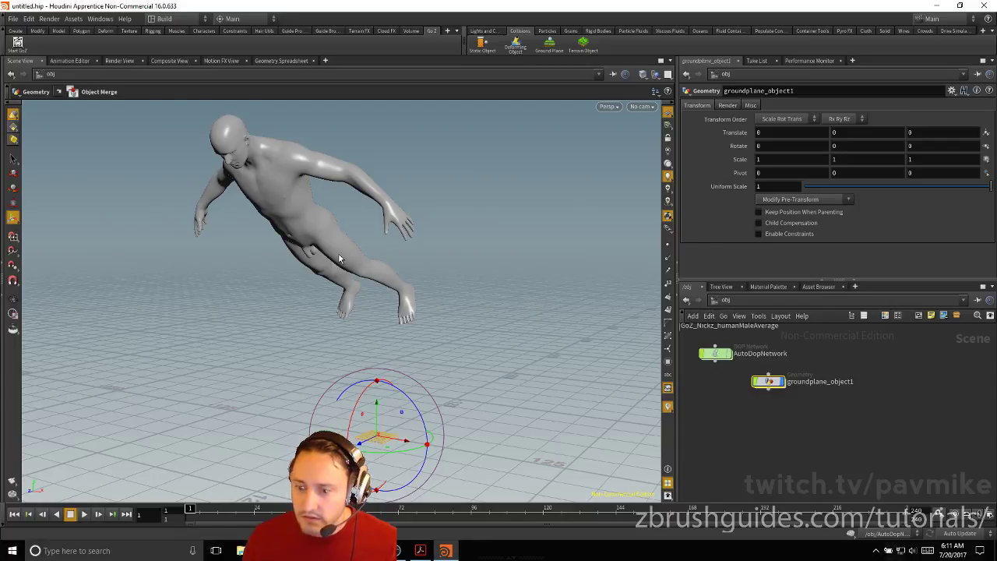
click(314, 228)
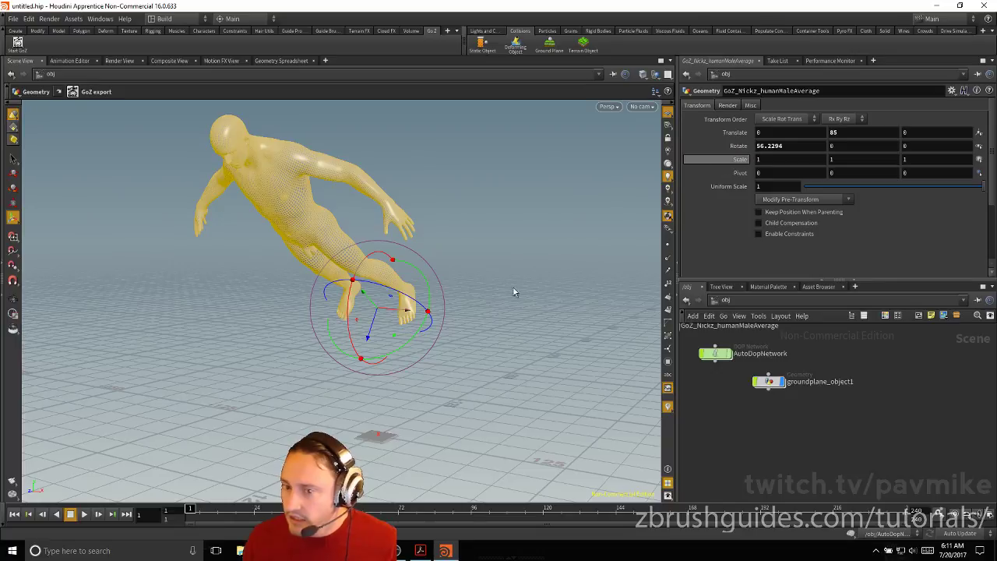
Step: Switch to ZBrush and apply the Unify deformation to the male figure
click(373, 551)
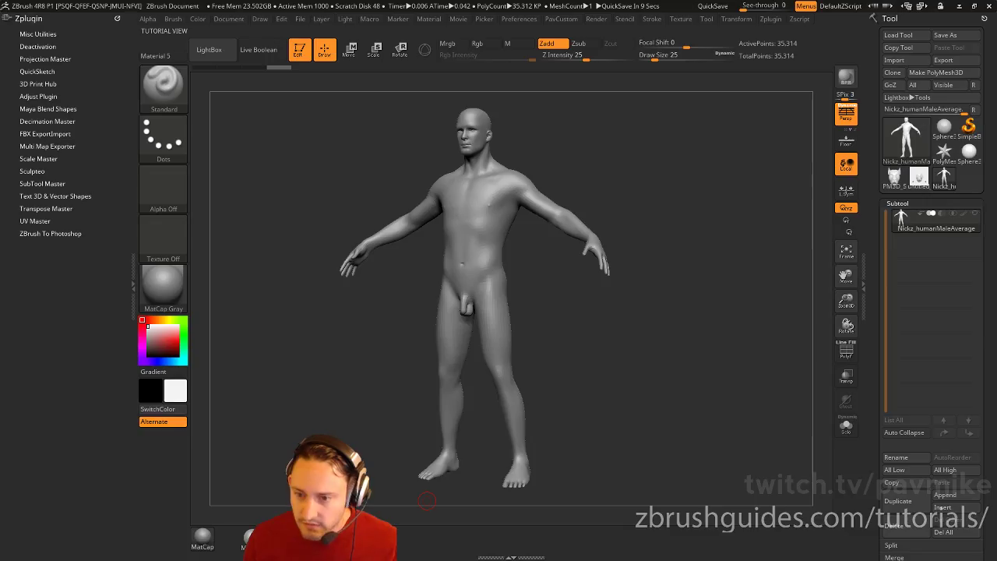
drag(662, 337, 692, 294)
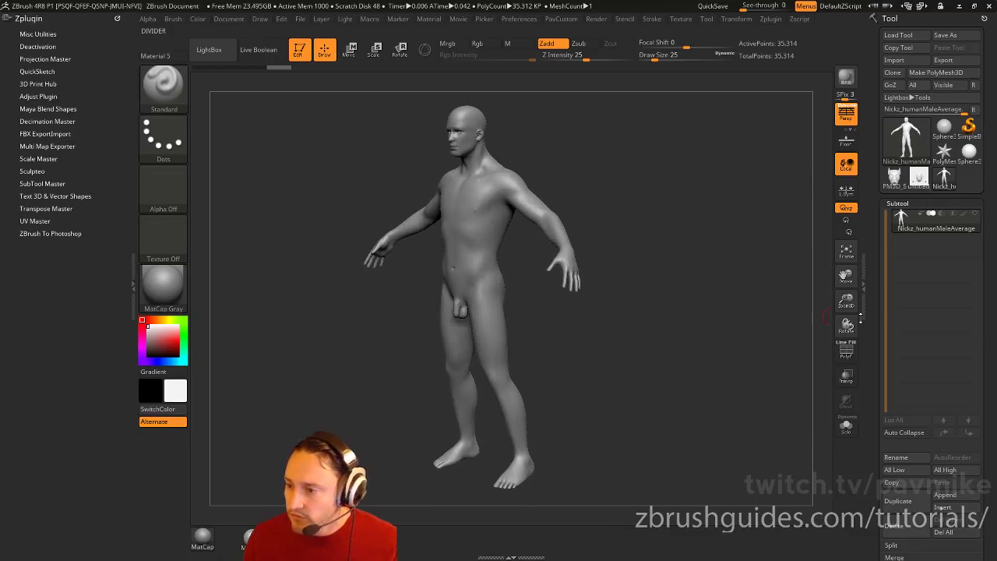
drag(874, 305, 870, 132)
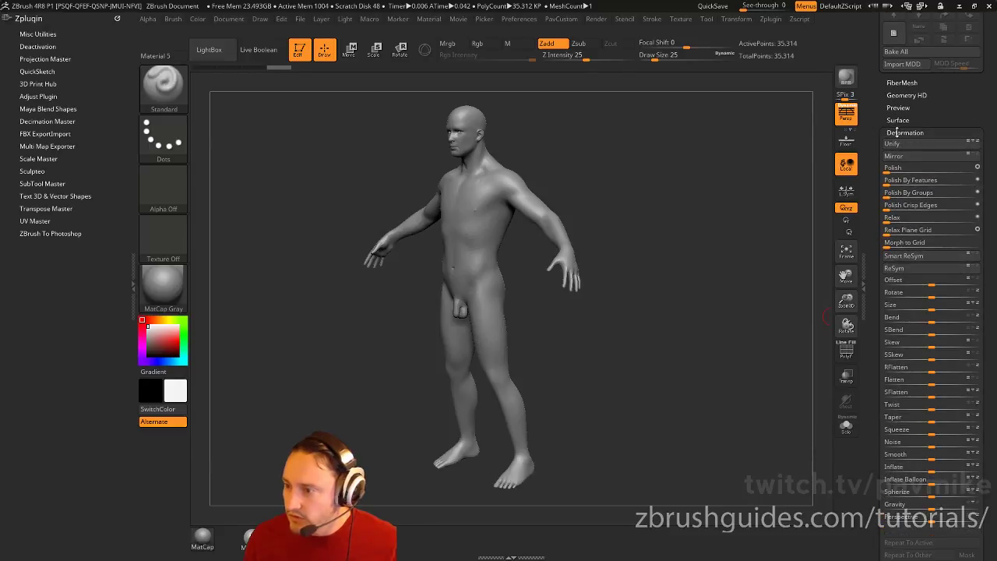
click(903, 145)
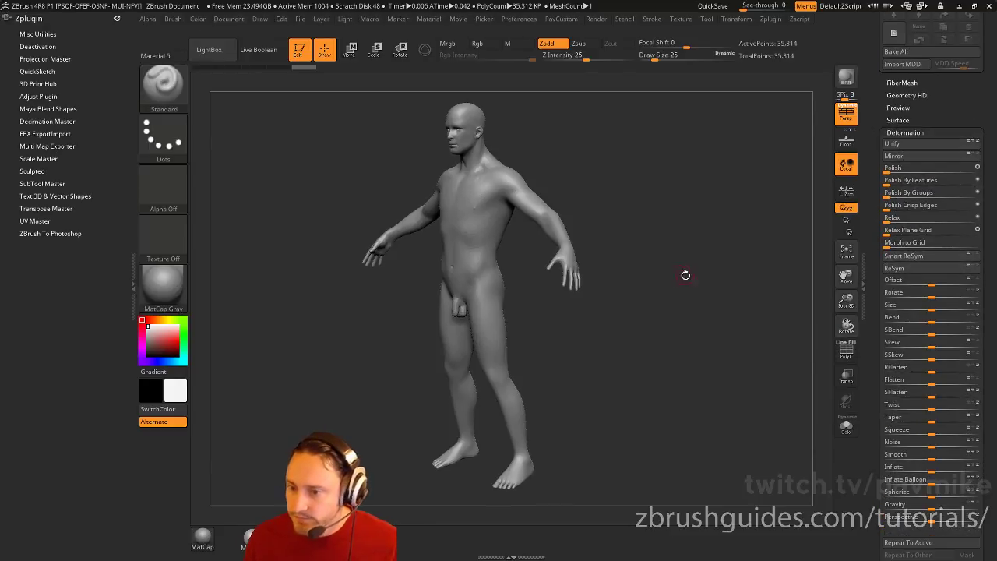
drag(677, 267, 671, 269)
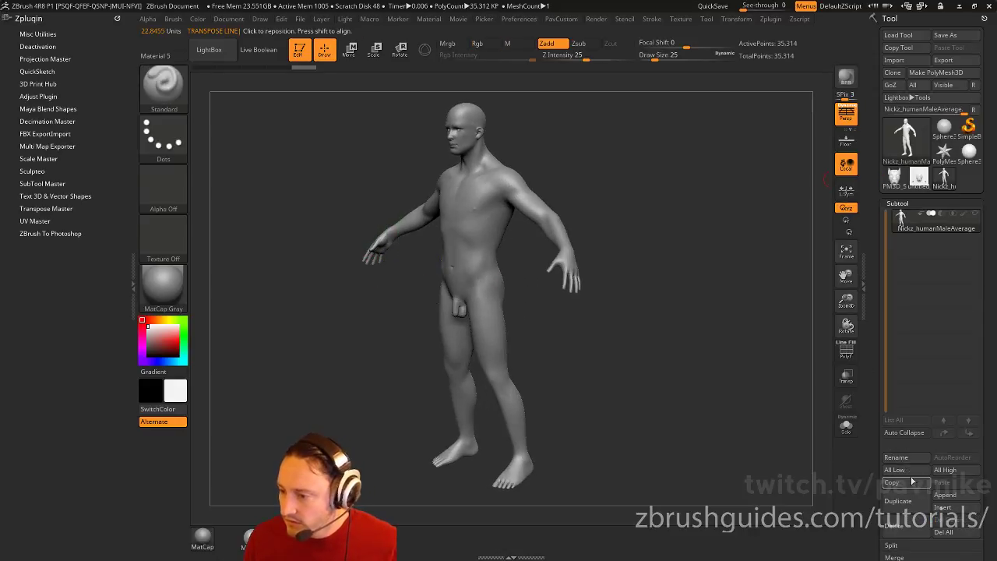
Step: Append a cube to the male figure as a second subtool, frame it, and delete that subtool
click(944, 495)
click(546, 363)
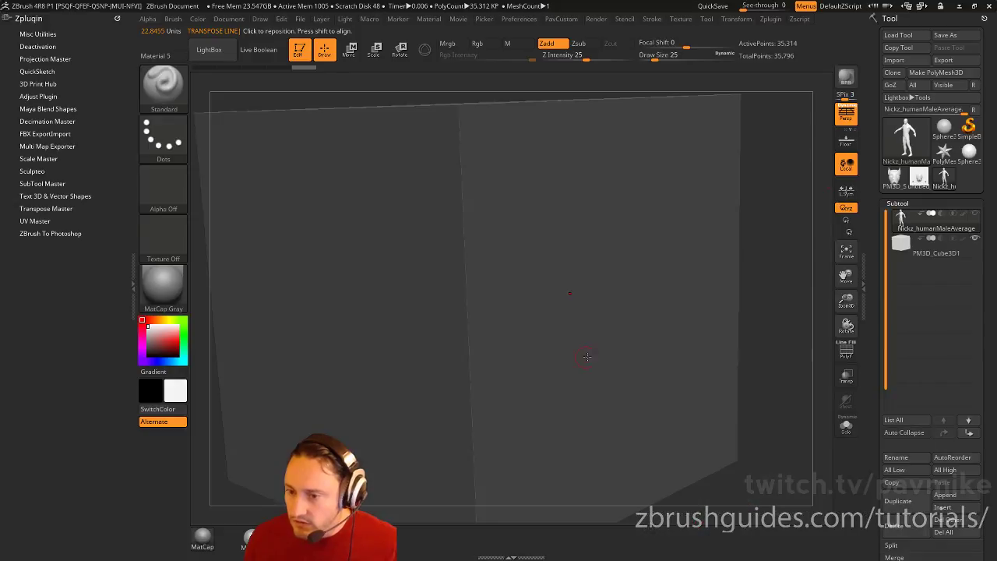
key(f)
click(927, 255)
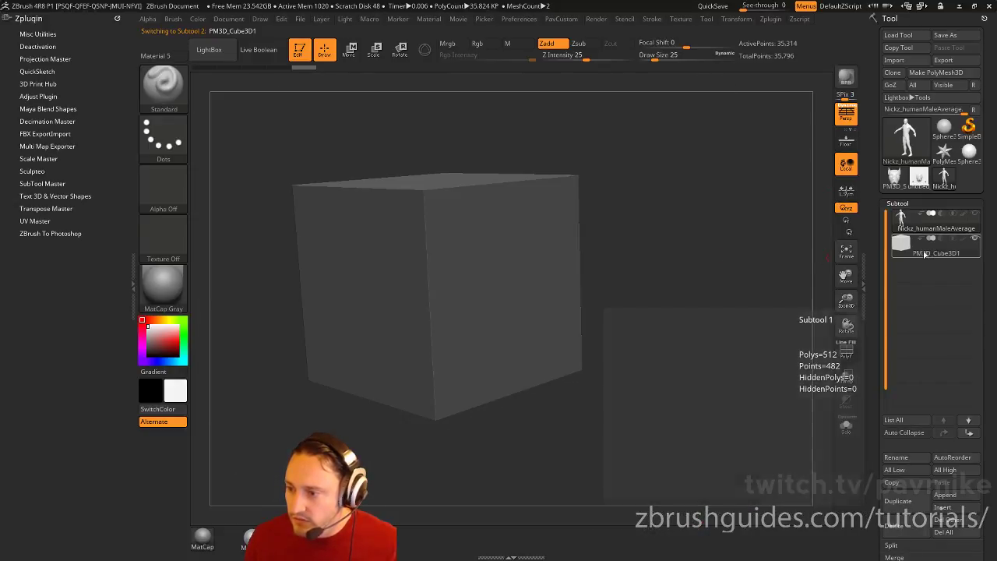
drag(716, 273, 729, 294)
click(893, 526)
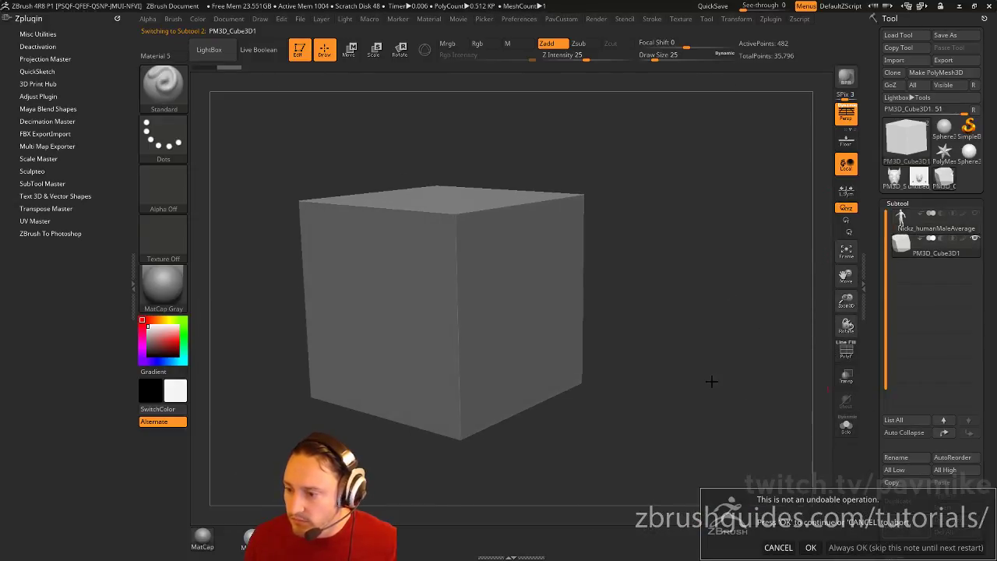
click(810, 548)
Step: Switch to Houdini and start a new scene, discarding the changes to the tilted figure's scene
key(super)
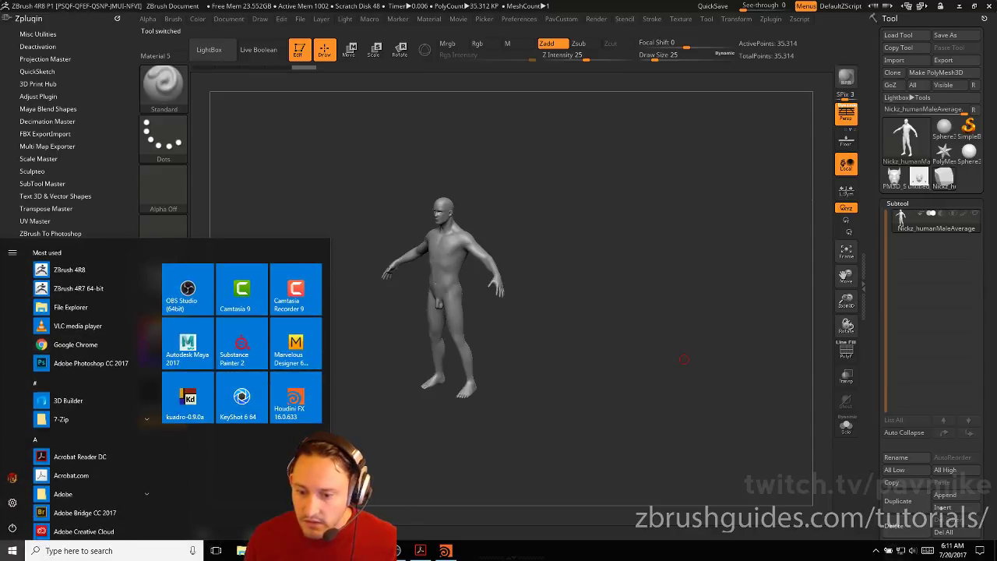
click(437, 550)
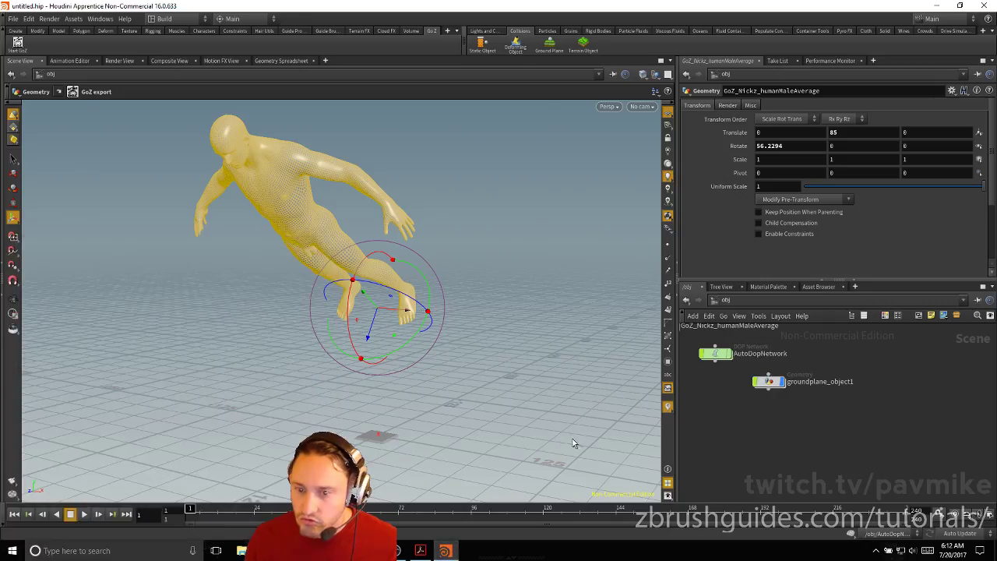
click(15, 21)
click(35, 35)
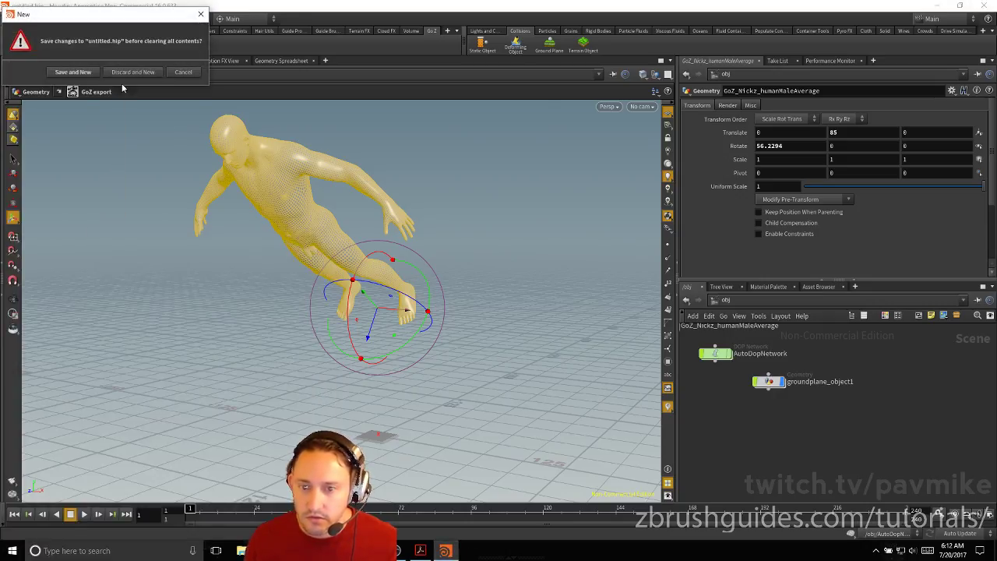
click(117, 72)
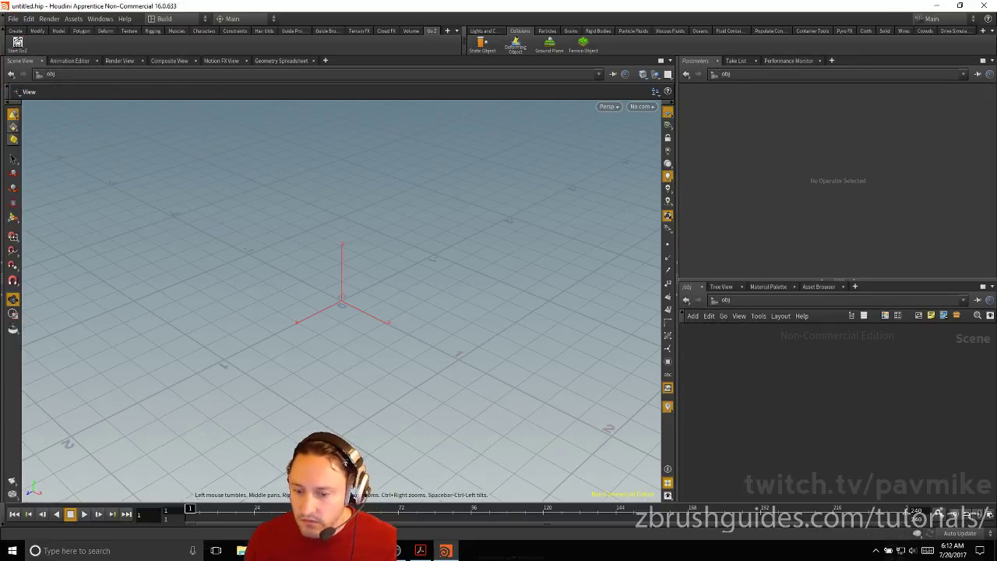
Step: Return to ZBrush, send the unified male figure through GoZ, and bring the imported body into view in Houdini
key(alt+Tab)
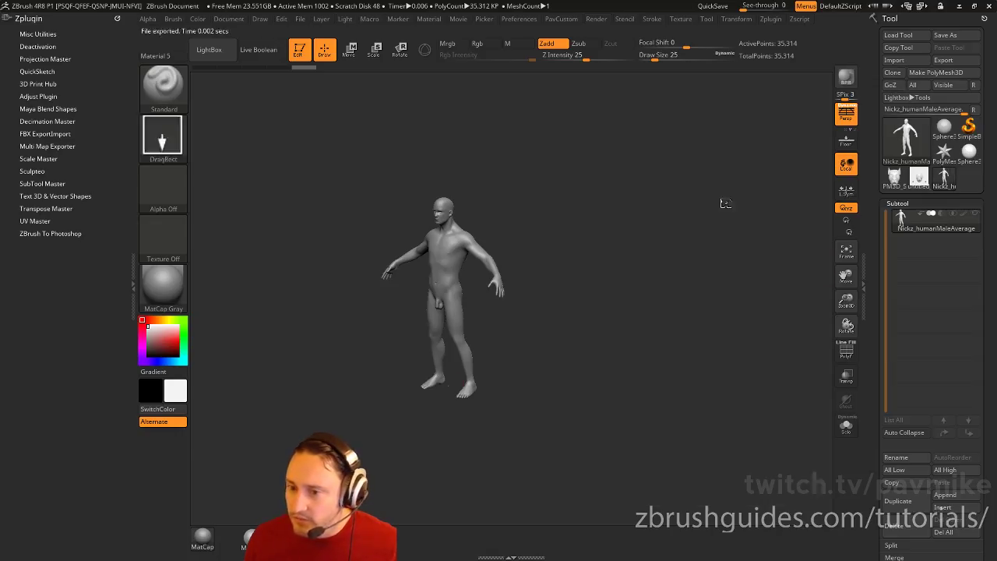
key(super)
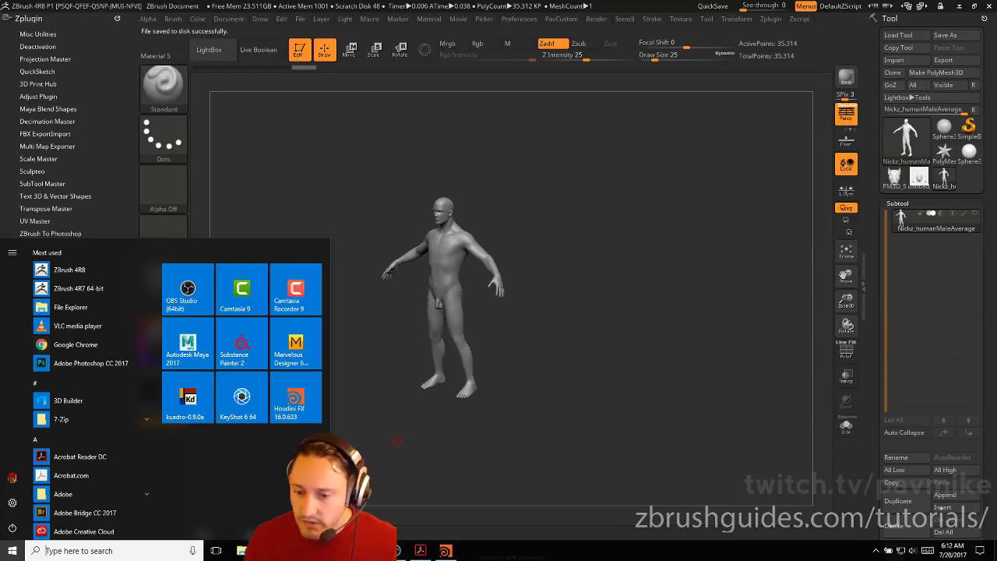
key(Escape)
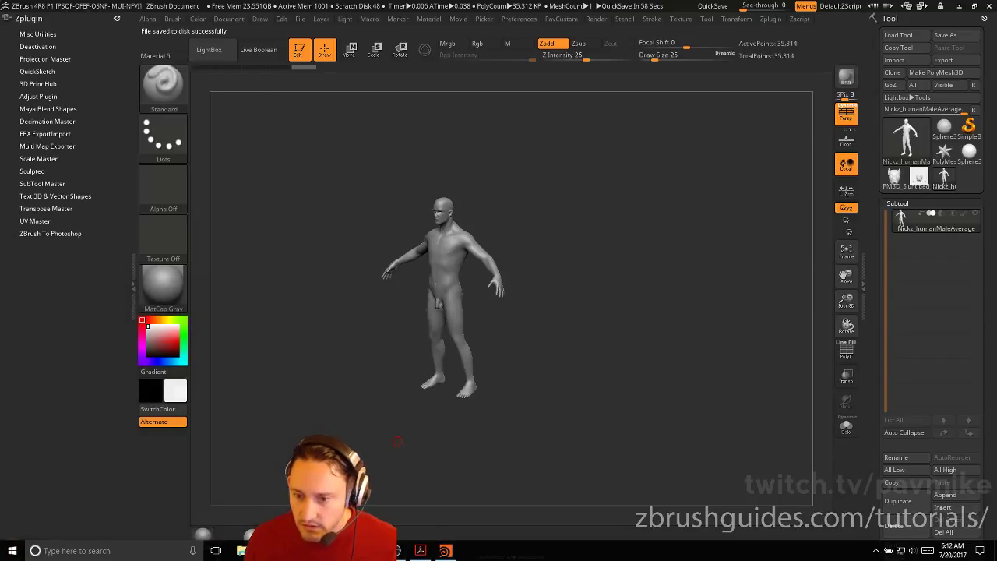
click(445, 551)
drag(442, 249, 153, 225)
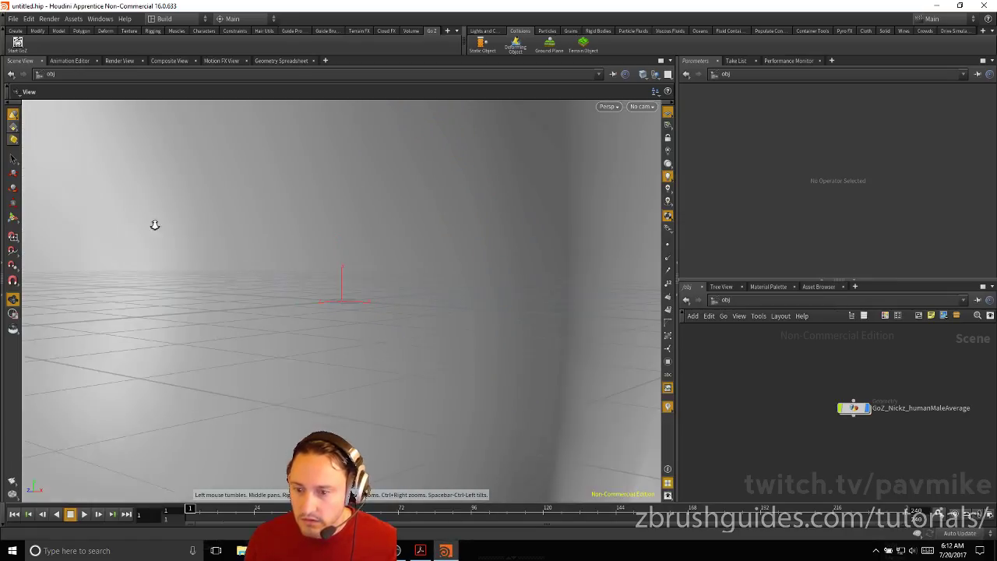
right_drag(154, 225, 116, 165)
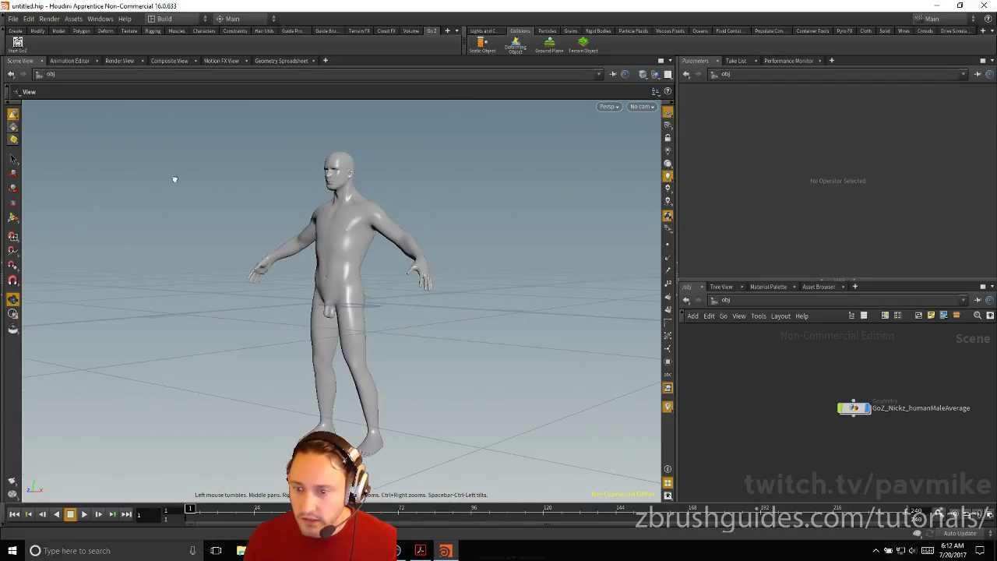
drag(174, 179, 430, 222)
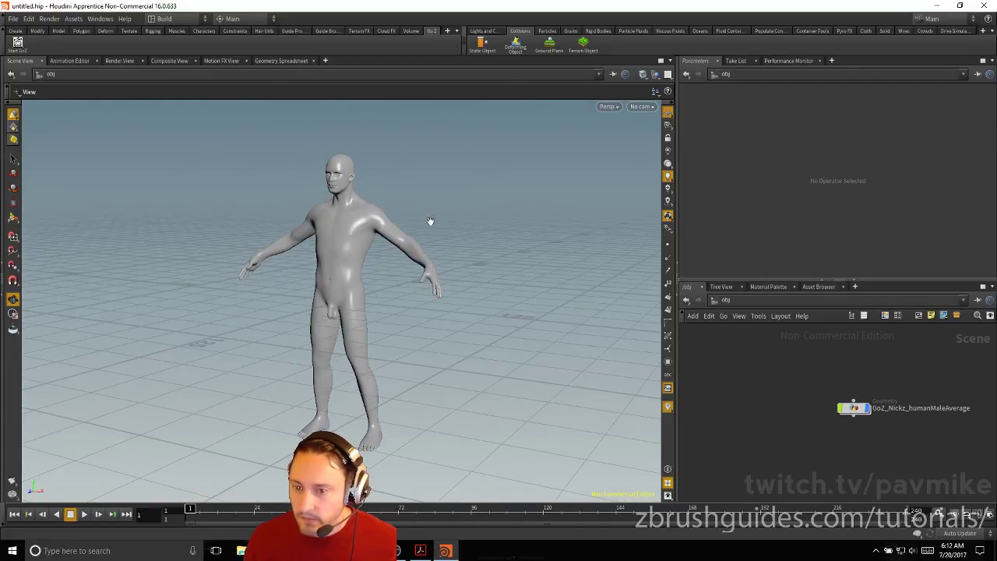
Step: Raise the male figure to about 126.4 in Y and rotate it about 36.7 degrees in X and 21.8 in Z
click(13, 159)
click(361, 253)
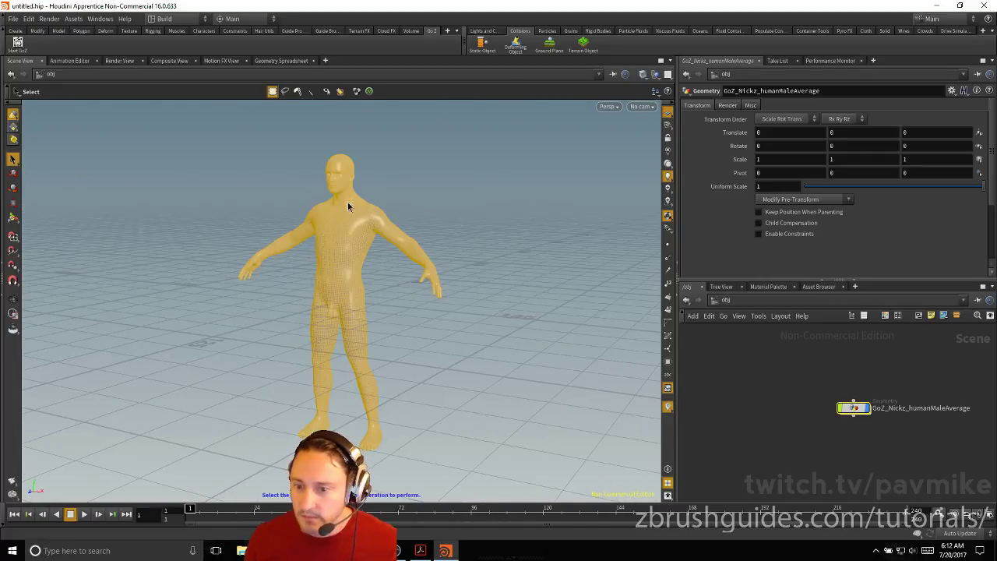
click(13, 220)
drag(340, 272, 334, 59)
alt+drag(436, 261, 294, 186)
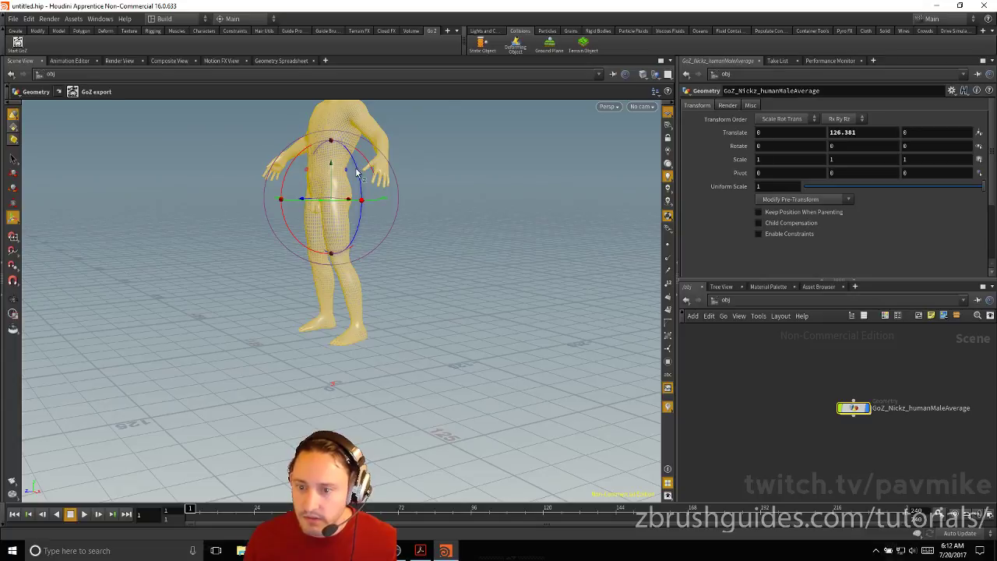
drag(356, 171, 348, 158)
drag(288, 165, 341, 235)
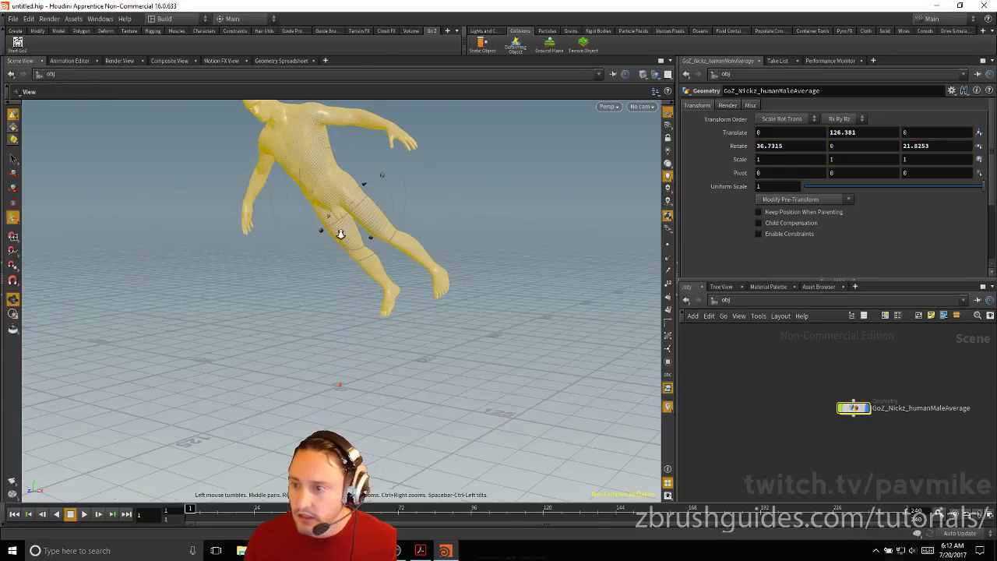
Step: Add a ground plane collision object at the origin below the tilted figure
click(549, 46)
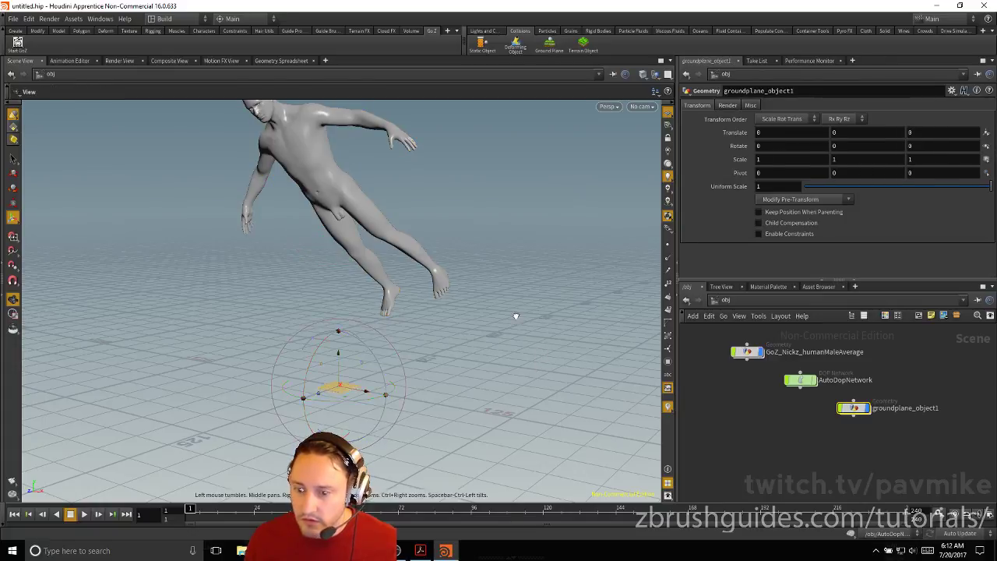
Step: Try to move the ground plane across the grid and undo the moves
drag(339, 387, 532, 391)
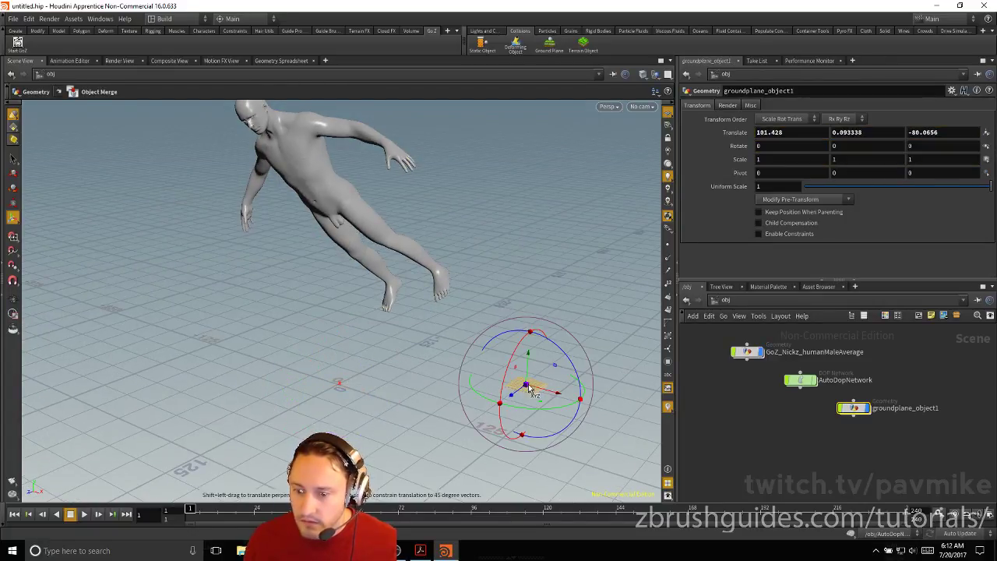
key(ctrl+z)
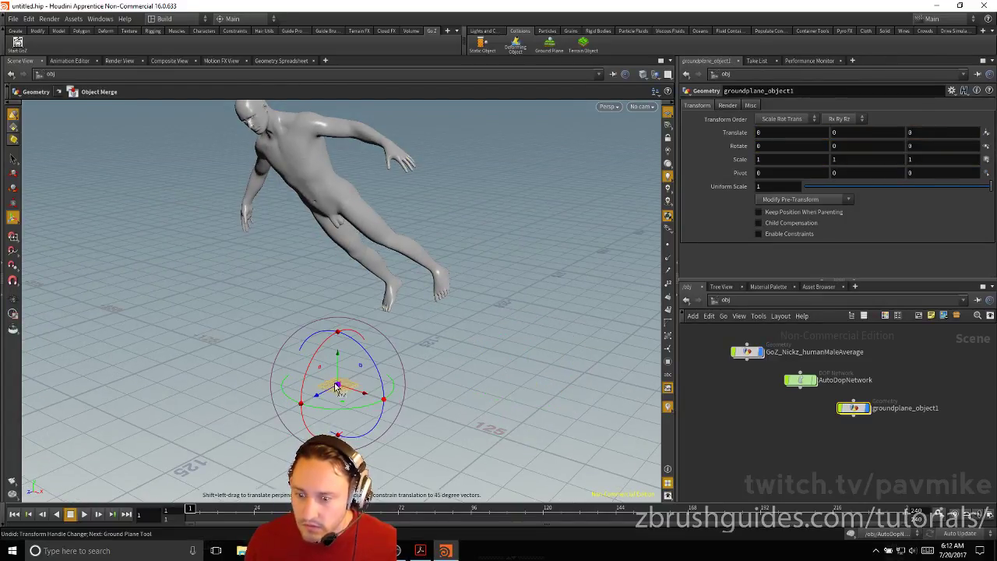
drag(338, 387, 351, 388)
key(ctrl+z)
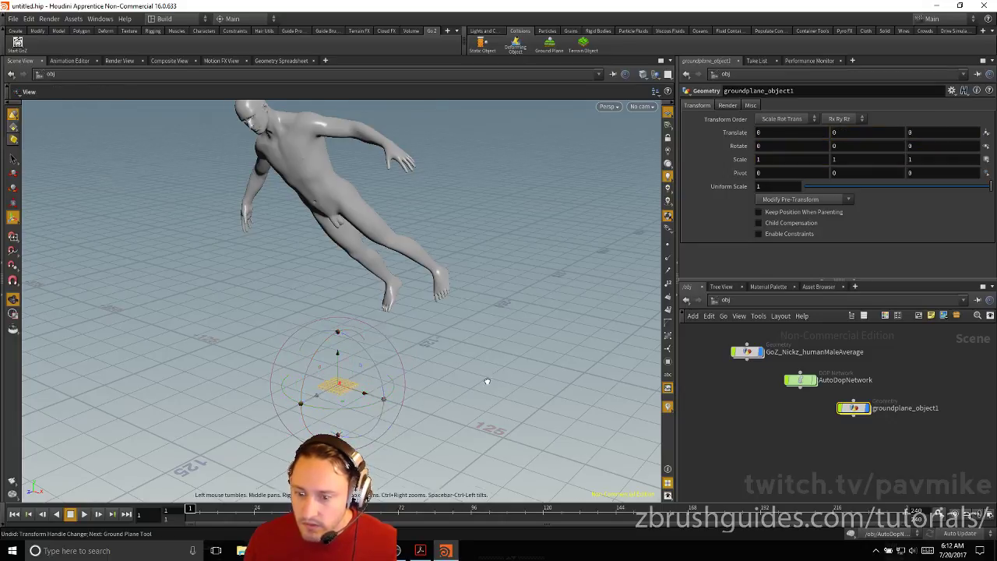
Step: Try to scale up the ground plane and undo the changes, including the plane's creation
alt+drag(488, 380, 253, 341)
key(e)
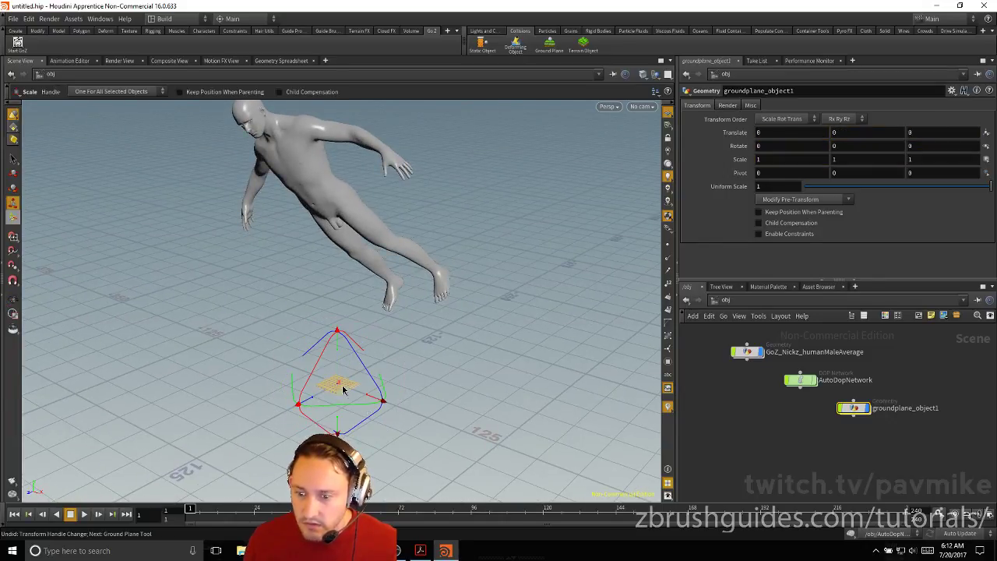
drag(382, 404, 474, 388)
key(ctrl+z)
key(e)
key(ctrl+z)
key(ctrl+z)
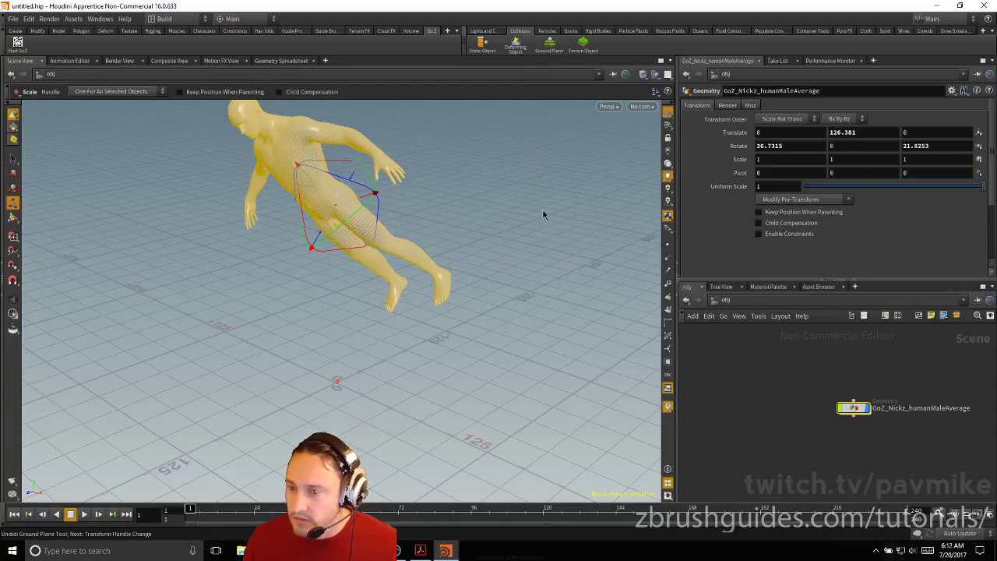
alt+drag(521, 327, 544, 331)
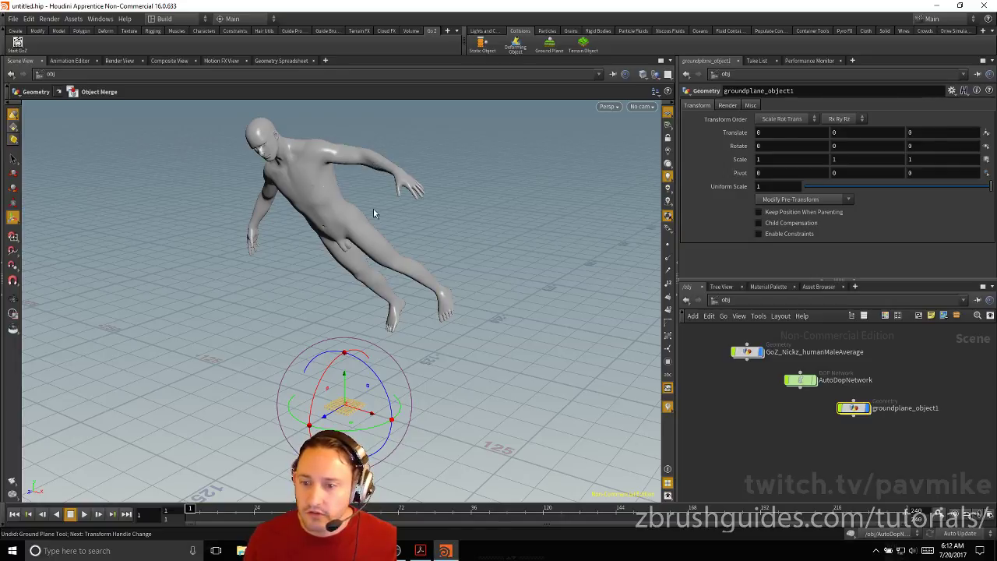
Step: Select the tilted male figure and shatter it into Voronoi fracture pieces
click(266, 136)
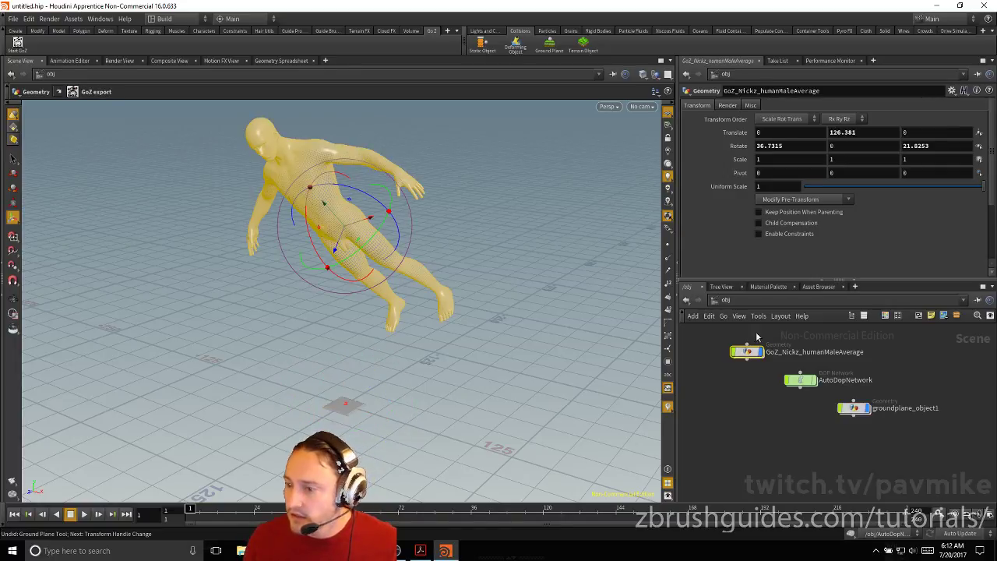
click(58, 32)
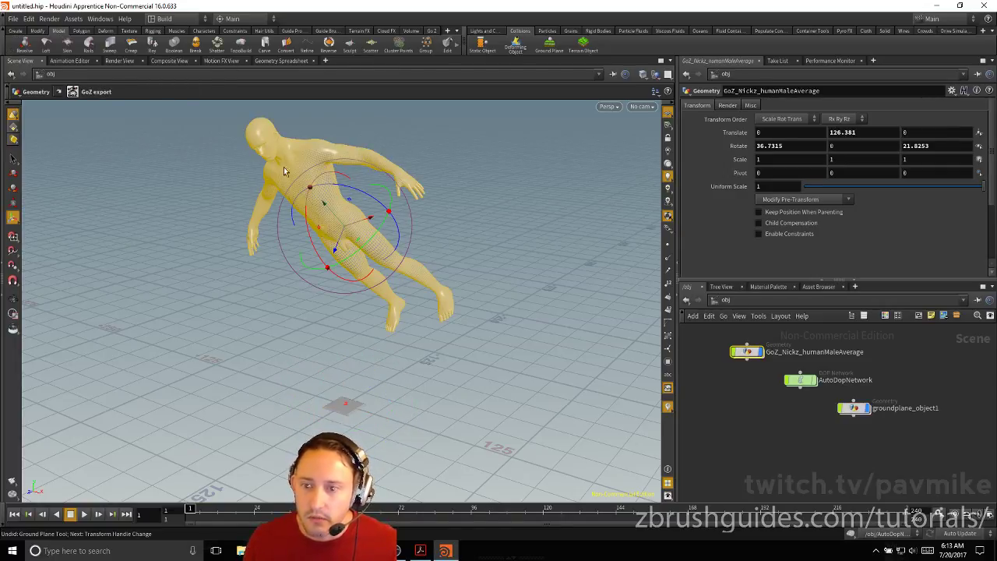
click(217, 44)
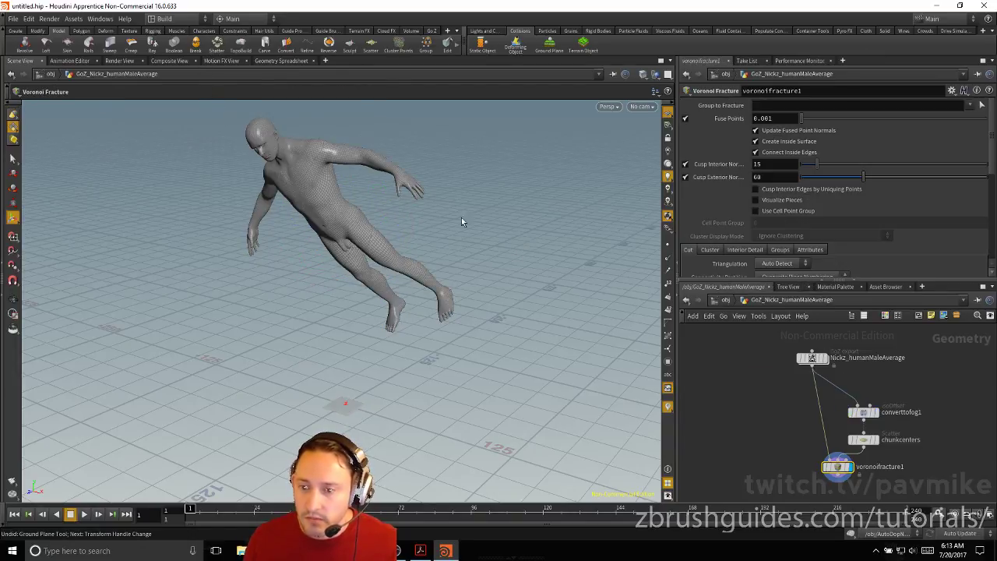
alt+drag(462, 220, 477, 239)
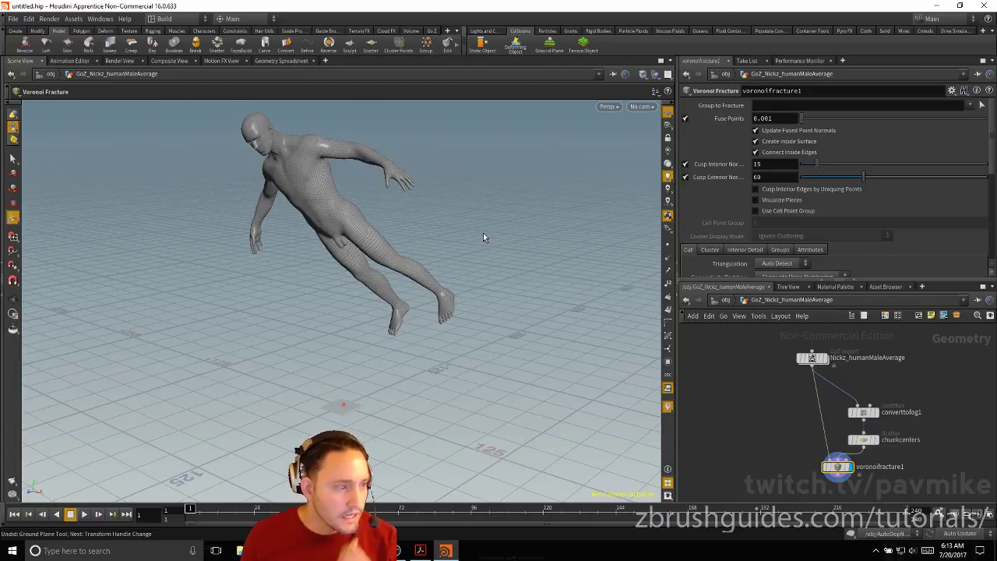
Step: Add an Exploded View node fed by voronoifracture1 and display it to inspect the separated body pieces
middle_drag(788, 456, 751, 414)
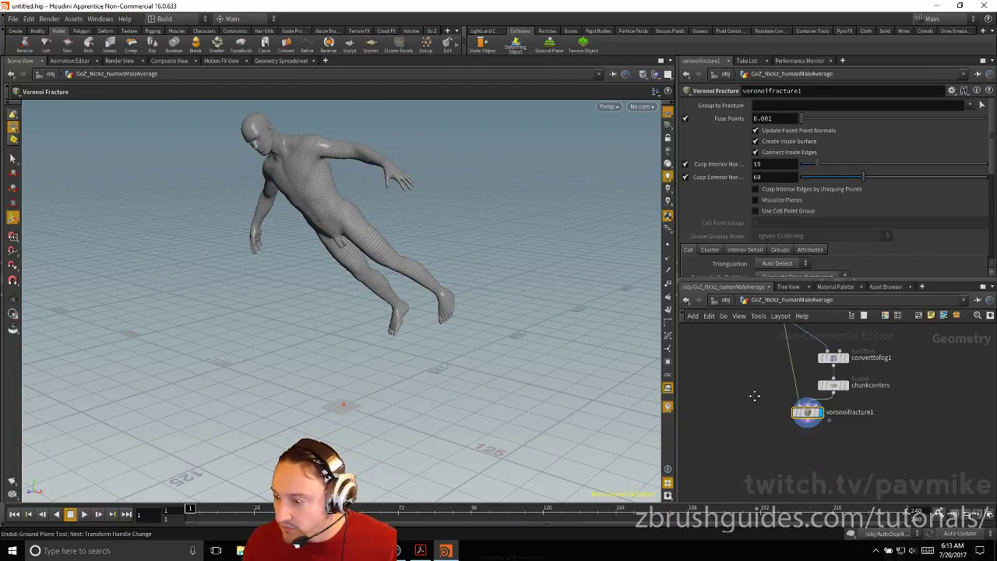
key(Tab)
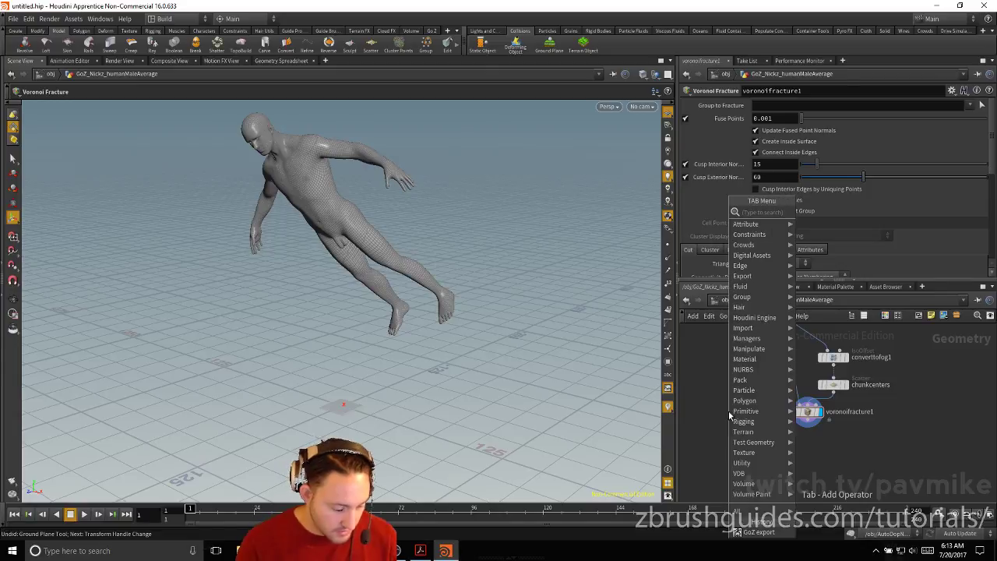
text(exp)
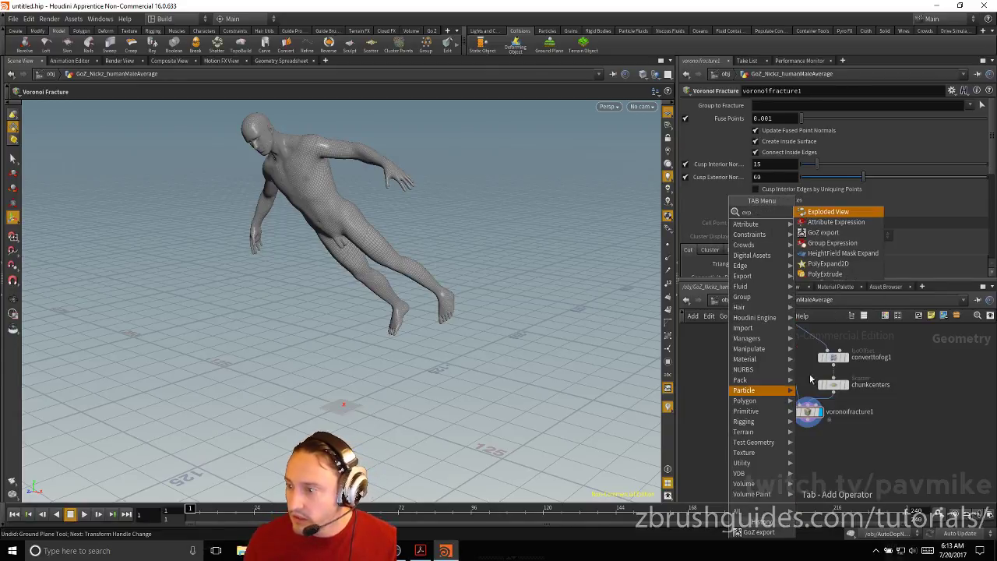
click(827, 211)
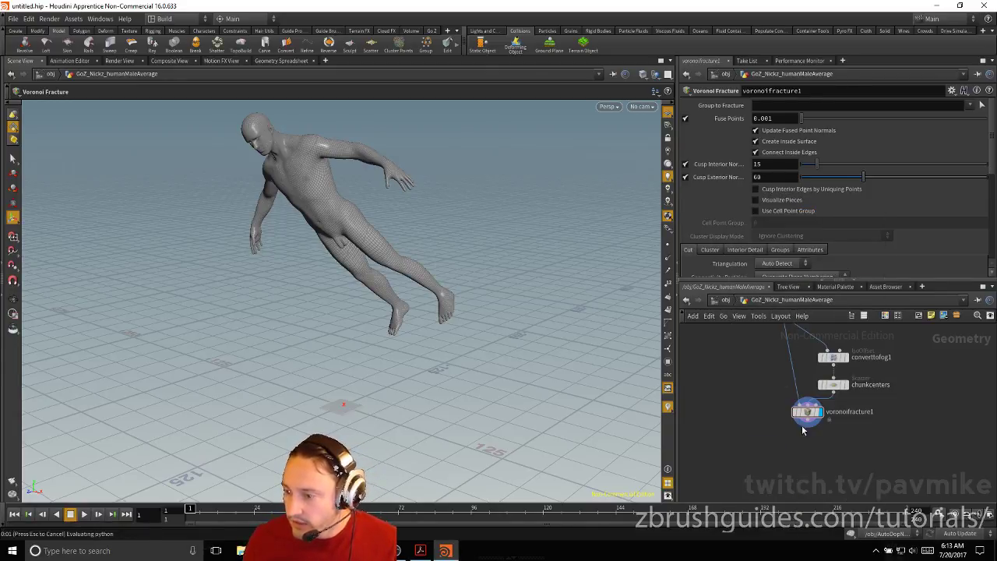
click(771, 463)
drag(810, 423, 779, 456)
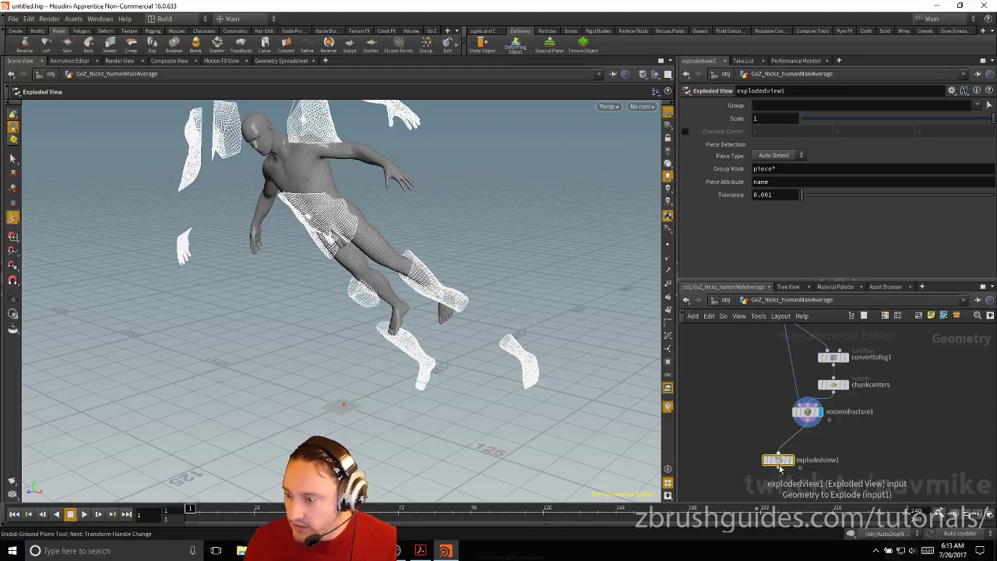
click(789, 460)
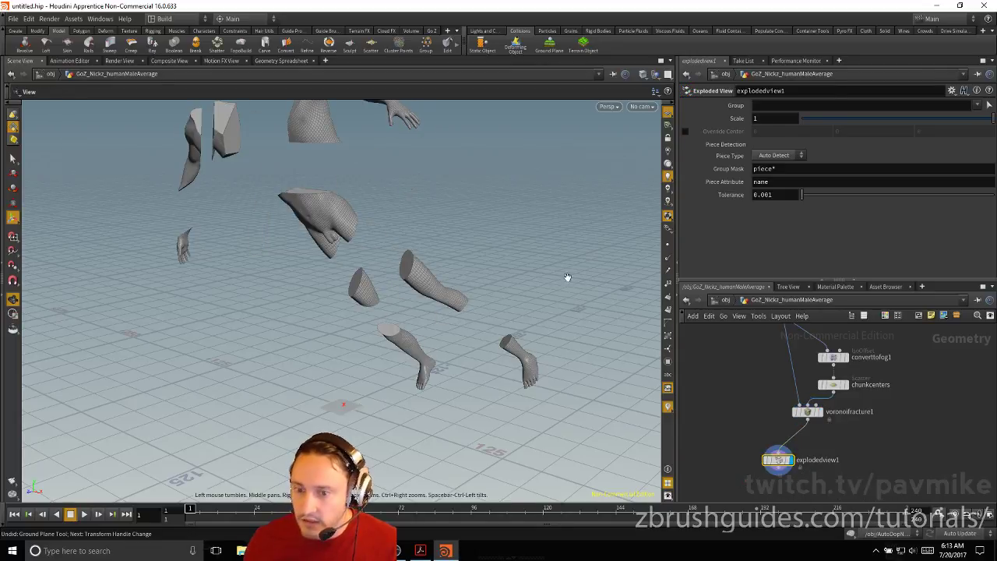
drag(569, 277, 500, 305)
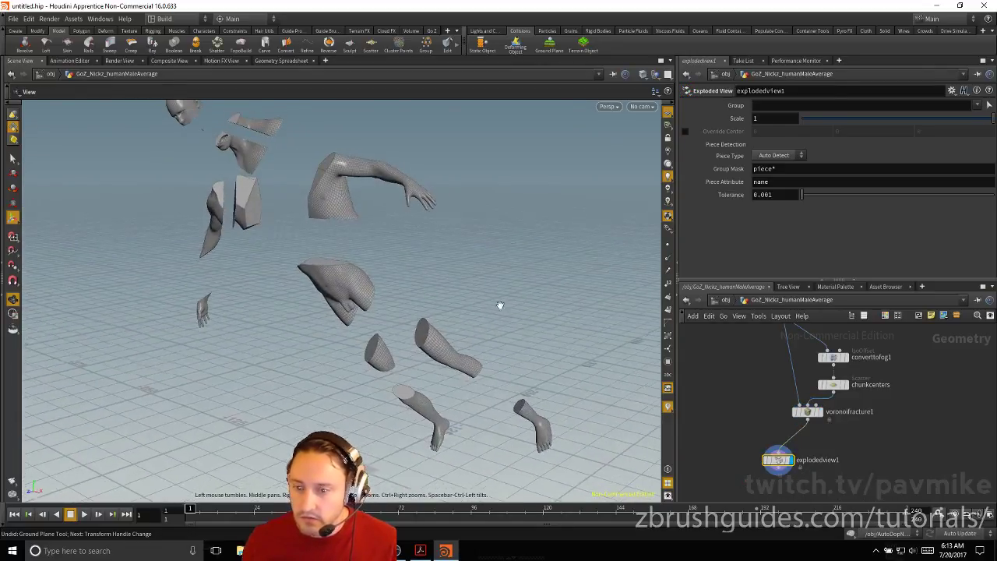
drag(395, 237, 380, 244)
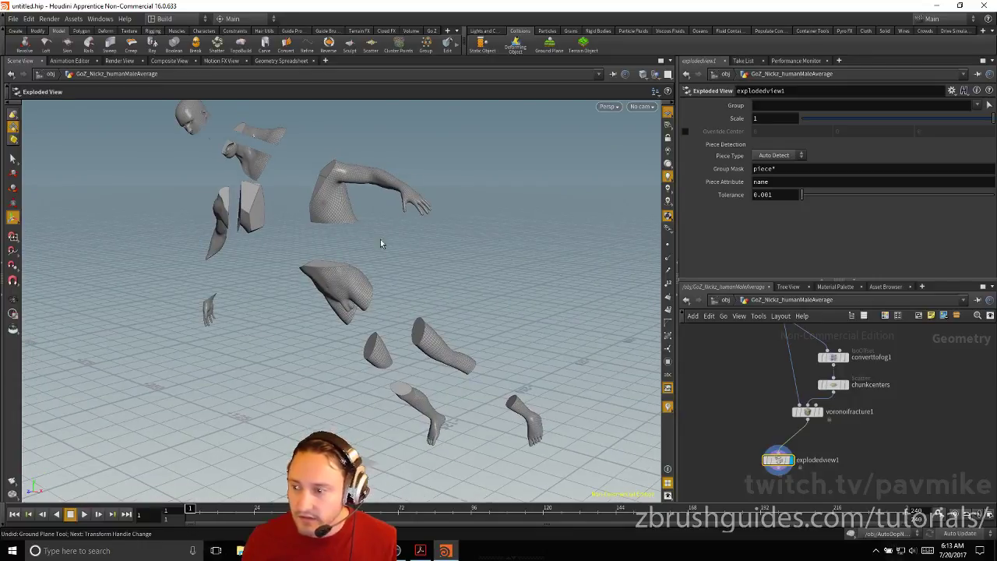
Step: Set the chunkcenters scatter node's Force Total Count to 20 and inspect the additional pieces
click(832, 384)
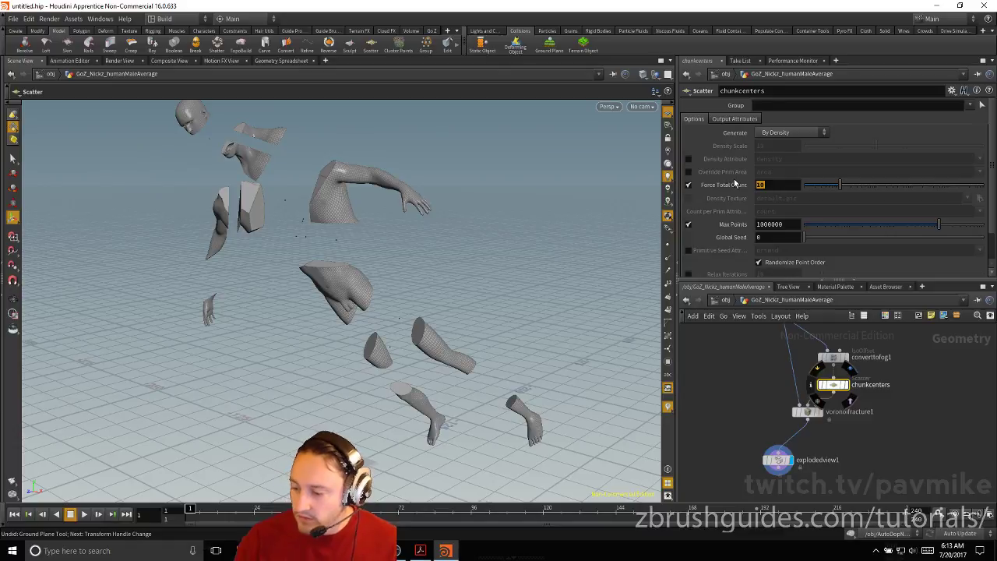
drag(507, 250, 273, 168)
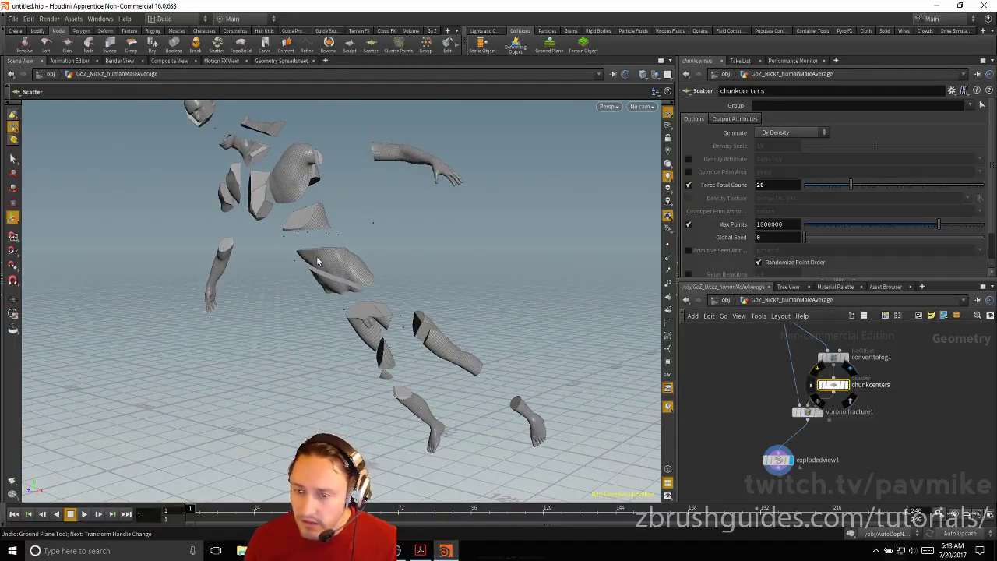
drag(500, 322, 515, 286)
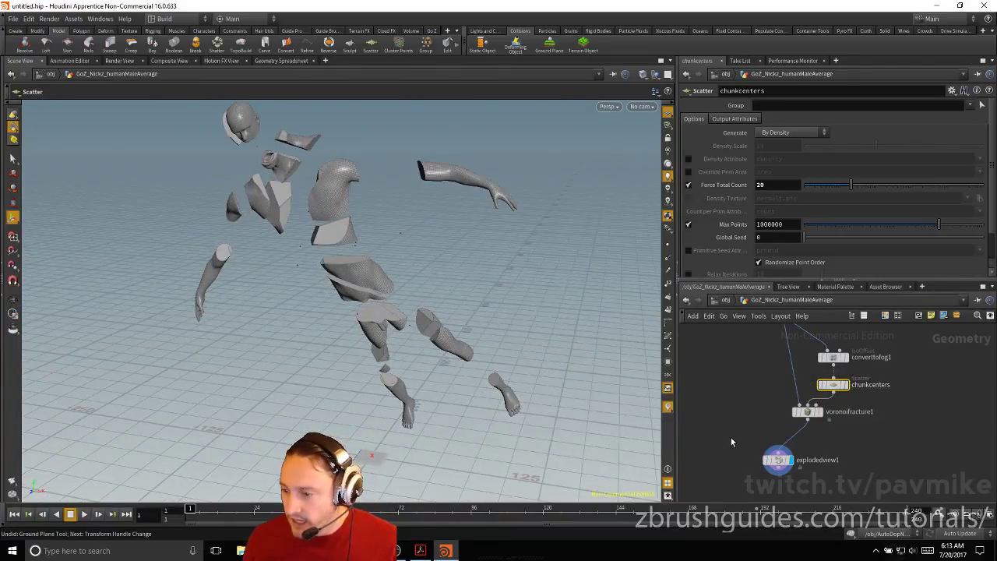
Step: Delete the explodedview1 node and frame the whole fractured figure
drag(730, 442, 824, 489)
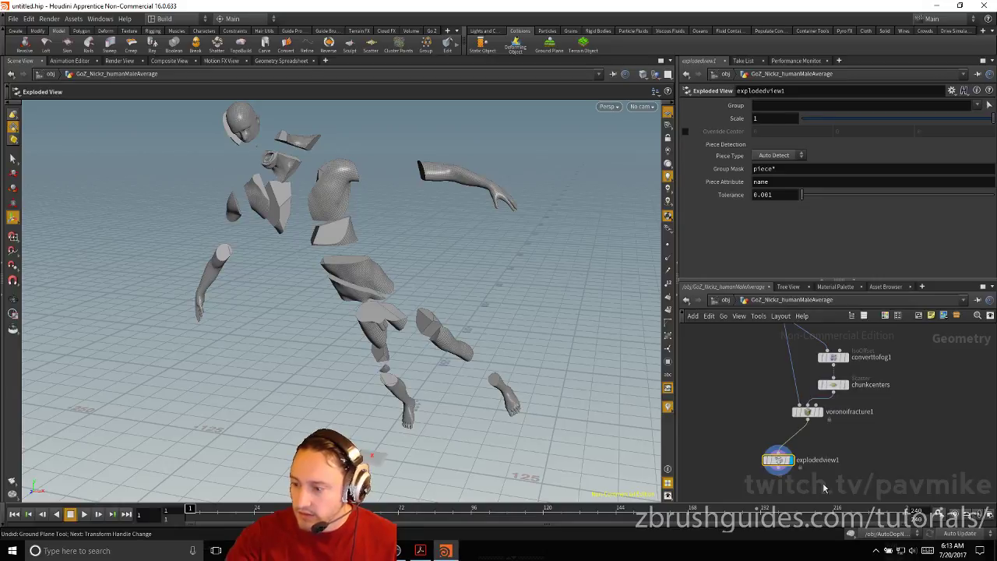
key(Delete)
alt+drag(272, 187, 219, 161)
alt+right_drag(219, 161, 438, 257)
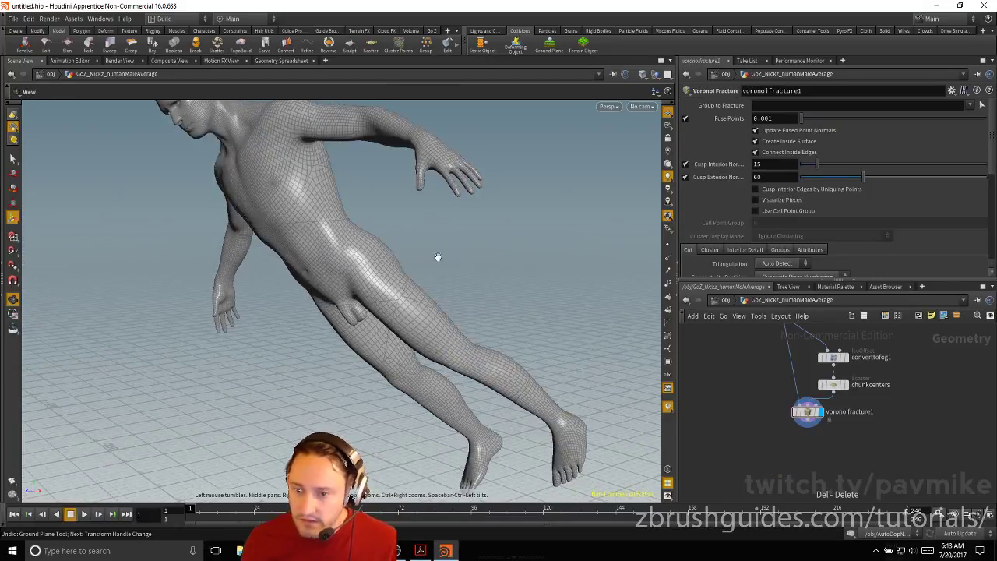
alt+right_drag(455, 292, 234, 246)
alt+drag(343, 286, 478, 311)
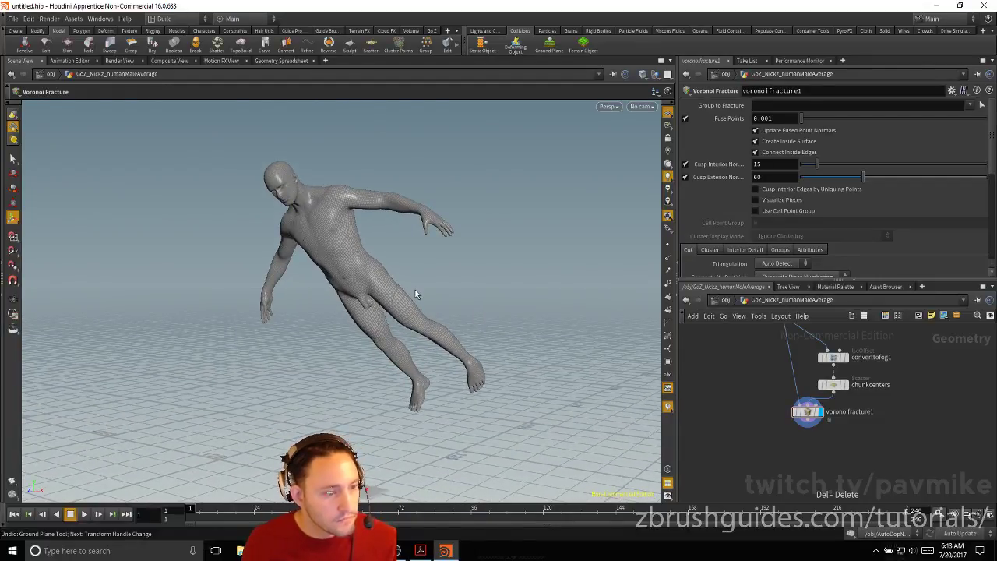
drag(444, 292, 403, 281)
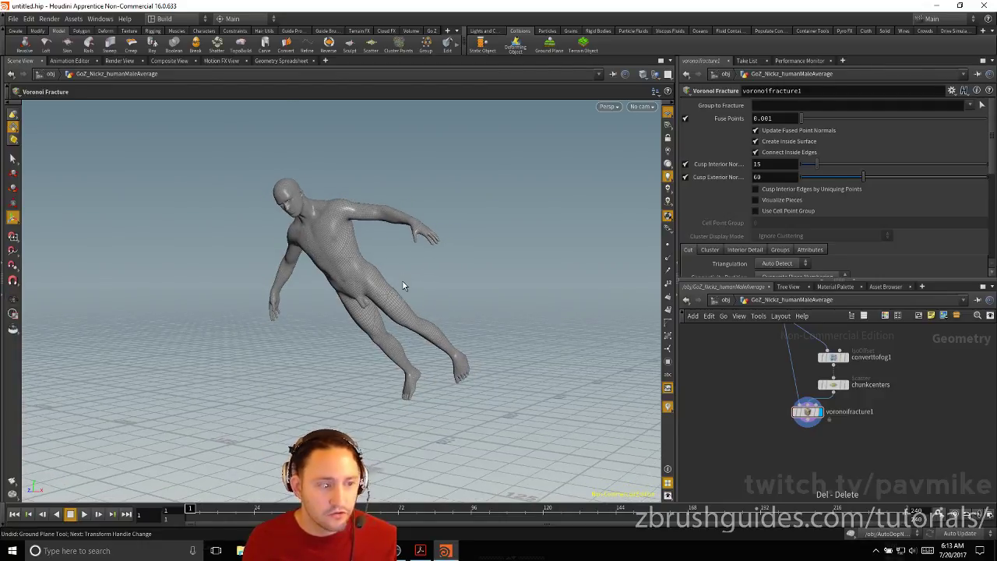
Step: Return to the object level and make the male figure an RBD Fractured Object
click(12, 158)
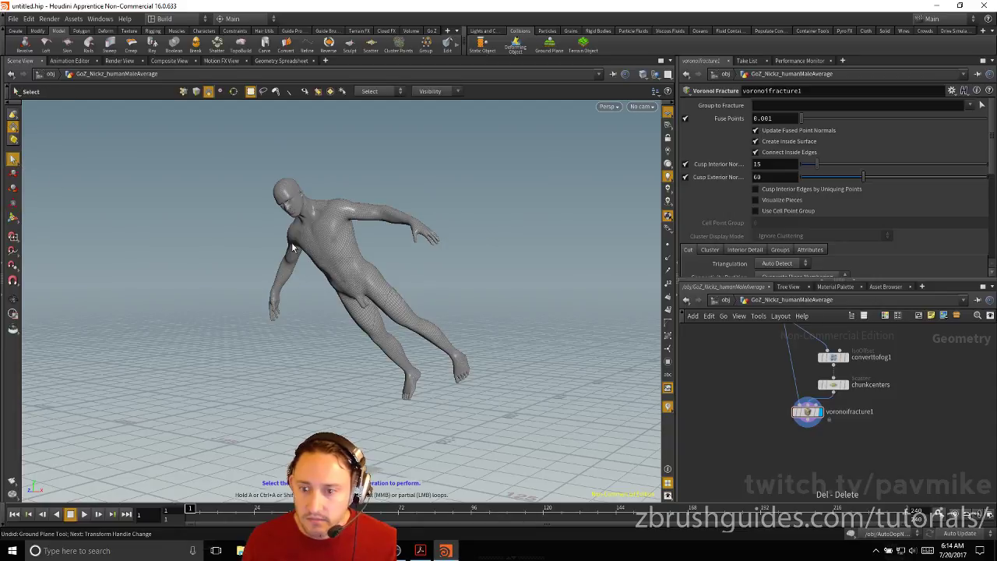
right_click(12, 162)
click(129, 157)
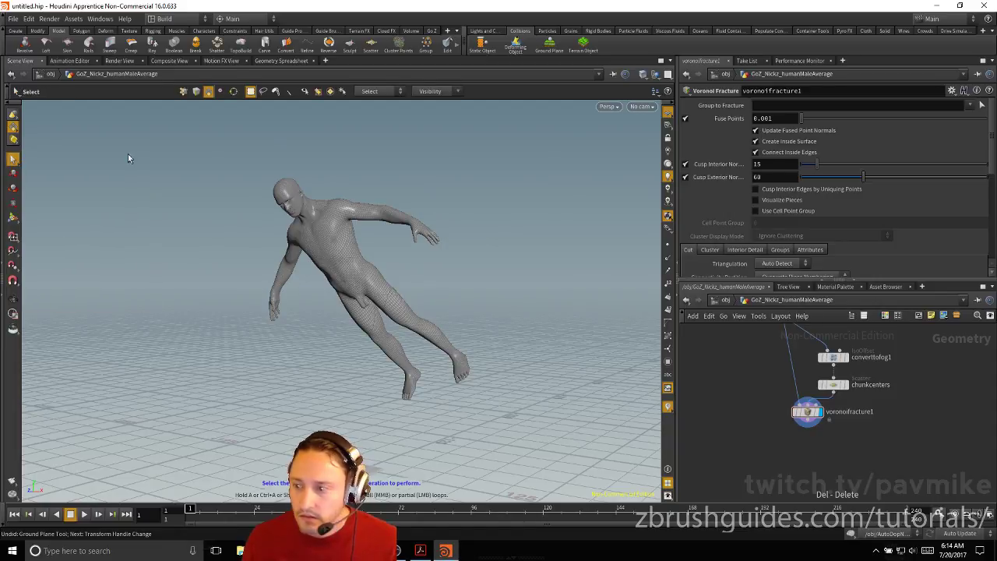
click(723, 302)
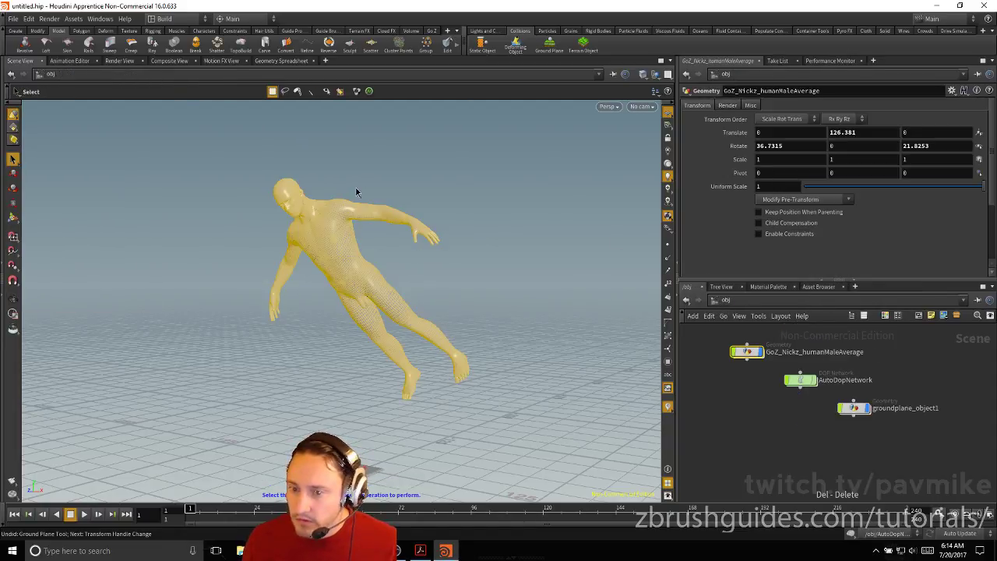
click(604, 32)
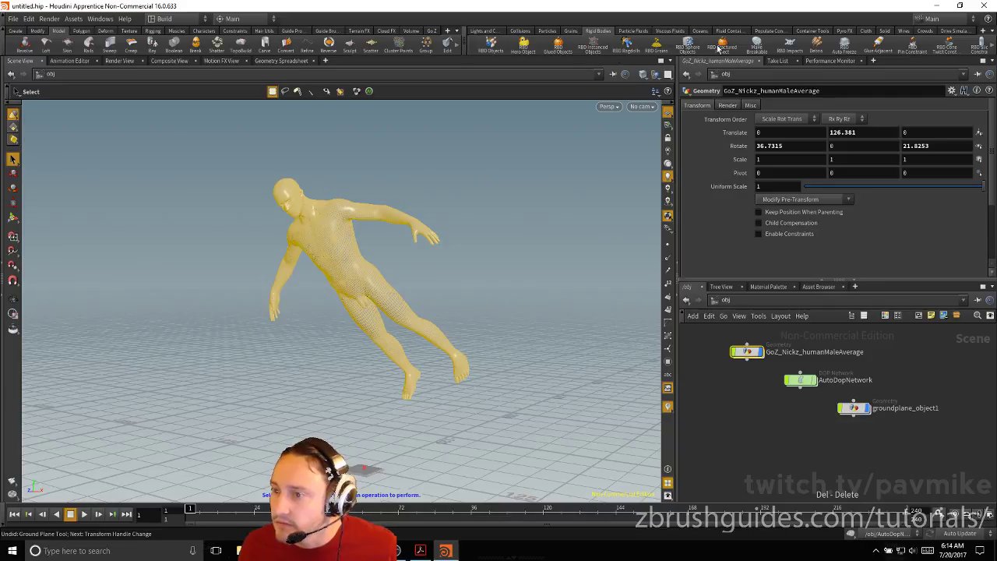
click(718, 46)
click(763, 89)
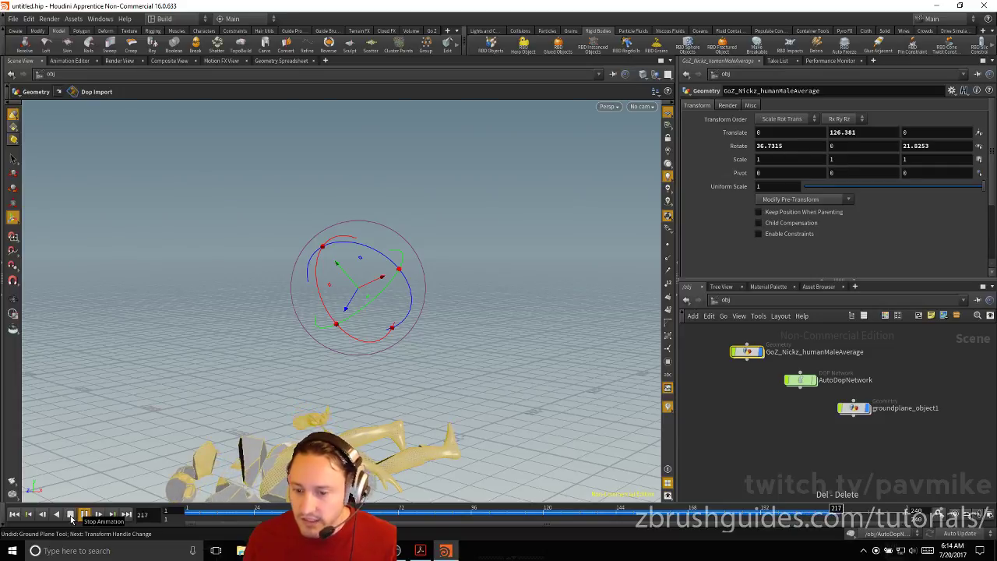
Step: Stop the rigid body simulation playback and go to frame 240, bringing the collapsed pieces into view
click(69, 514)
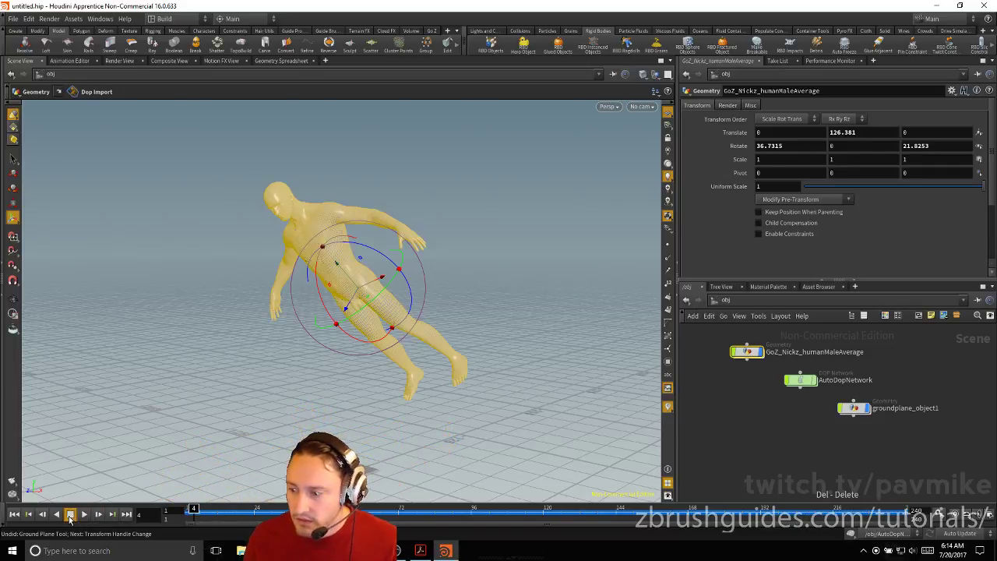
drag(843, 518, 906, 514)
alt+middle_drag(396, 377, 423, 289)
drag(423, 289, 423, 338)
Step: Inside the male figure's geometry network, add a GoZ export node connected below dopimport1
double_click(750, 352)
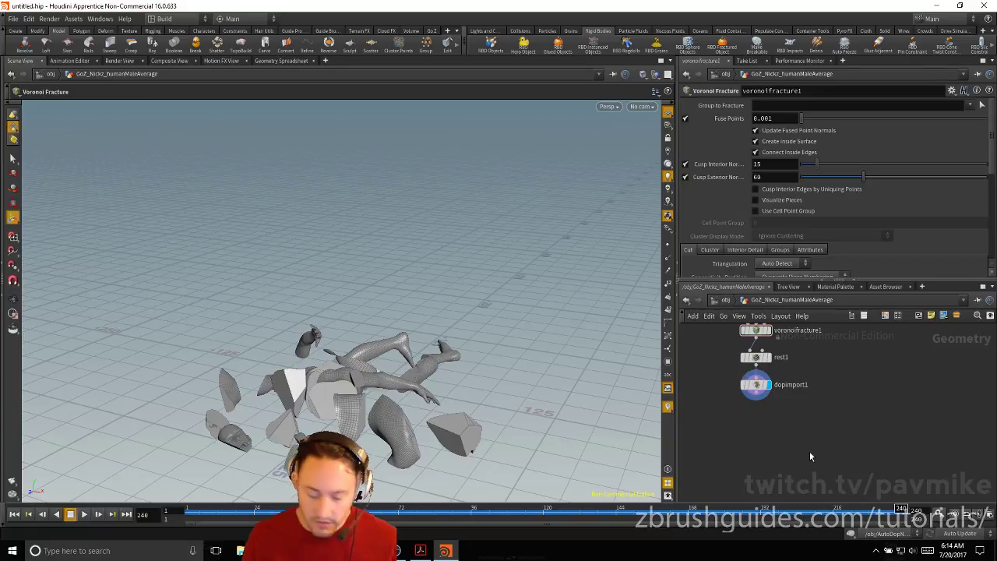
key(Tab)
text(goz)
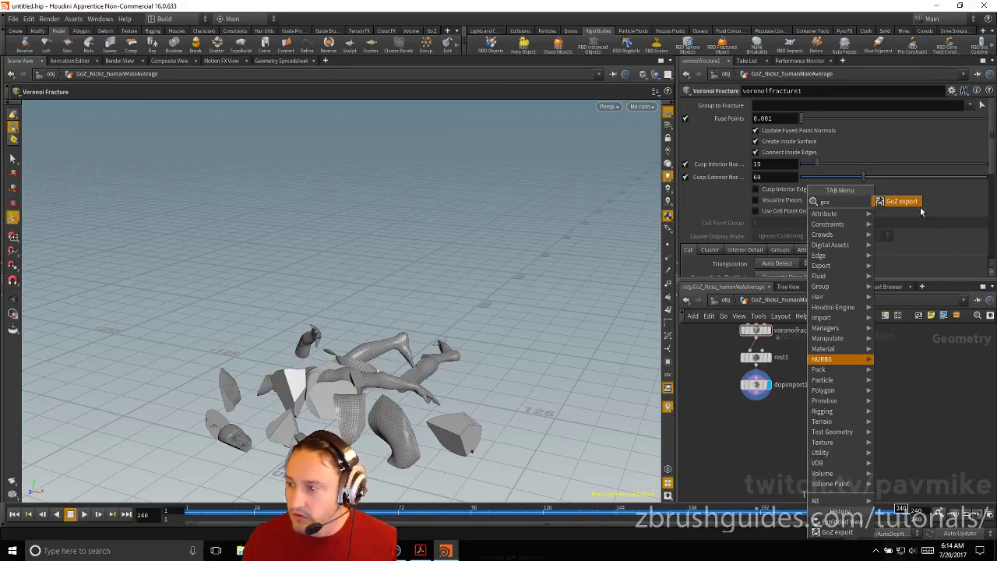
click(904, 202)
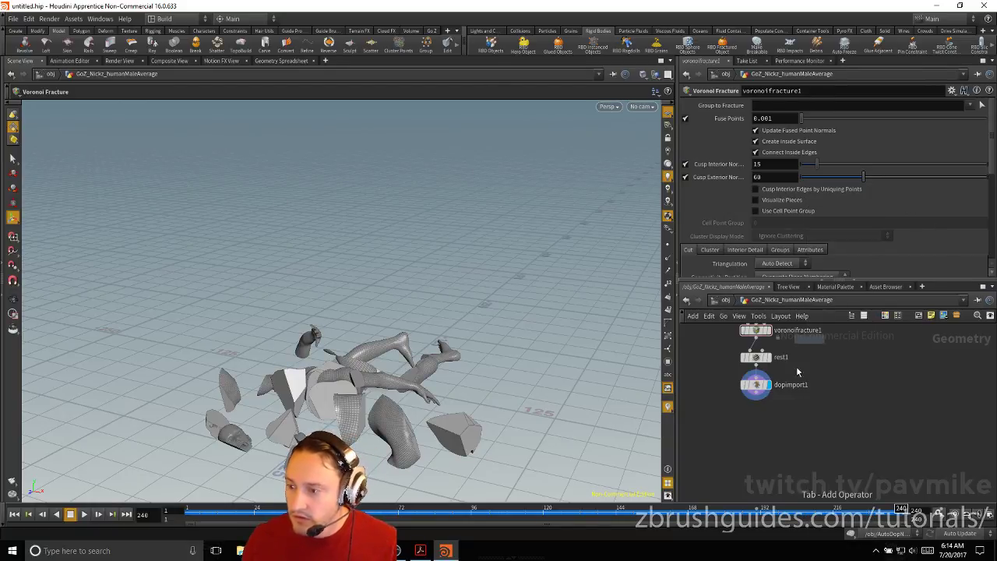
click(759, 416)
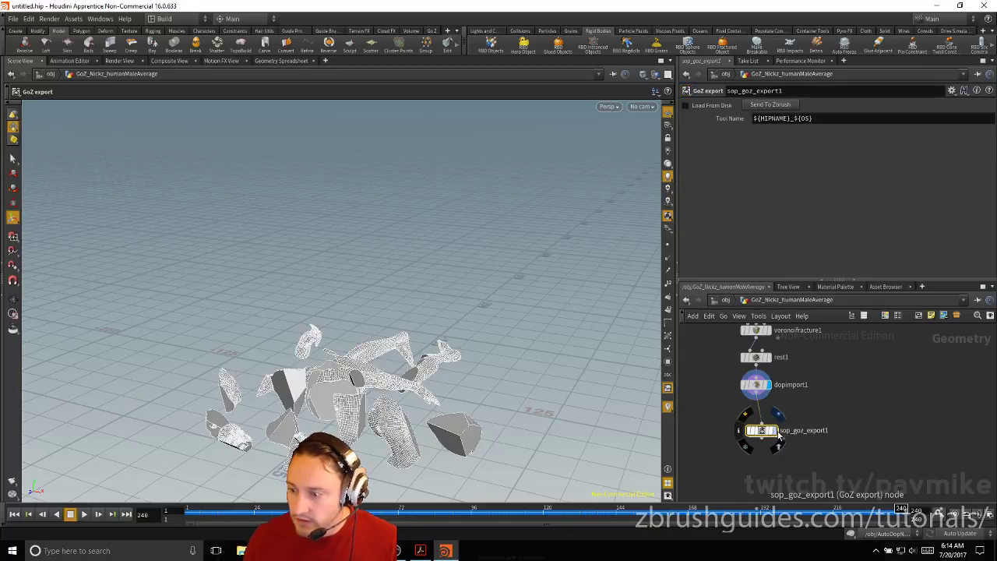
Step: Send the shattered body to ZBrush through the GoZ export node and frame its pieces on the canvas
click(753, 107)
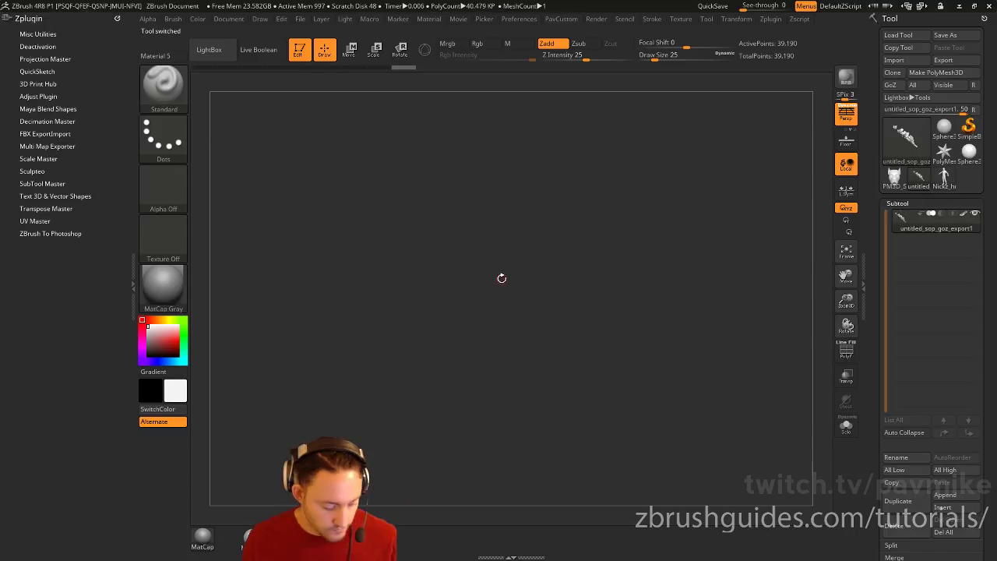
drag(459, 381, 467, 403)
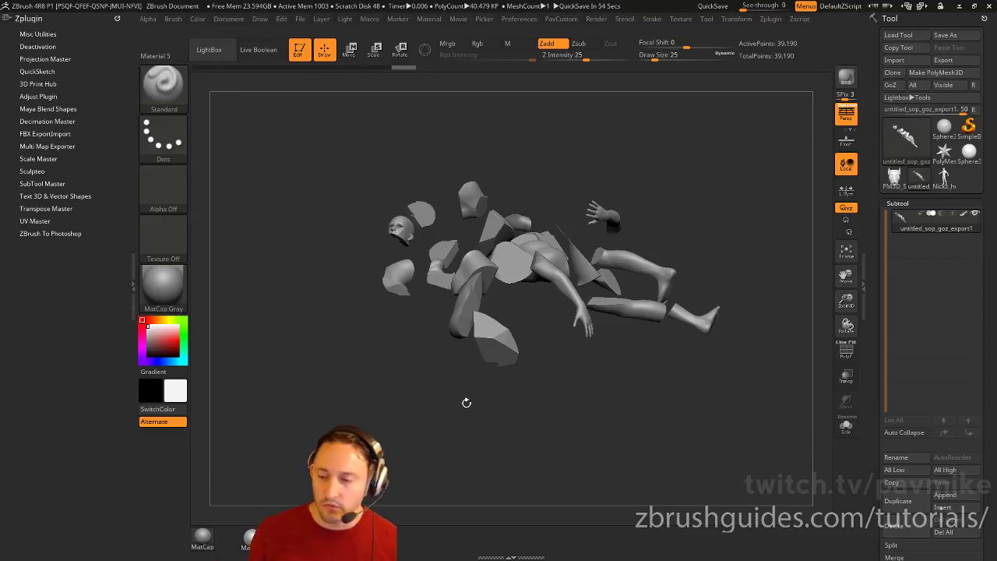
alt+drag(618, 395, 624, 436)
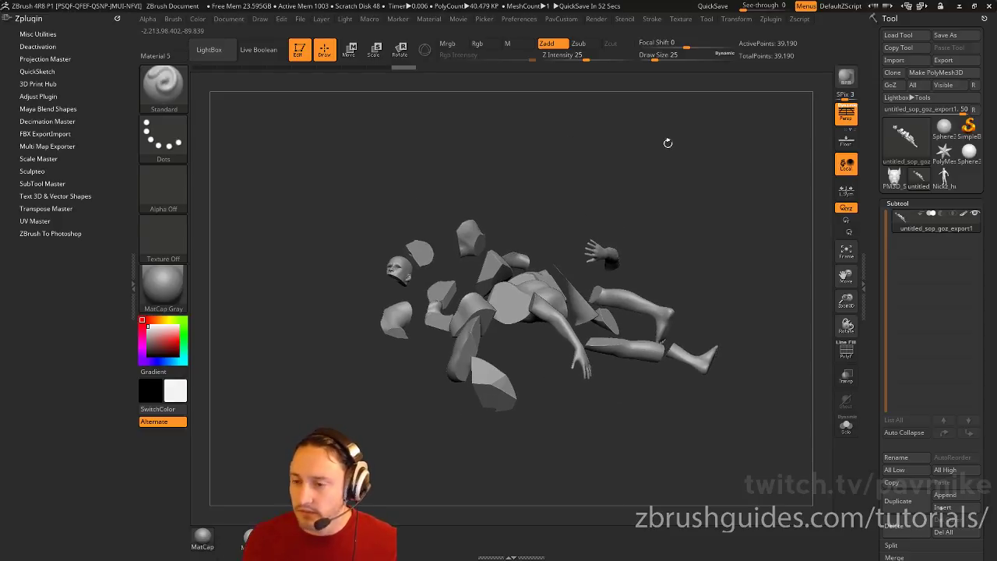
Step: Fully initialize ZBrush, clearing the shattered body and all other tools and document data
click(519, 18)
click(535, 39)
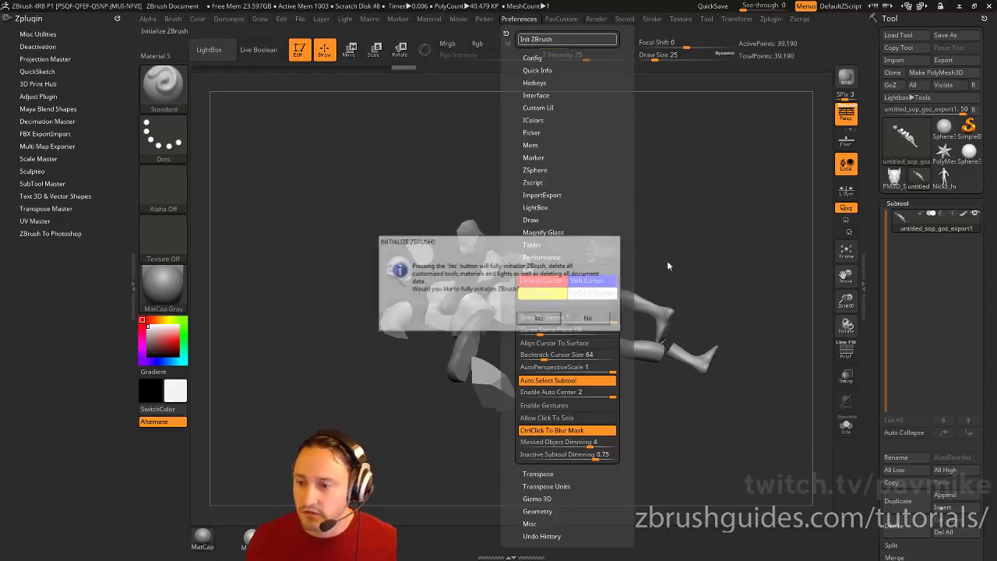
click(537, 319)
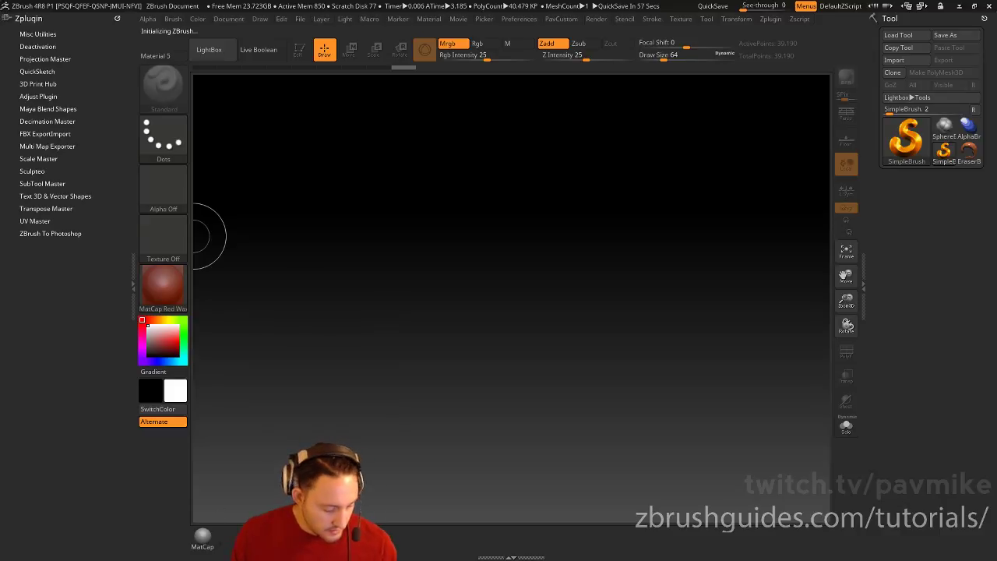
key(super)
key(super)
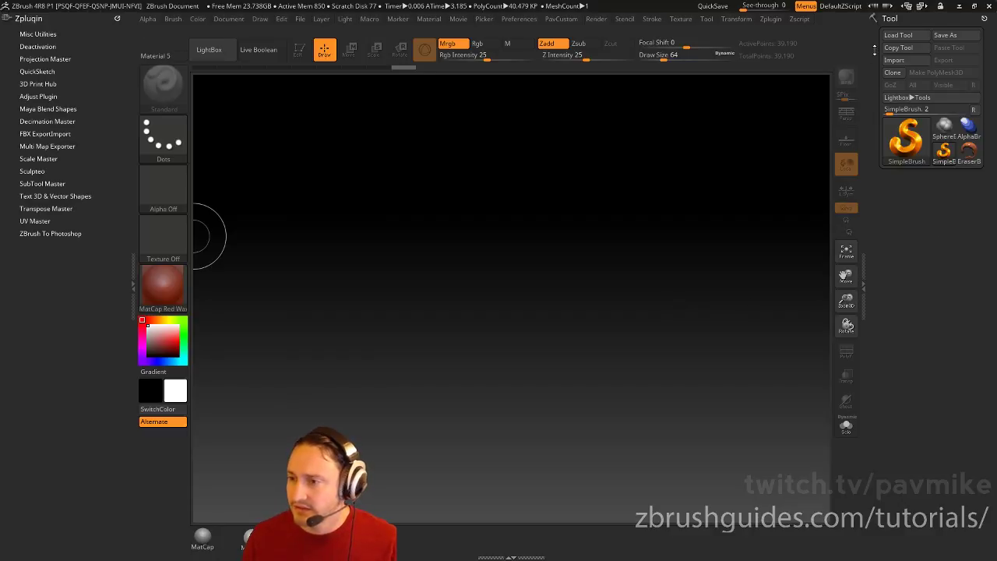
Step: Pick the Sphere3D primitive, draw it on the canvas and enter Edit mode
key(s)
drag(369, 160, 359, 162)
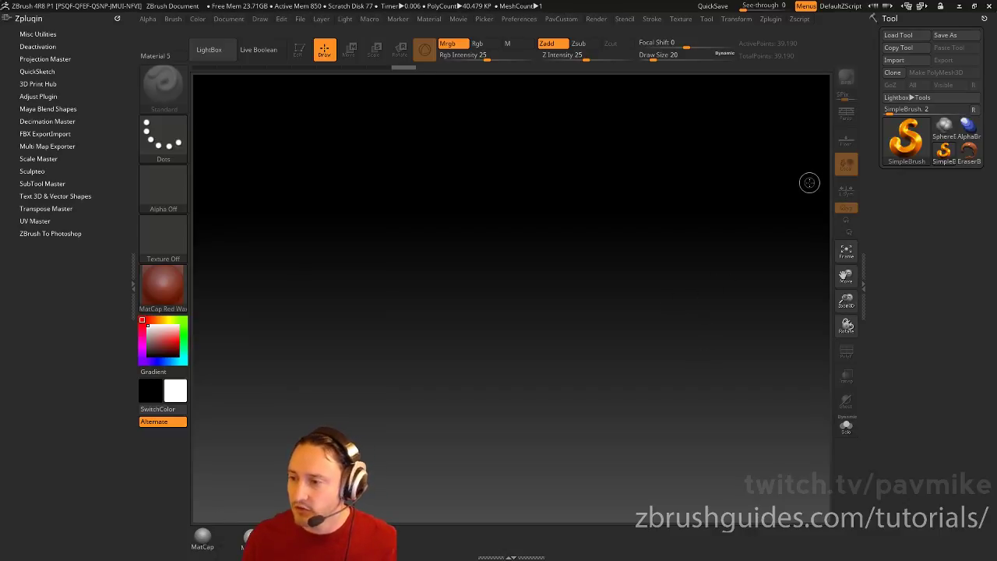
click(907, 142)
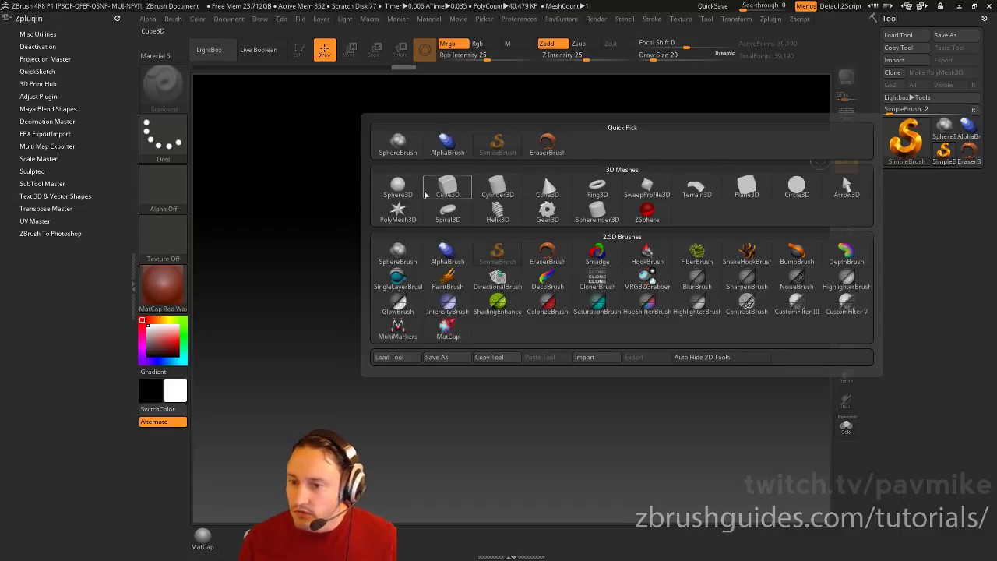
click(397, 187)
drag(463, 311, 529, 358)
key(t)
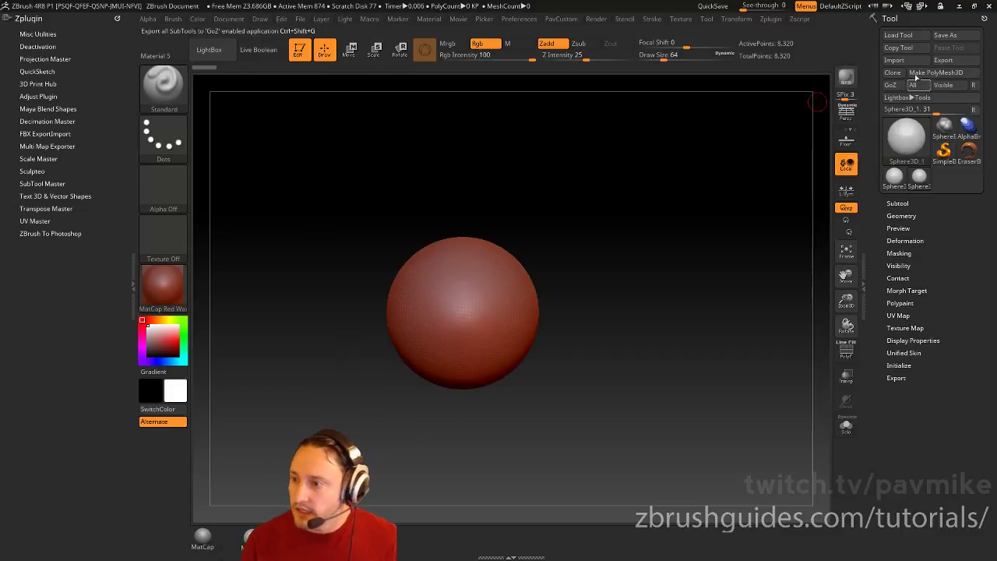
Step: Convert the sphere to a PolyMesh3D, frame it, and show it with polyframe and the MatCap Gray material
click(936, 72)
key(f)
click(846, 351)
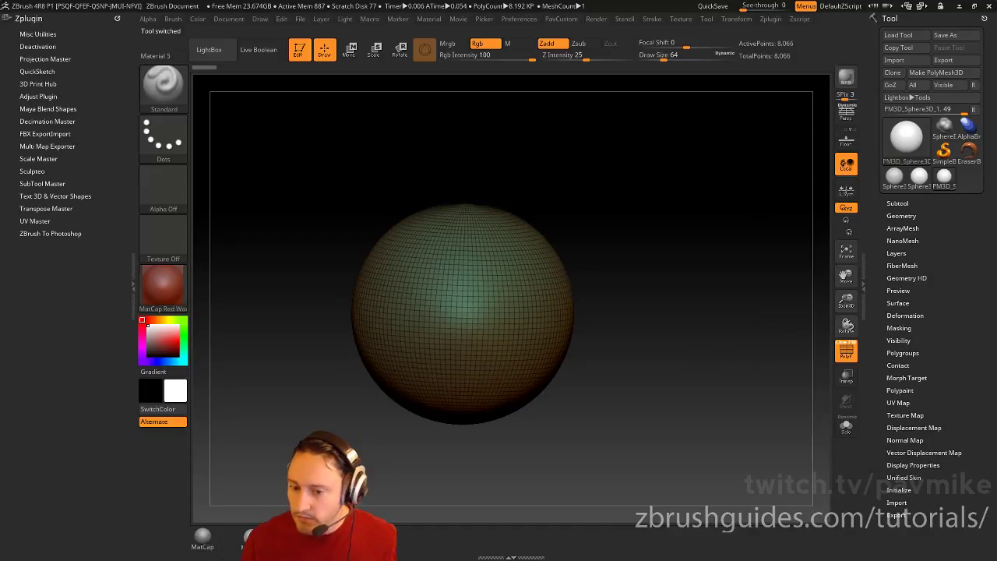
click(203, 536)
Step: Switch back to the original Sphere3D primitive and set its HDivide and VDivide to 12
click(898, 490)
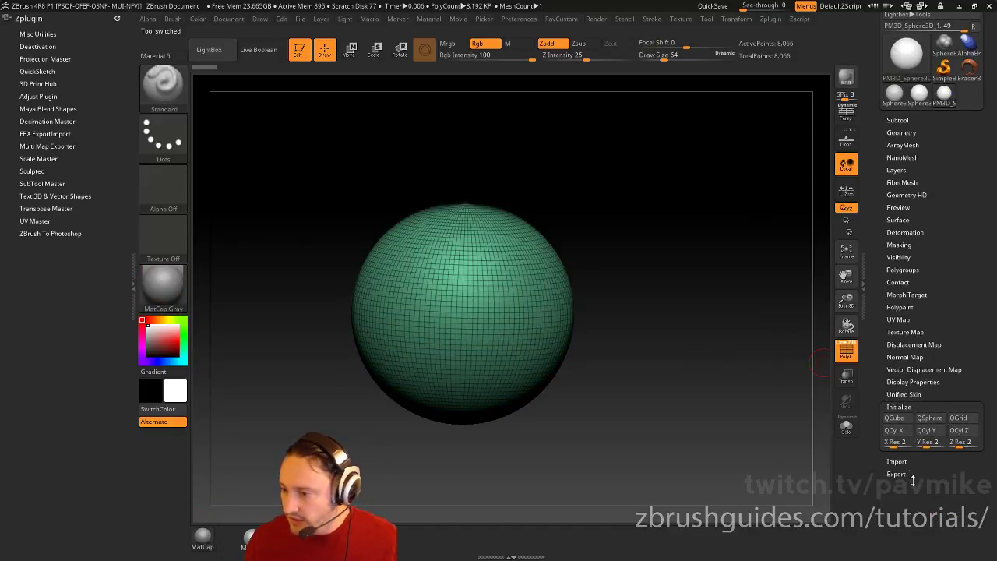
click(894, 92)
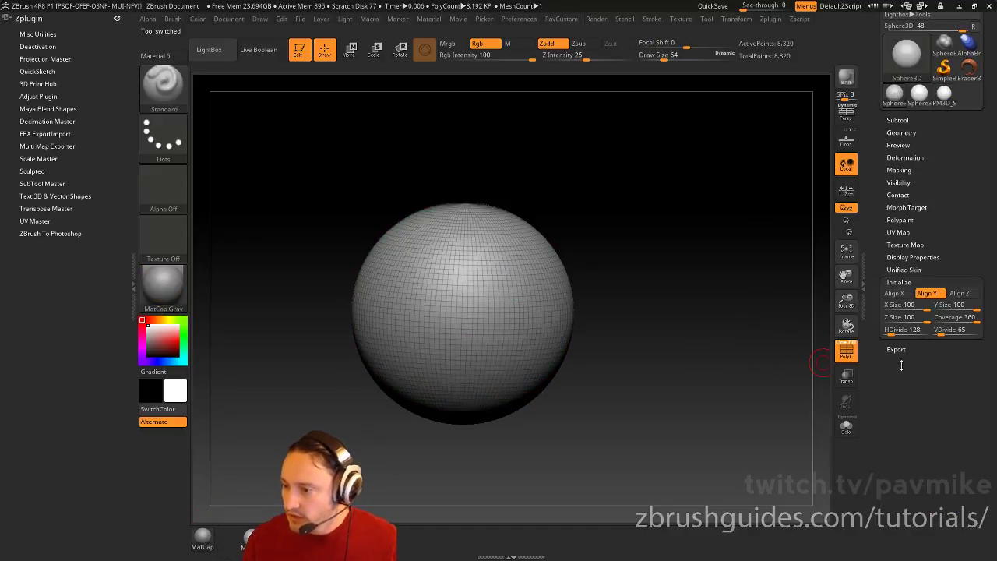
click(891, 329)
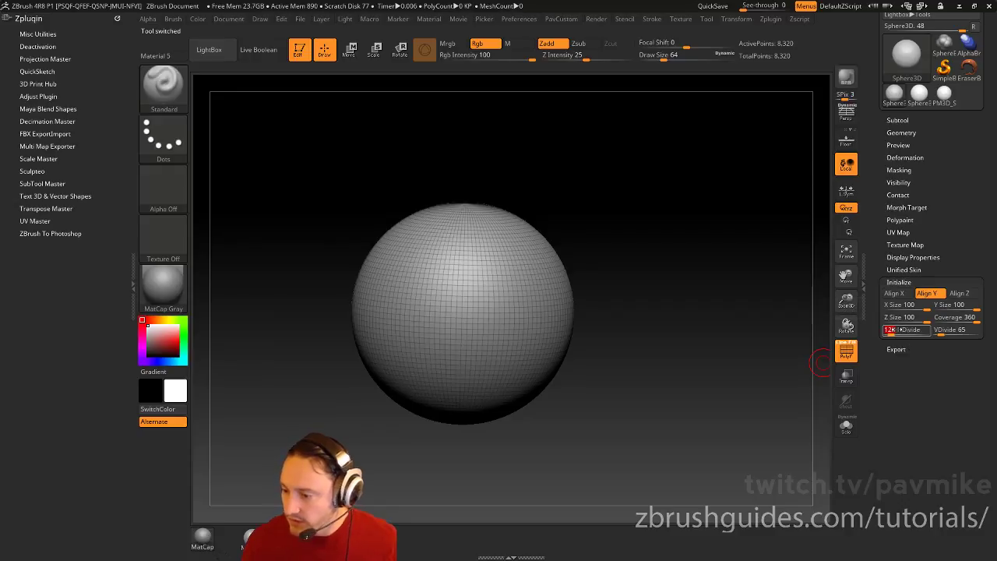
text(12)
key(Tab)
text(12)
key(Tab)
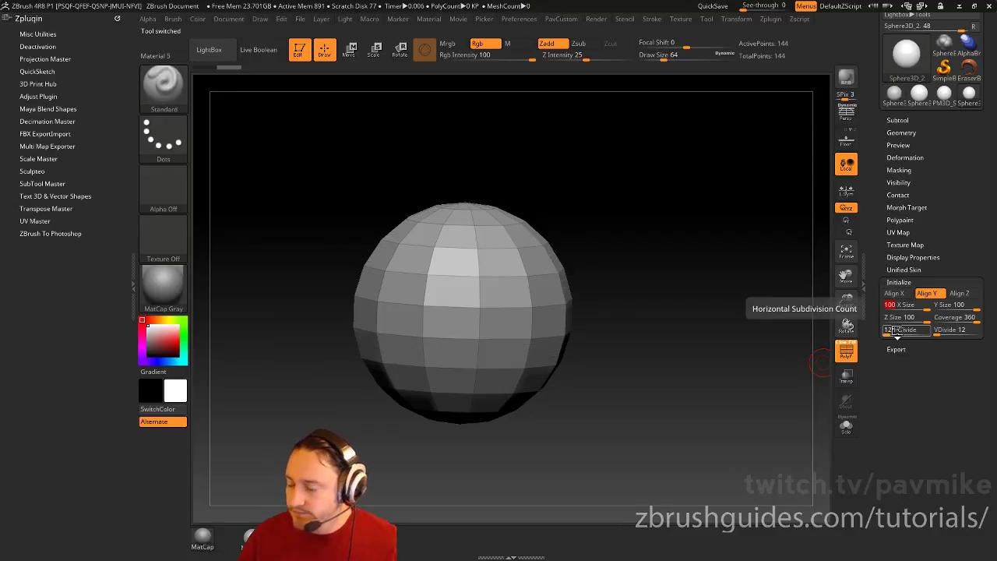
scroll(906, 200, up, 3)
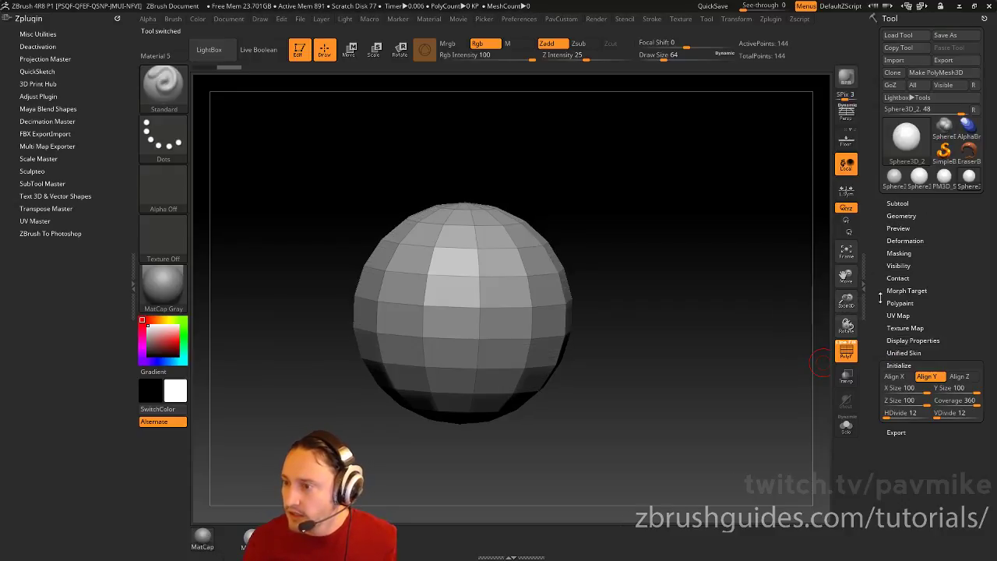
Step: Convert the low-resolution sphere to a PolyMesh3D and delete its lower half to leave a dome
click(935, 71)
ctrl+alt+shift+drag(689, 470, 277, 296)
key(3)
click(649, 241)
mouse_move(659, 209)
mouse_down()
mouse_move(667, 202)
mouse_move(662, 242)
mouse_up()
Step: With ZModeler, apply QMesh to Polygroup All on the dome to give its wall thickness
key(b)
key(z)
key(m)
key(space)
click(577, 275)
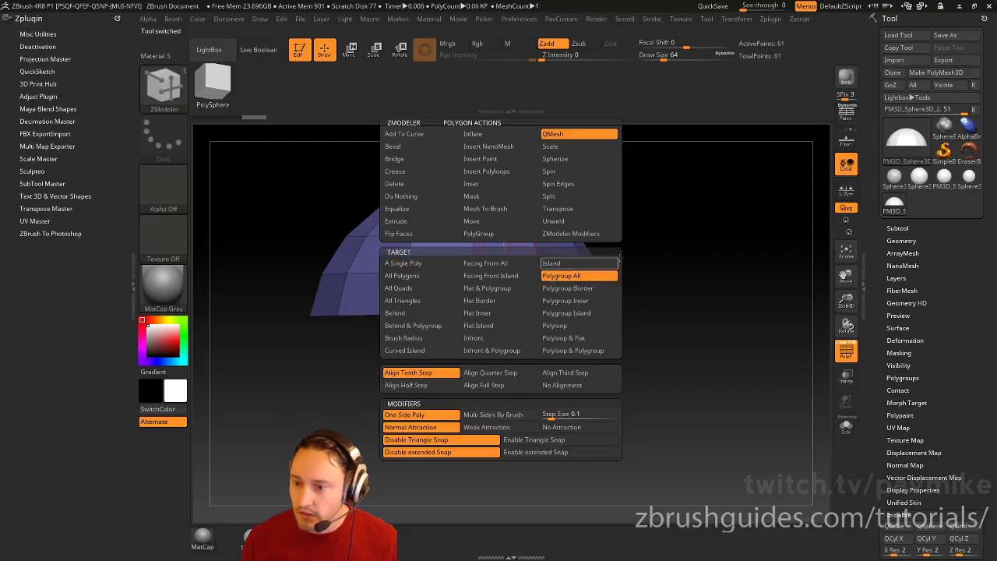
drag(545, 259, 565, 249)
Step: Activate Dynamic Subdiv on the dome, choosing Always Yes, and apply it as real subdivision levels
alt+drag(721, 261, 733, 229)
key(3)
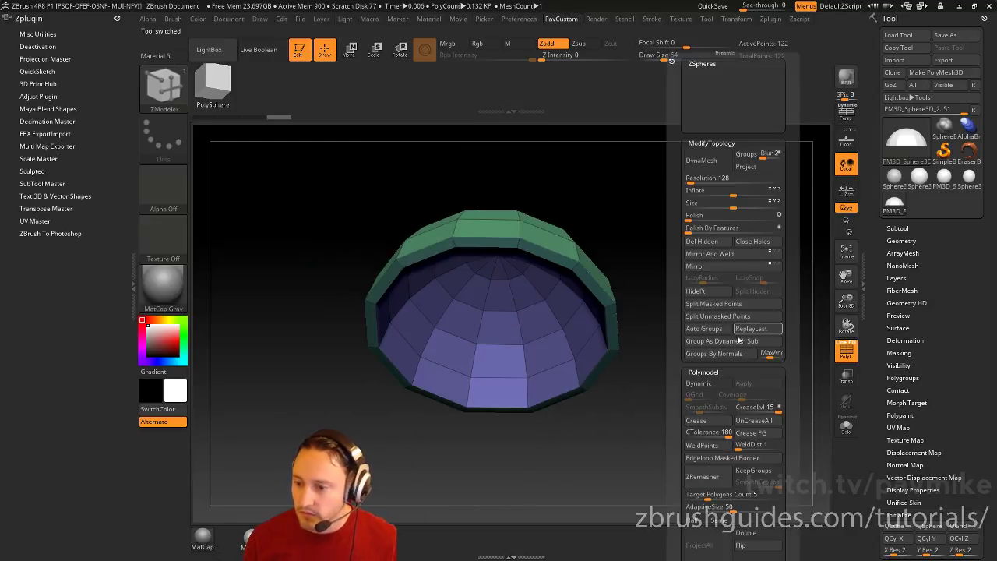
key(d)
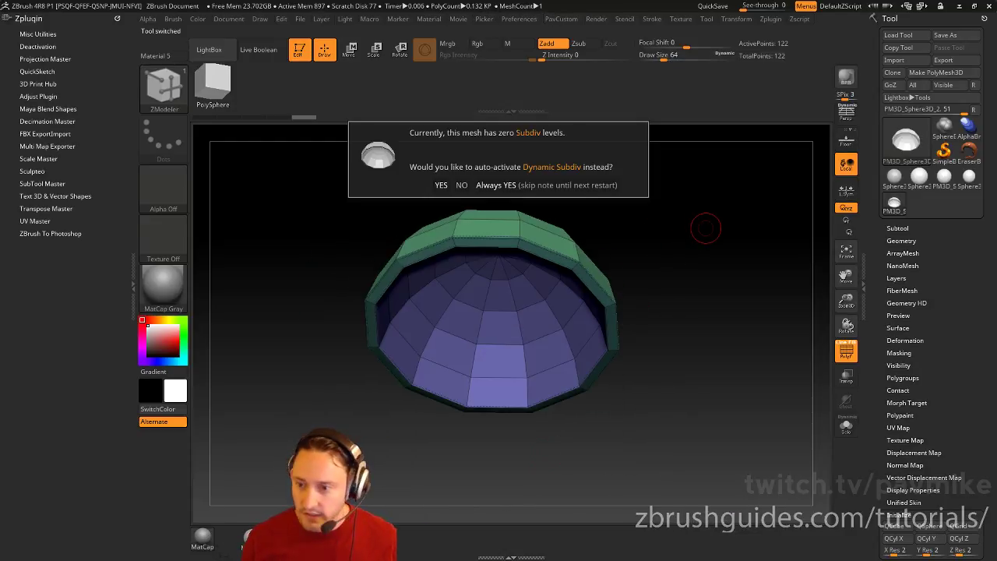
click(572, 185)
mouse_move(763, 273)
mouse_down()
mouse_move(757, 290)
mouse_move(734, 289)
mouse_move(734, 246)
mouse_up()
key(3)
click(778, 384)
alt+drag(735, 246, 739, 341)
Step: Select the Sphere12 insert mesh for use on the dome and delete the dome's lower subdivision levels
key(m)
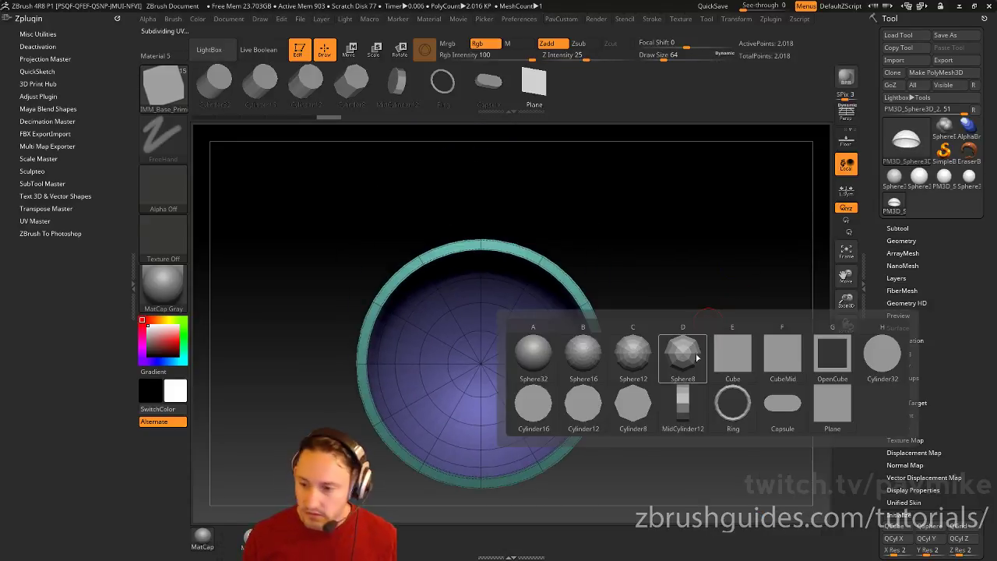
click(631, 362)
click(481, 356)
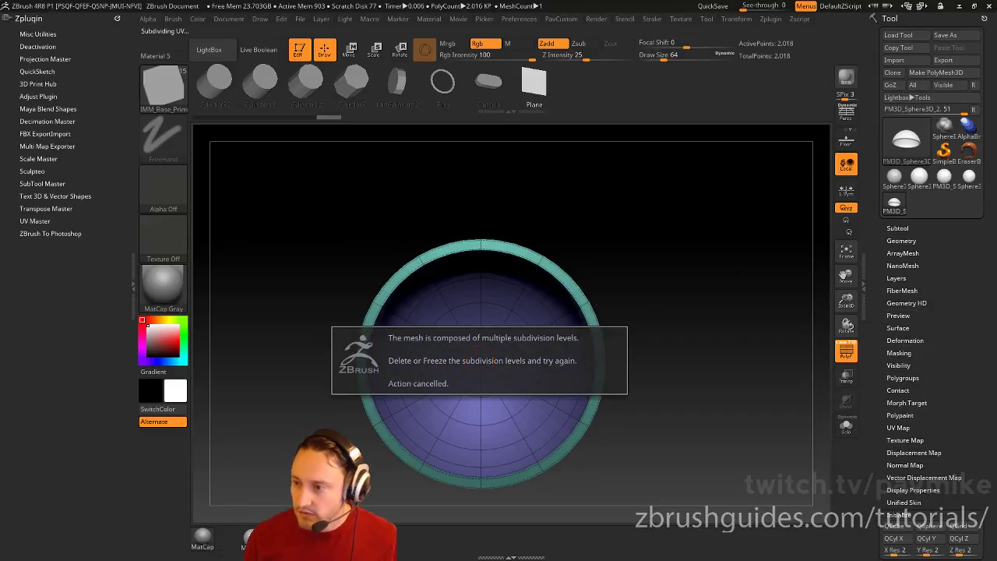
click(899, 240)
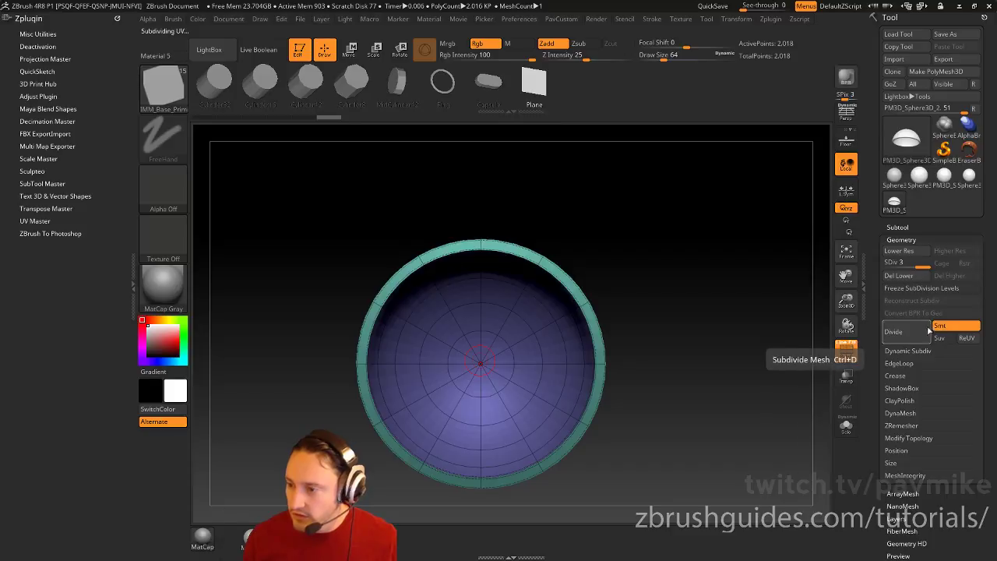
click(898, 275)
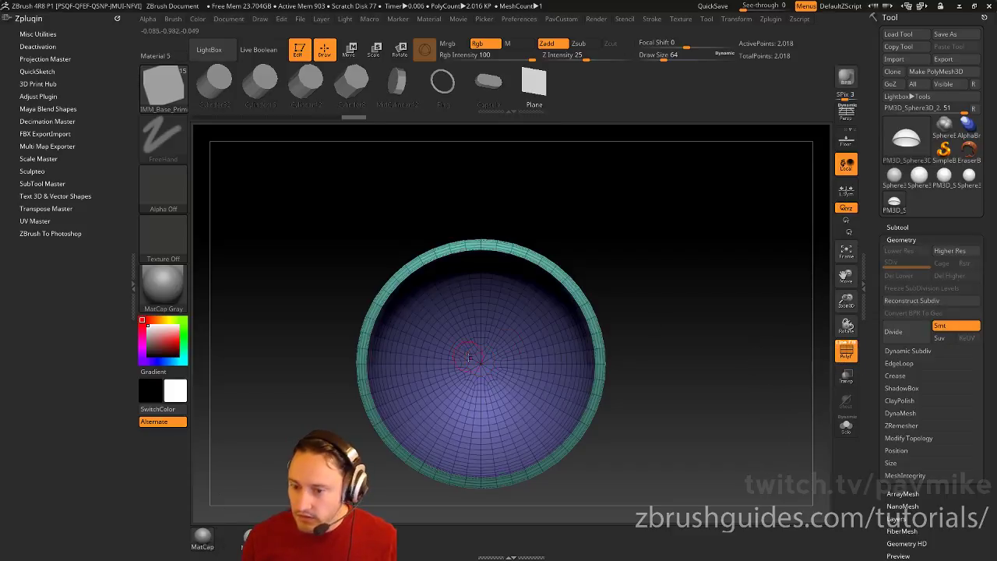
Step: Insert the sphere at the middle of the dome's inner surface with Z Intensity set to 100
drag(688, 343, 674, 289)
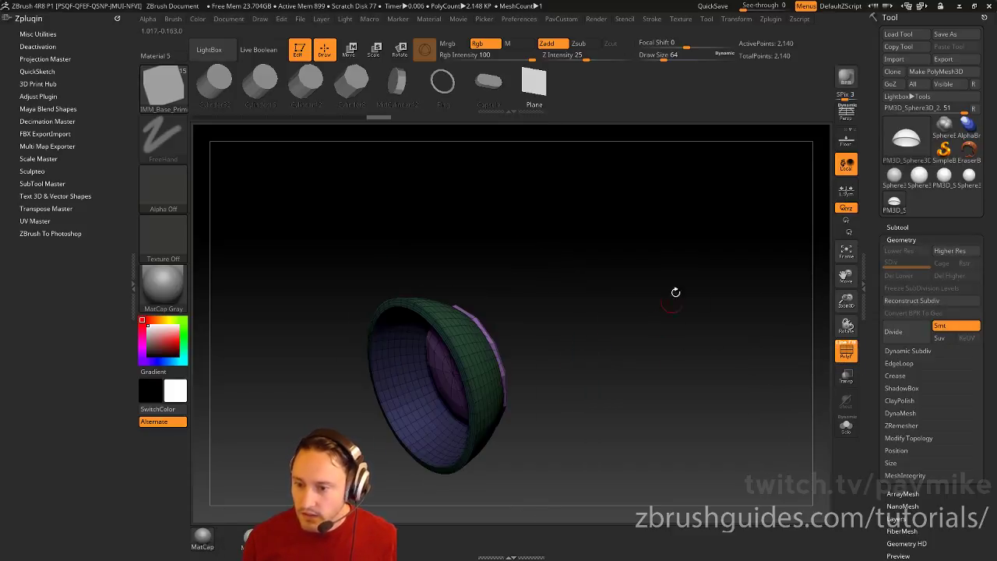
drag(572, 56, 633, 56)
shift+drag(621, 294, 632, 321)
Step: Move the inserted sphere out through the dome's opening so it sits just beneath the rim
key(w)
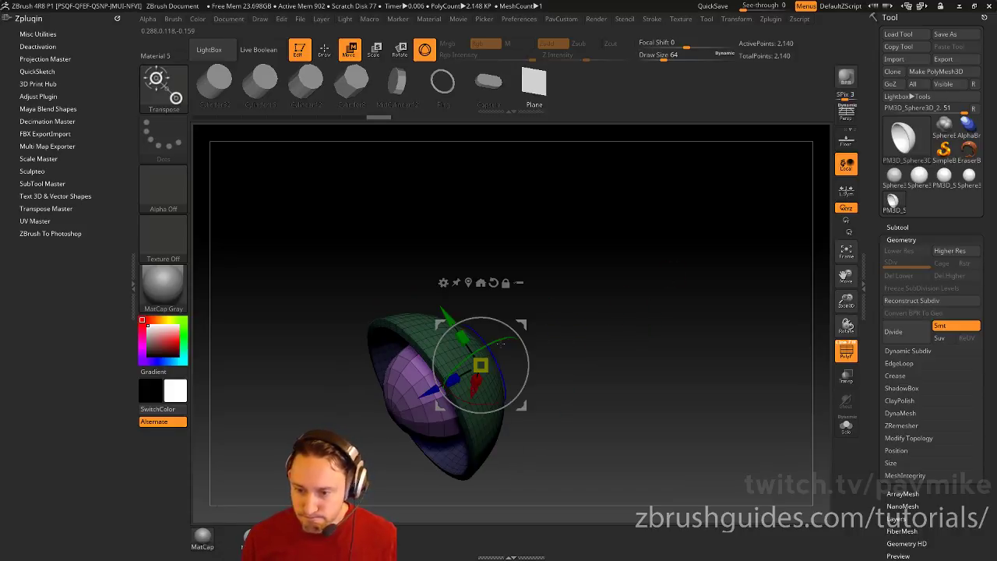
drag(434, 390, 382, 417)
key(q)
mouse_move(658, 328)
mouse_down()
mouse_move(686, 349)
mouse_move(657, 367)
mouse_move(669, 281)
mouse_up()
key(w)
mouse_move(439, 369)
mouse_down()
mouse_move(444, 395)
mouse_move(440, 372)
mouse_up()
mouse_move(483, 268)
mouse_down()
mouse_move(494, 304)
mouse_move(508, 286)
mouse_up()
key(q)
alt+click(497, 273)
key(w)
key(q)
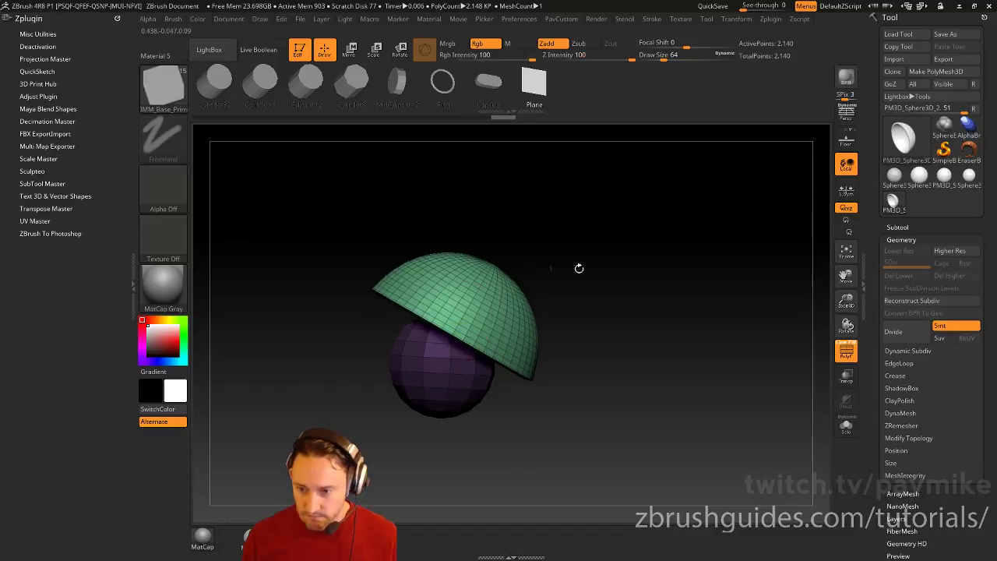
Step: Isolate the inserted sphere's polygroup and split the hidden dome into a separate subtool
drag(579, 268, 657, 283)
ctrl+shift+click(465, 335)
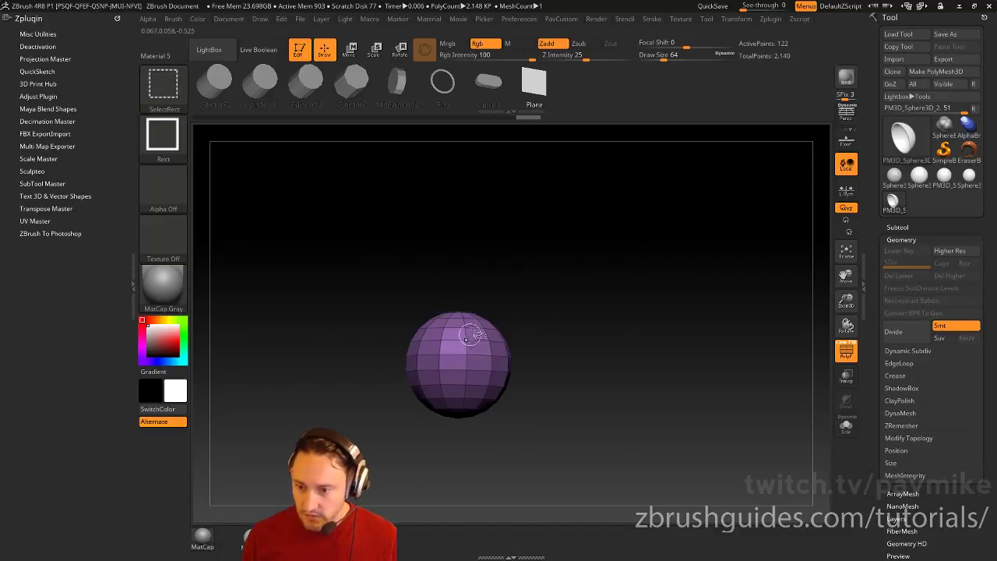
key(2)
click(696, 292)
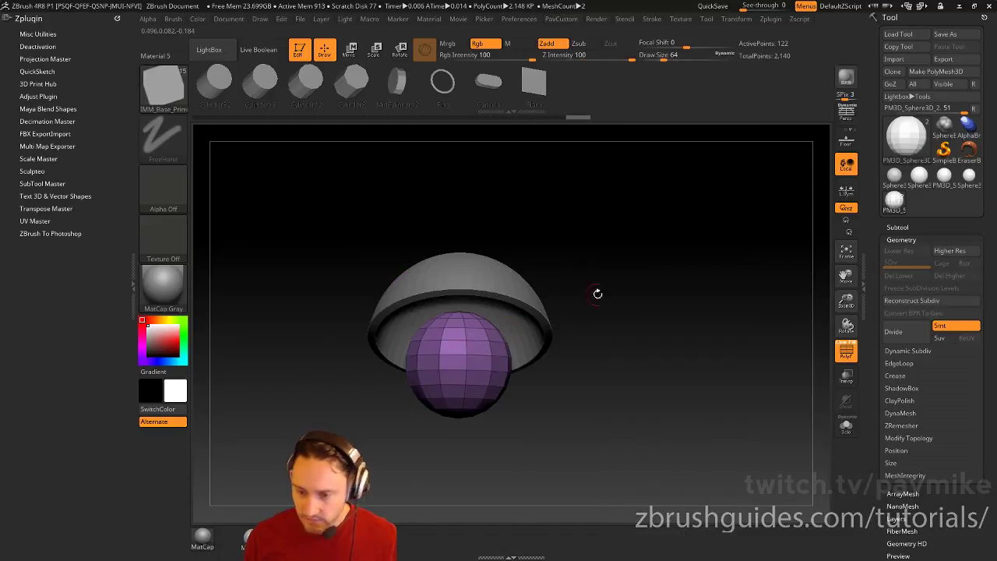
Step: Subdivide the sphere twice, delete its lower subdivision levels, and open the subtool list
key(ctrl+d)
key(ctrl+d)
click(912, 277)
drag(773, 293, 704, 293)
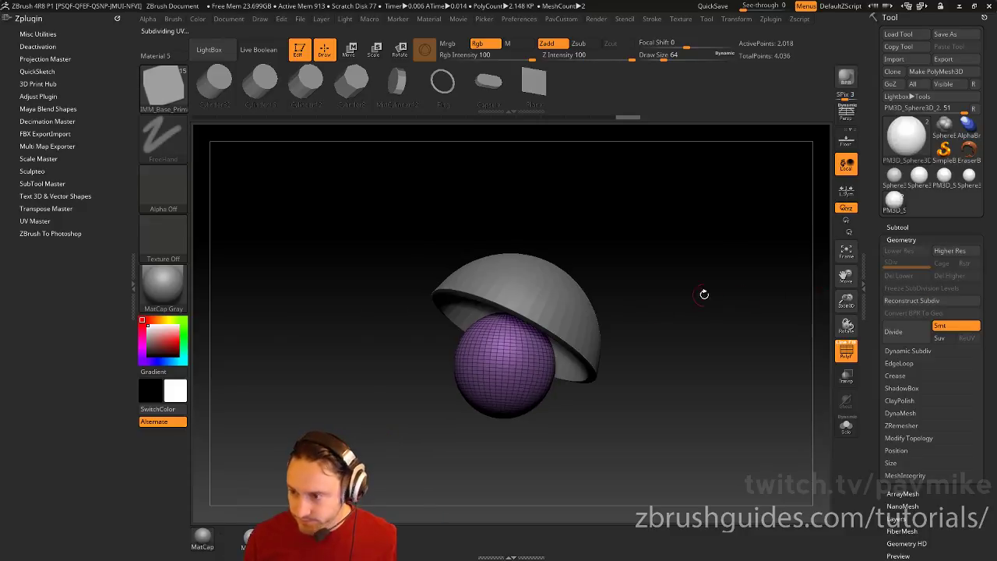
drag(749, 251, 670, 290)
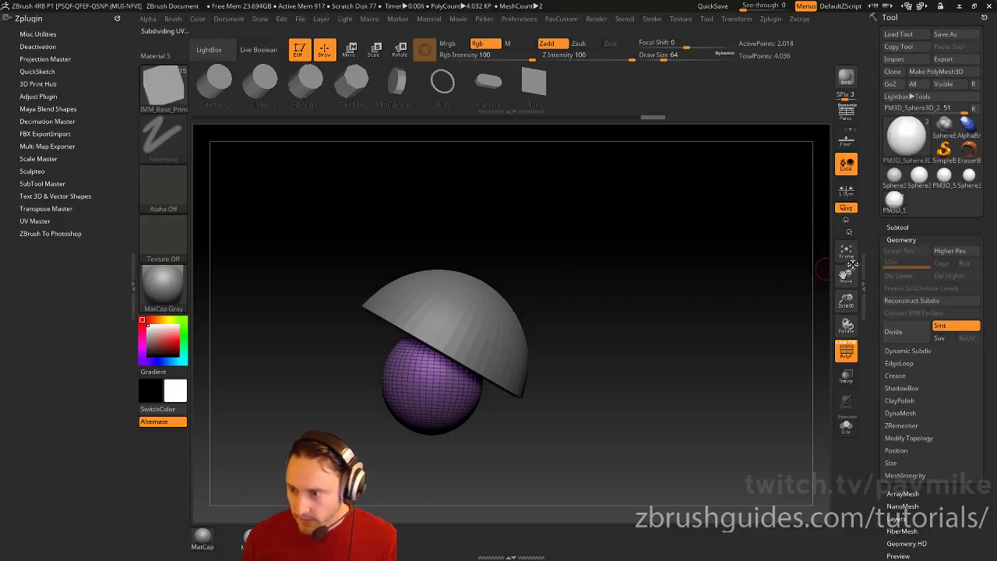
shift+click(893, 229)
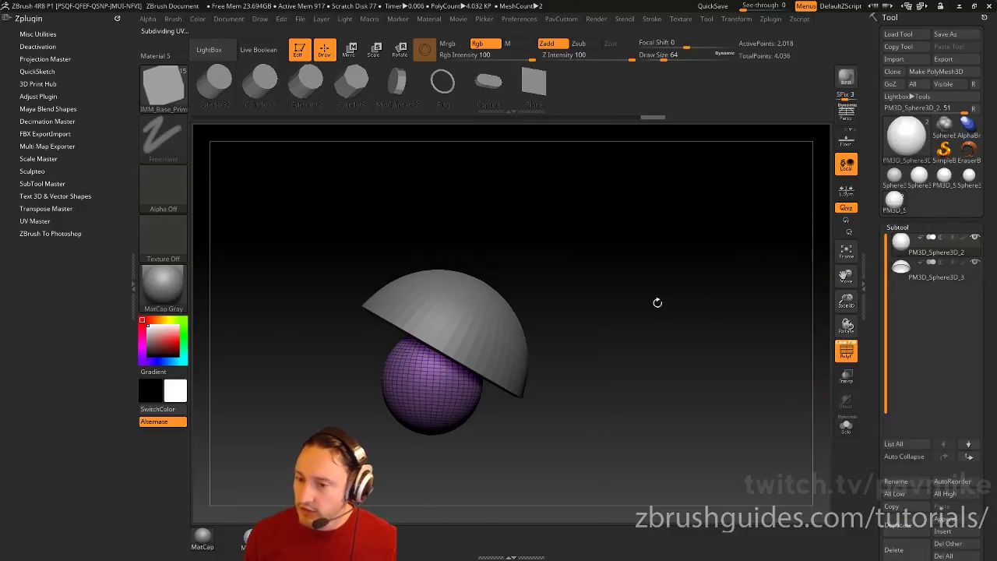
Step: Move the sphere subtool down until it is completely clear of the dome
alt+drag(701, 383, 689, 344)
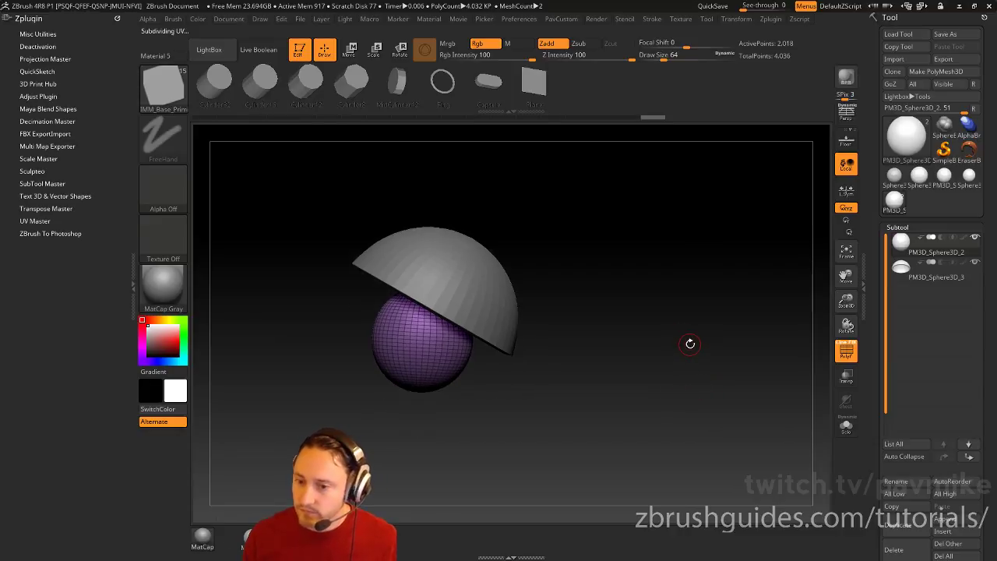
key(w)
drag(483, 263, 504, 342)
key(q)
mouse_move(640, 293)
mouse_down()
mouse_move(738, 306)
mouse_move(668, 316)
mouse_up()
shift+drag(572, 311, 596, 304)
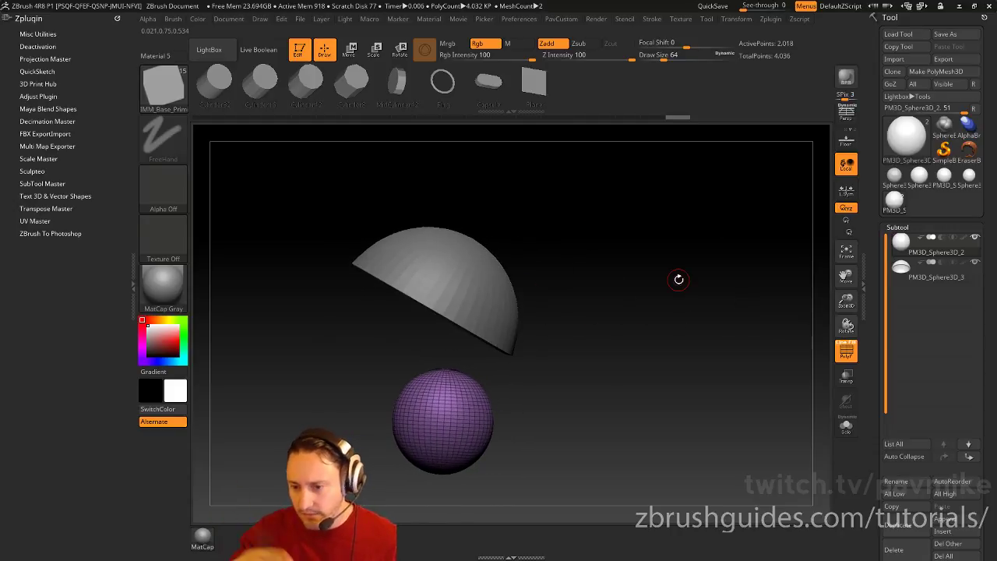
Step: Merge the dome and sphere subtools into a single subtool with a separate polygroup for each piece
alt+drag(650, 268, 621, 274)
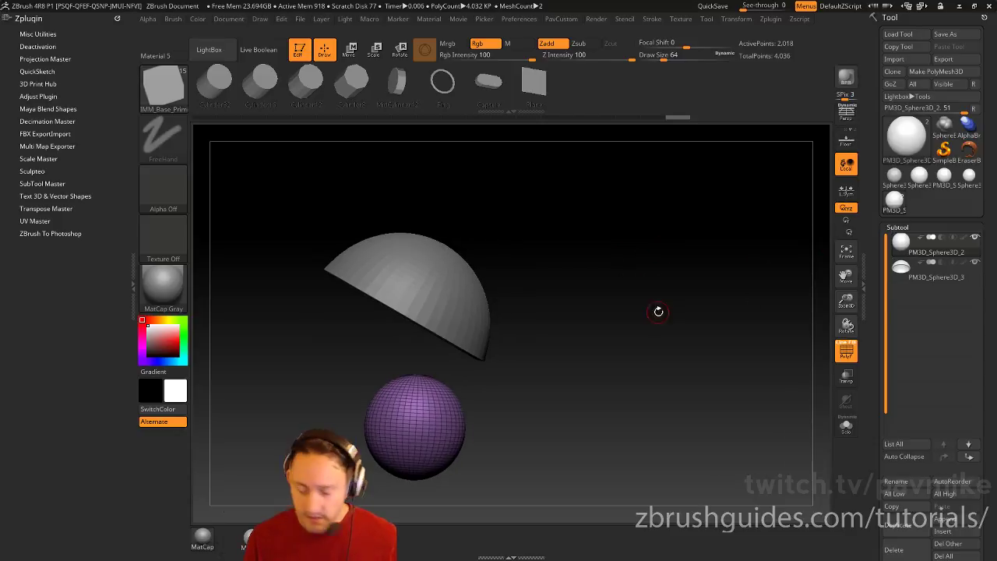
key(ctrl+e)
click(672, 331)
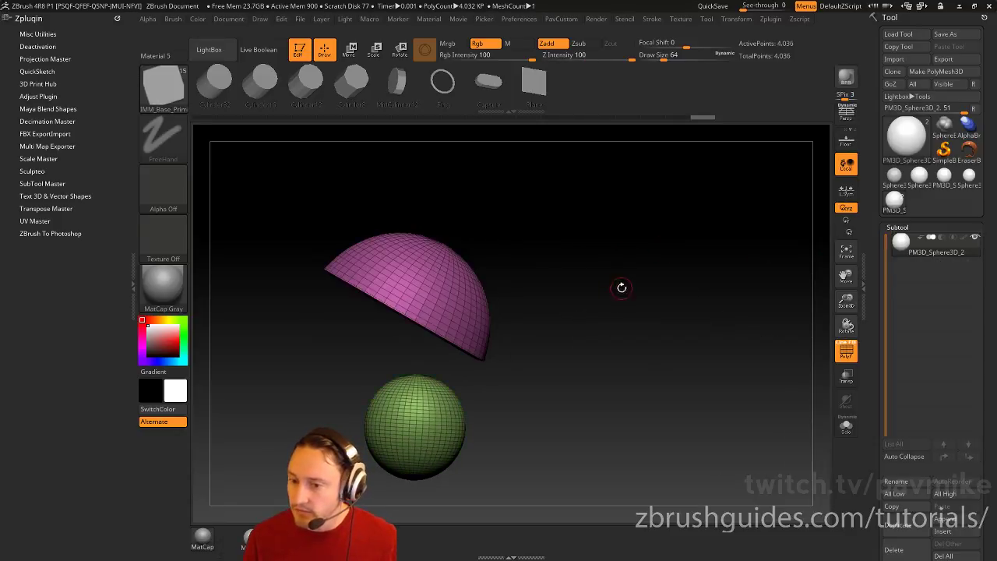
drag(621, 285, 650, 279)
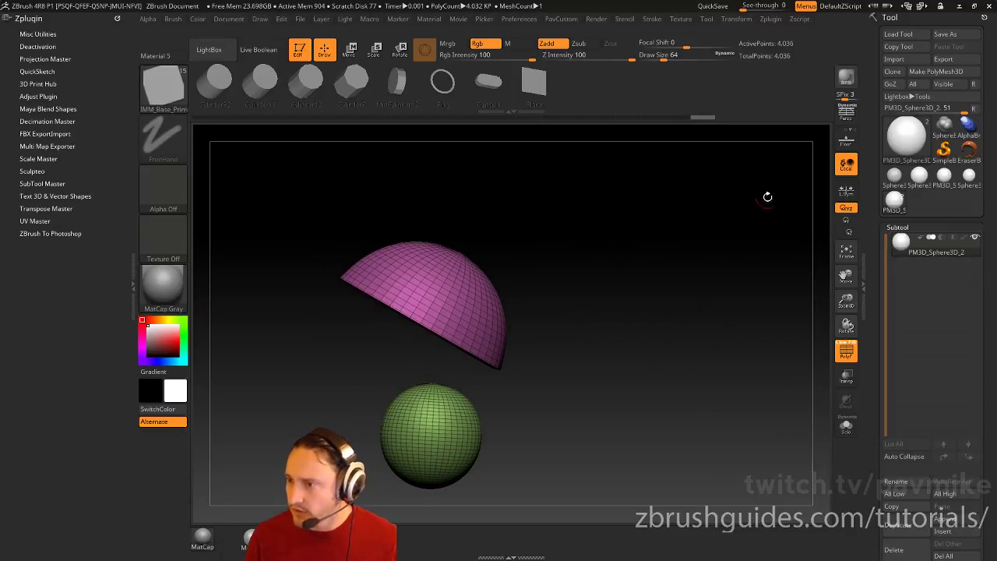
Step: Switch to Houdini and start a new empty scene, discarding the changes to the shattered figure scene
key(super)
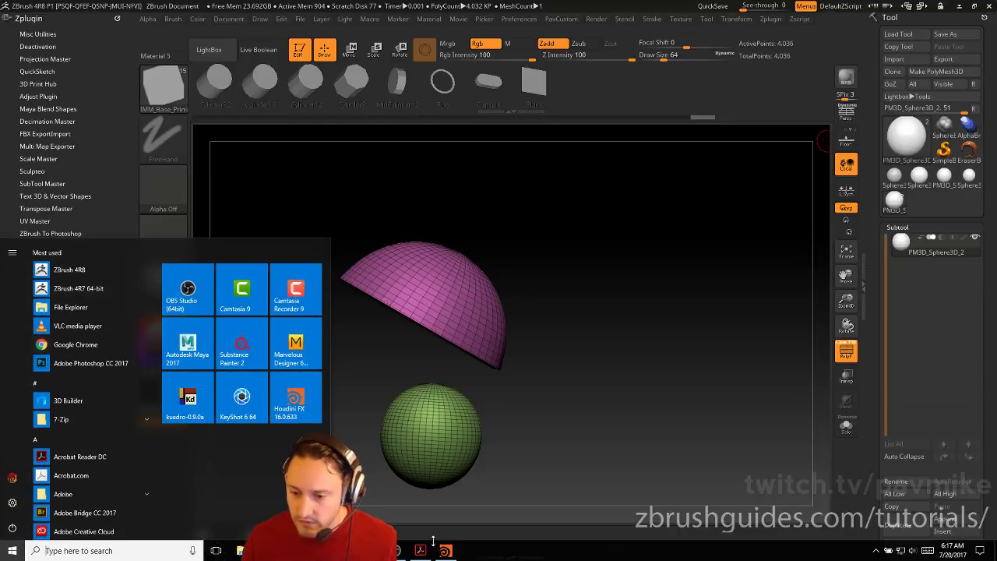
click(445, 551)
click(13, 20)
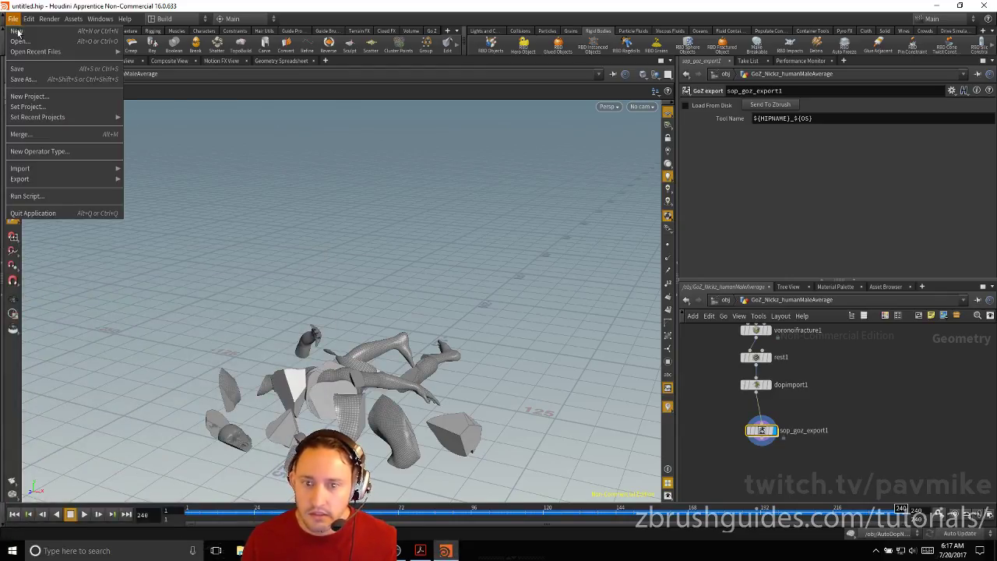
click(27, 32)
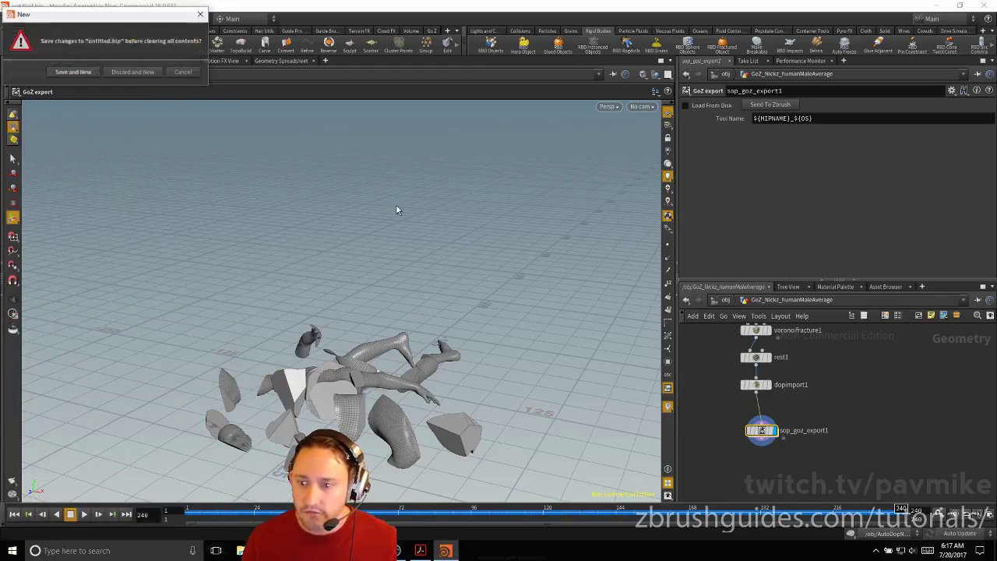
click(132, 72)
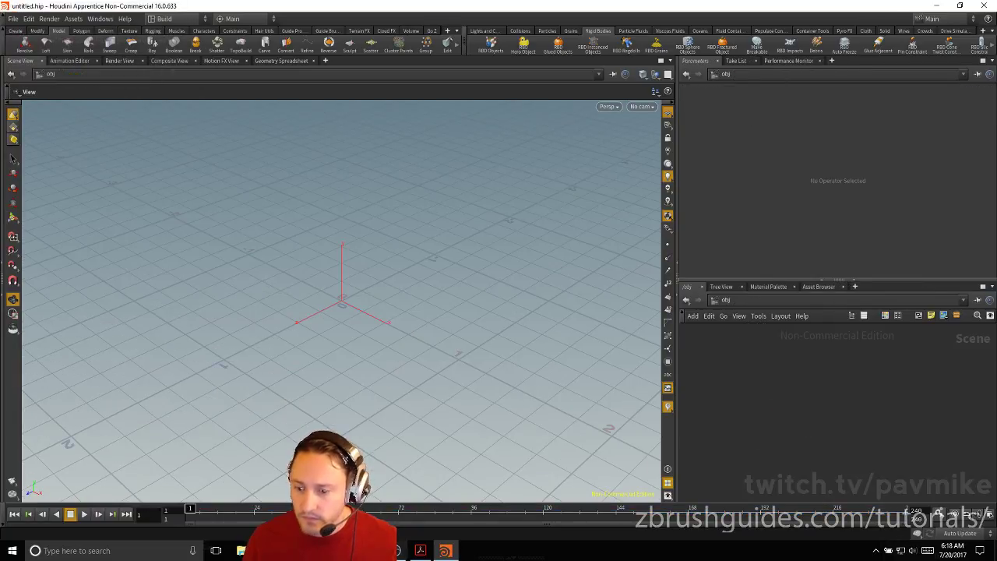
Step: In ZBrush, put the dome and sphere into one shared polygroup and send the mesh to Houdini with GoZ
click(420, 551)
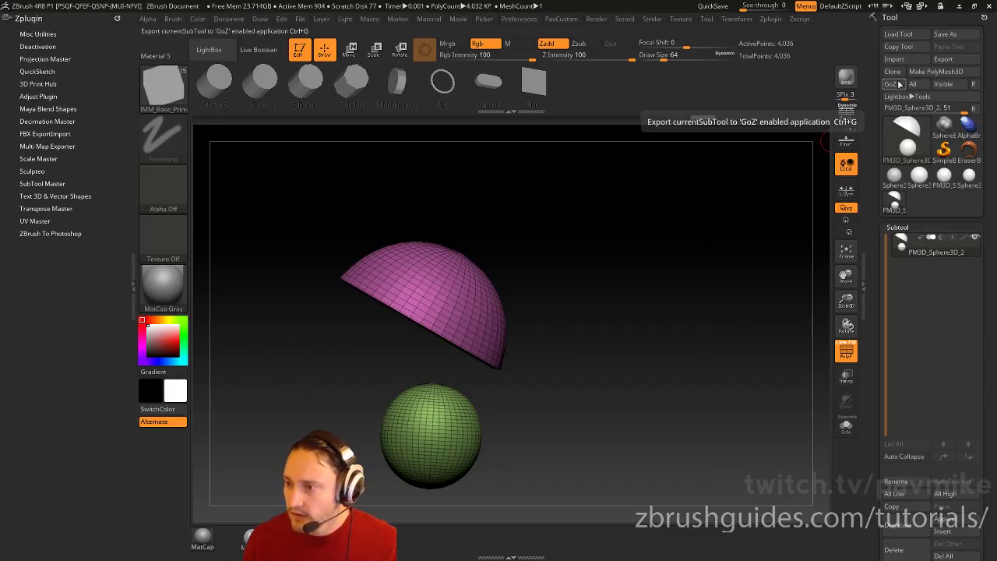
key(ctrl+w)
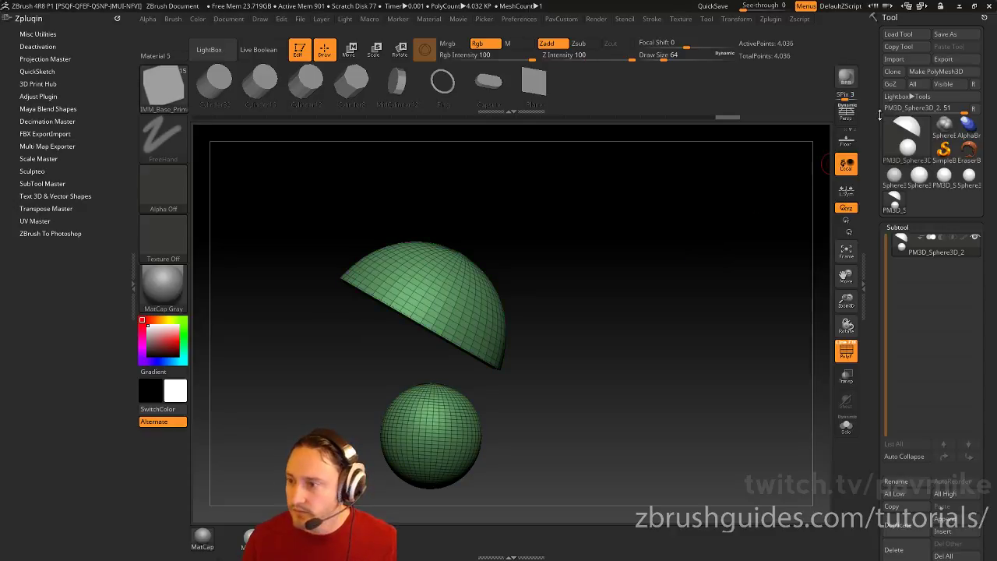
key(super)
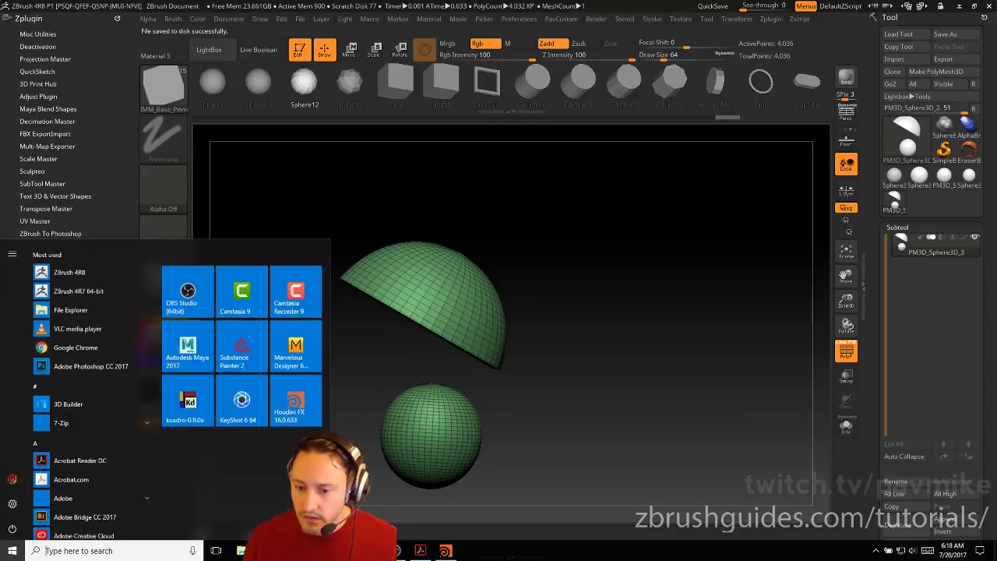
click(444, 550)
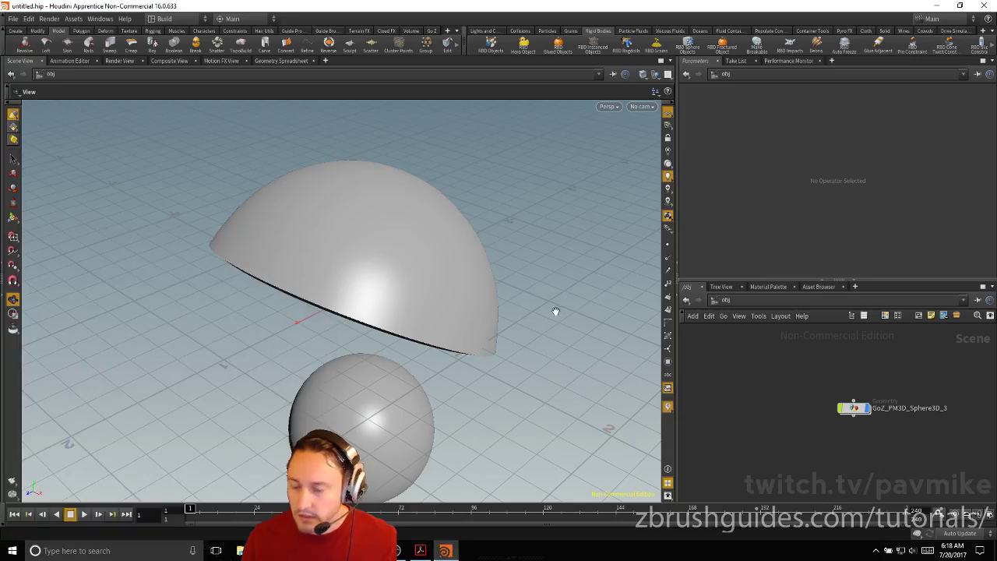
Step: Open the geometry network of the imported dome-and-sphere object and position its GoZ export node with free space below
drag(555, 312, 384, 210)
double_click(853, 410)
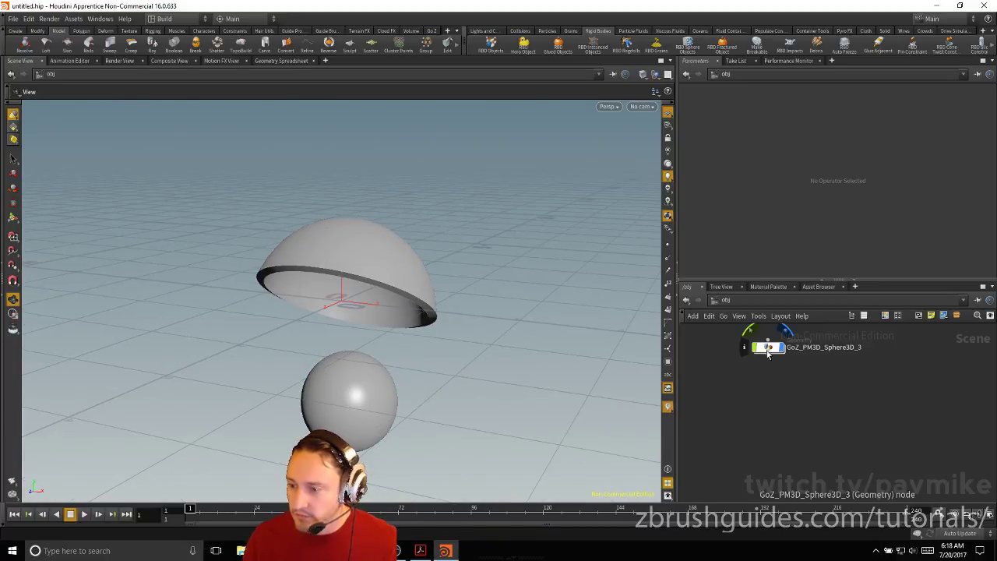
drag(836, 414, 788, 370)
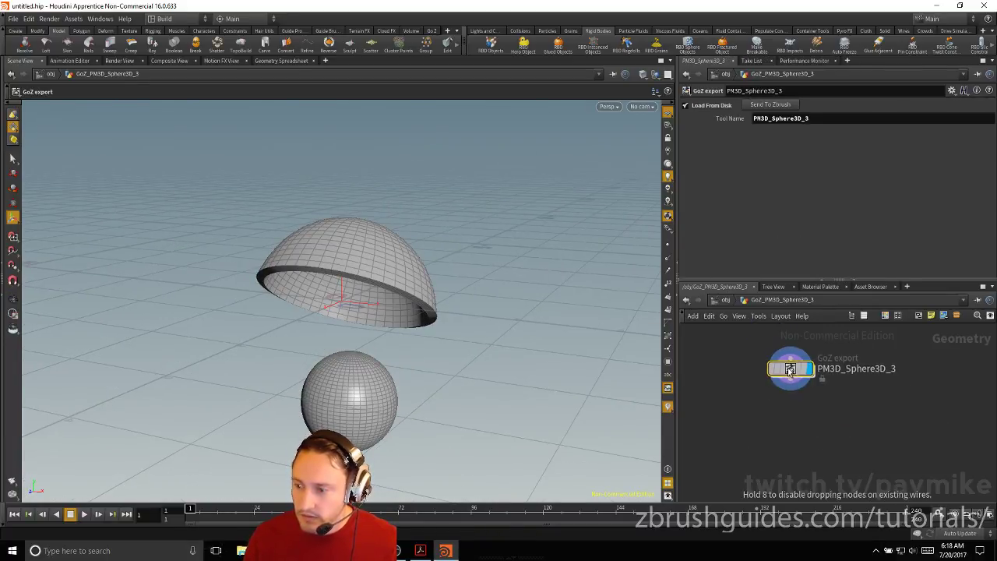
key(Tab)
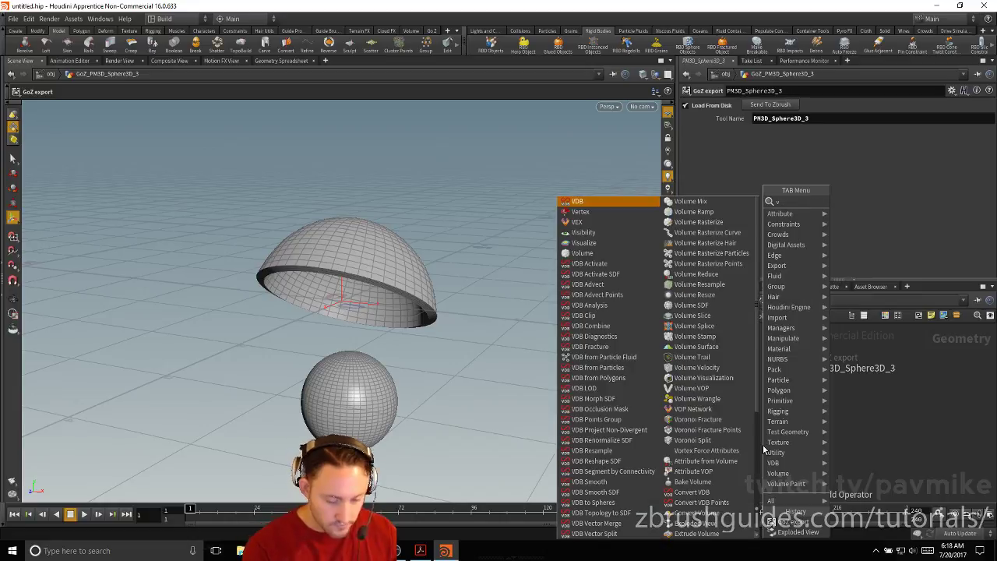
text(vec)
key(Escape)
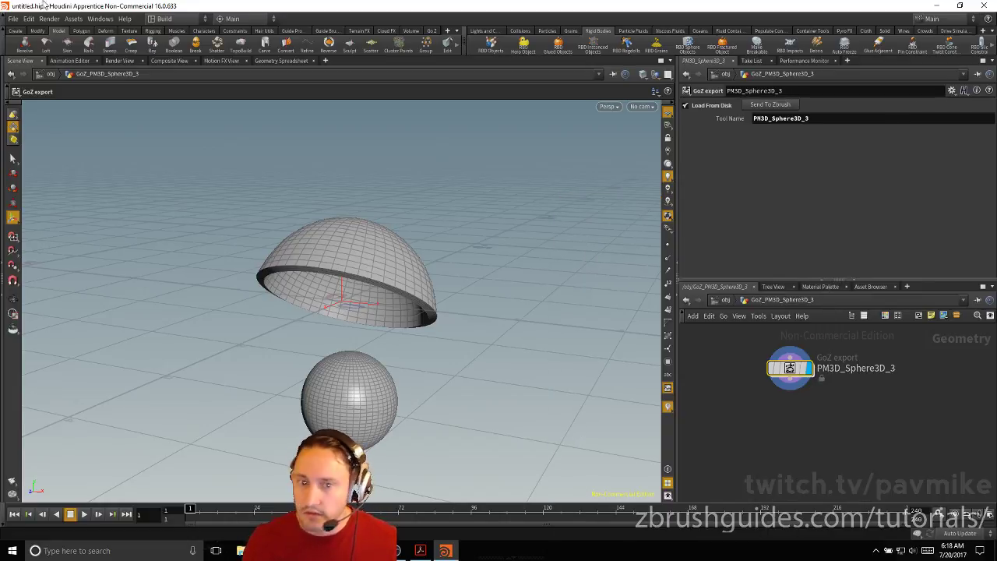
click(14, 19)
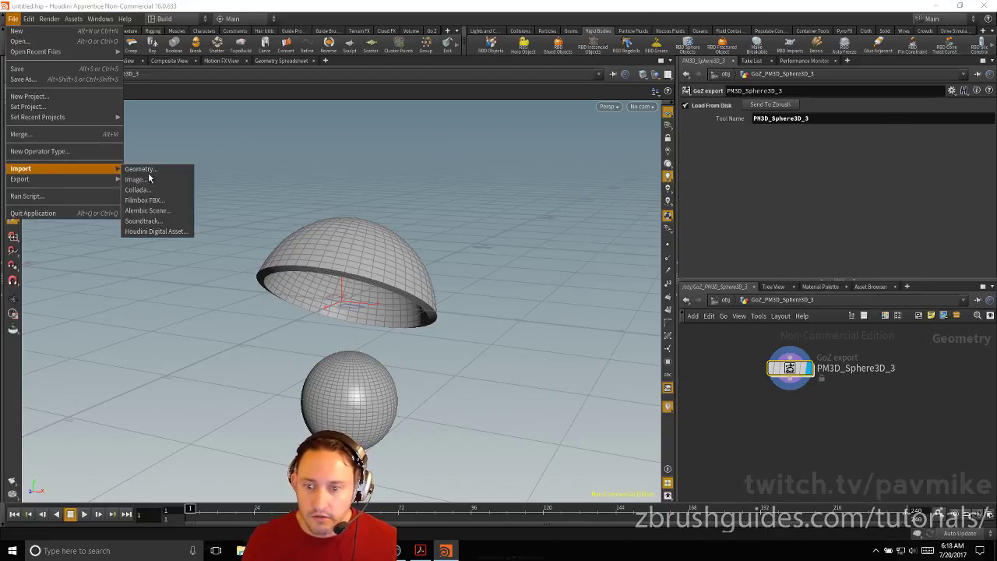
click(146, 234)
click(178, 255)
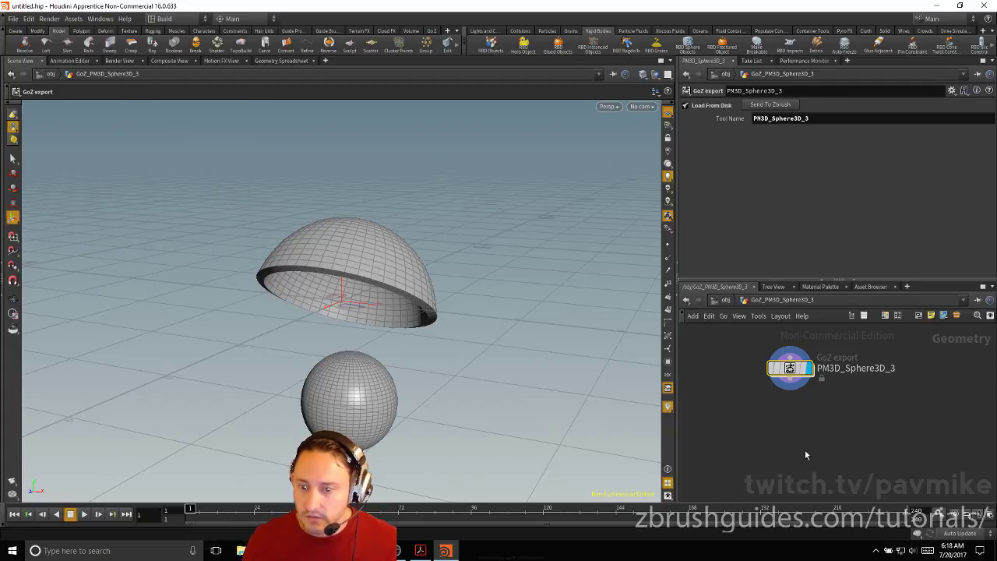
Step: Add a Create Vector Displacement Plane node below the GoZ node, connect it to the mesh, and display its result
key(Tab)
text(vec)
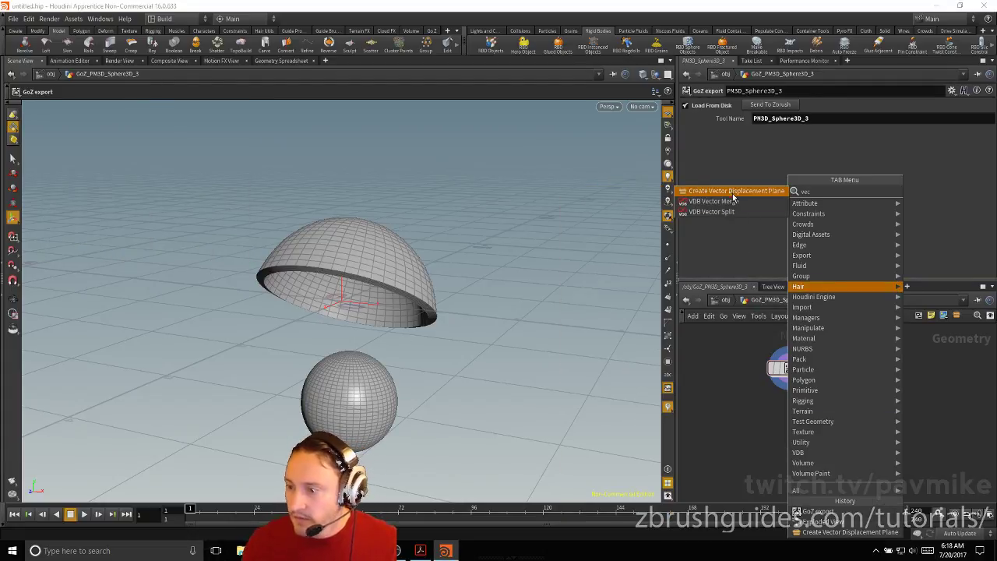
key(Return)
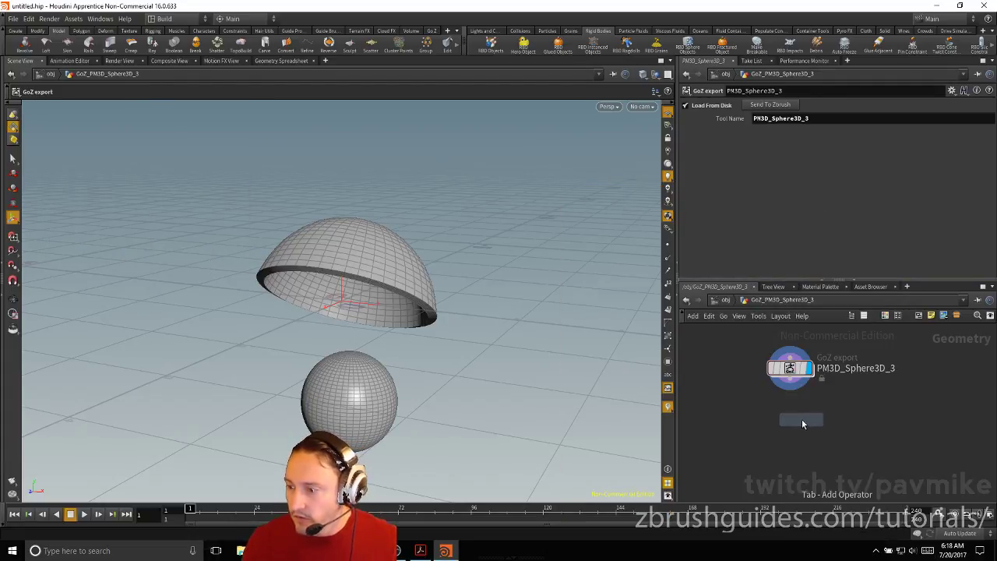
click(801, 421)
drag(795, 379, 801, 413)
drag(469, 329, 505, 314)
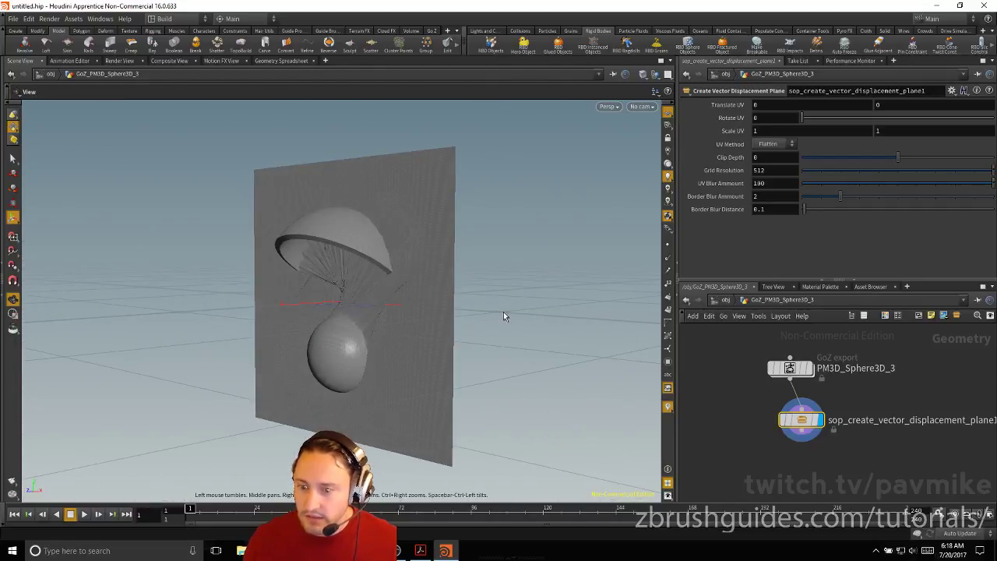
Step: Try the Pelt UV method on the vector displacement plane, return it to Flatten, and check both sides of the plane
click(768, 146)
click(769, 162)
alt+drag(517, 265, 540, 267)
click(768, 145)
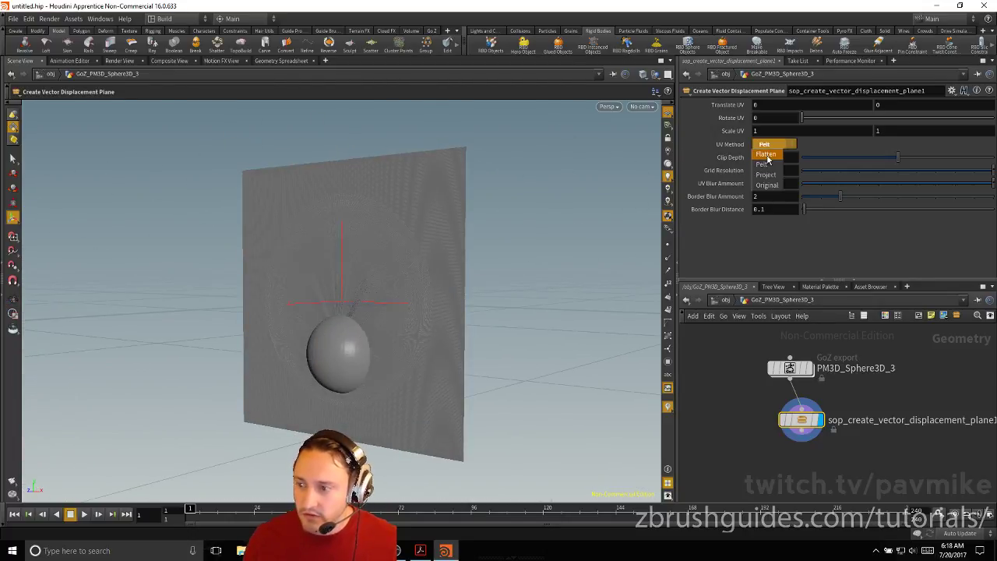
click(766, 154)
drag(483, 285, 291, 285)
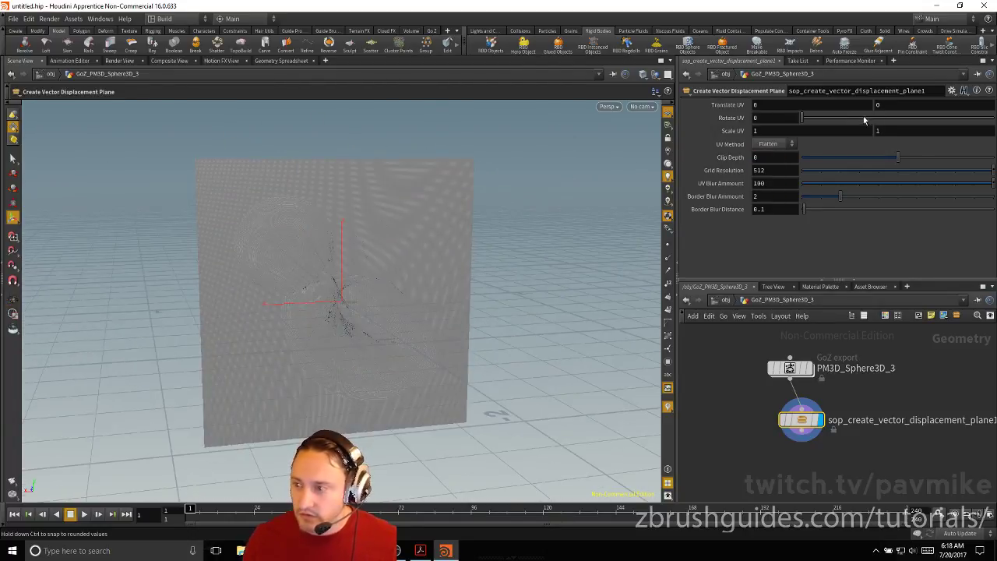
alt+drag(475, 212, 660, 210)
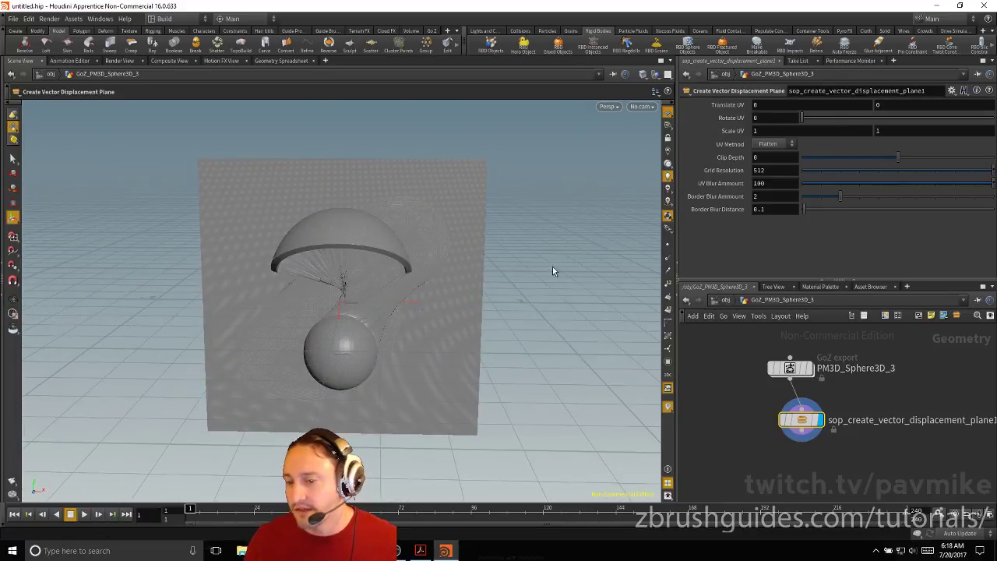
drag(553, 270, 419, 259)
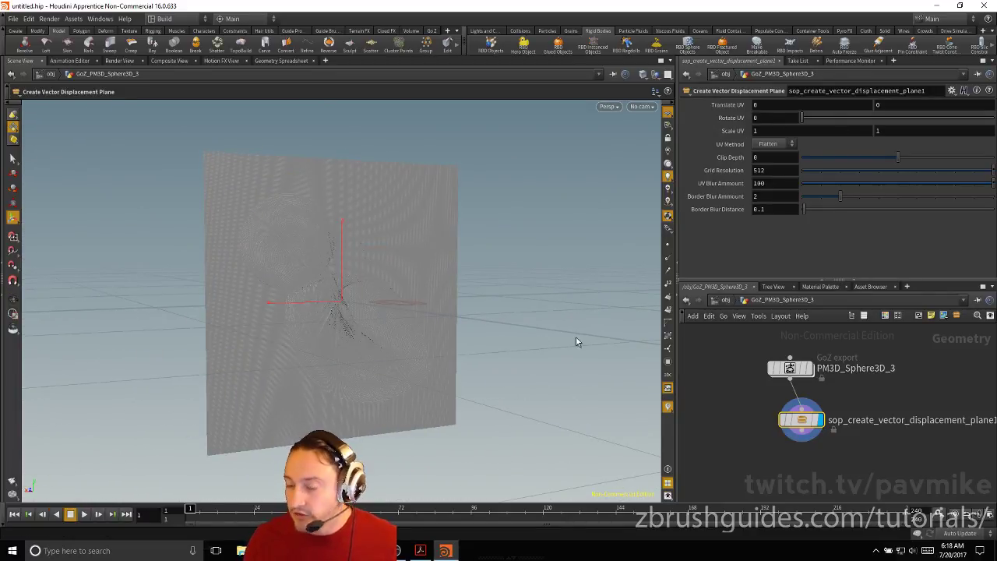
Step: Set the vector displacement plane's Rotate UV to 193 and check the front of the plane
click(770, 143)
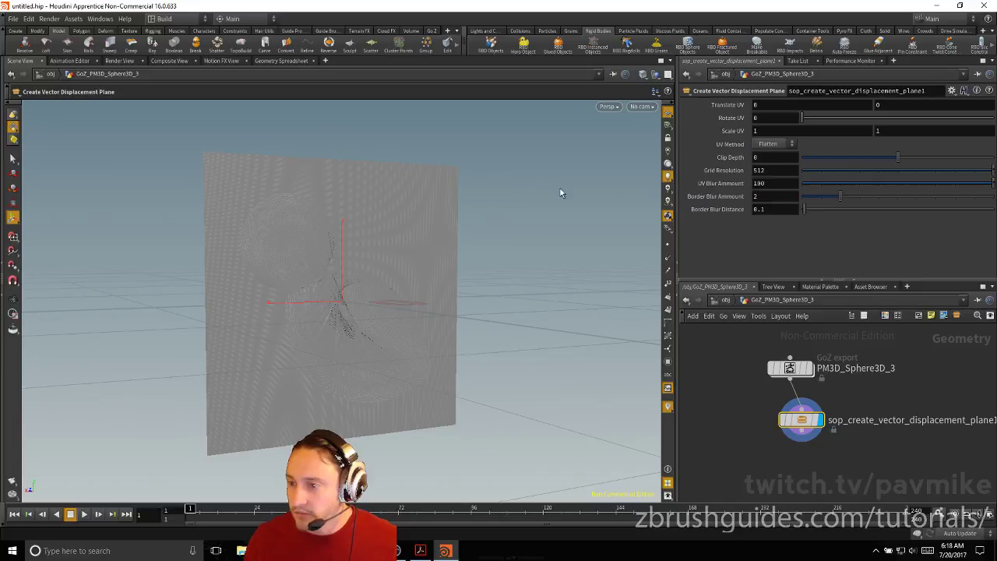
middle_drag(730, 117, 553, 184)
middle_drag(626, 184, 661, 185)
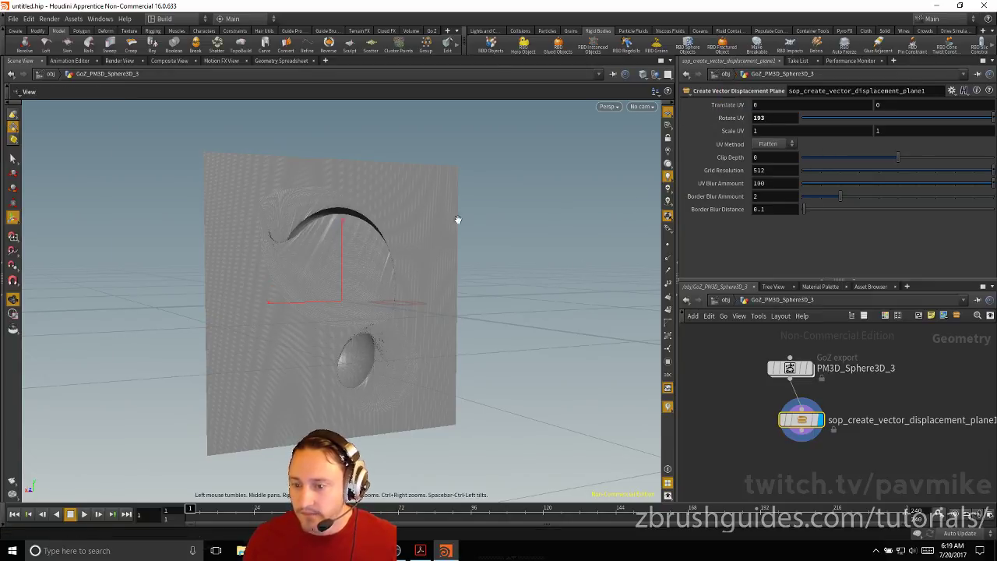
alt+drag(457, 220, 412, 223)
key(Return)
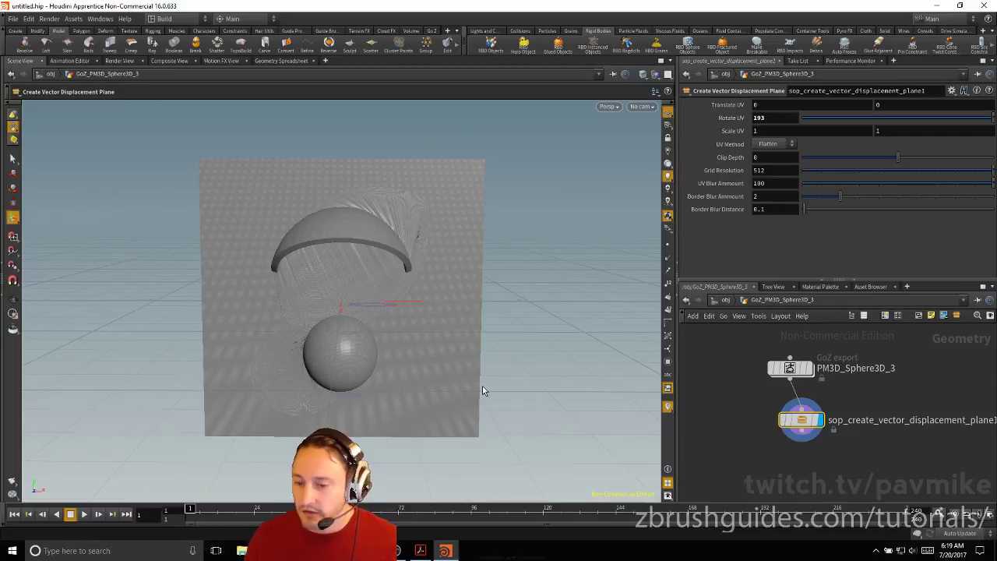
Step: Switch to ZBrush and examine the dome and sphere mesh from the front and from below
key(alt+Tab)
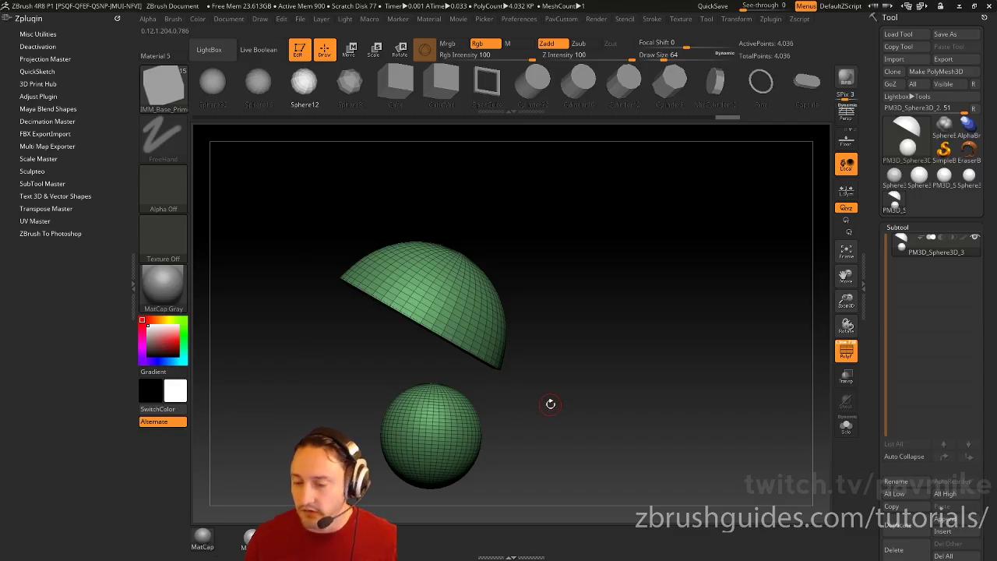
mouse_move(494, 242)
mouse_down()
mouse_move(683, 249)
mouse_move(501, 251)
mouse_up()
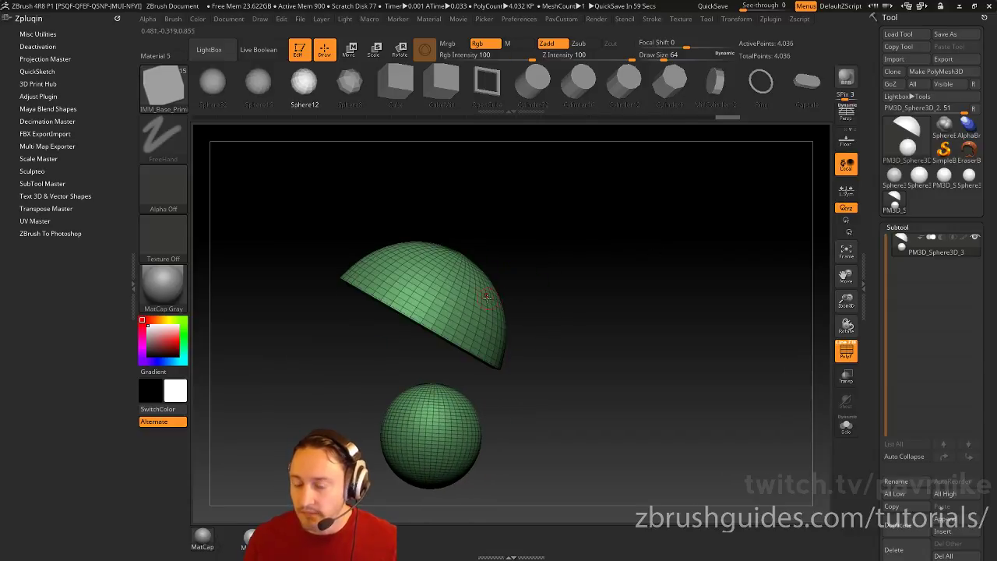
drag(537, 281, 540, 223)
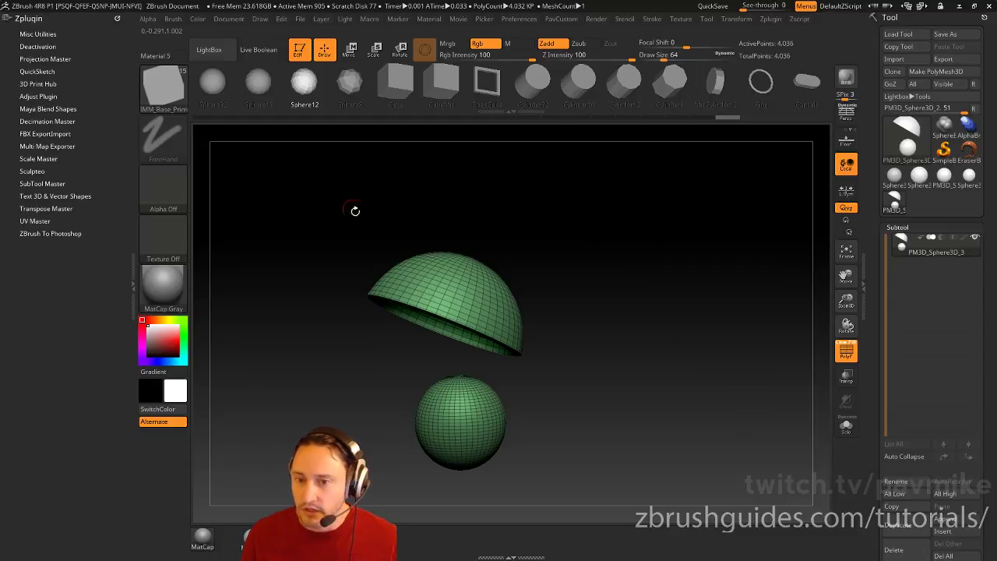
drag(546, 238, 607, 249)
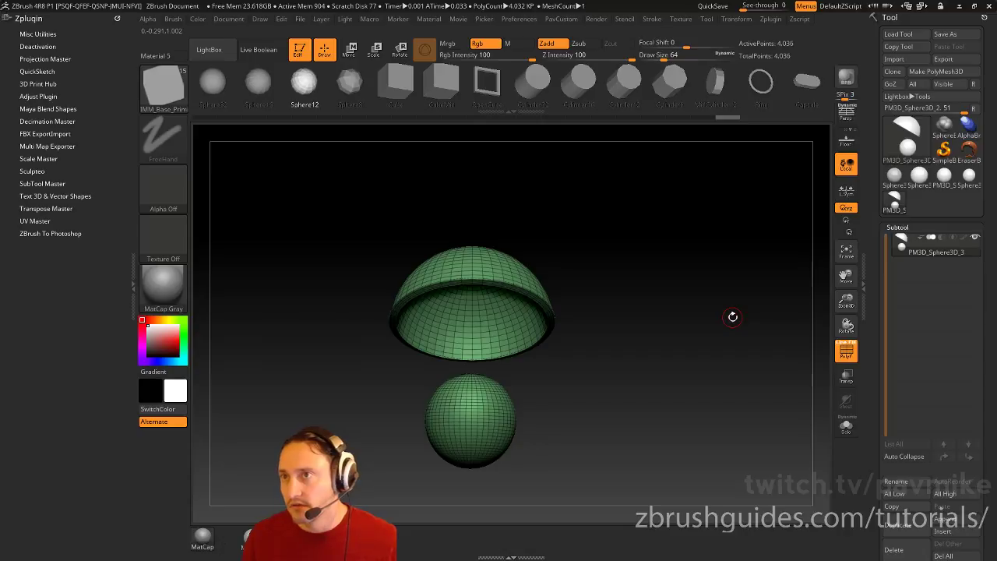
alt+drag(641, 231, 643, 251)
key(super)
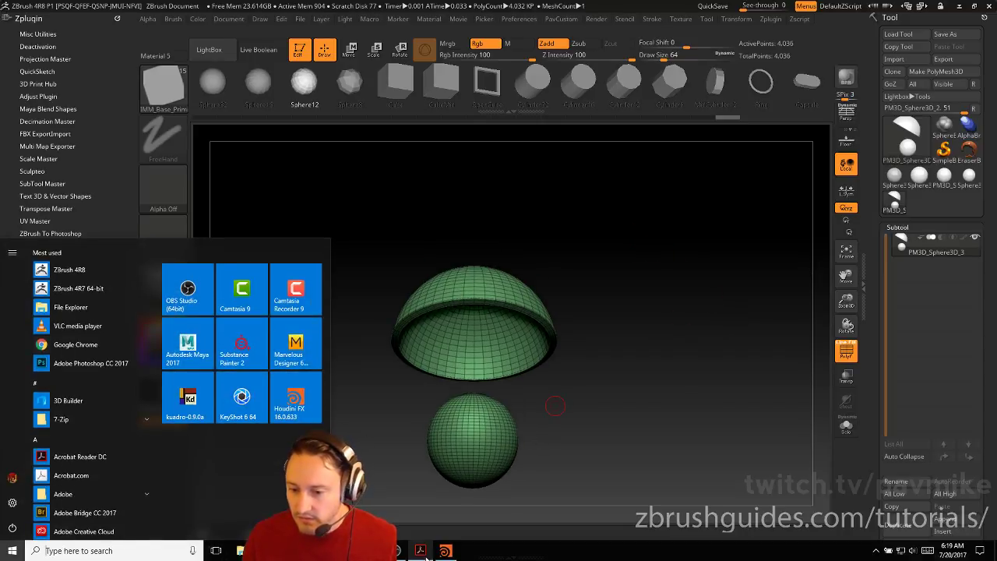
key(super)
Step: Clear the canvas, draw a Cylinder3D primitive on it, and put the cylinder into edit mode
click(299, 51)
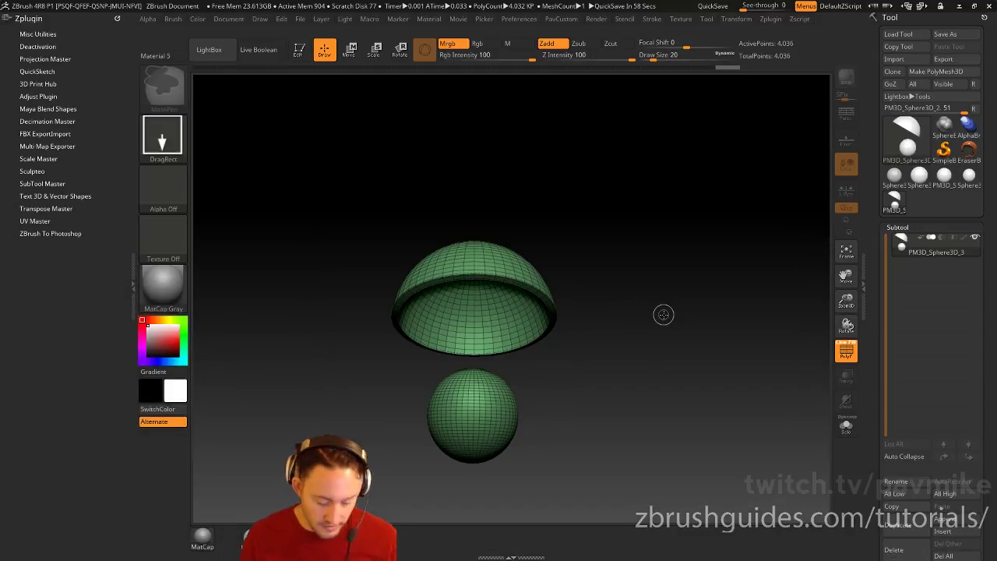
key(ctrl+n)
mouse_move(904, 181)
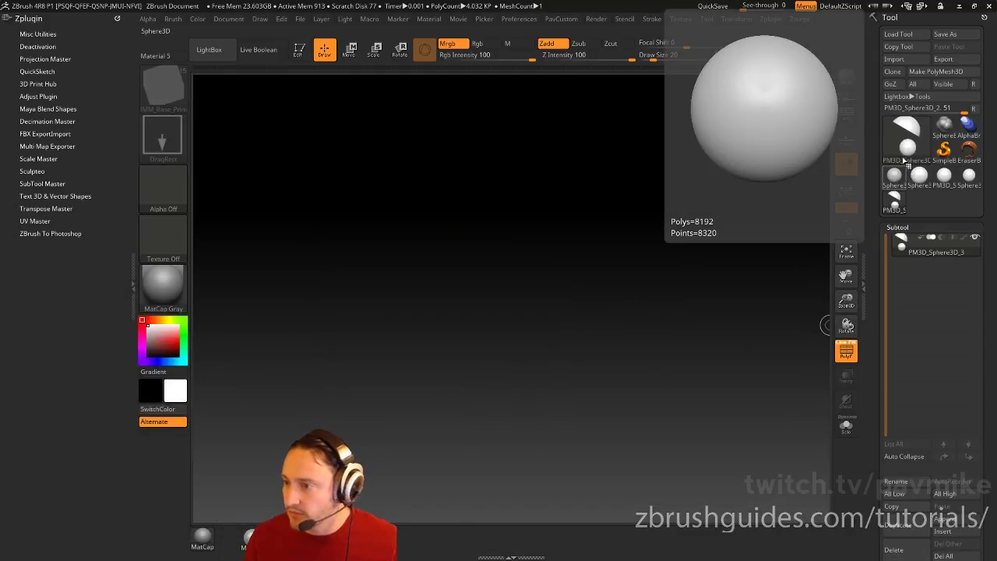
click(906, 129)
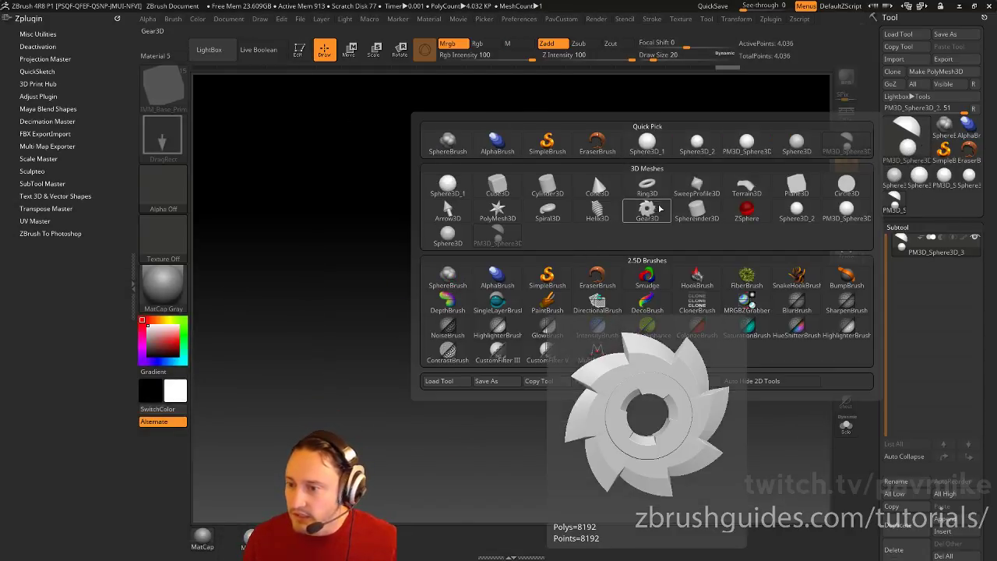
click(548, 186)
drag(489, 347, 447, 258)
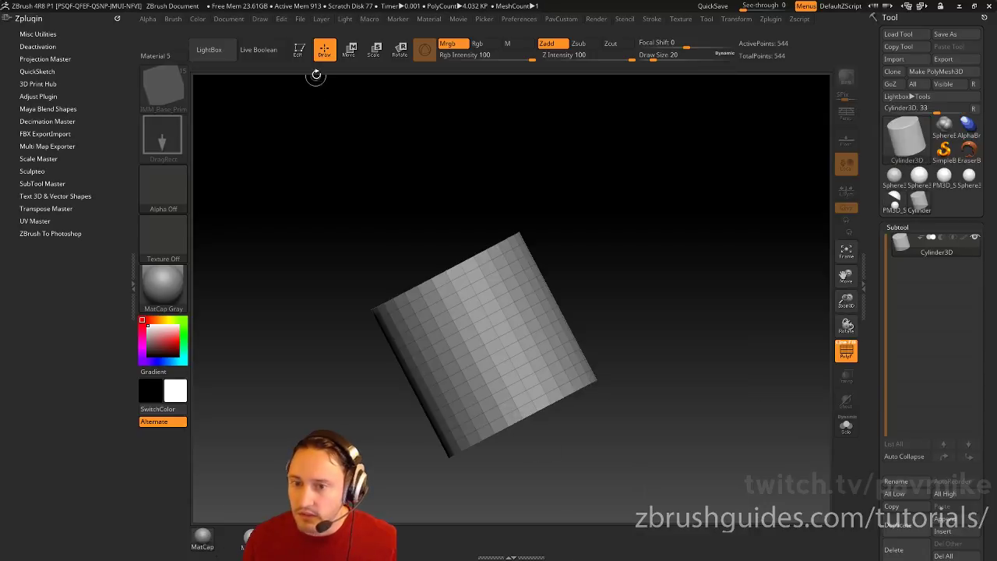
click(300, 50)
Step: Hollow the cylinder primitive into an open, thick-walled tube through its Initialize inner radius setting
drag(670, 239, 774, 335)
drag(882, 359, 885, 196)
scroll(886, 195, up, 5)
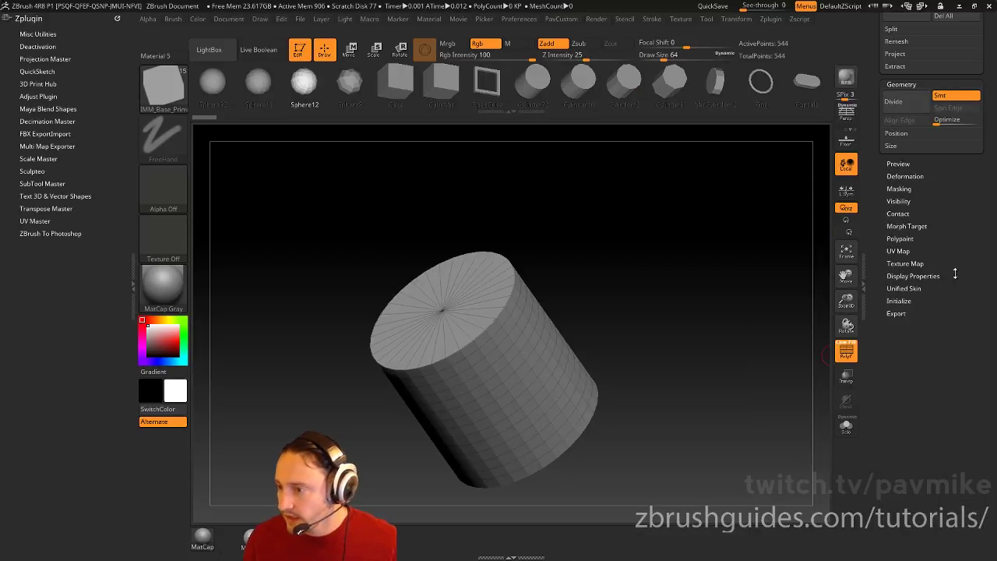
click(900, 300)
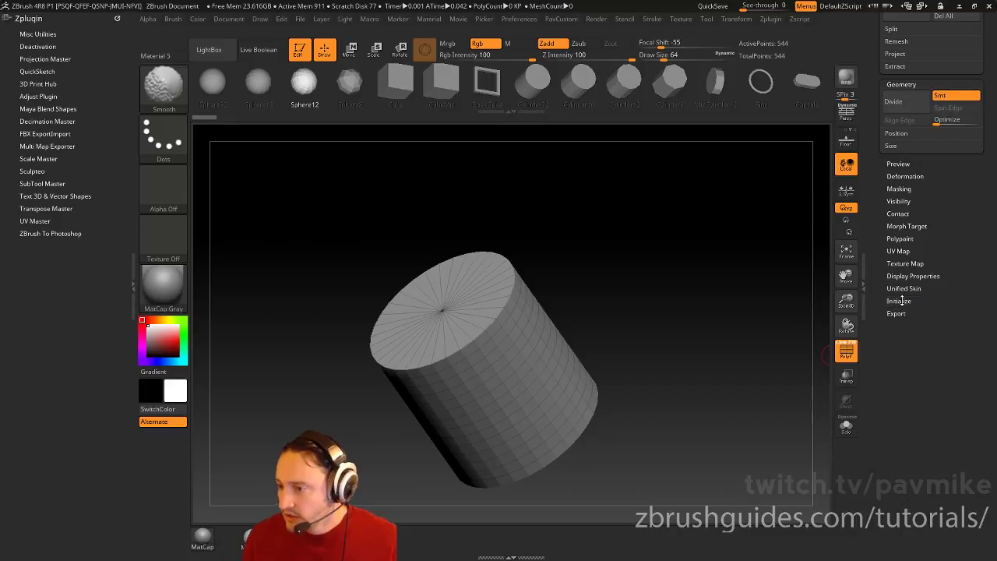
drag(943, 349, 971, 338)
drag(874, 177, 874, 467)
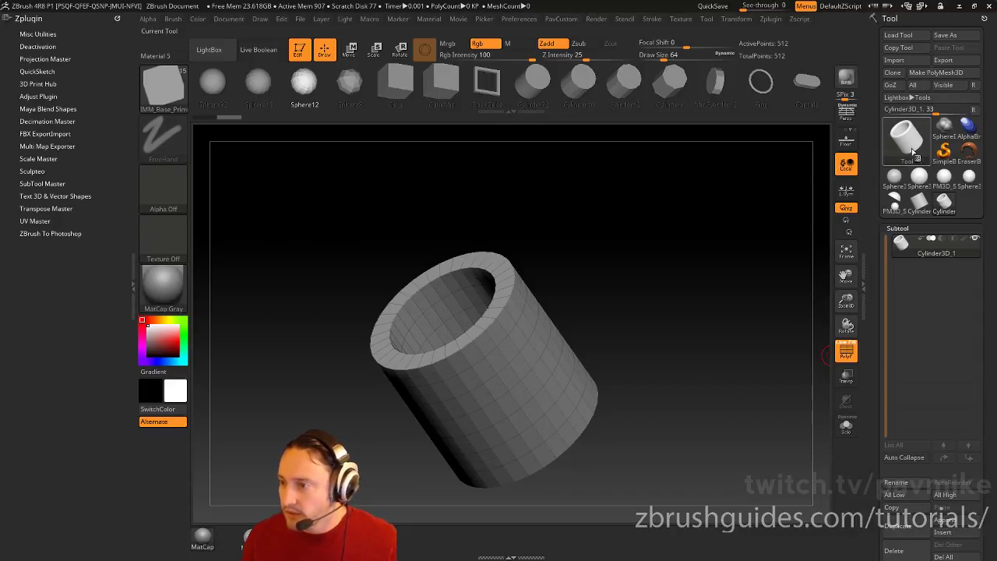
Step: Convert the tube to a PolyMesh3D and split it into polygroups with Groups By Normals
click(954, 75)
drag(644, 195, 636, 253)
key(space)
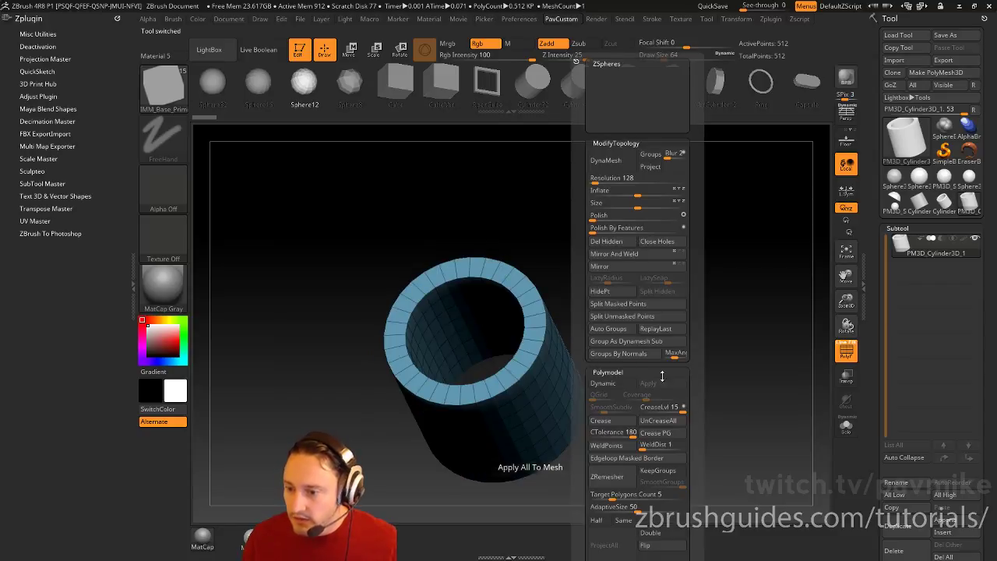
click(619, 354)
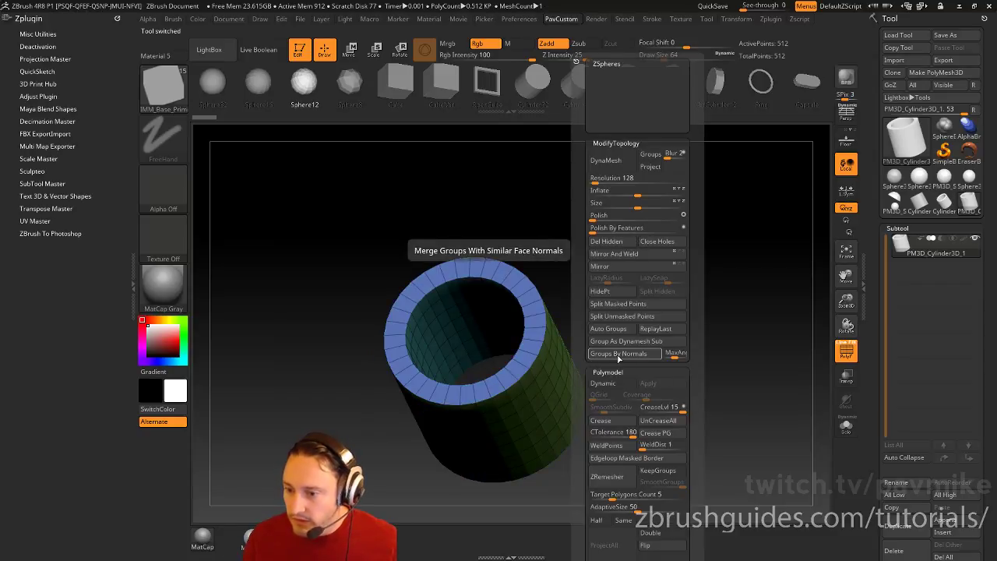
Step: Crease the tube's polygroup borders and subdivide it twice, keeping only the highest subdivision level
click(651, 434)
key(ctrl+d)
key(ctrl+d)
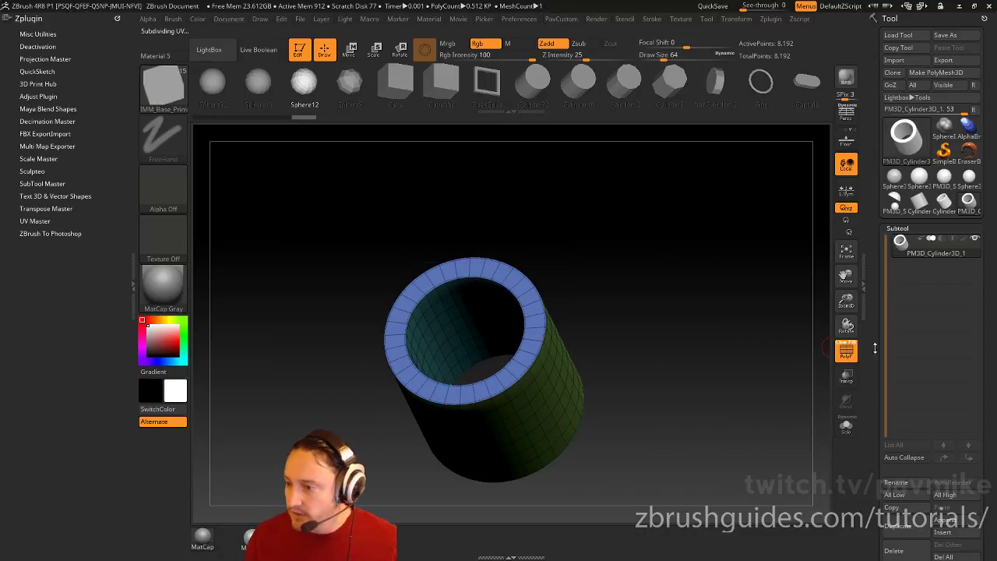
scroll(875, 348, down, 10)
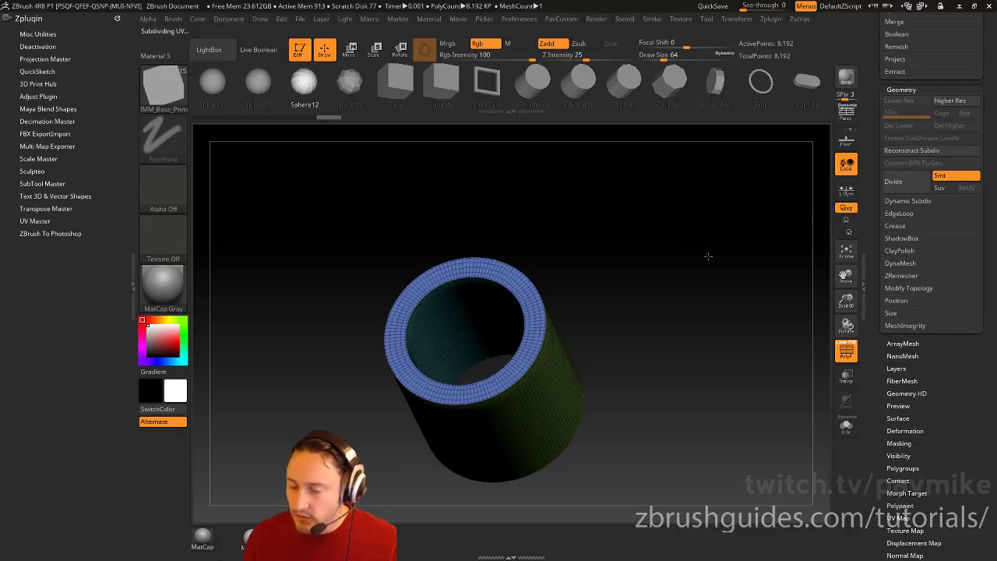
Step: Turn on the floor grid and check the tube's orientation from the side and end-on
shift+drag(708, 255, 707, 289)
click(846, 139)
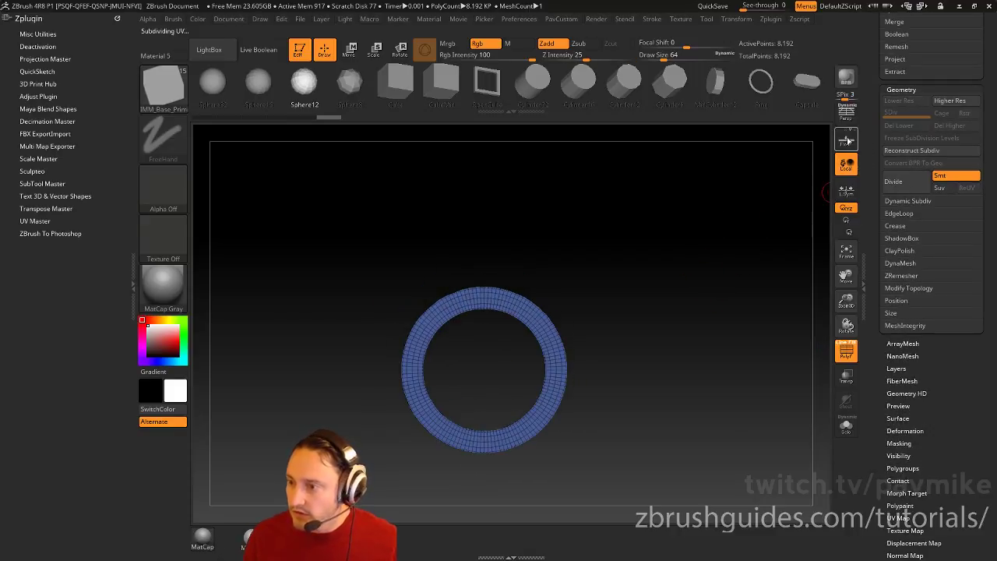
drag(736, 243, 671, 208)
key(w)
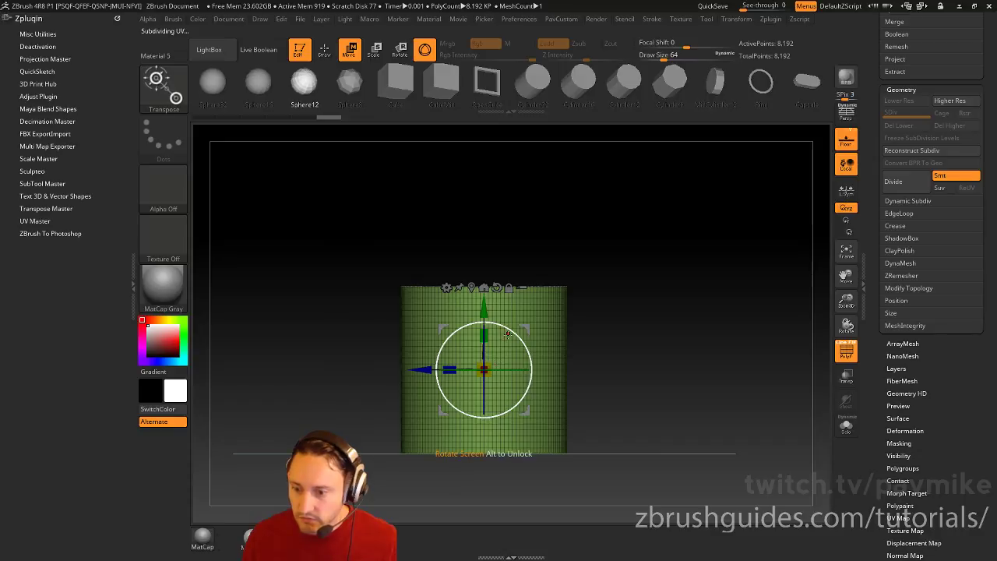
shift+drag(511, 330, 641, 283)
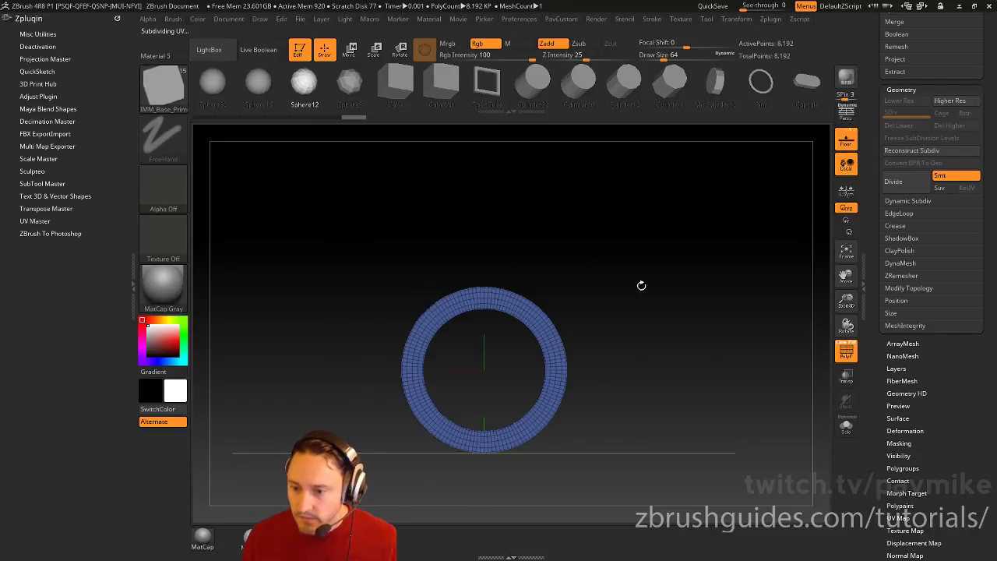
Step: Switch to Houdini and start a new empty scene, discarding the changes to the current one
key(alt+Tab)
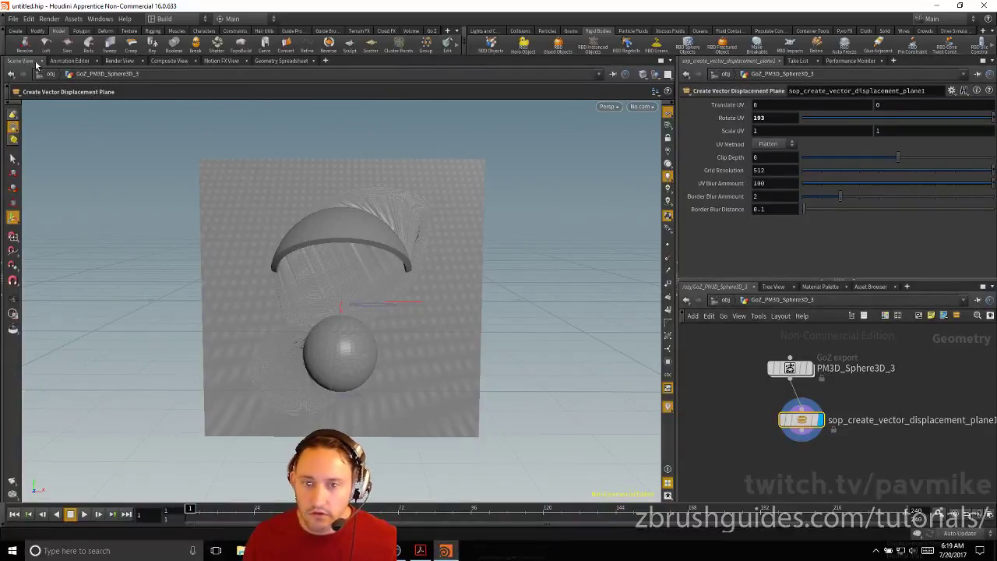
click(13, 19)
click(24, 29)
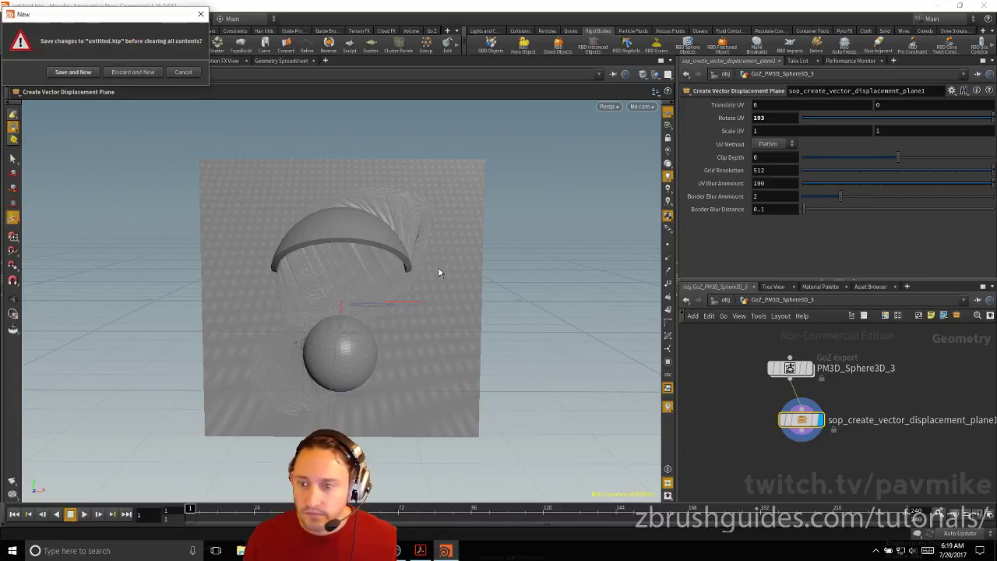
click(132, 72)
Step: Switch to ZBrush, send the tube through GoZ, and return to the empty Houdini scene to receive it
key(alt+Tab)
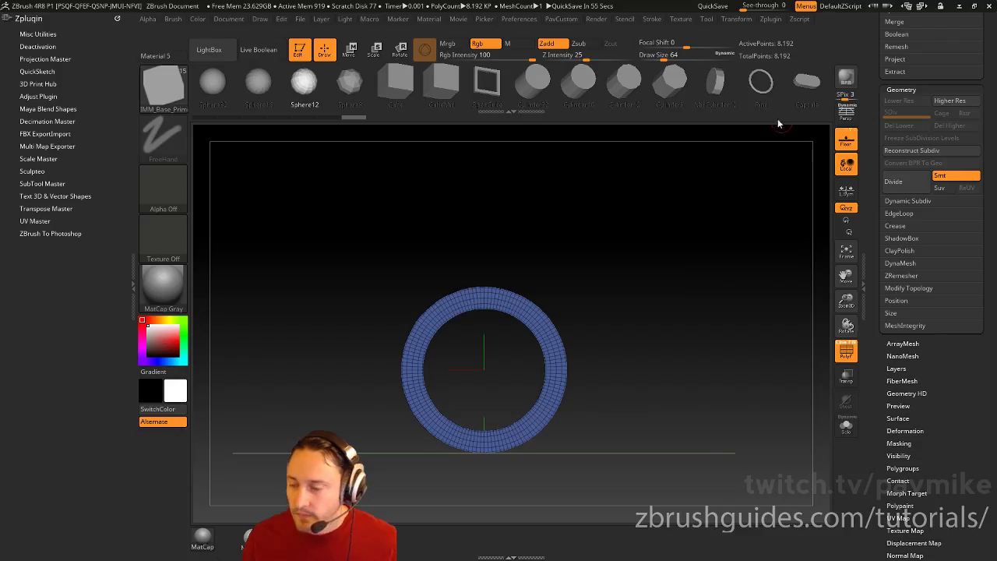
click(868, 129)
click(891, 87)
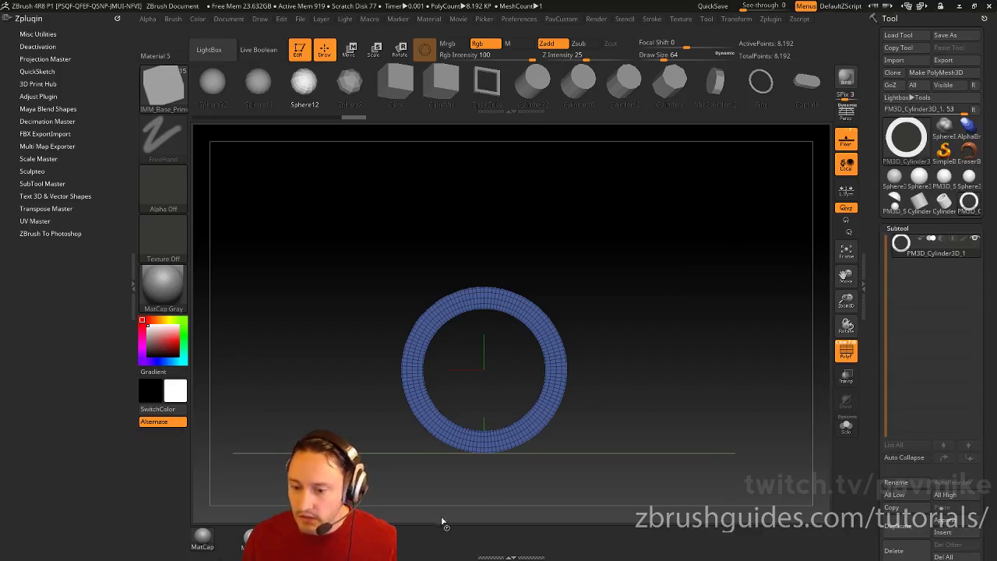
key(super)
click(445, 551)
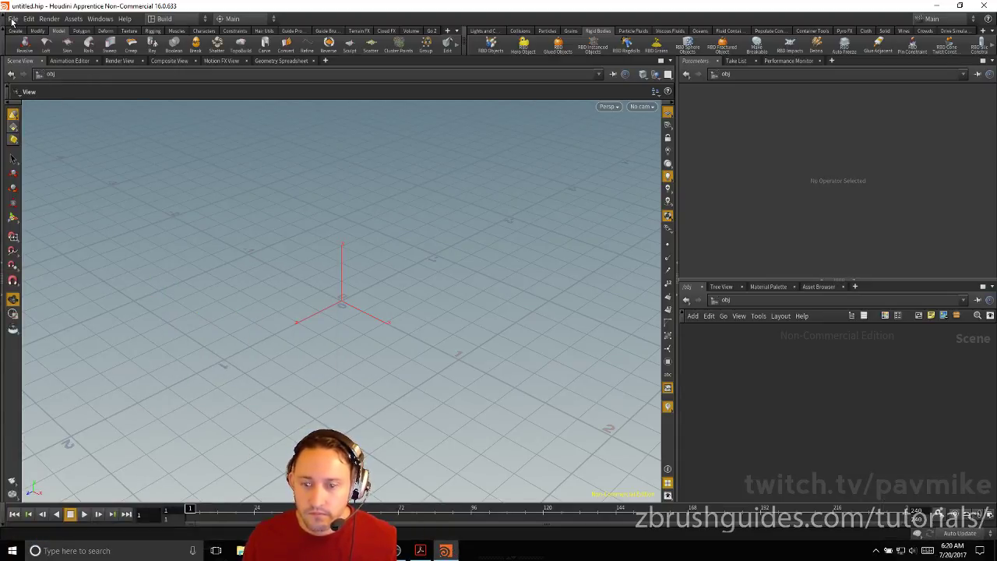
drag(144, 191, 135, 197)
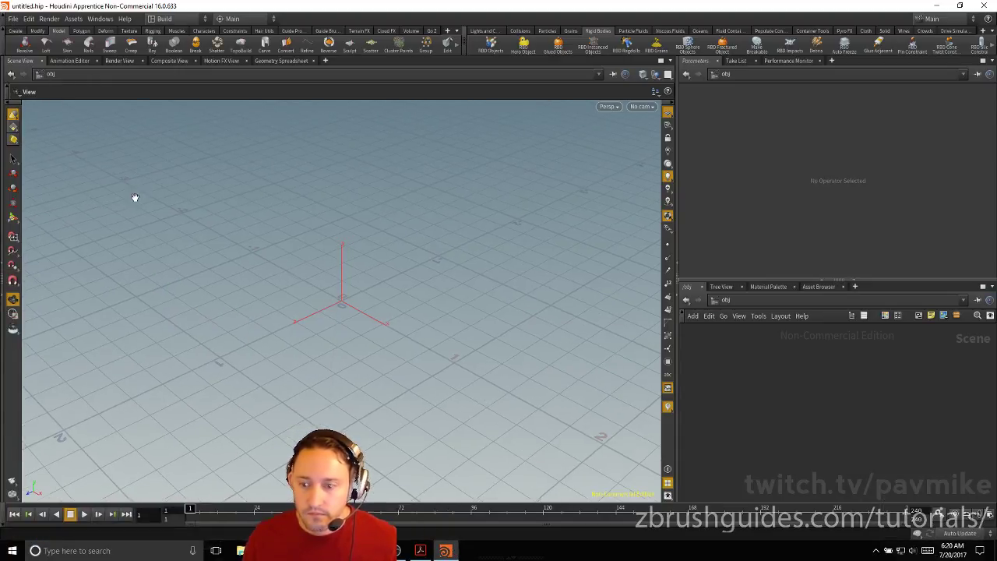
Step: Install the vector displacement plane digital asset library into the current HIP file only
click(14, 20)
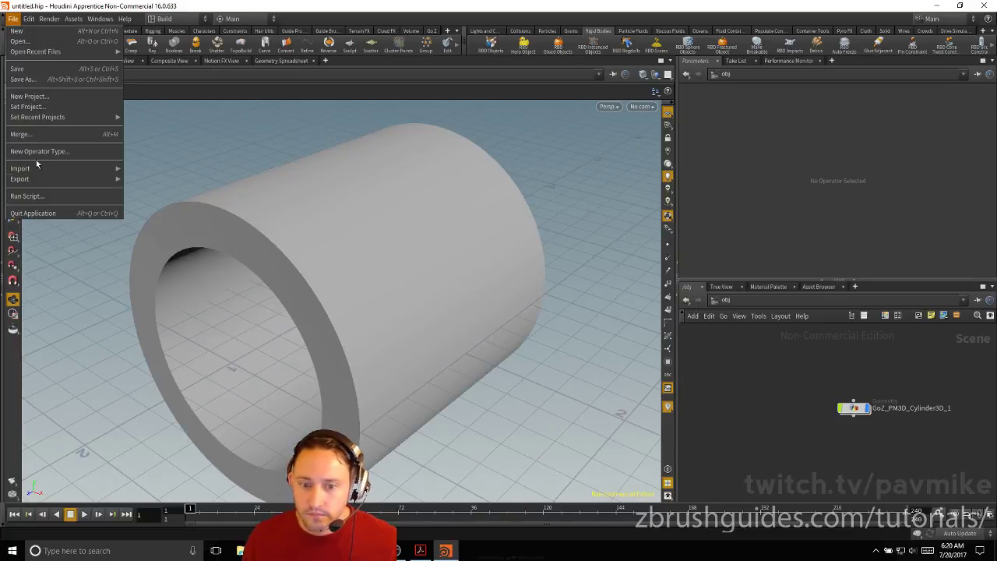
mouse_move(44, 168)
click(141, 232)
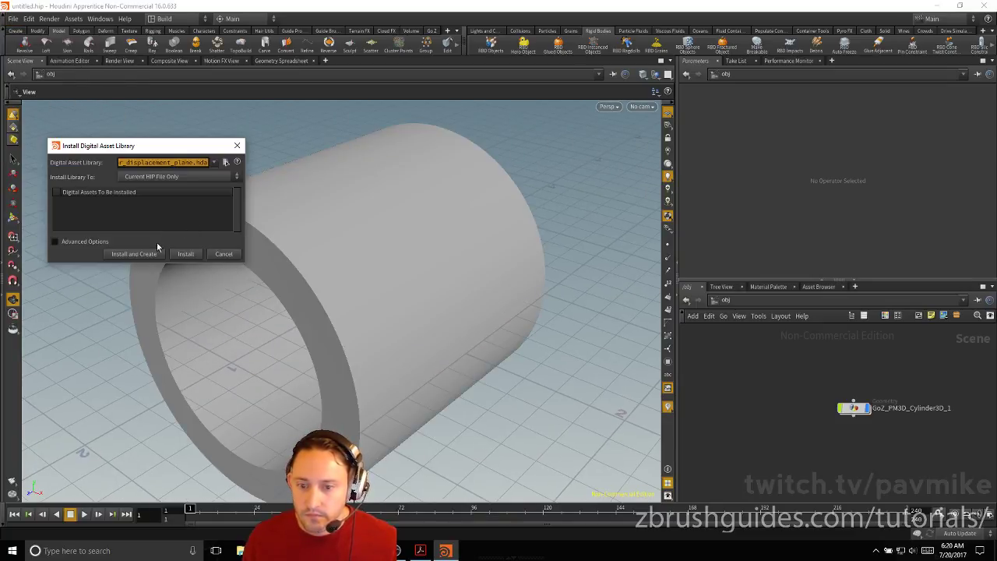
click(184, 254)
Step: Inside the imported cylinder's network, add a Create Vector Displacement Plane node, connect the GoZ export to its input, and display its result
double_click(863, 413)
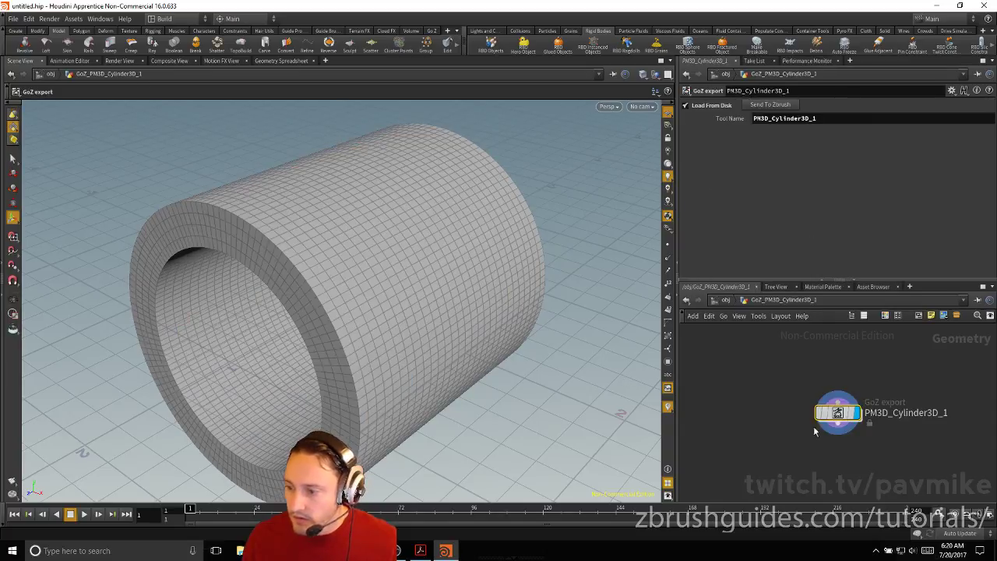
key(Tab)
text(vec)
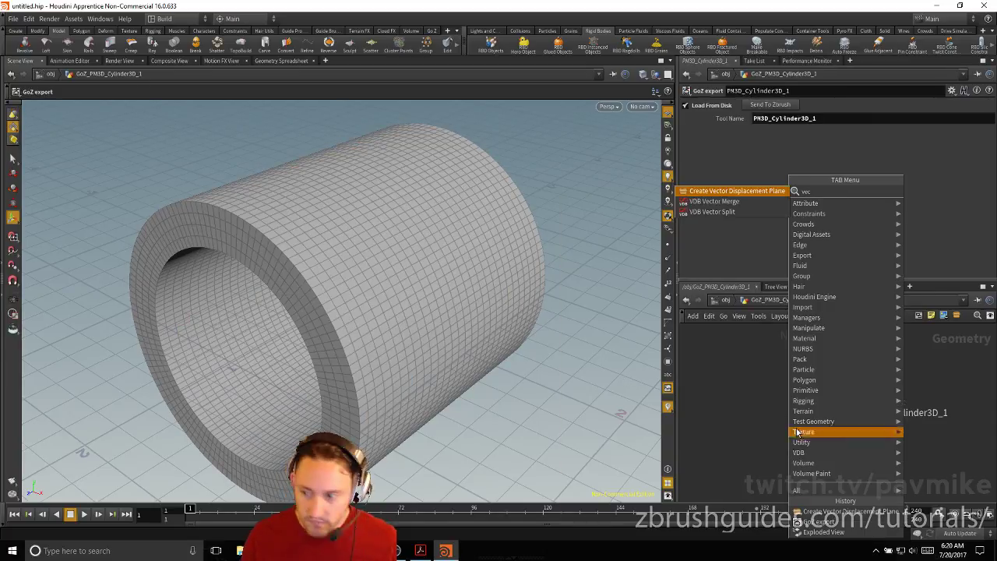
click(755, 195)
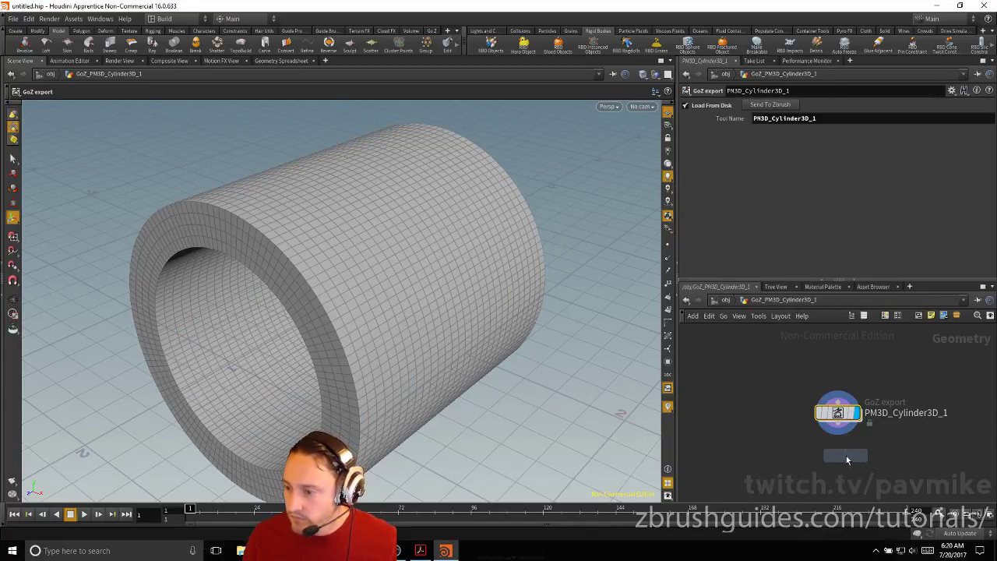
click(843, 441)
click(843, 438)
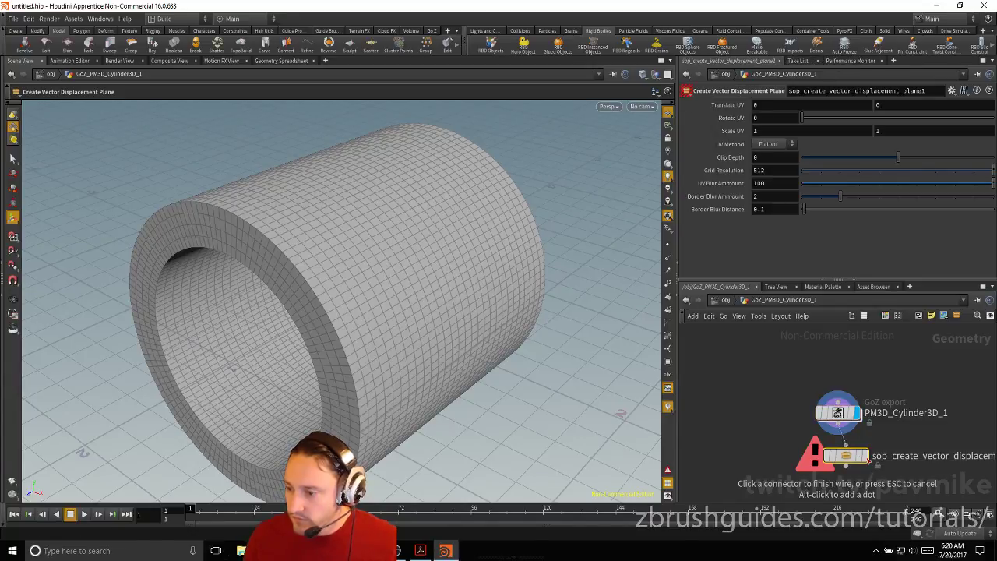
click(865, 457)
key(space+g)
alt+drag(518, 241, 498, 202)
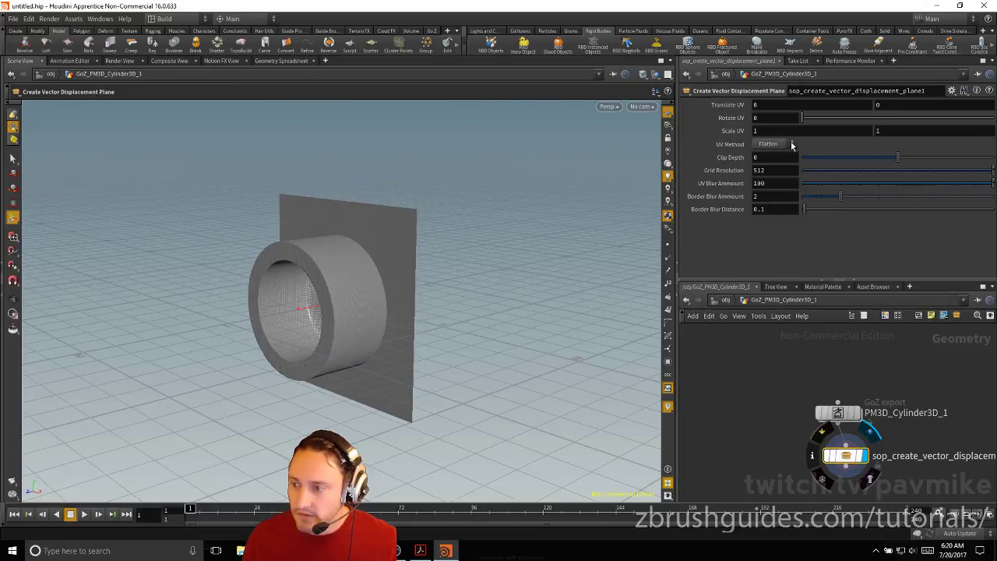
Step: Set the displacement plane's UV Method to Project and inspect the ring from the front and back
click(792, 145)
click(767, 187)
key(Escape)
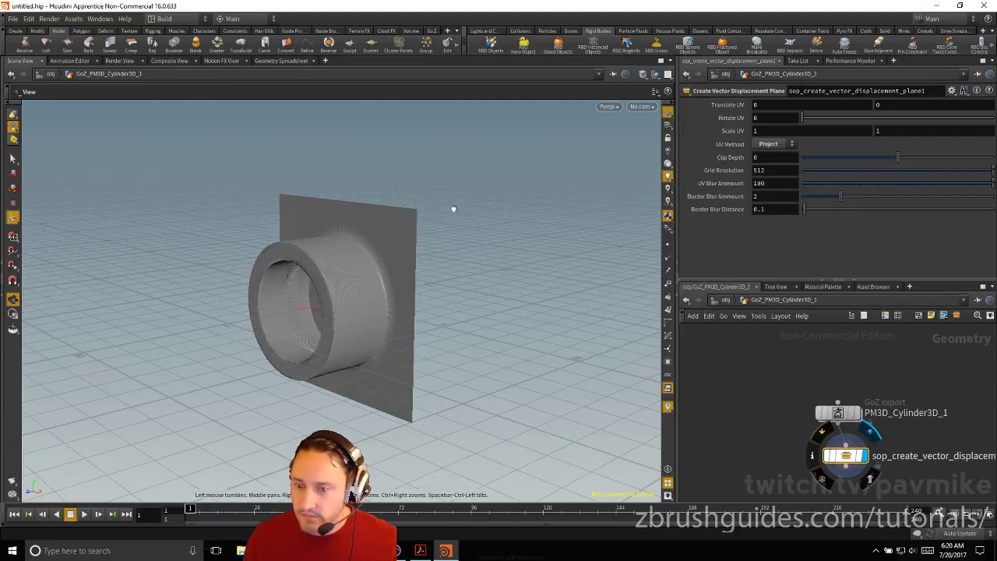
key(Return)
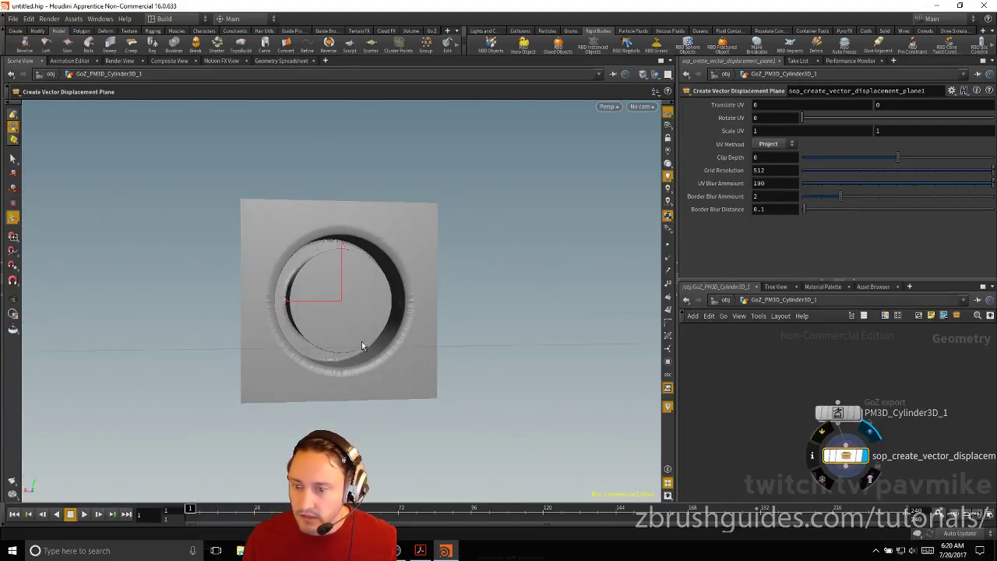
alt+drag(248, 134, 507, 194)
key(Return)
key(Escape)
drag(476, 301, 501, 150)
key(Return)
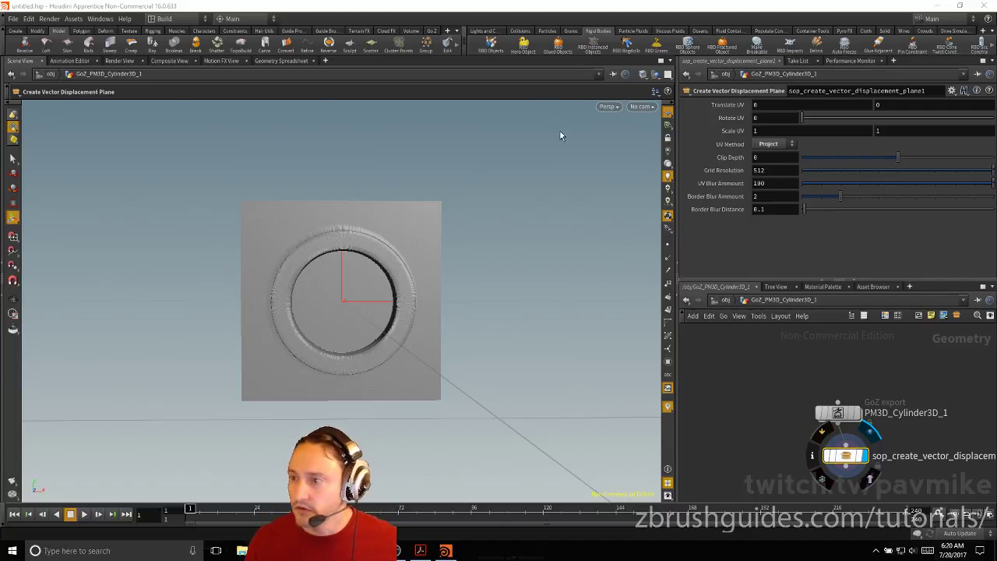
Step: Quit Houdini without saving the scene and fully initialize ZBrush
click(979, 4)
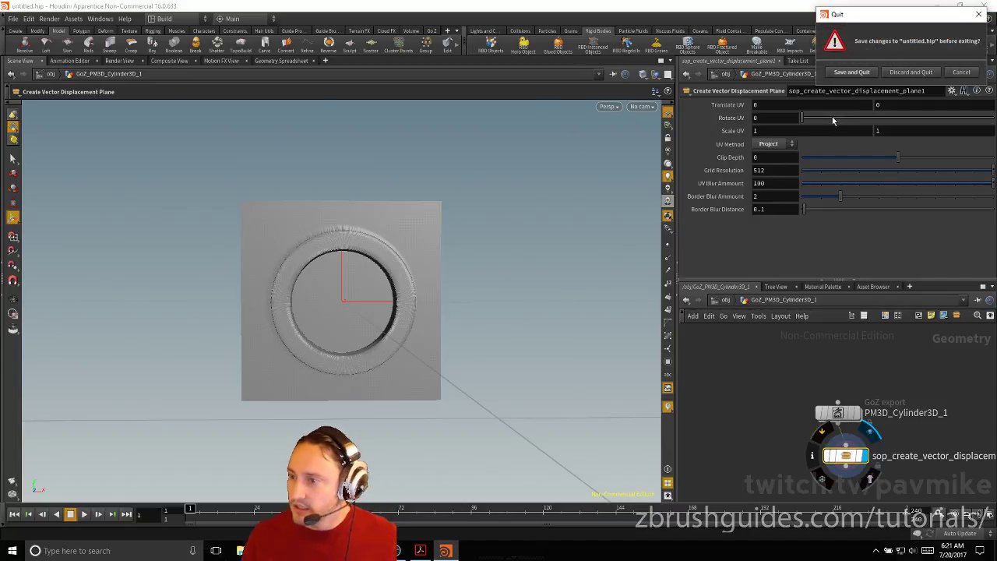
click(909, 72)
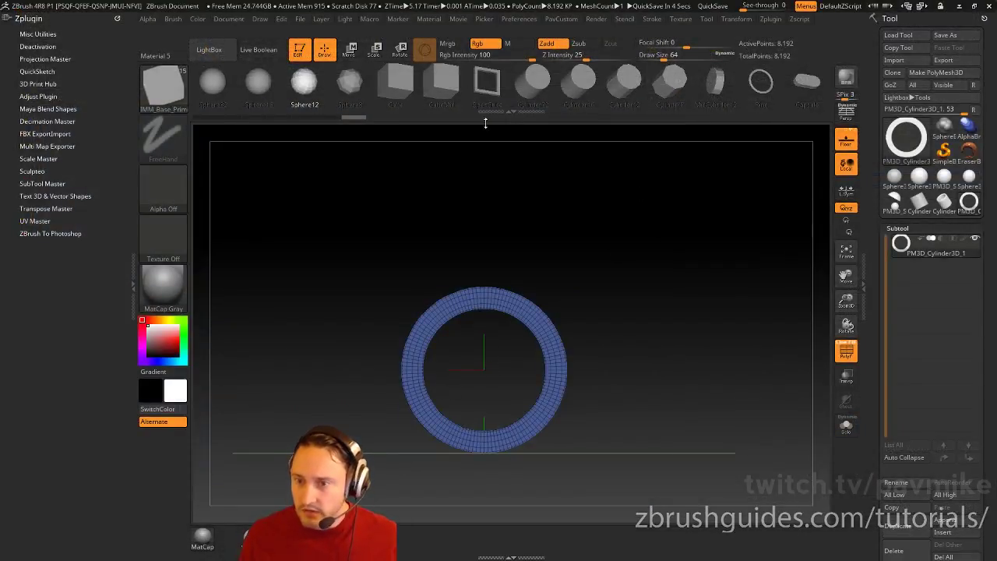
click(519, 19)
click(566, 39)
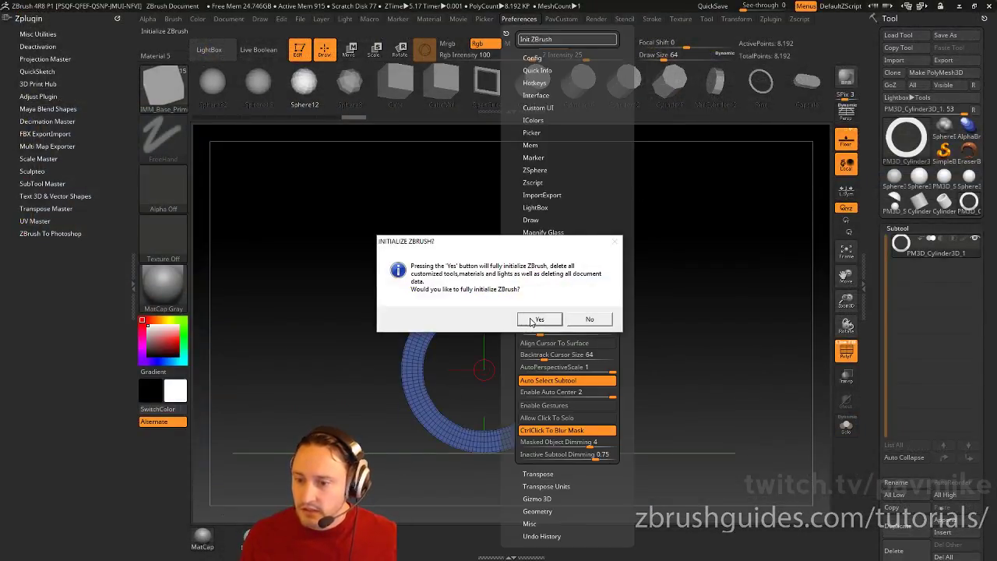
click(537, 319)
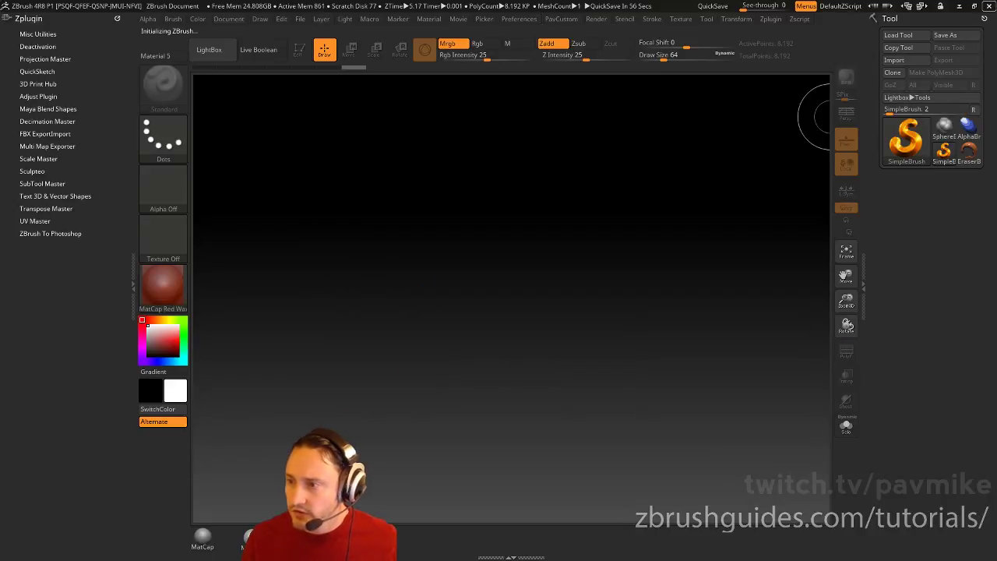
Step: Restart ZBrush, hide LightBox, and set the Draw Size to 51
click(987, 6)
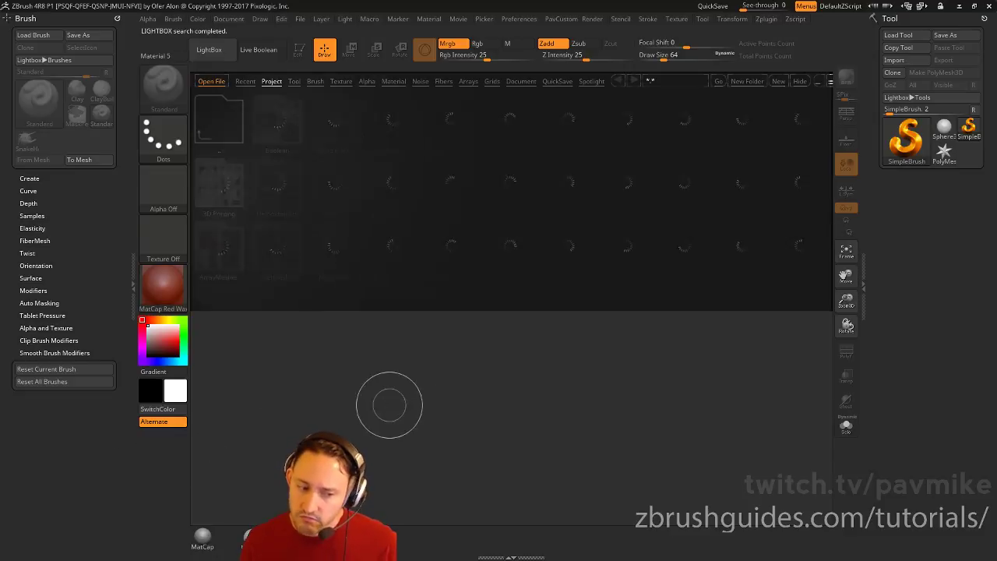
key(comma)
key(s)
drag(499, 283, 496, 281)
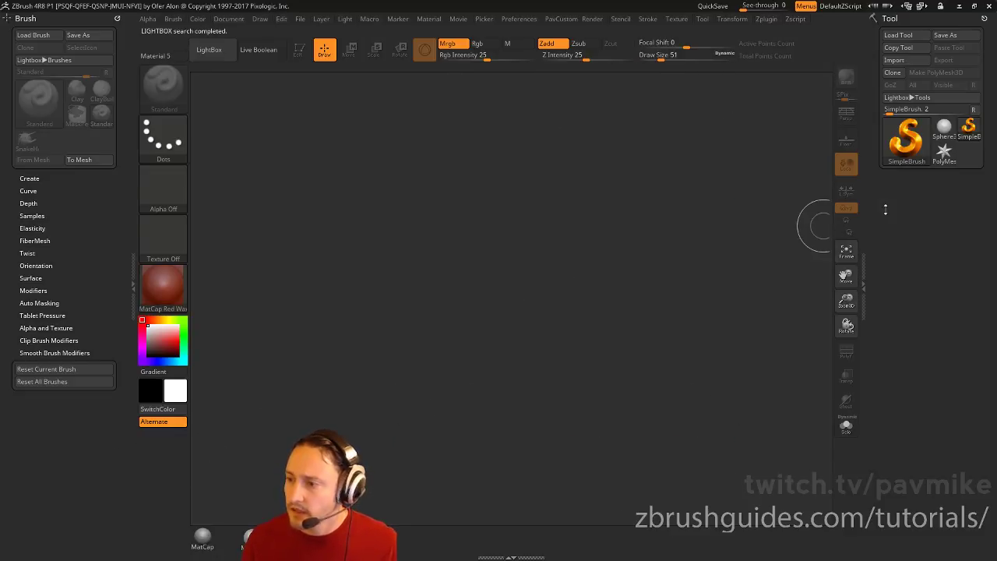
Step: Draw a Plane3D primitive on the canvas and put it into edit mode
click(921, 142)
mouse_move(506, 187)
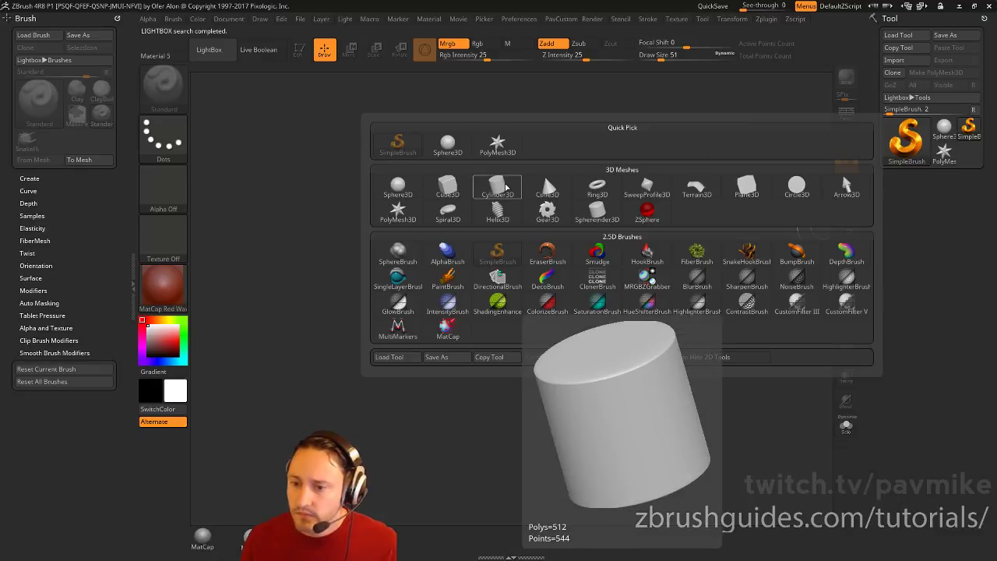
click(746, 187)
drag(447, 274, 397, 109)
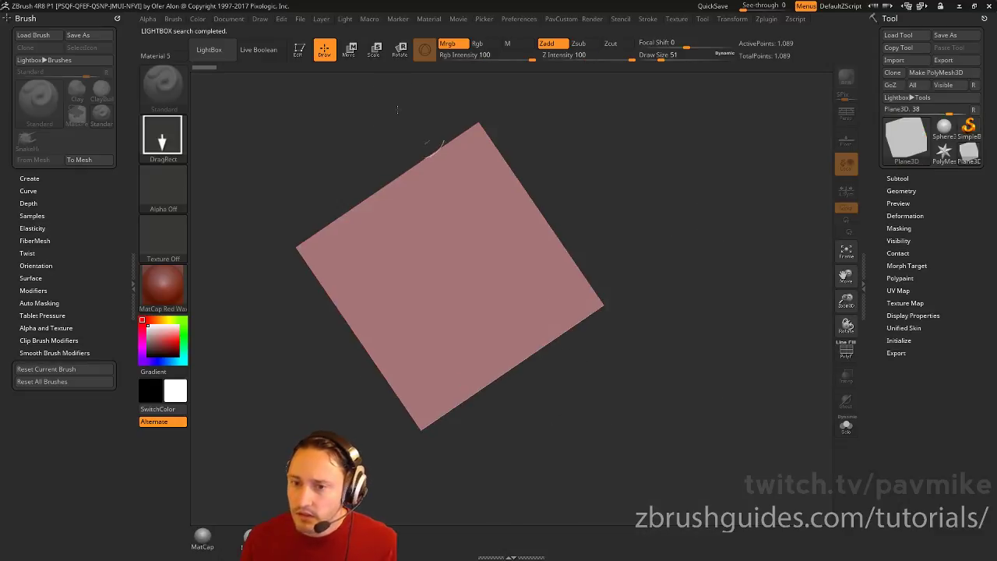
click(300, 50)
Step: Display the plane's polygon wireframe and apply the MatCap Gray material to it
click(846, 351)
drag(806, 350, 785, 216)
drag(788, 118, 367, 294)
click(204, 536)
alt+drag(715, 213, 766, 247)
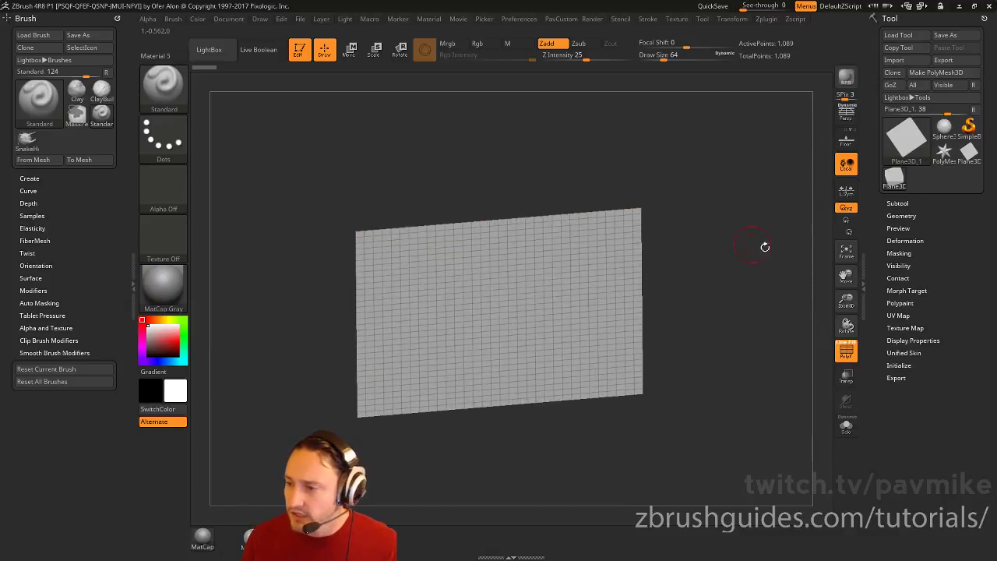
Step: Convert the plane to a PolyMesh3D and reconstruct its lower subdivision levels down to a 4×4 grid
shift+click(901, 216)
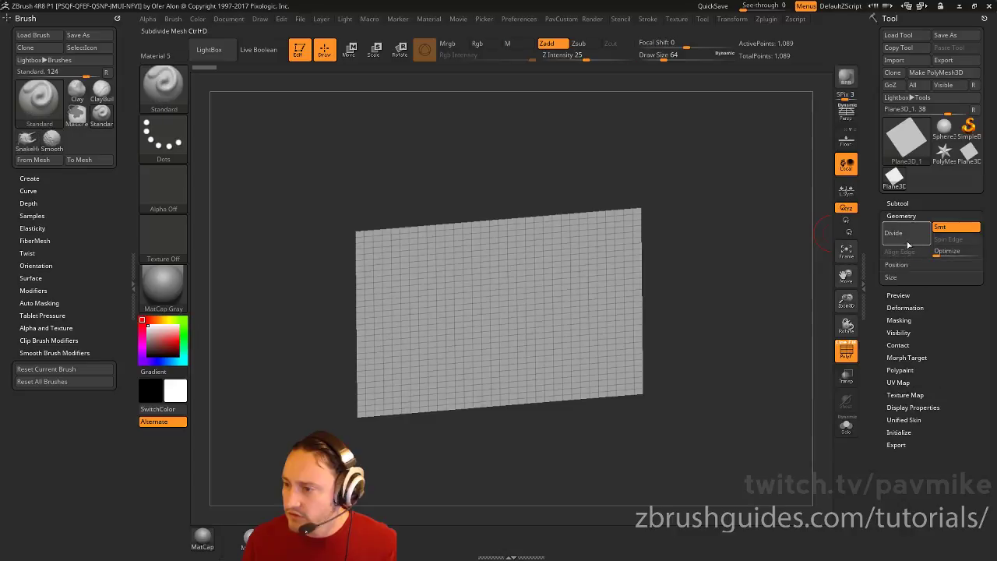
click(939, 72)
click(910, 276)
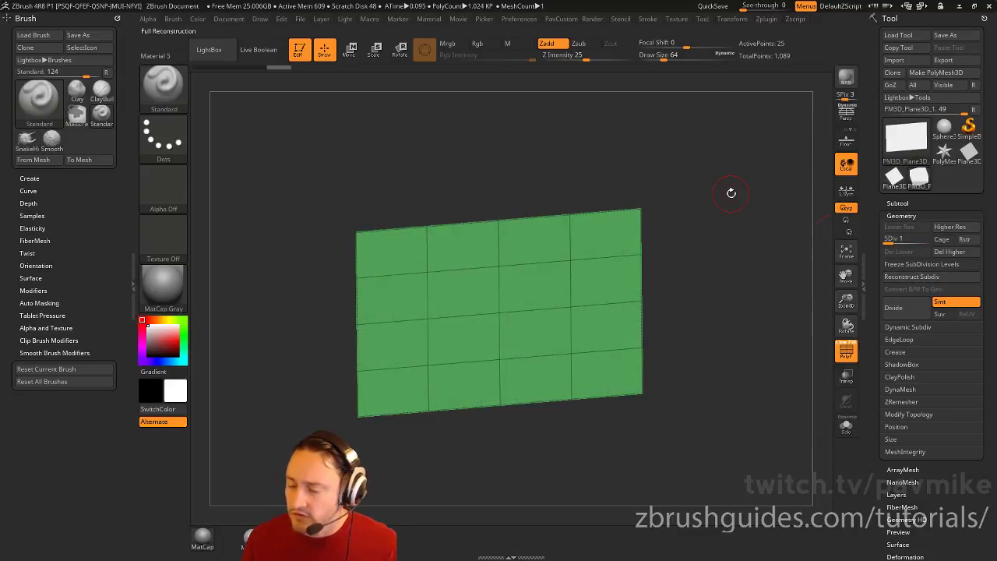
Step: Activate the ZModeler brush and delete the plane's higher subdivision levels
drag(618, 162, 626, 169)
key(b)
key(z)
key(m)
click(495, 319)
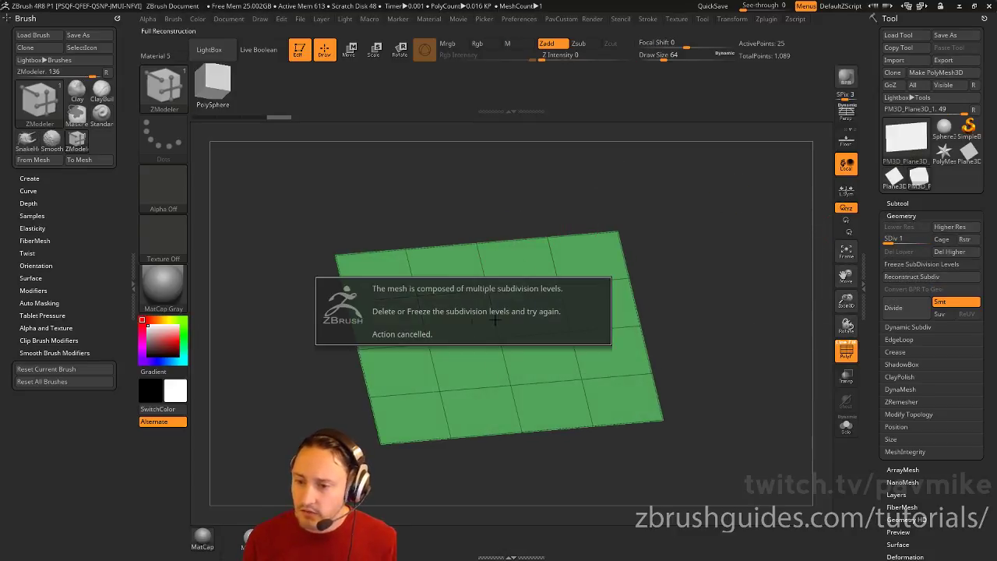
click(952, 253)
Step: Try to pull out the plane's four centre polygons as a temporary polygroup with ZModeler
mouse_move(467, 317)
alt+mouse_down()
mouse_move(508, 357)
mouse_move(477, 363)
alt+mouse_up()
drag(483, 355, 542, 213)
mouse_move(662, 285)
mouse_down()
mouse_move(686, 182)
mouse_move(702, 295)
mouse_move(713, 290)
mouse_move(683, 236)
mouse_up()
key(ctrl+z)
Step: Try to extrude a border edge of the plane with ZModeler's Extrude edge action
key(space)
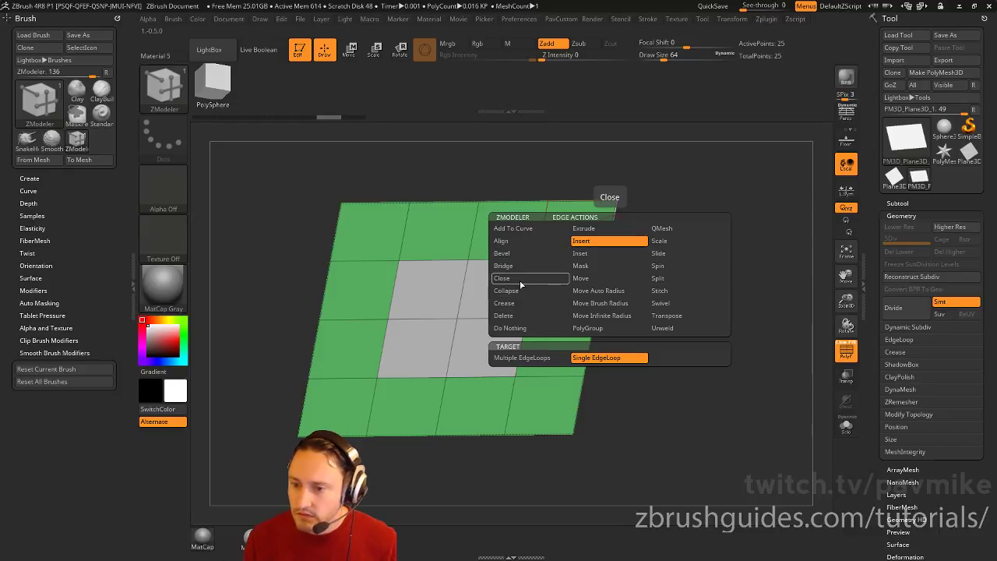
key(space)
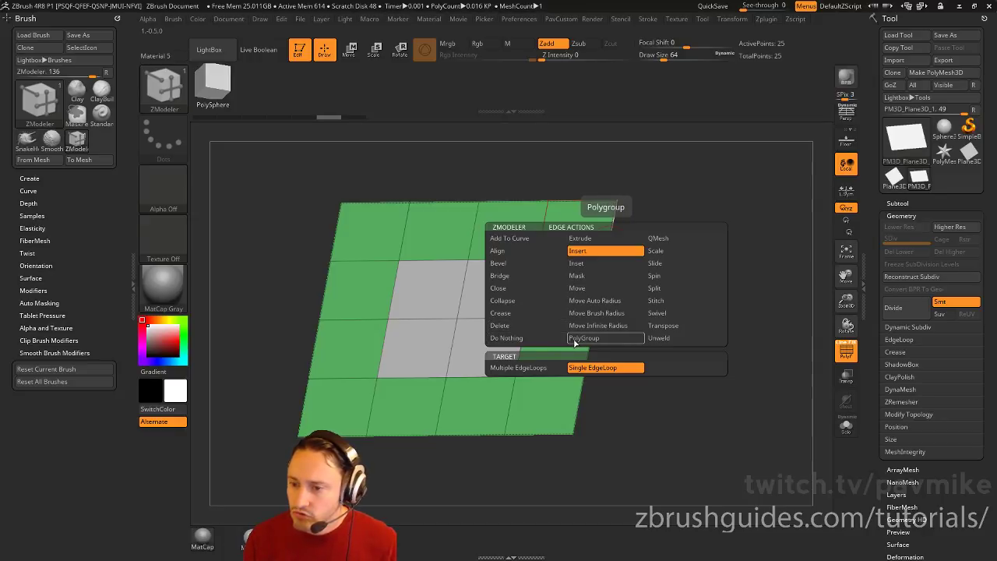
click(590, 238)
drag(605, 251, 600, 201)
mouse_move(667, 247)
mouse_down()
mouse_move(688, 267)
mouse_move(645, 274)
mouse_move(692, 272)
mouse_up()
key(ctrl+z)
Step: Regroup the whole plane as one polygroup and thicken it into a slab with QMesh Polygroup All
key(ctrl+w)
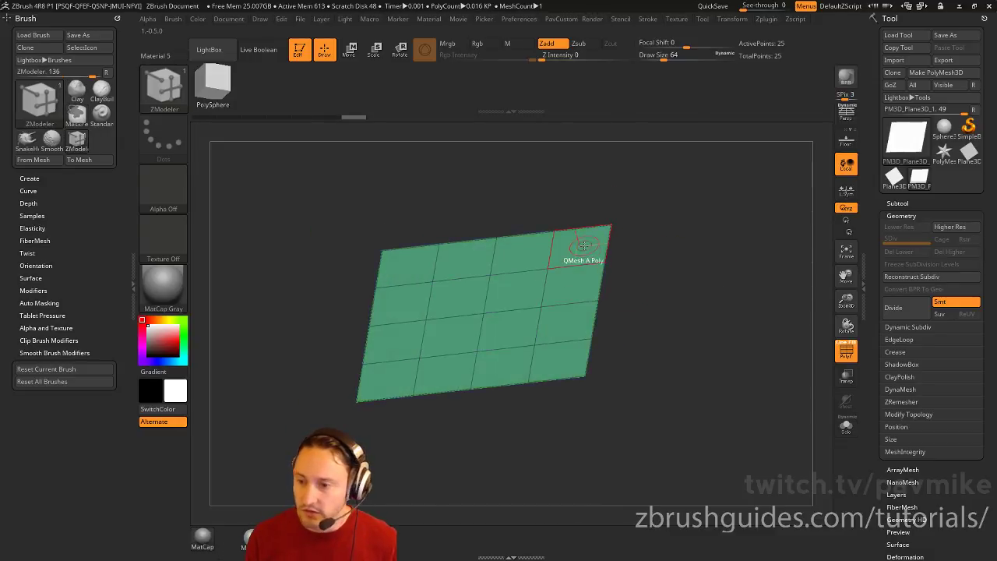
key(space)
click(646, 277)
drag(568, 252, 571, 242)
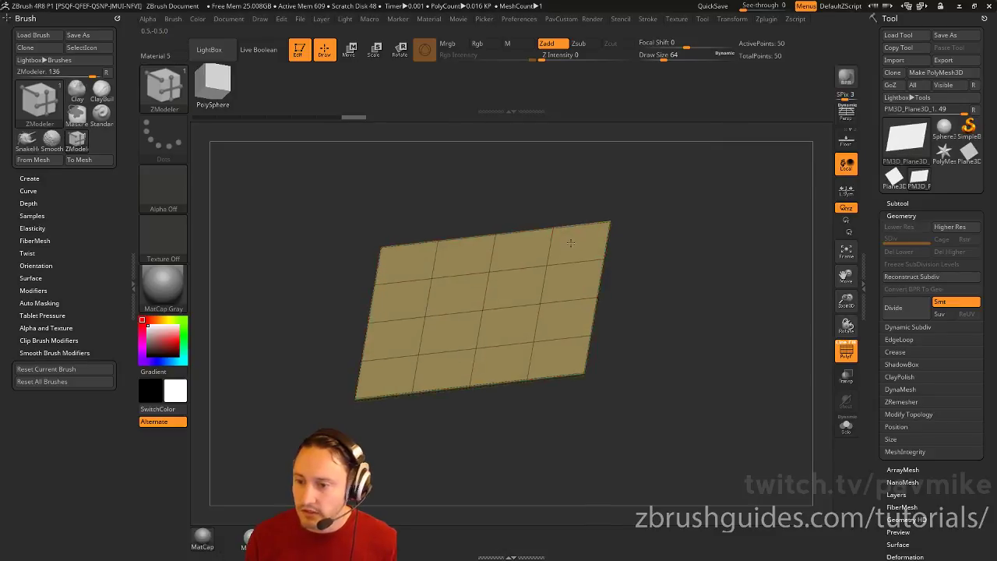
Step: Bend one side of the slab by masking the rest and moving the unmasked part, and clear the mask
drag(665, 267, 503, 399)
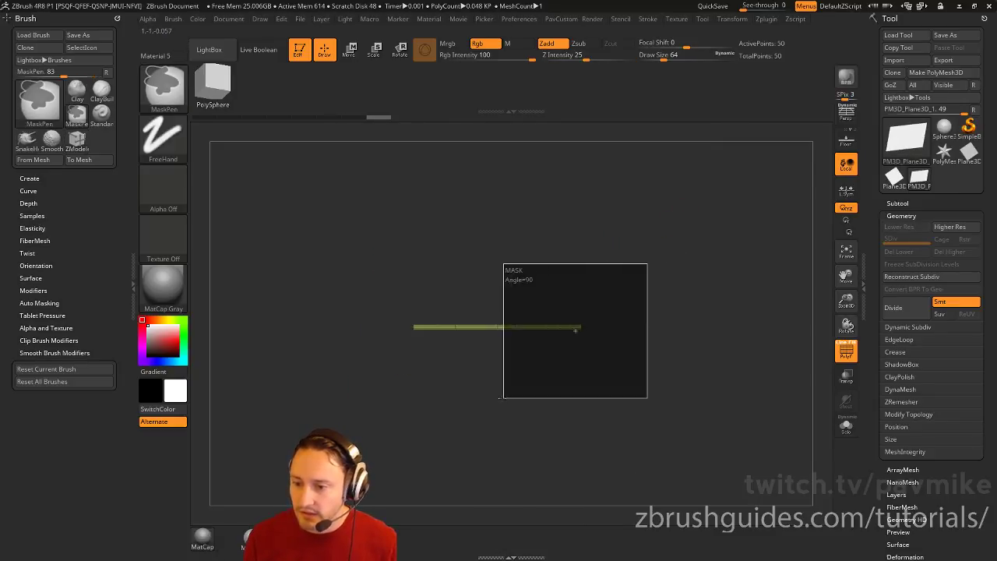
ctrl+click(503, 397)
key(w)
alt+drag(538, 289, 566, 271)
mouse_move(653, 261)
ctrl+mouse_down()
mouse_move(661, 284)
mouse_move(654, 343)
ctrl+mouse_up()
key(q)
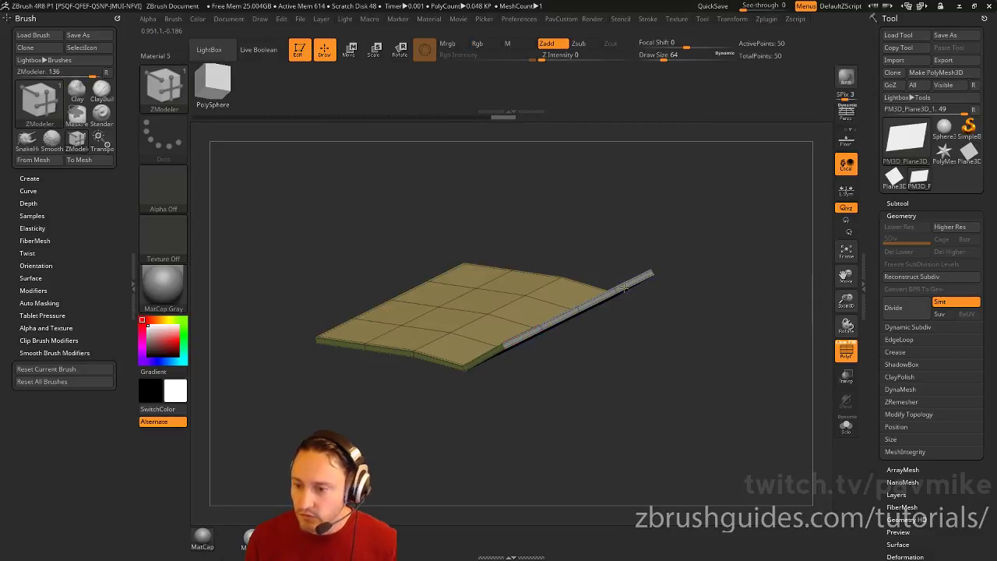
Step: Extrude the end faces of the slab's raised side outward by another row with QMesh
drag(629, 285, 659, 226)
key(ctrl+z)
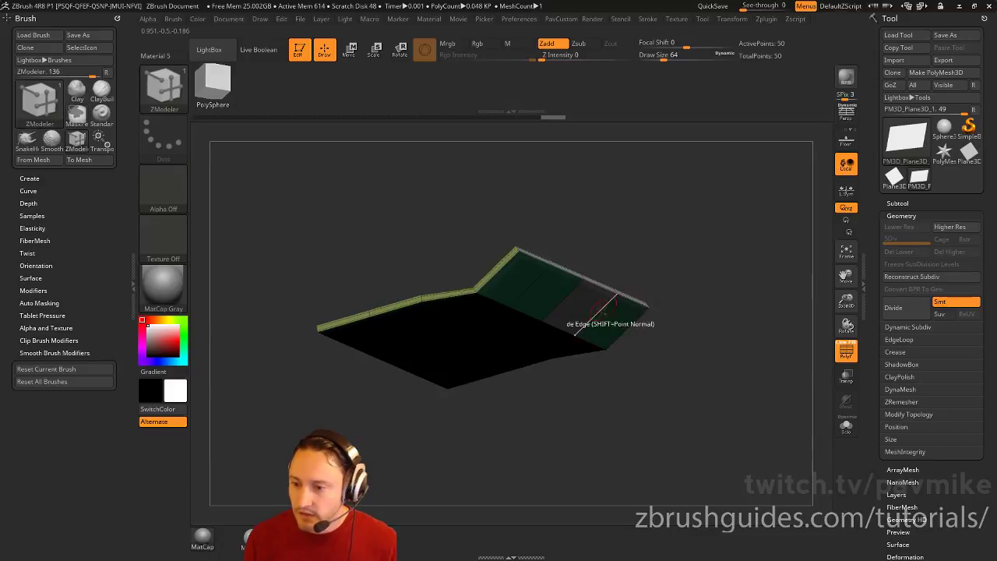
drag(663, 263, 685, 285)
Step: Mask everything except the slab's outermost row and move that row down to form a bent lip
ctrl+drag(663, 236, 528, 356)
ctrl+click(644, 341)
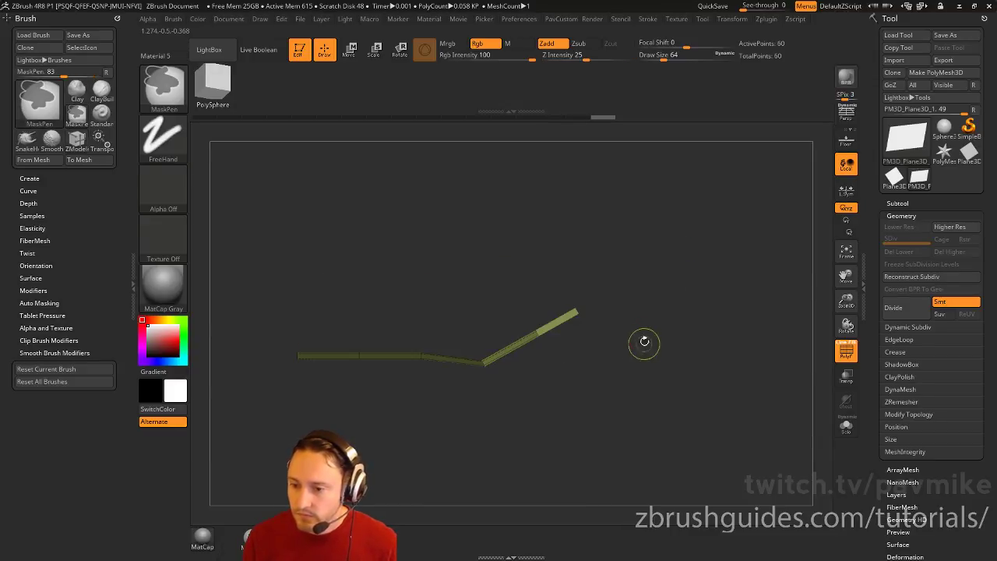
key(w)
click(545, 327)
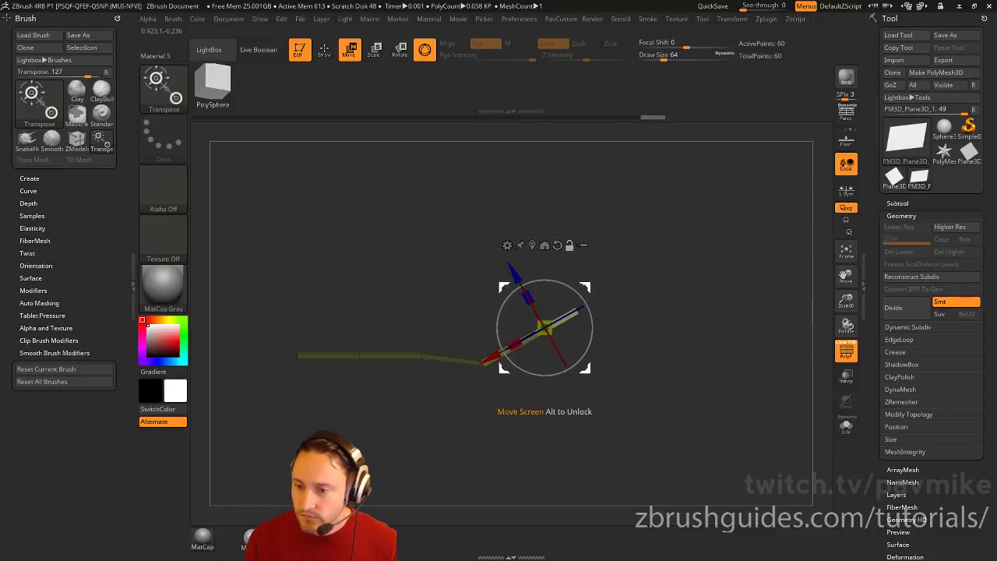
drag(582, 298, 591, 341)
key(q)
Step: Dismiss the selection brush note, isolate different polygroups of the bent slab for inspection, and show the whole mesh again
mouse_move(652, 292)
mouse_down()
mouse_move(590, 331)
mouse_move(699, 310)
mouse_move(738, 223)
mouse_move(731, 328)
mouse_up()
key(ctrl)
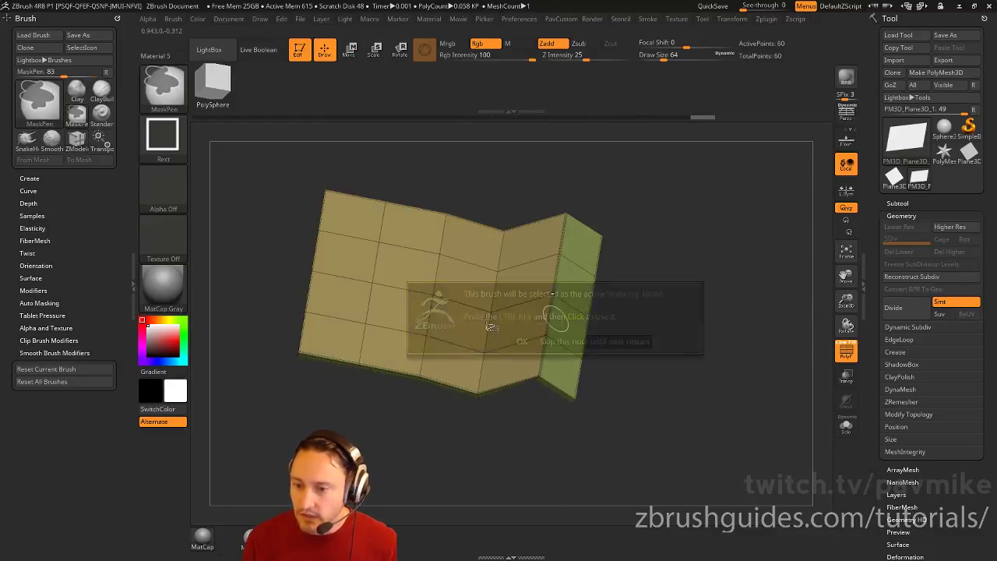
click(521, 342)
drag(661, 310, 696, 293)
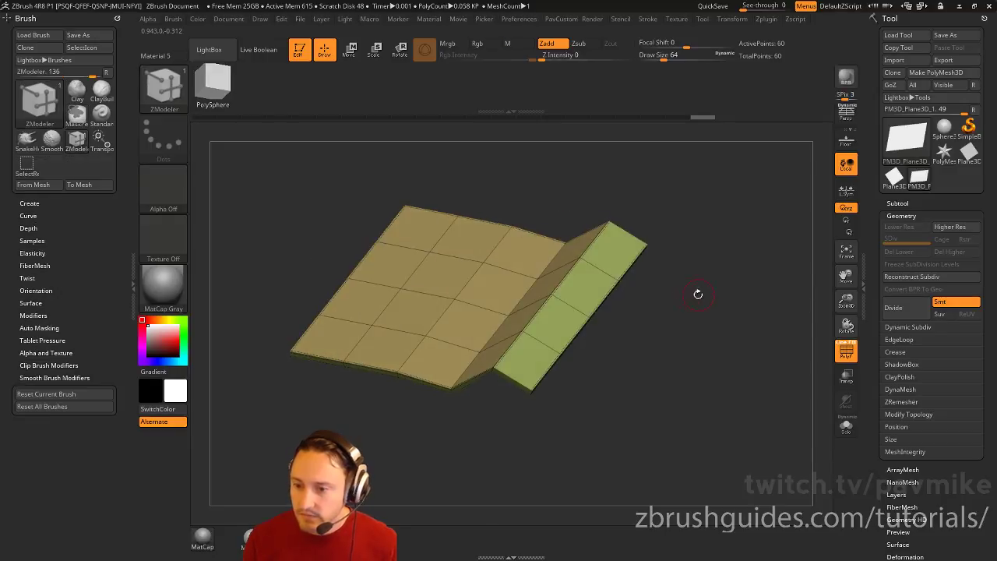
ctrl+shift+click(510, 308)
ctrl+shift+click(680, 291)
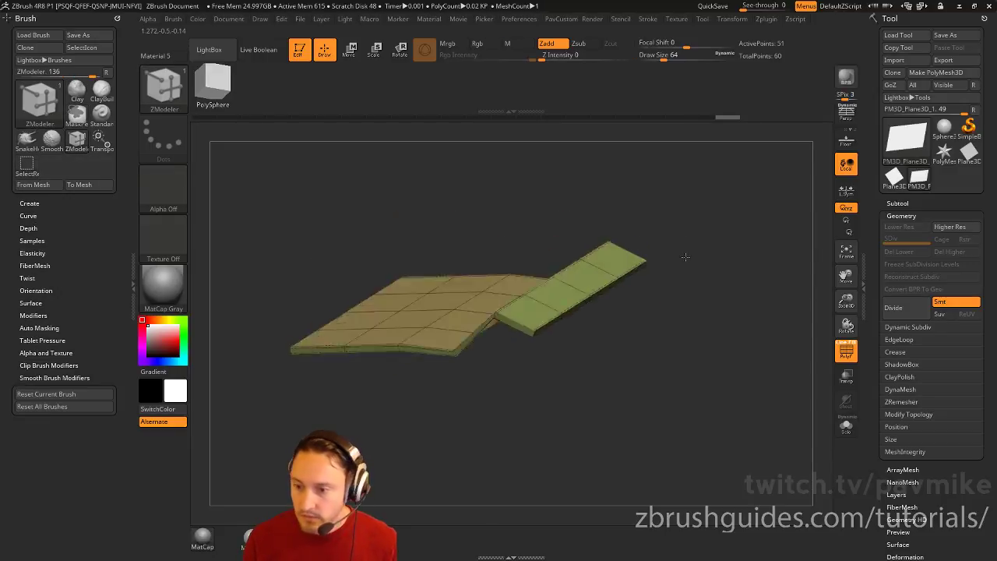
drag(683, 258, 594, 278)
ctrl+shift+click(575, 282)
drag(704, 243, 699, 333)
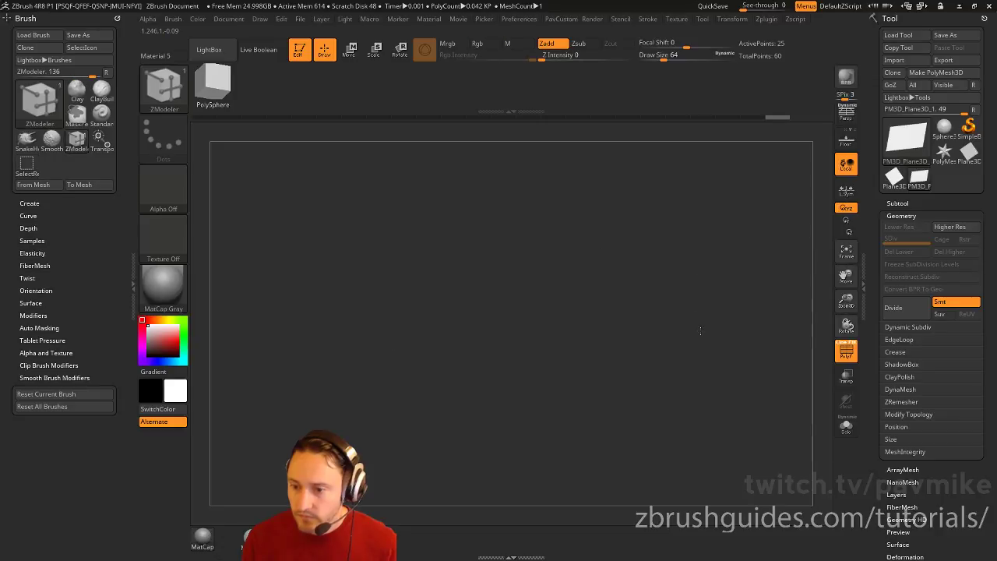
ctrl+shift+click(706, 296)
Step: Mark the polygons of the bent slab's upper face as a temporary polygroup with ZModeler
mouse_move(712, 247)
mouse_down()
mouse_move(696, 367)
mouse_move(657, 321)
mouse_up()
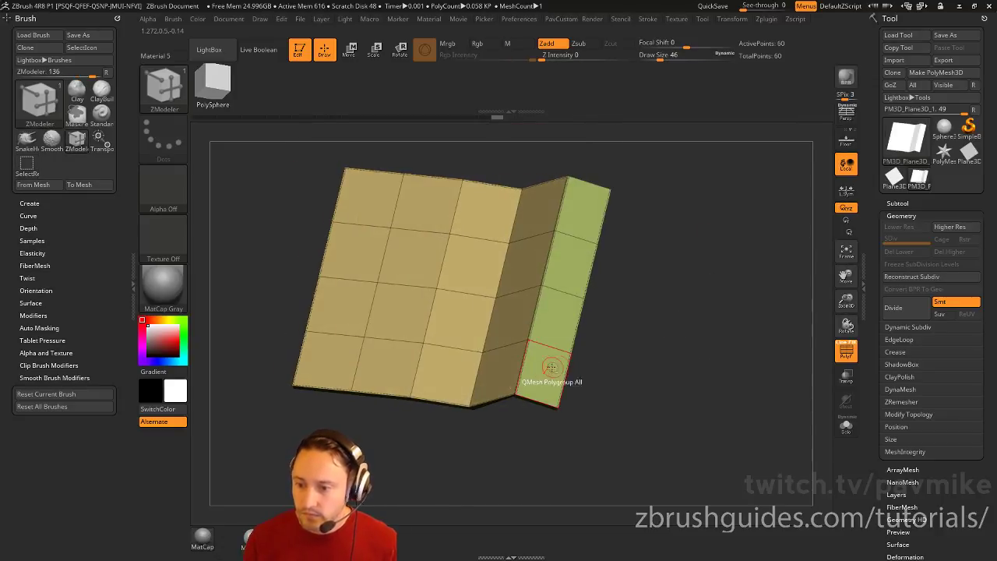
mouse_move(551, 371)
alt+mouse_down()
mouse_move(548, 219)
mouse_move(462, 353)
mouse_move(397, 342)
mouse_move(416, 221)
mouse_move(343, 334)
alt+mouse_up()
mouse_move(770, 294)
mouse_down()
mouse_move(732, 159)
mouse_move(641, 263)
mouse_up()
alt+drag(516, 365, 640, 411)
mouse_move(681, 343)
mouse_down()
mouse_move(710, 254)
mouse_move(703, 242)
mouse_up()
drag(570, 255, 683, 298)
alt+drag(396, 340, 430, 336)
drag(576, 289, 676, 283)
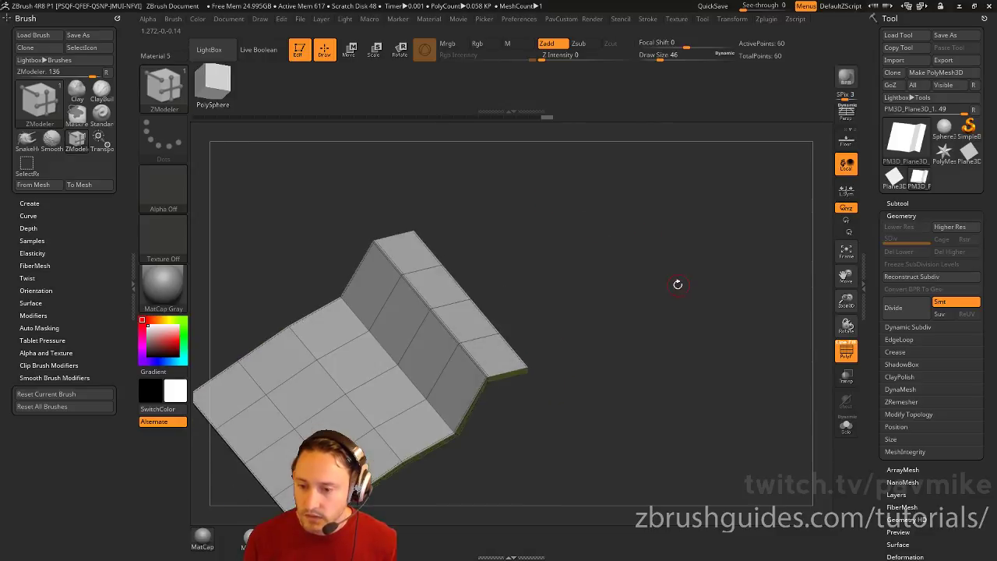
Step: View the slab's upper face squarely and merge all visible polygons into one polygroup with GroupVisible
drag(652, 233, 718, 245)
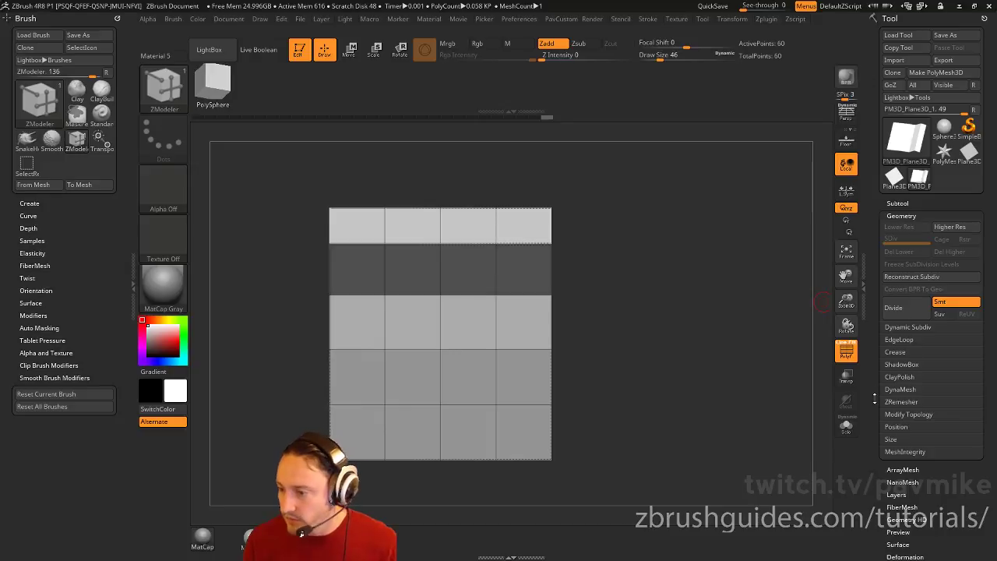
scroll(931, 312, down, 5)
click(902, 227)
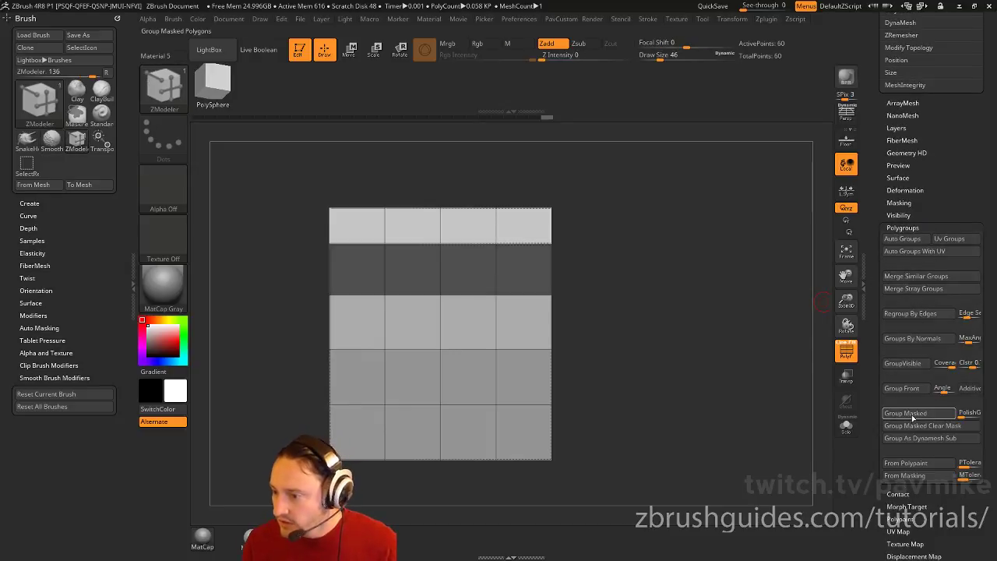
click(915, 366)
Step: Assign the front-facing polygons their own polygroup with Group Front and isolate that group
drag(764, 312, 691, 383)
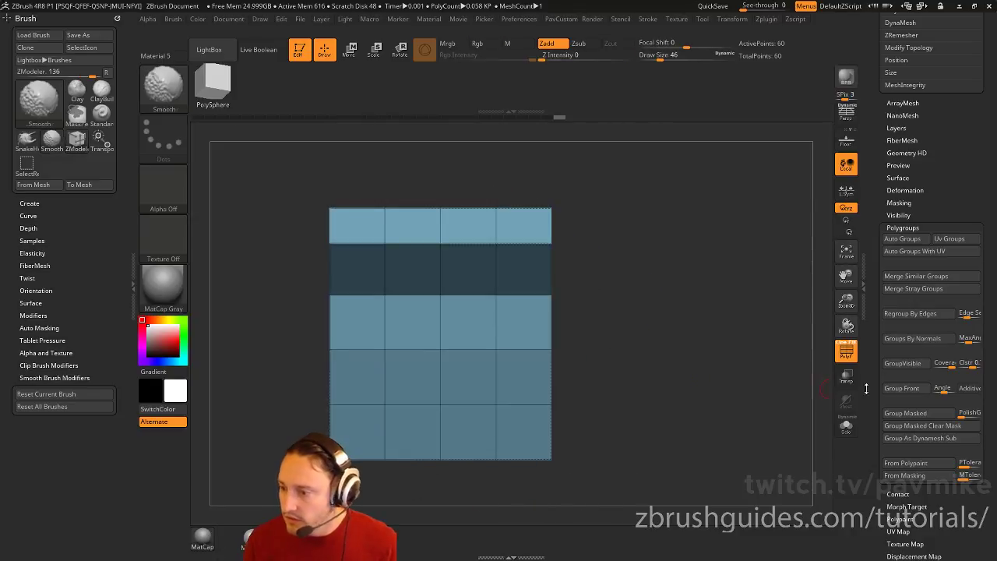
click(914, 391)
mouse_move(742, 360)
mouse_down()
mouse_move(643, 343)
mouse_move(693, 349)
mouse_up()
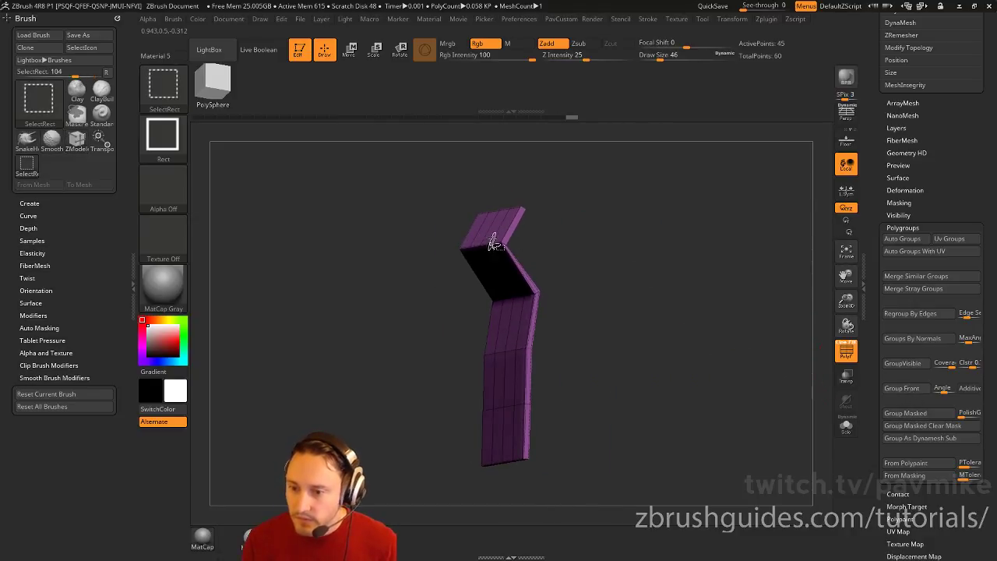
mouse_move(549, 242)
mouse_down()
mouse_move(646, 253)
mouse_move(686, 293)
mouse_move(683, 330)
mouse_move(670, 253)
mouse_move(707, 300)
mouse_up()
Step: Switch the selection brush to SelectLasso and hide the thin side strip of polygons around the isolated surface
key(ctrl+shift)
key(ctrl+shift)
ctrl+shift+click(164, 85)
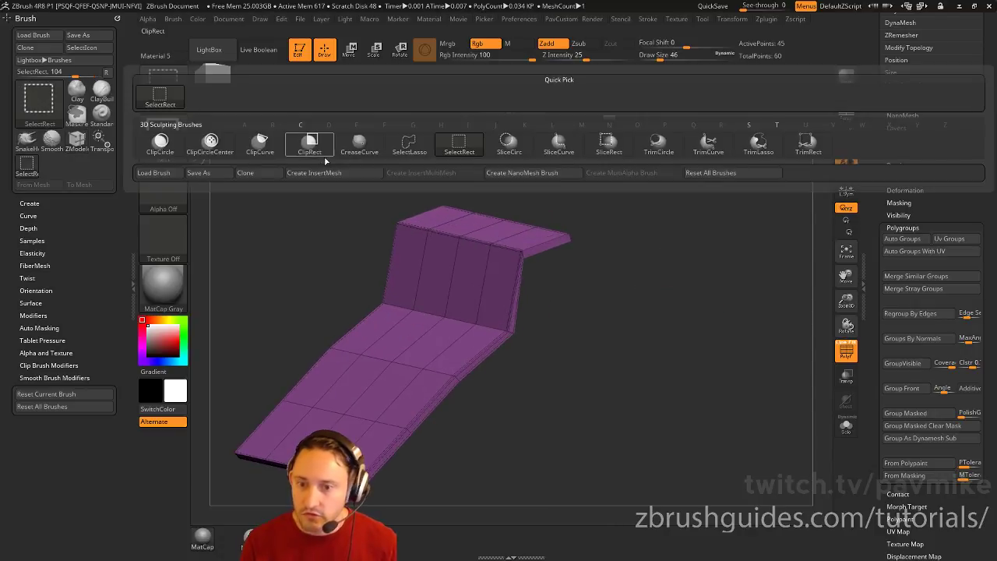
click(409, 144)
ctrl+shift+click(522, 255)
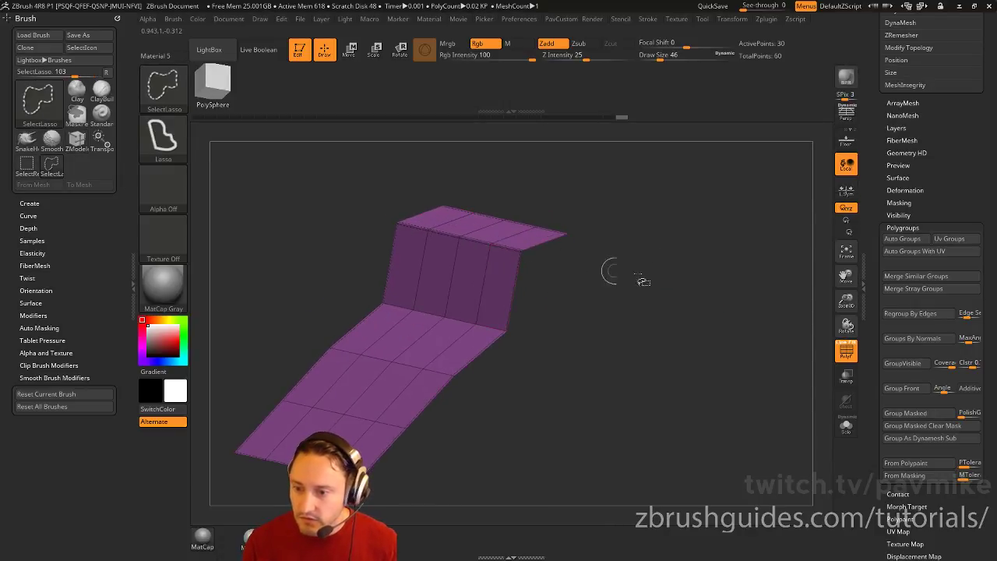
Step: Open the geometry topology options for the remaining bent surface
drag(643, 280, 712, 296)
key(space)
click(688, 242)
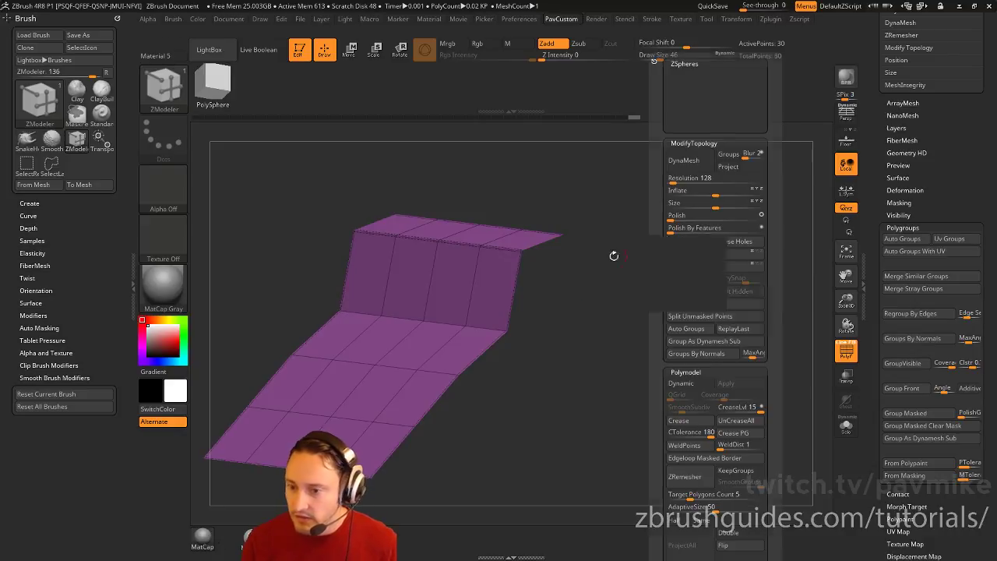
drag(614, 256, 854, 538)
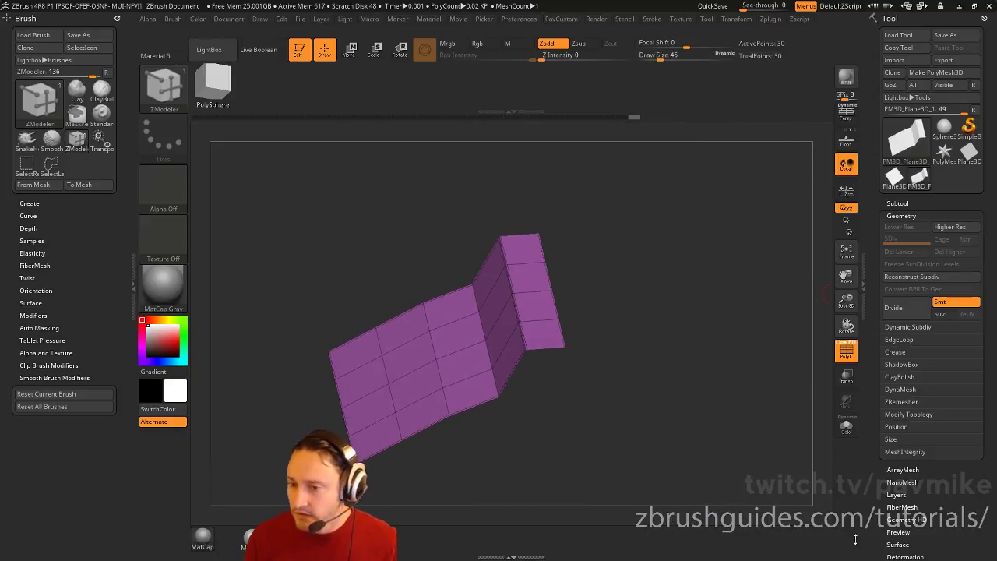
Step: Thicken the bent plane into a slab using QMesh on Polygroup All and assign the whole mesh a single polygroup
drag(679, 284, 614, 296)
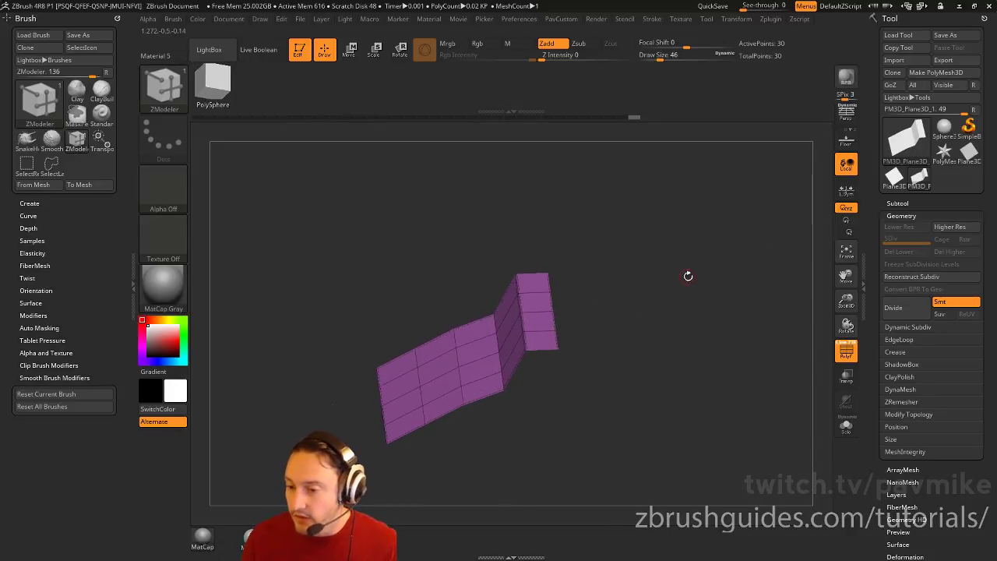
alt+drag(687, 276, 646, 282)
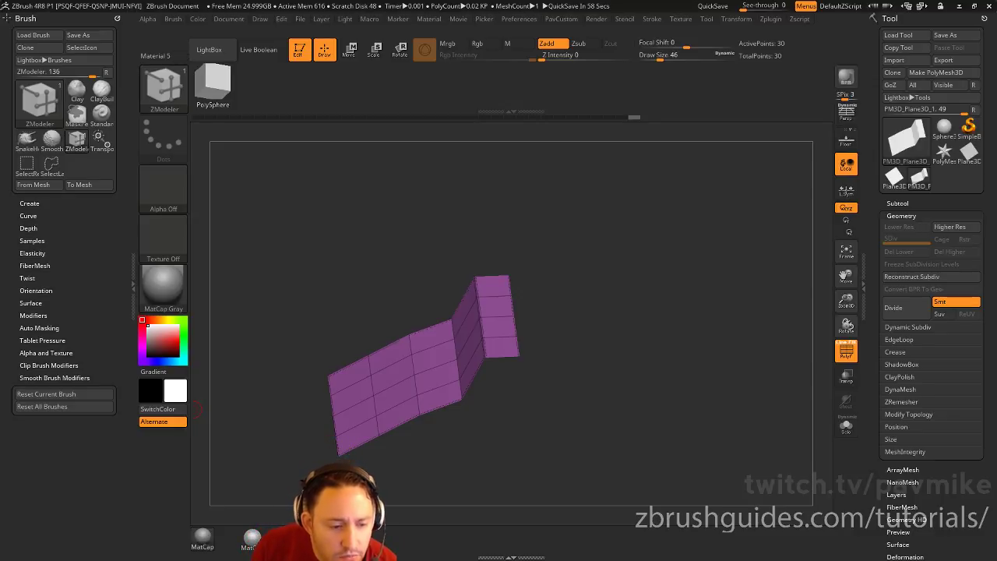
drag(573, 196, 660, 275)
key(space)
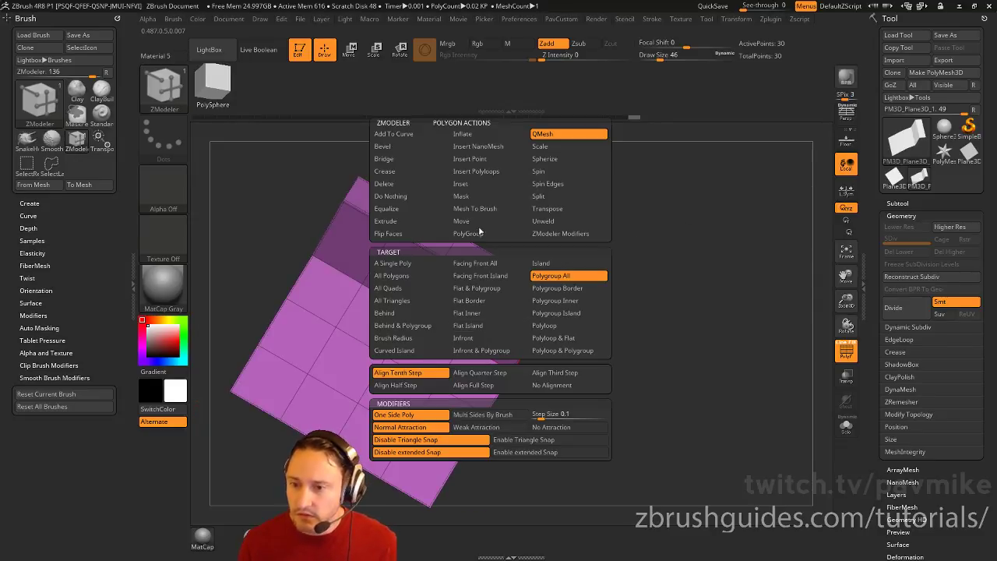
click(468, 185)
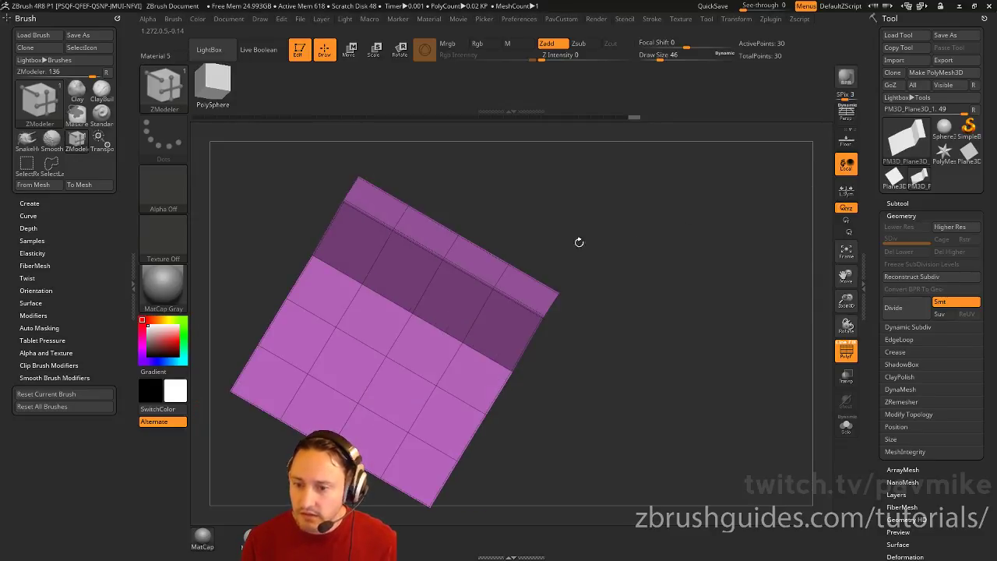
drag(579, 240, 550, 271)
key(space)
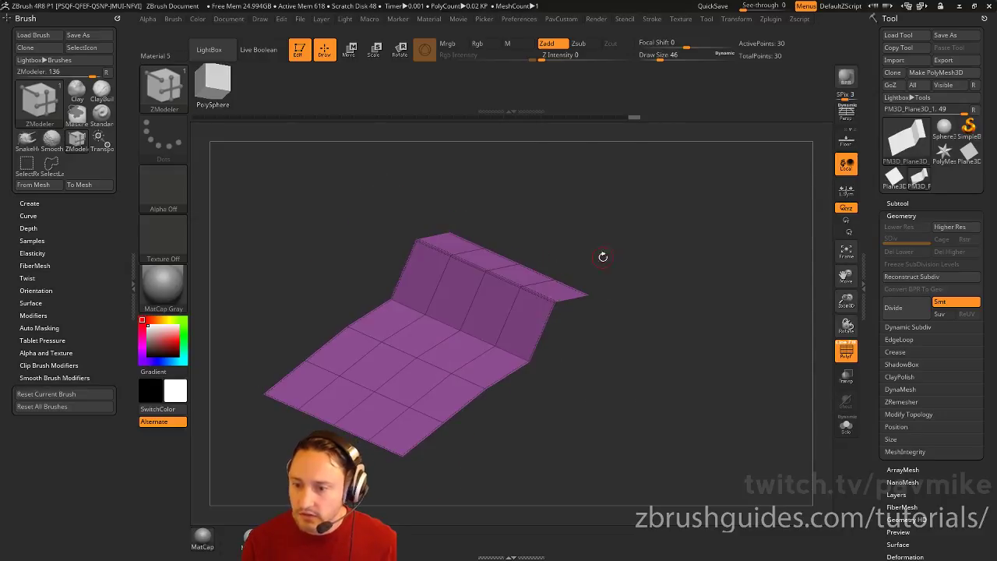
key(space)
click(570, 135)
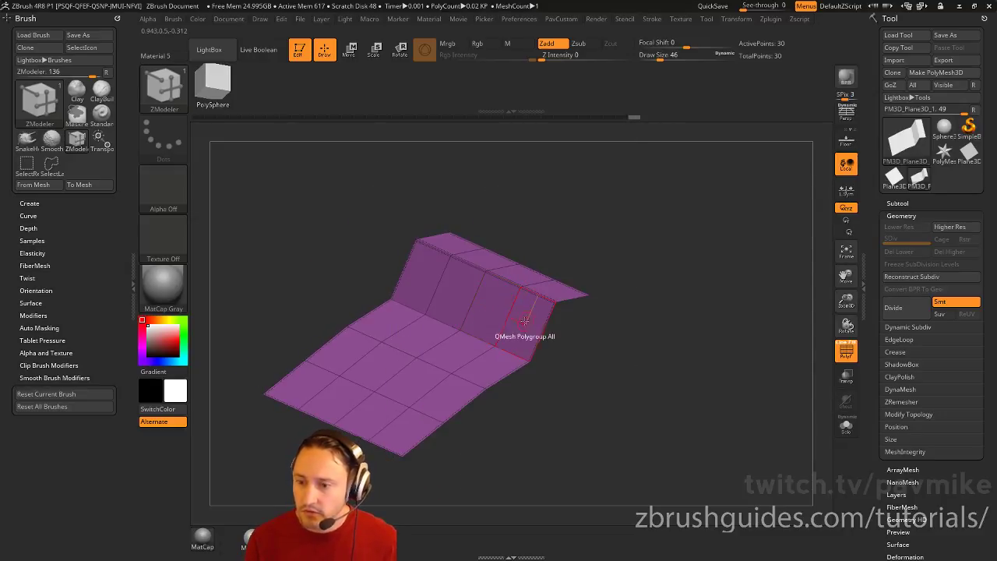
drag(524, 327, 536, 315)
key(ctrl+w)
Step: Uncrease all edges of the slab and preview Dynamic Subdiv, choosing Always YES for its auto-activation
key(space)
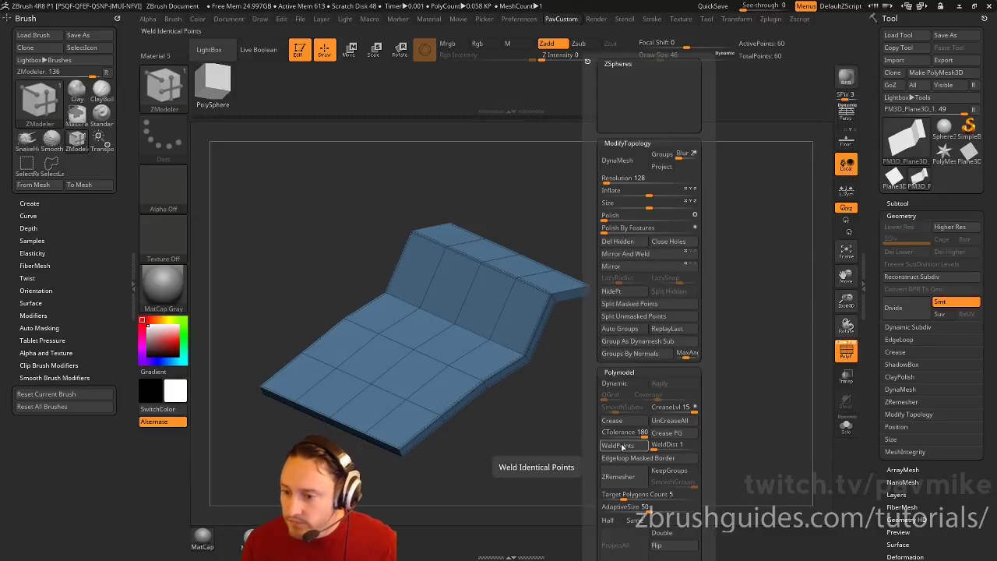
click(658, 420)
key(ctrl+d)
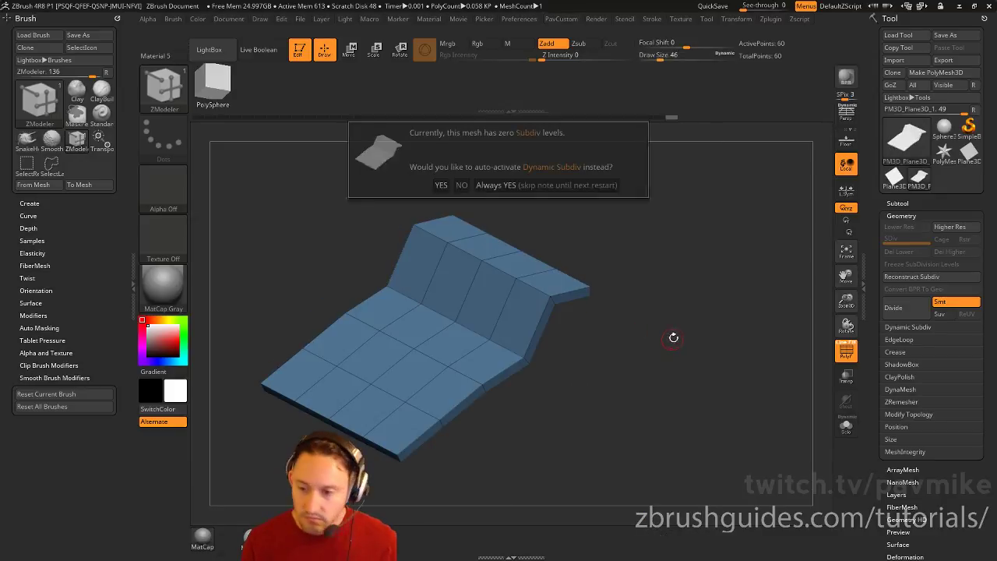
click(537, 185)
drag(672, 289, 679, 310)
key(shift+d)
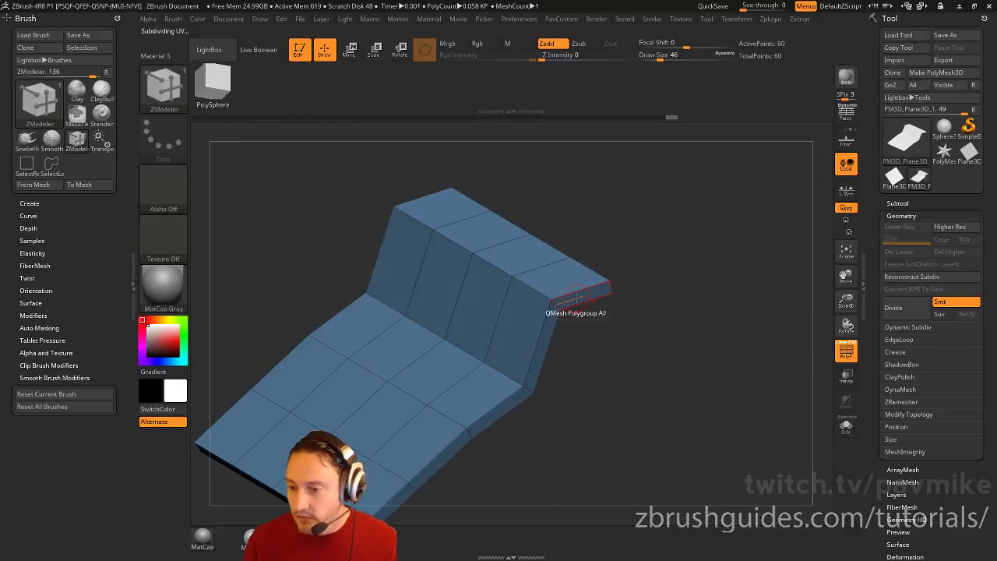
Step: Build a raised rim around the slab by extruding the side strip outward and thickening it with QMesh on Polygroup All
key(space)
click(529, 345)
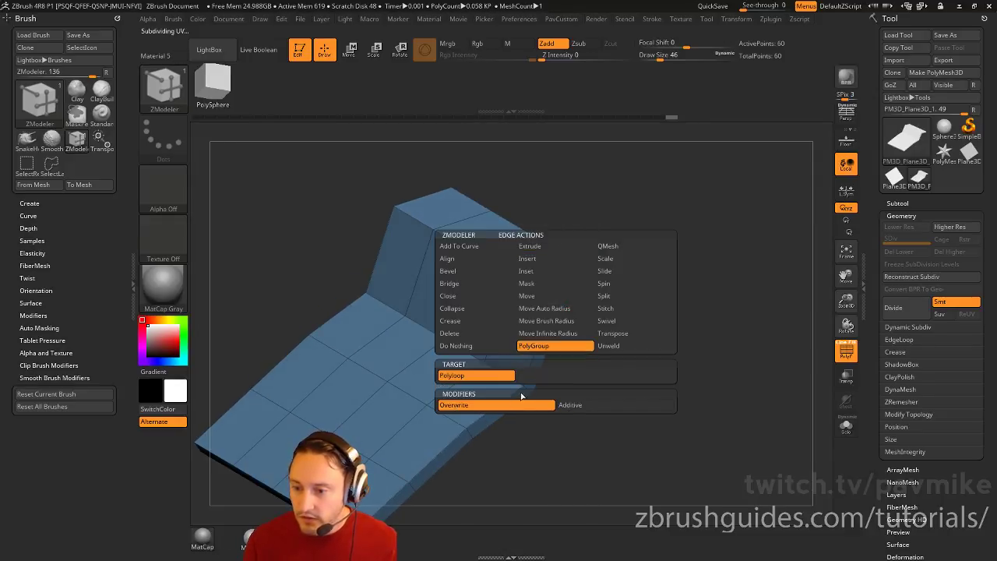
key(space)
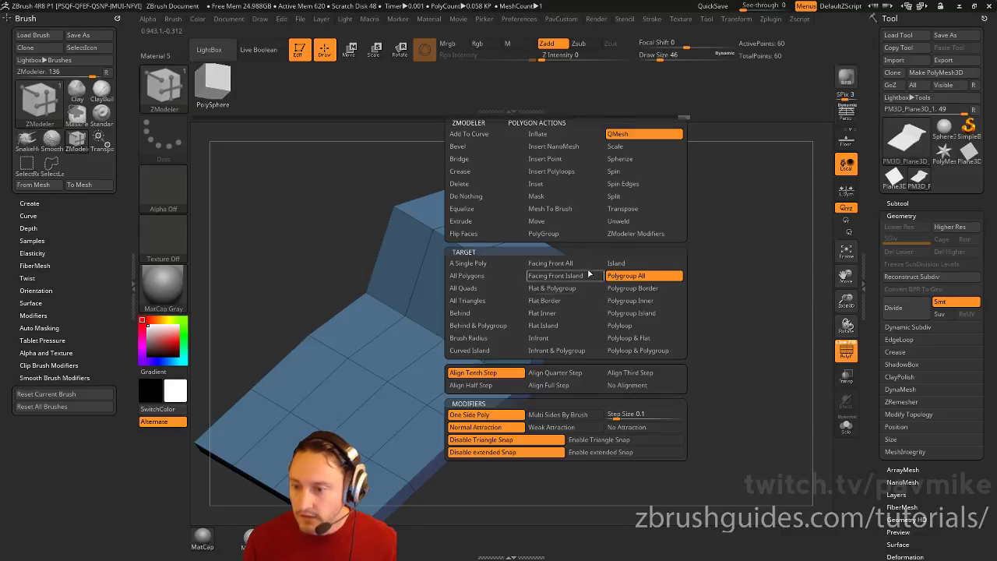
drag(695, 298, 686, 287)
drag(577, 296, 565, 333)
drag(569, 296, 564, 323)
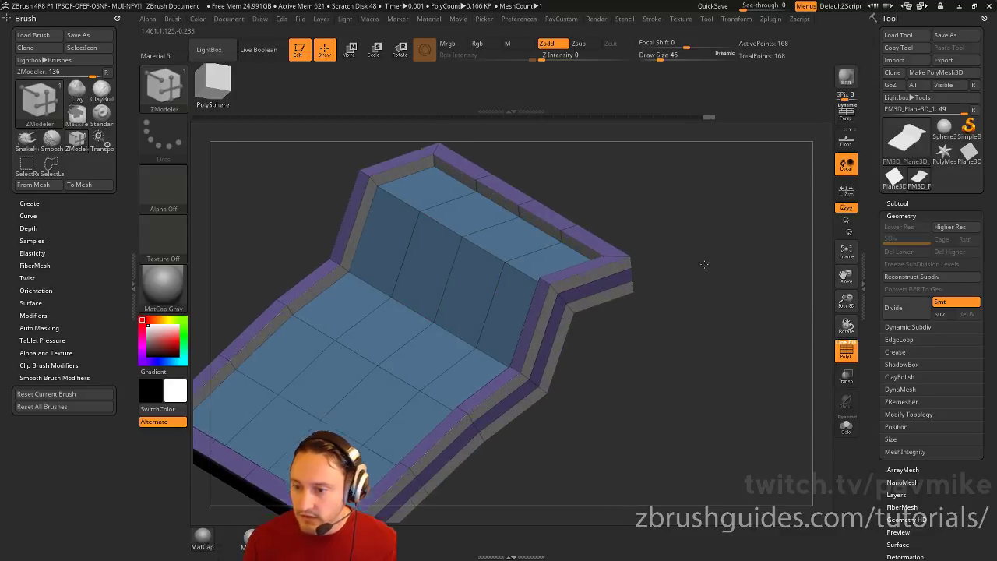
Step: Preview the rimmed panel with Dynamic Subdiv and without the wireframe, and crease its edges by polygroup with Crease PG
drag(704, 262, 694, 285)
key(d)
click(839, 345)
mouse_move(769, 340)
mouse_down()
mouse_move(800, 363)
mouse_move(687, 330)
mouse_move(716, 365)
mouse_move(725, 352)
mouse_up()
click(846, 350)
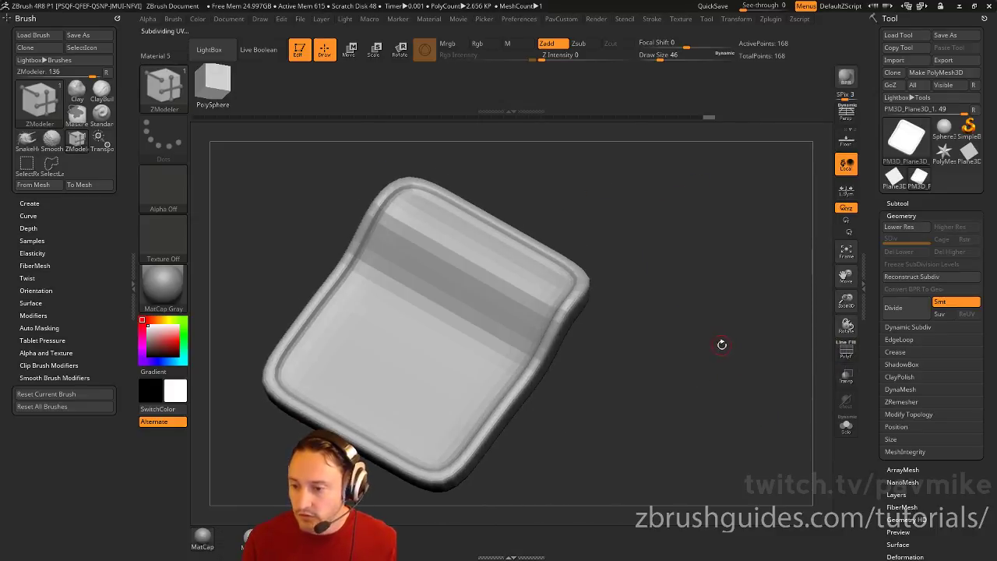
key(5)
click(750, 434)
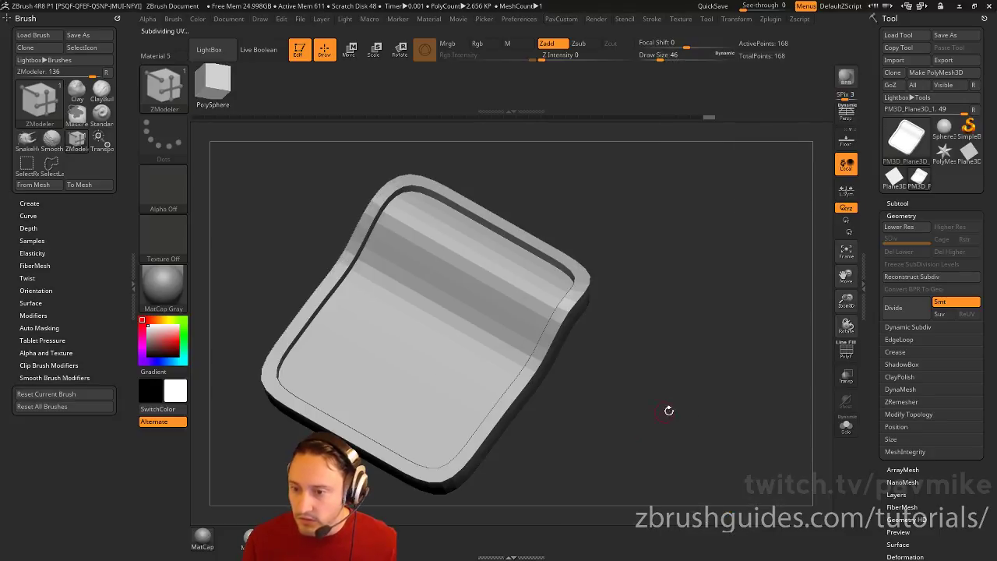
Step: Raise the smooth subdivision of the panel's dynamic preview and set its CreaseLvl to 3
drag(669, 410, 728, 370)
key(space)
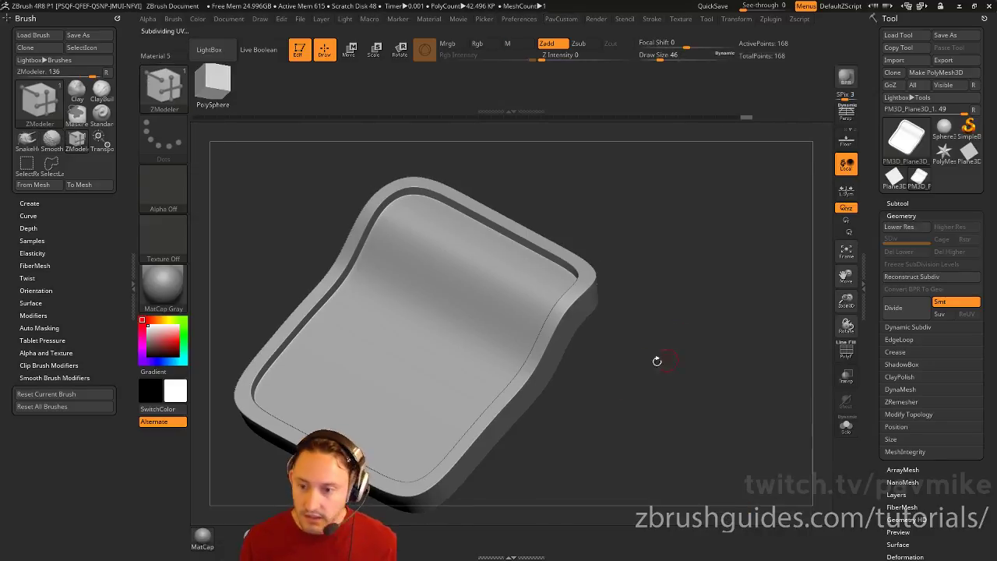
key(space)
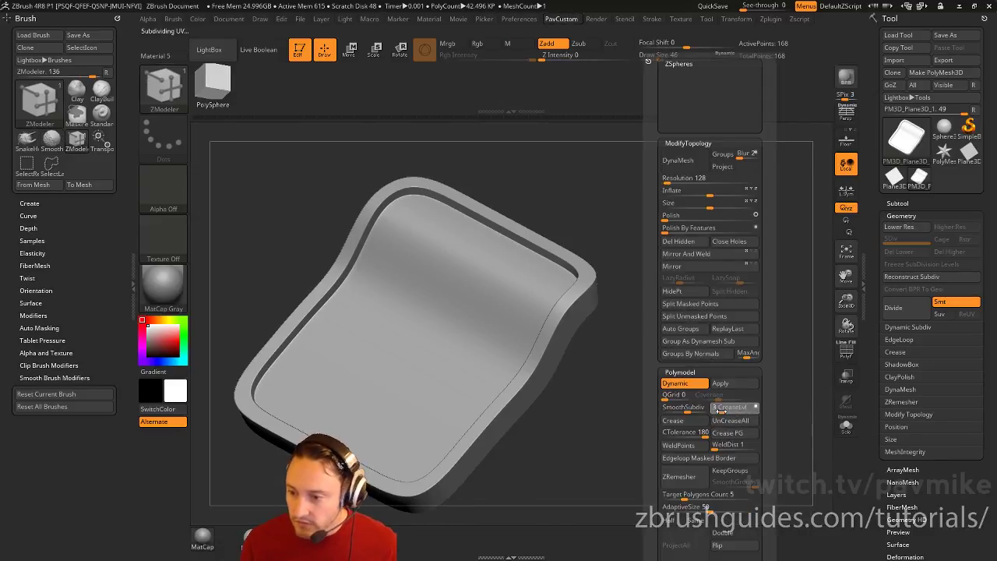
drag(672, 385, 656, 312)
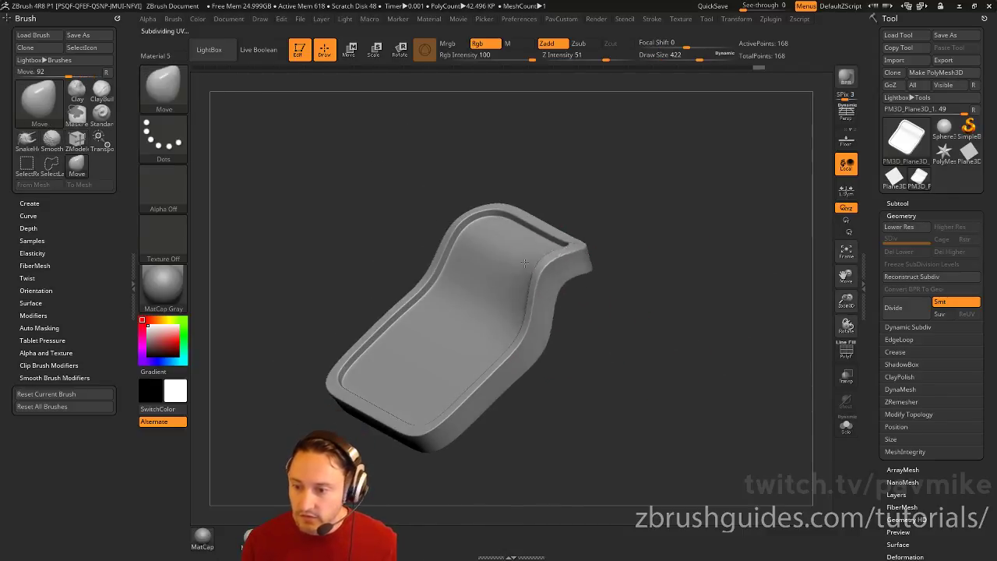
Step: Resize the Move brush and pull the panel's lower corners outward to flare its wide end
key(shift+d)
mouse_move(687, 342)
mouse_down()
mouse_move(748, 358)
mouse_move(673, 356)
mouse_up()
key(d)
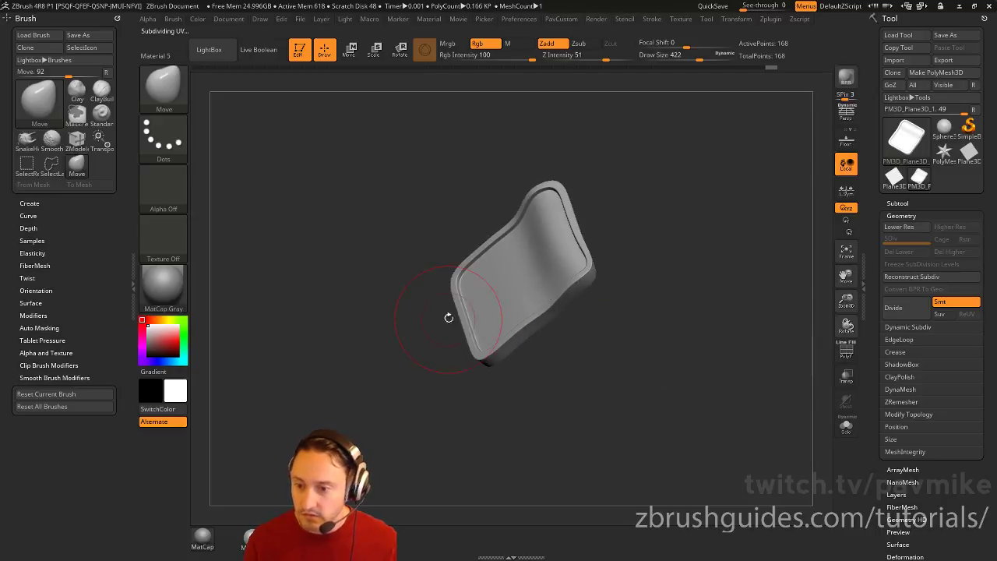
key(s)
mouse_move(449, 318)
mouse_down()
mouse_move(470, 318)
mouse_move(298, 252)
mouse_move(343, 271)
mouse_up()
mouse_move(580, 375)
mouse_down()
mouse_move(618, 391)
mouse_move(570, 374)
mouse_up()
drag(487, 359, 476, 441)
mouse_move(691, 417)
mouse_down()
mouse_move(701, 456)
mouse_move(735, 403)
mouse_up()
Step: Switch to the Standard brush and set the Draw Size to 207
key(b)
key(s)
key(t)
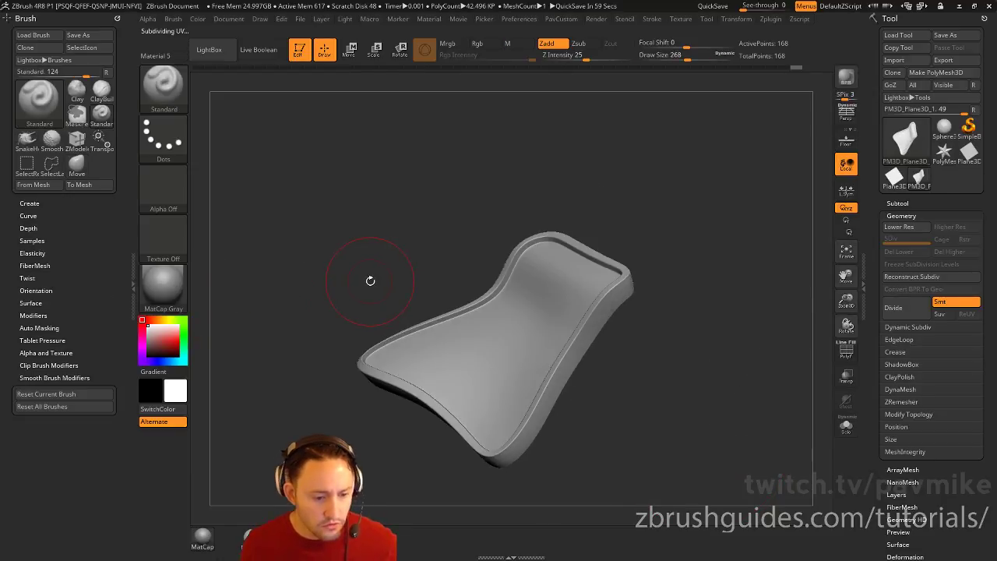
mouse_move(726, 208)
mouse_down()
mouse_move(731, 196)
mouse_move(697, 236)
mouse_move(703, 252)
mouse_up()
key(s)
key(s)
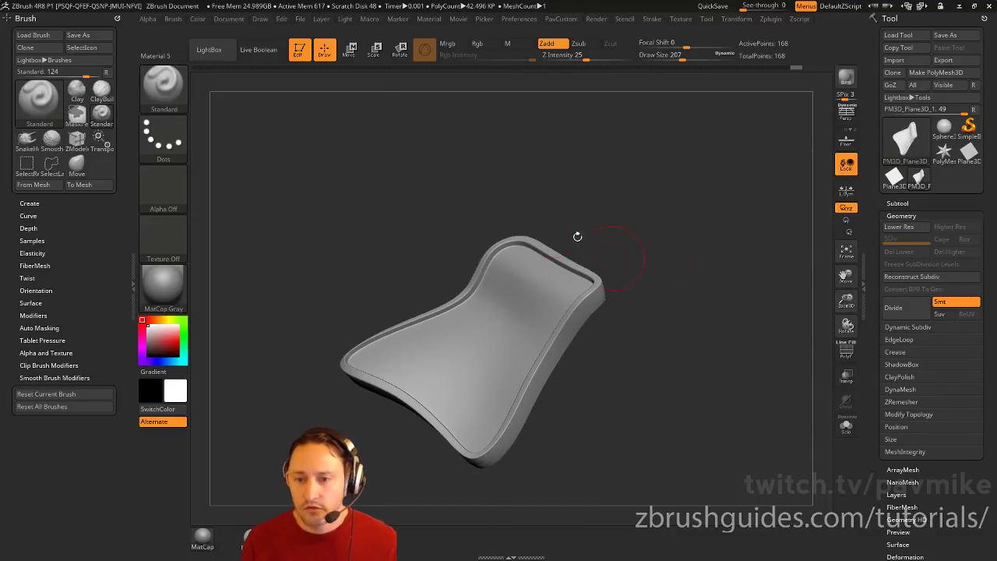
Step: Leave Edit mode, clear the canvas and draw a Cylinder3D ready for editing
click(300, 50)
key(ctrl+n)
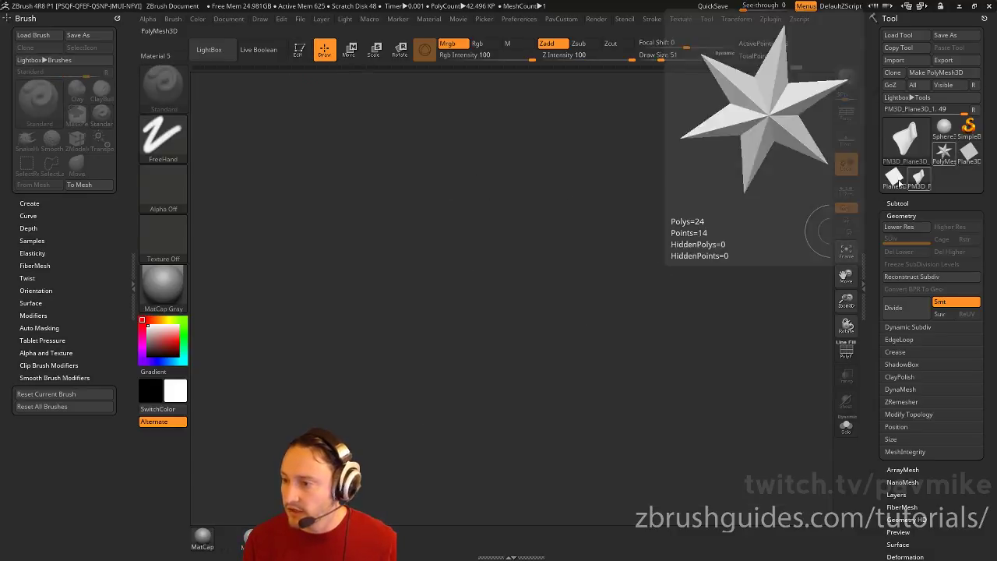
click(968, 127)
click(906, 139)
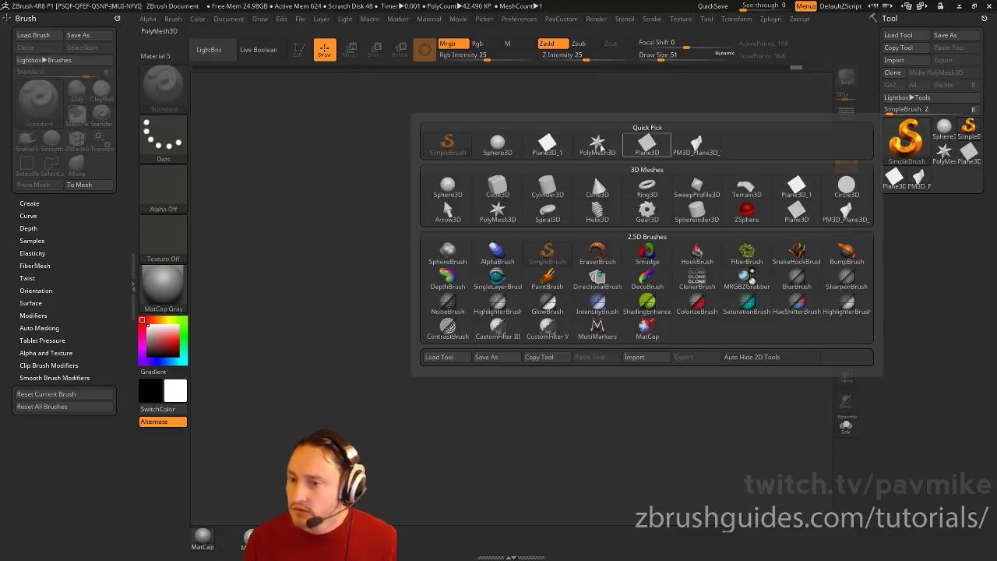
click(497, 188)
drag(464, 299, 283, 71)
click(299, 49)
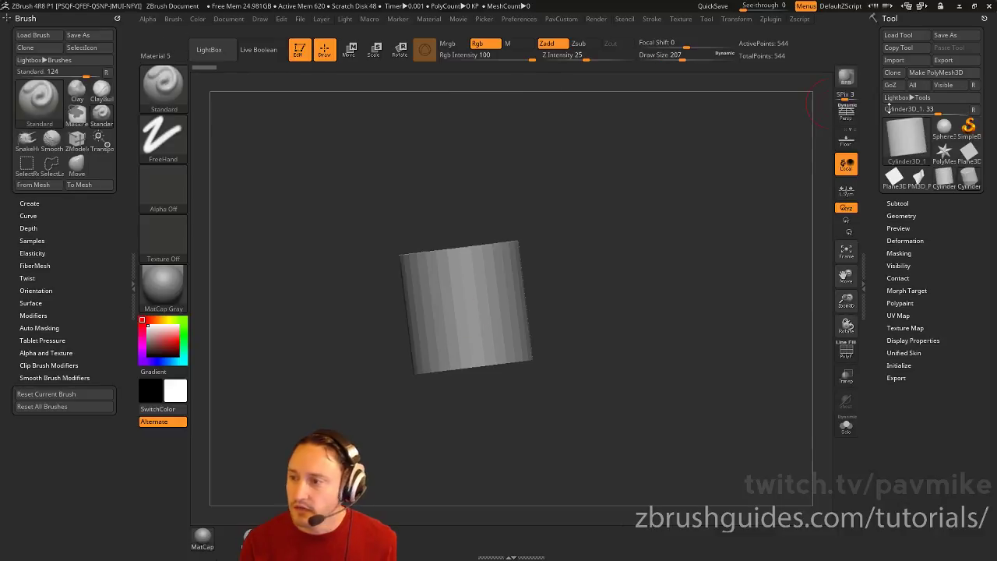
Step: Convert the cylinder to a PolyMesh3D, show its wireframe and align it to a straight side view
click(936, 72)
drag(678, 196, 818, 310)
click(846, 350)
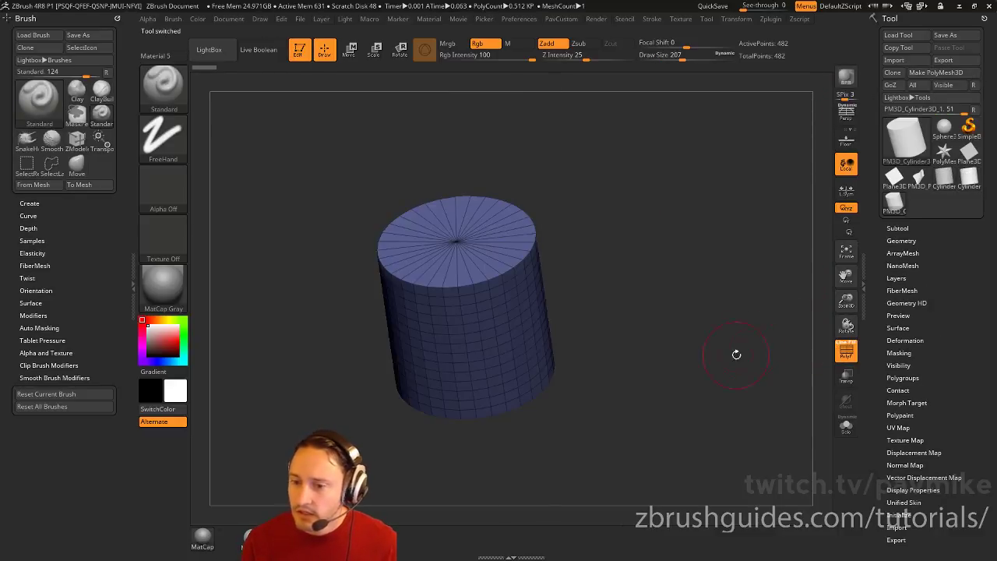
shift+drag(736, 354, 697, 311)
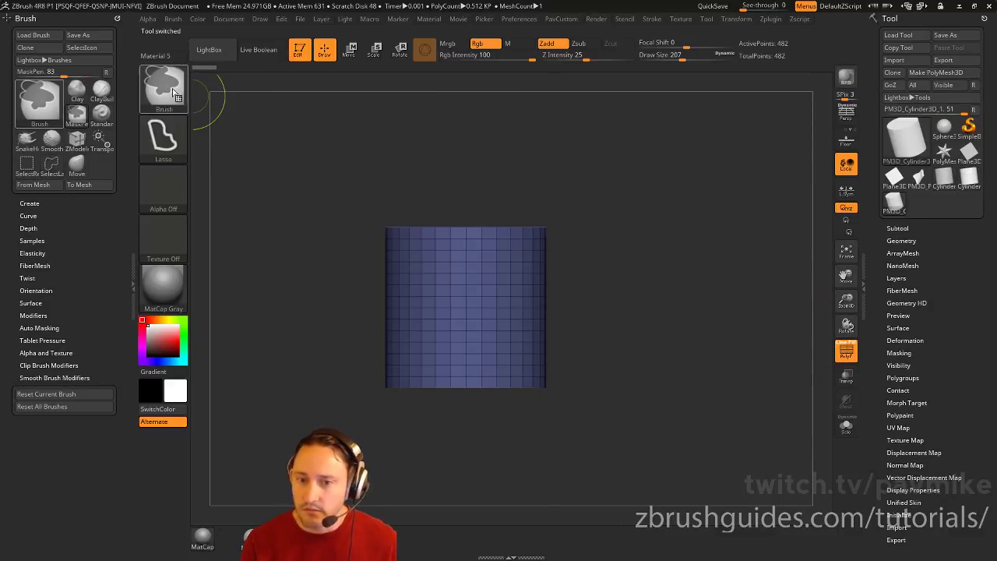
ctrl+shift+click(173, 95)
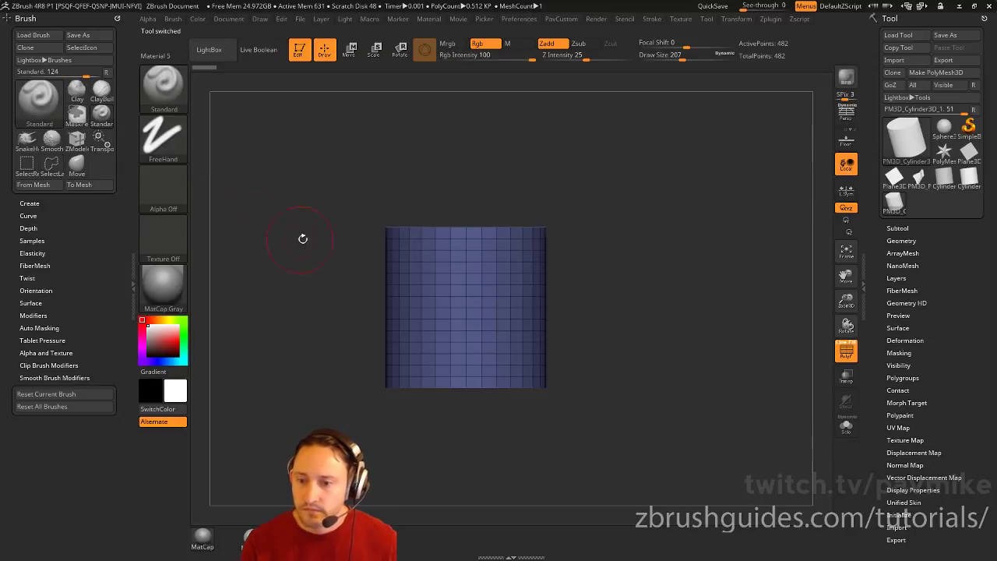
mouse_move(284, 162)
ctrl+mouse_down()
mouse_move(586, 205)
mouse_move(592, 242)
ctrl+mouse_up()
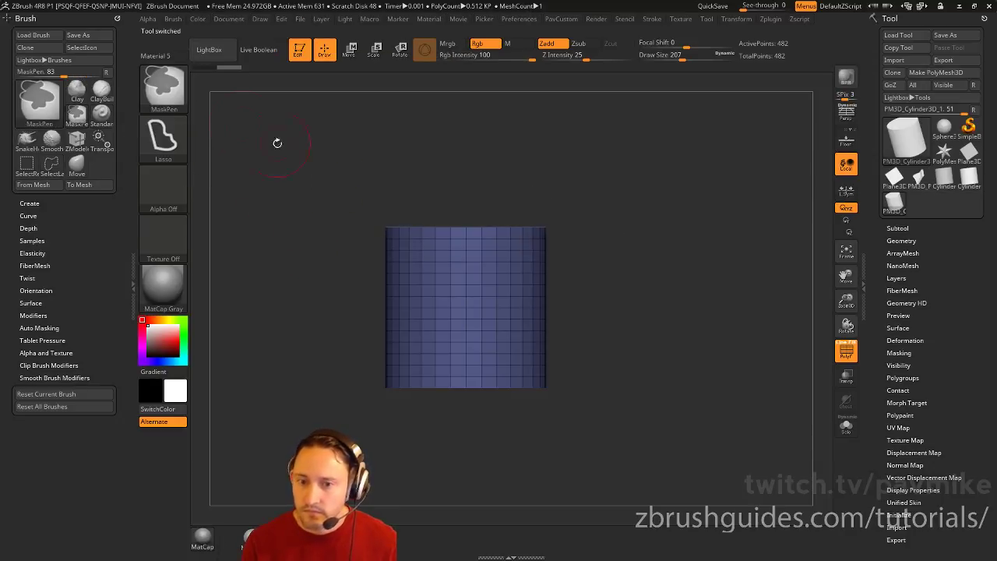
key(b)
key(s)
key(t)
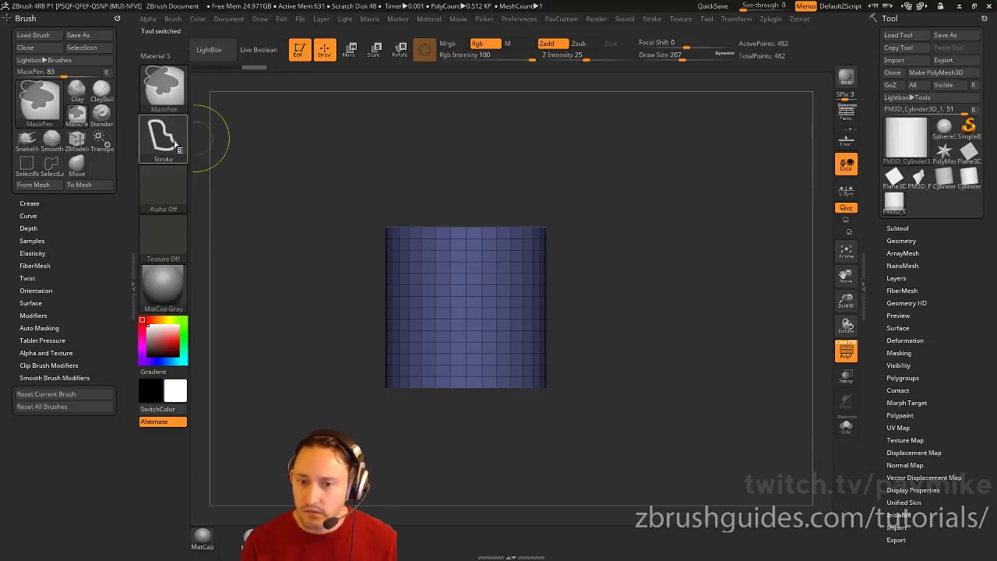
Step: Set the masking stroke to Dots, mask the cylinder's top end and invert the mask so the body is protected
ctrl+click(163, 136)
ctrl+click(233, 151)
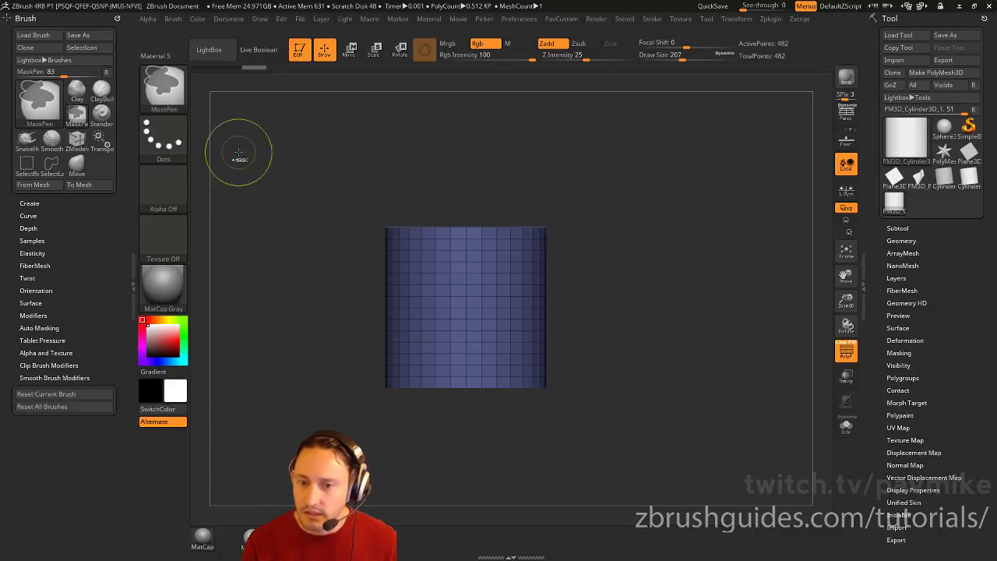
ctrl+drag(247, 167, 671, 234)
drag(687, 212, 661, 234)
ctrl+click(706, 244)
Step: Place the Gizmo on the unmasked top cap and extrude the cap upward along the Y axis
key(w)
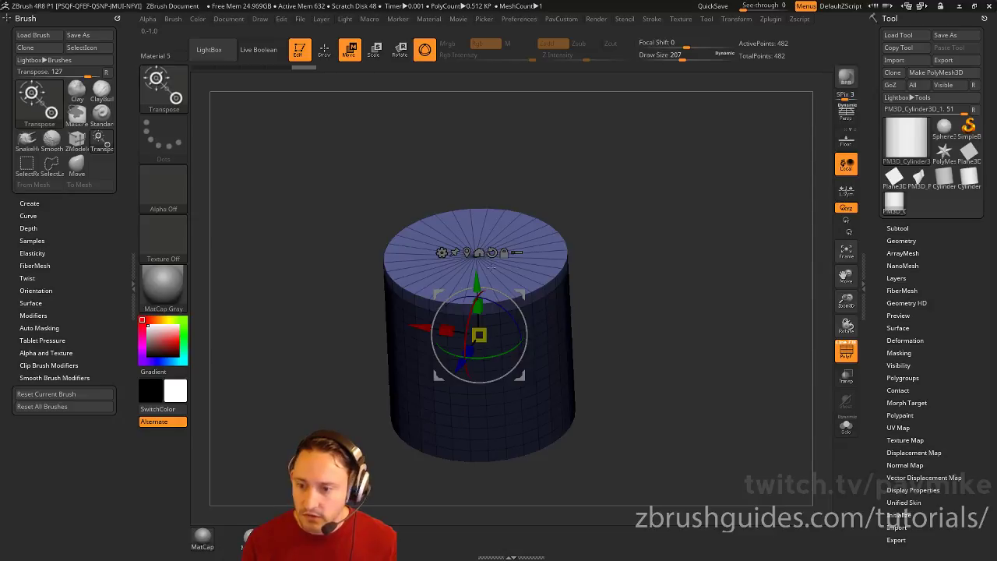
alt+click(506, 271)
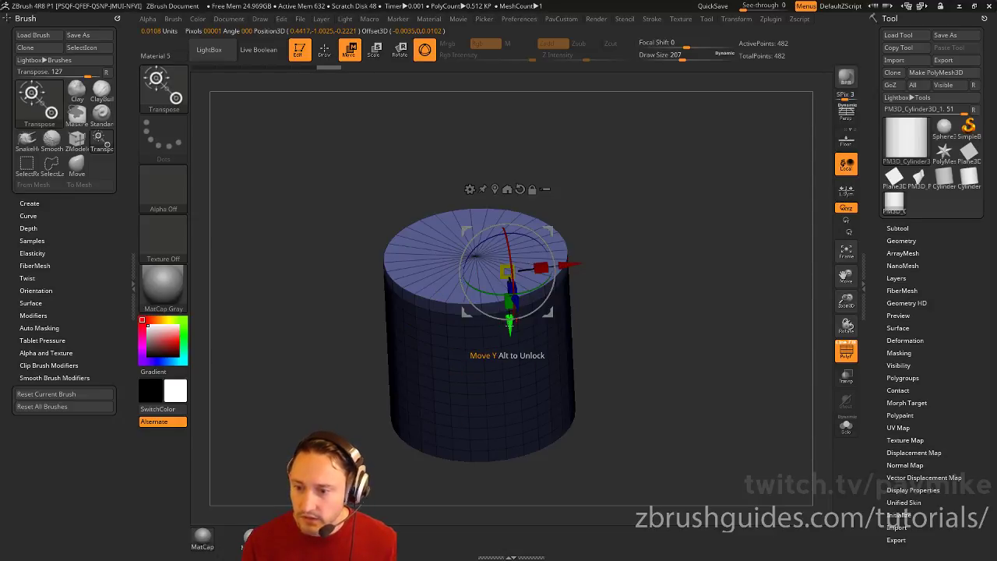
drag(512, 319, 508, 234)
alt+drag(627, 189, 590, 255)
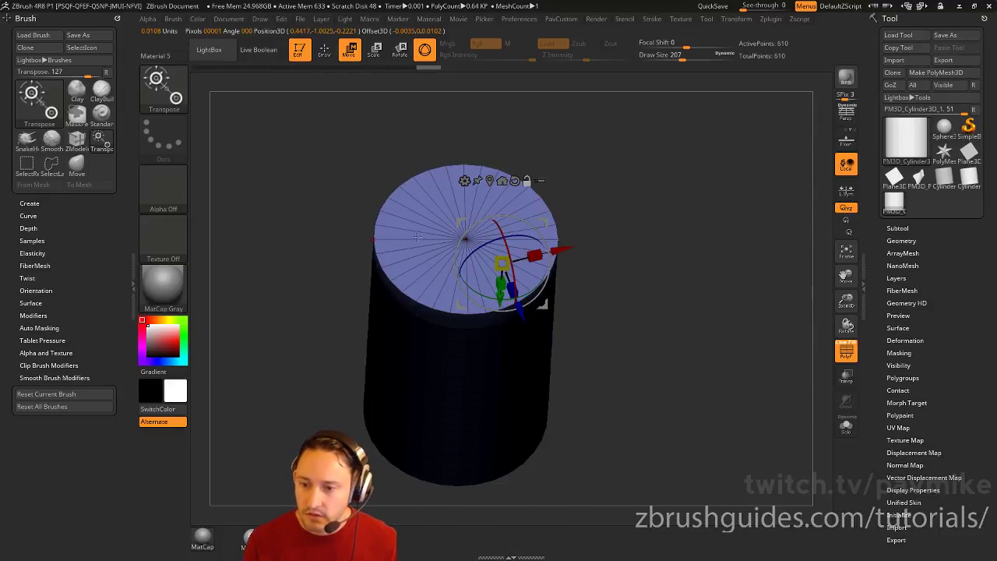
Step: Center the Gizmo on the extruded top cap and switch to scaling
alt+click(393, 230)
alt+click(465, 239)
drag(640, 227, 583, 185)
key(e)
drag(468, 238, 465, 239)
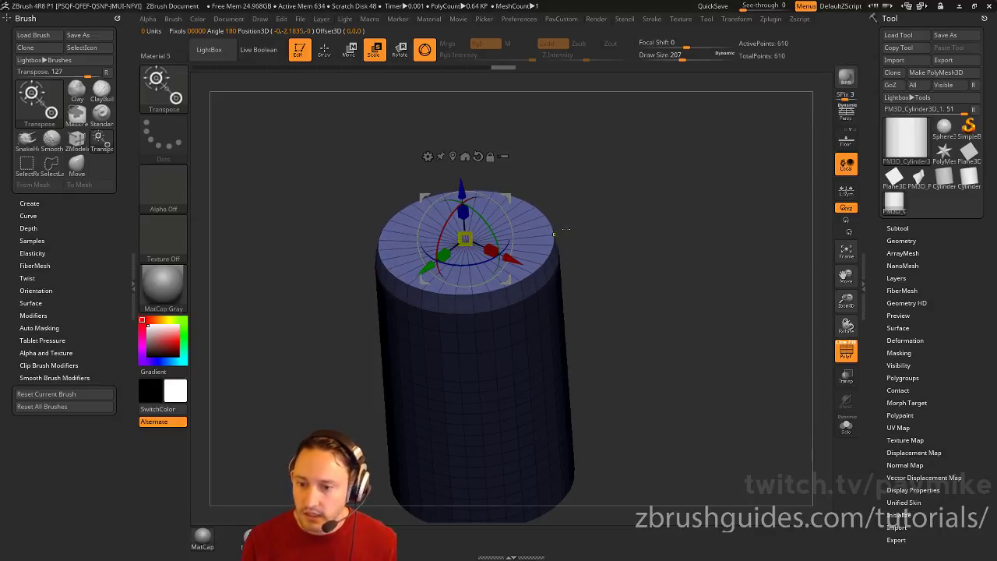
Step: Replace the Gizmo with the Transpose line, inset the top cap with two concentric rings and switch to moving
click(424, 51)
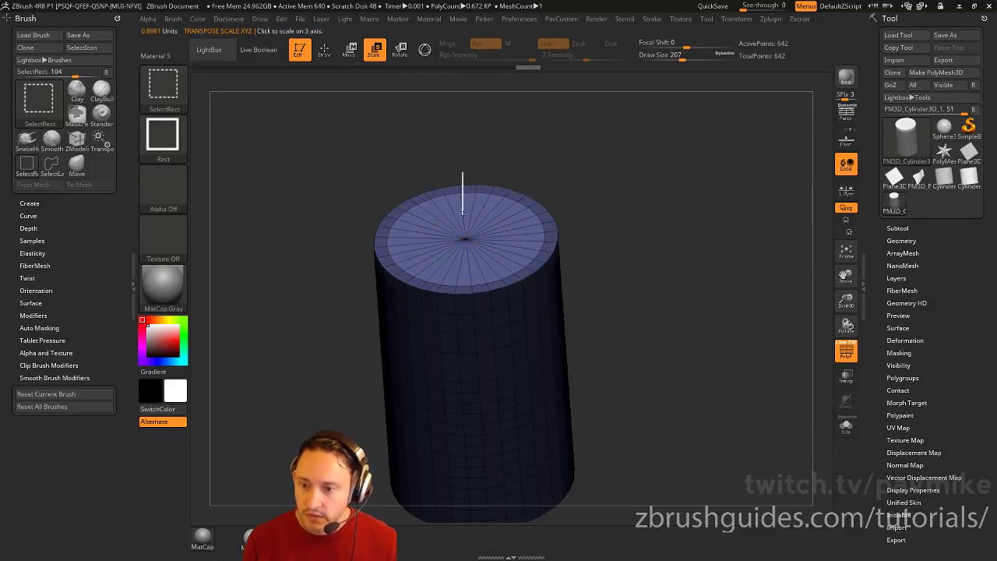
ctrl+drag(461, 173, 464, 223)
key(w)
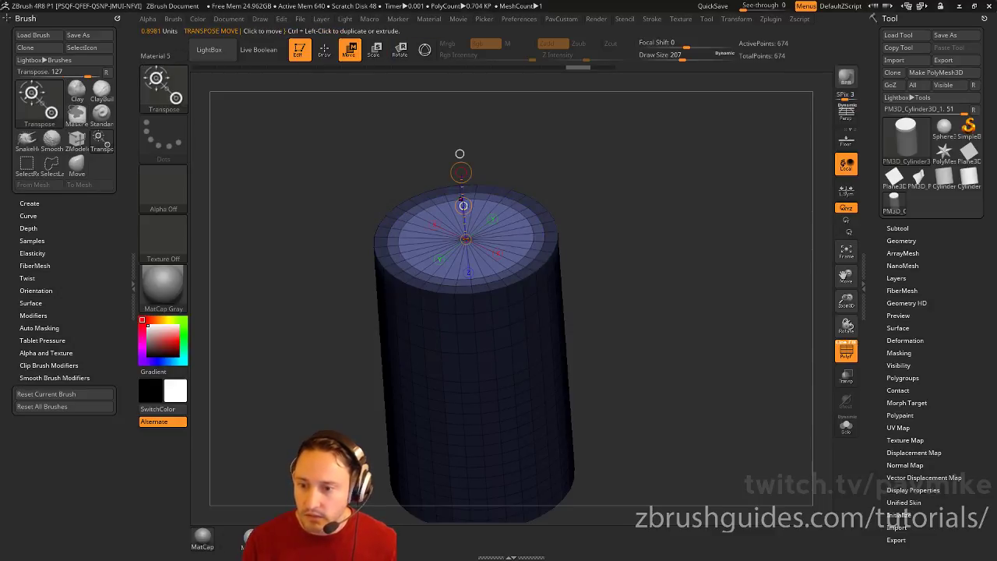
Step: Return to draw mode, leave Edit mode on the inset cylinder and clear the canvas
key(q)
mouse_move(638, 195)
mouse_down()
mouse_move(691, 248)
mouse_move(654, 245)
mouse_move(623, 226)
mouse_up()
key(t)
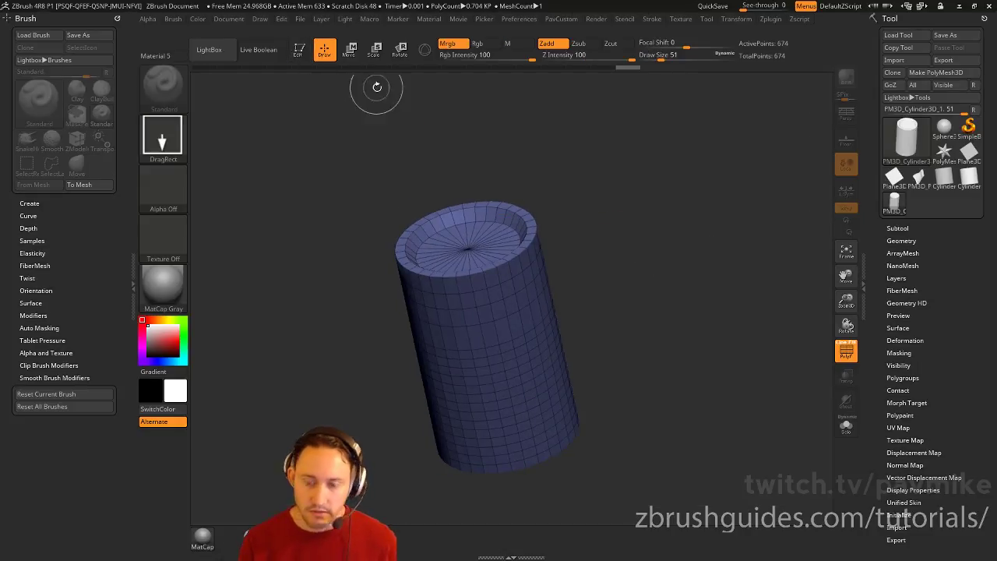
key(ctrl+n)
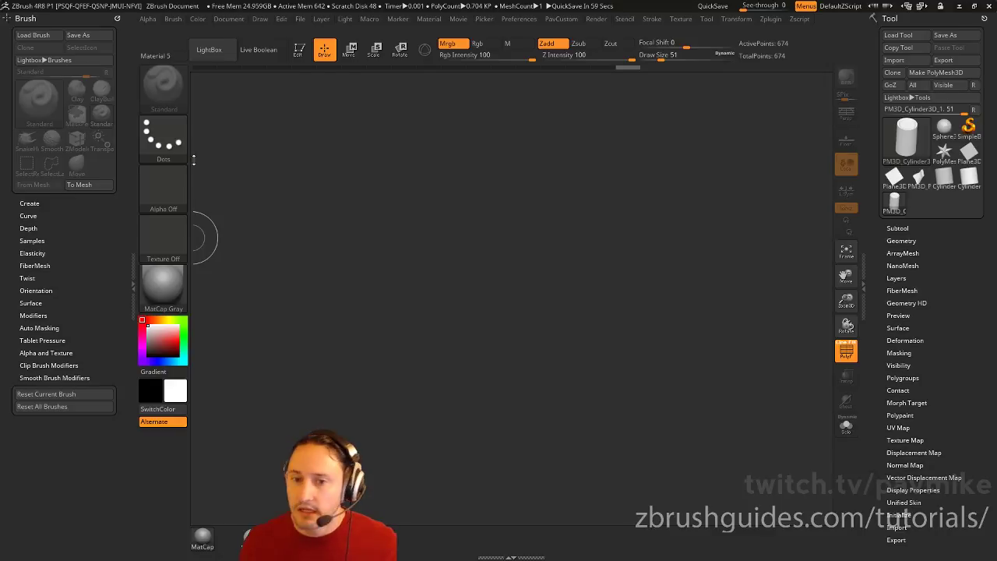
Step: Restore the maximized ZBrush window and reposition and resize it to fill the space beside the PDF guide
click(973, 5)
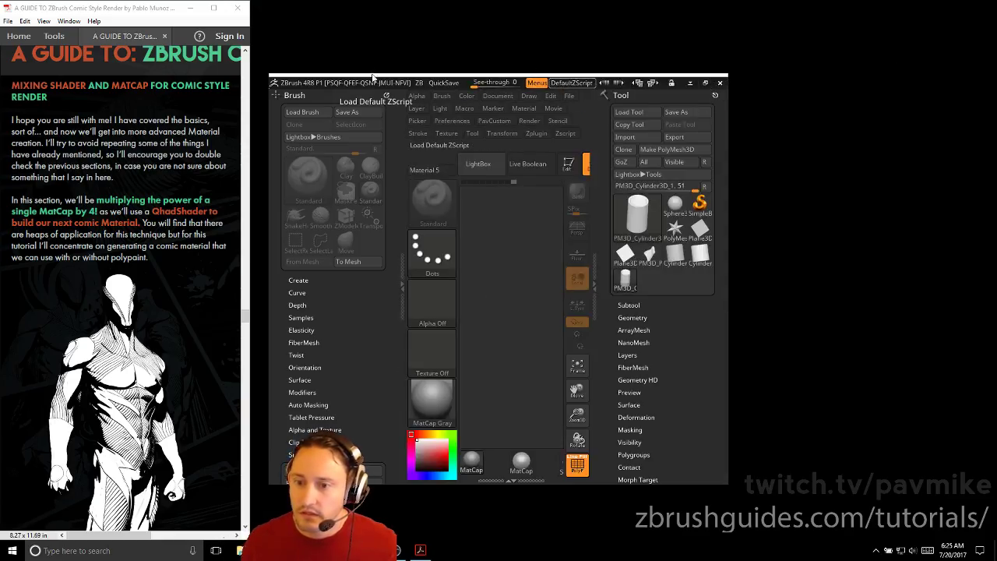
drag(367, 78, 343, 12)
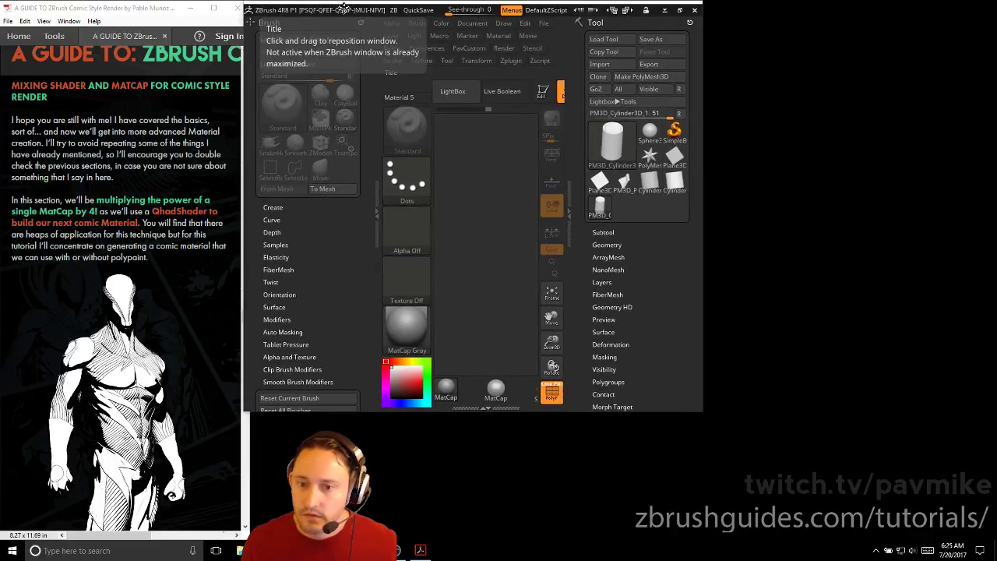
drag(699, 414, 987, 553)
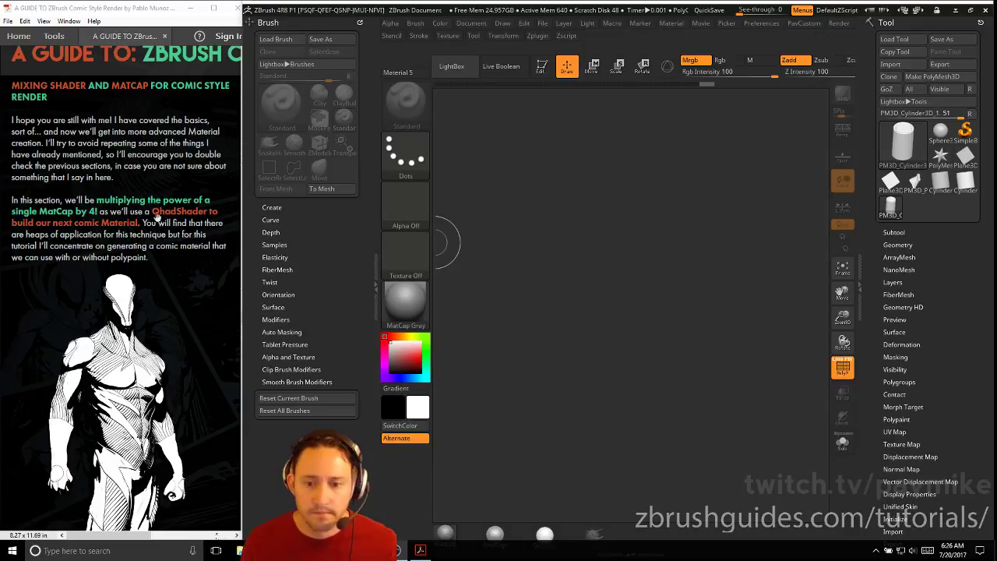
Step: Examine the PDF guide's section on mixing shaders and MatCaps for a comic style render, including its figure illustration
click(112, 247)
scroll(115, 265, up, 2)
drag(121, 306, 148, 266)
scroll(146, 265, down, 2)
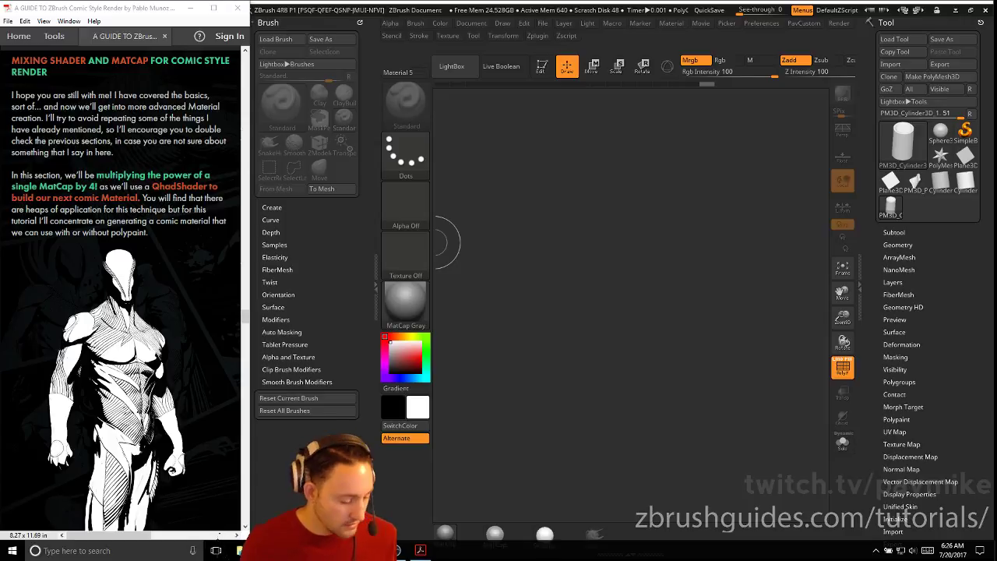
mouse_move(218, 534)
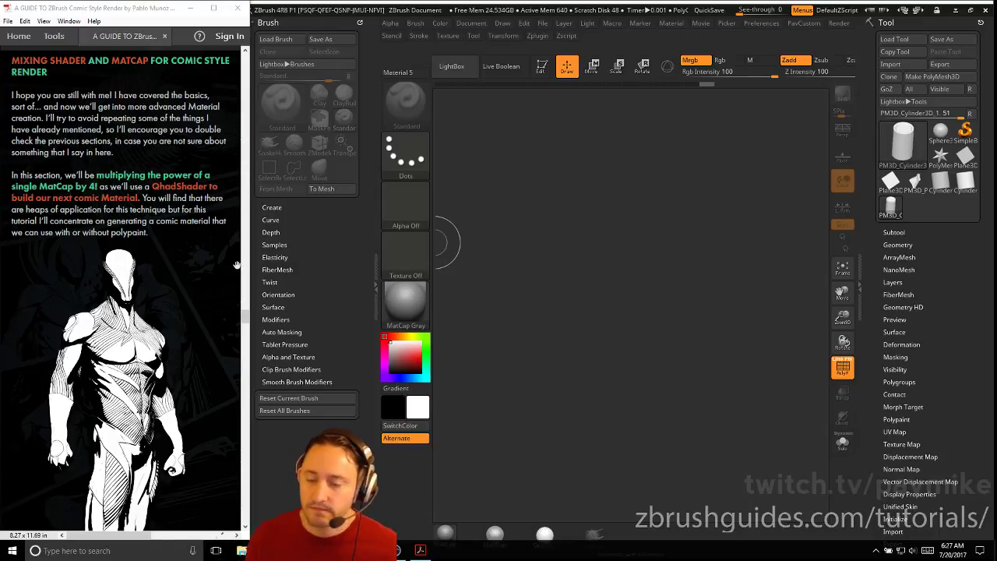
scroll(125, 194, up, 3)
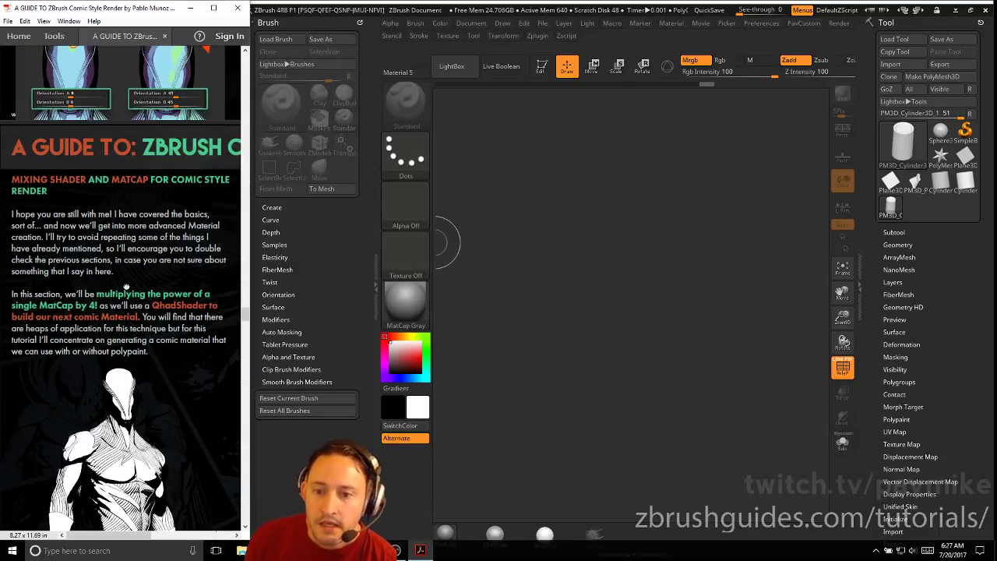
scroll(129, 183, down, 3)
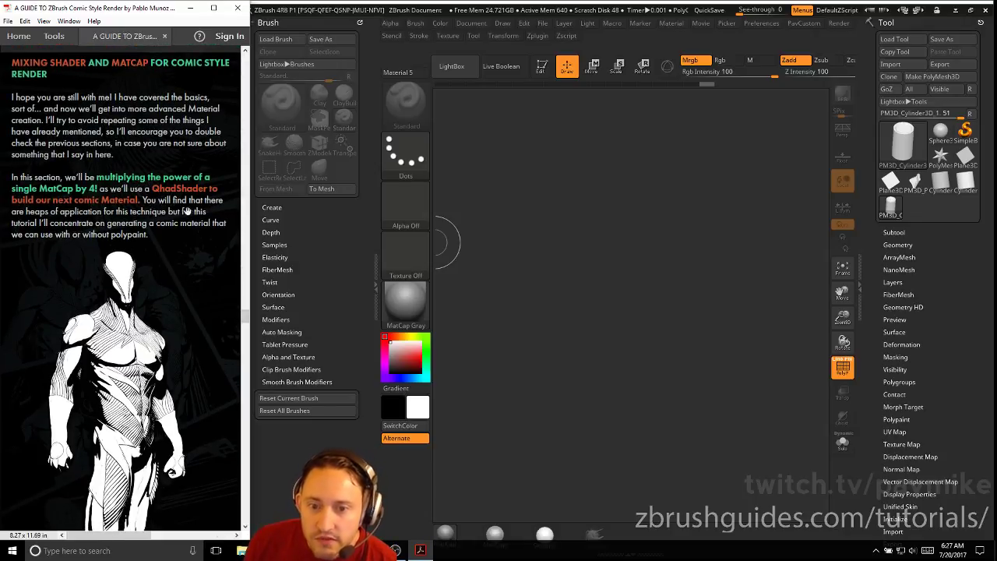
scroll(175, 195, down, 2)
drag(175, 195, 179, 130)
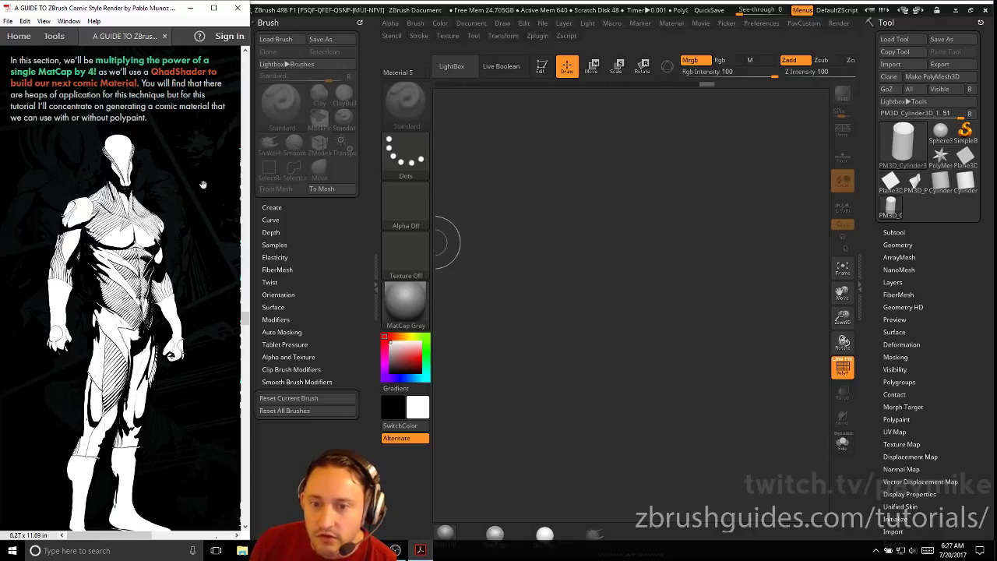
scroll(201, 184, down, 3)
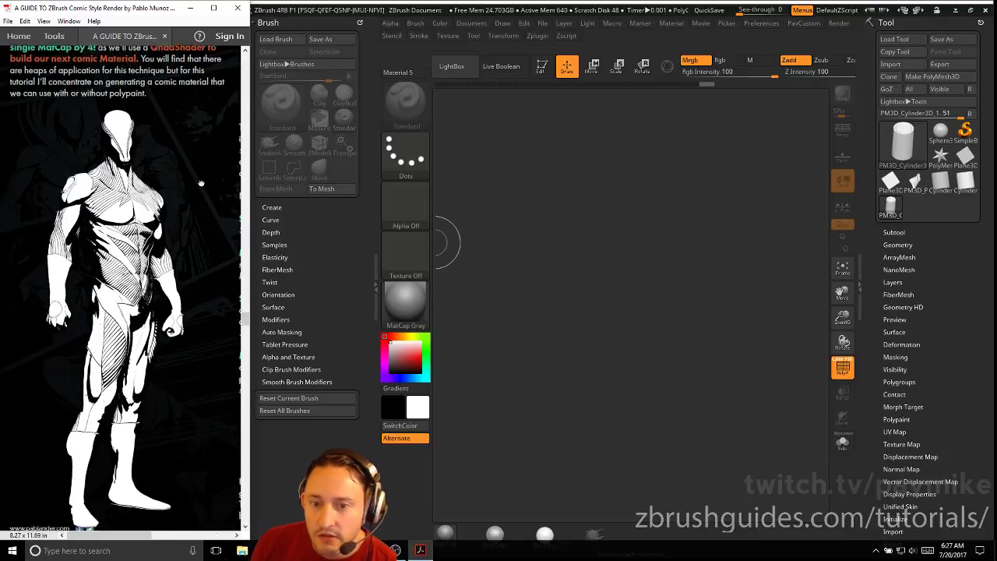
scroll(206, 188, up, 2)
drag(218, 217, 222, 220)
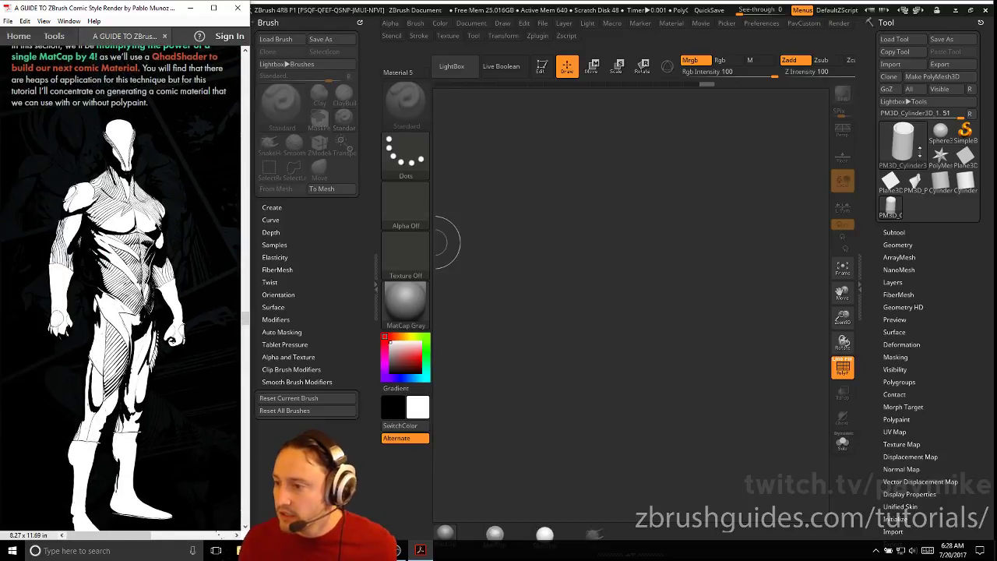
Step: Clear the smeared cylinder copies, redraw a single cylinder with the DragRect stroke and make it editable
drag(669, 323, 700, 390)
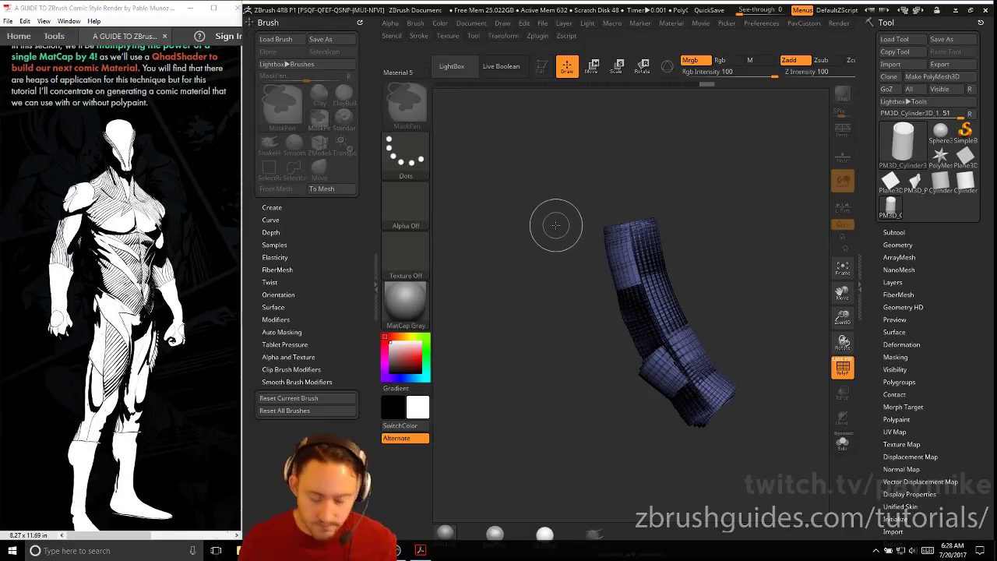
key(ctrl+n)
click(413, 156)
click(405, 156)
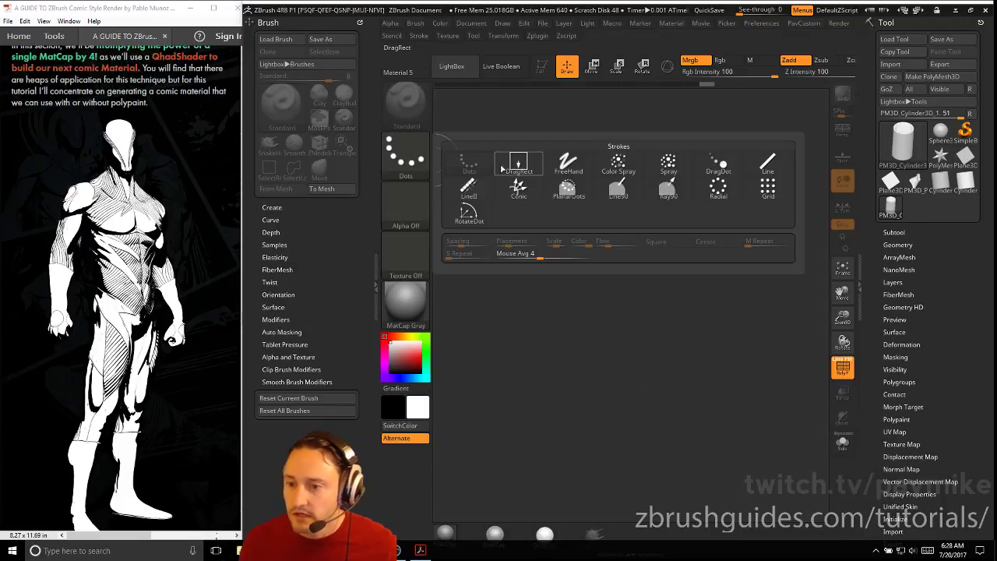
click(518, 163)
drag(578, 257, 636, 416)
click(540, 69)
drag(707, 117, 739, 204)
alt+drag(740, 204, 770, 303)
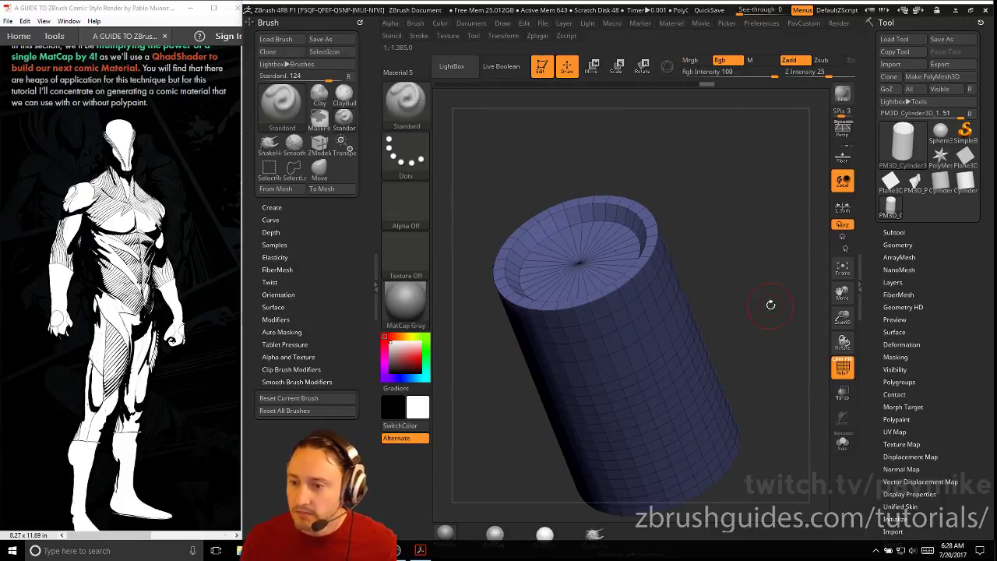
Step: Load the DoubleDotsOmetal material from the Lightbox material library onto the cylinder
click(405, 300)
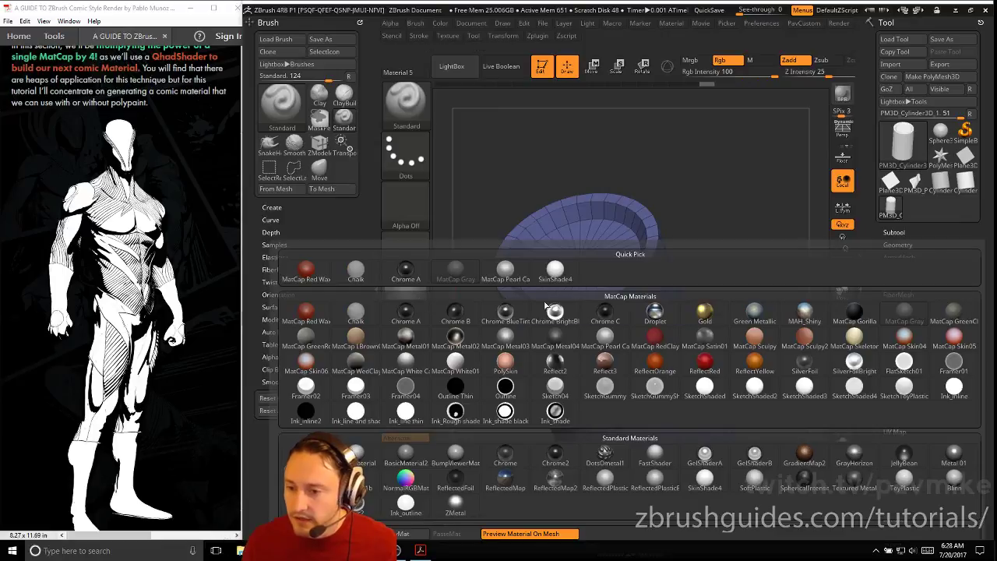
mouse_move(589, 454)
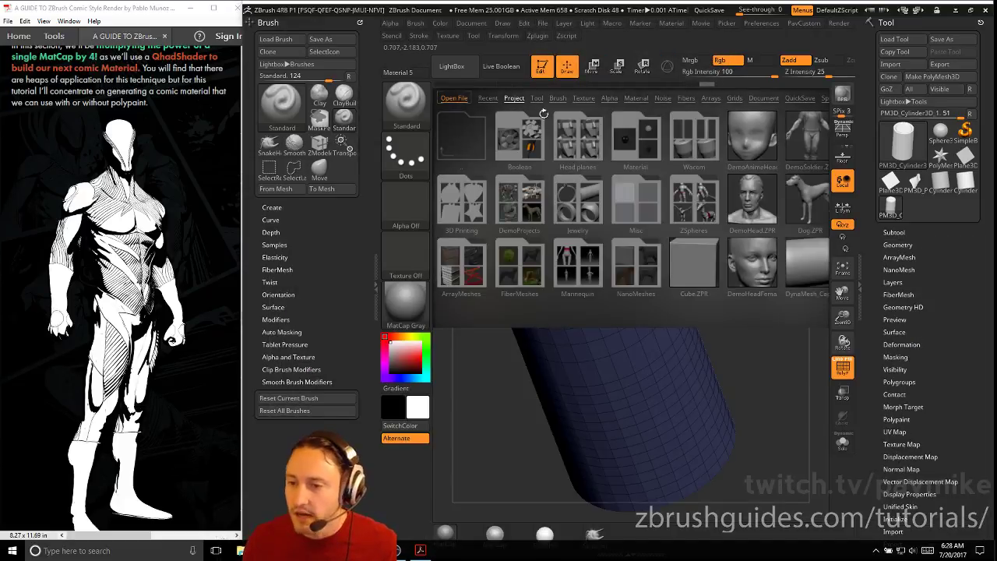
click(634, 99)
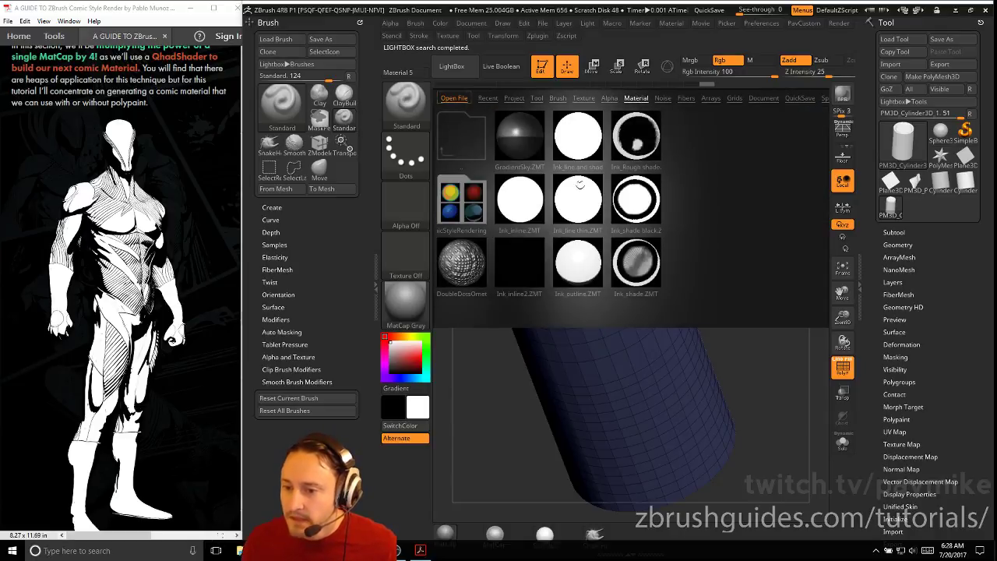
double_click(474, 268)
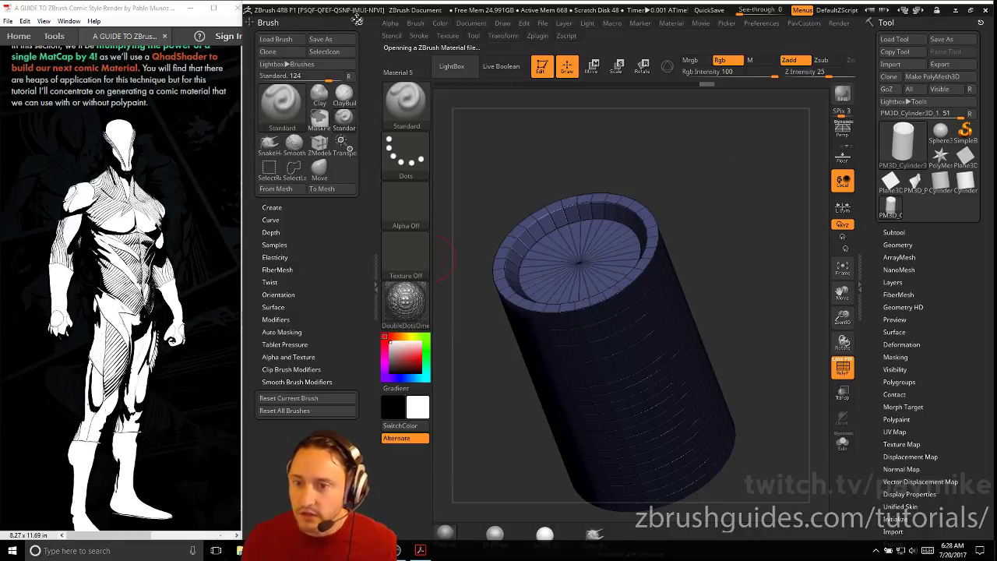
Step: Dock the Material palette in the tray in place of the Brush palette and expand the material's Modifiers
click(667, 25)
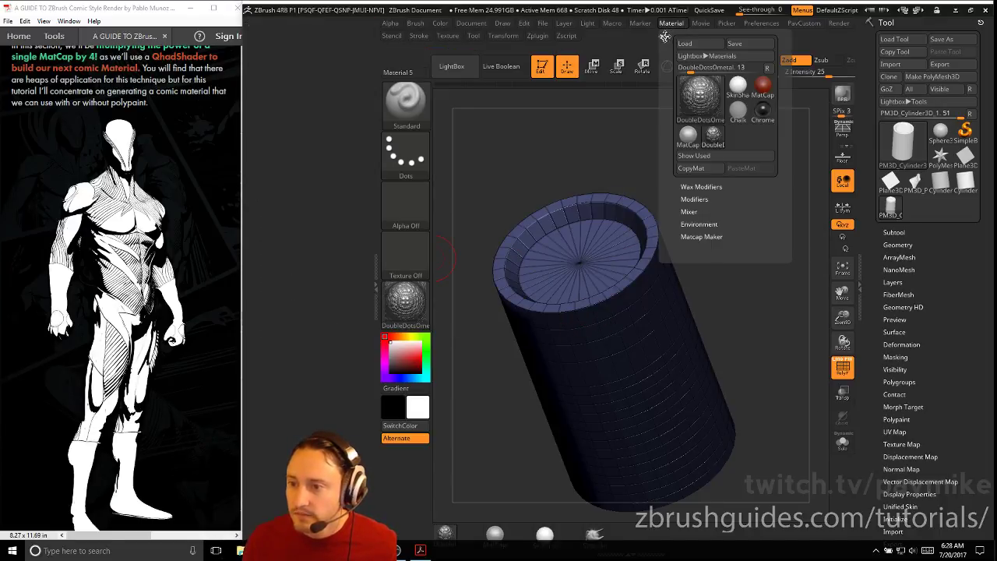
drag(664, 37, 308, 31)
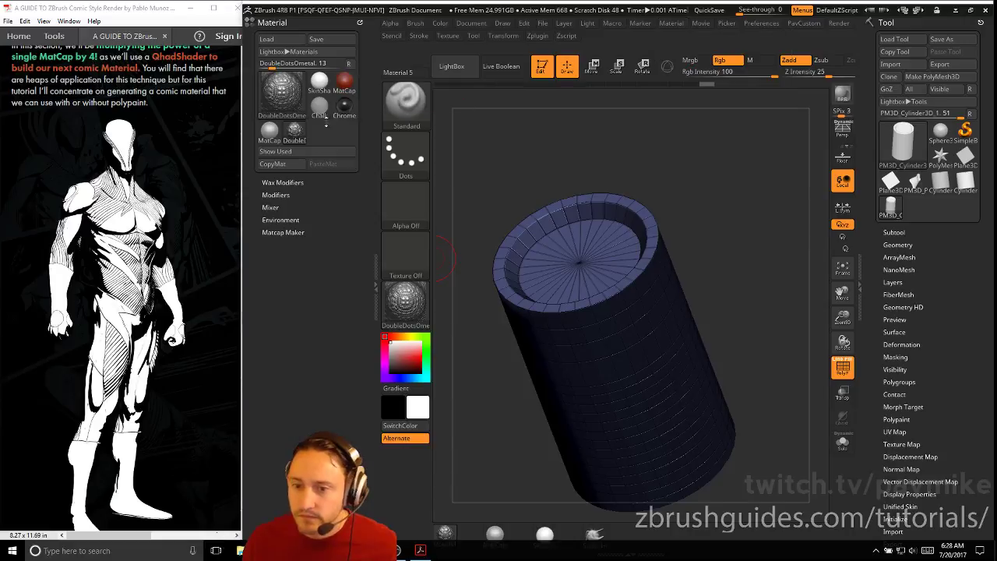
click(276, 195)
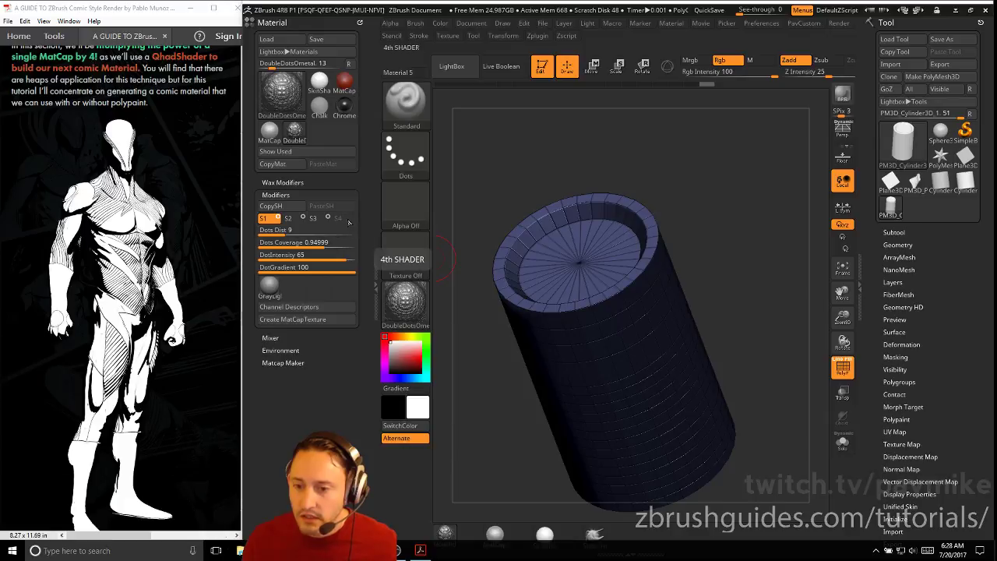
Step: Browse the ComicStyleRendering material folder in Lightbox and open File Explorer
click(405, 300)
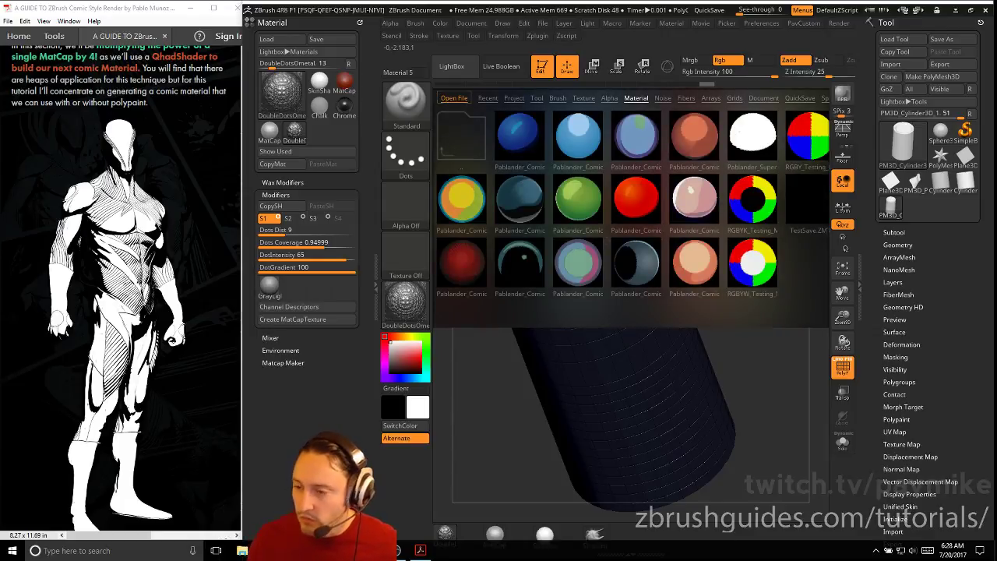
click(631, 211)
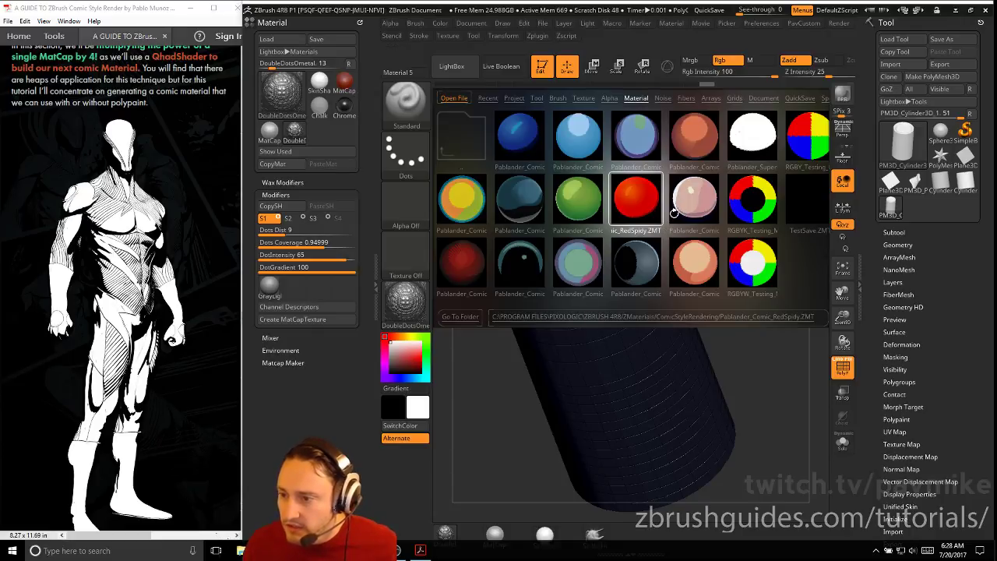
click(461, 144)
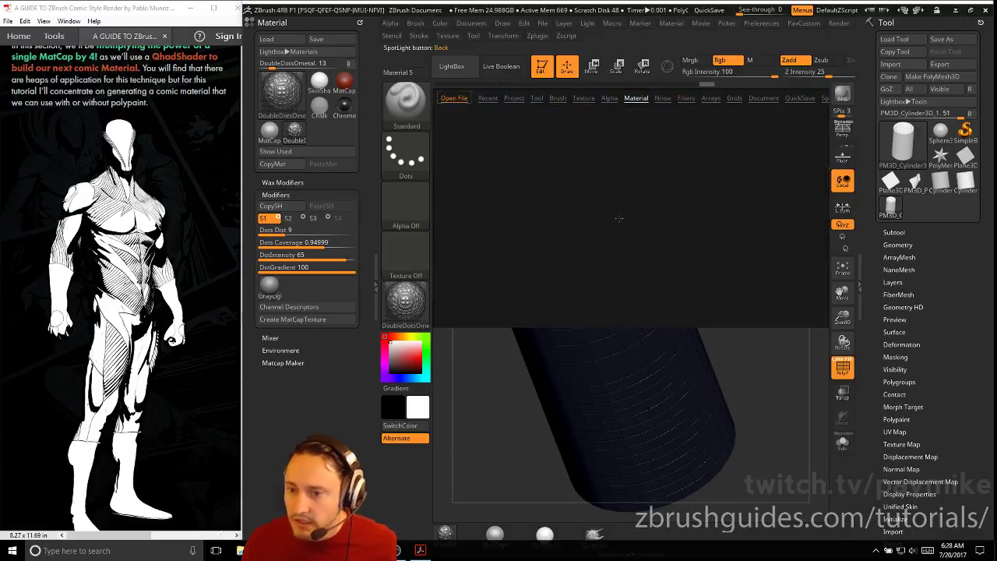
key(super)
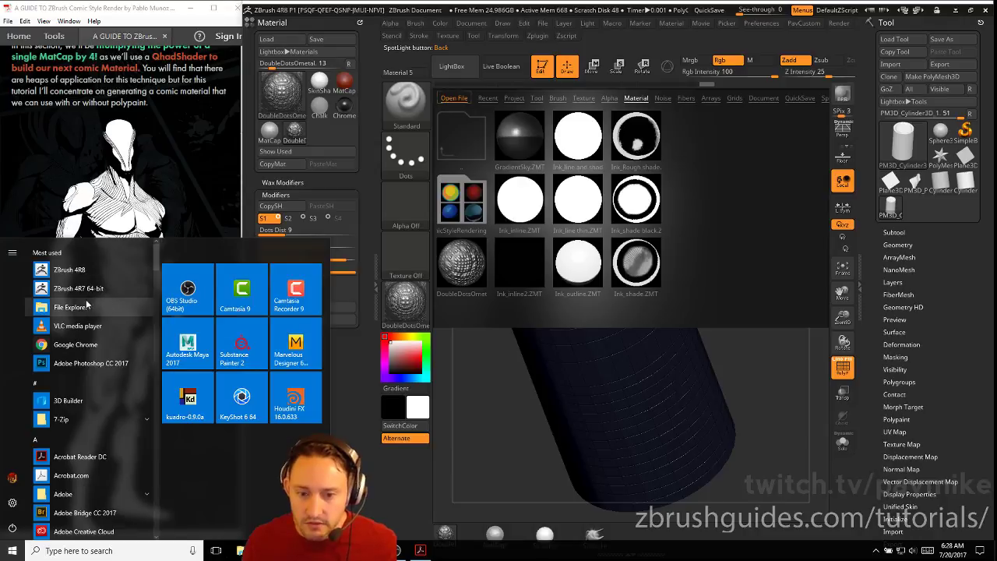
click(84, 307)
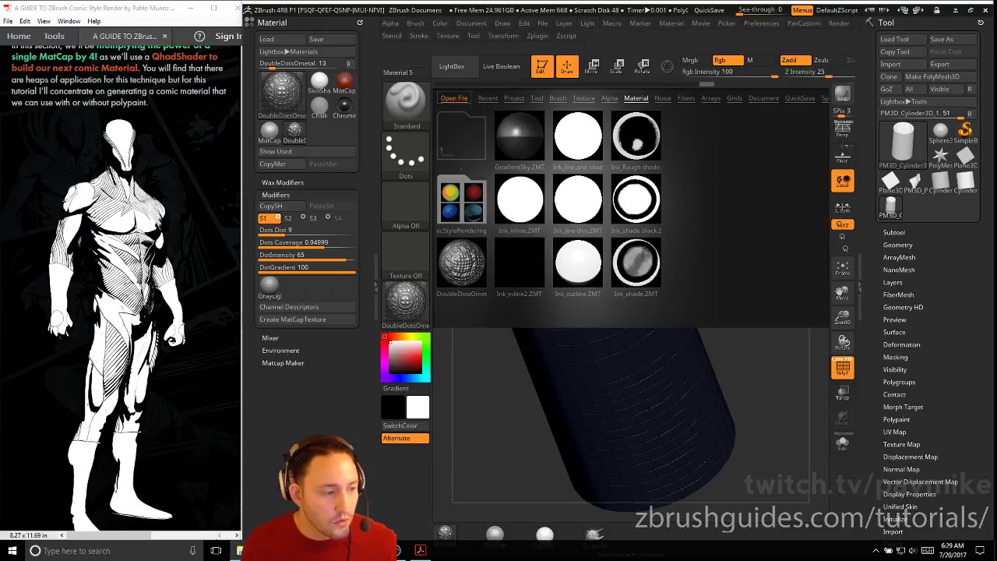
Step: Load the Pablander_SuperComic material from the ComicStyleRendering folder and look over its shader modifiers
click(466, 204)
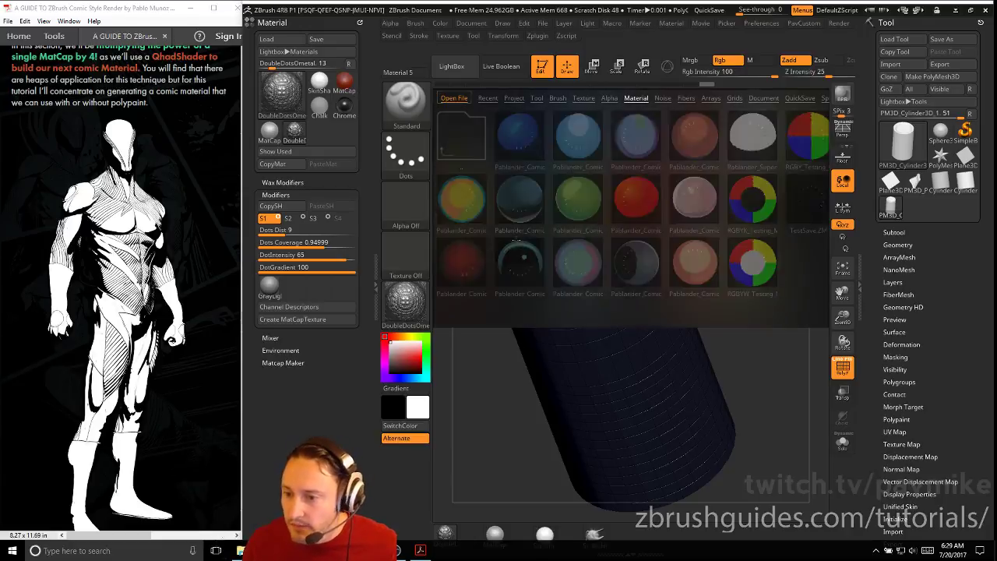
click(613, 215)
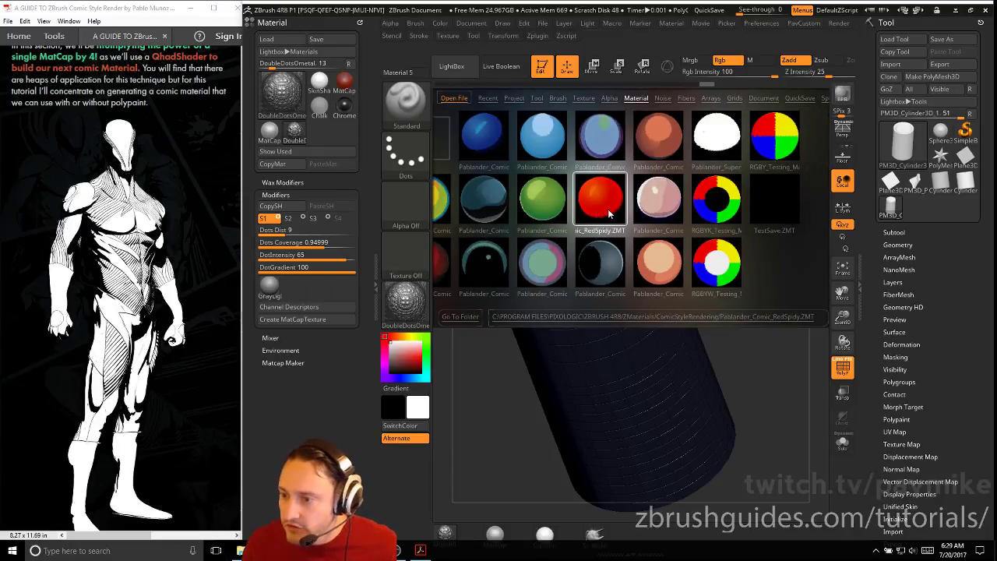
click(752, 132)
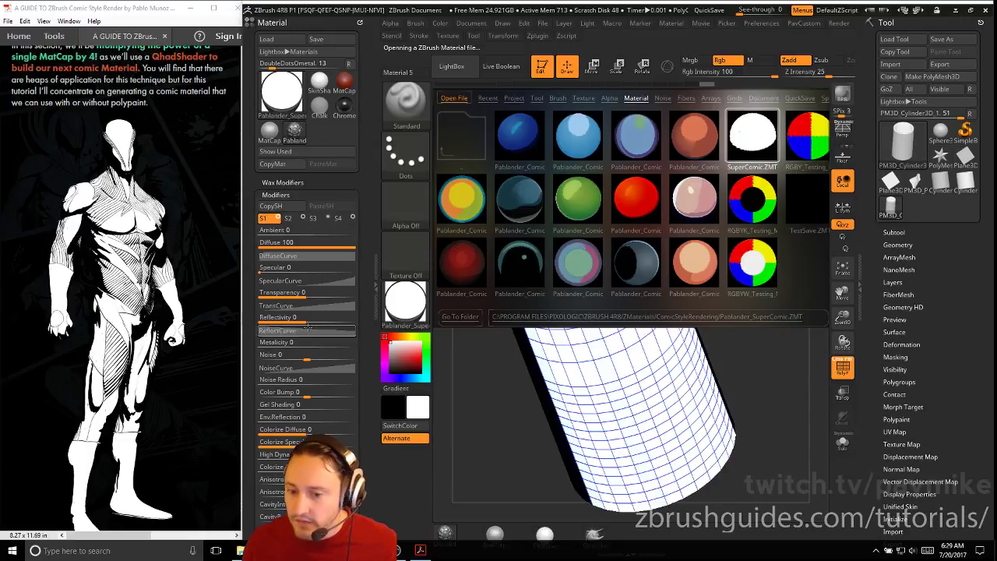
scroll(319, 374, down, 6)
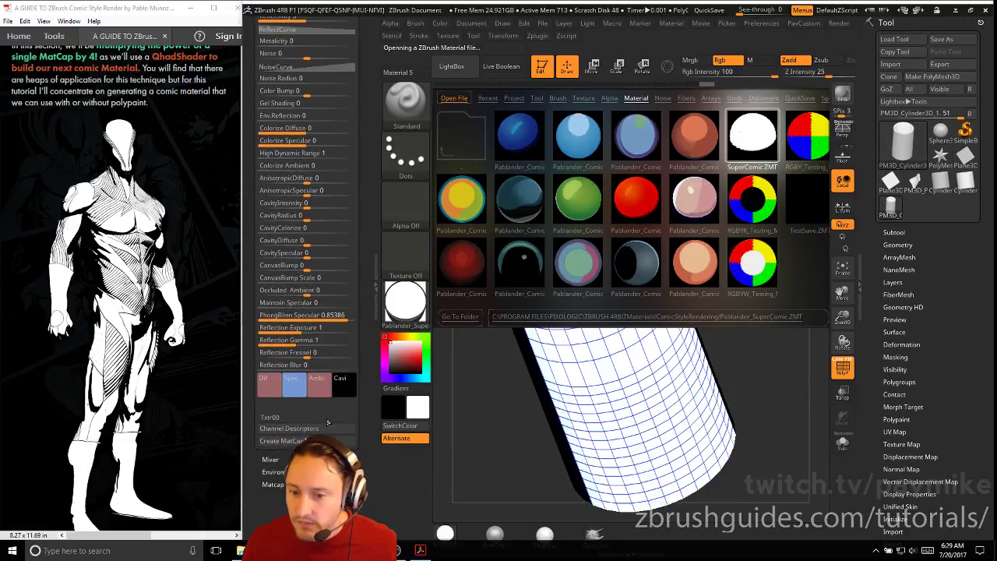
scroll(311, 428, up, 6)
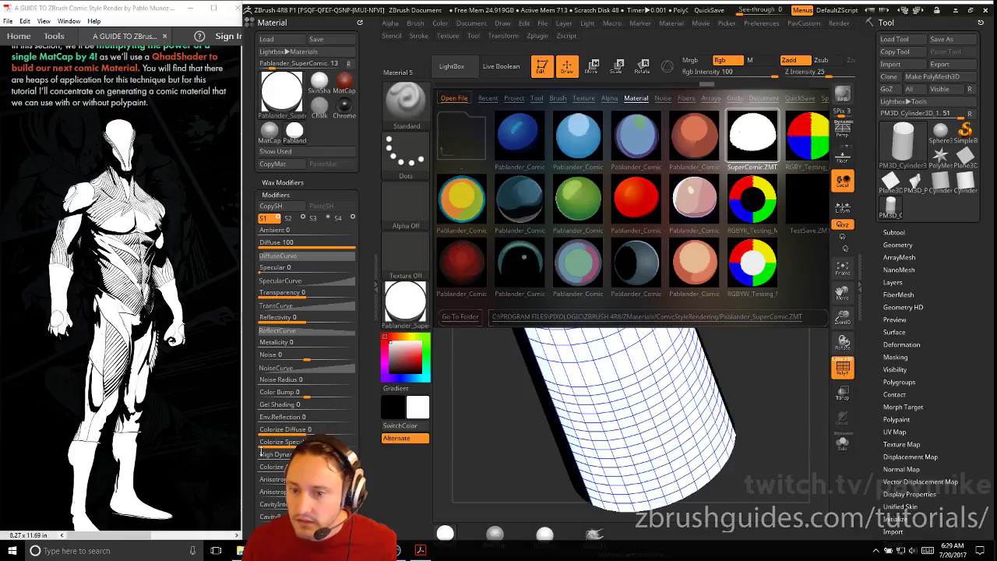
click(755, 196)
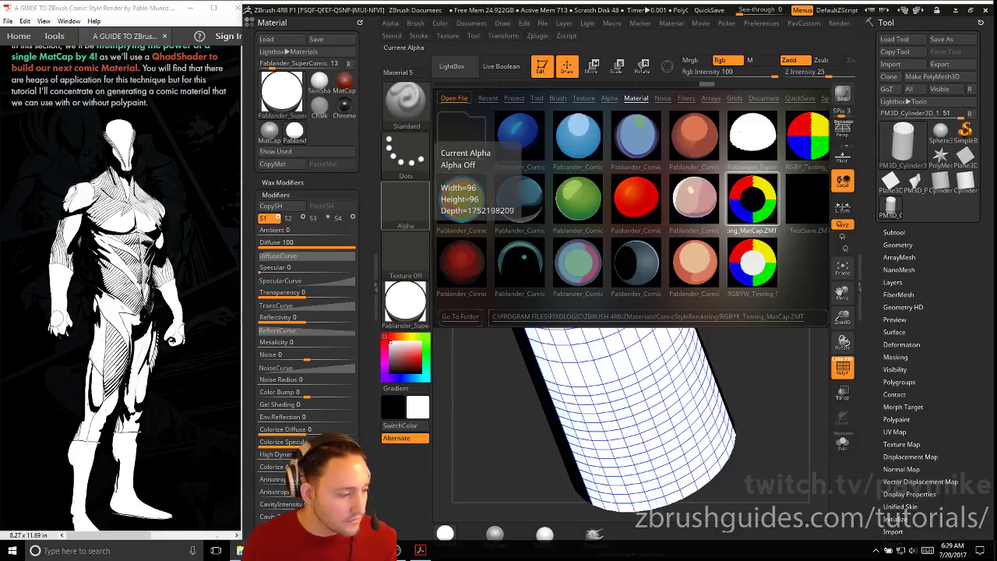
key(super)
click(877, 554)
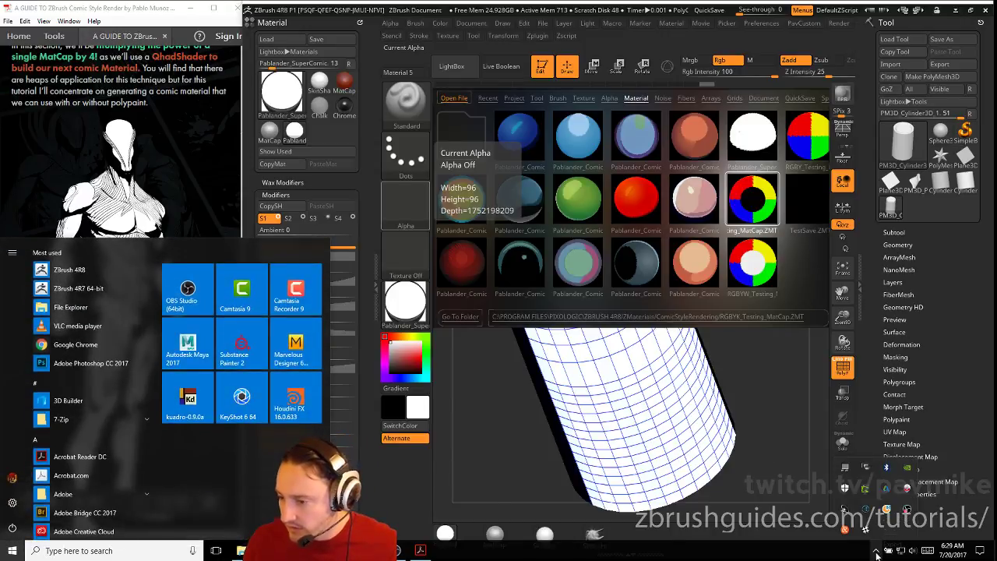
click(865, 530)
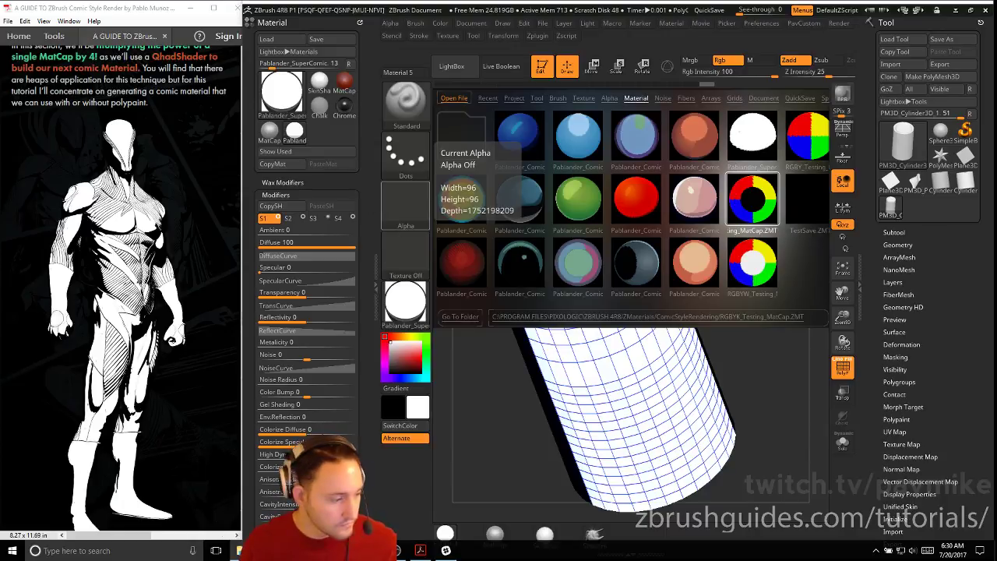
Step: Reload the material library in Lightbox and reopen its ComicStyleRendering folder
key(super)
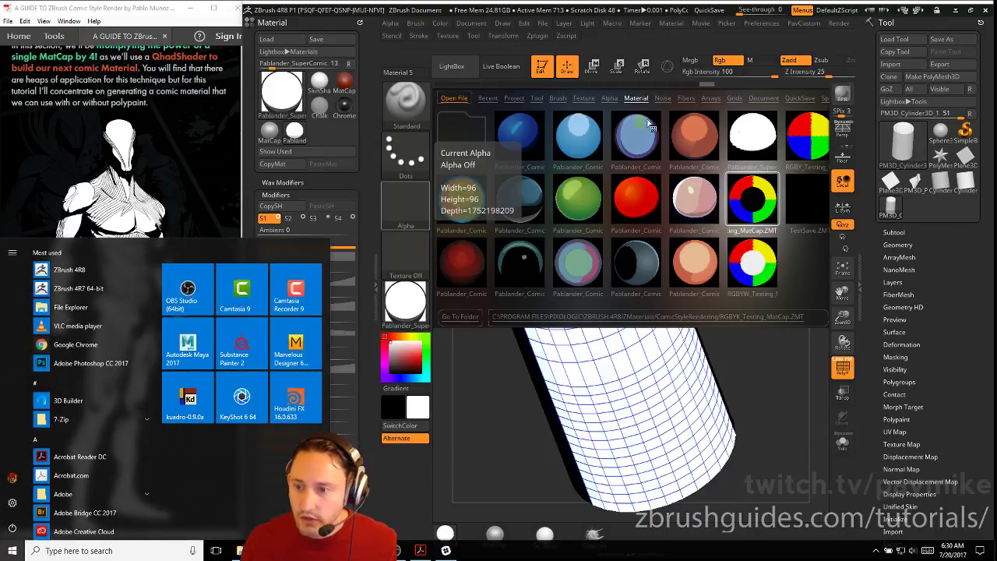
click(635, 99)
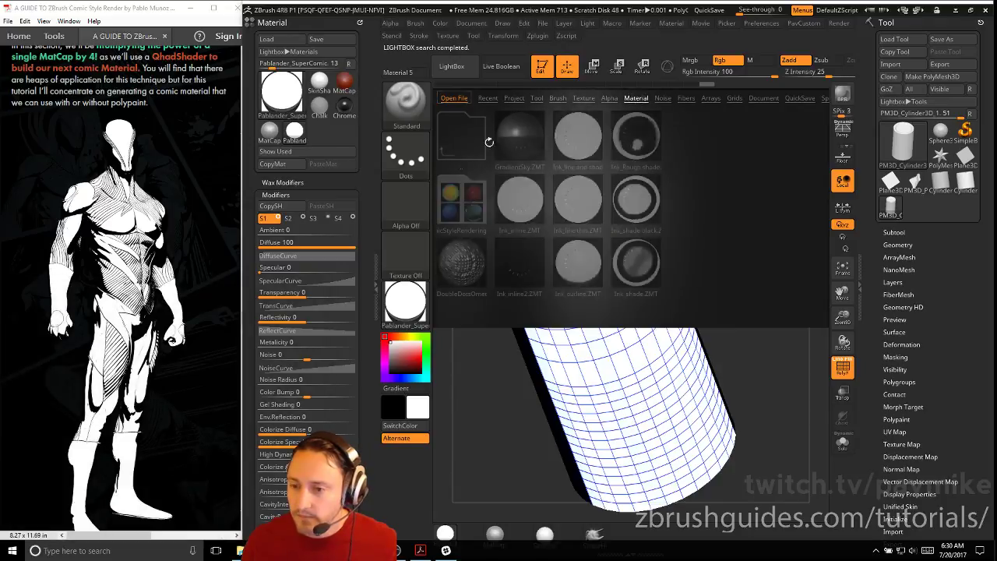
double_click(483, 201)
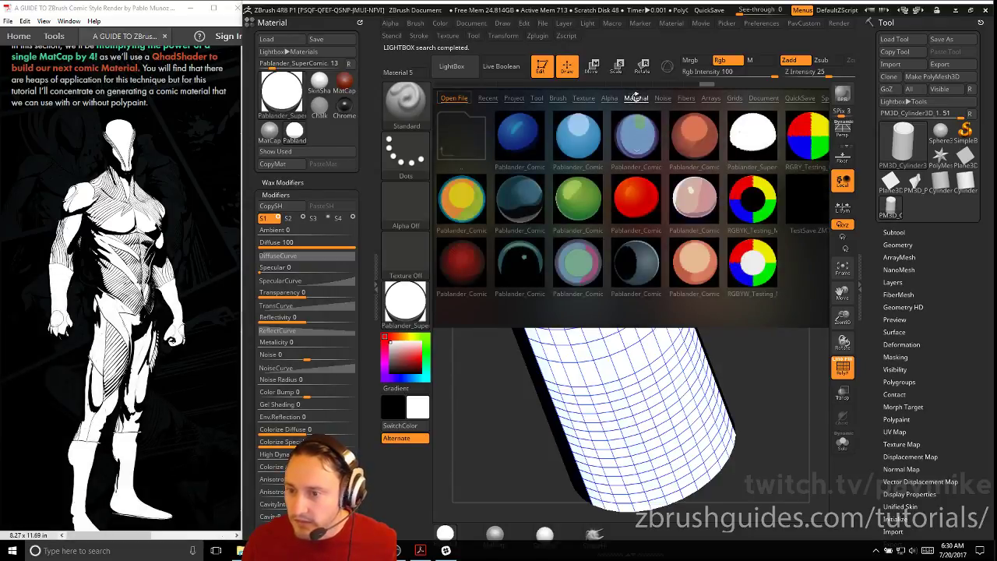
Step: Switch to File Explorer and paste QuadShaders.ZMT into the ZMaterials > ComicStyleRendering folder of the ZBrush 4R8 installation
key(super)
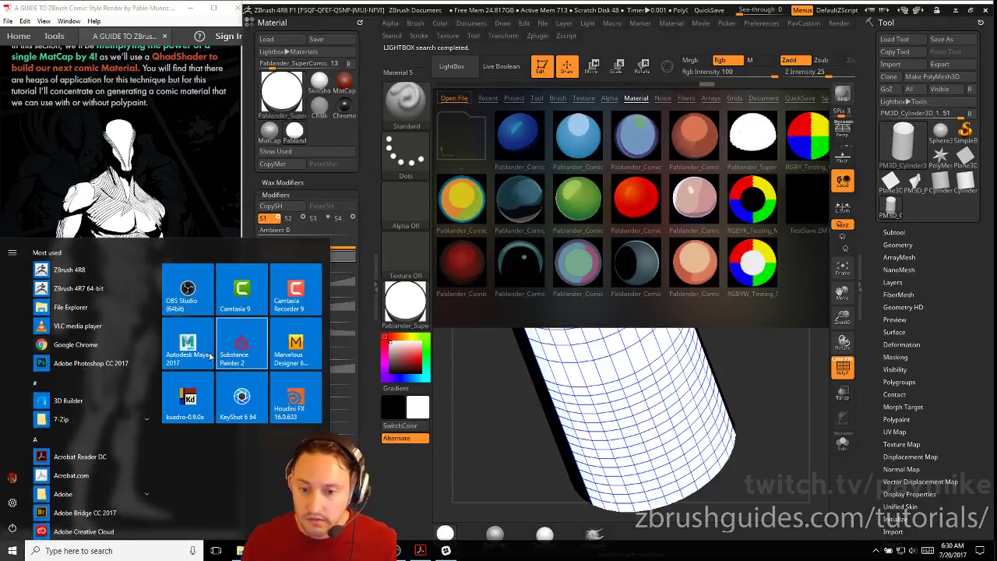
click(107, 309)
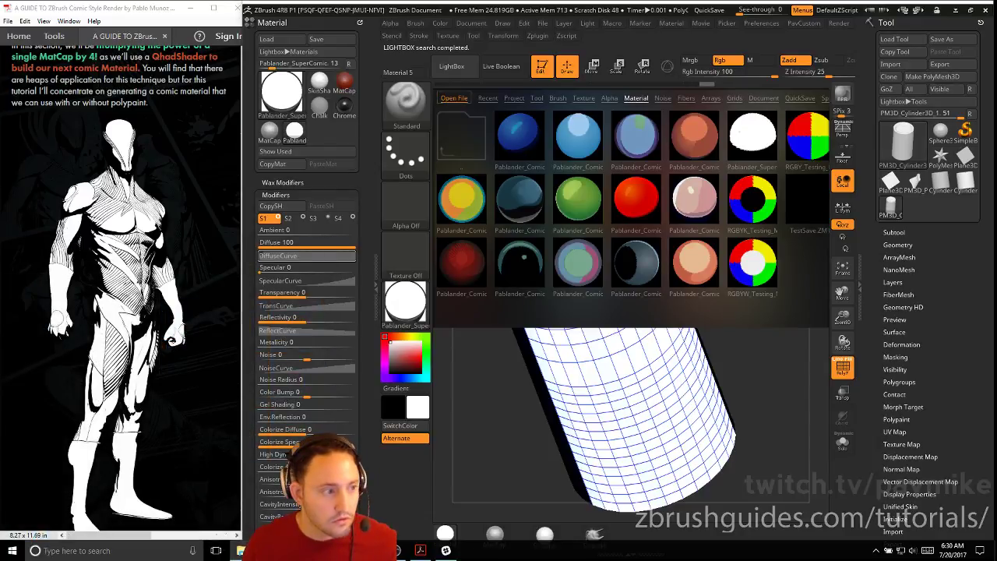
scroll(529, 313, down, 5)
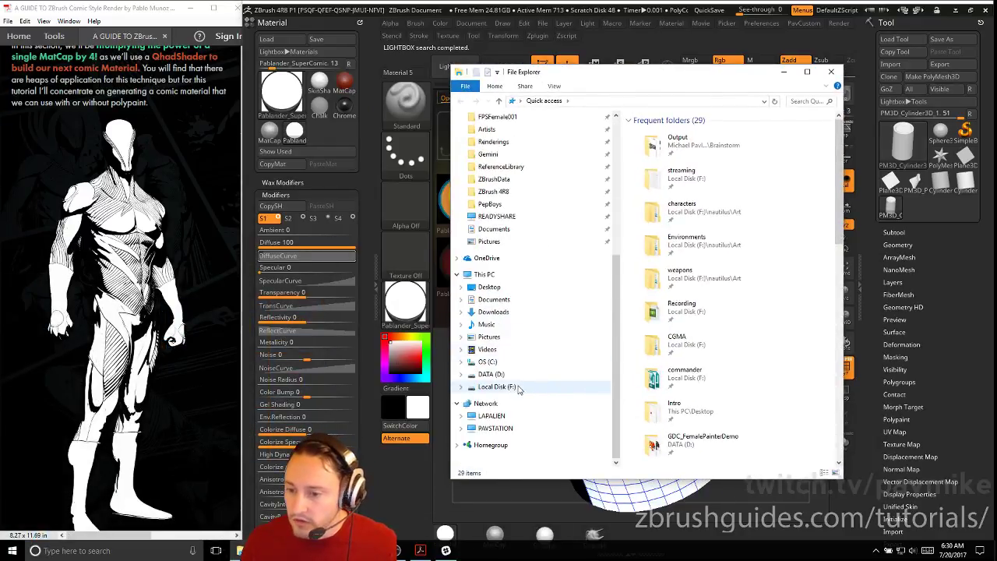
click(494, 180)
click(493, 192)
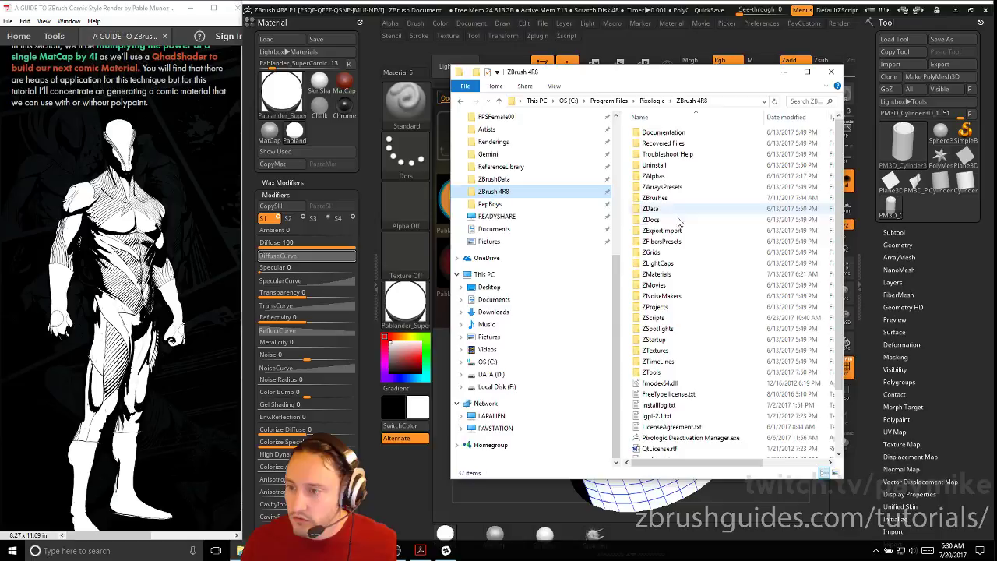
double_click(656, 274)
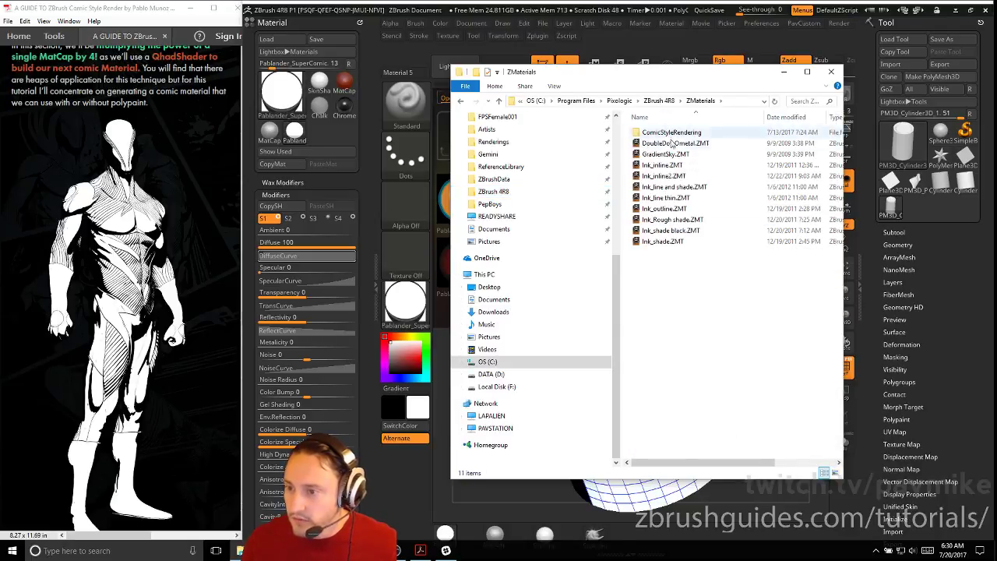
double_click(667, 132)
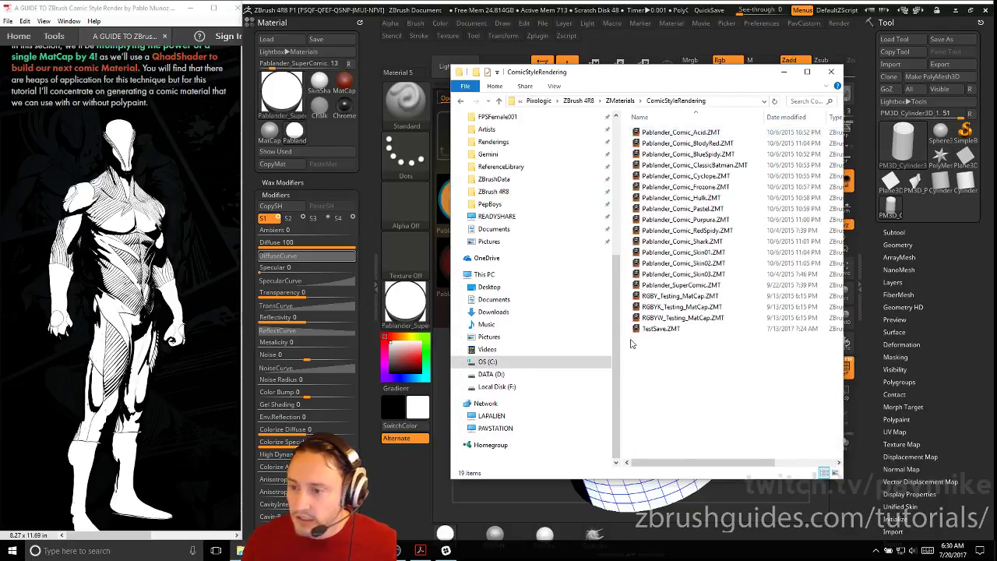
right_drag(741, 376, 700, 403)
click(728, 421)
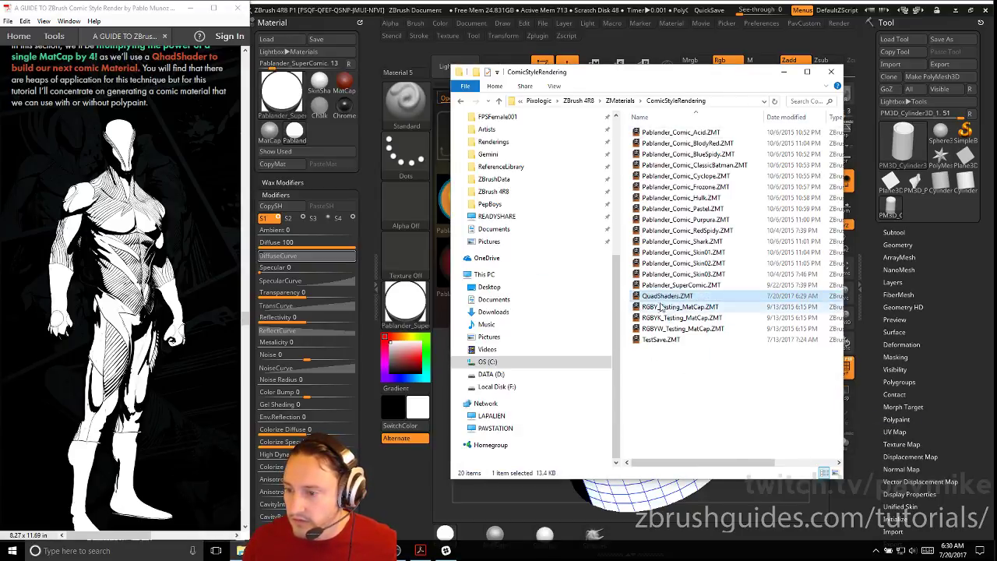
click(828, 72)
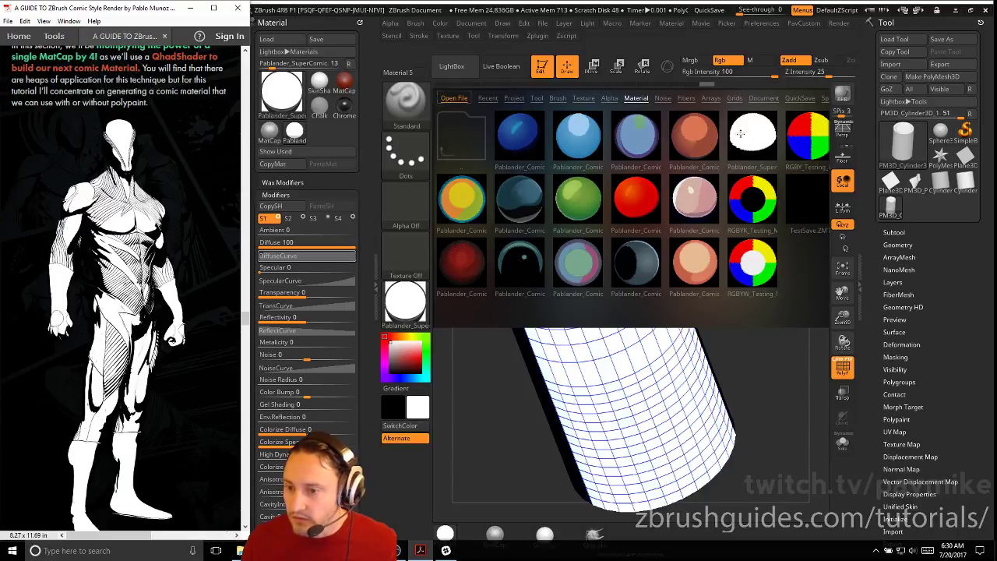
Step: Hide Lightbox and exit ZBrush, answering the save-changes prompt
mouse_move(132, 207)
mouse_down()
mouse_move(136, 191)
mouse_move(151, 201)
mouse_up()
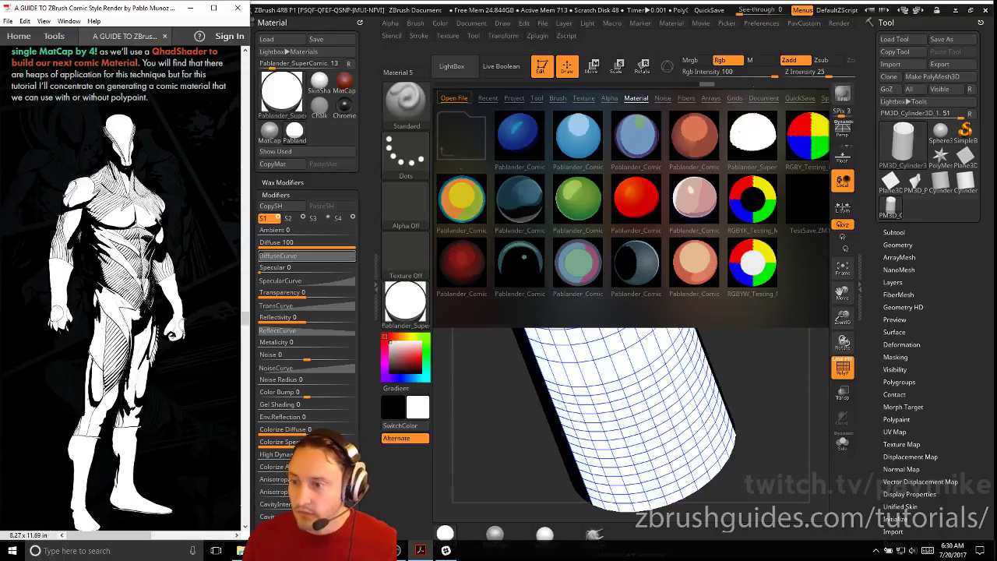
click(751, 45)
key(comma)
key(s)
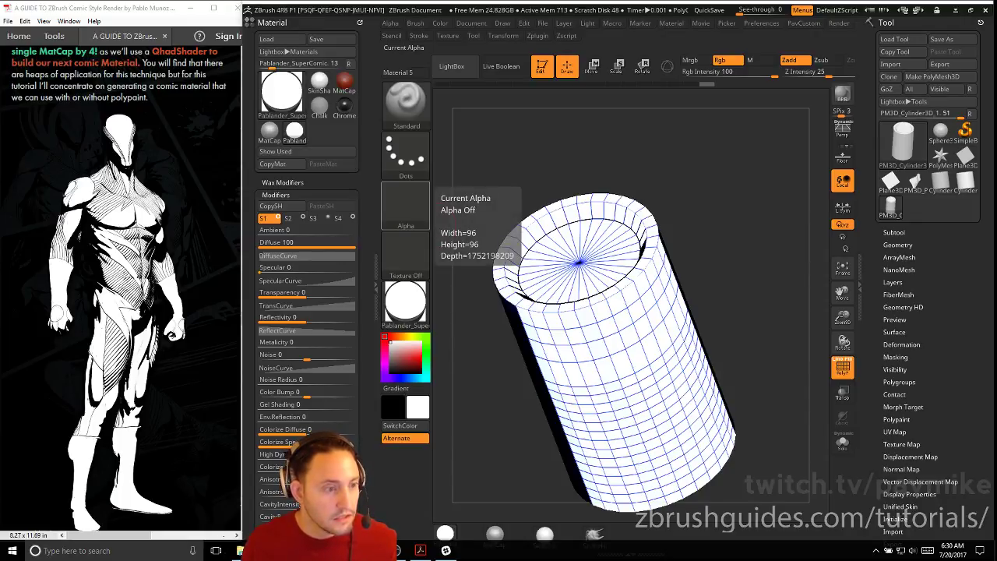
click(980, 9)
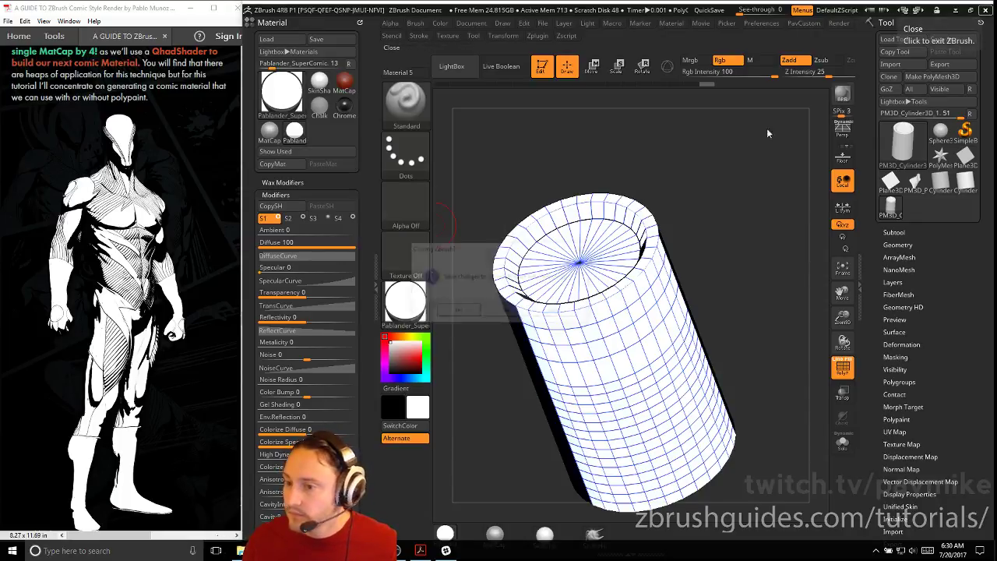
click(507, 311)
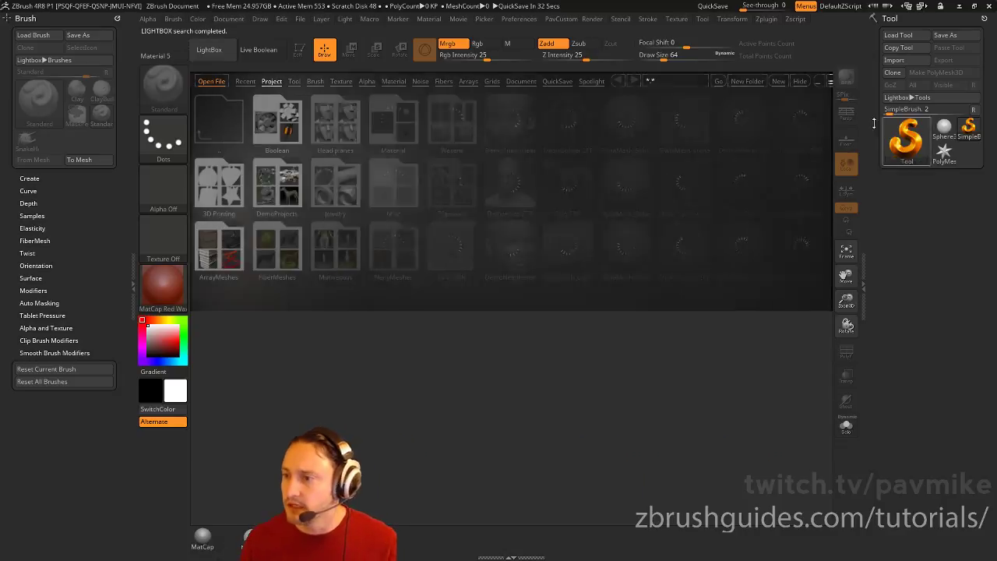
Step: Restore the relaunched ZBrush window from full screen, then move and resize it to fill the space beside the PDF guide
click(974, 5)
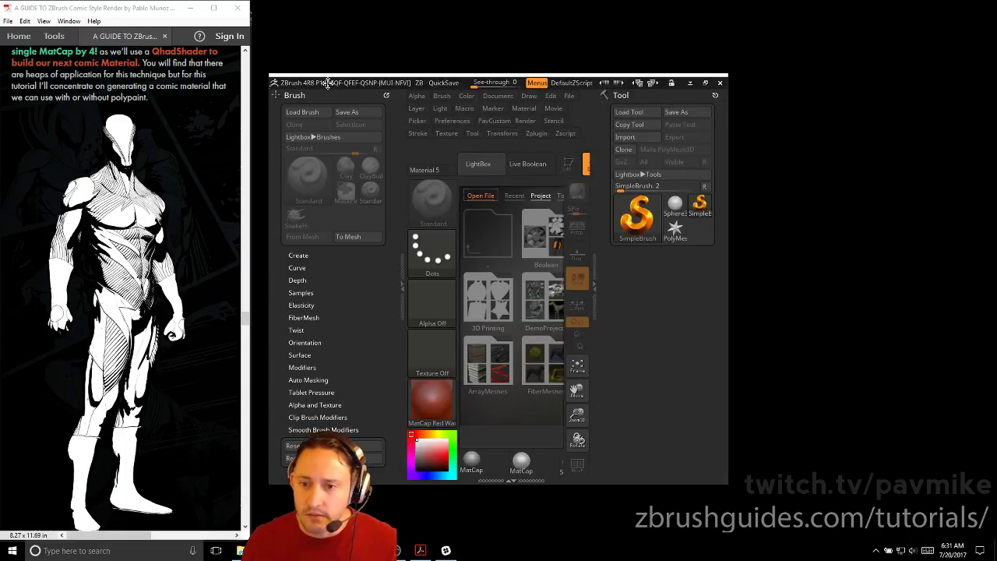
drag(327, 83, 300, 5)
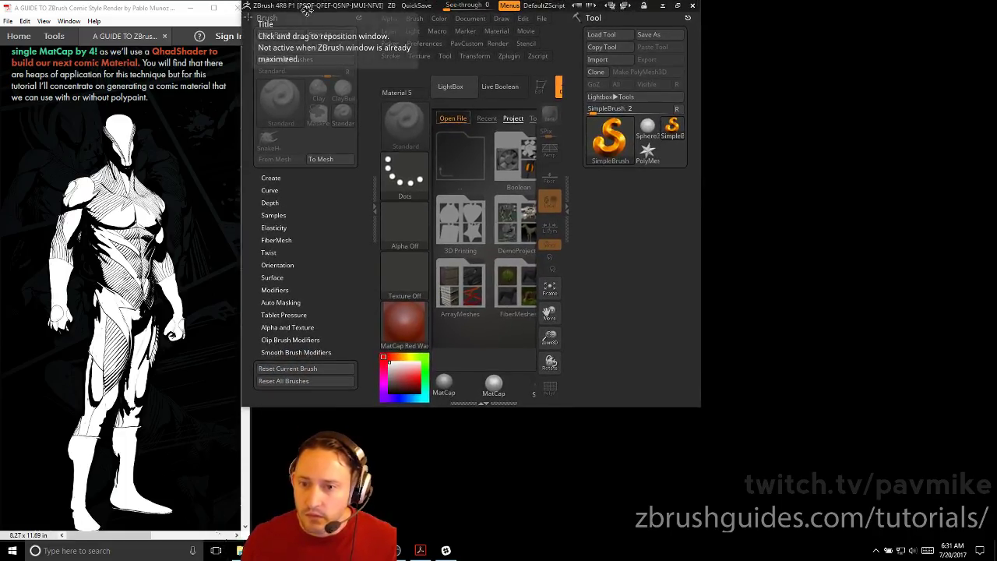
drag(699, 405, 995, 540)
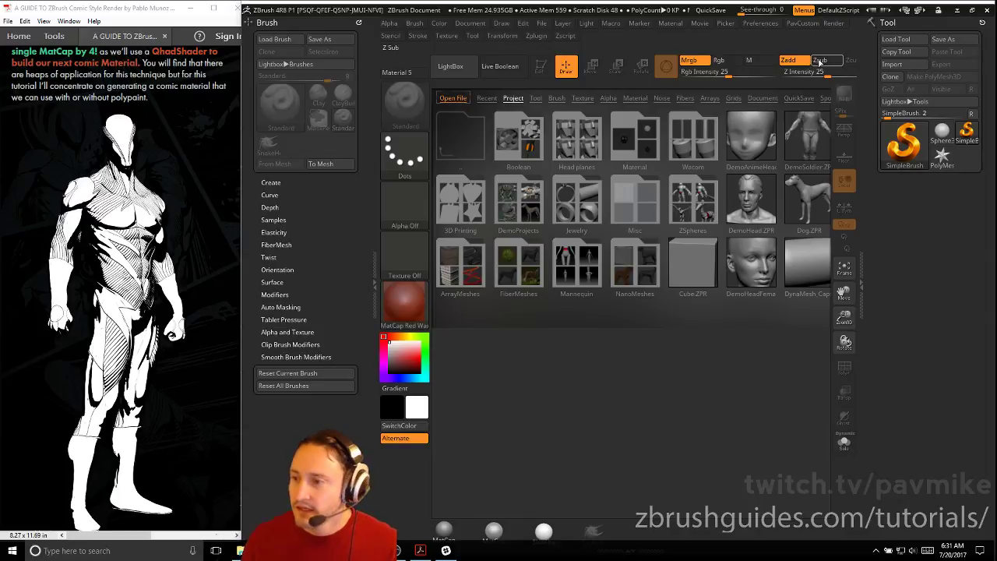
Step: Bring up the guide's QuadShader section and load the QuadShaders material from the ComicStyleRendering folder in Lightbox
click(90, 159)
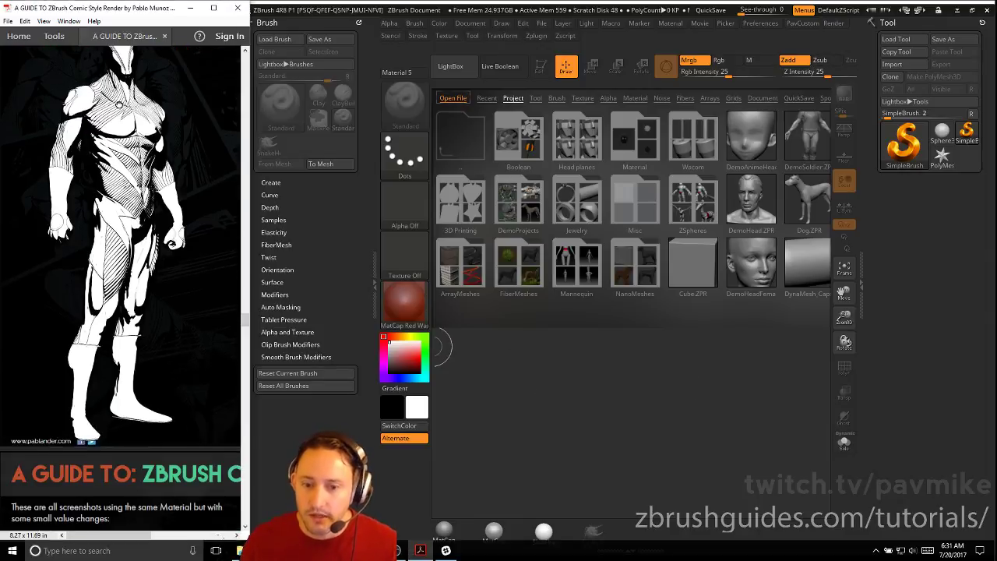
scroll(109, 203, down, 10)
mouse_move(113, 211)
mouse_down()
mouse_move(101, 283)
mouse_move(113, 200)
mouse_move(105, 203)
mouse_up()
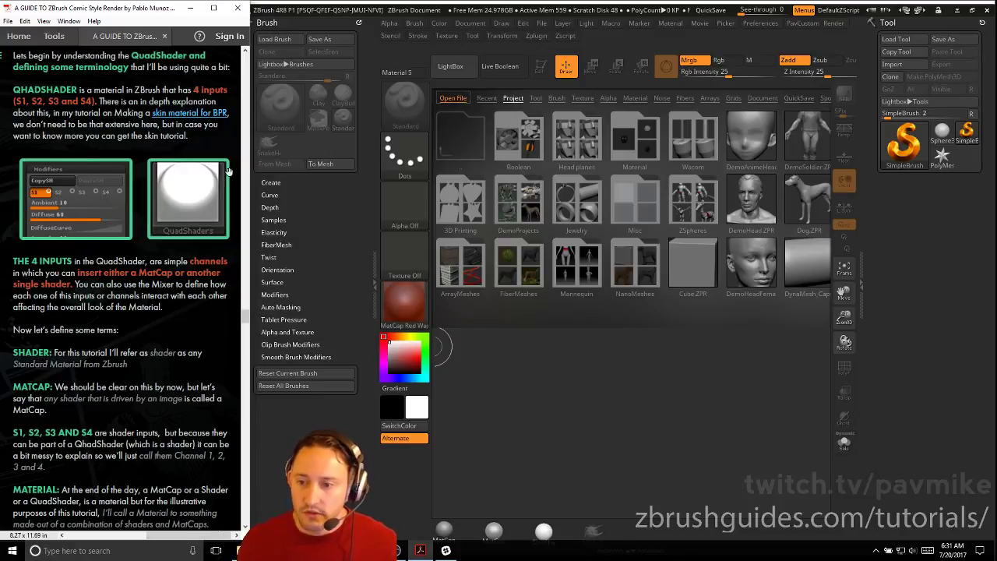
click(633, 98)
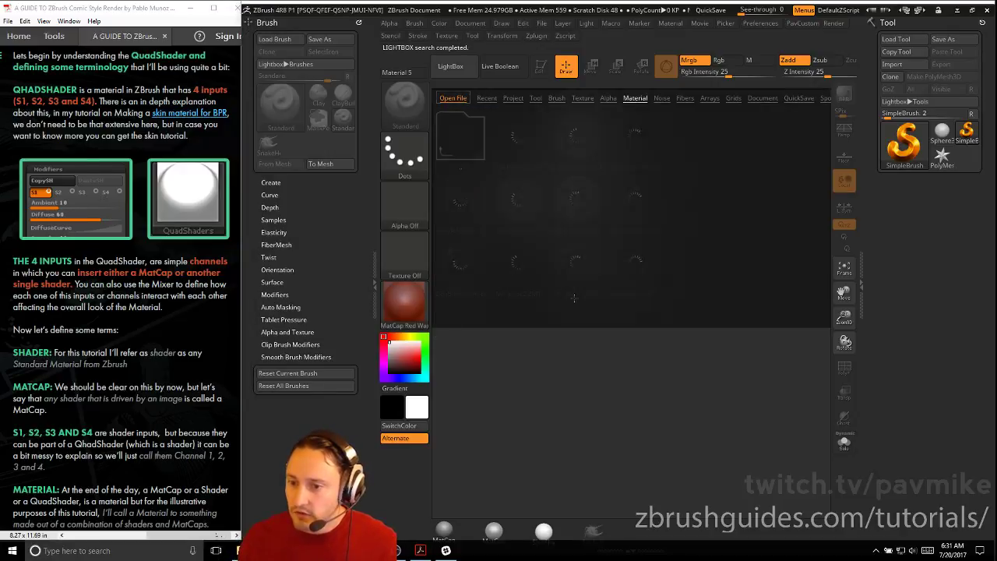
click(459, 204)
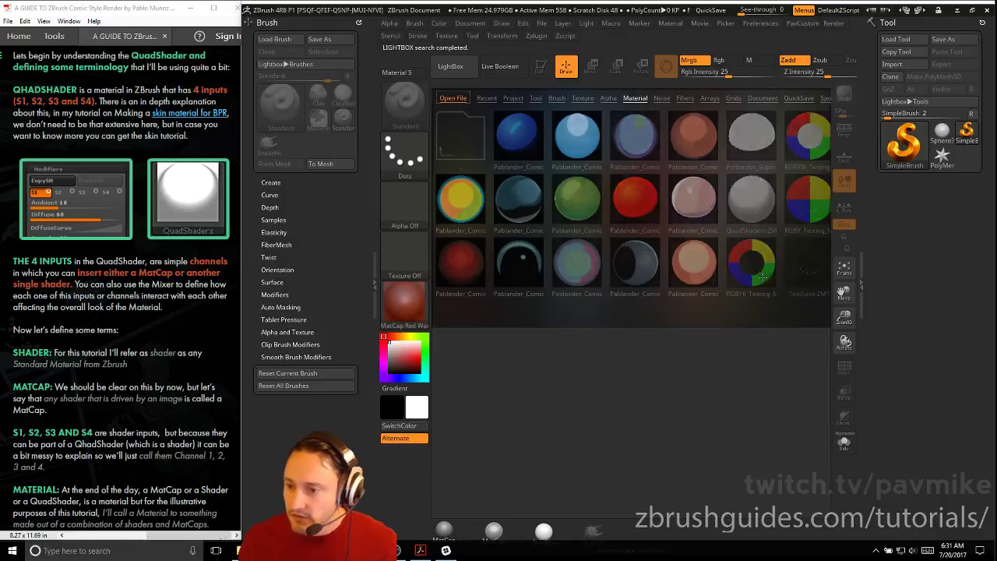
double_click(693, 201)
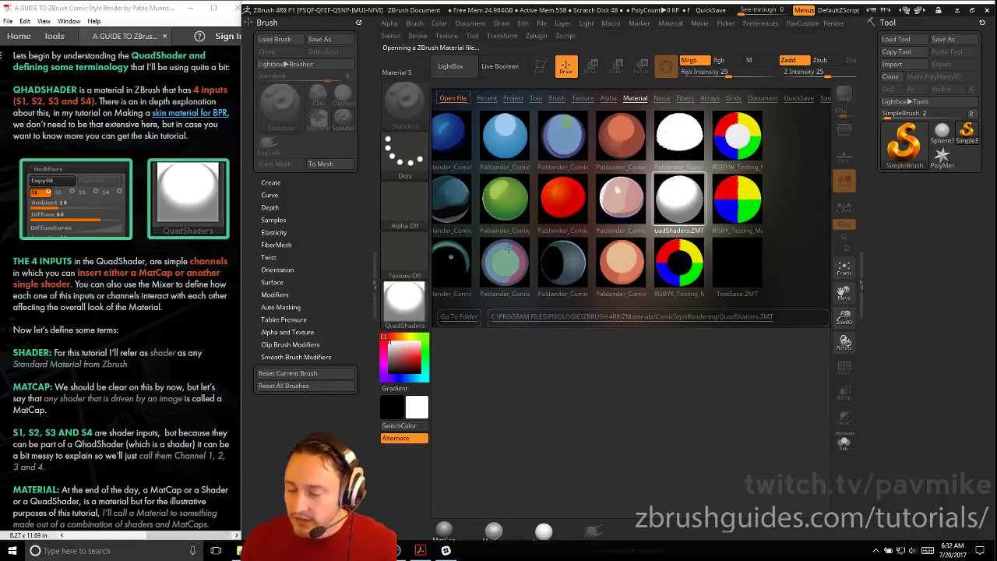
Step: Look over the available MatCap and standard materials in the material picker and hide Lightbox
click(405, 297)
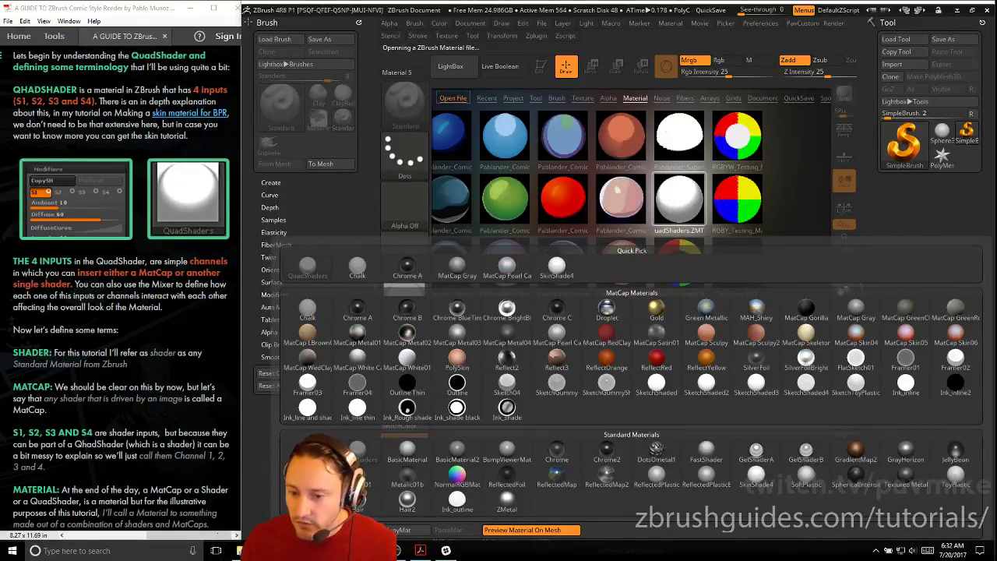
click(350, 396)
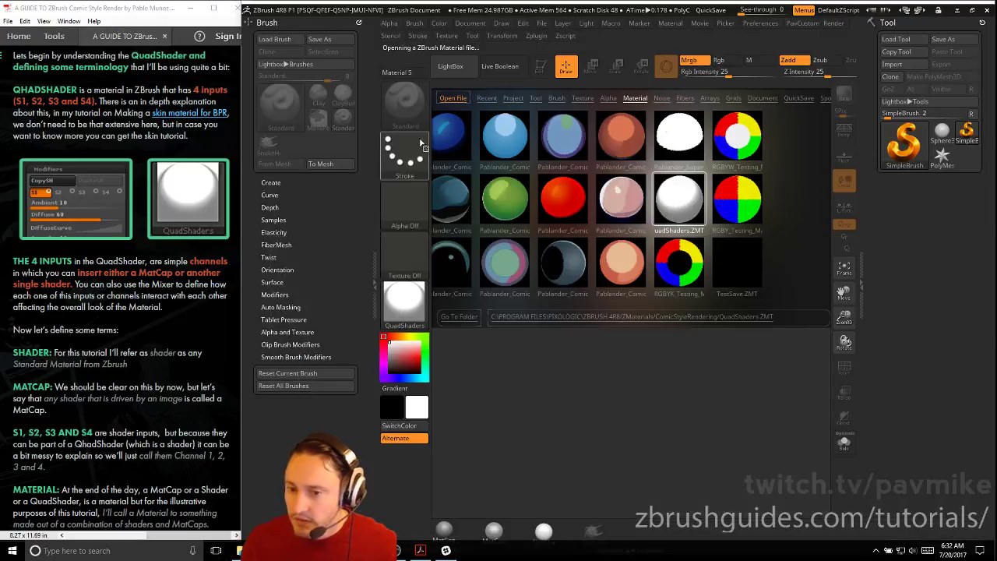
click(399, 290)
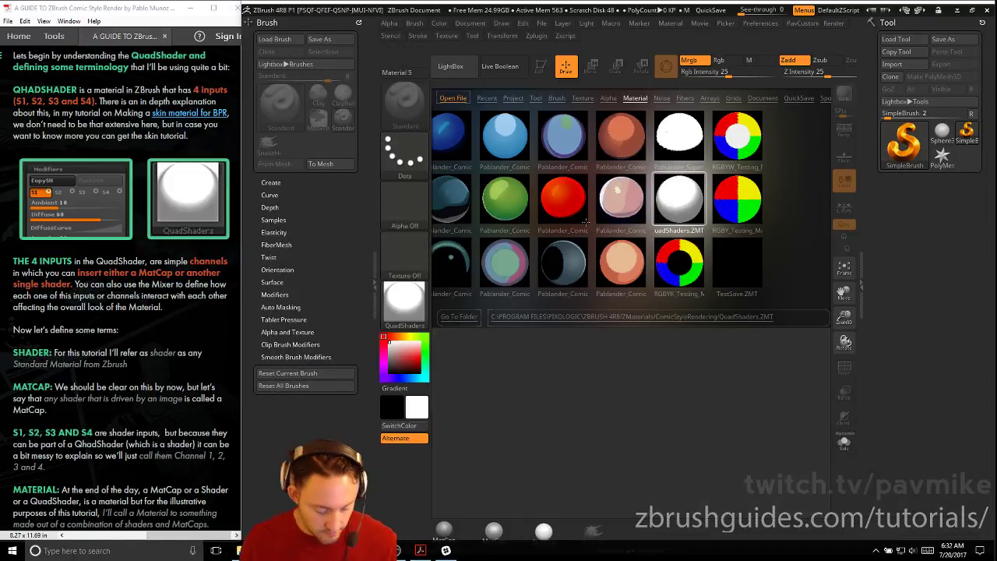
key(comma)
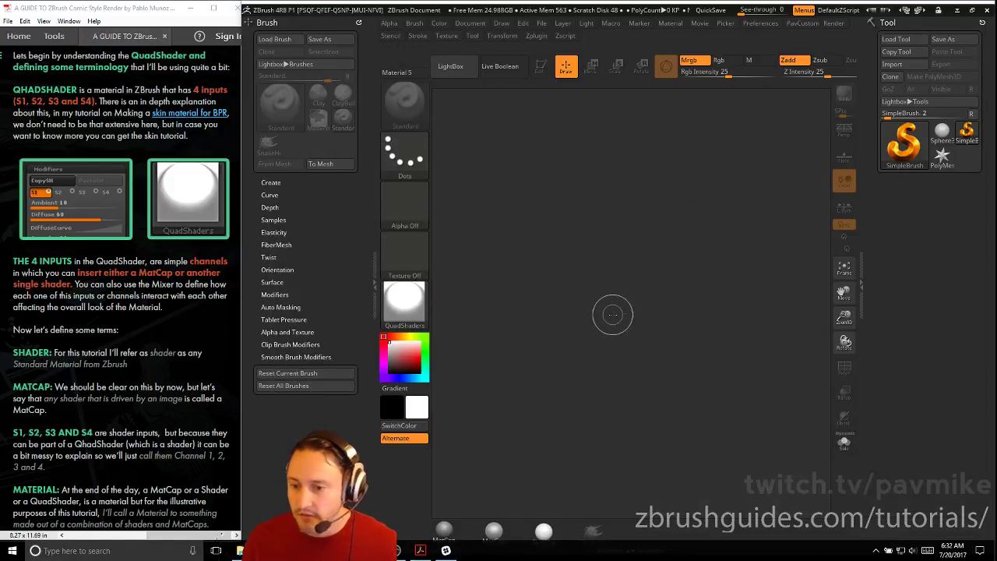
Step: Switch to File Explorer and examine the startup materials in the ZBrush 4R8 > ZStartup > Materials folder, closing the window when done
key(super)
key(super)
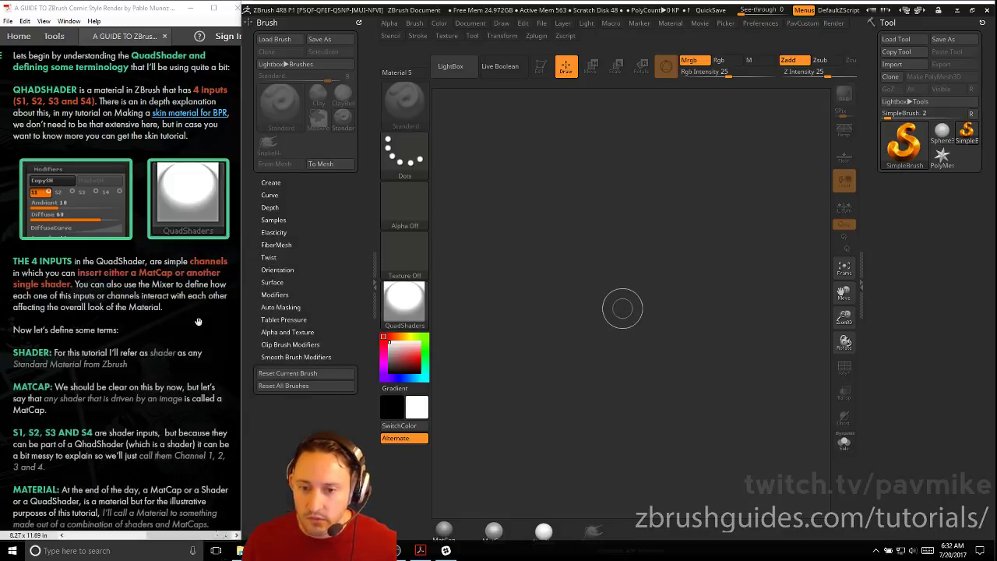
key(super+e)
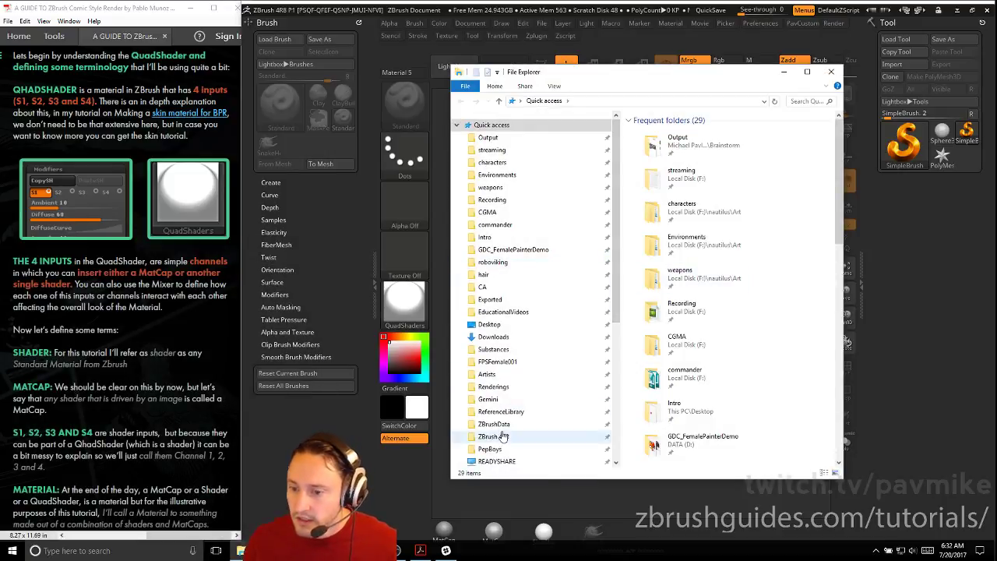
click(503, 437)
click(677, 343)
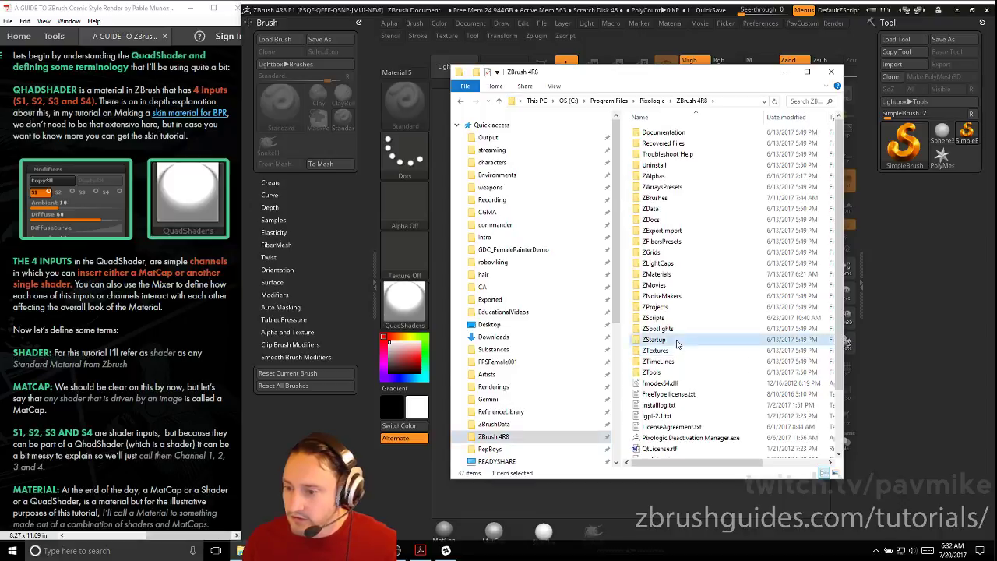
double_click(677, 343)
double_click(666, 222)
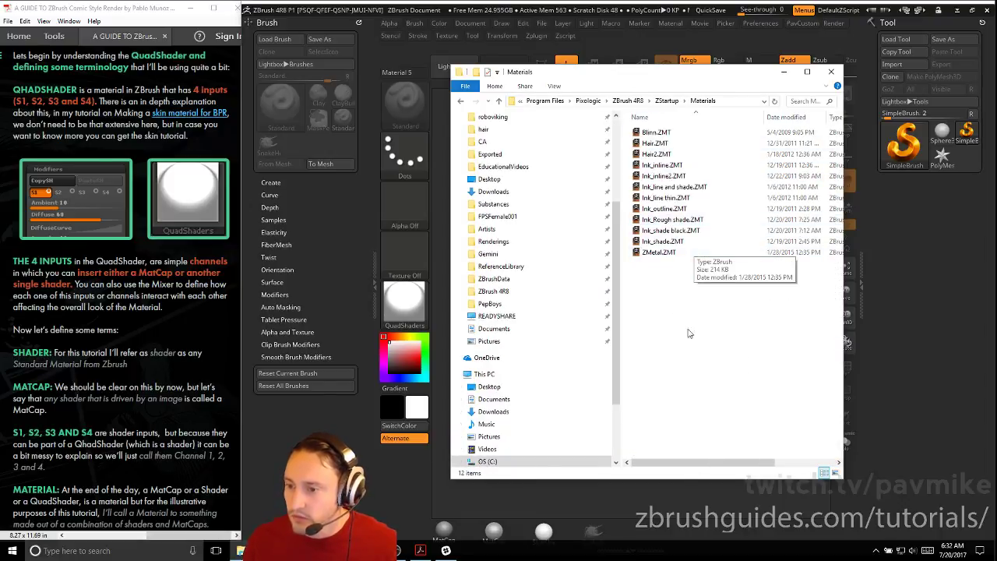
drag(718, 76, 602, 105)
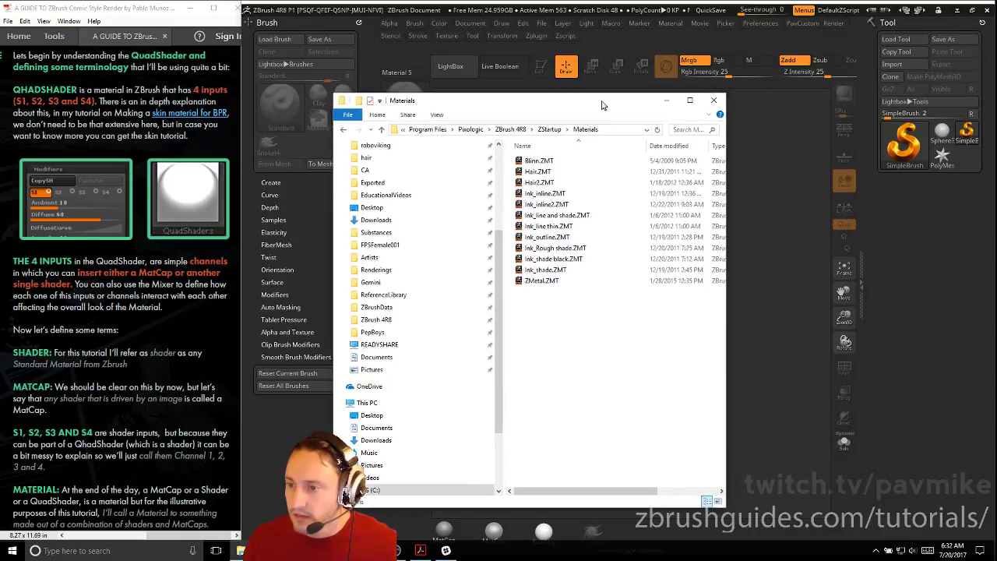
click(713, 100)
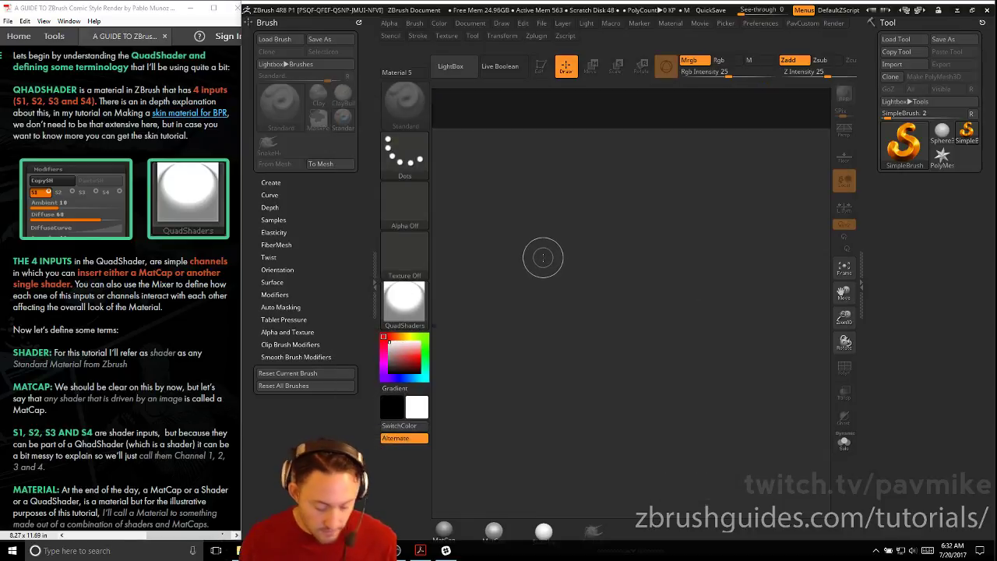
Step: Select the ReflectRed MatCap and load the Pablander_Comic_Purpura material from the Lightbox materials in its place
key(comma)
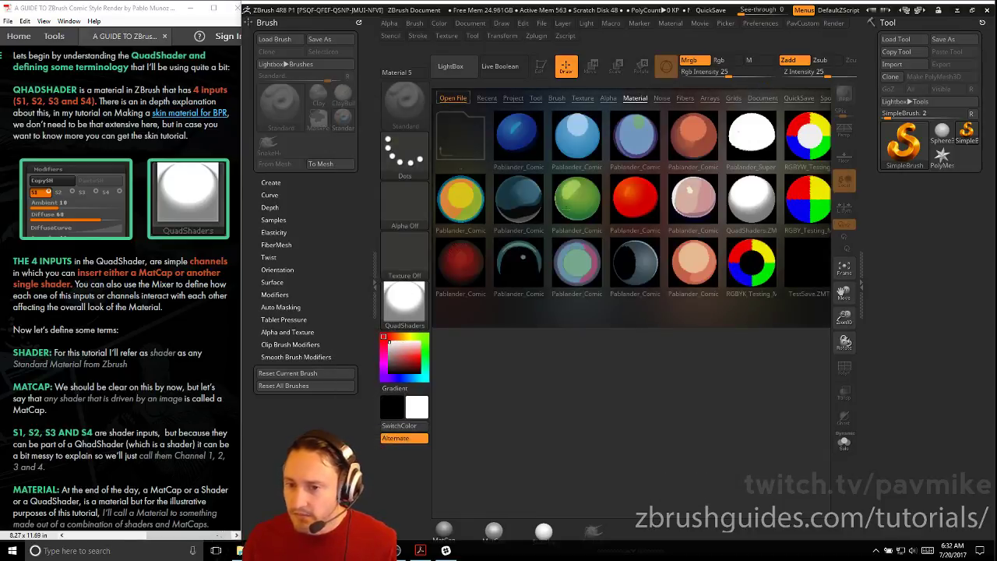
key(comma)
key(m)
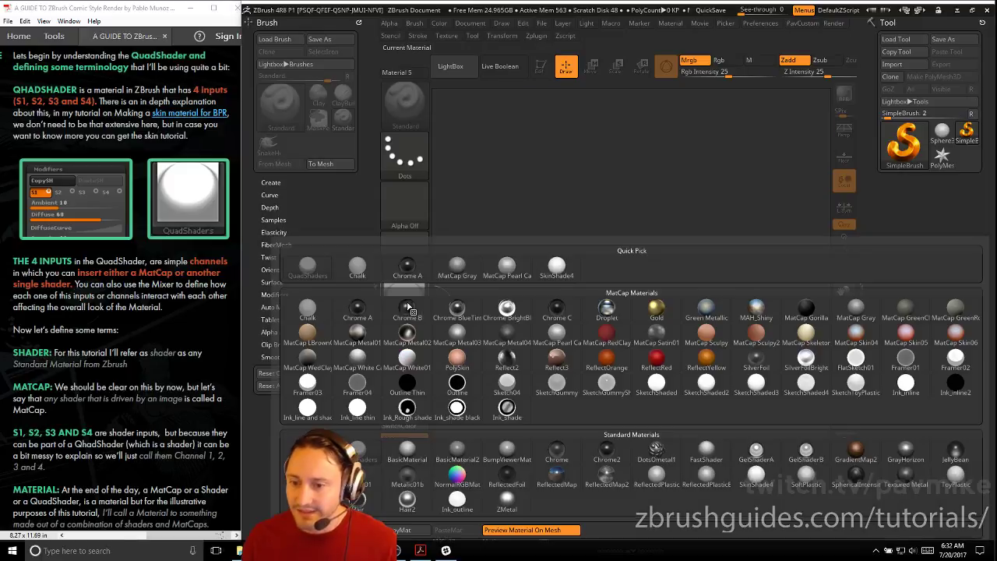
click(658, 360)
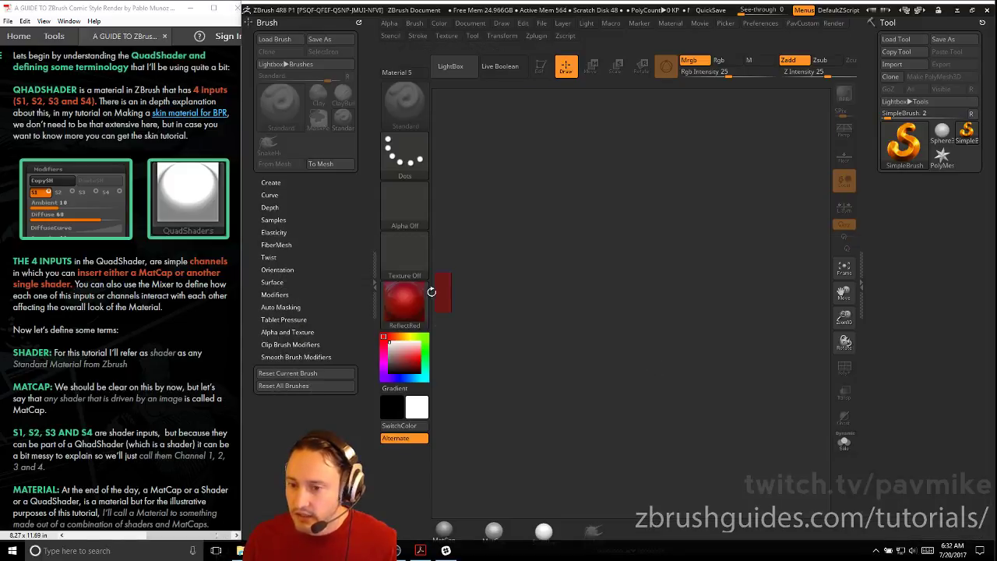
key(comma)
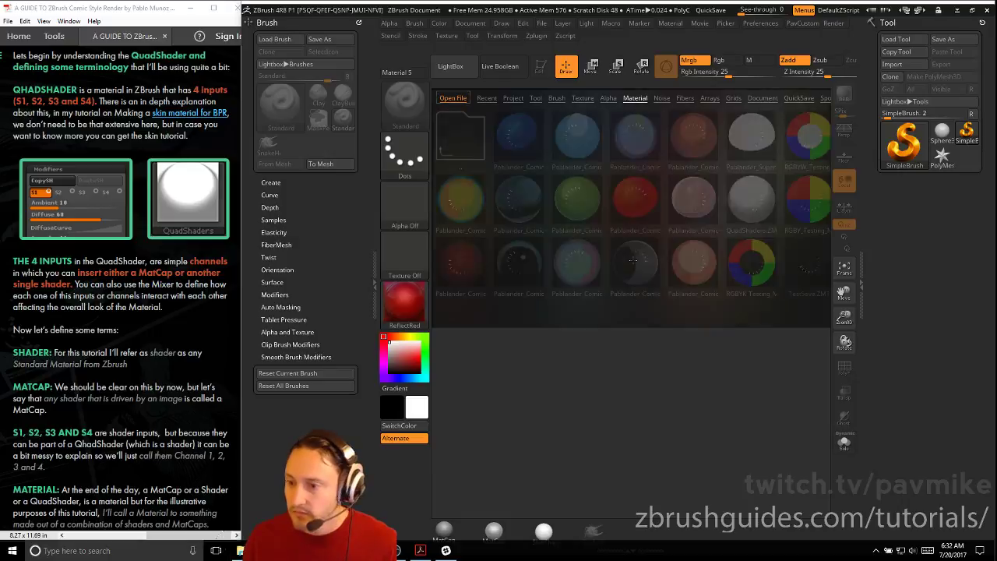
double_click(634, 136)
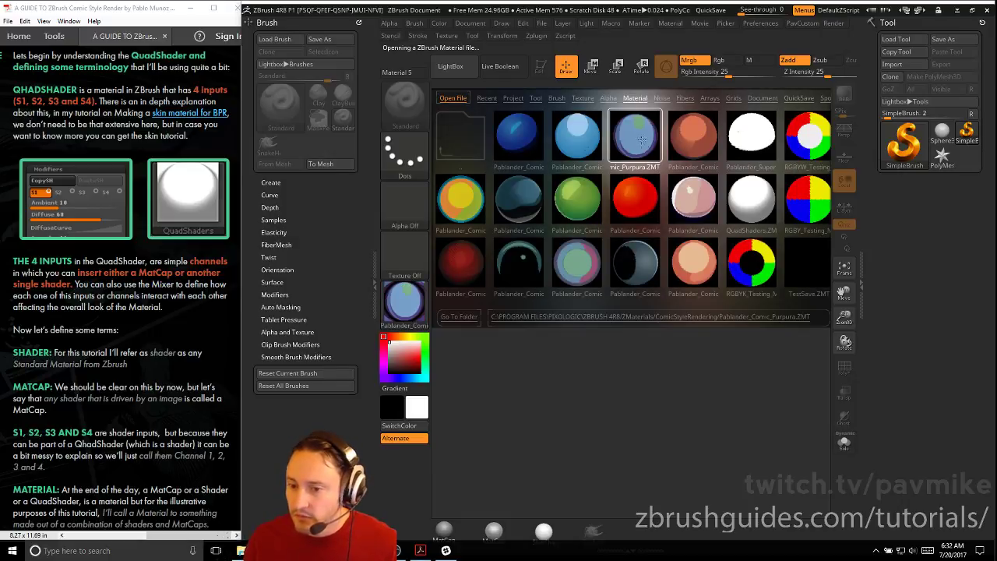
Step: Pick the loaded Pablander comic material among the MatCap materials, then make QuadShaders the active material again
click(405, 304)
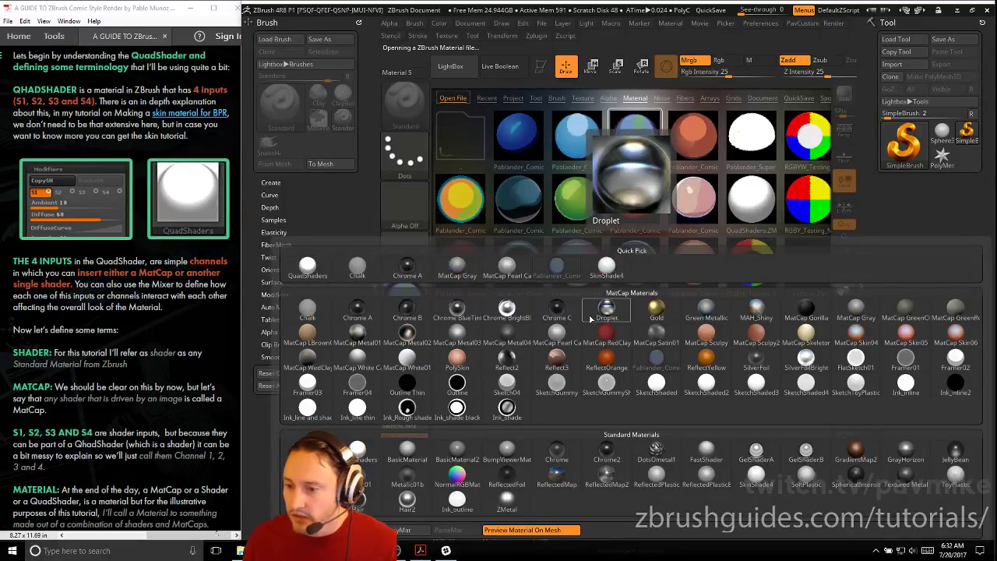
click(660, 362)
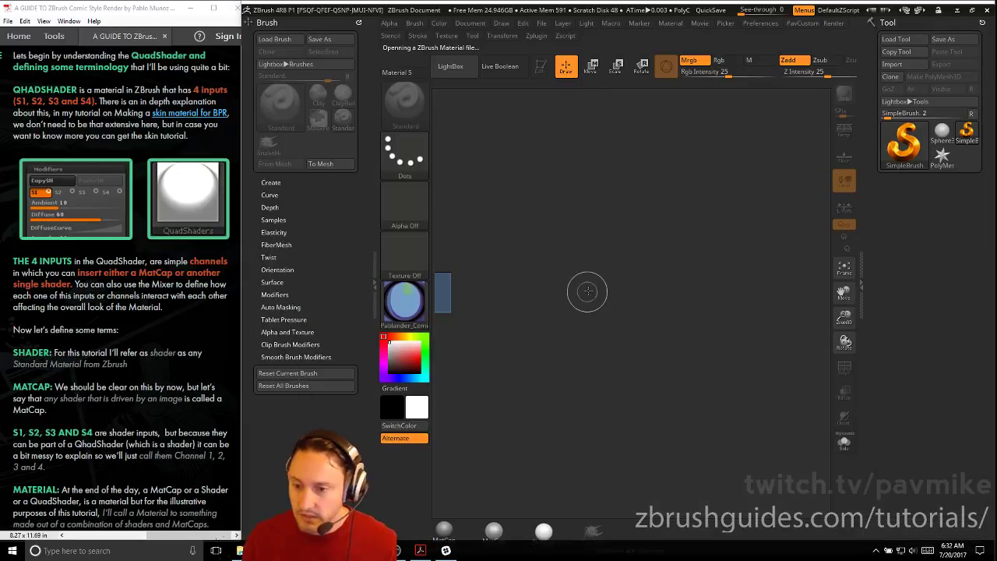
click(419, 303)
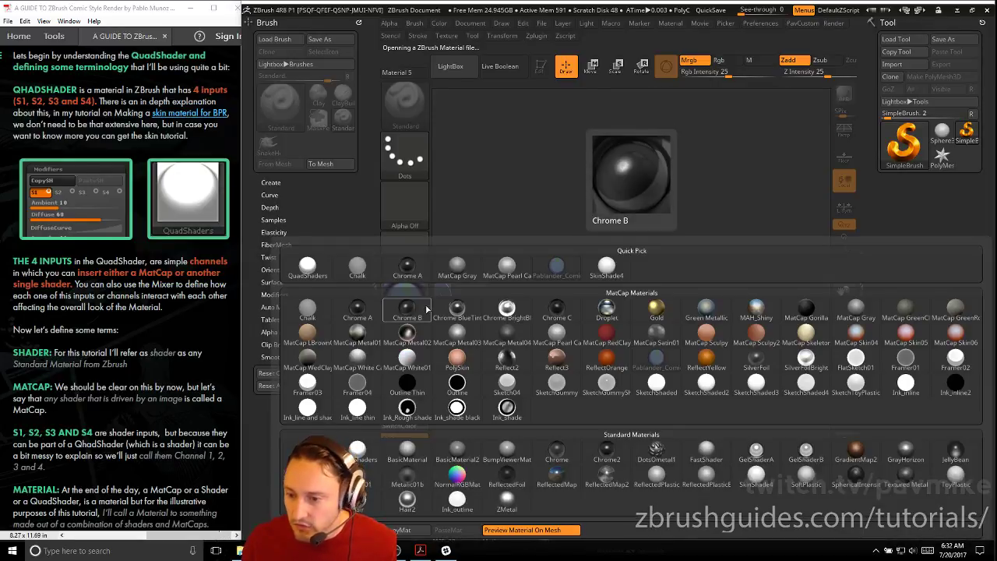
click(307, 267)
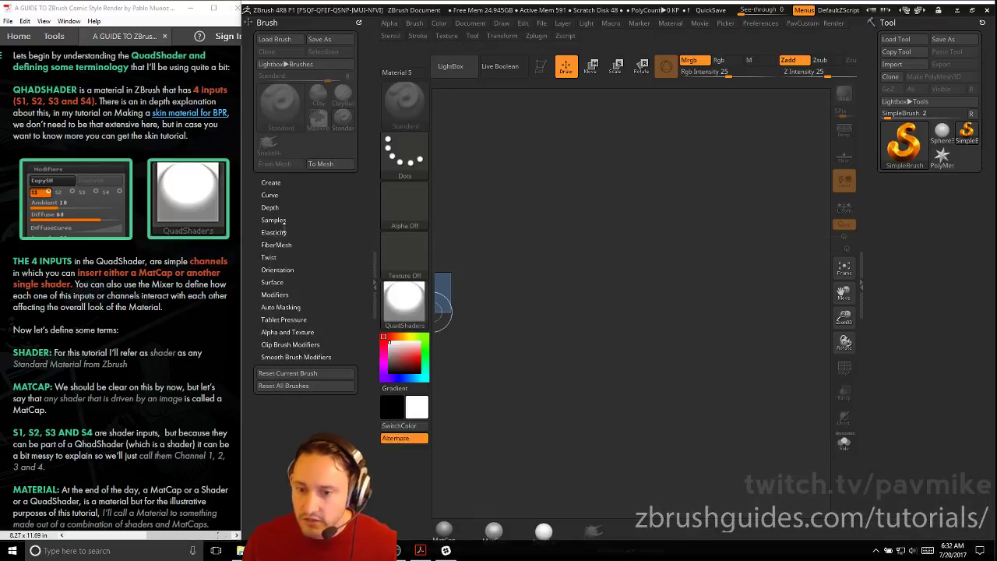
Step: Dock the Material palette in the tray beside the canvas and expand its Modifiers section for QuadShaders
key(shift)
click(277, 294)
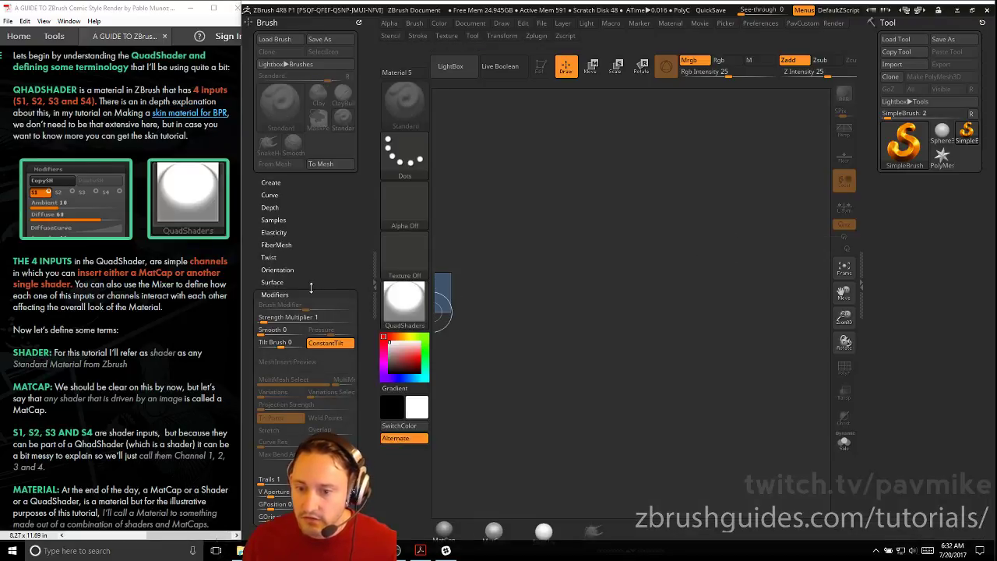
click(276, 295)
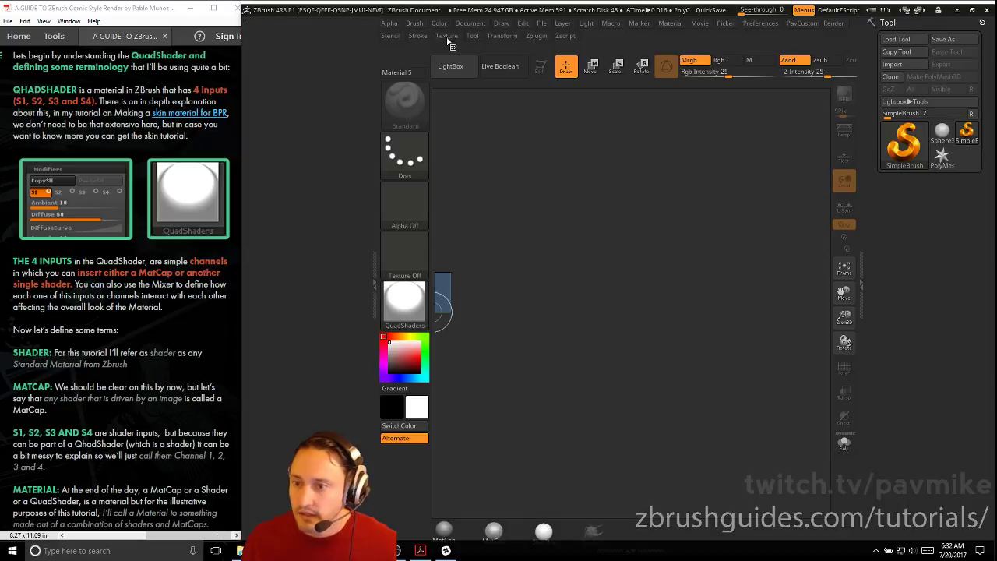
click(670, 23)
drag(662, 35, 282, 98)
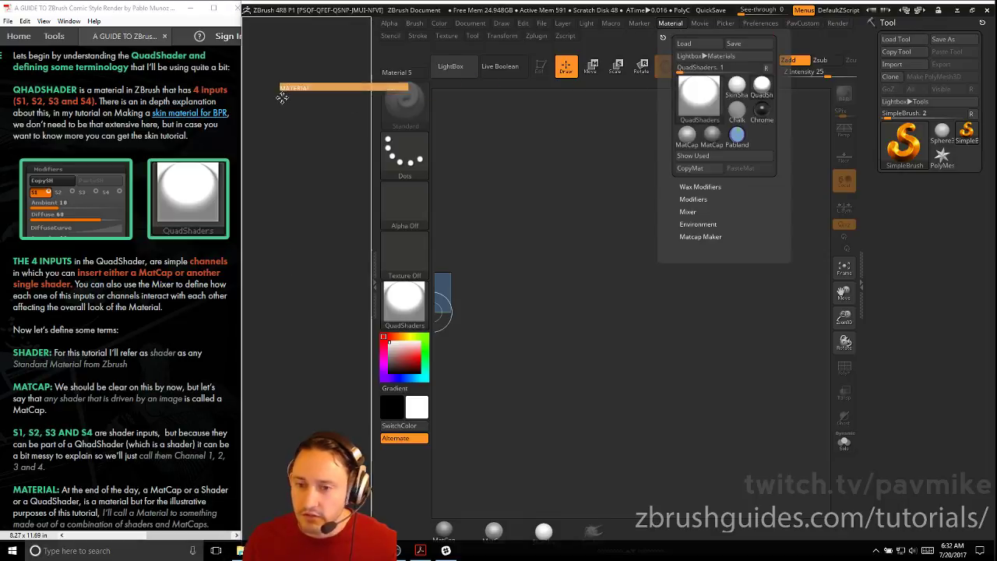
click(275, 195)
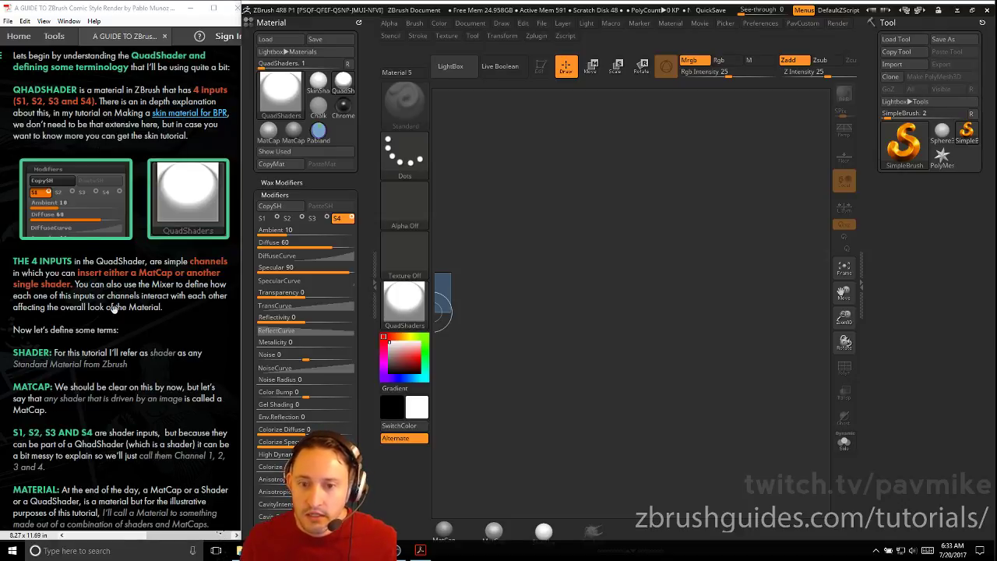
Step: Bring the guide's shader and channel definitions into view and step through the QuadShaders channels up to S4
drag(113, 308, 110, 108)
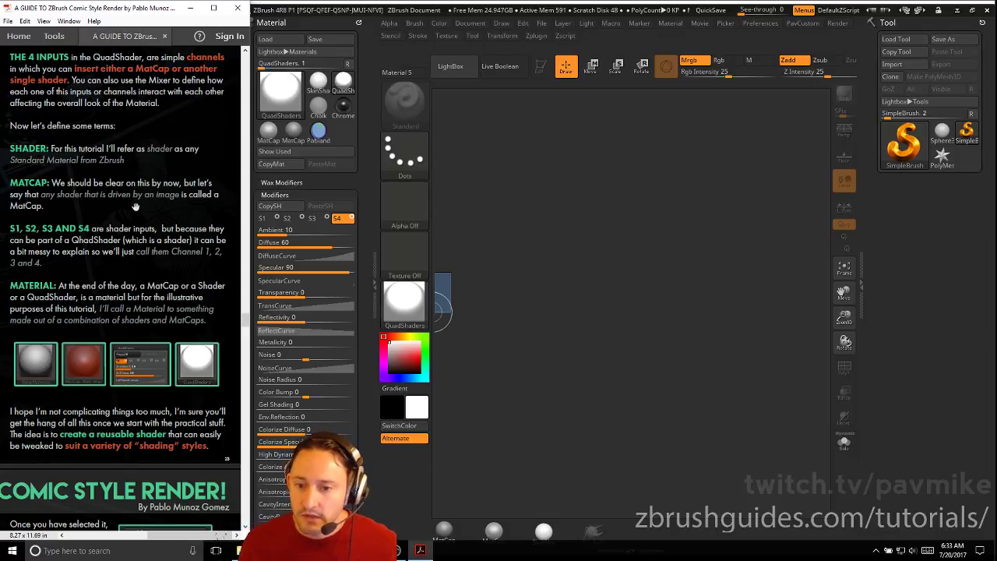
click(311, 218)
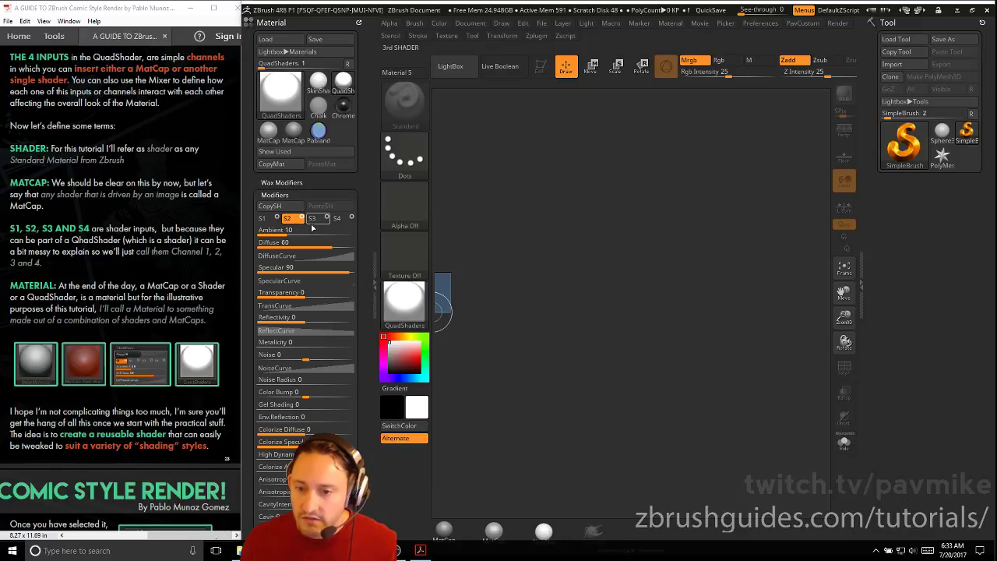
click(335, 219)
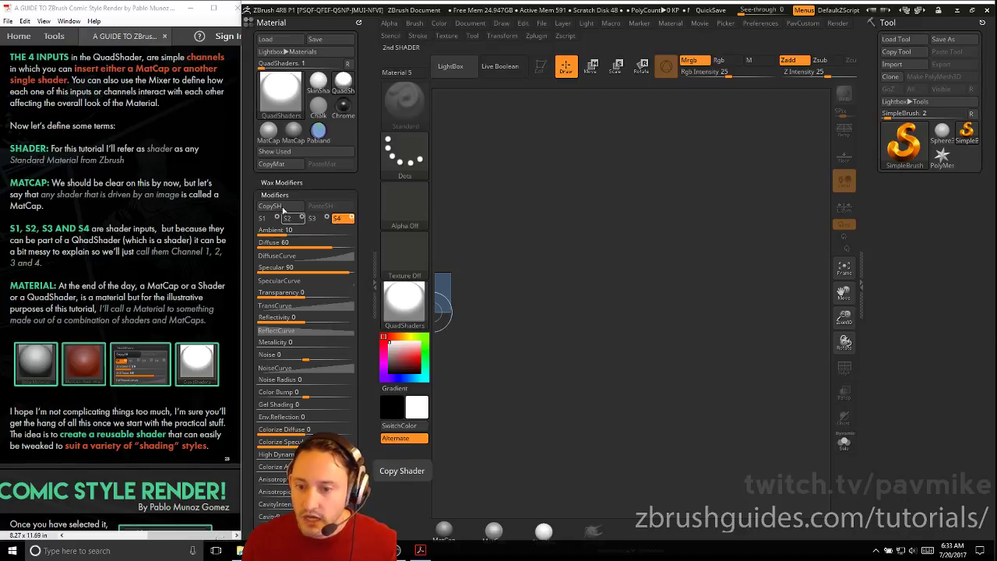
Step: Select the SketchGummyShiny MatCap to check its shader channels, then return to QuadShaders
click(404, 299)
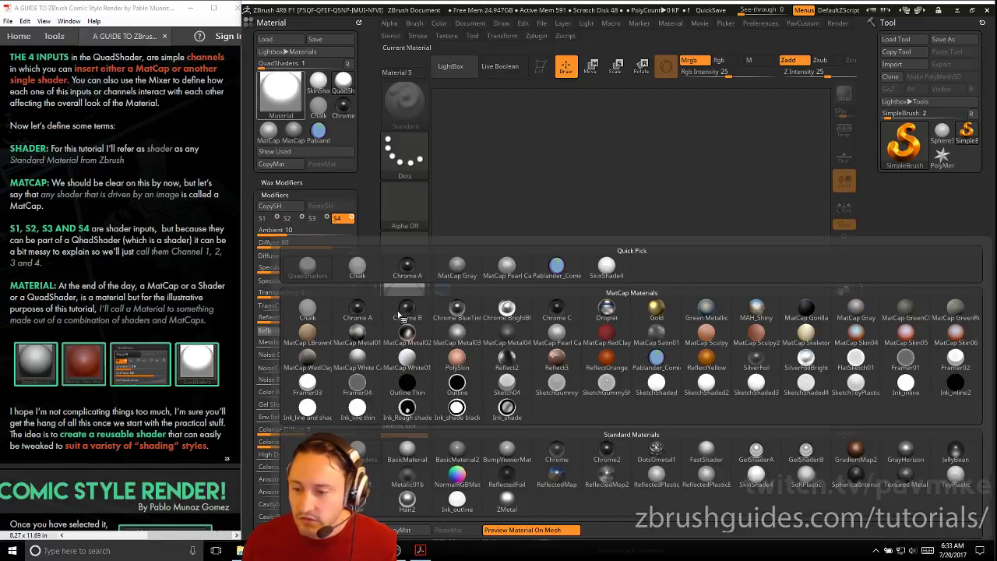
click(620, 393)
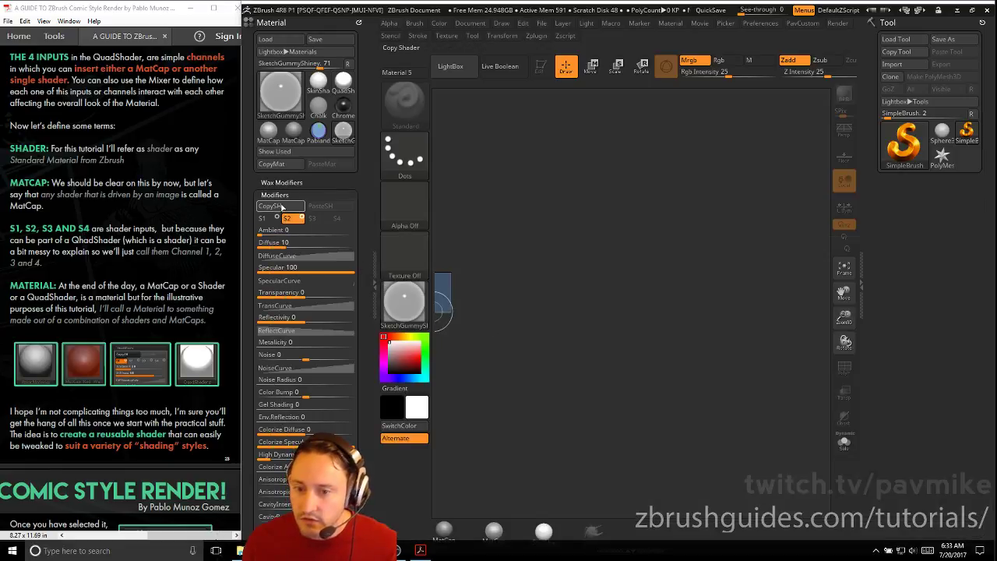
click(403, 300)
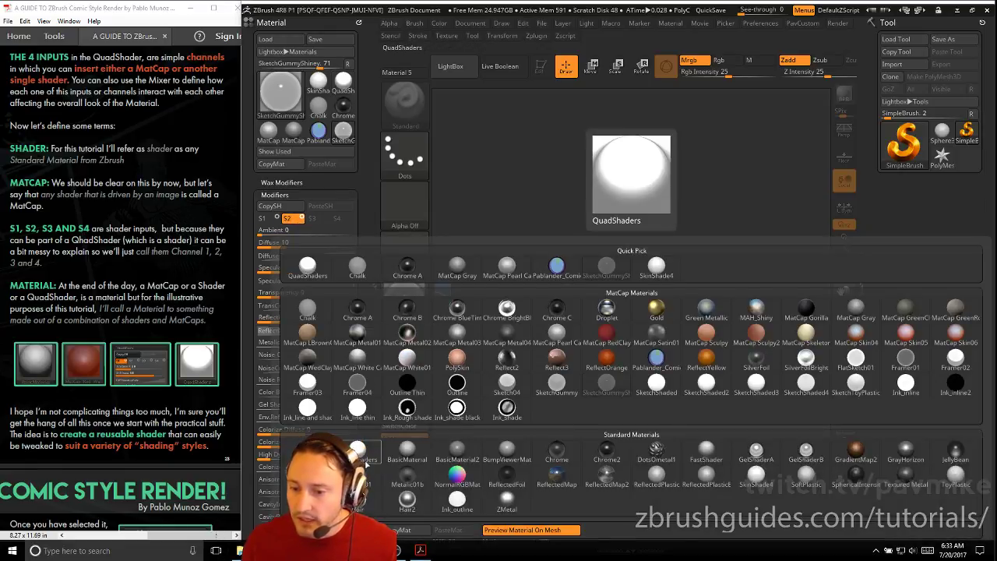
click(456, 452)
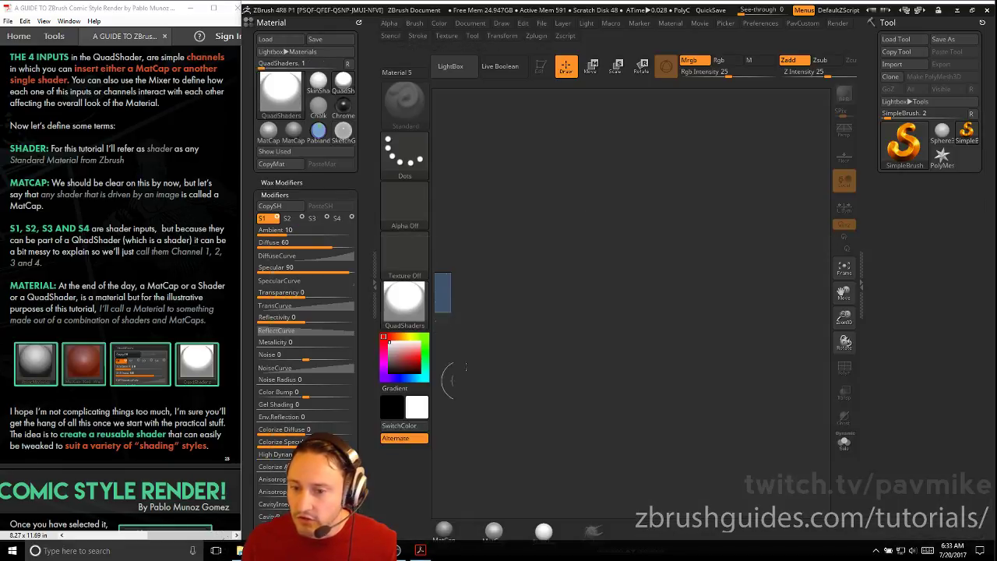
Step: Examine the QuadShaders S4 and S1 channels, the standard materials and the full list of shader modifiers
click(314, 218)
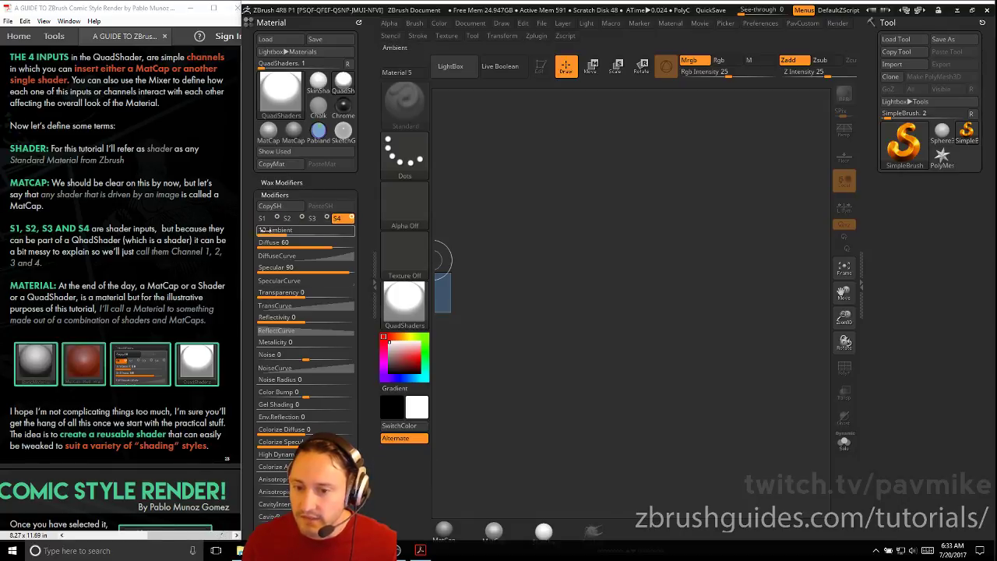
click(263, 218)
click(403, 300)
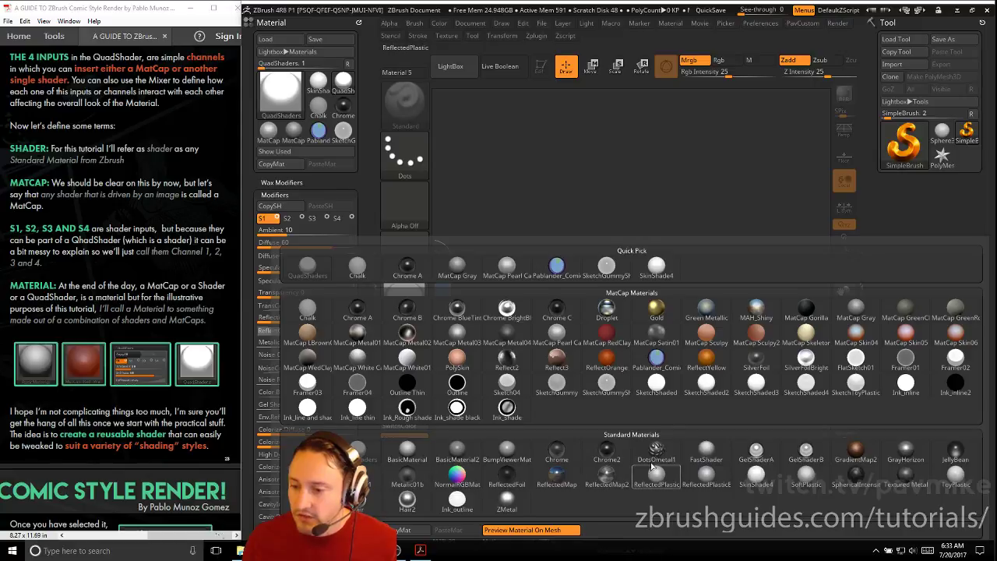
scroll(249, 296, down, 10)
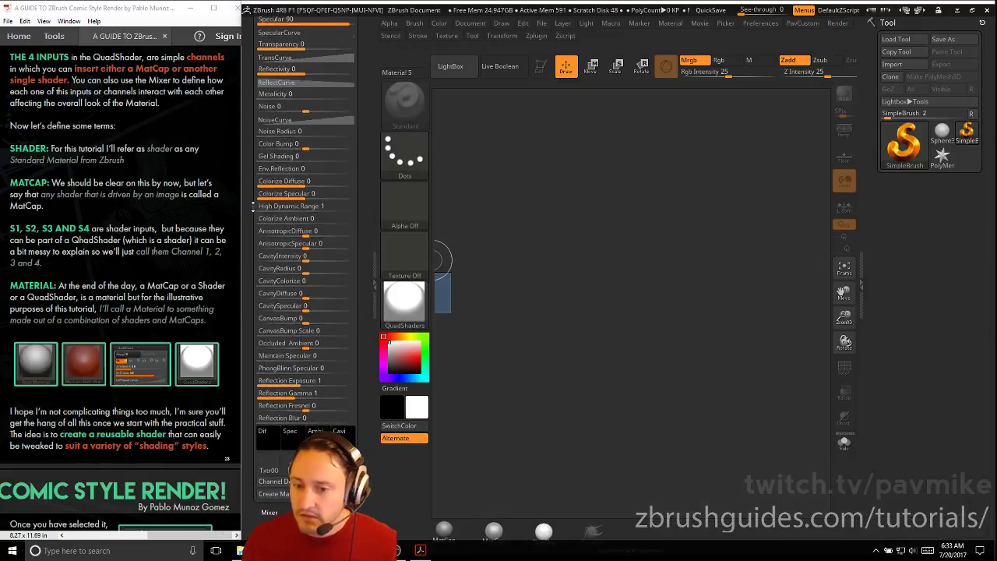
scroll(257, 261, up, 10)
Step: Select the MatCap Metal03 material and look over its channel modifiers and image texture
click(404, 304)
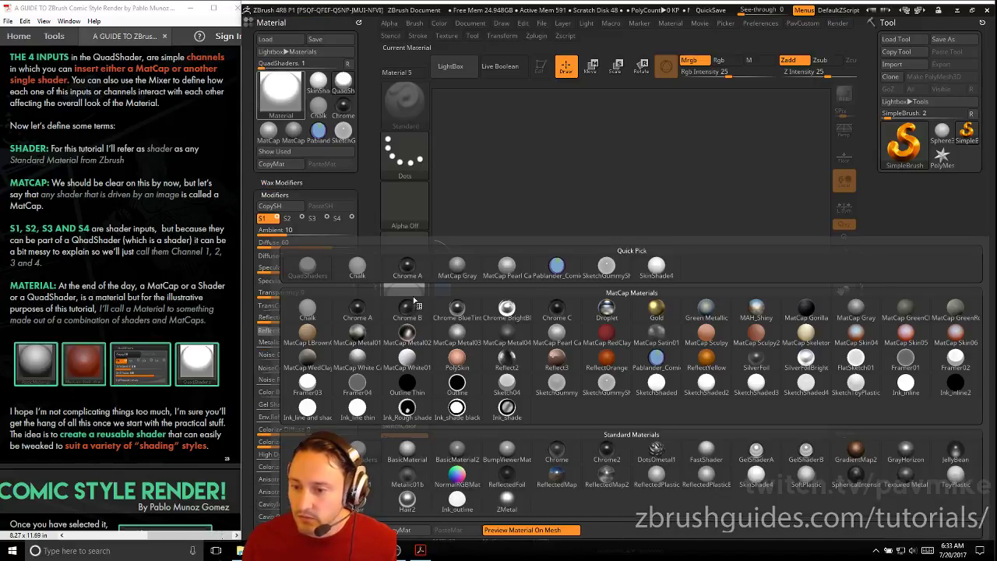
click(461, 337)
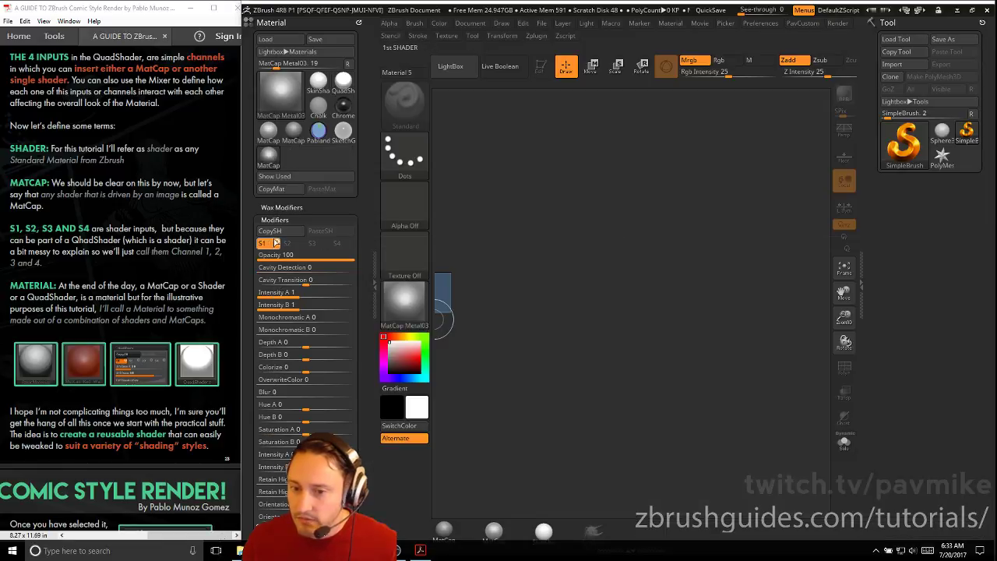
drag(247, 267, 253, 200)
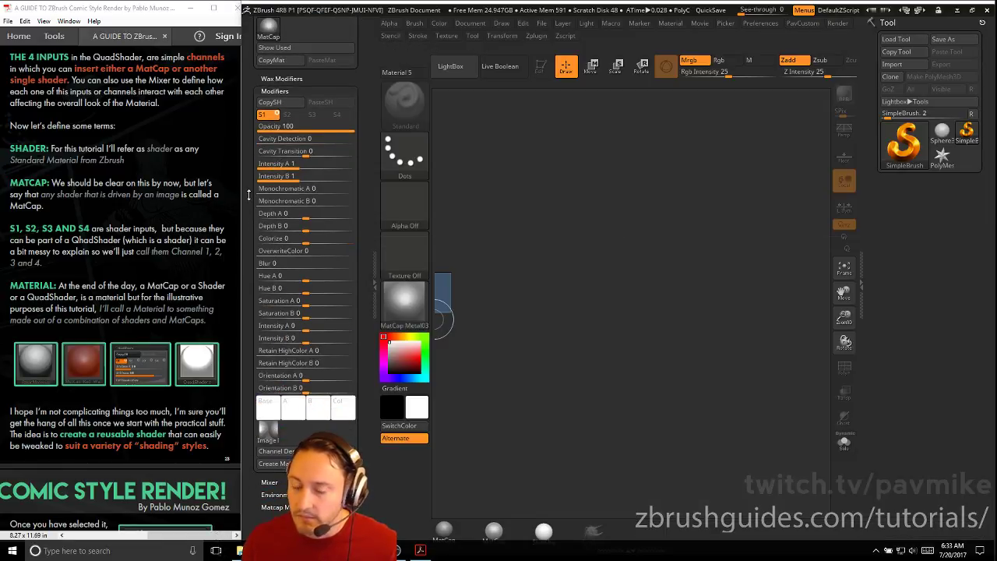
scroll(265, 229, up, 6)
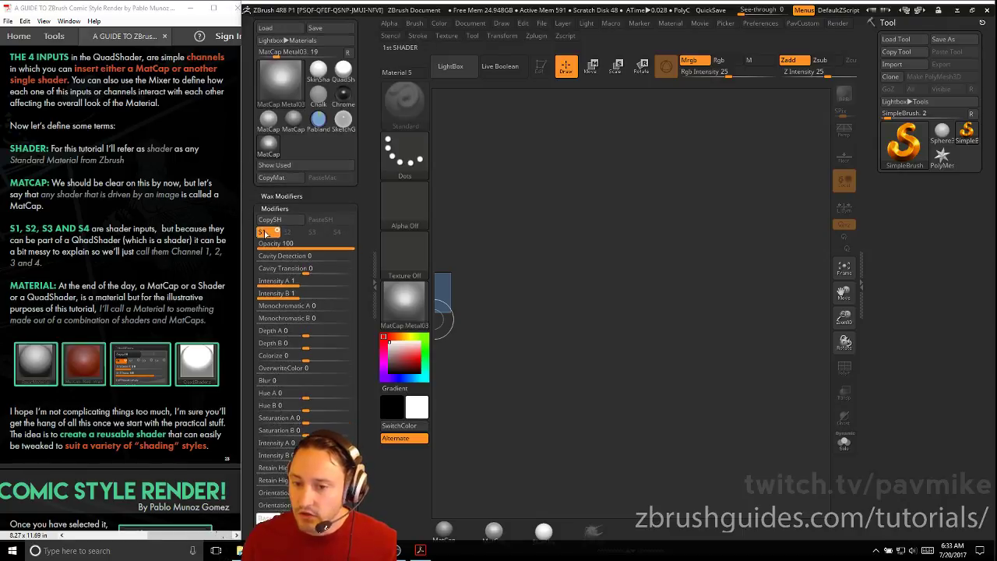
Step: Make QuadShaders the active material again and read the guide's definitions of the channels and of a material
click(404, 299)
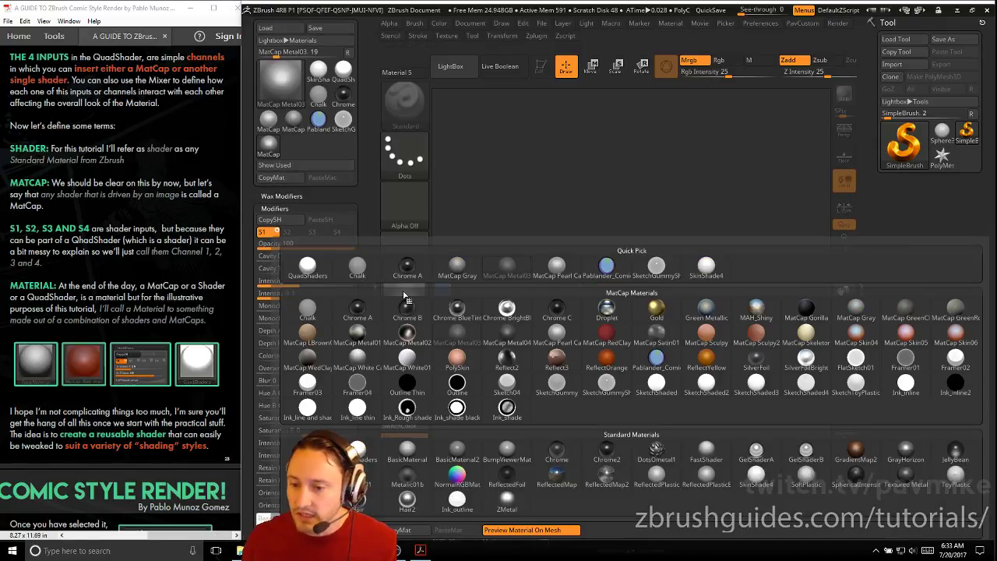
click(308, 267)
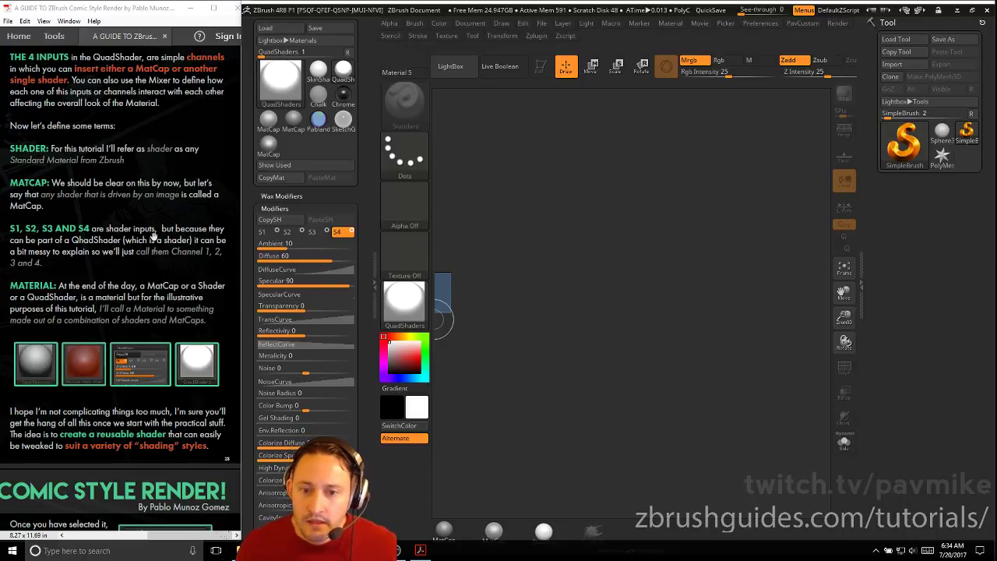
scroll(149, 242, down, 3)
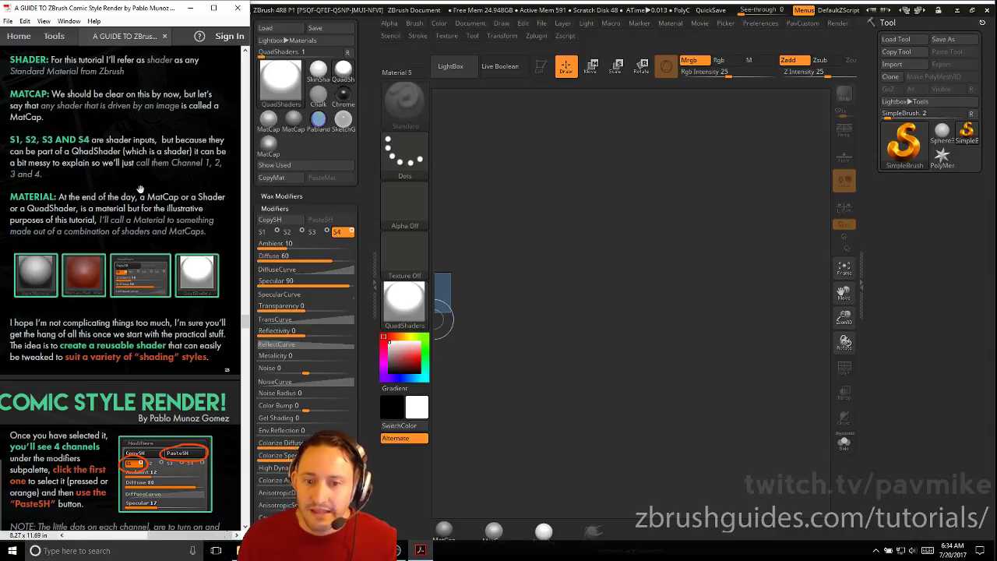
click(393, 295)
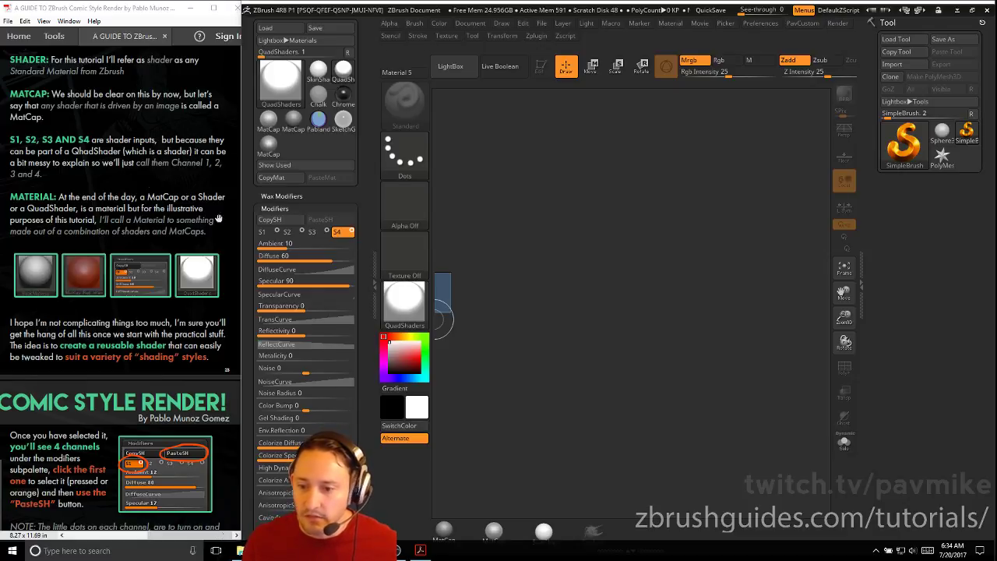
Step: Select the Green Metallic MatCap and inspect the image texture that drives it
click(404, 300)
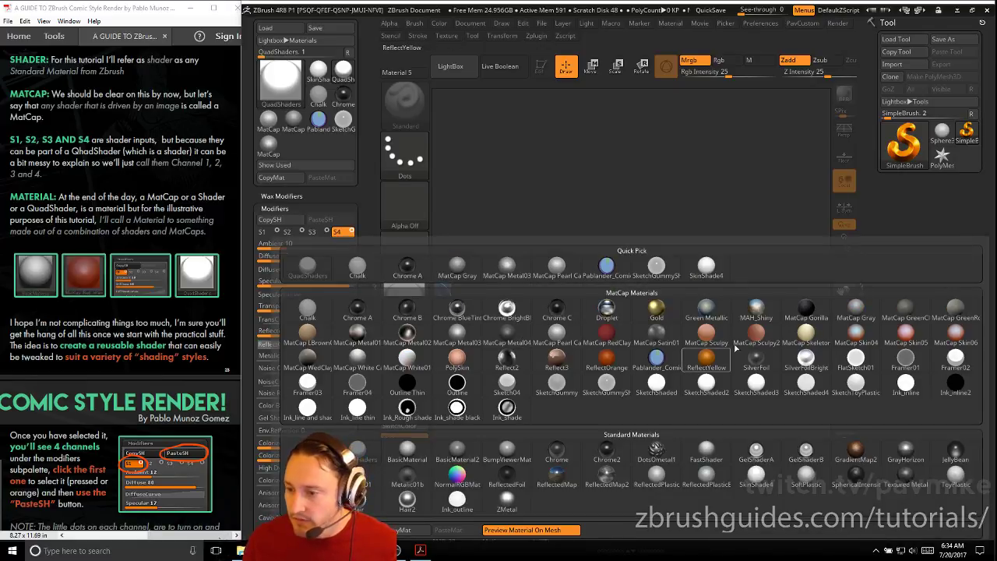
click(707, 313)
drag(363, 289, 359, 161)
mouse_move(268, 270)
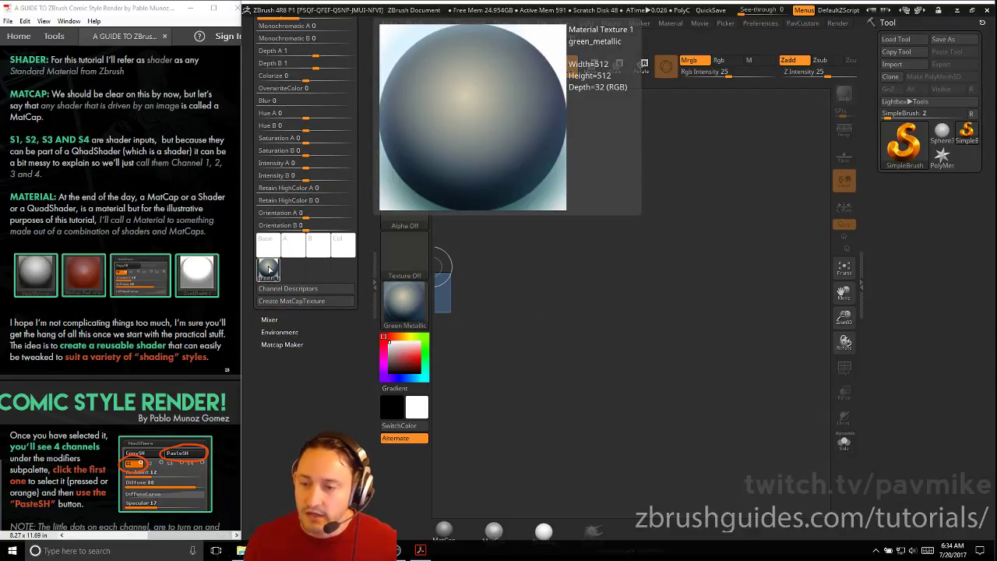
drag(369, 145, 374, 288)
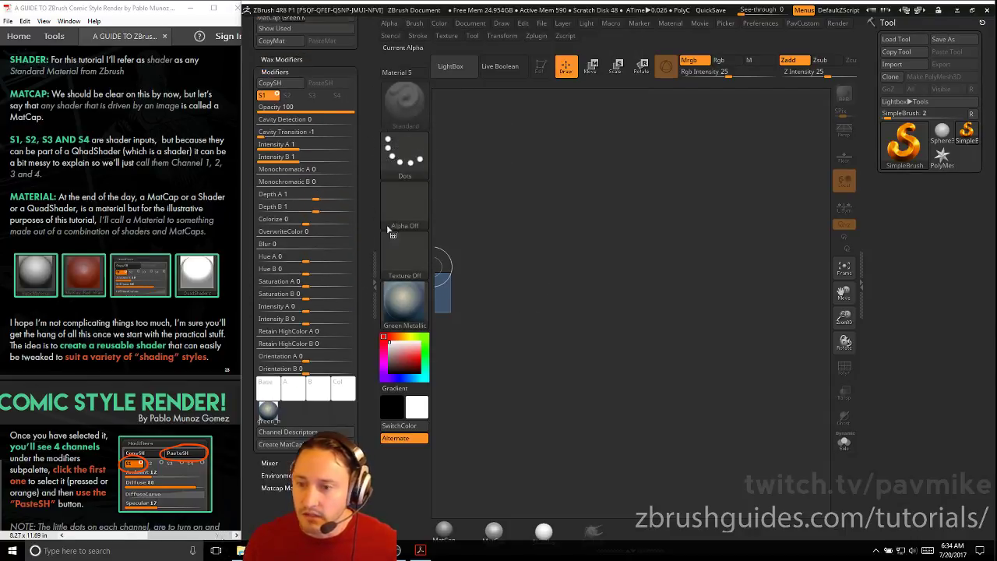
Step: Move on in the PDF guide to the instructions for pasting a shader into the first channel
click(129, 180)
scroll(117, 156, down, 3)
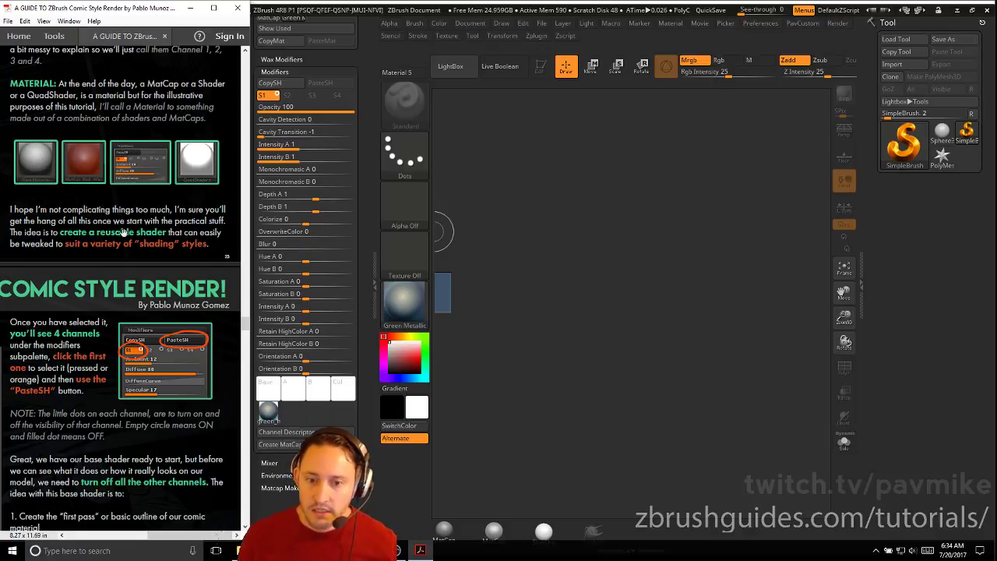
Step: Read the guide's sample renders and its instructions for copying the SkinShade4 shader into the comic material's first channel
scroll(41, 209, down, 3)
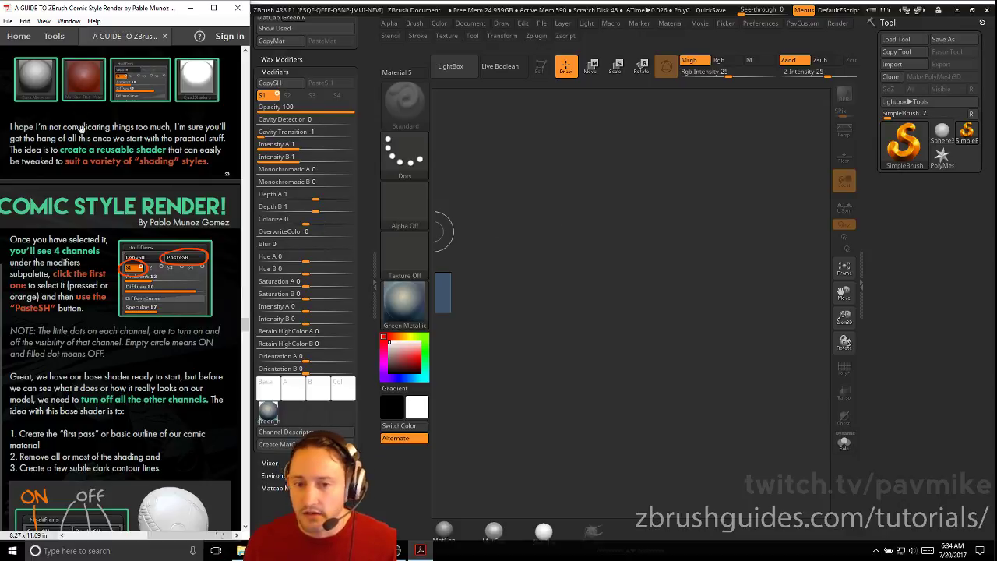
scroll(198, 173, up, 10)
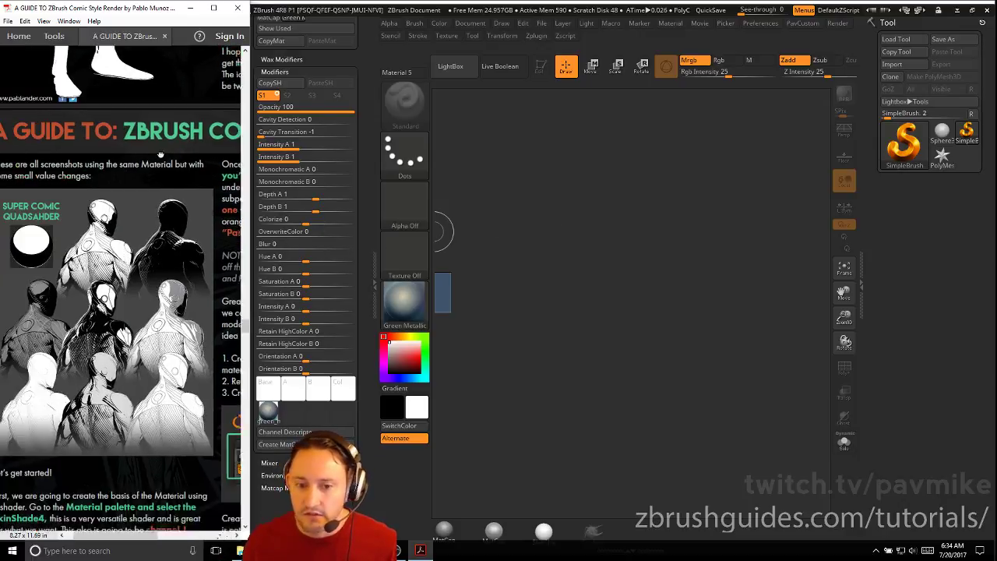
scroll(146, 226, down, 2)
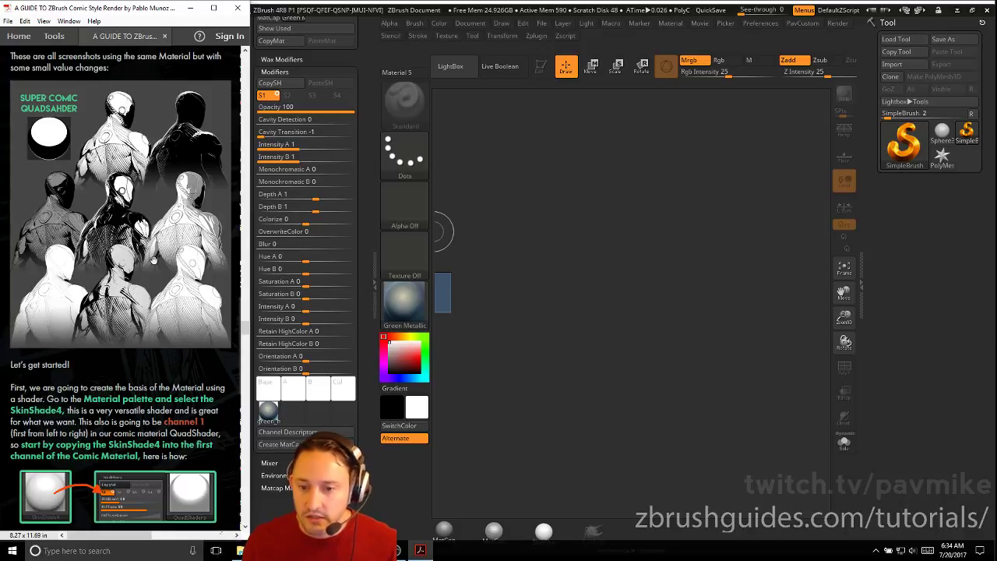
click(645, 262)
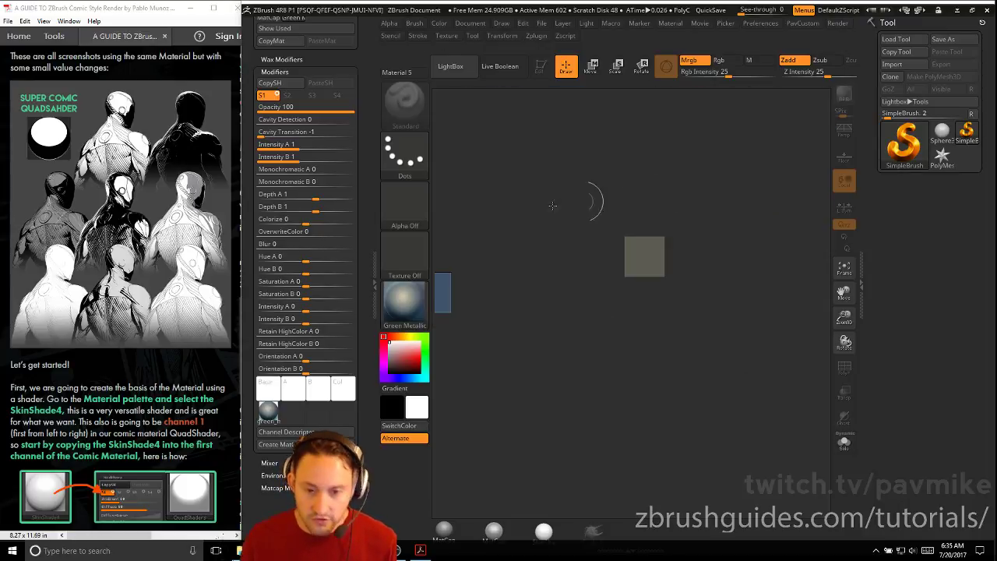
click(140, 313)
scroll(141, 313, down, 4)
scroll(152, 122, down, 1)
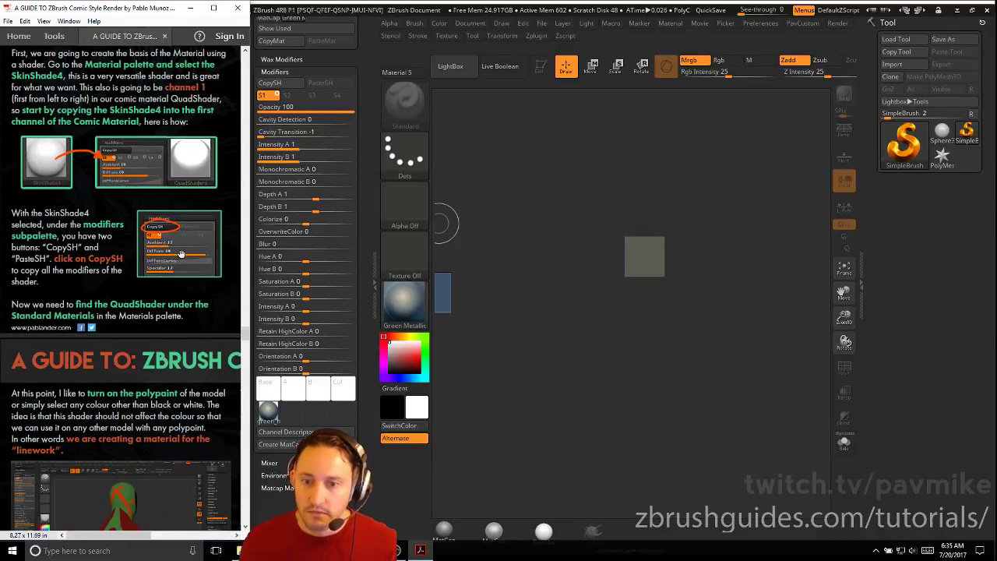
Step: Make SkinShade4 from the standard materials the active material
click(405, 300)
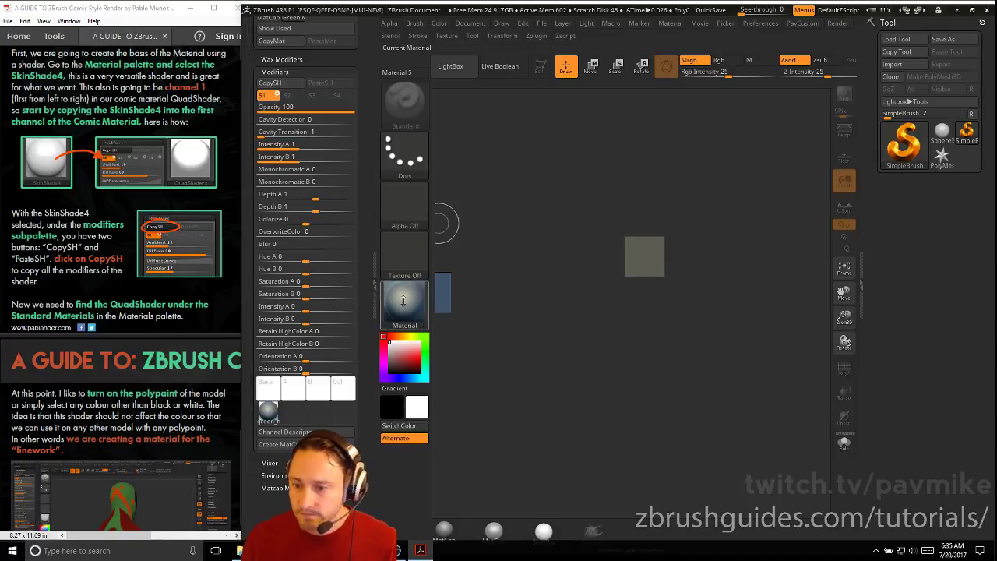
click(754, 478)
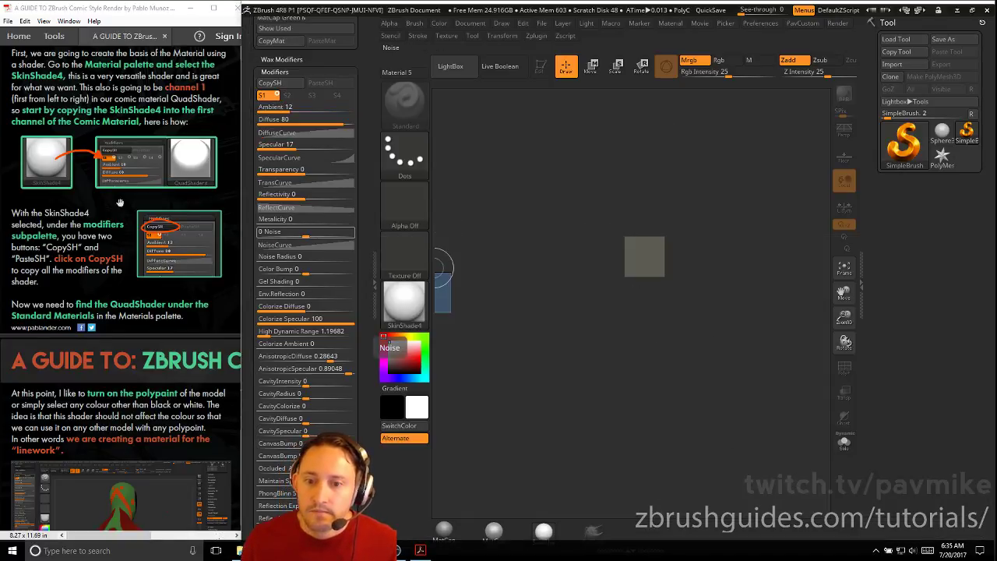
click(404, 300)
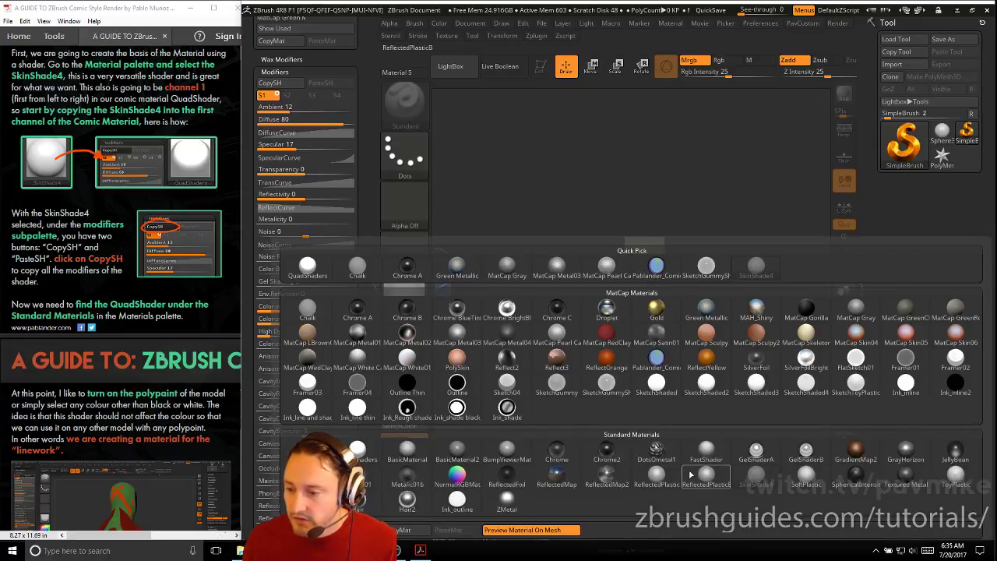
click(747, 484)
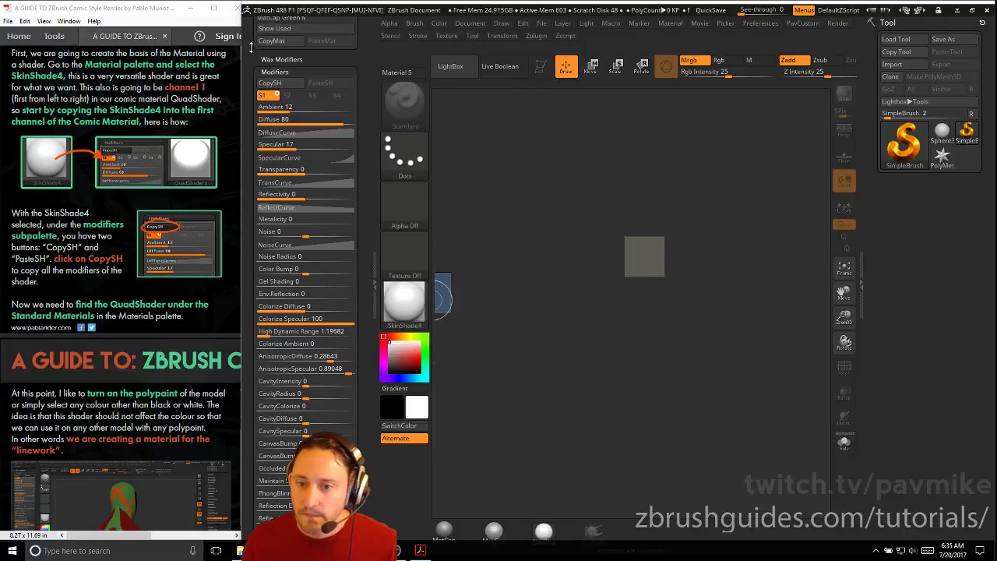
Step: Close the docked Material palette and dock it in the tray again
drag(252, 38, 253, 123)
click(352, 21)
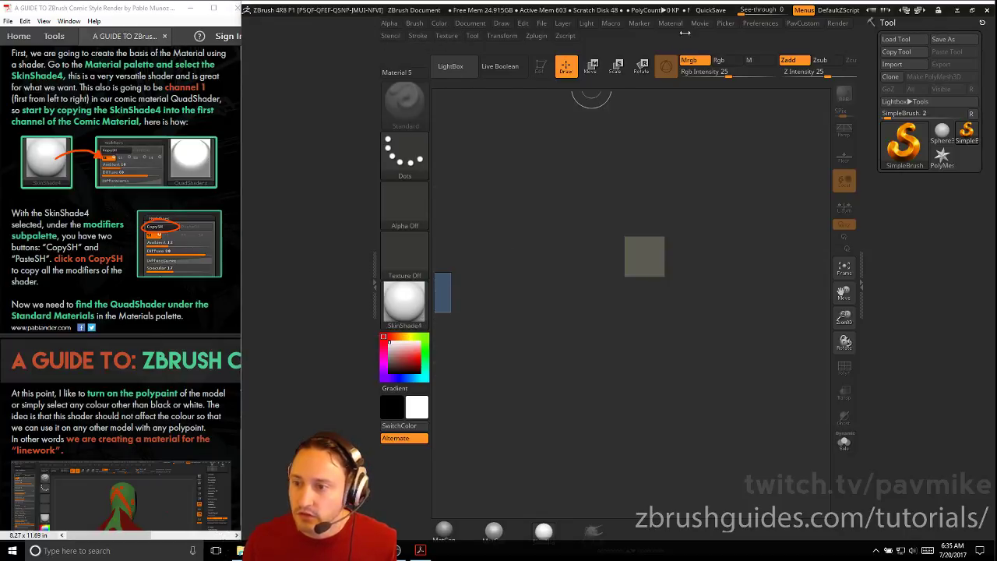
click(374, 136)
click(255, 153)
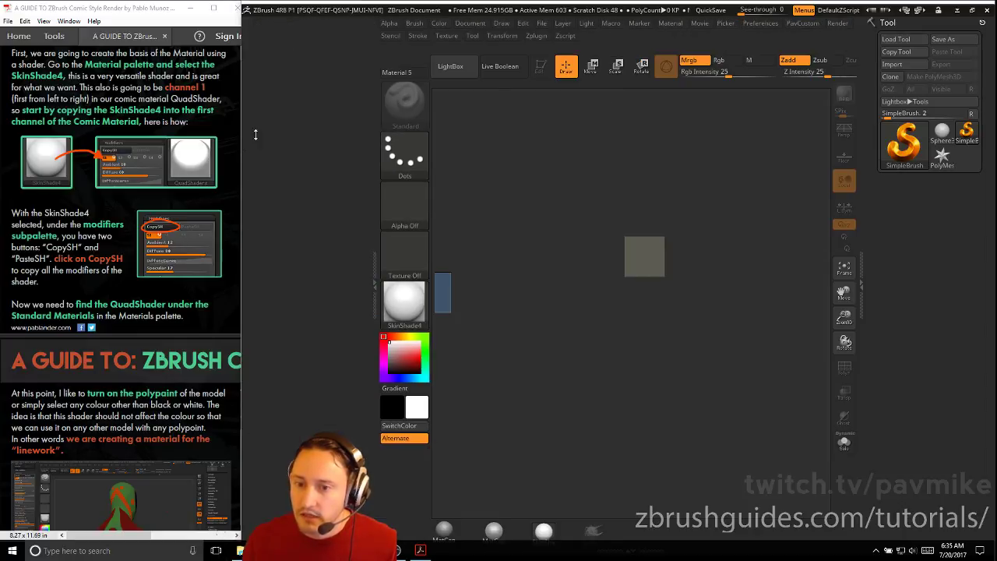
click(676, 25)
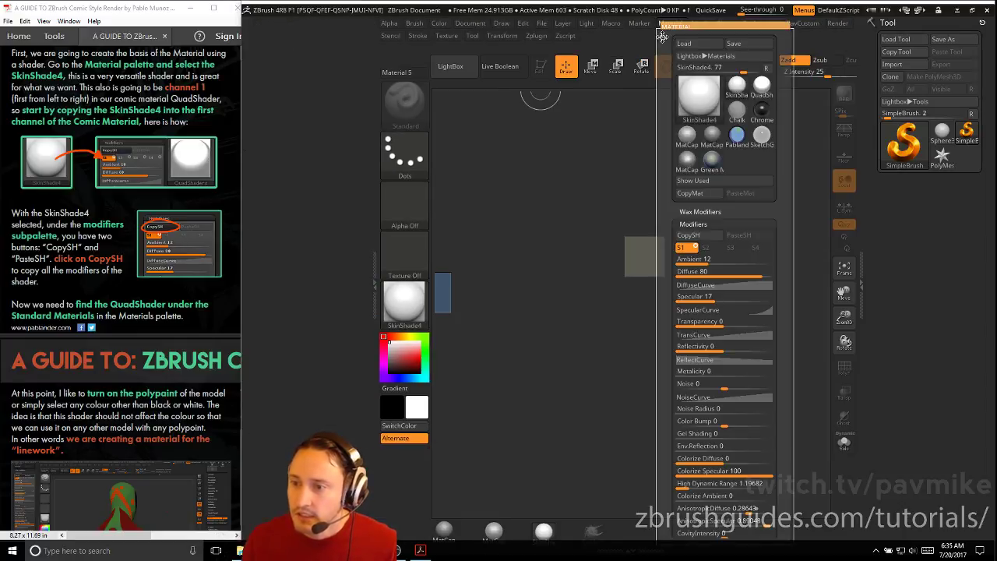
drag(662, 37, 326, 112)
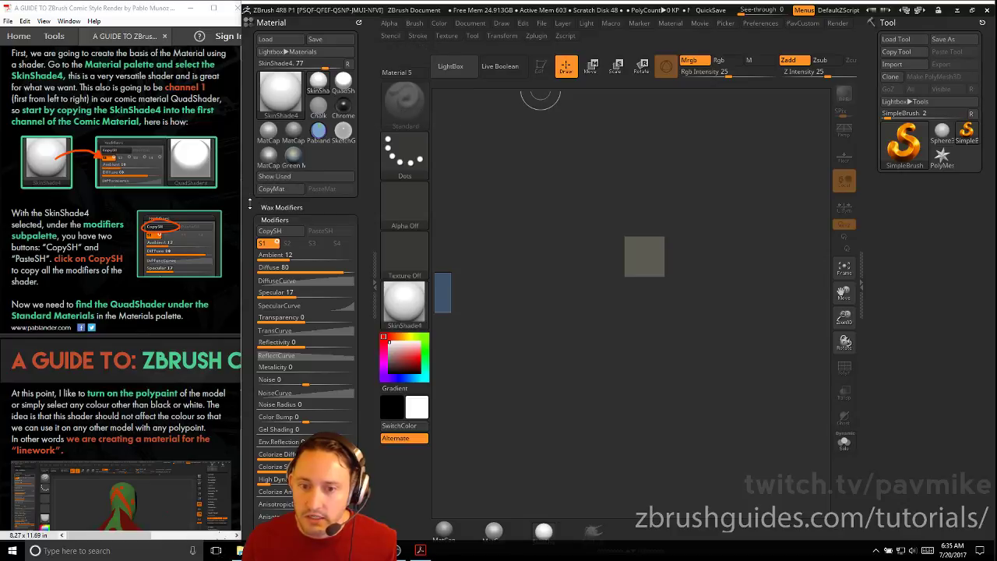
Step: Copy the SkinShade4 shader and make QuadShaders the active material
drag(248, 204, 248, 101)
click(280, 127)
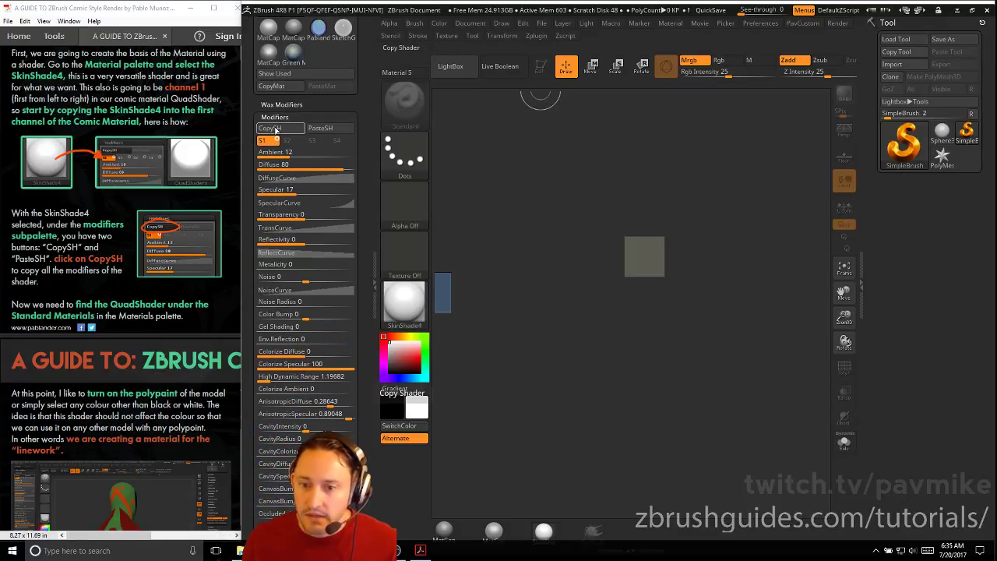
click(419, 305)
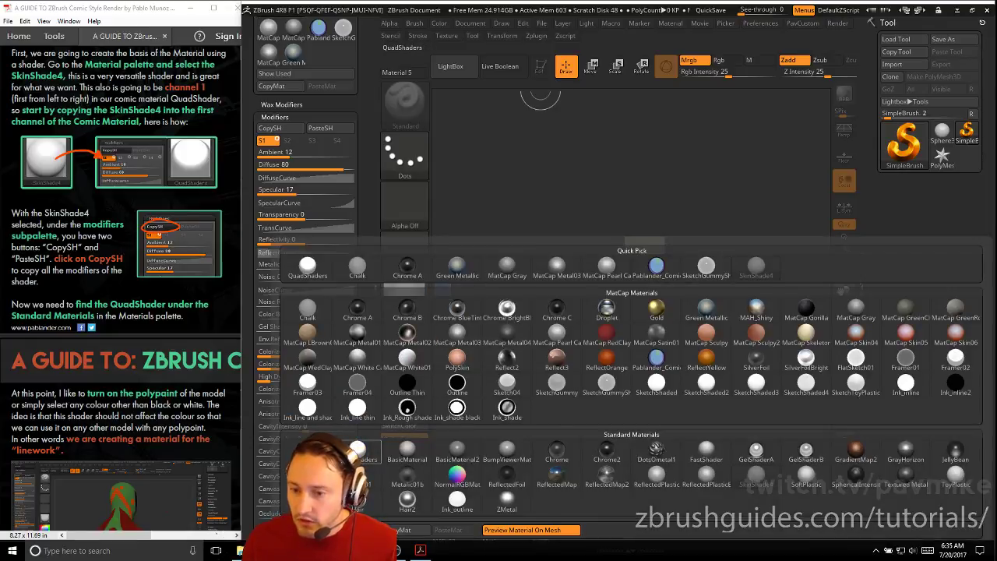
click(357, 450)
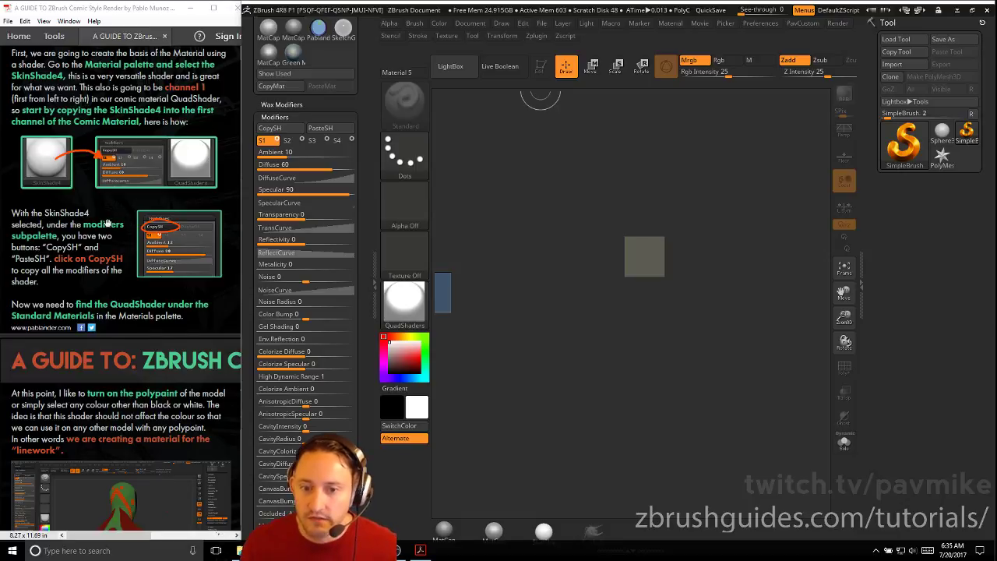
Step: Follow the guide's paste instructions and paste the copied SkinShade4 shader into the first channel of QuadShaders
click(108, 221)
scroll(109, 218, down, 1)
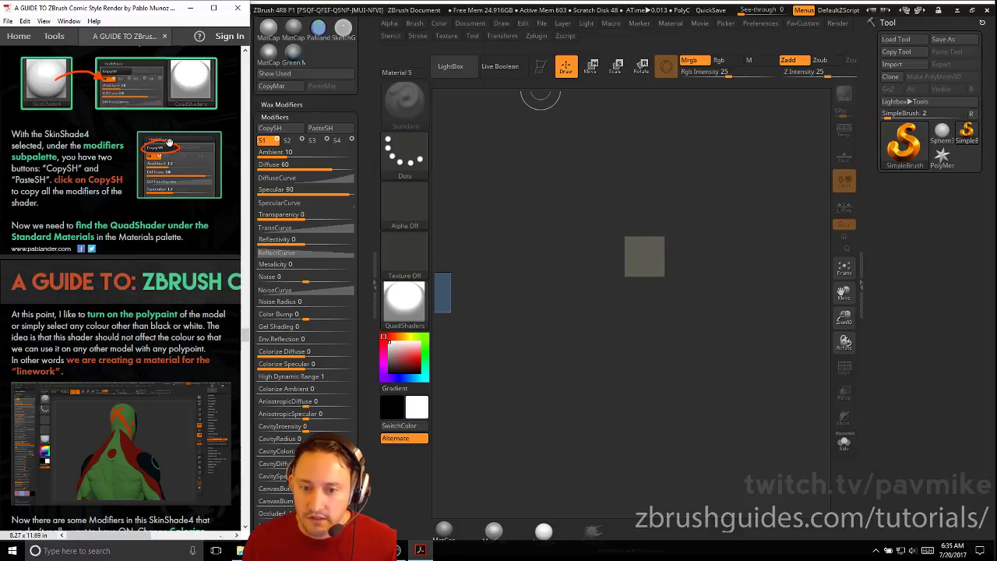
scroll(118, 205, down, 1)
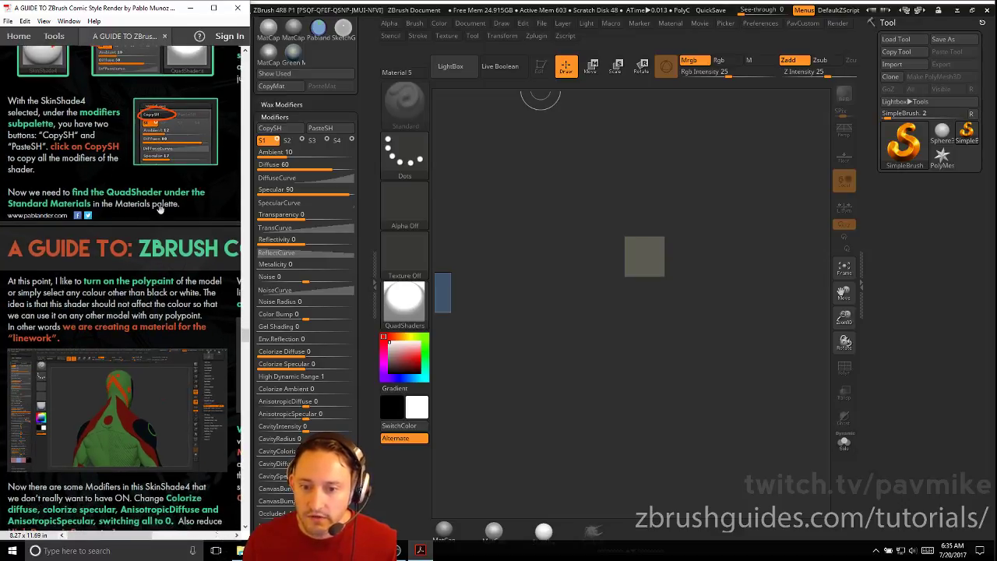
drag(101, 92, 124, 387)
drag(226, 183, 31, 408)
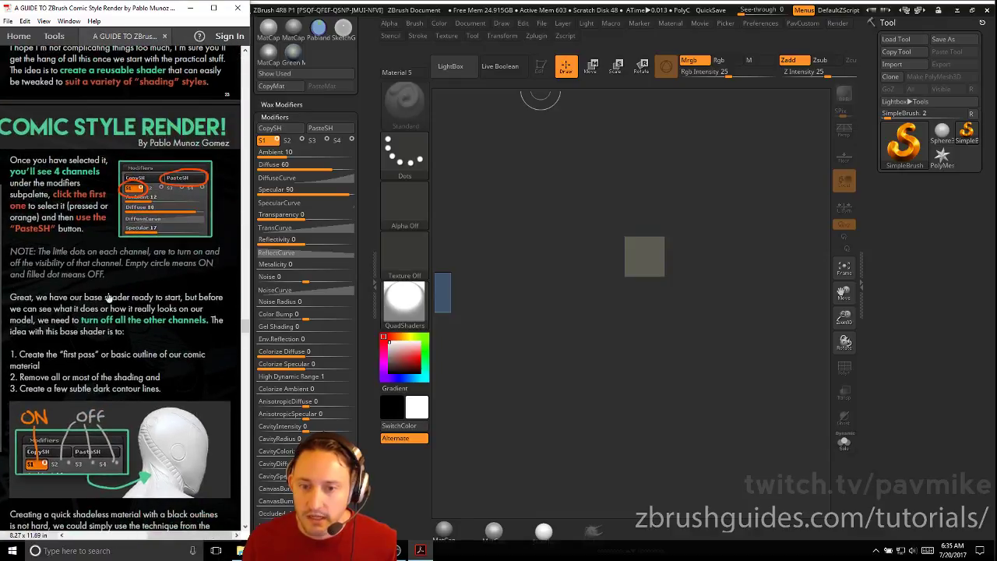
drag(113, 261, 123, 157)
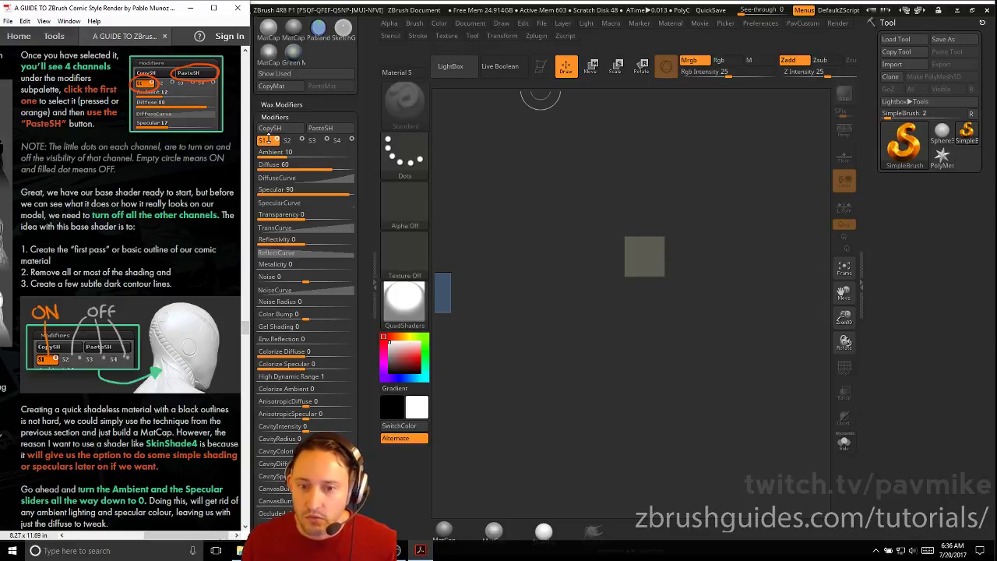
click(328, 129)
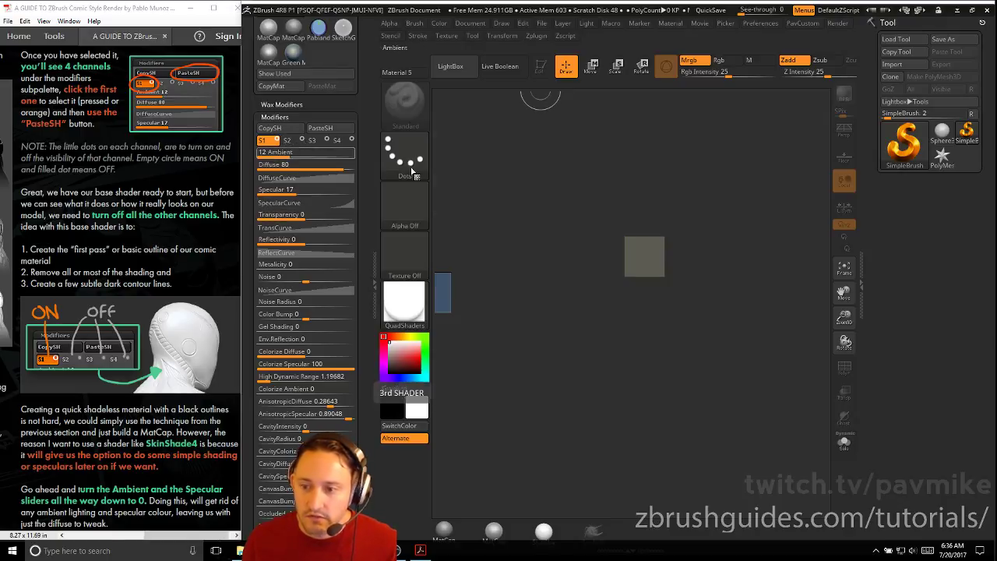
Step: Clear the canvas and load the Kepler_Bust.ZTL tool from the RESOURCES folder inside streaming > ComicRendering
key(ctrl)
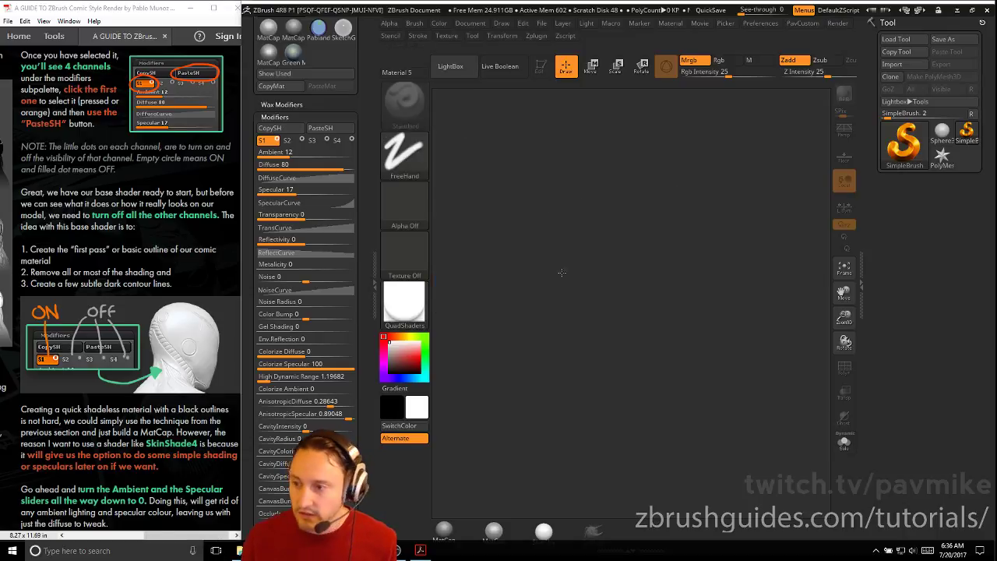
click(904, 142)
click(895, 39)
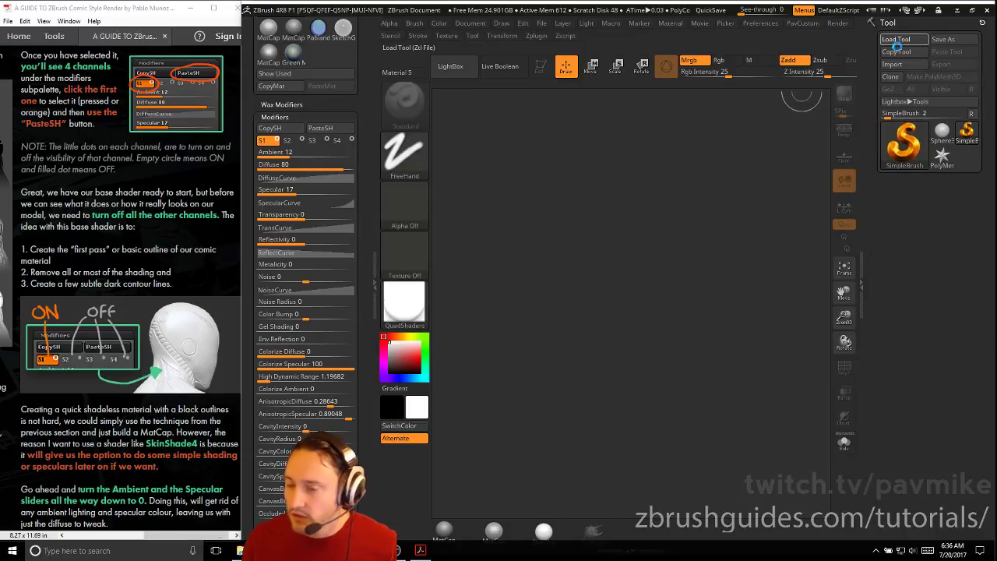
scroll(343, 101, up, 3)
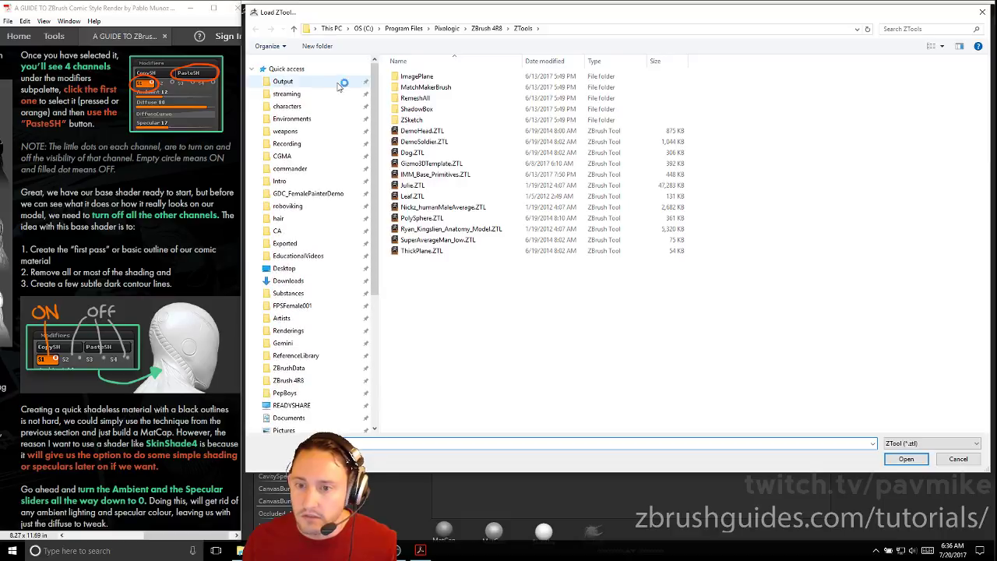
click(319, 95)
double_click(431, 76)
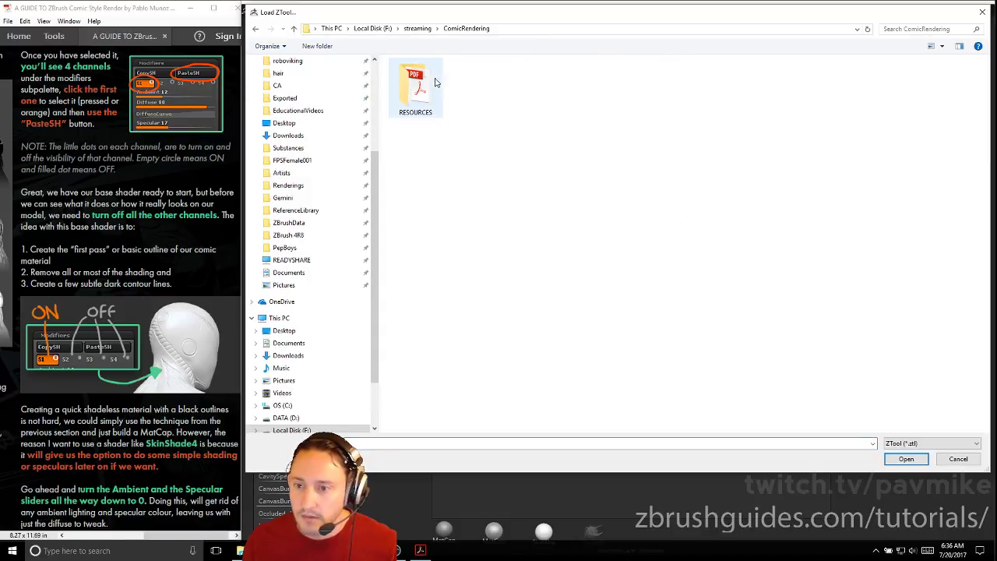
double_click(427, 90)
double_click(424, 142)
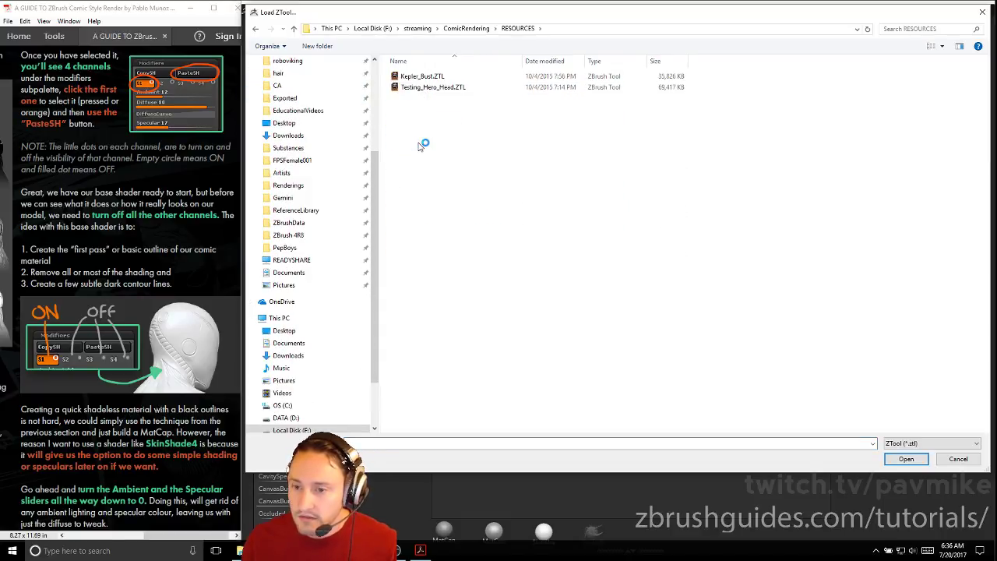
double_click(419, 76)
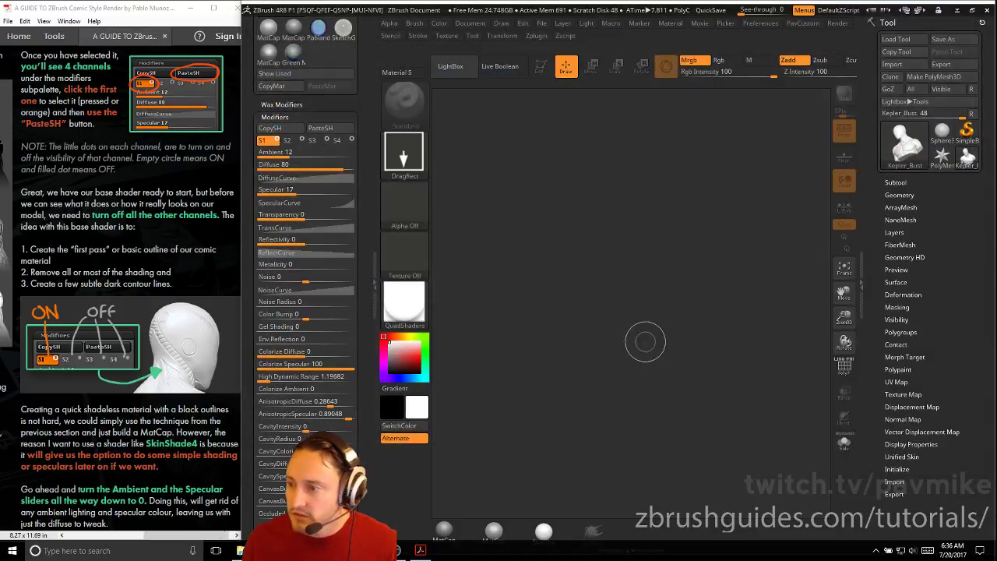
Step: Place the Kepler bust on the canvas, enter Edit mode and bring the whole bust into view
drag(600, 318, 669, 335)
key(t)
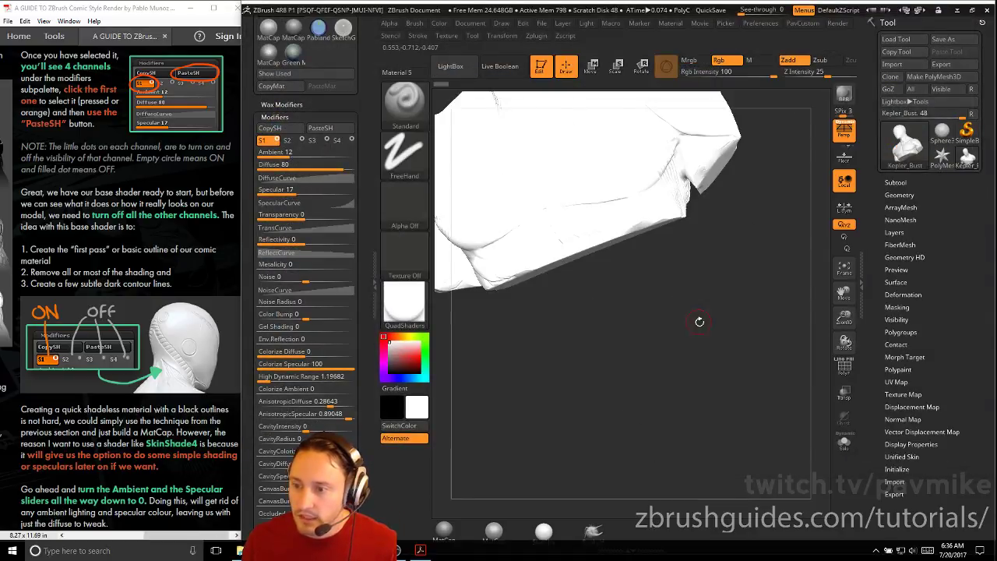
alt+right_drag(539, 179, 487, 257)
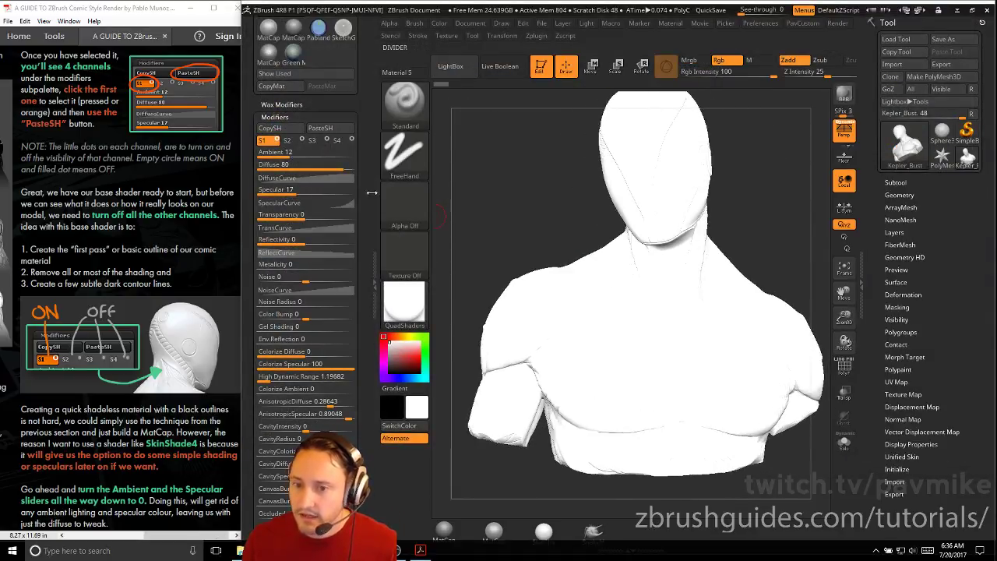
Step: Turn off the visibility of the second, third and fourth QuadShaders channels, leaving only the first channel on
click(312, 140)
click(326, 140)
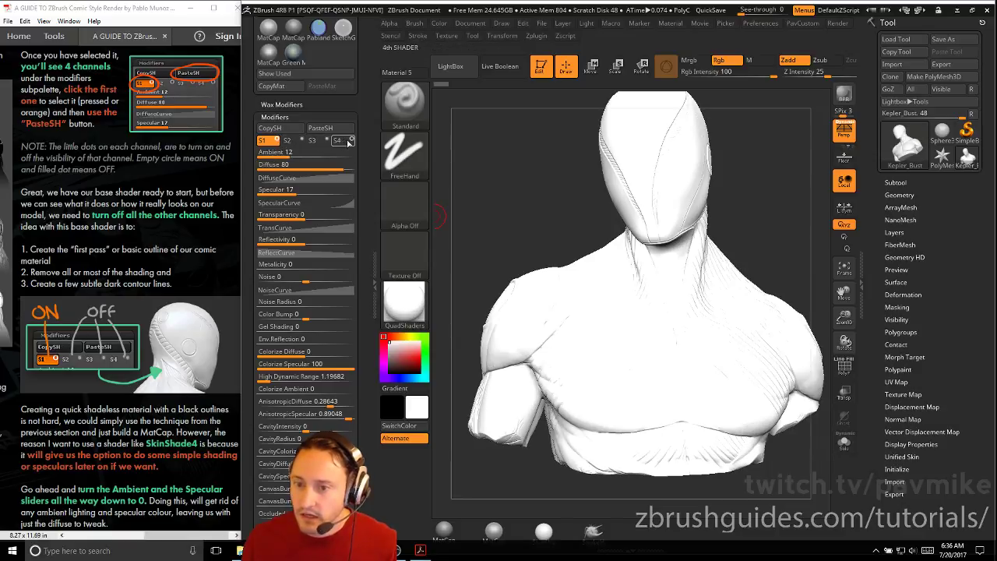
drag(527, 210, 516, 211)
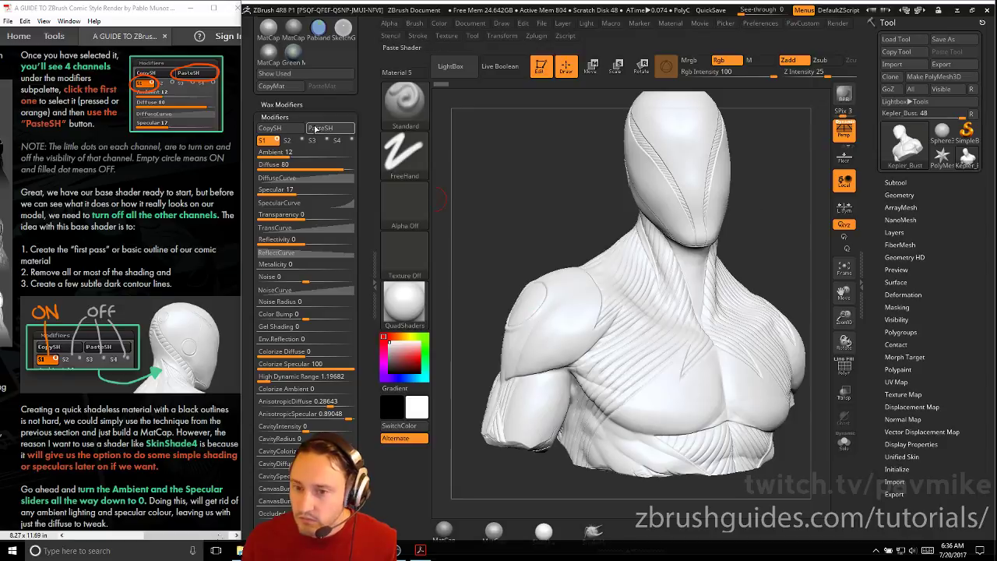
Step: Toggle the first channel's visibility off and on, and select SkinShade4 to compare it with QuadShaders on the bust
click(277, 141)
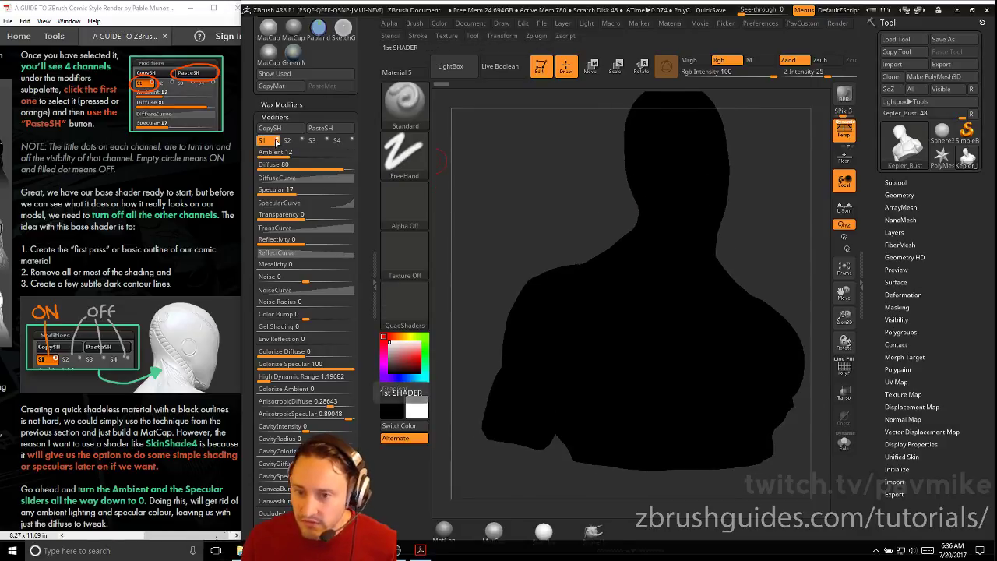
click(276, 141)
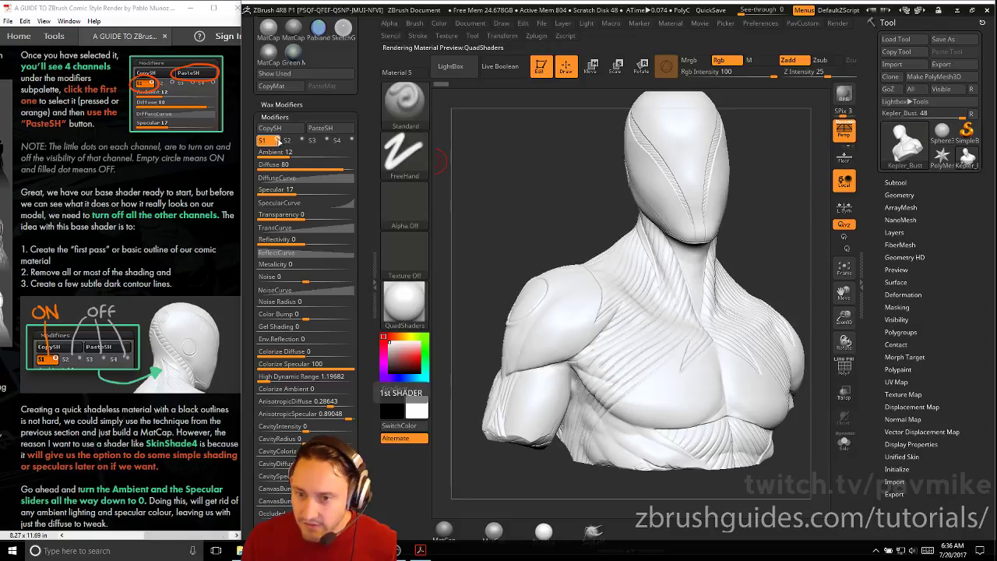
click(408, 315)
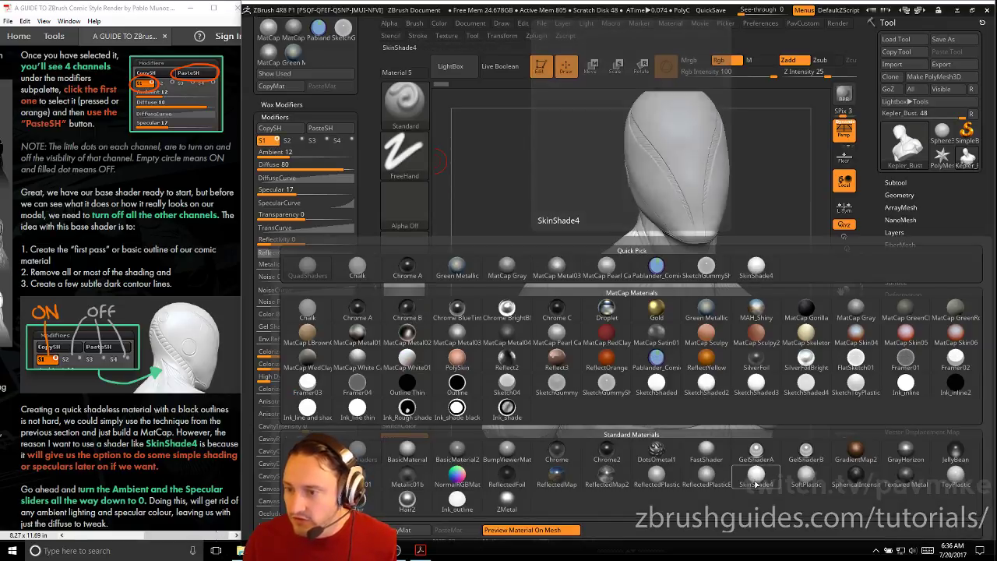
click(755, 483)
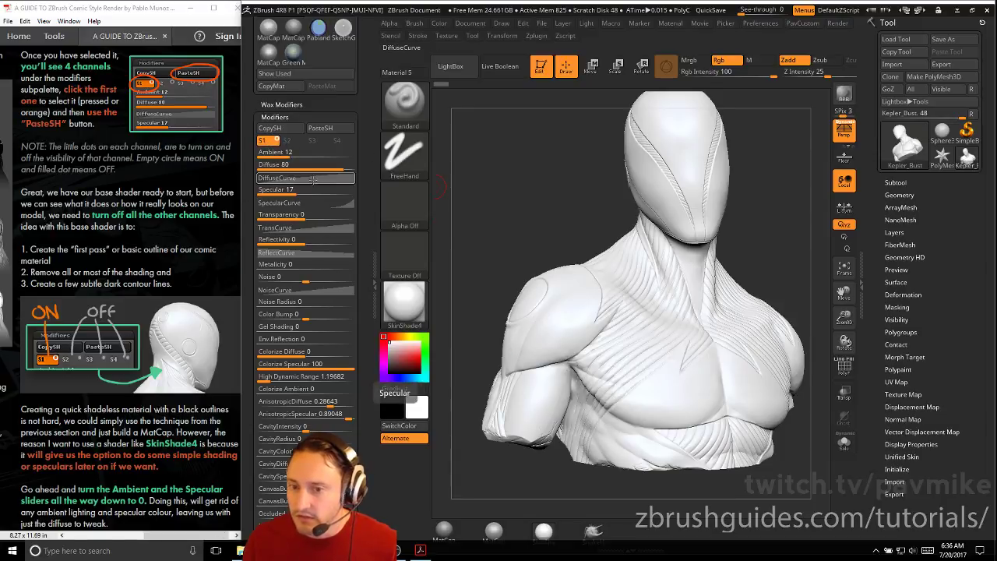
Step: Select the QuadShaders material again and read the guide's section on adjusting the base shader's Ambient and Specular
click(411, 312)
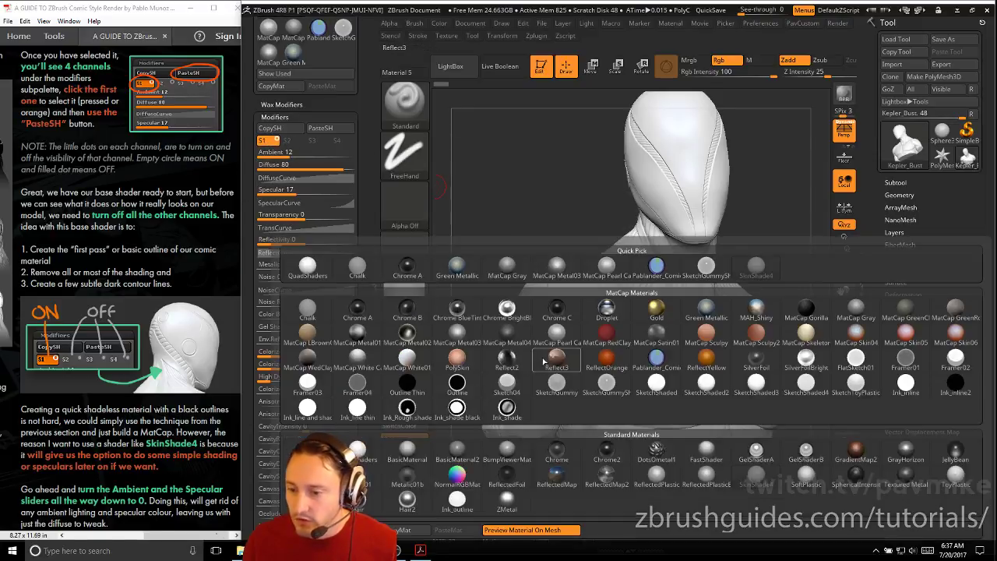
click(372, 461)
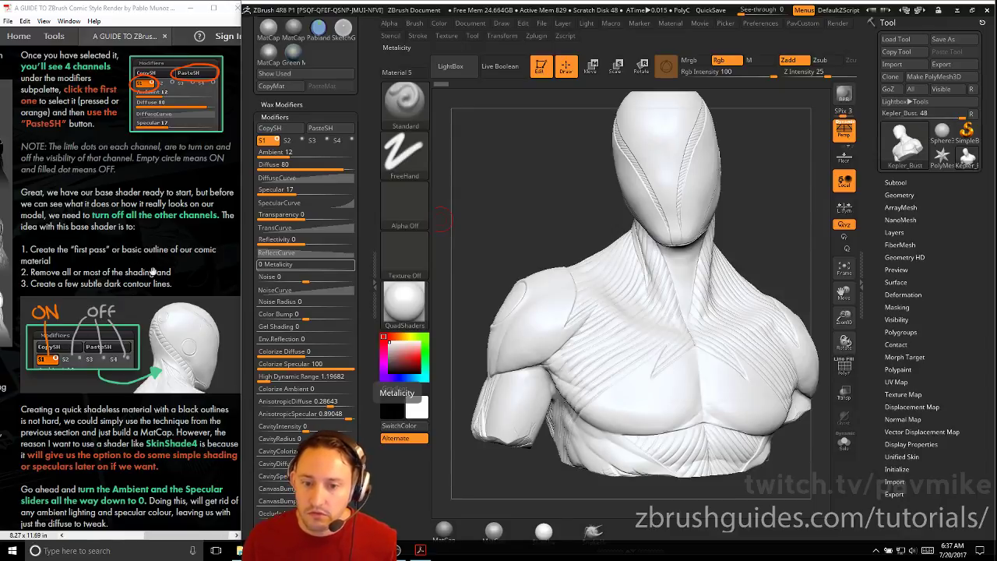
drag(153, 271, 138, 165)
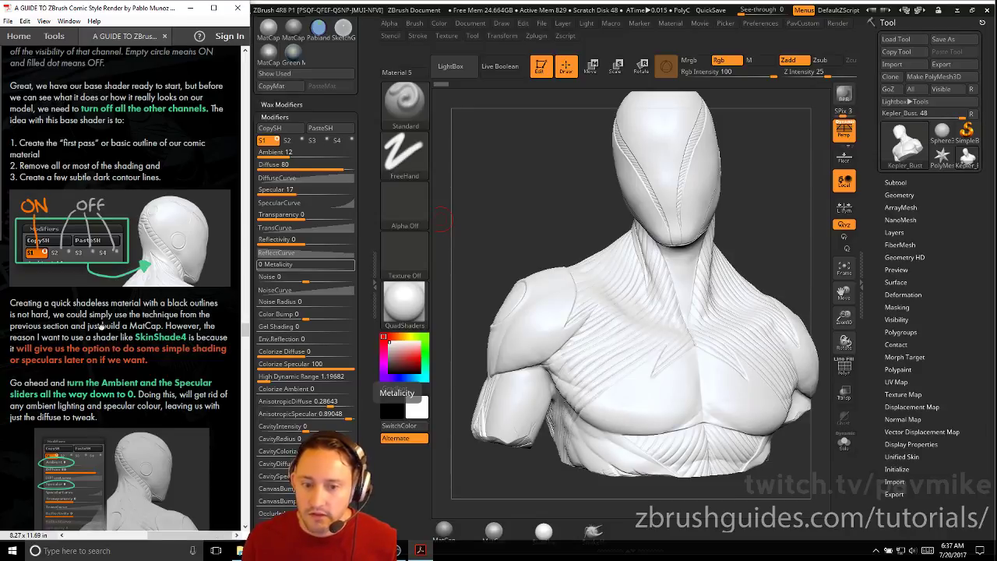
scroll(89, 304, down, 4)
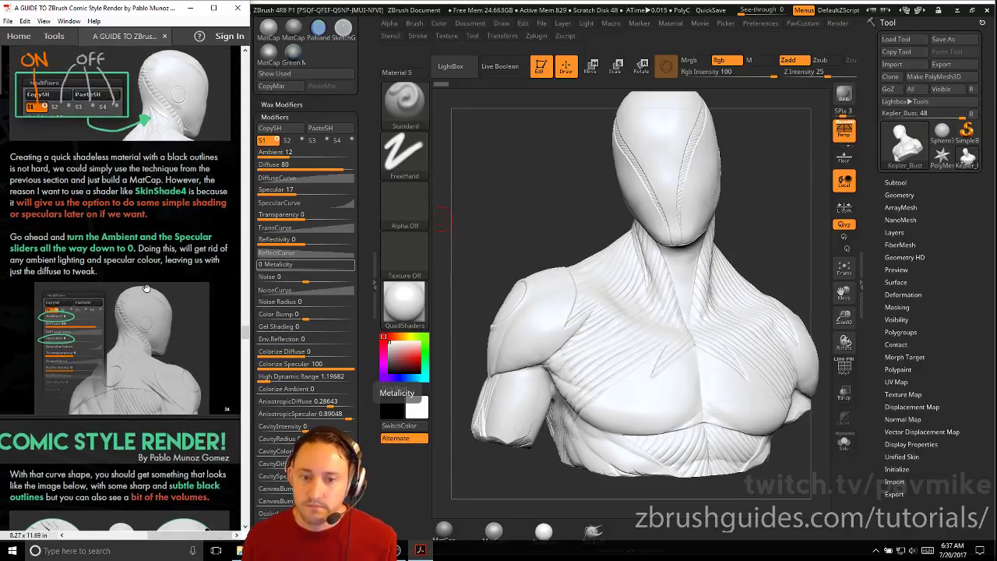
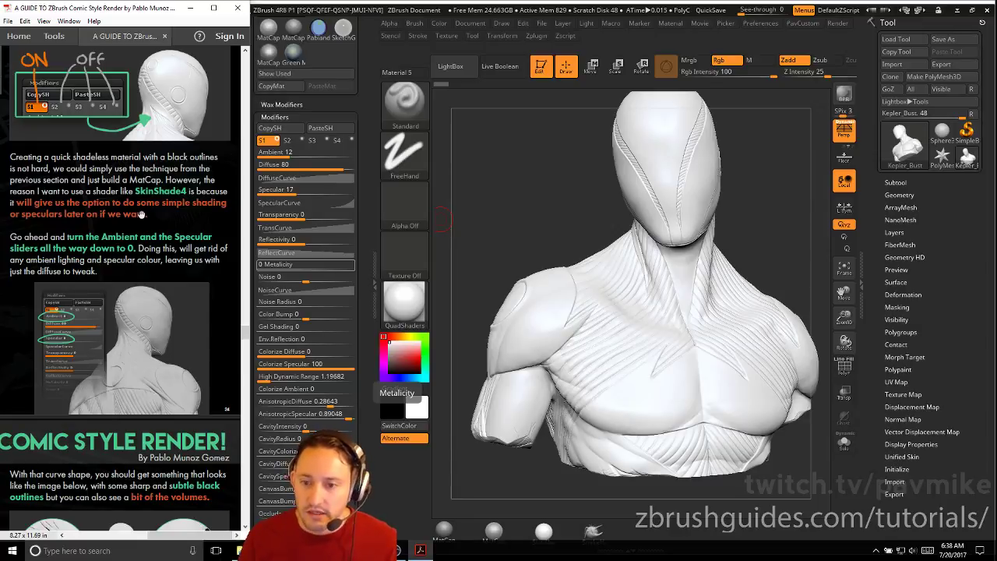
Step: Set both the Ambient and Specular modifiers of the first QuadShaders channel to 0
click(269, 153)
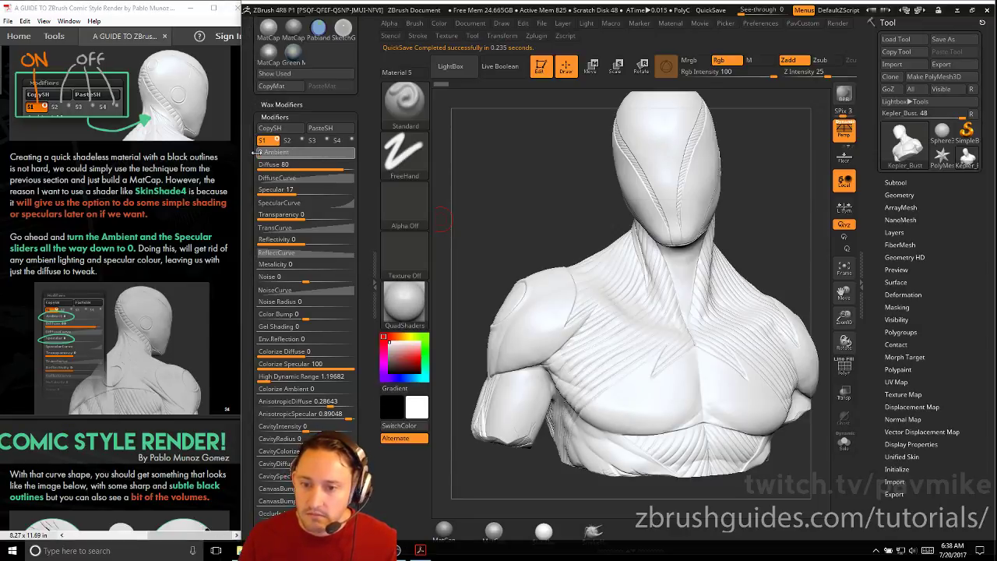
text(0)
key(Return)
click(267, 190)
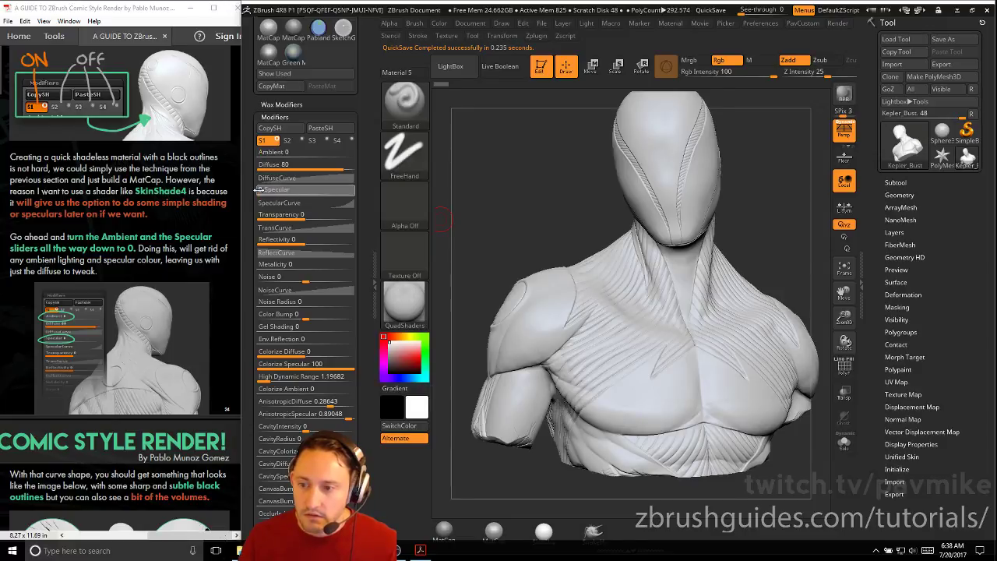
text(0)
key(Return)
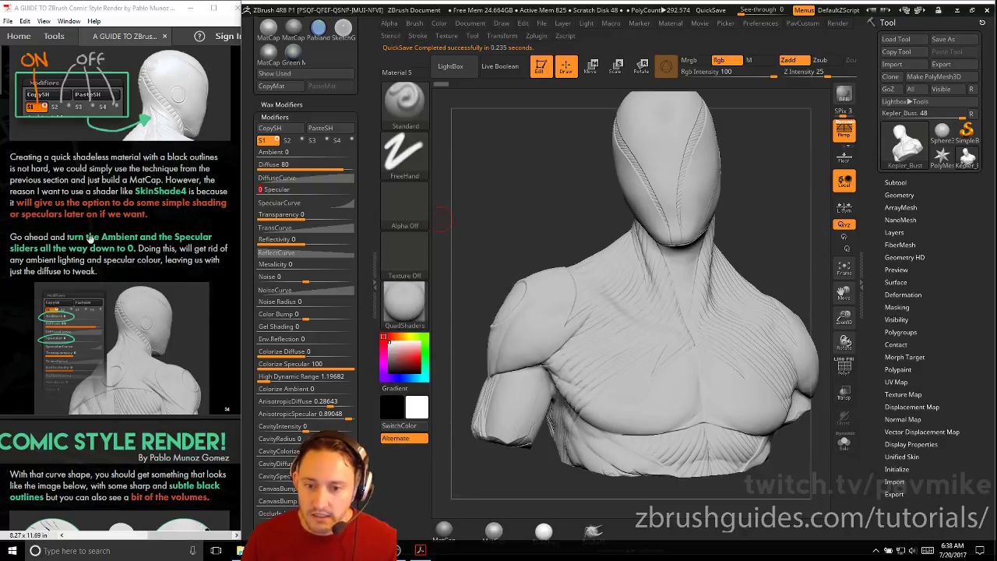
Step: Follow the guide's polypaint section: enable polypaint on the Kepler_Bust subtool and set the brush to paint RGB without Zadd, keeping the alpha off
scroll(39, 247, down, 10)
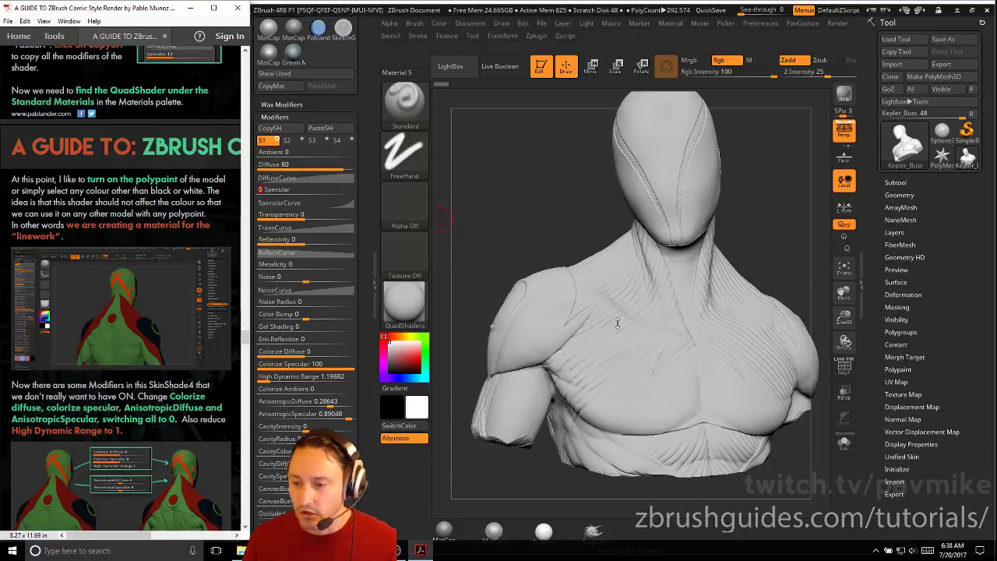
drag(740, 212, 759, 212)
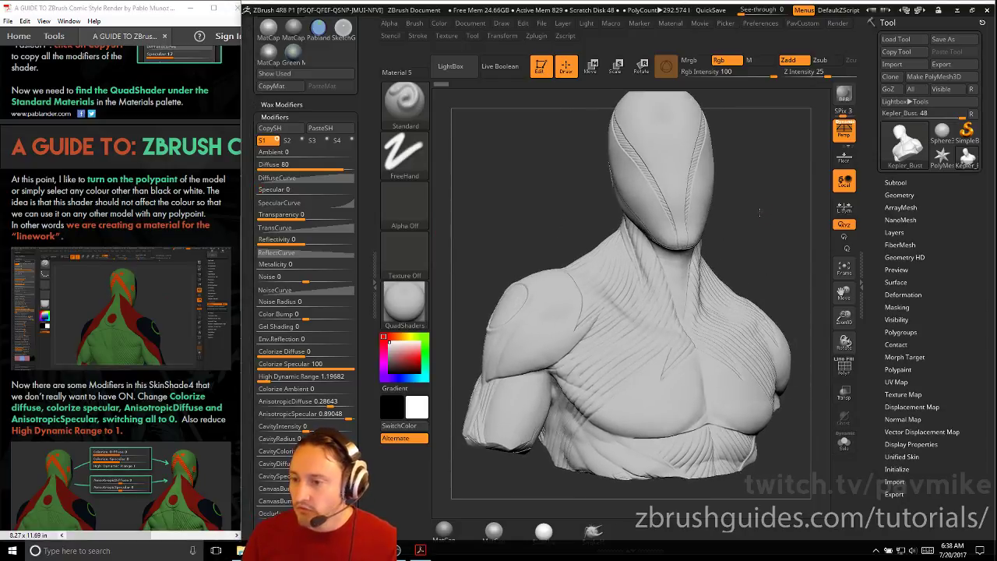
click(895, 182)
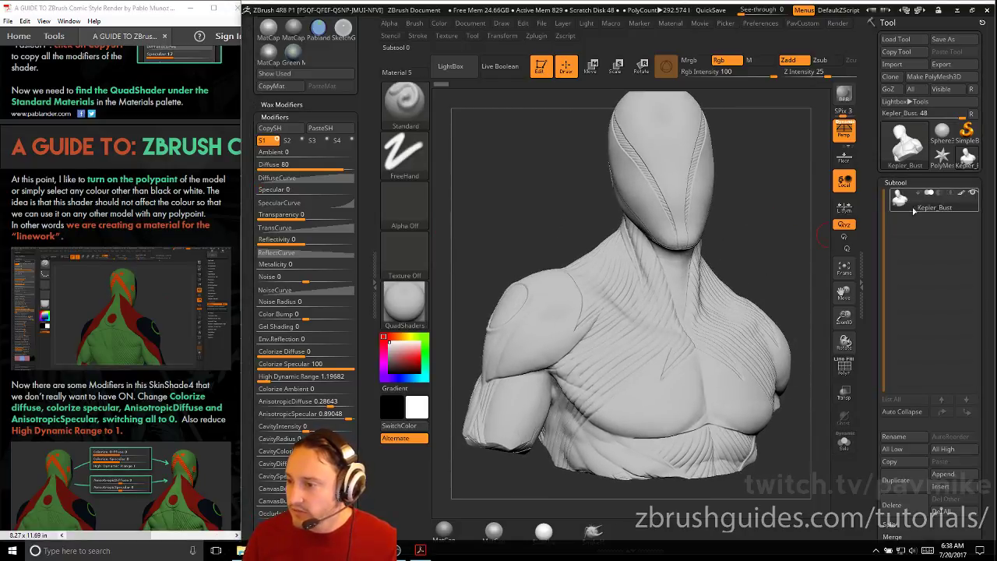
click(962, 196)
drag(777, 195, 730, 185)
key(s)
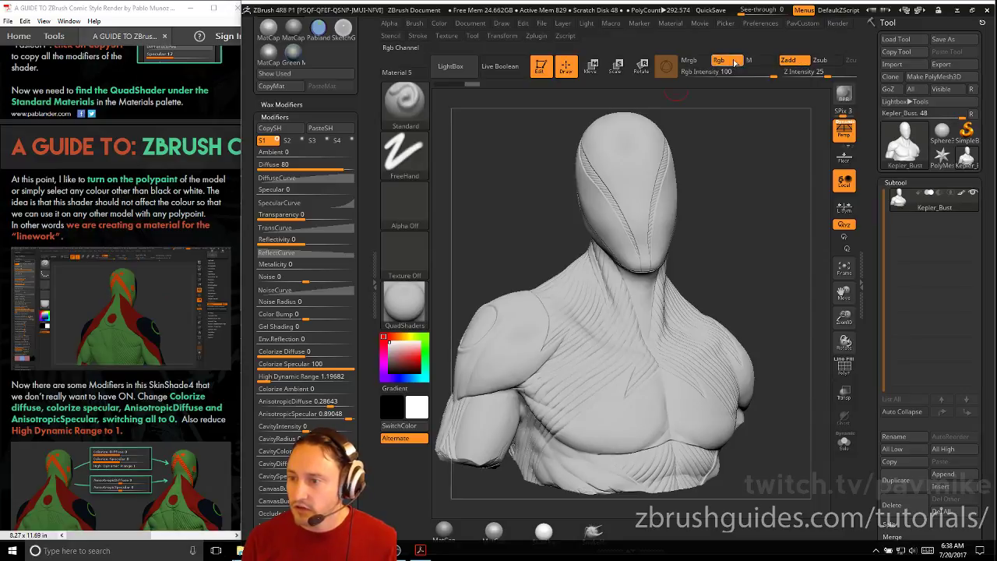
alt+drag(733, 145, 734, 194)
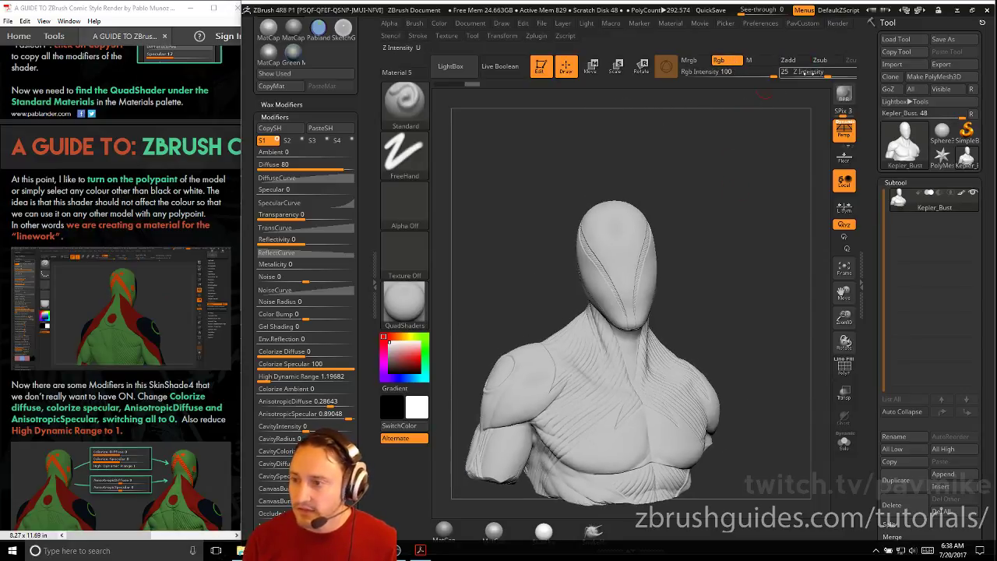
alt+drag(700, 232, 632, 180)
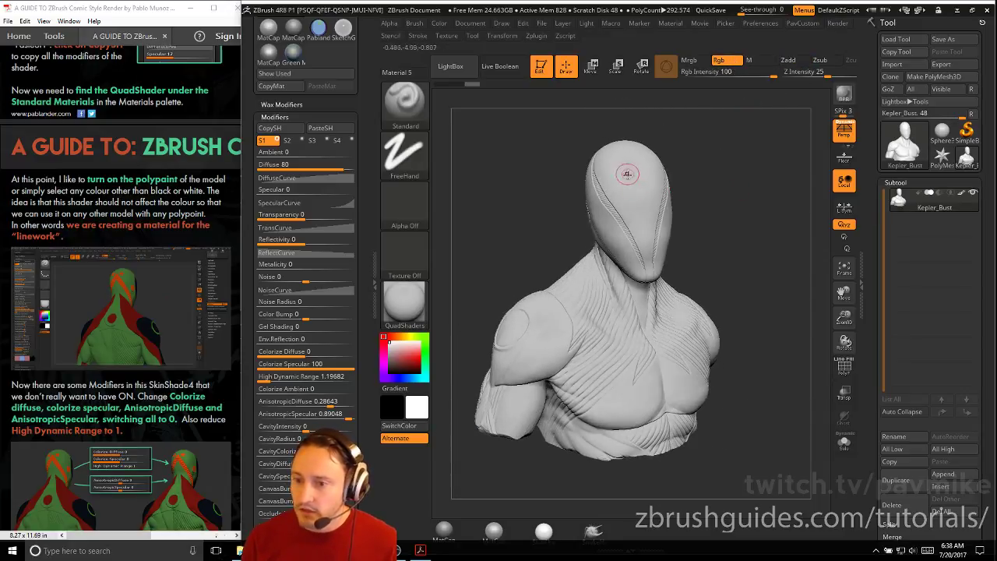
click(400, 204)
click(400, 204)
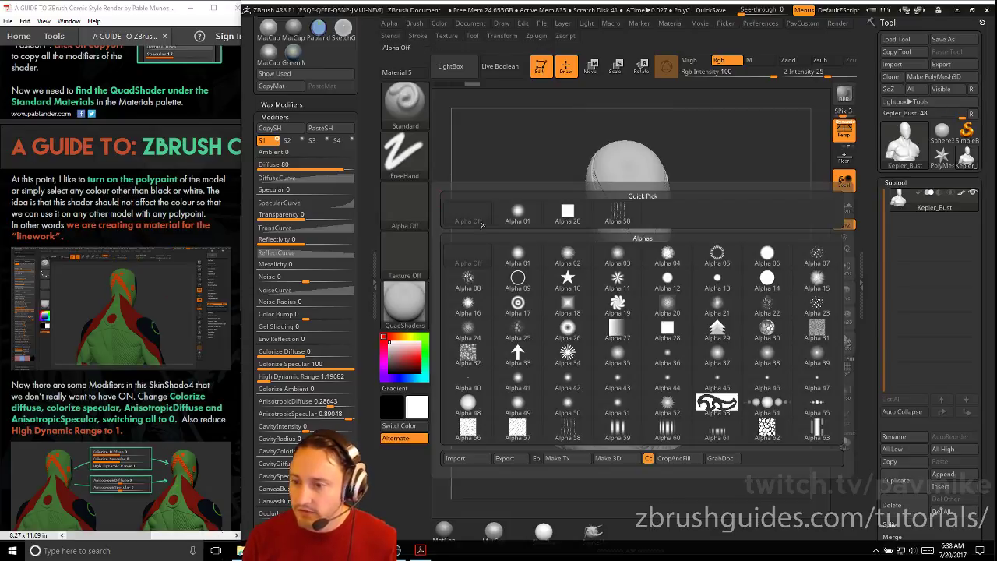
click(597, 194)
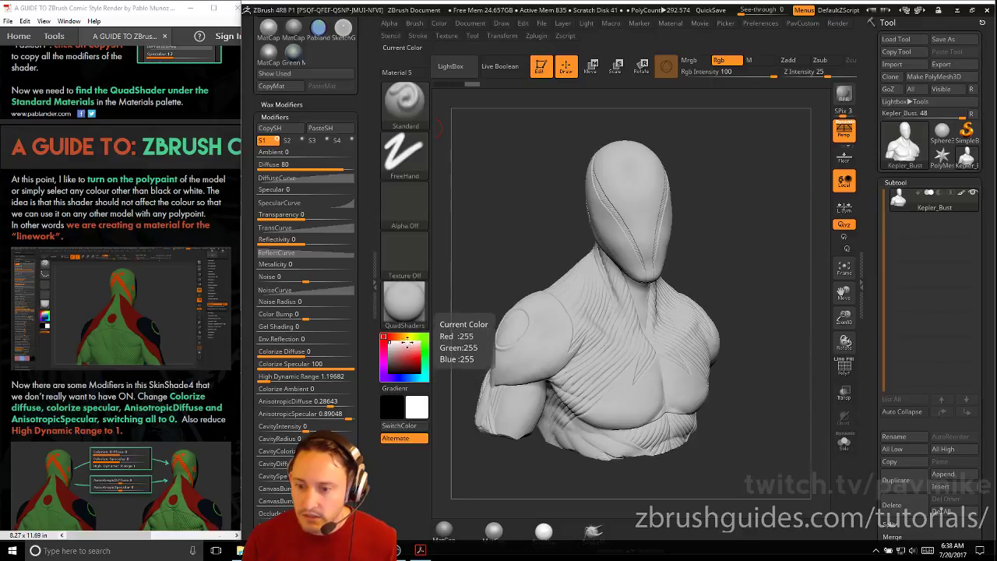
Step: Fill the whole bust with green (R 64, G 152, B 58) and choose a dark red as the current colour
click(424, 352)
click(398, 359)
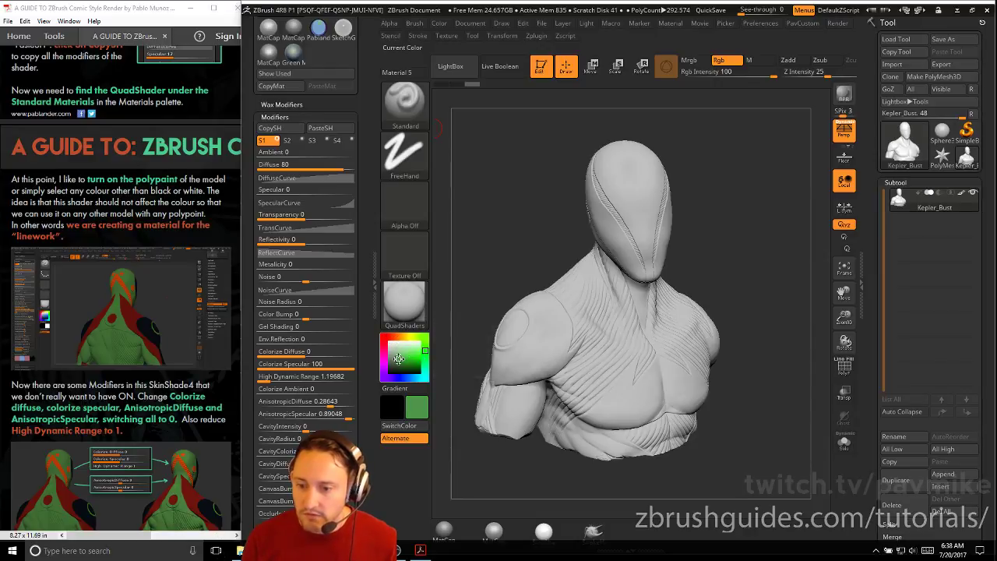
drag(399, 359, 401, 362)
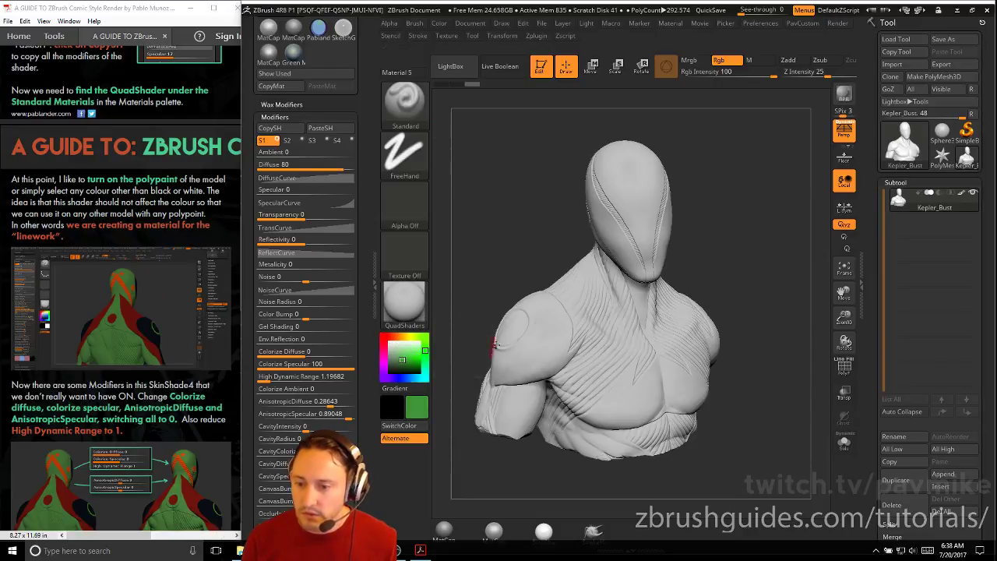
click(439, 23)
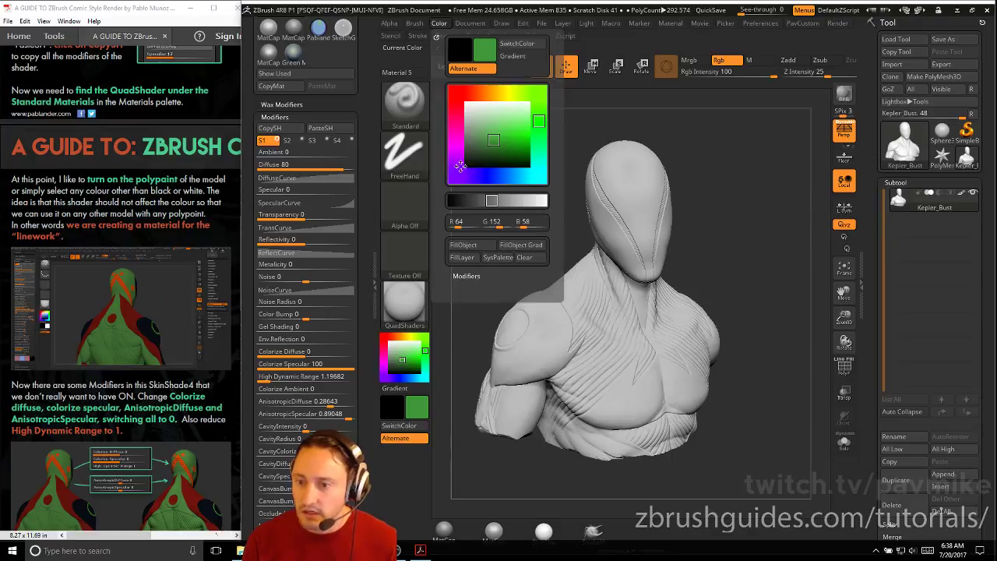
click(471, 247)
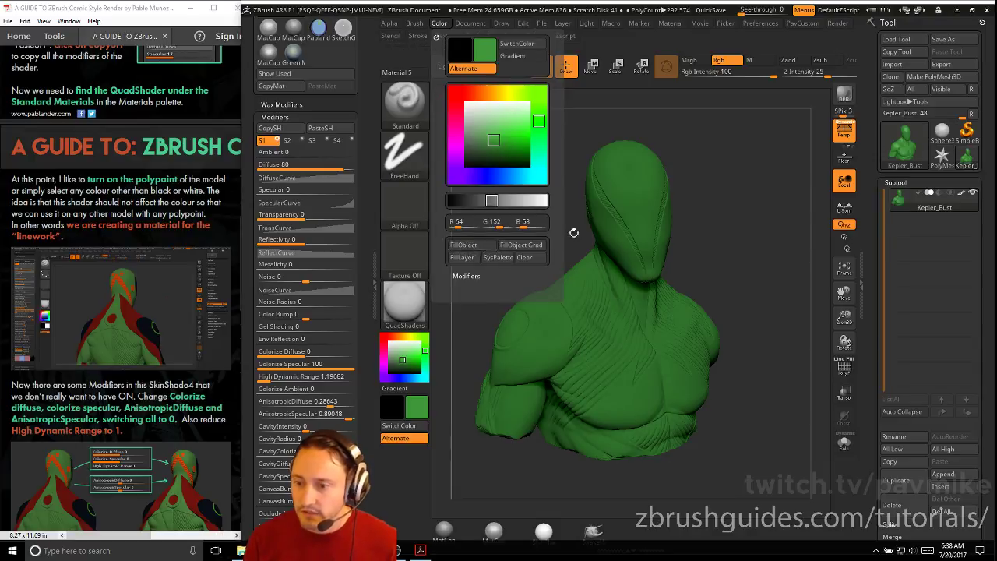
click(391, 336)
drag(408, 359, 413, 365)
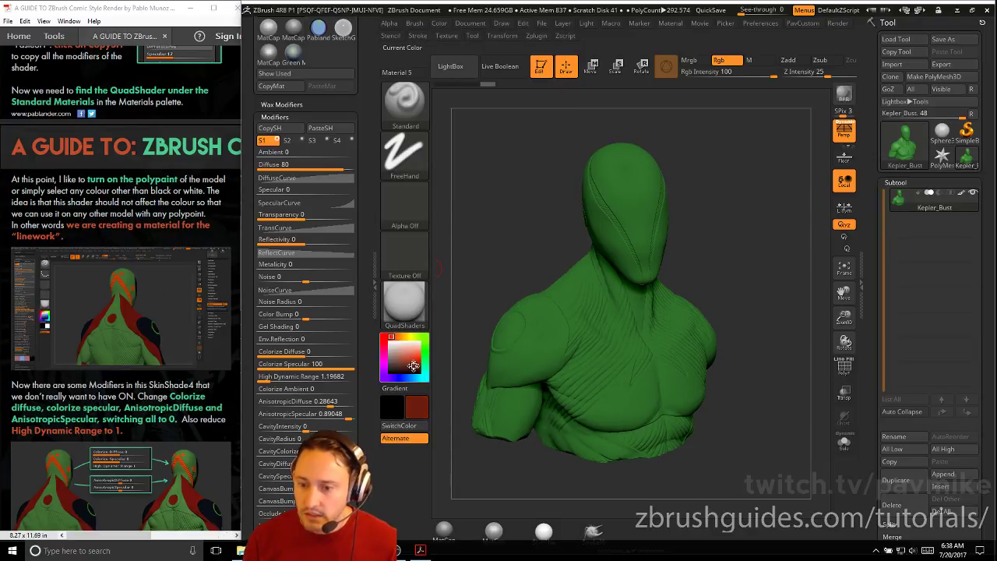
Step: Try painting a mask around the back of the neck and the upper body
drag(733, 219, 736, 288)
mouse_move(707, 241)
mouse_down()
mouse_move(724, 260)
mouse_move(682, 280)
mouse_move(676, 314)
mouse_up()
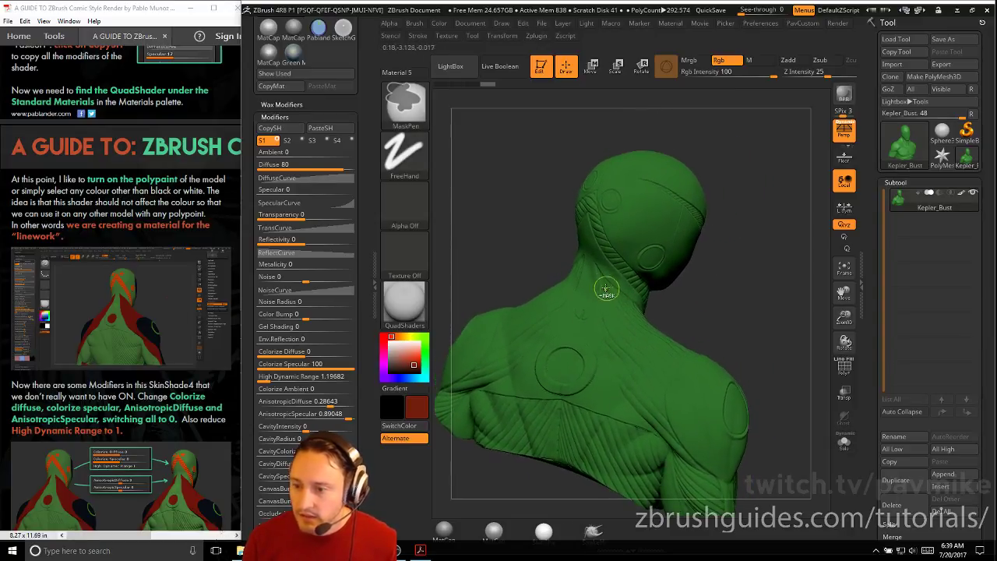
ctrl+drag(600, 271, 621, 377)
mouse_move(603, 302)
ctrl+mouse_down()
mouse_move(671, 444)
mouse_move(641, 367)
mouse_move(657, 367)
mouse_move(621, 331)
mouse_move(635, 302)
ctrl+mouse_up()
mouse_move(716, 299)
mouse_down()
mouse_move(624, 304)
mouse_move(642, 312)
mouse_up()
mouse_move(807, 274)
mouse_down()
mouse_move(768, 281)
mouse_move(729, 227)
mouse_move(701, 234)
mouse_up()
ctrl+drag(567, 257, 617, 335)
drag(763, 247, 791, 220)
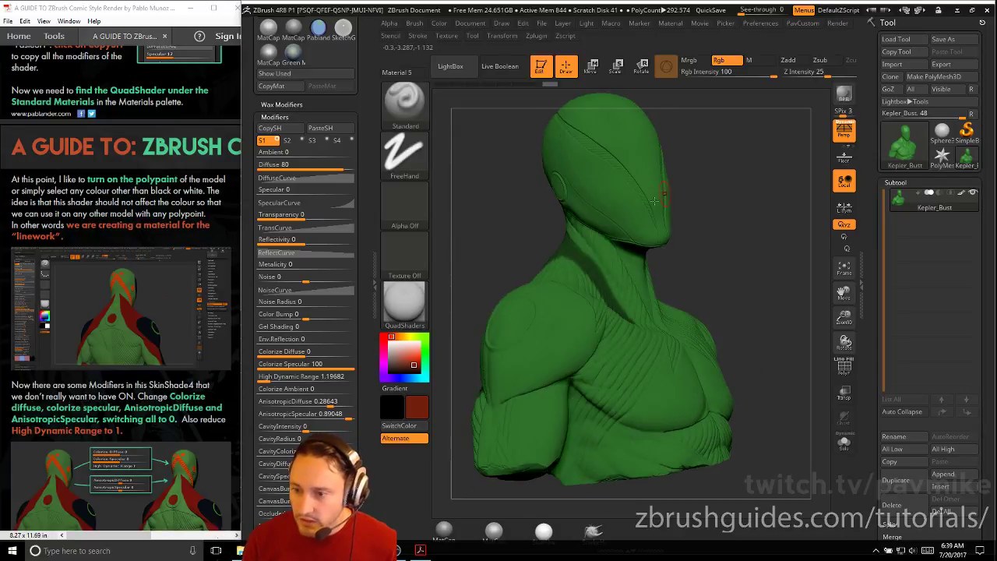
Step: Try masking the border of the bust's shoulder pad from several sides, and clear the mask
mouse_move(676, 207)
mouse_down()
mouse_move(724, 191)
mouse_move(597, 288)
mouse_move(596, 265)
mouse_move(568, 291)
mouse_move(589, 335)
mouse_move(627, 365)
mouse_move(651, 422)
mouse_up()
drag(693, 311, 575, 214)
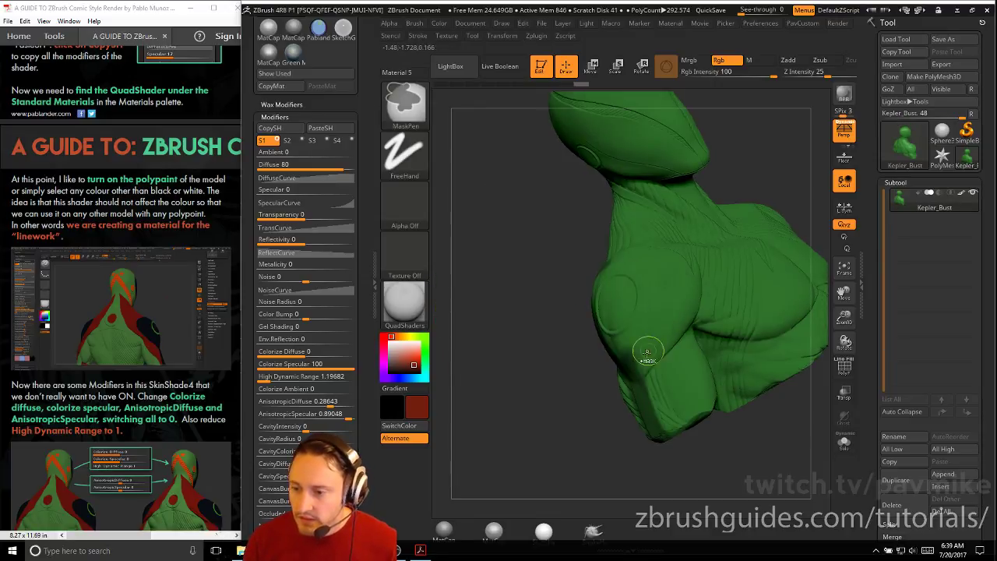
mouse_move(646, 352)
ctrl+mouse_down()
mouse_move(680, 321)
mouse_move(691, 281)
ctrl+mouse_up()
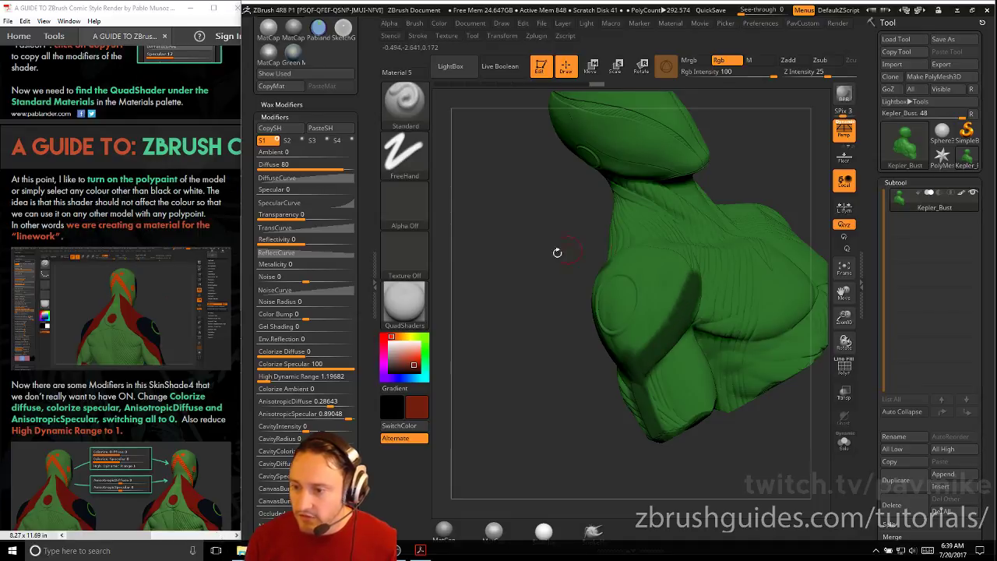
drag(556, 251, 510, 233)
ctrl+drag(674, 332, 685, 290)
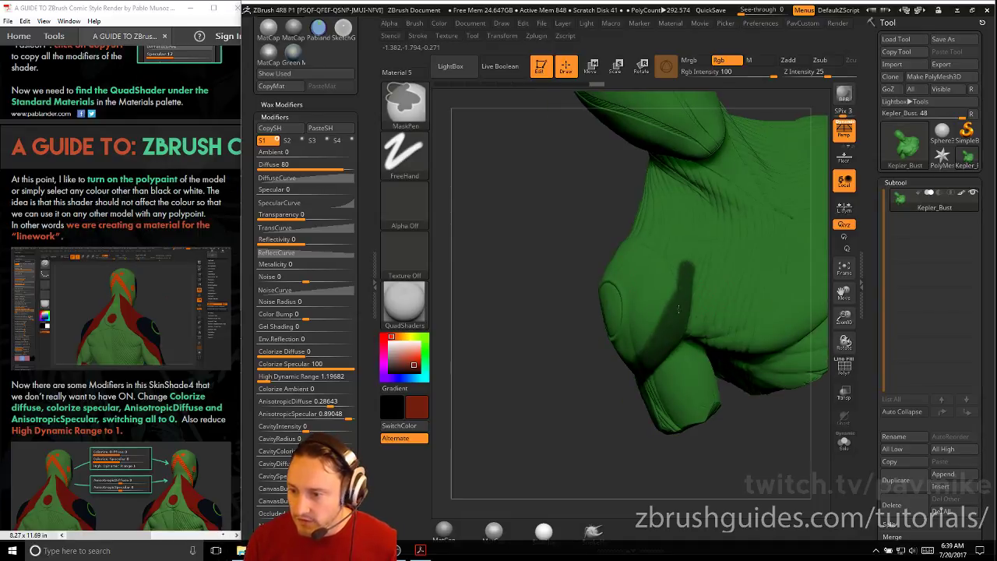
drag(518, 301, 601, 312)
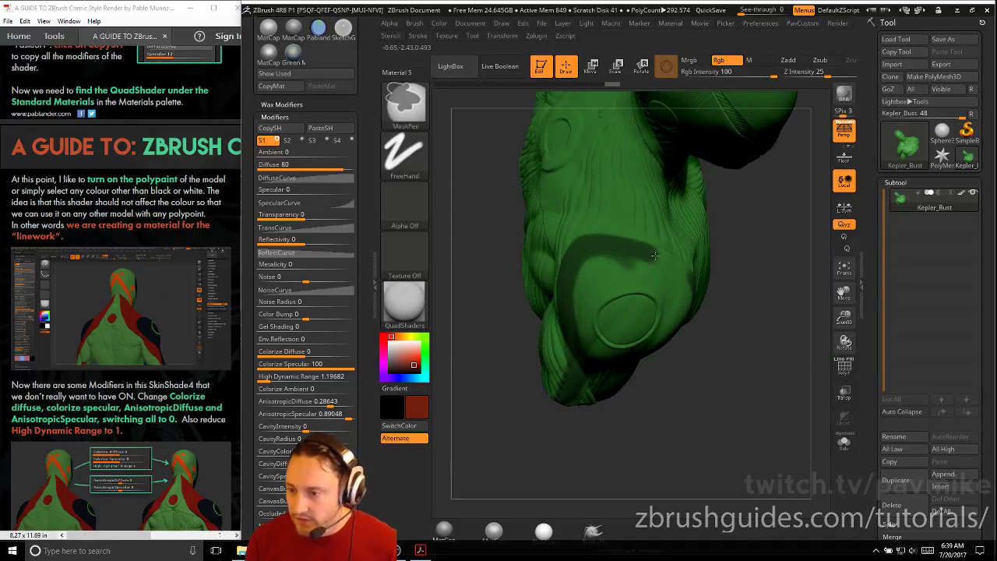
mouse_move(655, 255)
ctrl+mouse_down()
mouse_move(685, 282)
mouse_move(680, 274)
mouse_move(640, 338)
ctrl+mouse_up()
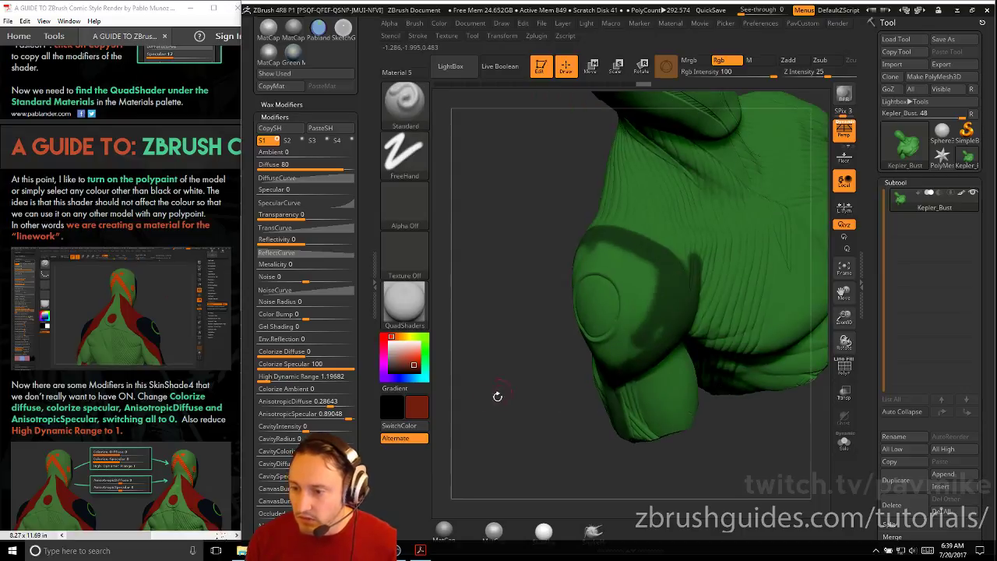
mouse_move(497, 396)
mouse_down()
mouse_move(582, 271)
mouse_move(591, 340)
mouse_move(601, 335)
mouse_up()
drag(806, 237, 766, 279)
ctrl+drag(511, 216, 526, 311)
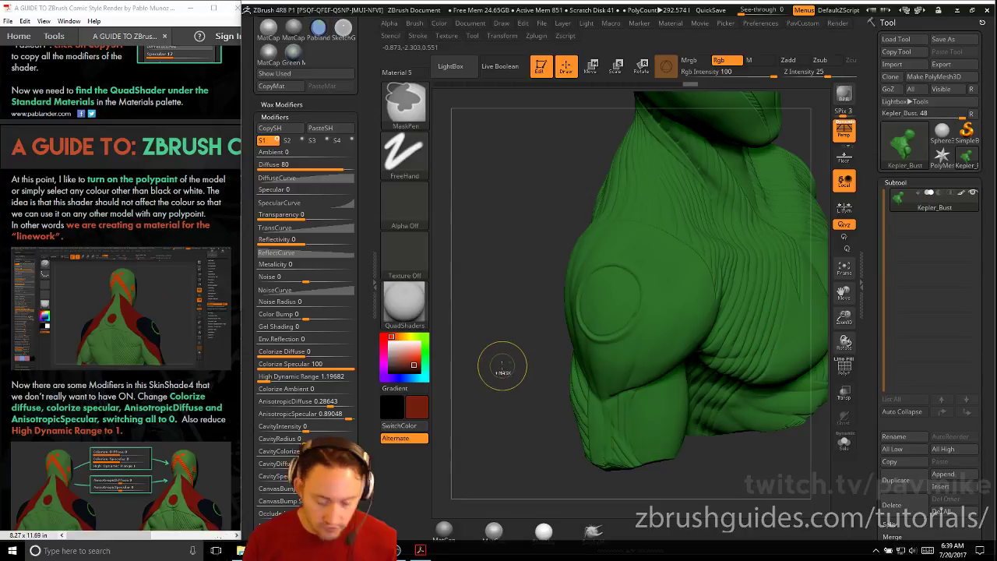
Step: Subdivide the bust once to SDiv 2 and open its geometry settings
key(ctrl+d)
scroll(895, 311, down, 5)
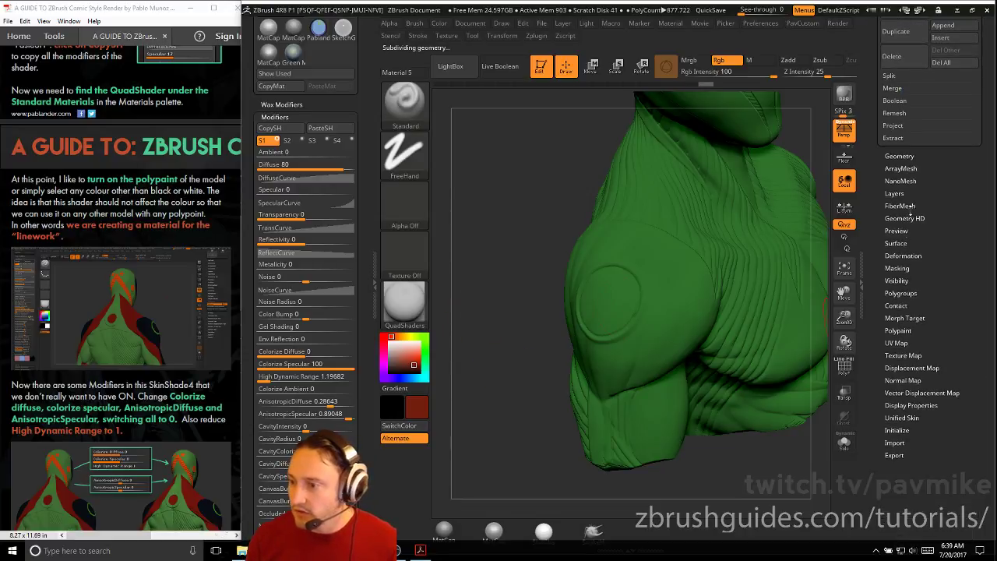
click(899, 156)
Step: Mask a band along the shoulder pad's lower edge and up its inner edge toward the neck
drag(531, 311, 690, 267)
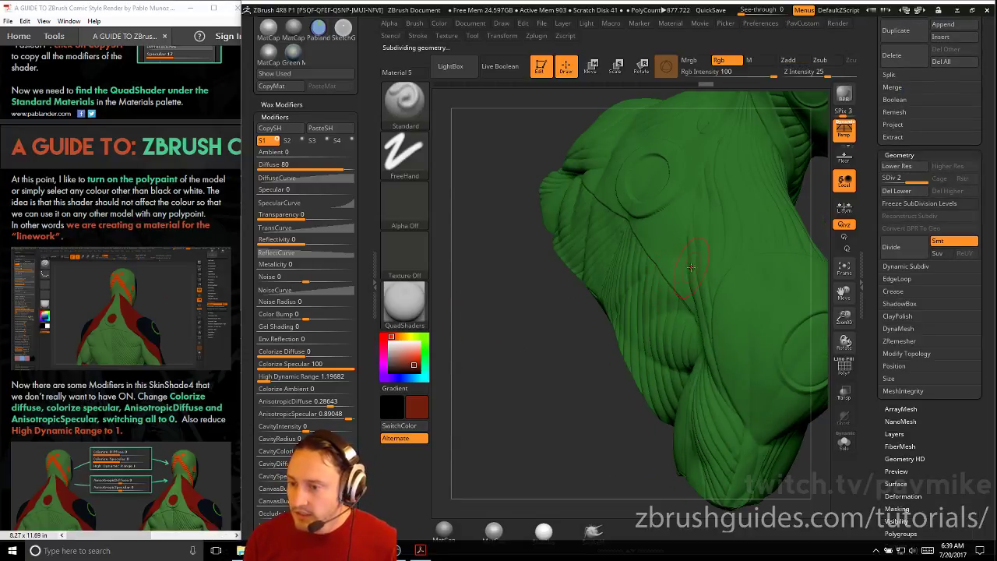
alt+drag(557, 364, 408, 335)
mouse_move(618, 243)
ctrl+mouse_down()
mouse_move(579, 264)
mouse_move(578, 336)
mouse_move(608, 384)
ctrl+mouse_up()
drag(729, 413, 617, 356)
ctrl+drag(624, 401, 703, 370)
right_drag(752, 371, 704, 360)
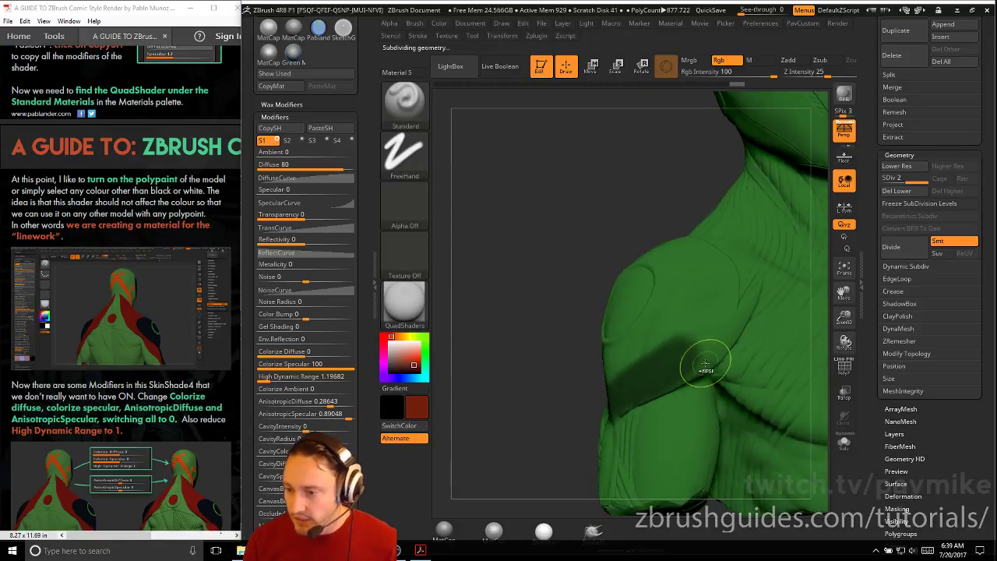
mouse_move(706, 363)
ctrl+mouse_down()
mouse_move(695, 359)
mouse_move(755, 288)
mouse_move(710, 265)
ctrl+mouse_up()
Step: Fill the mask over the entire shoulder pad, add its front point beside the chest, and open the Masking settings
mouse_move(590, 234)
mouse_down()
mouse_move(666, 268)
mouse_move(642, 216)
mouse_move(586, 319)
mouse_move(670, 351)
mouse_move(726, 316)
mouse_up()
mouse_move(469, 376)
mouse_down()
mouse_move(589, 327)
mouse_move(596, 366)
mouse_move(728, 324)
mouse_up()
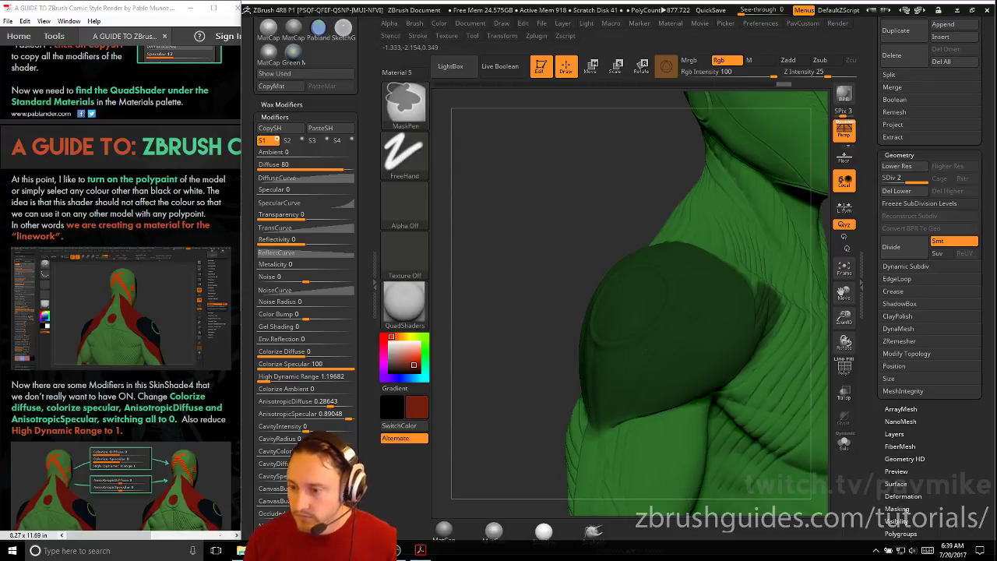
mouse_move(507, 377)
mouse_down()
mouse_move(604, 269)
mouse_move(556, 336)
mouse_move(587, 262)
mouse_up()
mouse_move(492, 391)
mouse_down()
mouse_move(524, 372)
mouse_move(489, 382)
mouse_move(458, 421)
mouse_up()
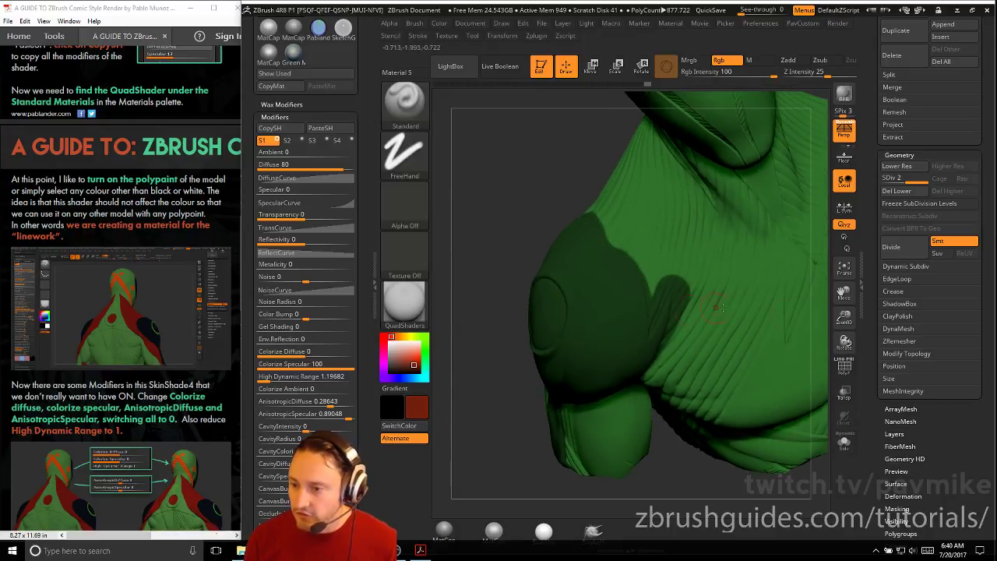
click(897, 508)
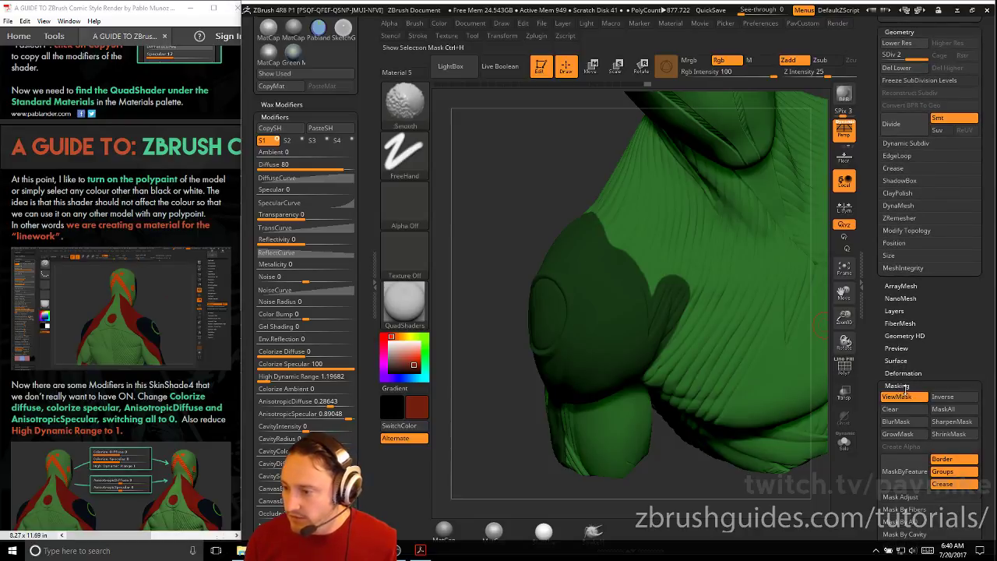
drag(889, 389, 889, 280)
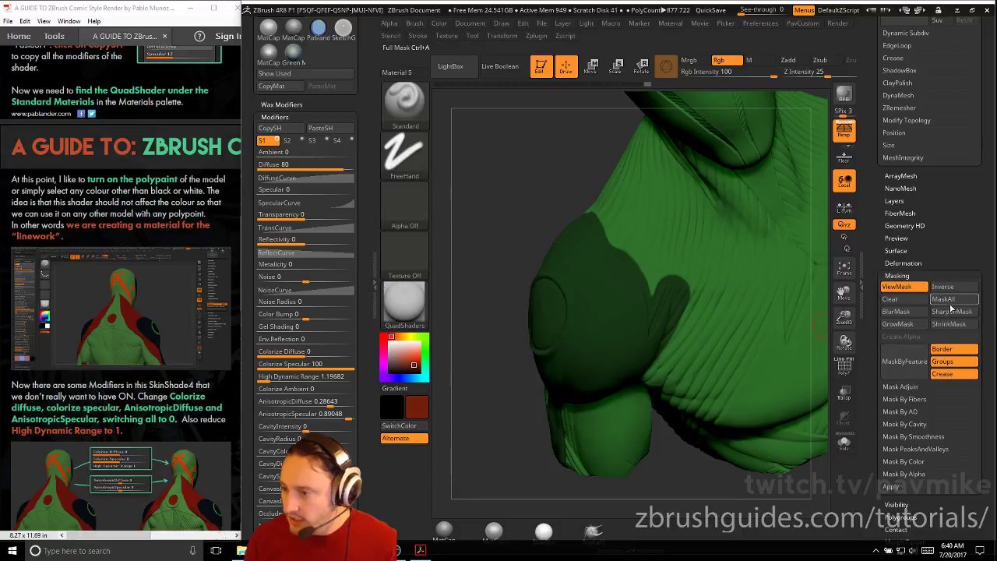
Step: Extend and even out the mask along the shoulder pad's upper edge with the resized MaskPen brush
mouse_move(534, 278)
mouse_down()
mouse_move(752, 214)
mouse_move(685, 274)
mouse_up()
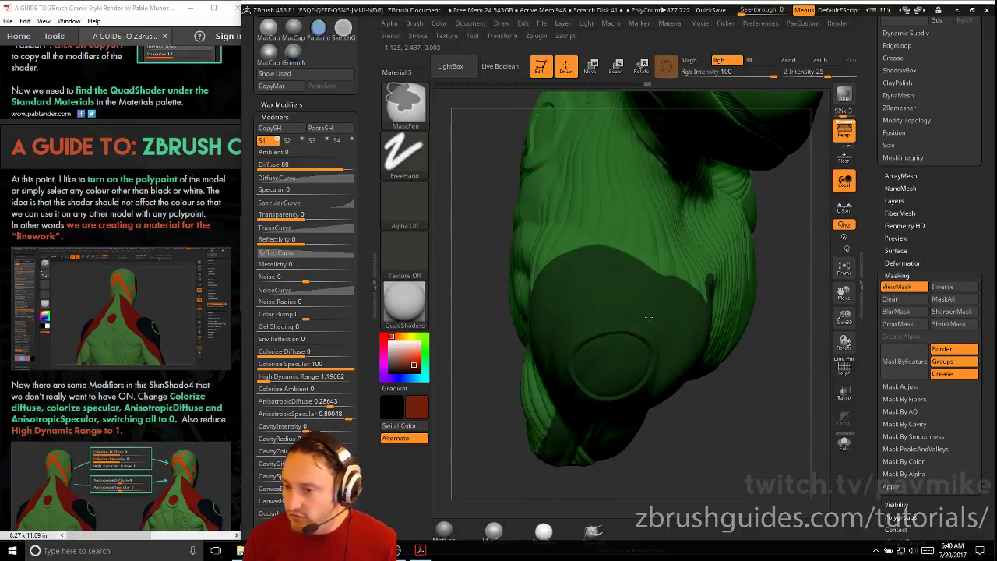
drag(782, 313, 686, 288)
key(s)
key(ctrl)
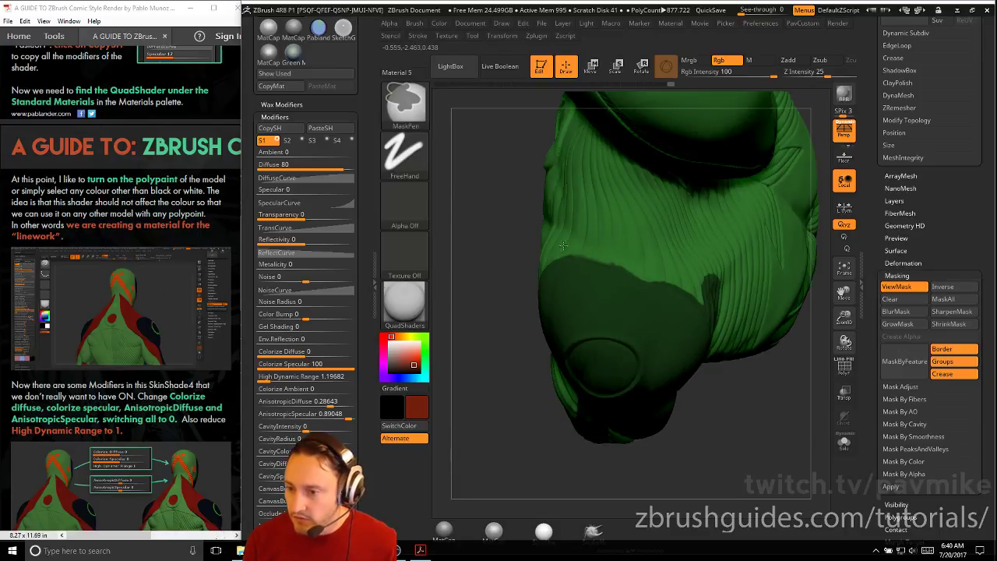
drag(516, 385, 471, 341)
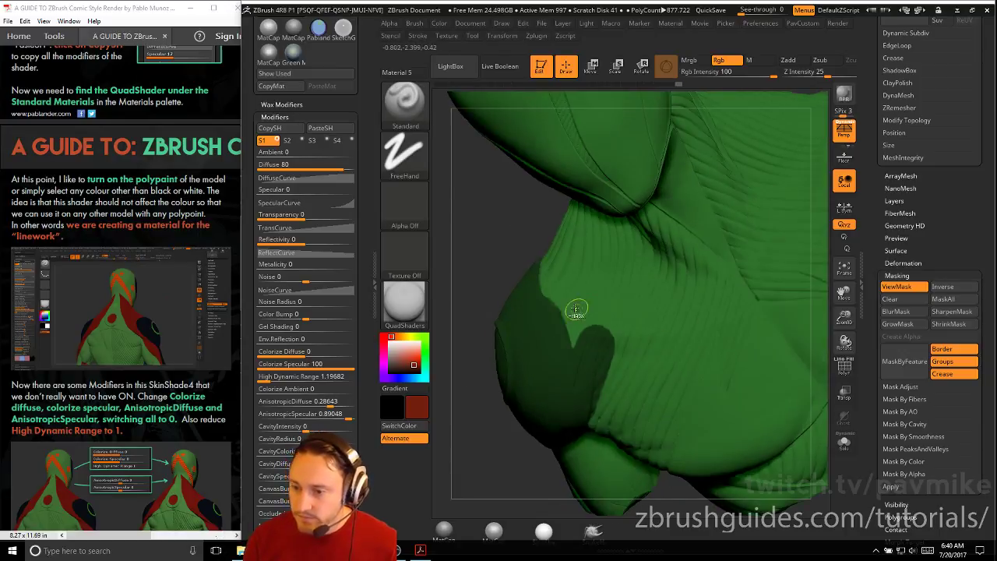
Step: Deepen the notch between the shoulder pad's rounded edge and its front point by erasing mask with a smaller brush
right_drag(570, 325, 566, 317)
key(s)
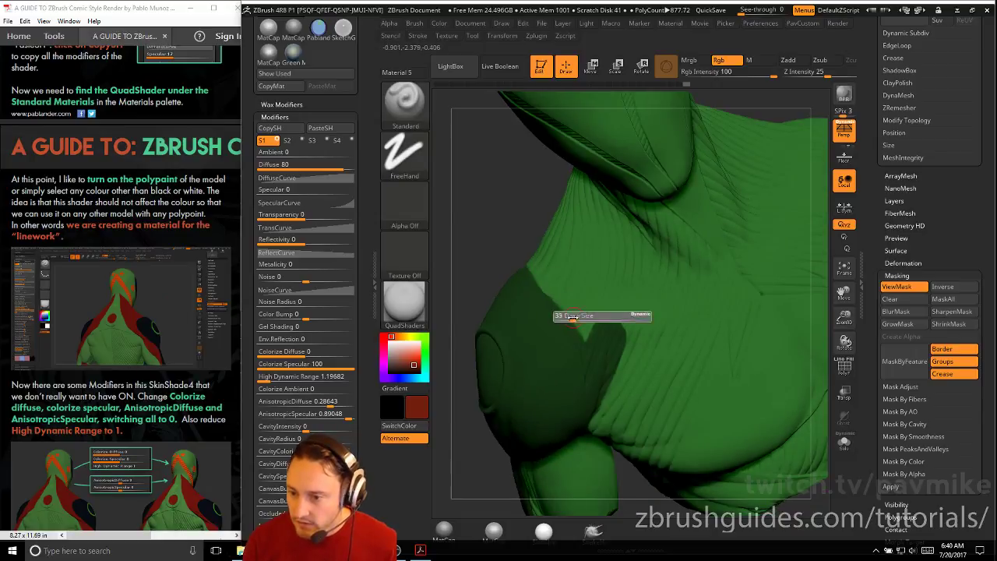
key(ctrl)
key(s)
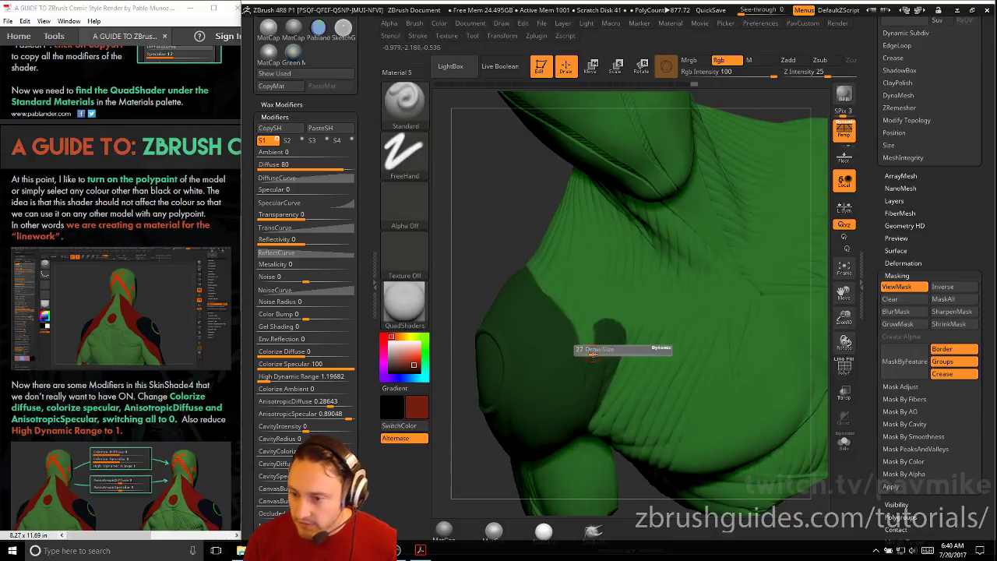
ctrl+alt+drag(588, 356, 586, 358)
drag(468, 386, 474, 418)
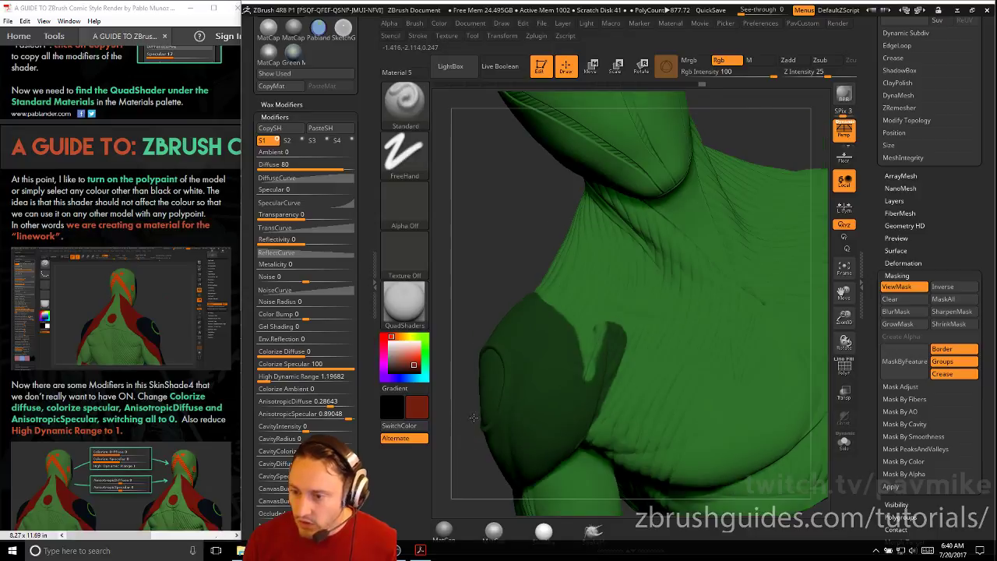
Step: Trim the chest-side edge of the mask's front point along a curve with the MaskCurve brush
alt+drag(490, 463, 486, 355)
ctrl+click(418, 105)
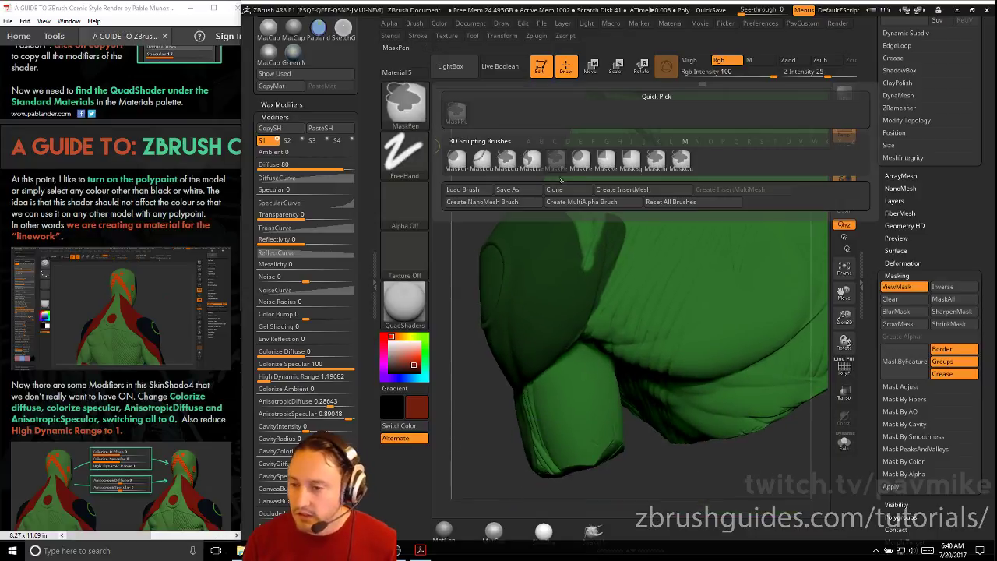
click(481, 160)
mouse_move(626, 306)
ctrl+mouse_down()
mouse_move(624, 165)
mouse_move(608, 129)
ctrl+mouse_up()
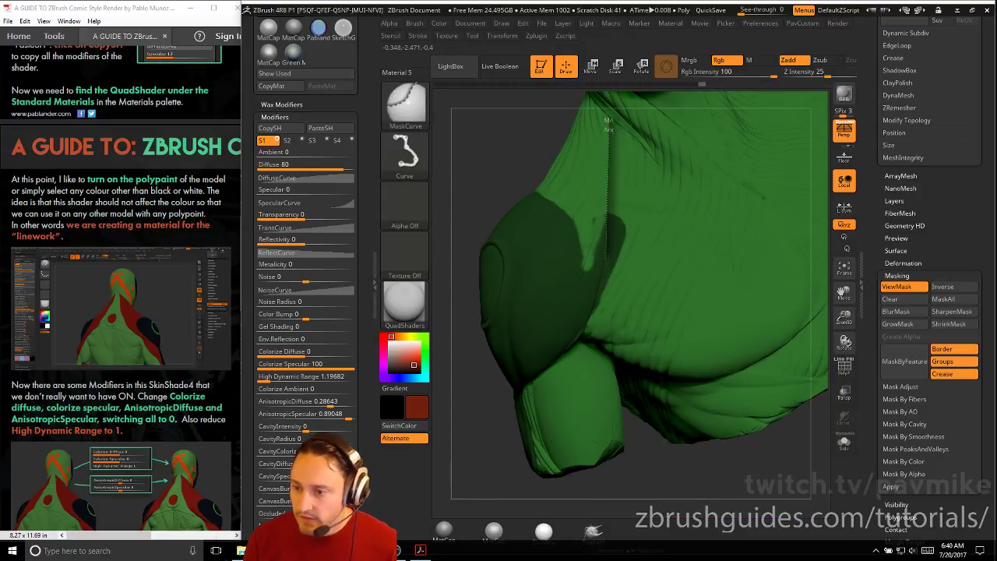
drag(605, 263, 594, 312)
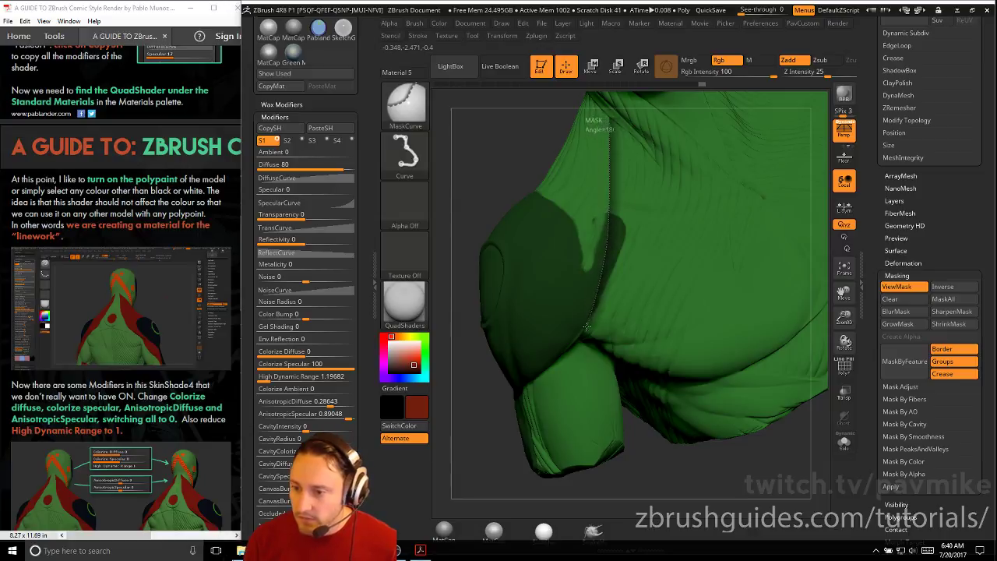
drag(615, 353, 504, 483)
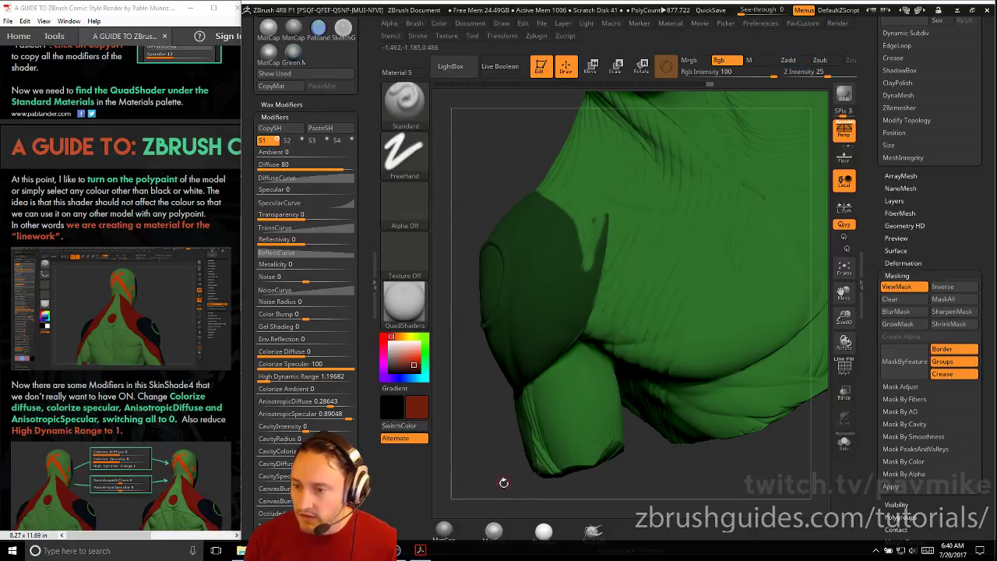
Step: Switch back to the MaskPen brush and clean up the notch beside the mask's front point
ctrl+click(413, 113)
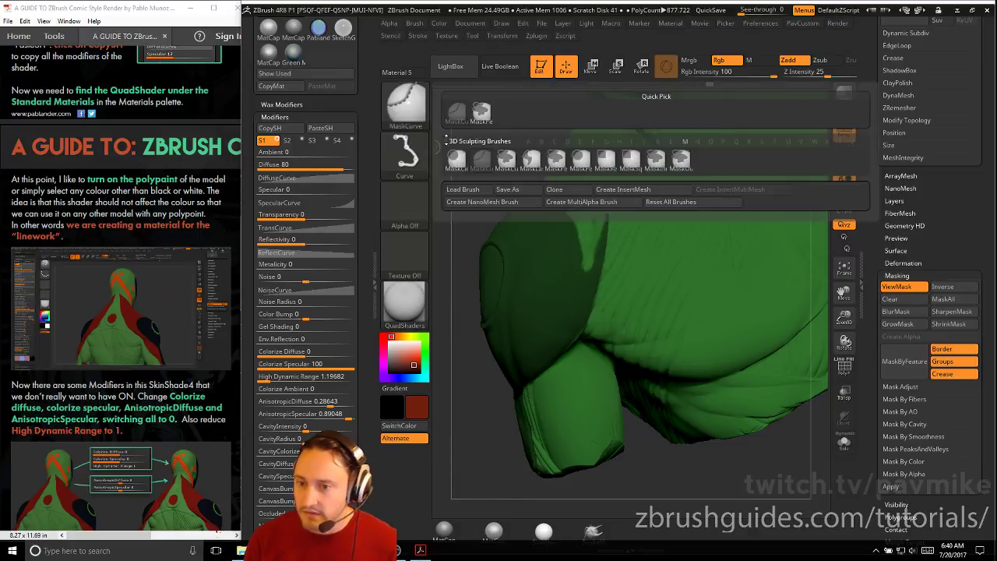
click(481, 113)
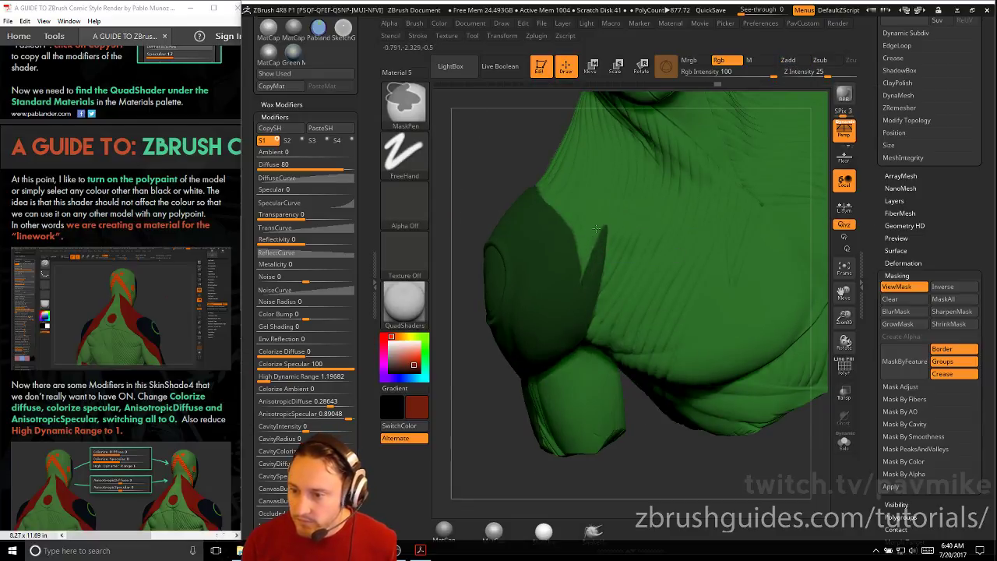
right_drag(574, 254, 507, 292)
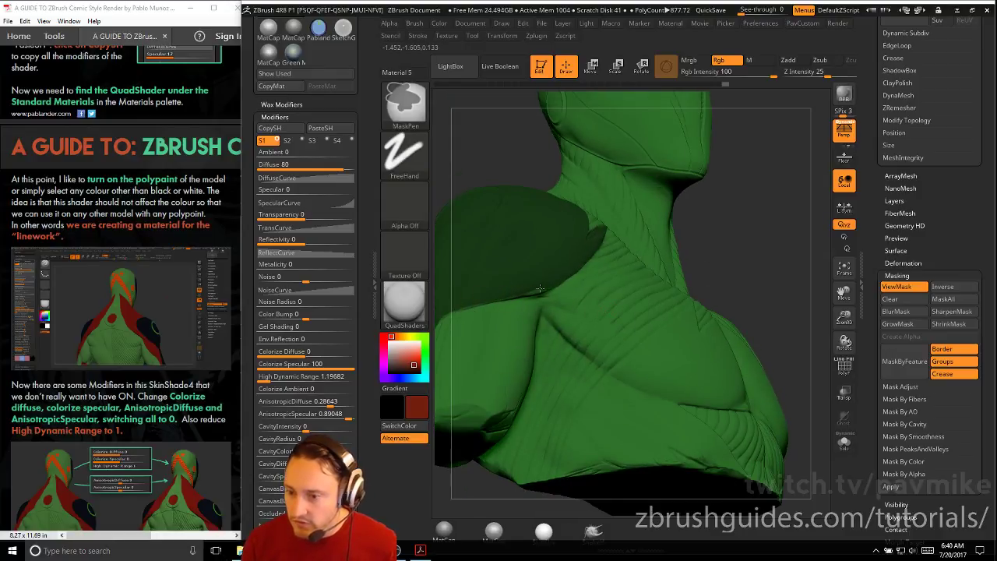
Step: Mask a narrow strip from the shoulder pad's lower tip down the outer arm to the bust's base
mouse_move(730, 241)
right_down()
mouse_move(768, 216)
mouse_move(788, 291)
mouse_move(603, 392)
right_up()
key(ctrl)
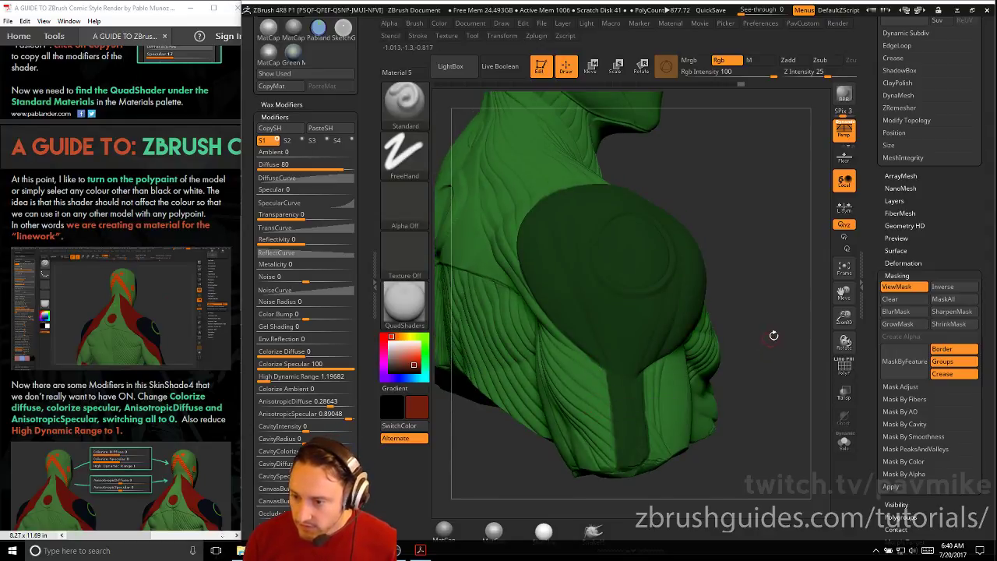
right_drag(602, 419, 646, 383)
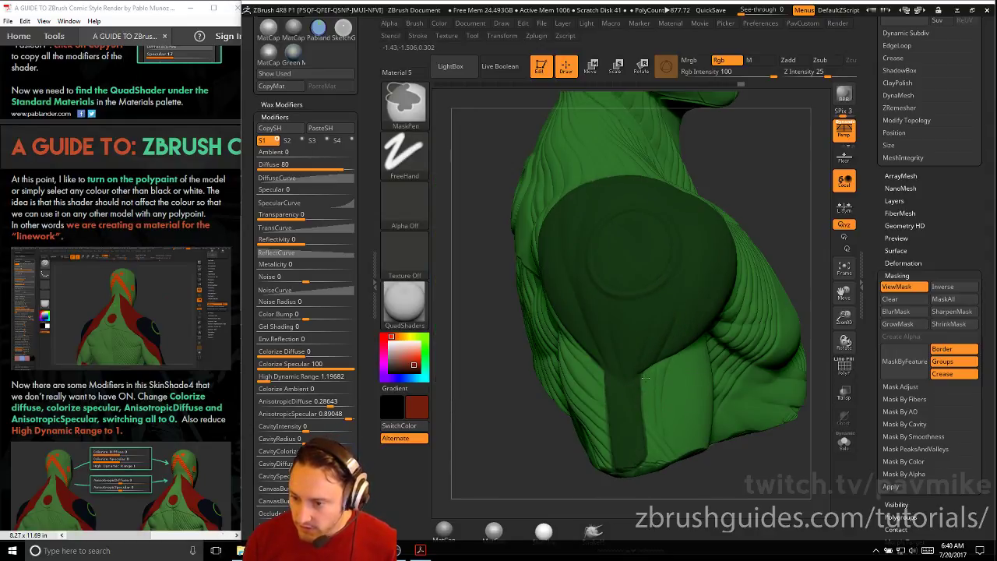
mouse_move(485, 374)
right_down()
mouse_move(697, 237)
mouse_move(750, 271)
right_up()
Step: Invert the mask, fill the shoulder pad and arm strip with dark red (R 115, G 31, B 14), and hide the mask display
ctrl+click(751, 255)
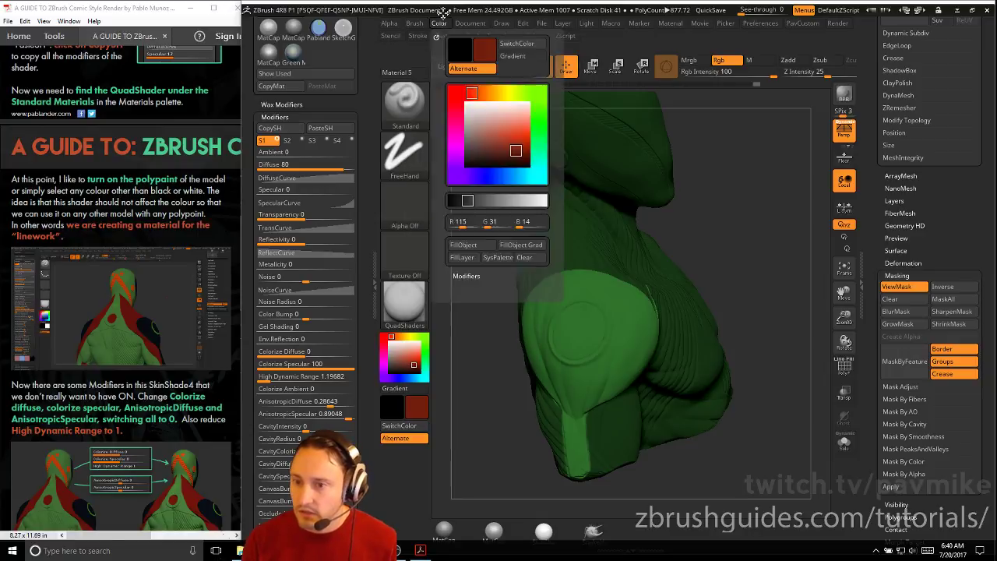
mouse_move(439, 25)
click(462, 245)
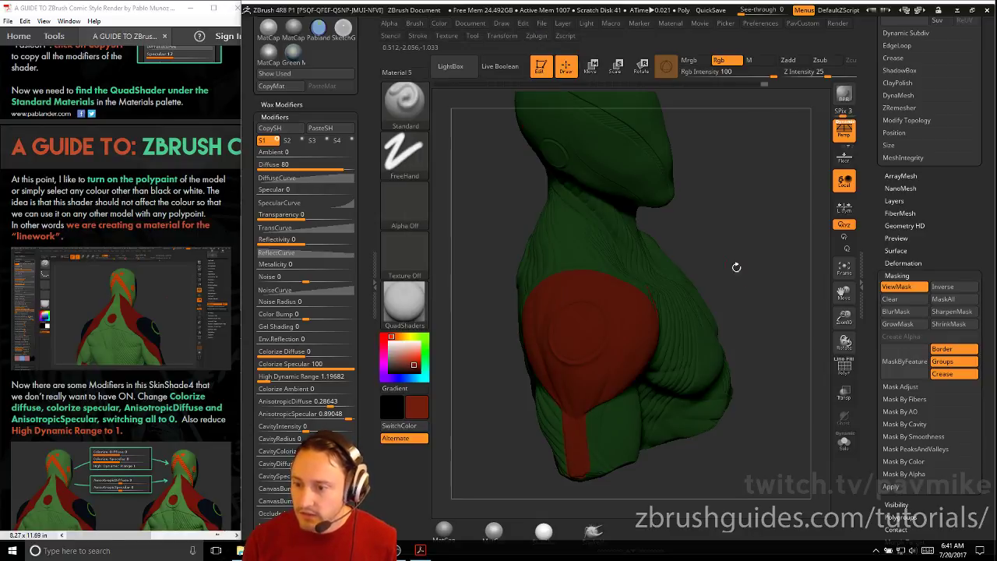
drag(490, 327, 433, 328)
key(ctrl+h)
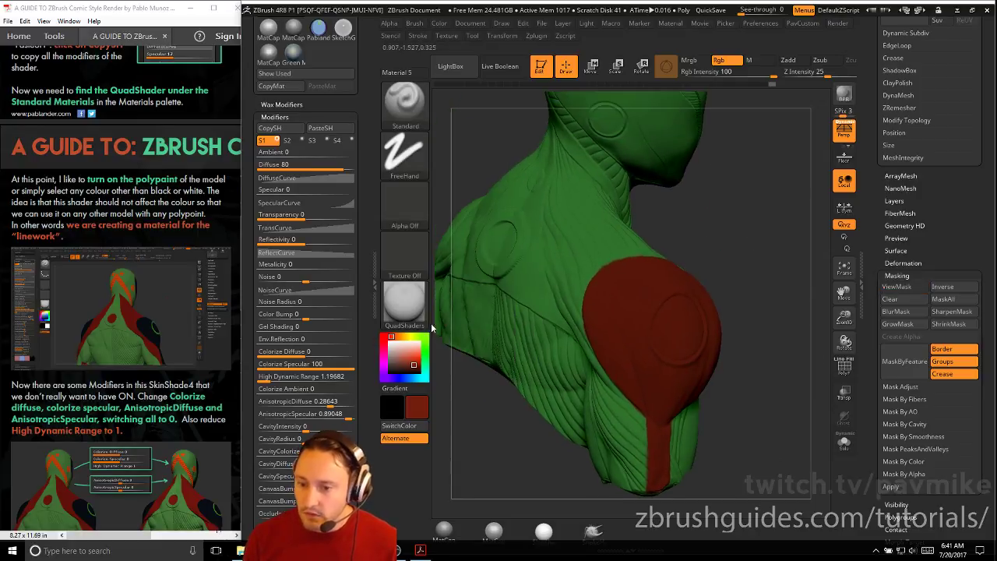
Step: Choose black and try painting the shoulder pad's circular inset, including with a different brush alpha
click(389, 371)
mouse_move(763, 334)
mouse_down()
mouse_move(675, 333)
mouse_move(666, 321)
mouse_up()
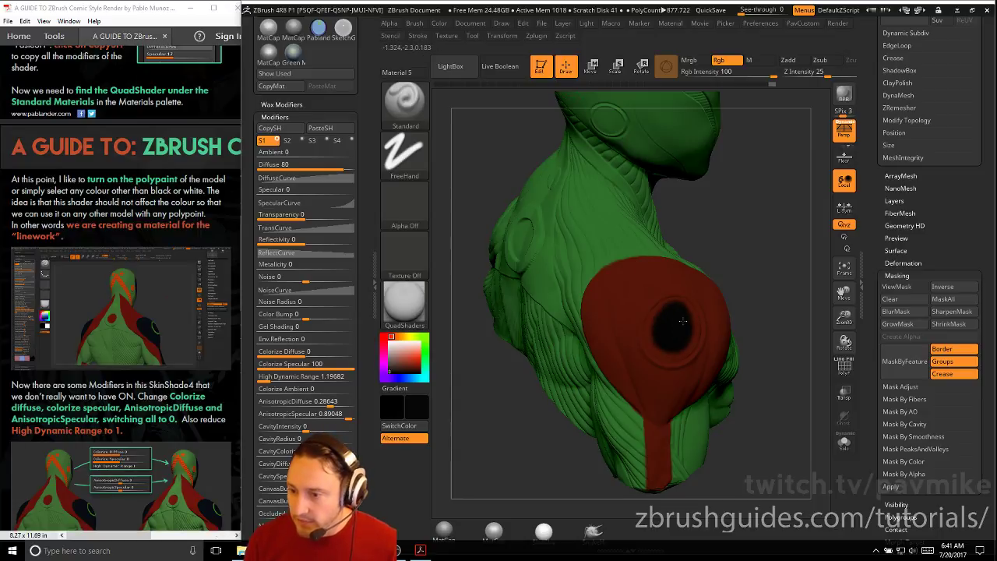
click(417, 203)
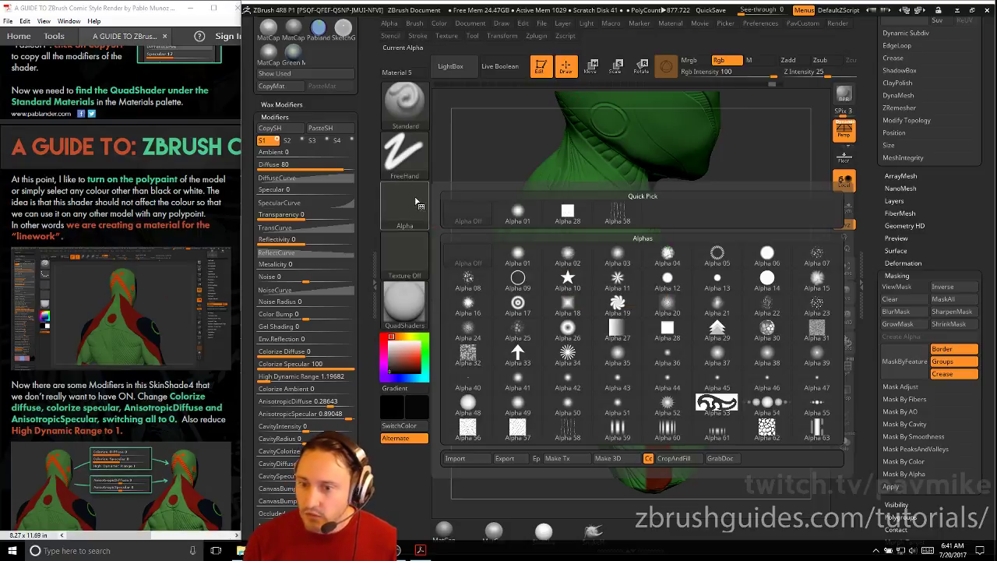
drag(670, 336, 676, 337)
ctrl+drag(737, 242, 740, 246)
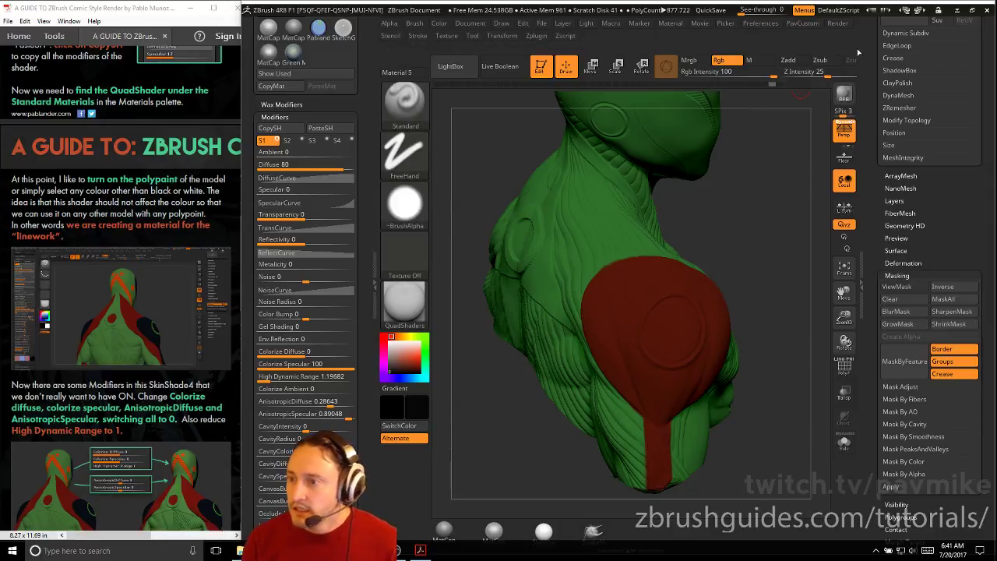
Step: Set Focal Shift to -62, turn the brush alpha off, and paint the middle of the shoulder pad's circle black
click(862, 257)
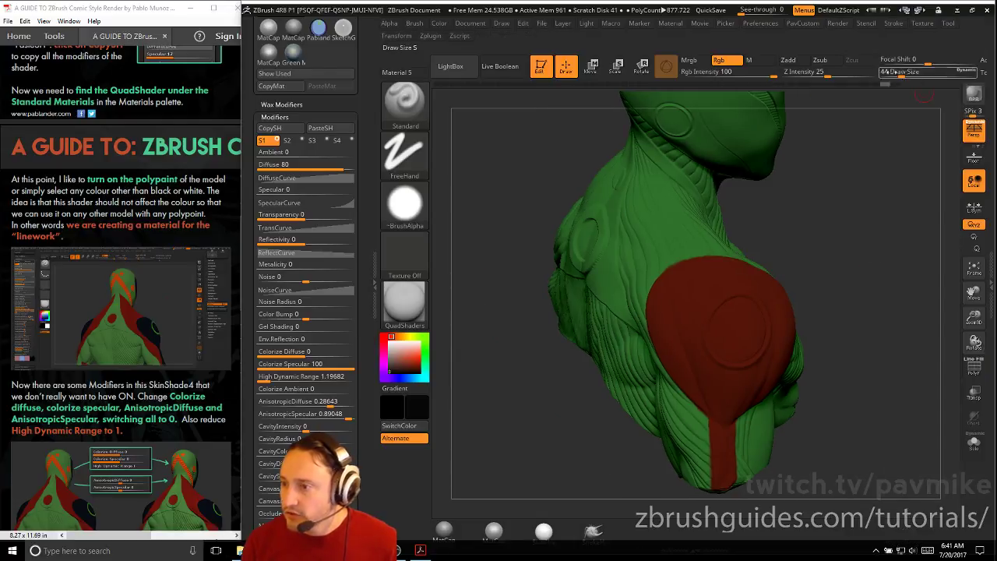
drag(933, 62, 898, 62)
mouse_move(733, 342)
mouse_down()
mouse_move(738, 312)
mouse_move(736, 354)
mouse_up()
click(407, 207)
click(467, 222)
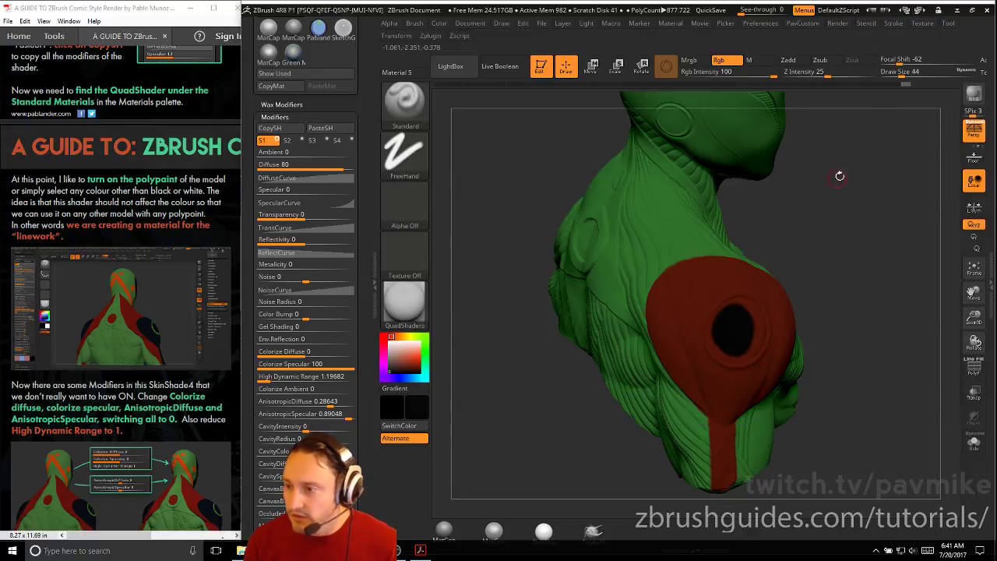
Step: Fill the rest of the shoulder pad's circular inset with black up to its rim
click(988, 159)
drag(748, 280, 695, 279)
mouse_move(626, 313)
mouse_down()
mouse_move(652, 306)
mouse_move(629, 346)
mouse_up()
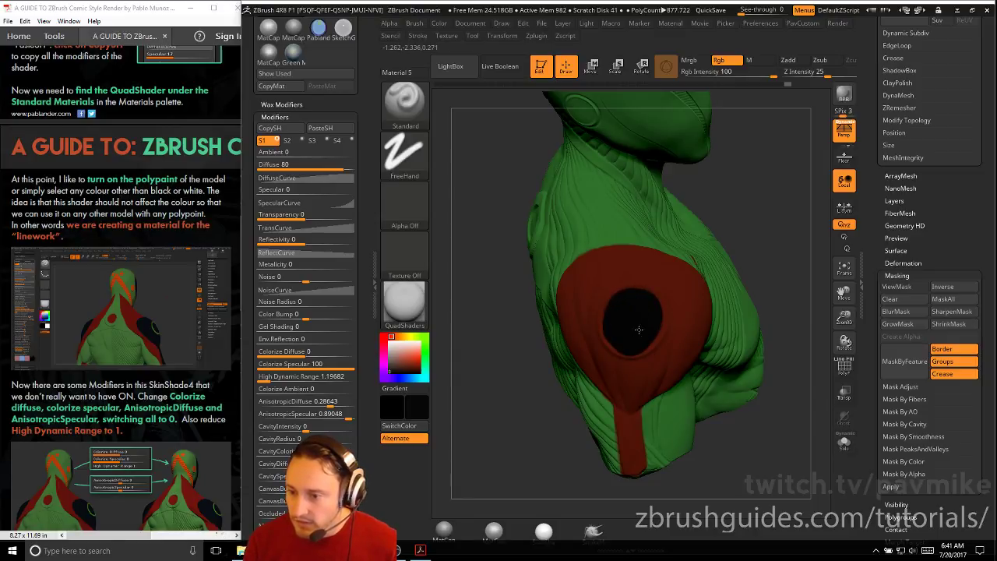
drag(743, 246, 785, 247)
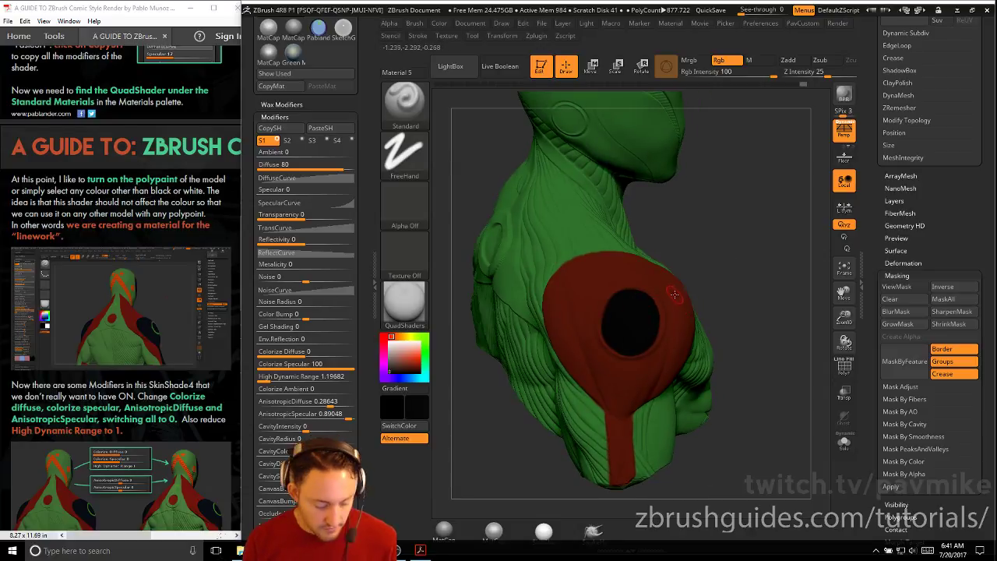
Step: Sample the shoulder pad's red and touch up the black circle's edge with a resized brush, undoing the stray stroke
key(c)
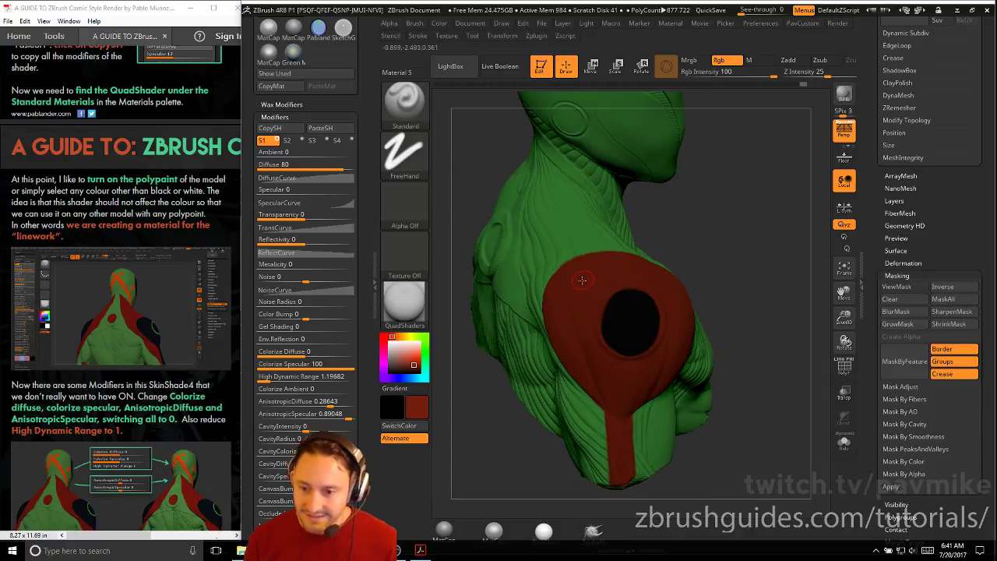
right_drag(583, 282, 592, 274)
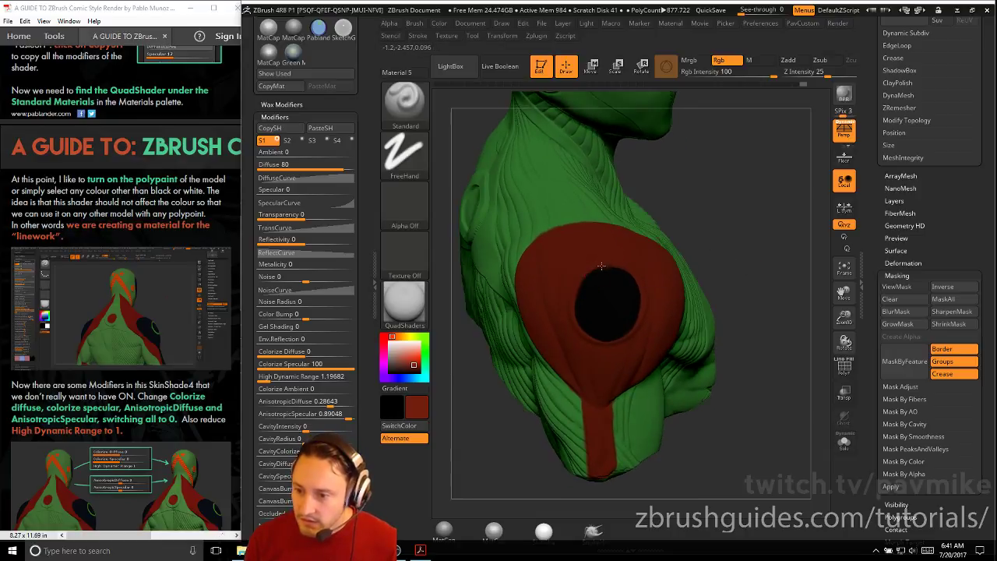
key(s)
drag(600, 271, 592, 270)
drag(606, 269, 589, 276)
key(ctrl+z)
key(s)
click(589, 269)
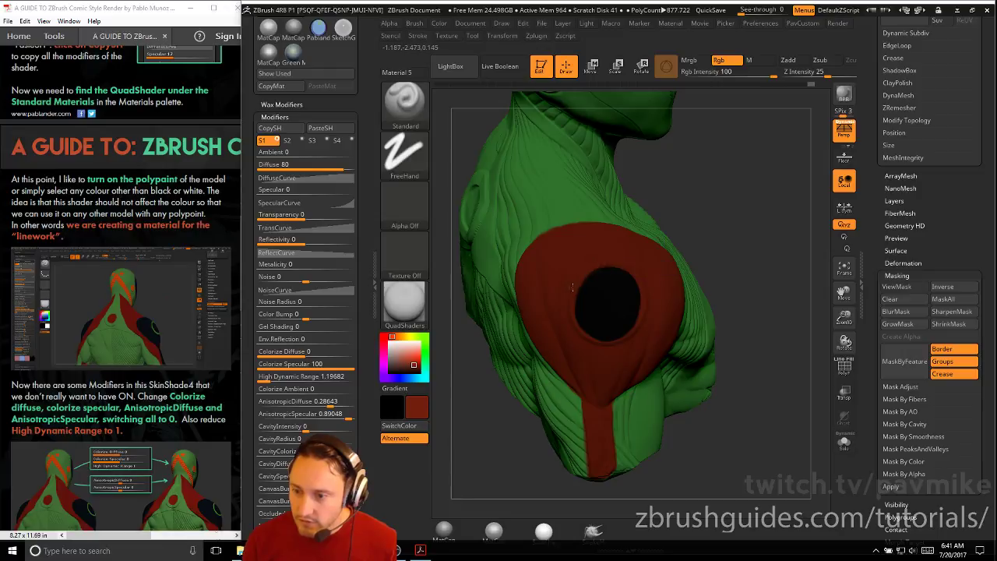
alt+drag(759, 265, 725, 155)
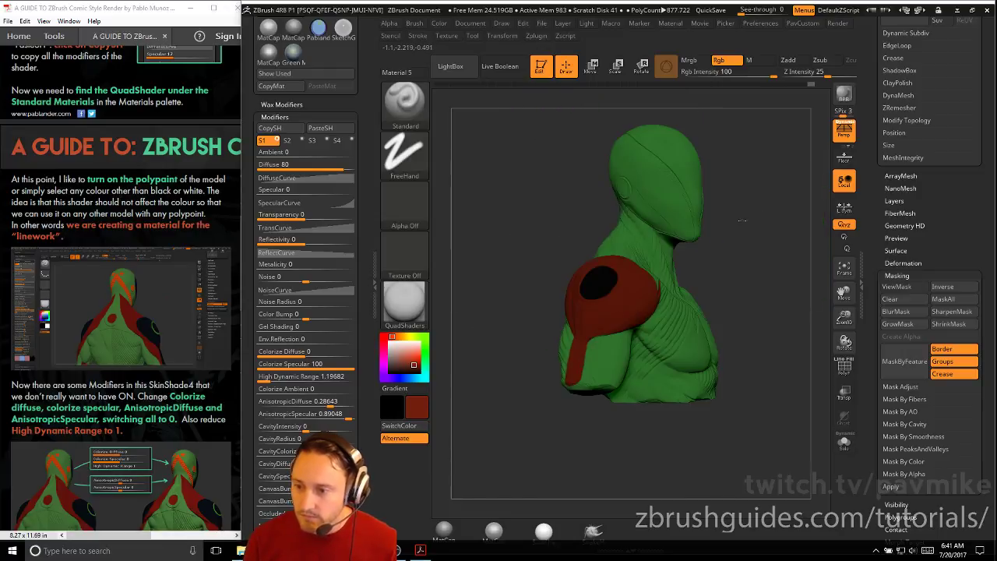
alt+drag(787, 151, 728, 230)
drag(891, 249, 893, 452)
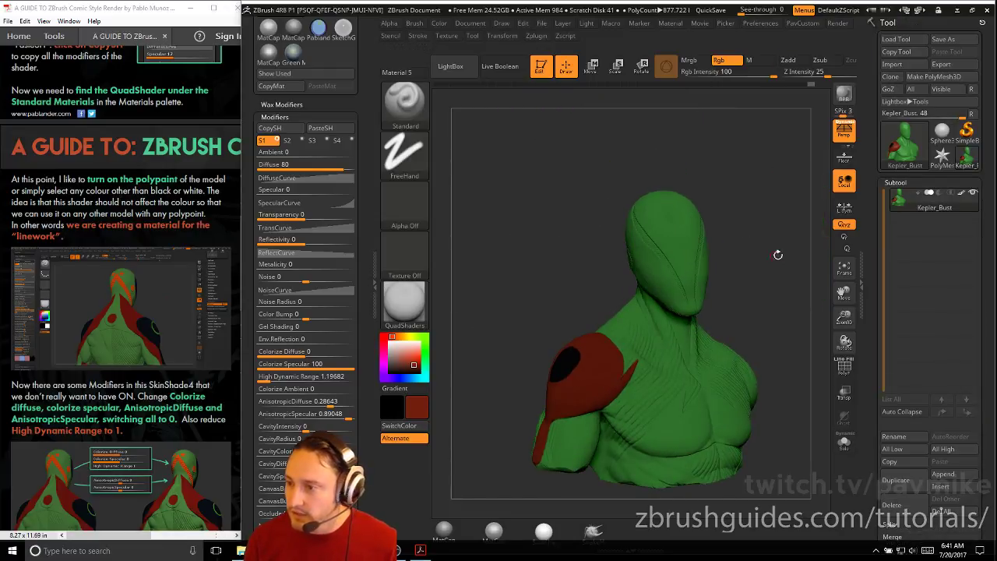
alt+drag(781, 279, 783, 258)
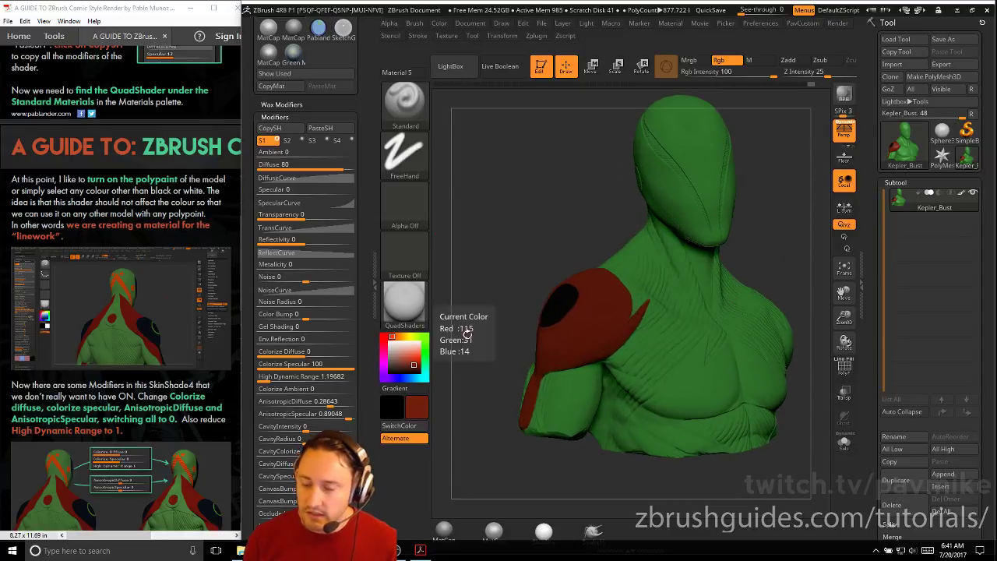
Step: Look through the guide's pages on the unwanted shader modifiers, the diffuse curve and the cavity settings
right_drag(516, 237, 494, 254)
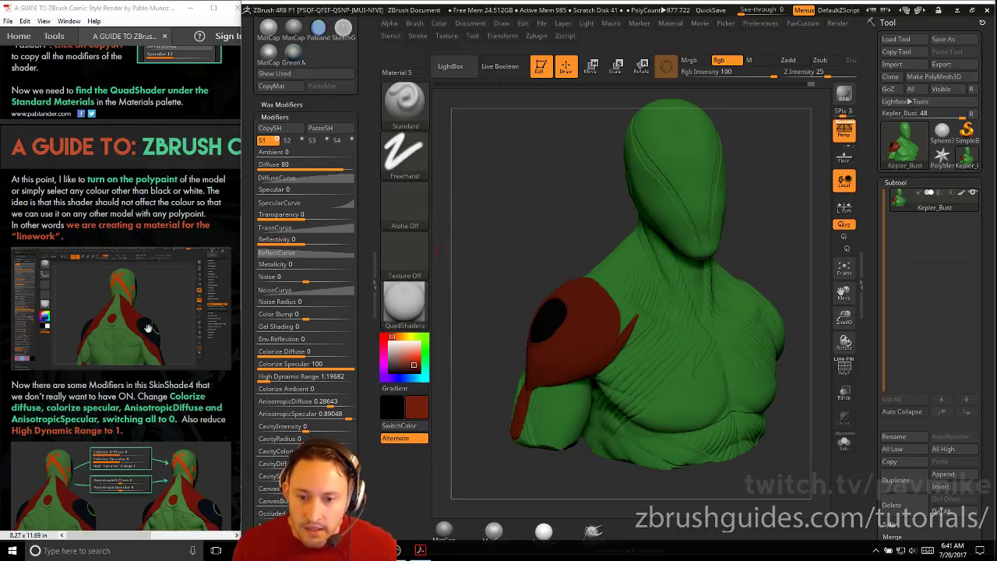
scroll(148, 410, down, 3)
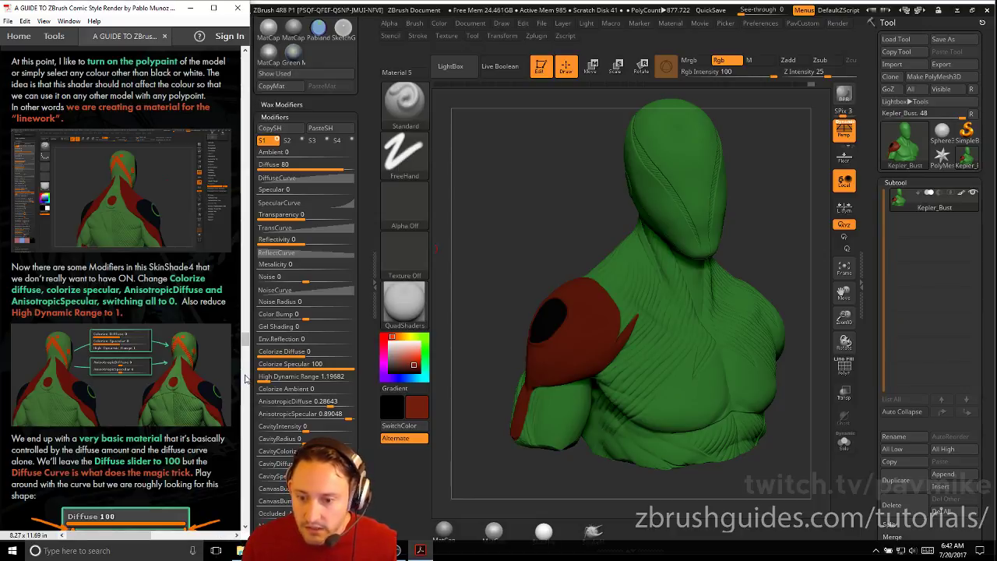
drag(251, 364, 256, 364)
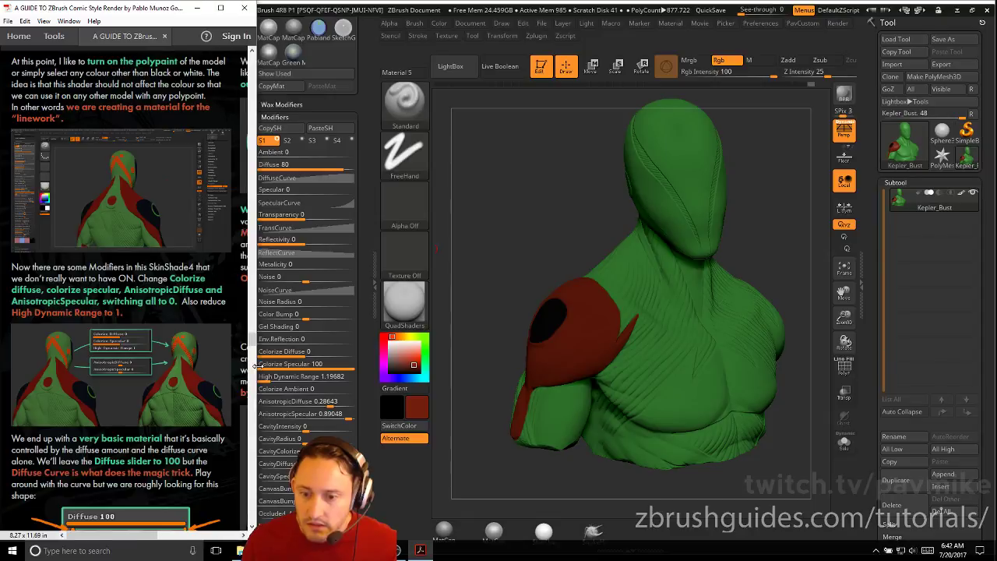
scroll(254, 365, down, 10)
scroll(209, 357, down, 3)
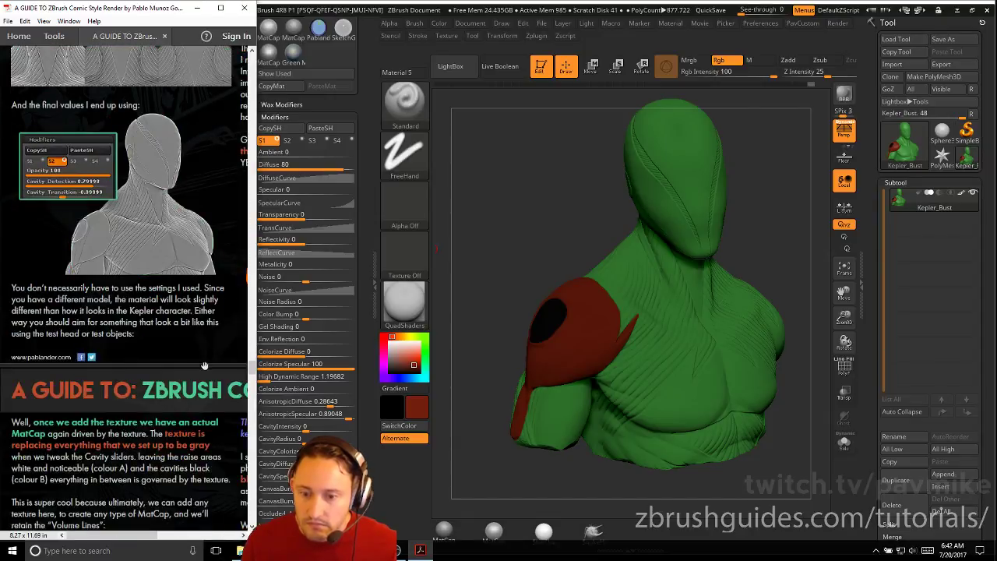
scroll(202, 352, up, 9)
scroll(200, 348, up, 8)
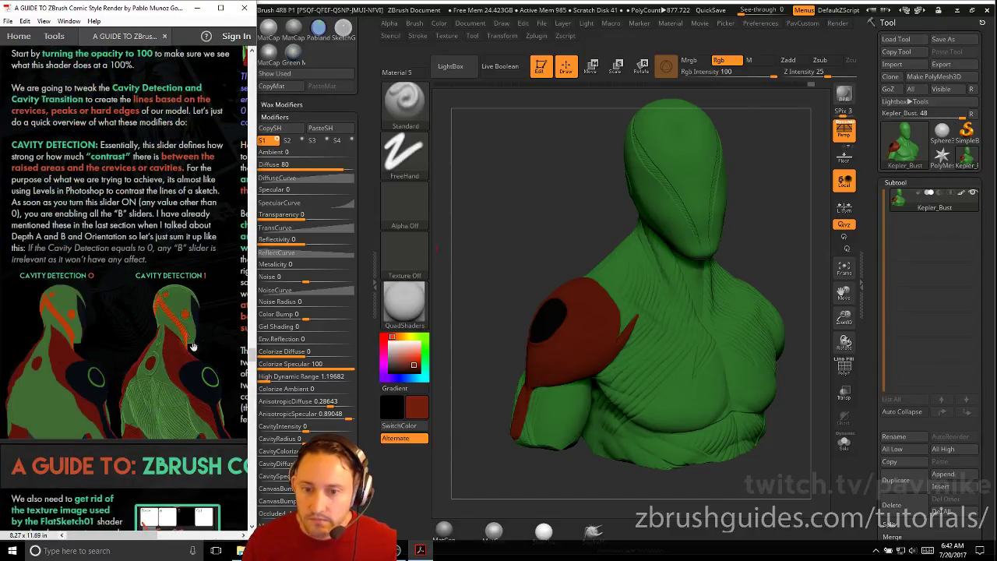
scroll(194, 345, up, 18)
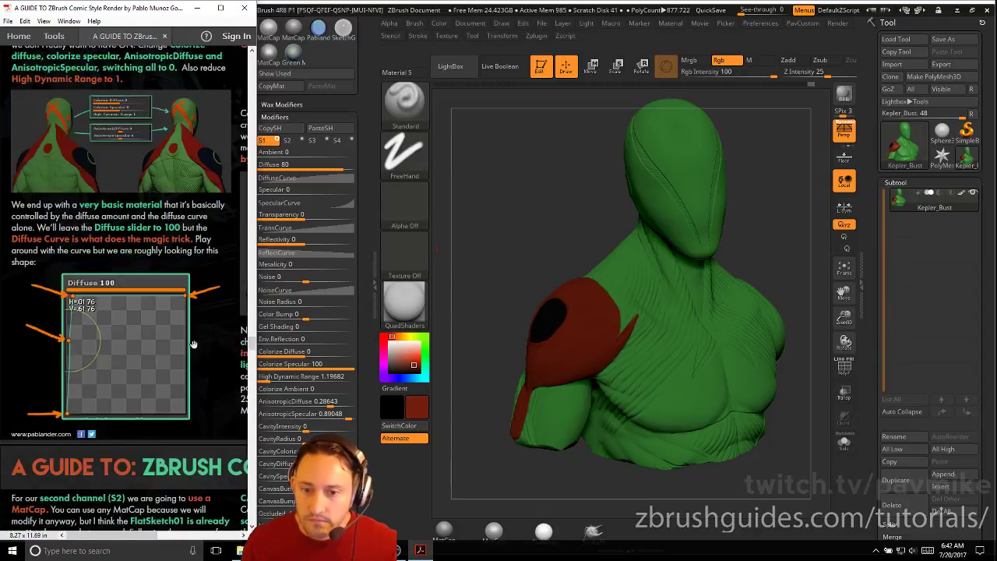
scroll(193, 345, down, 5)
scroll(193, 345, down, 3)
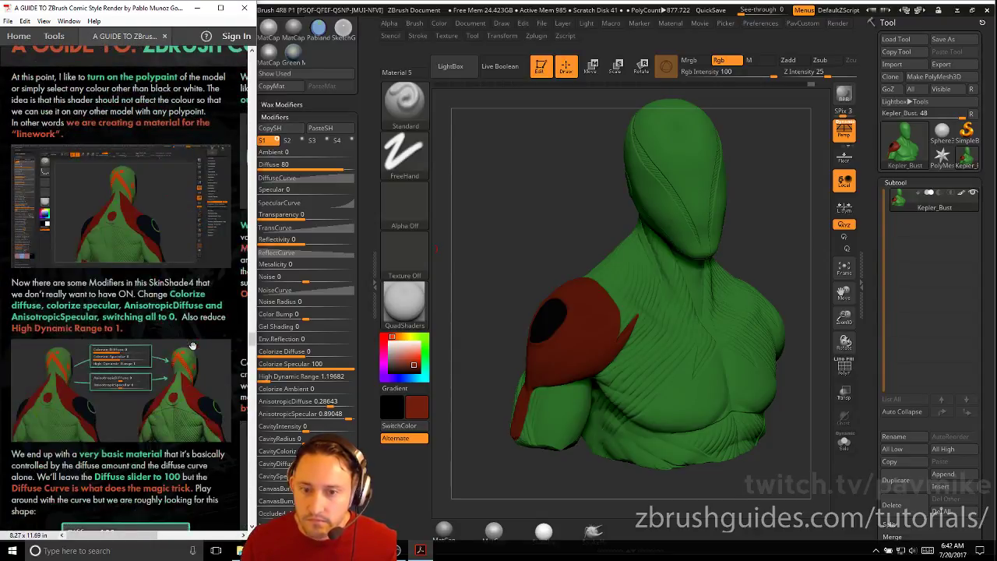
Step: Set the S1 shader's Colorize Specular, AnisotropicDiffuse and AnisotropicSpecular to 0 and High Dynamic Range to 1
click(445, 11)
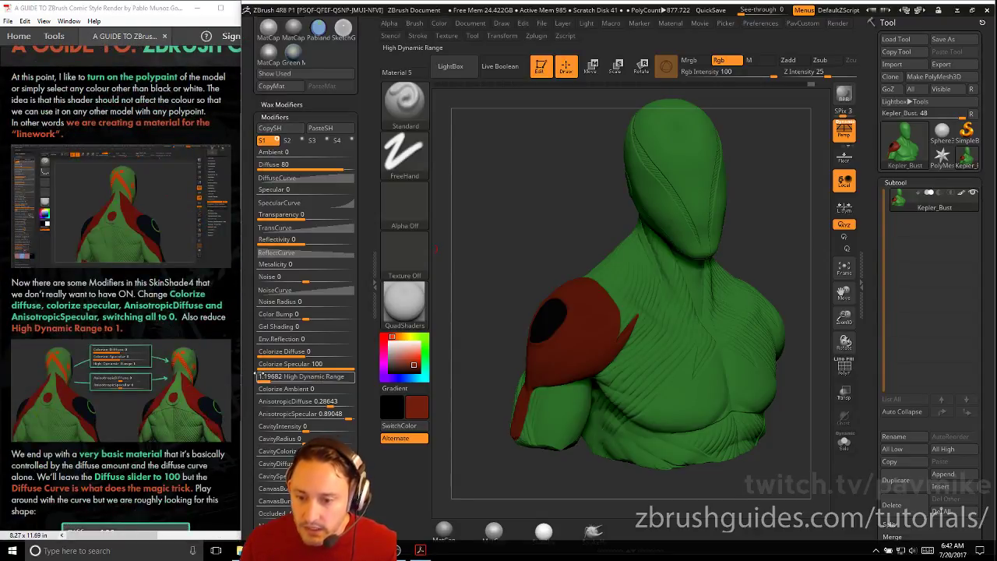
text(00)
key(Return)
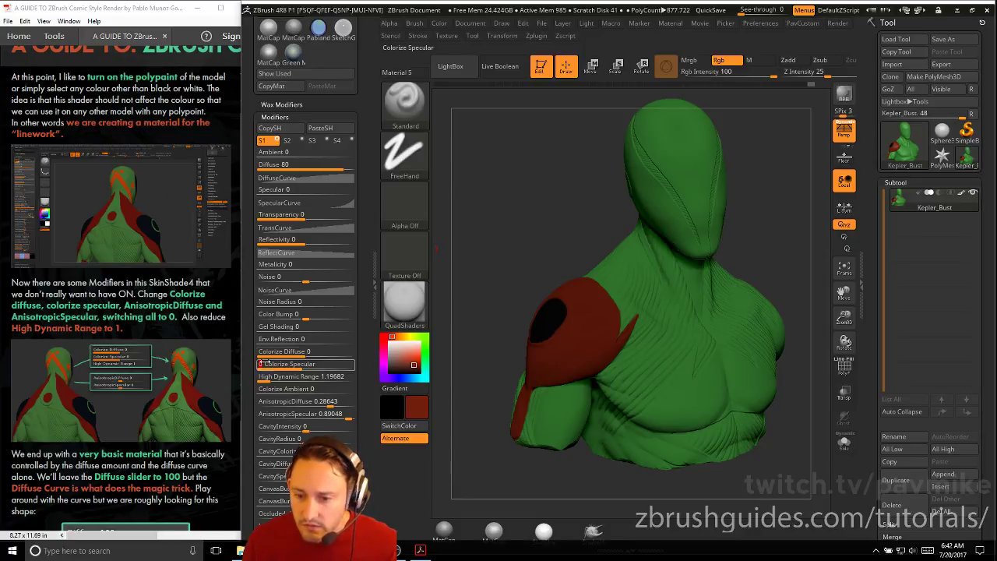
drag(329, 404, 312, 403)
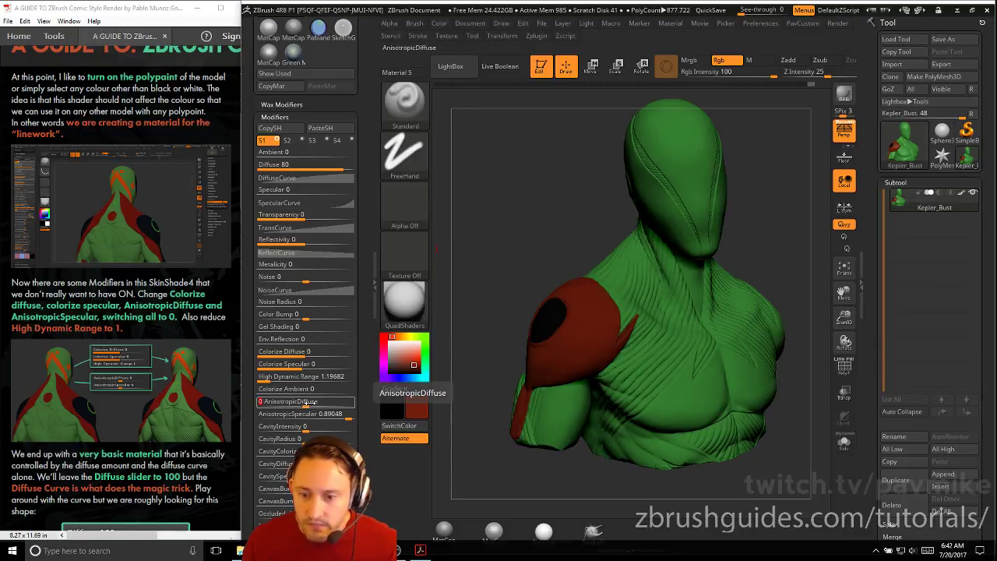
drag(308, 414, 310, 418)
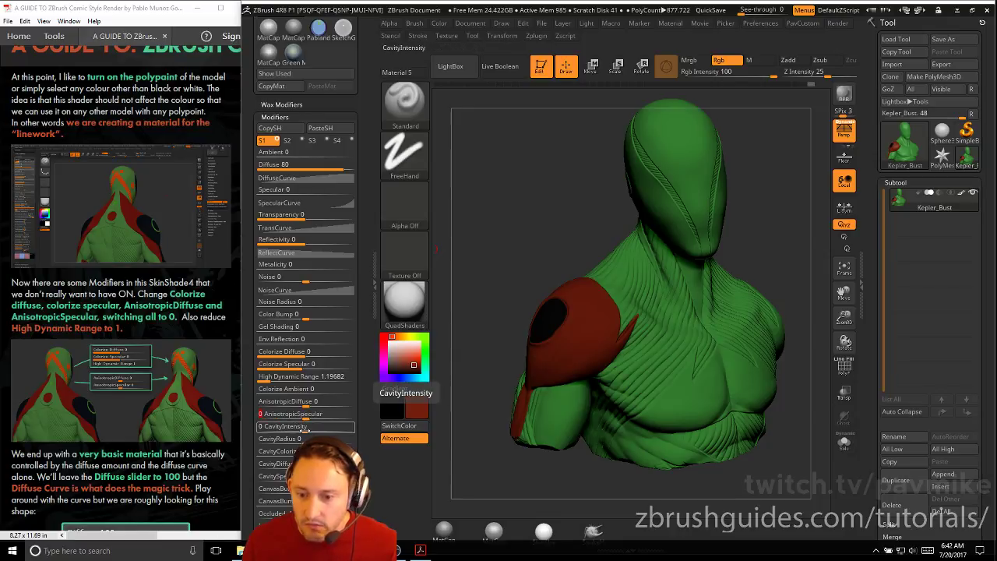
click(304, 377)
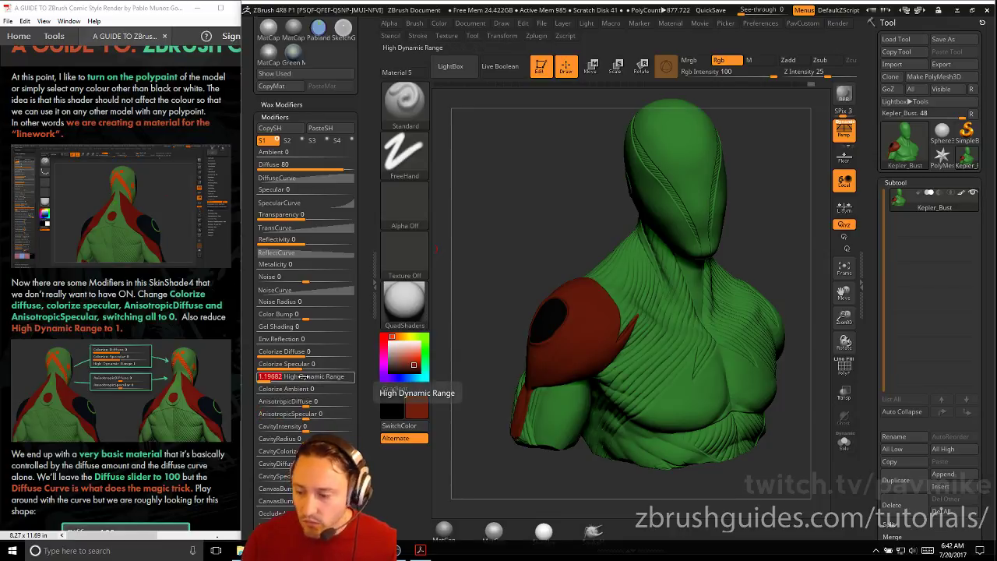
text(1)
key(Return)
drag(587, 216, 522, 238)
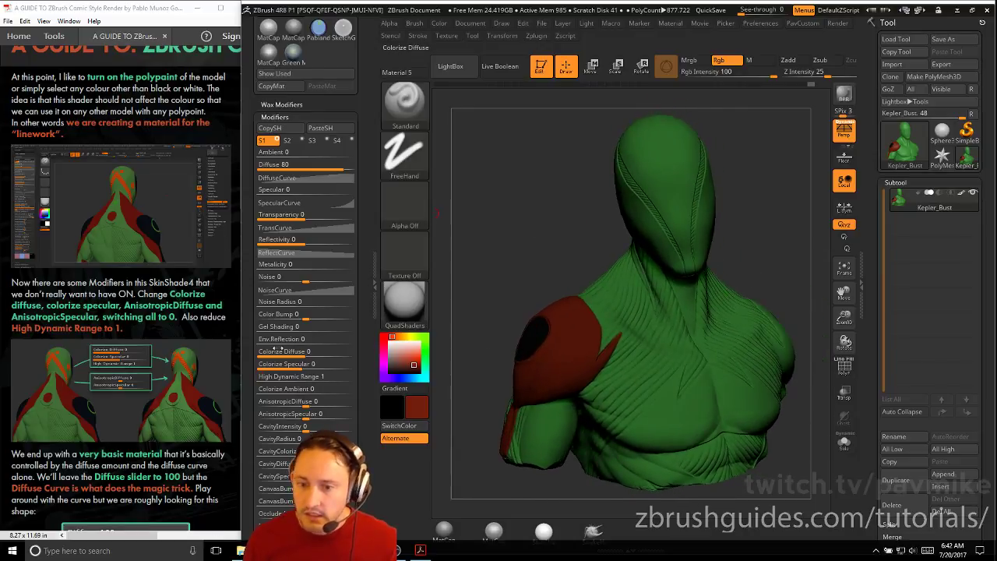
Step: Following the guide, set the S1 shader's Diffuse to 100 and expand its diffuse curve for editing
click(131, 312)
scroll(110, 350, down, 5)
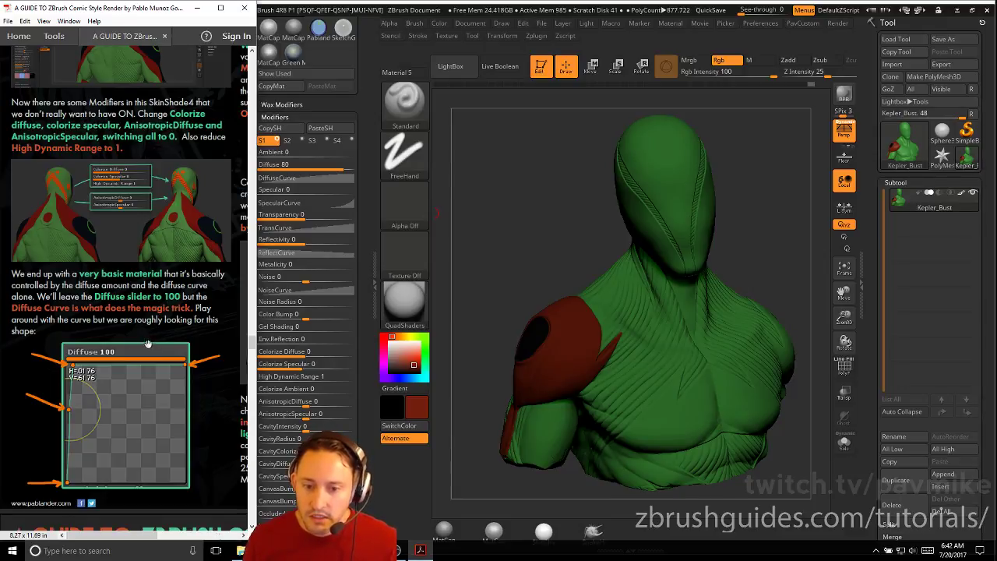
click(482, 148)
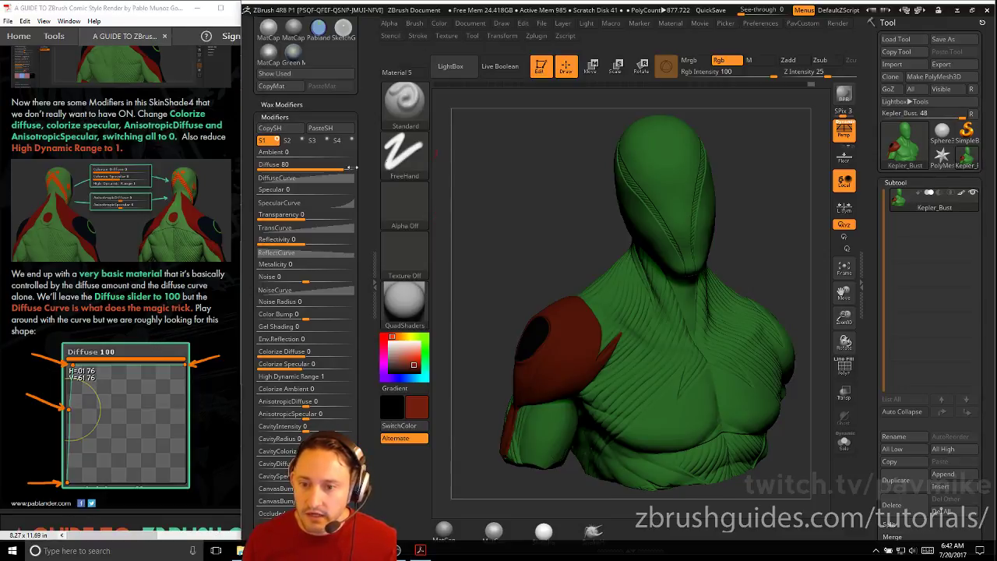
drag(344, 165, 357, 164)
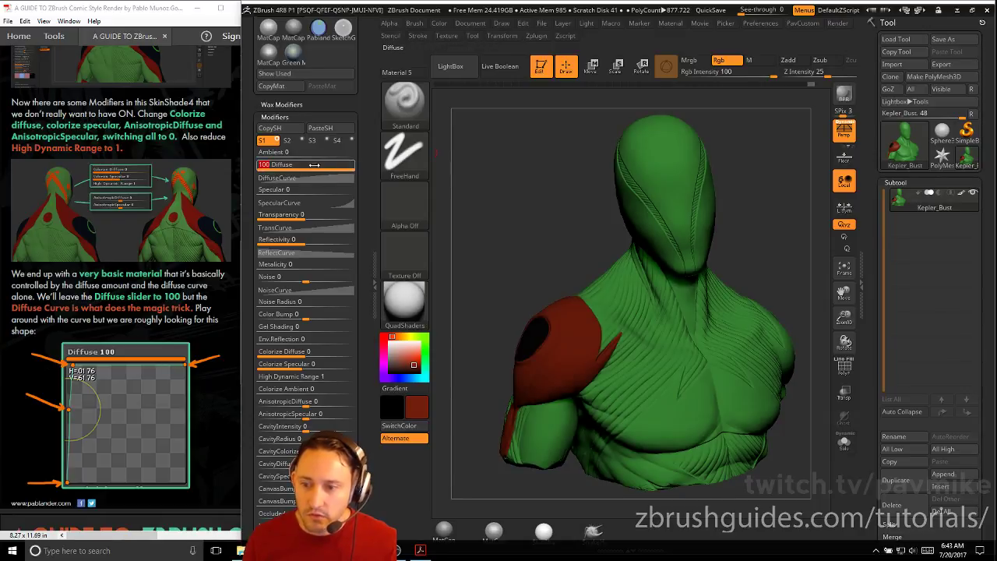
click(42, 342)
scroll(47, 335, down, 1)
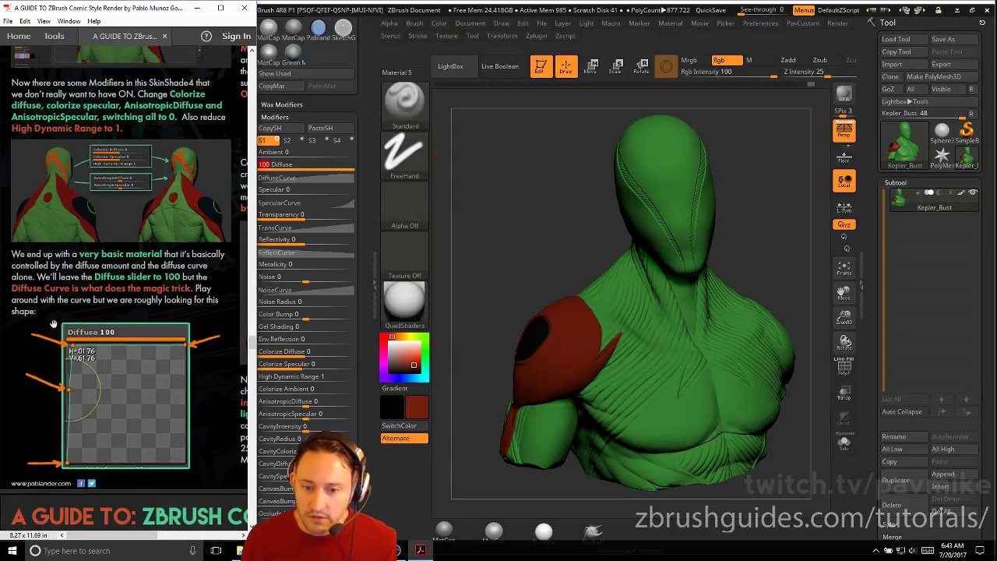
click(302, 177)
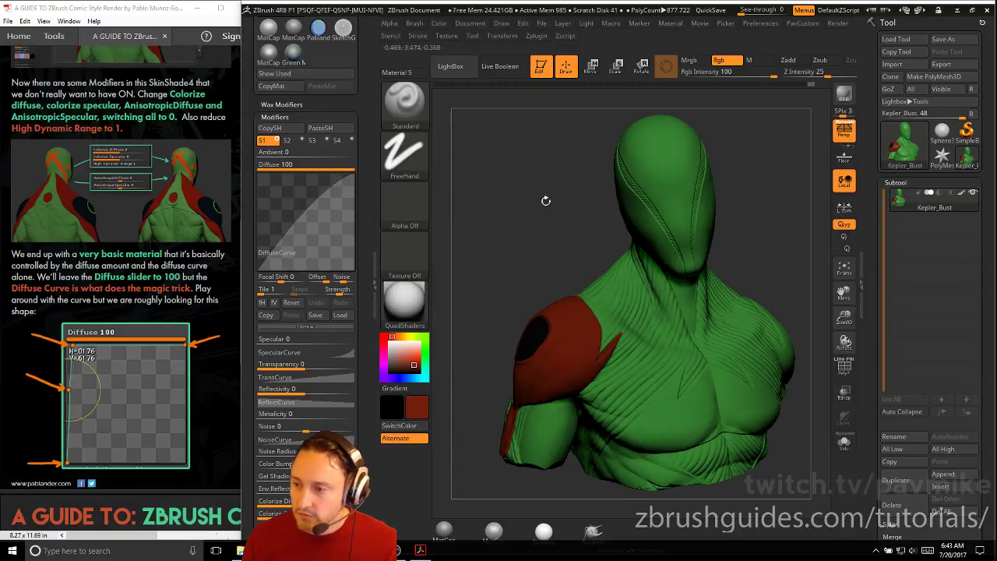
Step: Experiment with smooth and sharp intermediate points on the diffuse curve
mouse_move(295, 224)
mouse_down()
mouse_move(281, 218)
mouse_move(310, 226)
mouse_move(308, 235)
mouse_move(345, 190)
mouse_move(274, 228)
mouse_up()
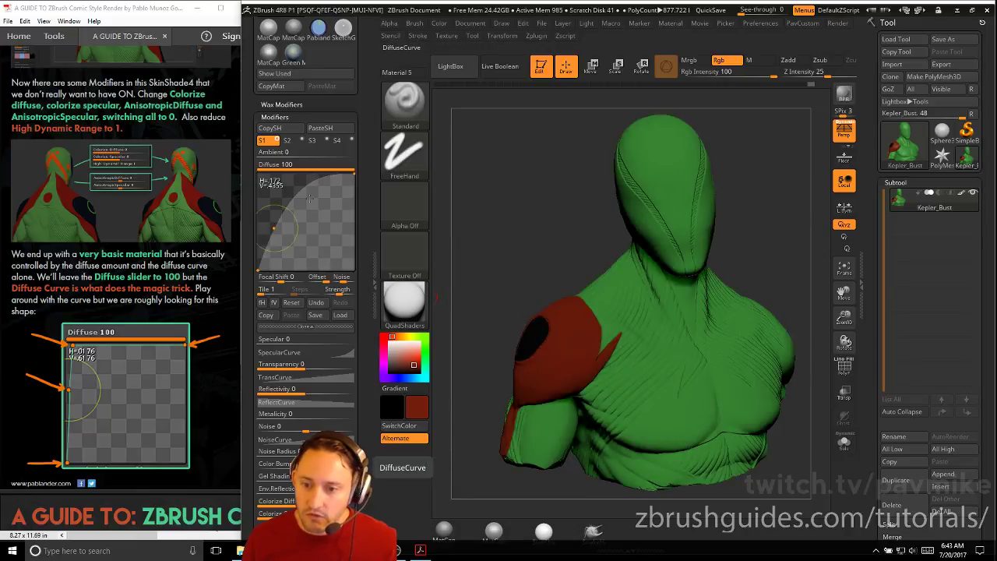
drag(309, 198, 318, 226)
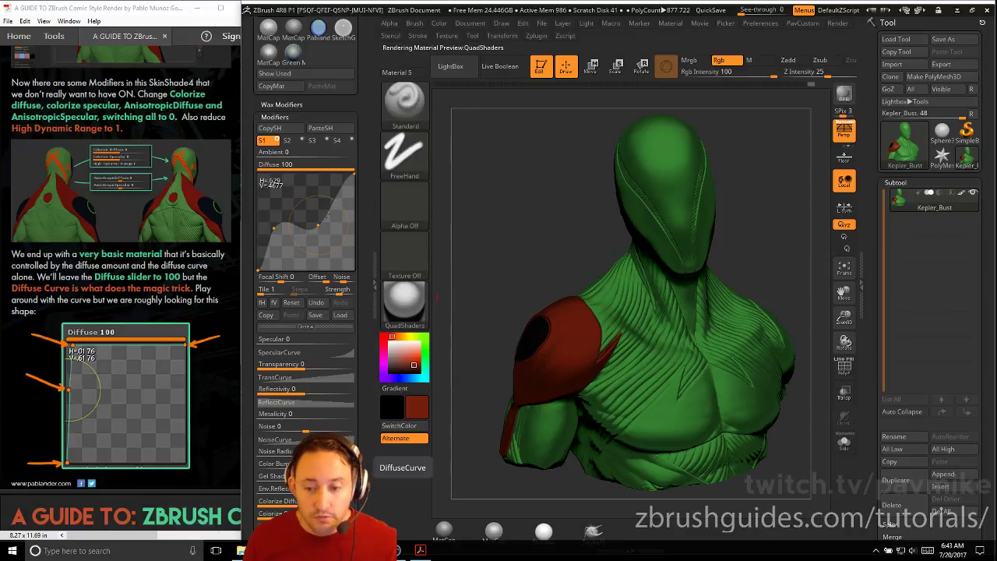
mouse_move(318, 225)
mouse_down()
mouse_move(307, 160)
mouse_move(322, 233)
mouse_move(277, 220)
mouse_move(316, 243)
mouse_up()
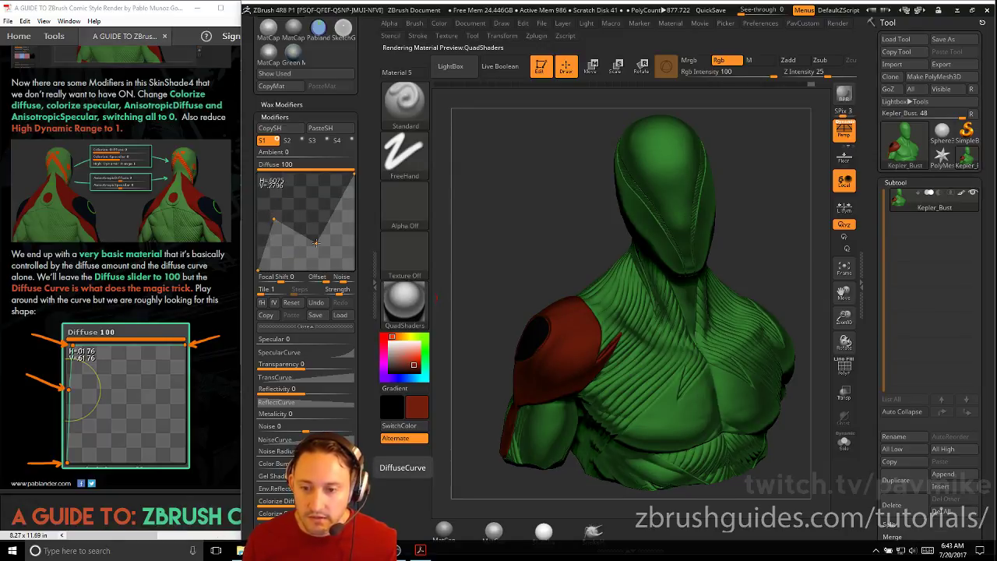
drag(316, 244, 316, 194)
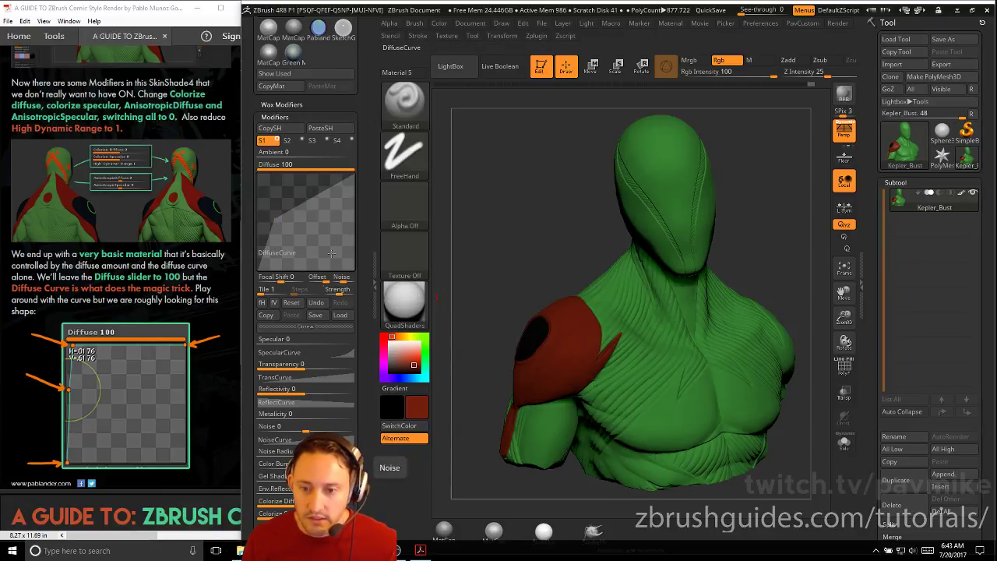
Step: Reset the diffuse curve and shape it like the guide's, rising steeply at the start and staying at maximum, then compare with the guide
click(294, 302)
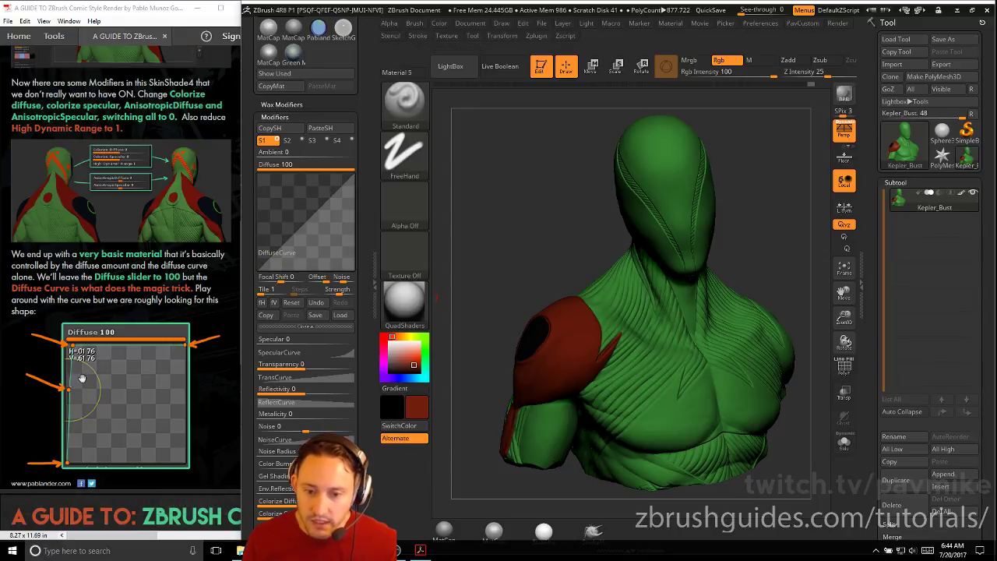
drag(302, 233, 261, 208)
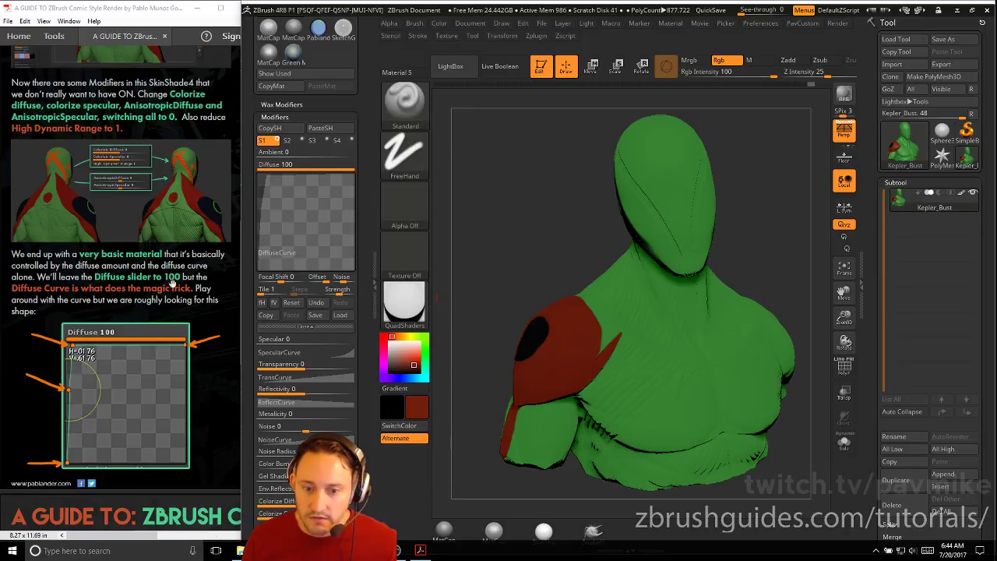
scroll(173, 284, down, 10)
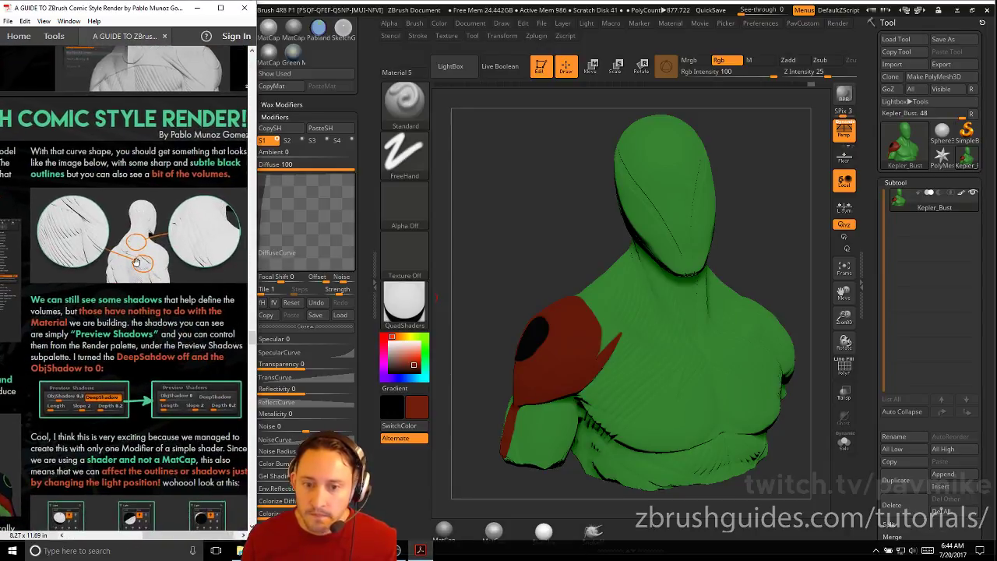
scroll(135, 262, down, 5)
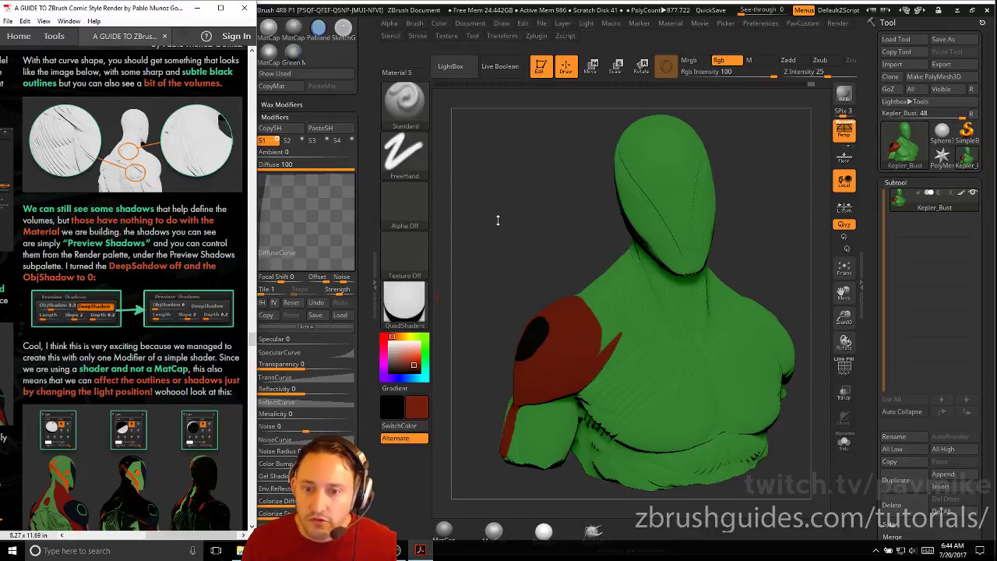
Step: Turn off the Kepler bust's polypaint and set the current colour to white, viewing the bust from behind
drag(497, 220, 713, 264)
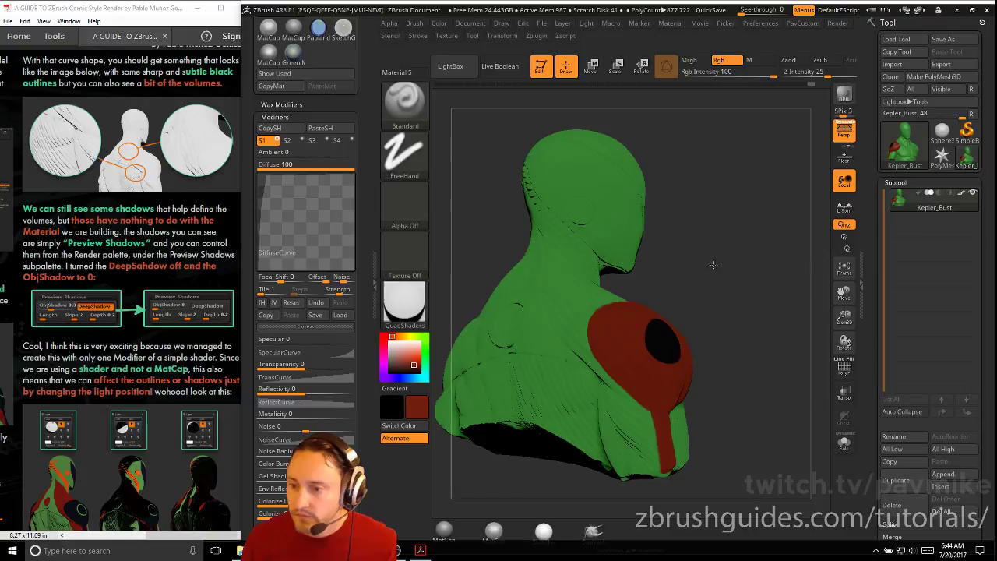
click(959, 193)
click(389, 339)
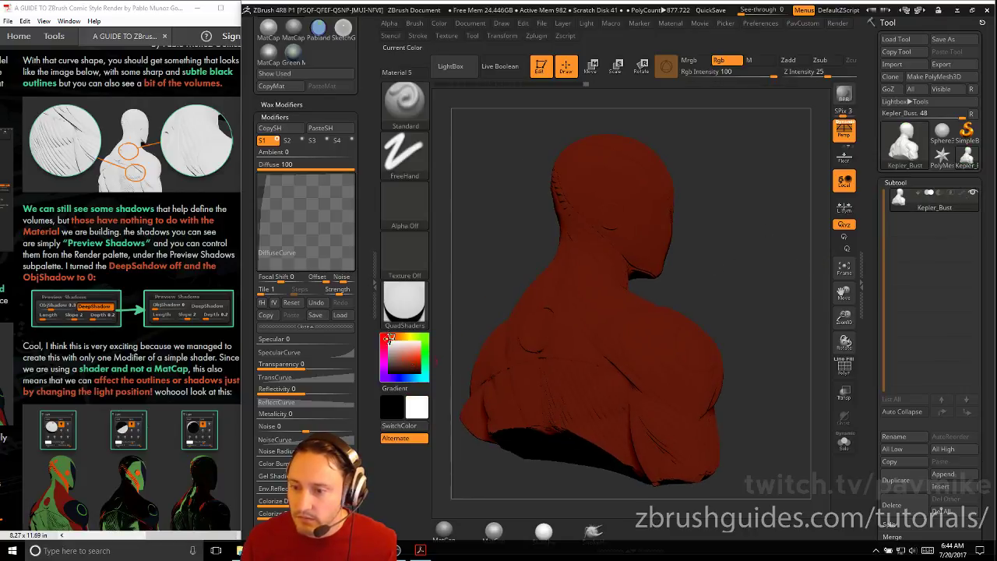
mouse_move(747, 253)
mouse_down()
mouse_move(755, 260)
mouse_move(743, 270)
mouse_up()
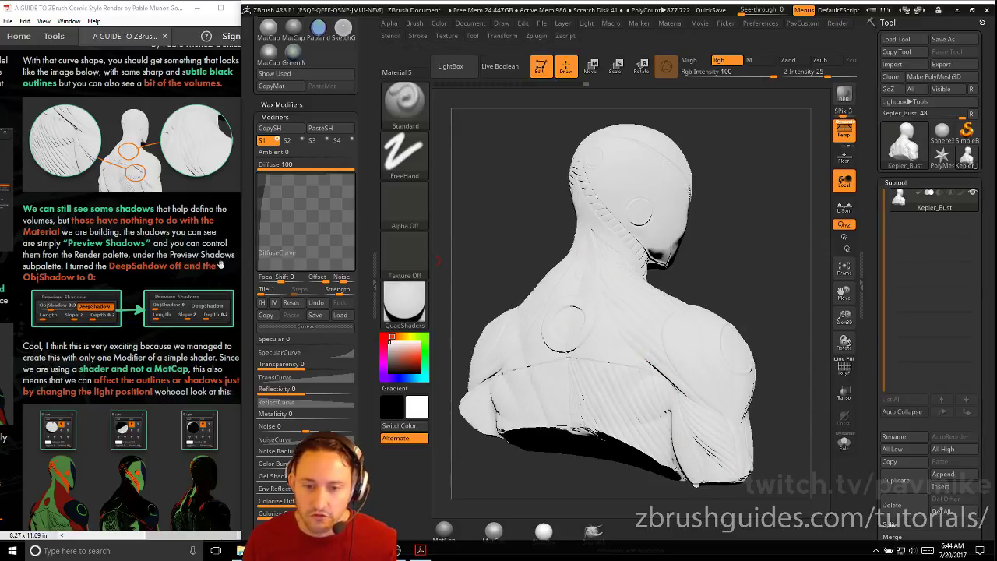
Step: In the Preview Shadows render settings, turn off DeepShadow and set ObjShadow to 0 as the guide describes
click(109, 266)
scroll(106, 200, down, 2)
scroll(107, 200, down, 1)
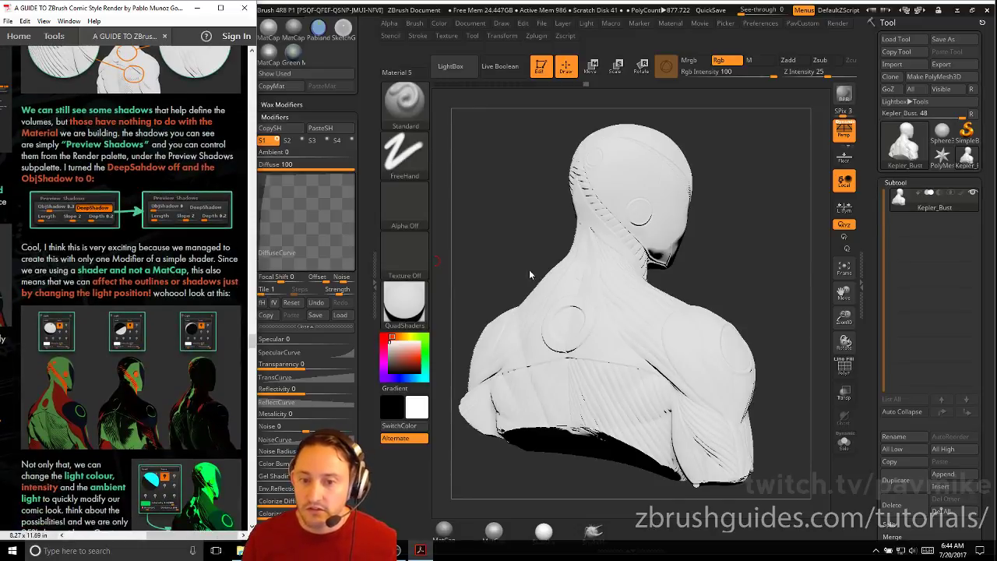
drag(736, 239, 694, 187)
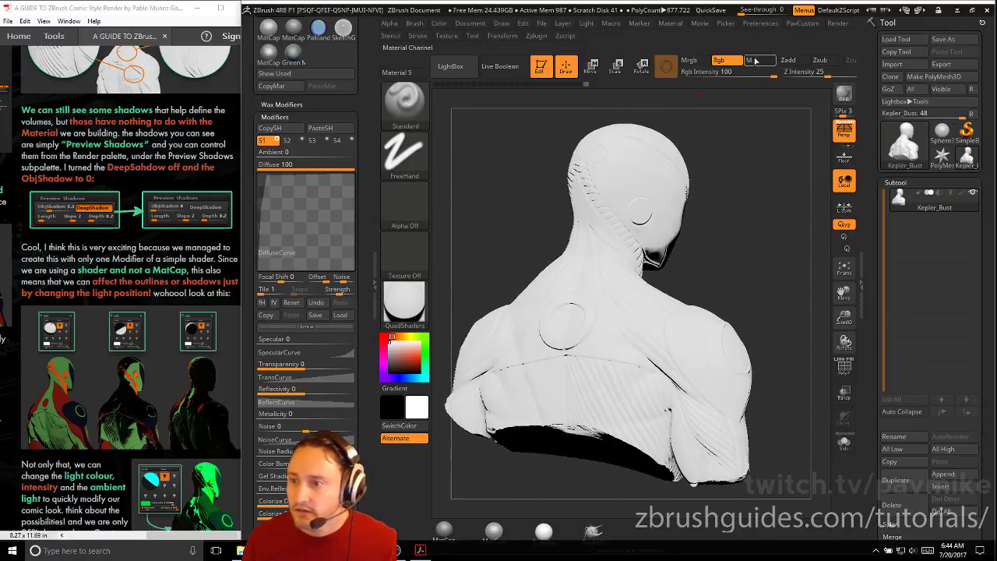
click(839, 25)
click(874, 262)
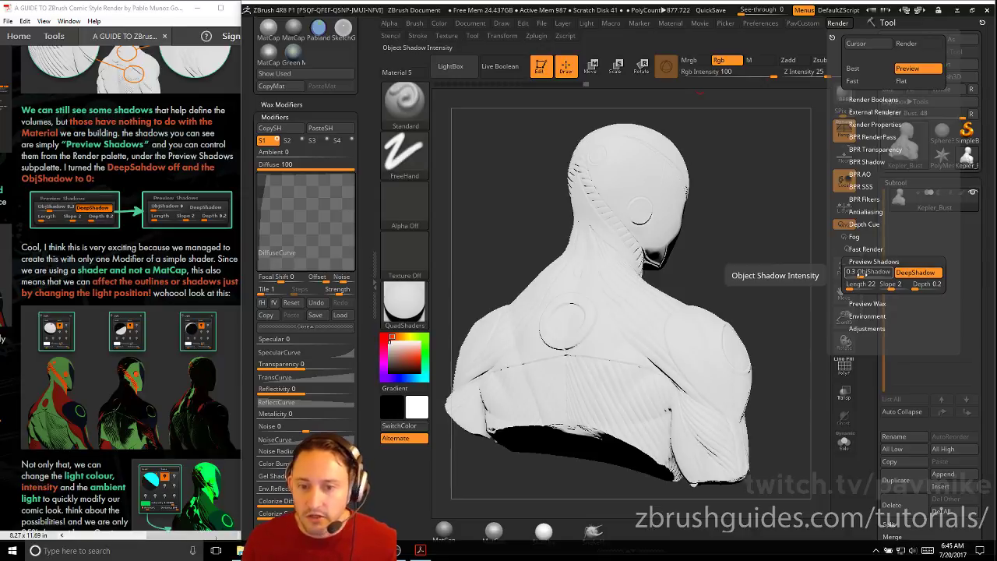
click(899, 275)
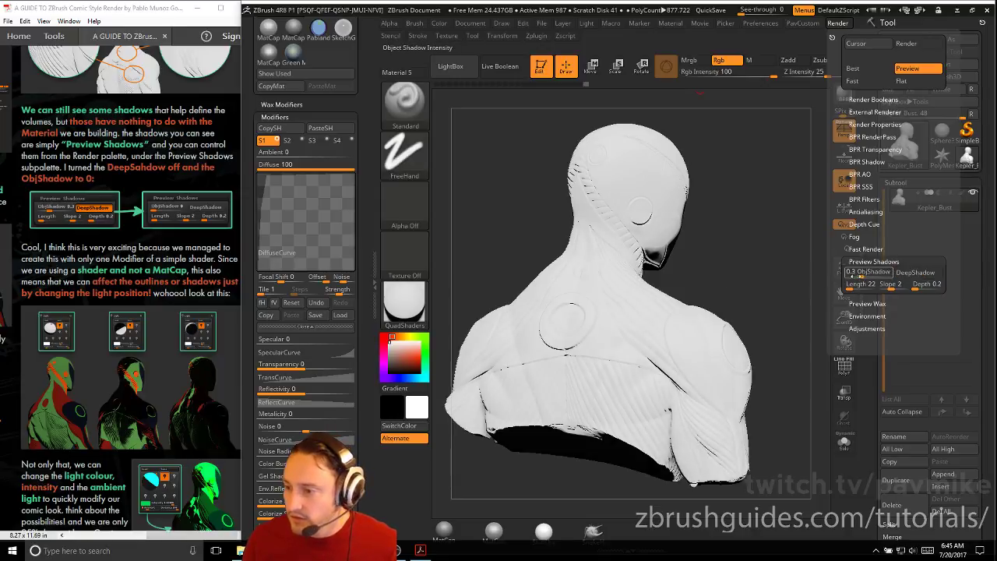
drag(860, 275, 848, 276)
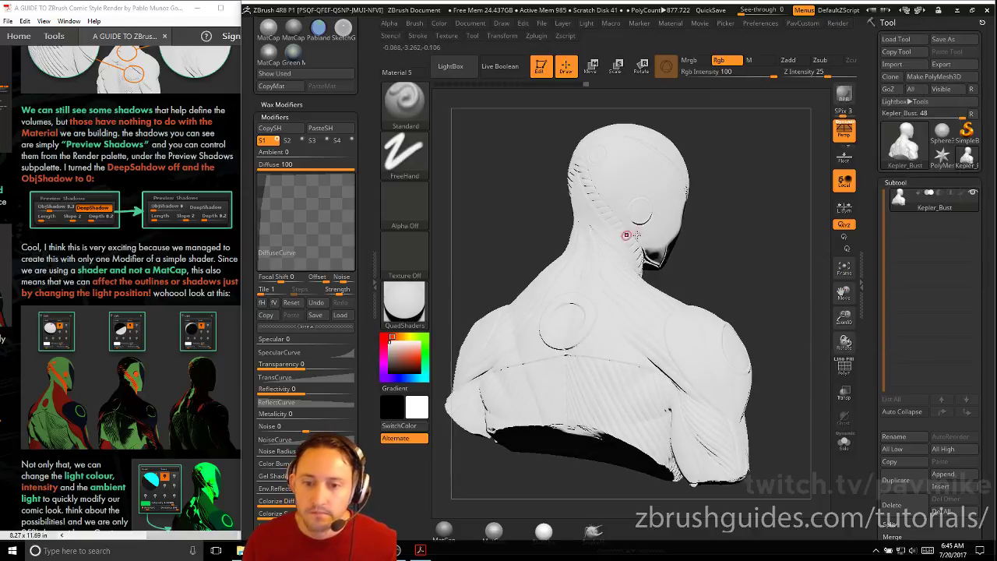
Step: Dock the Light palette beside the canvas, above the Material palette, to try the guide's light position changes
drag(134, 267, 159, 114)
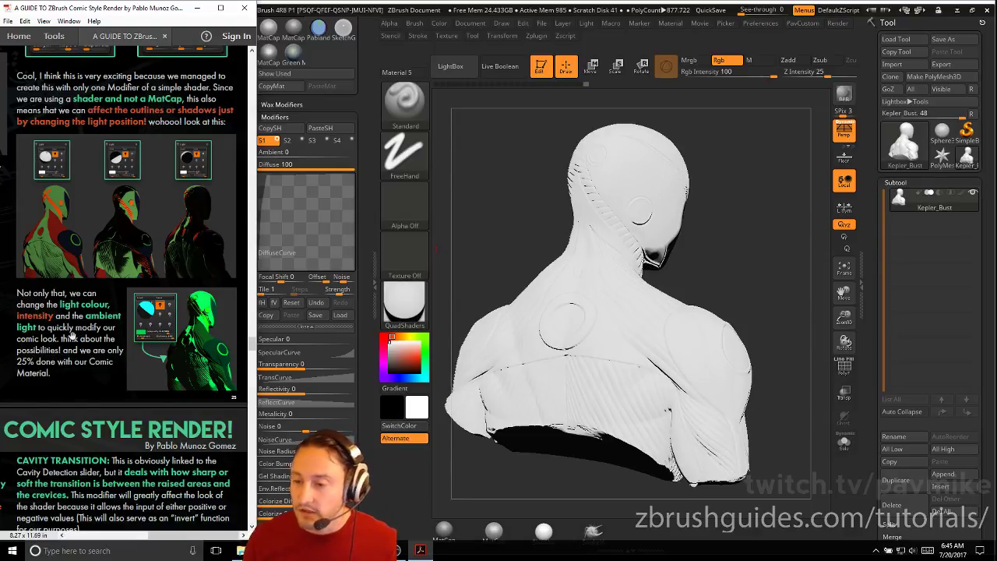
drag(513, 152, 503, 154)
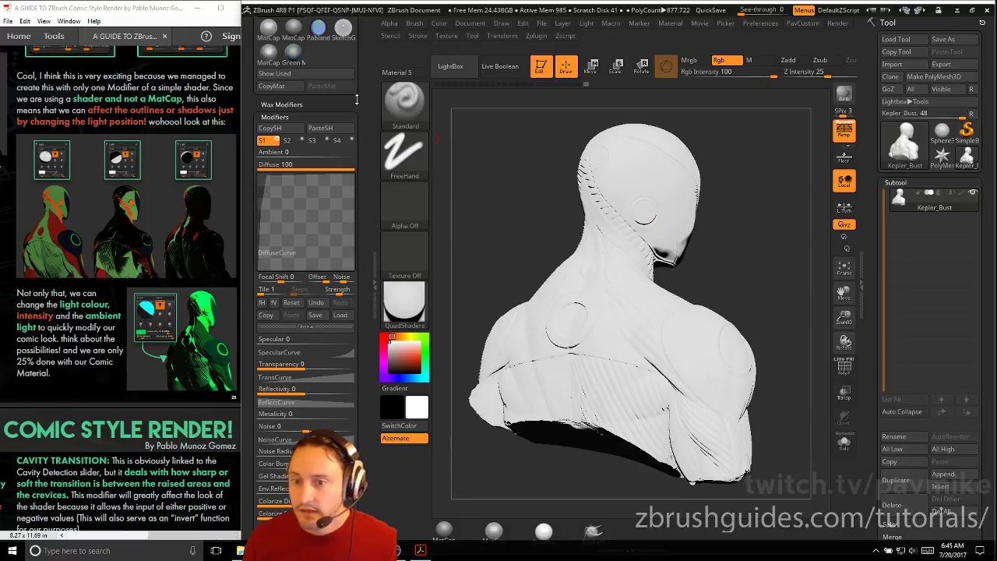
drag(368, 77, 367, 182)
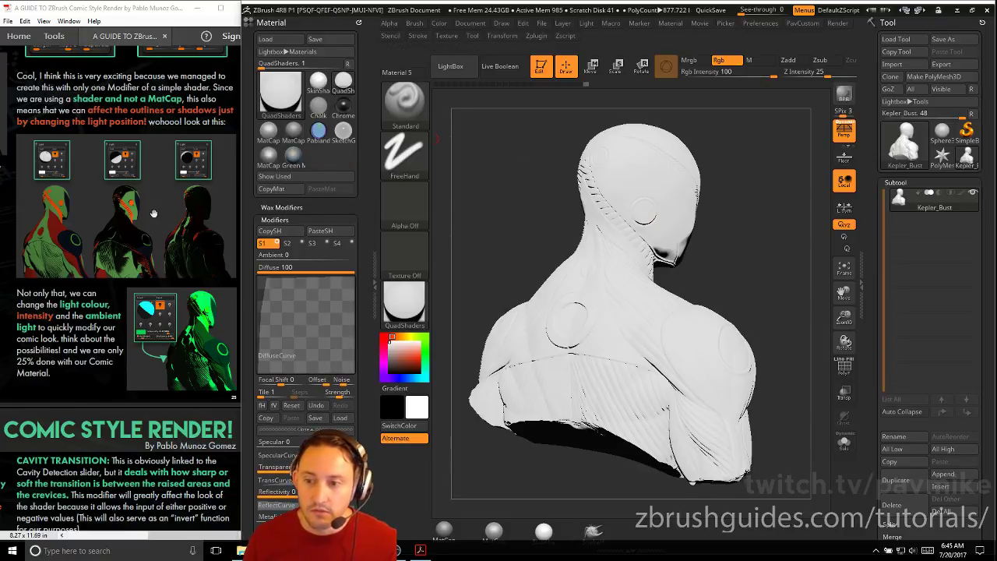
click(404, 302)
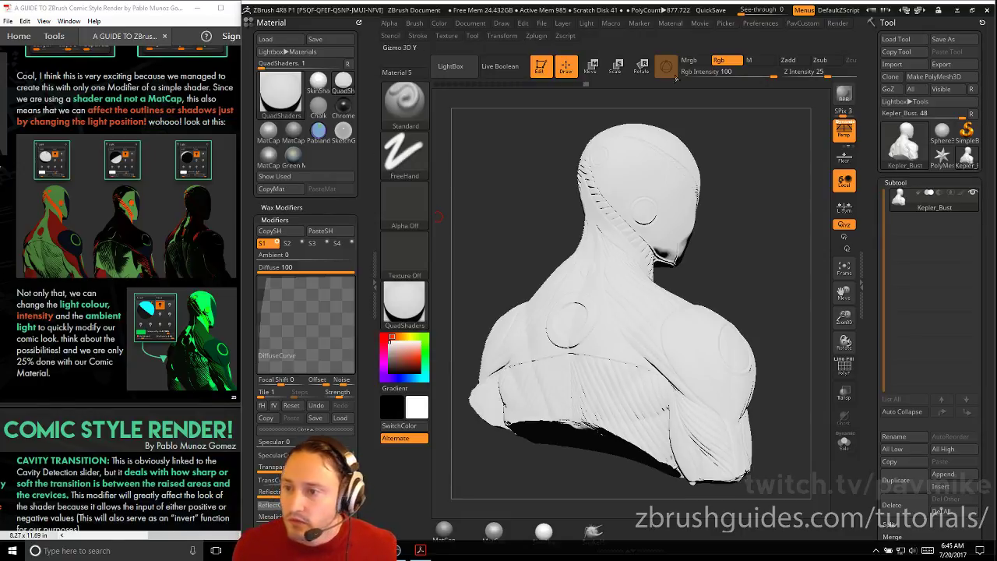
click(589, 24)
drag(582, 32, 307, 45)
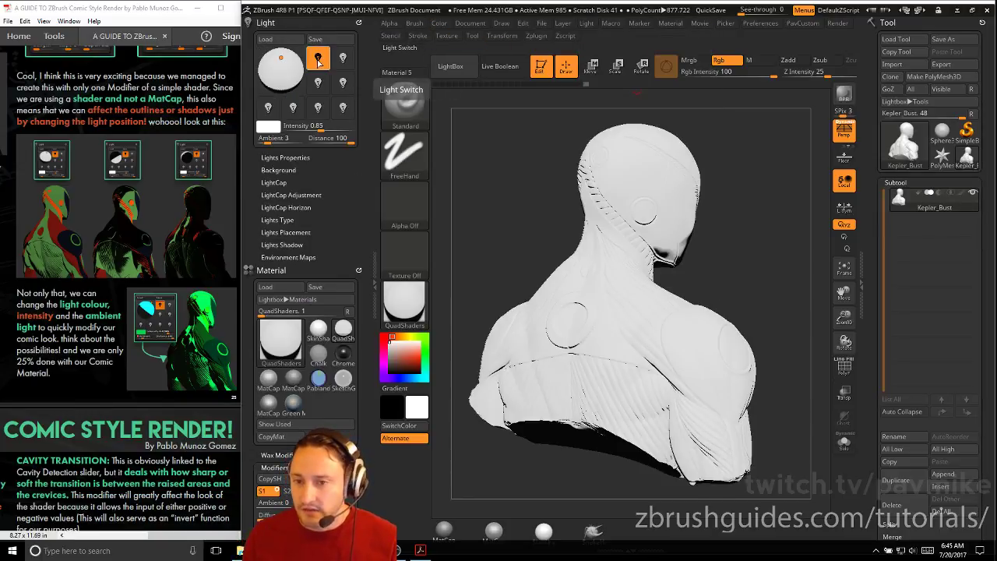
Step: Try the second light on the bust, turn it off again and reselect the first light
click(343, 57)
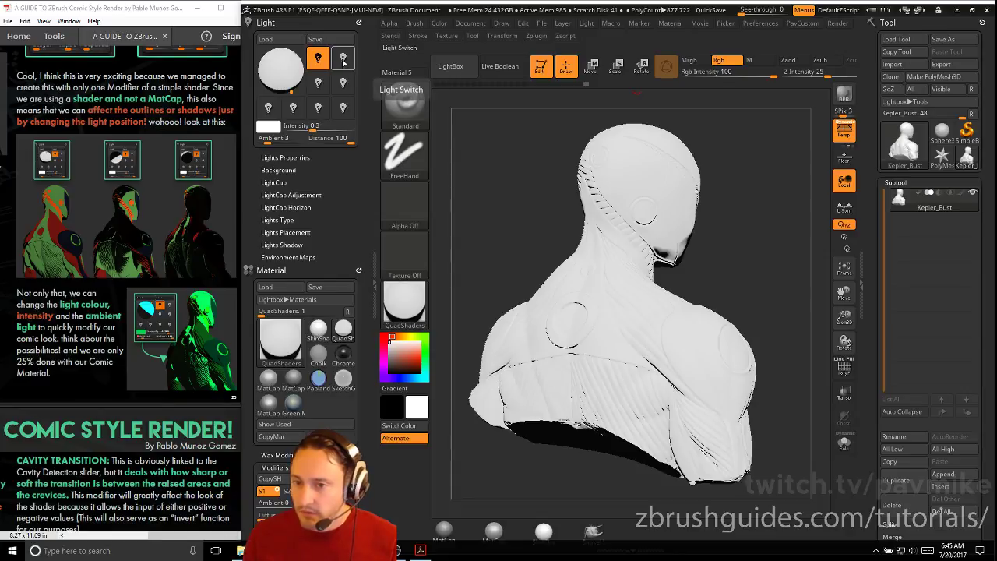
click(346, 66)
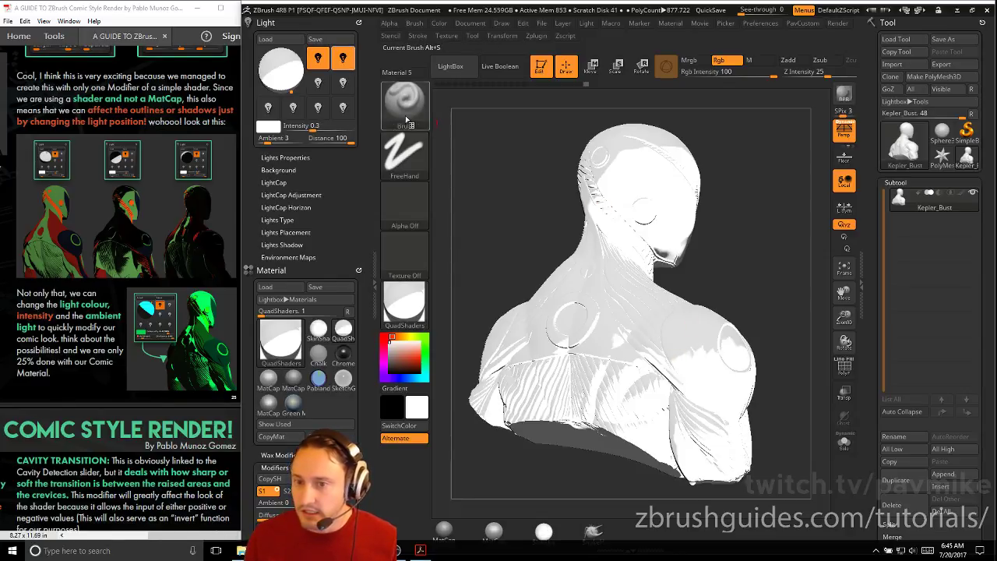
click(346, 65)
click(313, 61)
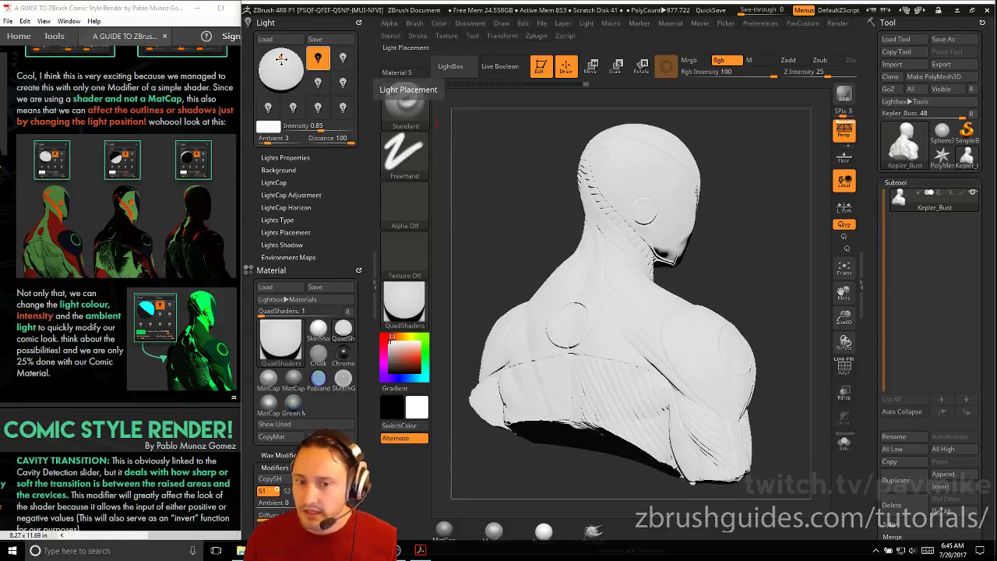
Step: Move the first light behind the bust and back to its upper front, comparing the shadows with the guide's lighting examples
mouse_move(281, 59)
mouse_down()
mouse_move(287, 92)
mouse_move(282, 75)
mouse_move(294, 73)
mouse_move(268, 70)
mouse_move(290, 69)
mouse_move(268, 74)
mouse_move(278, 59)
mouse_up()
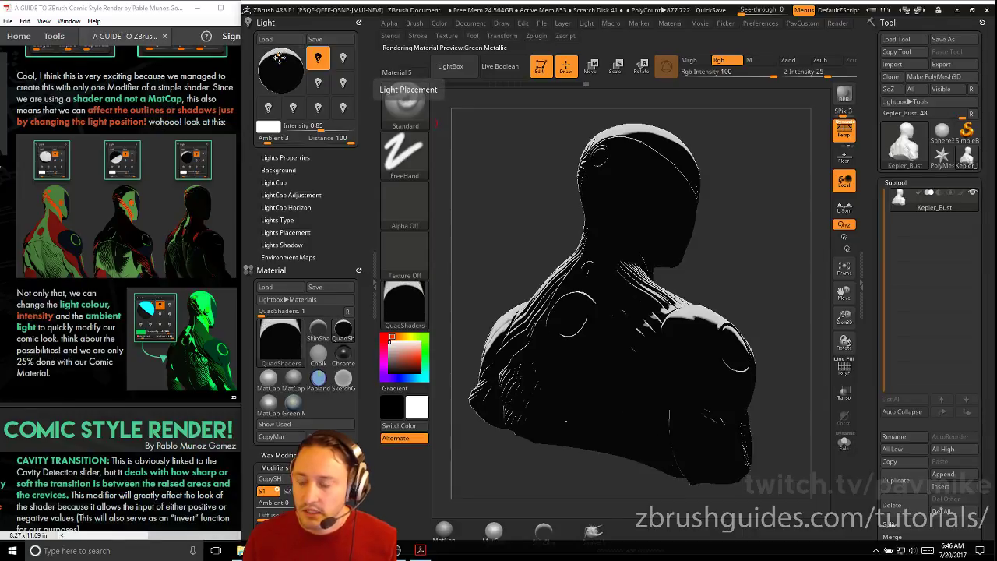
drag(278, 58, 285, 57)
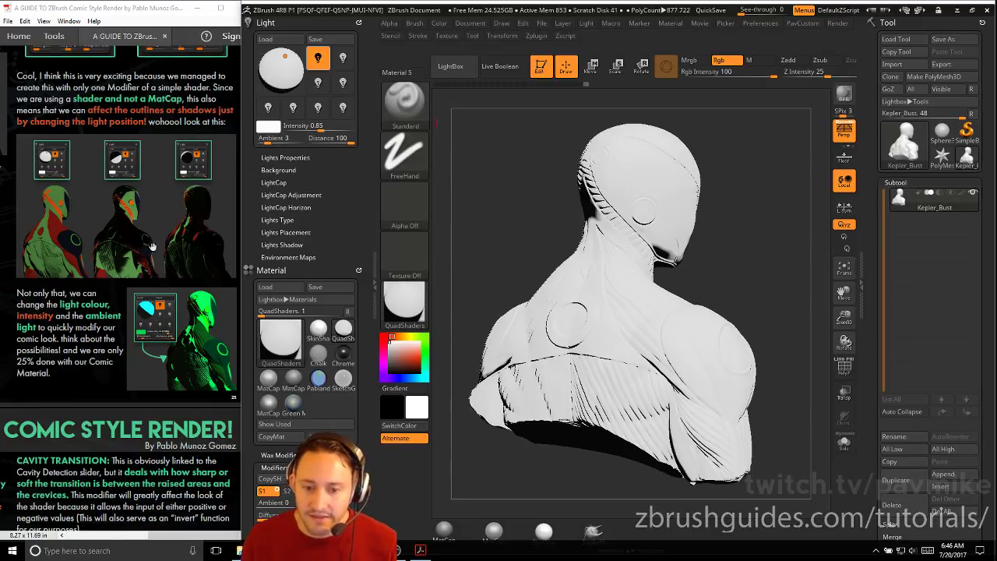
drag(144, 243, 127, 190)
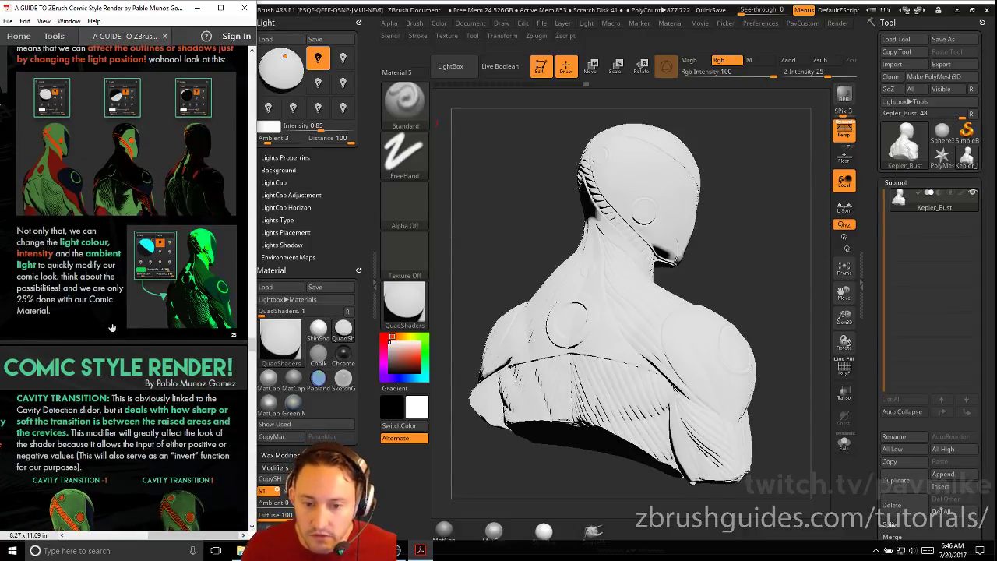
drag(112, 327, 106, 372)
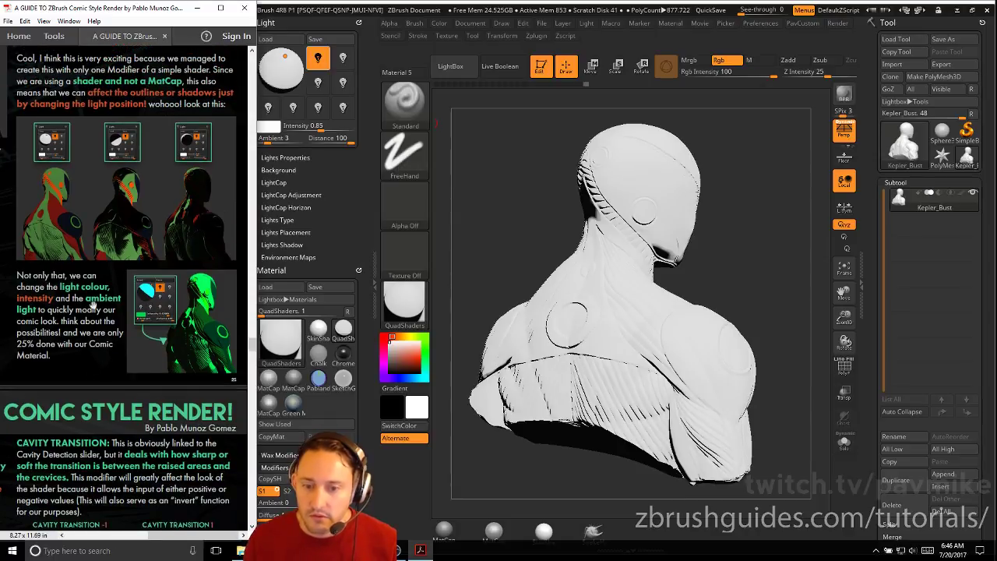
Step: Set the light colour to cyan and try a global ambient of 9 before restoring it to 3
click(266, 129)
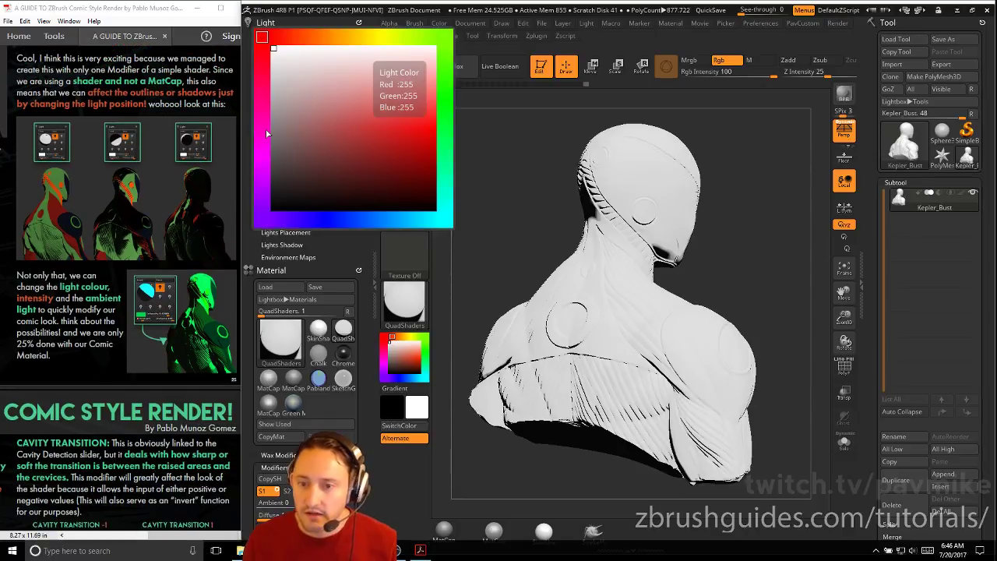
click(429, 218)
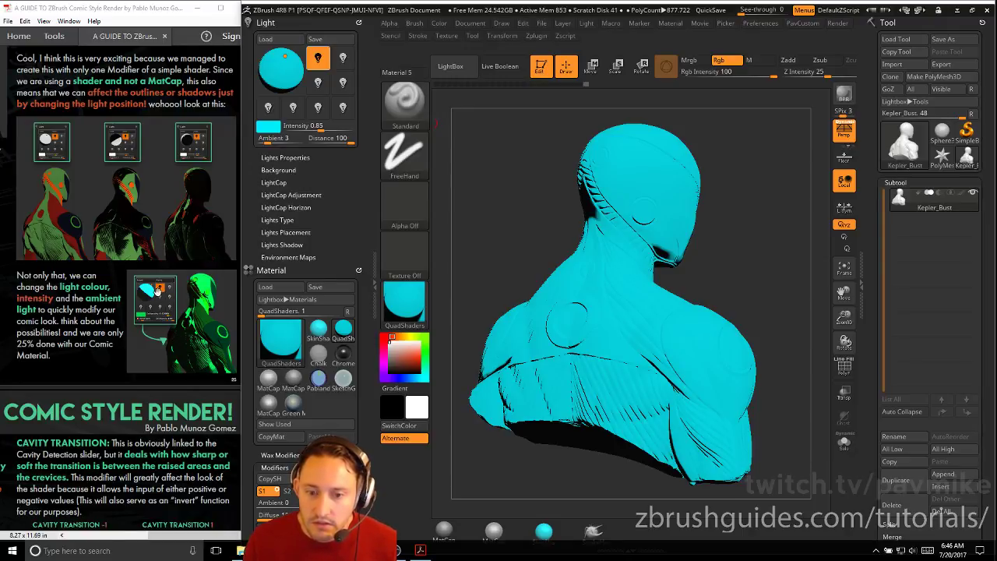
click(282, 158)
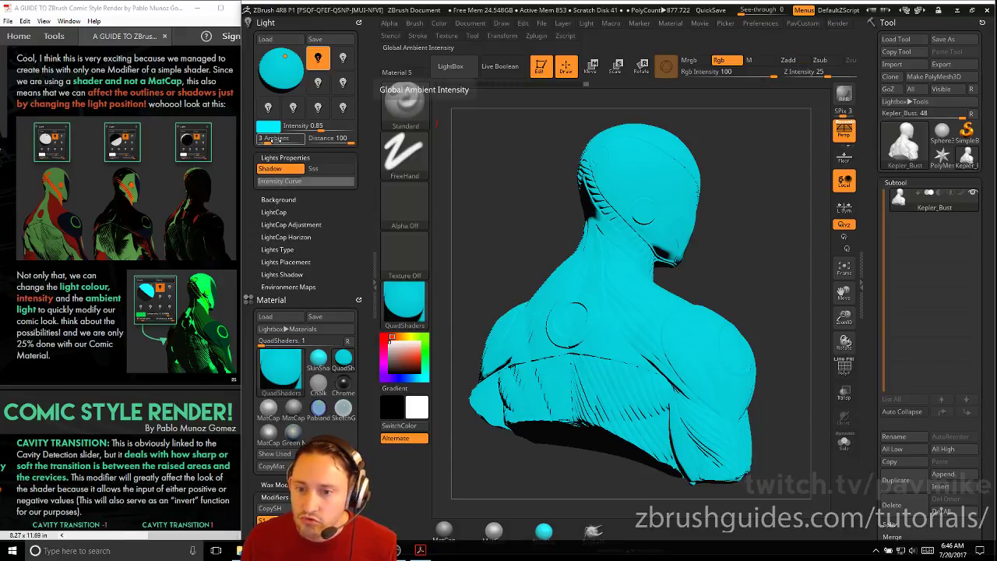
drag(269, 139, 272, 140)
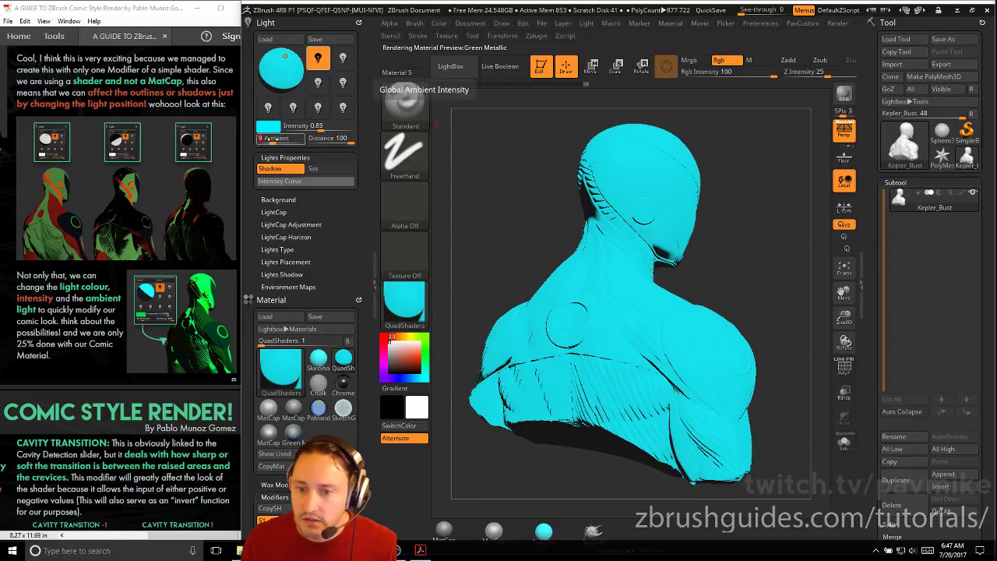
text(3)
key(Return)
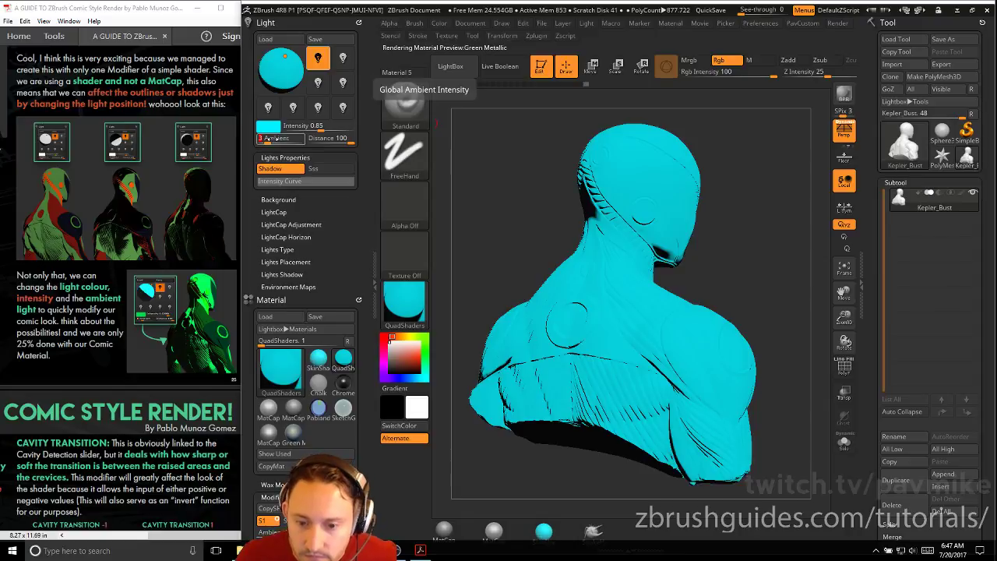
Step: Change the first light's colour to bright green
click(268, 126)
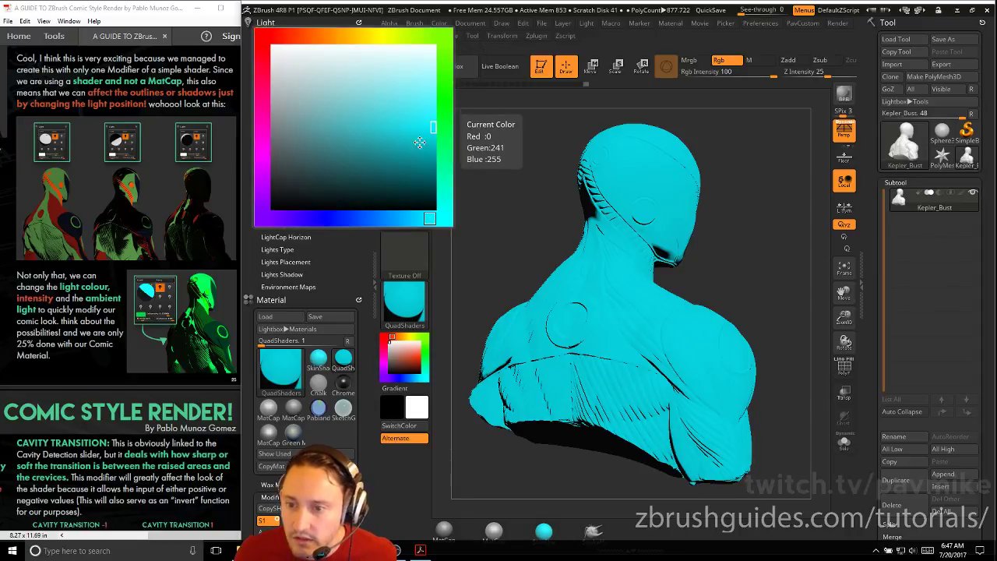
click(268, 126)
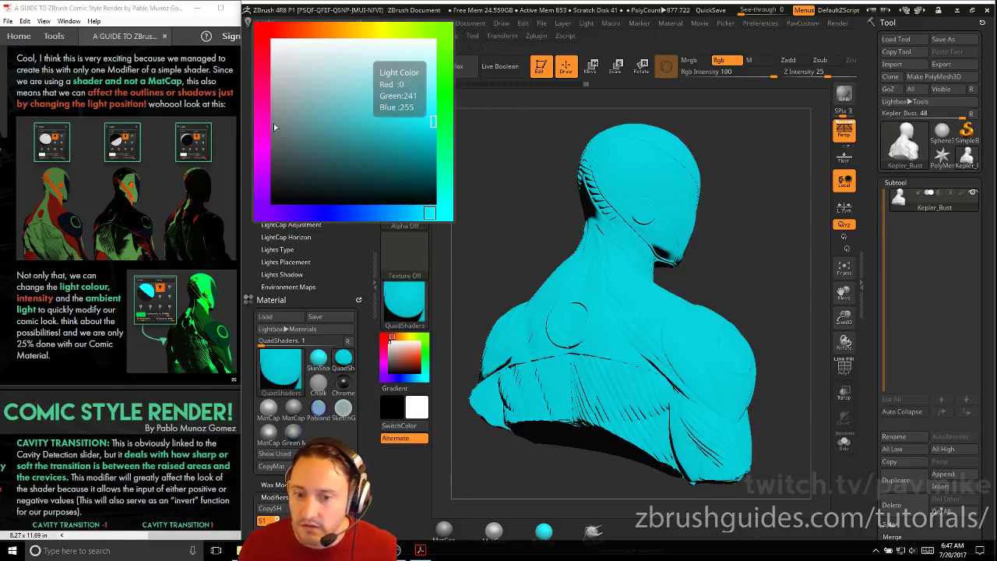
click(442, 124)
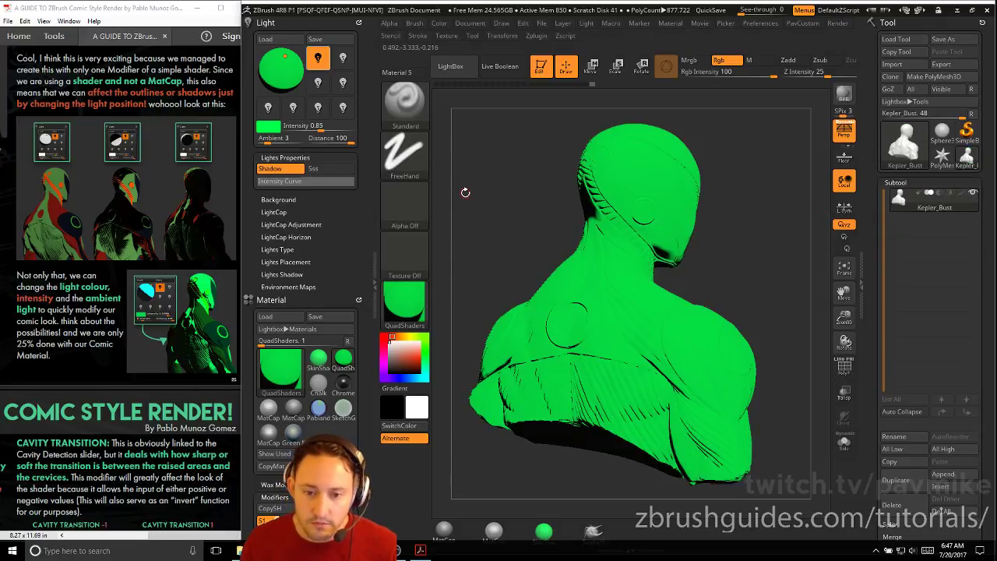
Step: Bring up the guide's second channel section and reset the first light's colour to white
click(69, 293)
scroll(86, 312, down, 10)
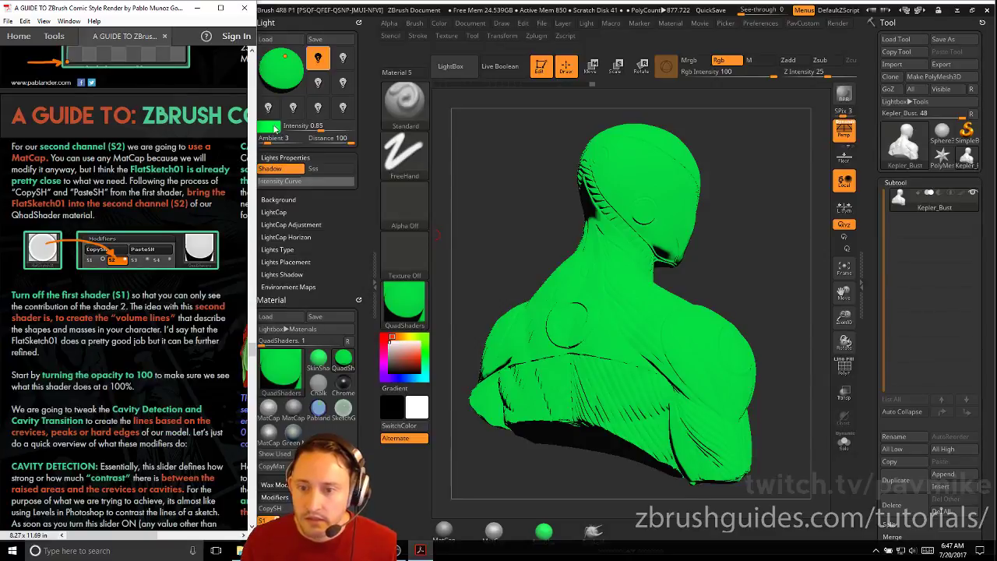
click(273, 126)
click(270, 37)
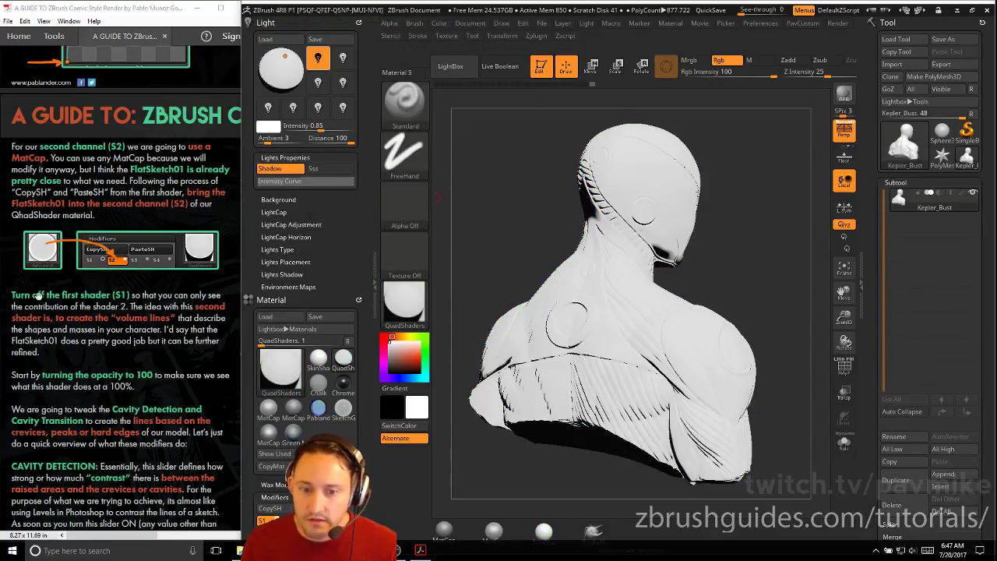
Step: Select the FlatSketch01 MatCap material and copy its shader, following the guide's instructions for the second channel
click(105, 366)
scroll(102, 330, down, 2)
scroll(101, 330, down, 1)
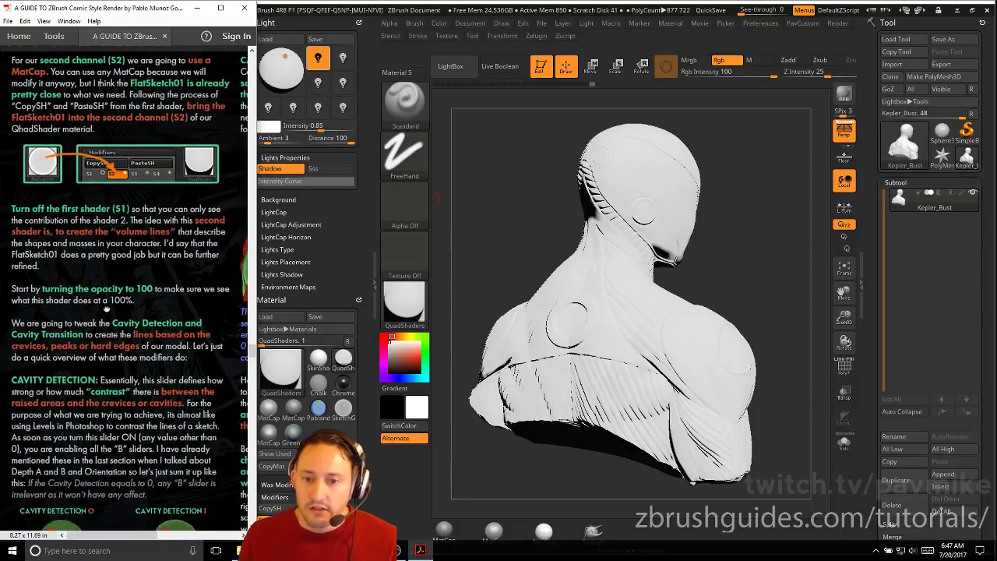
drag(361, 278, 369, 181)
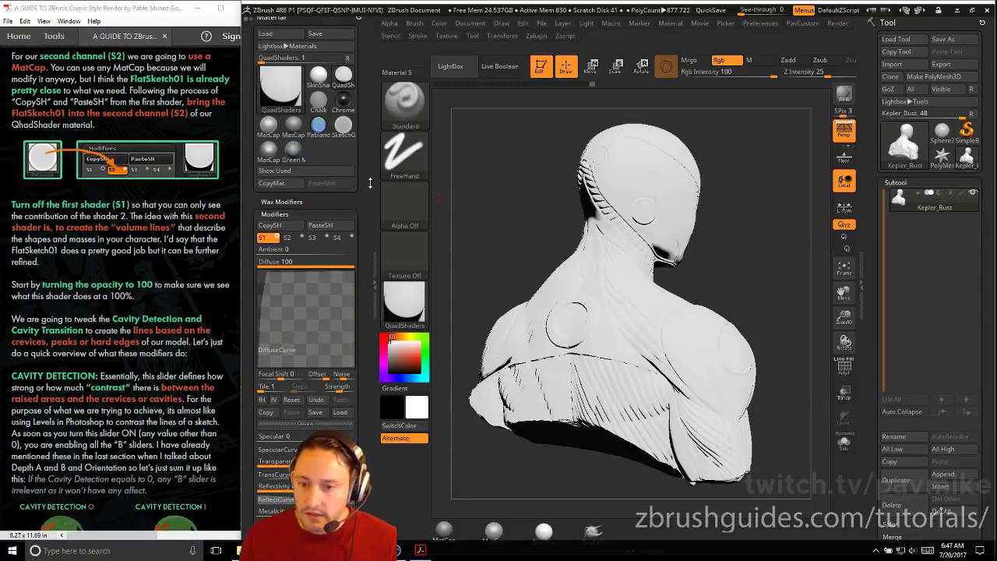
click(288, 237)
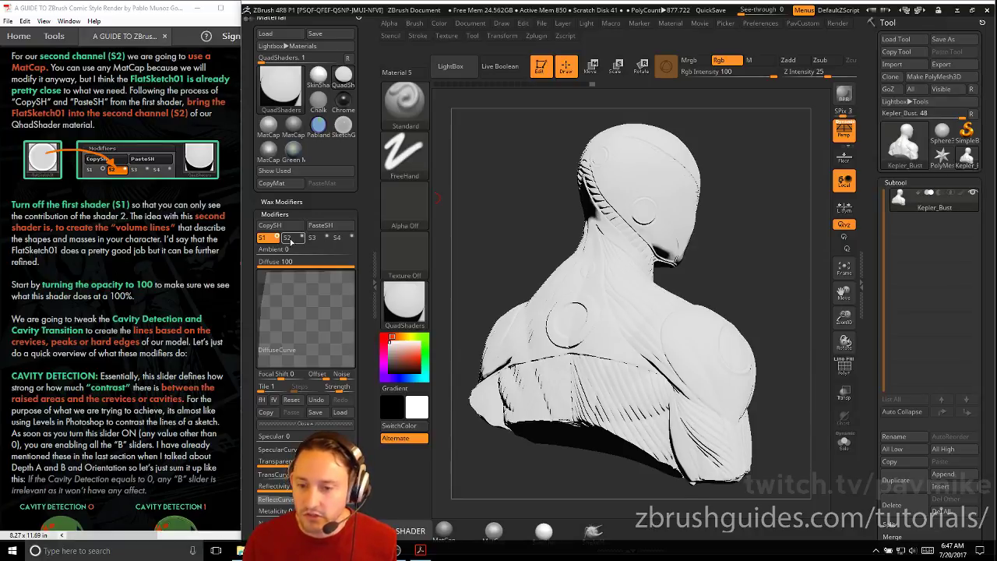
click(393, 302)
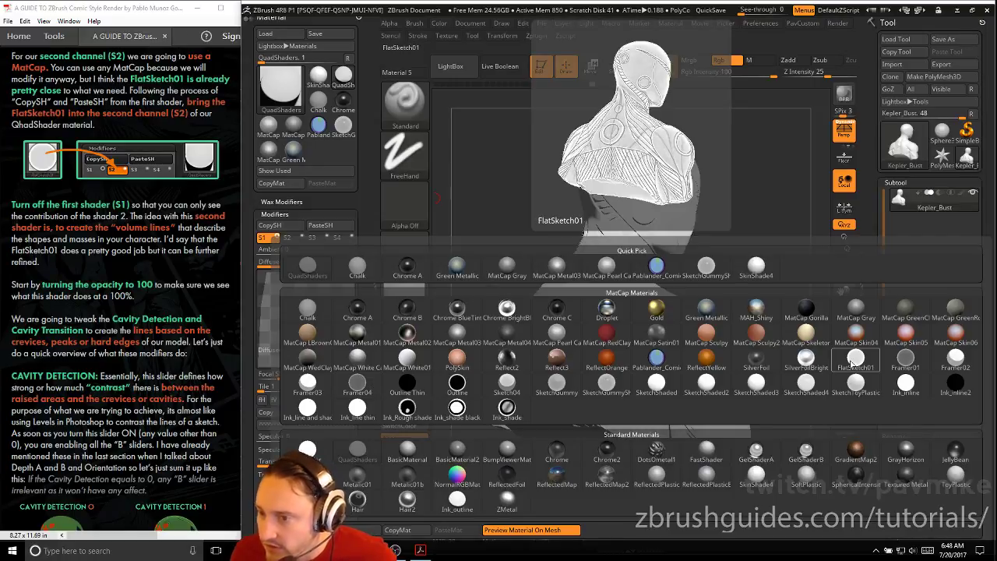
click(856, 360)
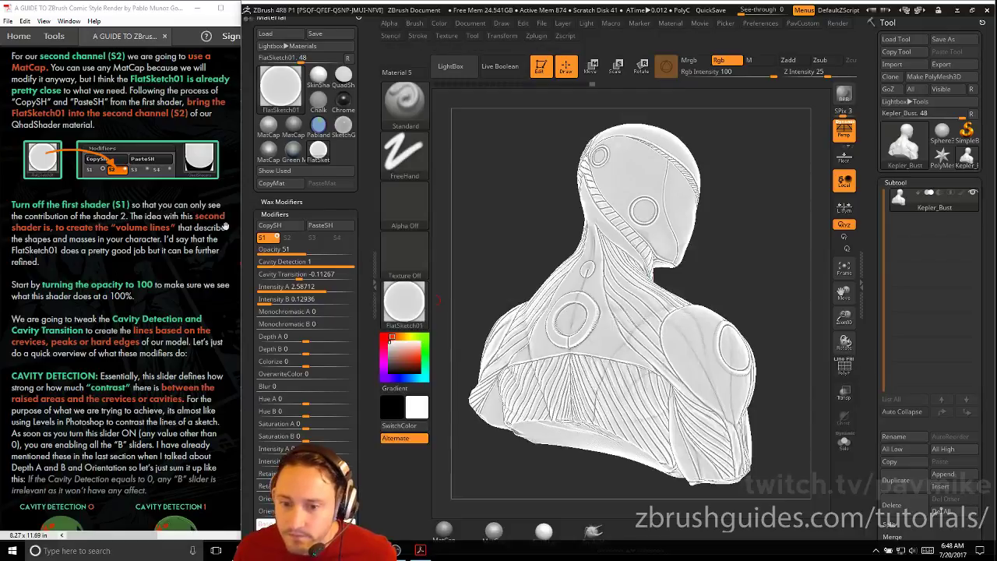
click(284, 226)
Step: Switch back to the QuadShaders material and paste the copied FlatSketch01 shader into its second channel, S2
click(404, 302)
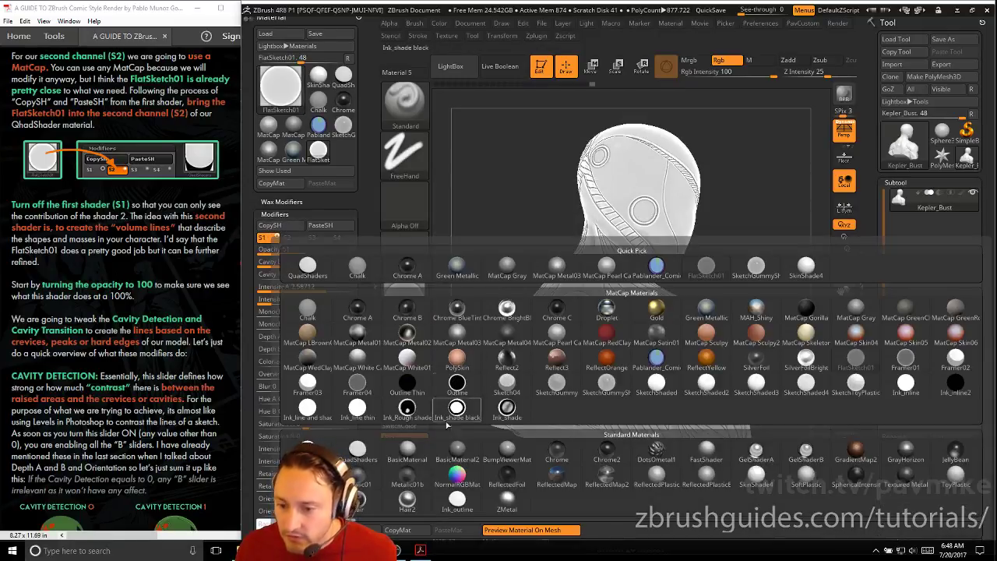
click(455, 412)
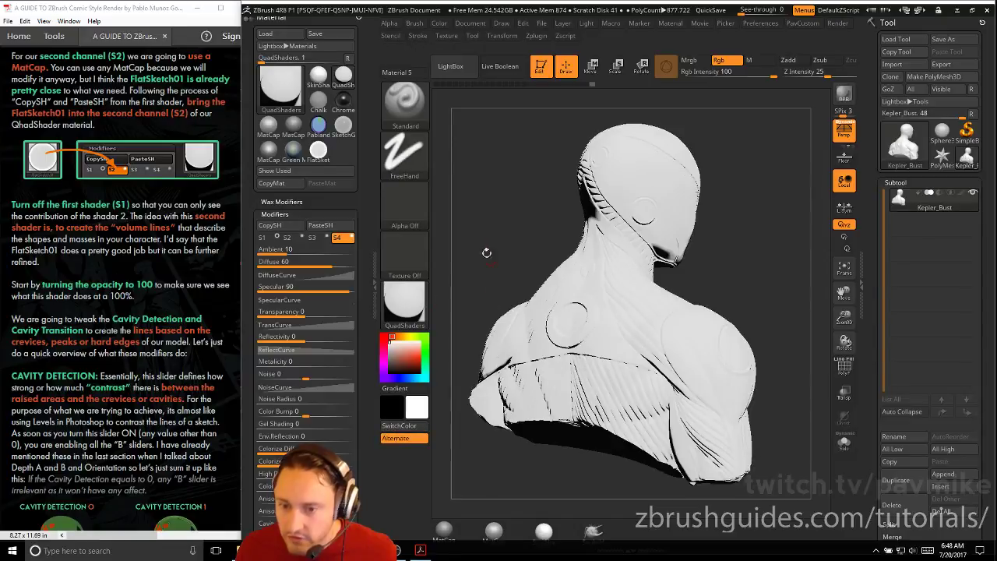
click(289, 239)
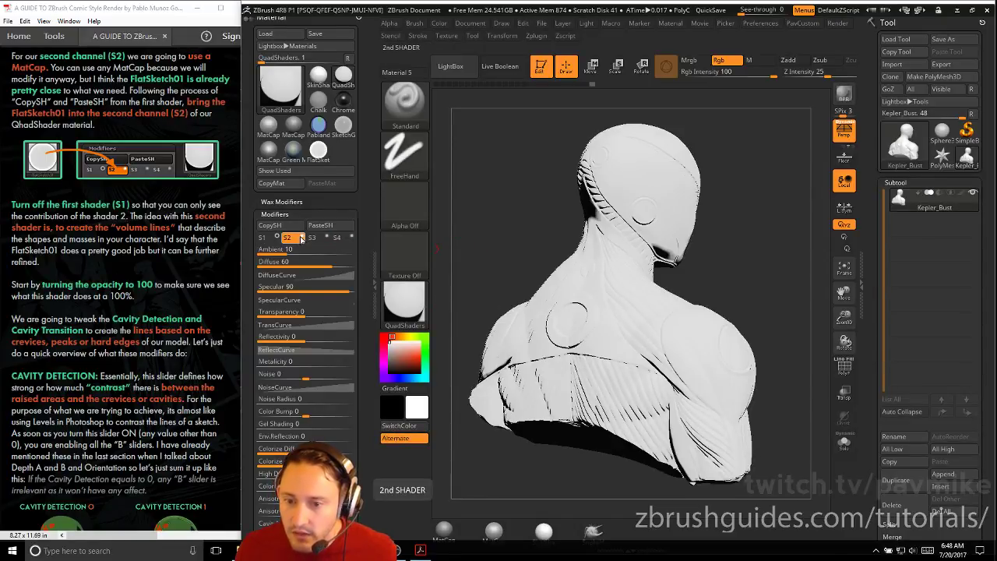
click(320, 225)
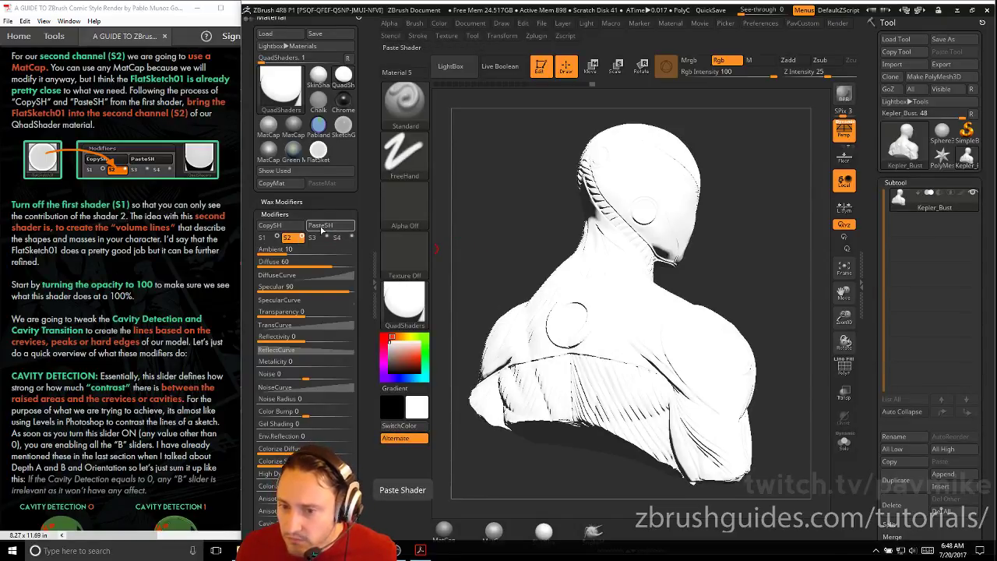
click(301, 237)
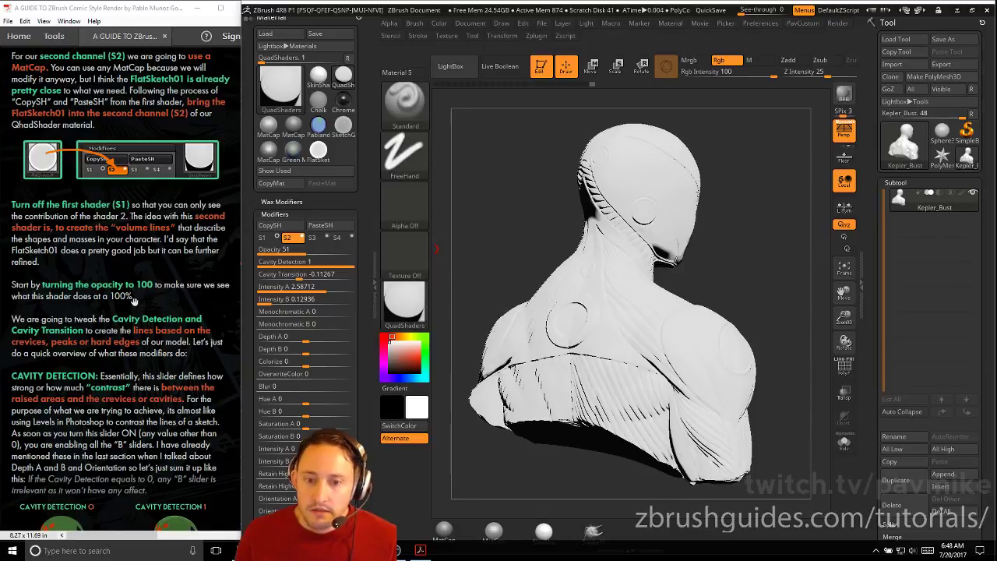
Step: Turn on the second shader (S2) and turn off the first (S1) to isolate the volume lines as the guide describes
click(132, 296)
scroll(132, 296, down, 3)
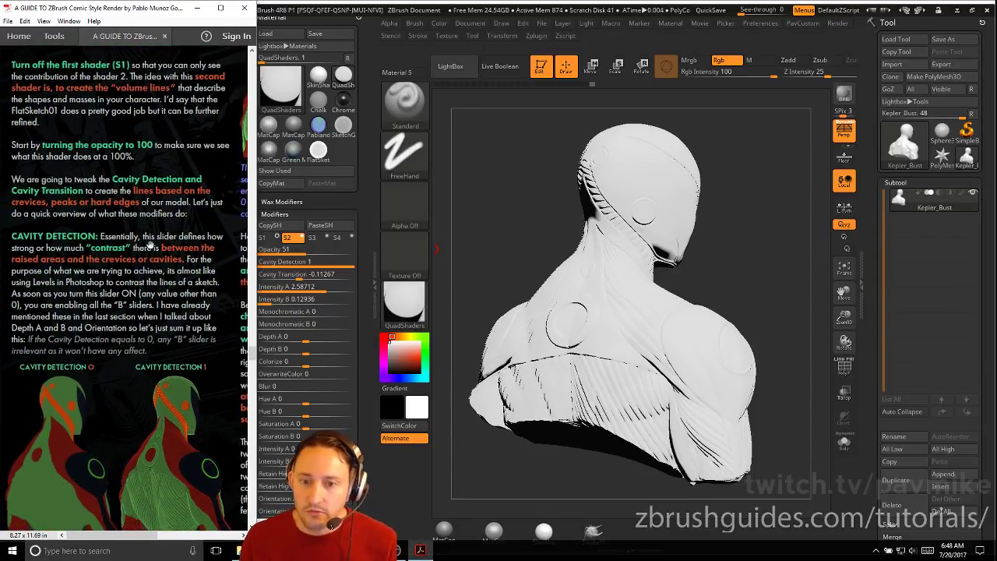
click(300, 240)
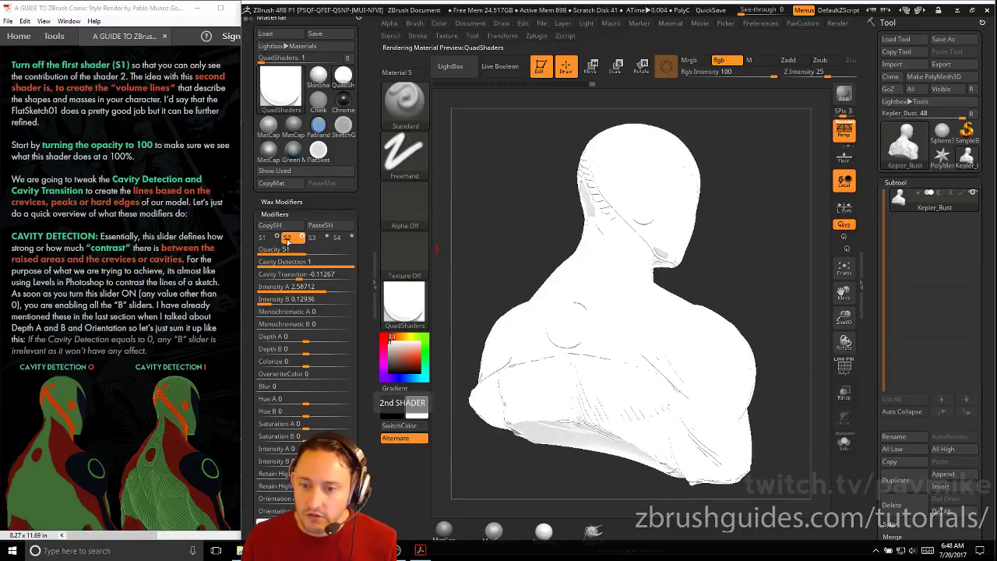
click(271, 238)
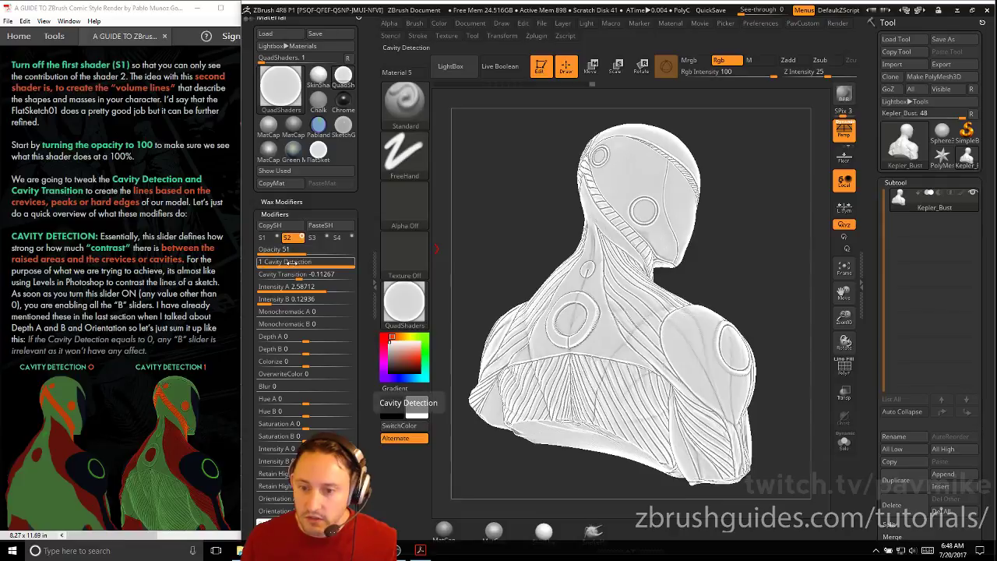
Step: Raise the second shader's opacity to 100 and turn on the Kepler_Bust subtool's painted colours to match the guide's Cavity Detection example
drag(306, 253, 353, 251)
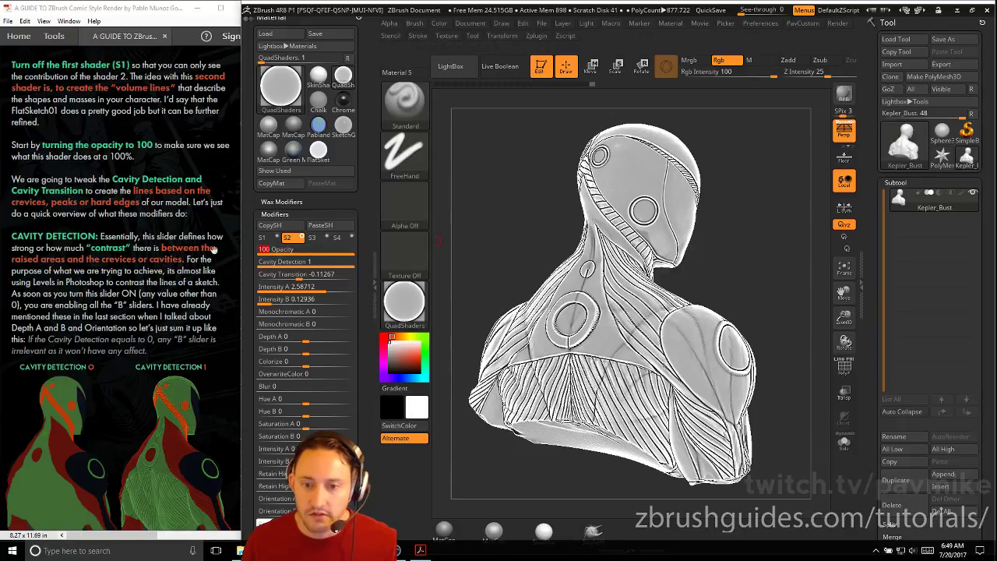
click(148, 294)
scroll(148, 294, down, 3)
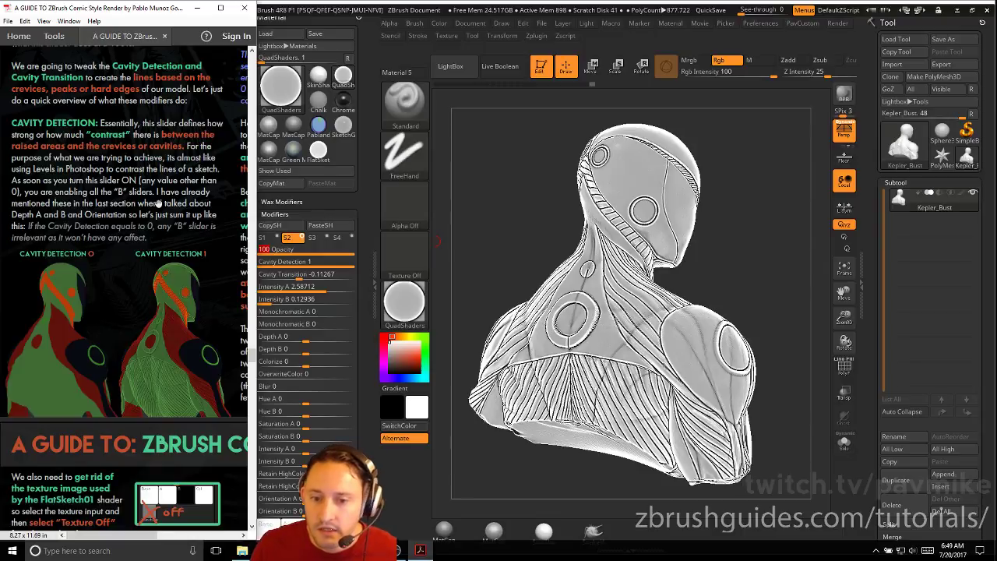
click(965, 200)
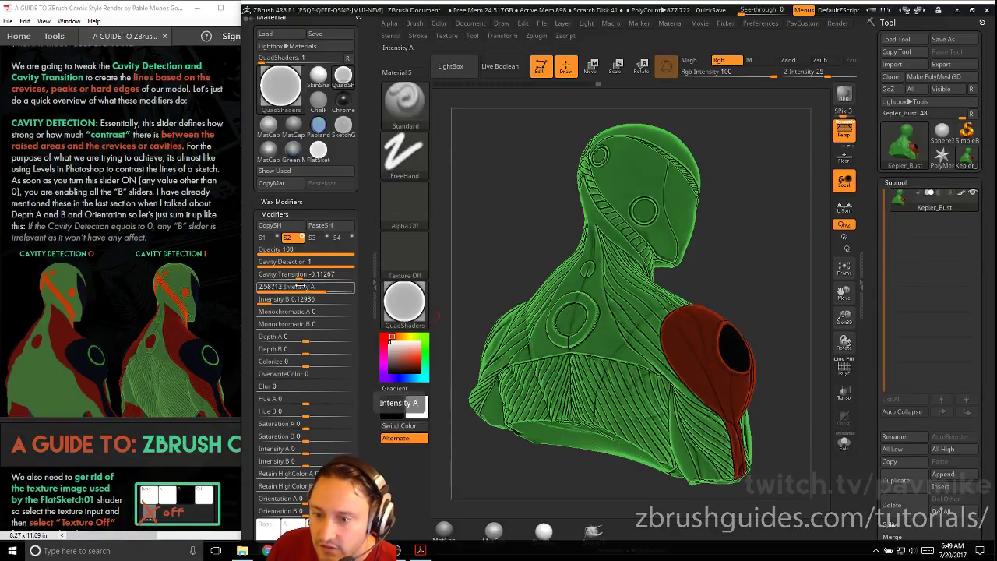
Step: Compare Cavity Detection at 0, about 0.55 and about 0.59 on the bust, finishing back at 1
drag(335, 262, 310, 263)
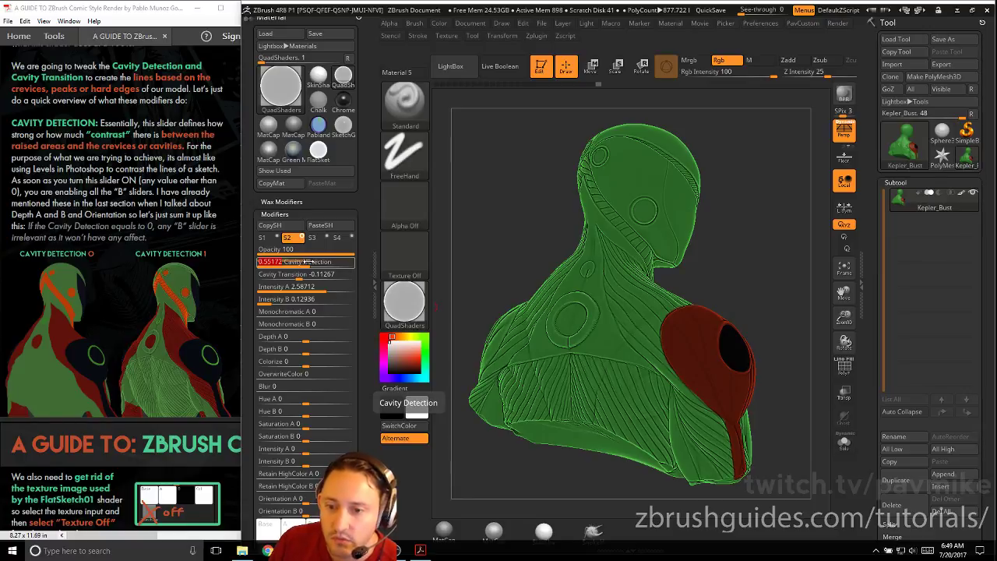
drag(307, 262, 262, 264)
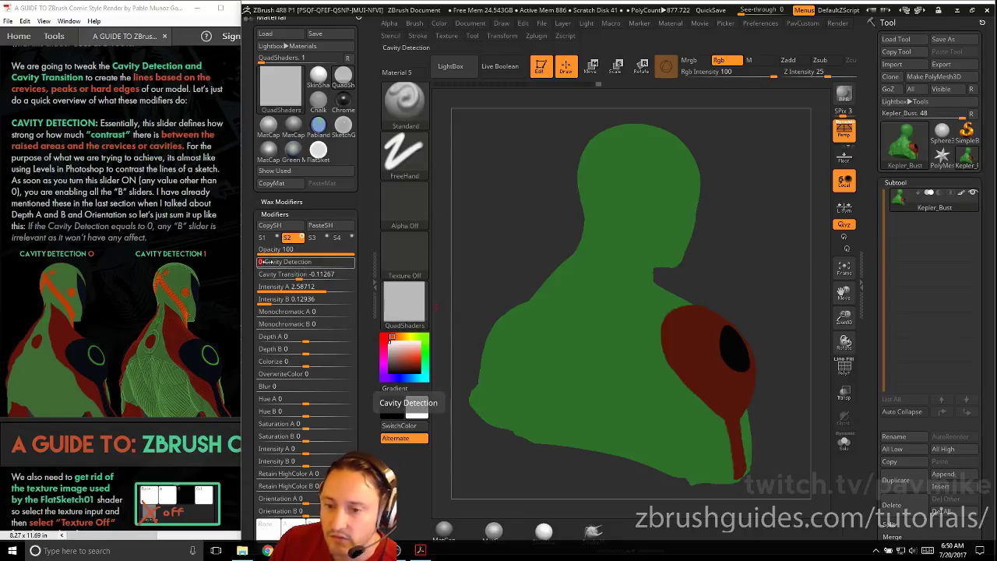
drag(264, 262, 310, 262)
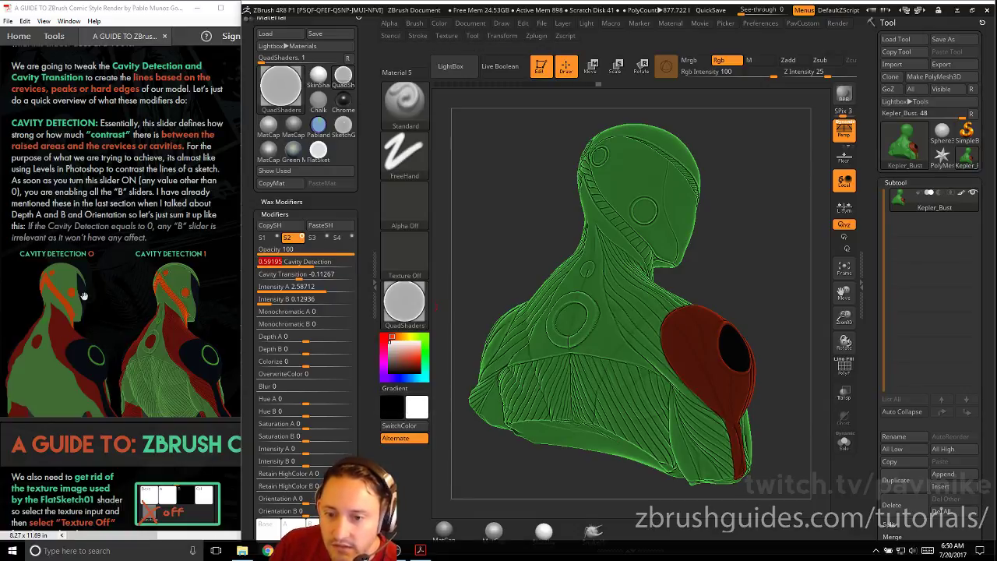
drag(321, 261, 358, 262)
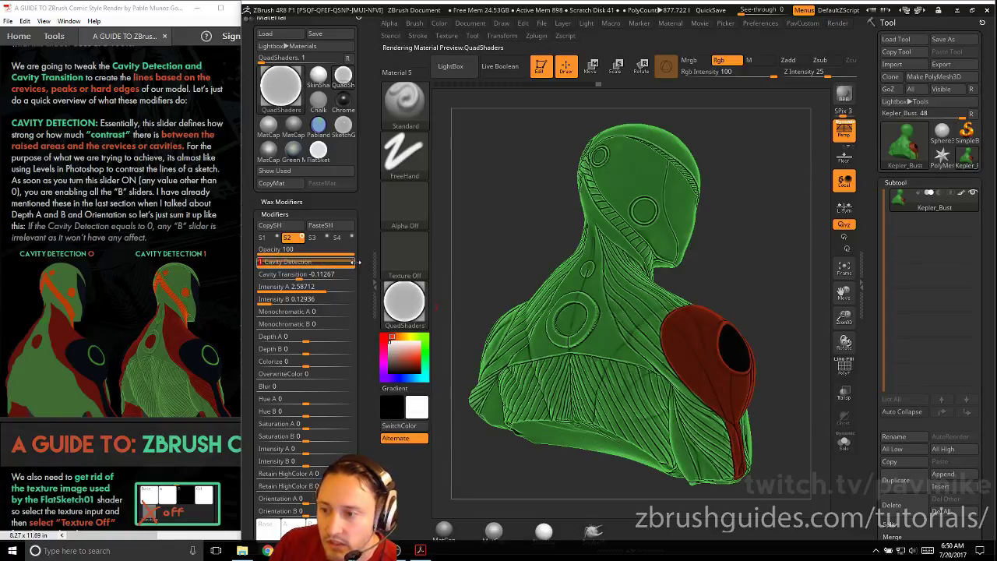
Step: Bring up the guide's Cavity Transition section and compare Cavity Transition at -1 and 1 on the bust, ending at -1
click(62, 270)
scroll(149, 184, down, 3)
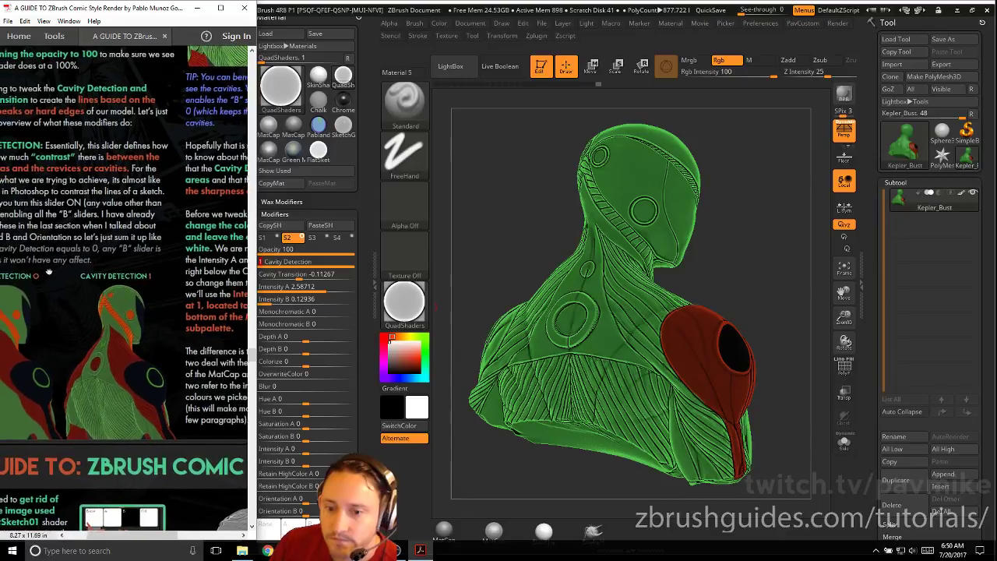
drag(150, 184, 102, 390)
drag(211, 194, 120, 271)
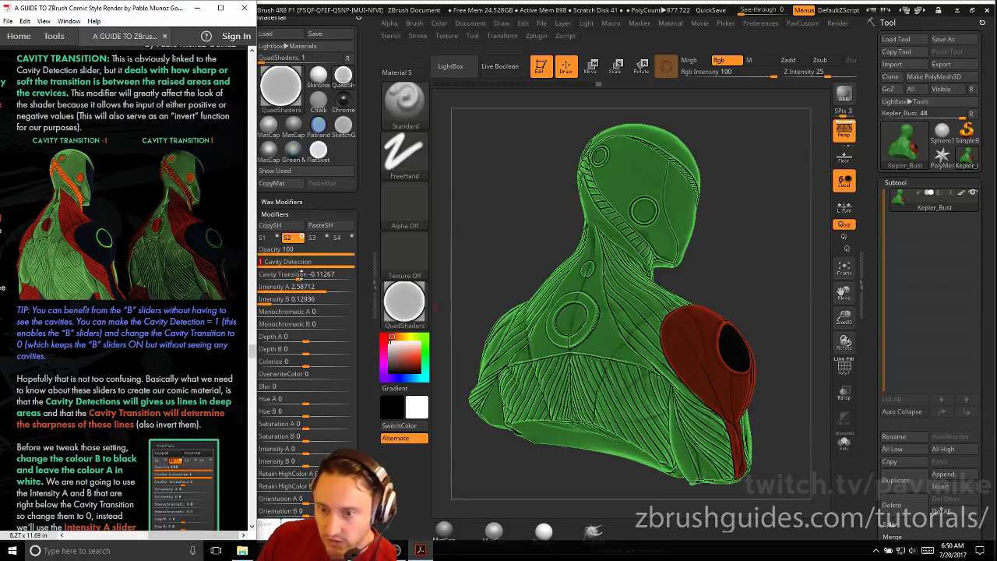
click(301, 274)
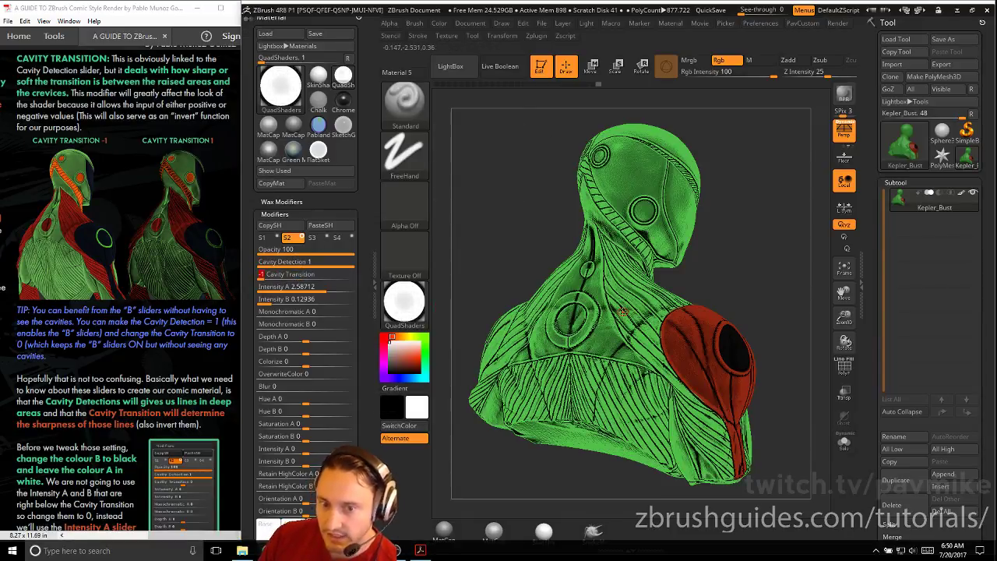
drag(304, 275, 358, 284)
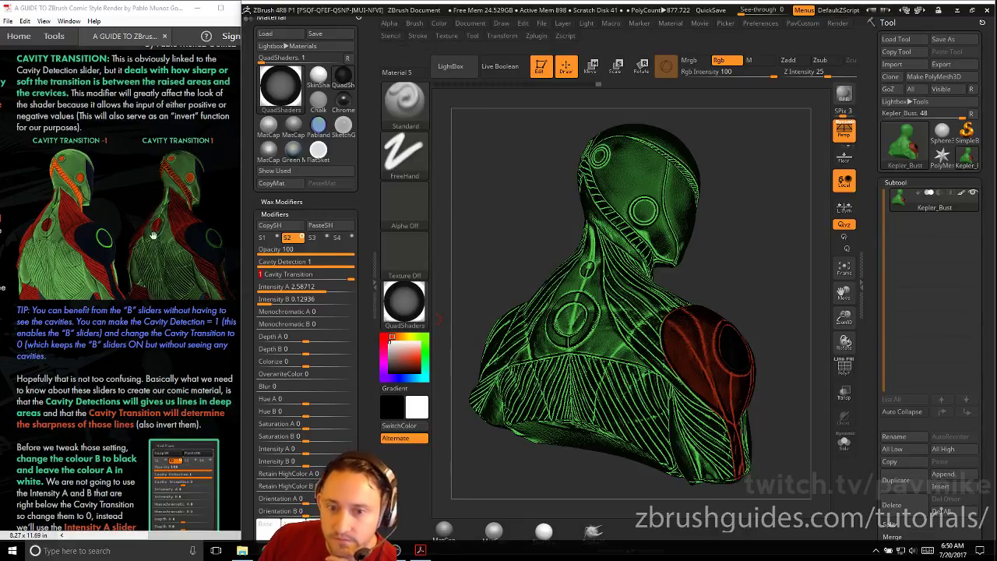
click(153, 266)
scroll(153, 265, down, 2)
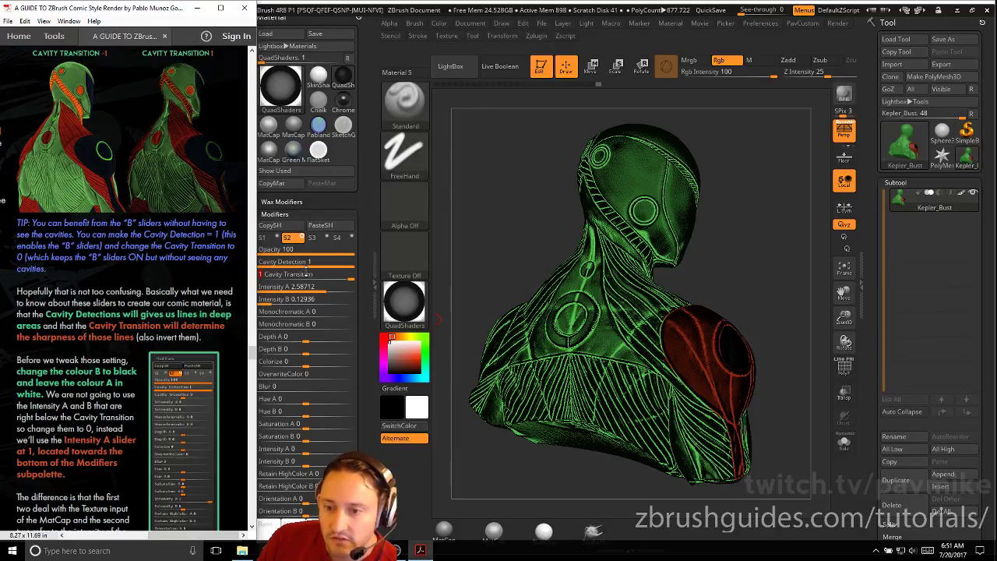
click(306, 275)
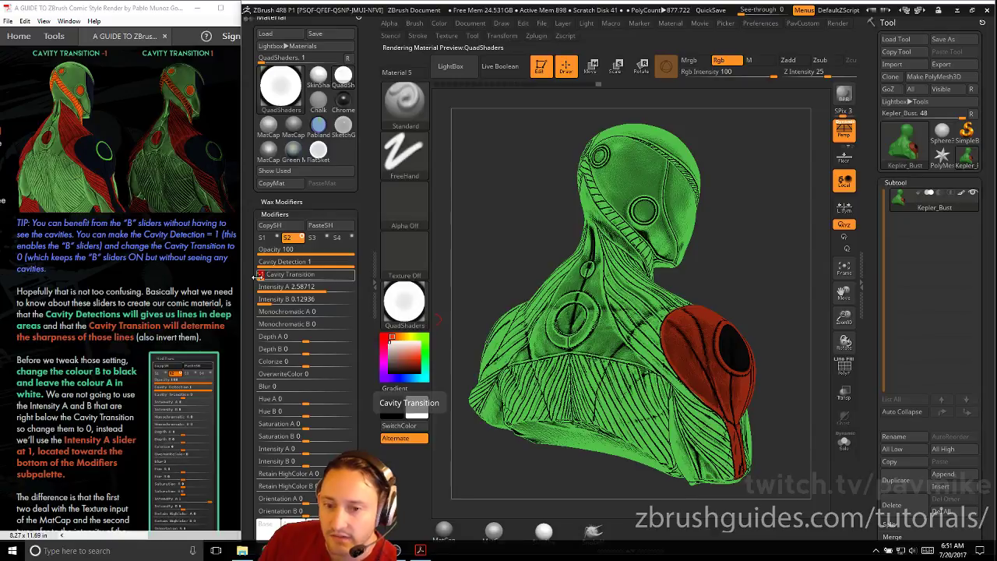
Step: Bring up the guide's colour instructions and change the second shader's colour B to black
click(70, 220)
scroll(70, 220, down, 5)
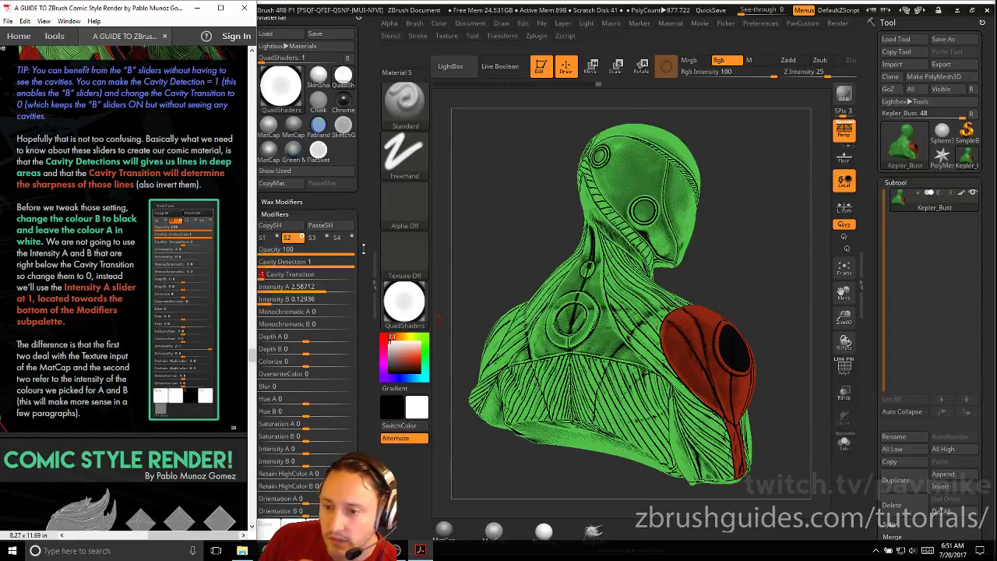
drag(364, 249, 365, 180)
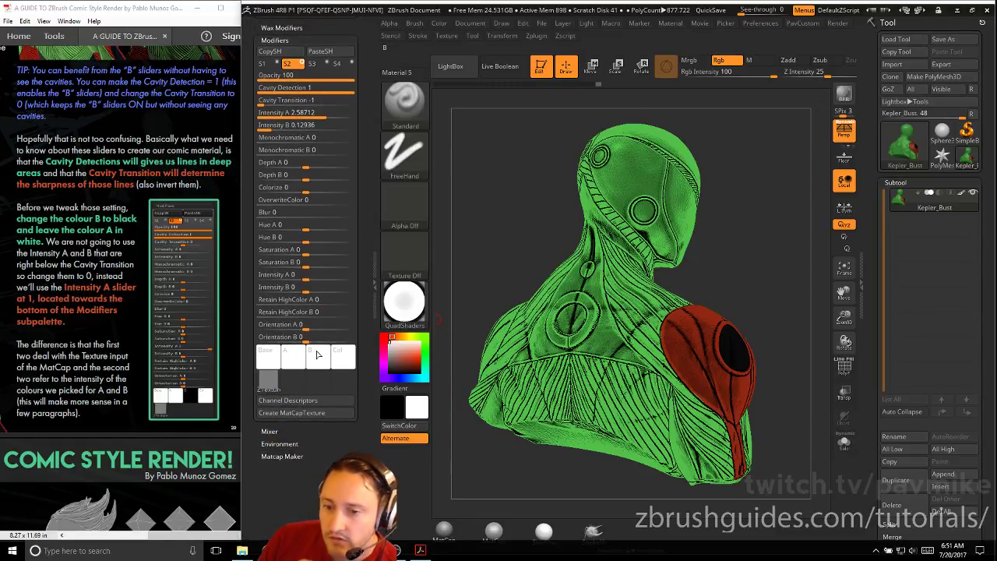
drag(316, 354, 269, 433)
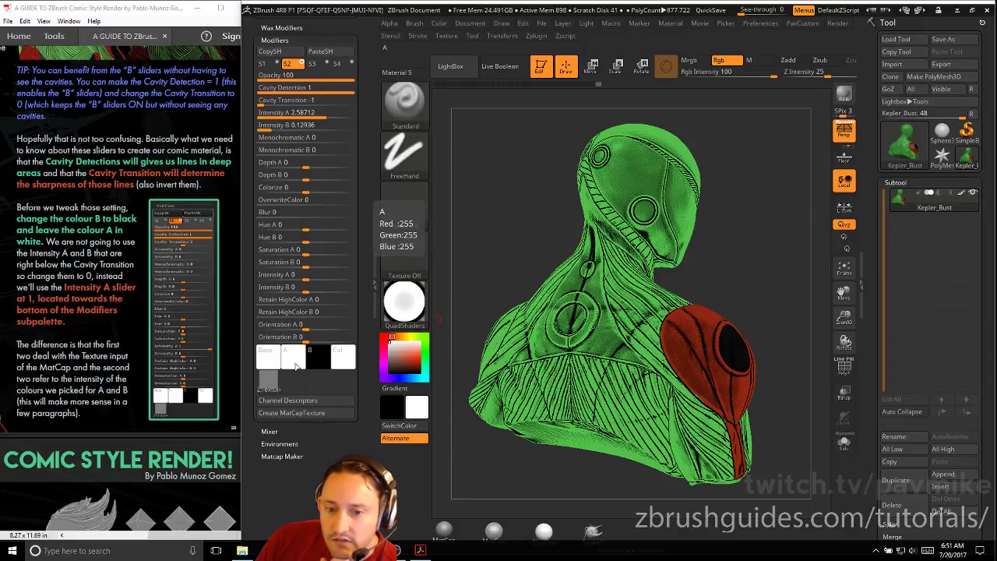
Step: Set the Intensity A and B directly below Cavity Transition to 0, and the Intensity A below Saturation B to 1
click(310, 125)
drag(312, 113, 257, 130)
click(321, 100)
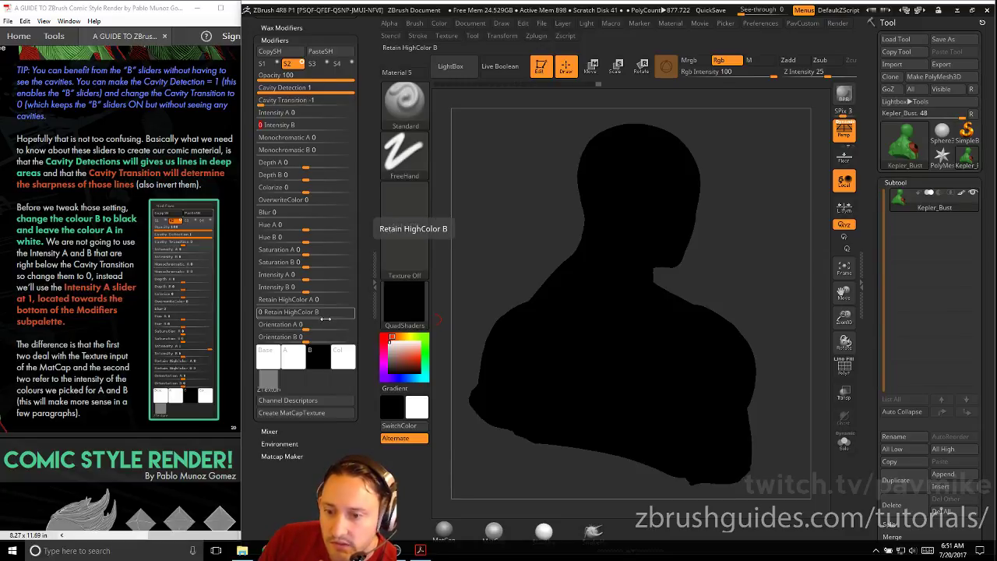
click(309, 279)
drag(309, 279, 353, 277)
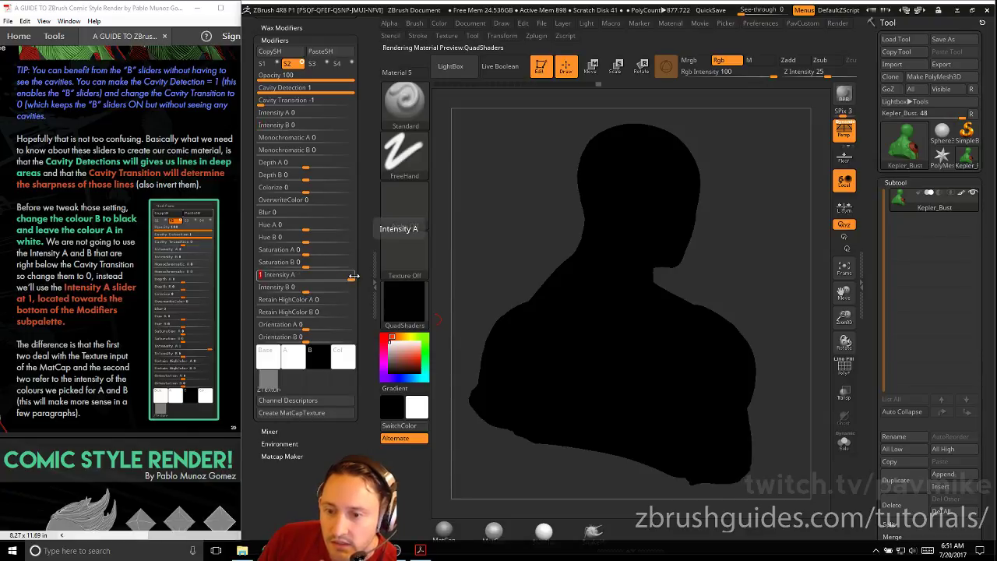
Step: Set Cavity Transition to 0 and keep the Intensity A below Saturation B at 1, following the guide's settings image
click(53, 313)
scroll(62, 341, up, 1)
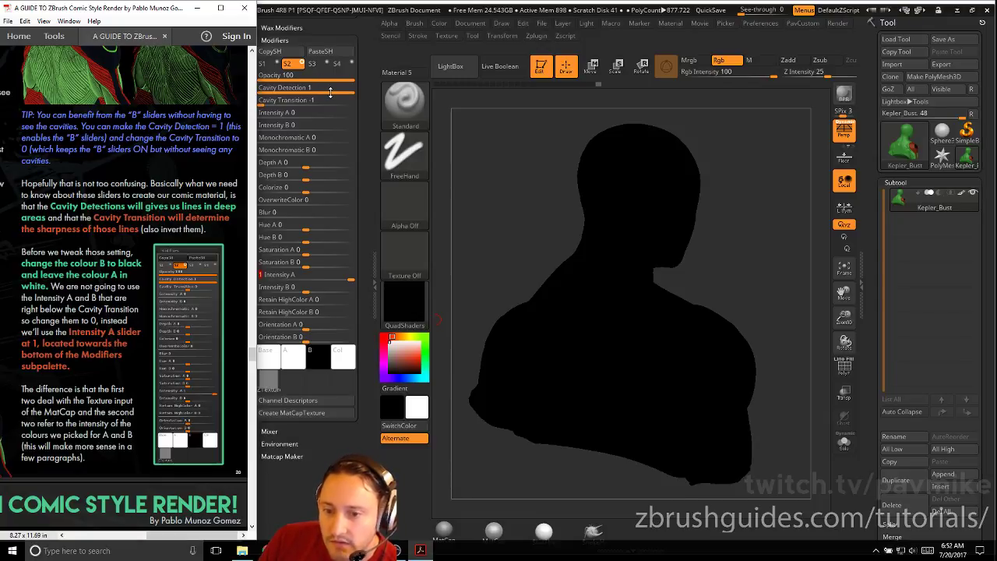
drag(293, 102, 306, 100)
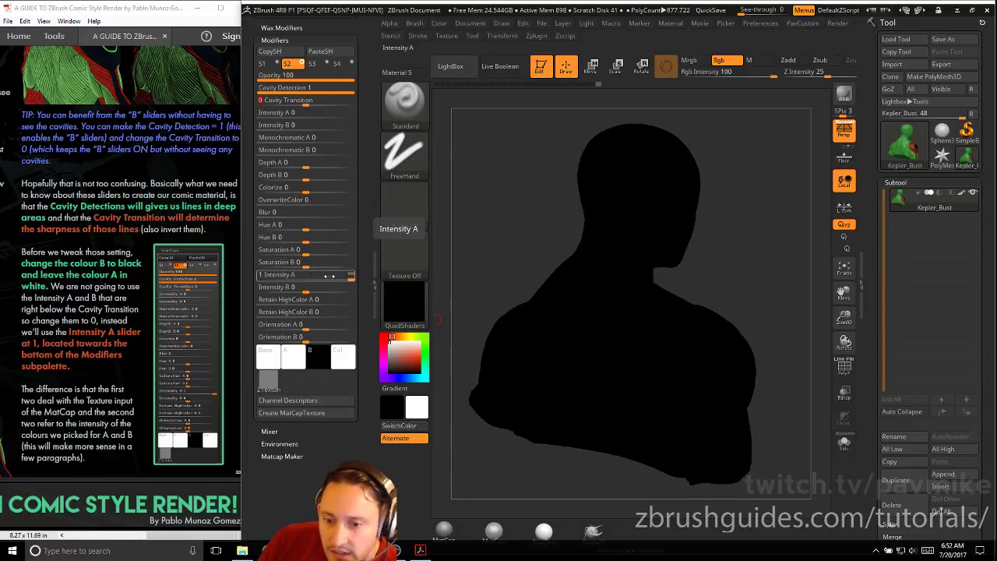
drag(331, 276, 360, 282)
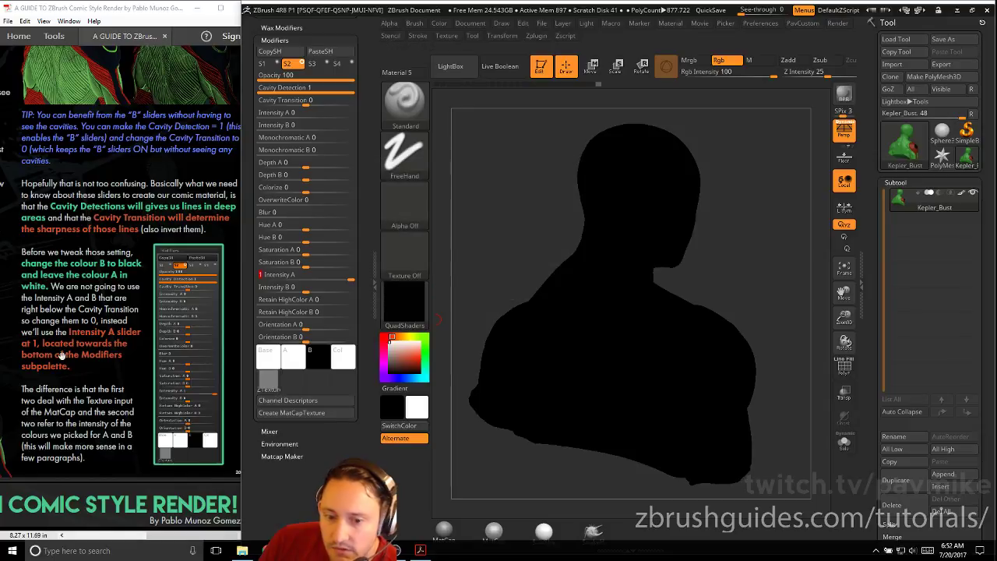
Step: Bring up the guide's texture removal instructions and set the second shader's texture input to Texture Off
drag(73, 358, 269, 231)
drag(189, 325, 222, 235)
scroll(156, 281, down, 5)
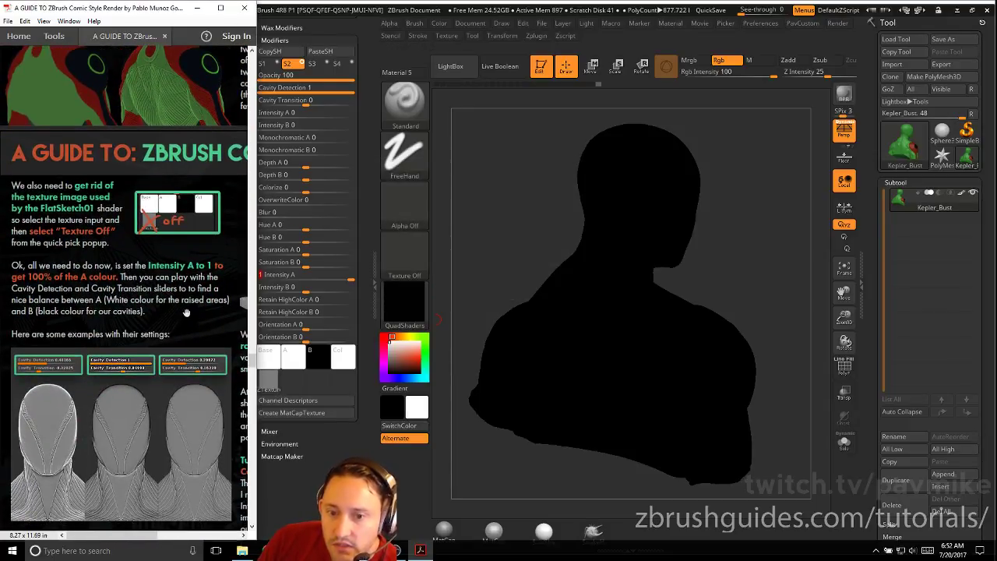
click(269, 379)
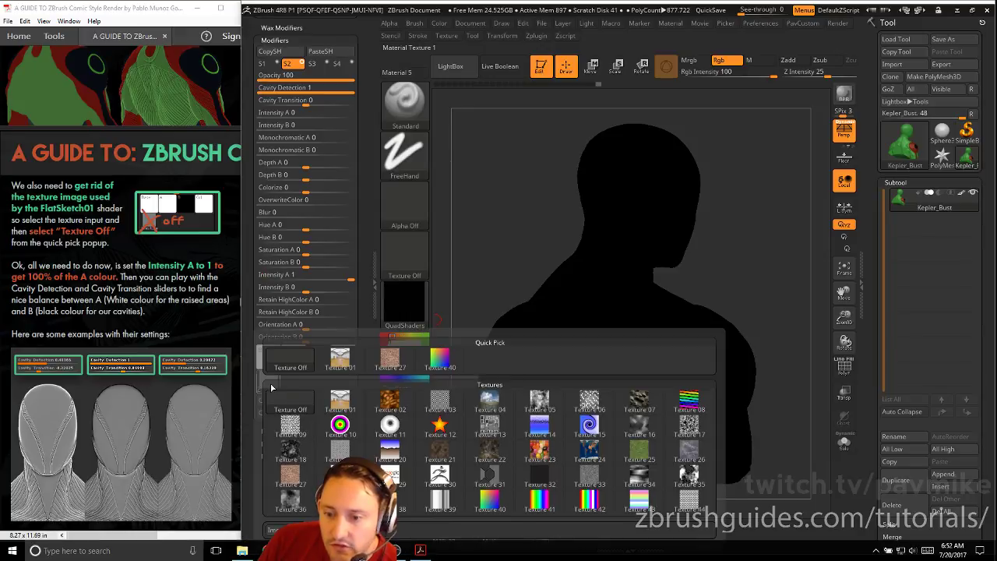
click(292, 402)
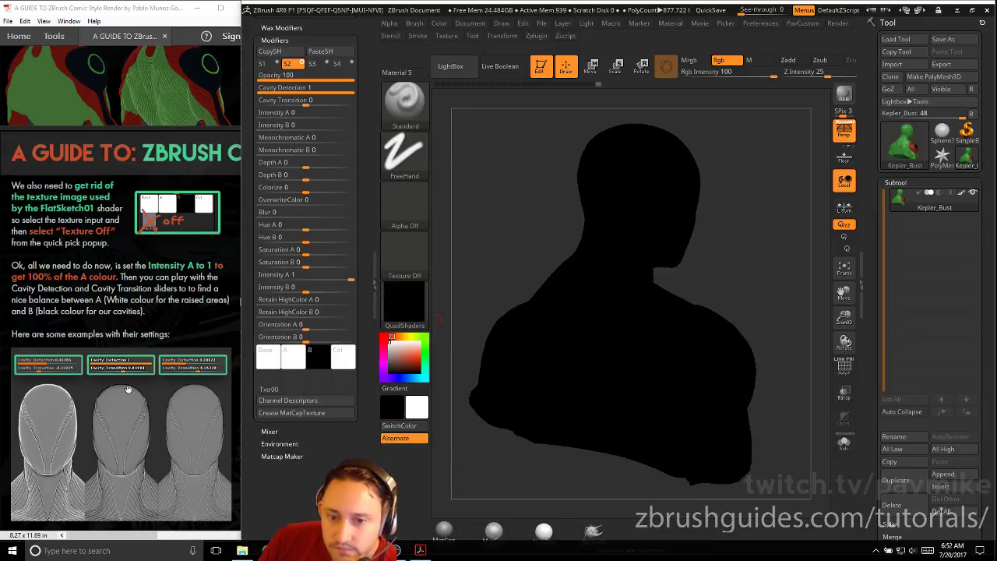
Step: Bring up the guide's example cavity values and set the second shader's Cavity Detection to 0.62069
click(181, 322)
scroll(187, 319, down, 1)
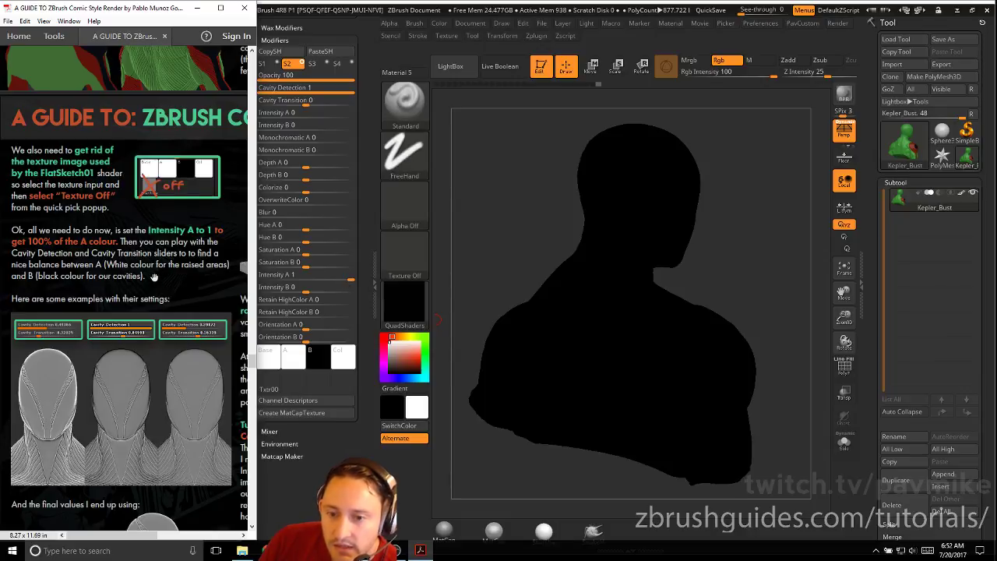
scroll(180, 271, down, 1)
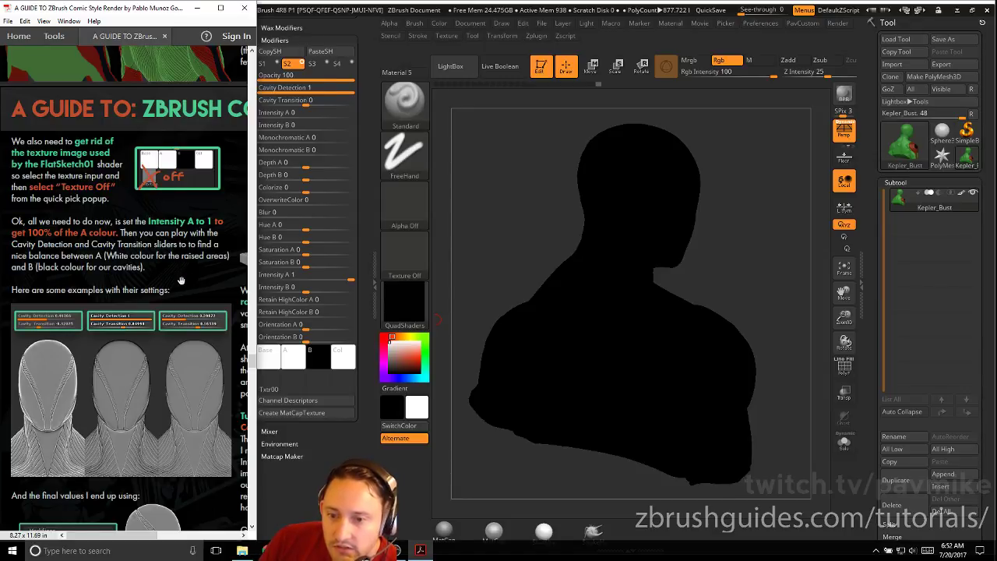
click(317, 88)
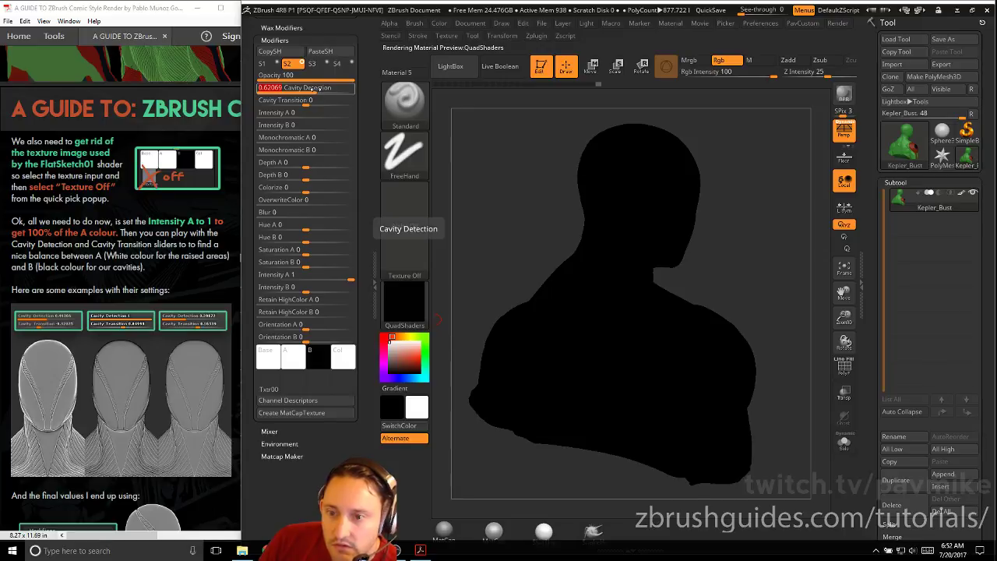
Step: Lower the S2 shader's Cavity Detection to 0.59768 and its Cavity Transition to -0.15976
drag(311, 89, 297, 103)
drag(555, 246, 539, 229)
Step: Set the S2 shader's texture input to Texture Off
click(271, 386)
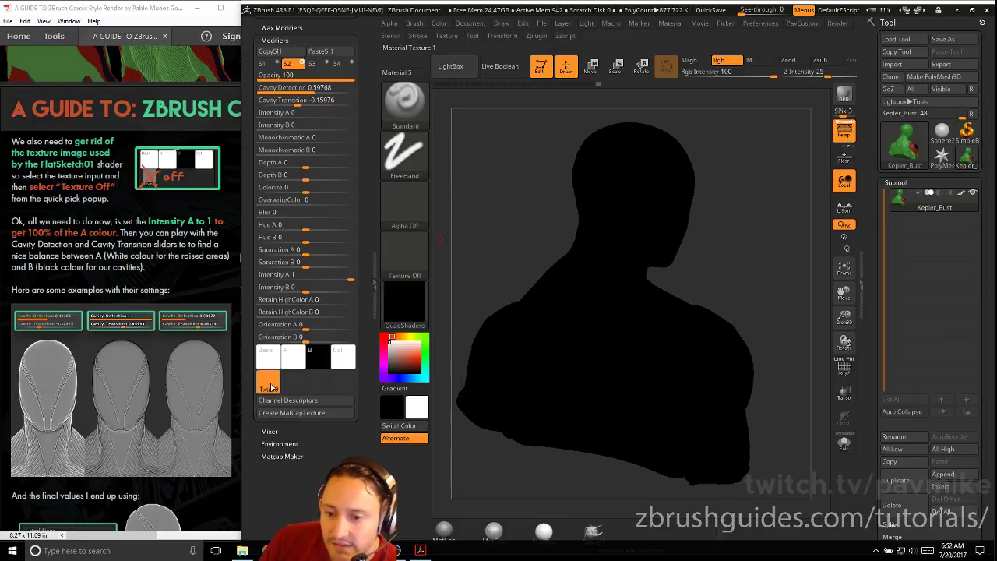
click(268, 383)
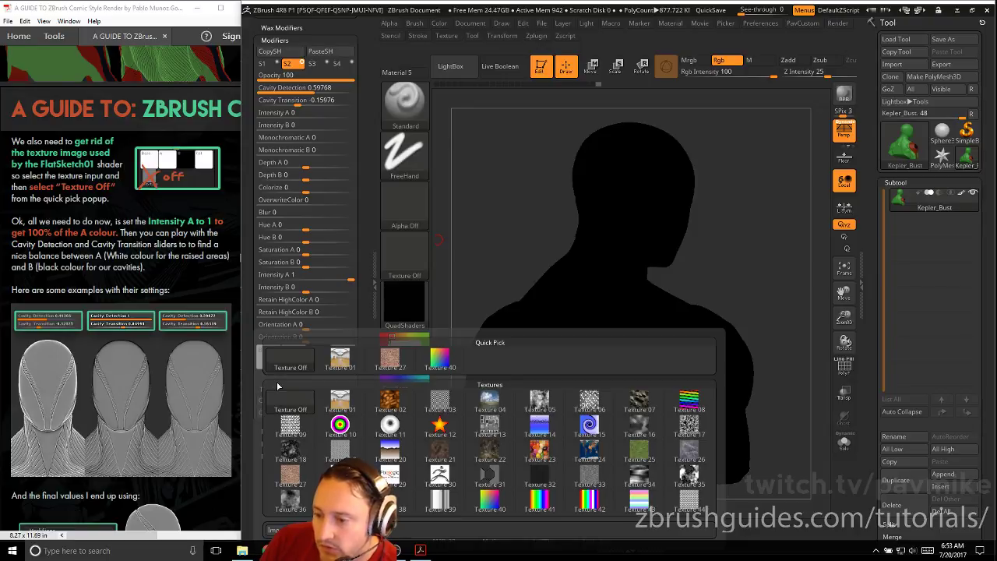
click(284, 393)
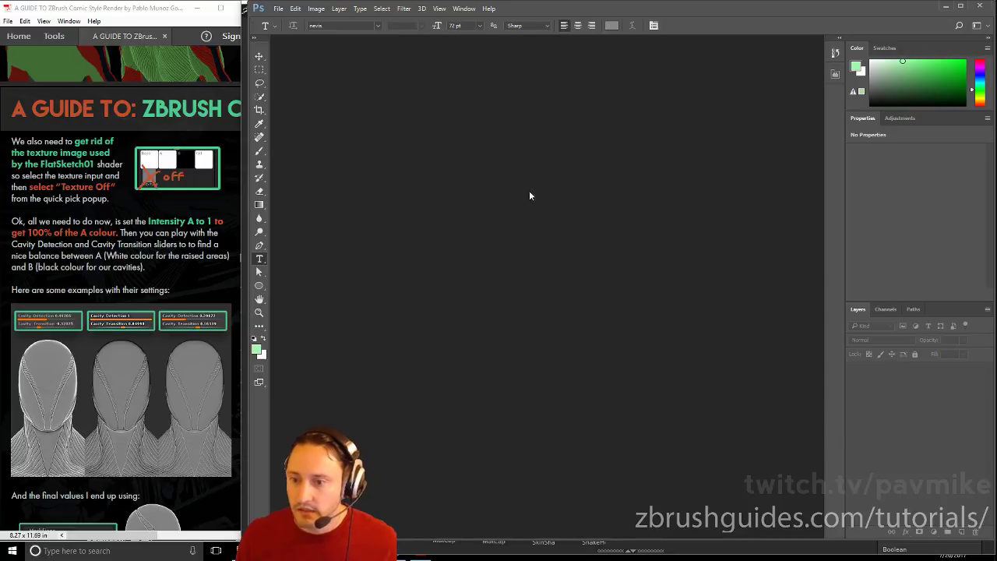
Step: In Photoshop, create a new 512 x 512 pixel RGB document at 72 pixels/inch with a white background
key(ctrl+o)
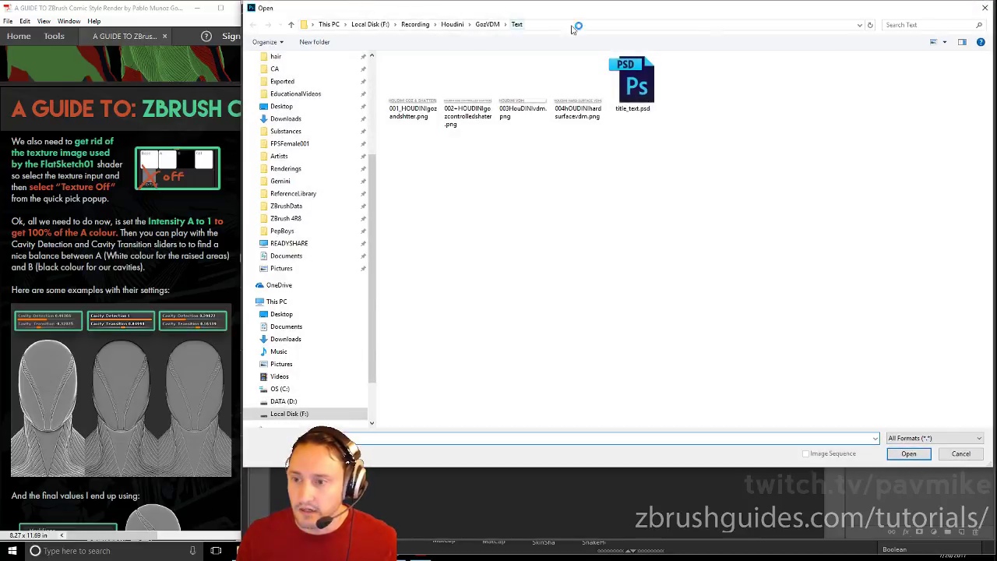
click(985, 7)
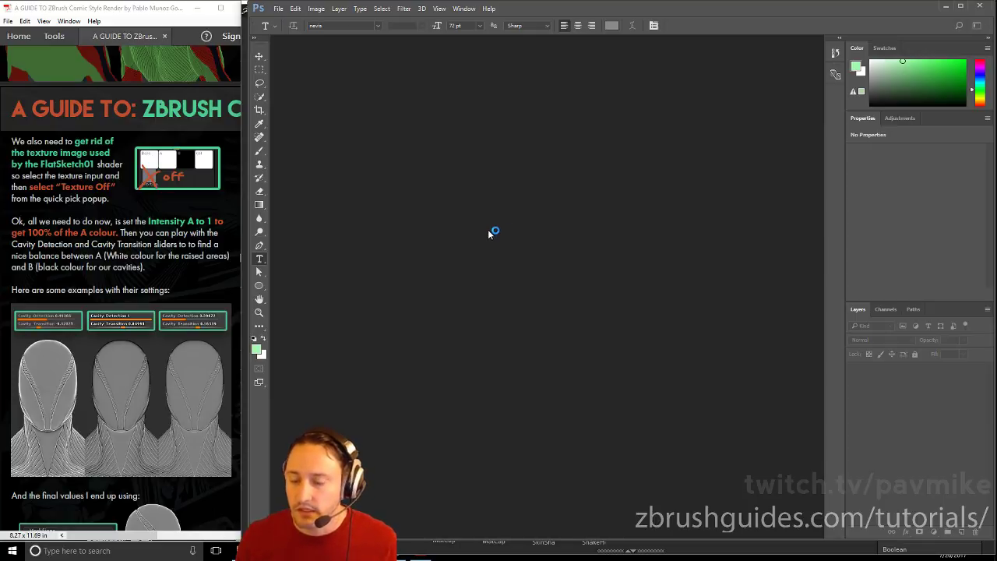
click(279, 9)
click(286, 18)
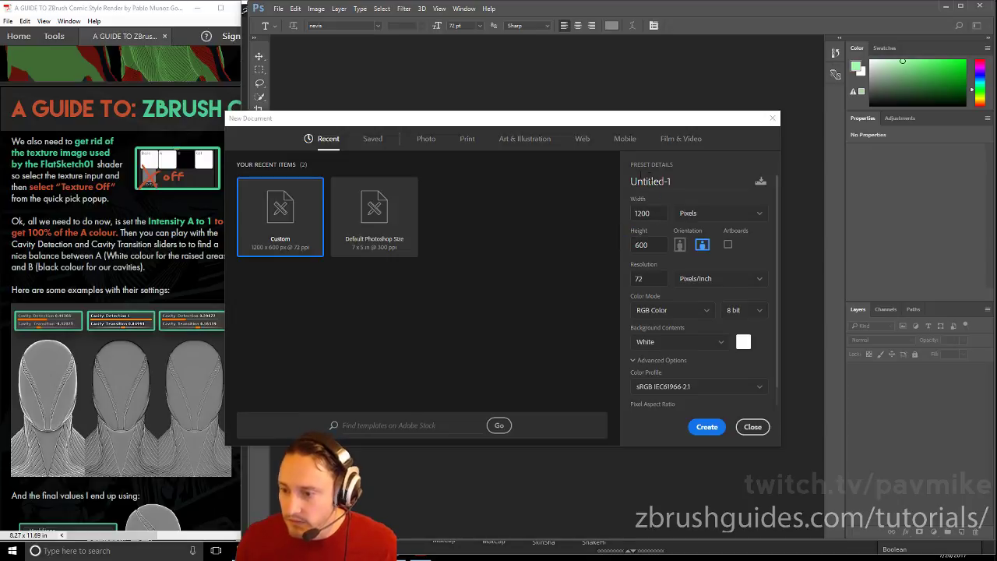
double_click(653, 213)
text(512)
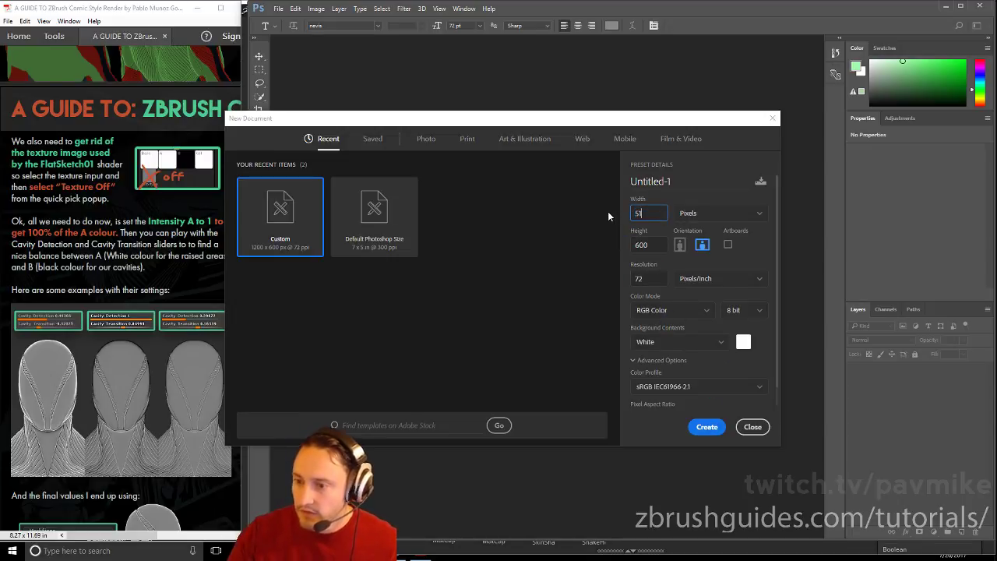
key(Tab)
text(5142)
key(BackSpace)
key(BackSpace)
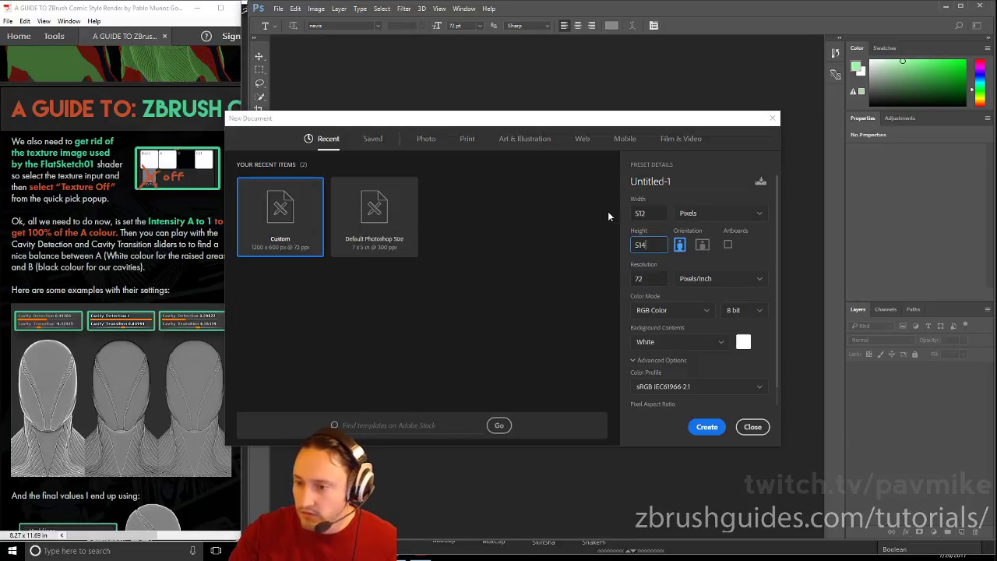
text(2)
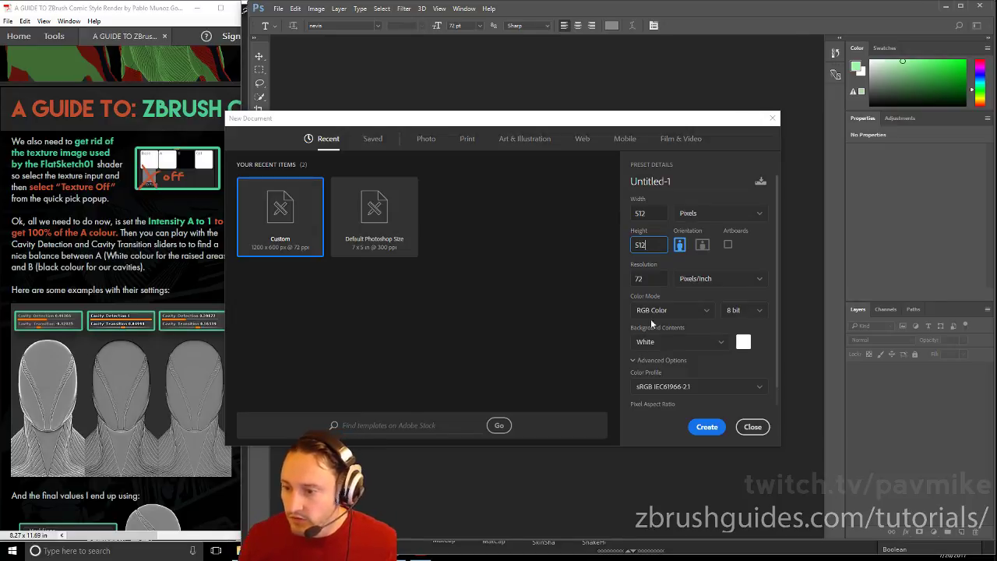
click(710, 427)
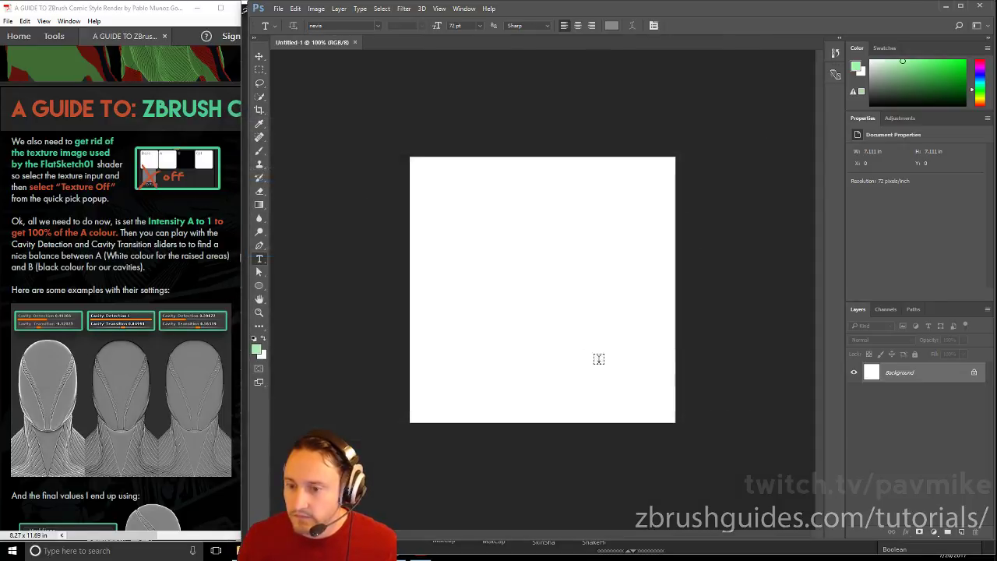
Step: Set the foreground color to mid grey with RGB values 128, 128, 128
click(255, 348)
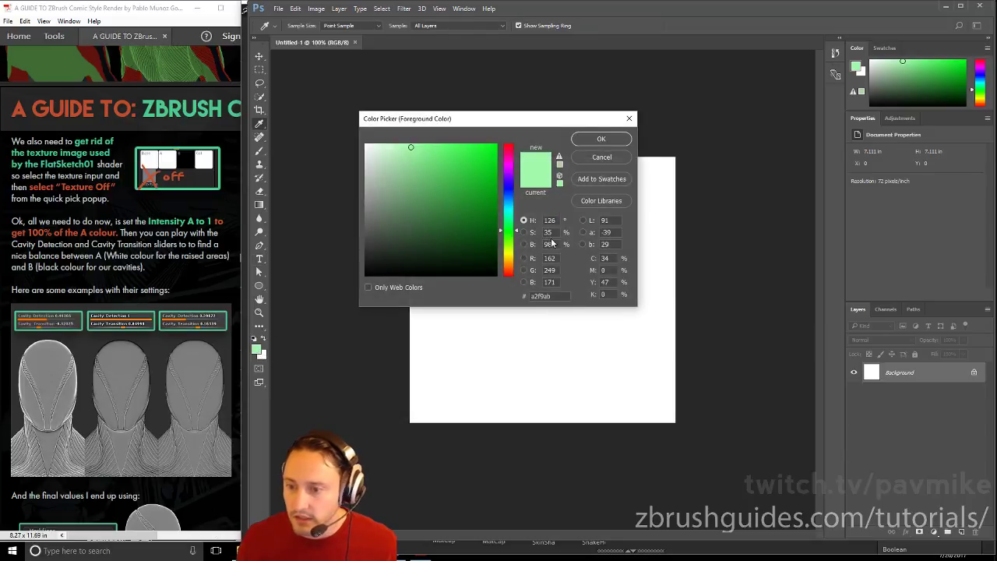
click(551, 258)
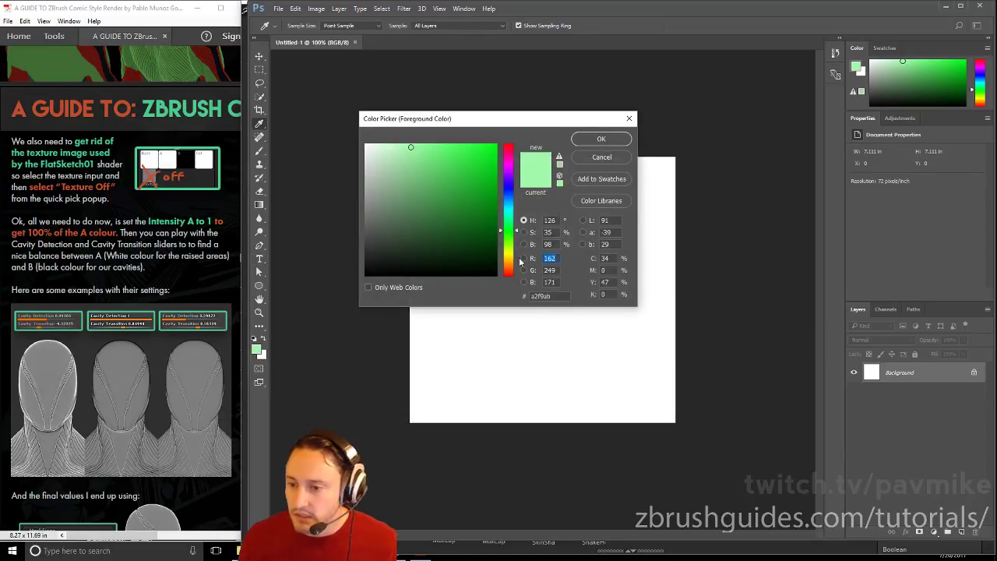
text(128)
key(Tab)
text(128)
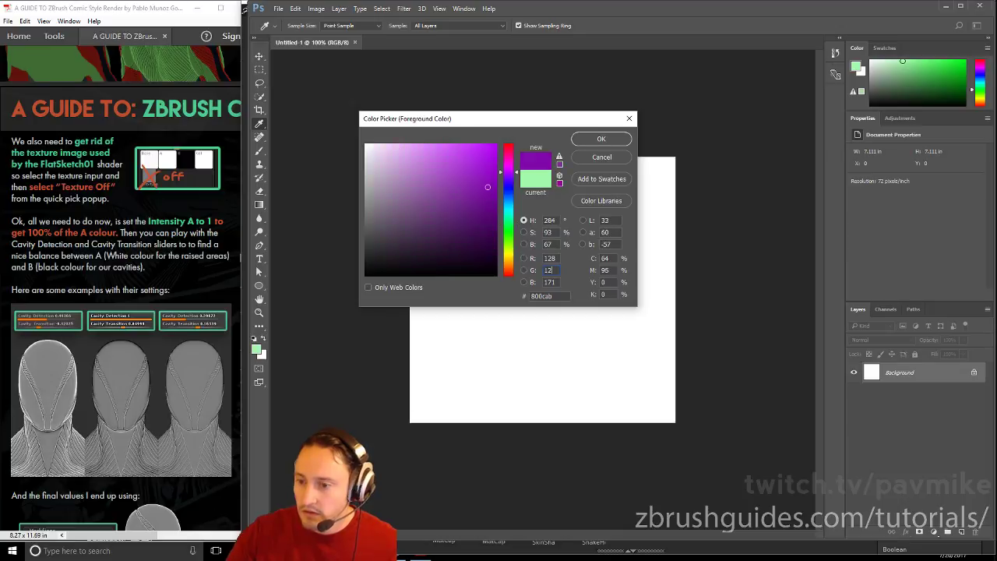
key(Tab)
text(128)
key(Return)
key(t)
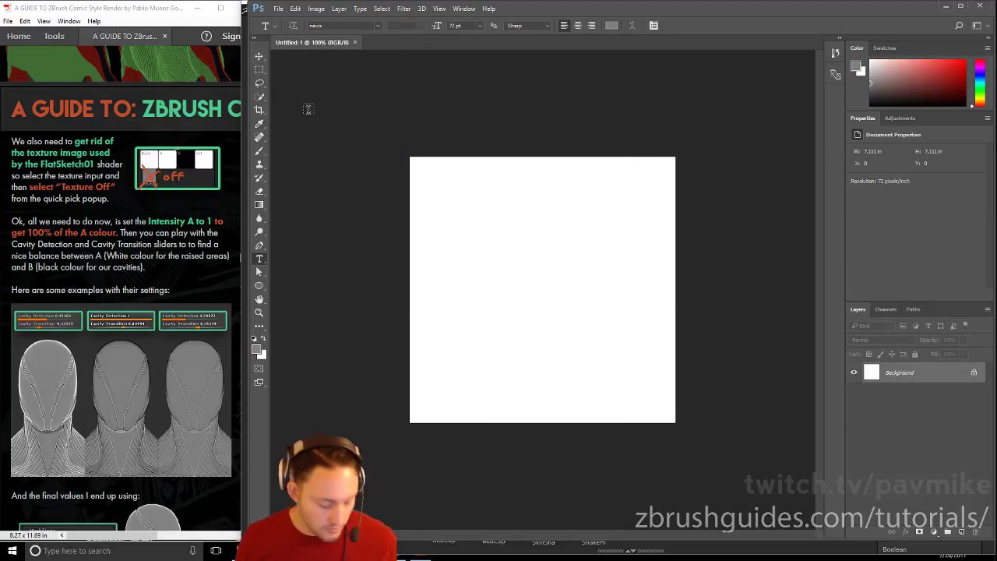
Step: Fill the Background layer with the grey foreground color
click(296, 8)
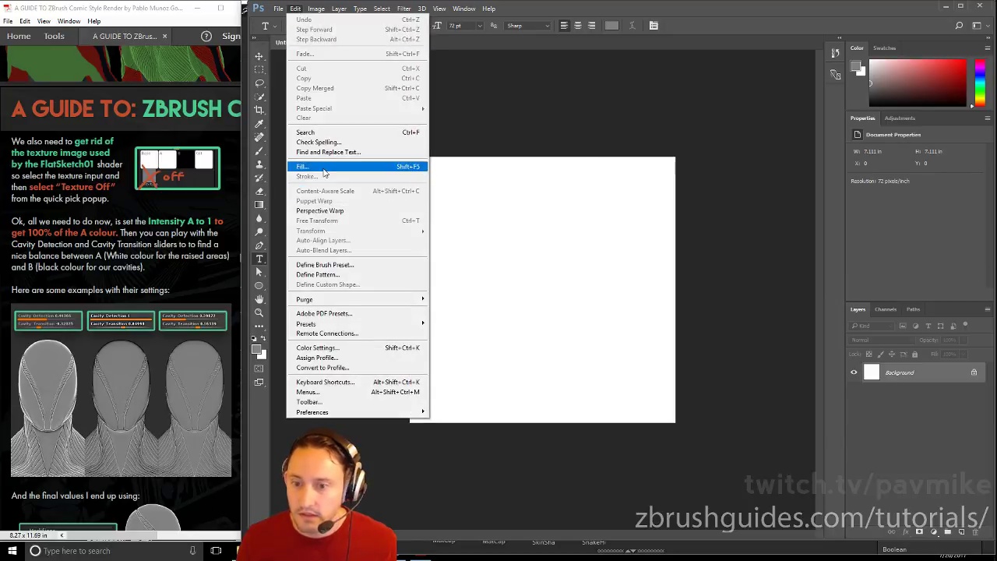
click(312, 169)
click(568, 160)
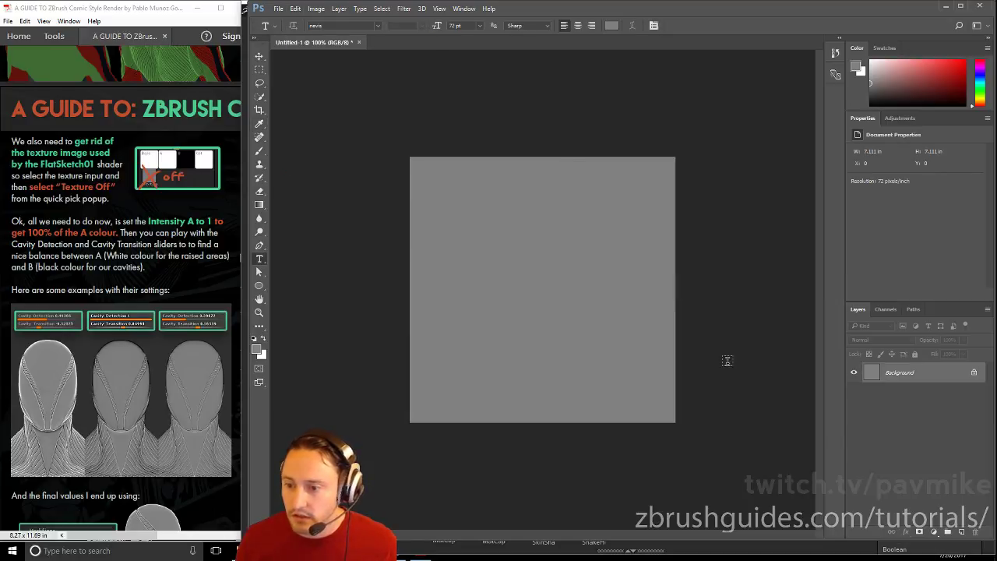
Step: Save the image to the Desktop as Grey.jpg in JPEG format at quality 12, and close the document
key(ctrl+shift+s)
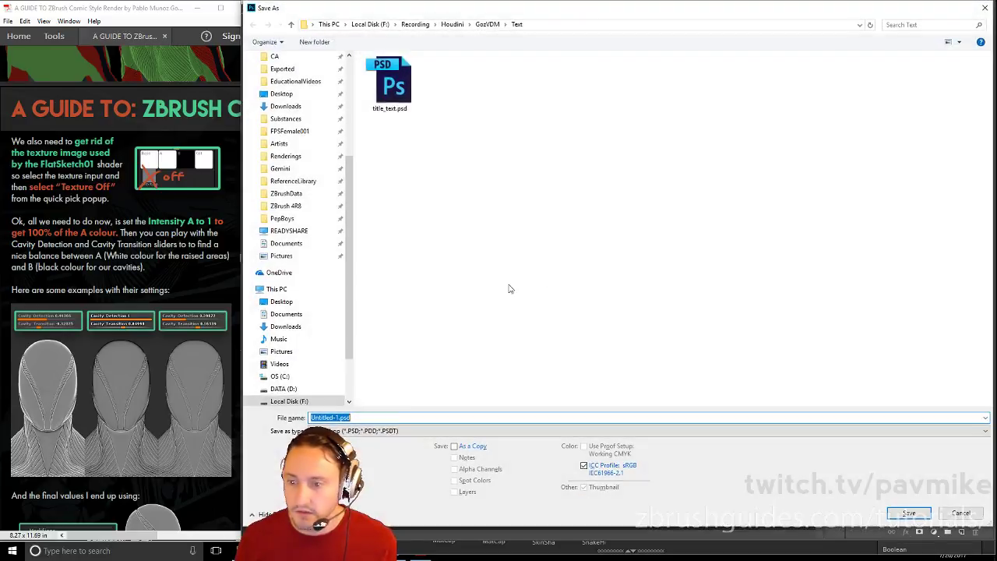
click(366, 430)
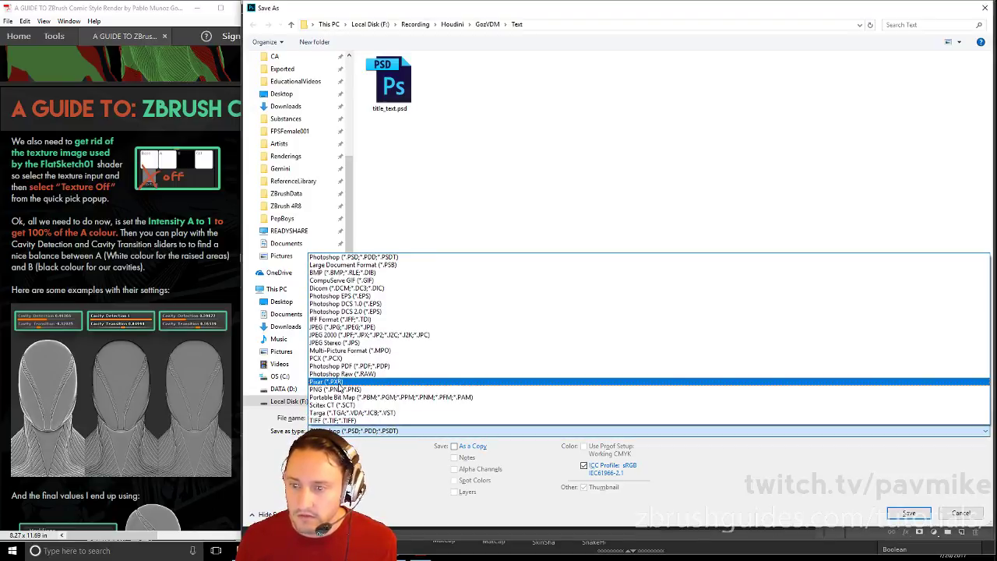
click(475, 161)
click(298, 96)
click(337, 430)
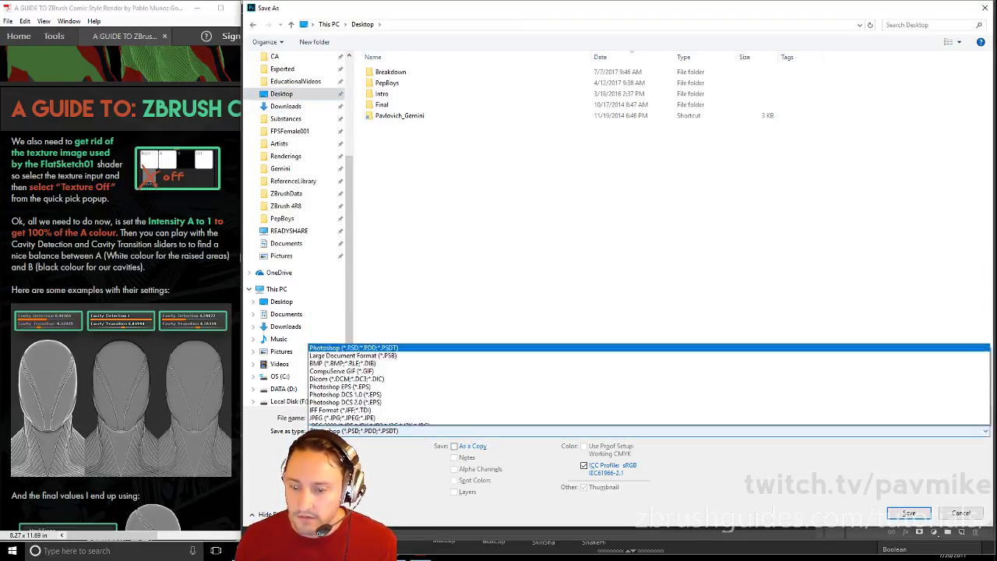
click(698, 331)
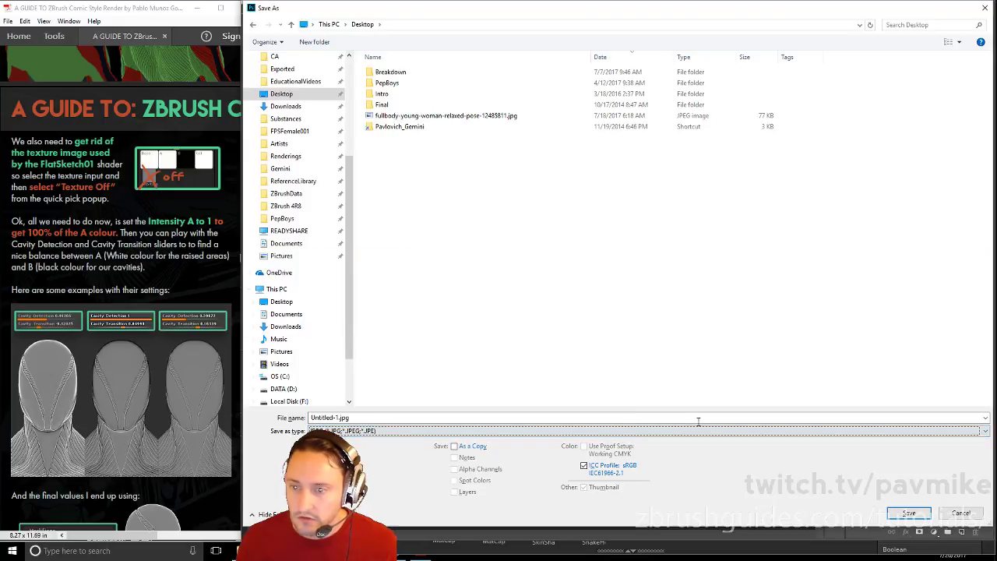
click(451, 417)
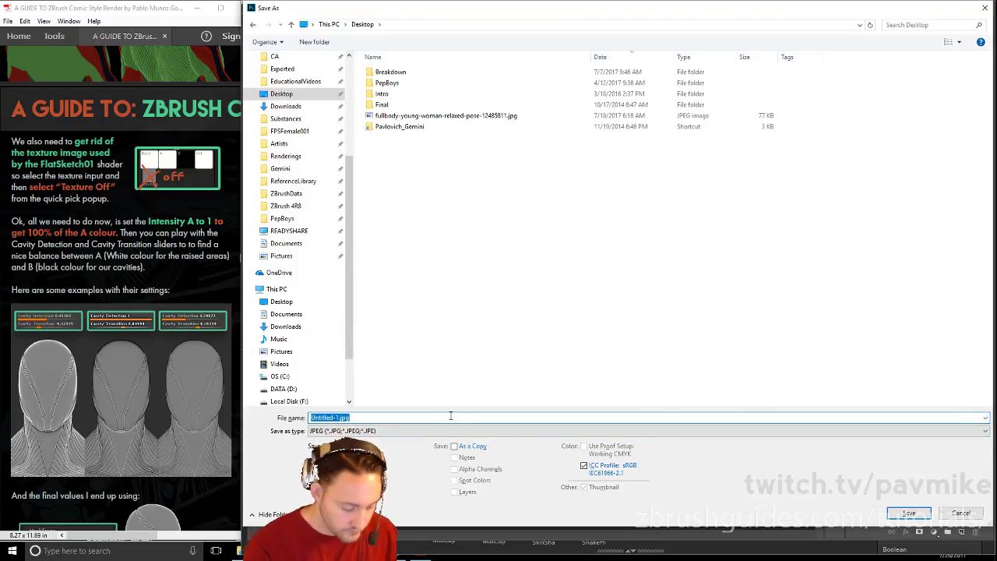
key(Return)
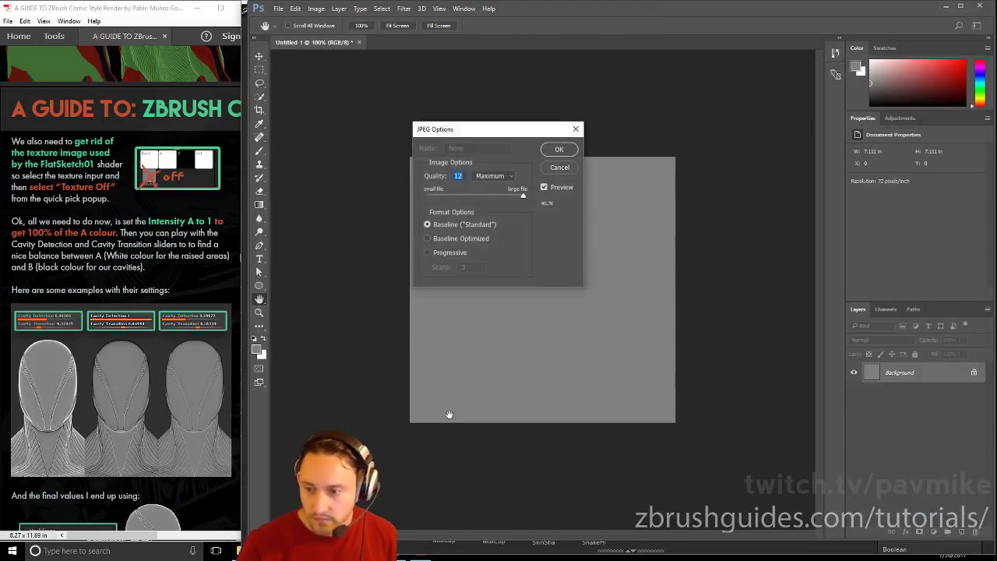
click(556, 152)
click(351, 42)
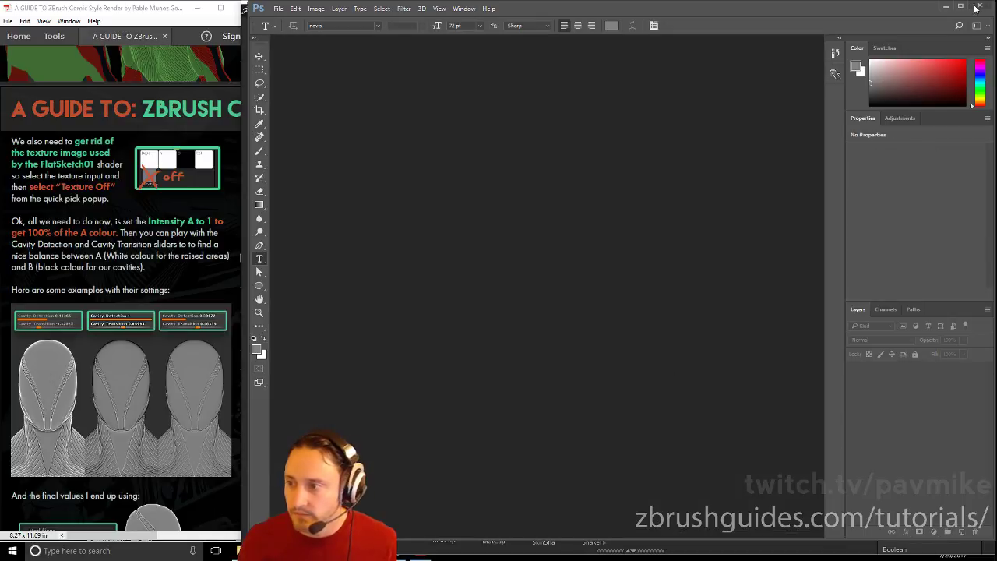
Step: Switch back to ZBrush and import Grey.jpg from the Desktop as the S2 shader's texture
key(alt+Tab)
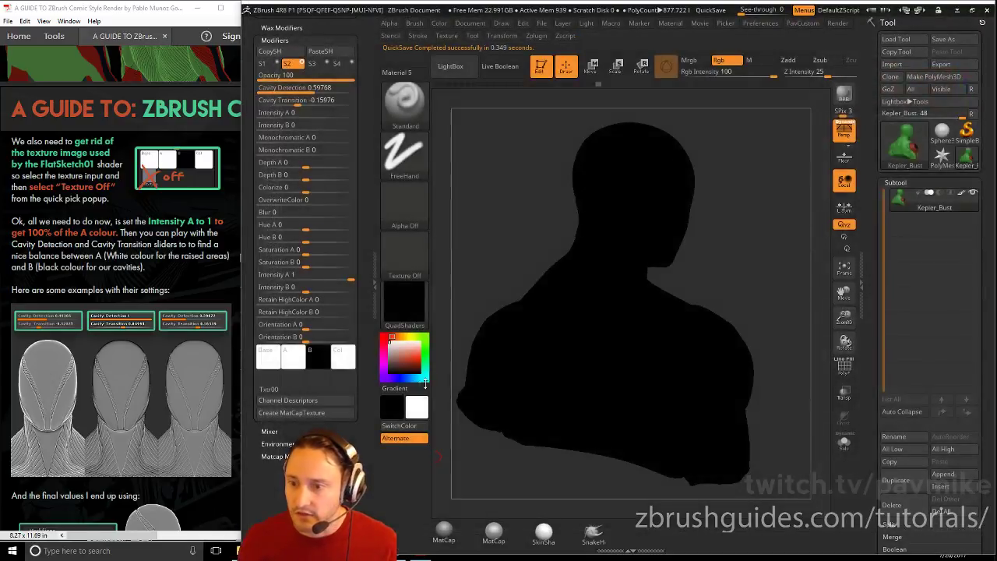
click(273, 390)
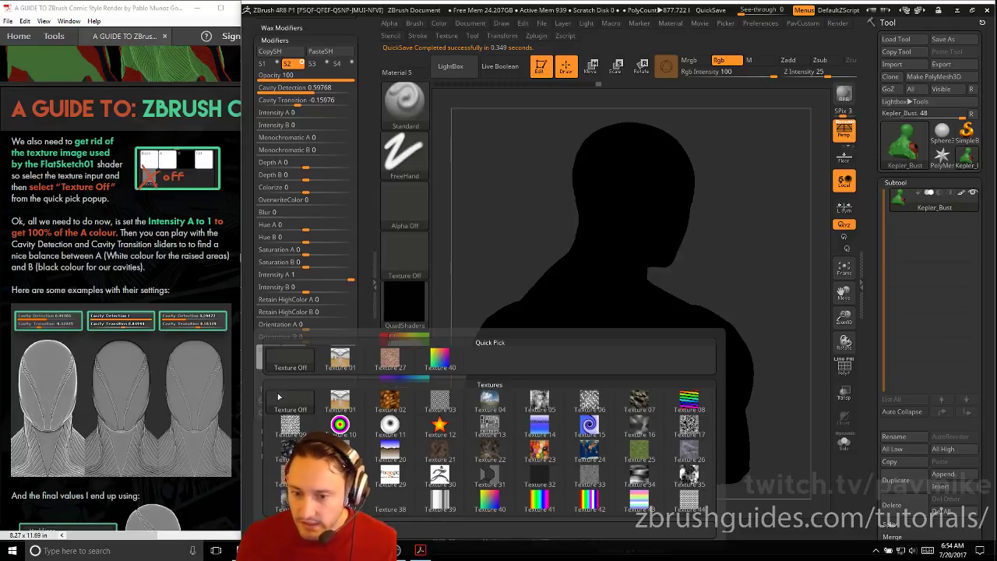
click(286, 528)
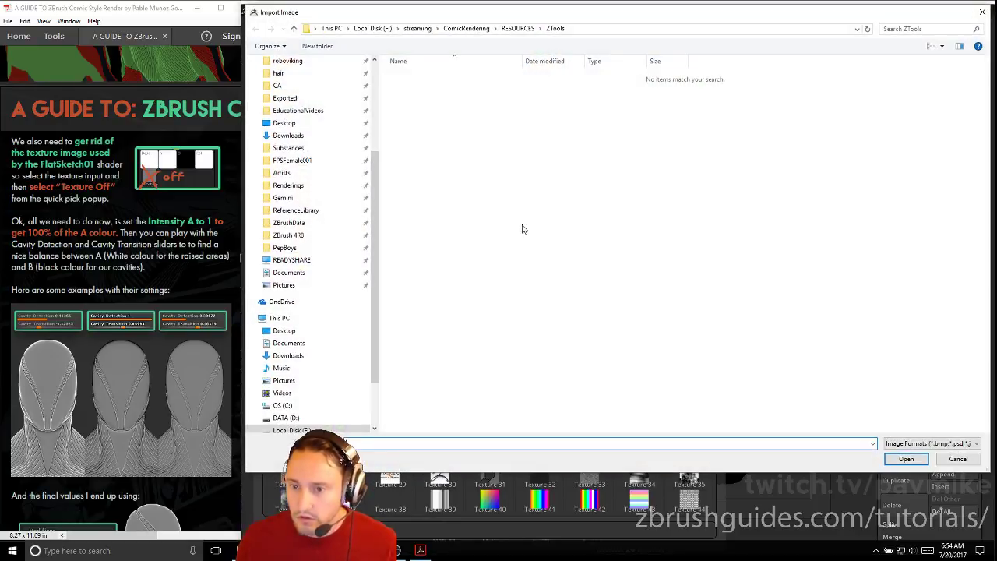
click(297, 124)
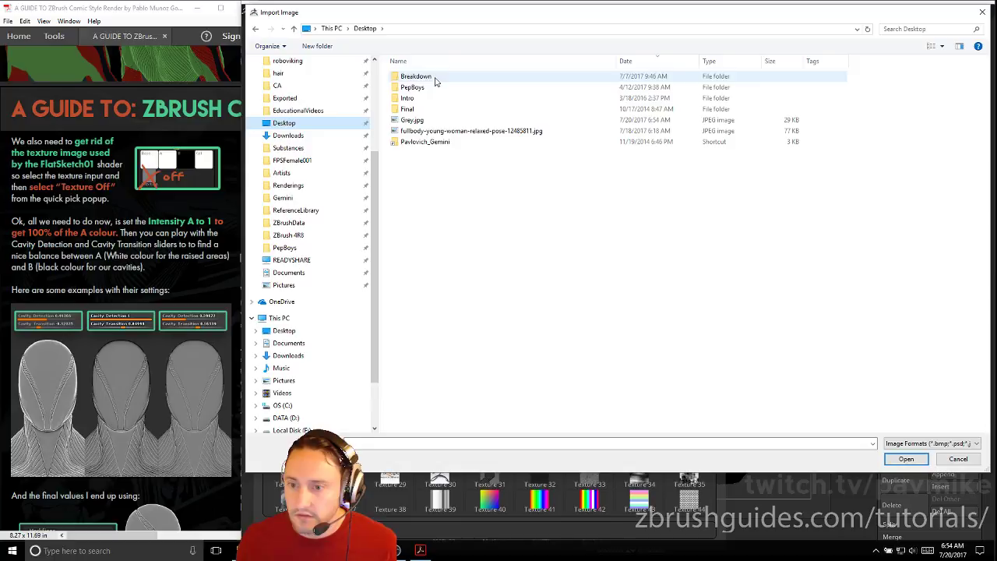
double_click(411, 119)
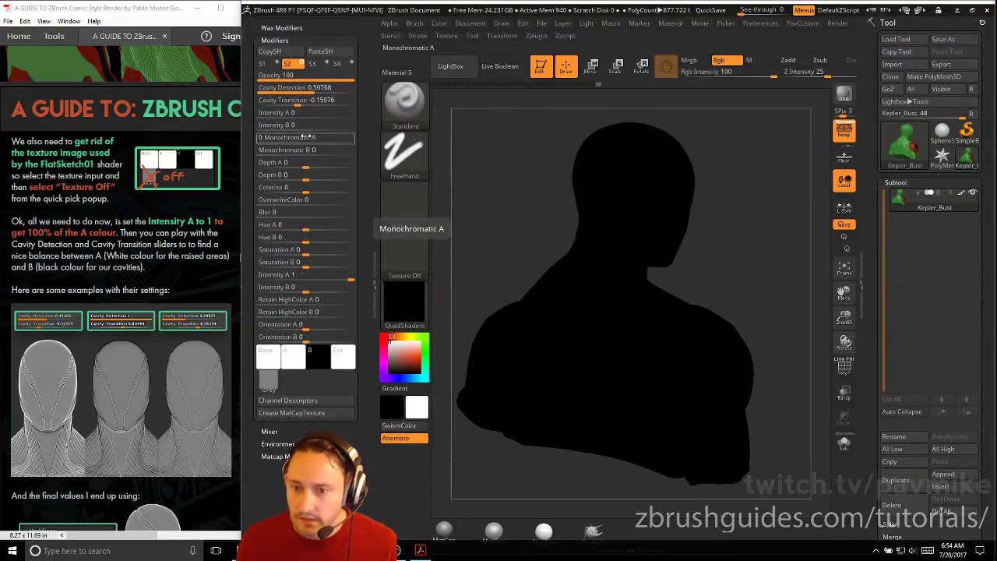
Step: Turn off the painted color display of the Kepler_Bust subtool and set the S2 shader's Intensity A to 1
drag(299, 113, 310, 113)
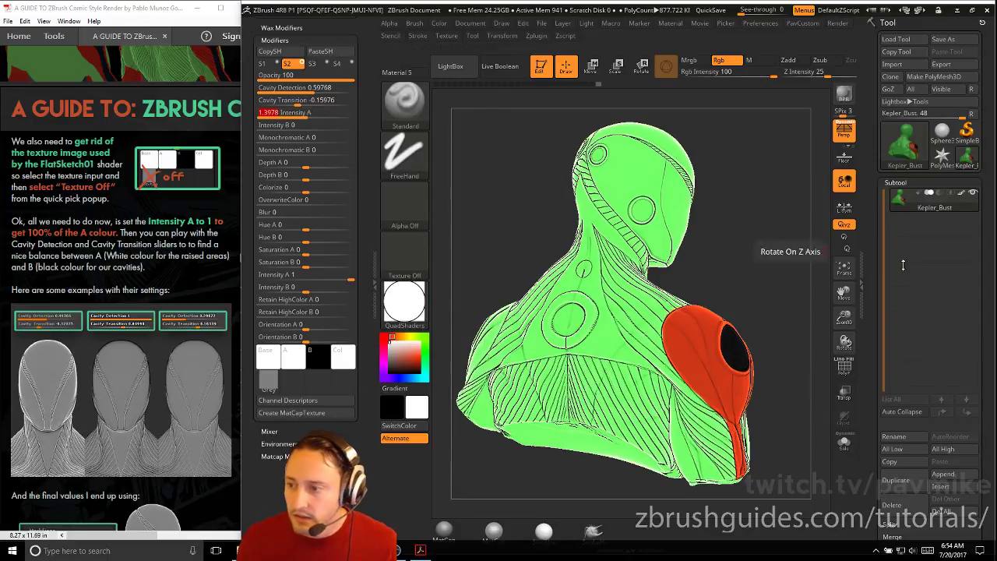
click(963, 193)
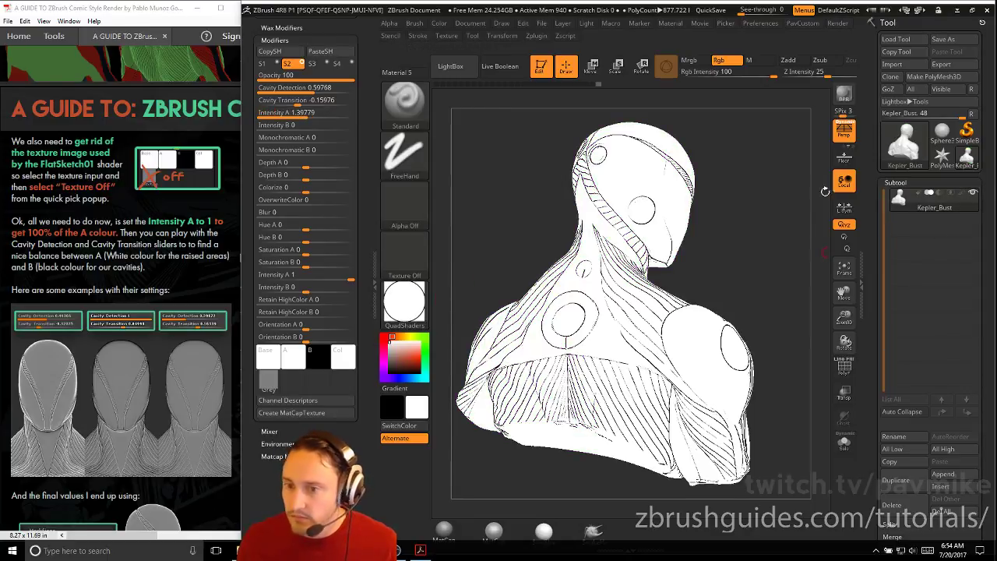
click(309, 113)
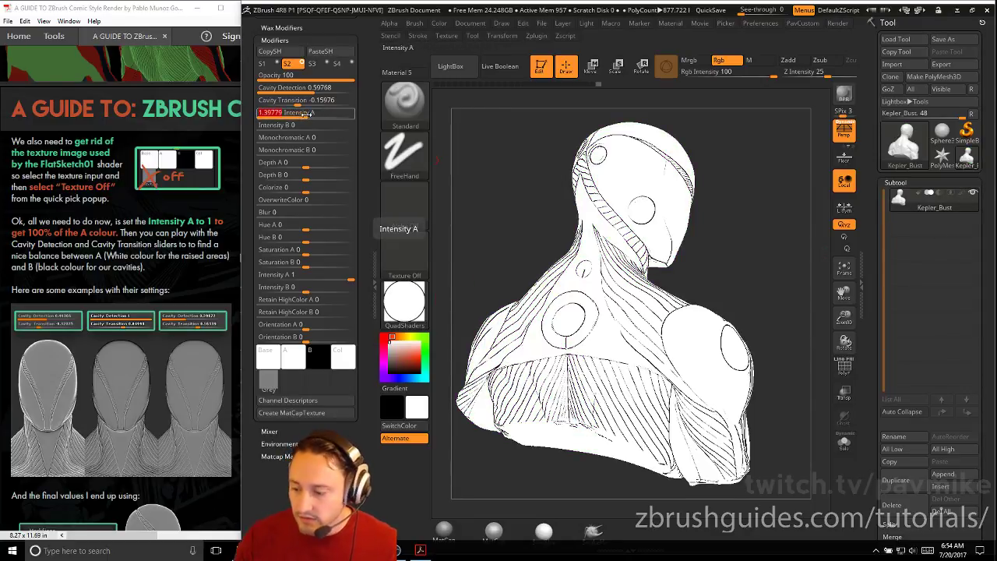
text(1)
key(Return)
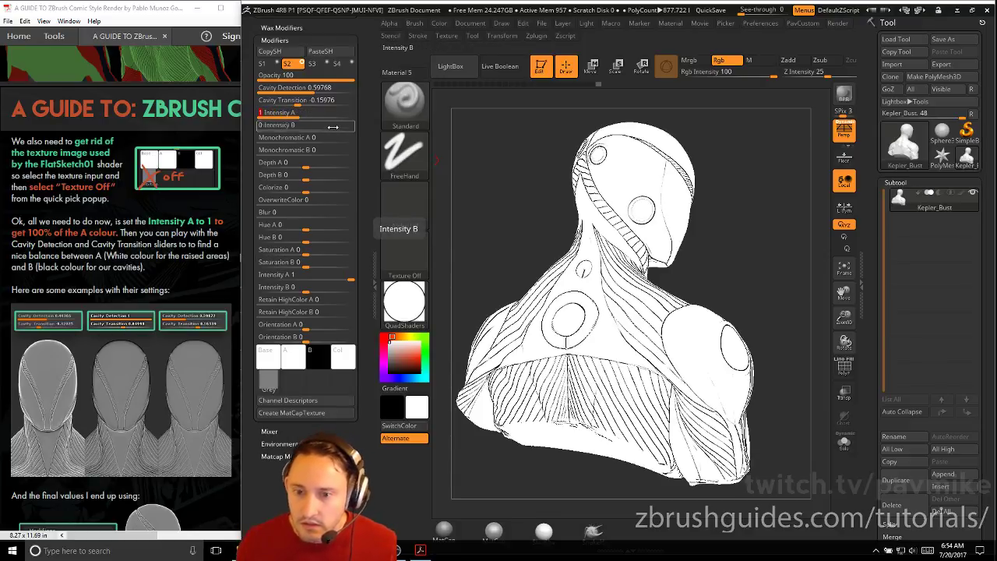
Step: Set the S2 shader's Cavity Detection to 0.44827 and its Cavity Transition to -0.12425
click(308, 88)
text(0.40803)
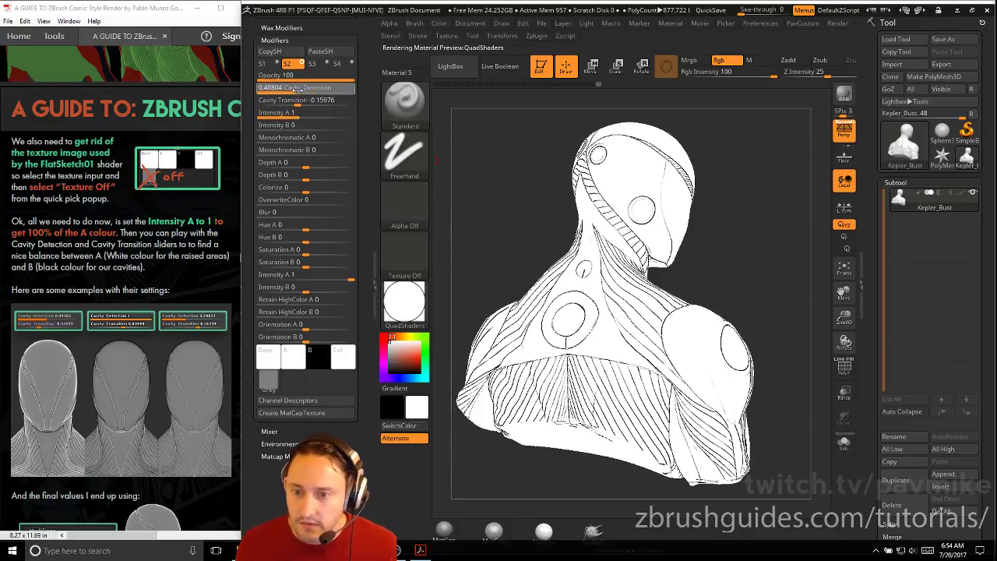
key(Return)
click(288, 101)
mouse_move(283, 102)
mouse_down()
mouse_move(268, 102)
mouse_move(300, 101)
mouse_up()
drag(299, 88, 300, 88)
text(0.44827)
key(Return)
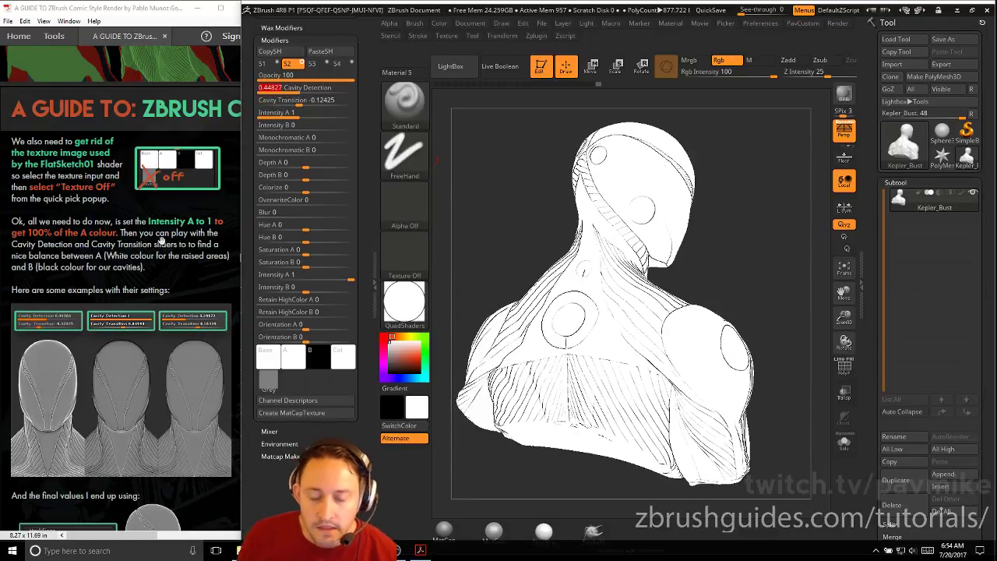
click(304, 264)
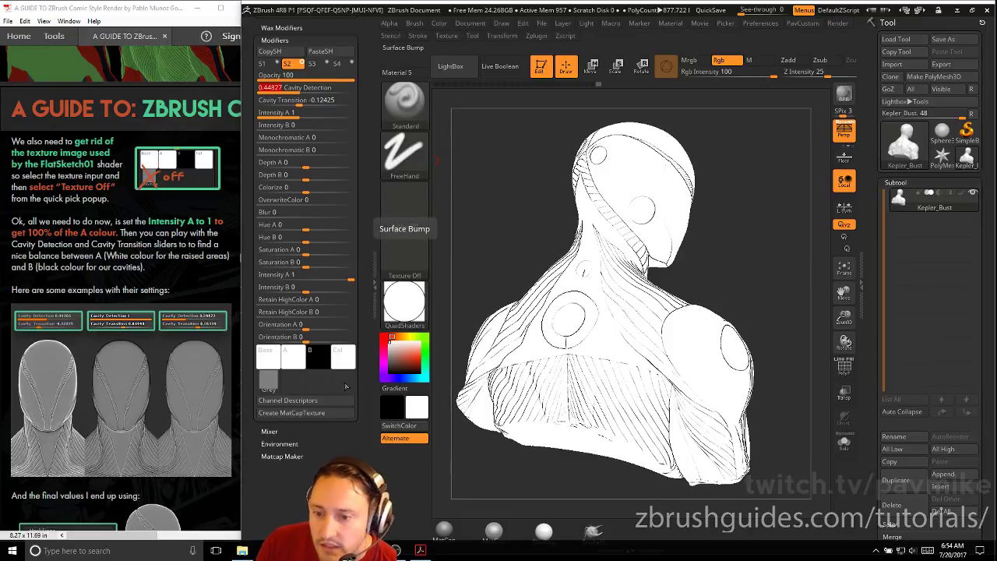
Step: Set the S2 shader's second Intensity A, the one following Saturation B, to 0
click(320, 278)
text(0.00591)
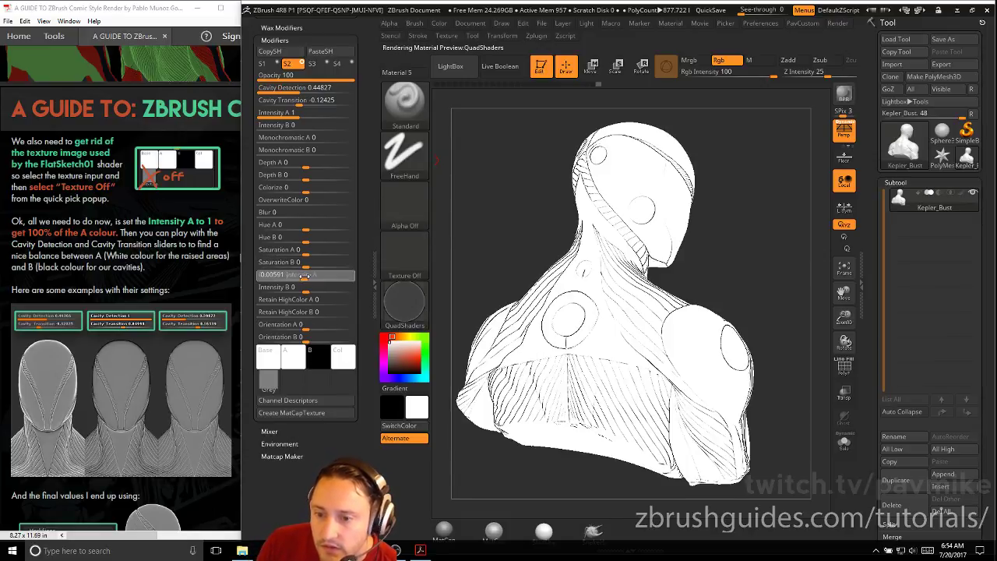
key(Return)
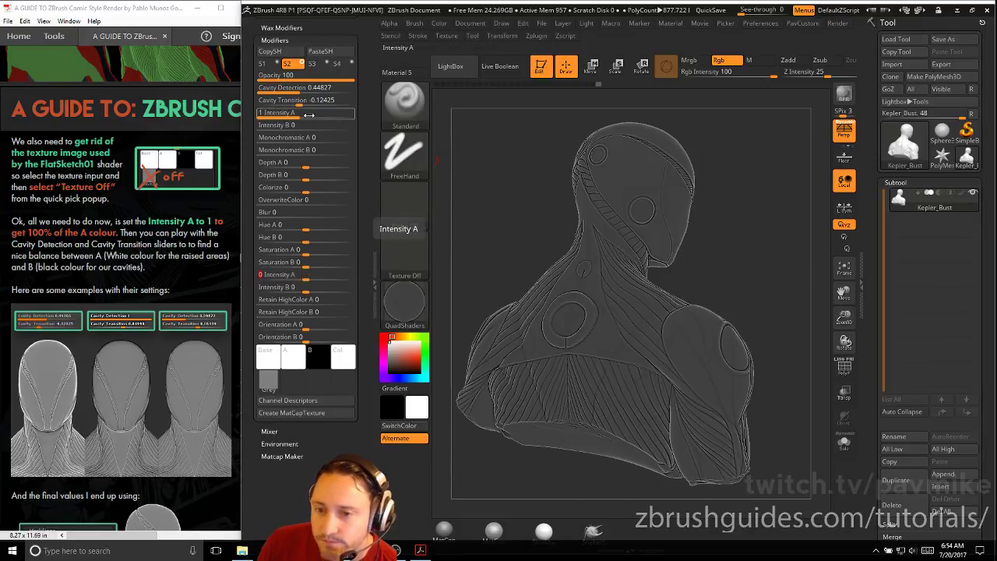
Step: Try the S2 shader's Cavity Detection at 0.66666, 0.47701, 1 and 0 to compare the lines on the bust
click(296, 88)
drag(302, 88, 321, 88)
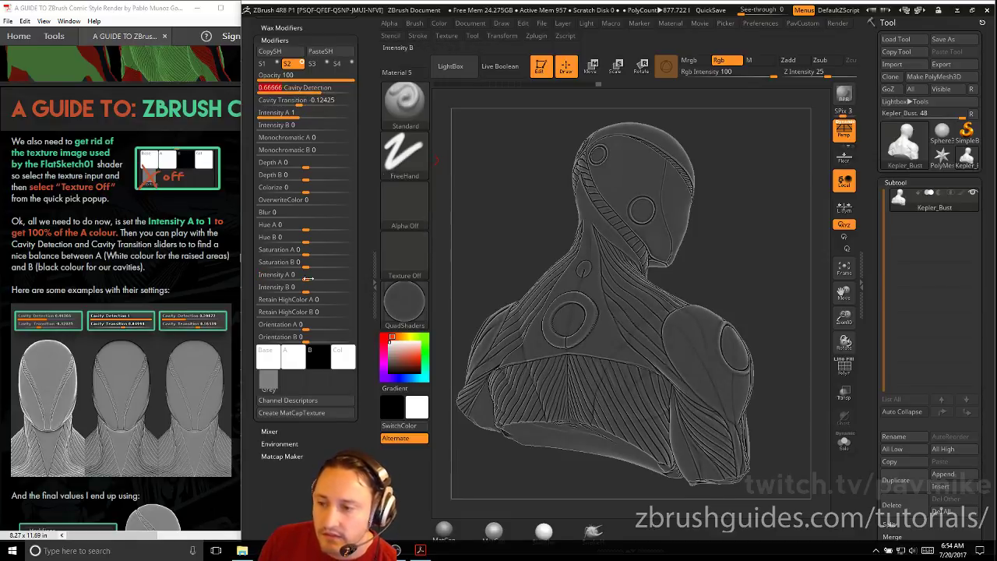
click(306, 88)
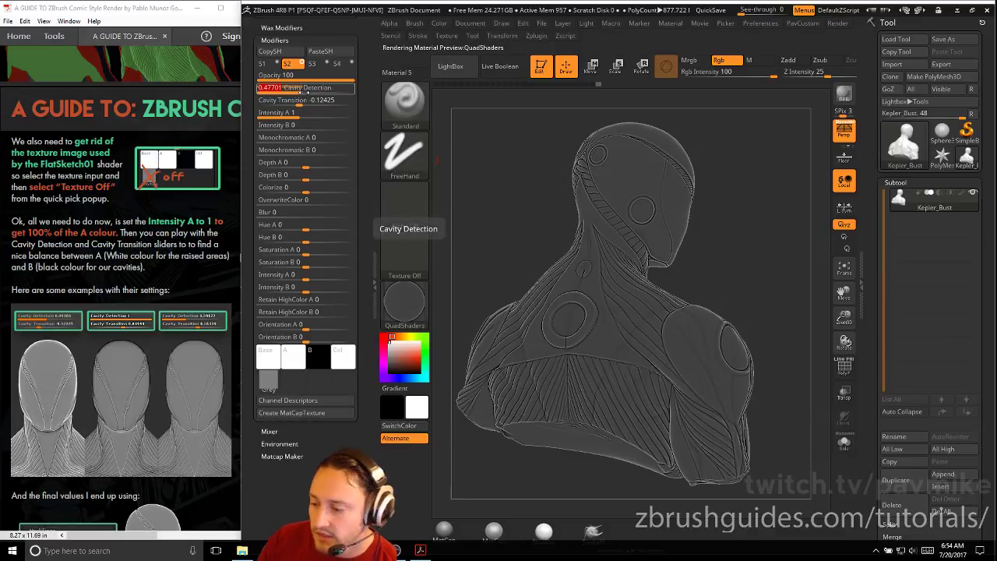
text(1)
key(Return)
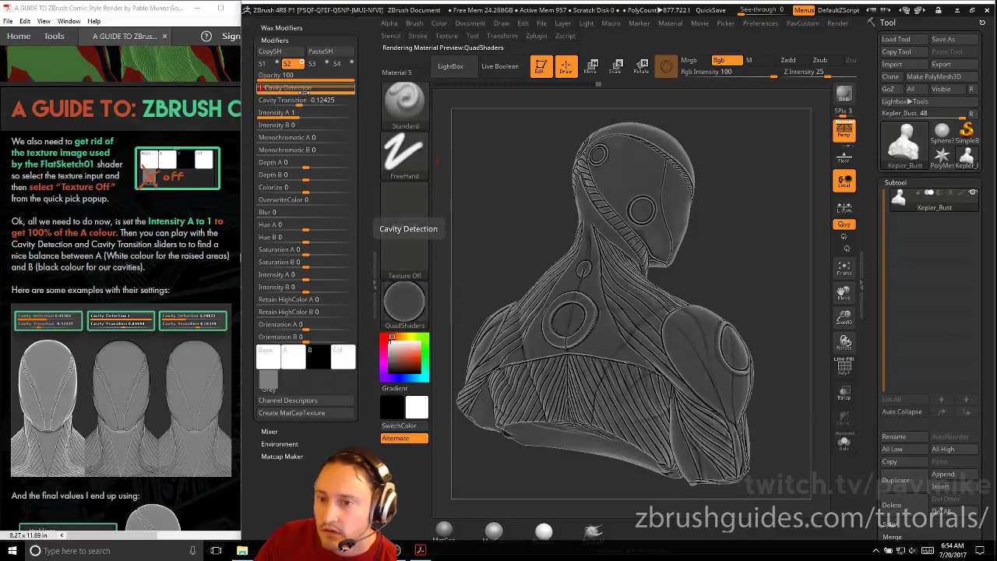
text(0)
key(Return)
Step: Set the S2 shader's Cavity Detection to 0.43103 and its Cavity Transition to -0.38461
click(308, 101)
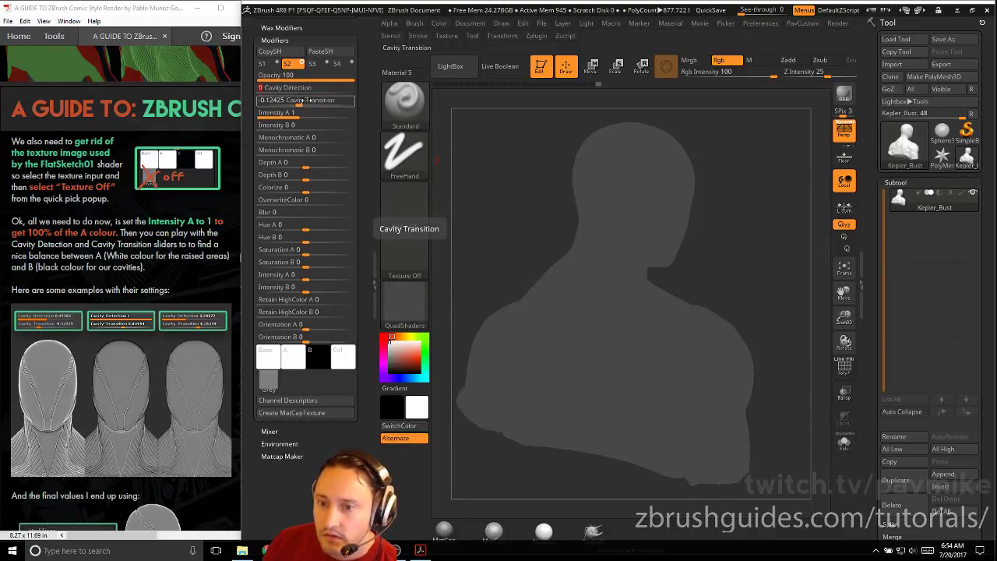
mouse_move(270, 381)
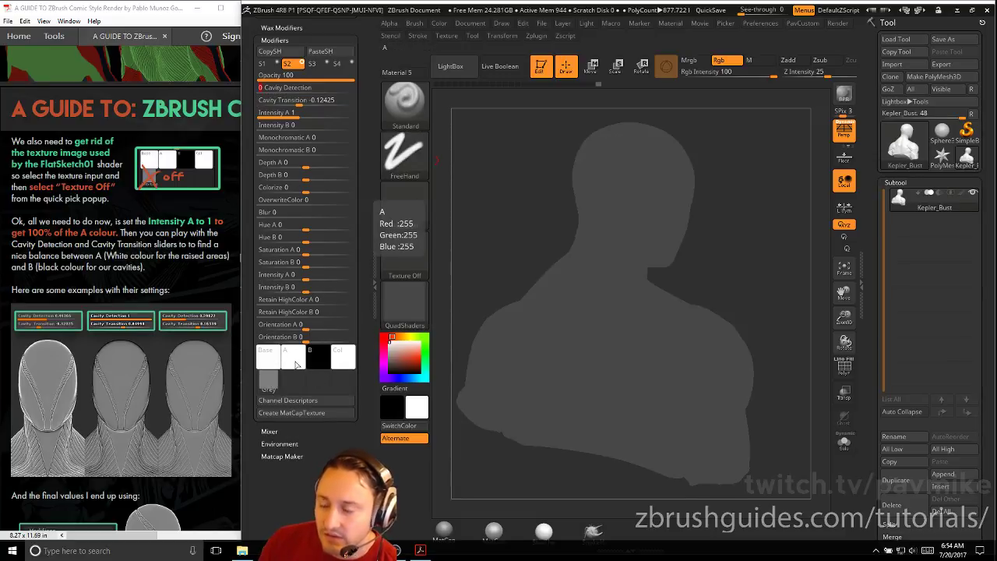
click(298, 87)
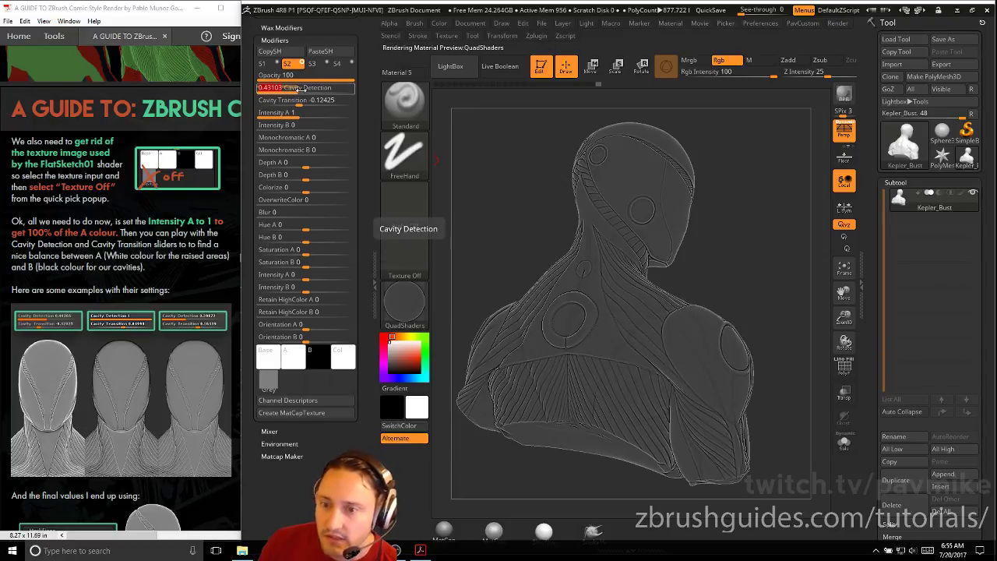
click(319, 89)
click(301, 102)
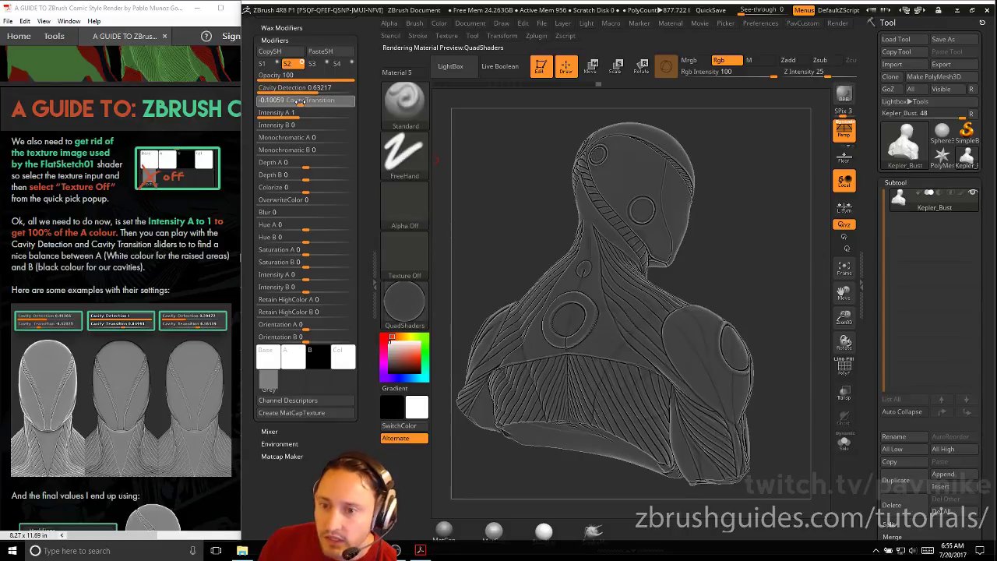
mouse_move(300, 101)
mouse_down()
mouse_move(285, 102)
mouse_move(295, 88)
mouse_move(324, 89)
mouse_move(275, 88)
mouse_move(299, 88)
mouse_up()
click(291, 102)
click(284, 102)
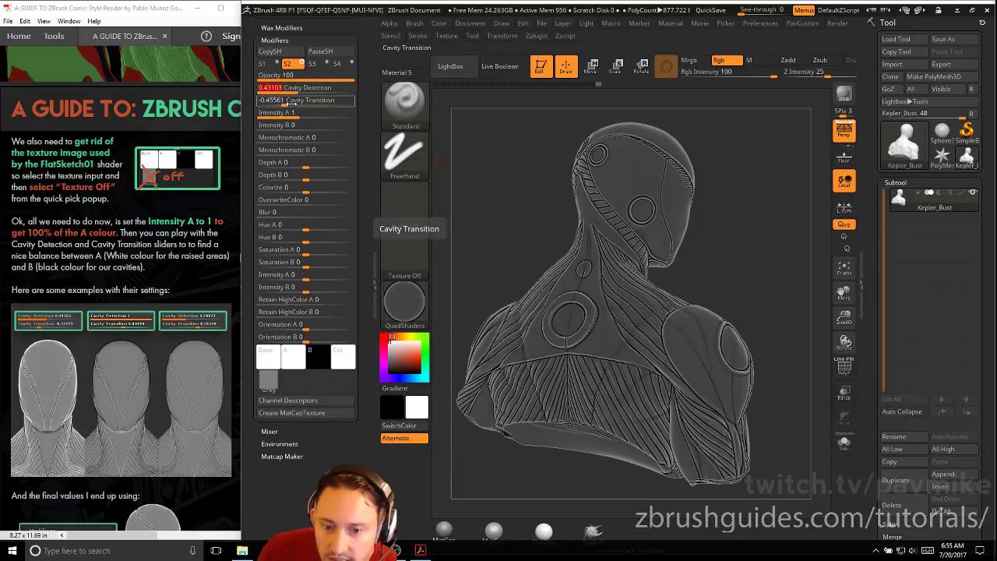
drag(308, 103, 288, 100)
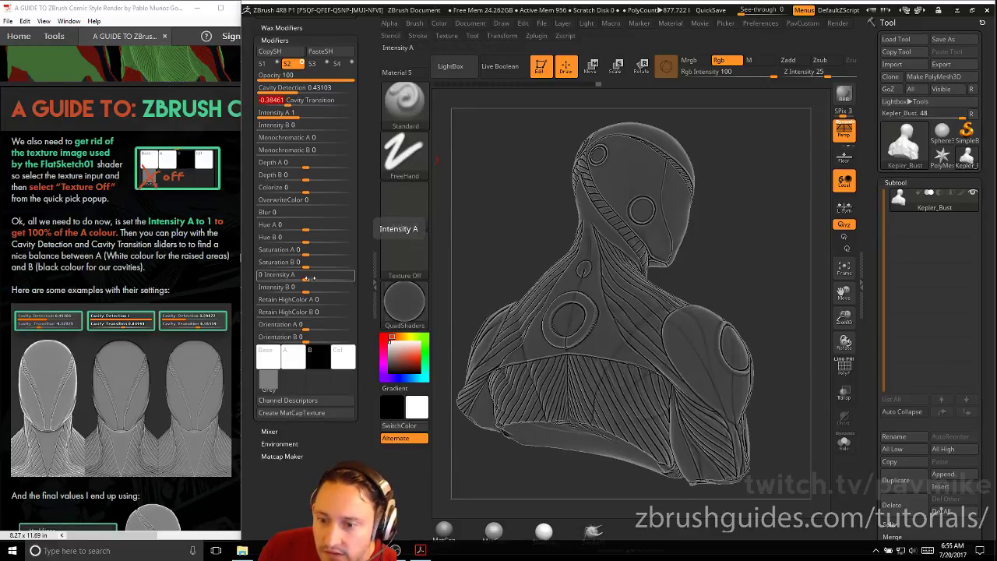
Step: Set the S2 shader's second Intensity A, following Saturation B, to about 0.3136 and its Cavity Detection to 0.25862
drag(306, 278, 321, 275)
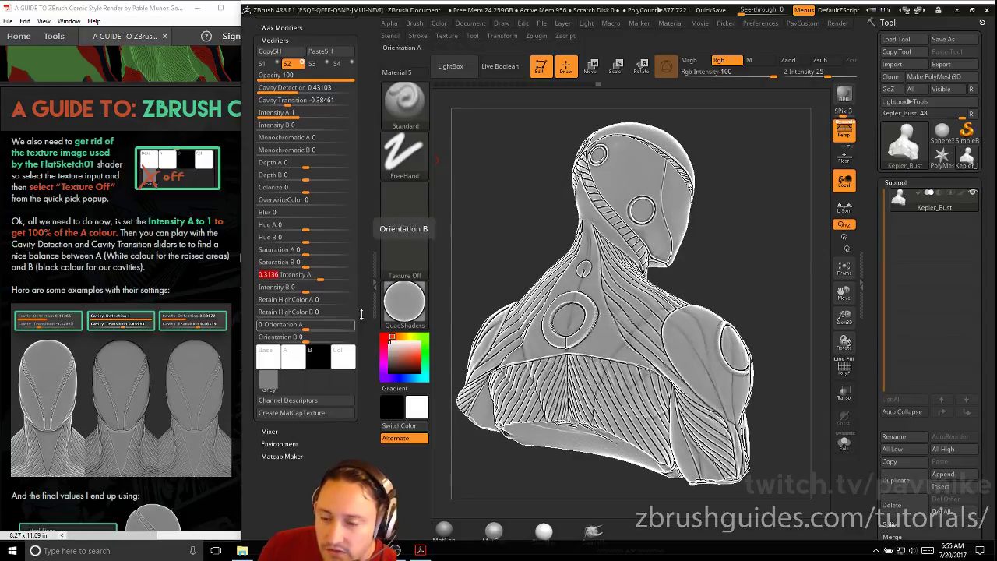
drag(293, 88, 286, 88)
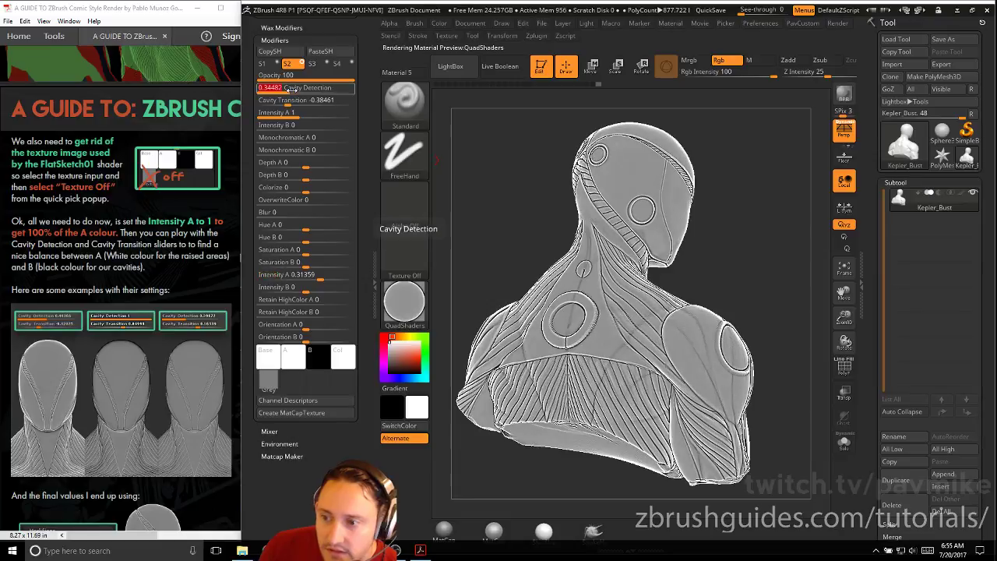
click(287, 88)
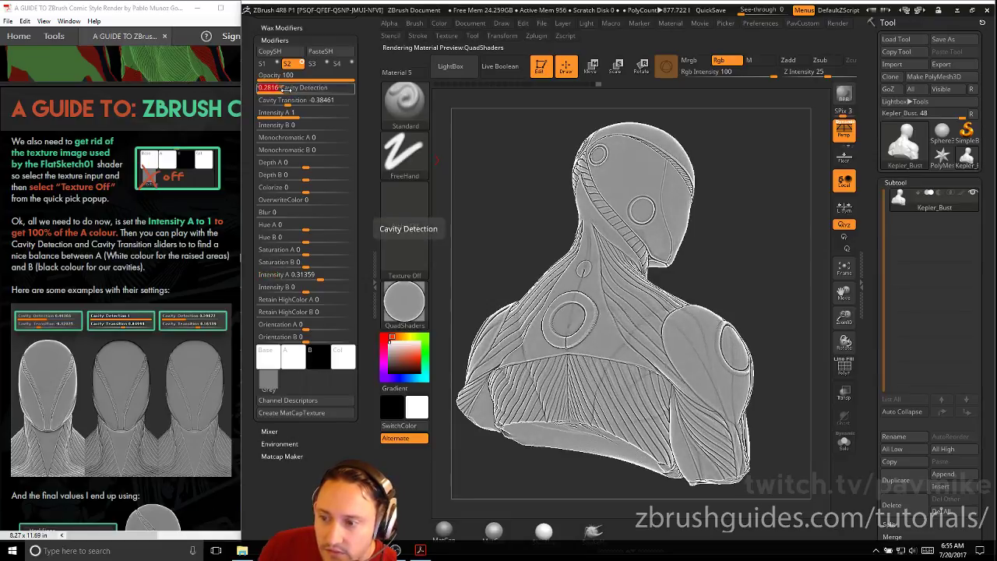
drag(286, 90, 283, 90)
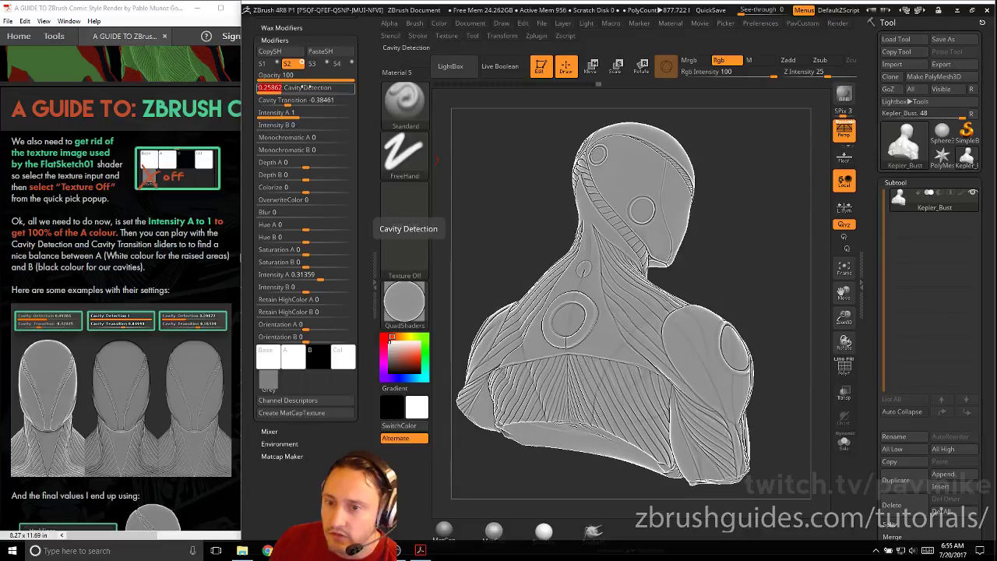
Step: Compare the bust with the guide's final example, and set Cavity Detection to 0.29884 and Cavity Transition to -0.13609
click(86, 355)
scroll(87, 355, down, 1)
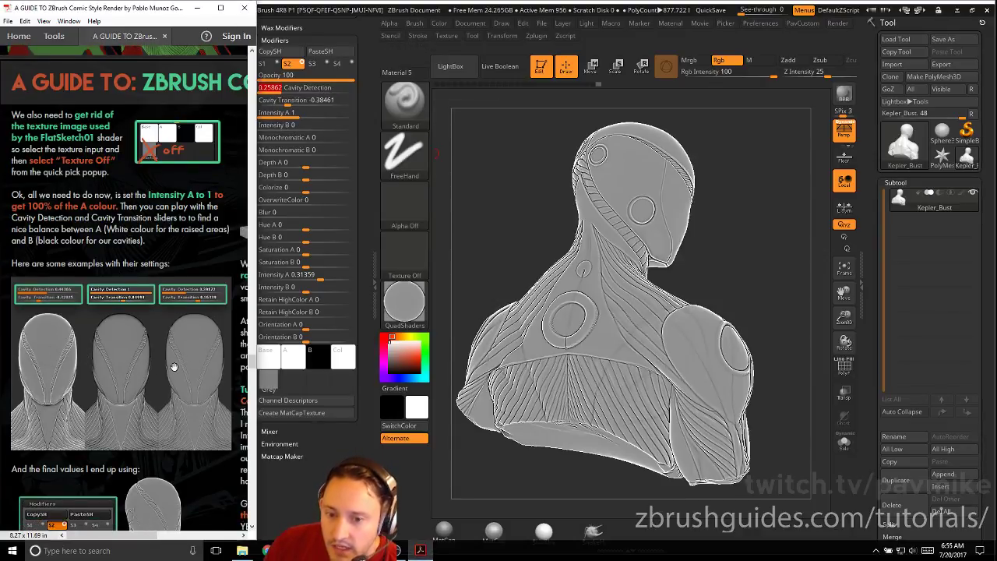
scroll(135, 338, down, 3)
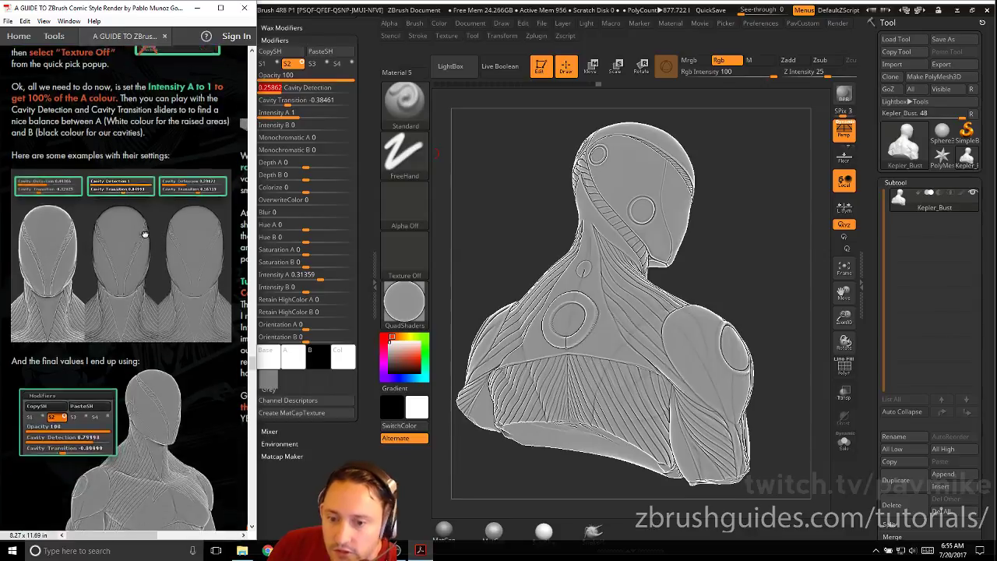
scroll(147, 277, down, 1)
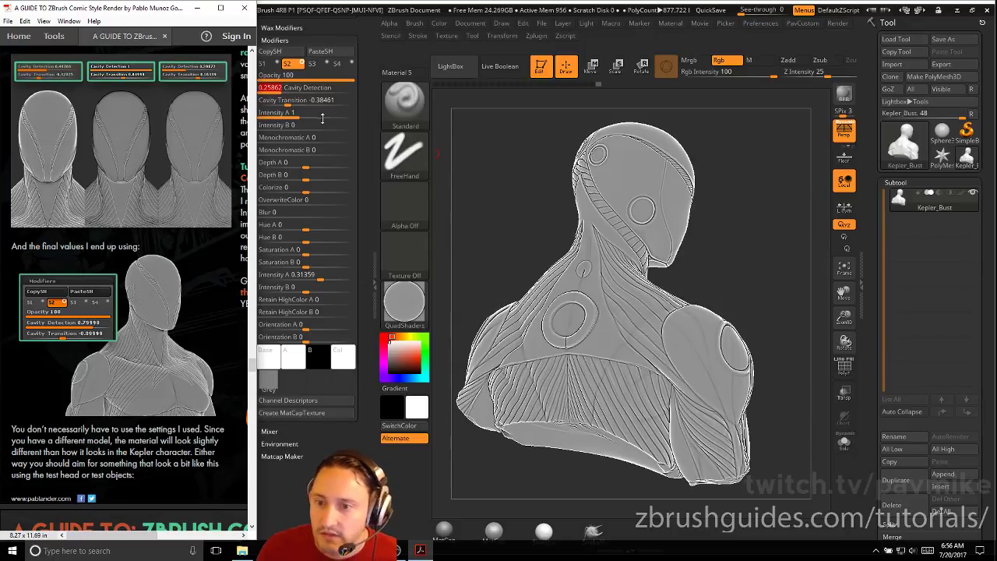
mouse_move(486, 159)
mouse_down()
mouse_move(774, 237)
mouse_move(697, 243)
mouse_move(498, 164)
mouse_up()
click(290, 87)
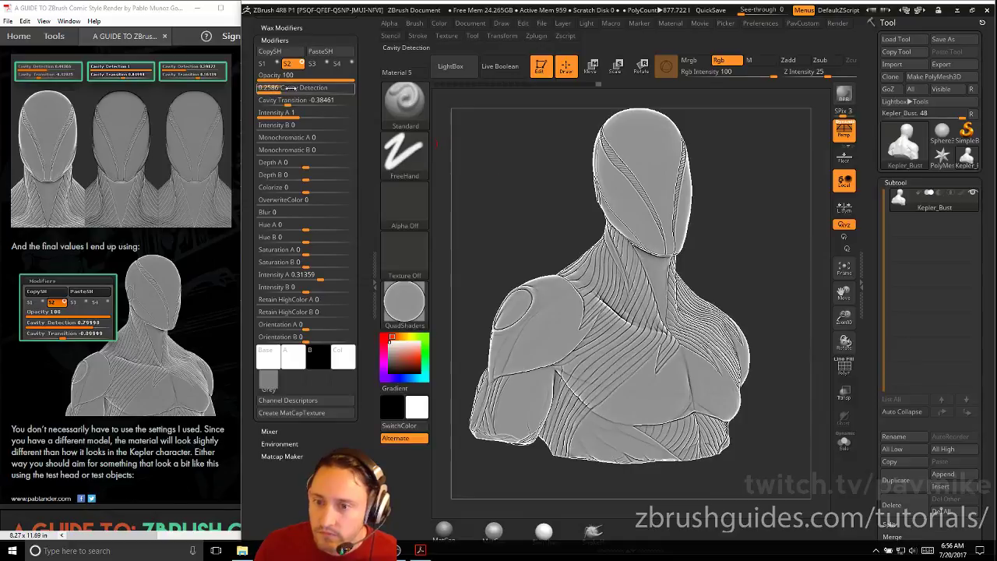
mouse_move(291, 87)
mouse_down()
mouse_move(307, 87)
mouse_move(287, 87)
mouse_move(297, 102)
mouse_up()
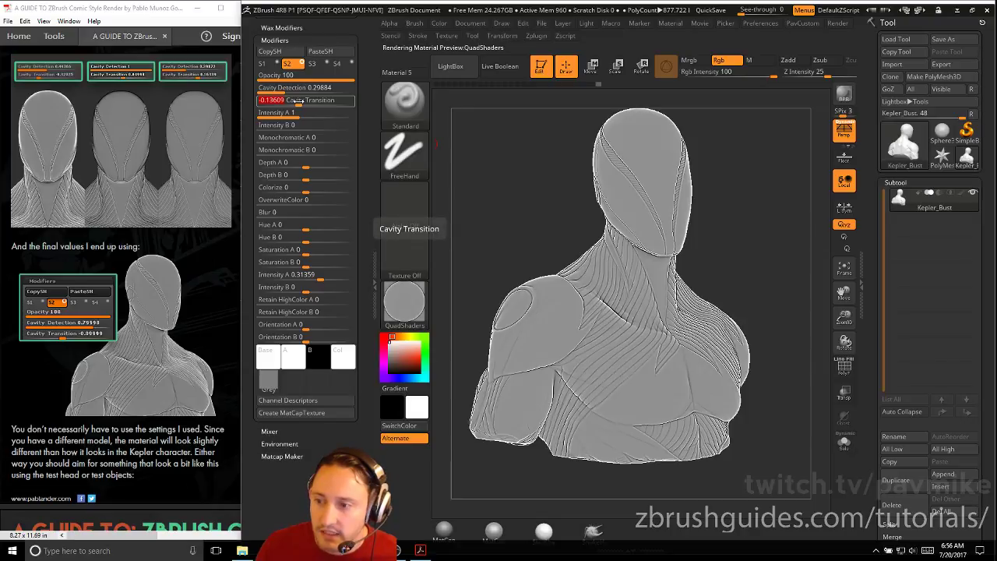
drag(466, 178, 510, 171)
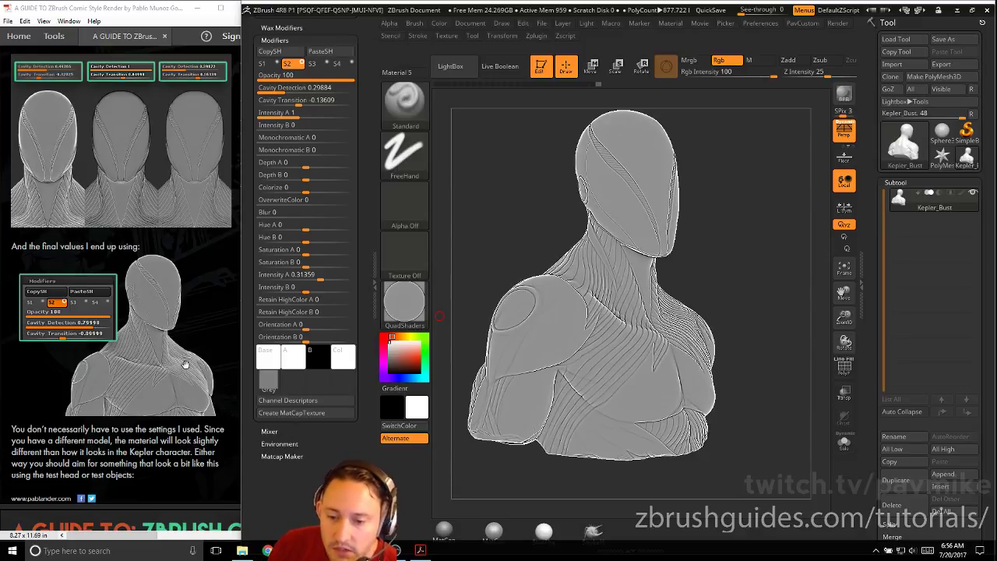
Step: Follow the guide's next instruction and set the S2 shader's first Intensity A, the one following Cavity Transition, to 3
drag(180, 366, 179, 344)
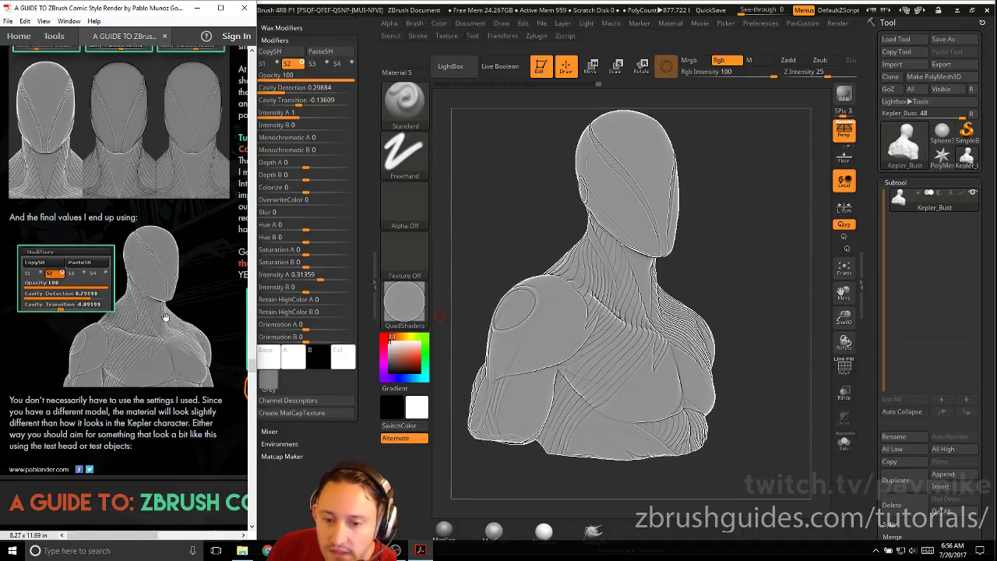
drag(176, 198, 167, 377)
drag(230, 217, 105, 316)
ctrl+scroll(105, 316, down, 2)
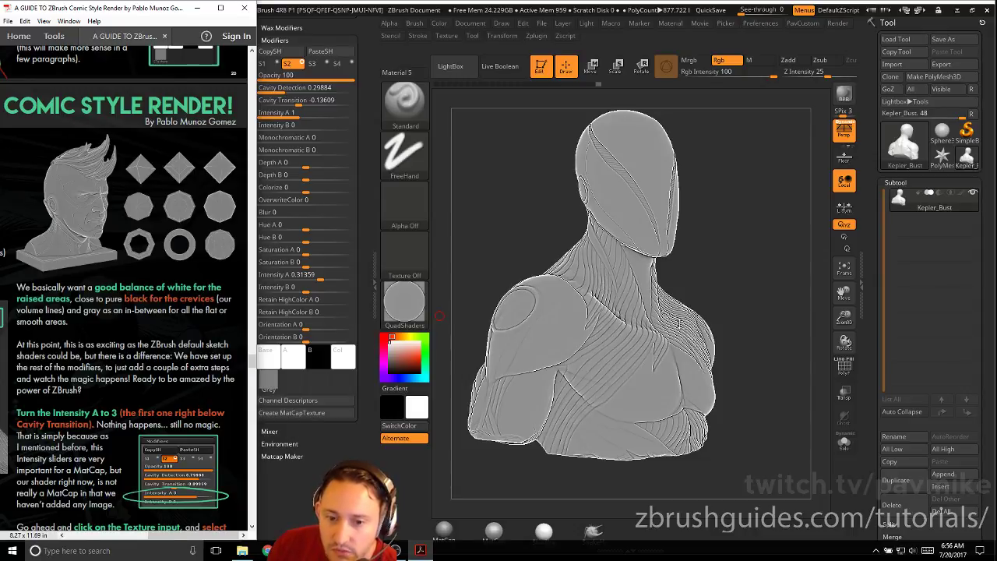
scroll(111, 213, down, 3)
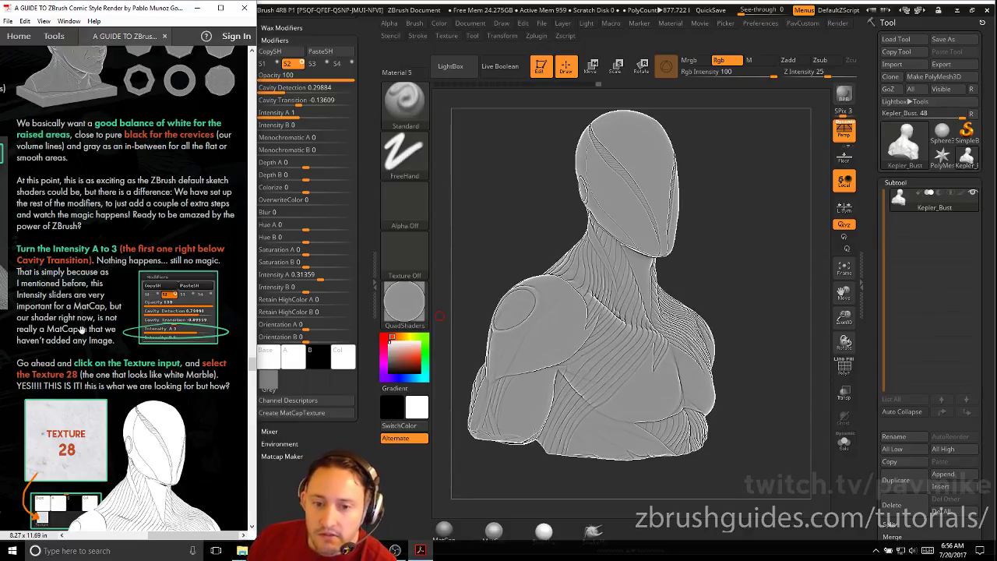
scroll(82, 326, down, 1)
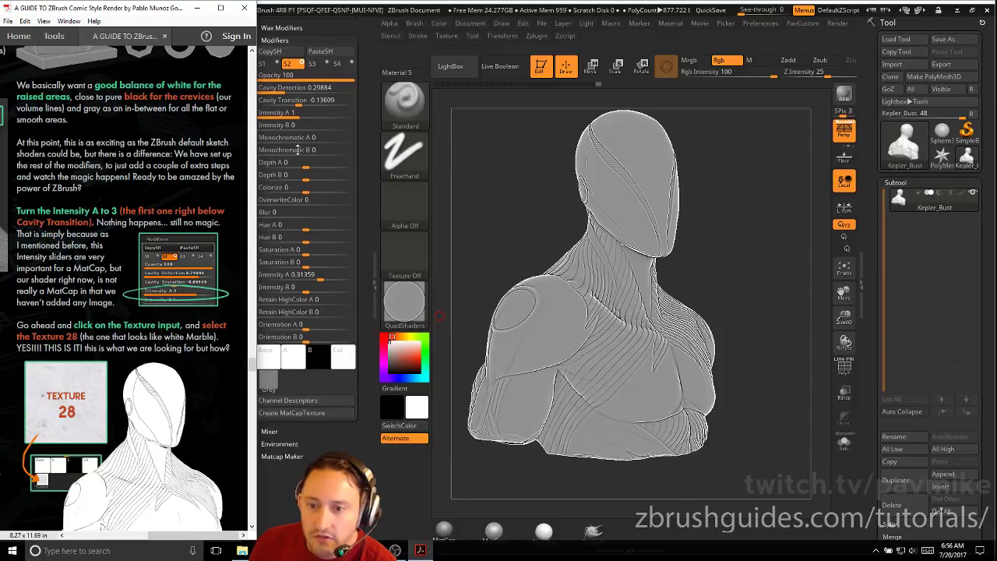
drag(284, 112, 310, 112)
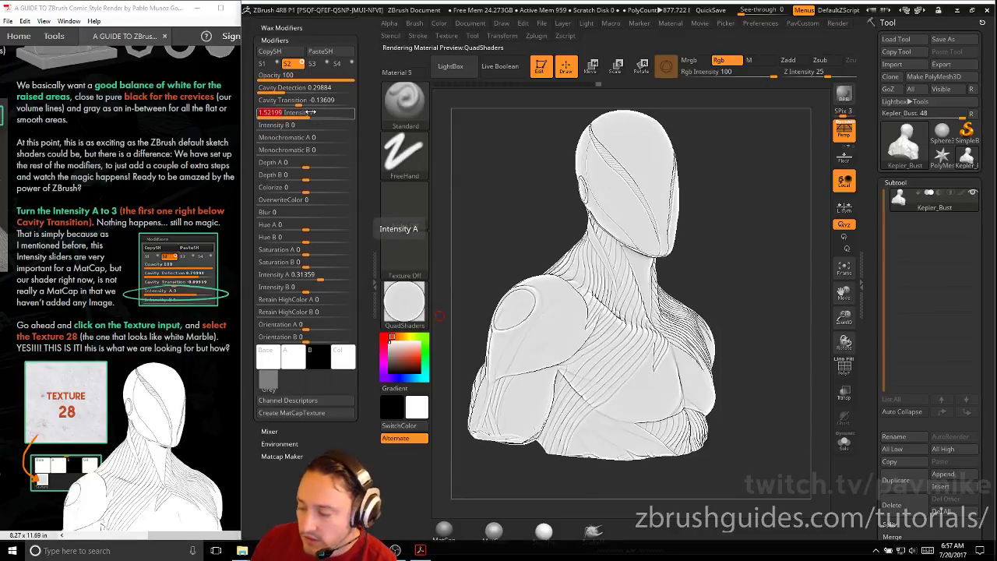
text(3)
key(Return)
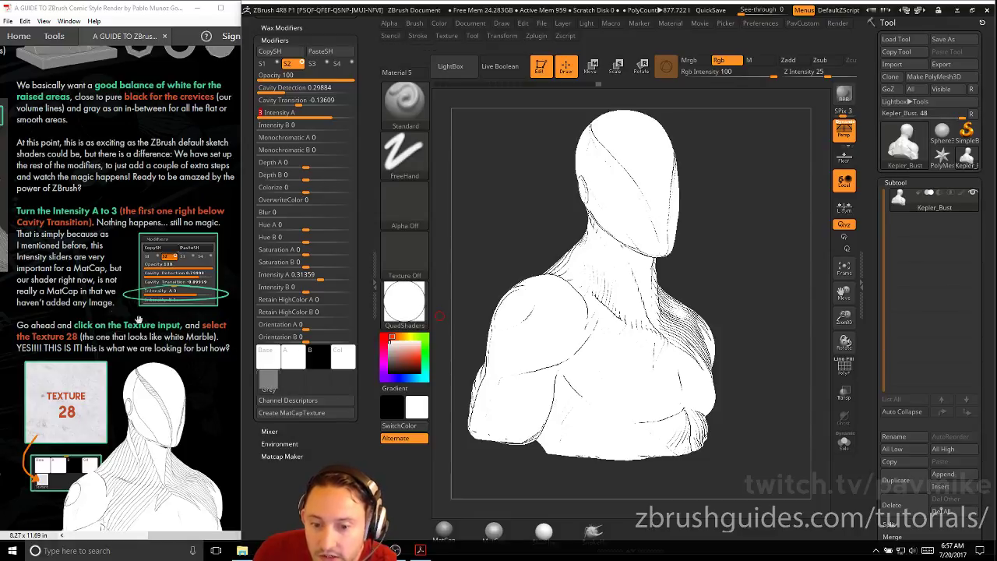
Step: Replace the S2 shader's grey texture with Texture 28, the white marble one named in the guide
click(113, 327)
scroll(109, 327, down, 2)
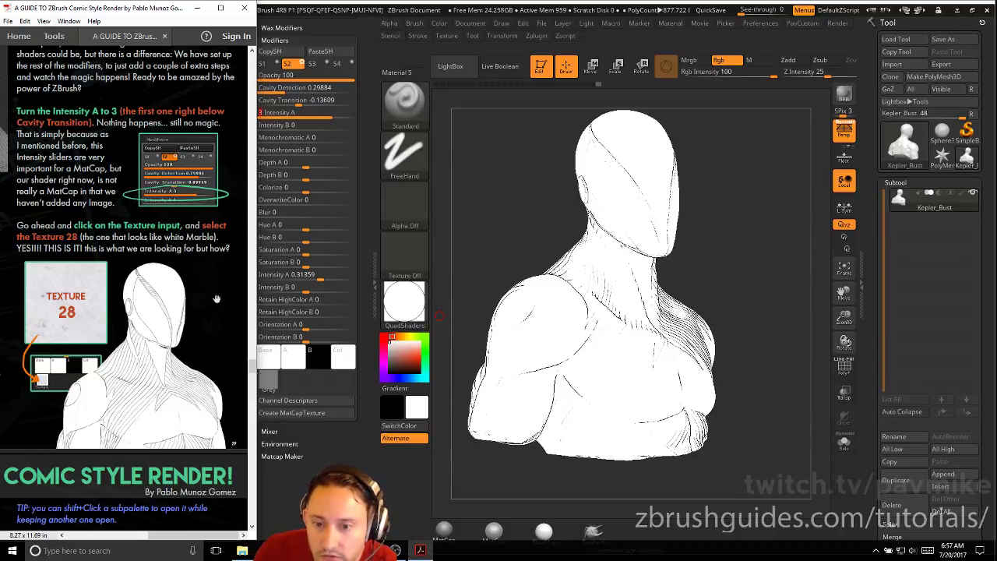
click(268, 382)
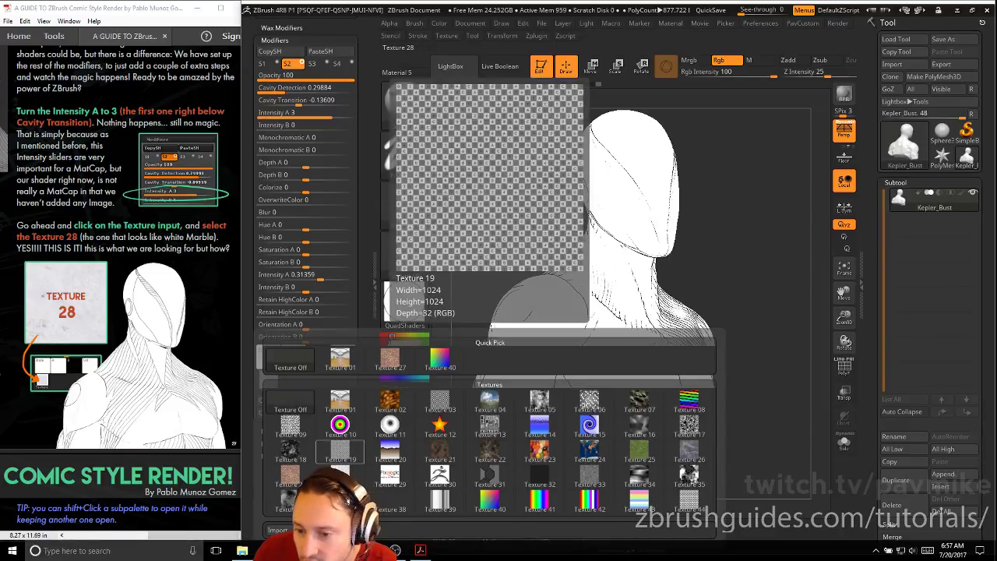
click(339, 476)
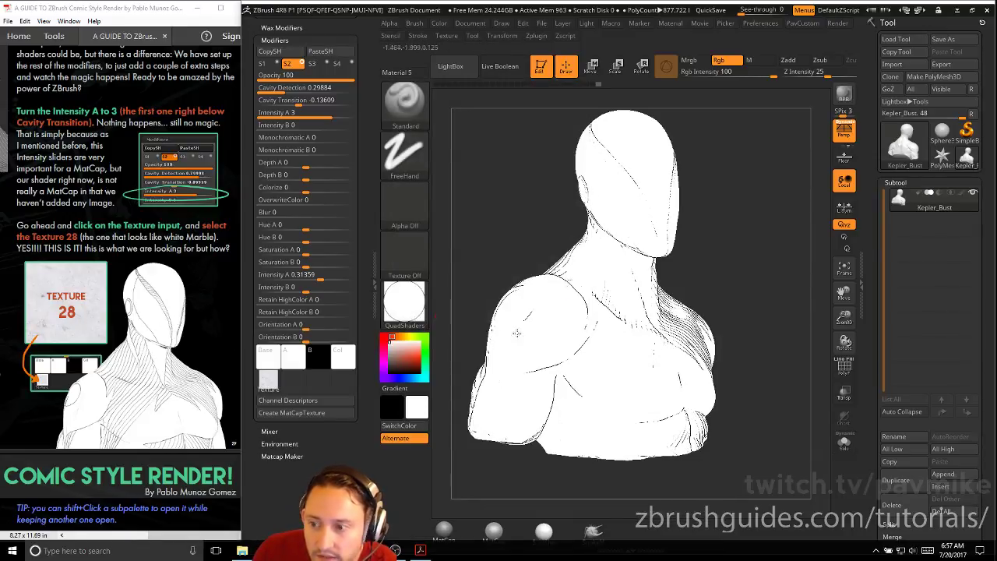
Step: Lower the S2 shader's first Intensity A, following Cavity Transition, to 1.03068
click(319, 112)
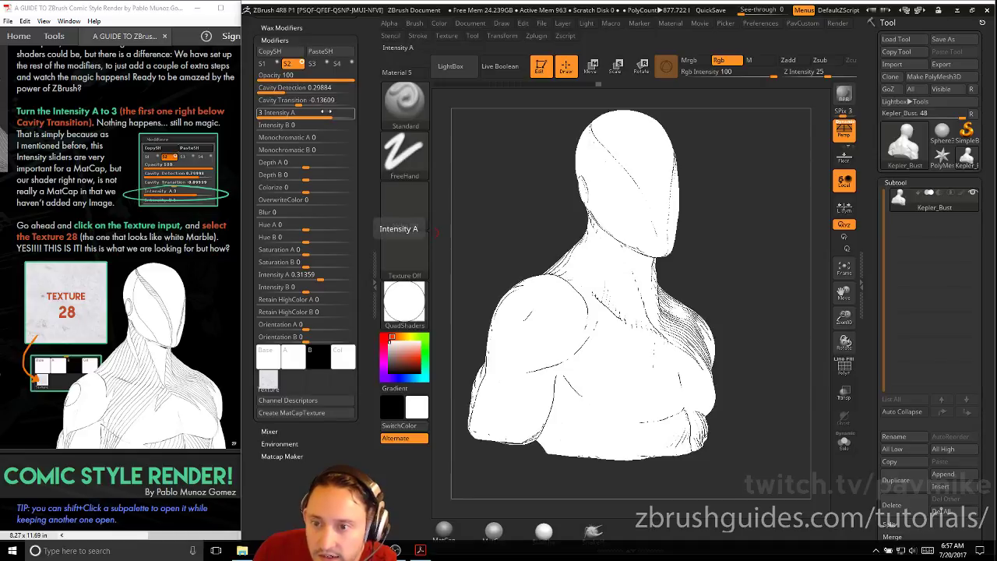
click(325, 113)
mouse_move(324, 112)
mouse_down()
mouse_move(292, 116)
mouse_move(308, 117)
mouse_up()
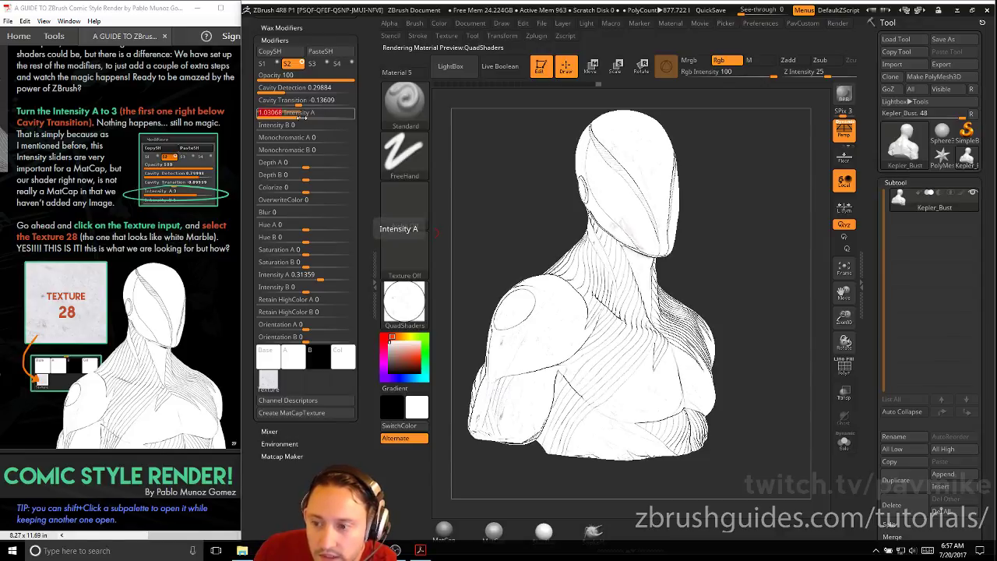
Step: Read the guide's section on texture-driven MatCaps, including its Texture 40 and Texture 27 examples
scroll(144, 300, down, 5)
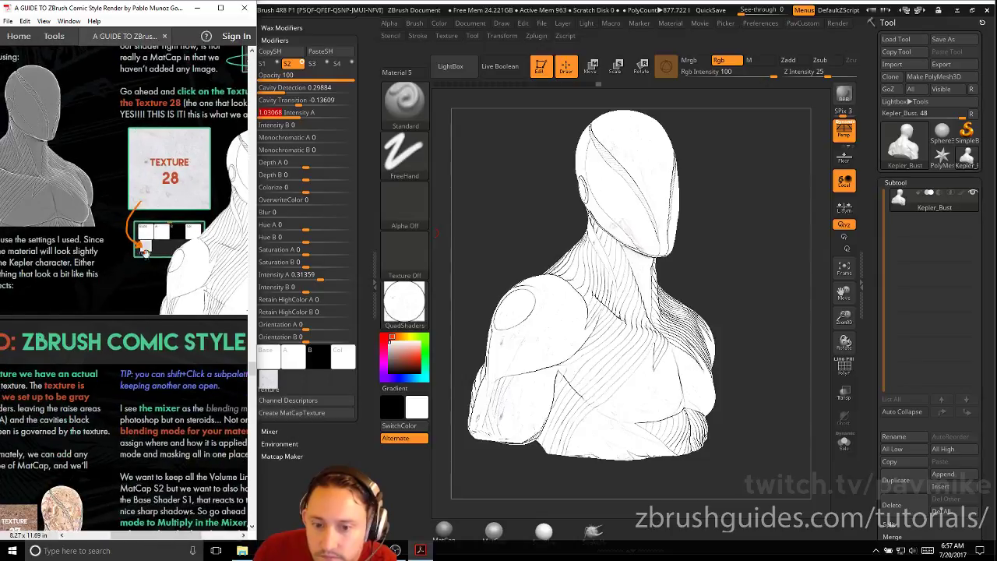
drag(52, 384, 165, 269)
drag(189, 316, 196, 209)
drag(197, 161, 49, 293)
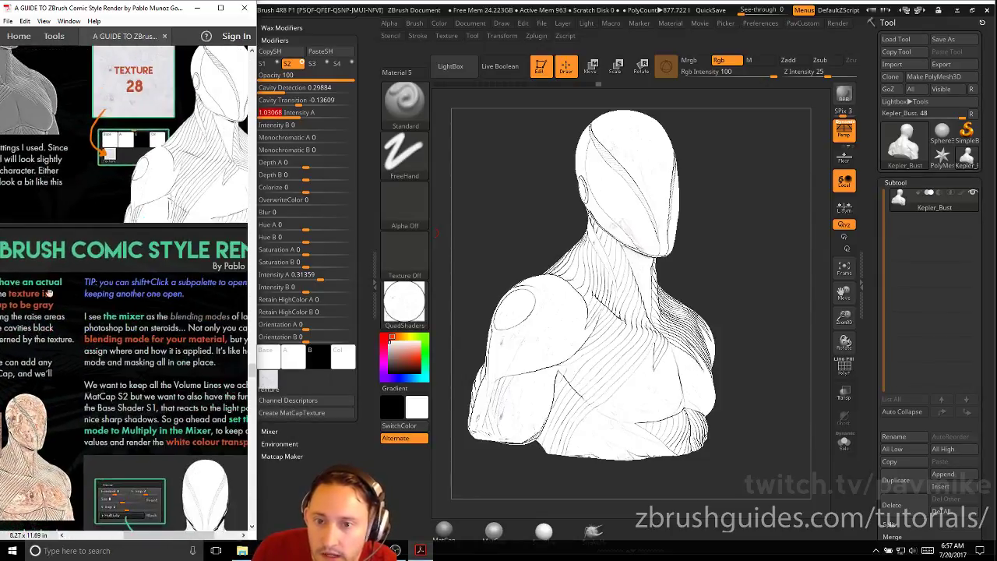
scroll(49, 293, up, 5)
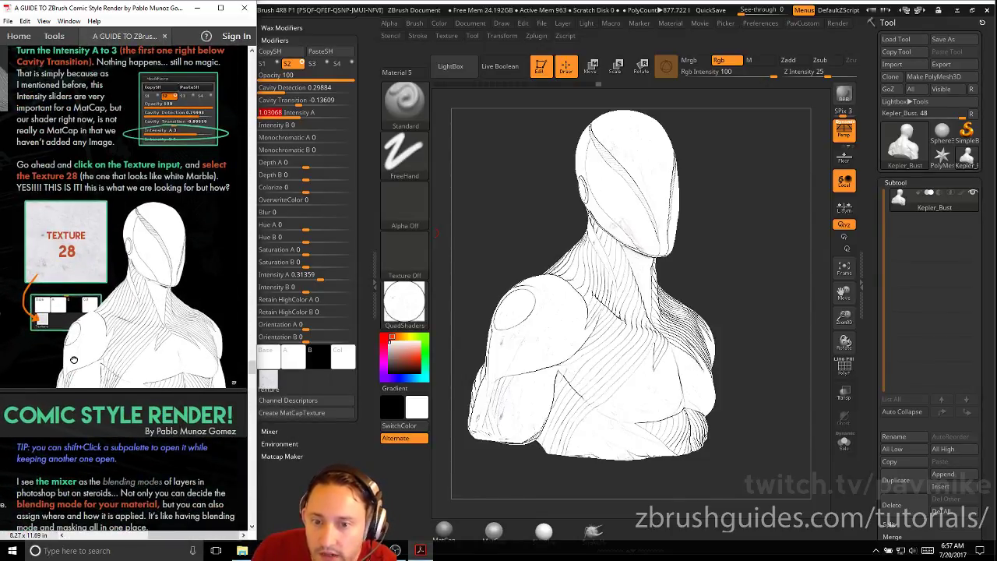
scroll(73, 359, down, 10)
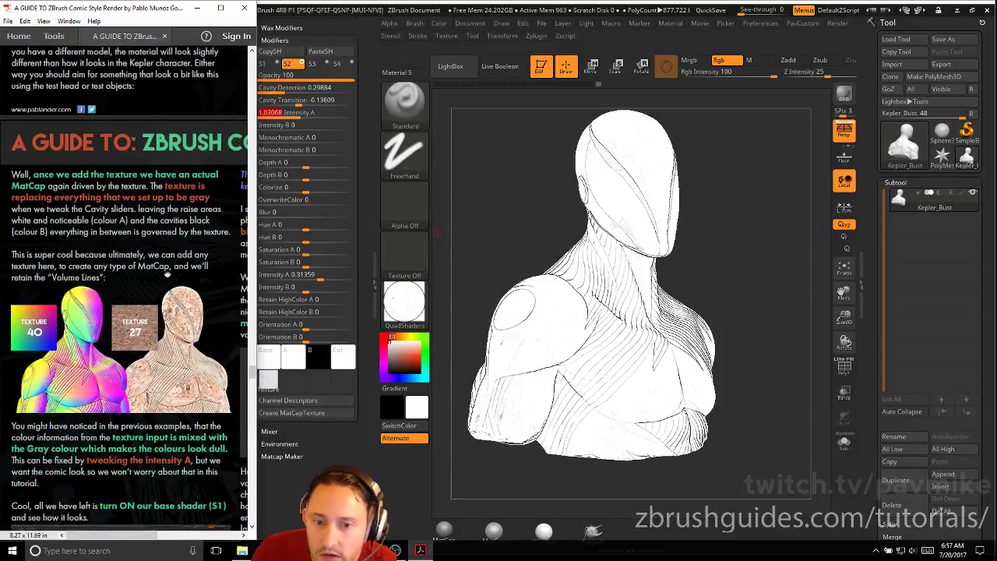
drag(161, 236, 152, 233)
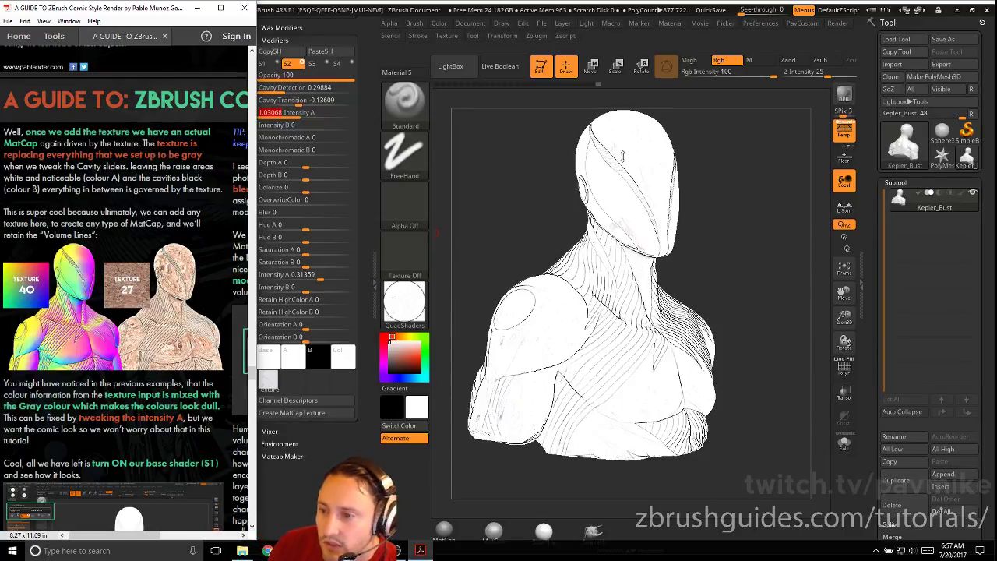
Step: Replace the S2 shader's texture with the imported Grey.jpg and raise its first Intensity A, following Cavity Transition, to 1.78622
click(269, 381)
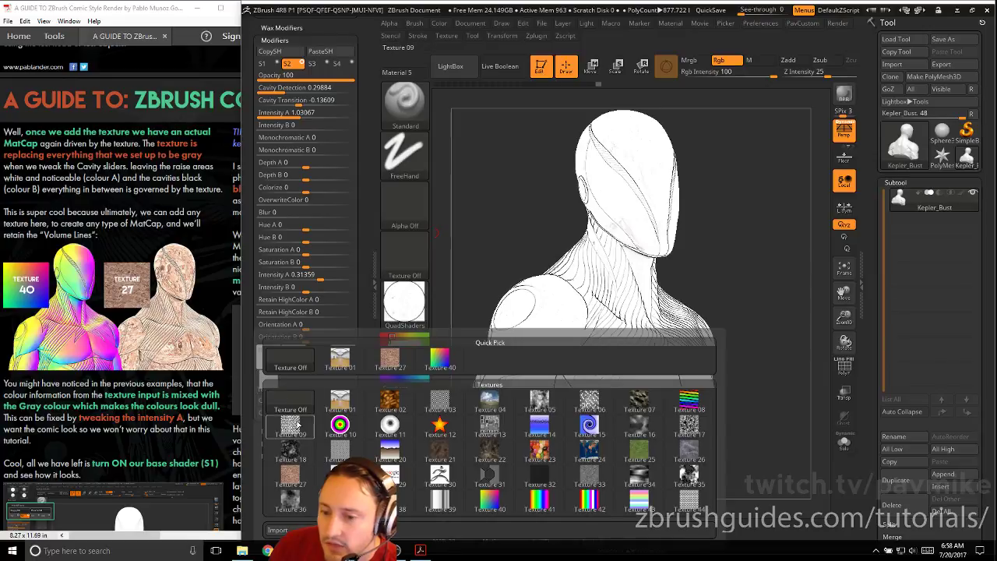
click(277, 529)
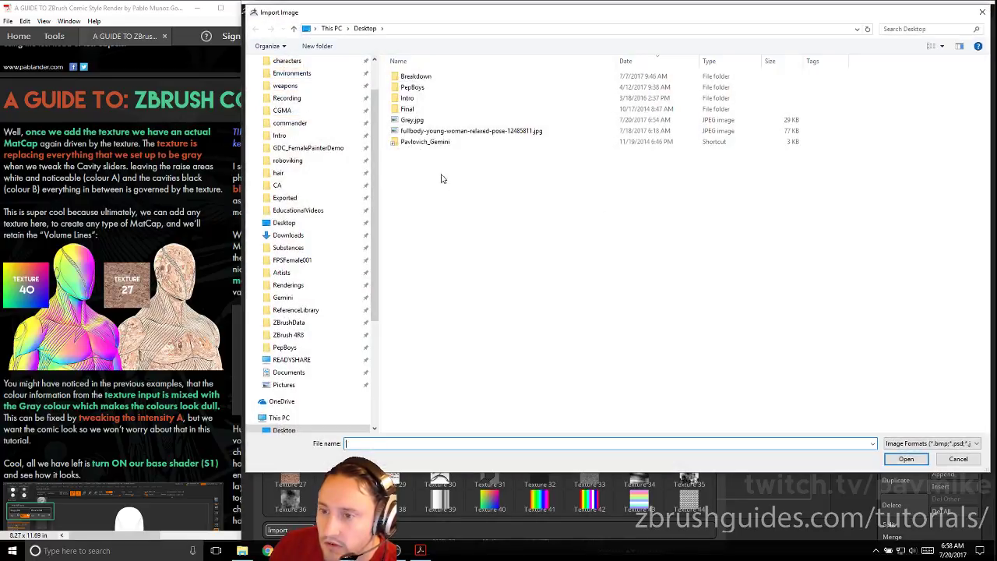
double_click(411, 120)
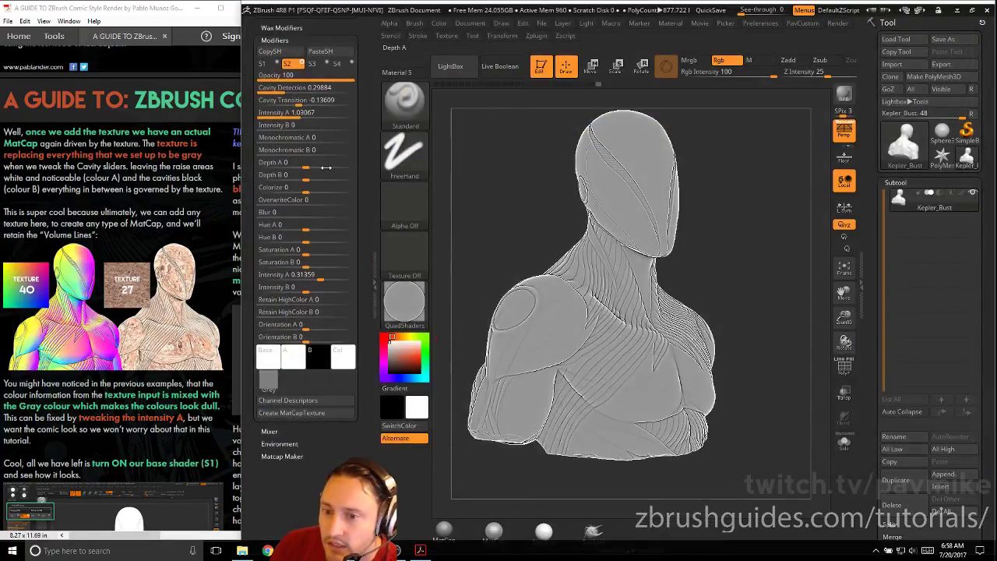
drag(285, 112, 315, 115)
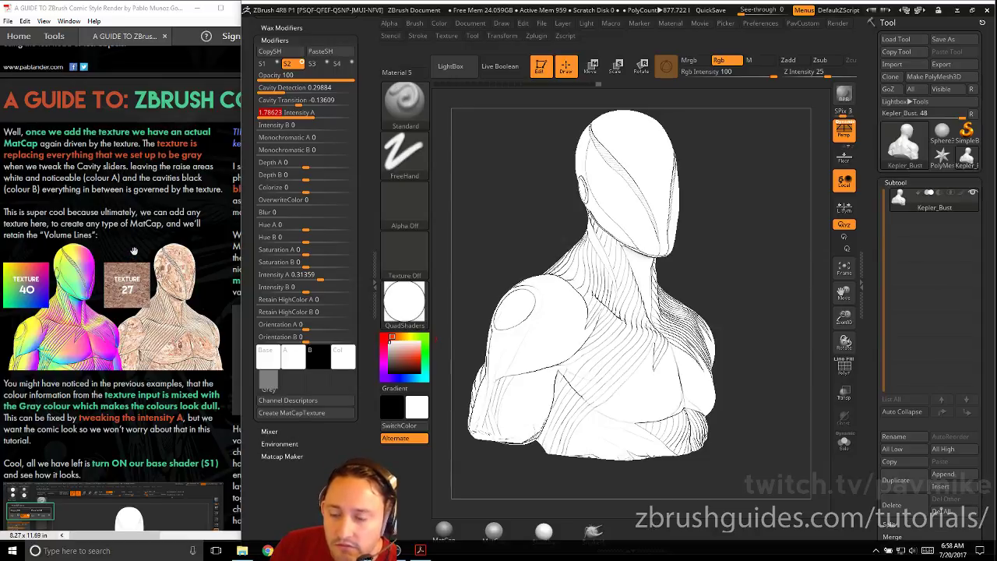
Step: Try Texture 40 and Texture 27 from the guide's examples on the S2 shader, and restore Grey.jpg as its texture
click(267, 379)
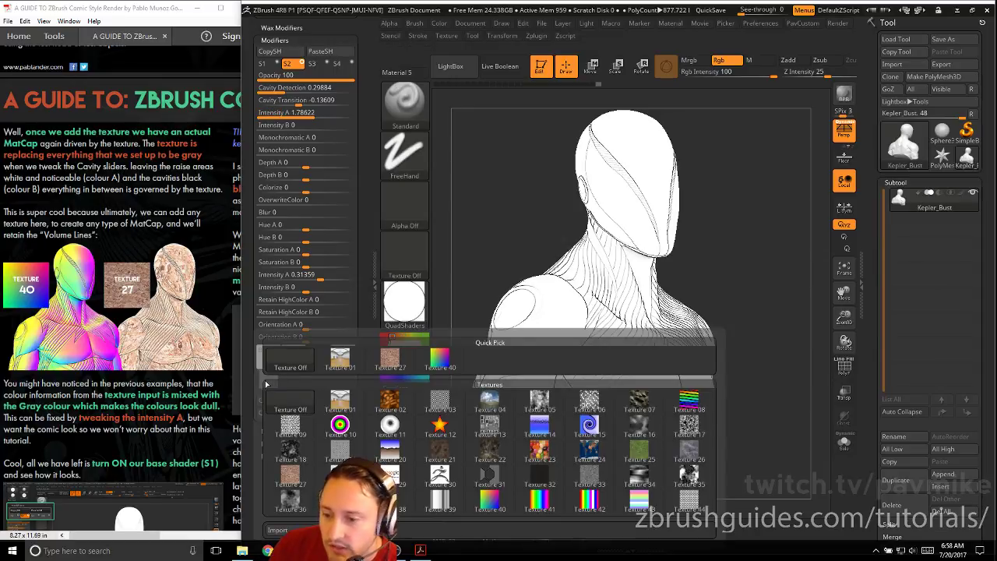
click(487, 500)
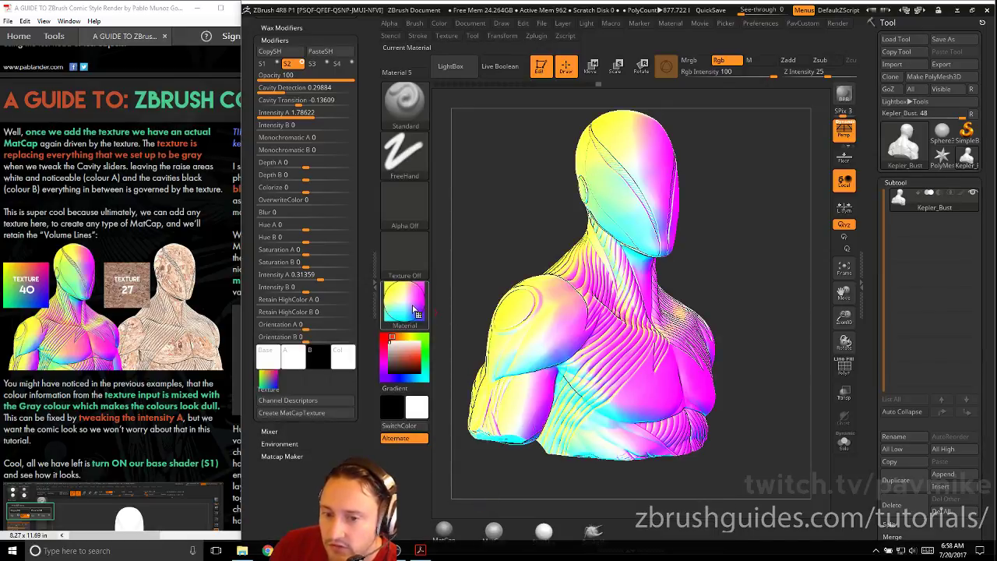
click(404, 300)
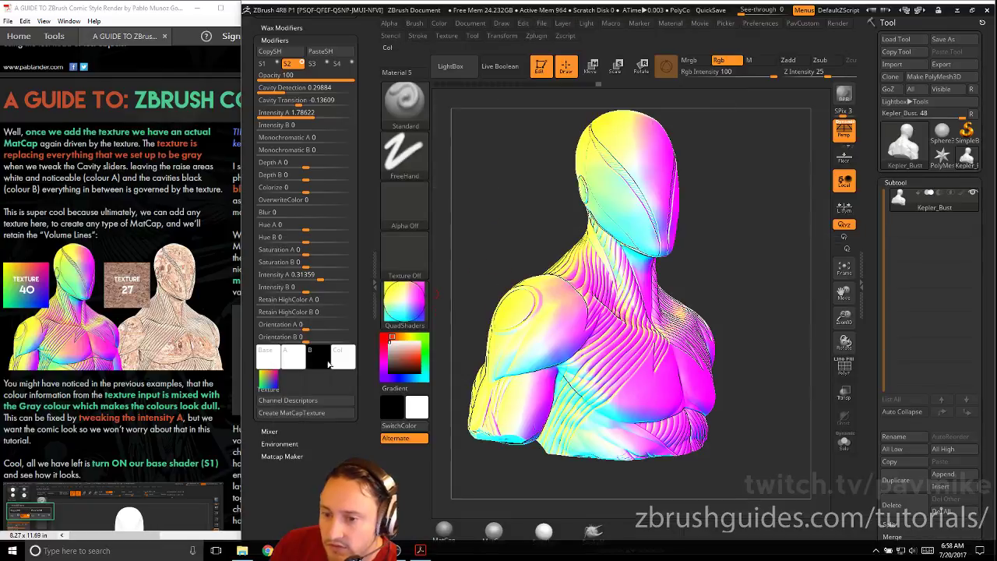
click(271, 380)
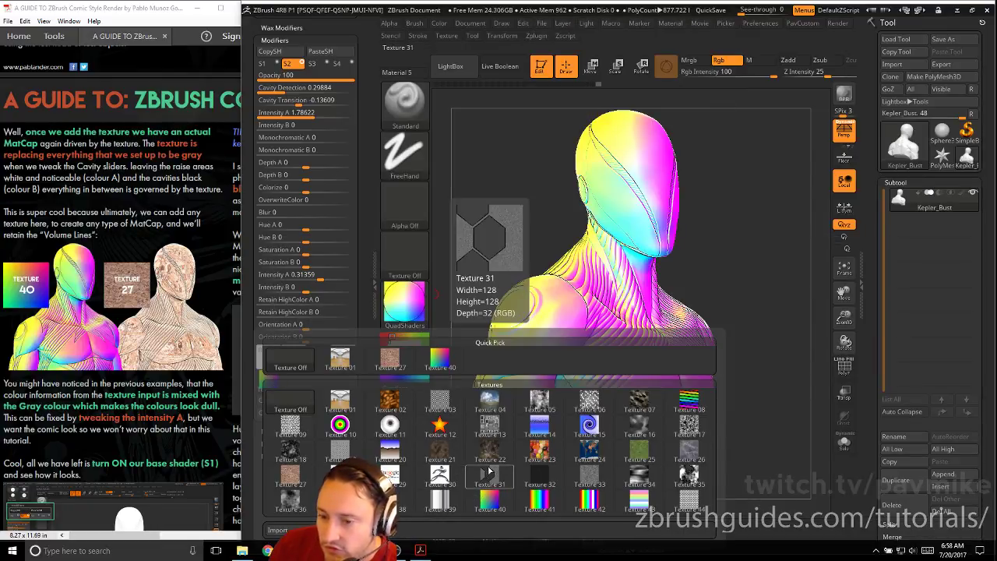
click(290, 473)
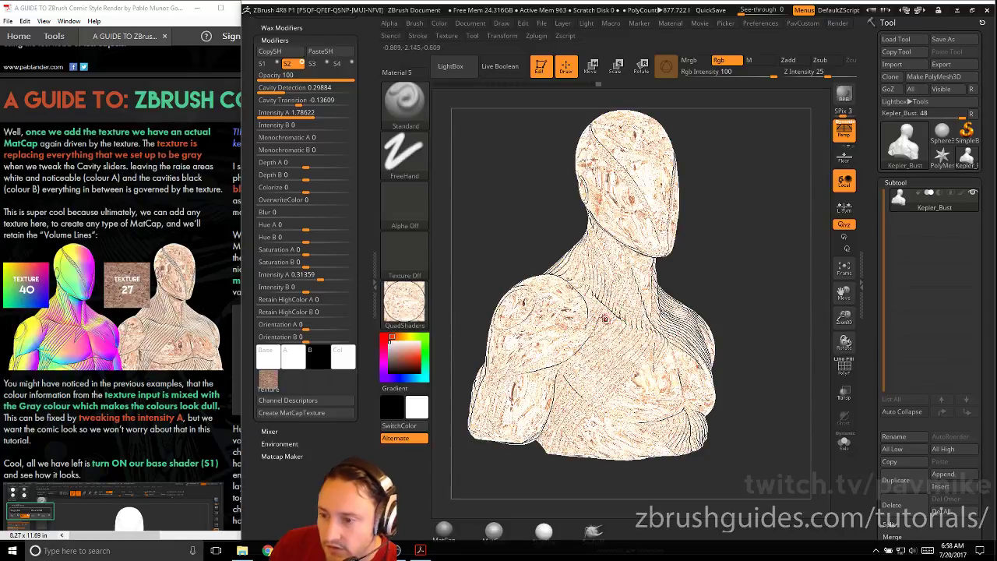
click(268, 381)
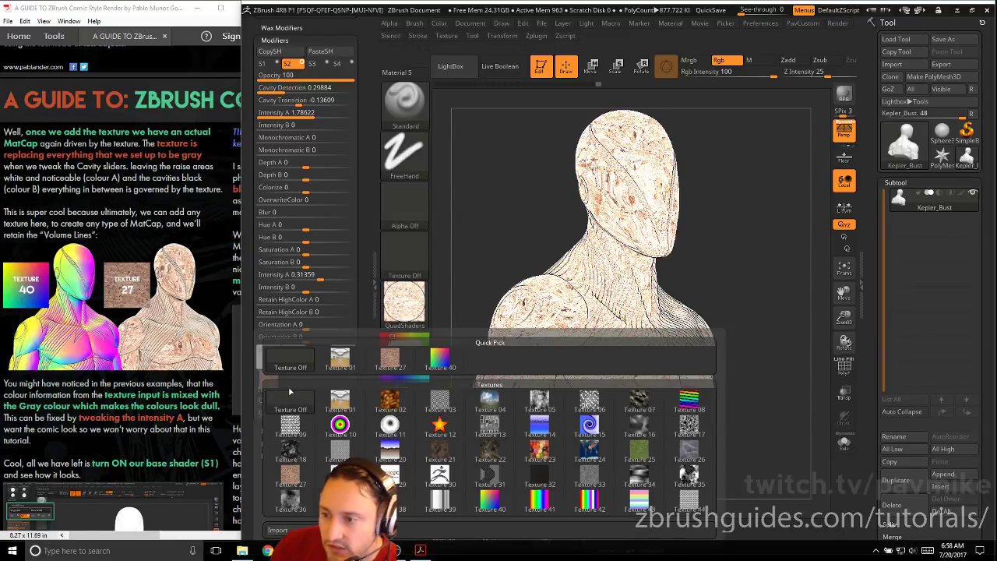
click(277, 529)
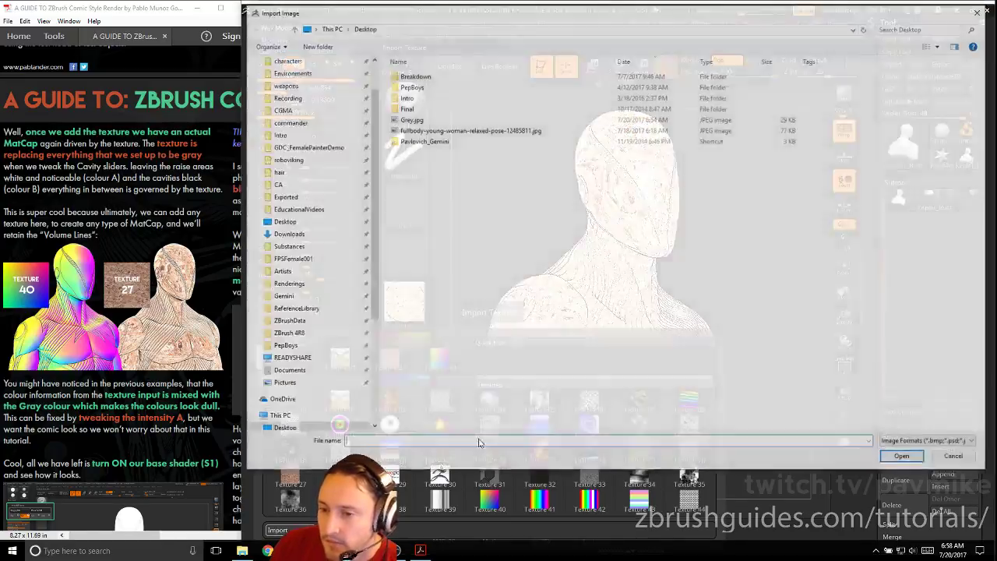
double_click(420, 121)
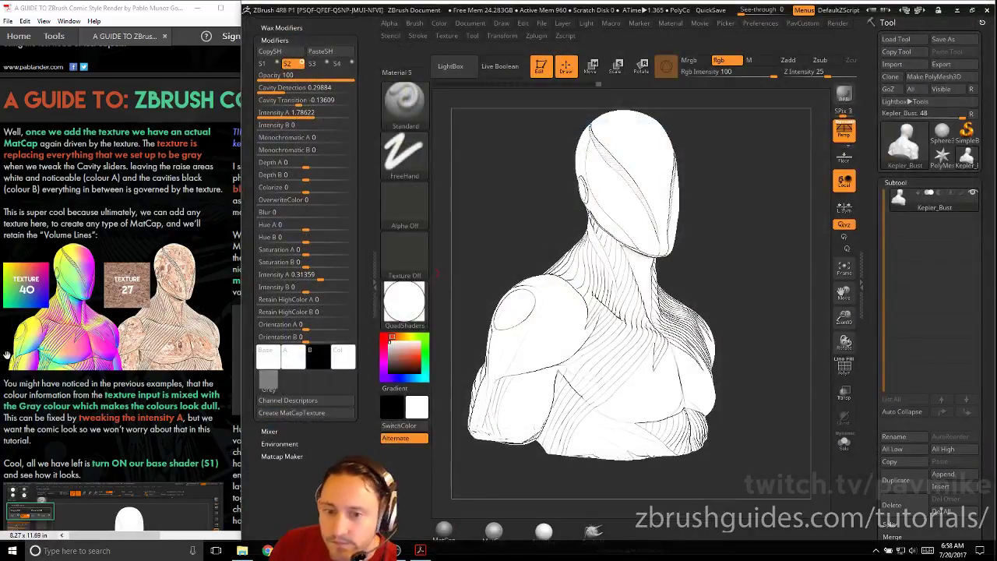
Step: Follow the guide's next instruction and turn on the S1 base shader alongside S2
click(120, 383)
scroll(125, 374, down, 3)
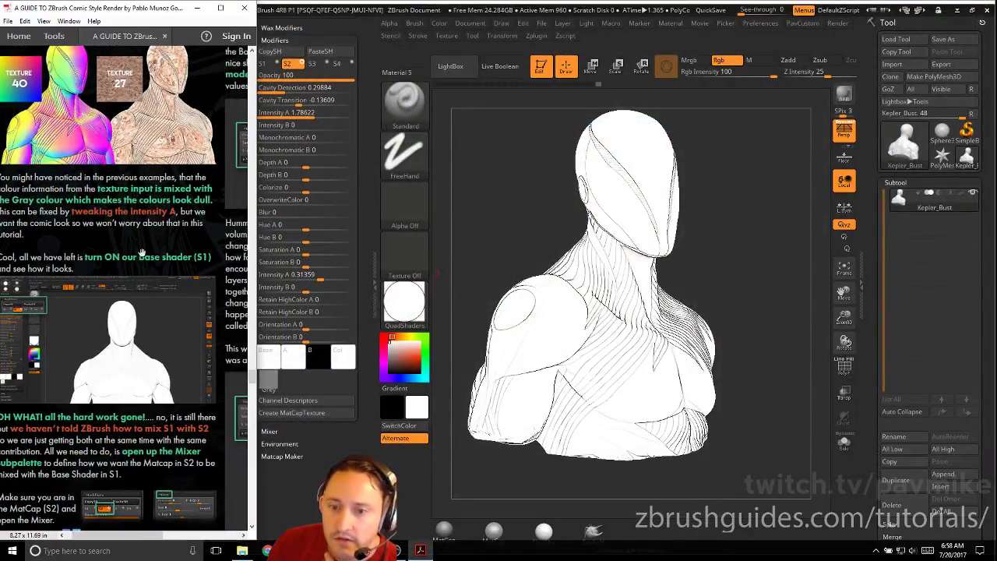
drag(140, 248, 147, 247)
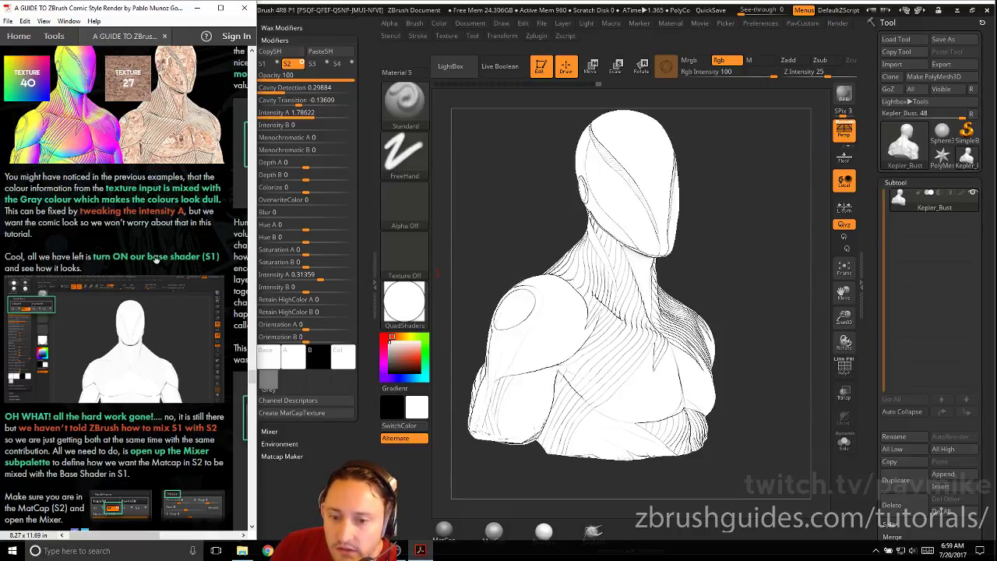
scroll(156, 261, down, 1)
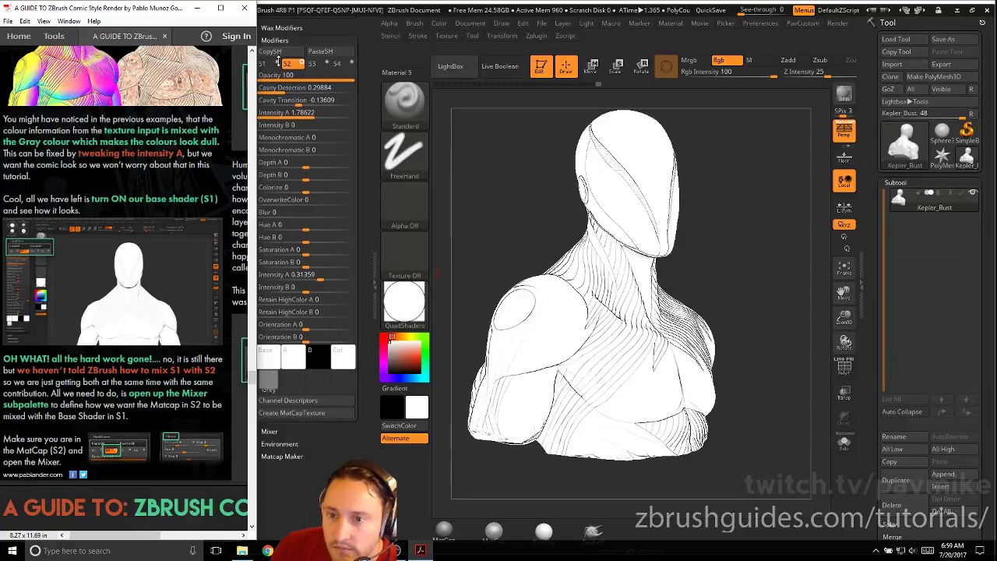
click(277, 62)
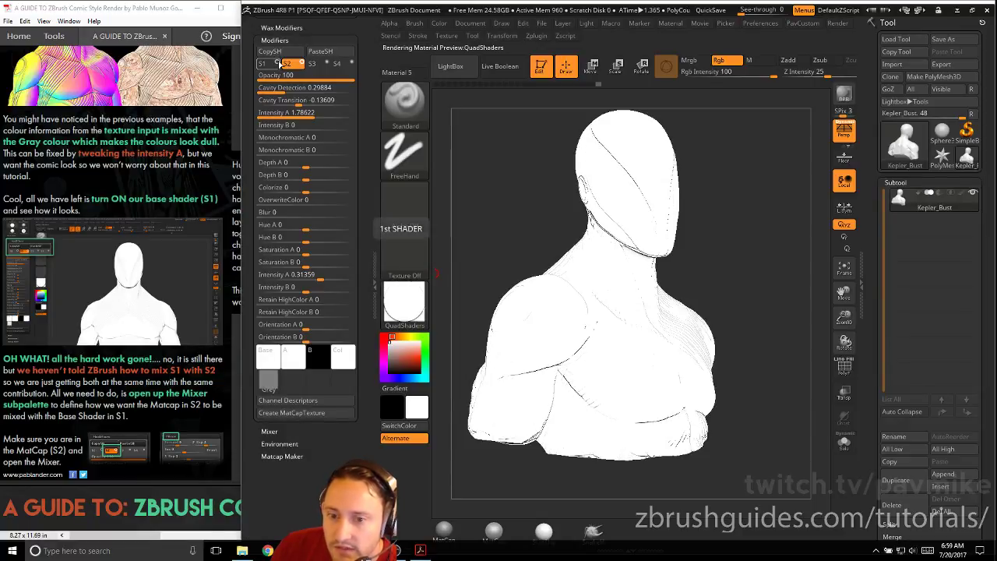
Step: Open the material's Mixer settings for S2 as the guide instructs, keeping the Modifiers settings open as well
click(112, 379)
scroll(111, 374, down, 2)
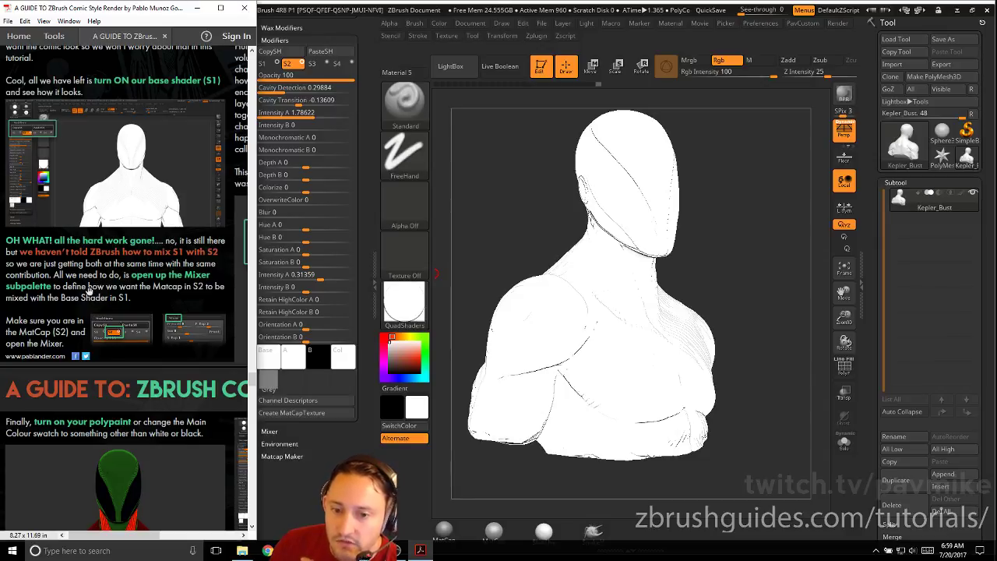
scroll(92, 299, up, 2)
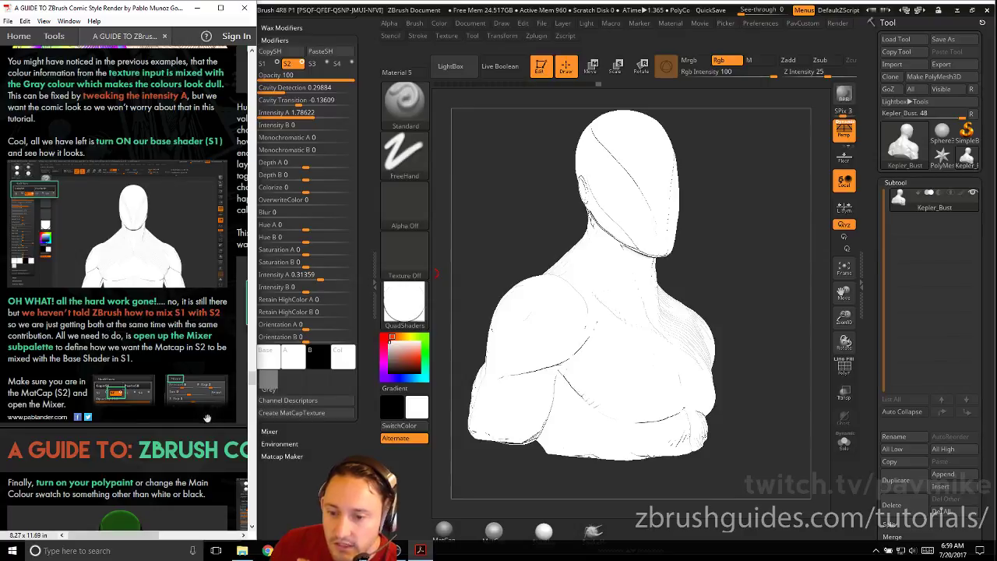
click(269, 432)
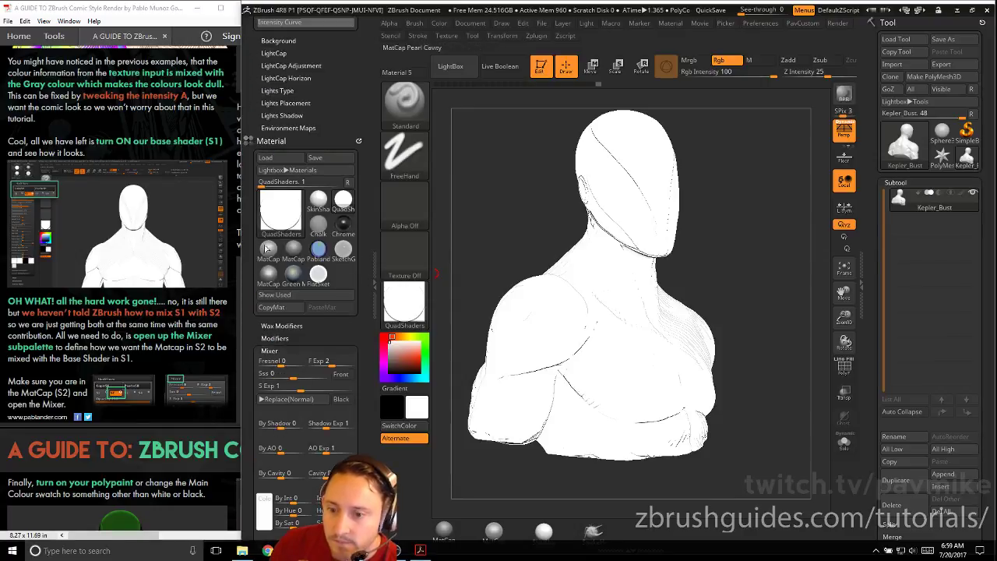
click(274, 338)
scroll(261, 333, down, 5)
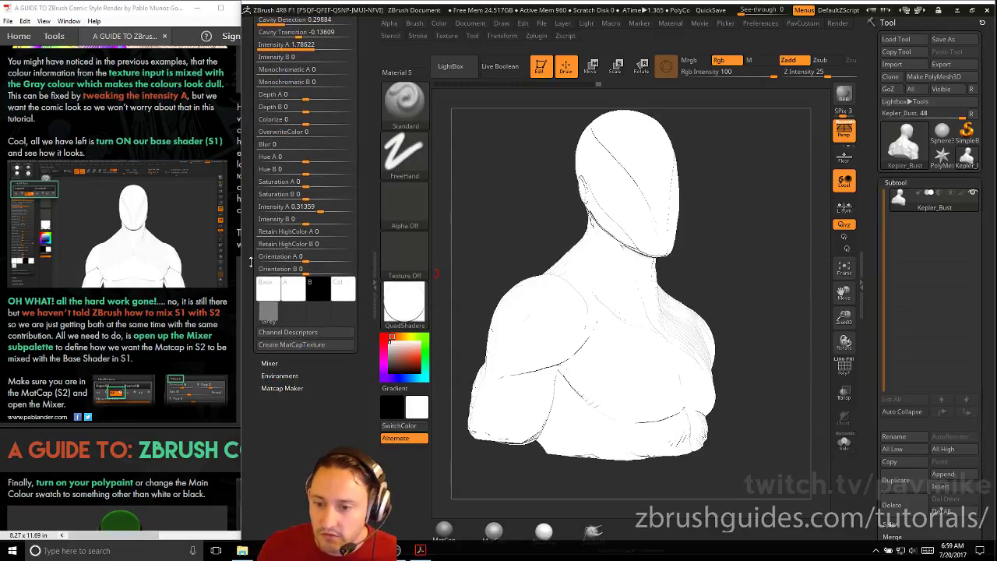
click(270, 362)
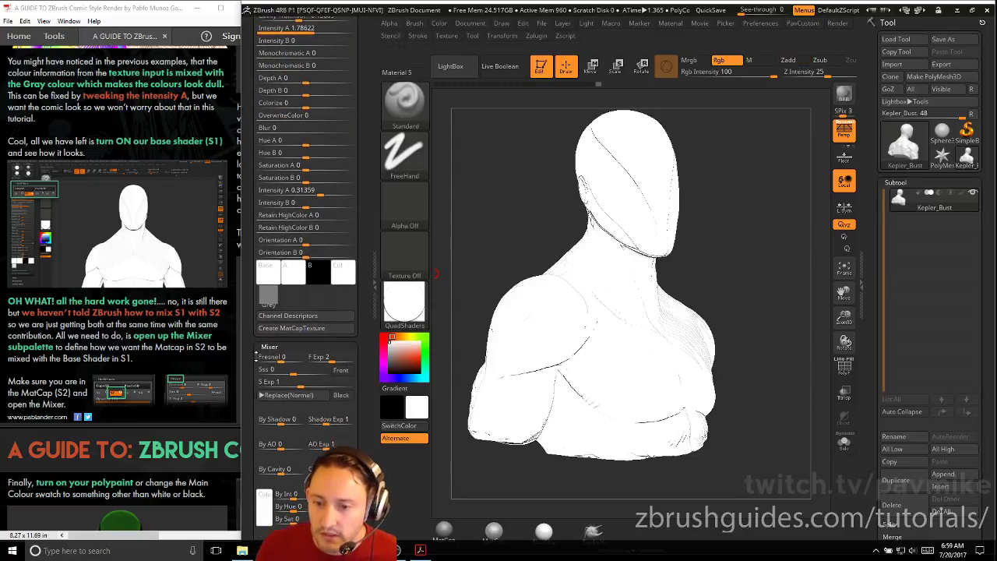
scroll(252, 325, up, 6)
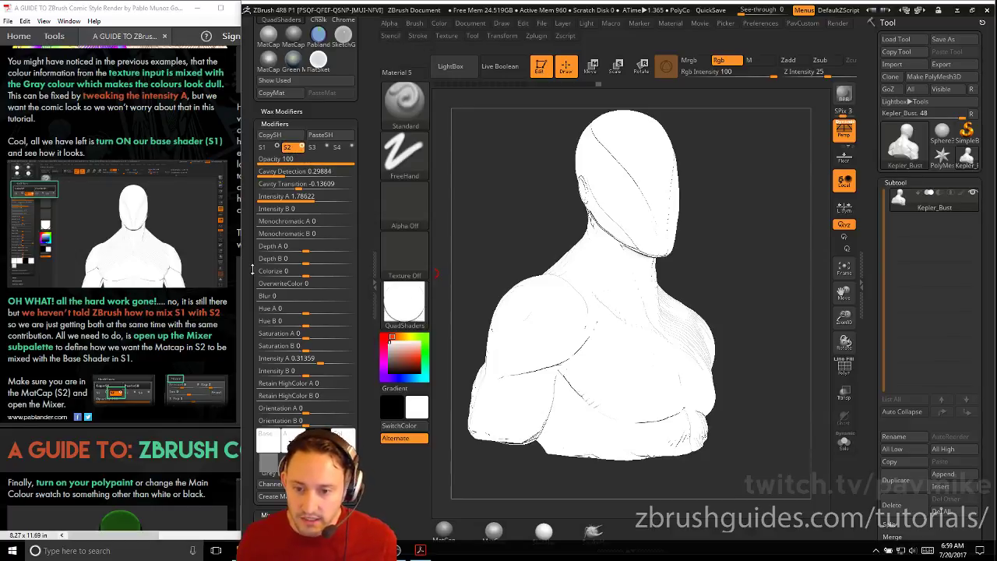
scroll(282, 140, down, 1)
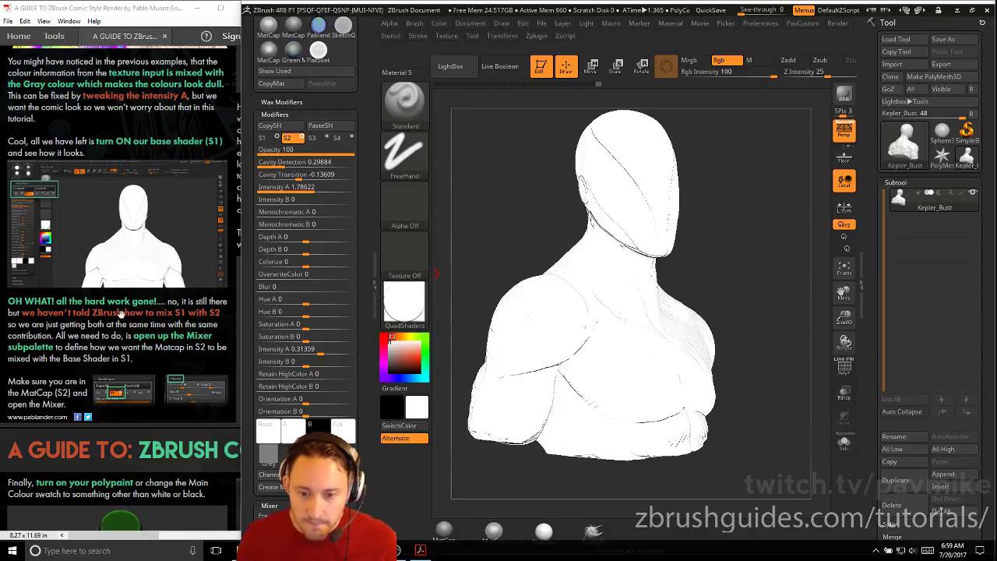
Step: Read the guide's Mixer section on blending S2 over S1 with Multiply and the Black option, and narrow the PDF window slightly
mouse_move(114, 338)
mouse_down()
mouse_move(117, 320)
mouse_move(112, 327)
mouse_up()
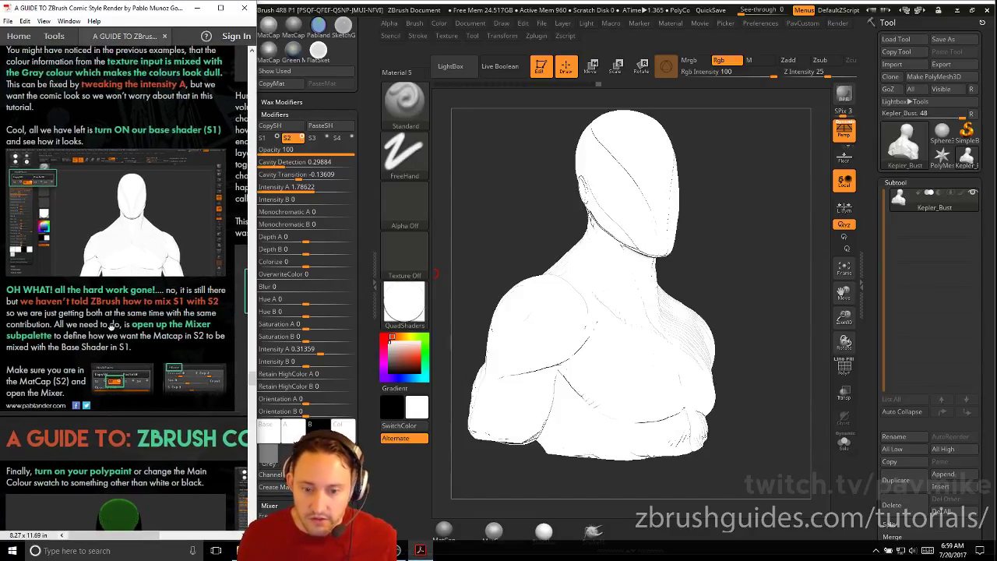
scroll(62, 247, down, 5)
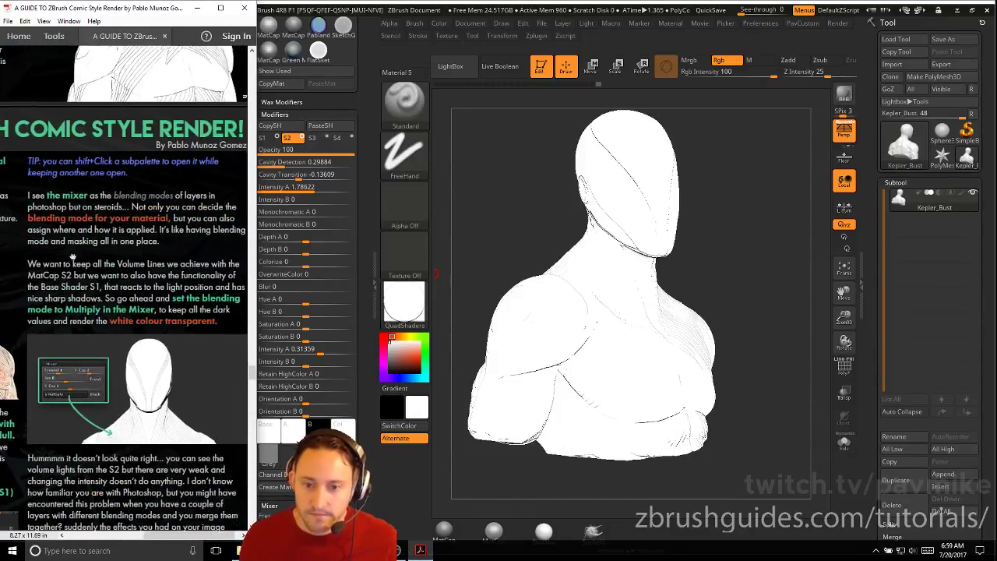
scroll(90, 257, down, 2)
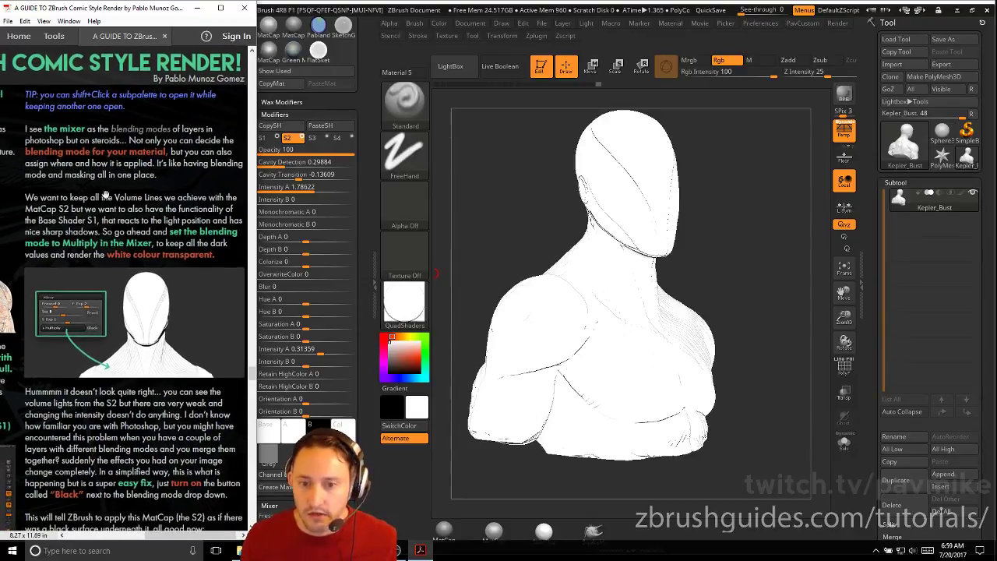
scroll(122, 207, down, 1)
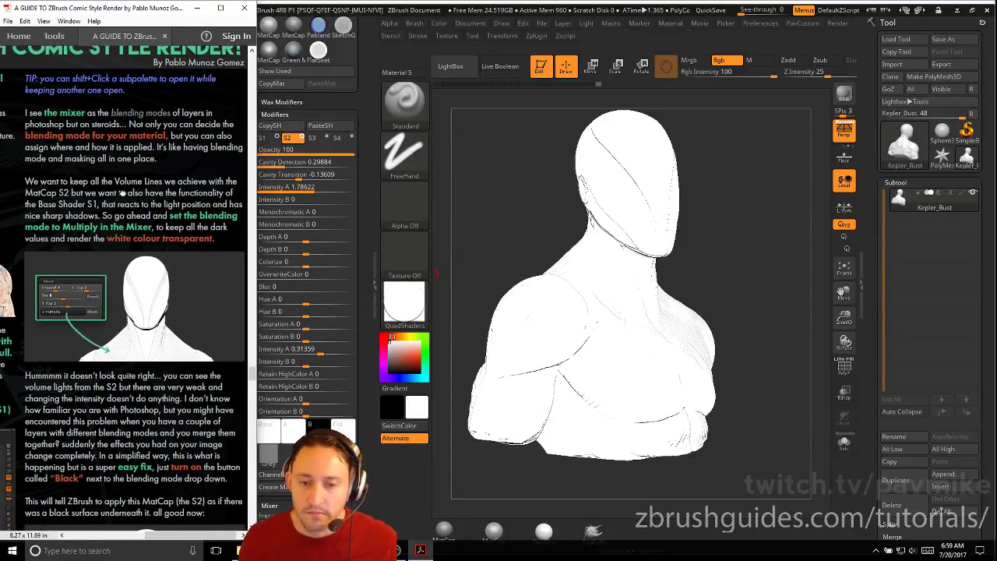
scroll(122, 192, down, 3)
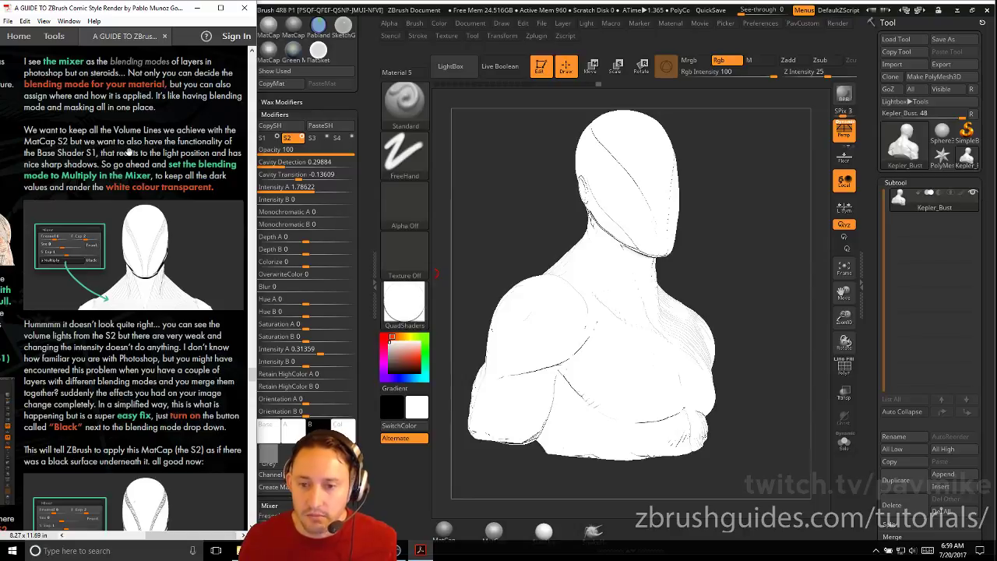
drag(141, 161, 134, 159)
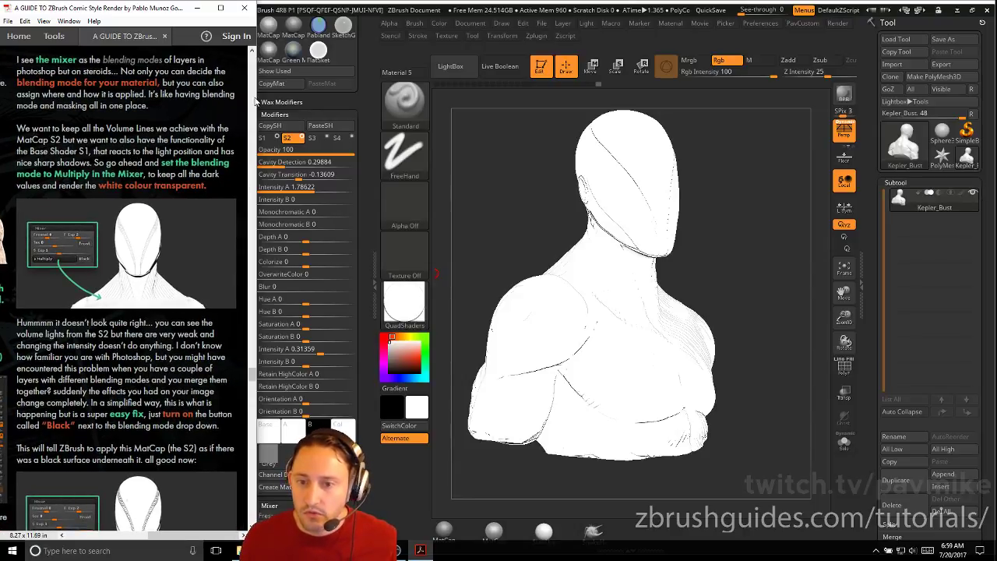
drag(255, 98, 250, 98)
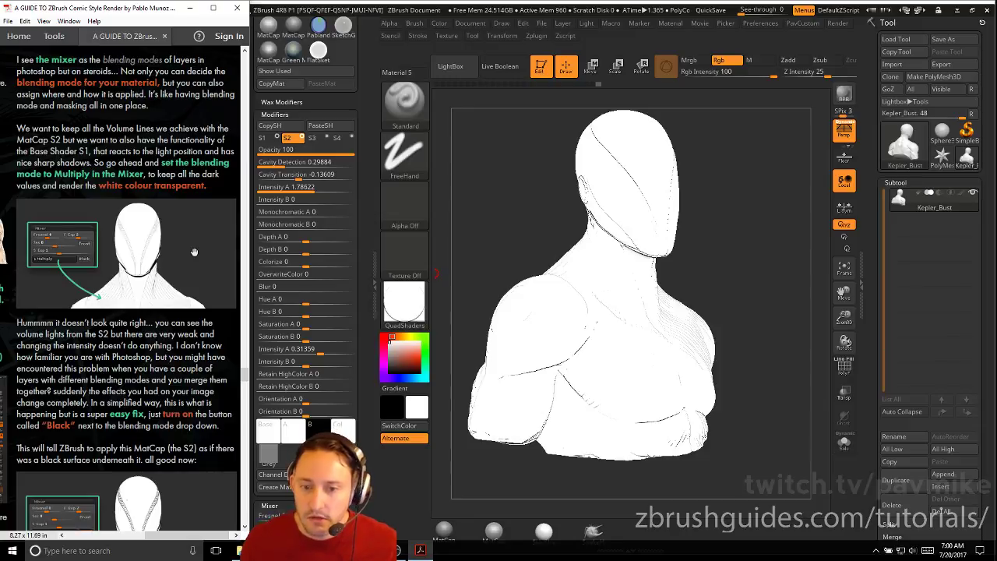
Step: Set the S2 shader's blending mode to Multiply in the Mixer and turn on its Black option
drag(363, 224, 364, 133)
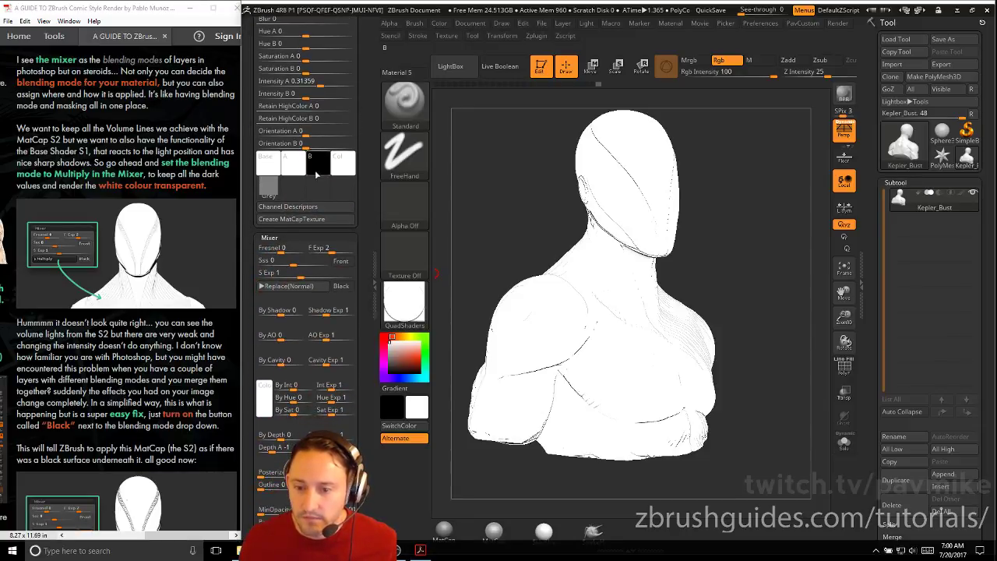
click(288, 286)
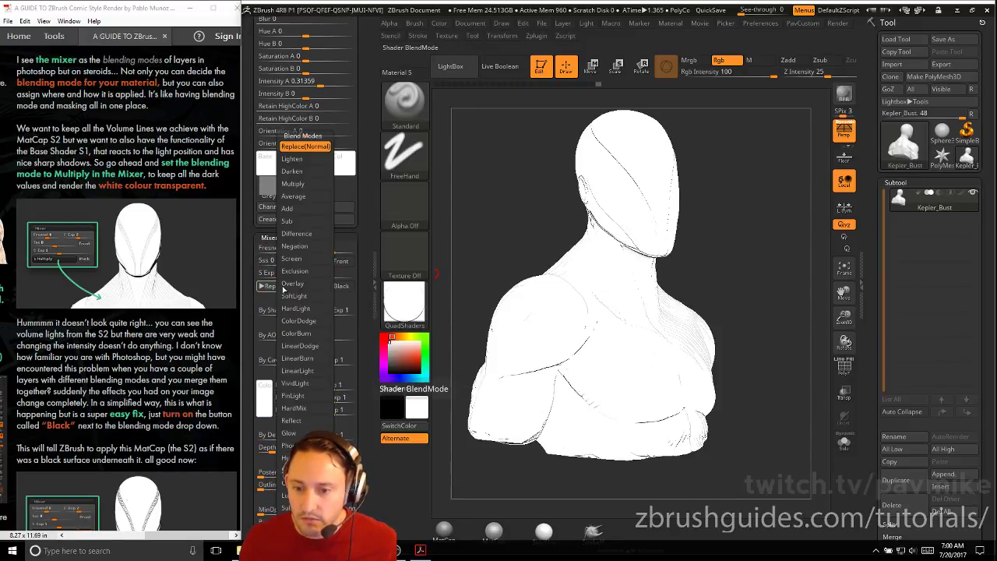
click(295, 185)
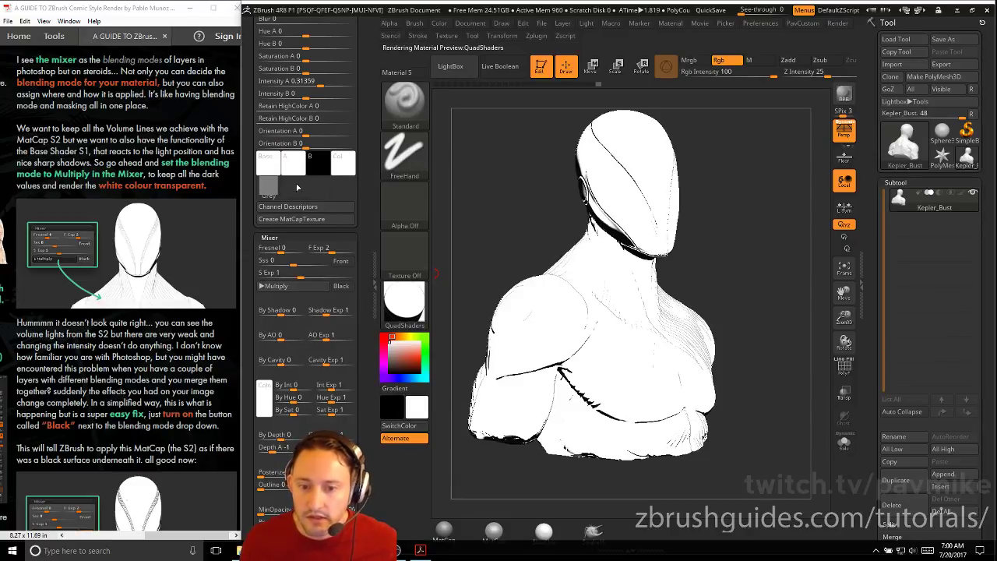
click(166, 337)
scroll(163, 335, down, 3)
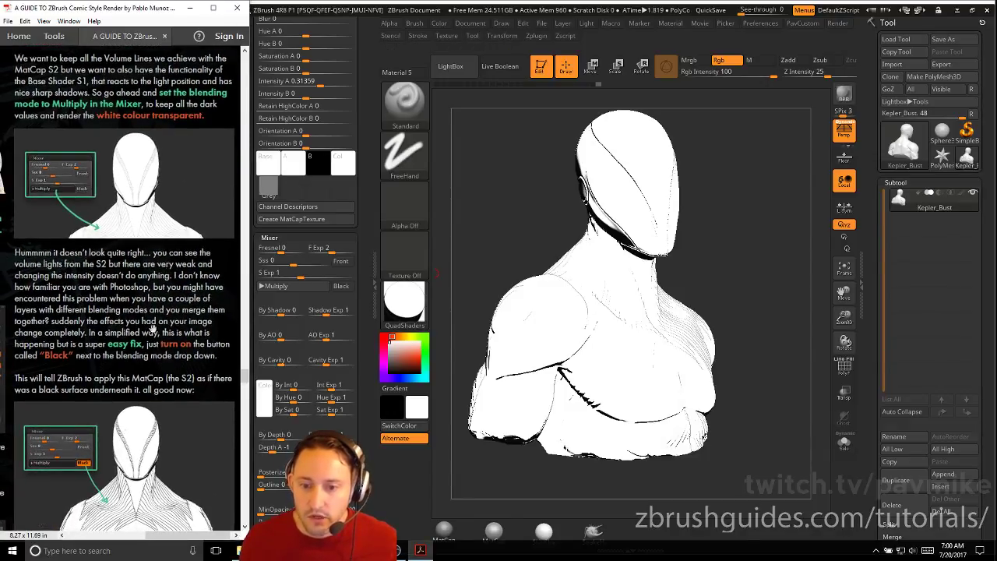
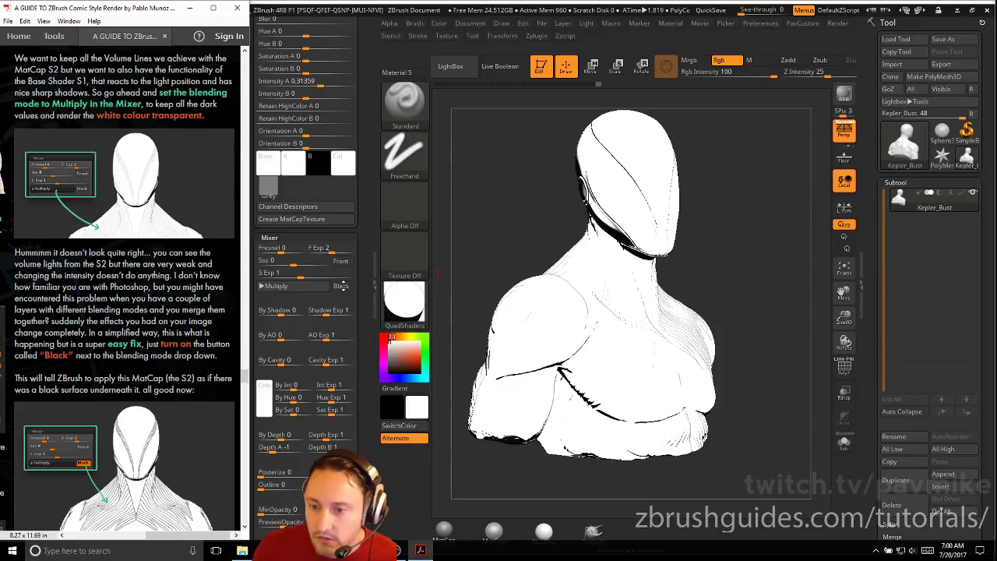
click(341, 286)
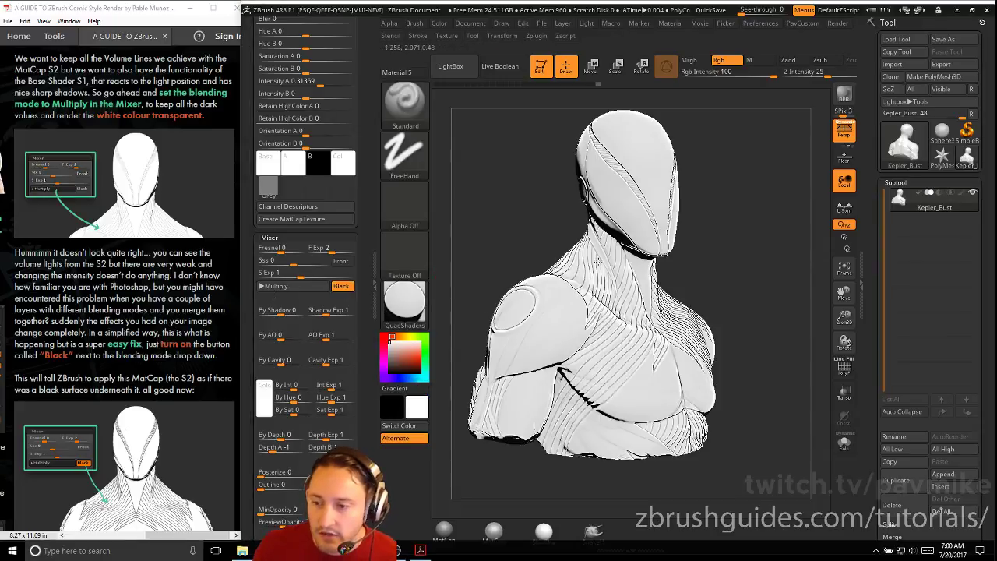
Step: Follow the guide's colour instructions: change the main colour to a light red and turn on polypaint for the Kepler_Bust subtool
scroll(297, 147, up, 5)
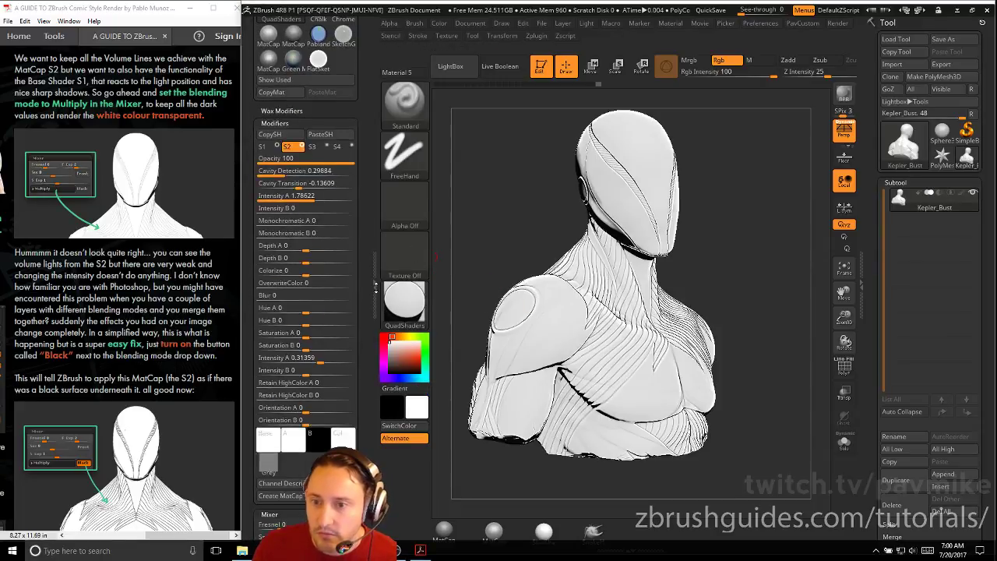
click(302, 152)
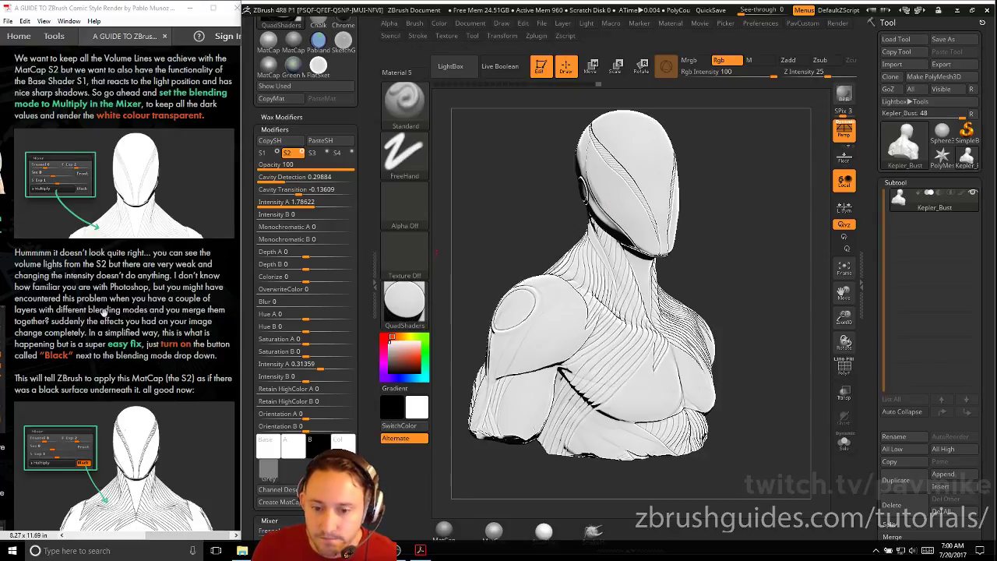
click(101, 313)
scroll(101, 314, down, 3)
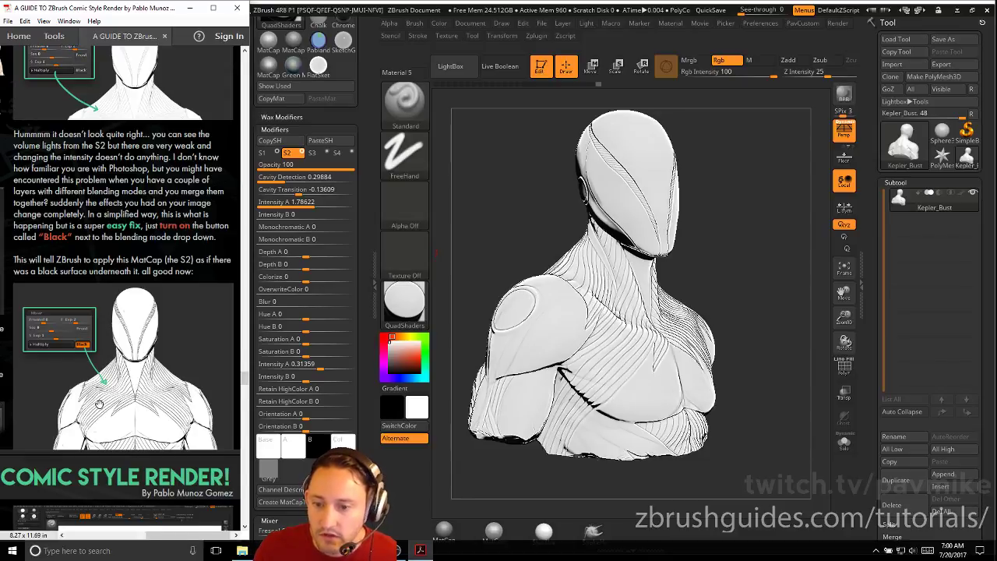
scroll(88, 408, down, 10)
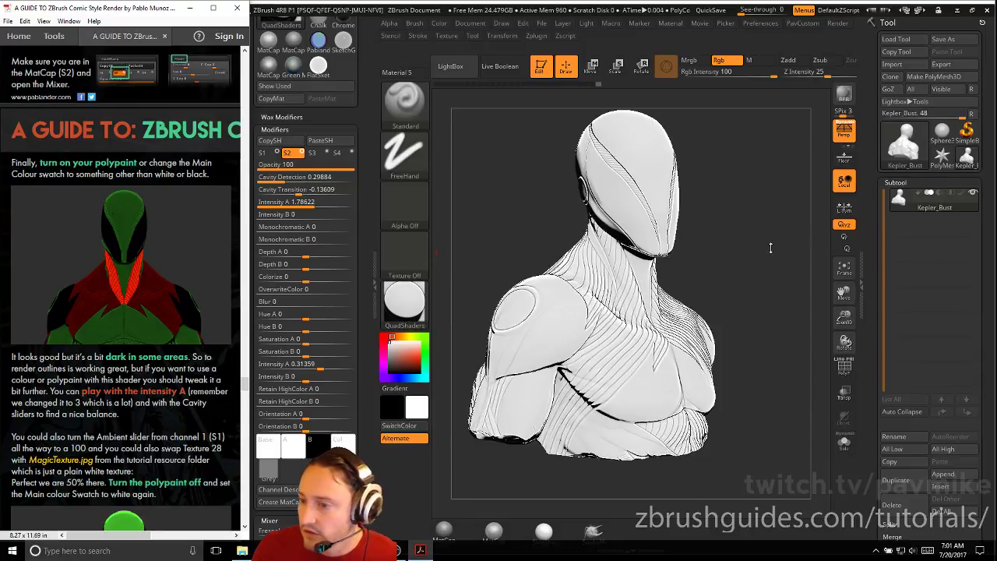
drag(408, 362, 418, 347)
click(961, 192)
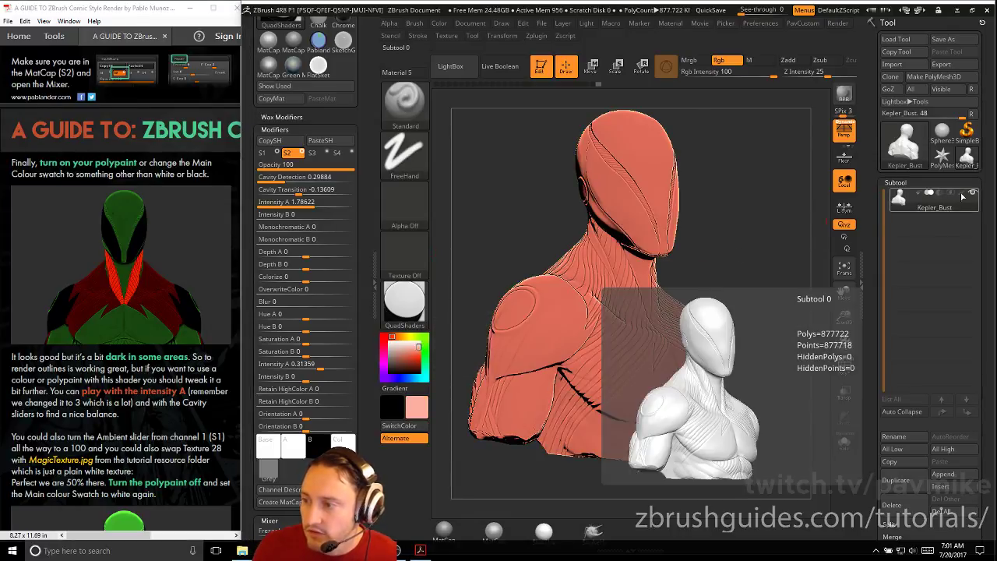
drag(696, 225, 753, 224)
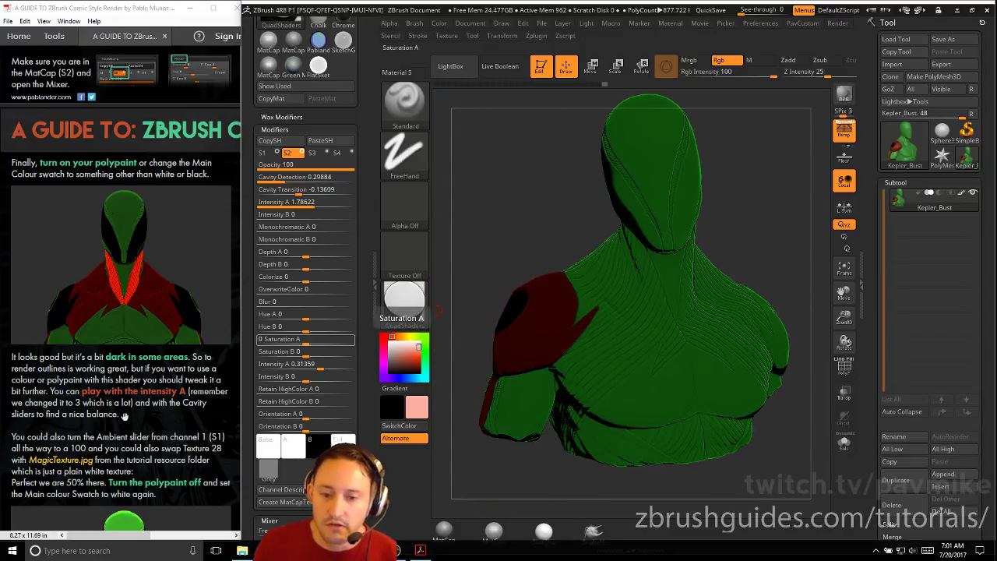
Step: Brighten the polypainted S2 lines by setting Intensity A to about 3.28 and Cavity Transition to about -0.207
scroll(134, 415, down, 1)
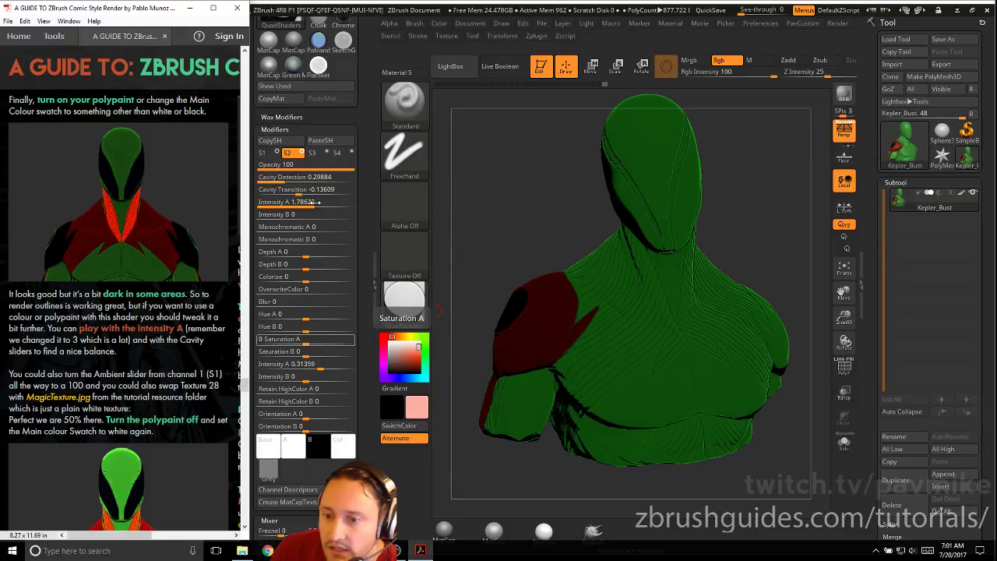
drag(316, 204, 324, 205)
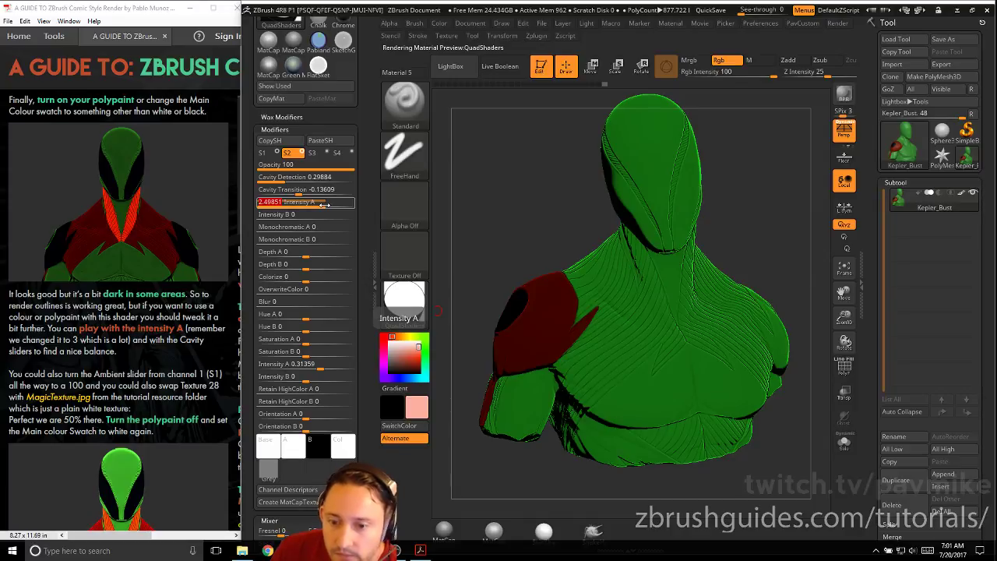
drag(296, 191, 334, 204)
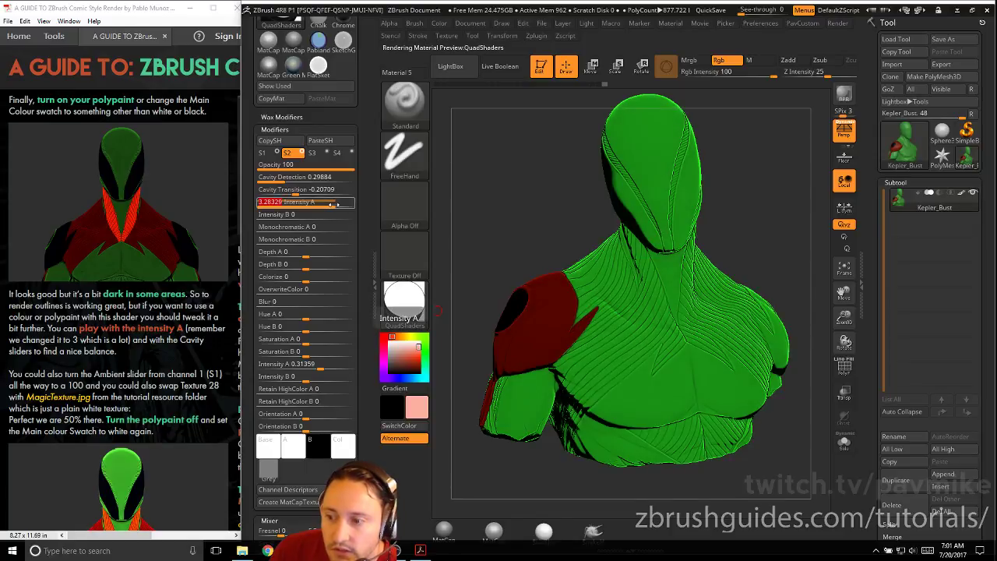
Step: Raise the S1 base shader's Ambient value to 100, as the guide suggests
click(126, 340)
scroll(126, 340, down, 1)
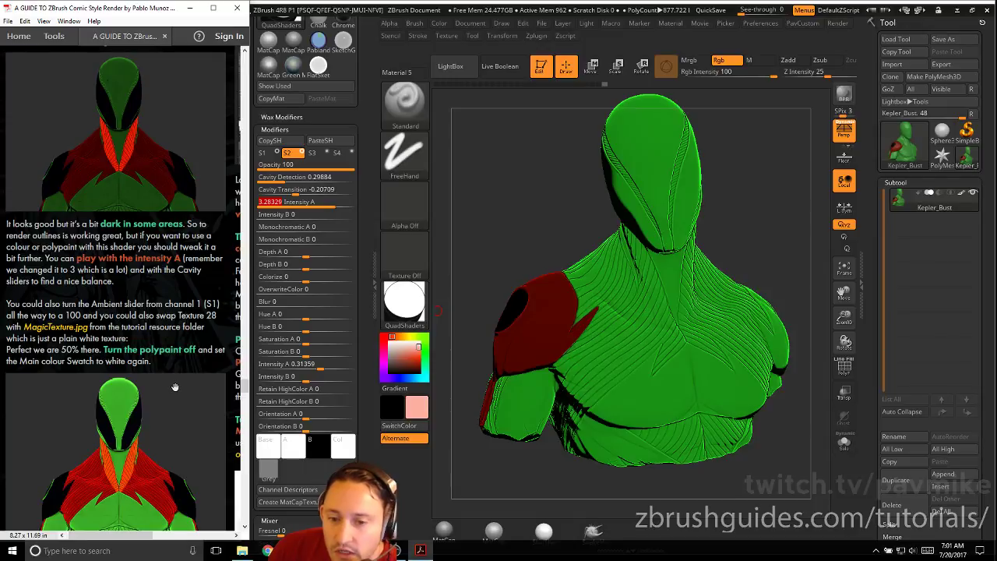
click(264, 152)
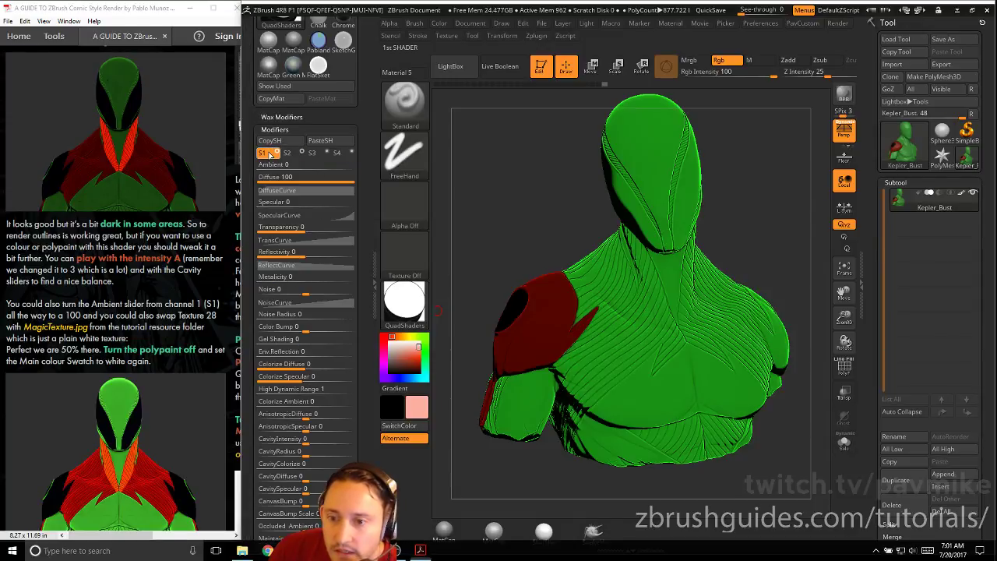
click(180, 361)
scroll(180, 360, down, 1)
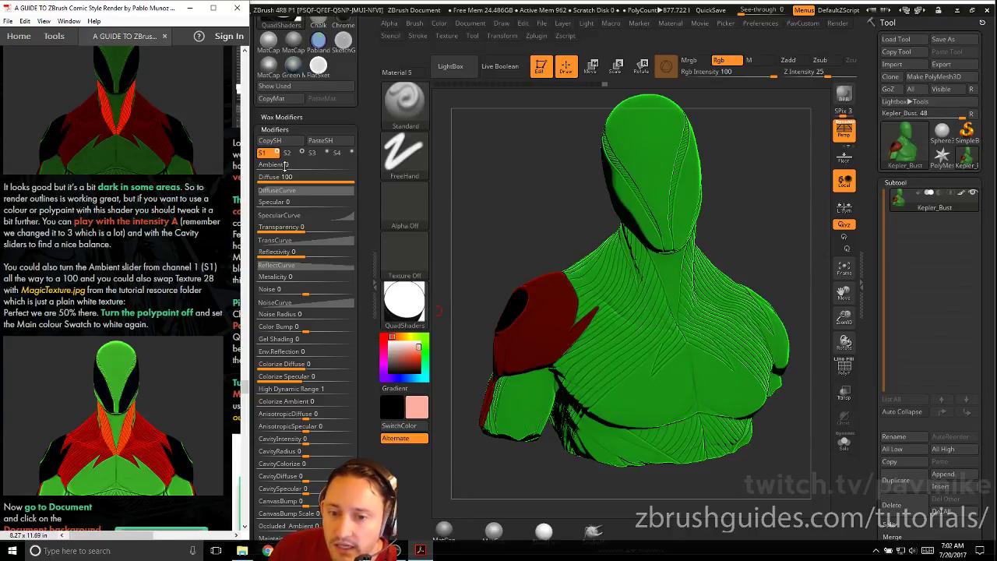
drag(284, 165, 361, 166)
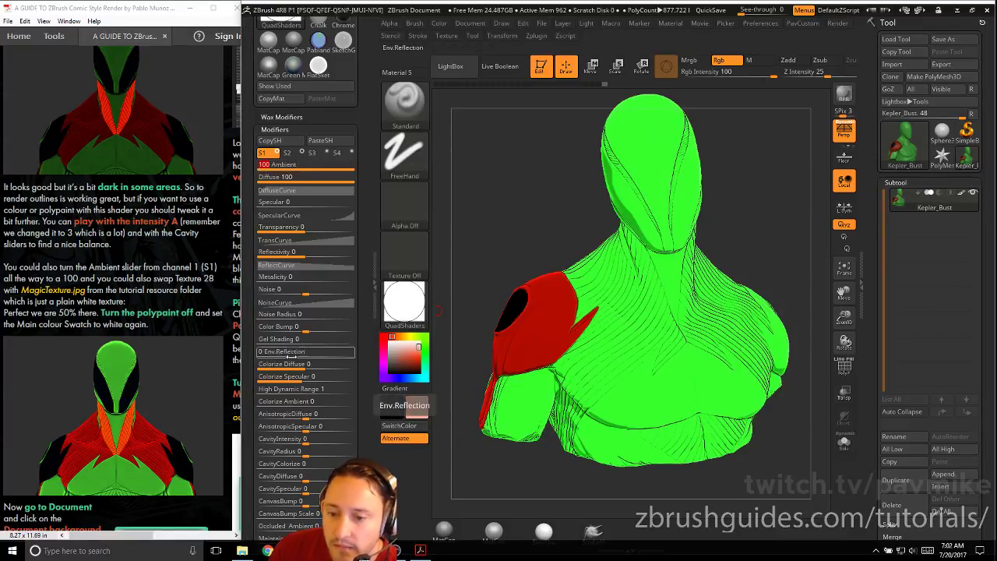
Step: Replace S2's Grey texture with magictexture.jpg, imported from the Textures folder in the ComicRendering RESOURCES folder
drag(252, 375, 253, 124)
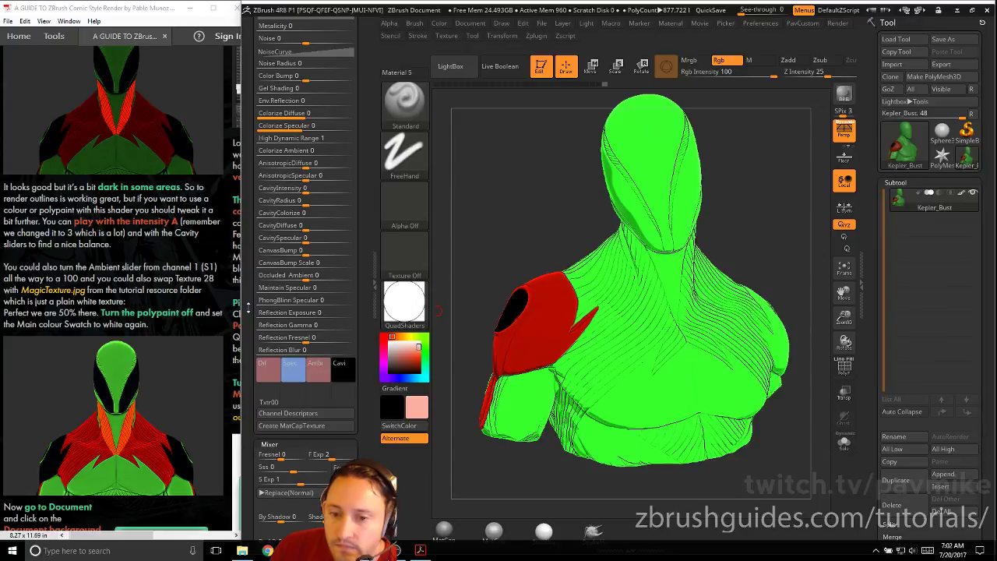
drag(246, 298, 248, 537)
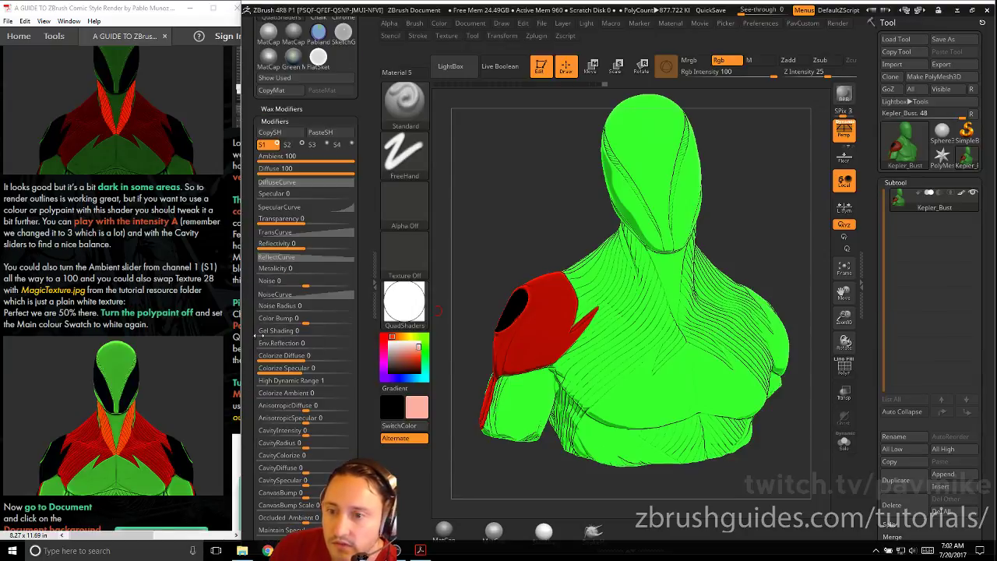
click(289, 145)
drag(248, 258, 248, 132)
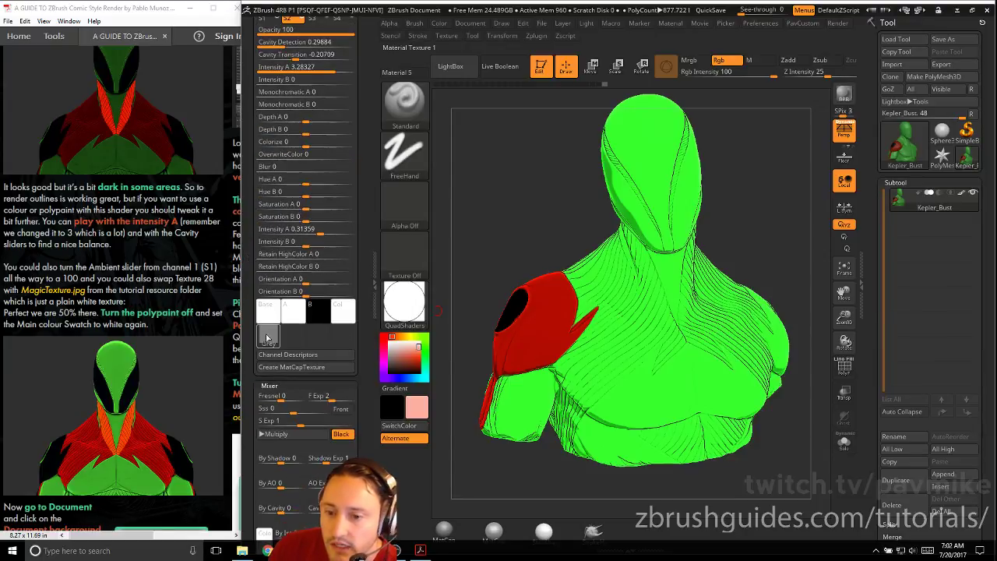
click(268, 336)
click(279, 522)
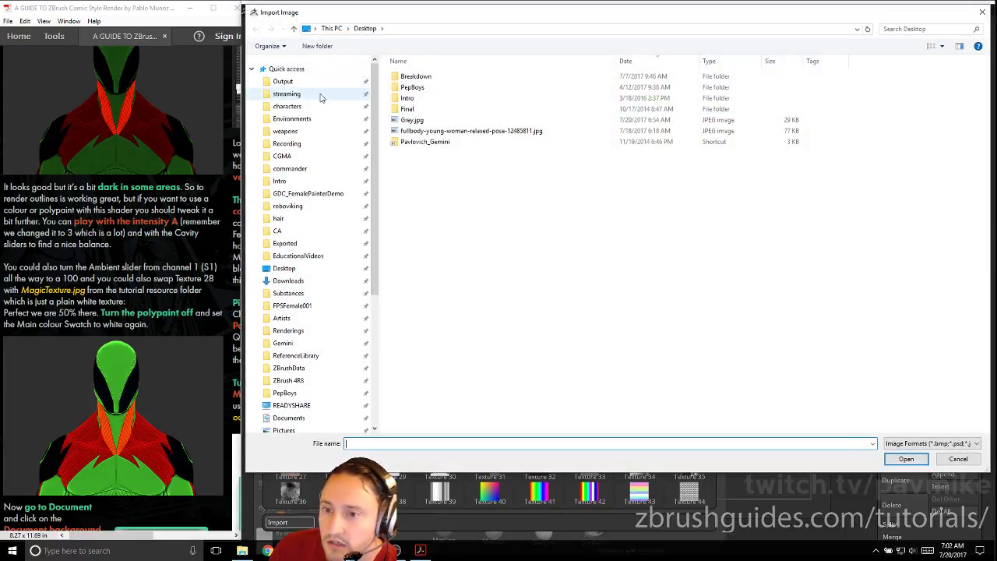
click(319, 93)
double_click(412, 78)
double_click(416, 86)
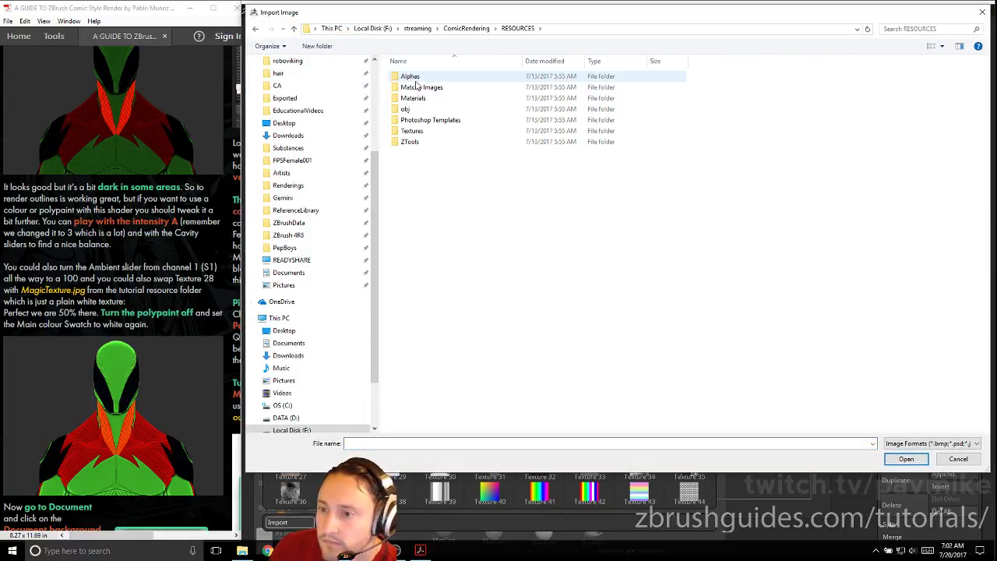
double_click(424, 131)
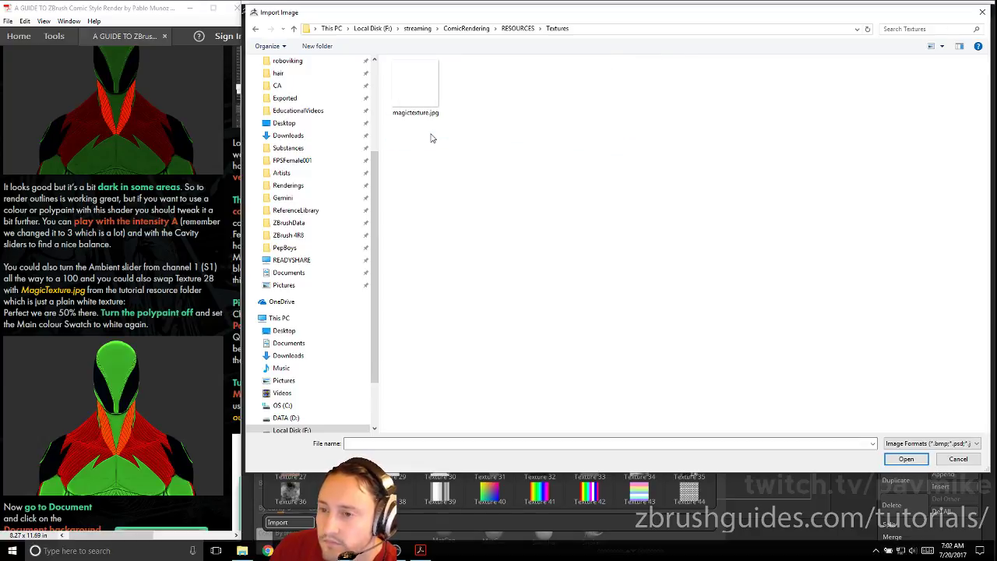
click(426, 97)
double_click(426, 96)
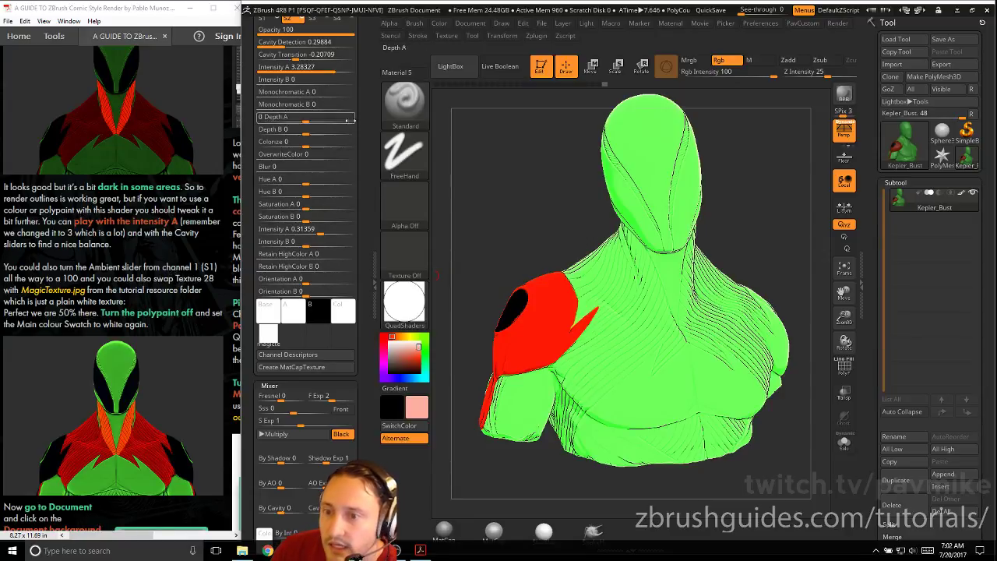
Step: Strengthen the S2 cavity lines with Cavity Transition at about -0.361 and Cavity Detection at about 0.466
drag(367, 107, 367, 185)
scroll(368, 184, up, 2)
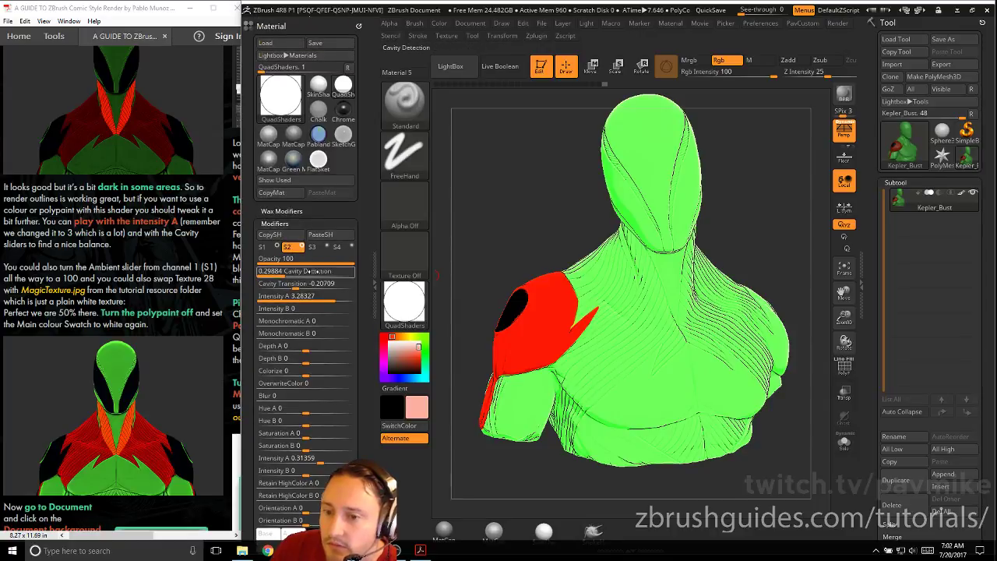
click(293, 284)
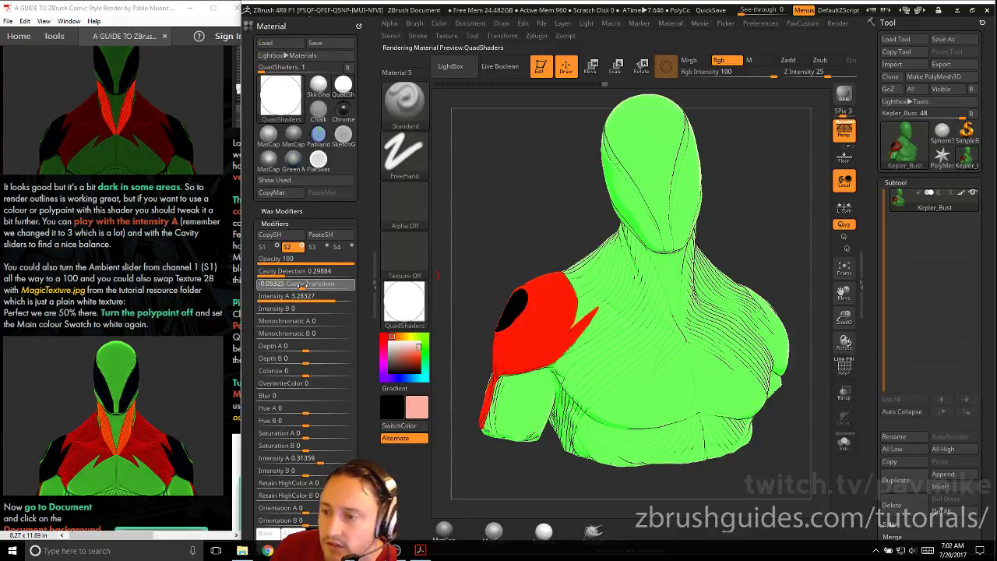
click(288, 285)
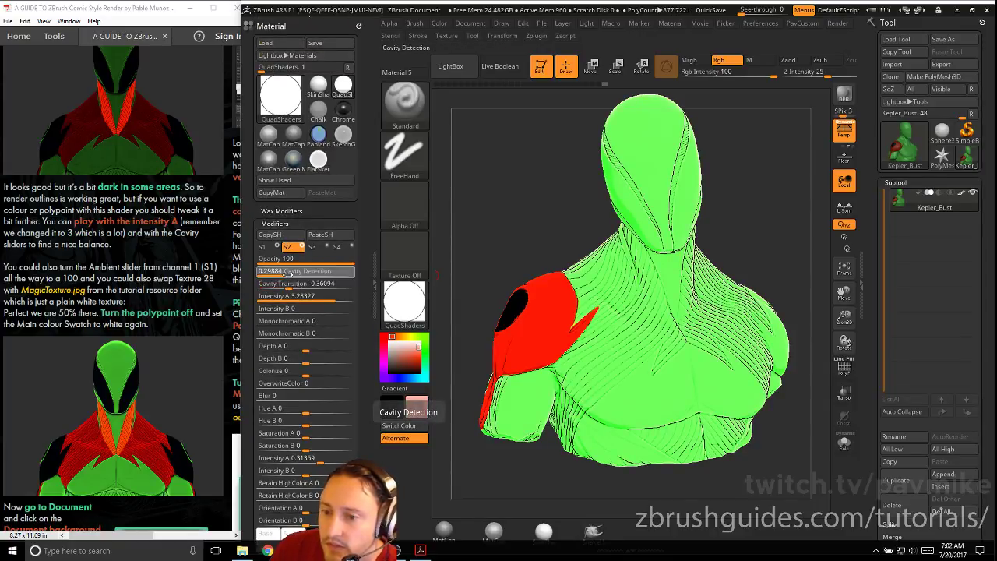
click(294, 274)
drag(291, 274, 303, 275)
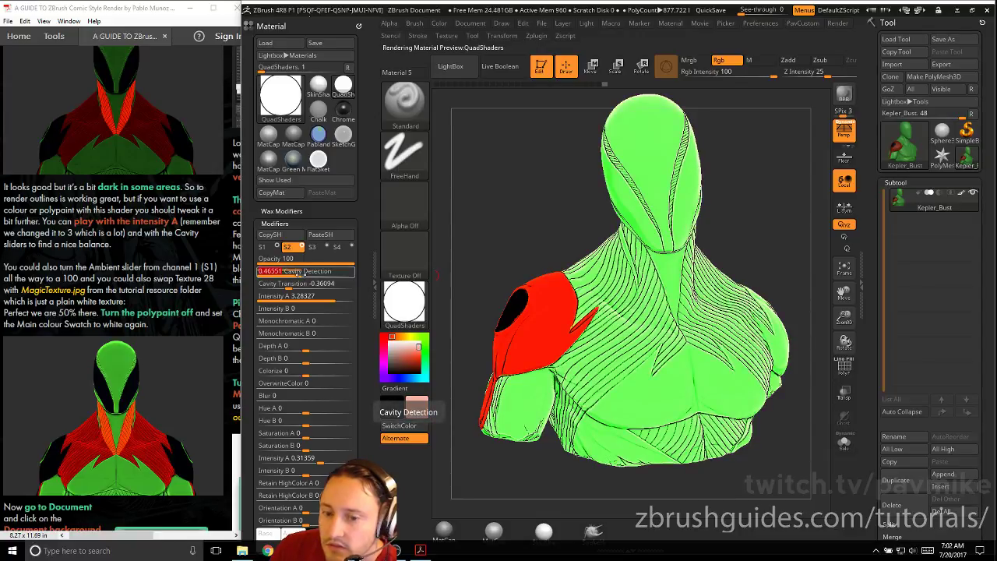
Step: Set the S1 base shader's Ambient value to 20, keeping Diffuse at 100
scroll(284, 242, down, 2)
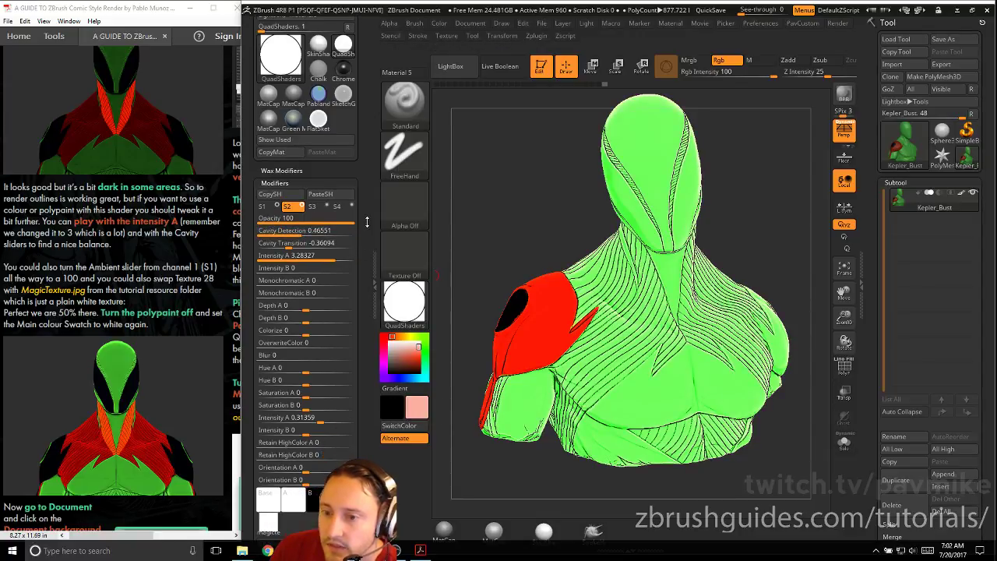
click(265, 208)
mouse_move(317, 234)
mouse_down()
mouse_move(371, 229)
mouse_move(300, 223)
mouse_up()
click(331, 223)
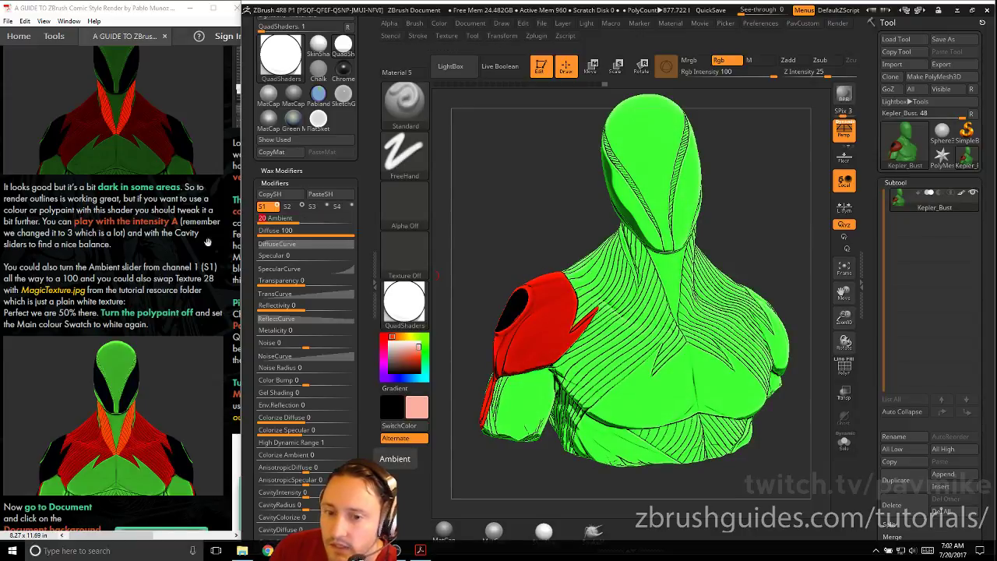
Step: Follow the guide's next instruction and change the document background colour to white by sampling a white area of the interface
click(191, 147)
scroll(193, 145, down, 3)
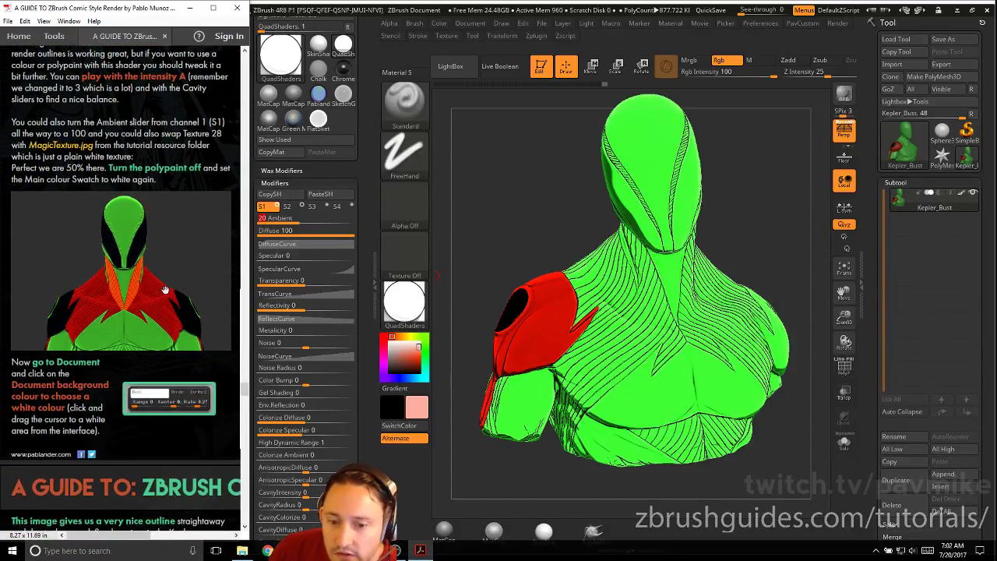
click(464, 23)
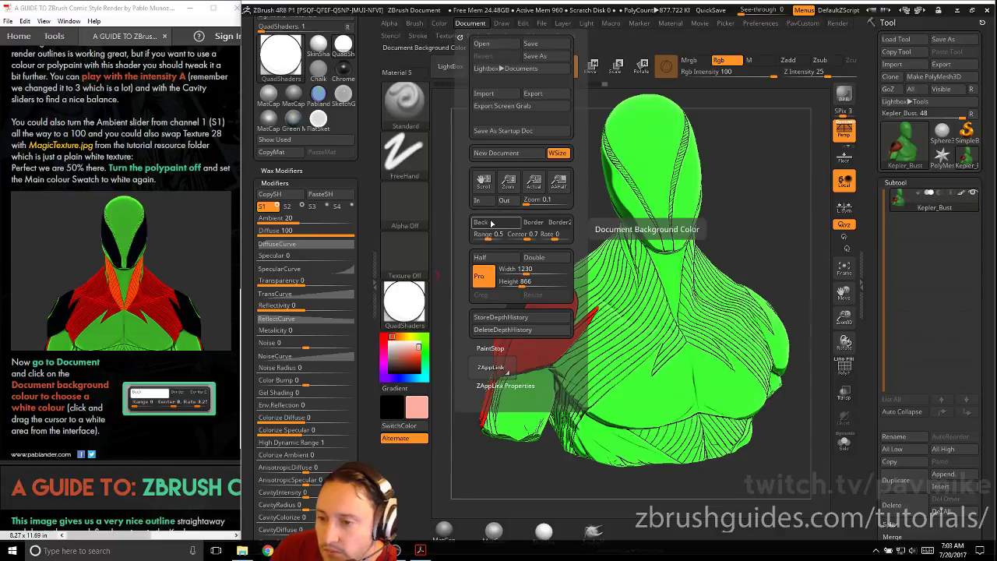
drag(489, 222, 404, 300)
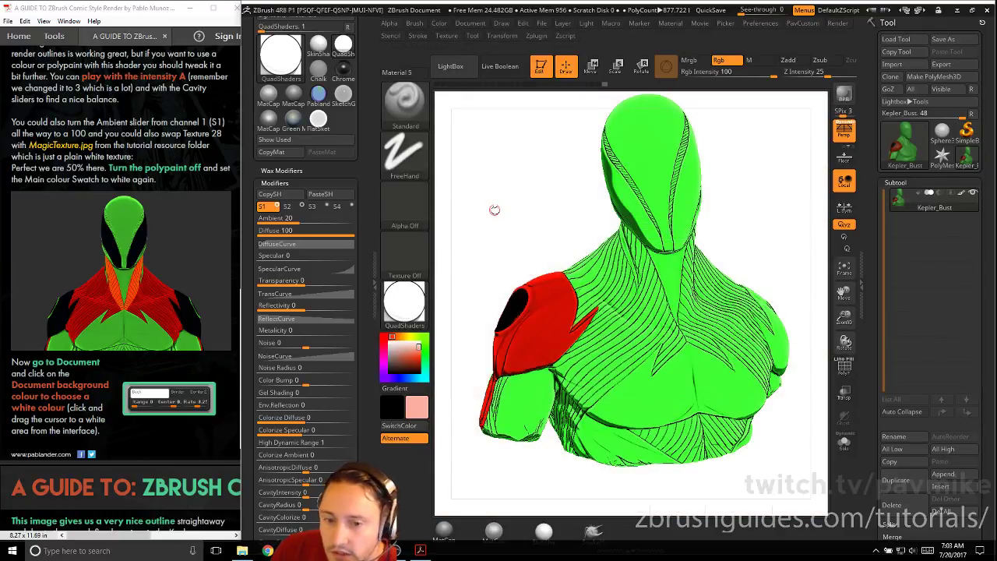
Step: Follow the guide's next instruction: turn off polypaint on the Kepler_Bust subtool and set the main colour to white
scroll(94, 340, down, 10)
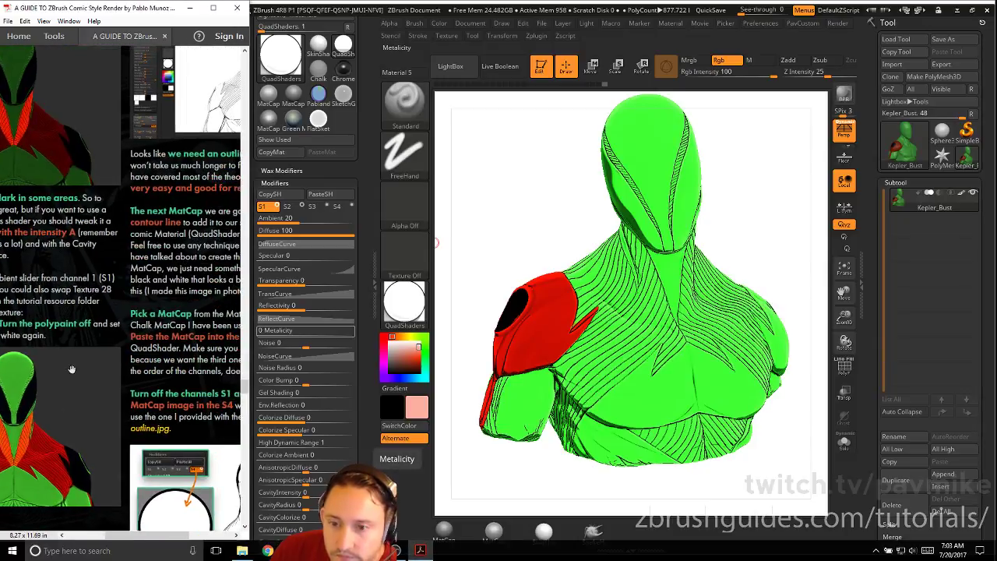
drag(138, 257, 129, 210)
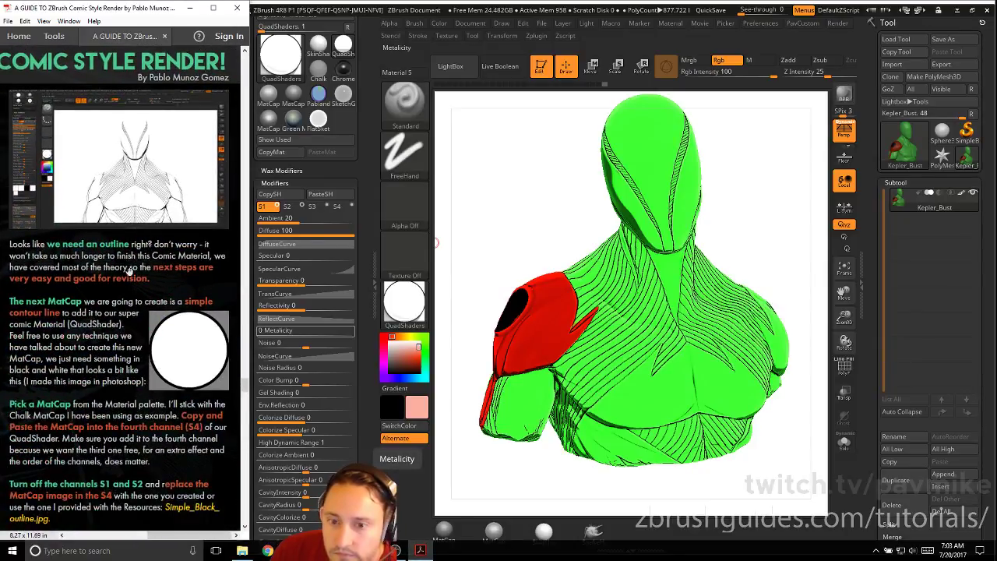
click(962, 192)
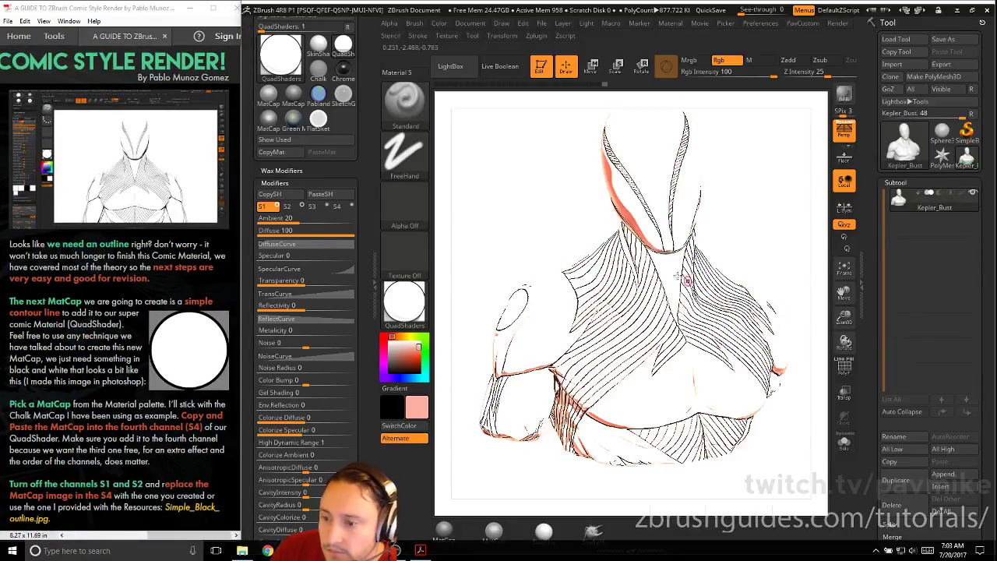
drag(402, 349, 389, 342)
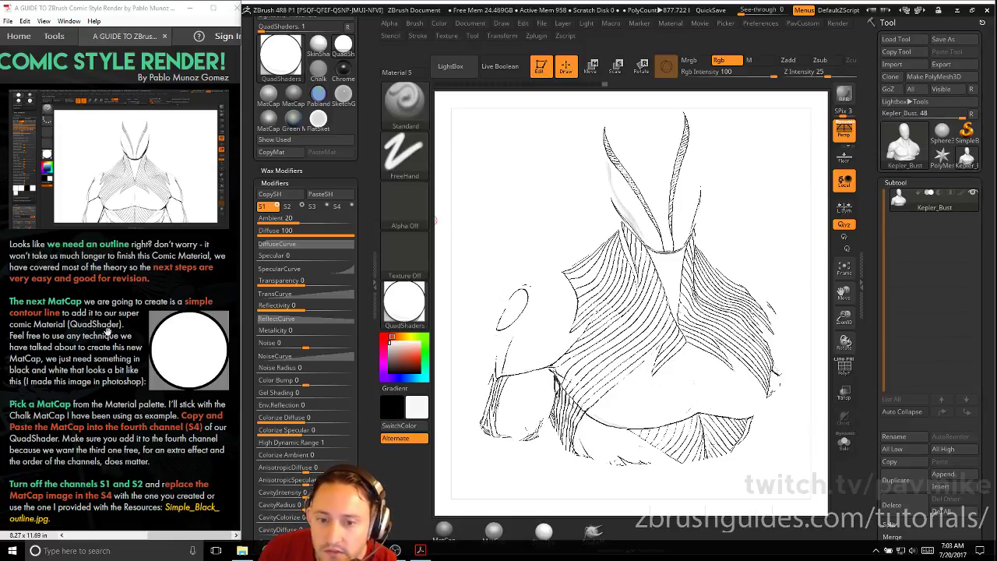
Step: Read the outline MatCap instructions, switch to Photoshop and open Photoshop_MatCap_Template.psd from the Photoshop Templates folder in the ComicRendering RESOURCES folder
click(94, 379)
scroll(90, 309, down, 2)
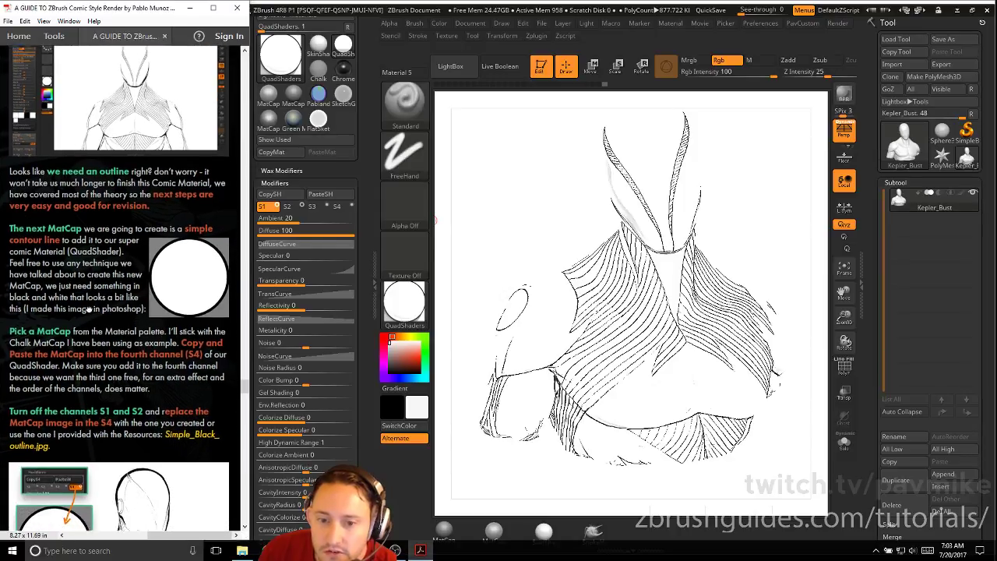
drag(88, 310, 85, 290)
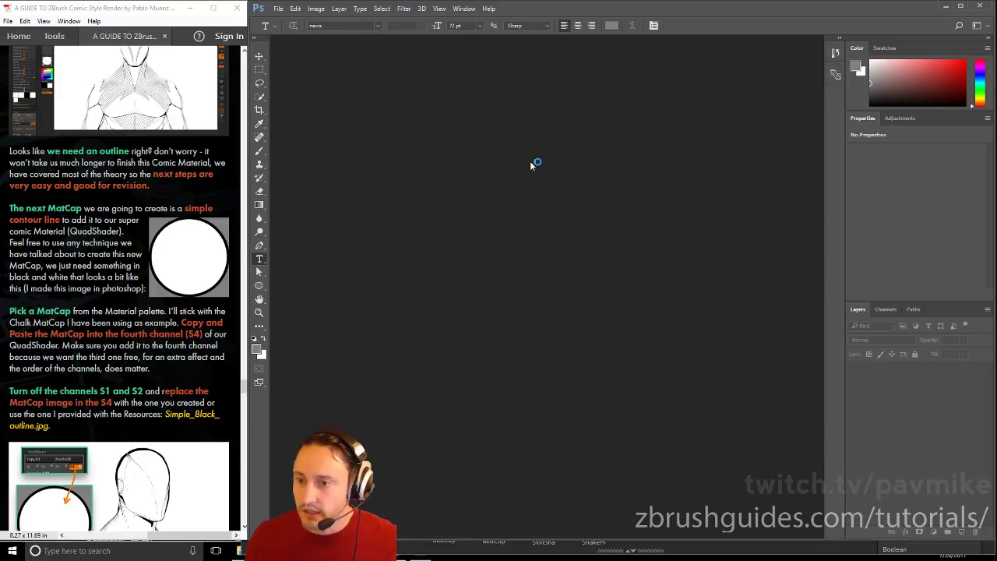
key(ctrl+o)
drag(372, 123, 369, 77)
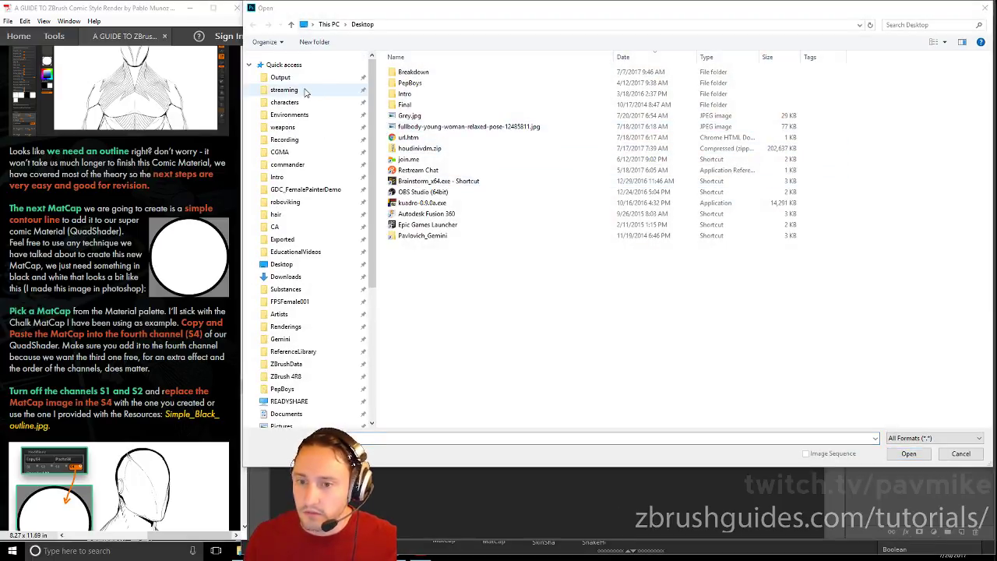
click(305, 92)
double_click(420, 82)
double_click(423, 76)
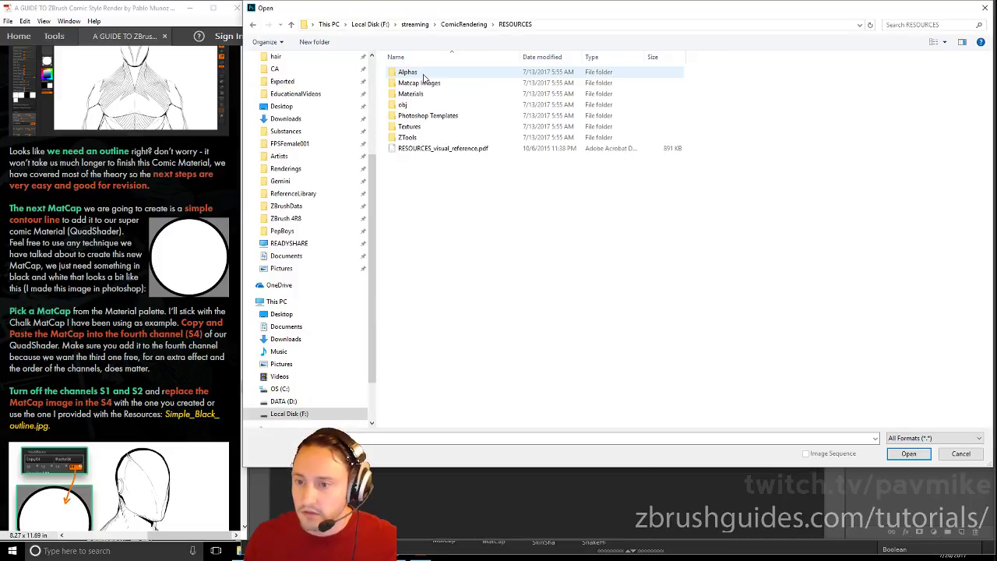
double_click(423, 115)
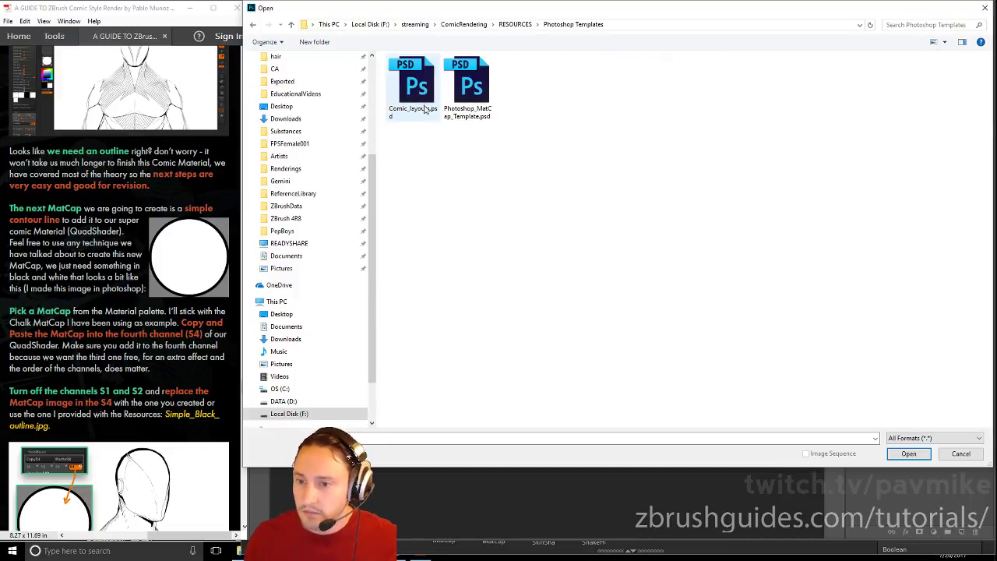
double_click(468, 87)
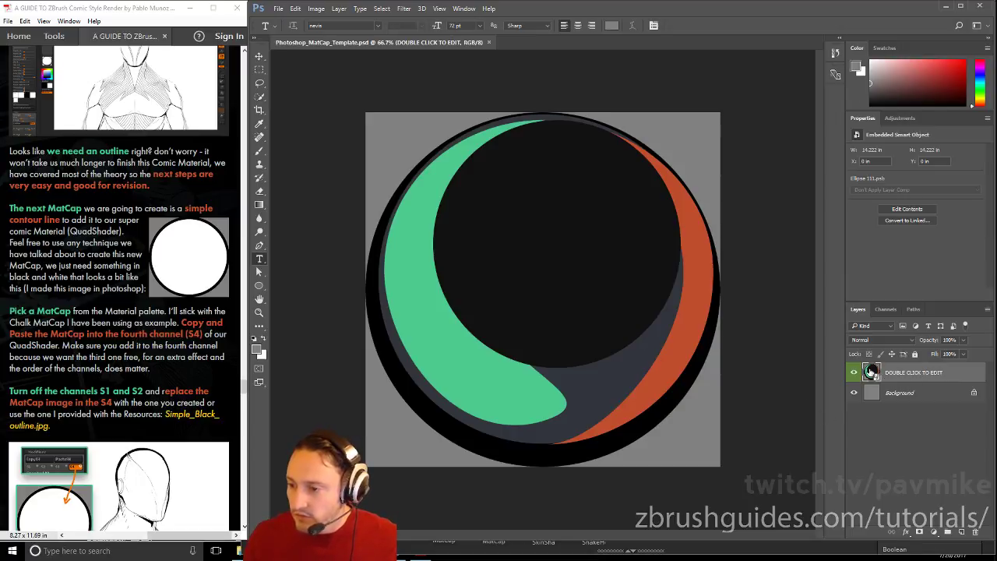
Step: Open the DOUBLE CLICK TO EDIT smart object and delete shape layers 06 through 02, keeping the black circle layer 01
double_click(871, 372)
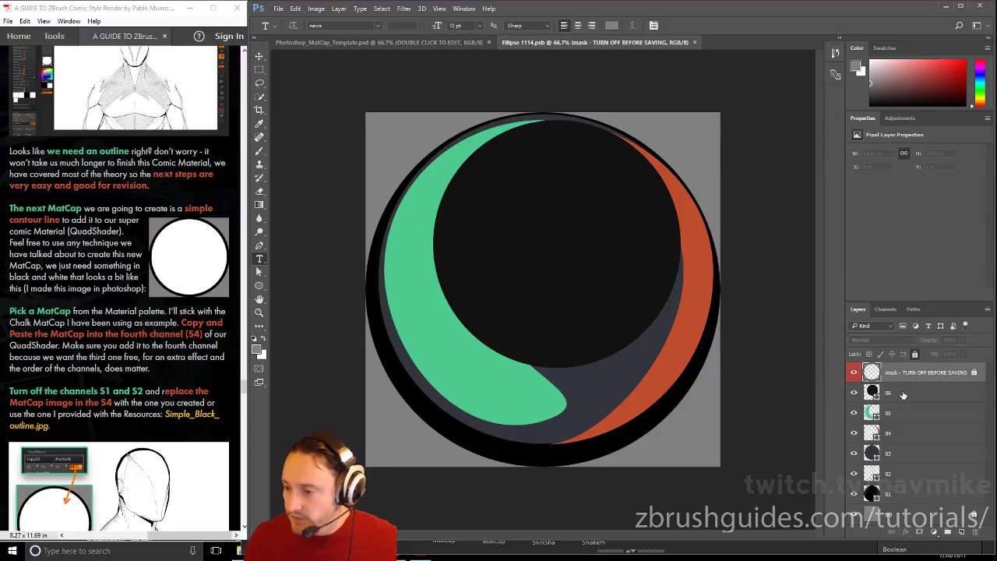
click(903, 395)
shift+click(916, 471)
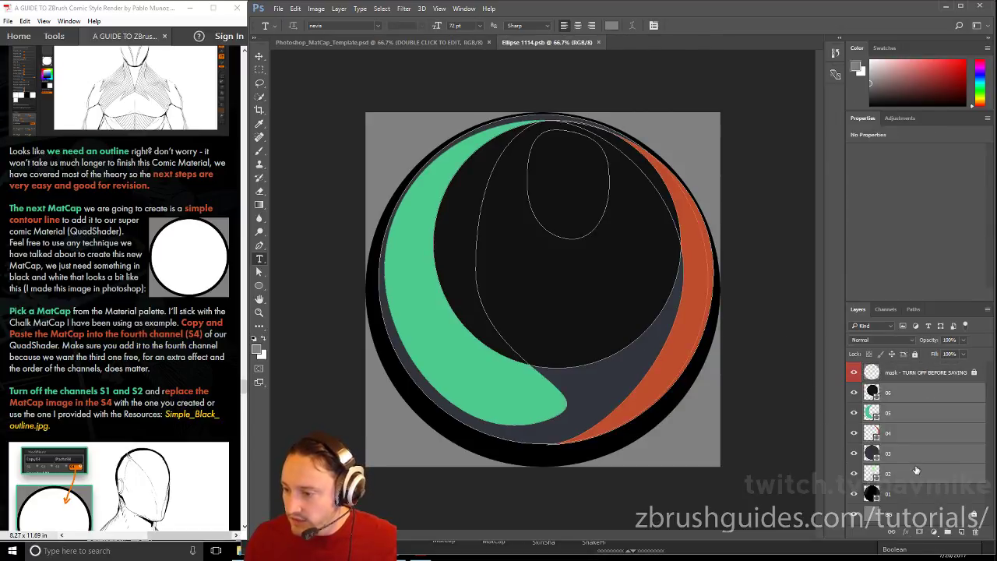
click(976, 534)
click(602, 205)
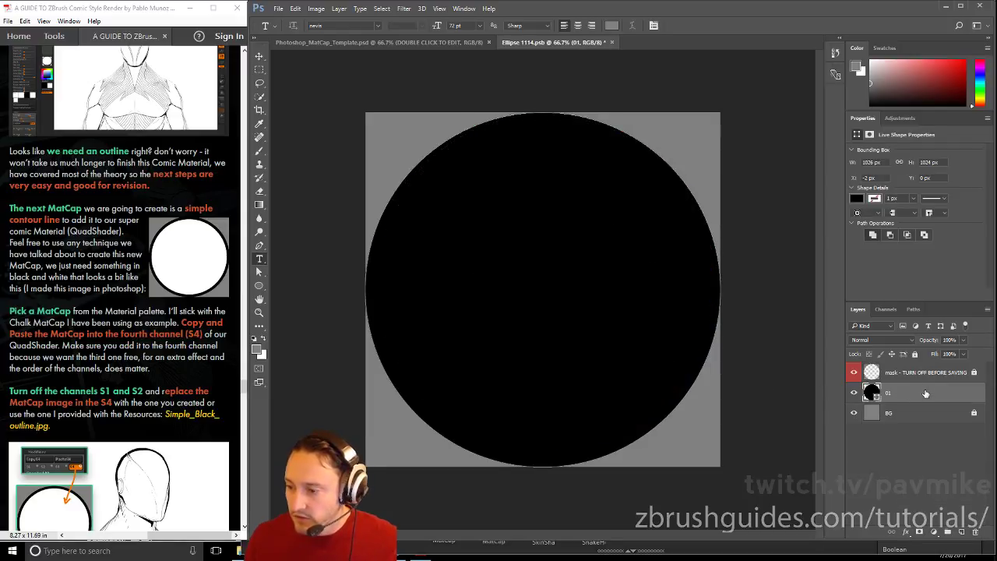
Step: Duplicate the black circle layer 01 and scale the copy down around its centre to about 990 by 970 px
drag(925, 393, 962, 532)
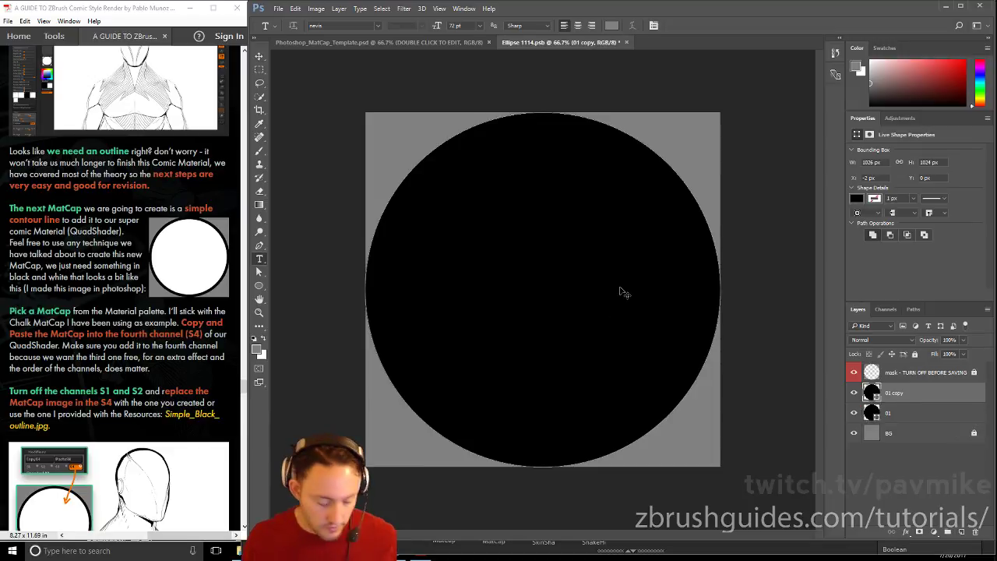
key(ctrl+t)
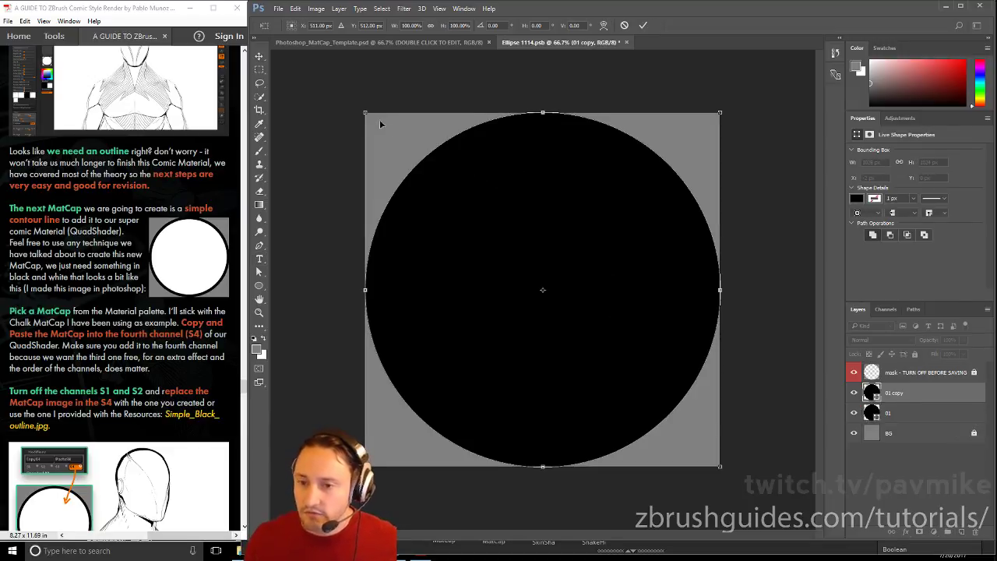
alt+drag(366, 112, 371, 122)
key(Return)
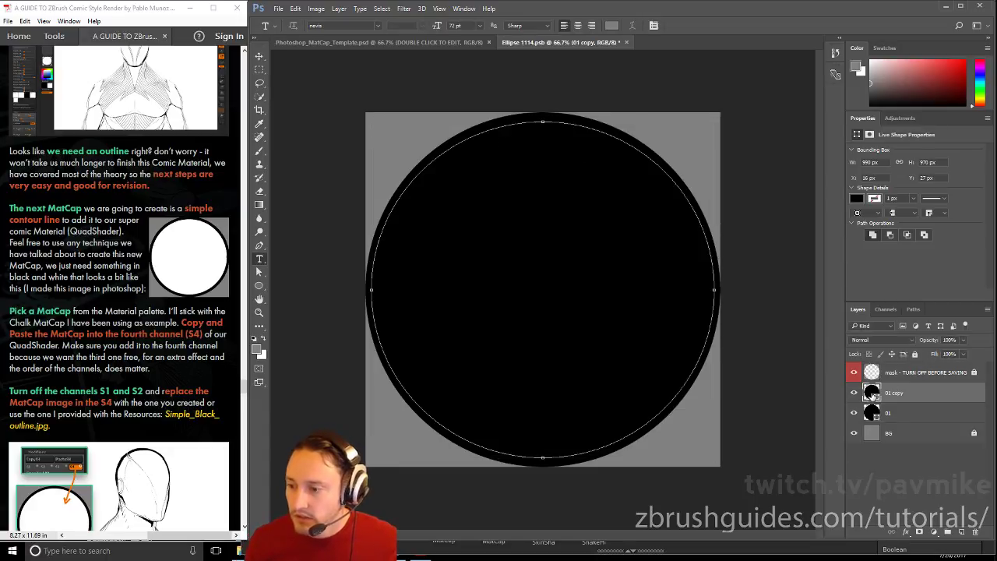
Step: Fill the smaller circle copy with white, and save and close the smart object to update the MatCap template
double_click(872, 395)
drag(375, 150, 366, 143)
click(597, 142)
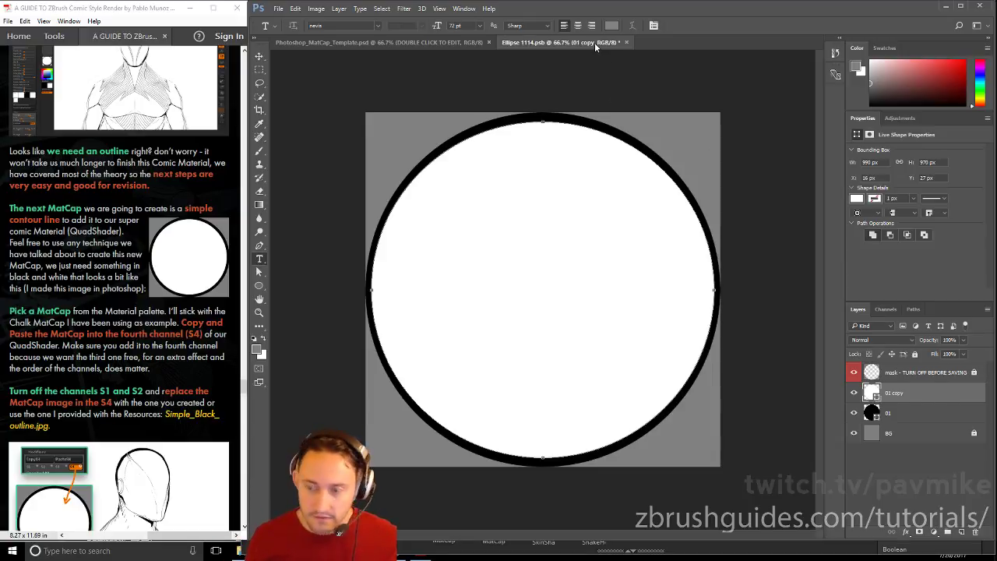
key(ctrl+s)
click(627, 43)
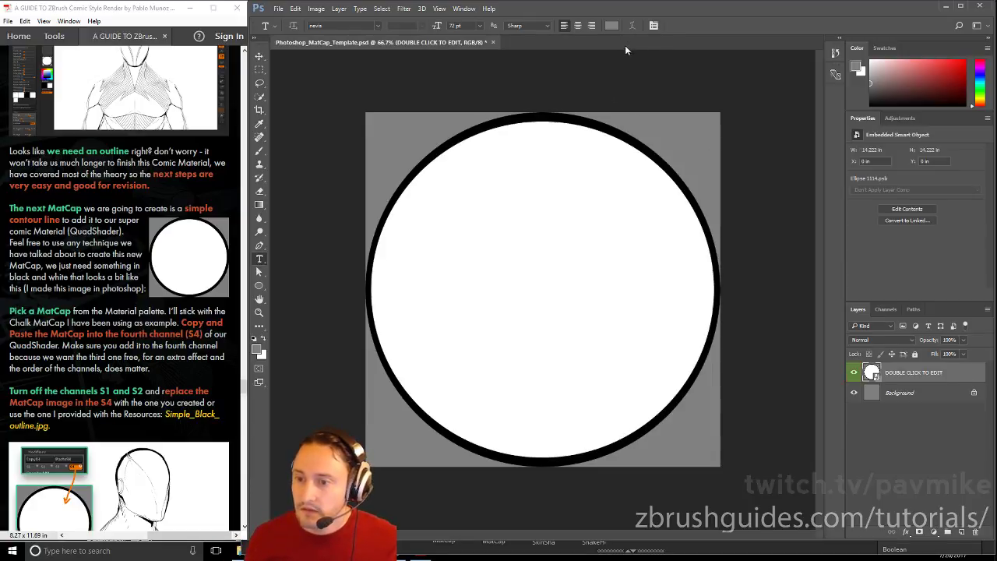
Step: Save the outline MatCap to the Desktop as a JPEG with a name beginning with Black, at Maximum quality 12
click(278, 8)
click(298, 122)
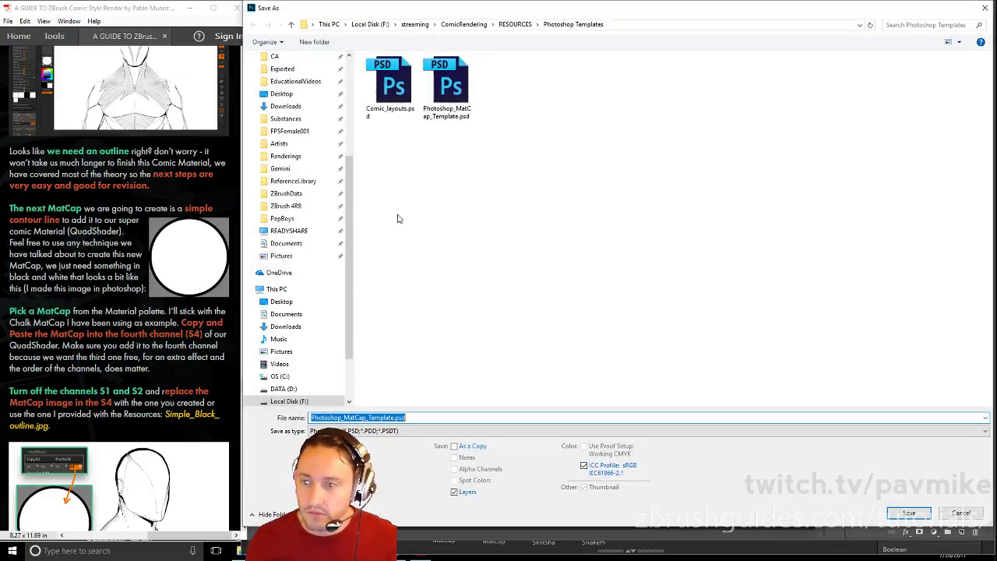
click(283, 94)
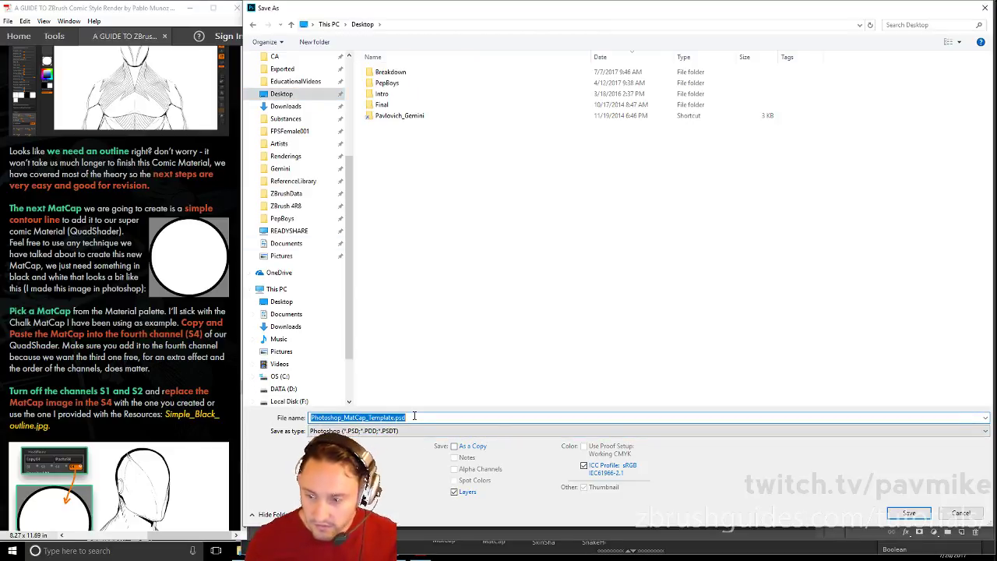
click(403, 433)
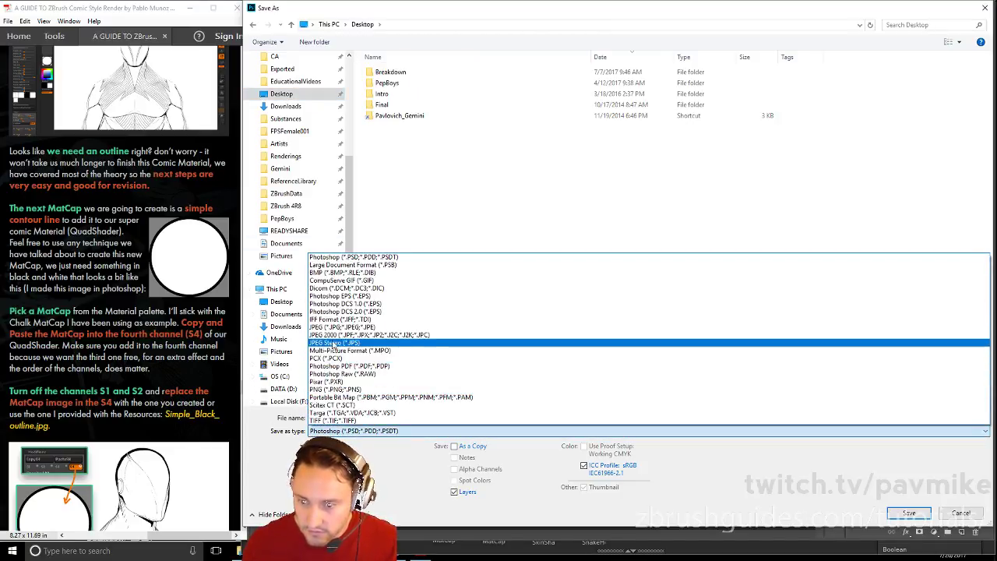
click(355, 327)
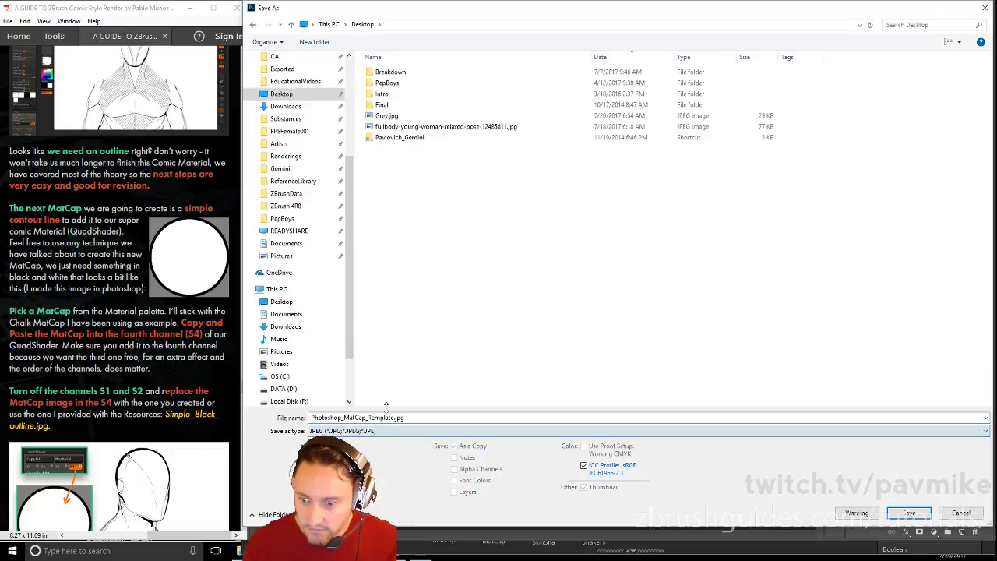
click(421, 418)
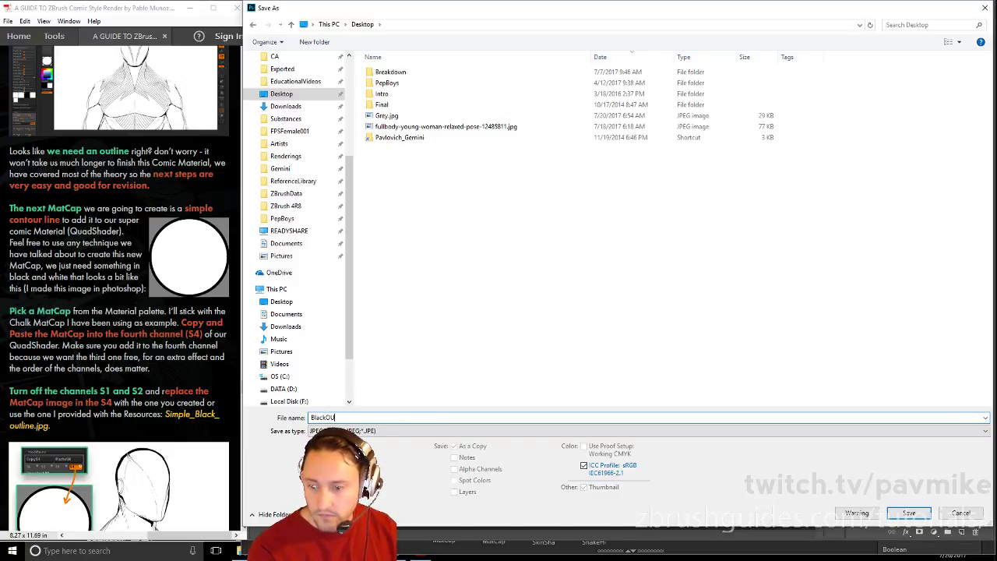
key(Return)
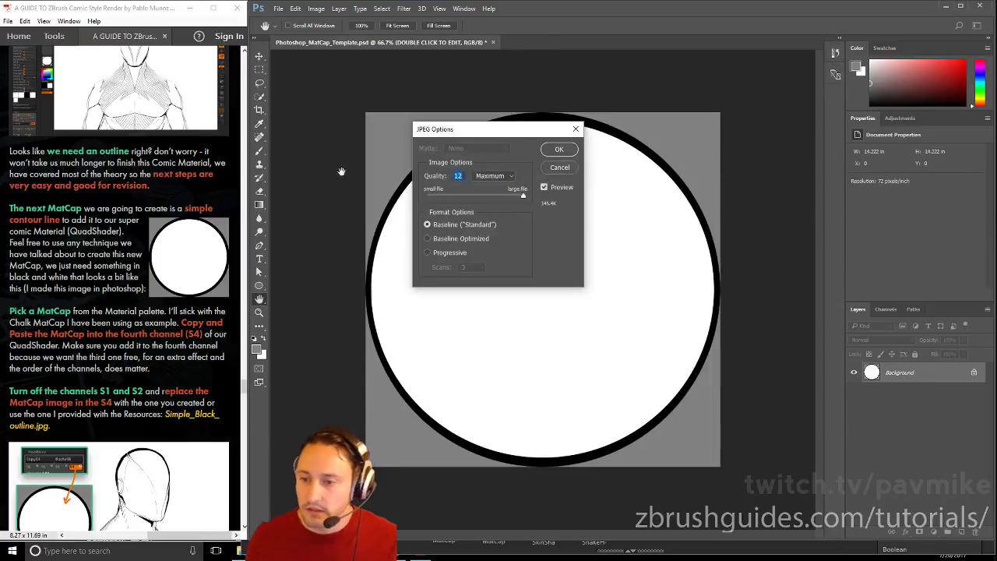
click(558, 150)
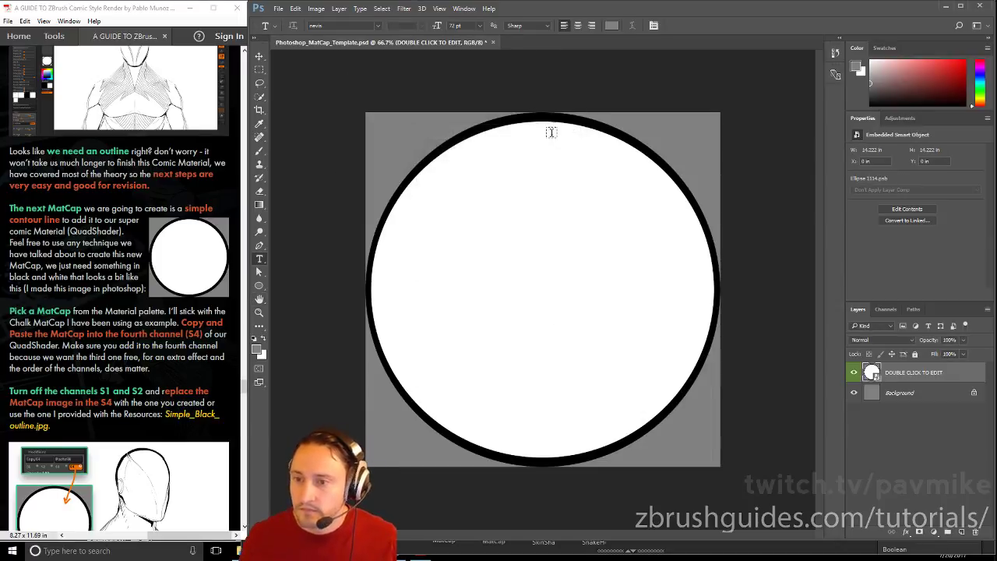
Step: Close the MatCap template without saving its changes and switch back to ZBrush
click(493, 42)
click(644, 204)
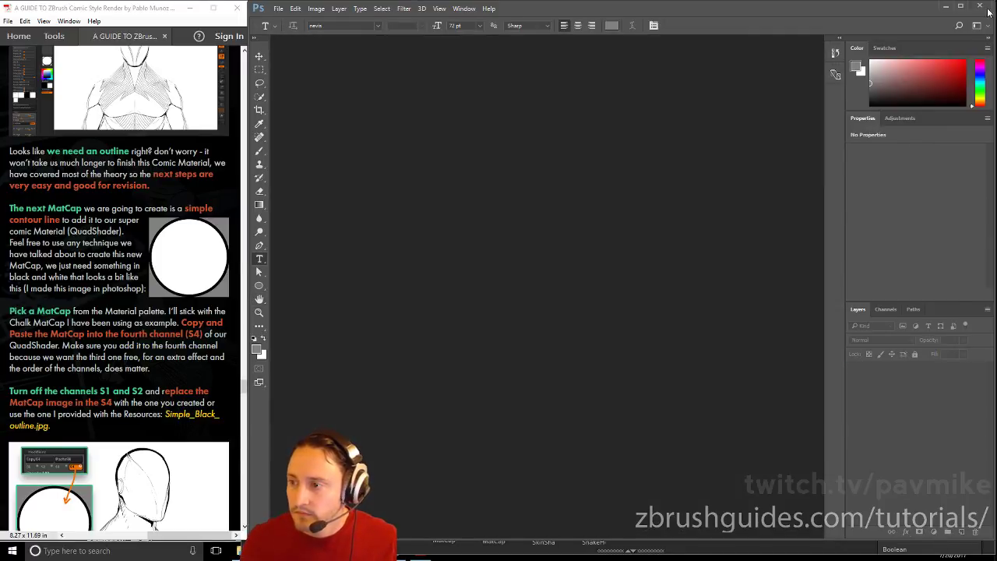
key(alt+Tab)
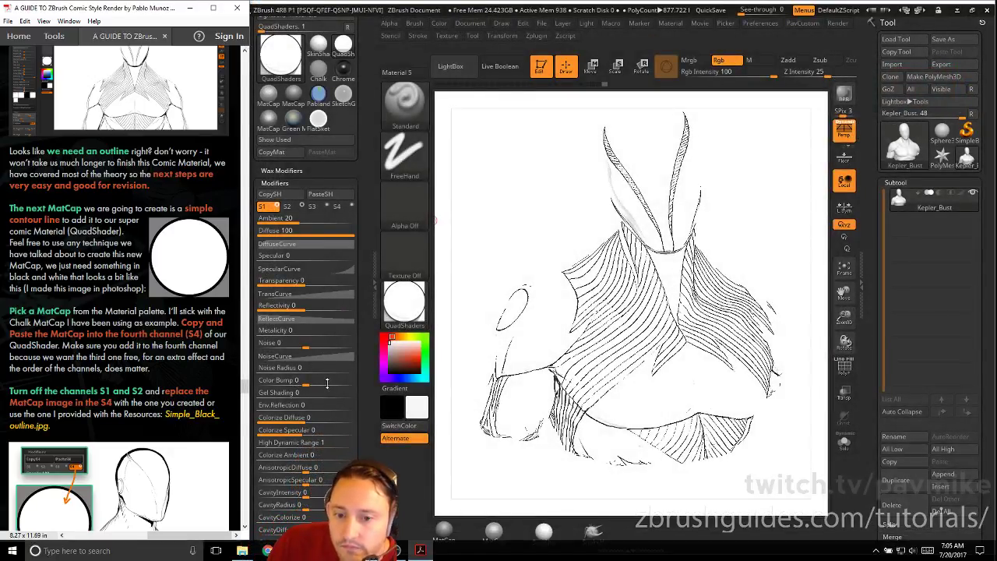
Step: Copy the Chalk MatCap's shader and paste it into the fourth channel, S4, of the QuadShaders material
click(405, 308)
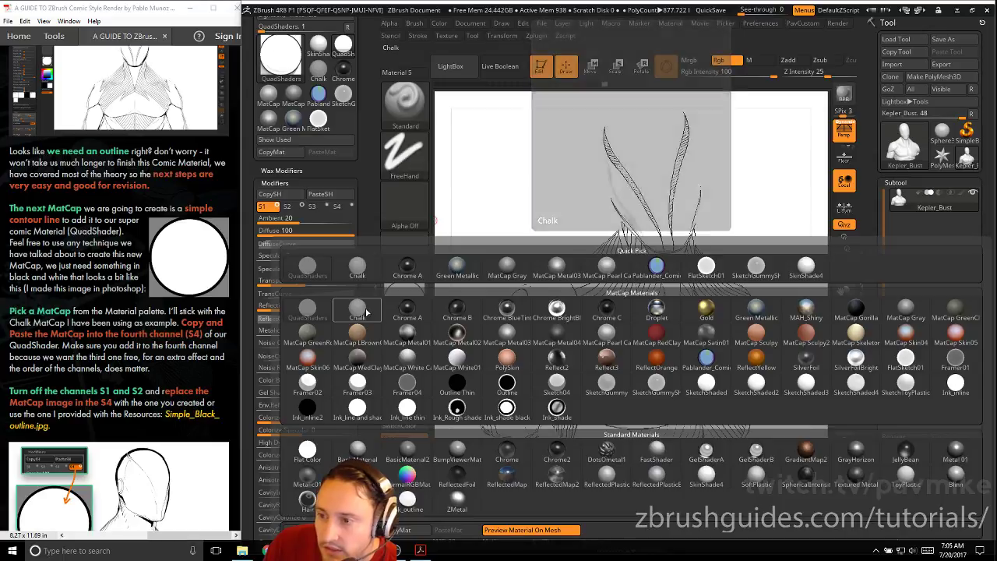
click(407, 311)
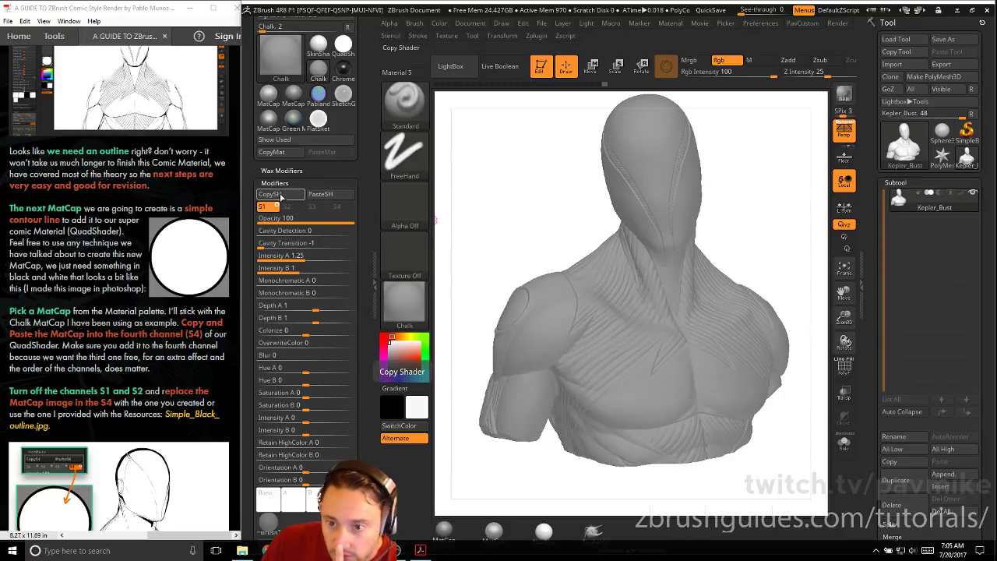
click(404, 301)
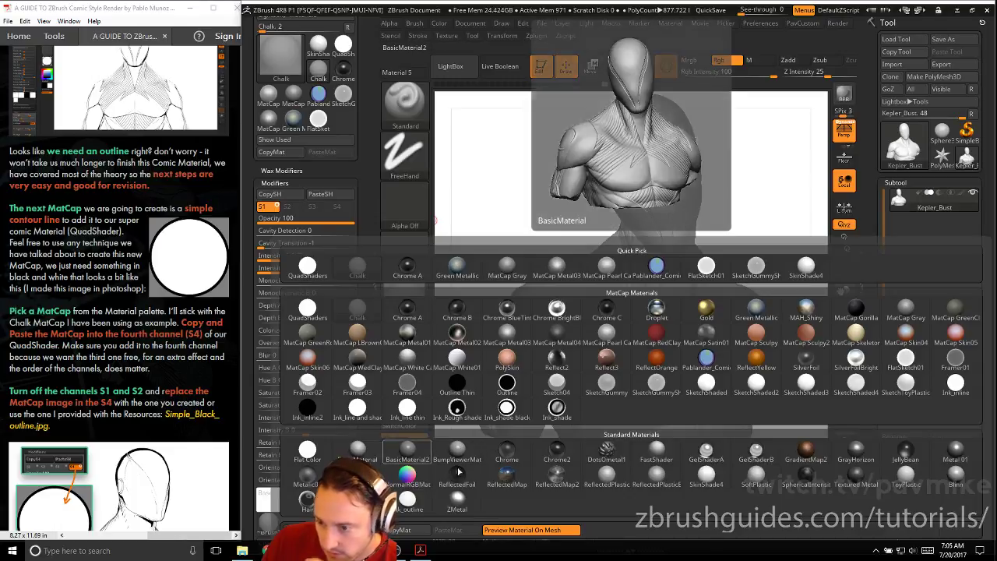
mouse_move(489, 483)
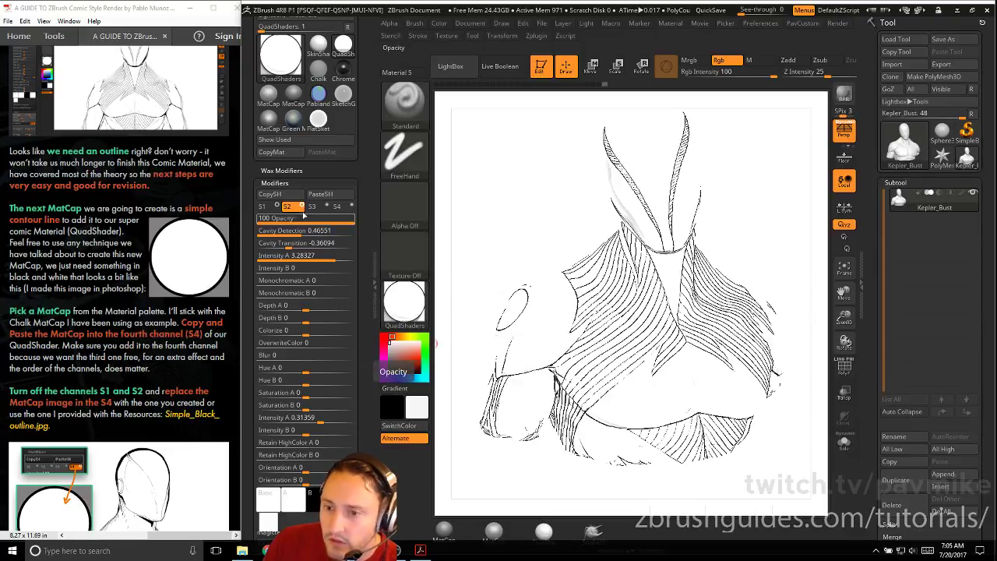
click(337, 207)
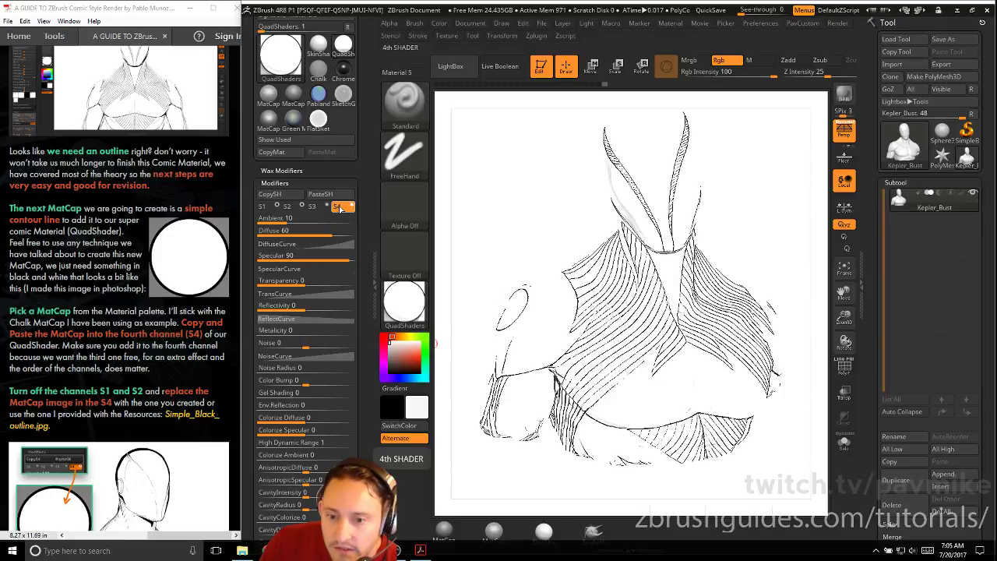
click(319, 196)
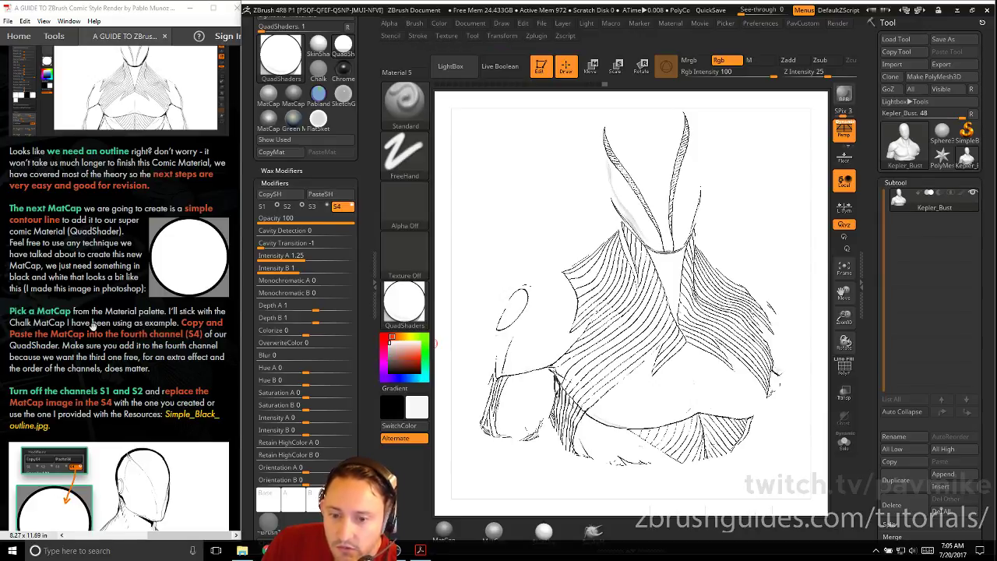
Step: Follow the guide's next instruction and turn off the S1 and S2 shader channels of the QuadShaders material
scroll(109, 351, down, 3)
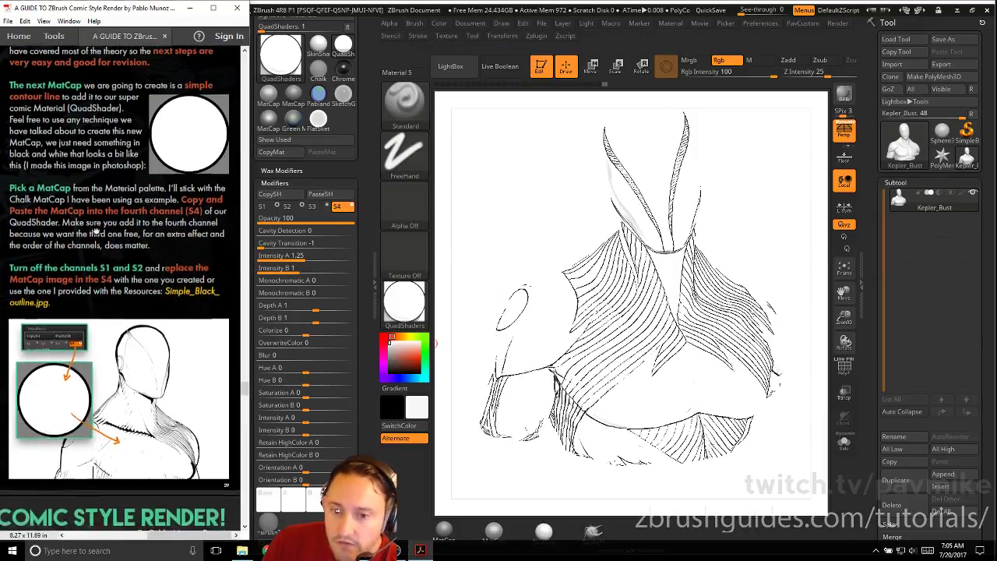
click(276, 205)
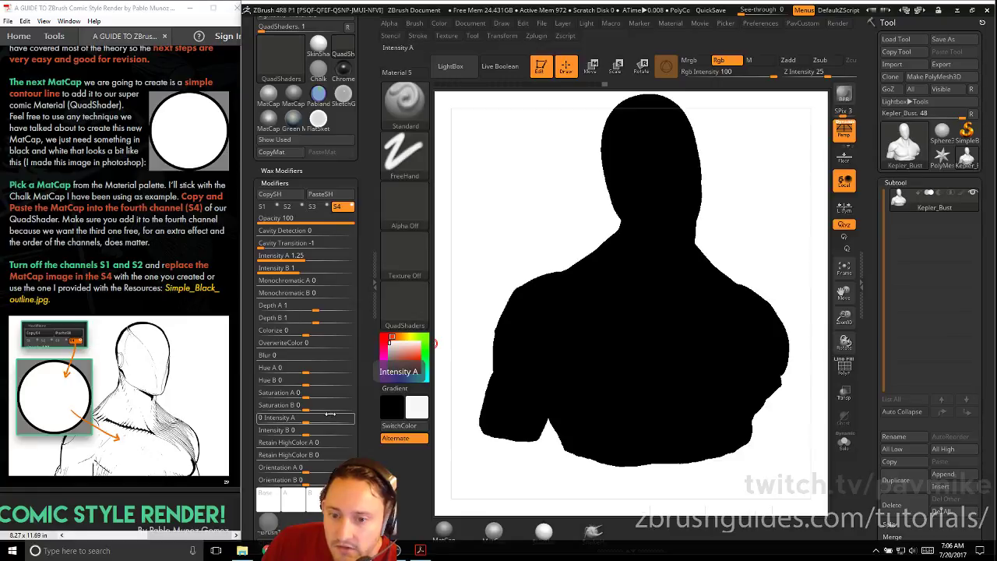
Step: Replace the MatCap image of the S4 shader with BlackOutline.jpg imported from the Desktop
scroll(274, 453, down, 2)
click(274, 453)
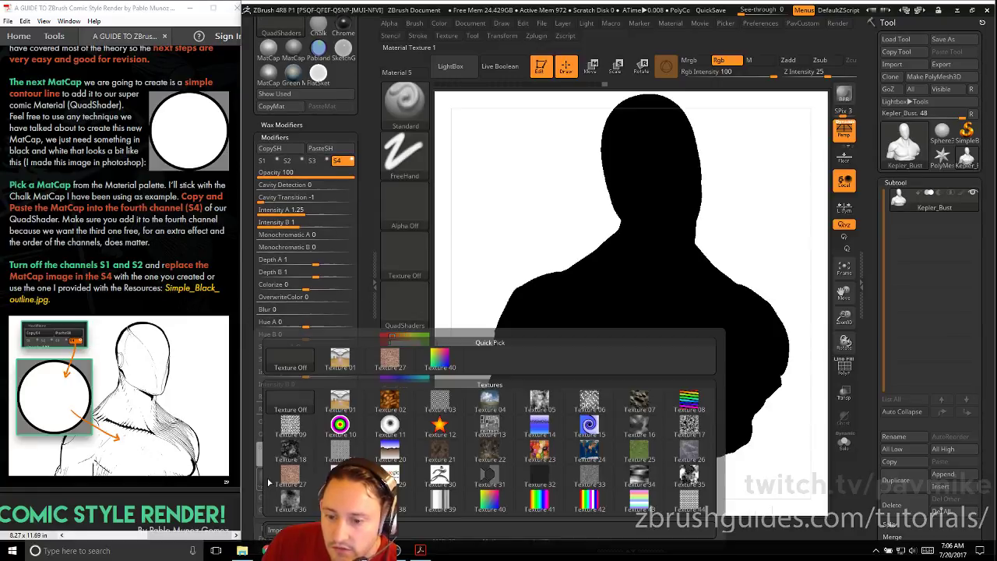
click(276, 530)
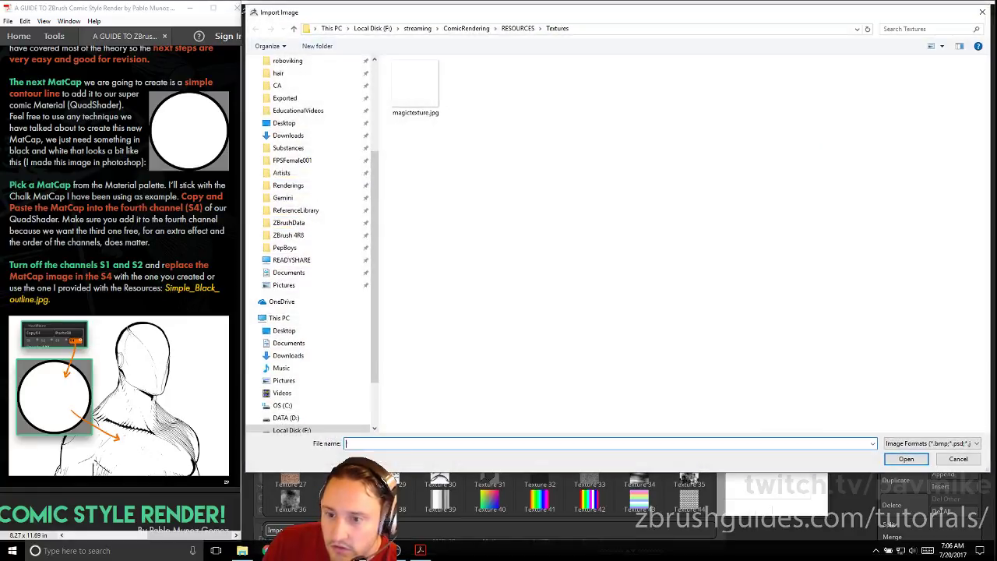
click(305, 134)
click(304, 125)
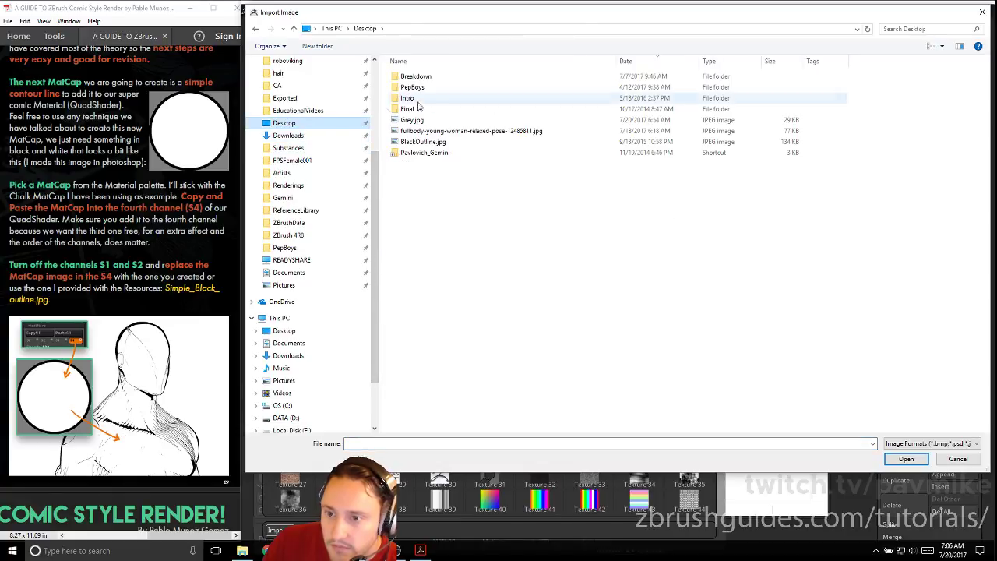
double_click(444, 144)
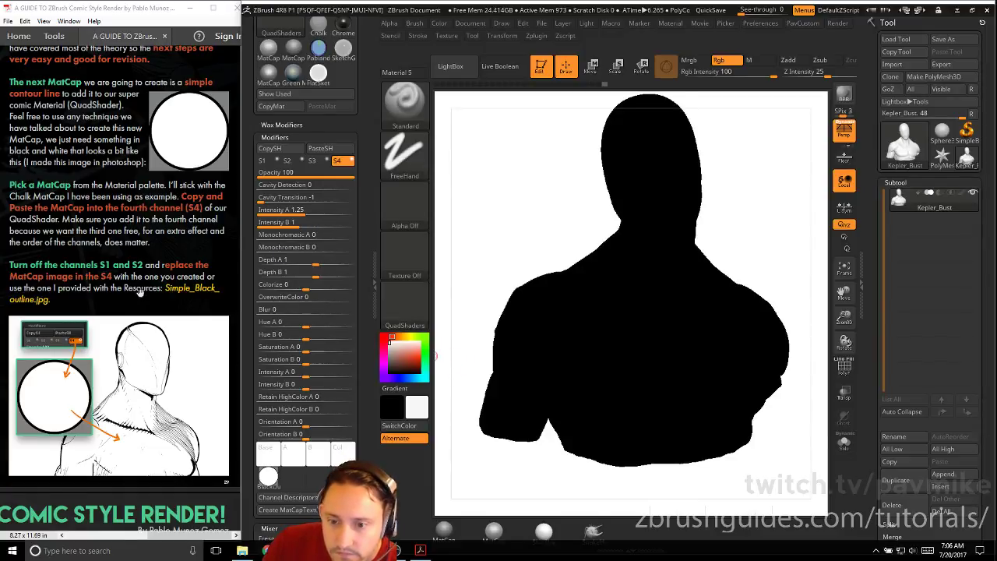
Step: Turn on the S4 shader channel of the QuadShaders material
scroll(148, 342, down, 2)
scroll(179, 331, up, 3)
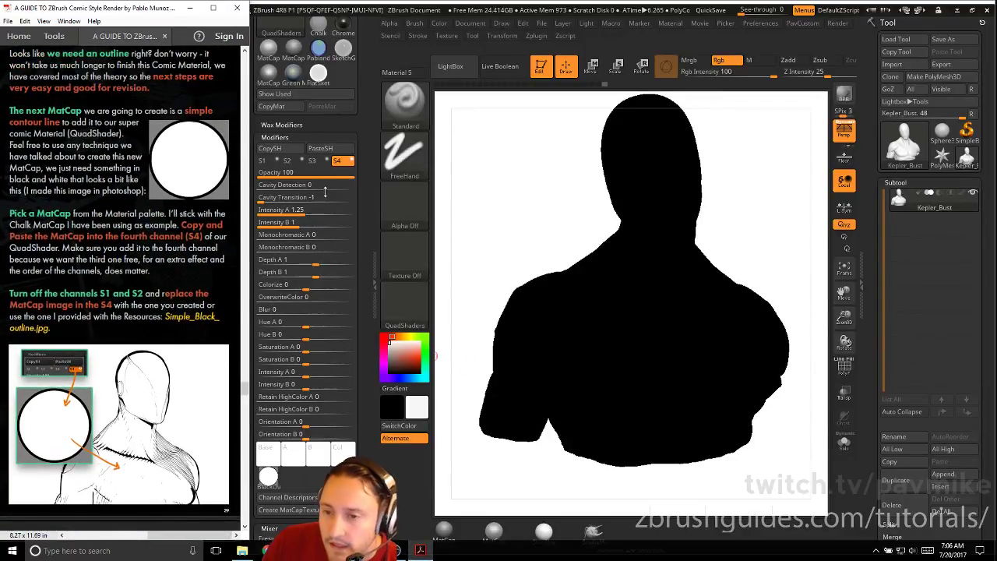
click(349, 160)
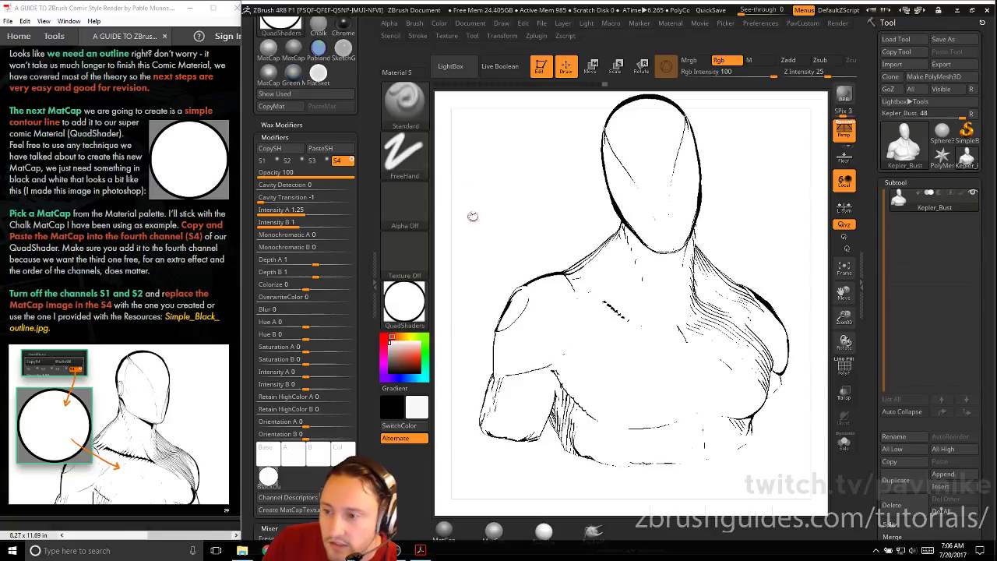
Step: Following the guide's outline thickness section, try S4's Depth A at about 2.34 and at about 0.56
click(70, 323)
scroll(117, 342, down, 10)
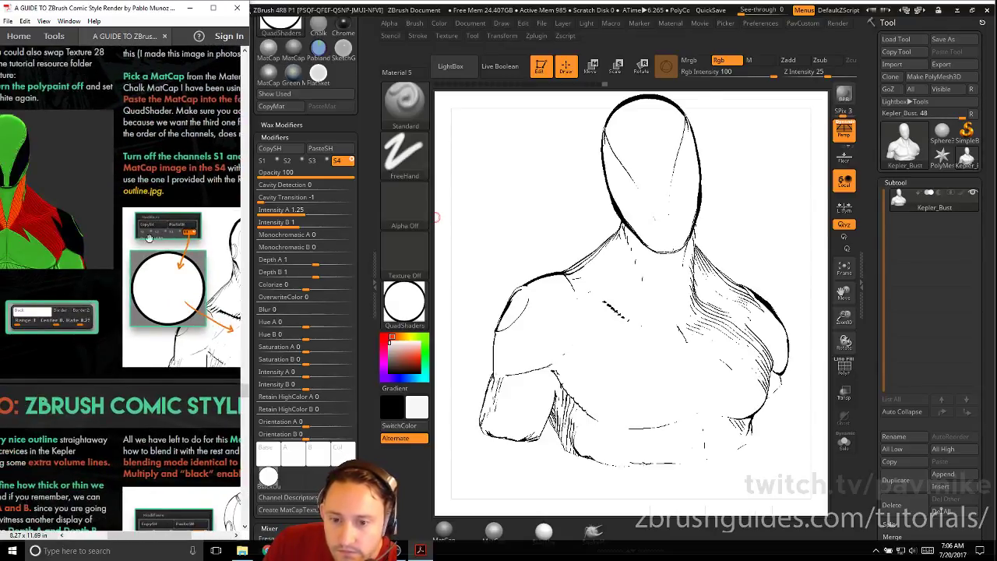
scroll(168, 355, down, 5)
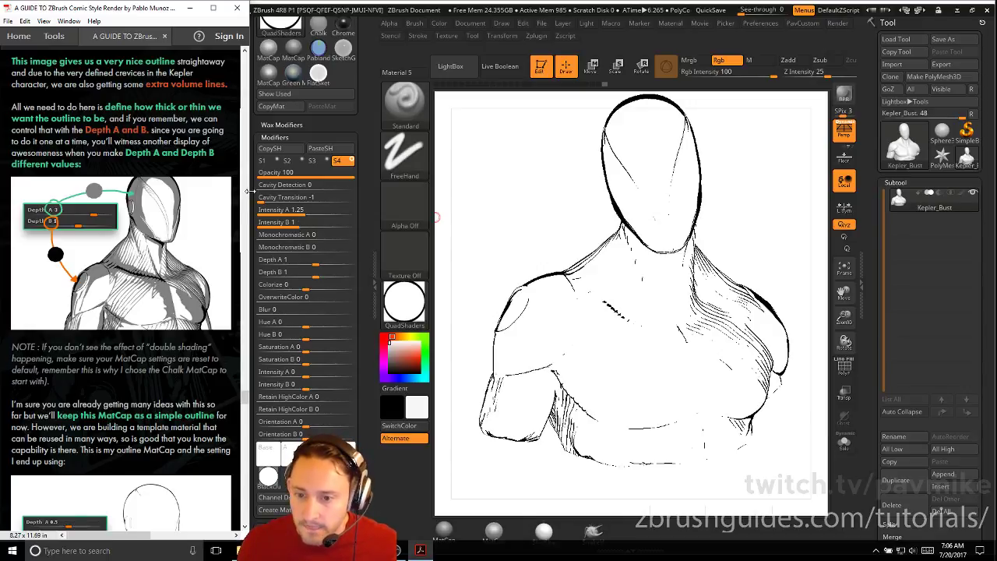
click(363, 203)
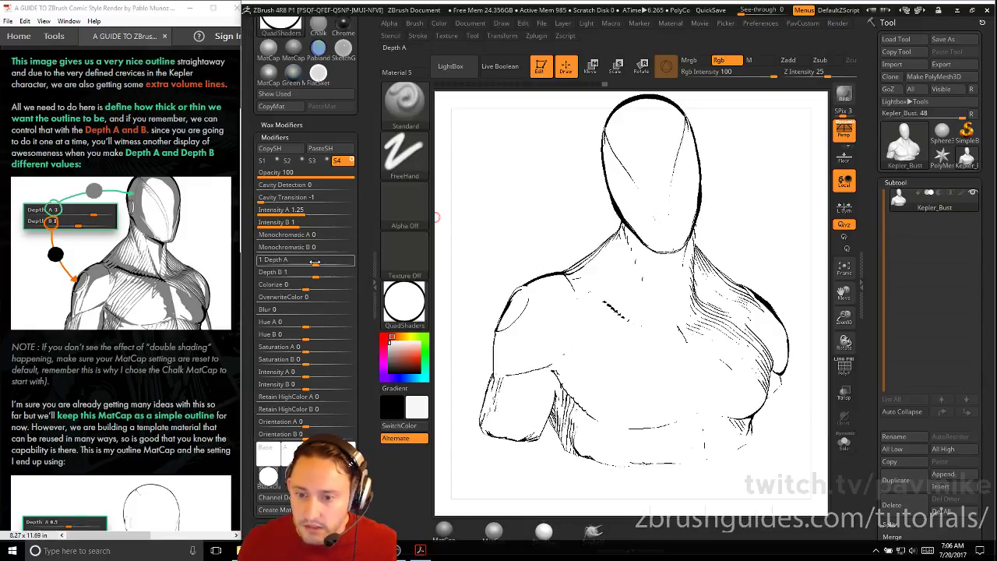
drag(317, 263, 328, 262)
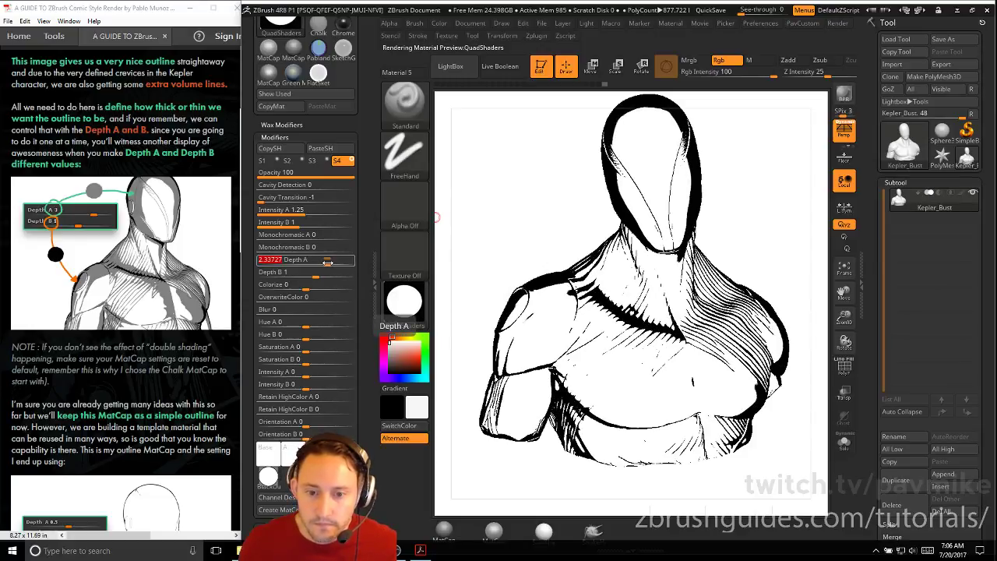
drag(327, 263, 312, 262)
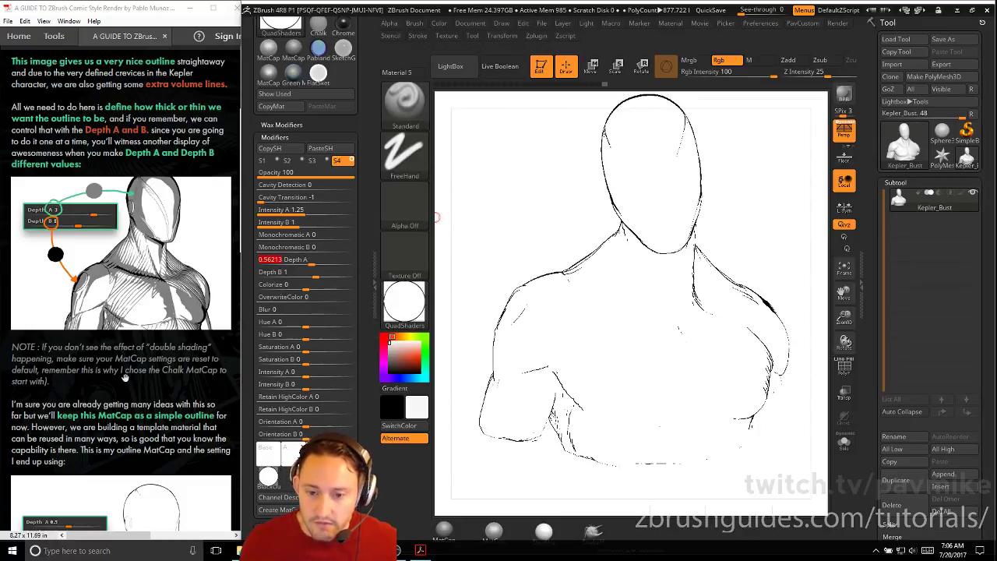
Step: Set both Depth A and Depth B of the S4 shader to 0.5, as the guide shows for the simple outline
drag(125, 383, 128, 314)
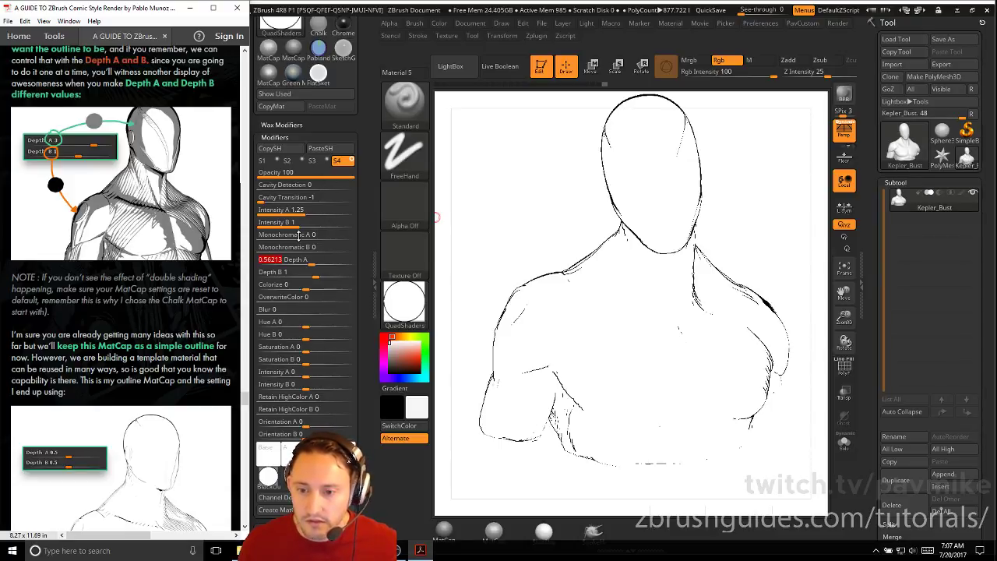
scroll(132, 321, down, 3)
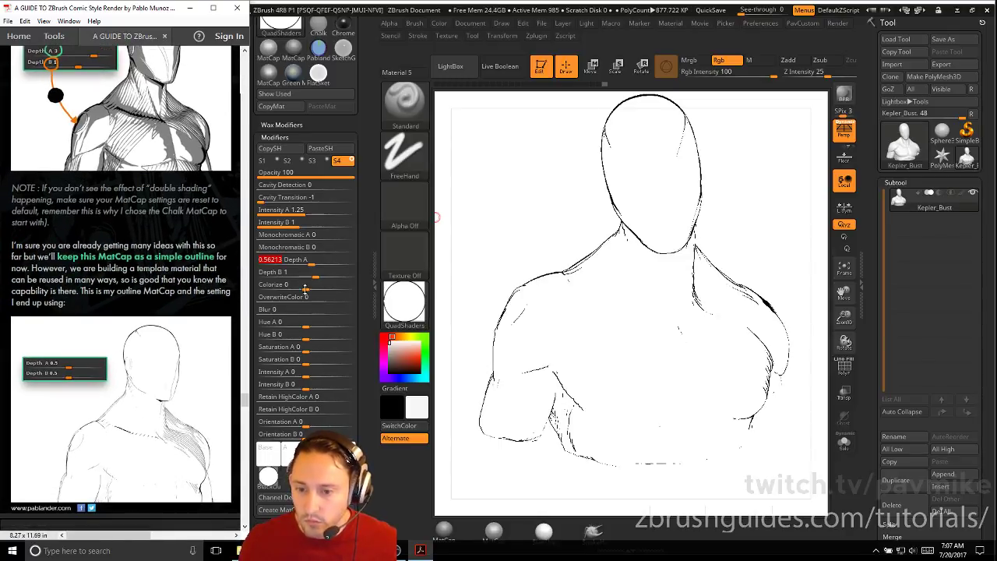
scroll(140, 218, down, 2)
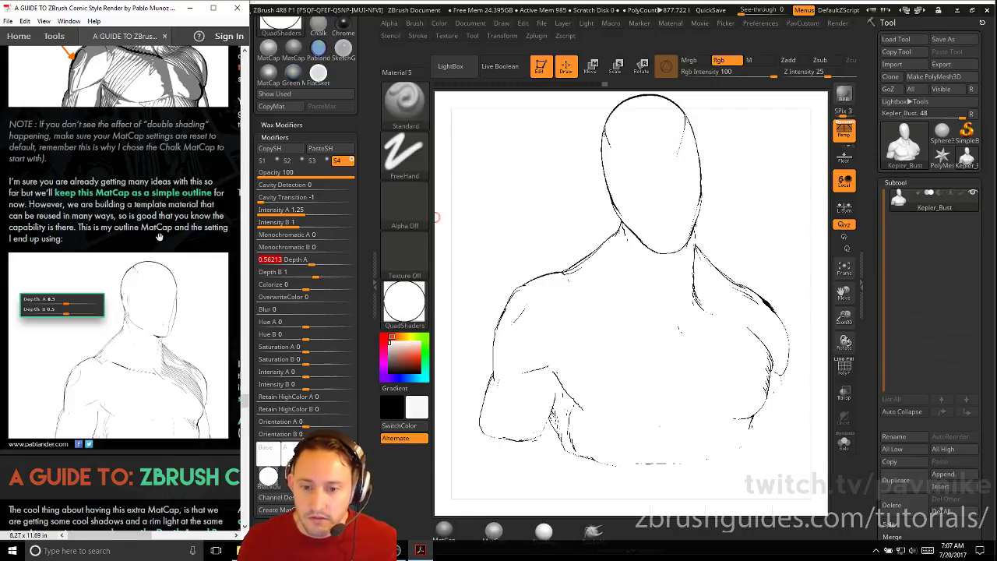
scroll(168, 245, down, 2)
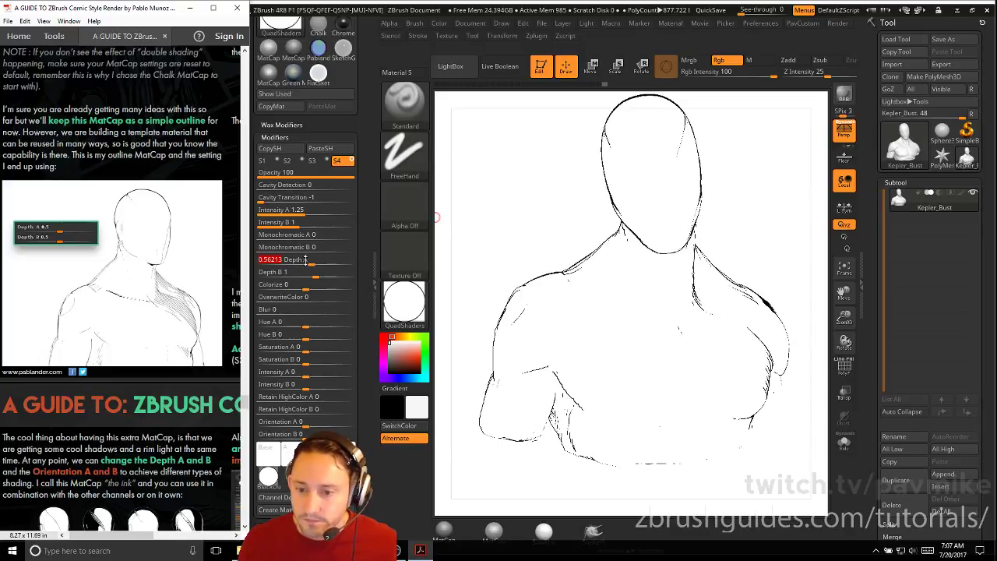
drag(311, 260, 310, 260)
text(0.5)
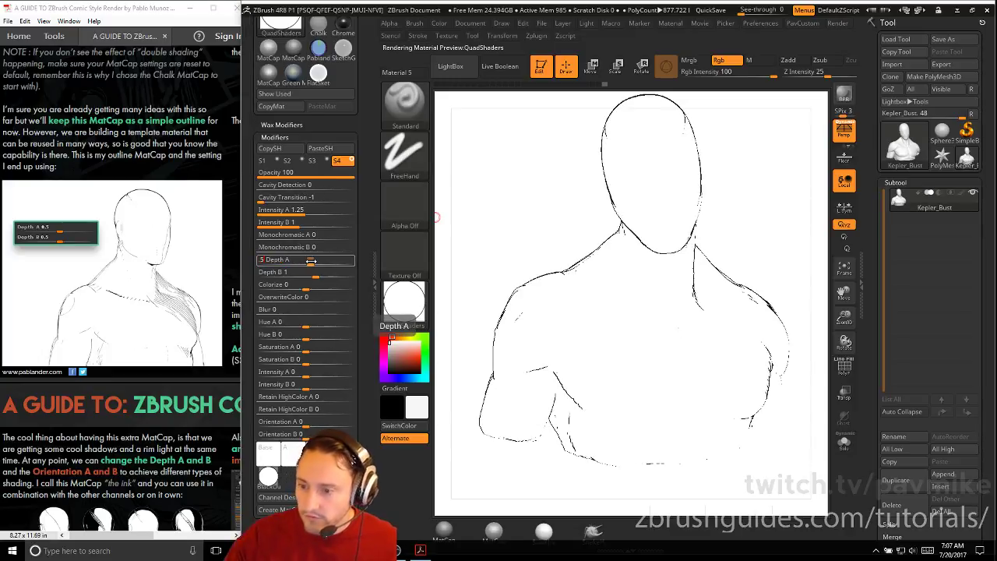
key(Return)
click(314, 272)
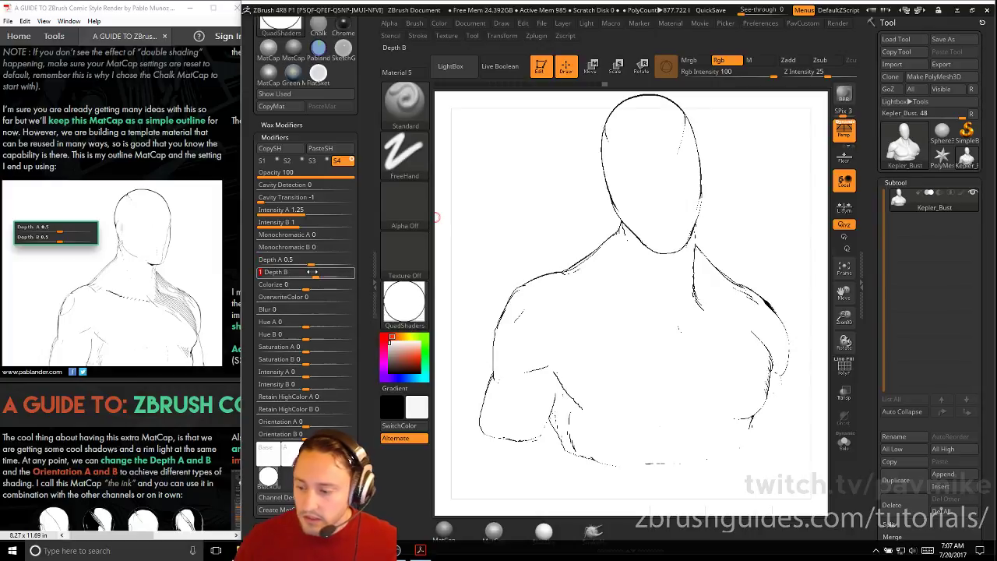
text(0.5)
key(Return)
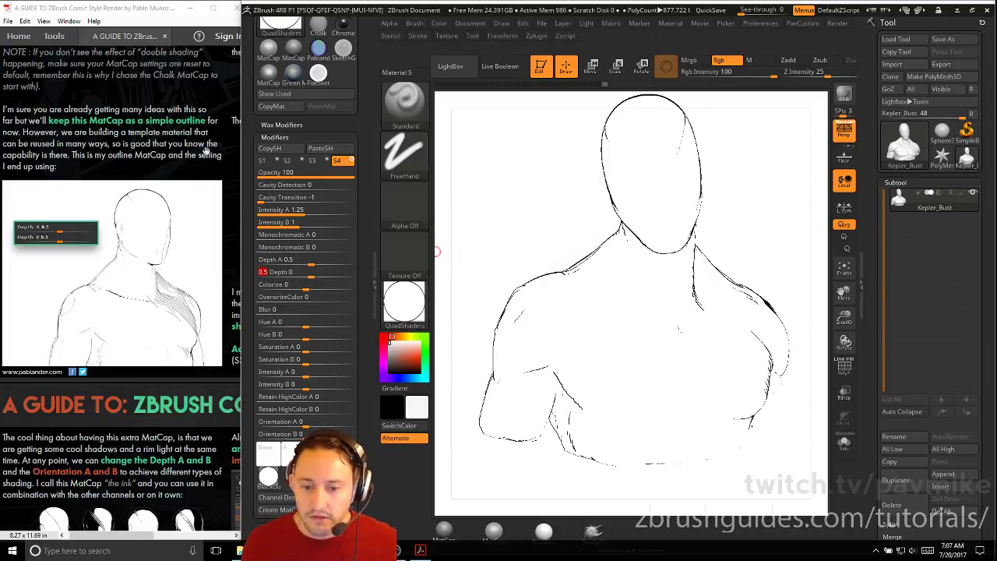
Step: Set the S4 shader's Mixer blending mode to Multiply and enable Black, as the guide instructs
scroll(207, 151, down, 15)
scroll(121, 299, down, 3)
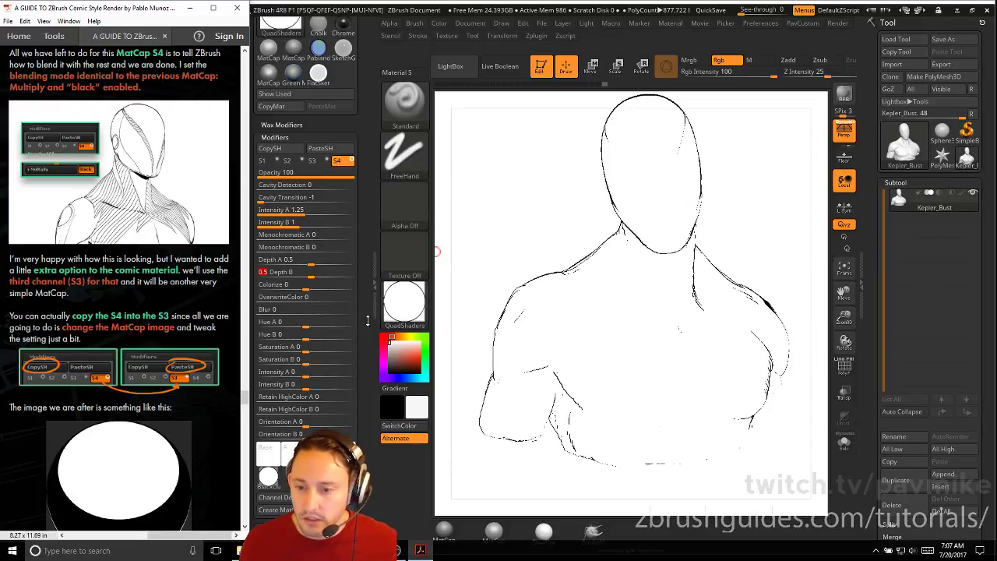
drag(367, 321, 371, 226)
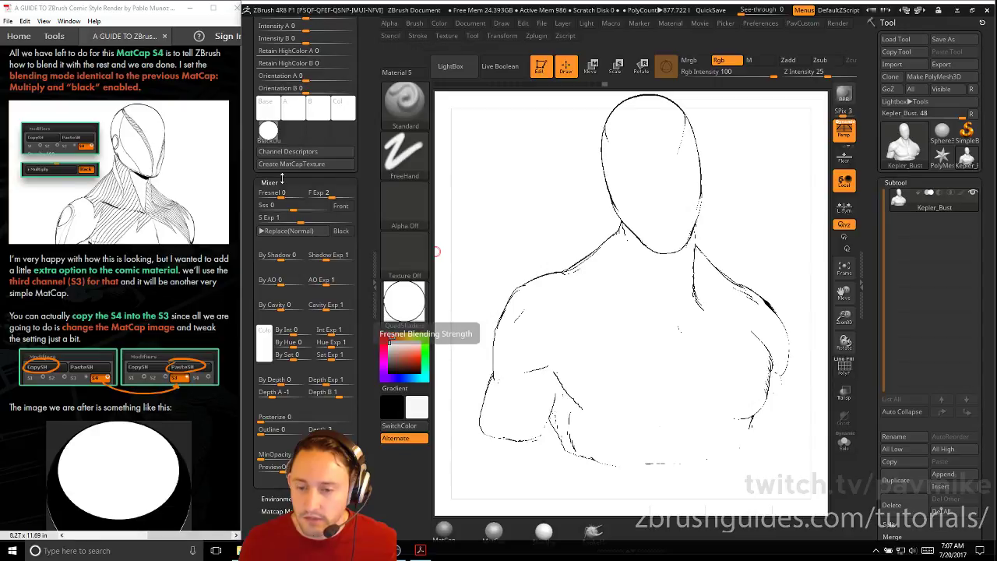
click(281, 181)
click(280, 183)
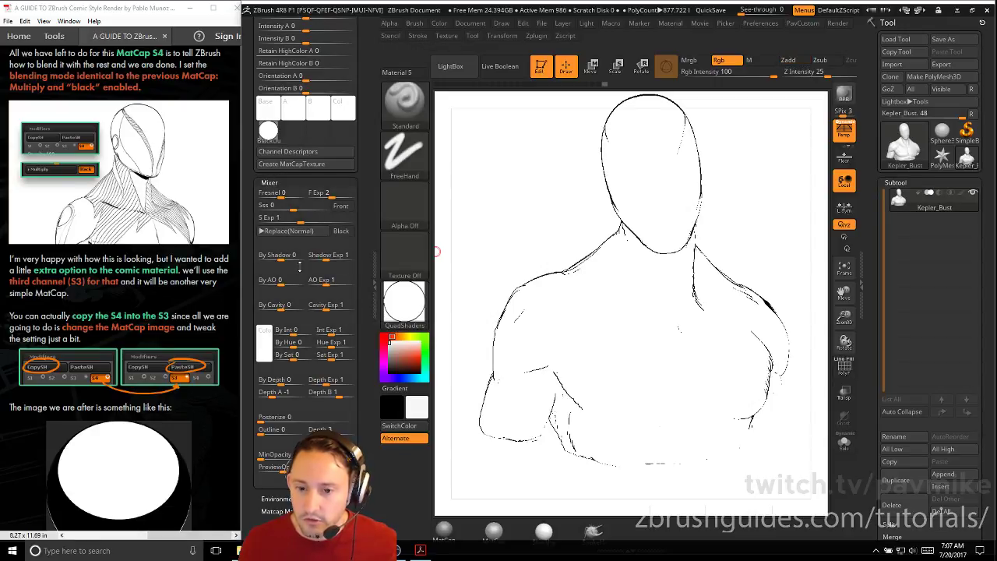
click(287, 231)
click(299, 187)
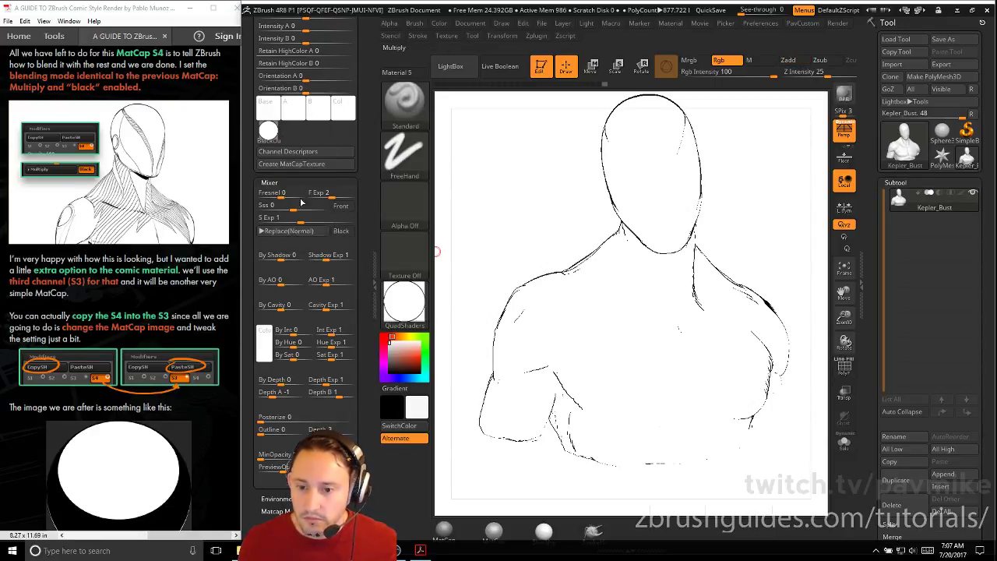
click(341, 230)
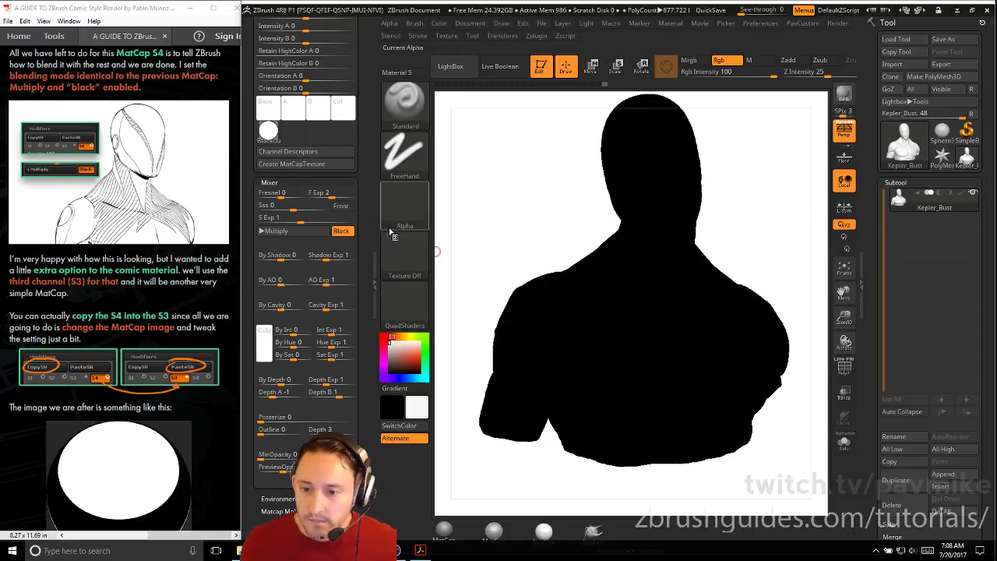
Step: Turn the S1 and S2 shader channels back on and check the S4 shader's Mixer blending settings
drag(364, 146, 363, 264)
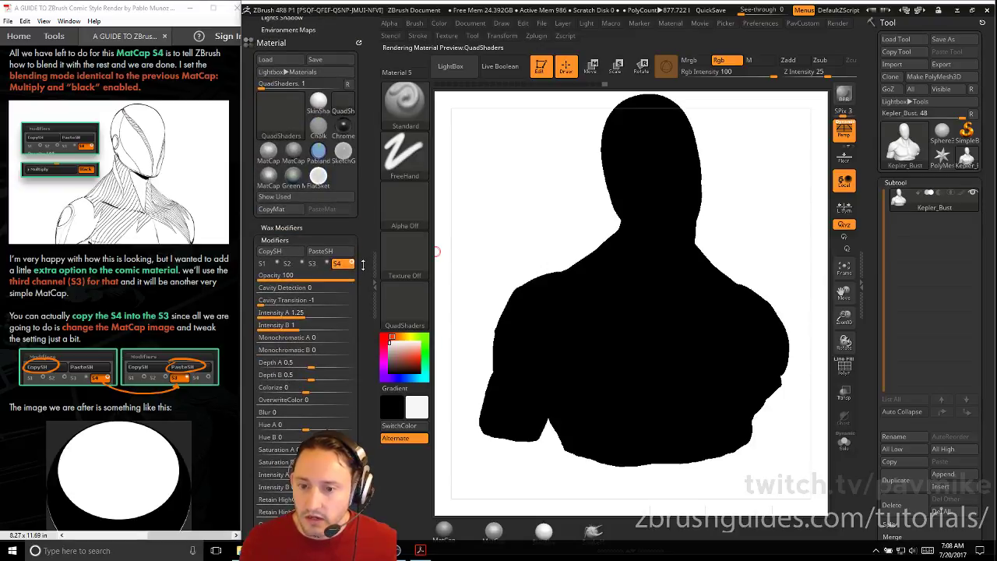
click(302, 263)
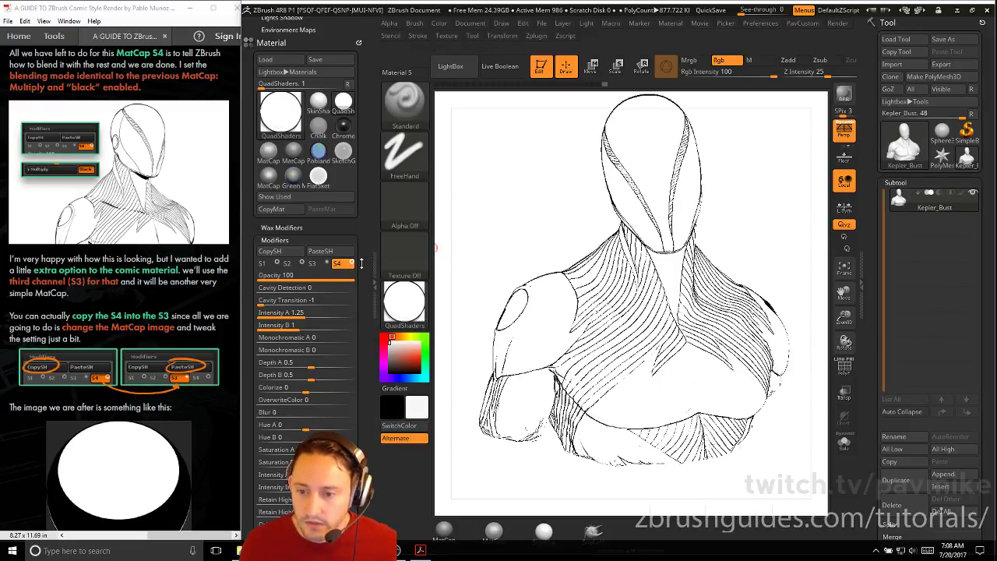
drag(371, 272, 371, 145)
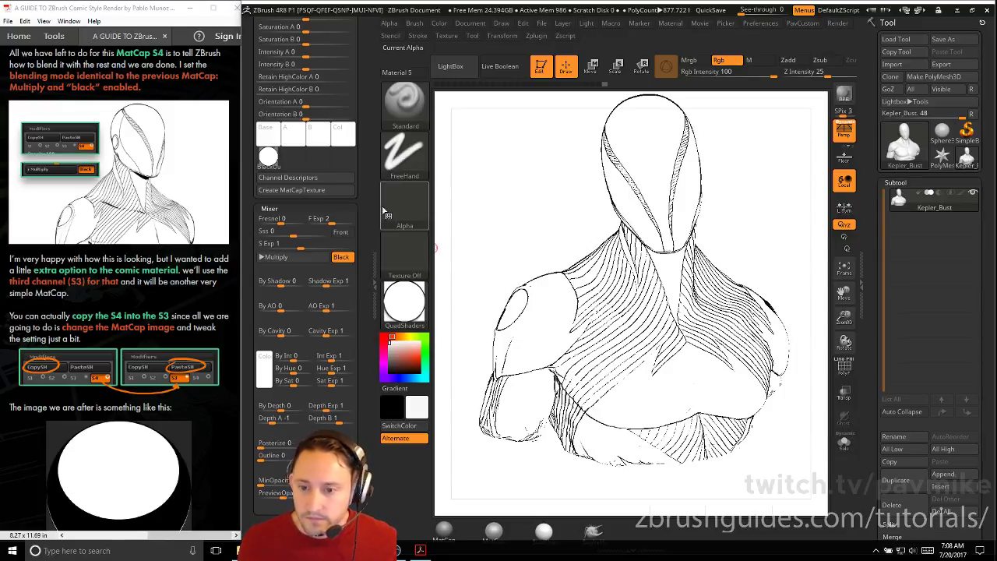
scroll(367, 282, up, 5)
scroll(367, 282, up, 3)
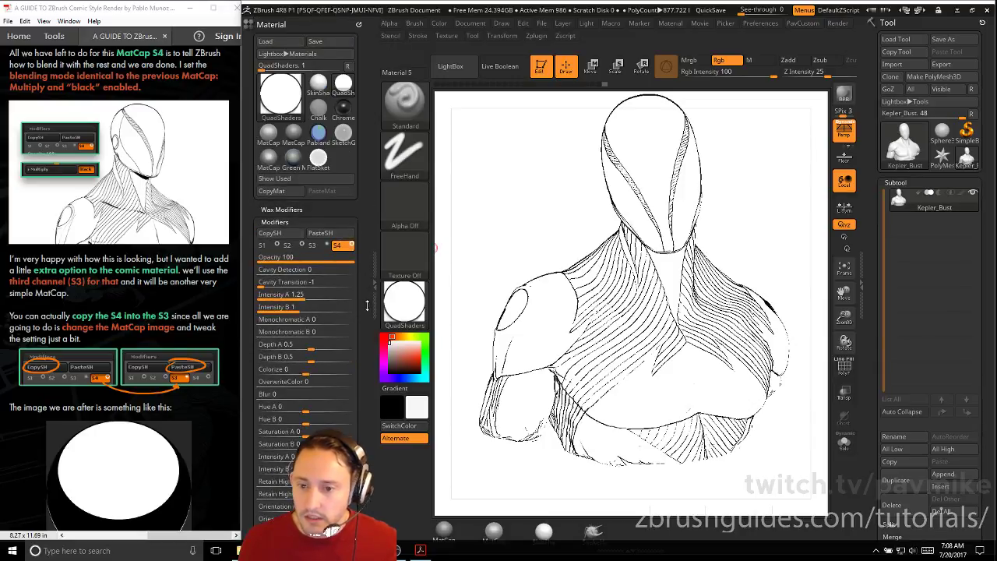
mouse_move(352, 190)
mouse_down()
mouse_move(327, 189)
mouse_move(367, 188)
mouse_up()
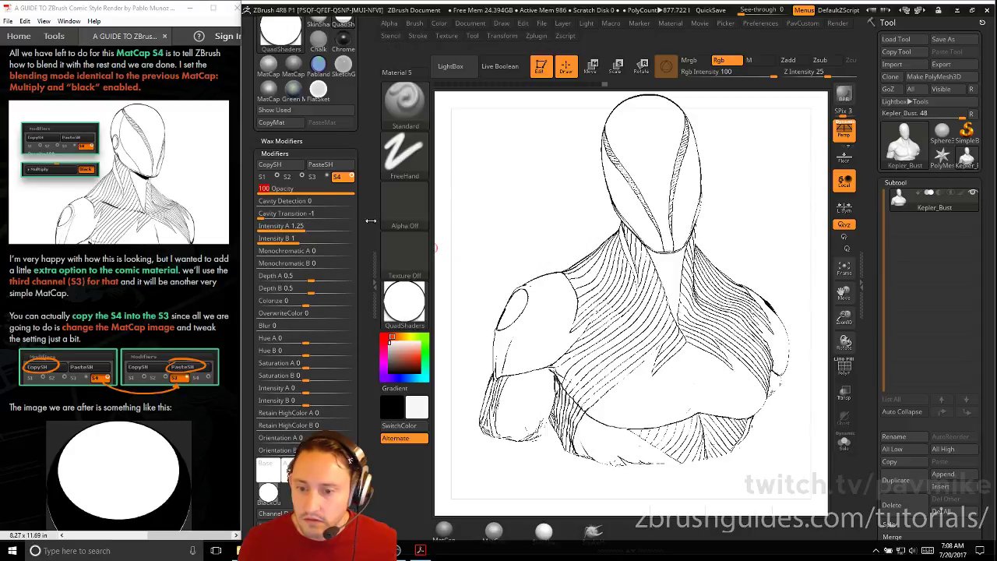
mouse_move(369, 222)
mouse_down()
mouse_move(370, 139)
mouse_move(366, 228)
mouse_up()
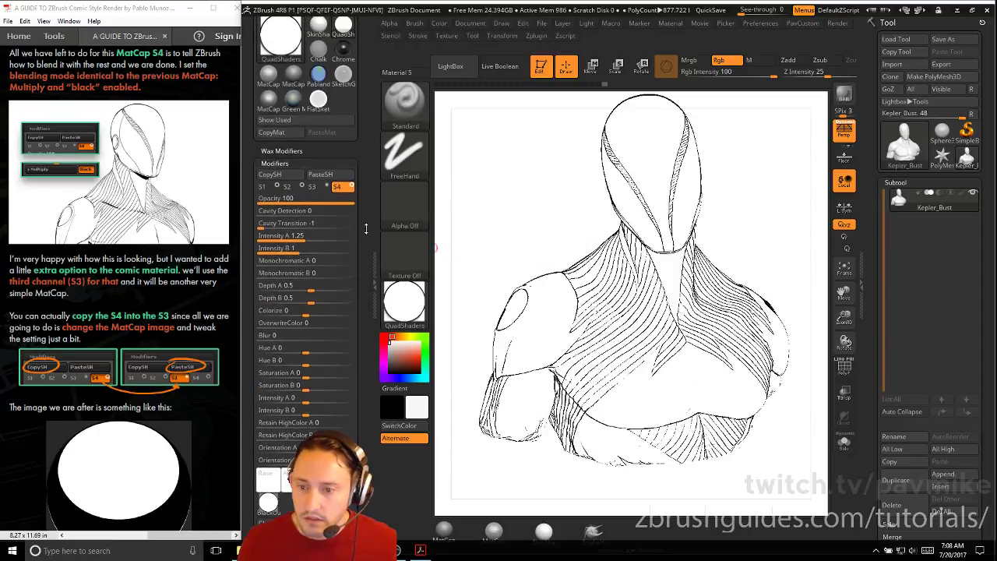
Step: Compare the modifier settings of the S2, S4 and S3 shaders and read the guide's instructions for the third channel
click(288, 187)
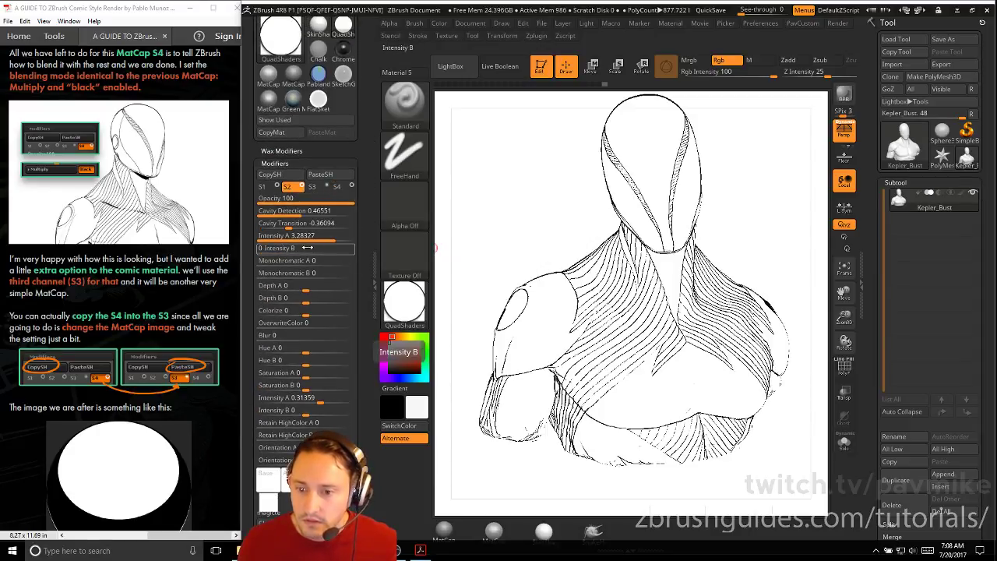
click(351, 187)
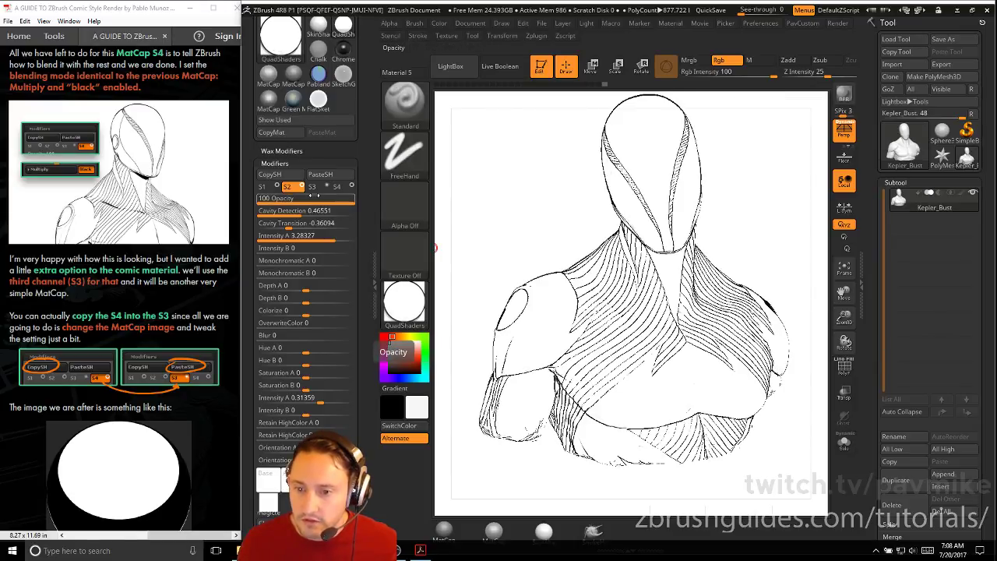
click(336, 188)
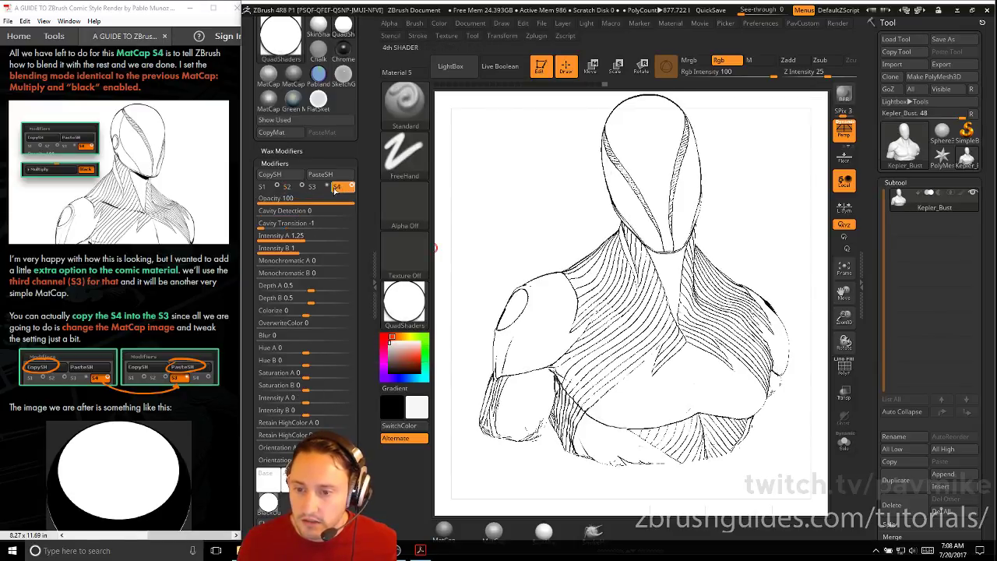
click(287, 186)
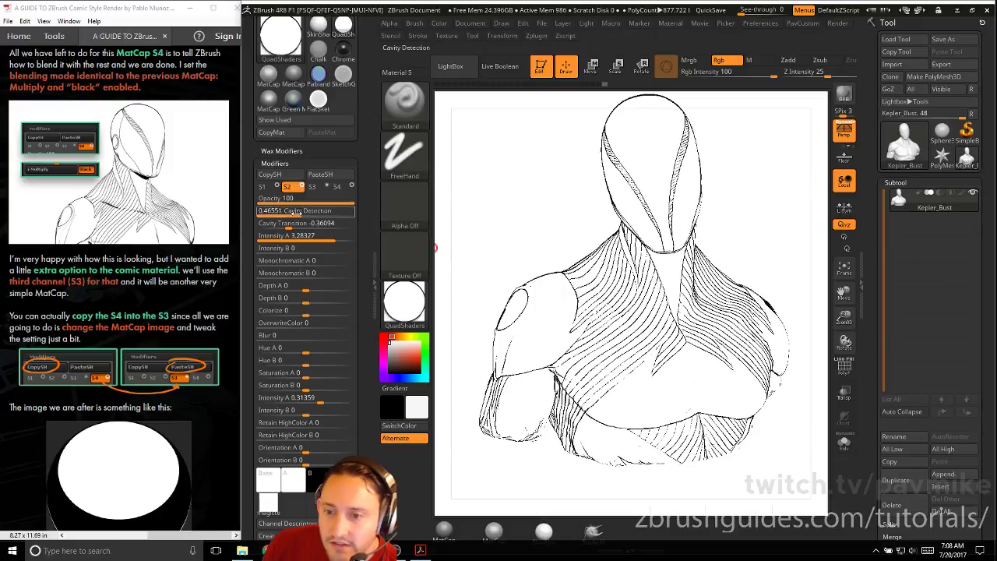
click(317, 190)
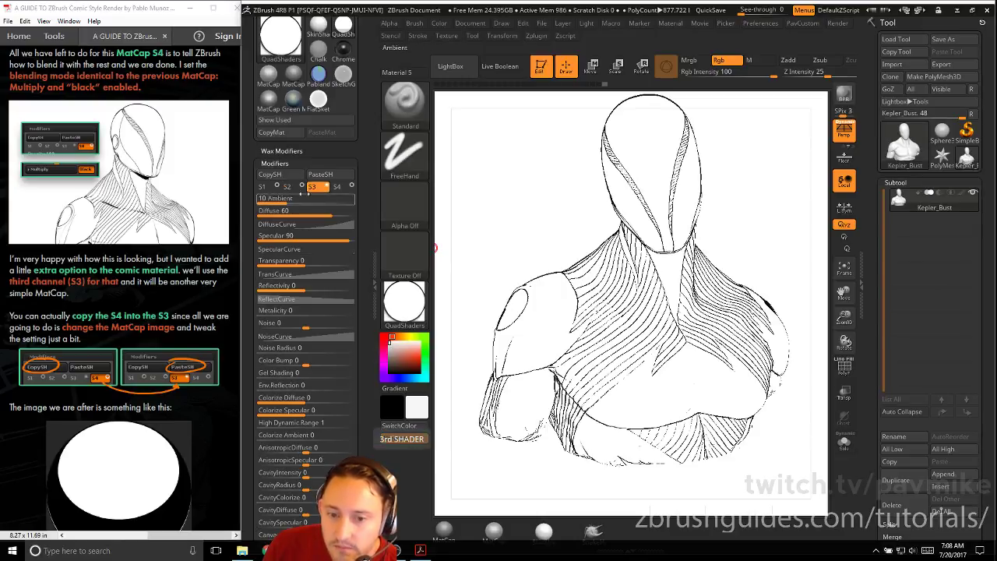
scroll(153, 219, down, 2)
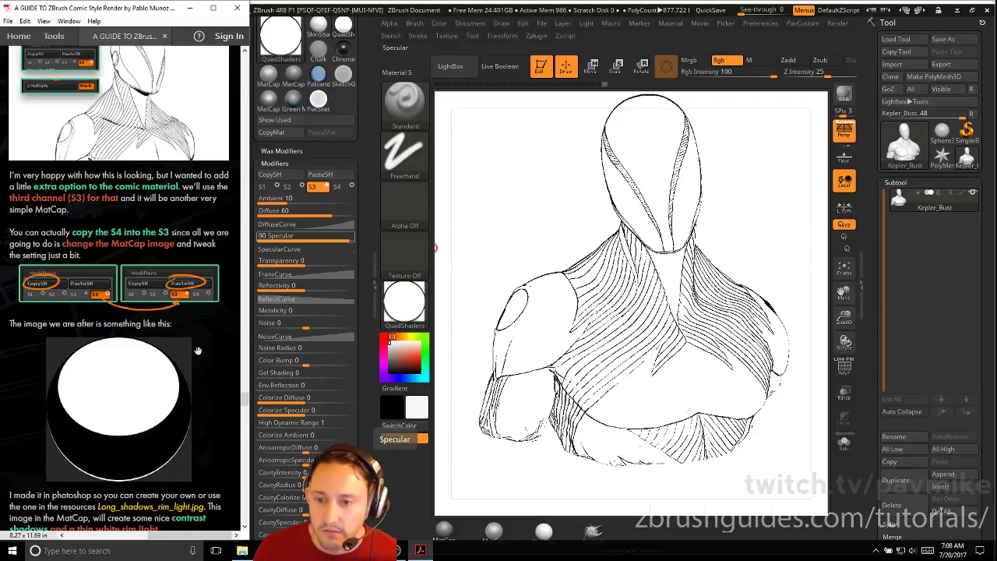
Step: Copy the S4 shader and paste it into the S3 channel
click(339, 189)
click(279, 176)
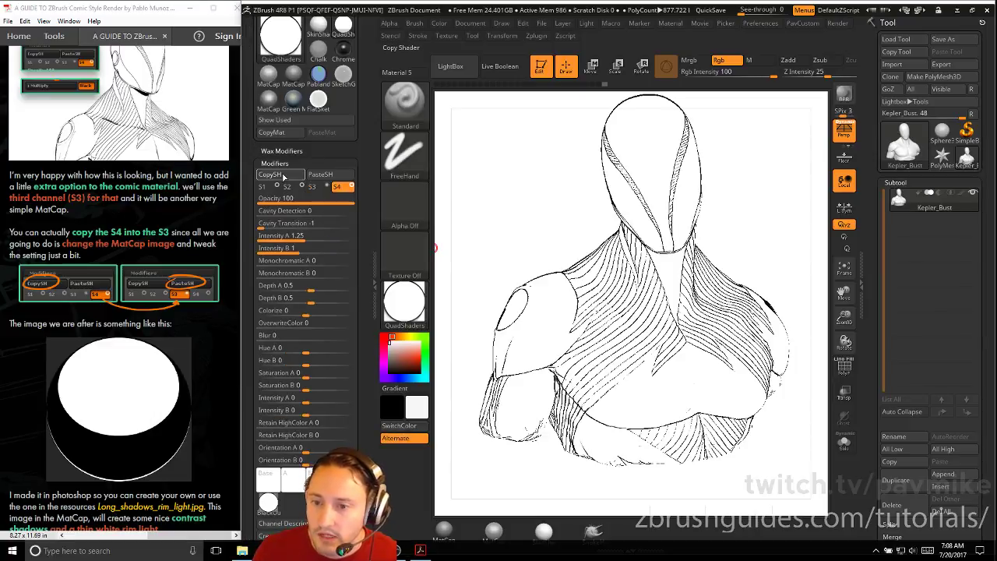
click(312, 190)
click(313, 187)
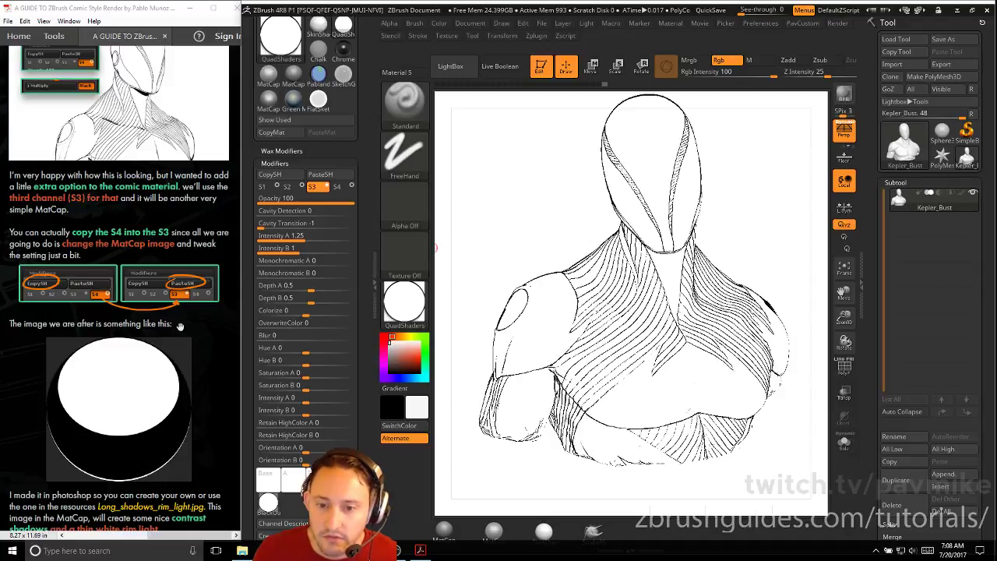
Step: Load Long_shadows_rim_light.jpg from the ComicRendering RESOURCES Matcap Images folder as the S3 shader's MatCap image
click(204, 368)
scroll(201, 327, down, 3)
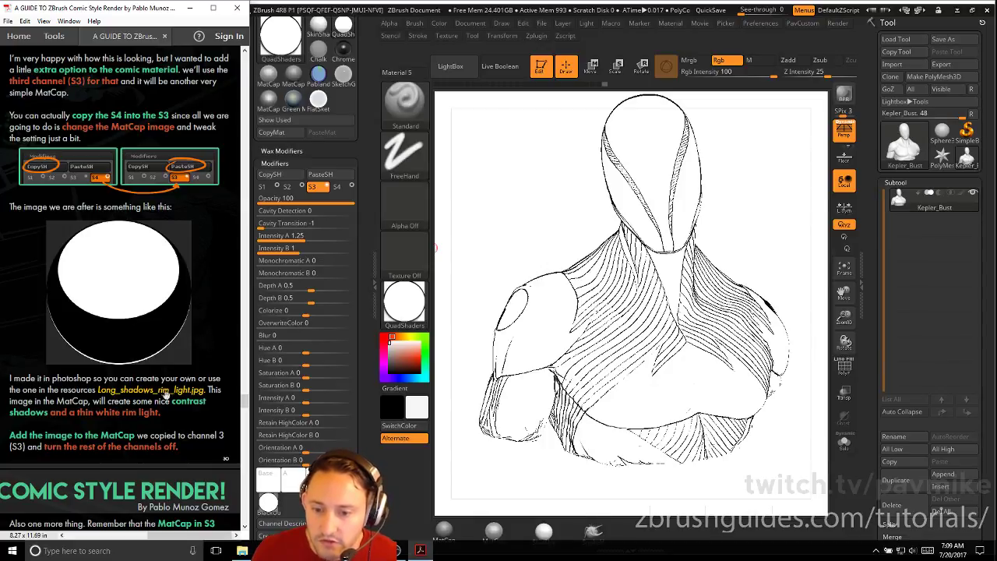
click(267, 504)
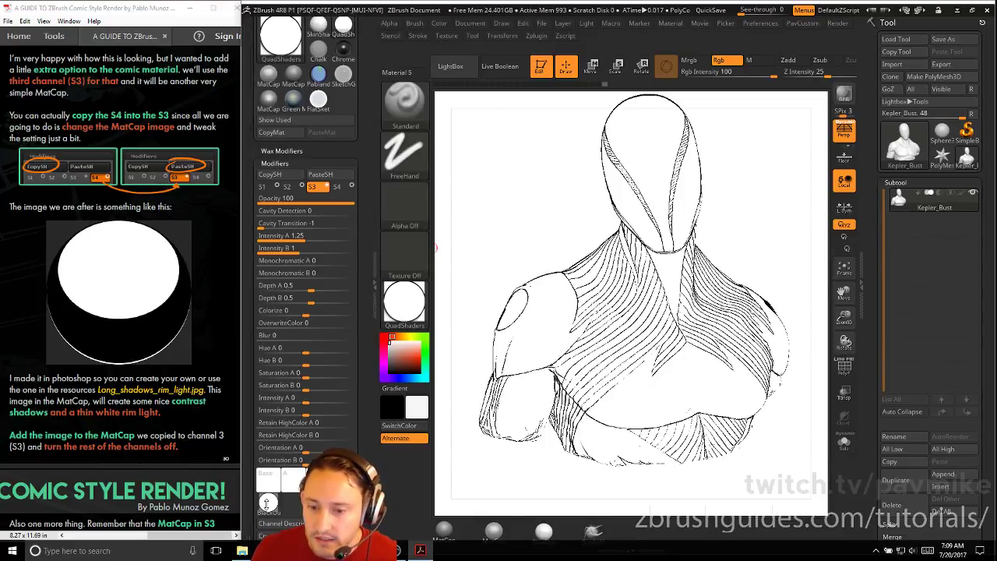
click(278, 530)
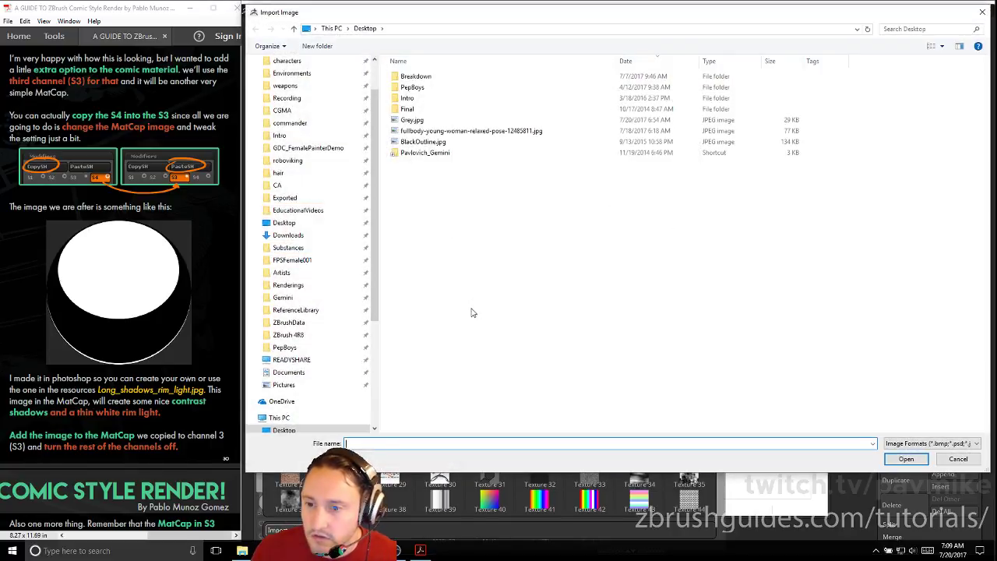
scroll(310, 94, up, 2)
click(308, 94)
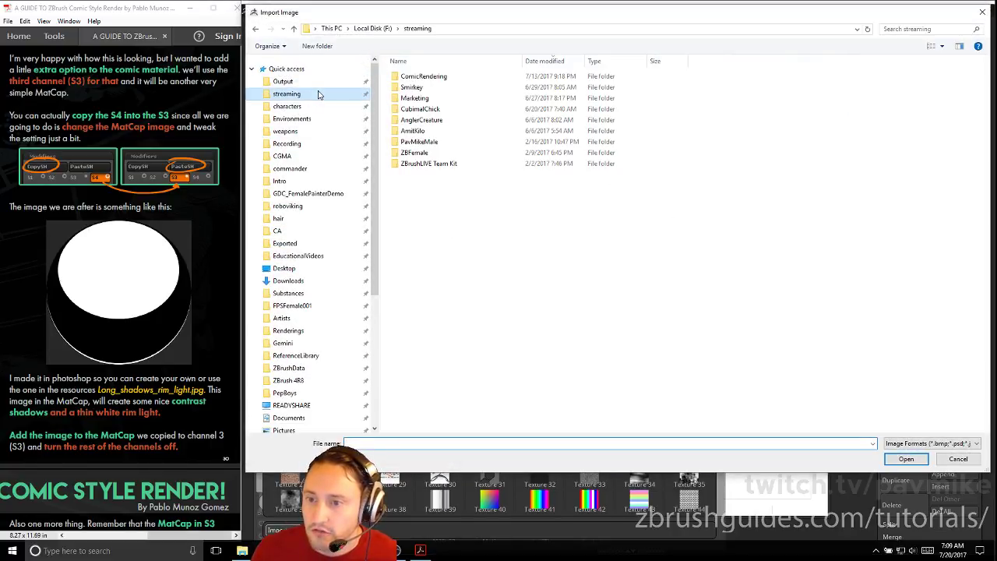
double_click(428, 78)
double_click(438, 81)
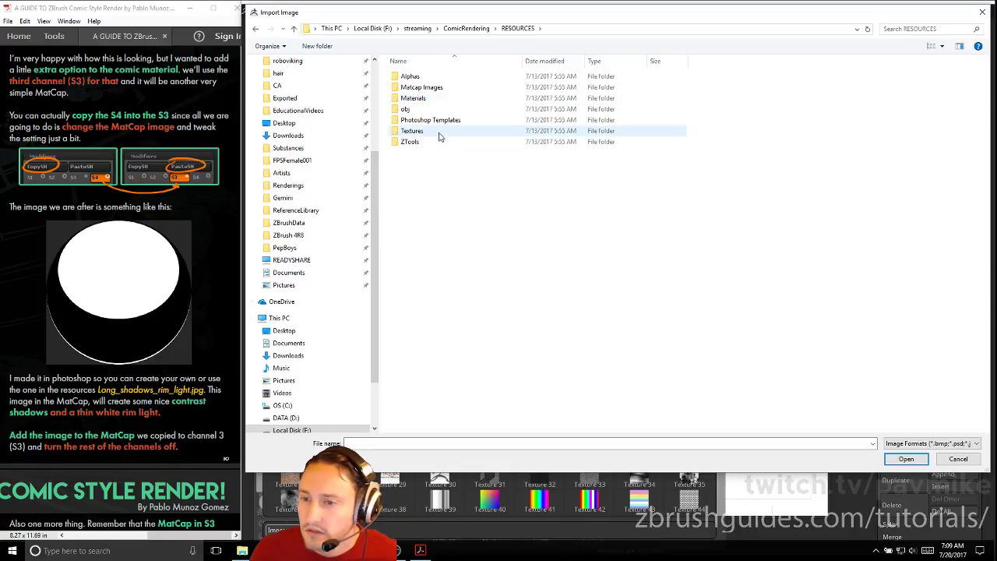
double_click(421, 87)
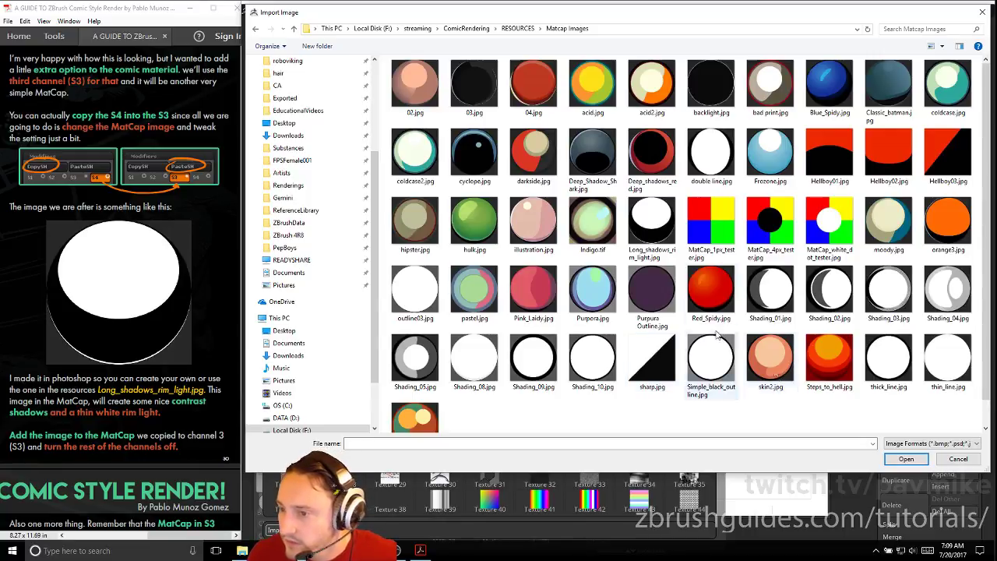
double_click(652, 227)
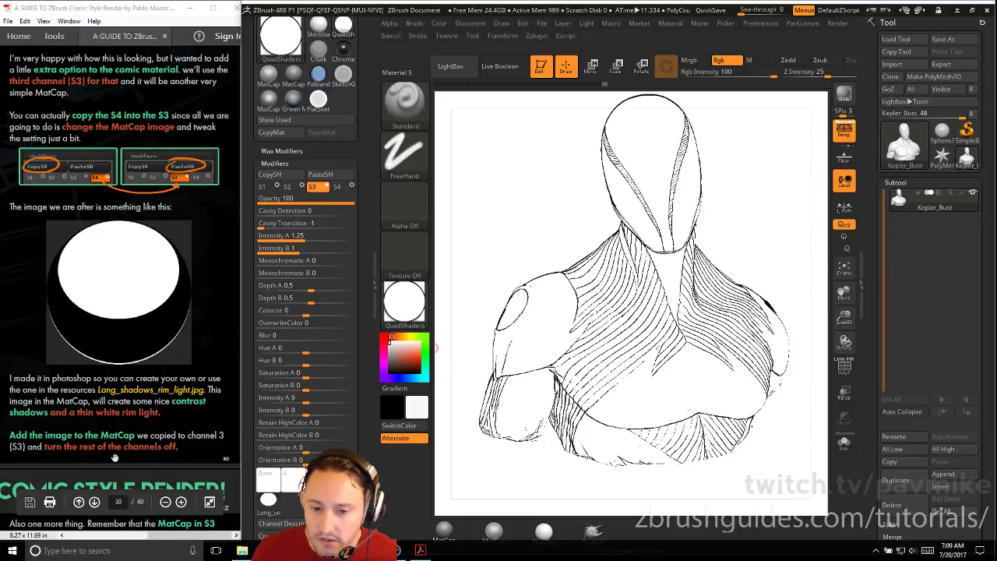
Step: Turn off the S1, S2 and S4 channels to isolate S3, and read the guide's notes on Depth, Orientation and blending
click(277, 186)
click(301, 187)
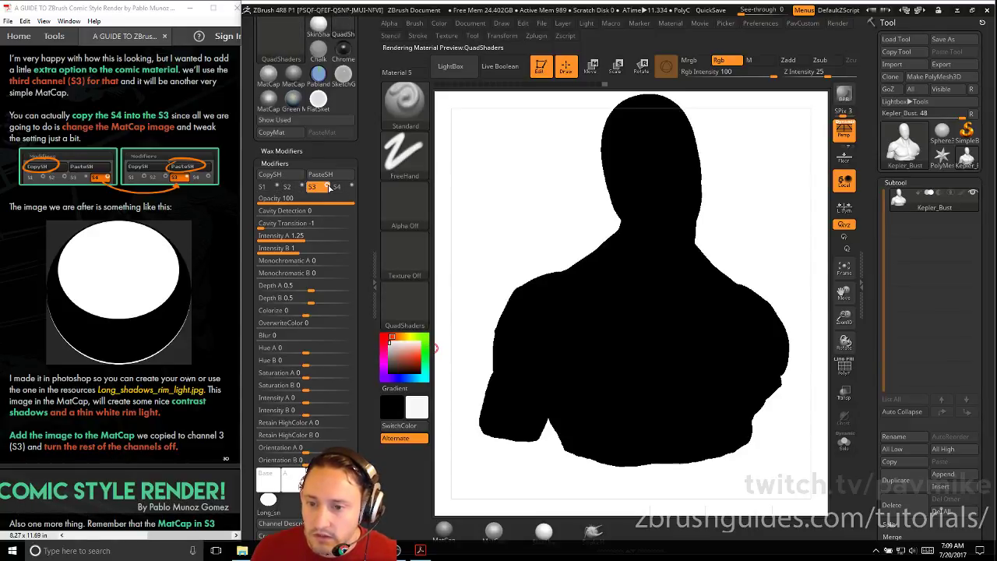
click(129, 394)
scroll(129, 394, down, 10)
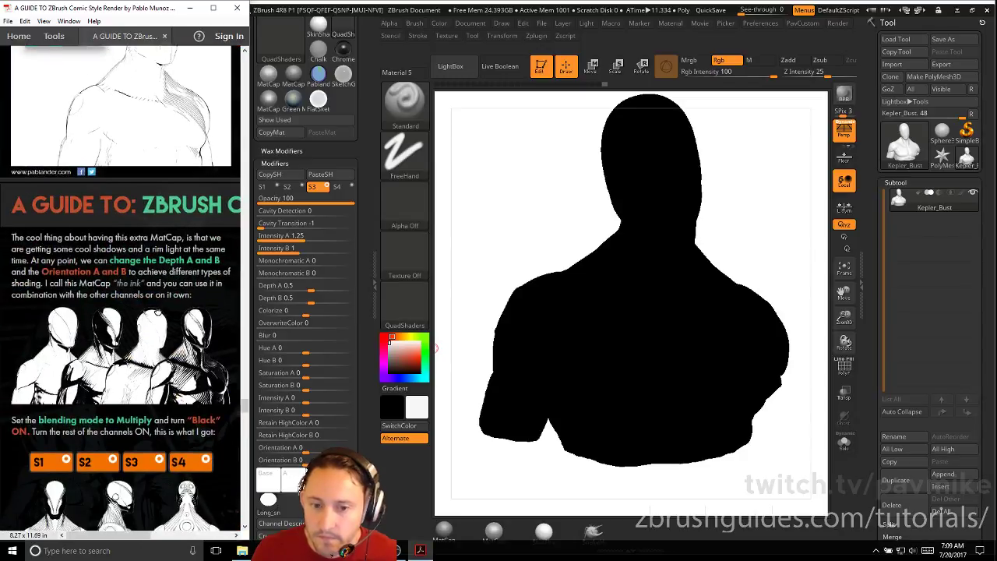
scroll(175, 285, down, 1)
drag(450, 258, 482, 251)
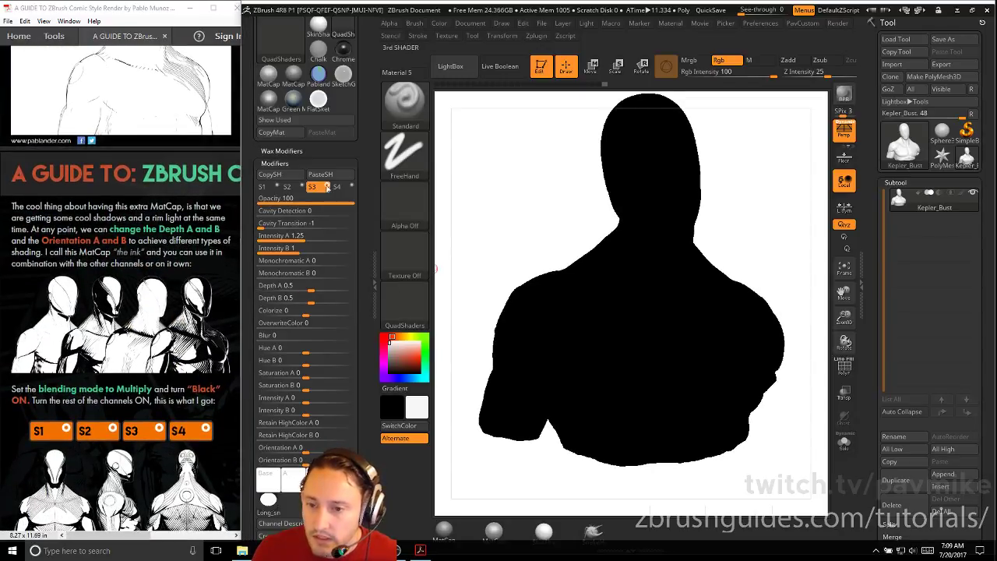
mouse_move(520, 202)
mouse_down()
mouse_move(537, 213)
mouse_move(532, 194)
mouse_up()
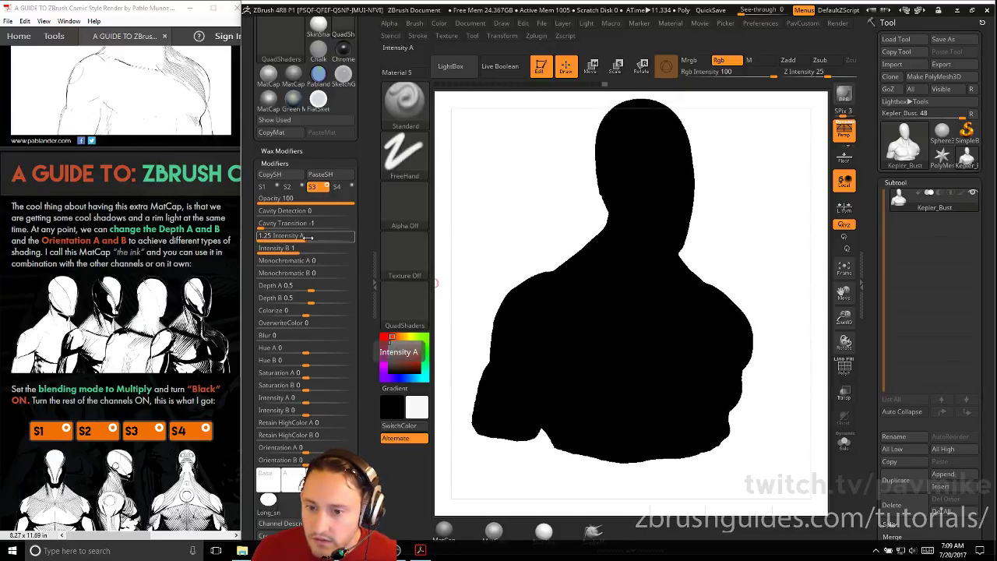
Step: Try small changes to the S3 shader's Intensity A, Cavity Detection and Depth A
drag(308, 238, 269, 212)
click(299, 211)
click(279, 223)
click(274, 212)
click(273, 225)
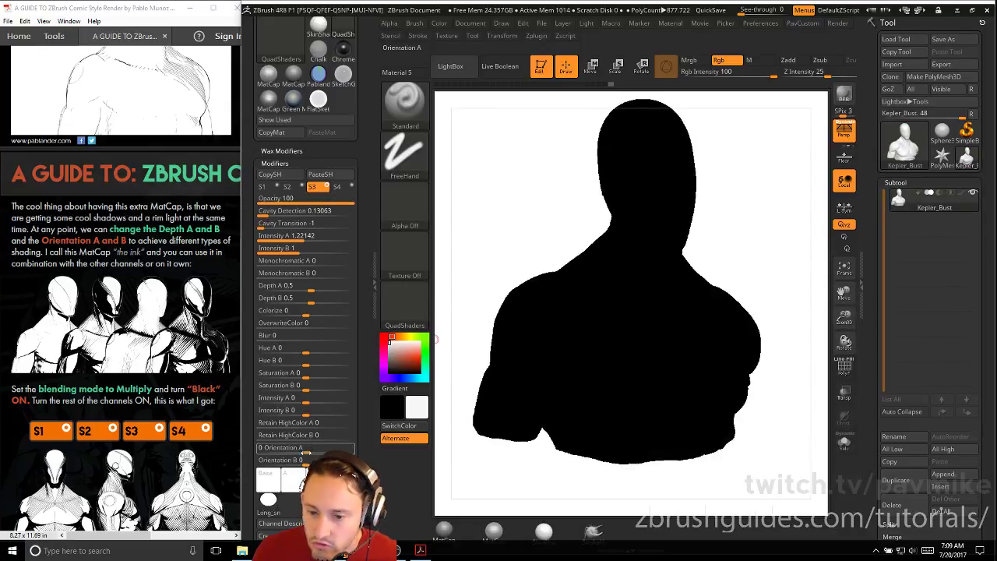
mouse_move(271, 507)
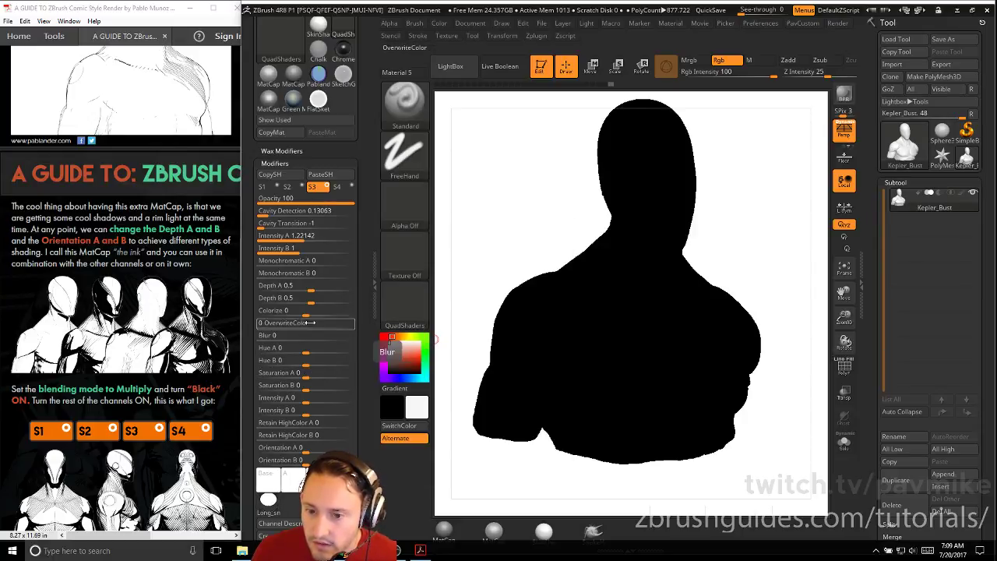
mouse_move(312, 288)
mouse_down()
mouse_move(323, 287)
mouse_move(311, 286)
mouse_up()
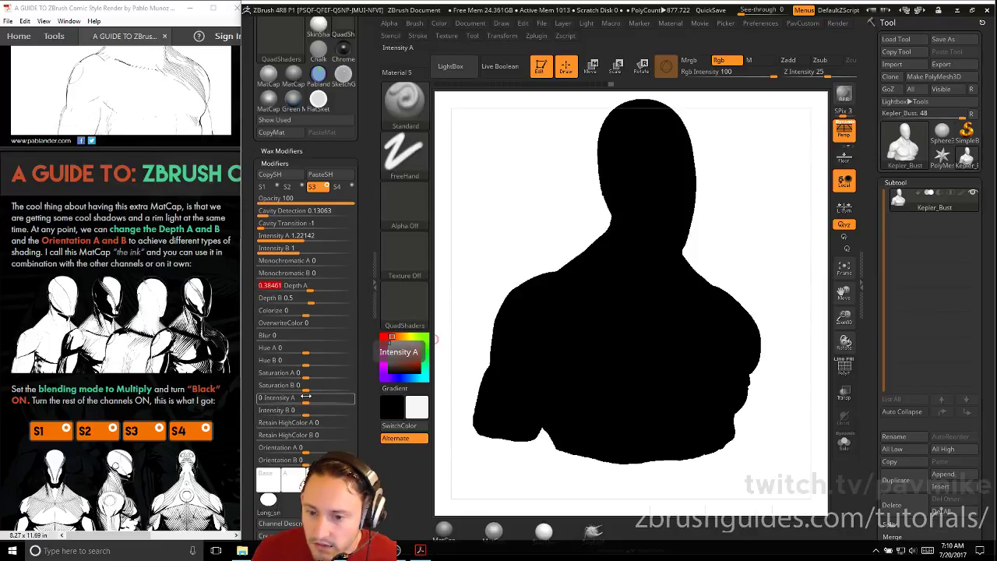
drag(305, 402, 306, 399)
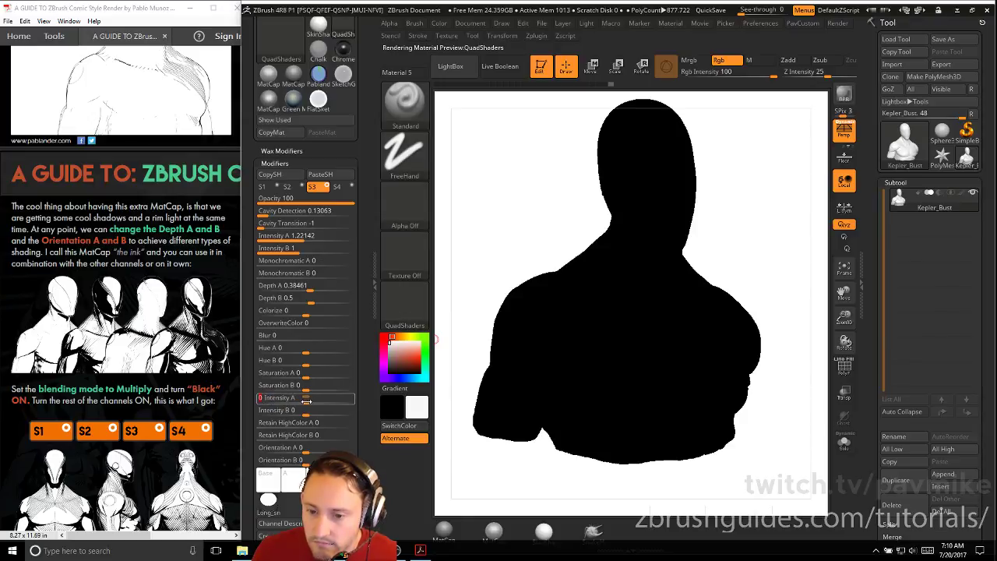
Step: Set the S3 shader's Intensity A to 1, Cavity Detection to 0 and Cavity Transition to 0
click(310, 236)
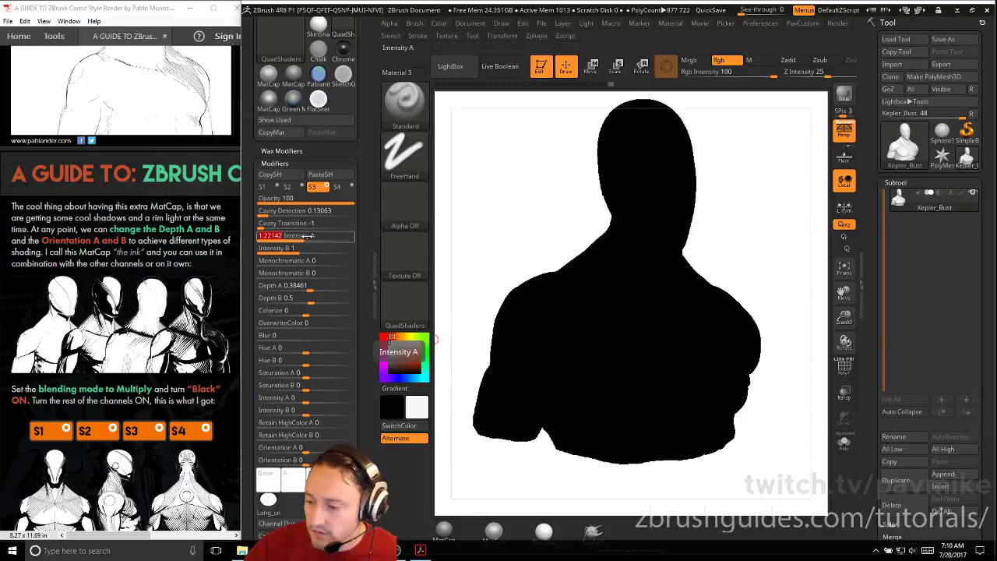
text(1)
key(Return)
click(323, 212)
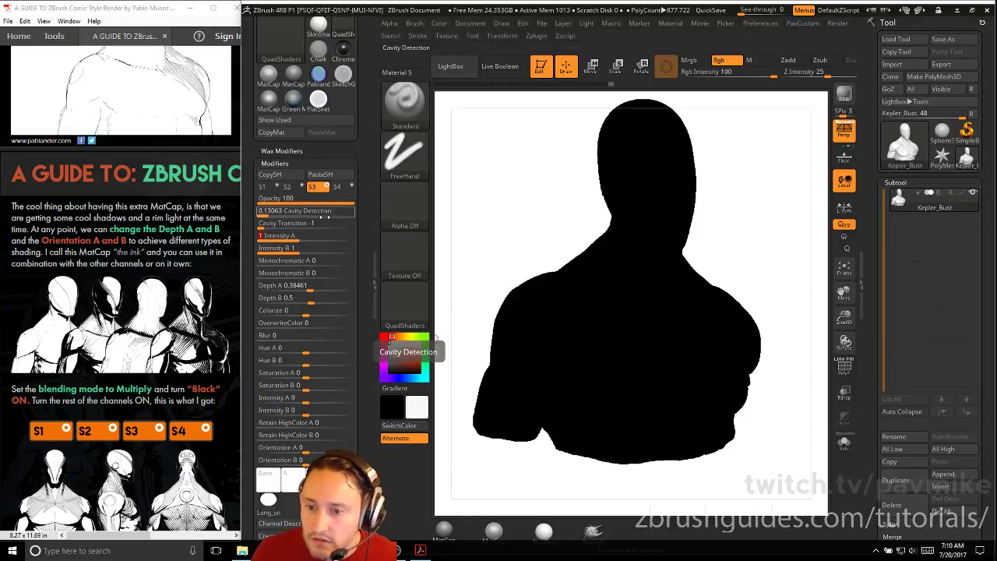
text(0)
key(Return)
click(268, 224)
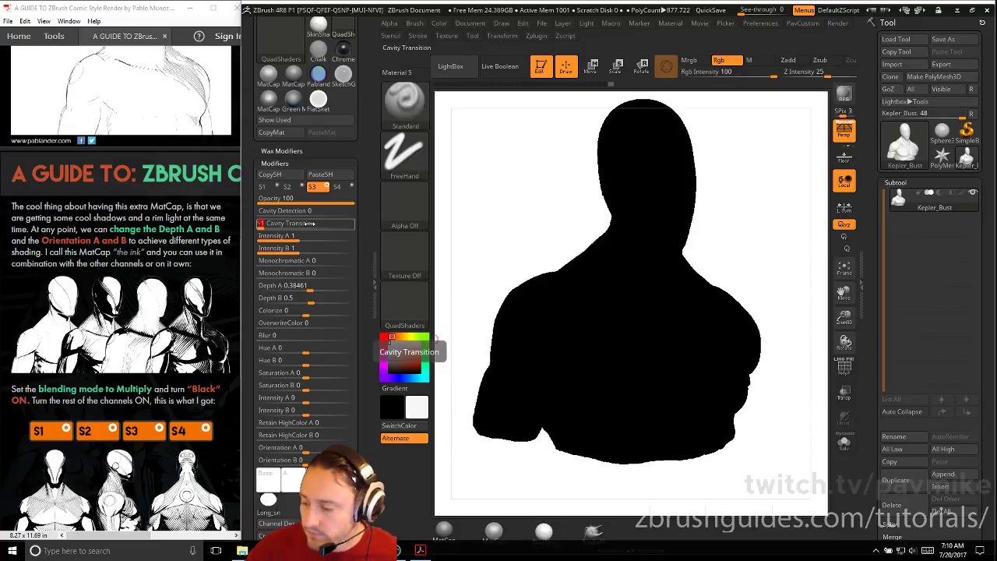
text(0)
key(Return)
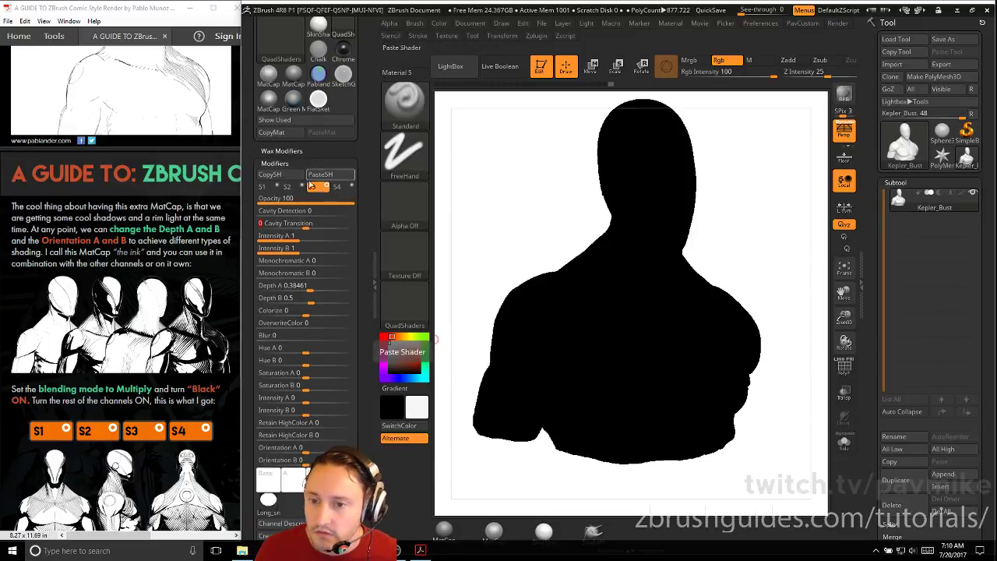
Step: Raise the S3 shader's Depth A to about 2.87, Depth B to about 2.34, and Orientation A and B to about 86 and 88
drag(526, 209, 525, 210)
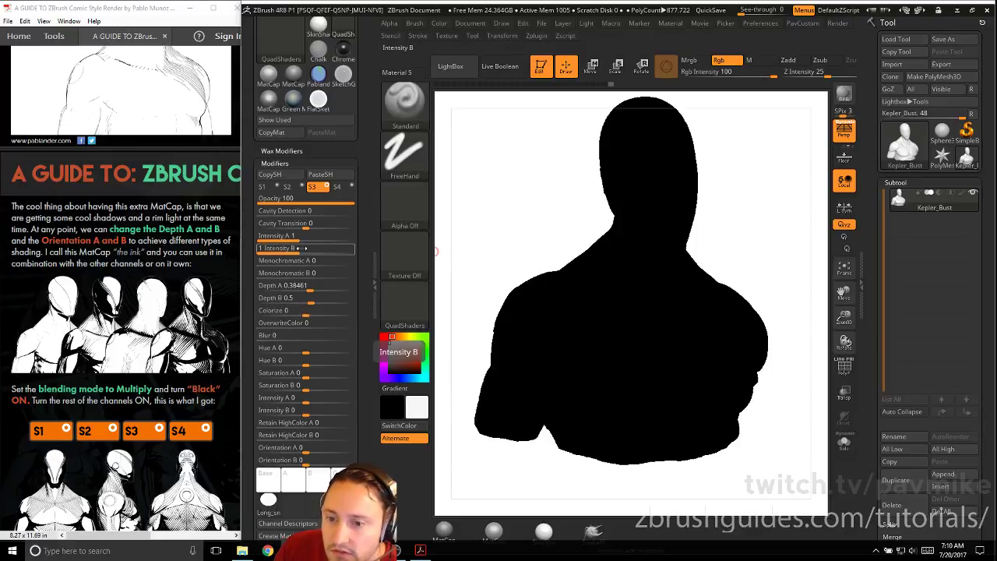
drag(311, 288, 330, 301)
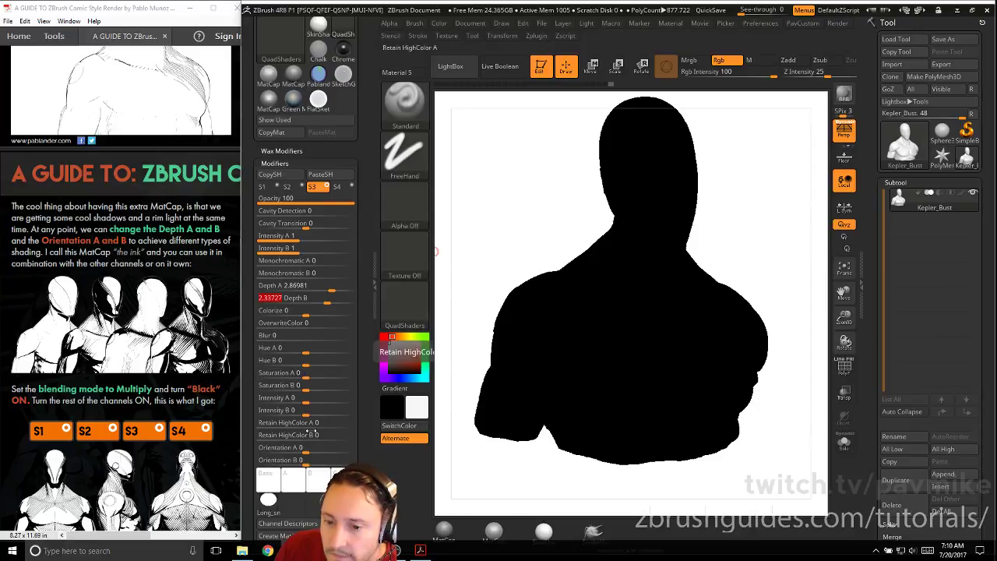
drag(313, 447, 327, 448)
drag(316, 460, 321, 460)
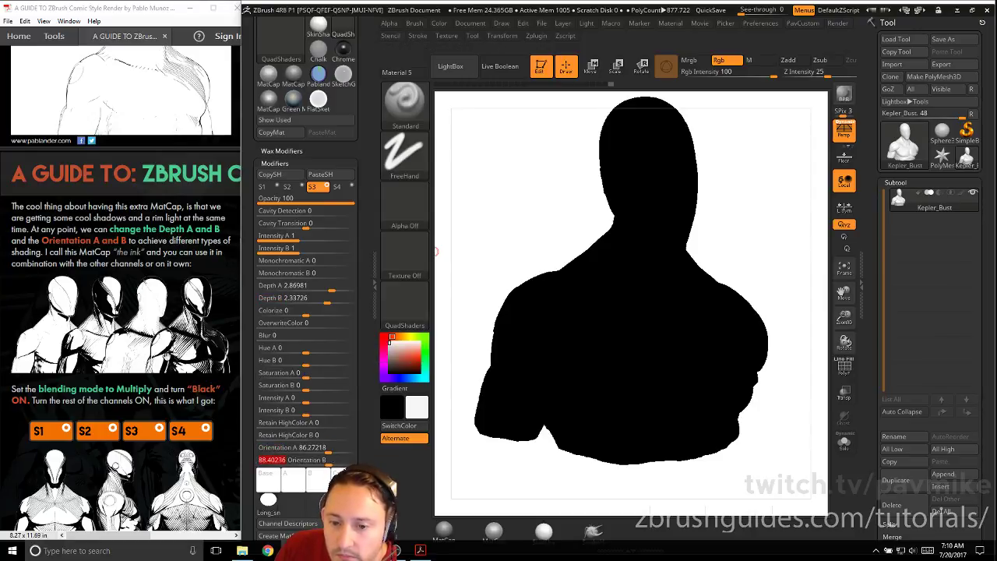
Step: Check the S3 shader's Mixer blending mode, turn the S1, S2 and S4 channels back on, and toggle S3 to compare the shading
scroll(250, 345, down, 8)
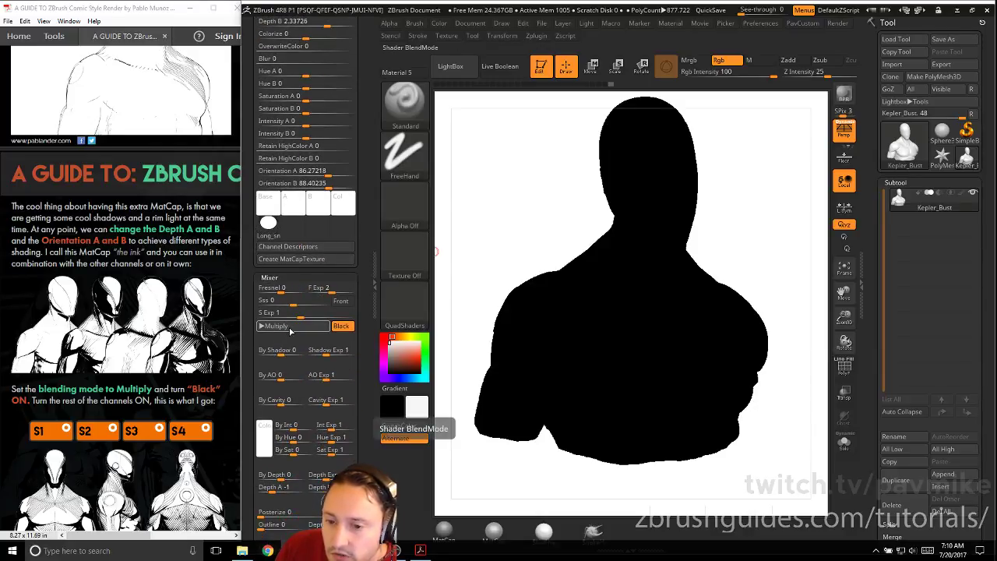
scroll(248, 296, up, 8)
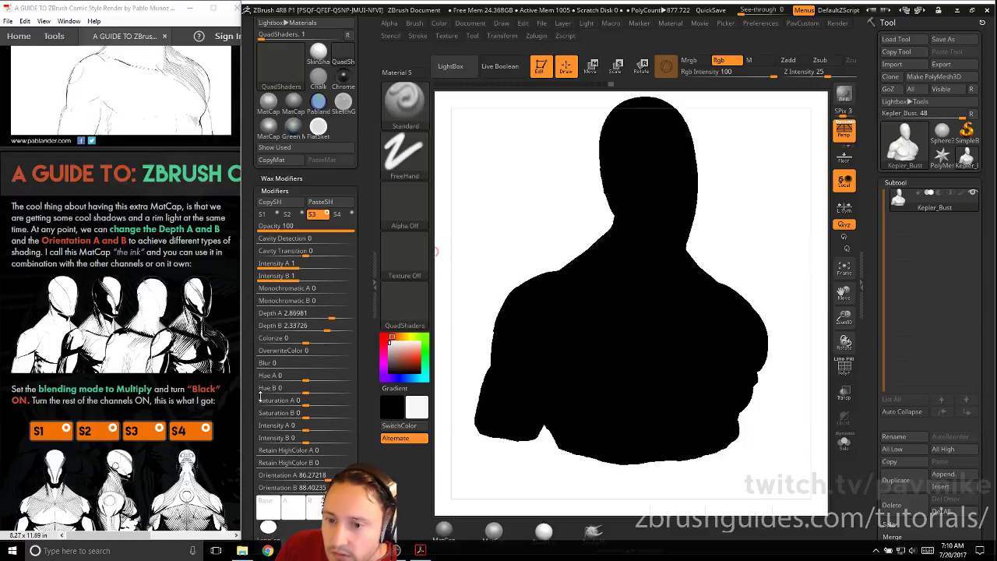
click(278, 214)
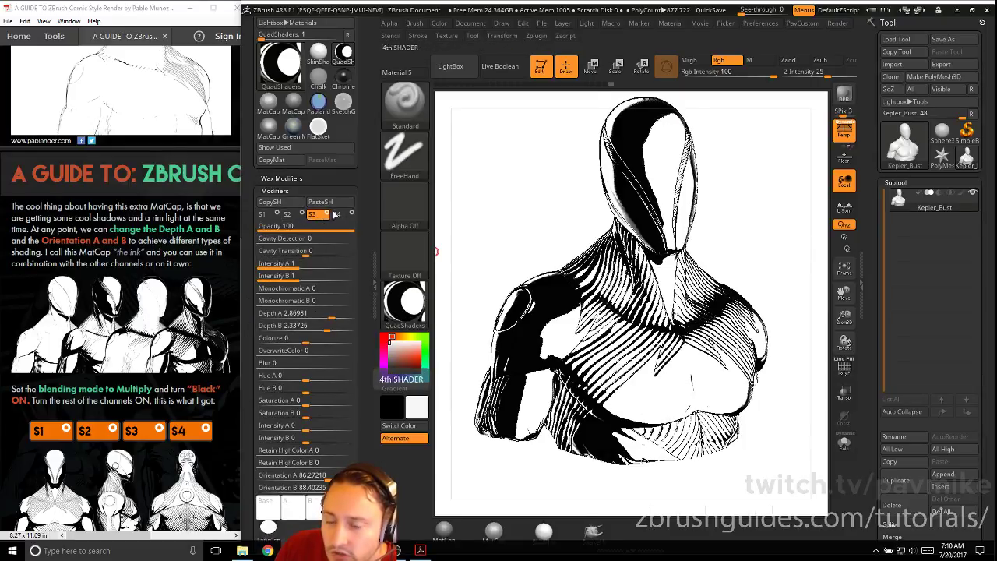
click(327, 215)
click(326, 215)
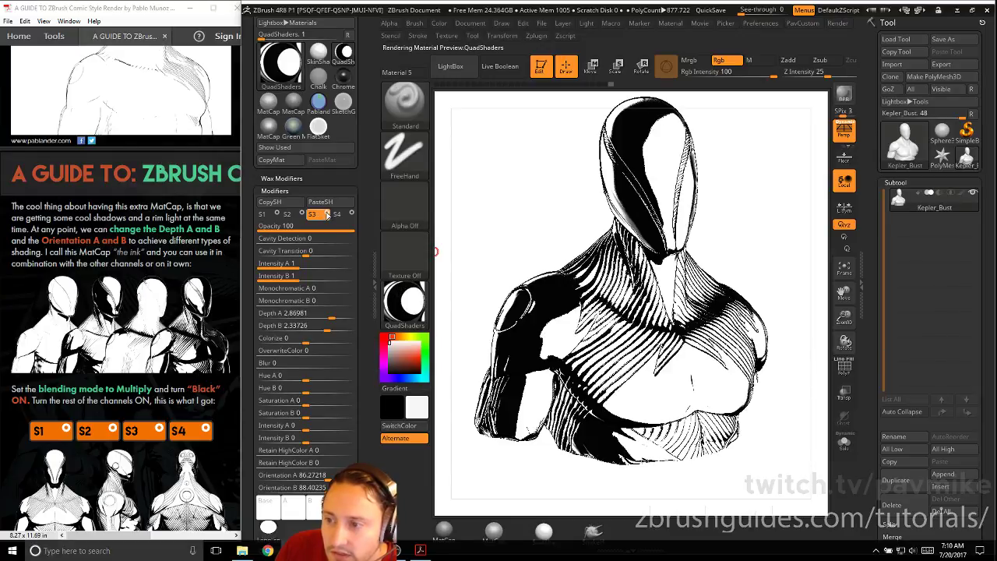
click(327, 215)
click(327, 215)
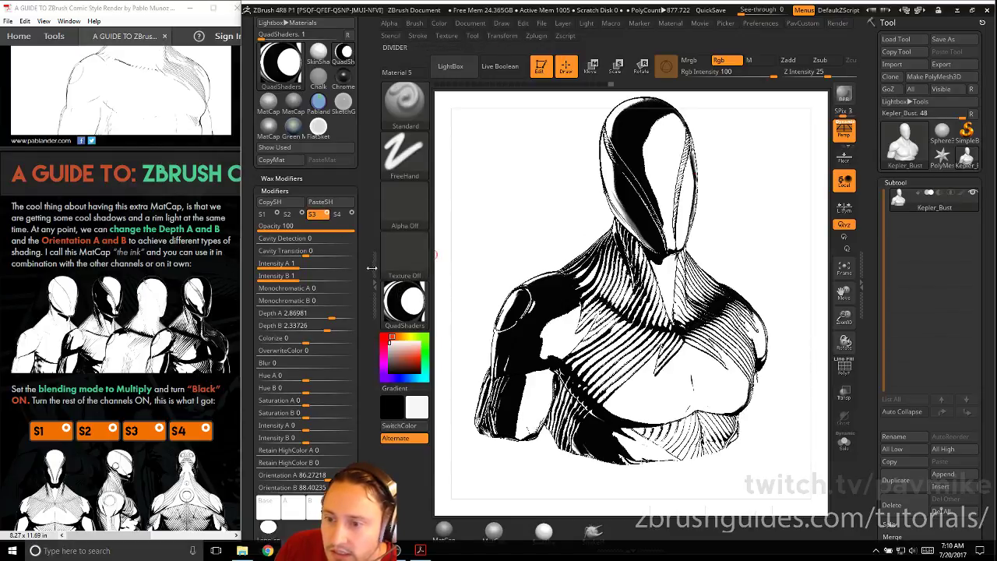
Step: Try different depths for the S3 shadow MatCap, settling on 2 for both Depth A and Depth B
scroll(366, 233, down, 3)
mouse_move(331, 247)
mouse_down()
mouse_move(340, 247)
mouse_move(314, 261)
mouse_up()
click(311, 247)
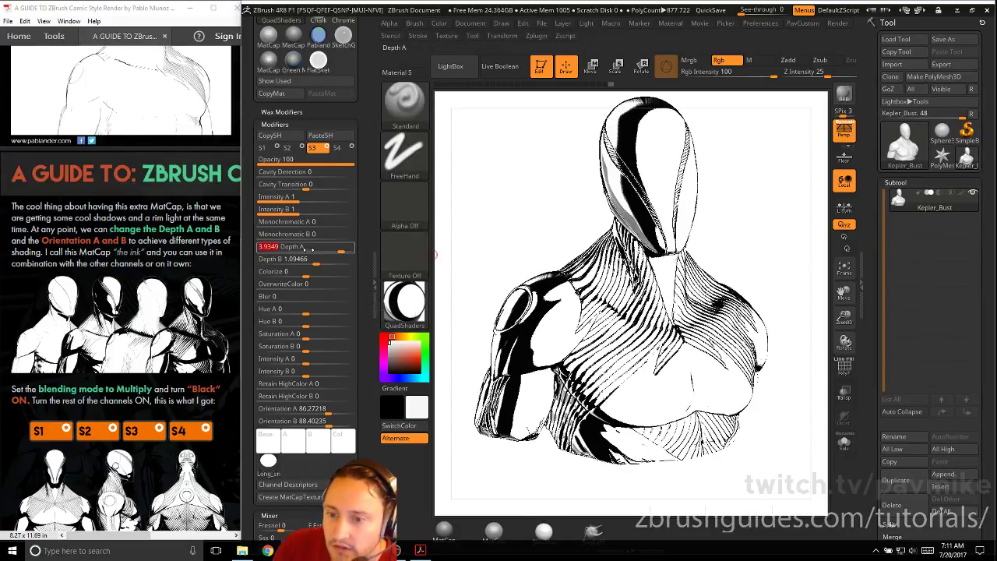
text(2)
key(Tab)
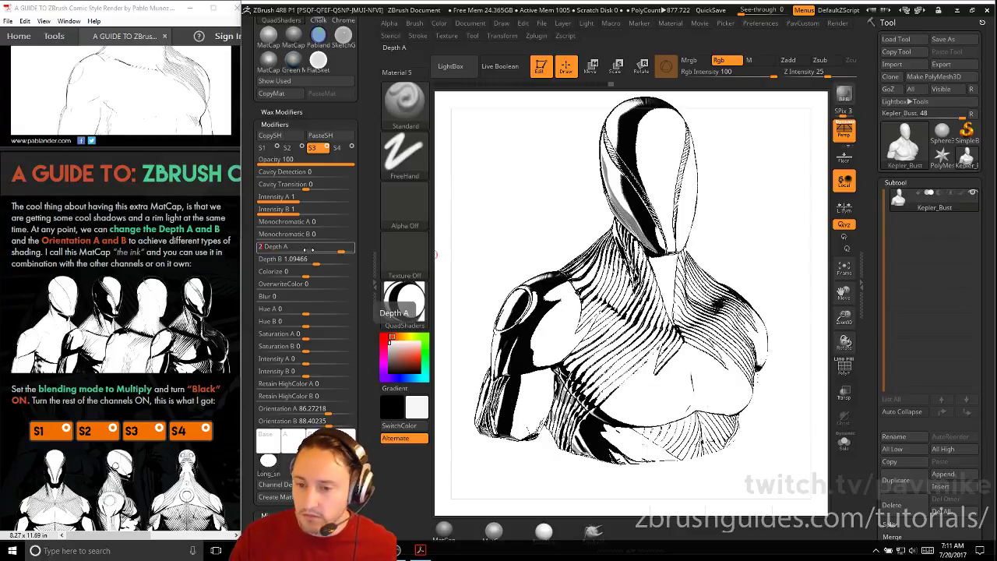
text(2)
key(Return)
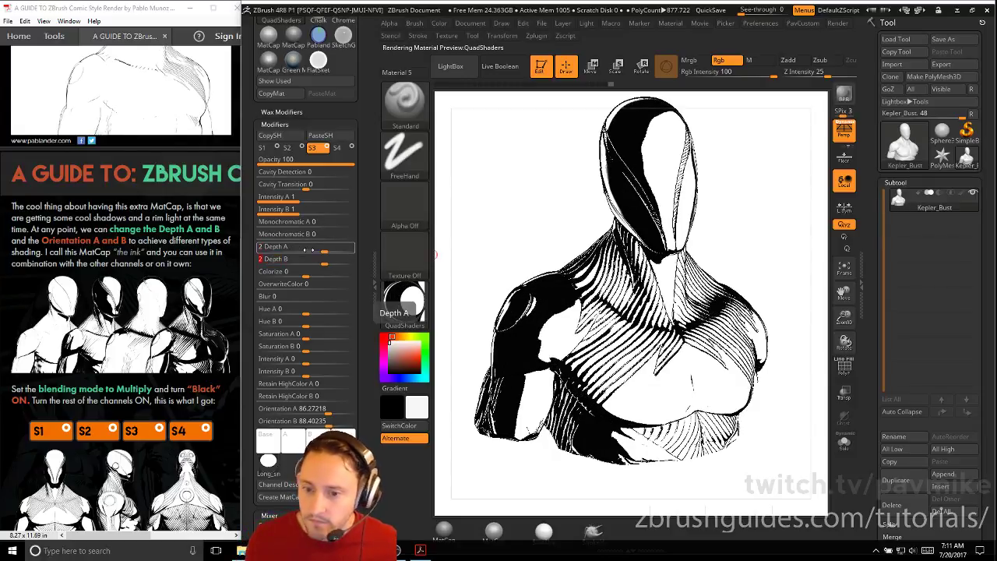
Step: Set both Orientation A and Orientation B of the S3 shader to 2
click(342, 410)
drag(343, 410, 313, 422)
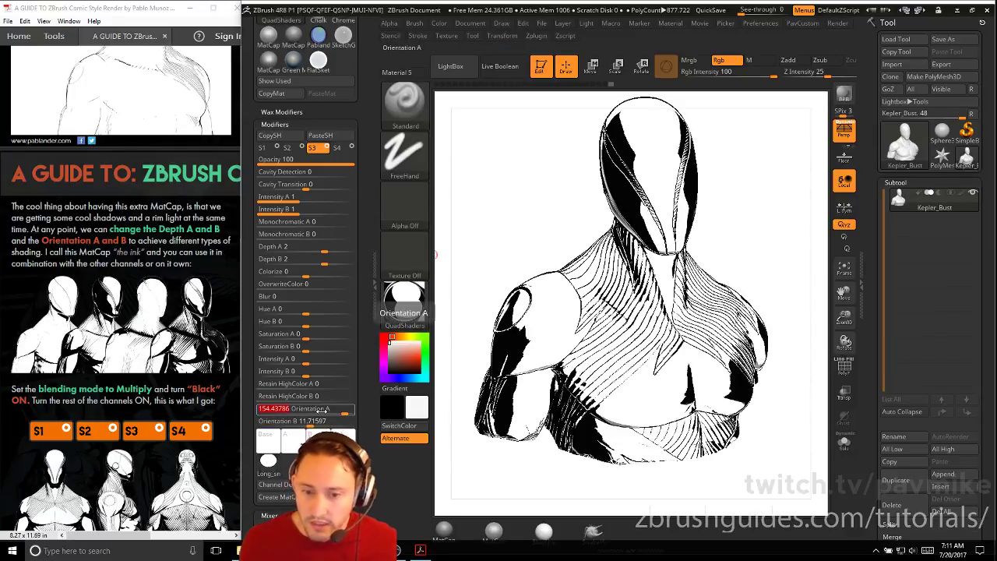
text(2)
key(Tab)
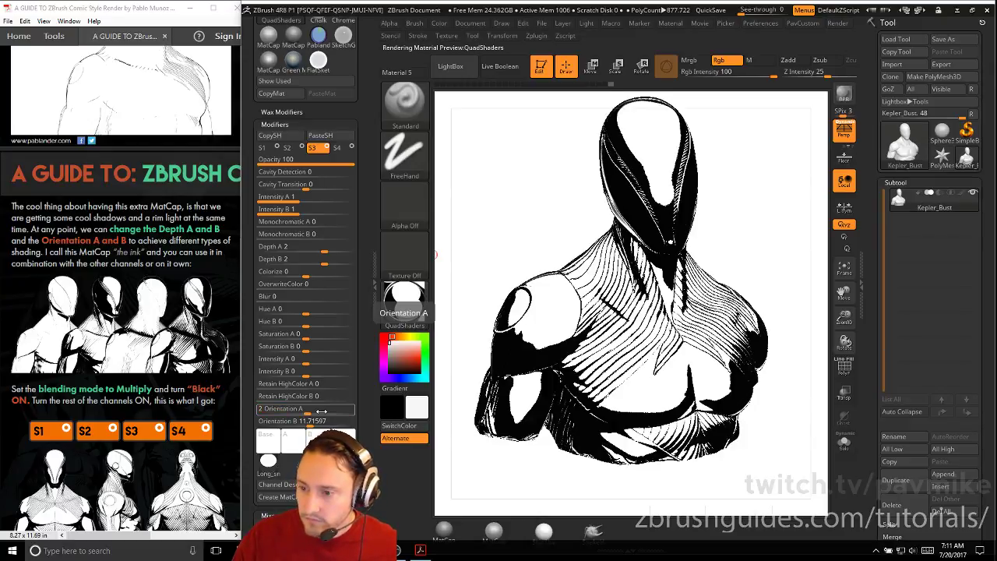
key(Tab)
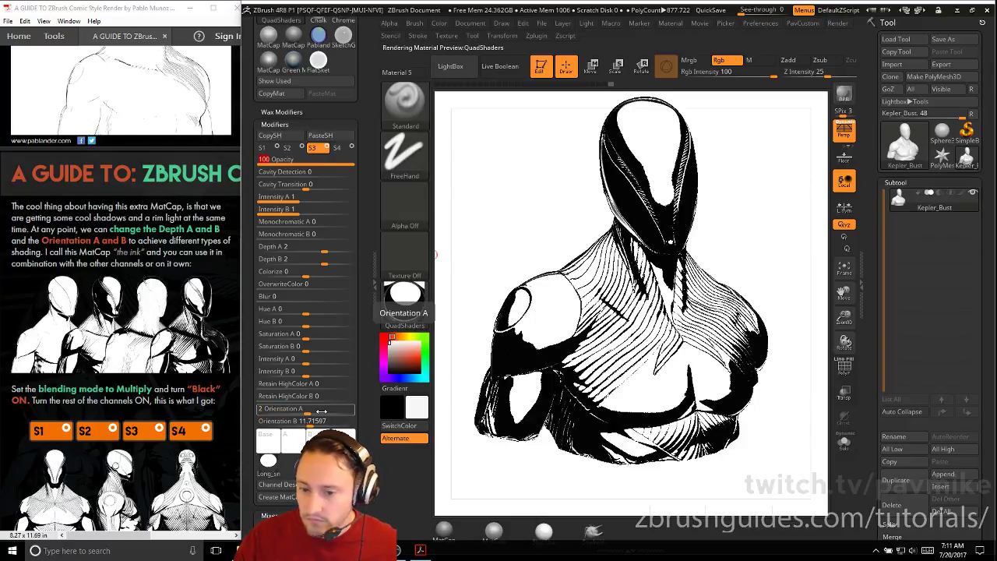
click(315, 420)
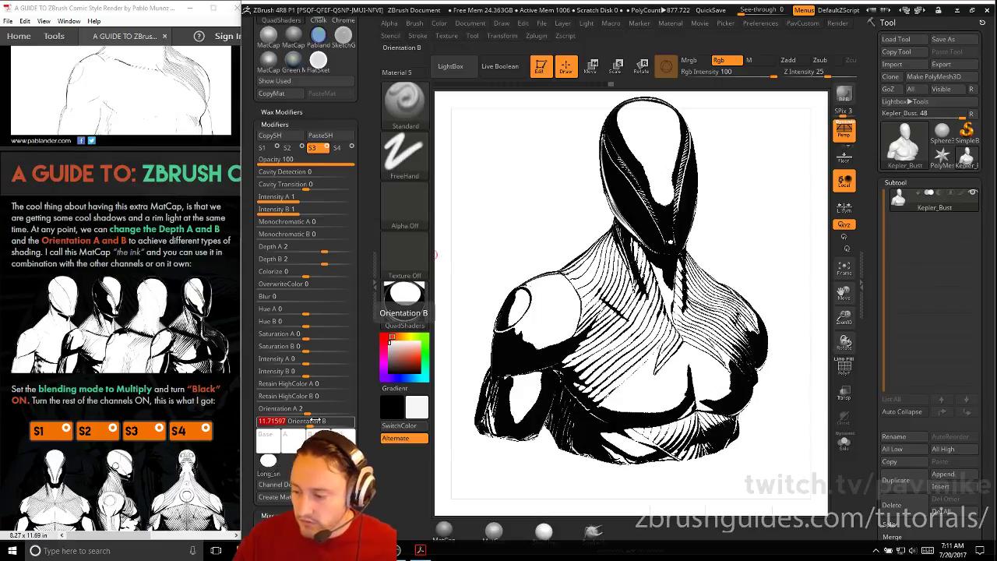
text(2)
alt+drag(492, 208, 512, 208)
Step: Toggle the S4 and S3 channels off and on to compare the outline and rim light effects described in the guide
click(328, 147)
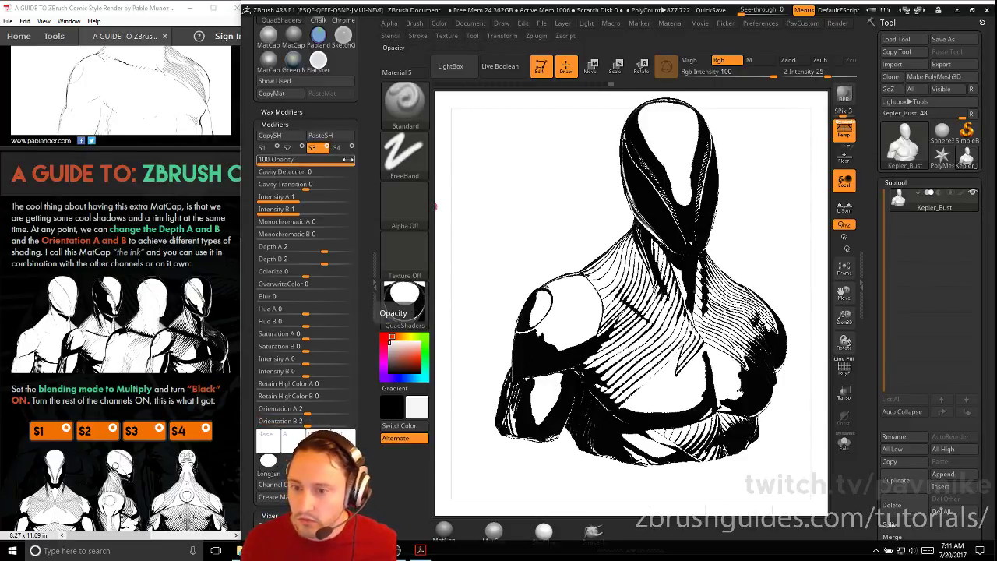
mouse_move(353, 160)
mouse_down()
mouse_move(333, 161)
mouse_move(357, 160)
mouse_up()
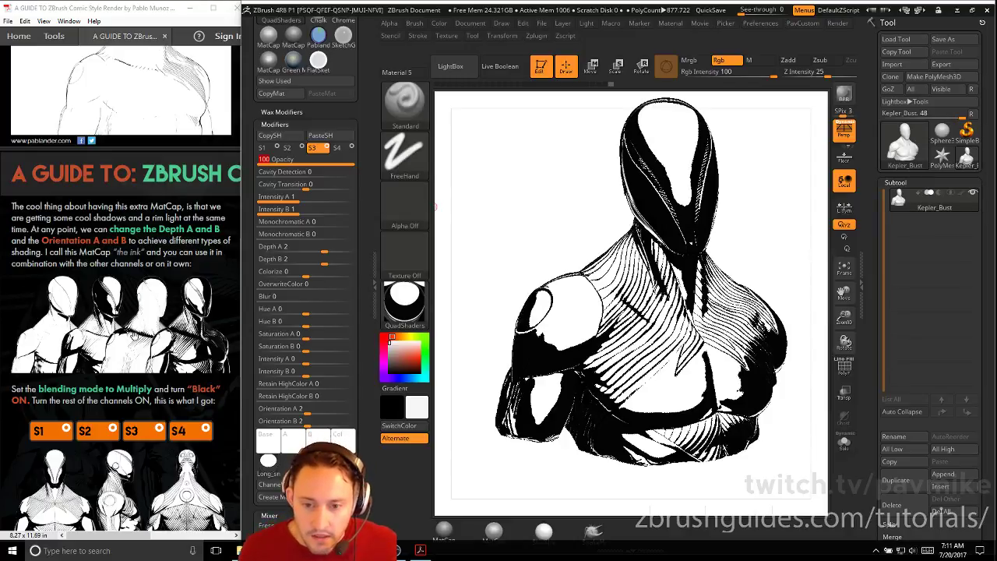
scroll(123, 341, down, 5)
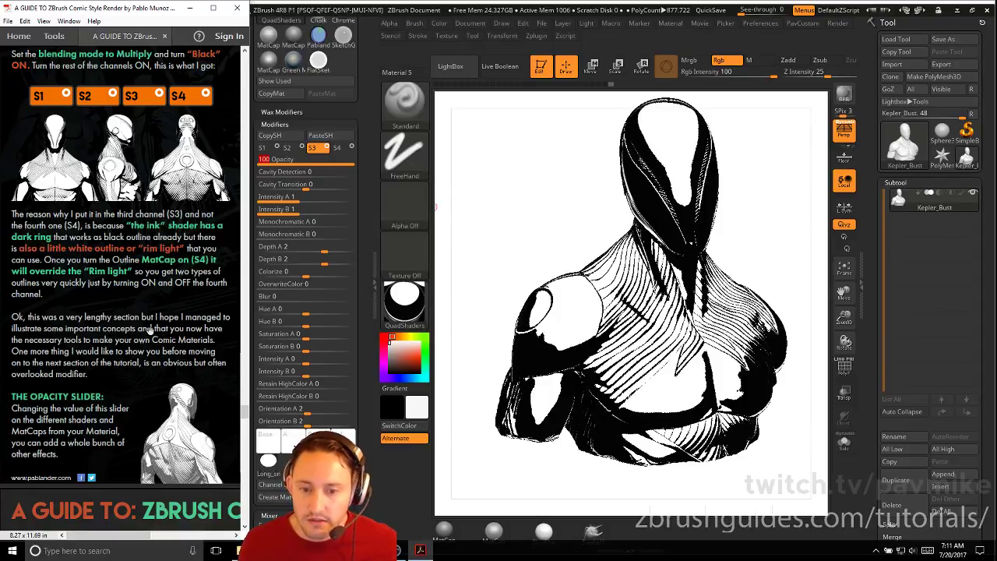
click(352, 148)
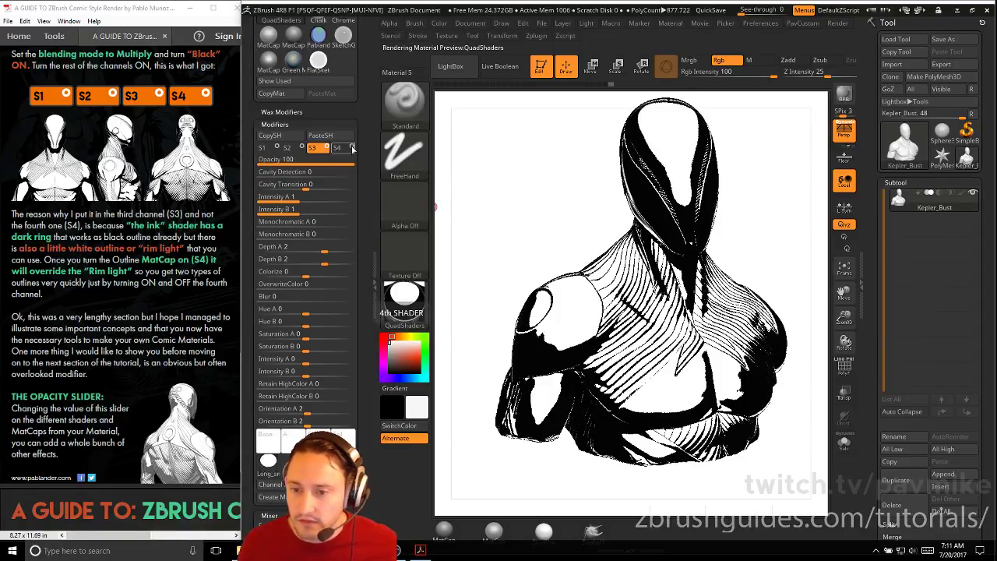
click(351, 147)
click(351, 147)
click(351, 147)
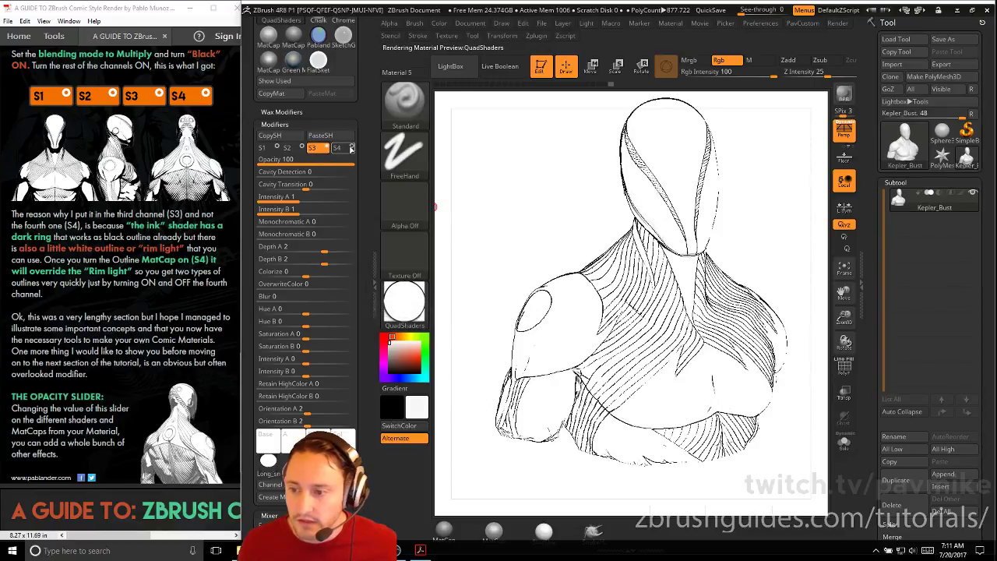
click(352, 147)
click(351, 147)
click(340, 148)
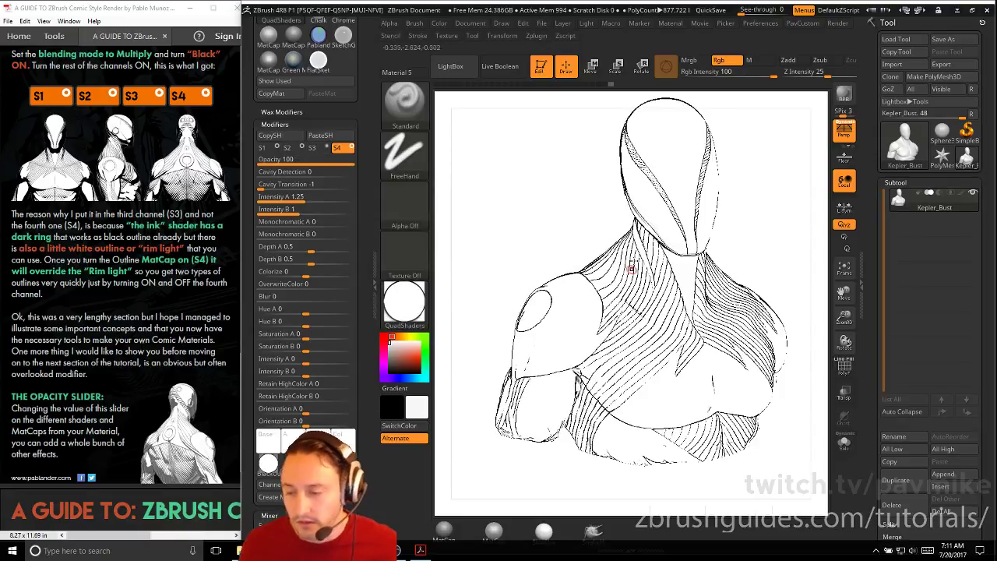
click(312, 148)
click(328, 148)
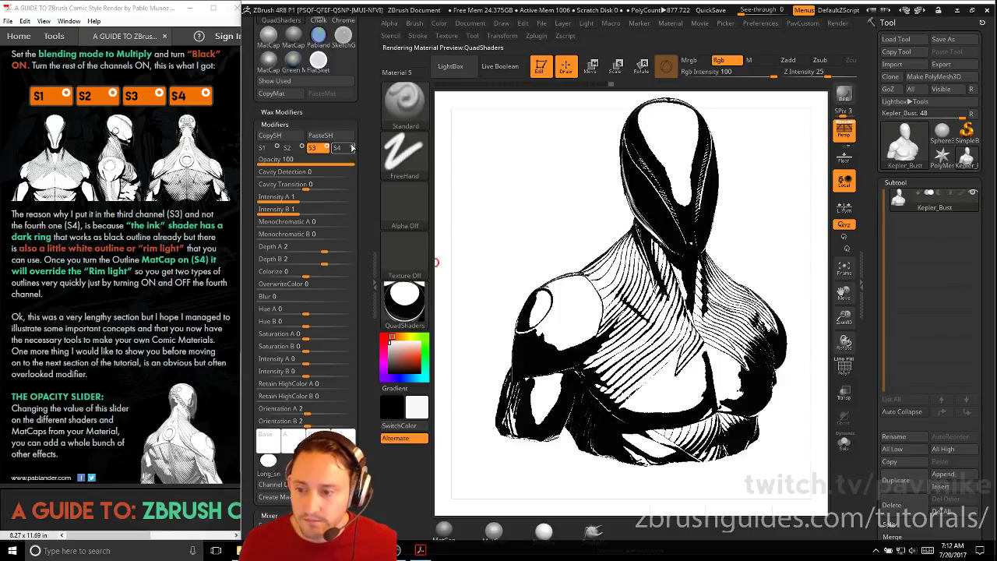
Step: Lower the S3 shader's Opacity to 86 and check the softened shadows from a more side-on angle
scroll(121, 273, down, 2)
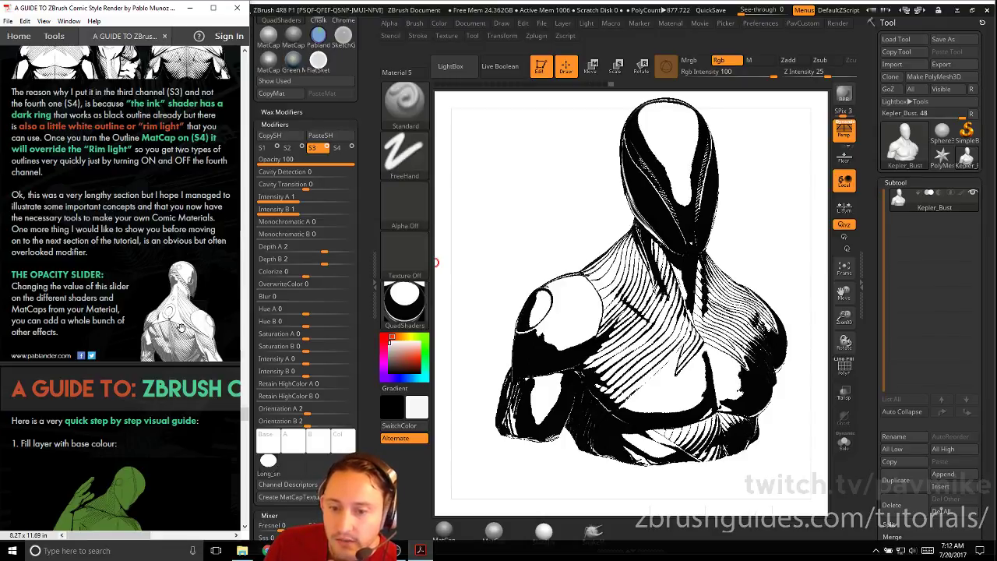
click(337, 159)
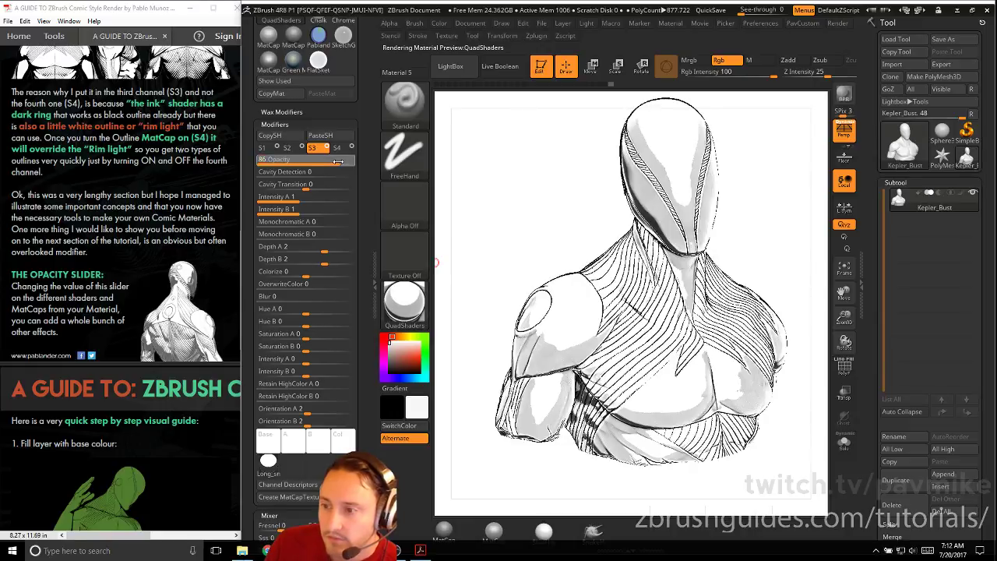
drag(527, 196, 548, 190)
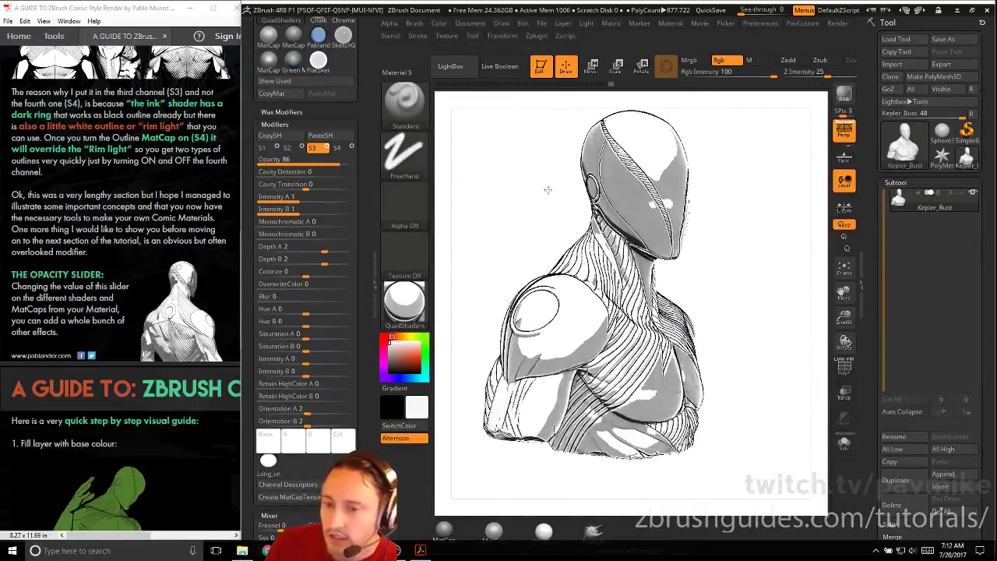
Step: Try several positions for the first light on the light preview sphere, leaving it slightly above and beside the centre
drag(368, 87, 362, 224)
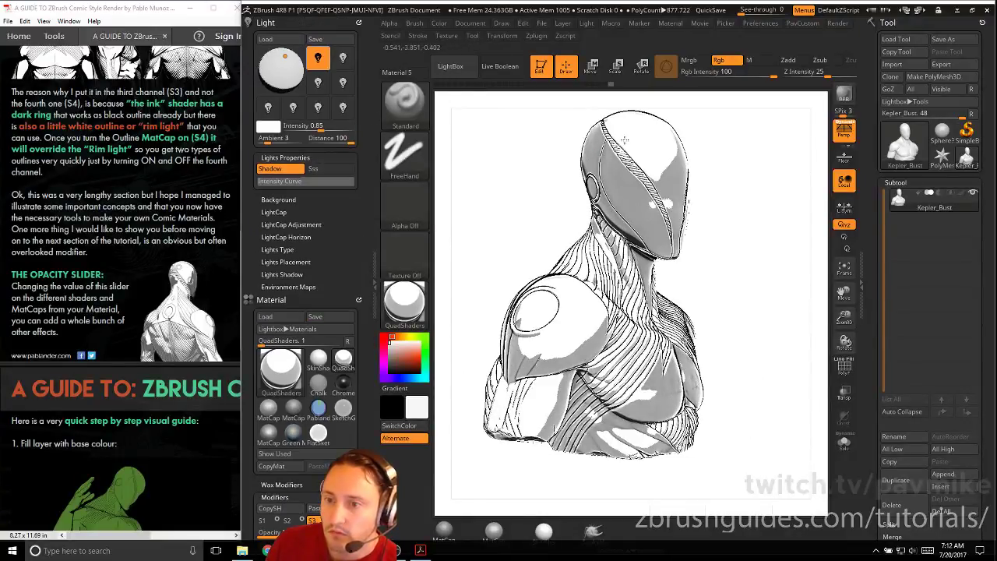
click(277, 64)
click(292, 57)
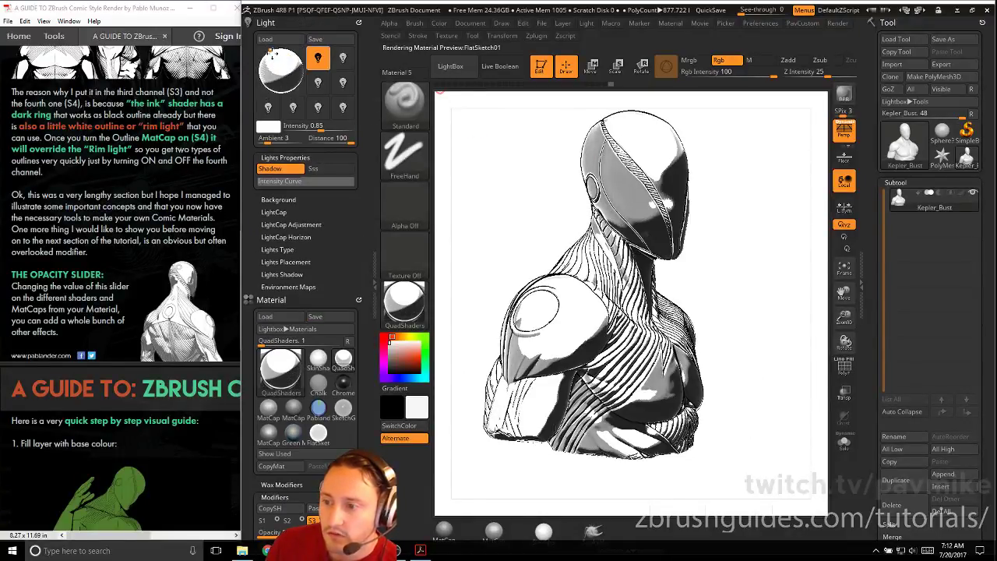
click(287, 54)
click(289, 62)
drag(288, 62, 278, 61)
click(286, 61)
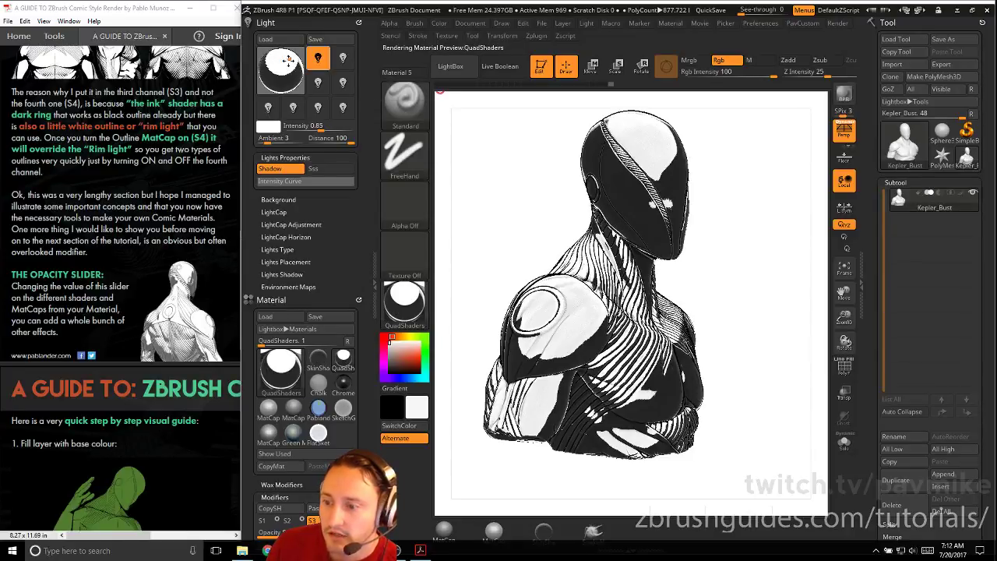
click(289, 60)
Step: Following the guide's section on experimenting with MatCap images, import Steps_to_hell.jpg as the S3 shader's material texture
mouse_move(174, 263)
mouse_down()
mouse_move(176, 188)
mouse_move(157, 166)
mouse_move(106, 170)
mouse_move(152, 204)
mouse_move(50, 280)
mouse_up()
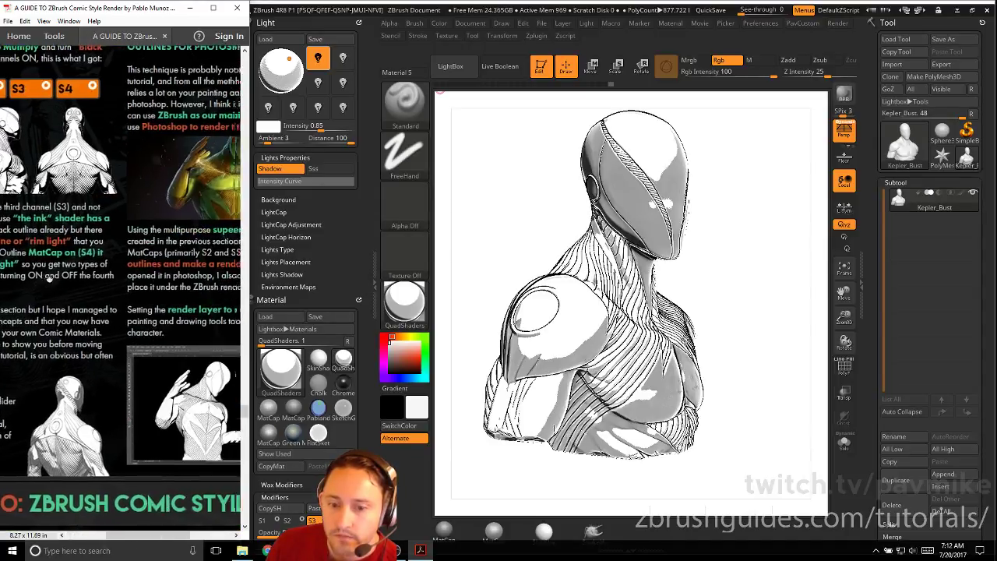
drag(173, 240, 96, 293)
drag(131, 129, 99, 315)
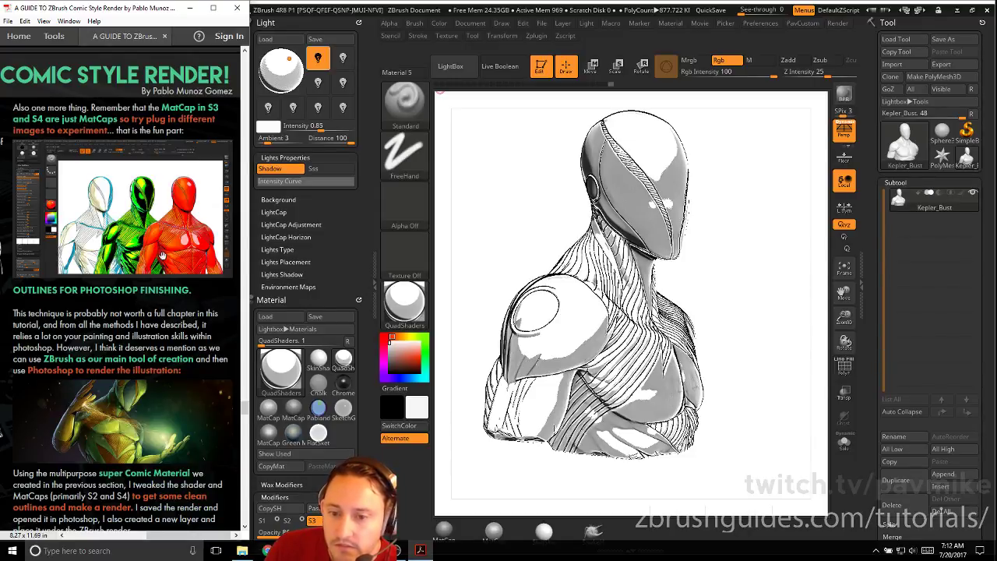
click(365, 176)
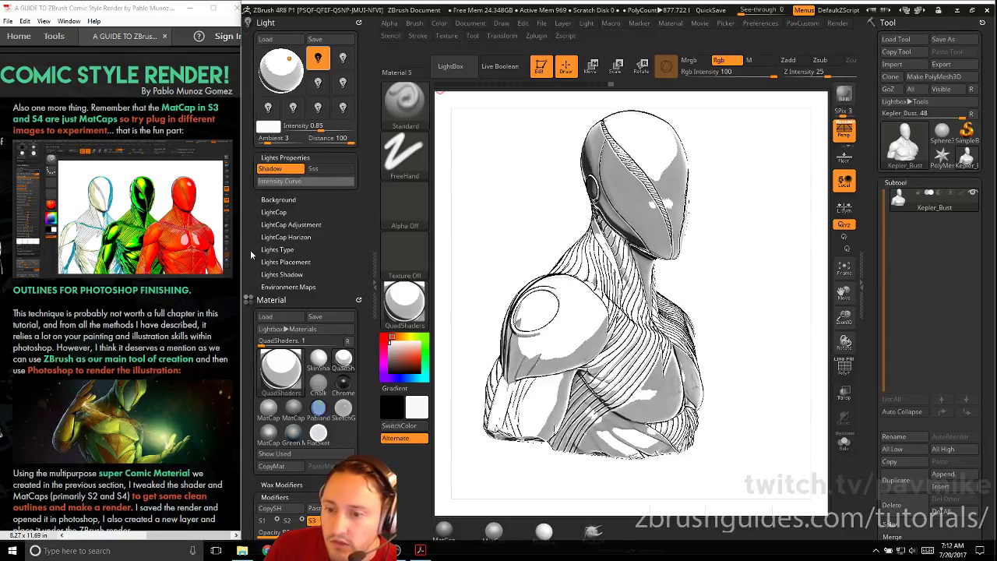
drag(250, 249, 256, 117)
scroll(256, 116, down, 3)
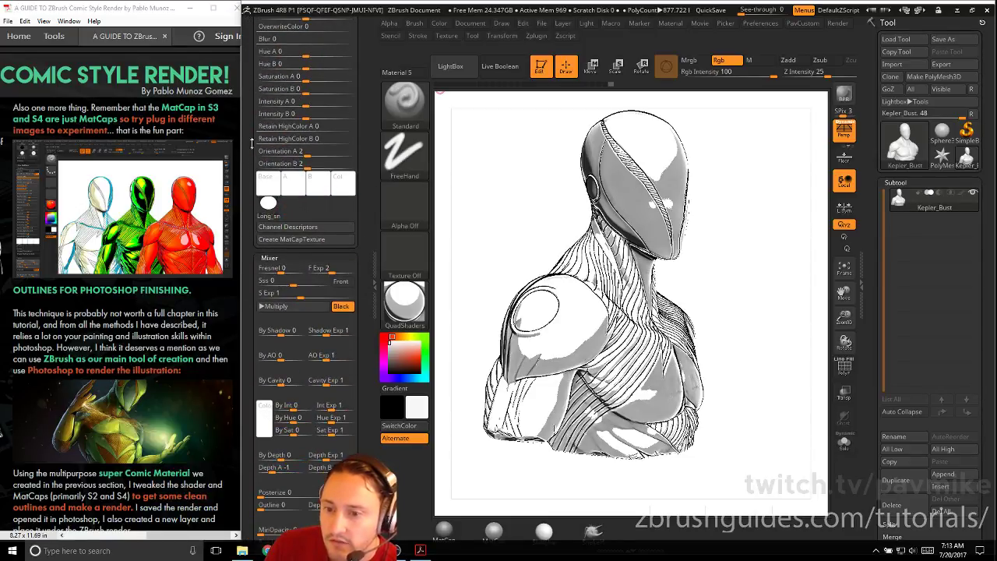
click(268, 204)
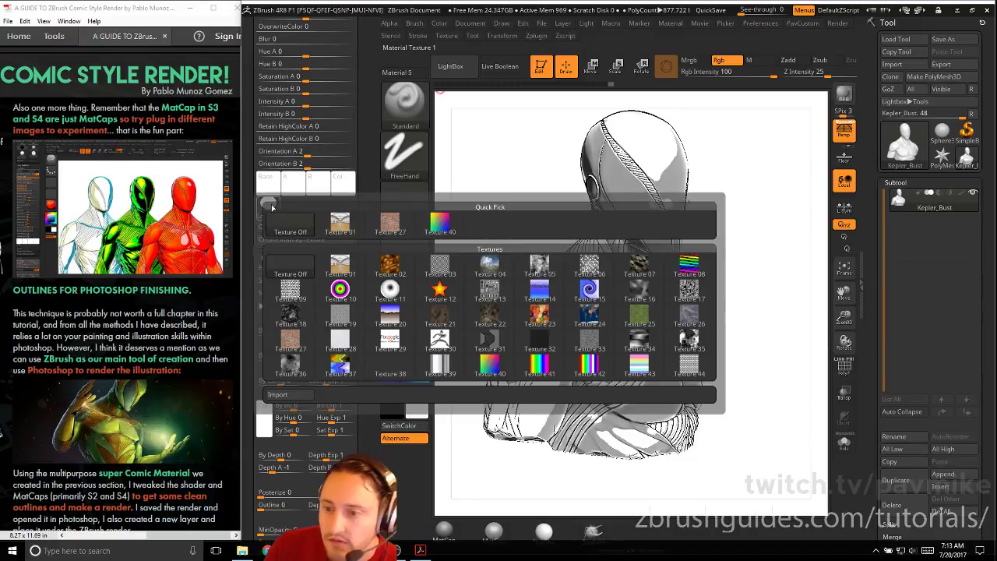
click(278, 394)
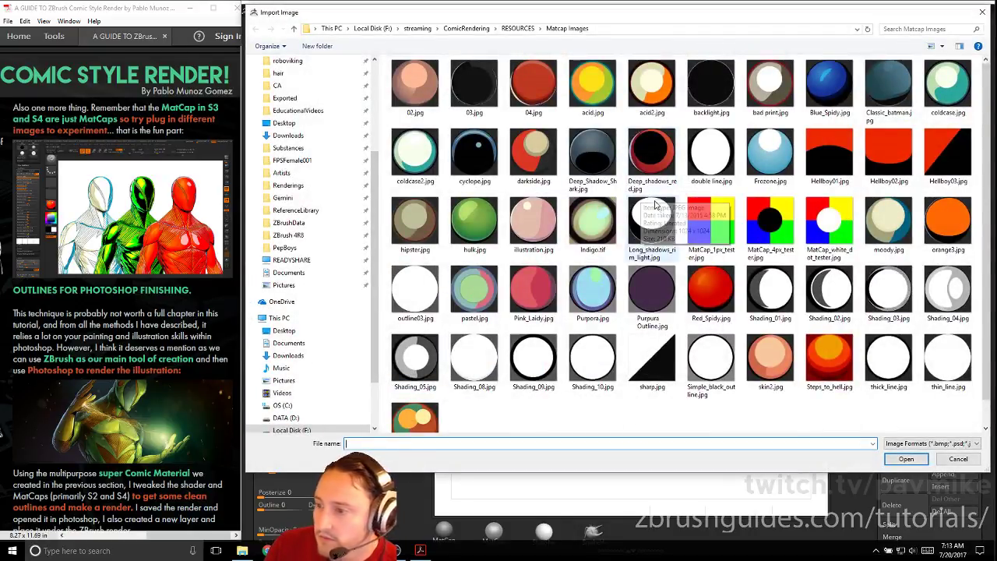
double_click(828, 355)
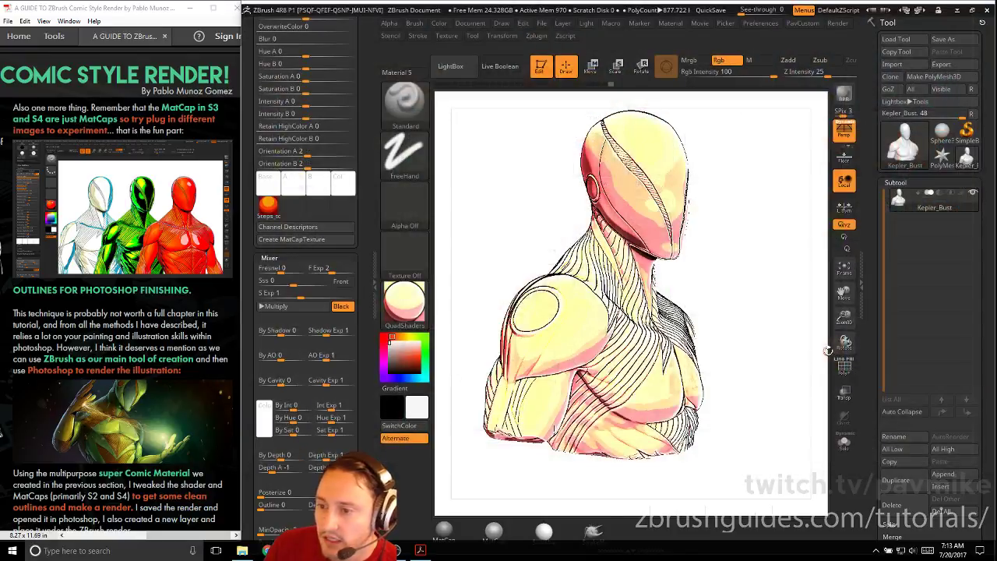
Step: Set the S3 shader's Opacity to 100 and turn the bust to a three-quarter view
mouse_move(742, 293)
mouse_down()
mouse_move(668, 296)
mouse_move(734, 289)
mouse_move(727, 294)
mouse_up()
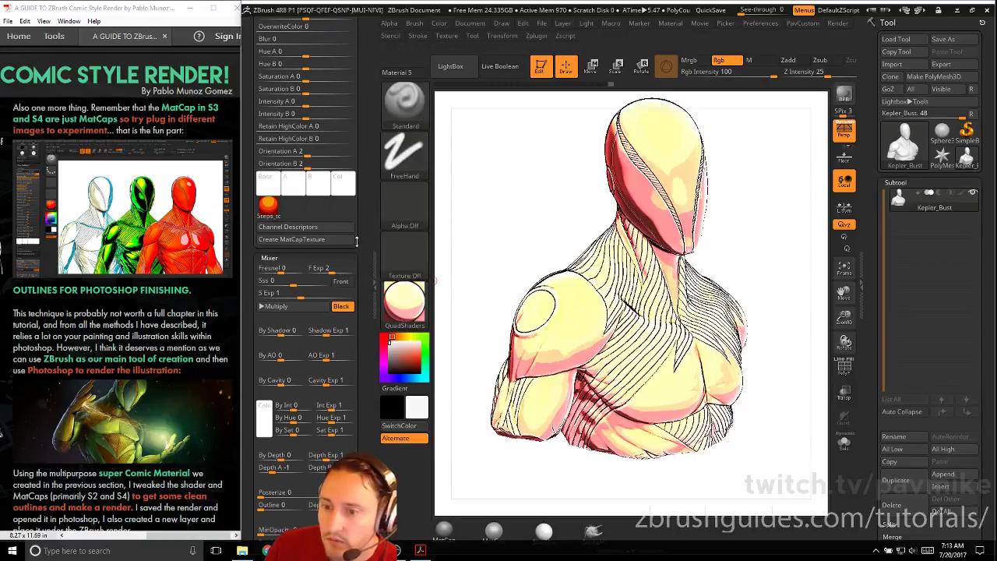
scroll(364, 211, up, 5)
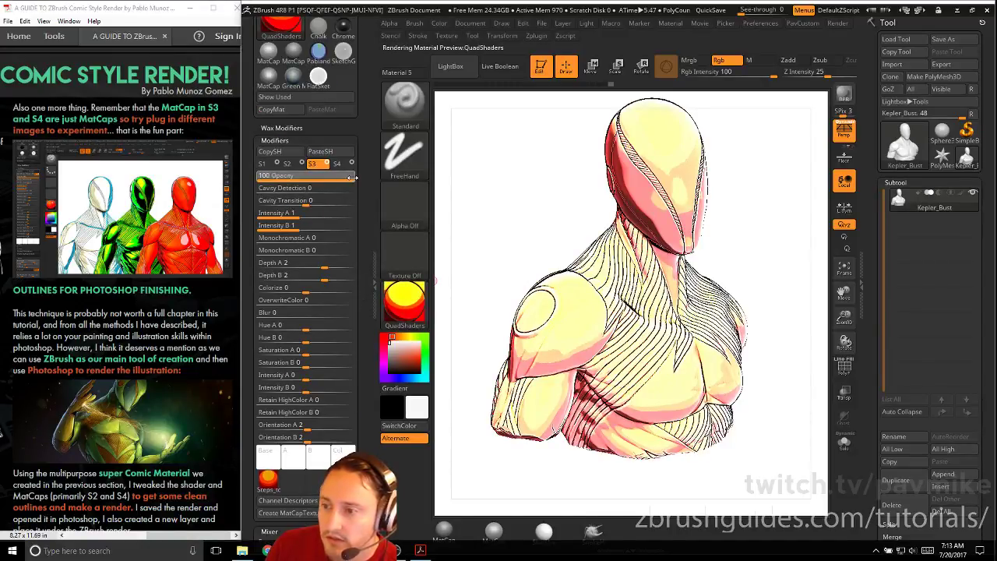
click(348, 178)
mouse_move(526, 193)
mouse_down()
mouse_move(522, 174)
mouse_move(517, 204)
mouse_move(520, 191)
mouse_up()
scroll(365, 275, down, 3)
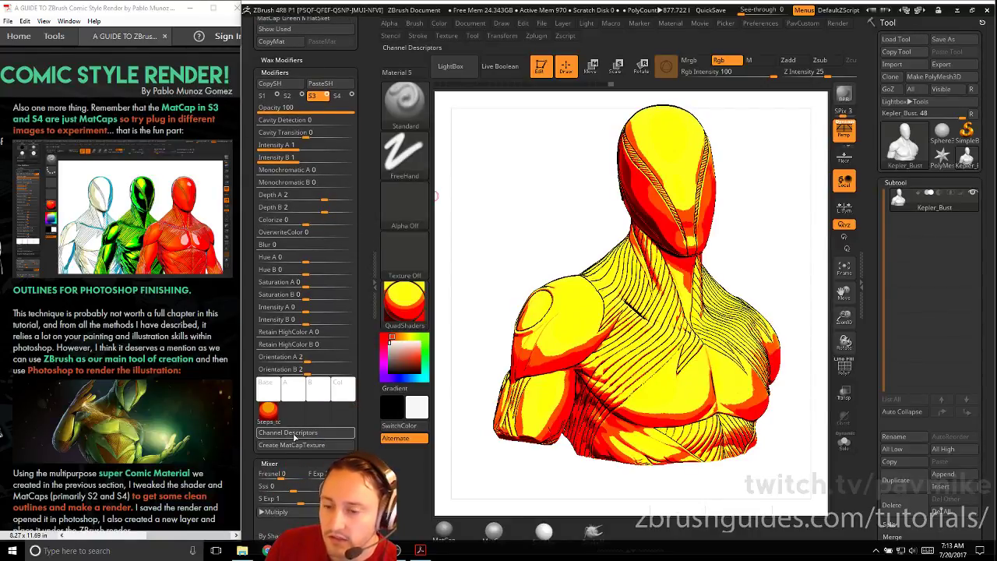
Step: Try the built-in Texture 15 spiral and the rainbow Texture 40 as the S3 material texture
click(268, 410)
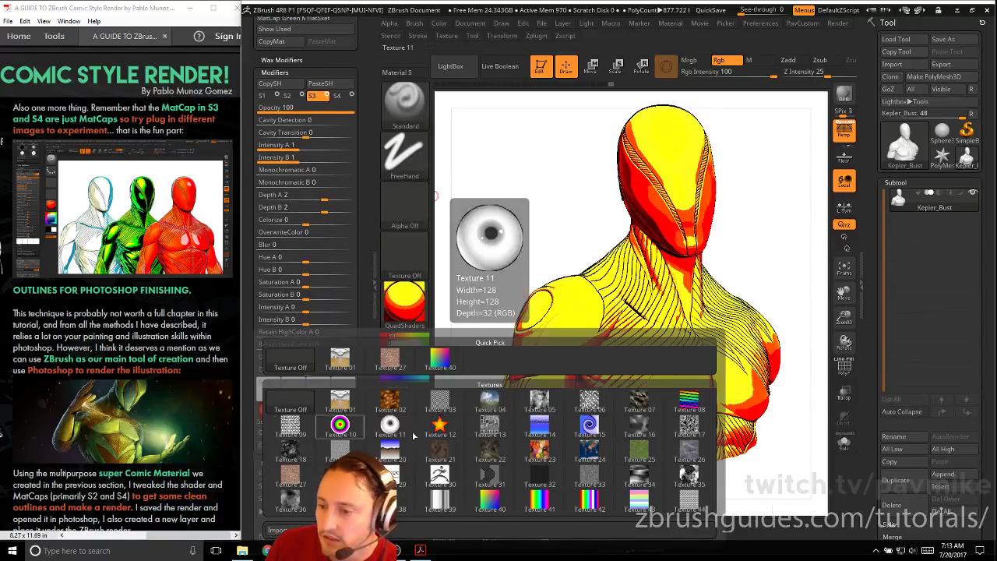
click(561, 437)
click(272, 416)
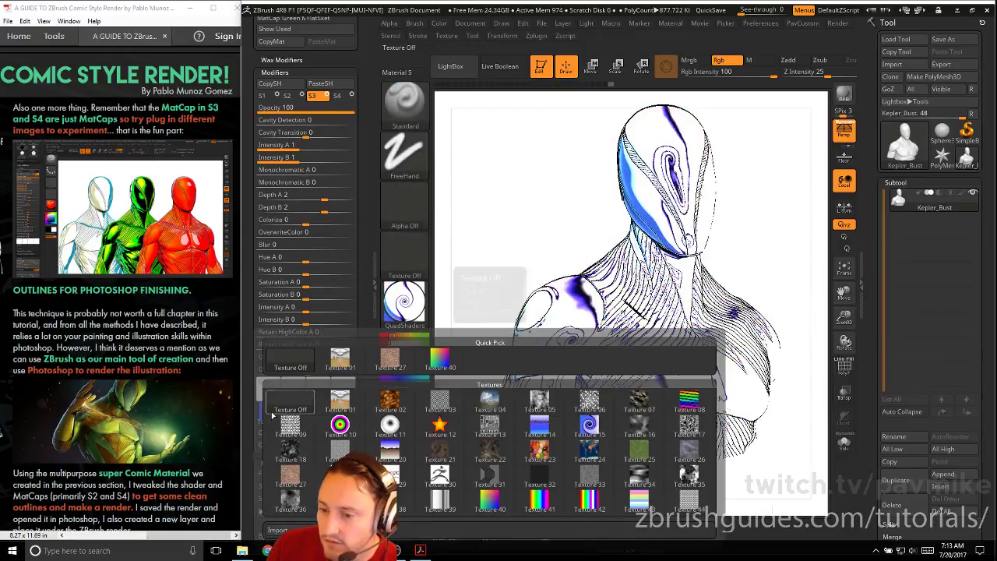
click(481, 501)
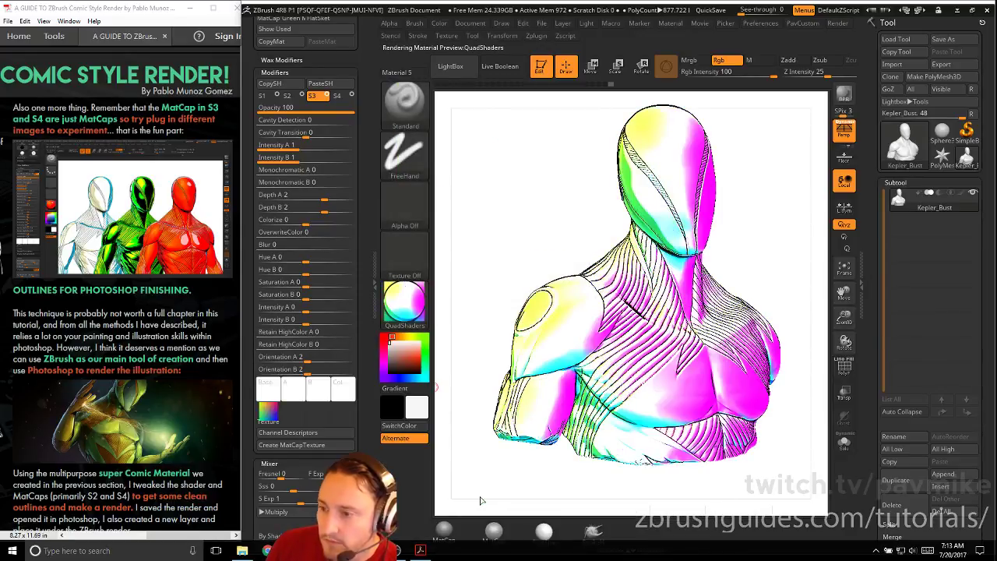
Step: Import Deep_Shadow_Shark.jpg as the S3 shader's MatCap image
click(268, 413)
click(272, 529)
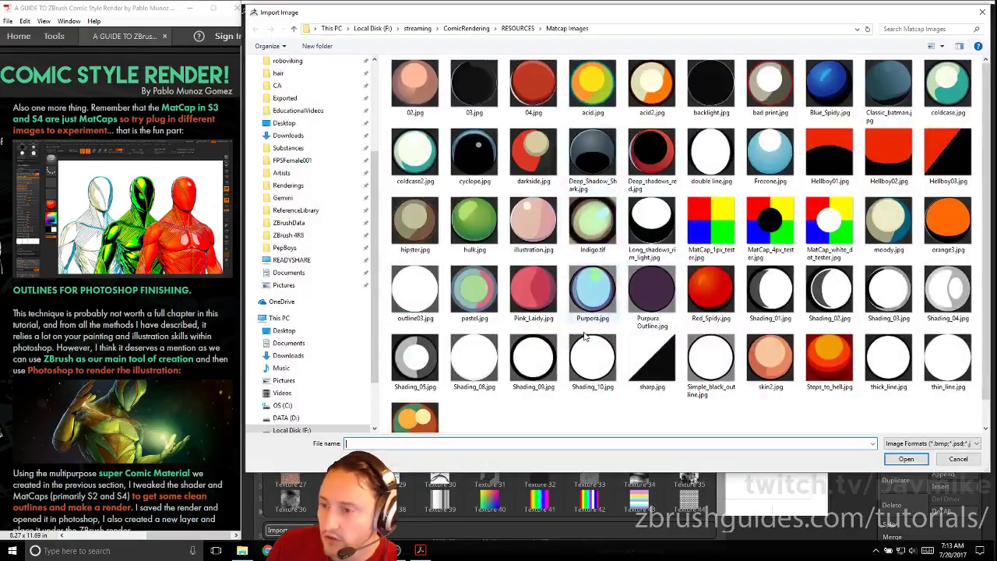
double_click(593, 162)
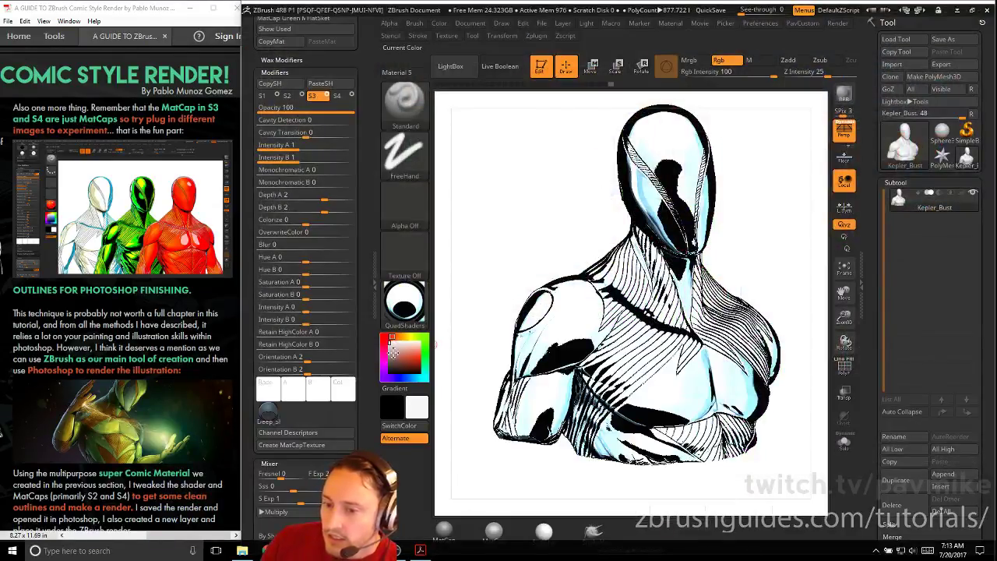
Step: Replace the S3 shader's MatCap image with the imported Red_Spidy.jpg
click(267, 413)
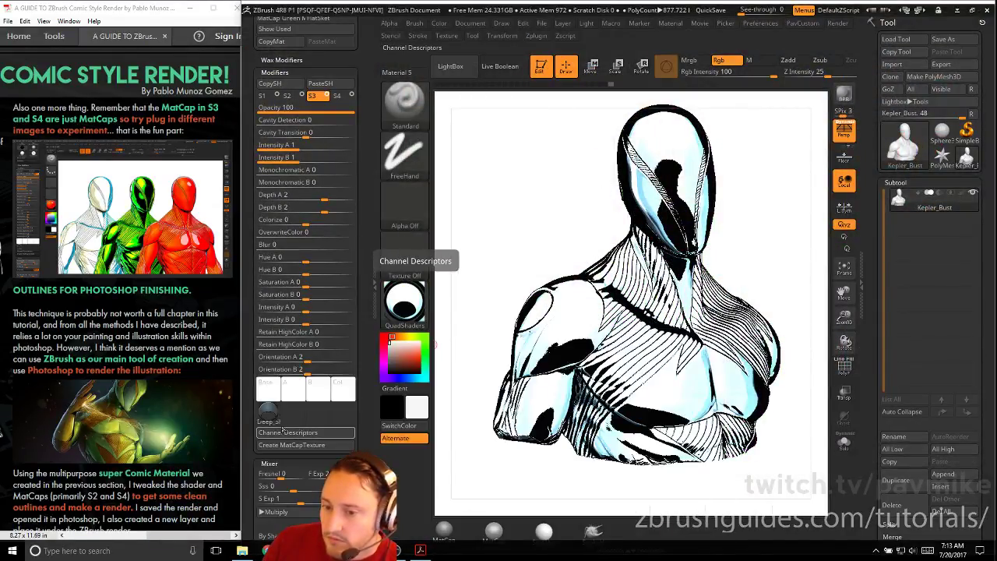
click(268, 412)
click(273, 529)
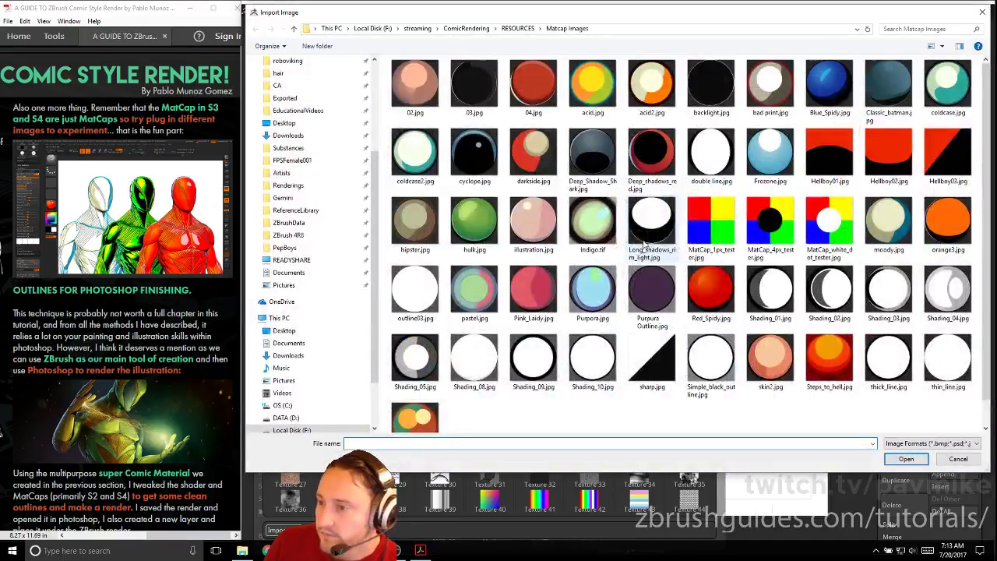
double_click(713, 285)
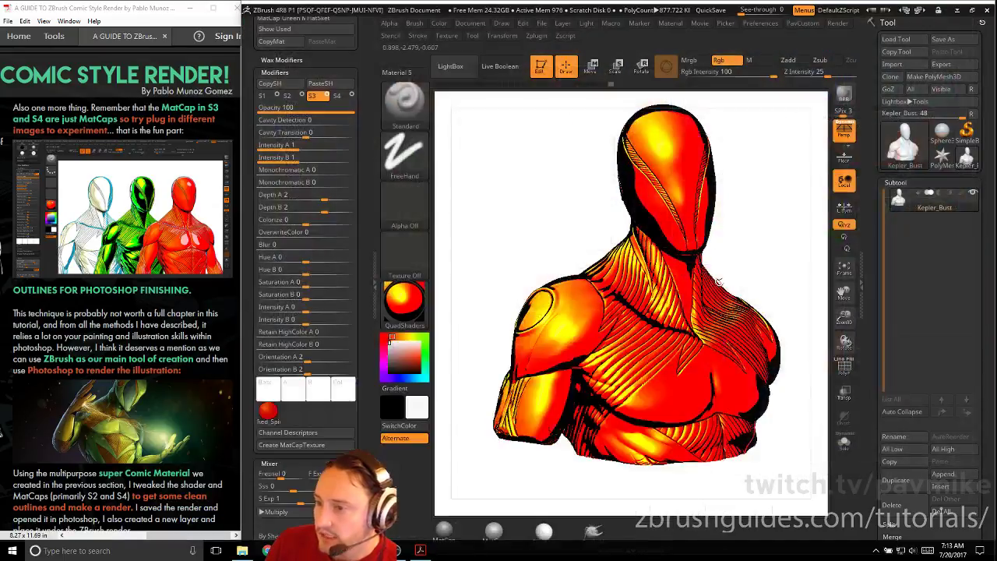
Step: Read the guide's section on outlines for Photoshop finishing, down to setting the render layer to multiply
drag(803, 248, 774, 246)
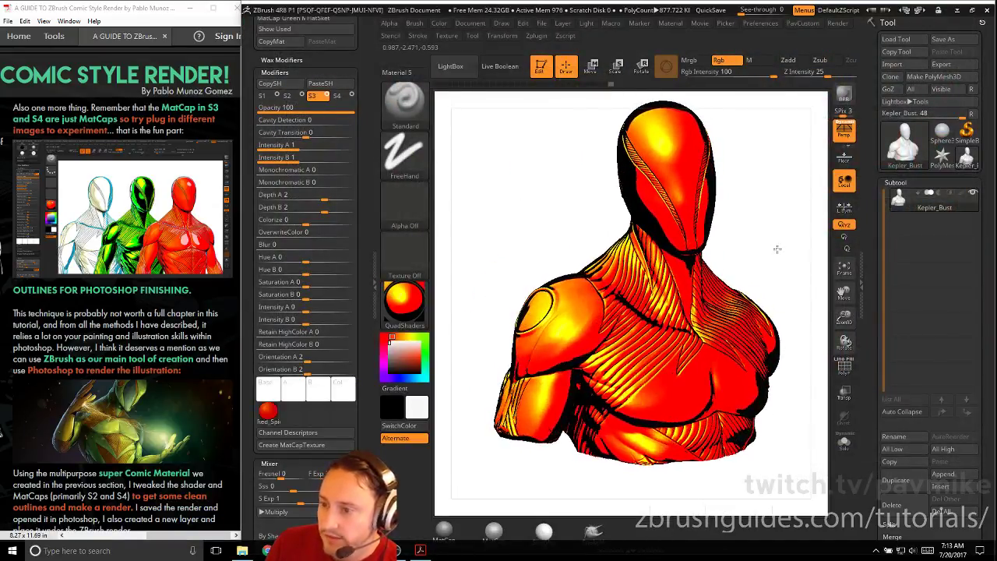
click(97, 349)
scroll(99, 320, down, 1)
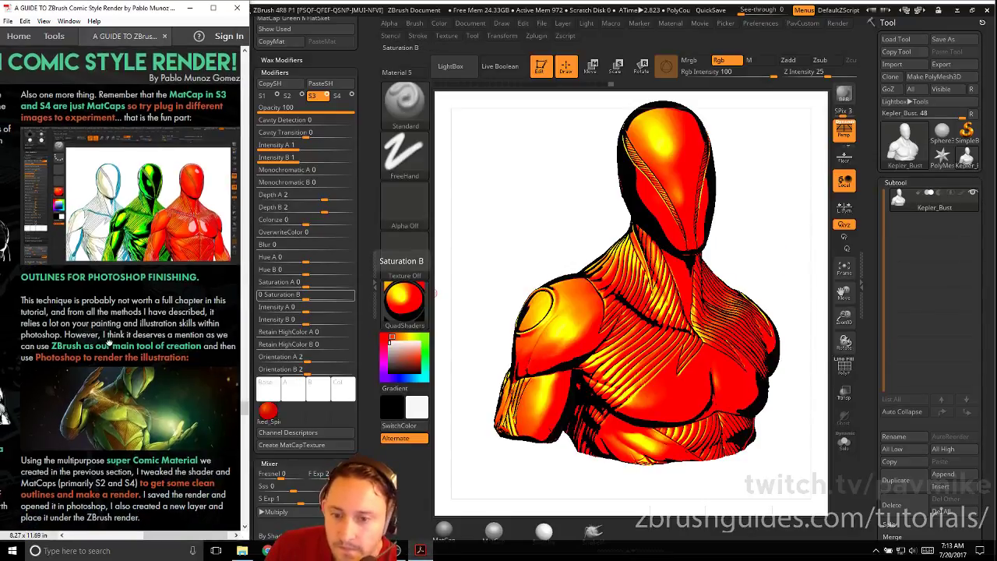
scroll(127, 309, down, 3)
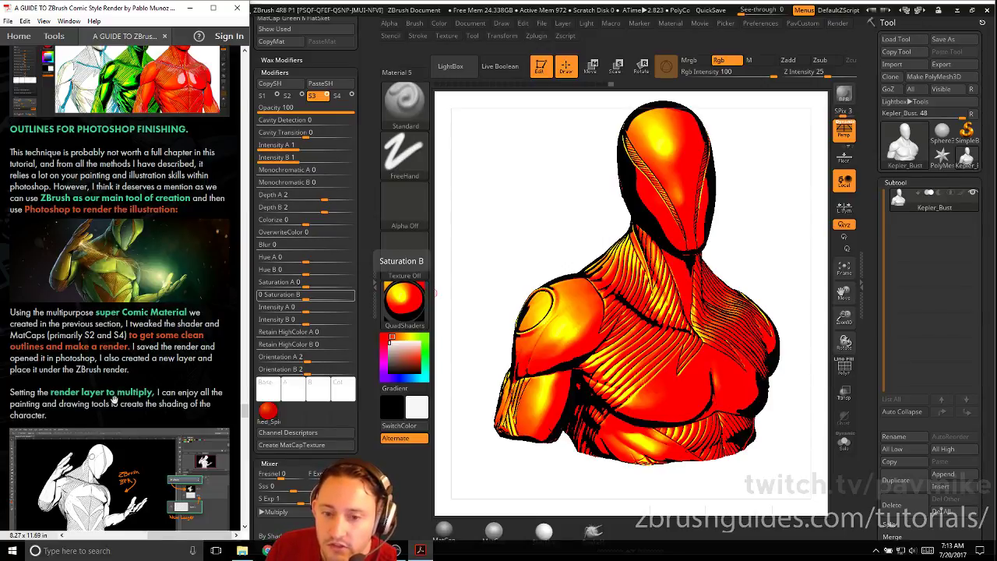
drag(114, 401, 116, 217)
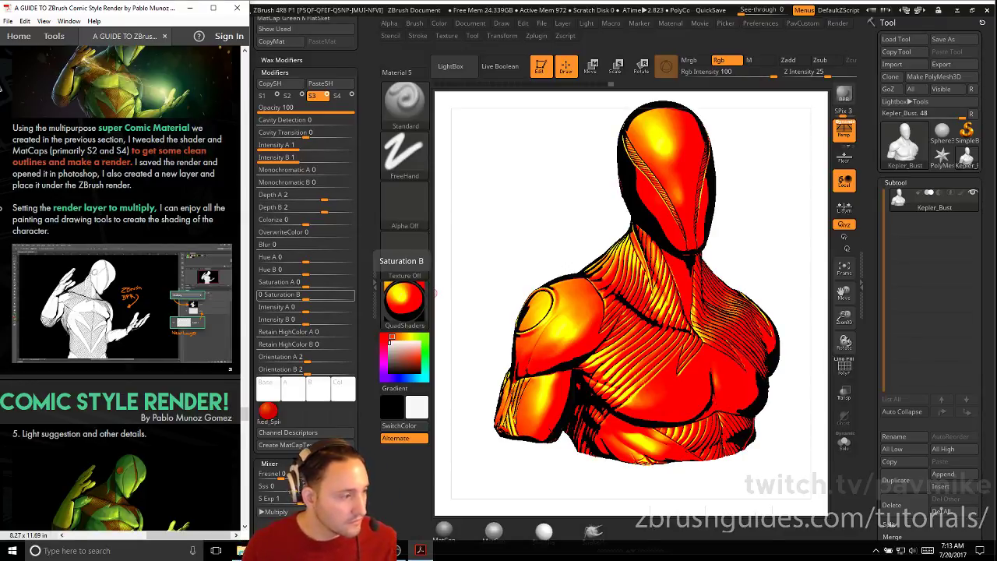
click(434, 293)
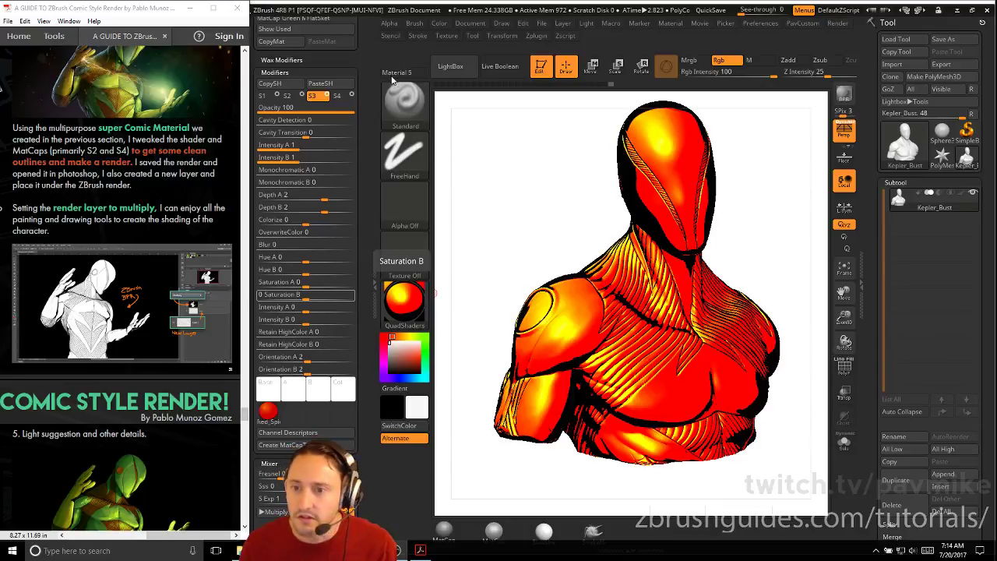
Step: Change the document's background colour from white to dark grey and collapse the Tool tray to widen the canvas
mouse_move(440, 26)
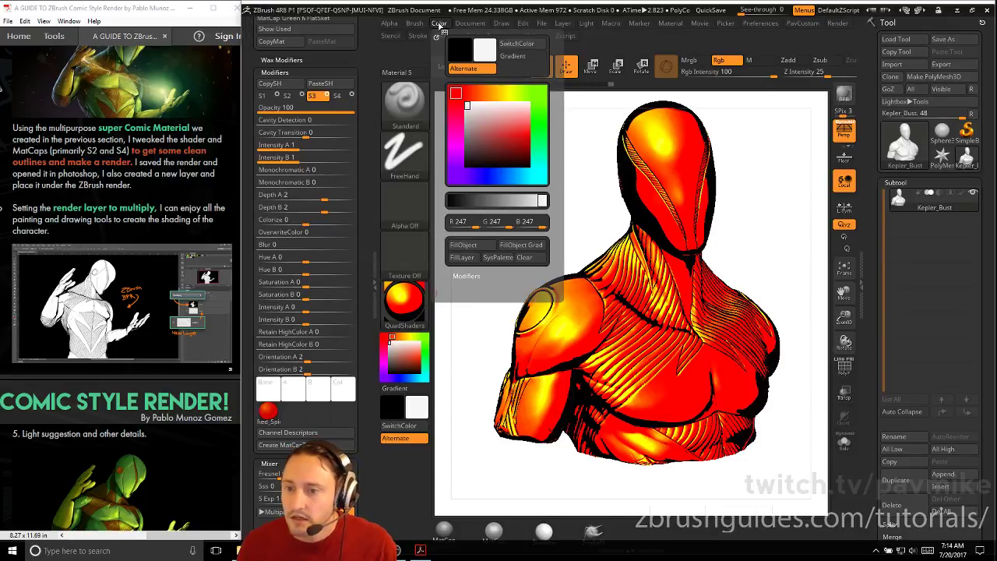
click(469, 22)
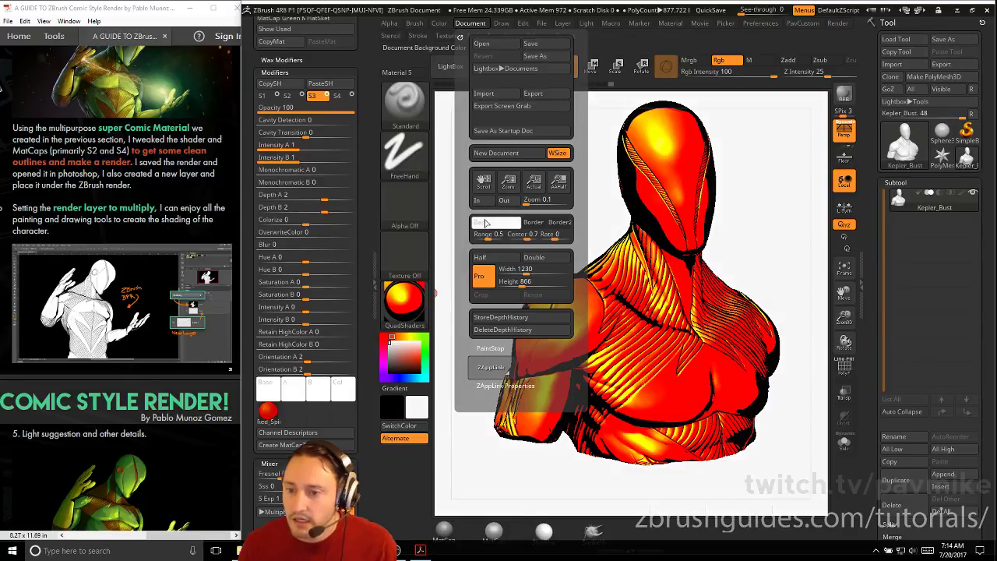
drag(485, 223, 502, 261)
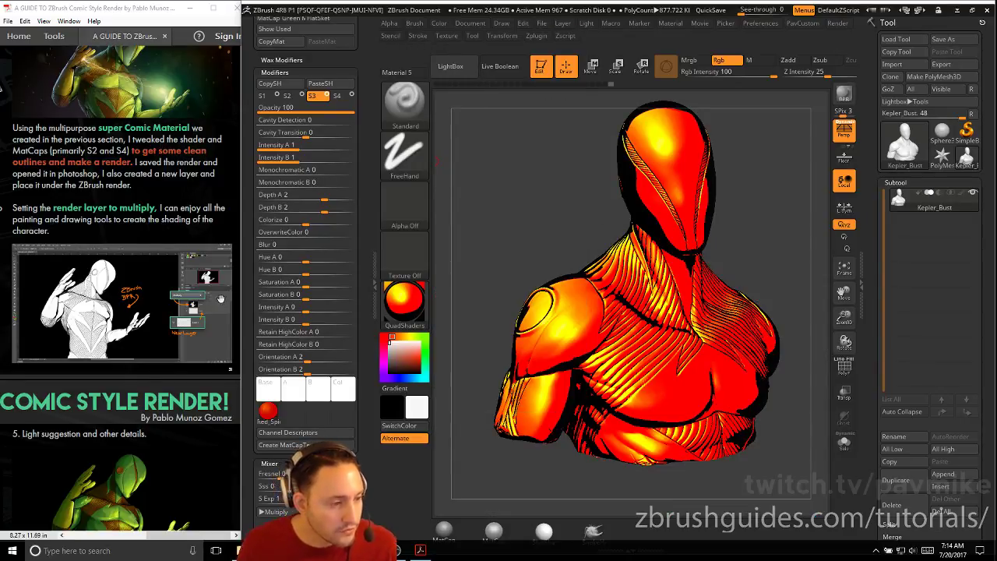
click(862, 286)
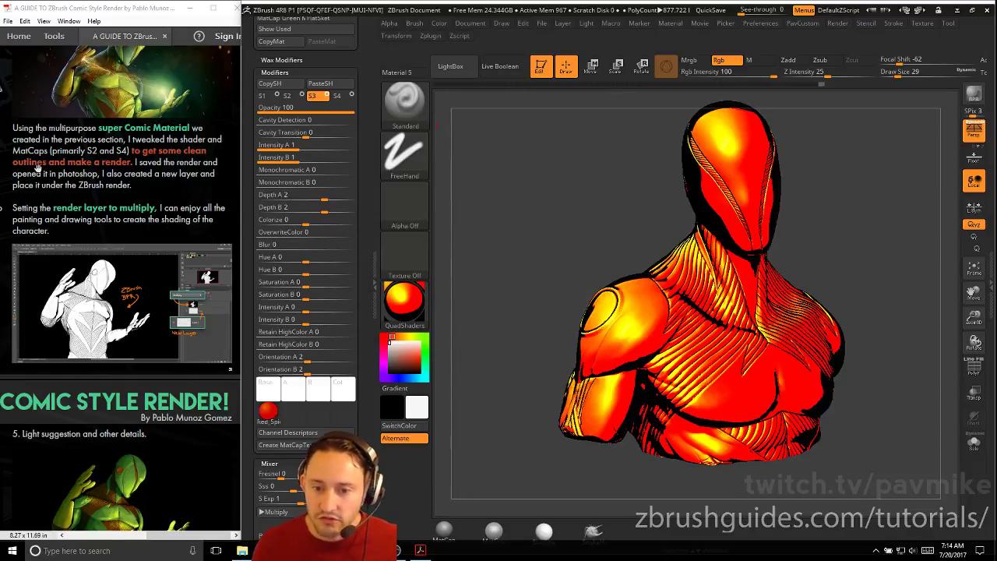
Step: Review the guide's first visual painting stages, from the base colour fill to the colour variations
scroll(75, 243, down, 10)
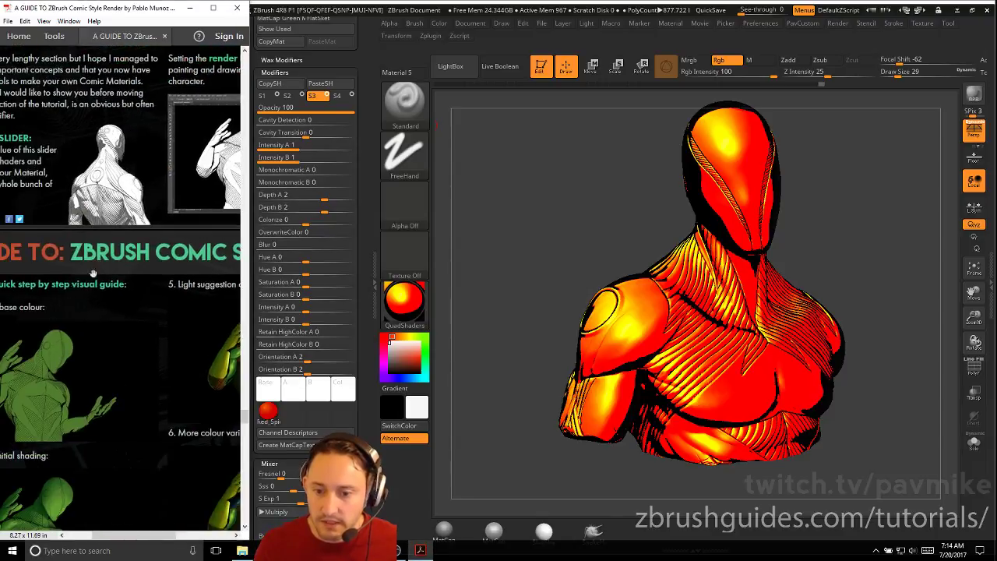
scroll(116, 286, down, 3)
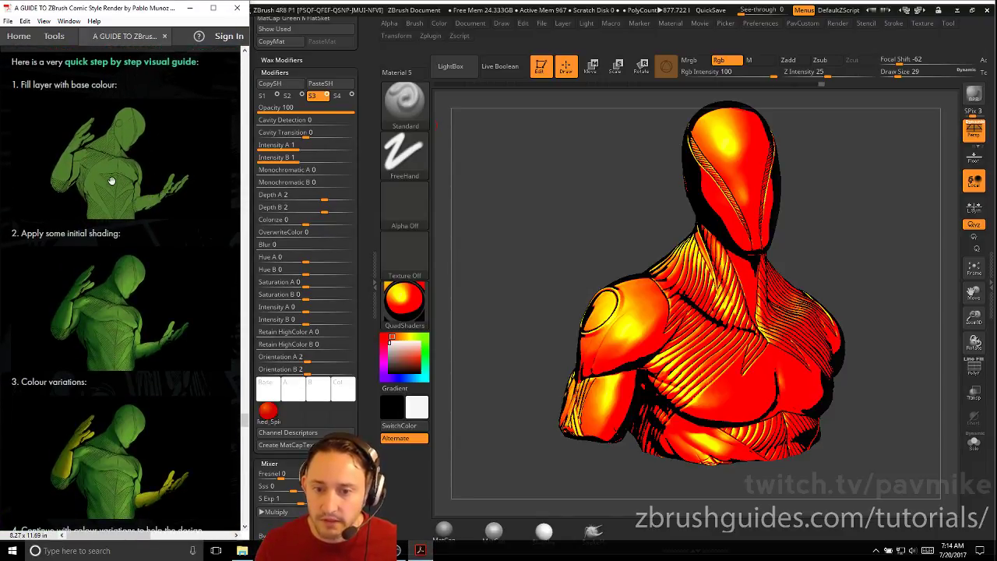
scroll(110, 177, down, 3)
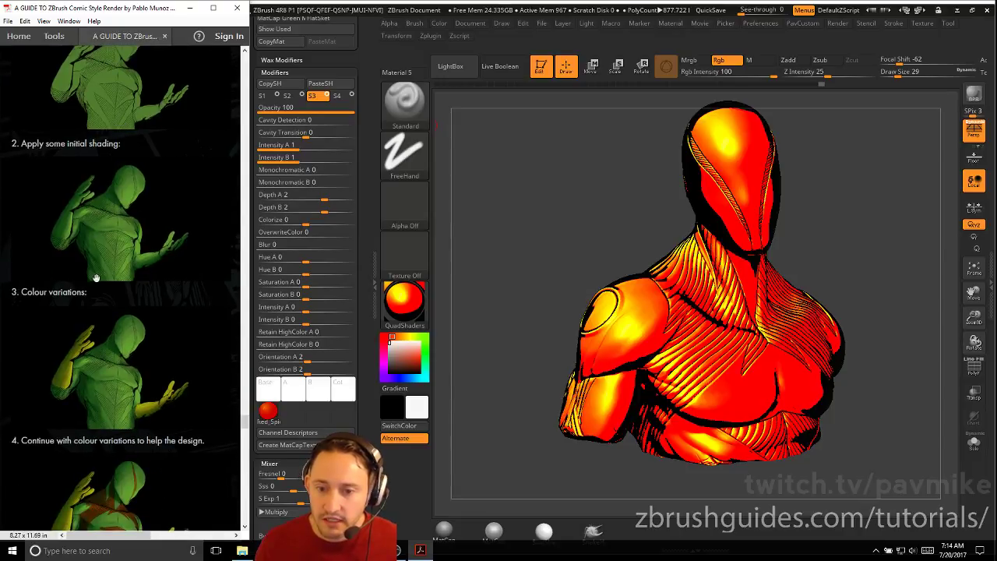
Step: Turn the bust slightly and switch its material from QuadShaders to MatCap Metal01
drag(649, 245, 583, 215)
click(408, 310)
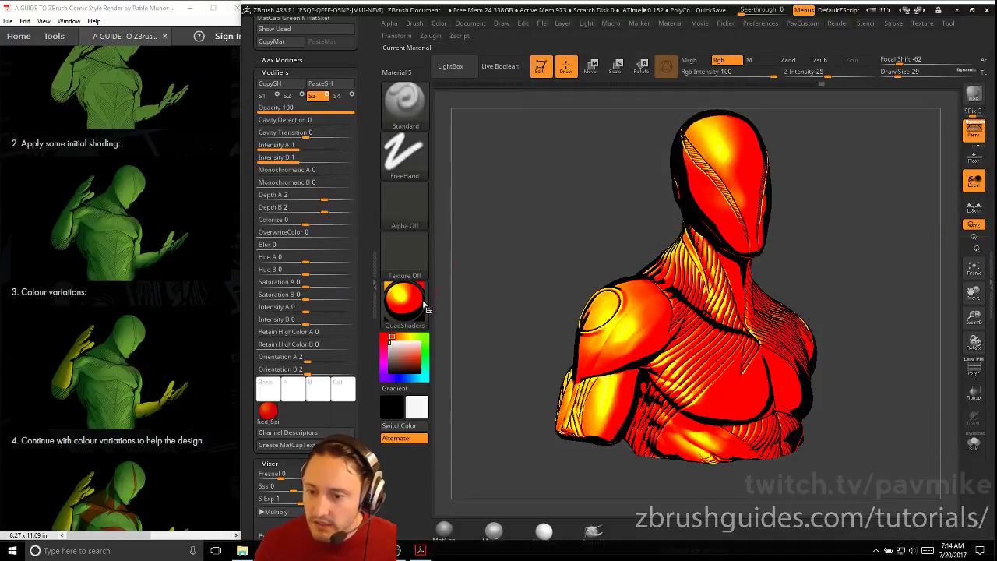
click(408, 302)
click(407, 343)
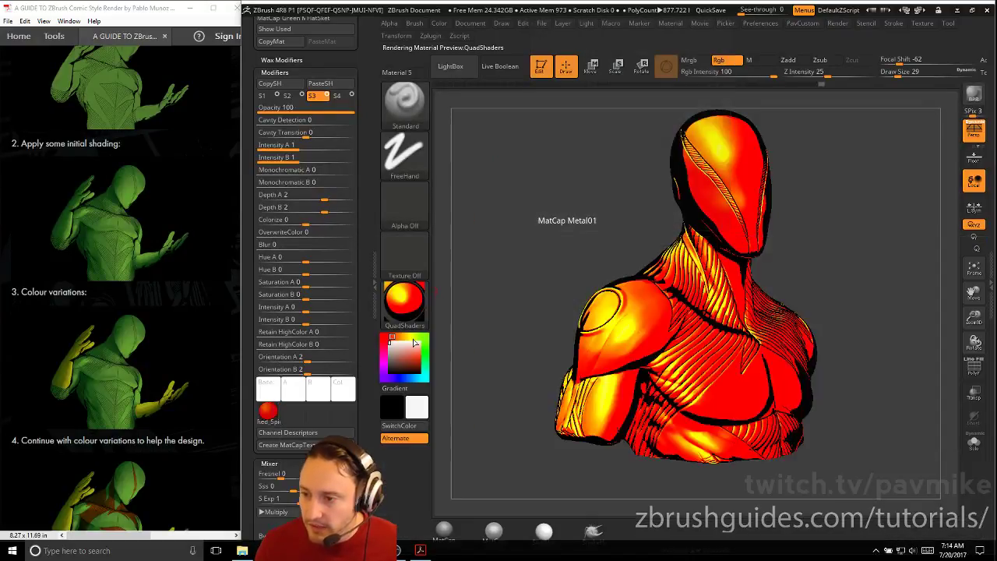
key(m)
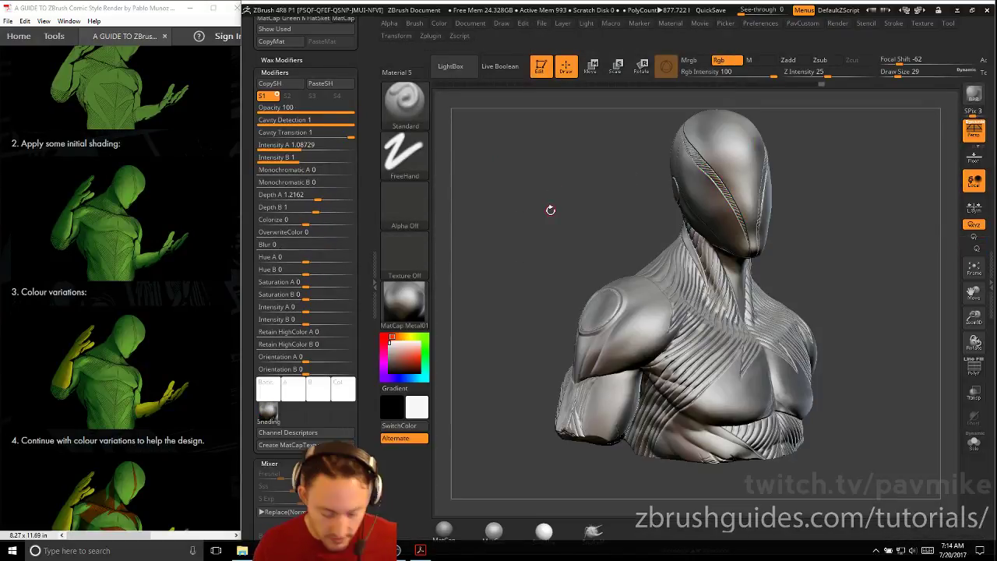
Step: Load the Pablander_SuperComic material from the comic-style rendering folder of the LightBox materials
key(comma)
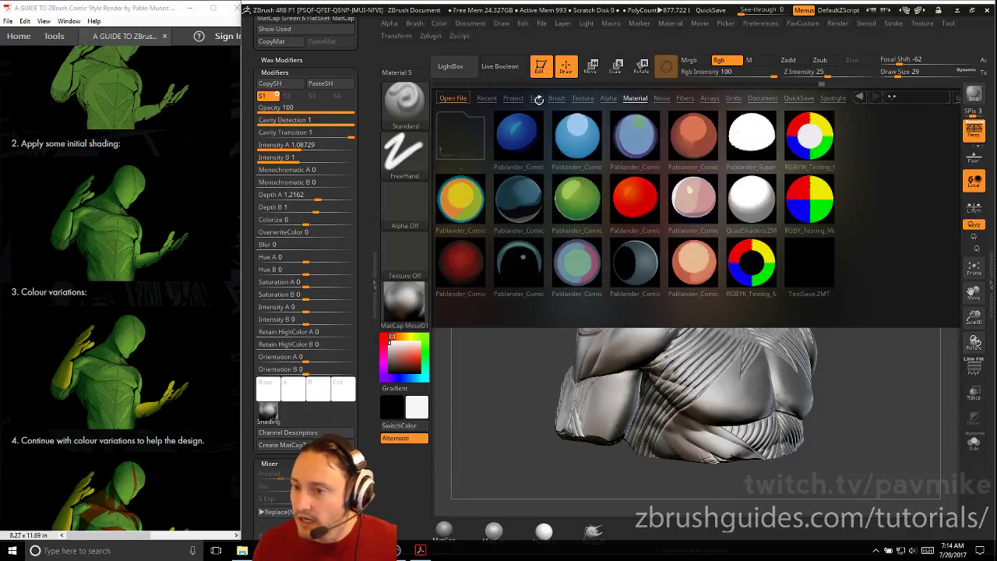
click(635, 98)
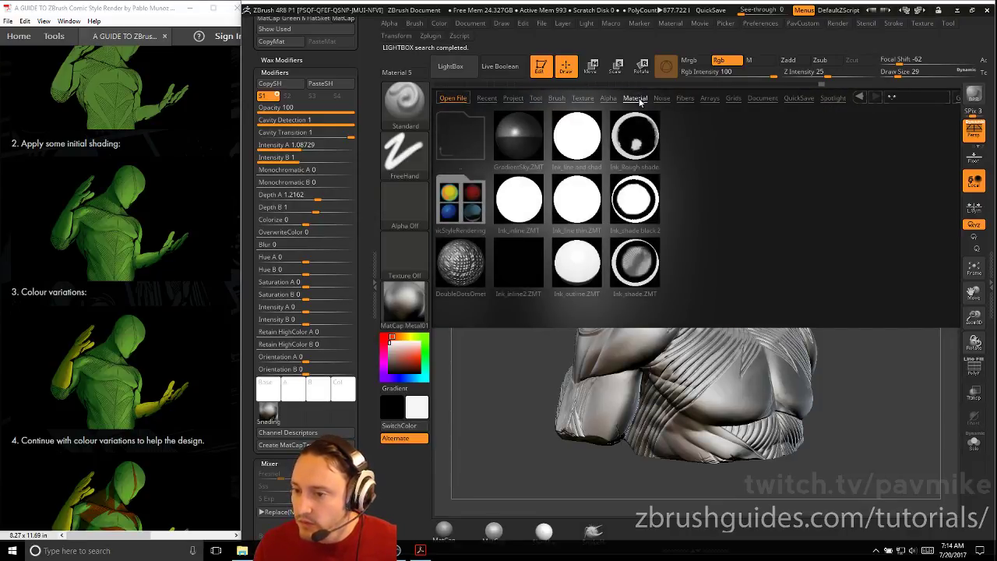
double_click(473, 204)
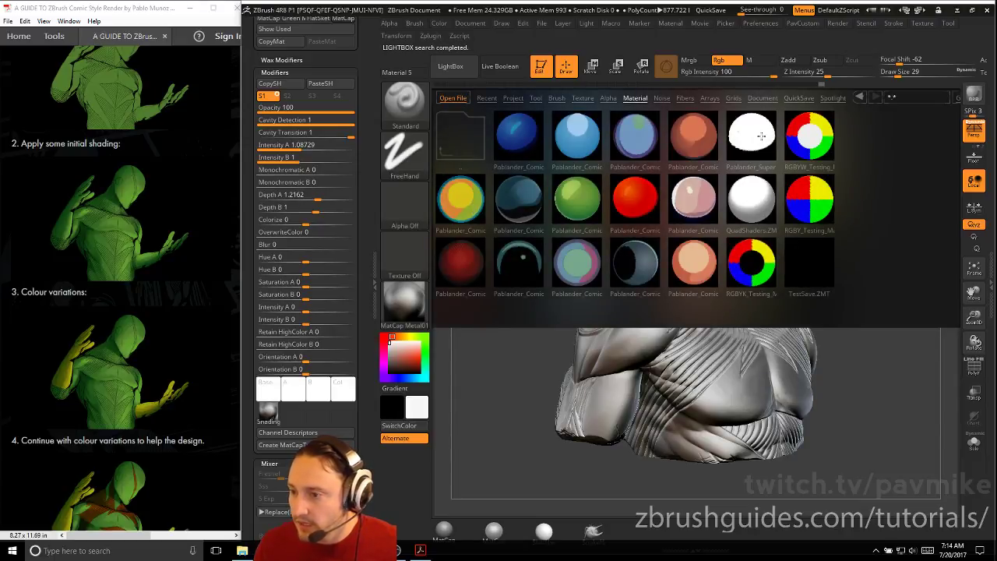
double_click(761, 136)
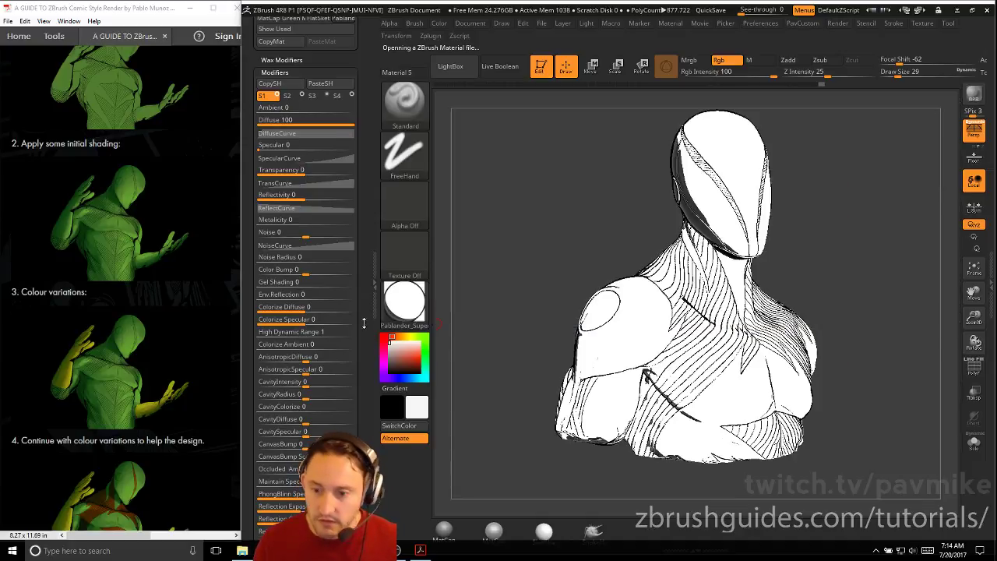
Step: Enable the S3 shader of the Pablander_SuperComic material, turn the bust to check it and set S3's Opacity to 89
click(316, 96)
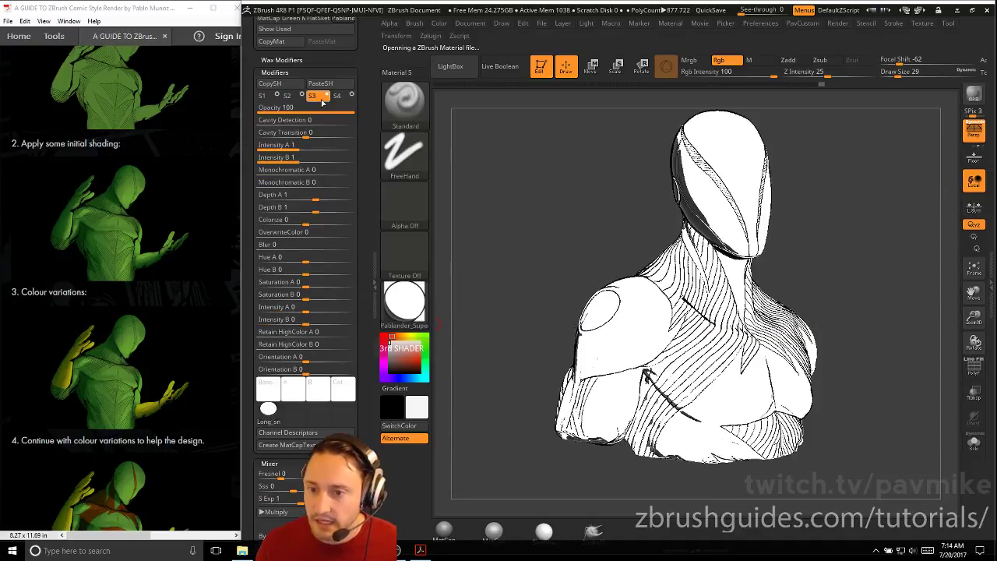
click(326, 95)
mouse_move(542, 240)
mouse_down()
mouse_move(524, 229)
mouse_move(547, 238)
mouse_move(547, 215)
mouse_move(541, 232)
mouse_move(594, 243)
mouse_up()
mouse_move(669, 223)
mouse_down()
mouse_move(572, 189)
mouse_move(514, 208)
mouse_up()
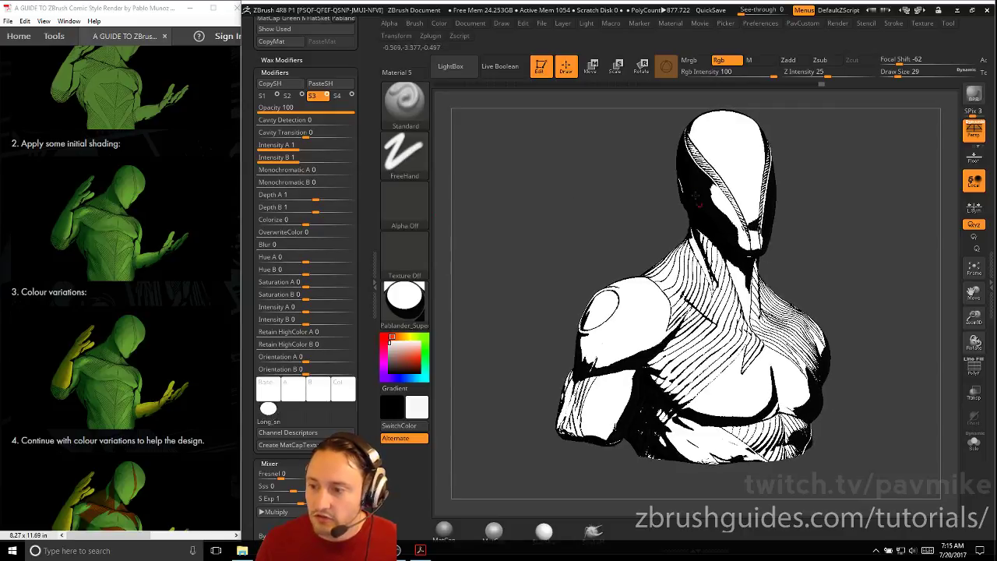
click(341, 110)
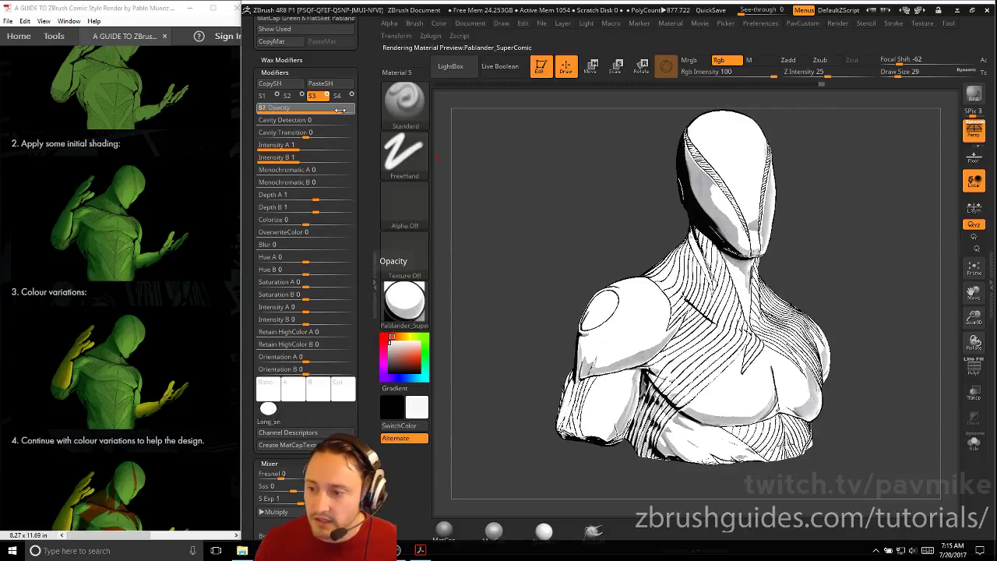
click(341, 110)
click(341, 110)
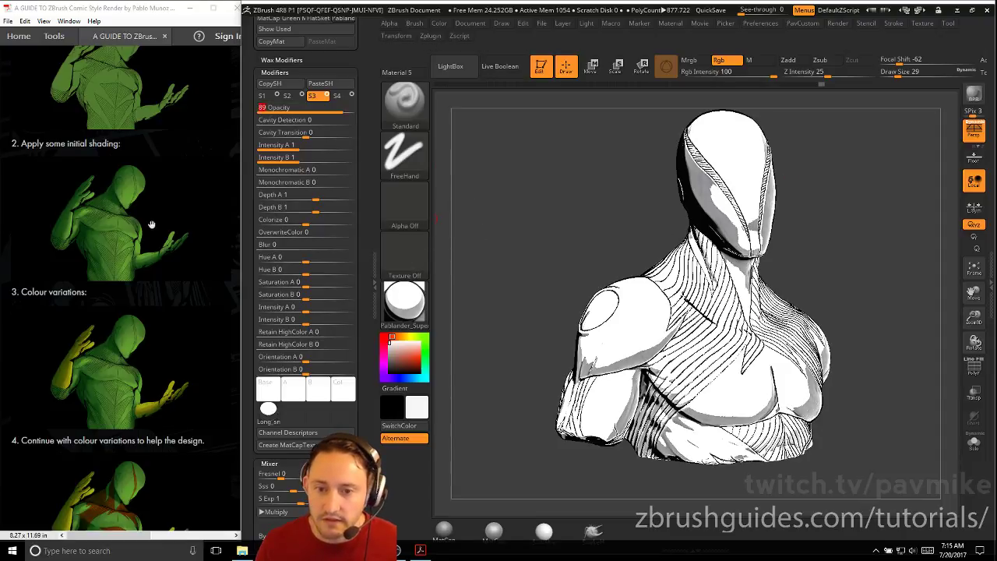
Step: Check the guide's colour variation stages, reopen the Tool tray and turn on the Kepler_Bust subtool's polypaint
click(135, 239)
scroll(135, 239, down, 2)
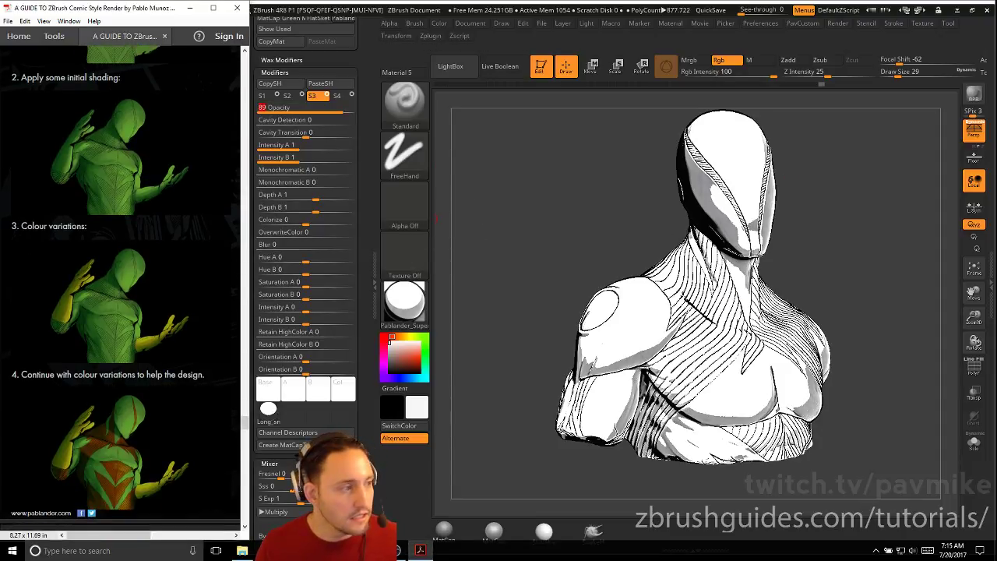
key(alt+Tab)
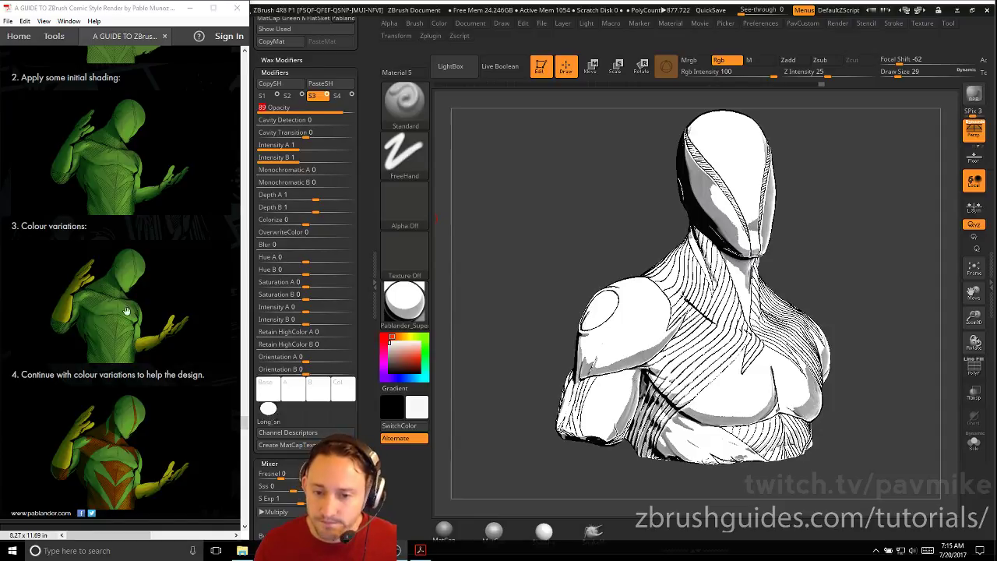
scroll(127, 311, down, 3)
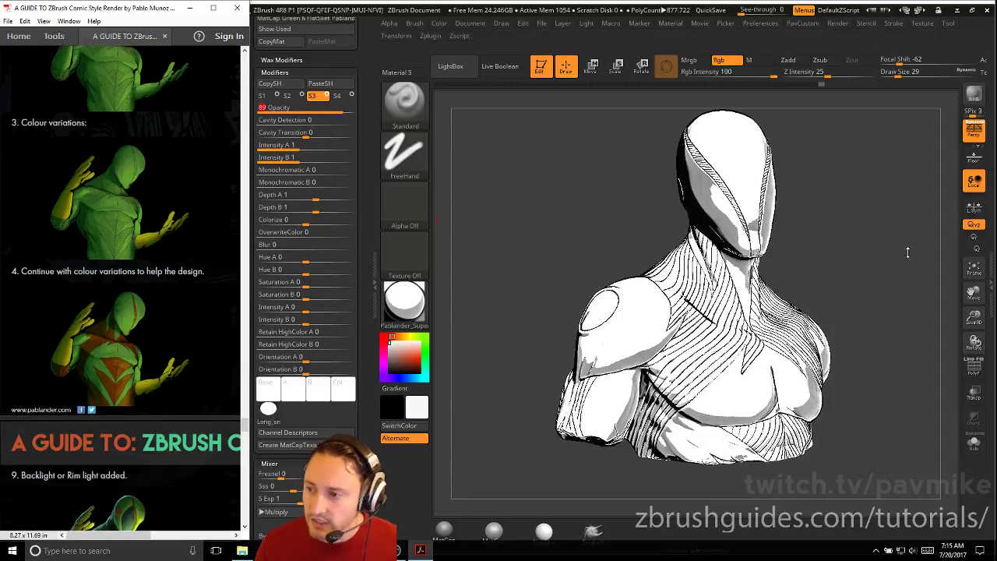
click(991, 204)
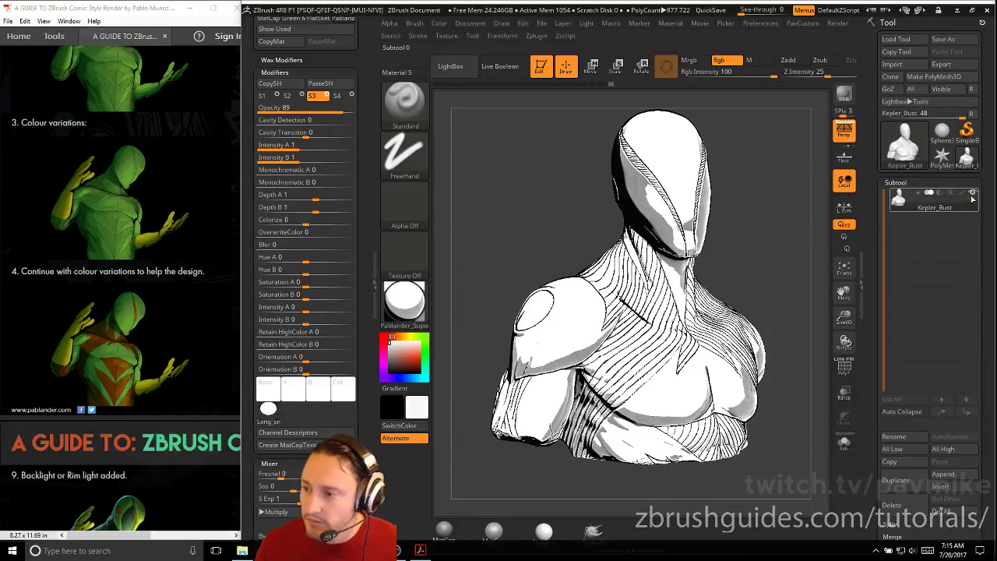
click(963, 198)
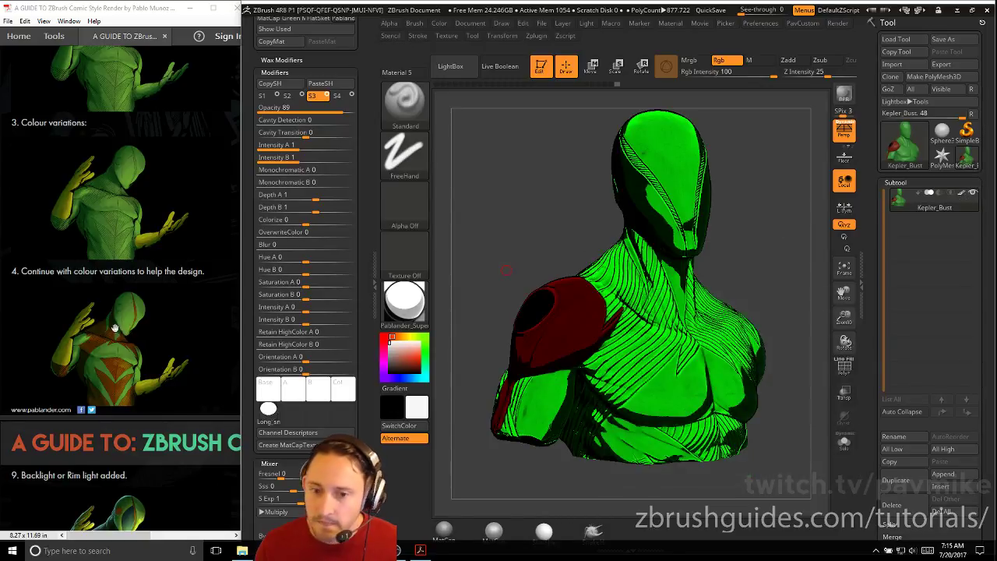
Step: Examine the guide's painting stages 5 to 13 and the start of the section on multiple materials in one object
drag(173, 191, 55, 412)
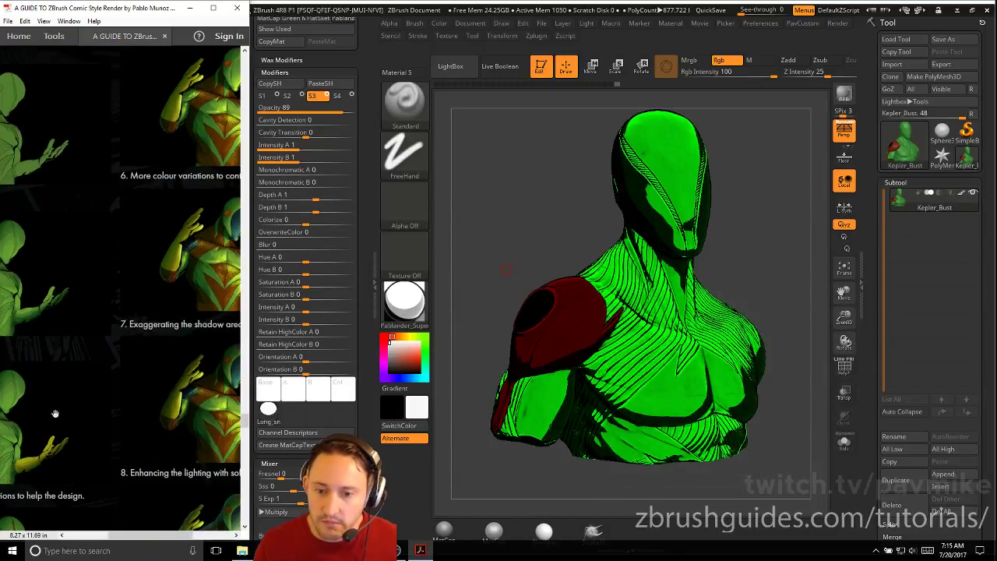
drag(171, 259, 67, 363)
scroll(91, 340, down, 4)
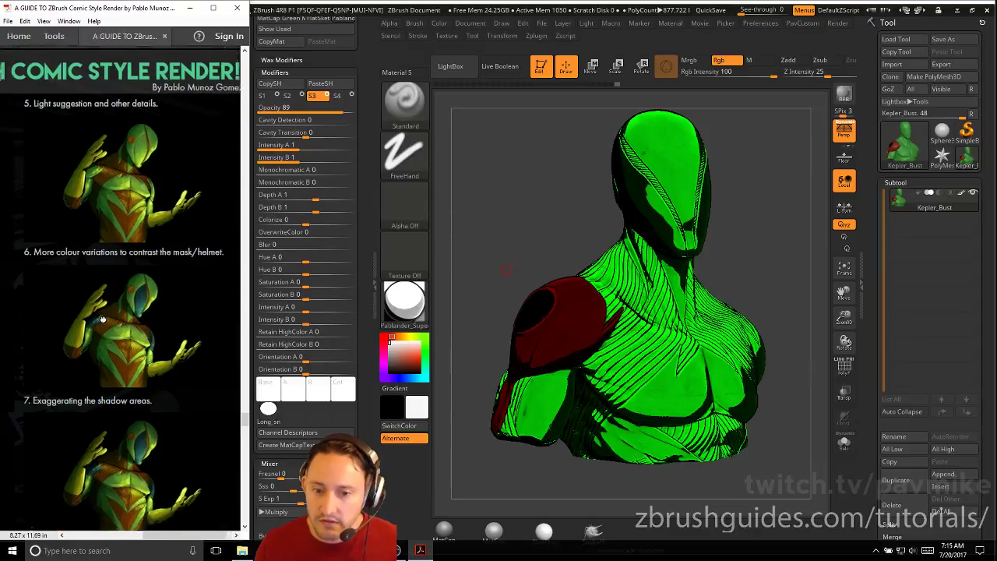
drag(161, 341, 154, 208)
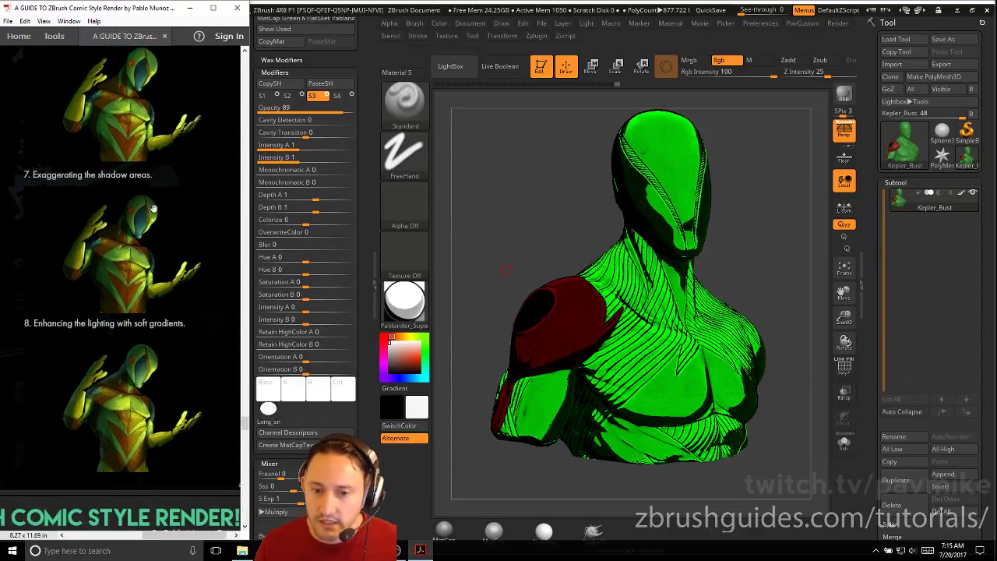
scroll(78, 301, down, 6)
scroll(68, 287, up, 2)
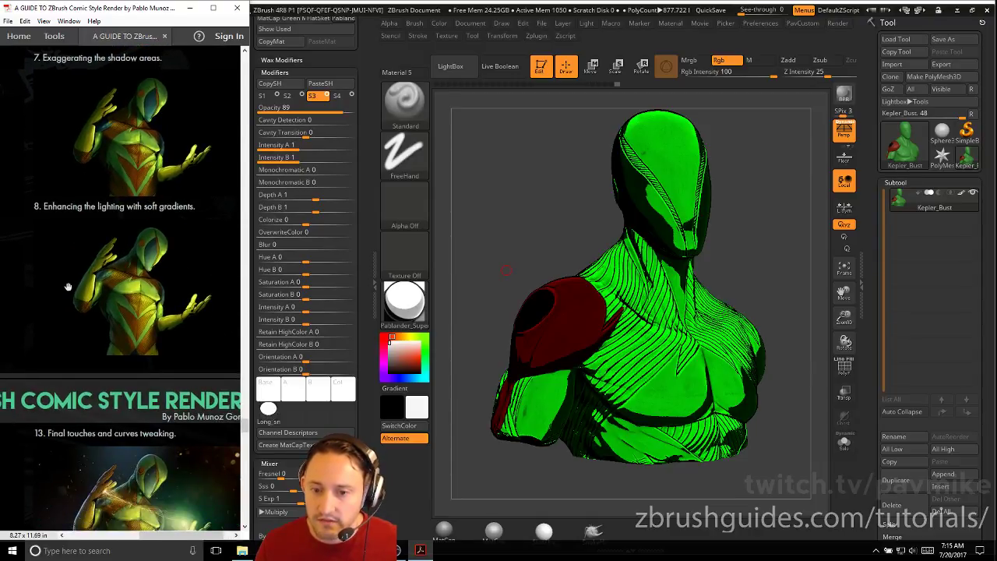
scroll(60, 305, down, 6)
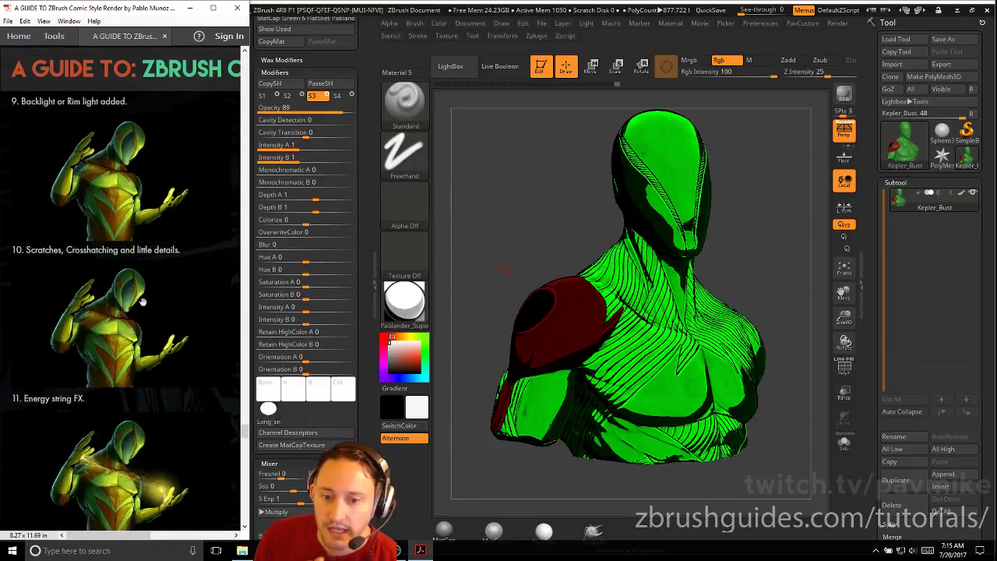
scroll(168, 312, down, 3)
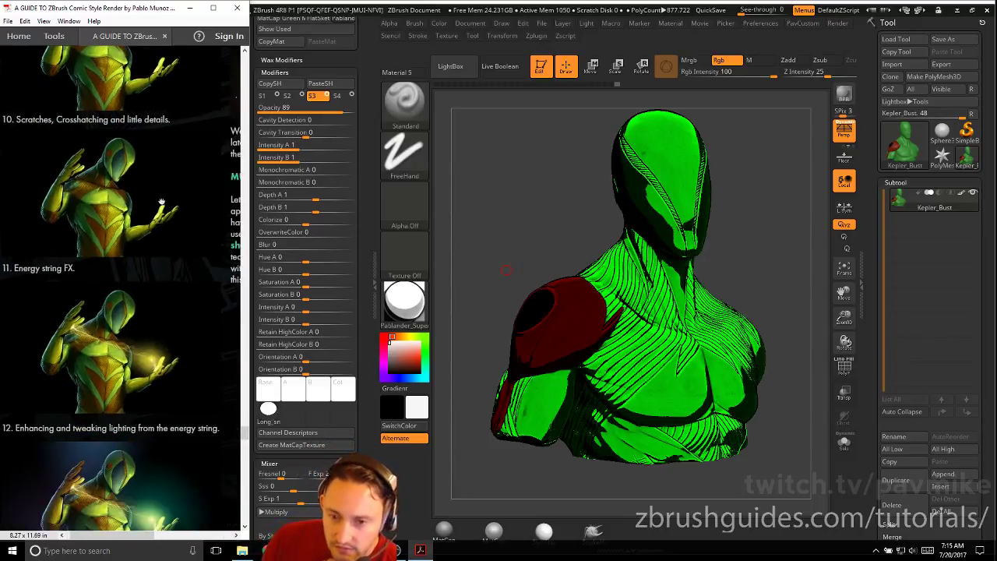
drag(163, 311, 98, 350)
drag(187, 288, 70, 339)
scroll(126, 311, right, 2)
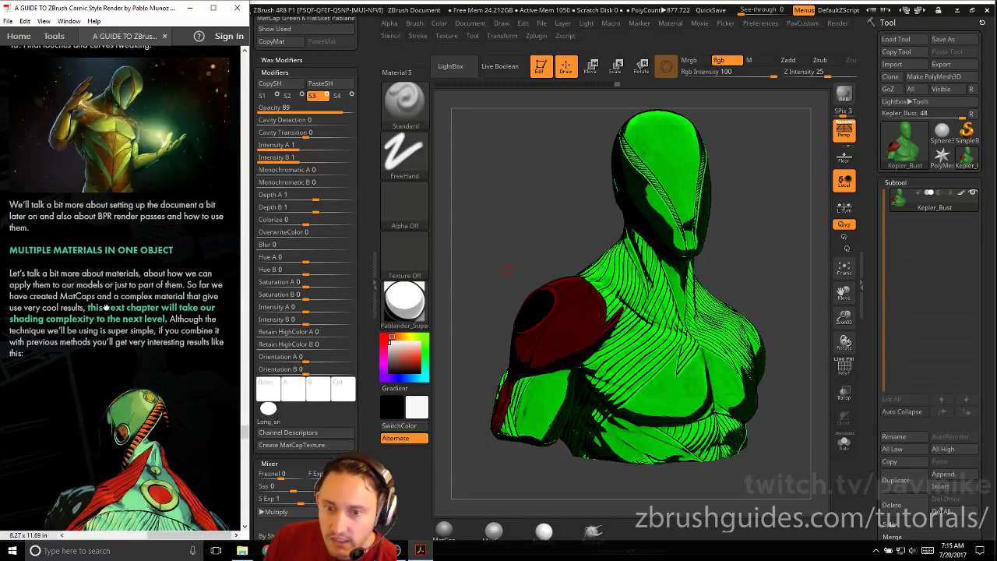
Step: Examine the guide's section on multiple materials in one object, down to its polypaint, material channel and masking instructions
scroll(109, 310, up, 2)
scroll(104, 309, down, 2)
scroll(105, 309, down, 1)
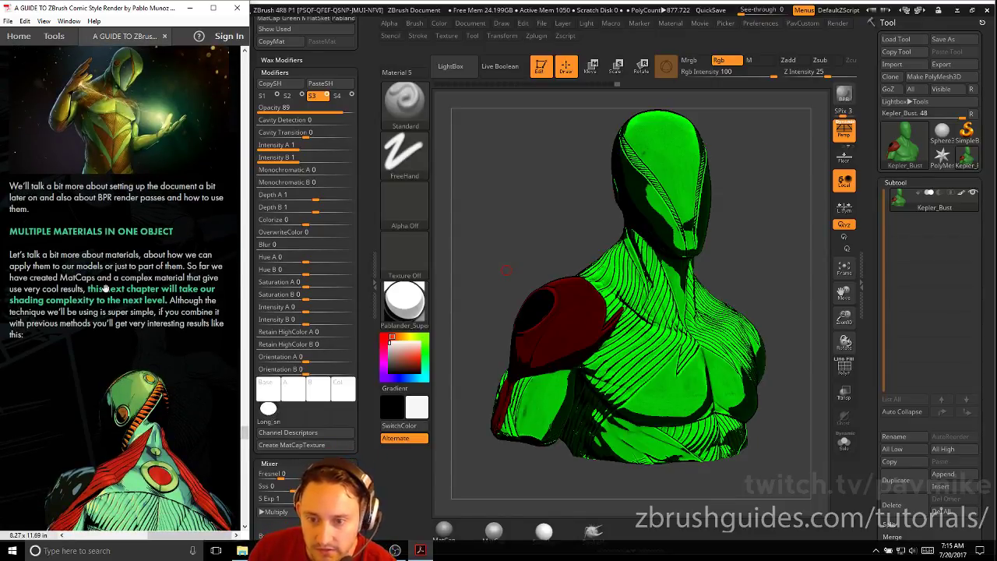
scroll(79, 317, down, 7)
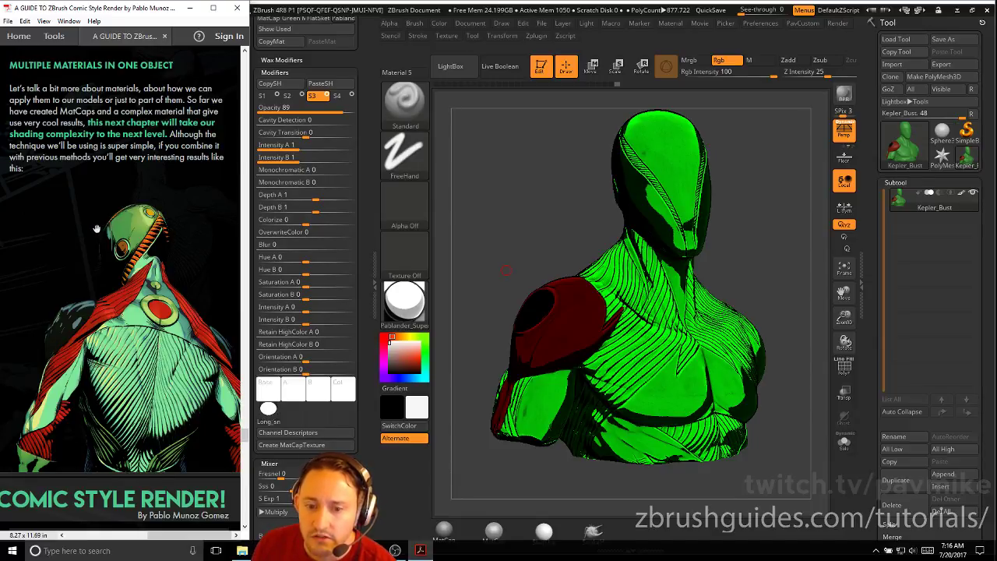
scroll(59, 187, down, 1)
scroll(177, 302, down, 10)
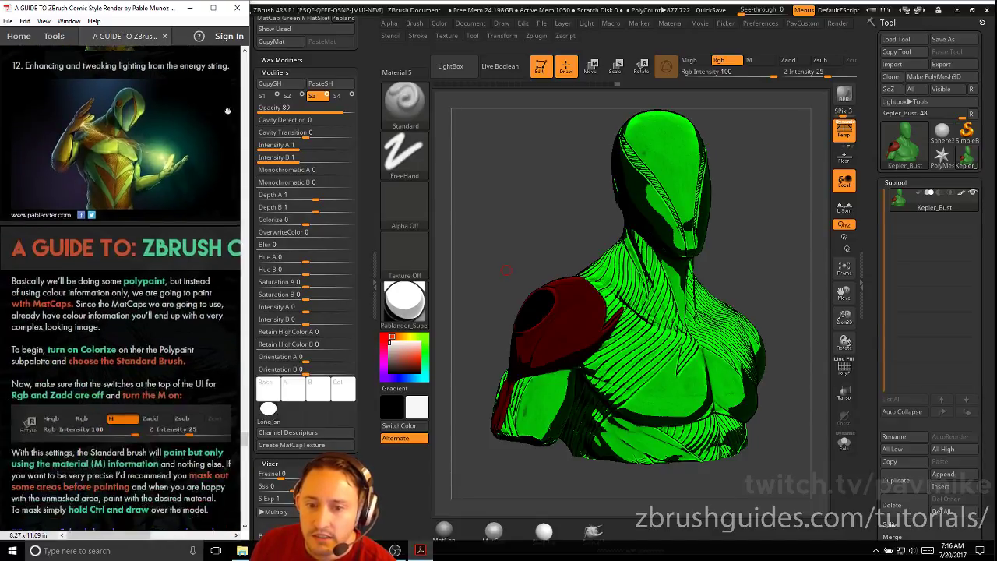
scroll(115, 195, down, 2)
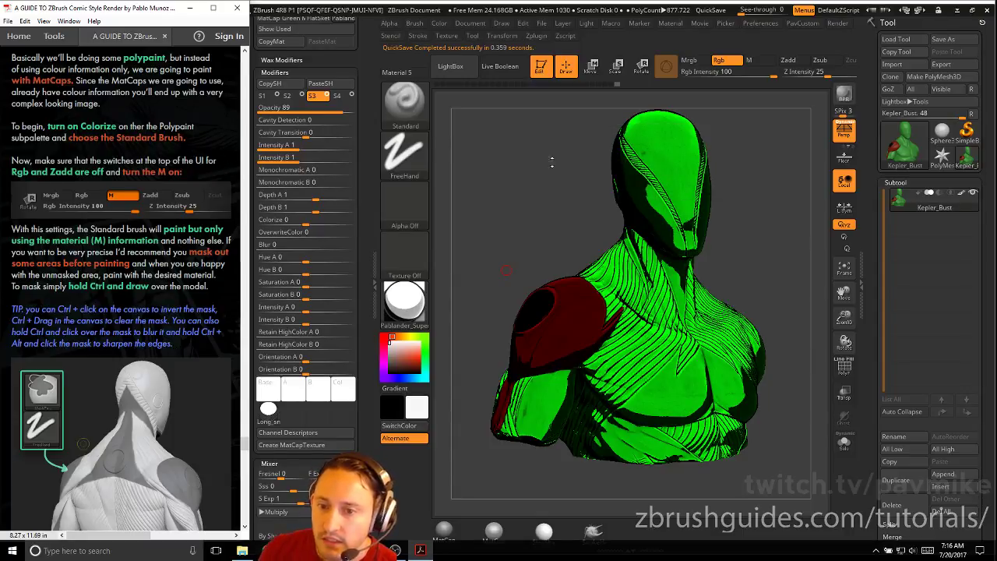
Step: Compare the Kepler_Bust with polypaint off and on, leaving Colorize enabled in the subtool's Polypaint settings
click(960, 193)
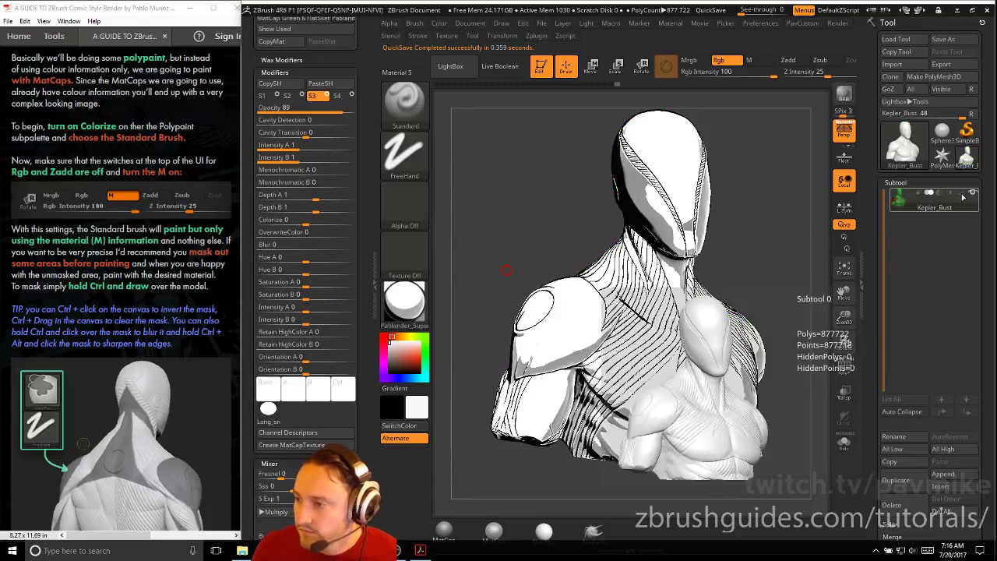
click(960, 193)
drag(873, 256, 871, 102)
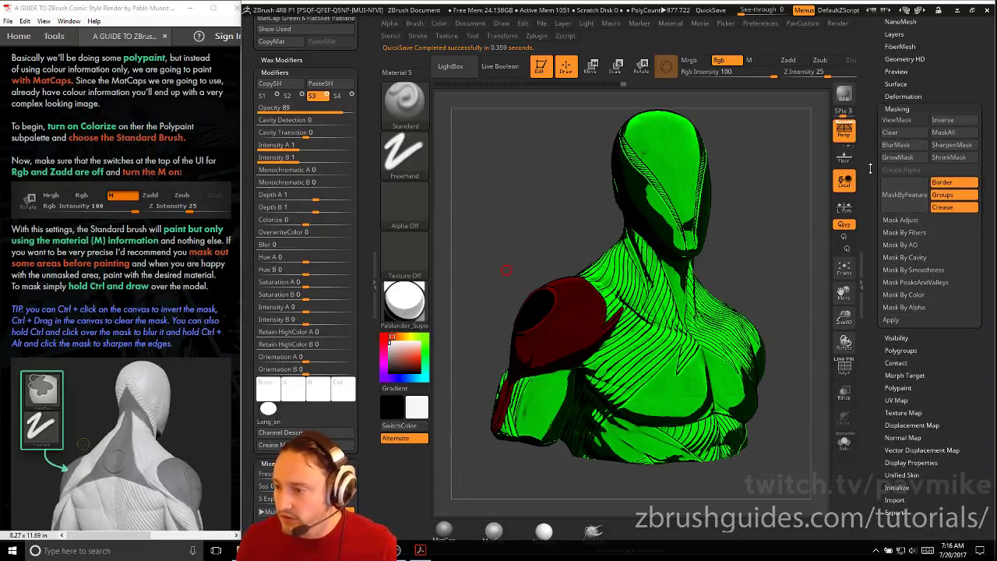
key(shift)
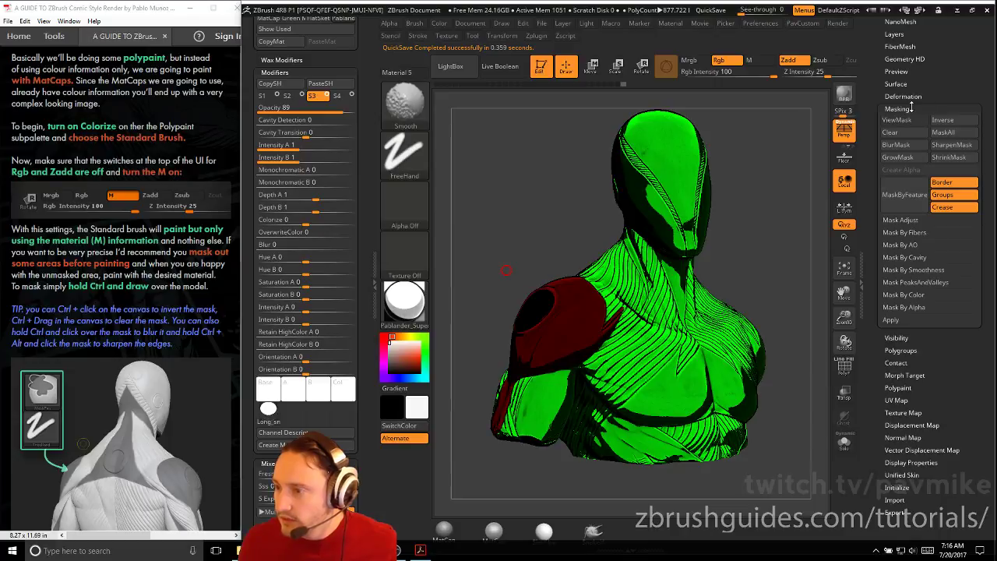
click(904, 108)
click(898, 171)
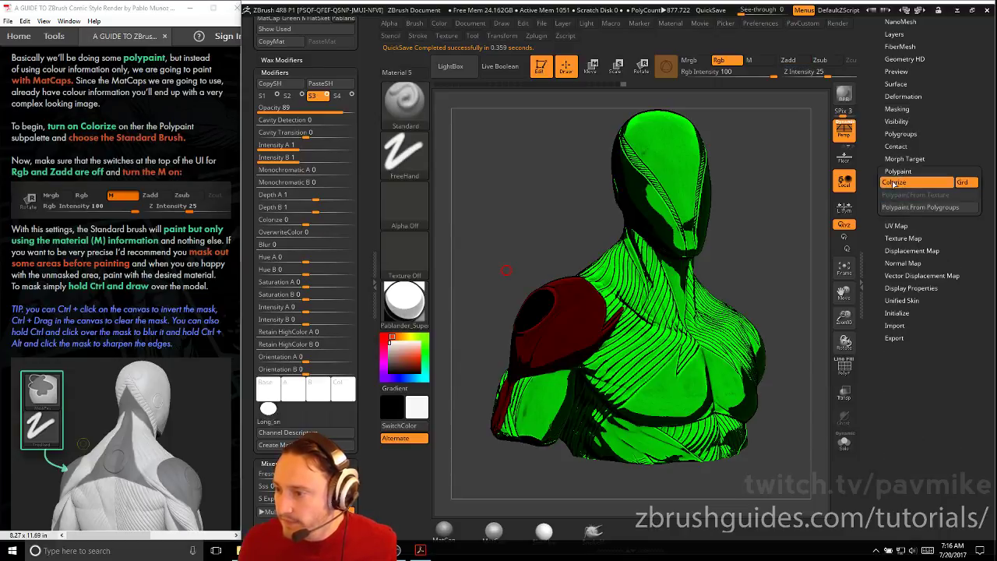
click(906, 184)
click(906, 184)
click(906, 184)
click(906, 185)
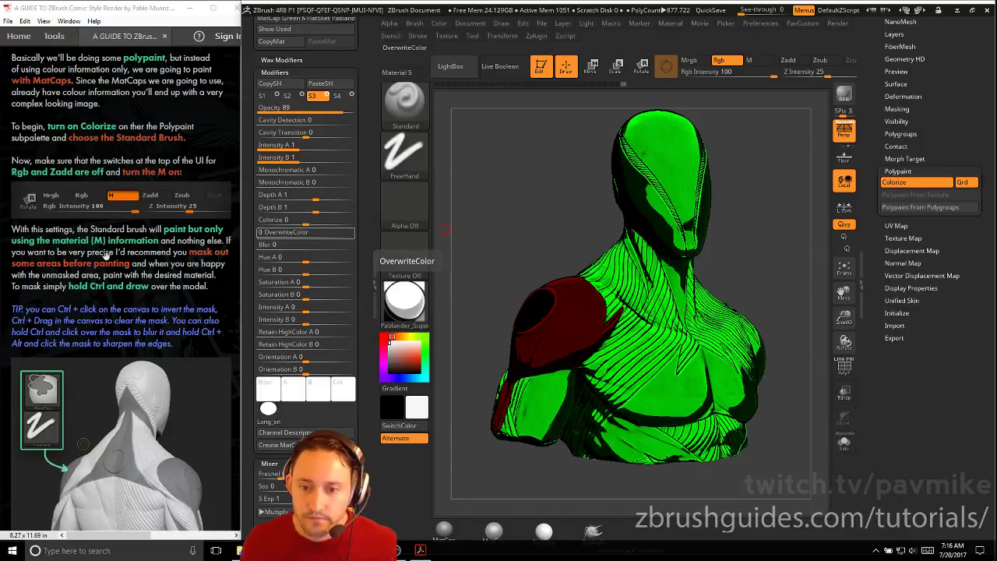
Step: Choose the Standard brush for painting materials on the bust
key(b)
key(s)
key(t)
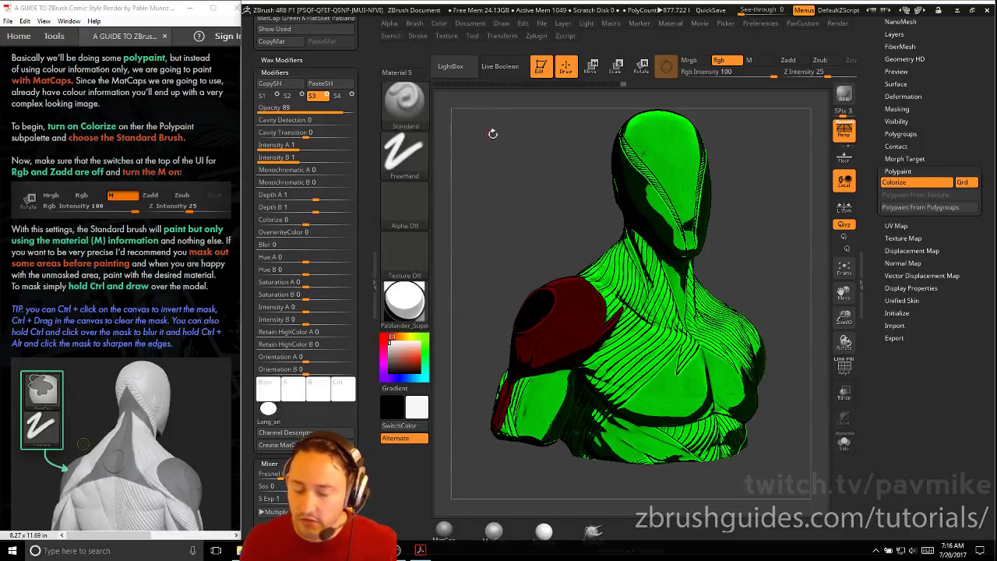
key(b)
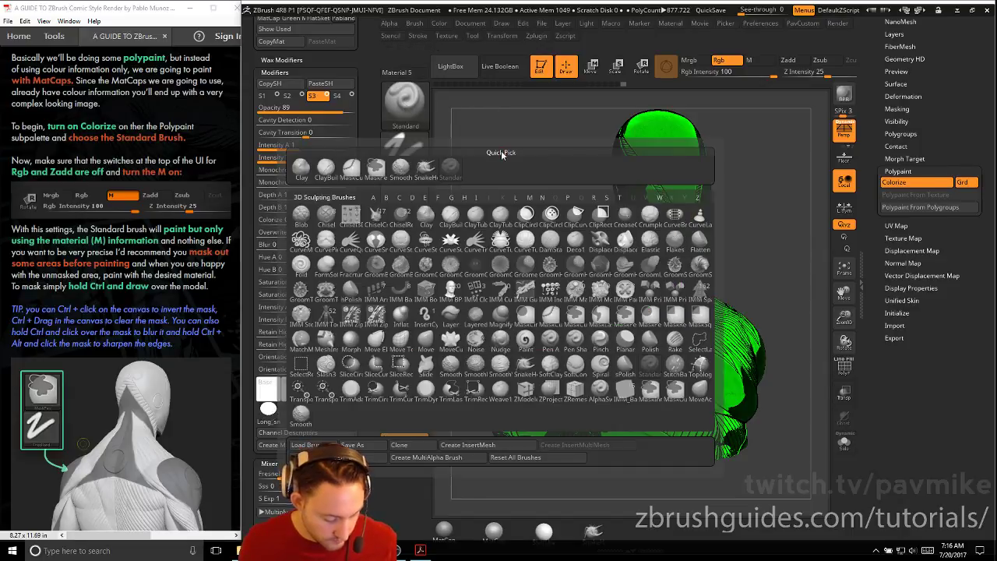
key(s)
key(t)
key(b)
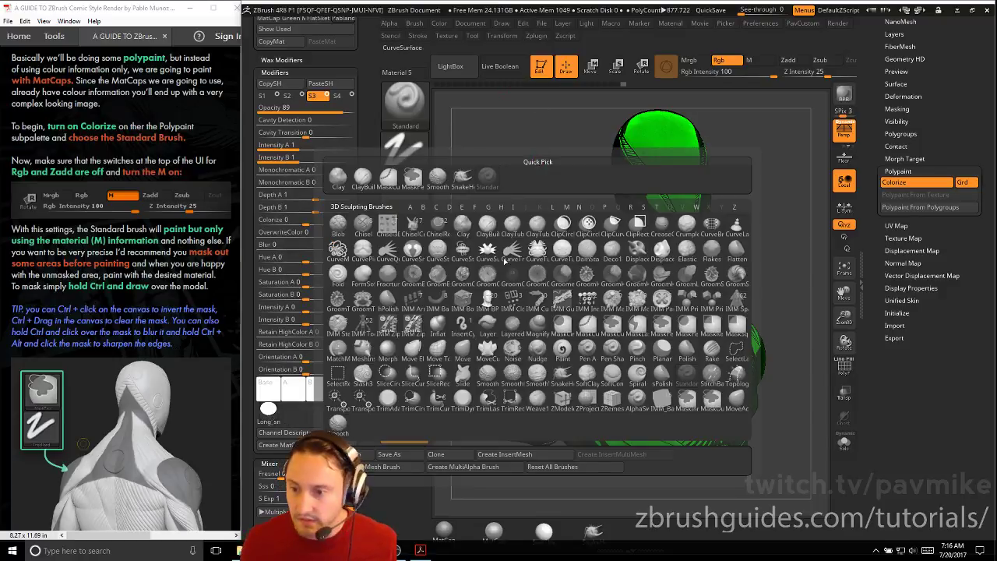
key(s)
key(t)
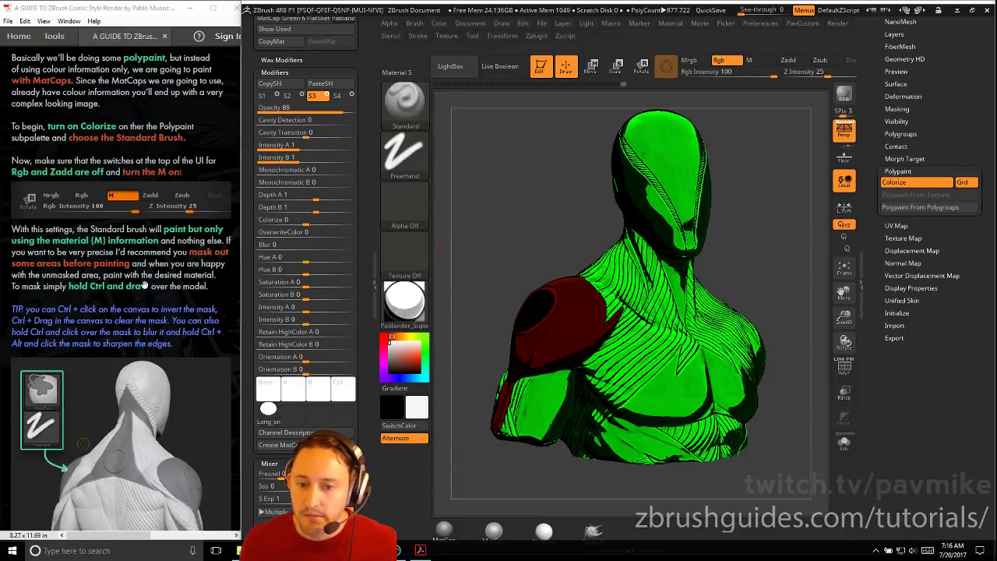
Step: Set the Standard brush to affect material information (M) only and return to the Subtool list
drag(515, 194, 513, 196)
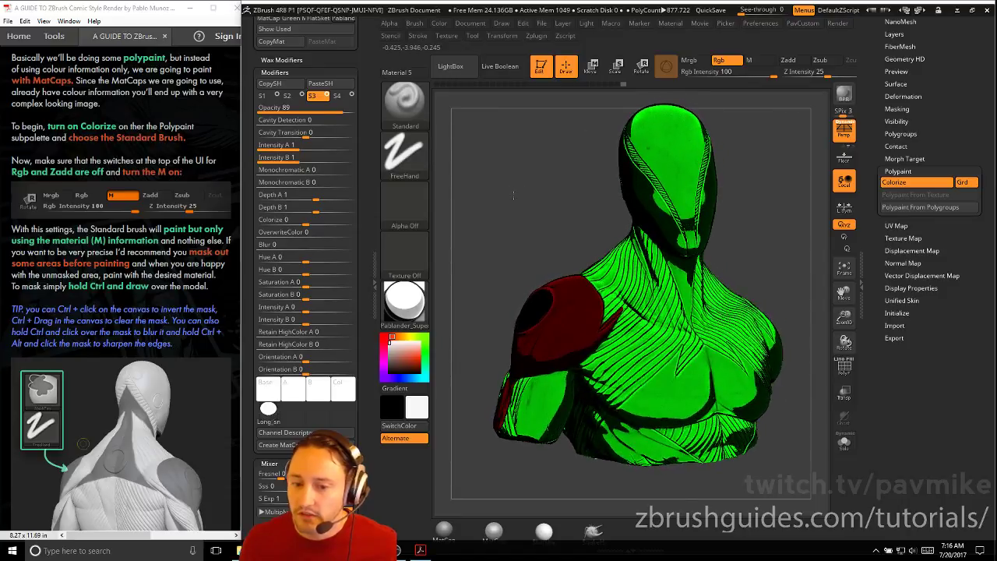
click(741, 62)
drag(879, 66, 890, 255)
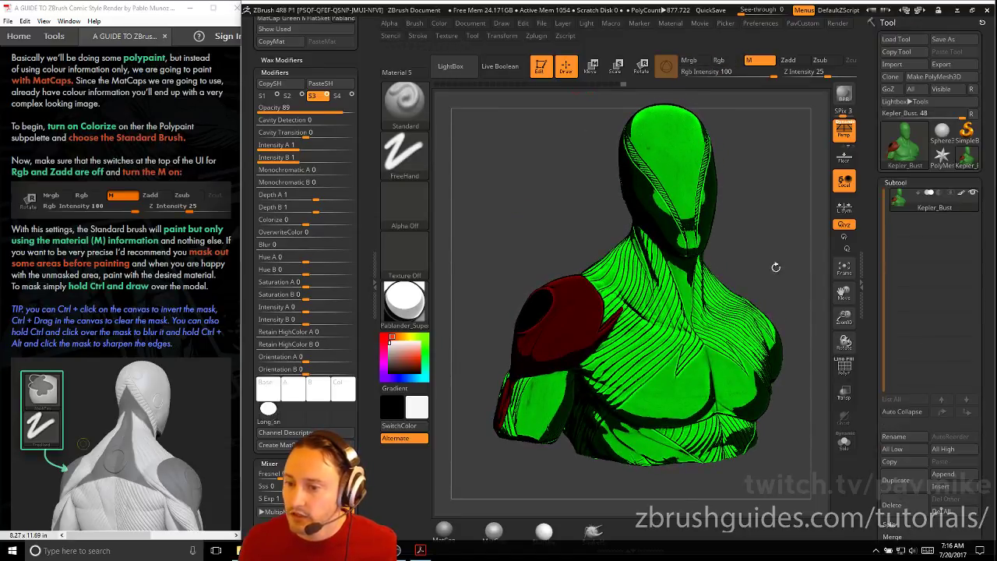
Step: Fill the whole bust with the current near-white colour using the Rgb channel, and restore the material-only (M) channel
click(440, 24)
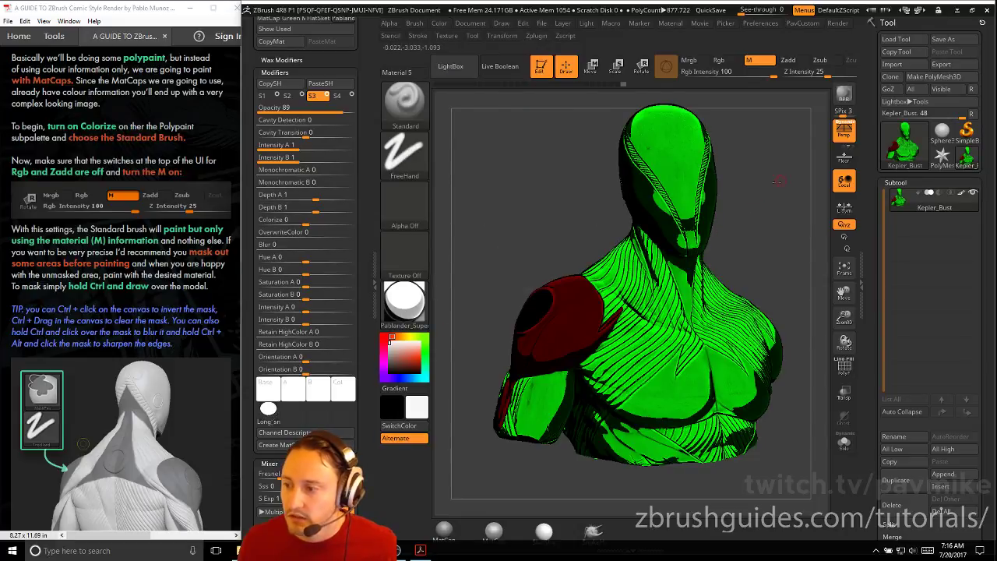
drag(721, 233, 802, 226)
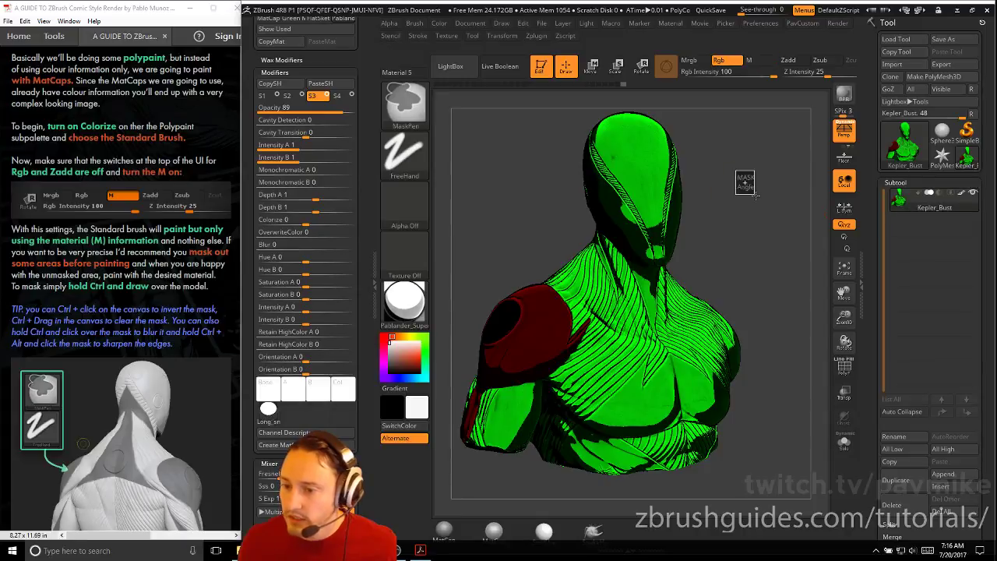
click(438, 24)
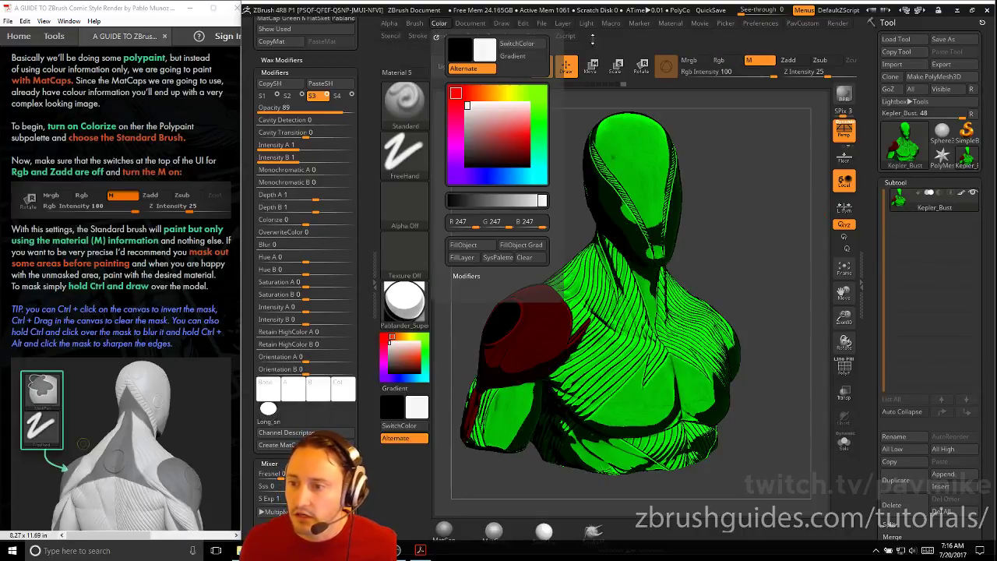
click(718, 60)
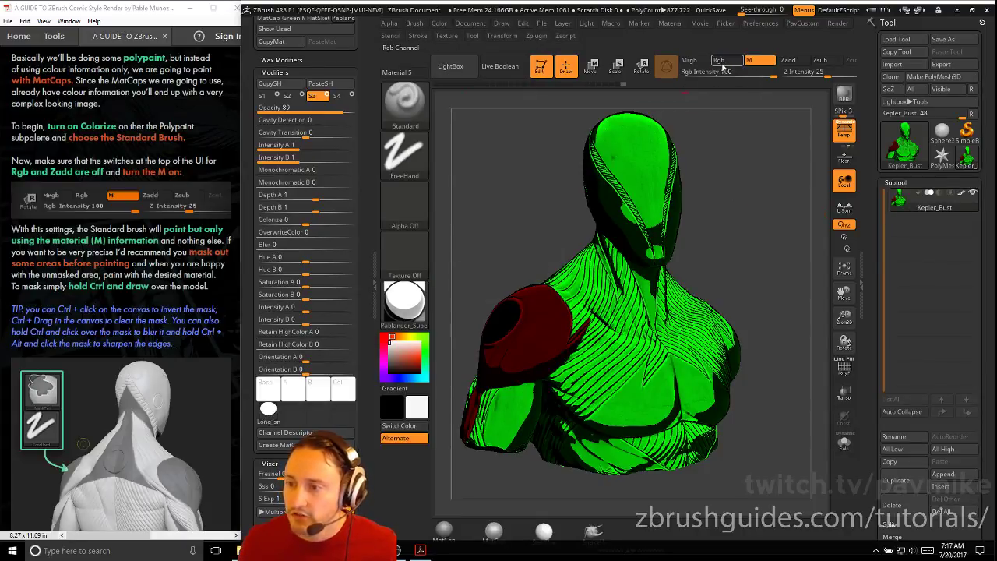
click(438, 23)
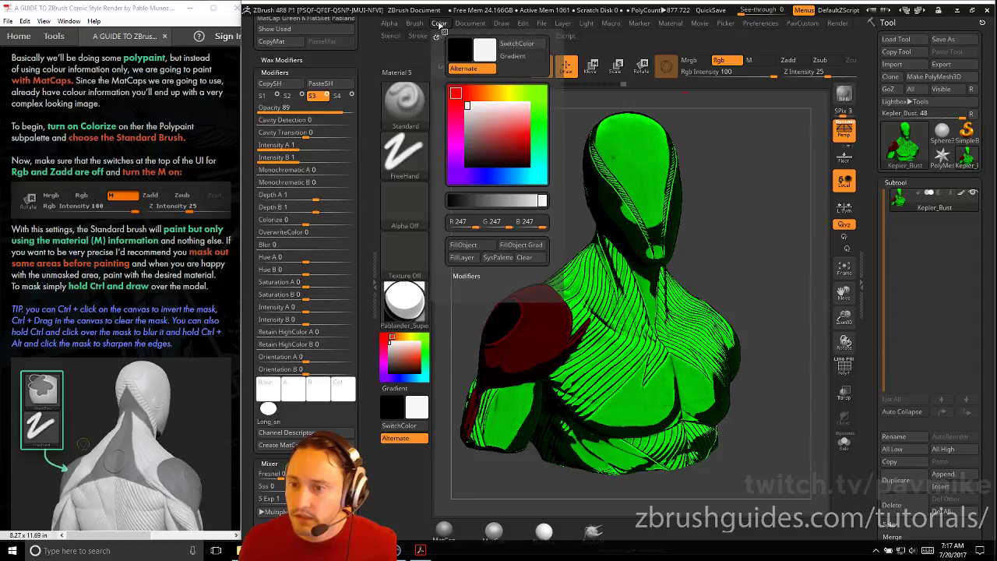
click(466, 244)
click(749, 60)
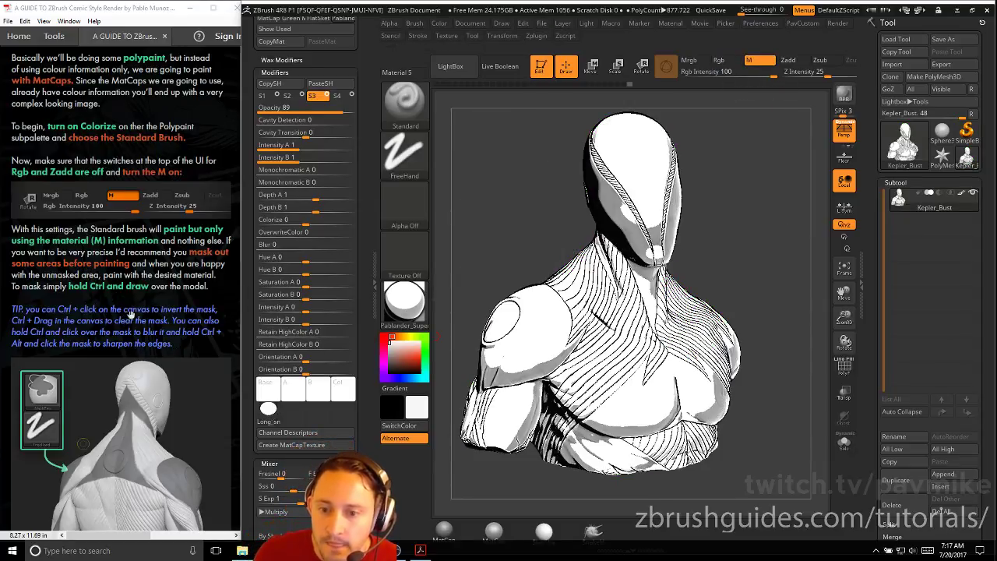
Step: Check the guide's masking instructions, view the bust from the side and choose BasicMaterial as the active material
scroll(130, 311, down, 3)
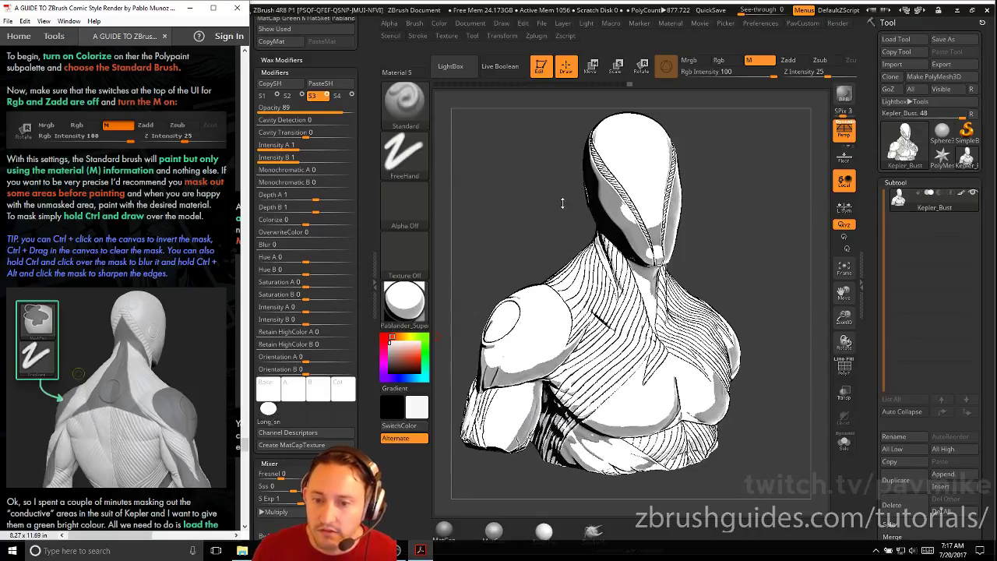
drag(758, 171, 771, 160)
drag(658, 210, 534, 241)
click(404, 300)
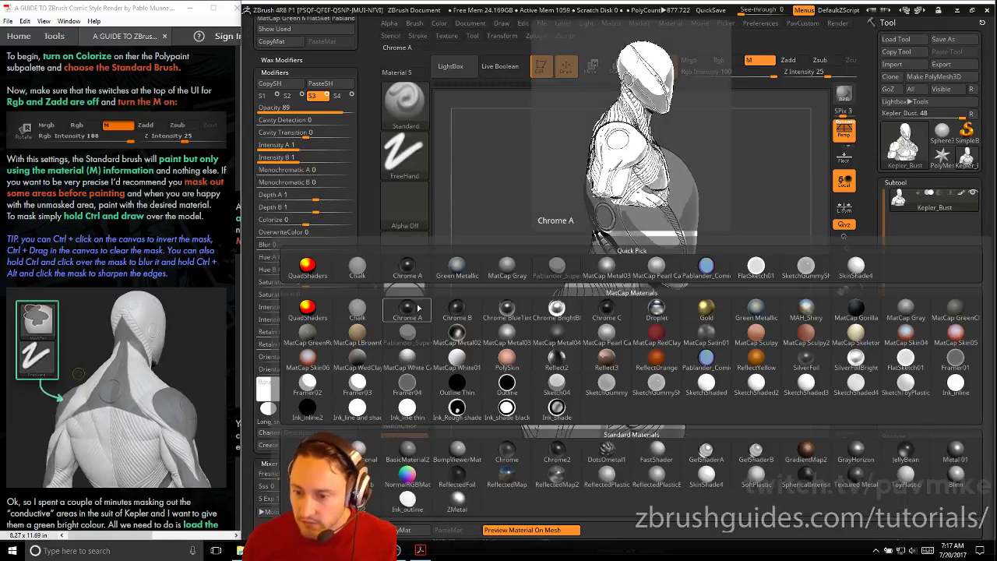
click(387, 433)
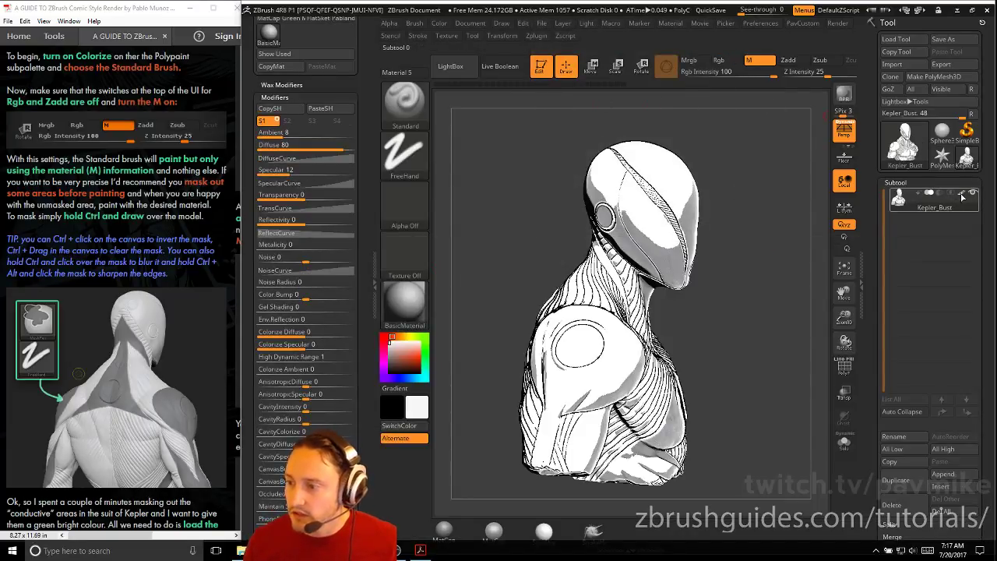
Step: Mask the recessed strip along the side of the bust's neck with freehand MaskPen strokes
mouse_move(802, 225)
mouse_down()
mouse_move(782, 221)
mouse_move(813, 232)
mouse_move(768, 236)
mouse_move(755, 218)
mouse_move(753, 247)
mouse_move(768, 207)
mouse_move(788, 214)
mouse_up()
mouse_move(605, 188)
ctrl+mouse_down()
mouse_move(613, 327)
mouse_move(609, 319)
mouse_move(556, 390)
mouse_move(646, 341)
mouse_move(593, 376)
mouse_move(645, 355)
ctrl+mouse_up()
drag(812, 237, 729, 213)
mouse_move(577, 329)
ctrl+mouse_down()
mouse_move(657, 329)
mouse_move(603, 282)
mouse_move(565, 186)
ctrl+mouse_up()
mouse_move(771, 187)
mouse_down()
mouse_move(736, 149)
mouse_move(614, 174)
mouse_move(596, 165)
mouse_up()
mouse_move(551, 209)
ctrl+mouse_down()
mouse_move(576, 192)
mouse_move(558, 226)
ctrl+mouse_up()
drag(645, 185, 720, 196)
ctrl+drag(576, 230, 551, 314)
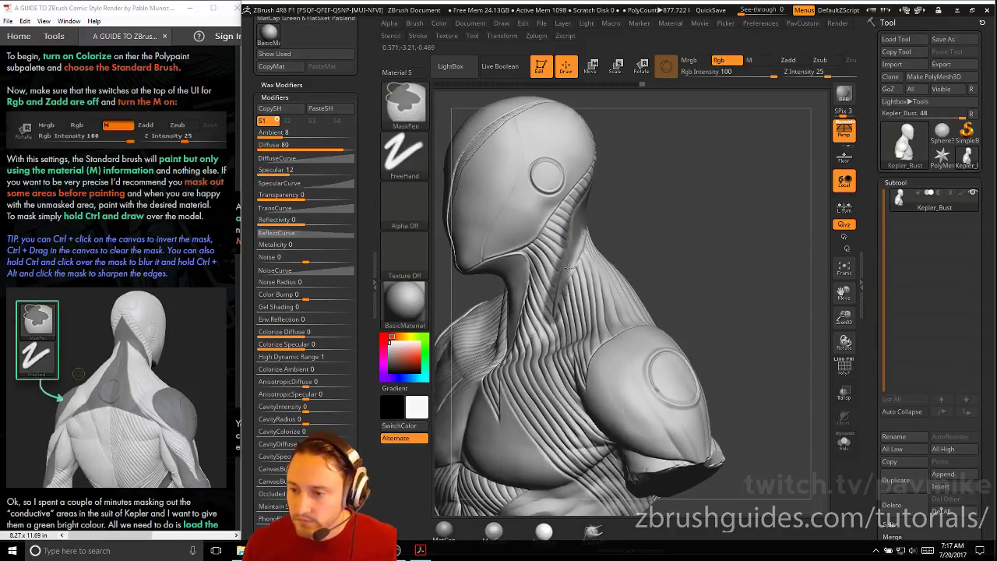
ctrl+drag(570, 276, 581, 235)
mouse_move(669, 219)
mouse_down()
mouse_move(604, 211)
mouse_move(581, 195)
mouse_move(585, 152)
mouse_move(632, 226)
mouse_up()
mouse_move(736, 230)
mouse_down()
mouse_move(658, 224)
mouse_move(640, 243)
mouse_move(661, 254)
mouse_up()
mouse_move(732, 269)
mouse_down()
mouse_move(656, 265)
mouse_move(684, 303)
mouse_up()
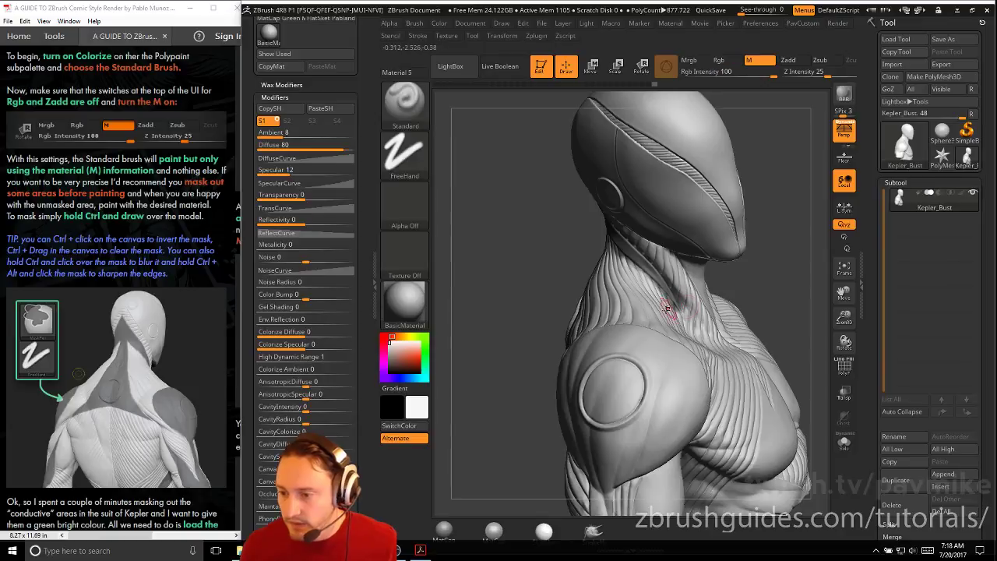
Step: Mask the smooth strip on the side of the neck below the helmet
mouse_move(749, 271)
mouse_down()
mouse_move(788, 243)
mouse_move(814, 240)
mouse_up()
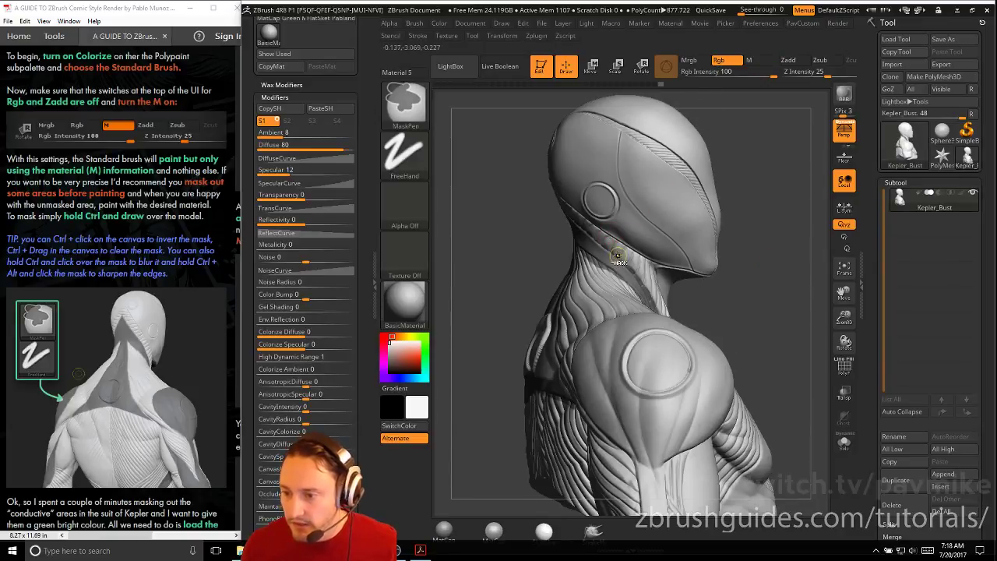
drag(632, 270, 654, 288)
key(s)
key(ctrl)
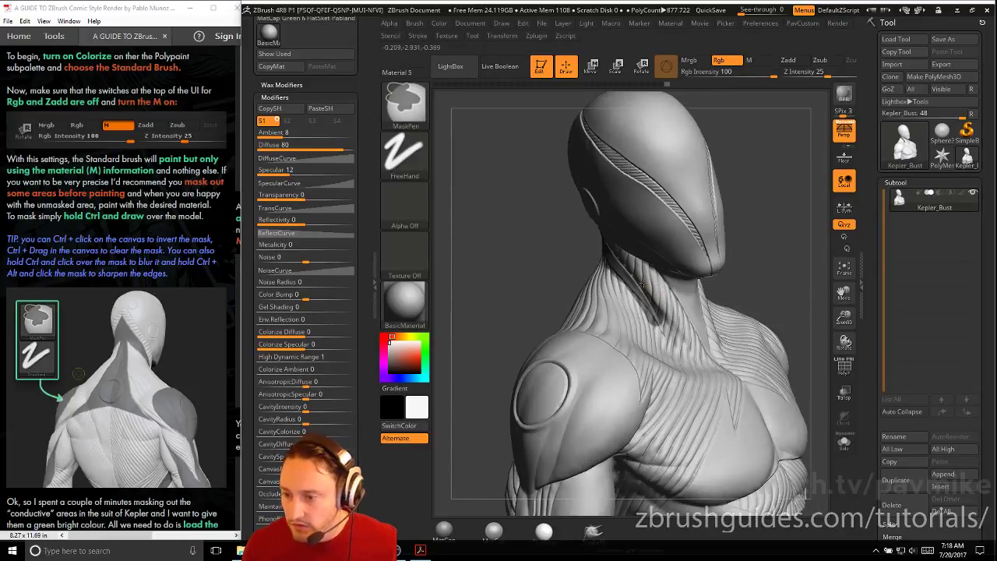
Step: Paint the mask along the edges of the triangular panel on the upper back, out to its pointed corners
drag(735, 268, 762, 232)
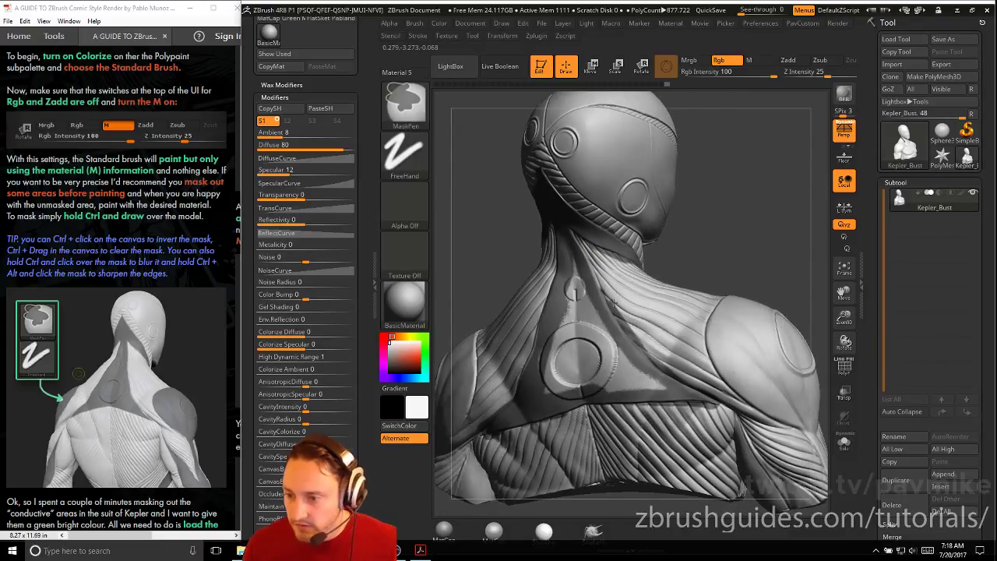
drag(765, 257, 712, 226)
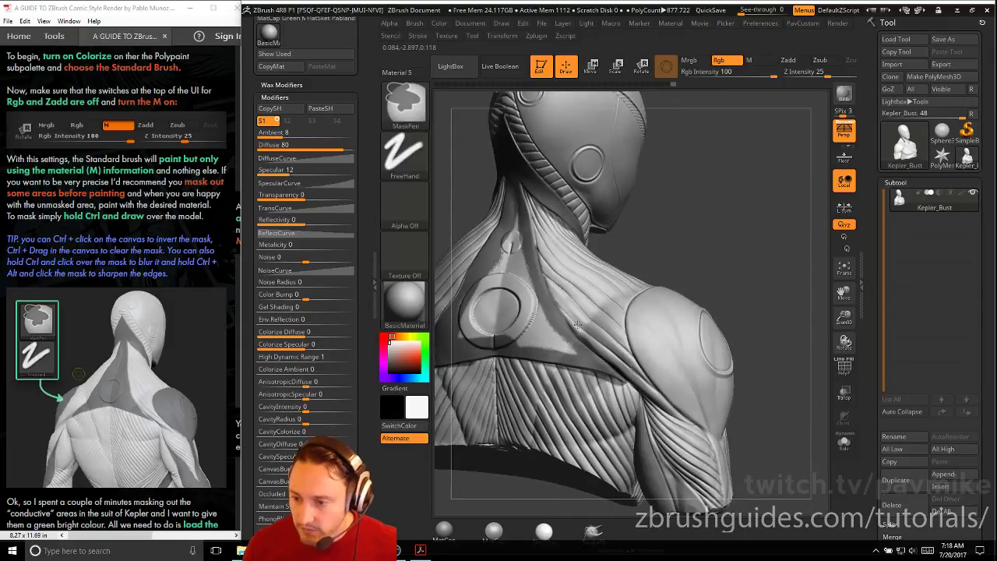
drag(625, 372, 507, 335)
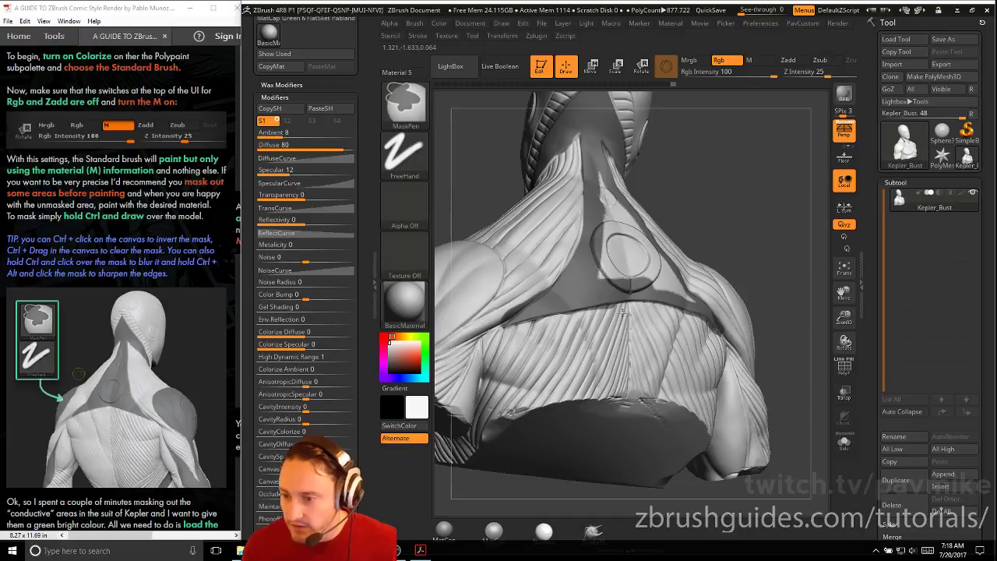
drag(555, 317, 503, 327)
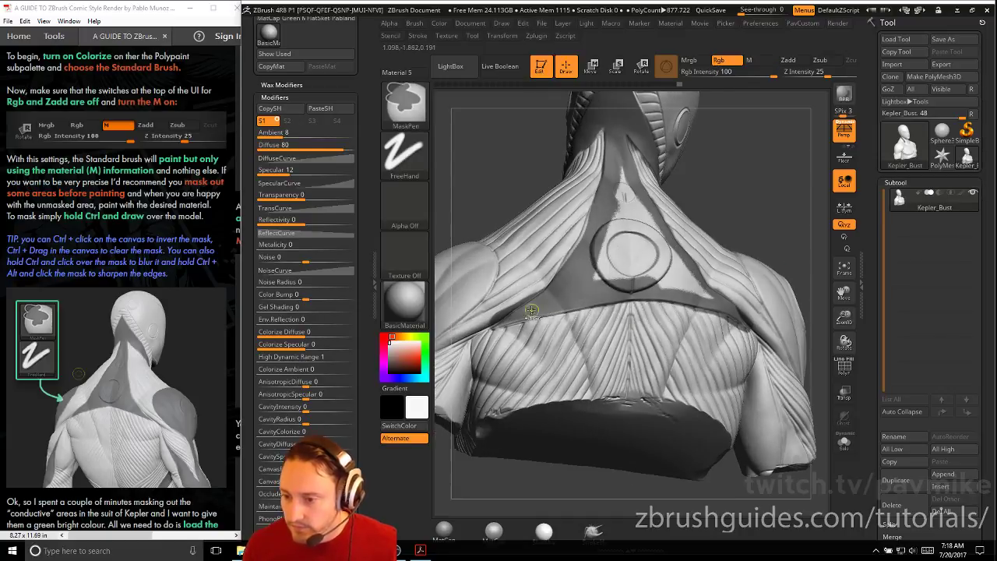
drag(567, 309, 662, 316)
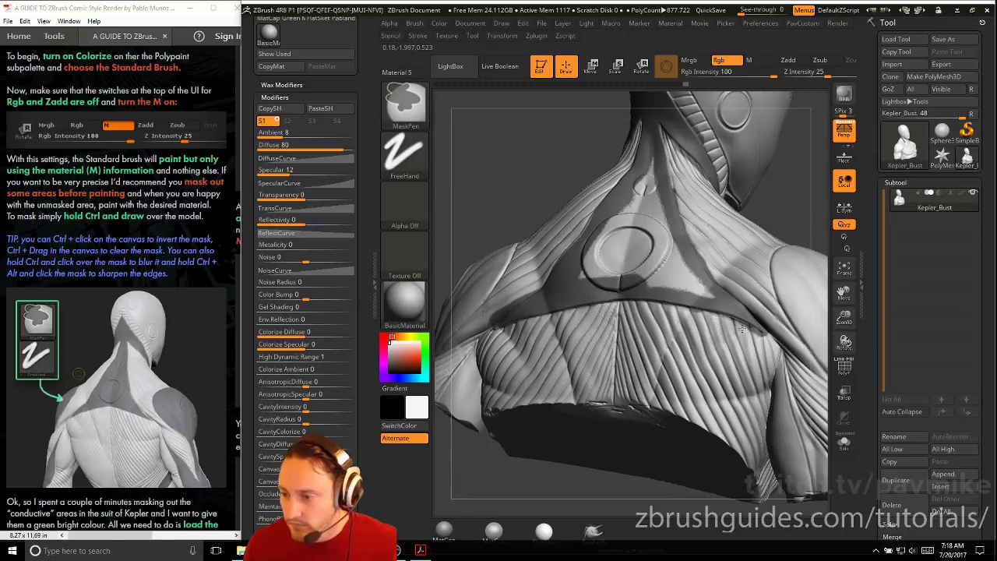
drag(769, 337, 535, 358)
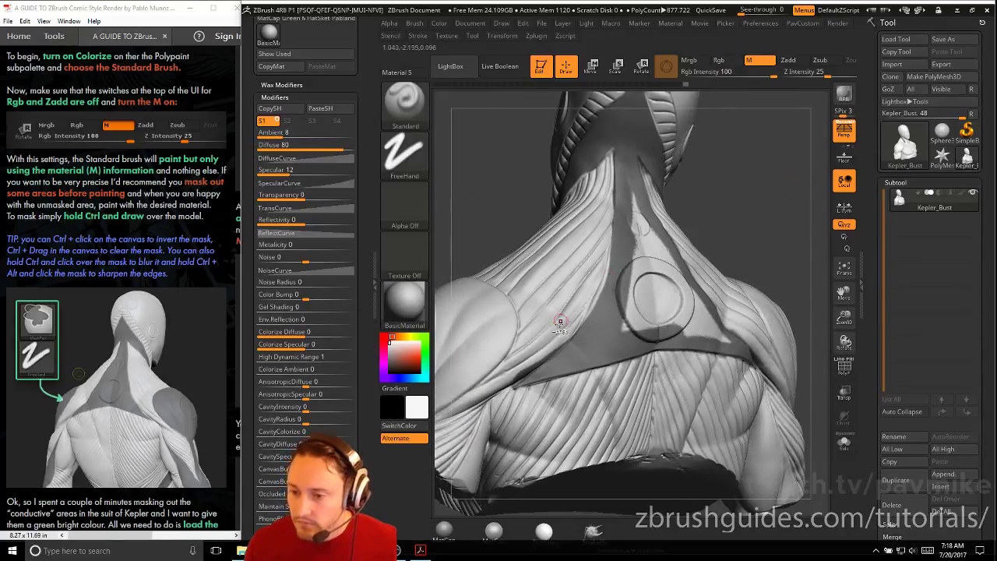
Step: Extend and clean up the mask on the smooth neck panel between the ribbed helmet rim and the neck muscles
drag(740, 183, 720, 232)
drag(558, 216, 615, 192)
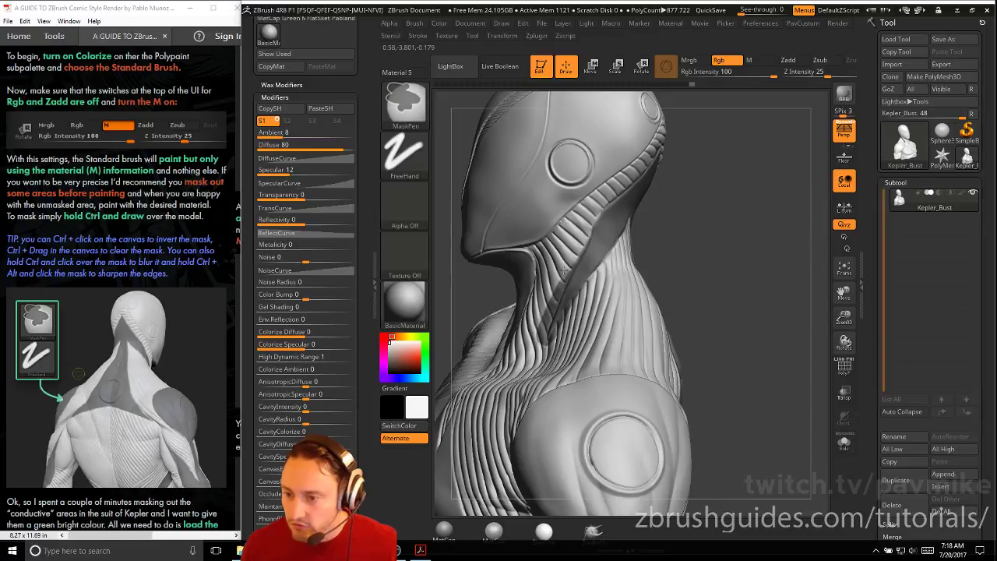
ctrl+alt+drag(546, 315, 545, 337)
right_drag(547, 331, 594, 296)
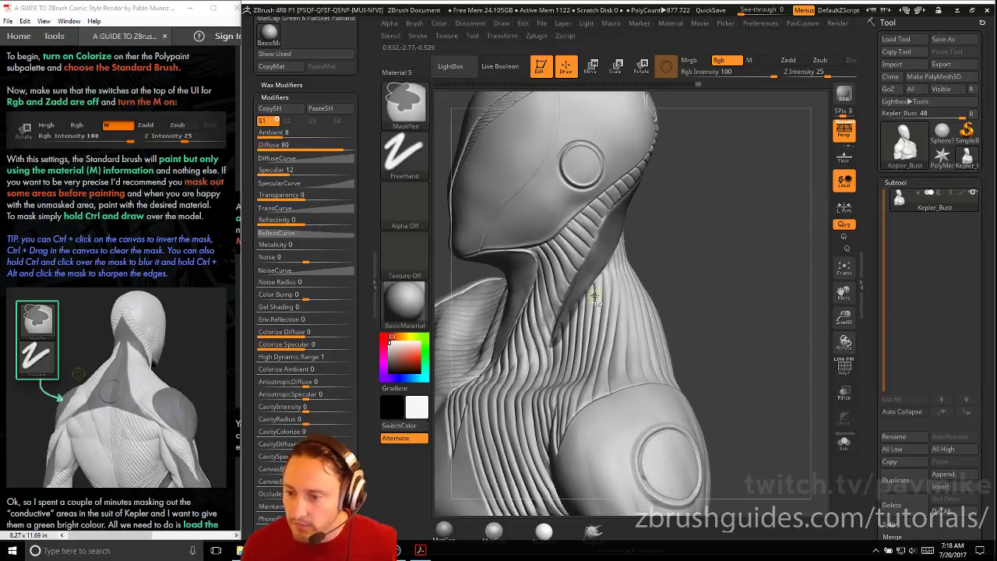
drag(606, 290, 670, 134)
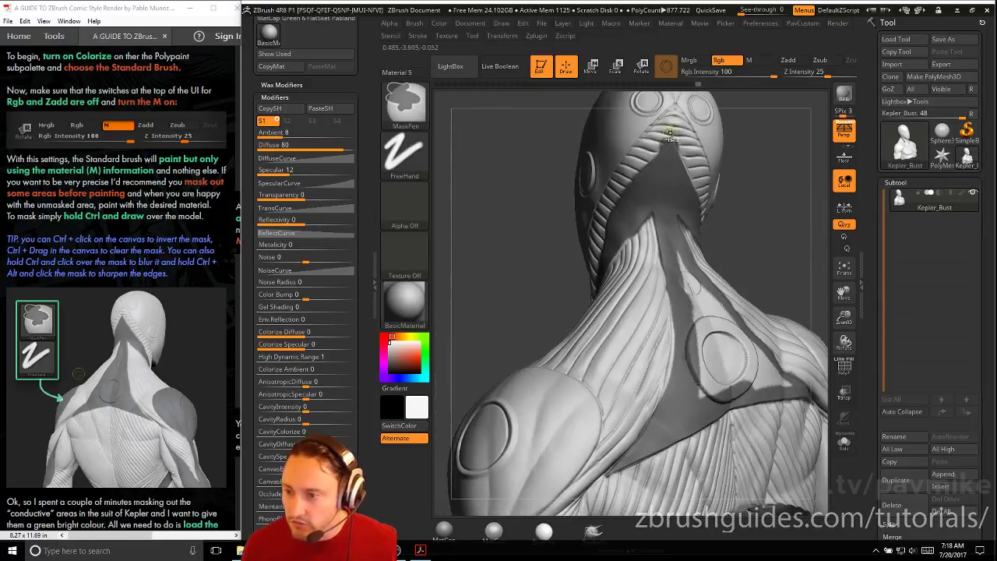
right_drag(687, 153, 660, 156)
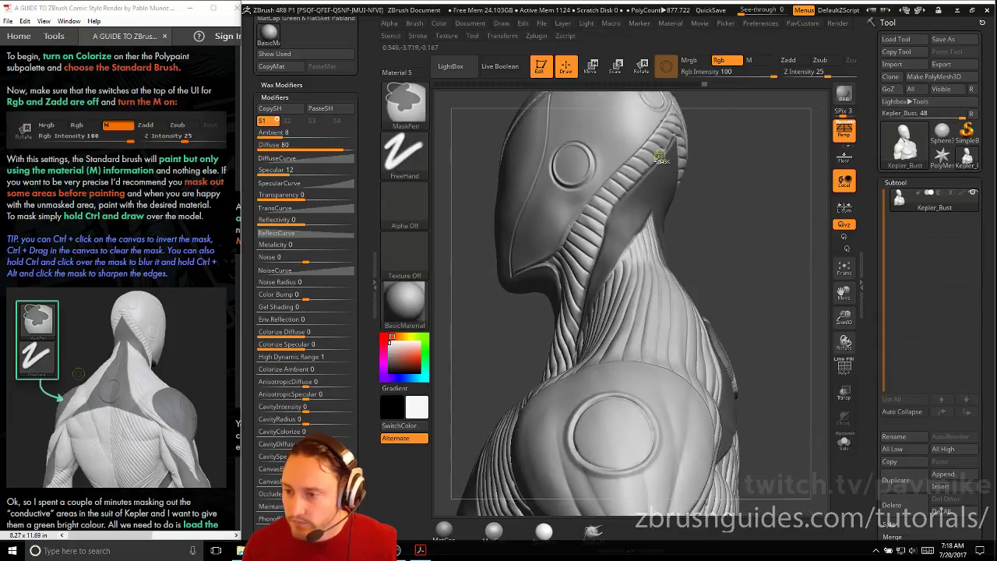
ctrl+alt+drag(626, 190, 607, 208)
mouse_move(680, 183)
mouse_down()
mouse_move(645, 194)
mouse_move(609, 260)
mouse_up()
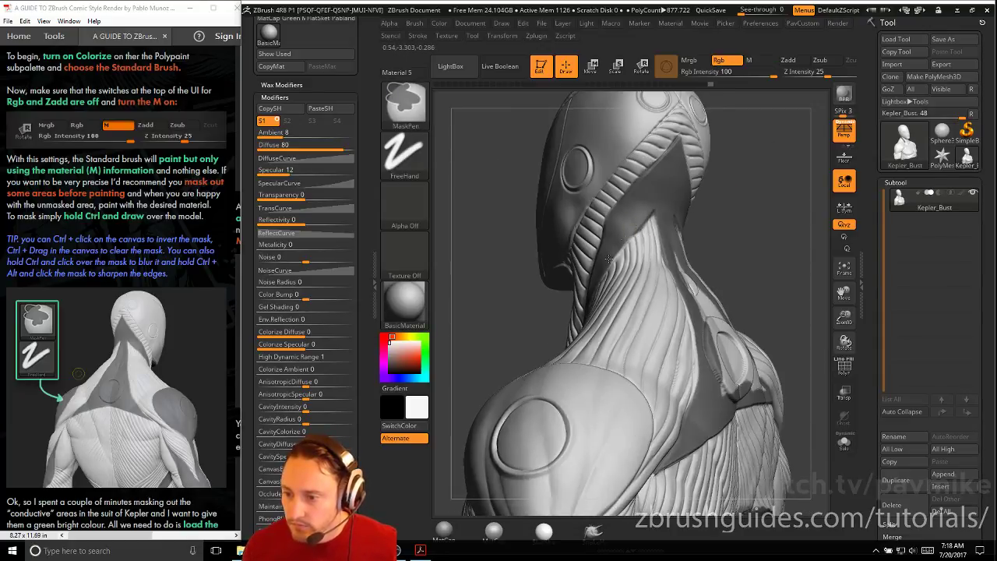
Step: Fill in the mask over the remaining interior of the triangular upper-back panel, including its circular details
drag(779, 193, 654, 199)
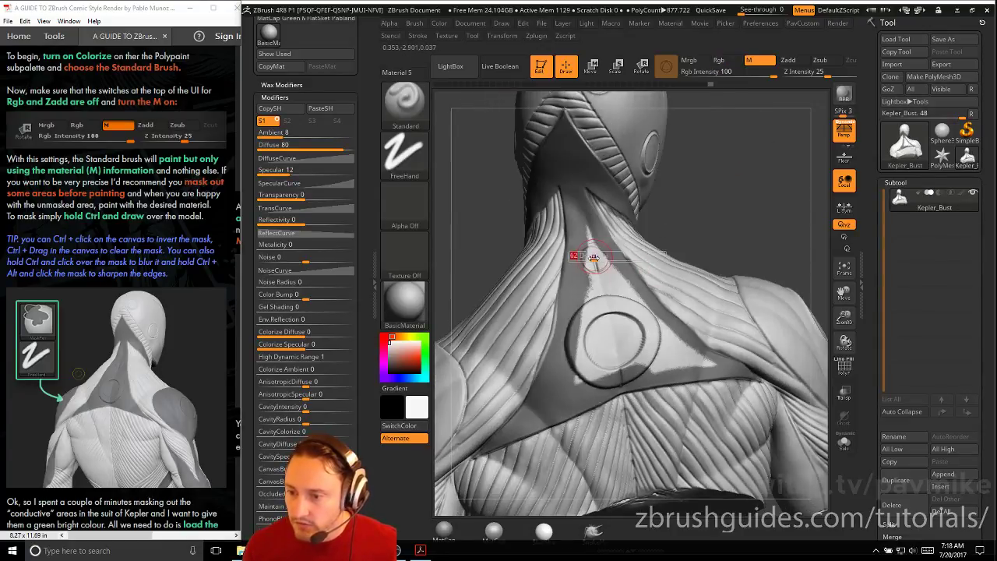
ctrl+drag(594, 239, 592, 261)
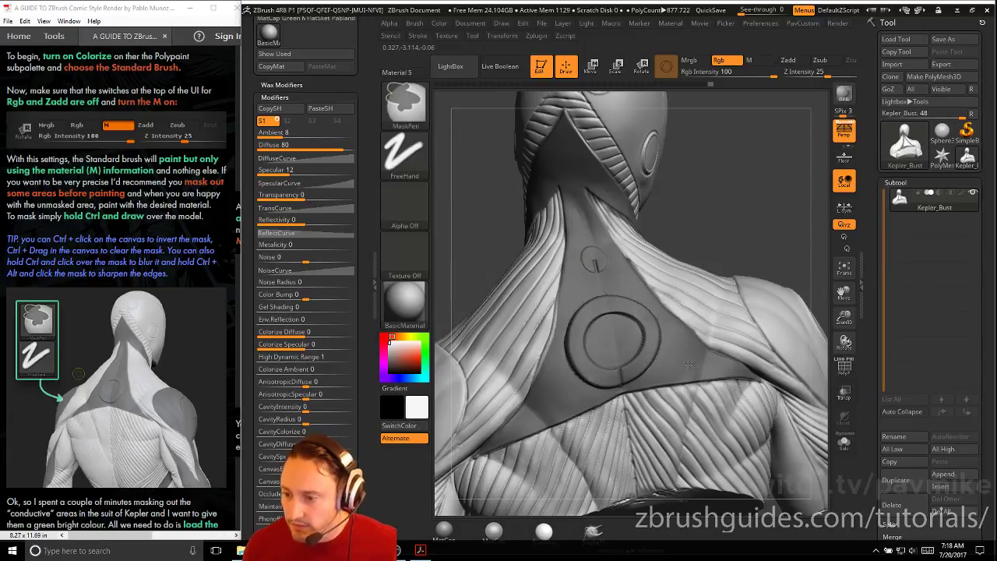
mouse_move(738, 202)
alt+mouse_down()
mouse_move(732, 187)
mouse_move(767, 194)
mouse_move(732, 234)
alt+mouse_up()
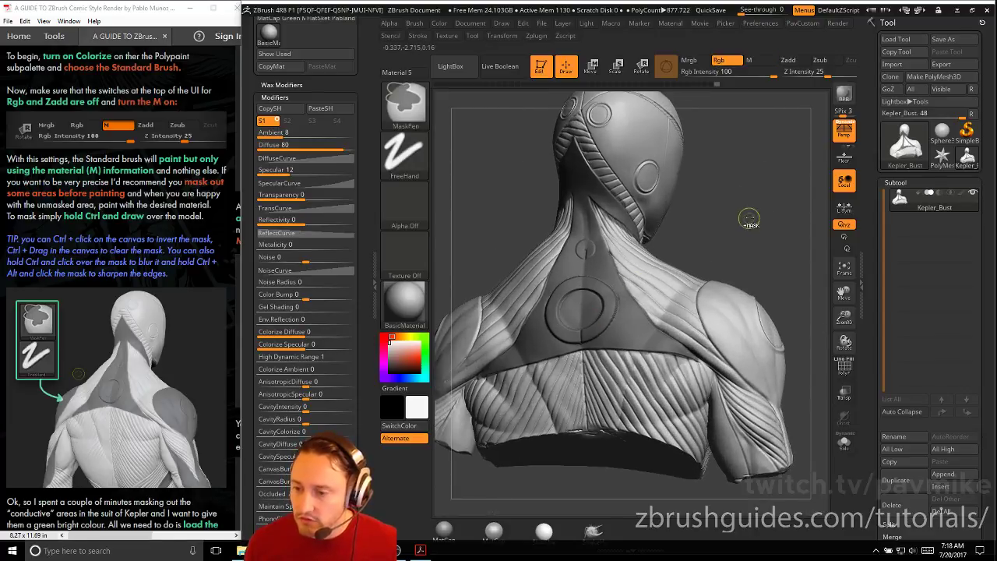
Step: Invert the mask and touch up its edges around the neck panel under the helmet rim
ctrl+click(746, 226)
ctrl+click(613, 249)
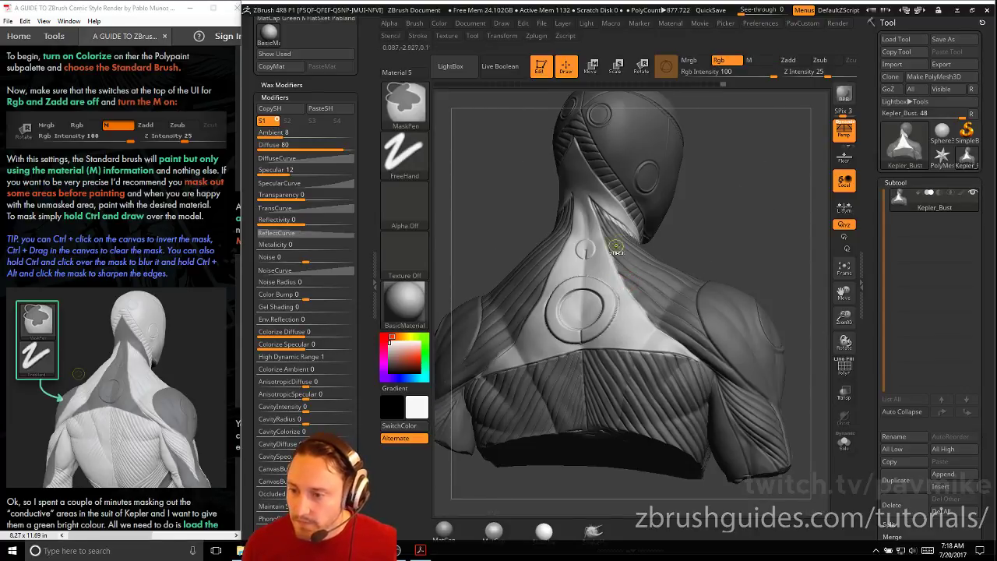
drag(739, 226, 713, 232)
key(ctrl)
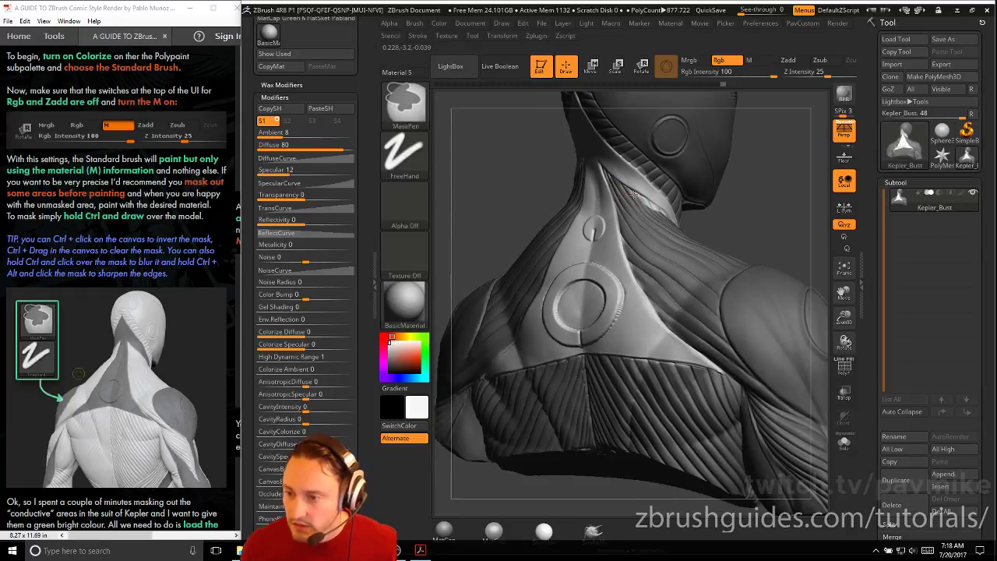
right_drag(656, 209, 639, 160)
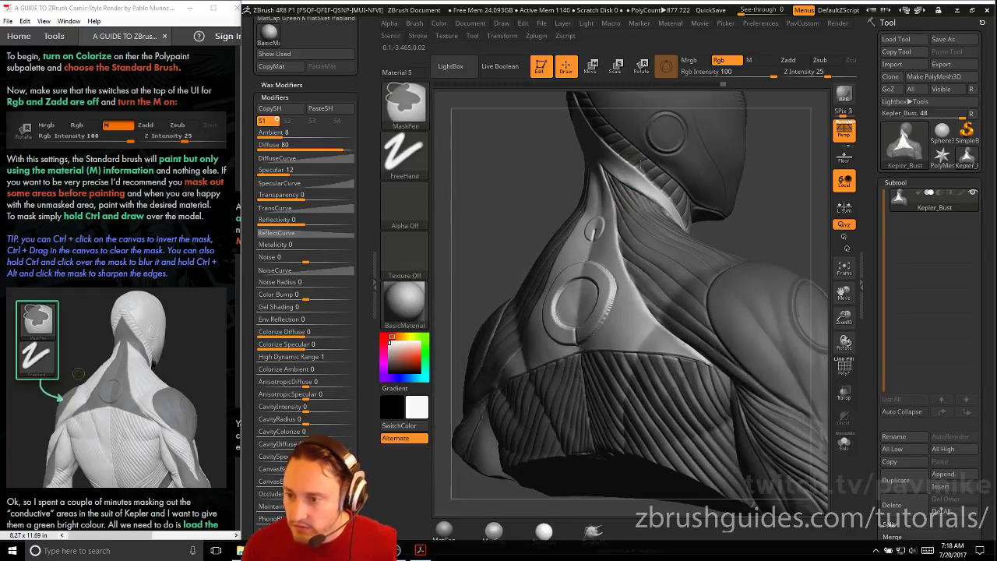
right_drag(678, 187, 635, 255)
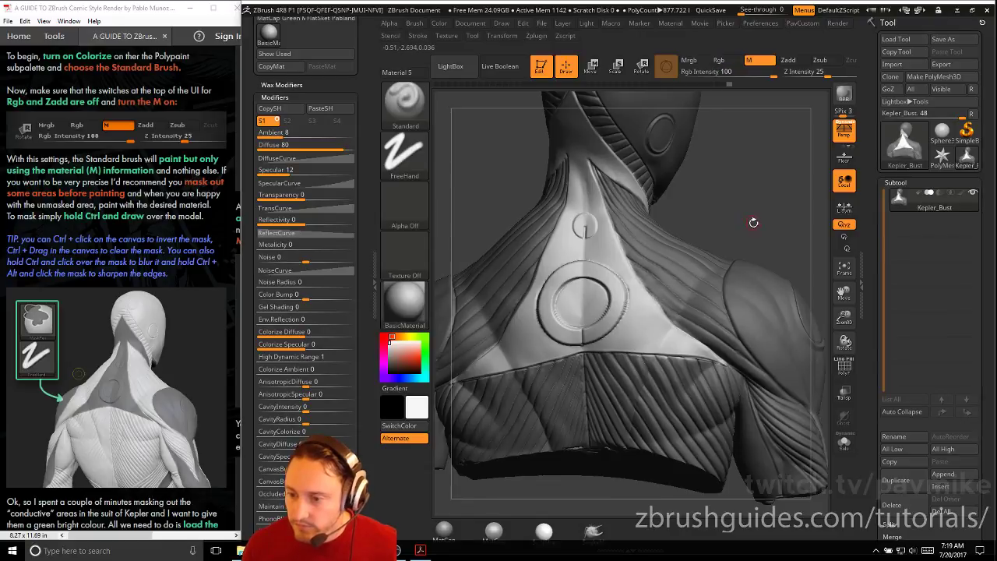
right_drag(750, 218, 791, 224)
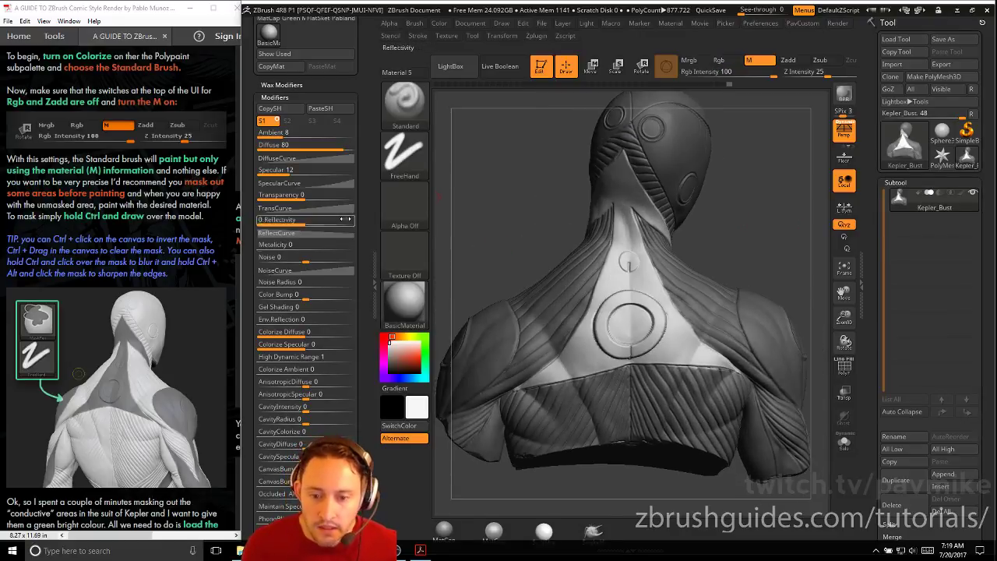
Step: Select the Reflect2 material and replace it with the green Pablander_Comic_Hulk MatCap from LightBox, following the guide's painting section
drag(184, 325, 180, 187)
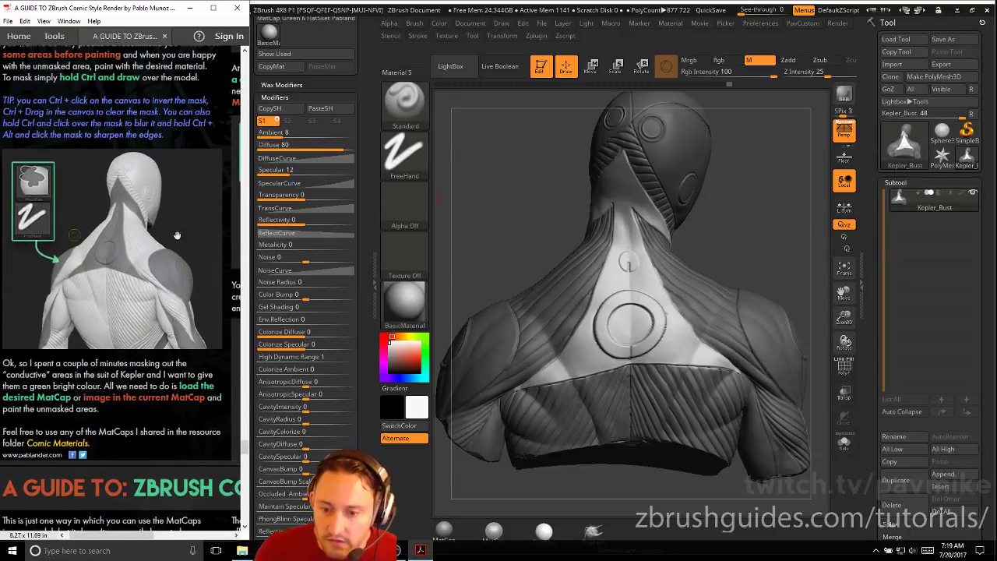
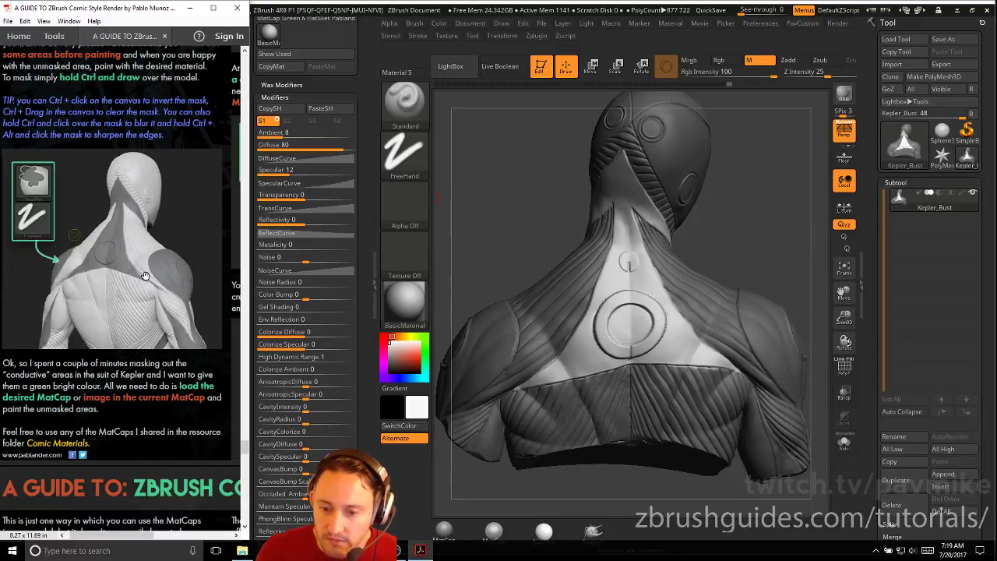
scroll(133, 244, up, 10)
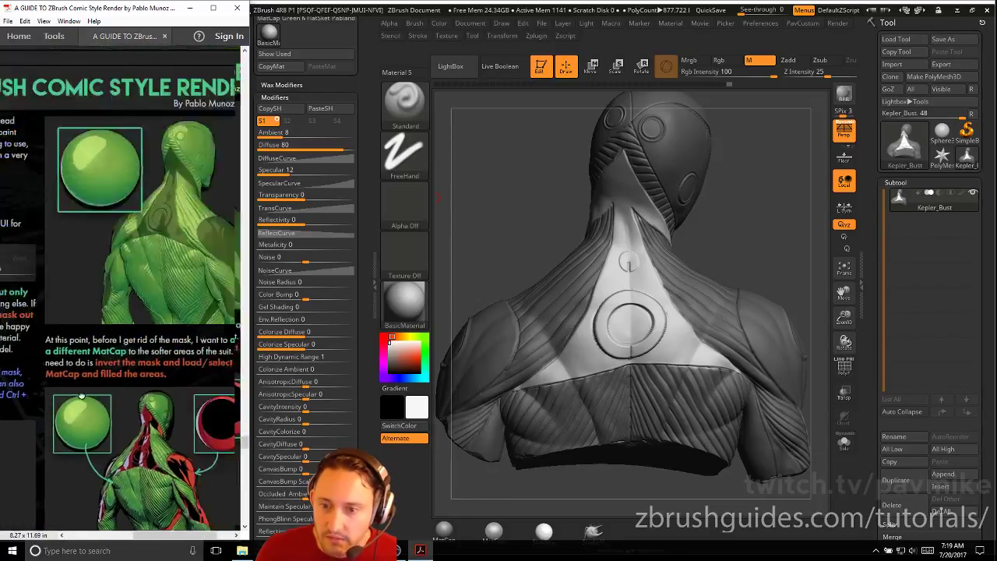
scroll(86, 395, down, 5)
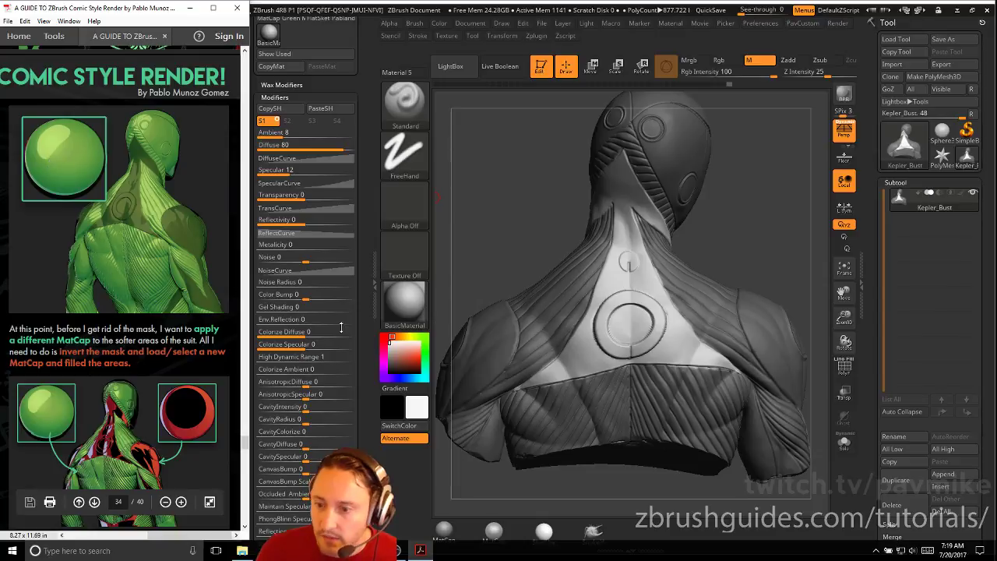
click(413, 303)
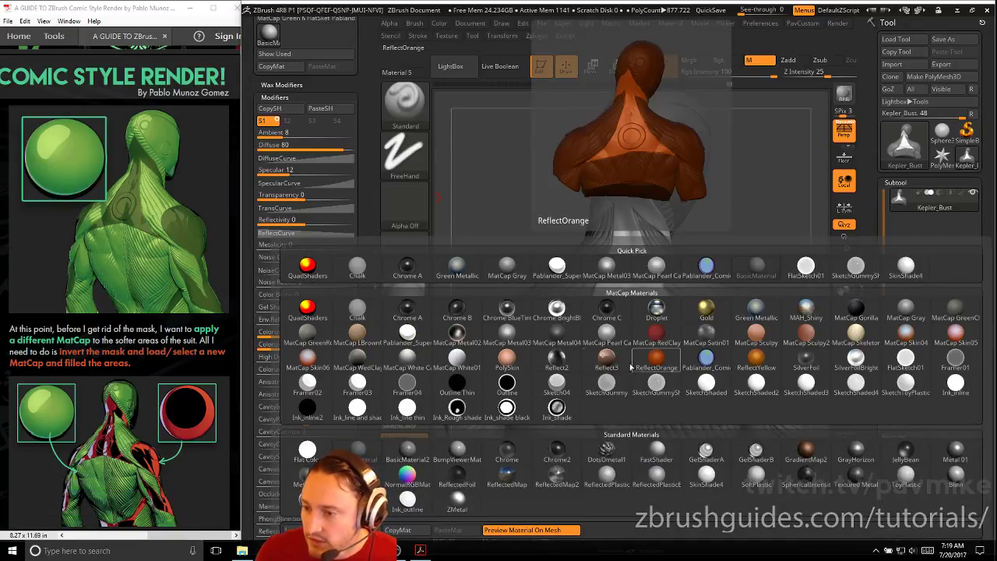
click(556, 361)
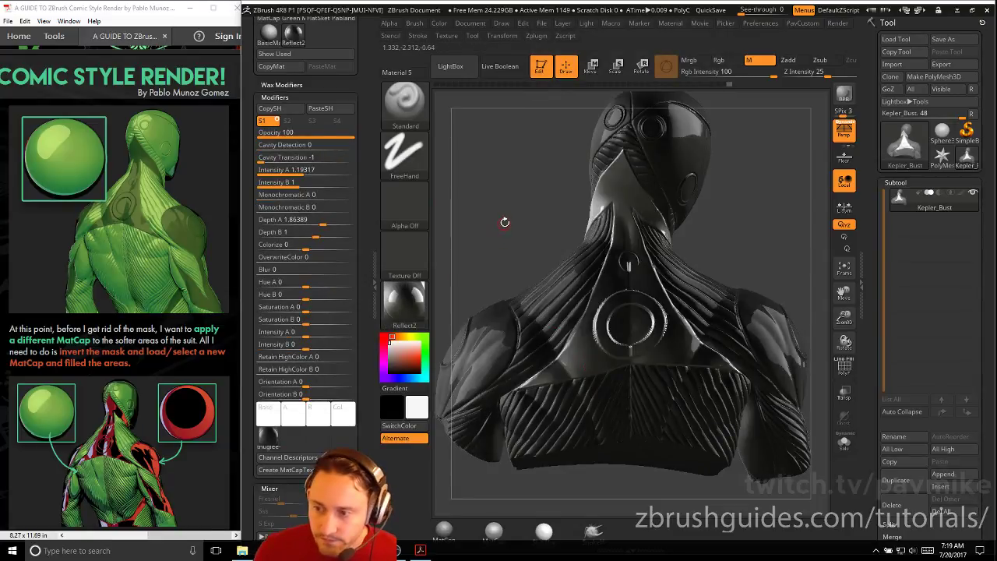
key(comma)
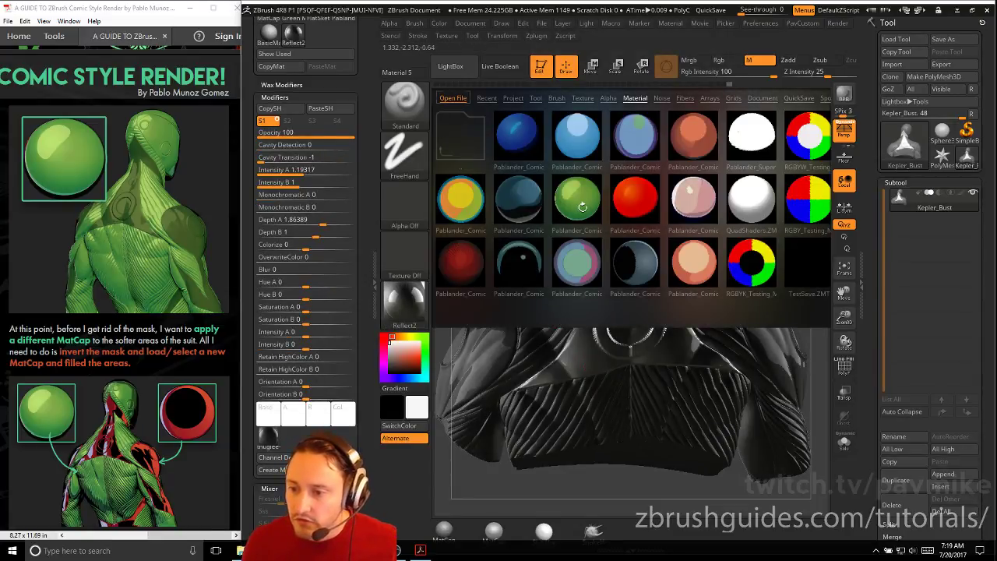
double_click(583, 206)
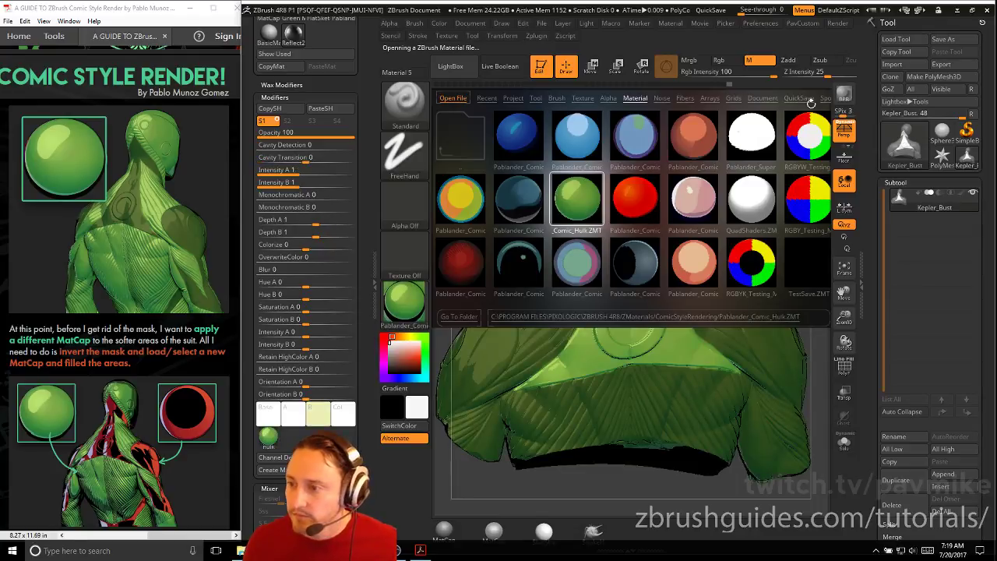
key(comma)
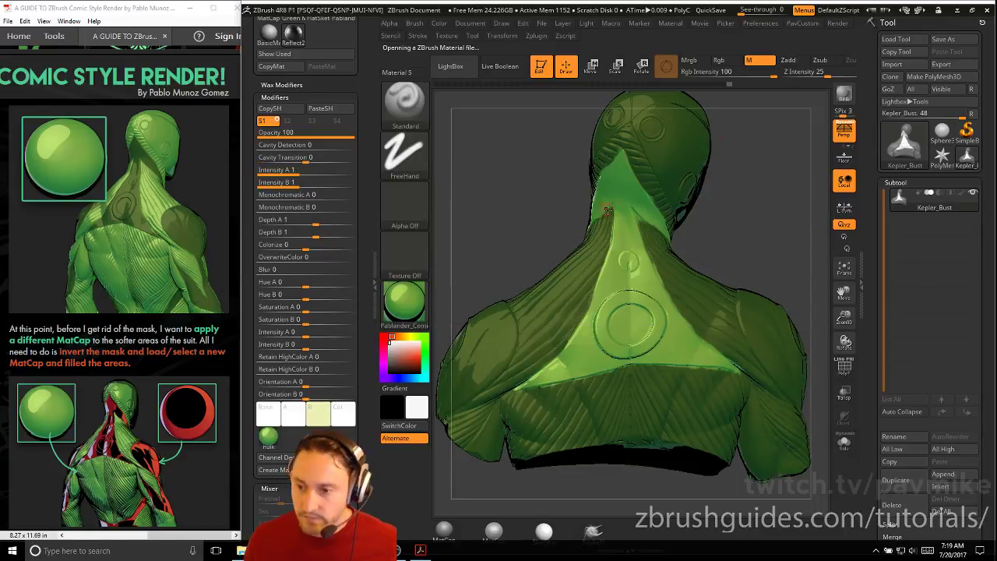
Step: Invert the mask back and fill the unmasked areas of the bust with the green MatCap, applying material information only
drag(512, 210, 497, 200)
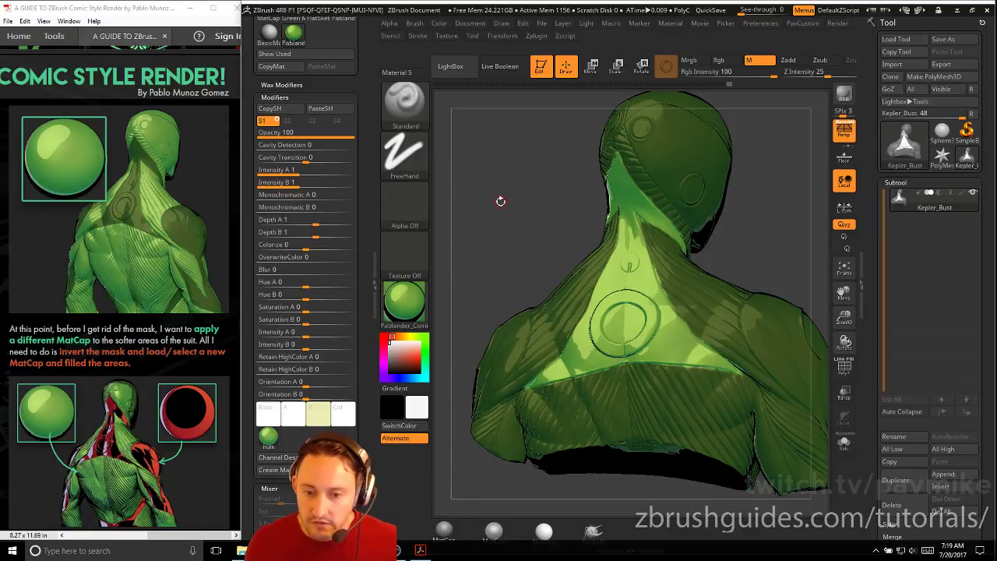
drag(501, 201, 503, 205)
drag(36, 288, 209, 202)
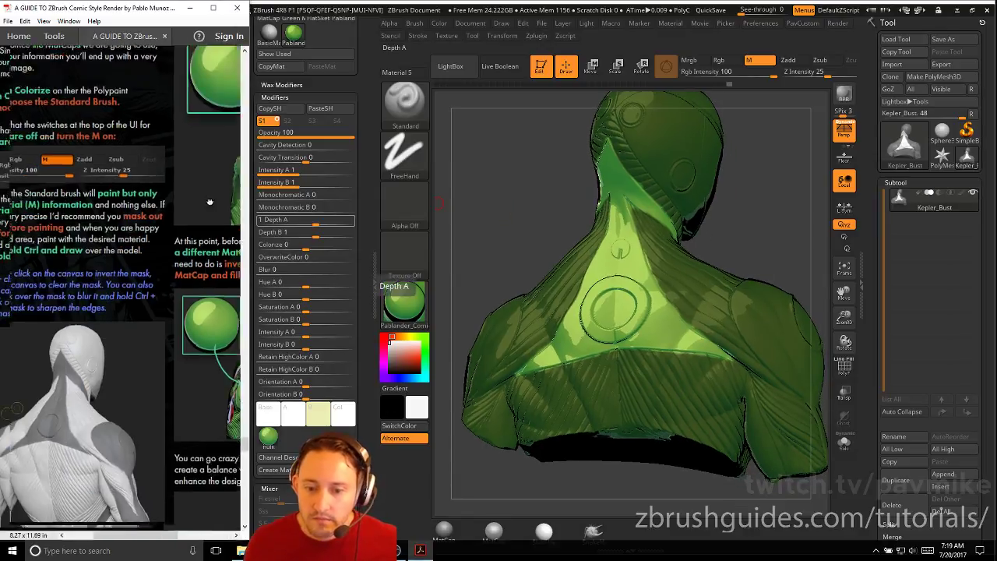
scroll(203, 226, down, 5)
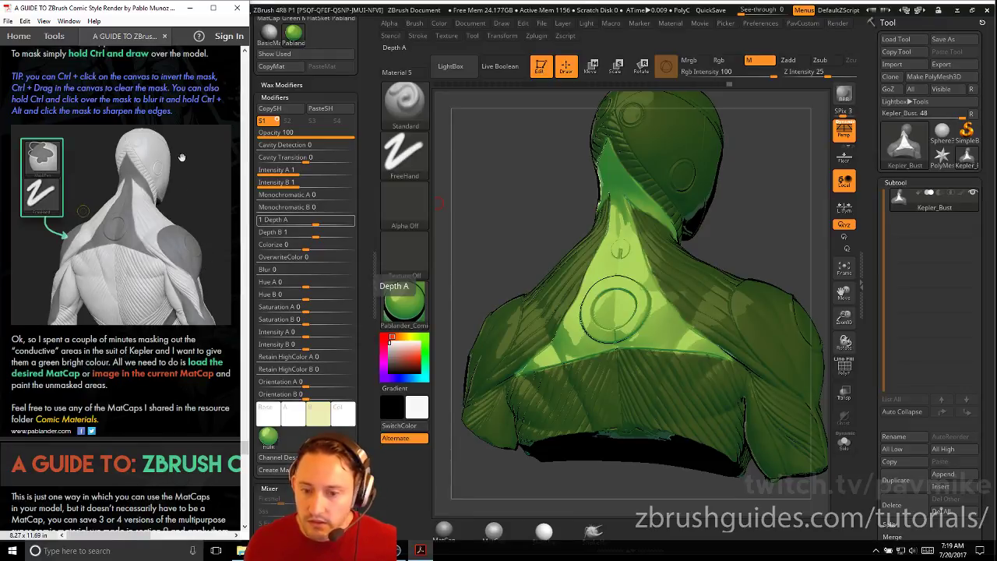
ctrl+click(474, 185)
scroll(122, 373, down, 10)
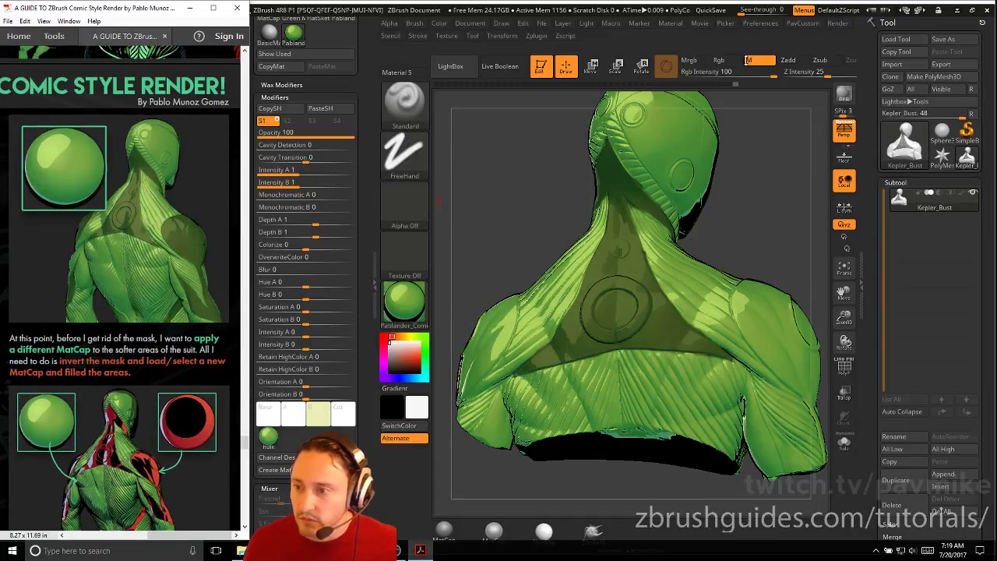
click(439, 24)
click(470, 244)
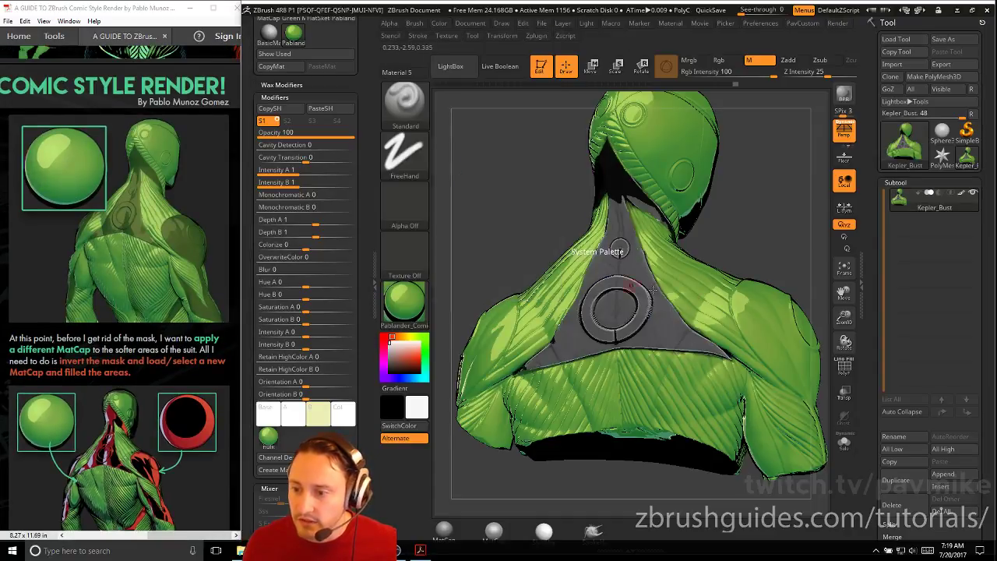
Step: Invert the mask on the bust and consult the guide's section on applying a different MatCap to the softer suit areas
drag(745, 187, 745, 227)
ctrl+click(746, 225)
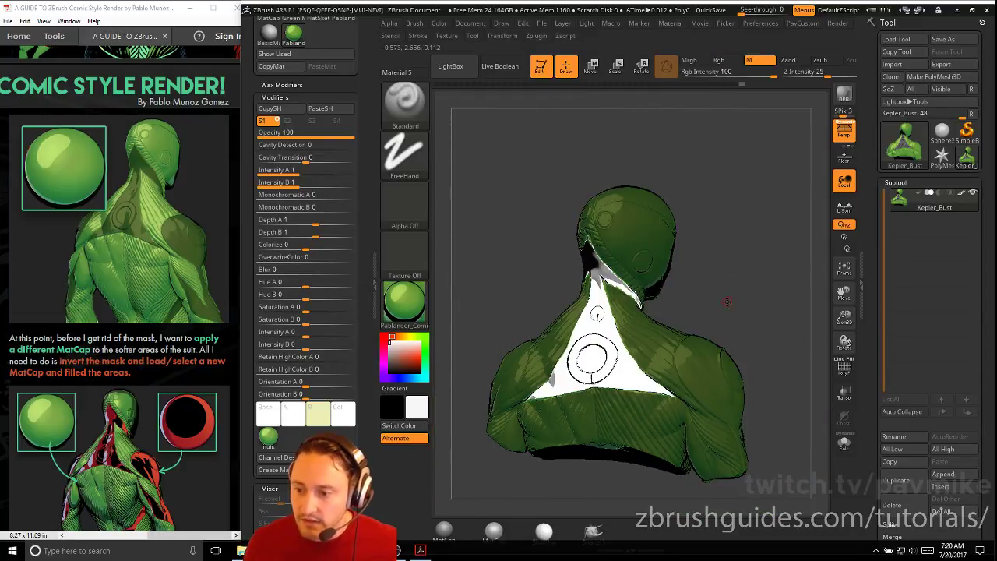
drag(727, 301, 771, 306)
scroll(189, 246, down, 4)
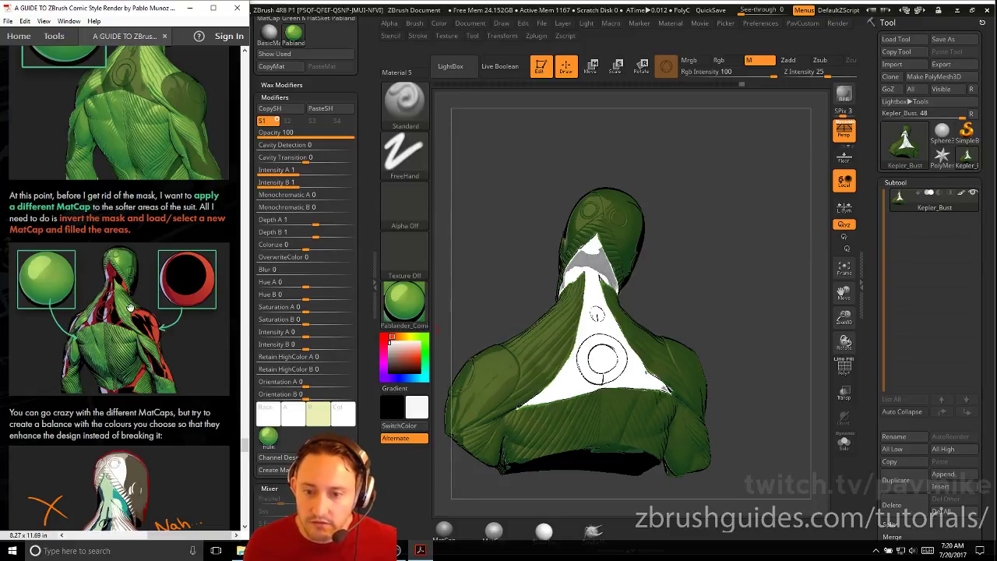
scroll(122, 314, down, 4)
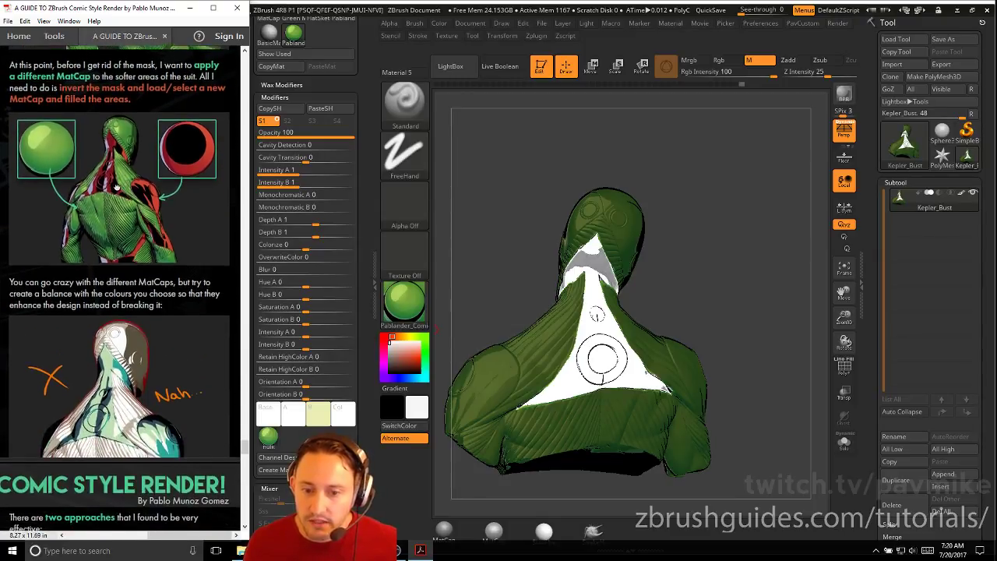
Step: Select the MatCap RedClay material and replace it with the red Pablander_Comic MatCap from LightBox
click(405, 300)
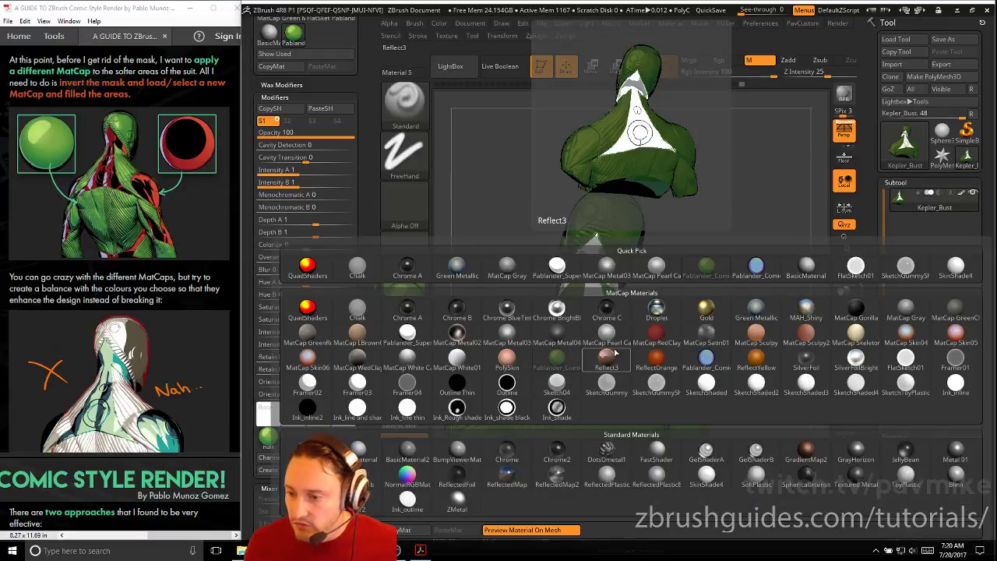
click(656, 334)
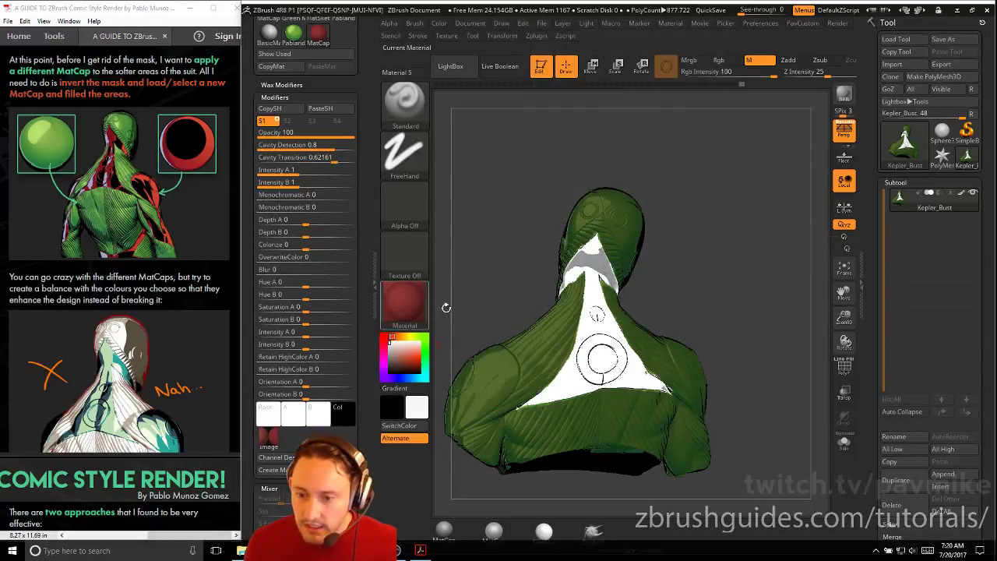
key(comma)
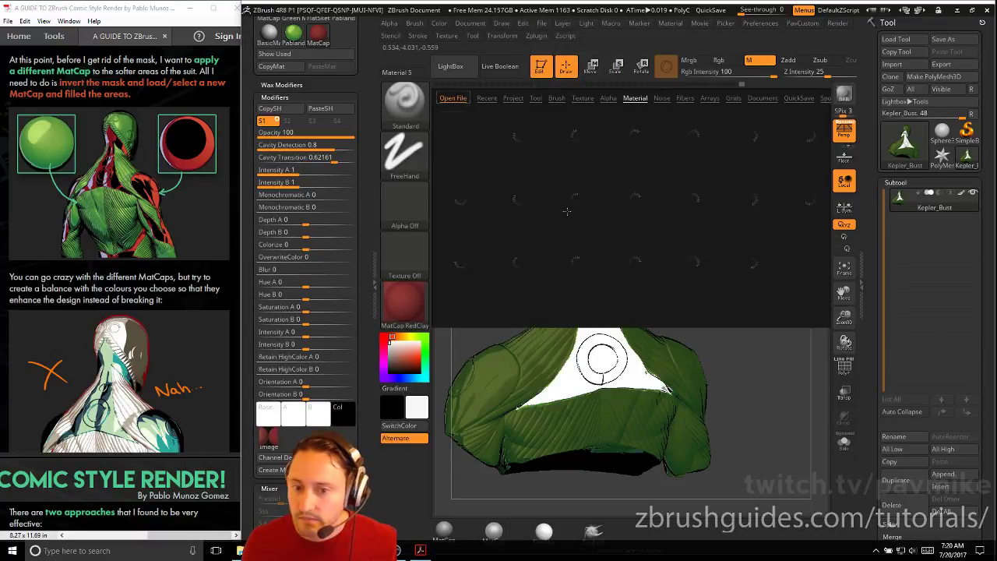
double_click(635, 199)
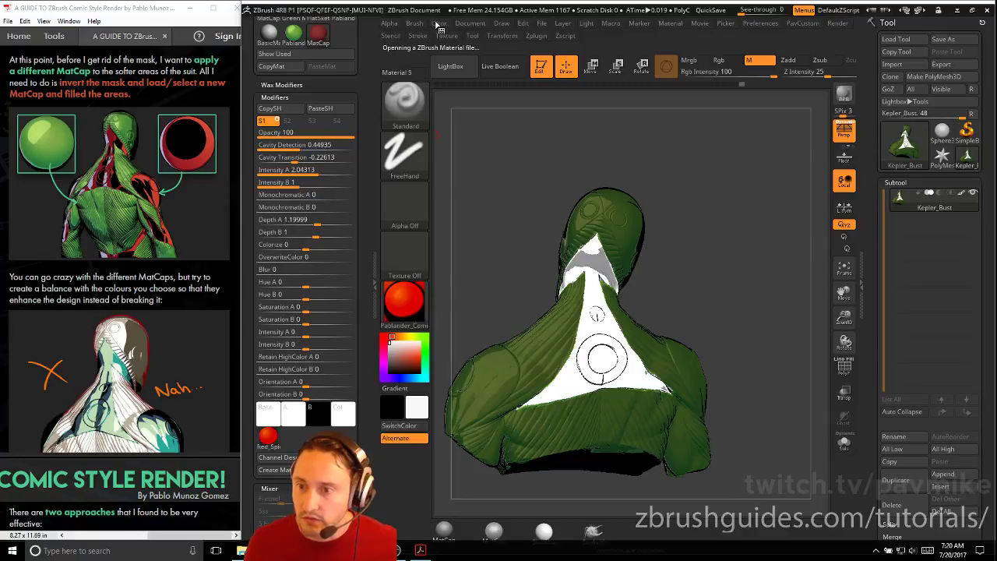
Step: Fill the unmasked triangular upper-back and neck panels with the red MatCap, applying material information only
mouse_move(438, 25)
click(469, 244)
drag(694, 218, 695, 226)
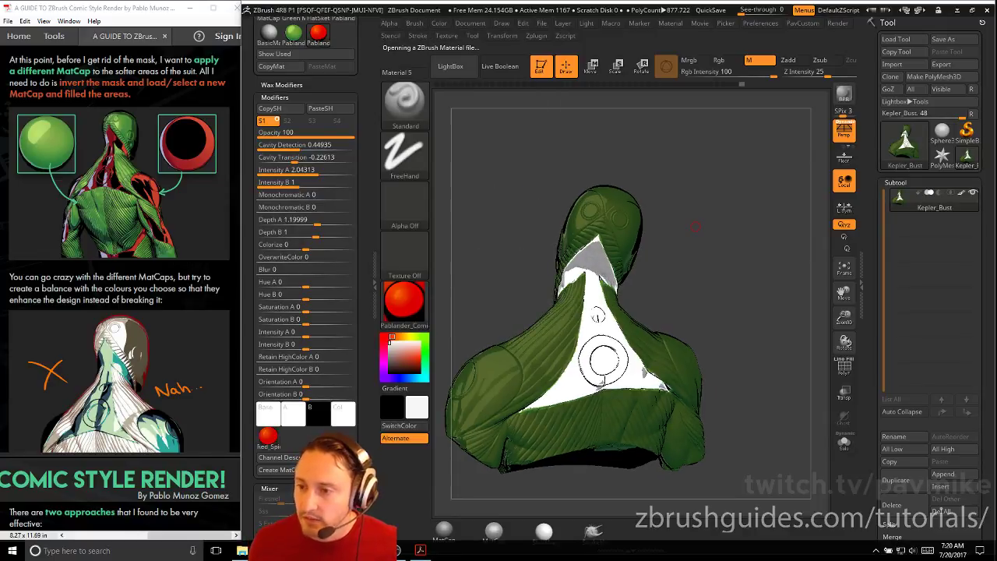
drag(736, 147, 668, 211)
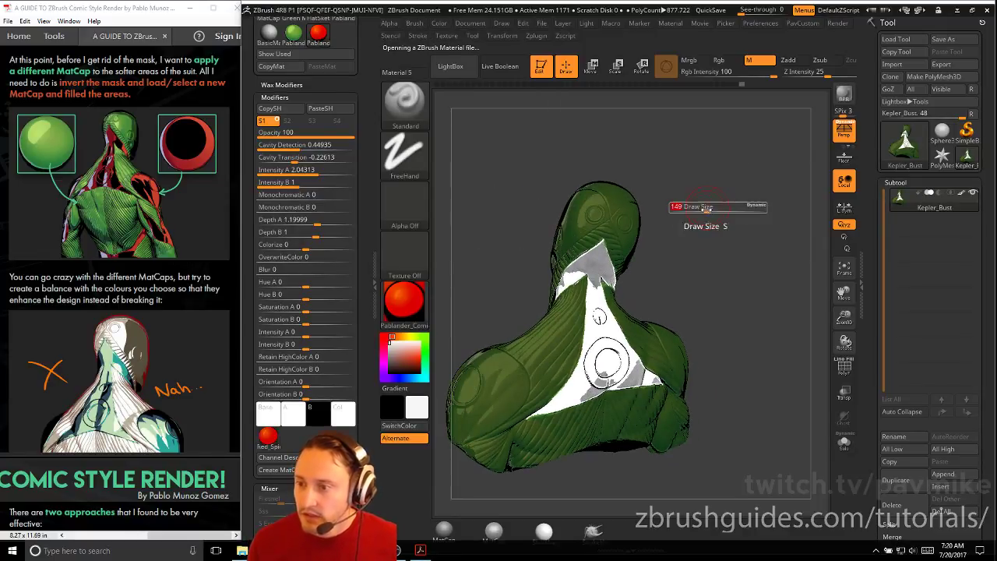
mouse_move(590, 271)
mouse_down()
mouse_move(584, 263)
mouse_move(598, 295)
mouse_move(594, 383)
mouse_up()
key(ctrl+z)
click(438, 24)
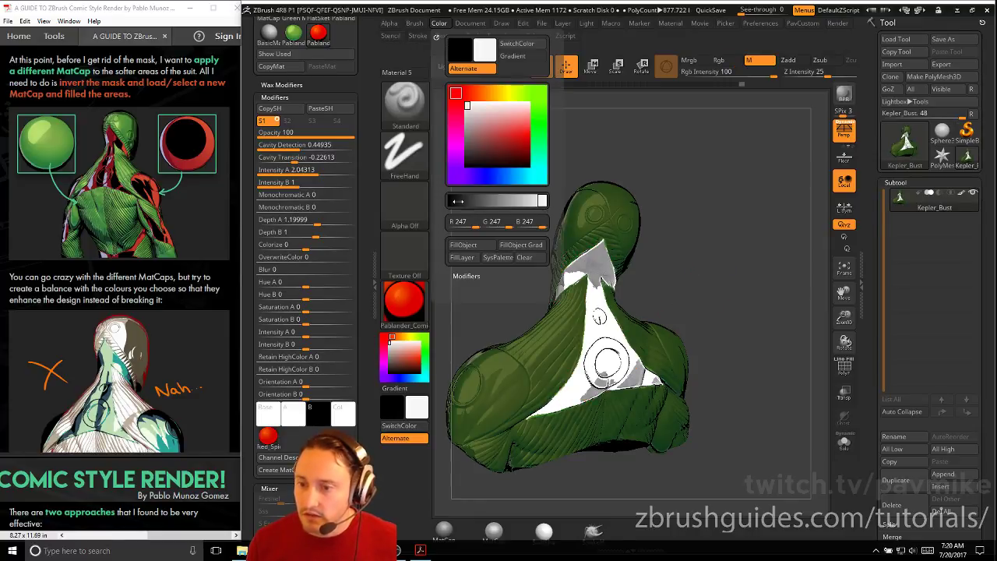
click(463, 245)
Step: Examine the bust's filled back and neck panels against the surrounding suit areas from the side and back
drag(735, 282, 540, 333)
drag(880, 398, 880, 69)
drag(715, 318, 532, 191)
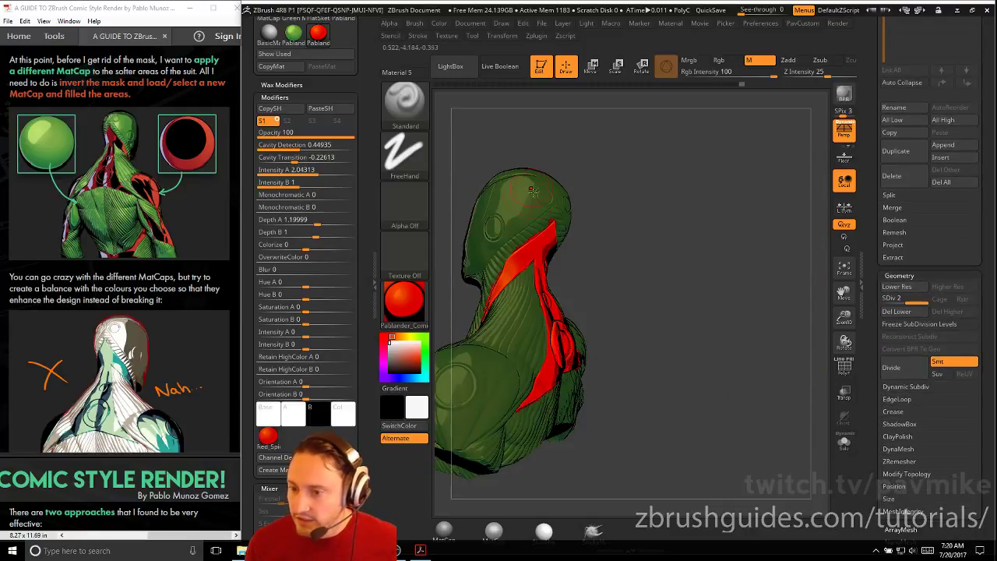
drag(659, 286, 772, 261)
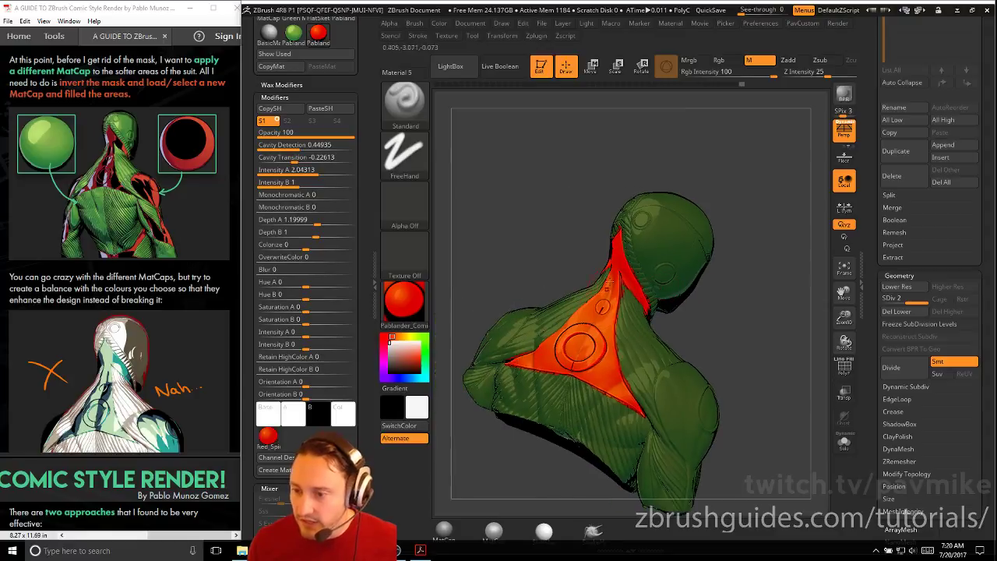
mouse_move(739, 327)
mouse_down()
mouse_move(790, 326)
mouse_move(786, 278)
mouse_move(729, 291)
mouse_move(727, 245)
mouse_move(741, 271)
mouse_move(714, 290)
mouse_up()
key(s)
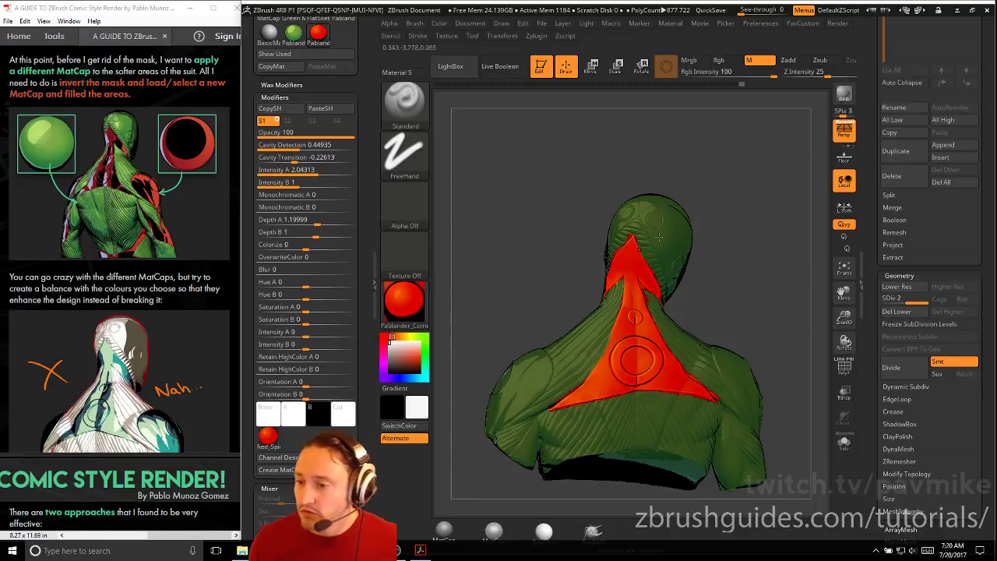
drag(738, 331, 760, 304)
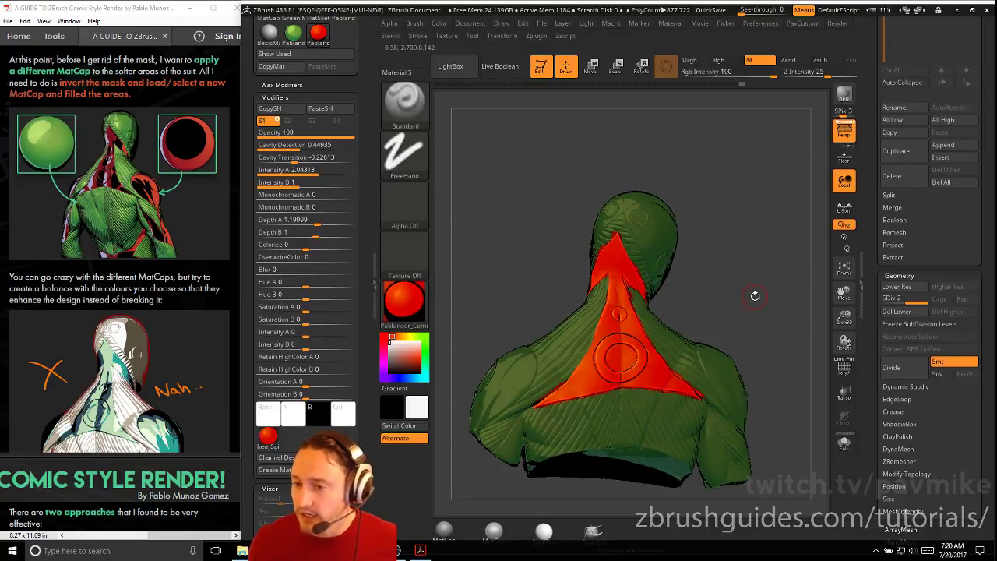
Step: Clear the canvas and load the ZBFemale_TechSuitDetails007_Bust.ZTL tool from the streaming project's ZBFemale HighRes folder
key(t)
key(ctrl+n)
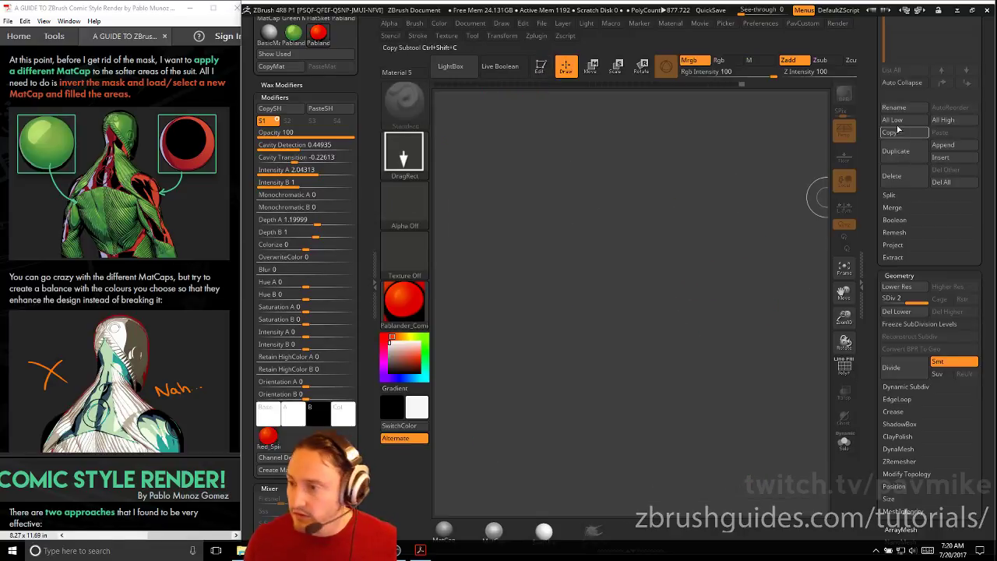
click(873, 107)
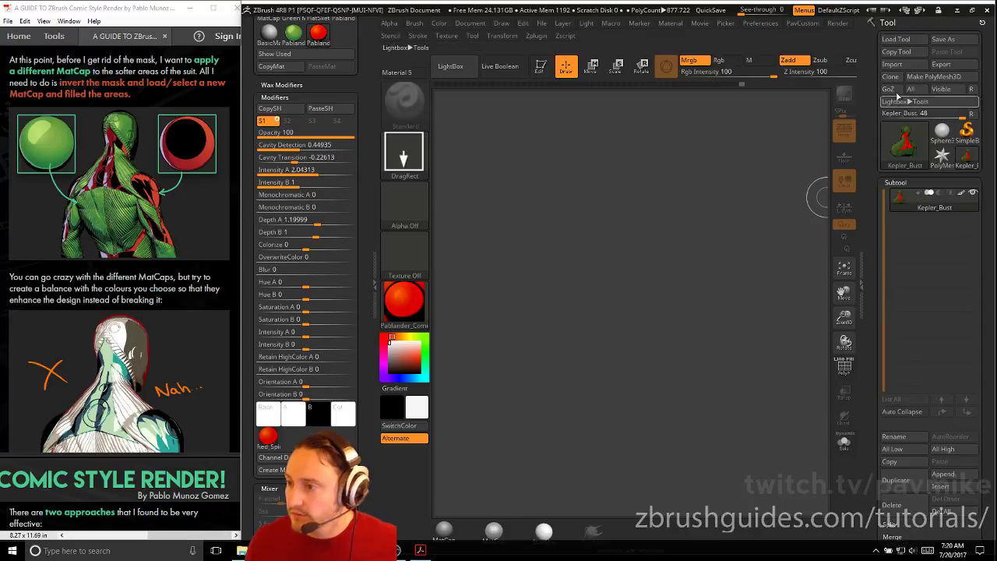
click(896, 39)
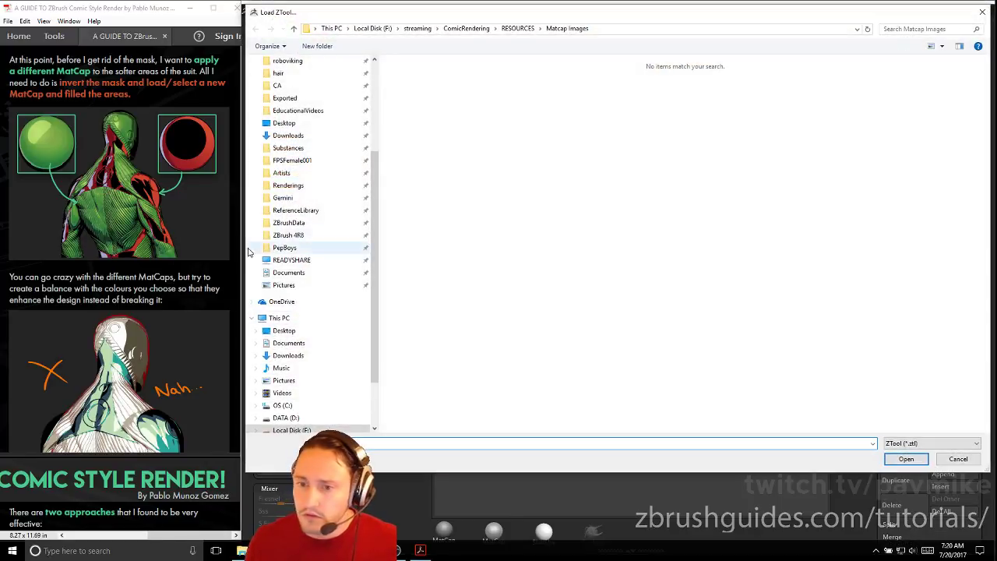
scroll(318, 178, up, 5)
click(305, 94)
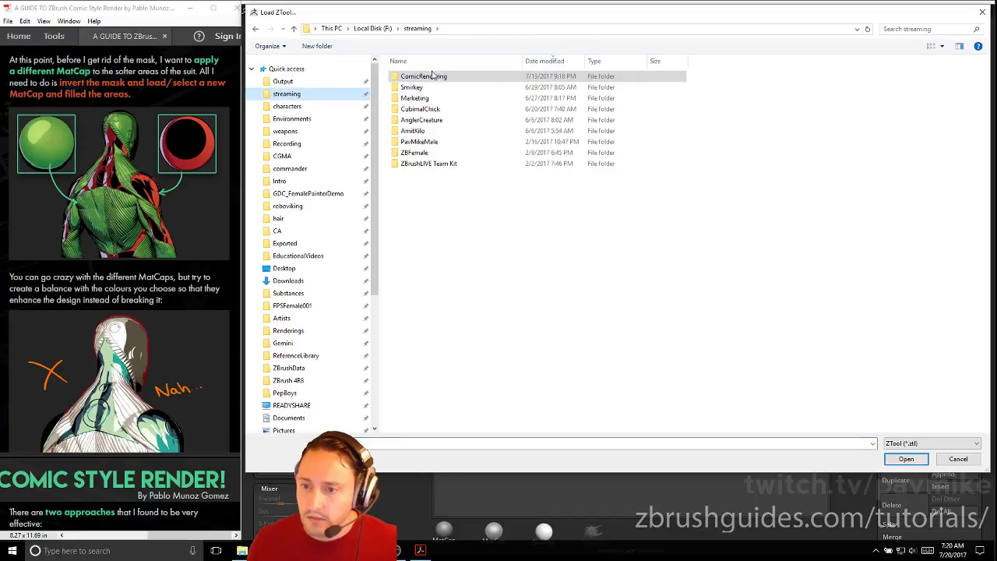
click(420, 143)
double_click(420, 153)
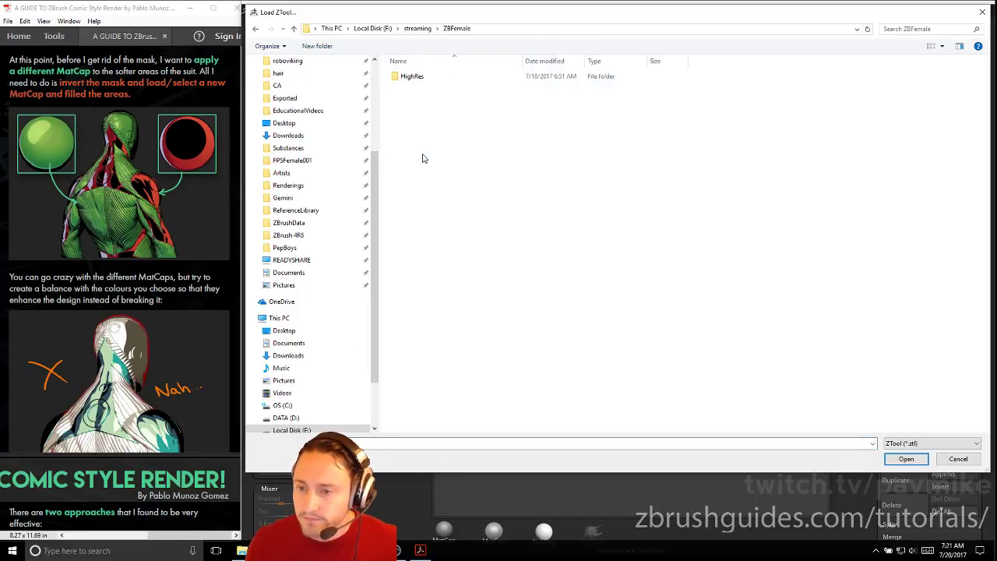
double_click(429, 81)
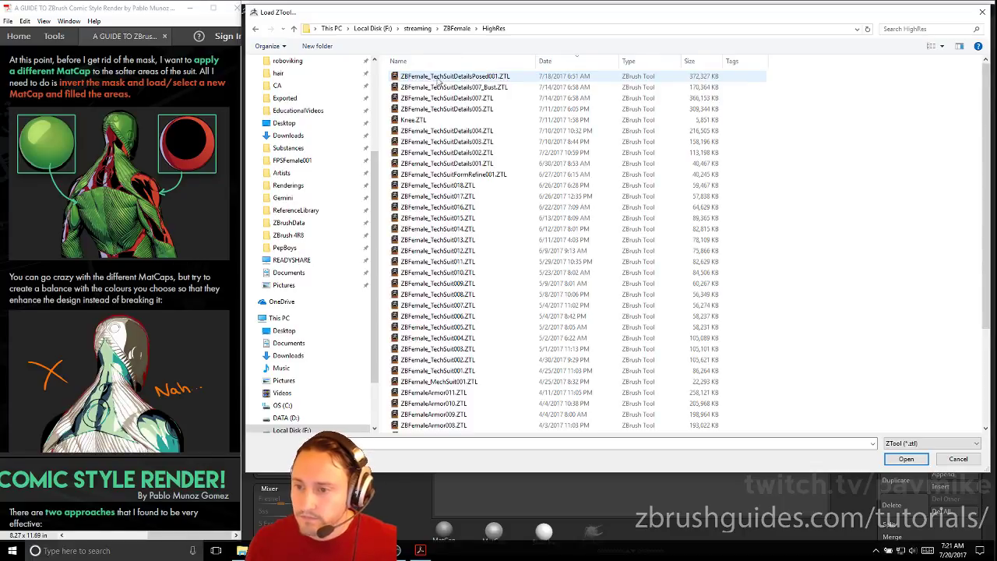
double_click(487, 87)
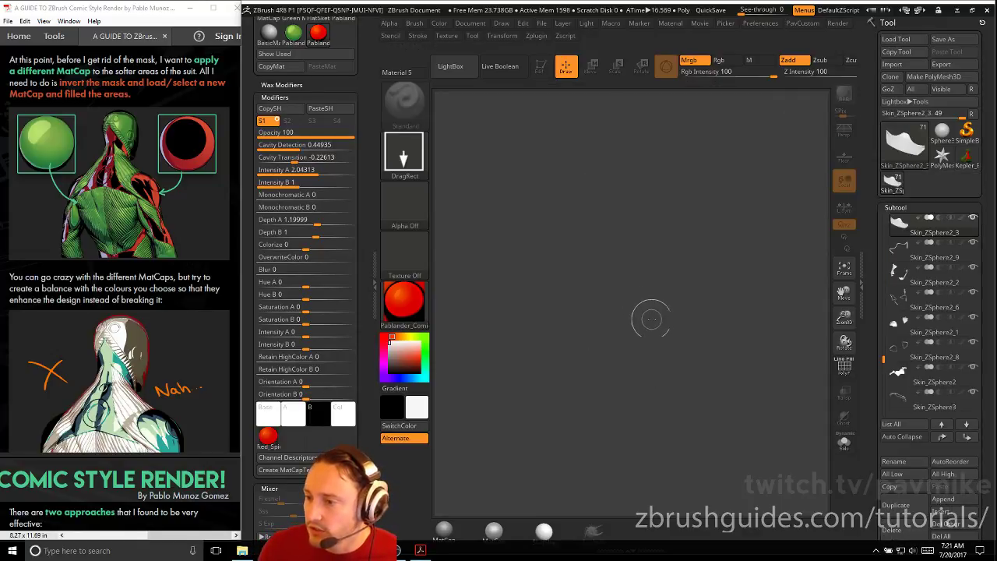
Step: Place the loaded female tech-suit bust on the canvas, enable editing and frame it in the view
drag(570, 208, 618, 402)
click(541, 69)
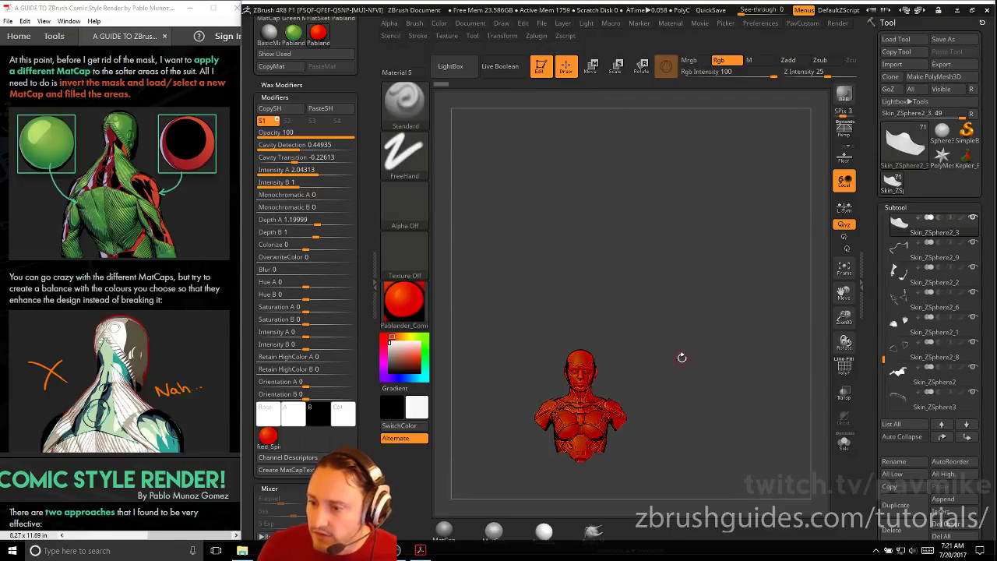
key(f)
drag(732, 211, 746, 183)
Step: Try to fill the female bust's neck and torso suit subtools with the green Pablander comic MatCap
click(404, 299)
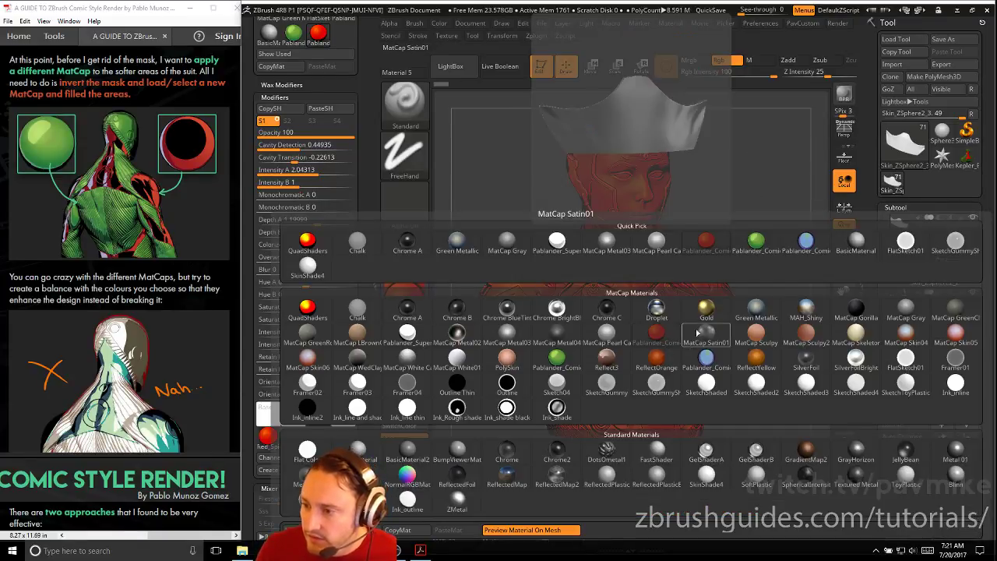
click(755, 242)
drag(773, 210, 735, 207)
alt+click(605, 262)
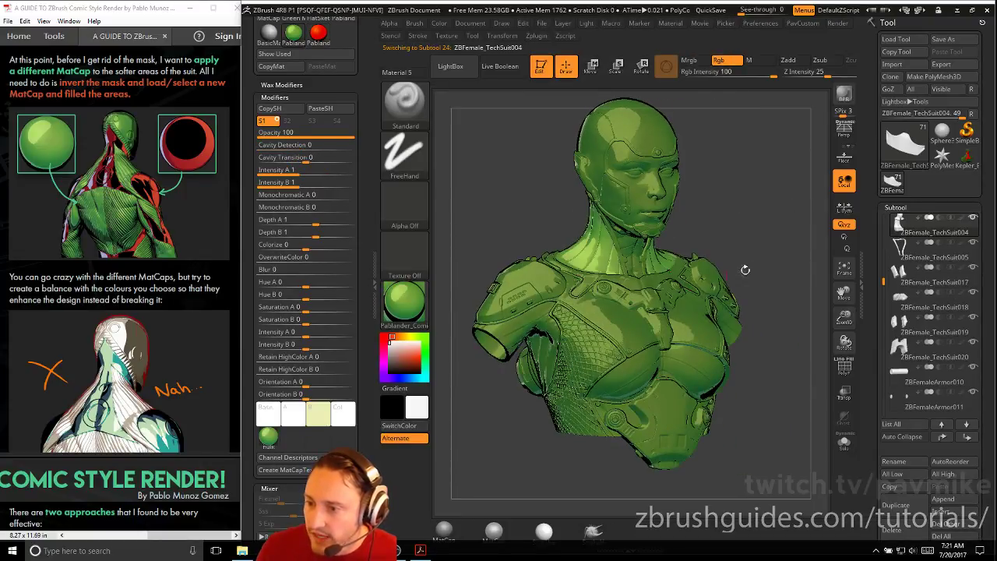
click(441, 23)
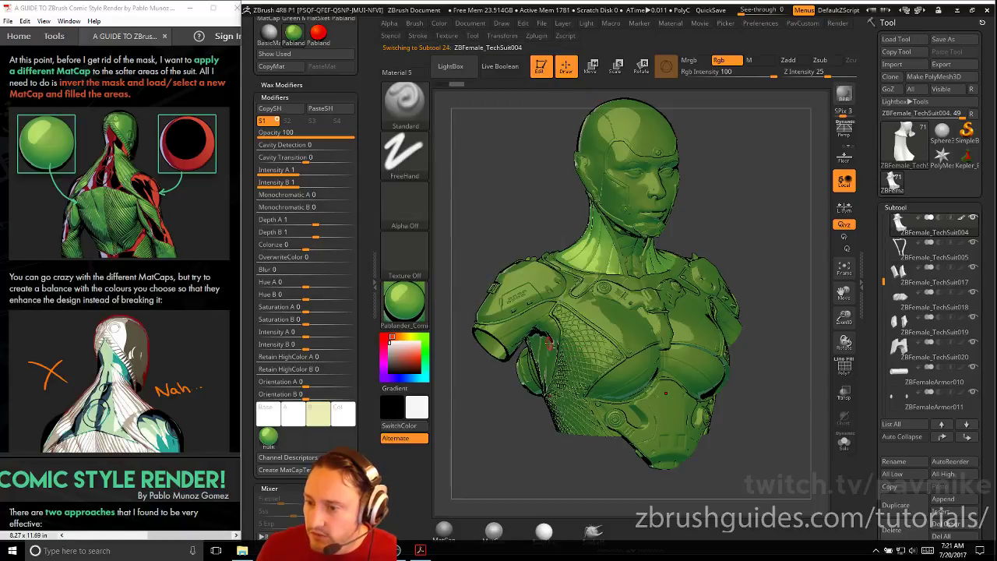
click(439, 23)
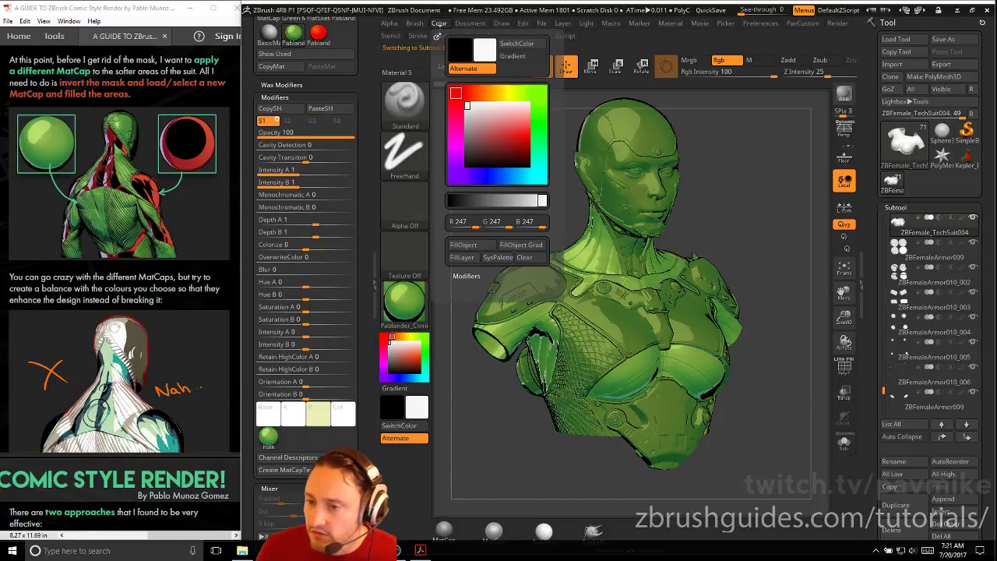
drag(770, 236, 753, 191)
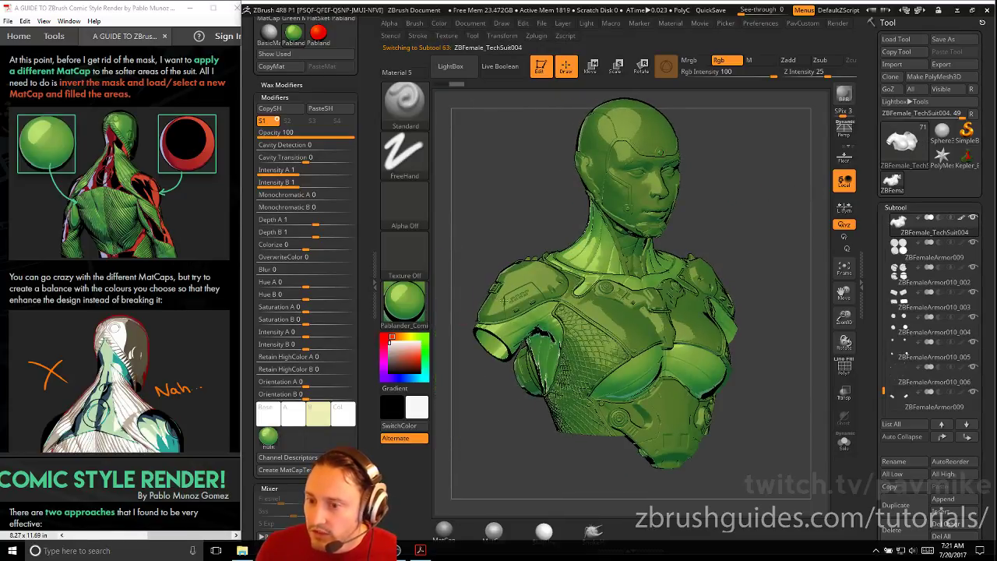
Step: Try to fill the female bust's head shell subtool with the red Pablander comic MatCap
click(408, 304)
click(657, 332)
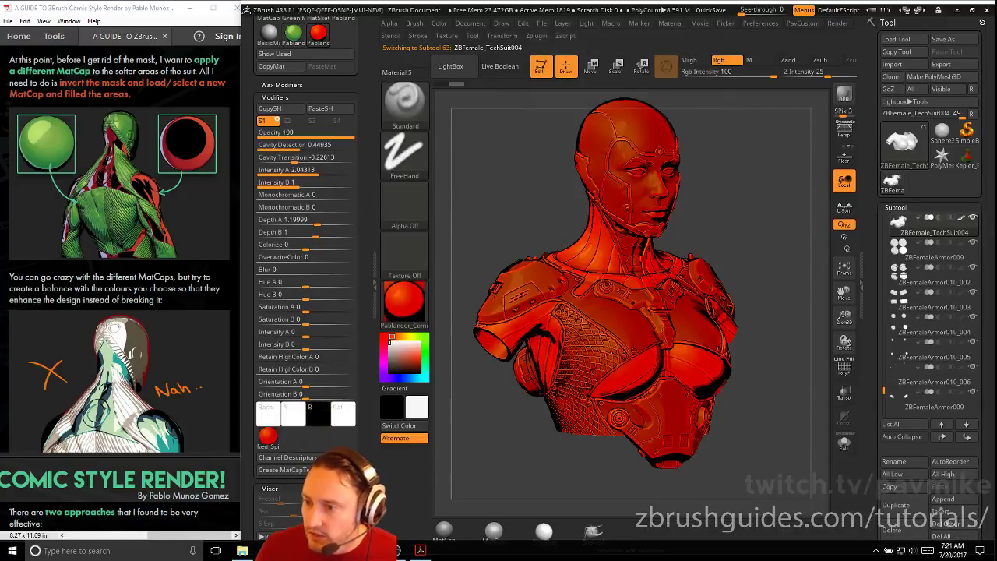
alt+click(606, 129)
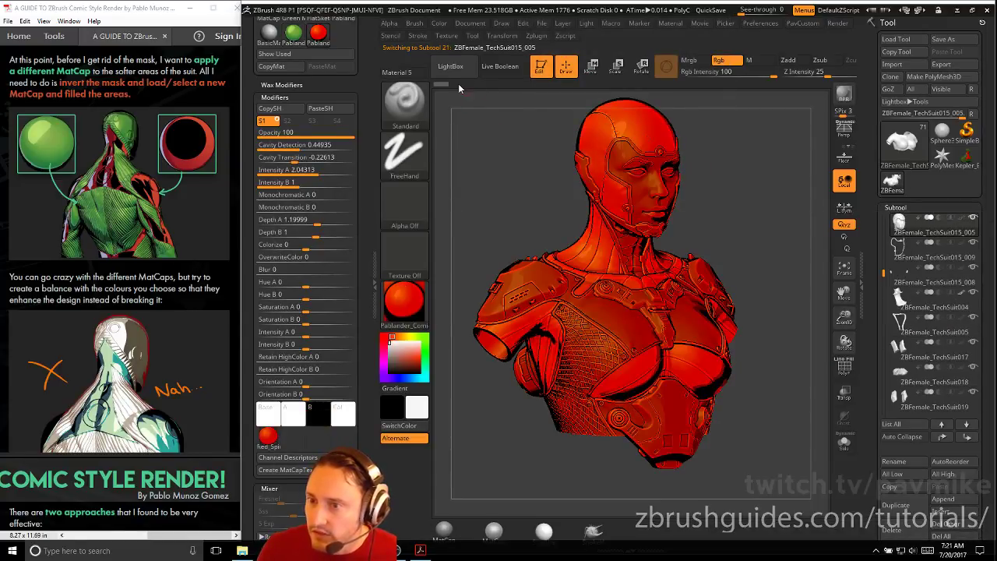
alt+click(623, 255)
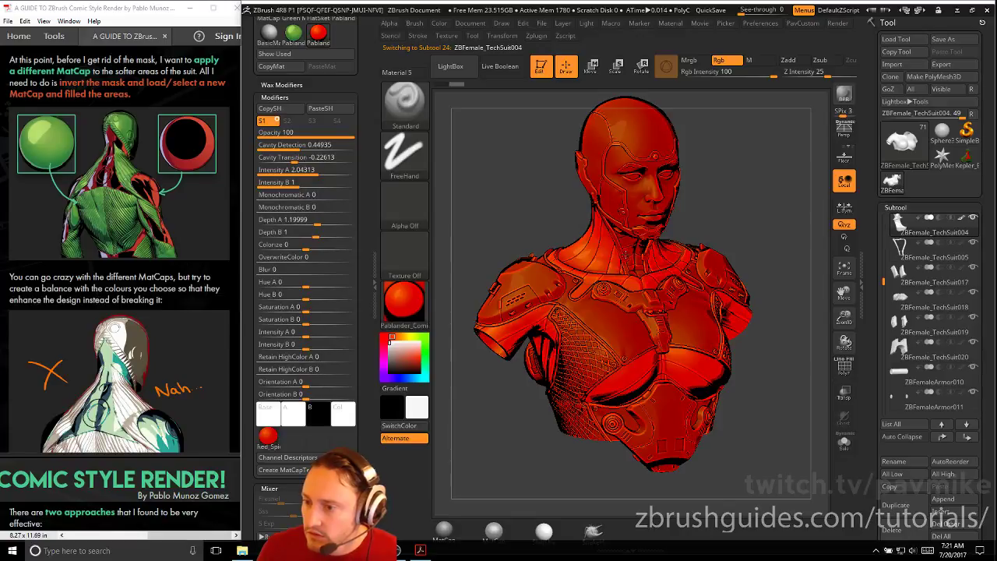
drag(756, 209, 752, 212)
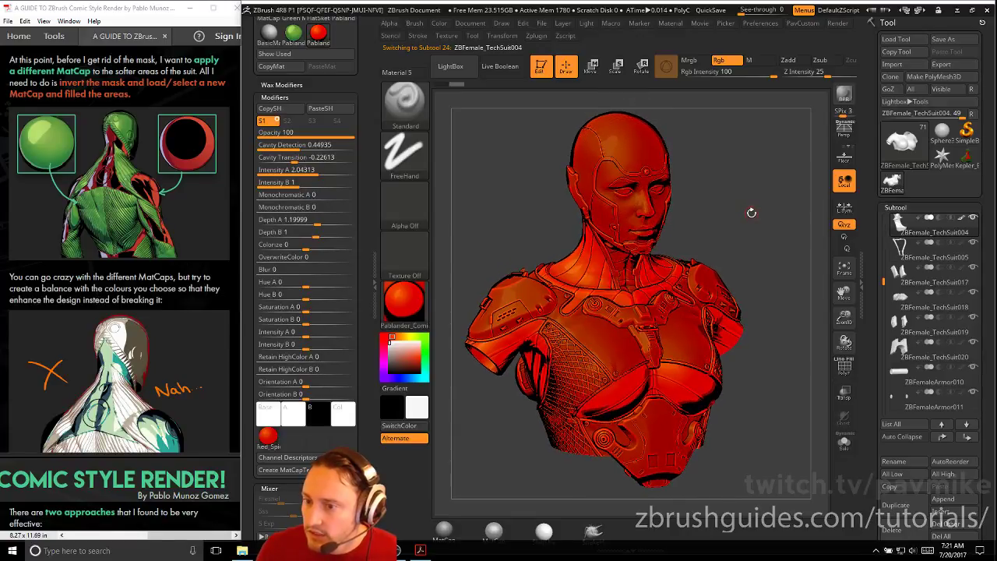
alt+click(636, 152)
click(443, 25)
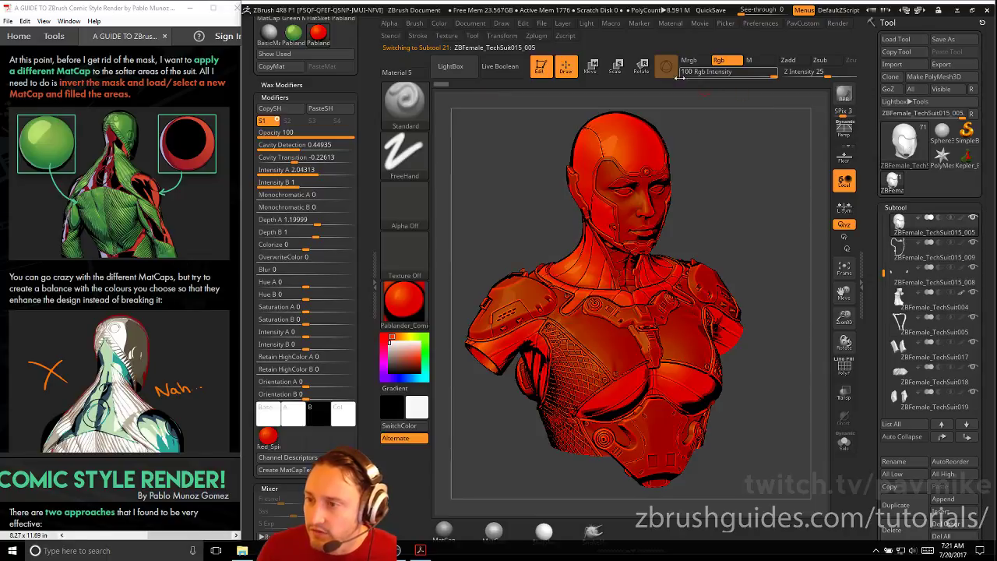
Step: Restrict painting to material only, and fill the neck and torso suit subtools with the green Pablander comic MatCap
click(748, 60)
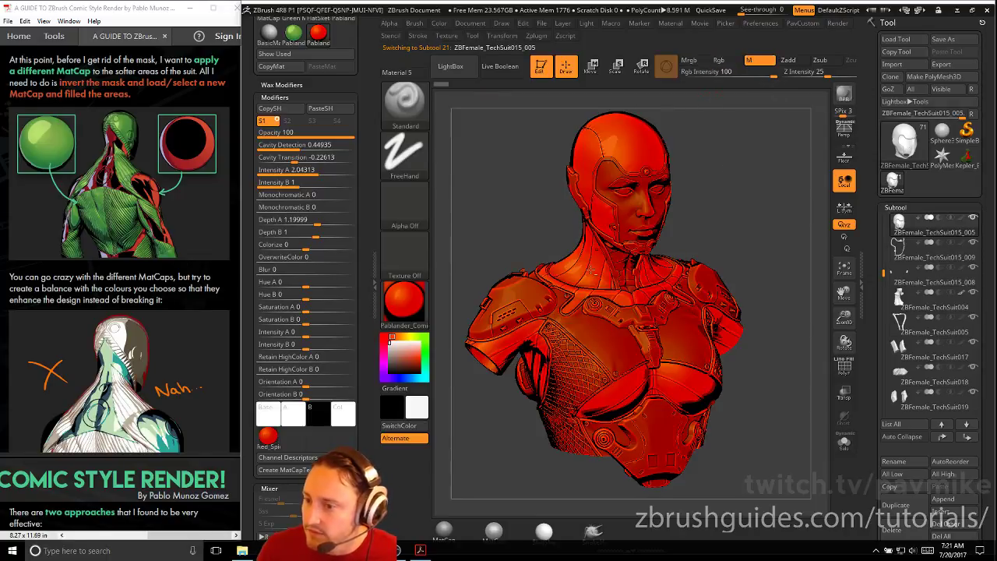
alt+click(589, 268)
click(411, 313)
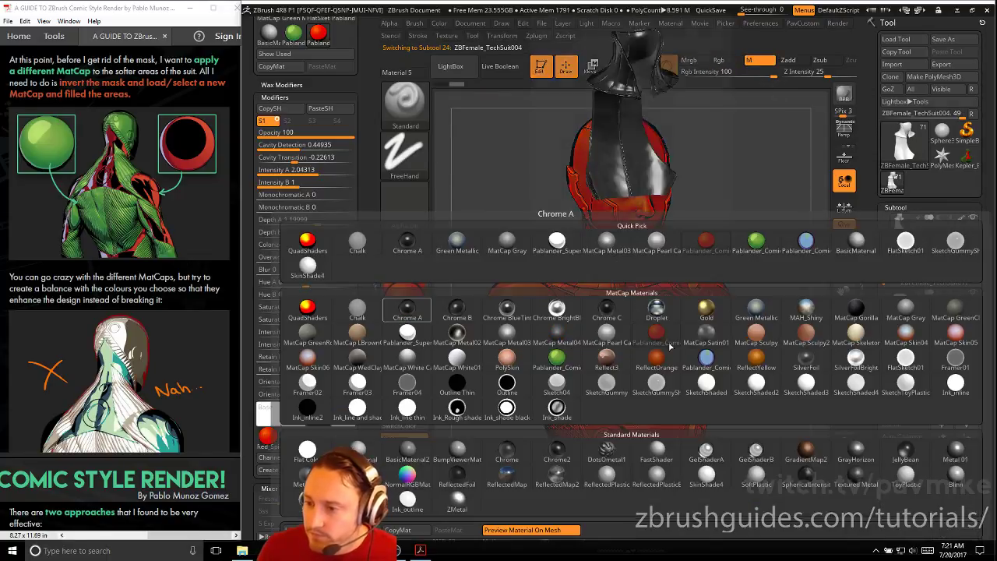
click(561, 357)
click(447, 25)
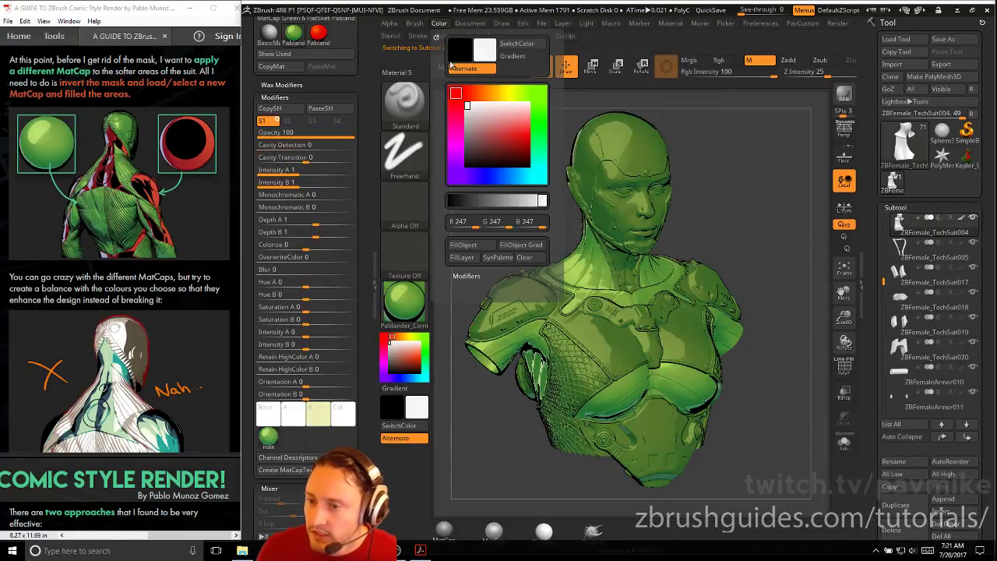
click(464, 244)
alt+click(616, 300)
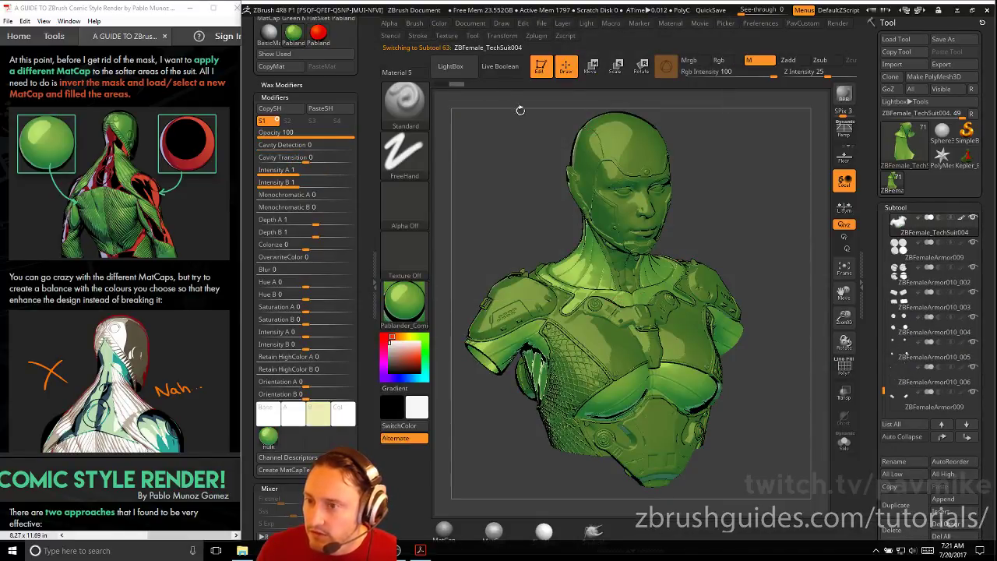
click(447, 25)
click(463, 245)
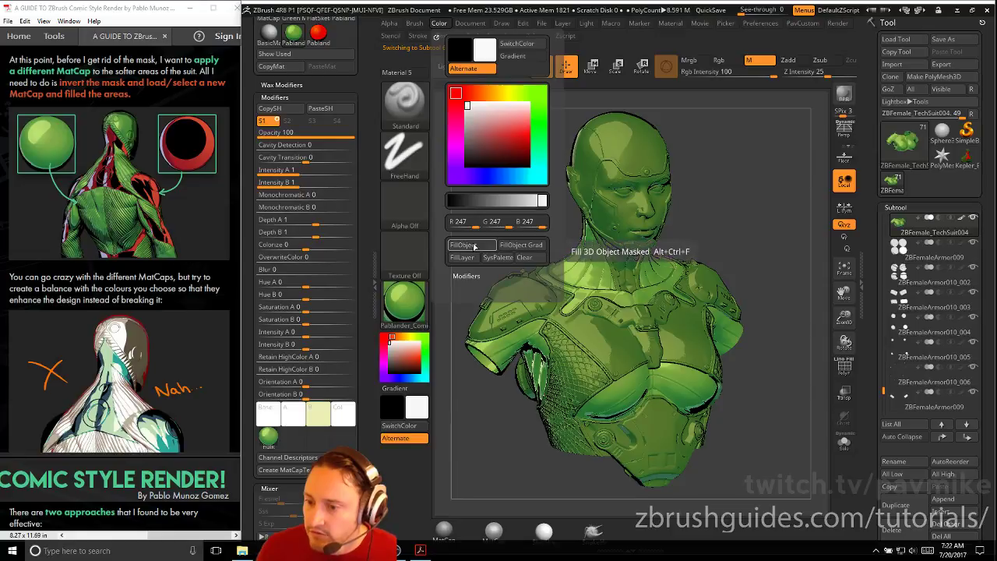
Step: Fill the head shell subtool with the red Pablander comic MatCap
alt+click(623, 141)
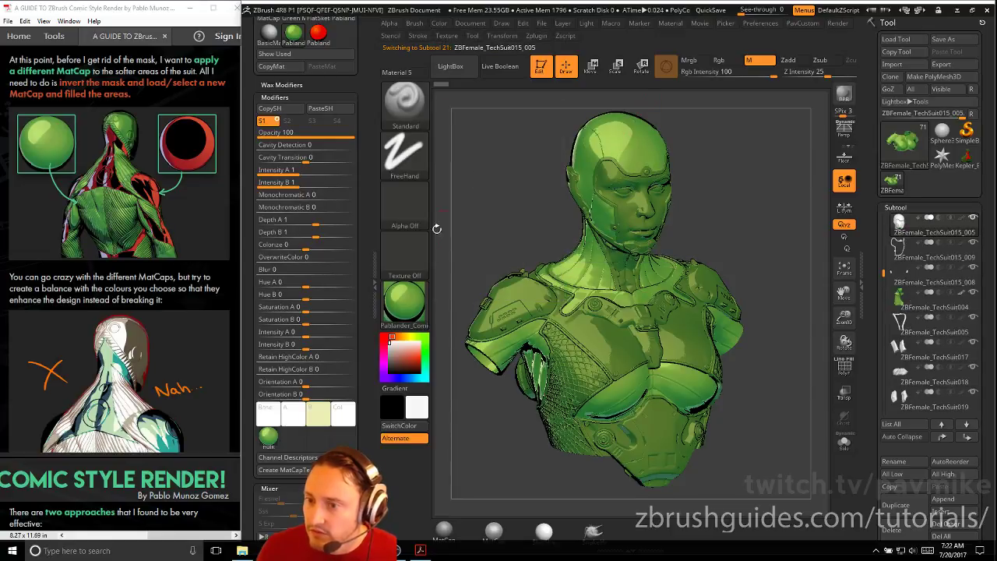
click(404, 299)
click(654, 338)
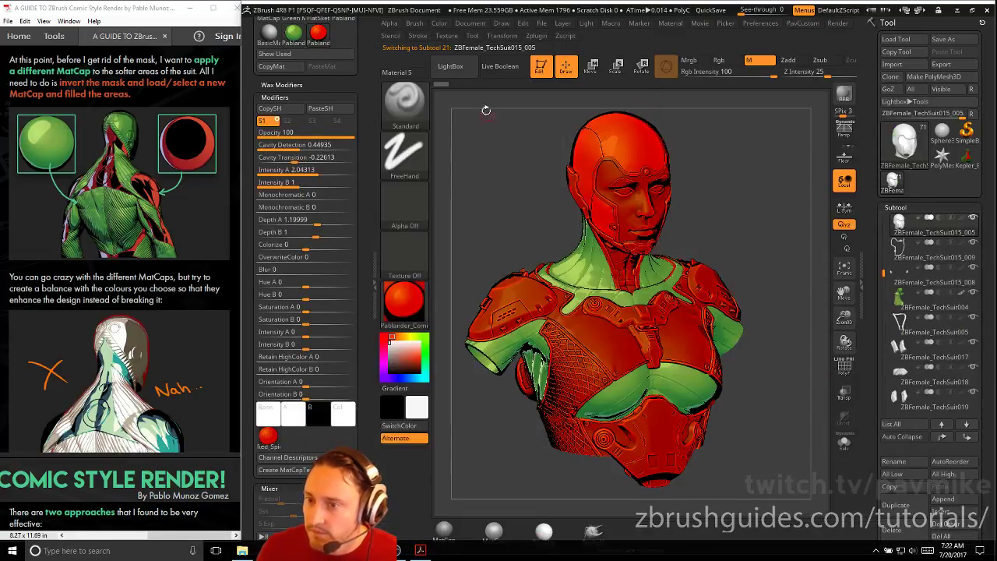
click(444, 23)
click(462, 244)
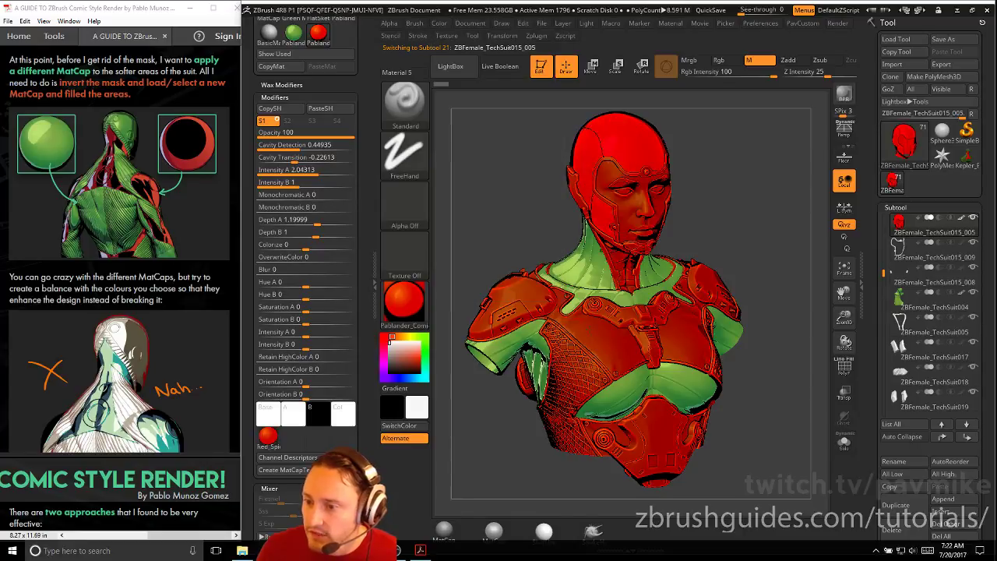
Step: Fill the chest panel and lower abdomen panel subtools with the same red Pablander comic MatCap
alt+click(599, 336)
click(439, 23)
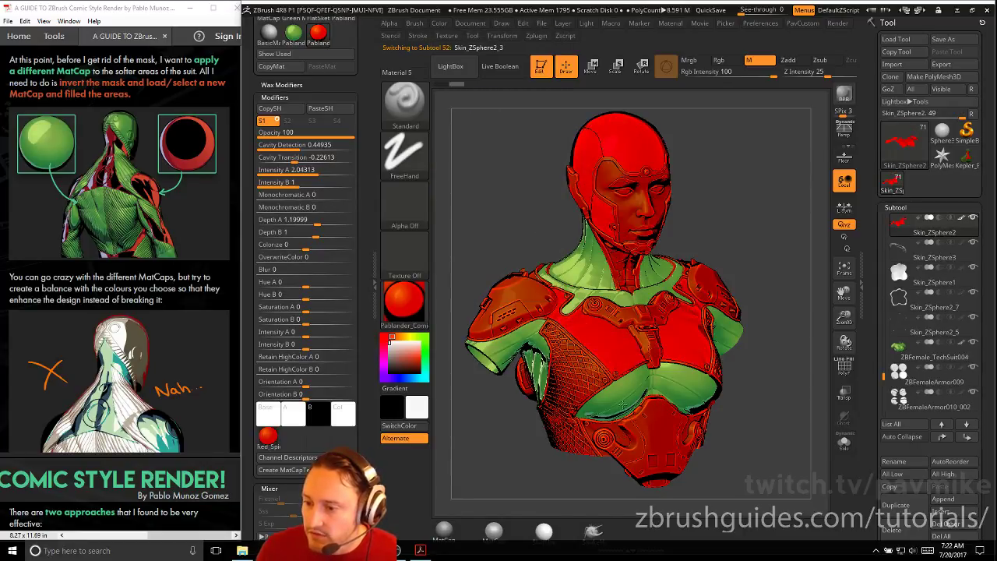
click(440, 23)
click(475, 246)
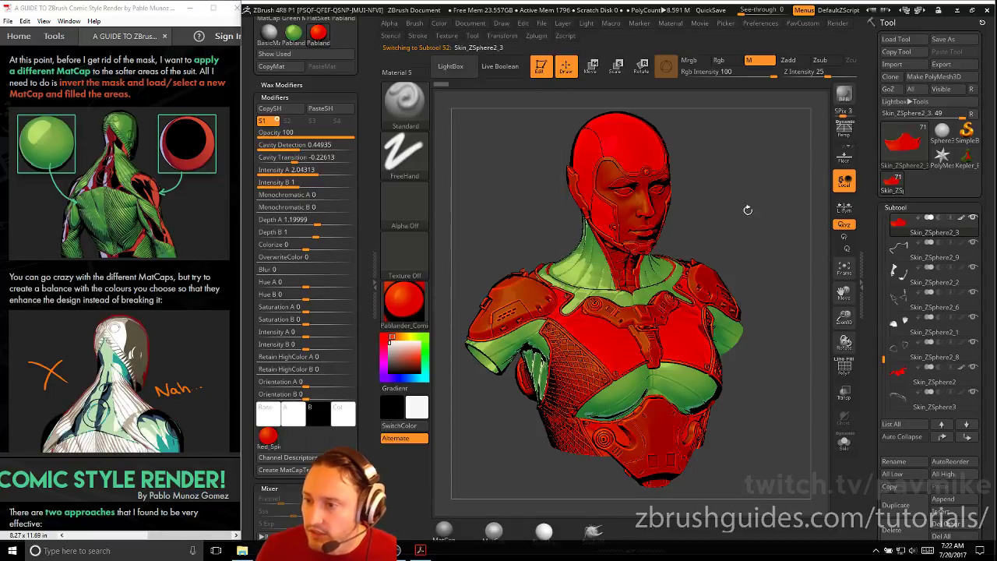
Step: Sample the green MatCap from the neck and try to fill the front throat subtool with it in material-only mode
drag(695, 219, 716, 268)
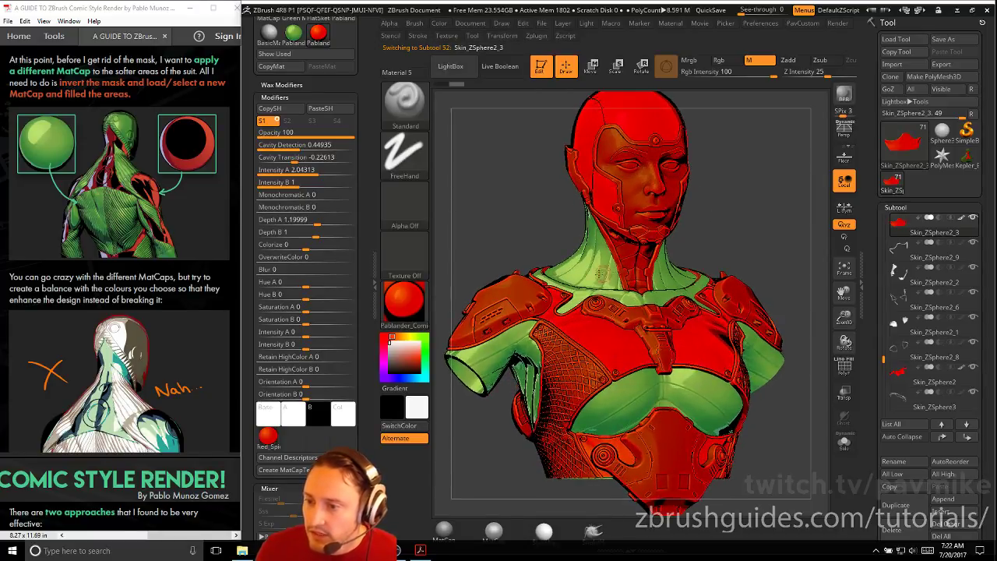
drag(404, 305, 591, 187)
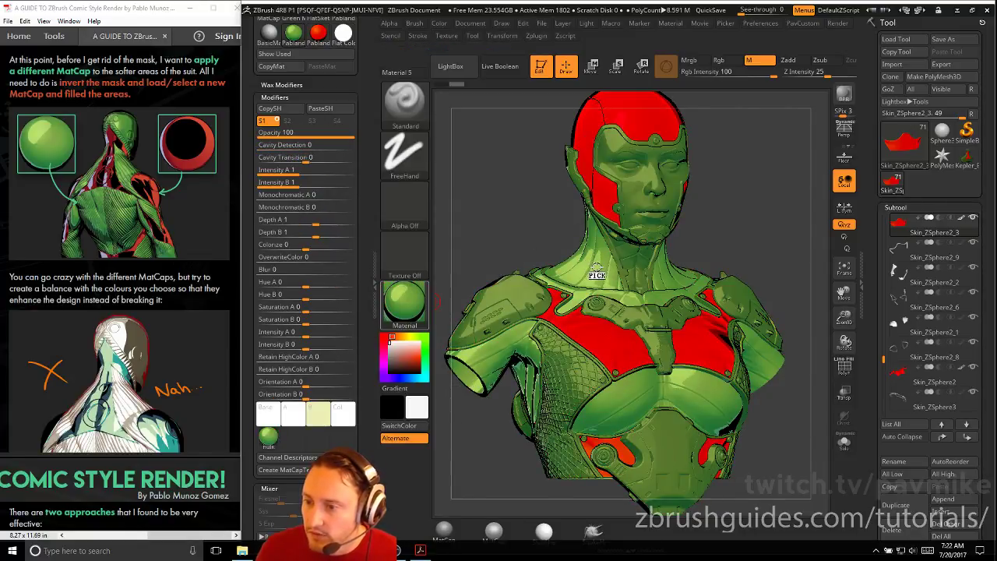
alt+click(629, 250)
click(438, 25)
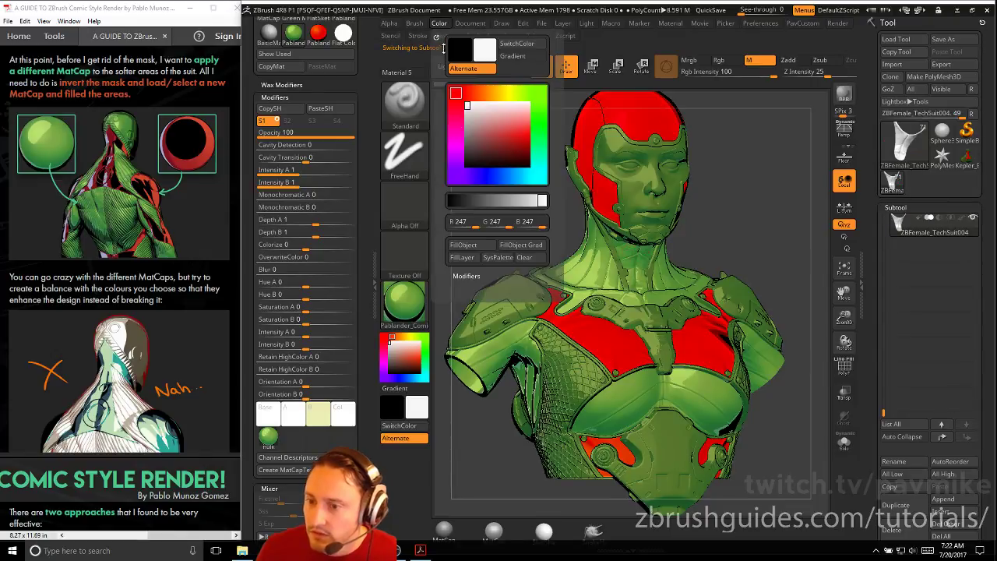
click(462, 245)
drag(737, 232, 739, 243)
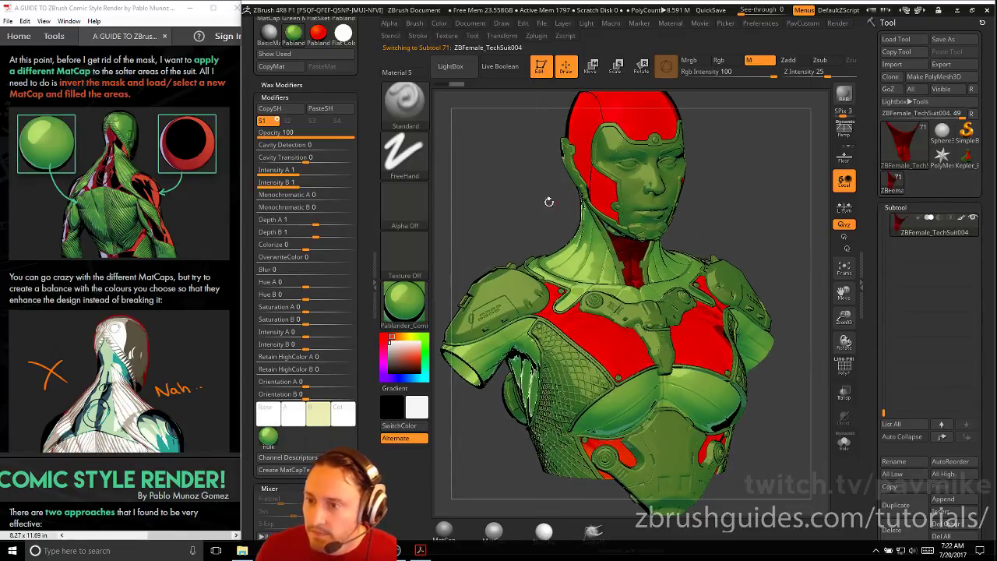
drag(549, 201, 467, 285)
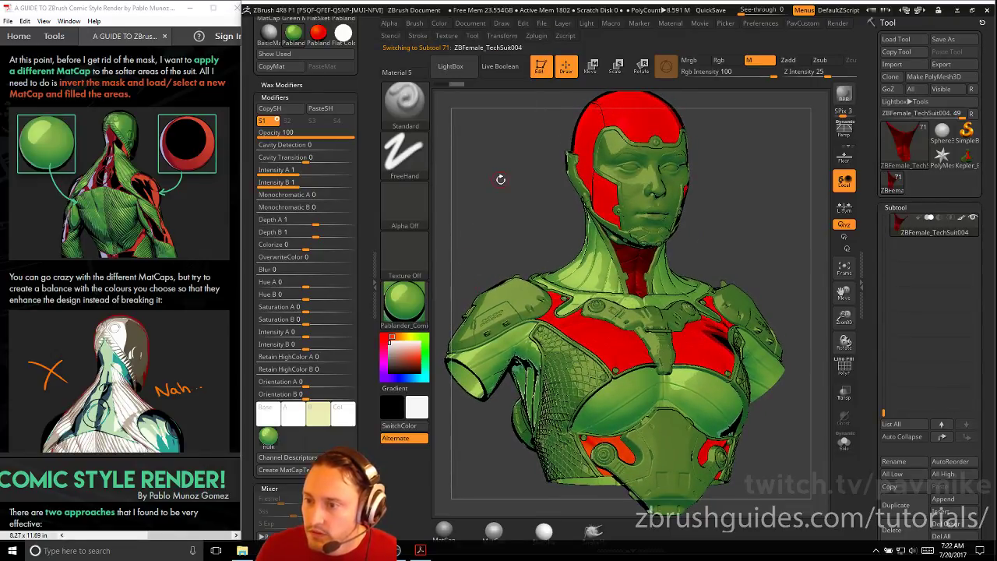
mouse_move(501, 180)
alt+mouse_down()
mouse_move(487, 165)
mouse_move(489, 174)
alt+mouse_up()
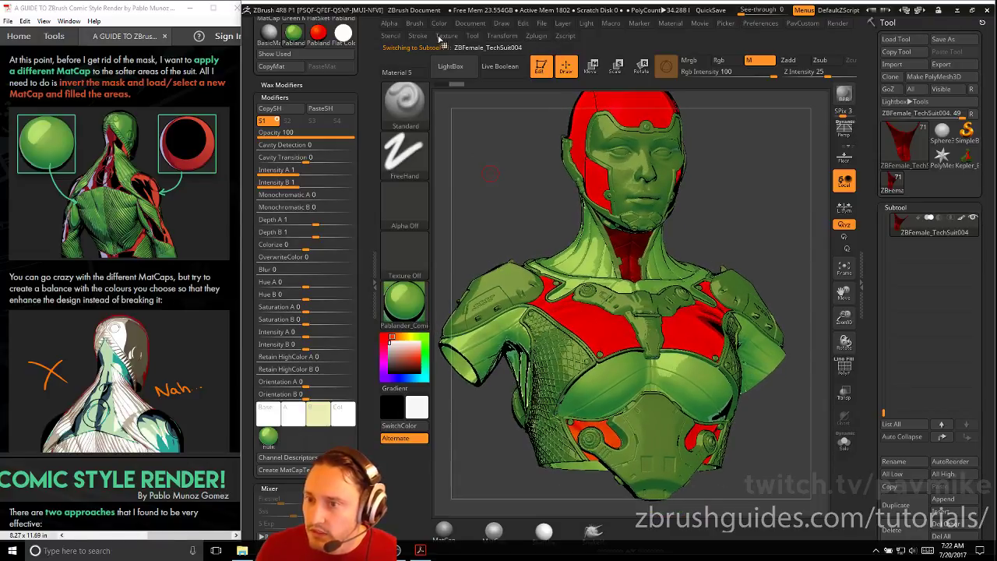
Step: Retry the material-only fill on the front throat piece after checking its subtool and resampling the green MatCap
click(439, 23)
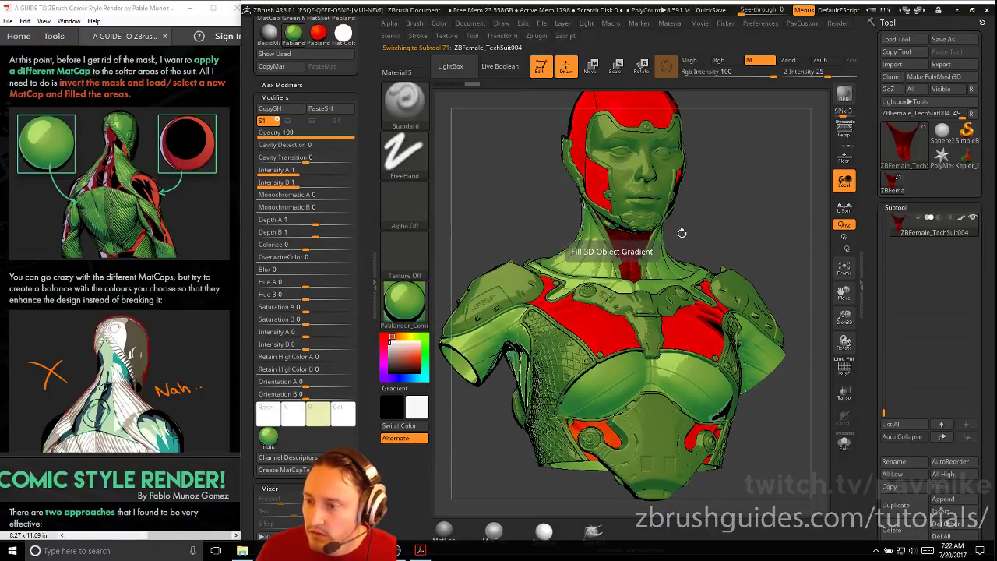
drag(725, 210, 712, 203)
drag(883, 409, 882, 399)
click(845, 441)
click(844, 441)
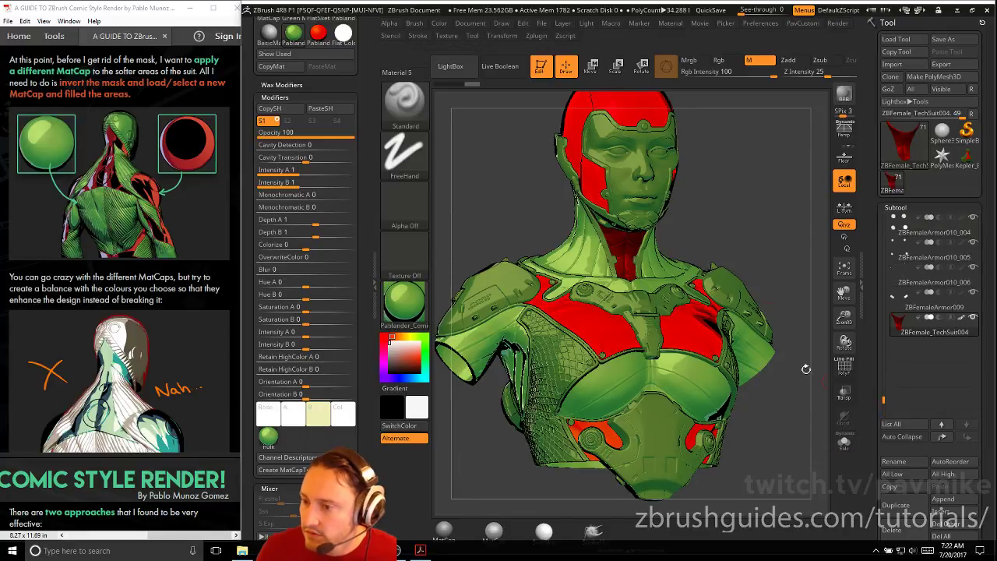
mouse_move(756, 217)
mouse_down()
mouse_move(748, 219)
mouse_move(761, 217)
mouse_up()
drag(401, 318, 566, 264)
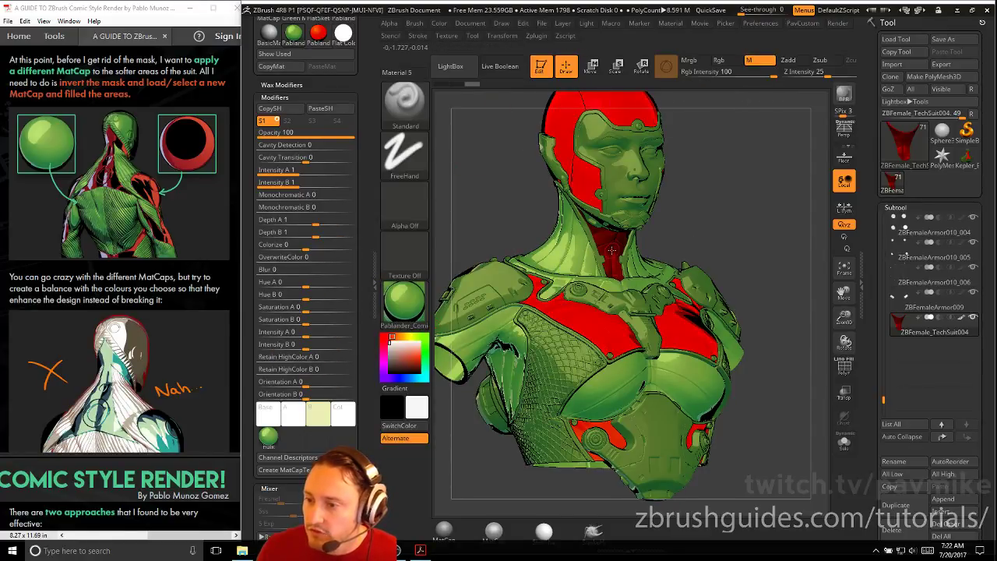
click(439, 23)
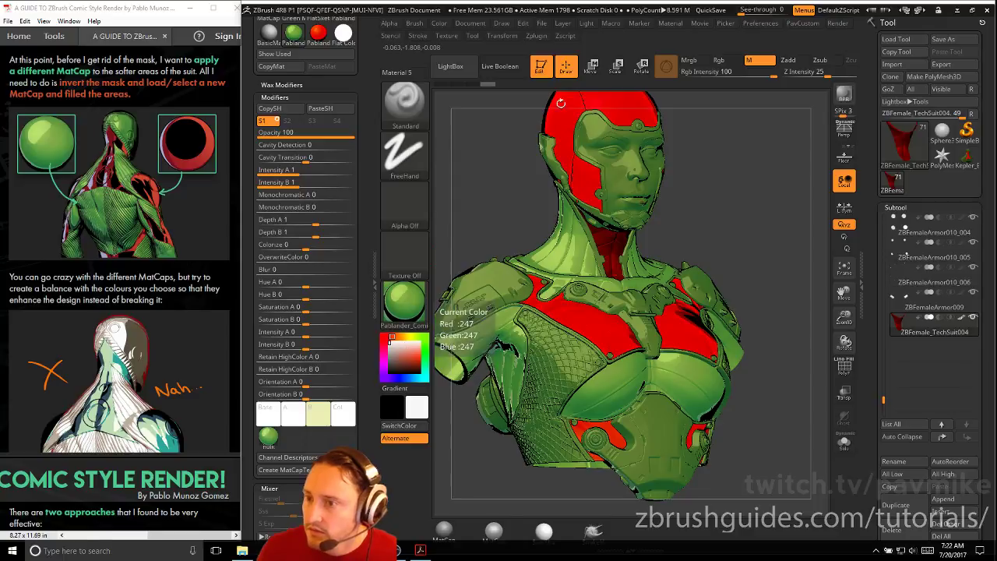
Step: Switch painting to combined material and colour (Mrgb) and fill the front throat subtool with the green Pablander comic MatCap
click(688, 59)
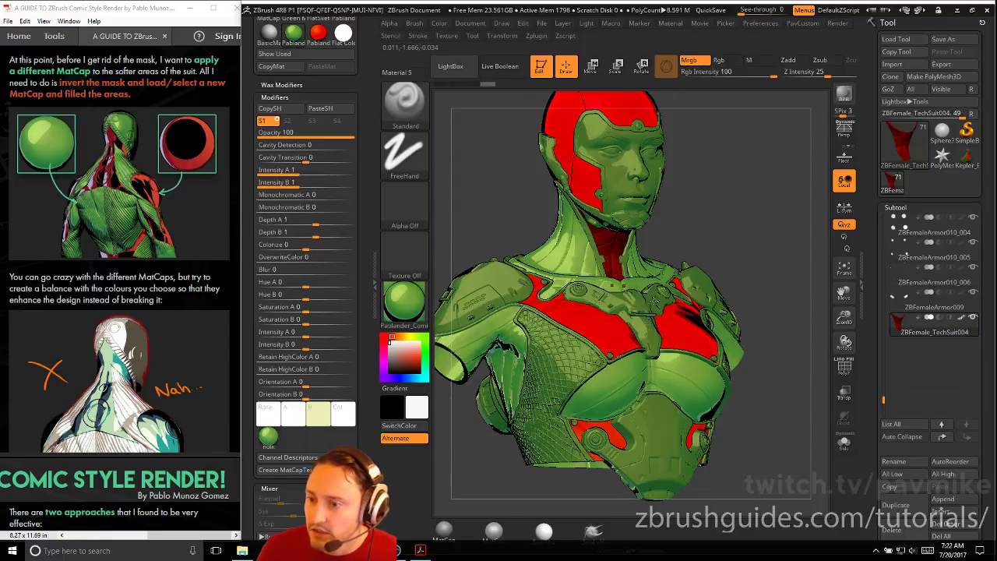
click(439, 23)
click(474, 250)
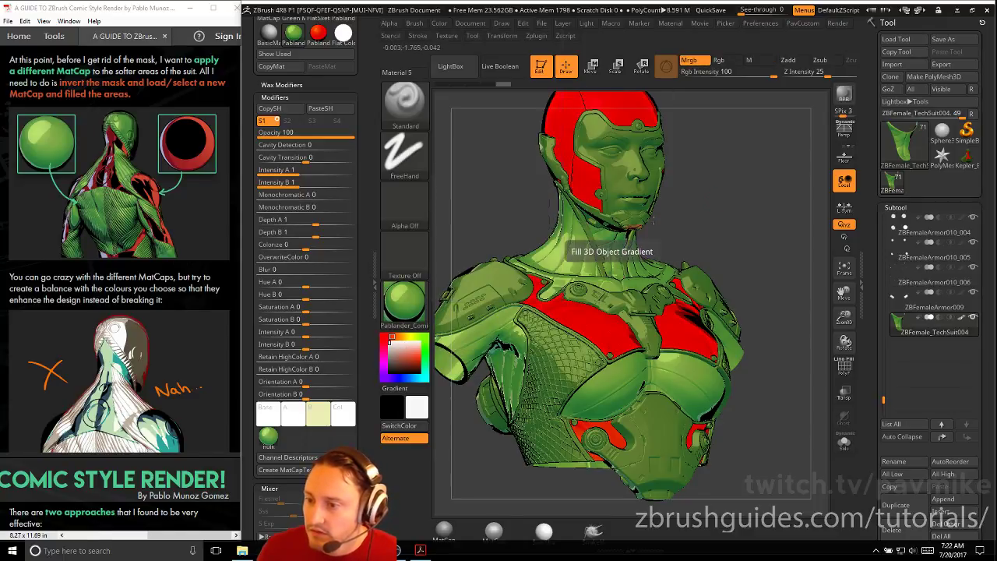
drag(766, 207, 728, 152)
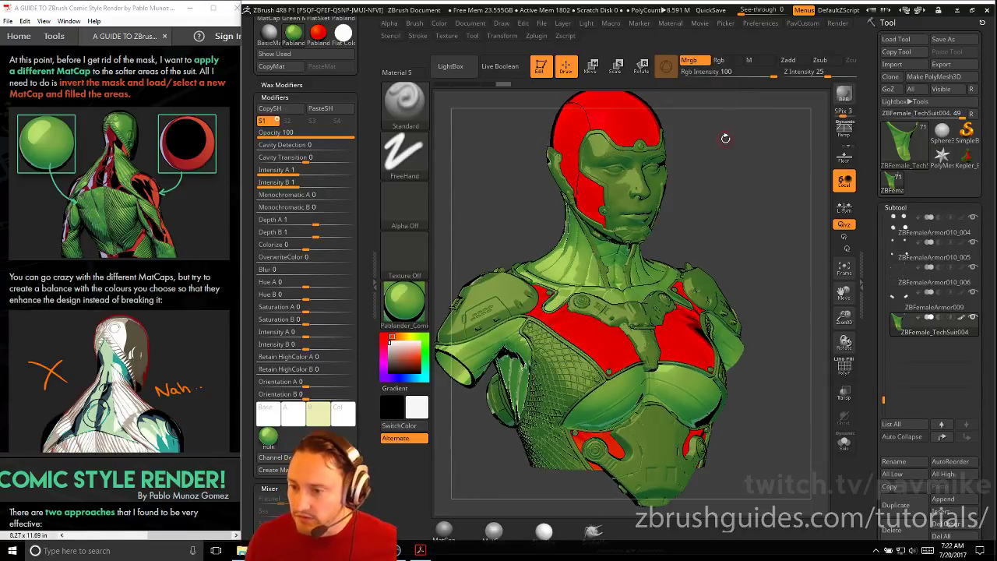
Step: Fill the Skin_ZSphere2_1 upper-back panels with the red Pablander comic MatCap sampled from the head shell
drag(722, 160, 785, 204)
alt+click(661, 300)
click(413, 303)
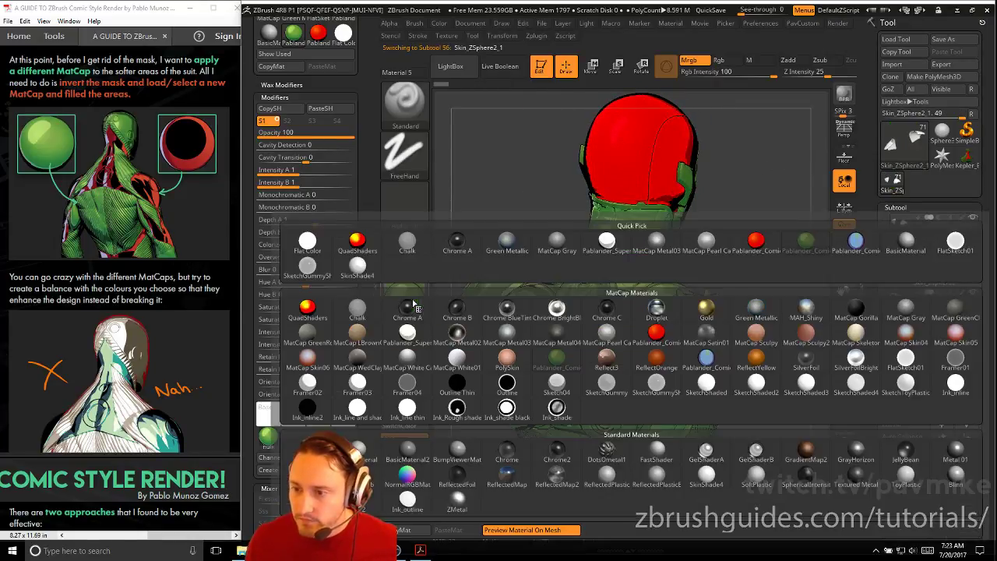
drag(398, 294, 618, 148)
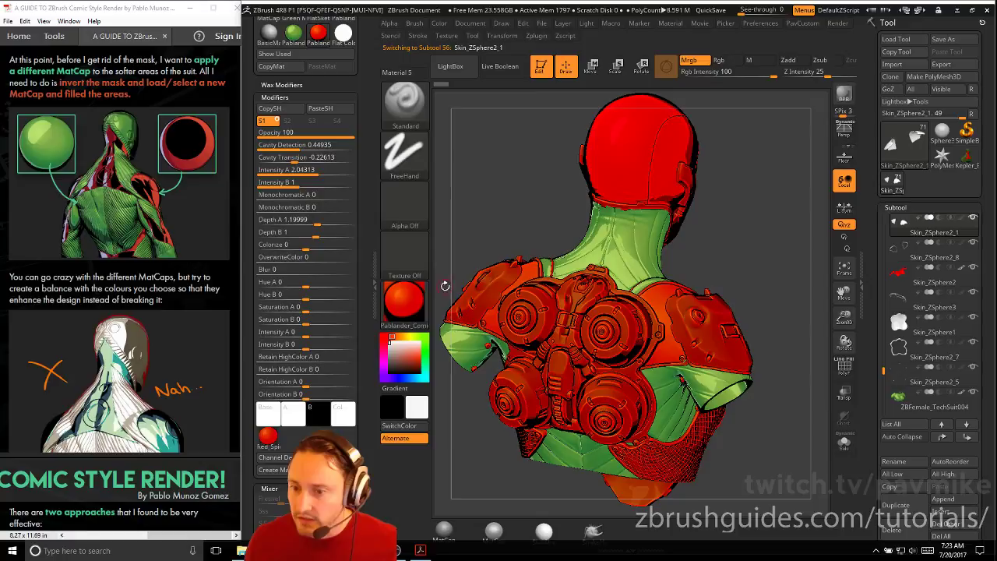
click(440, 25)
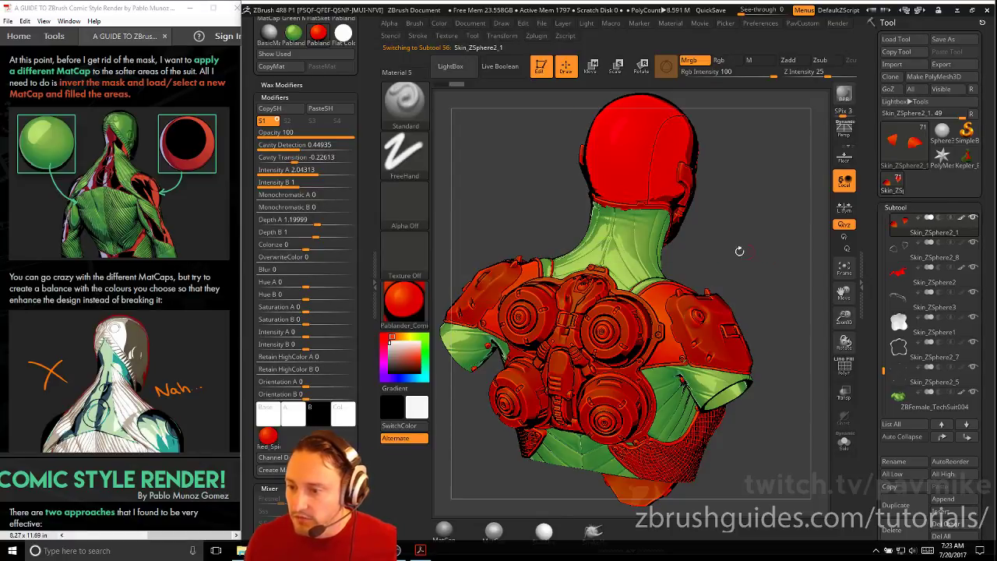
drag(736, 249, 766, 230)
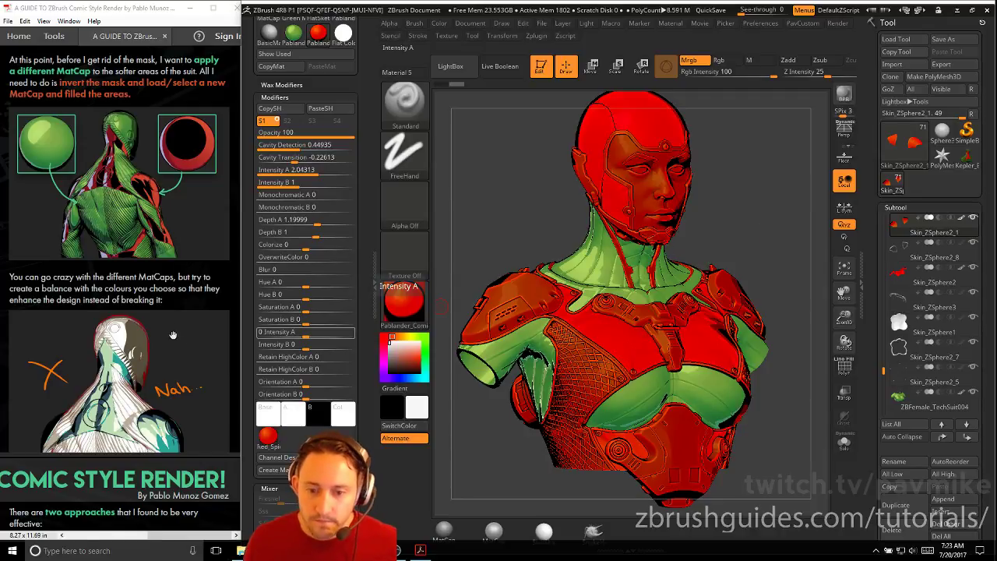
Step: Load the skin-tone Pablander comic MatCap from the ComicStyleRendering materials folder into the Reflect3 material slot
mouse_move(132, 288)
mouse_down()
mouse_move(146, 212)
mouse_move(133, 293)
mouse_up()
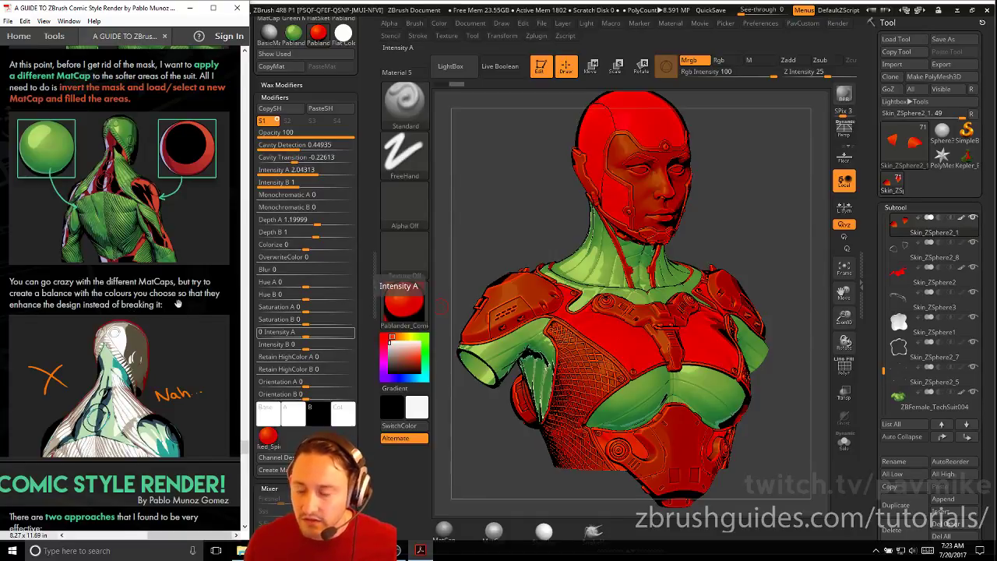
click(398, 308)
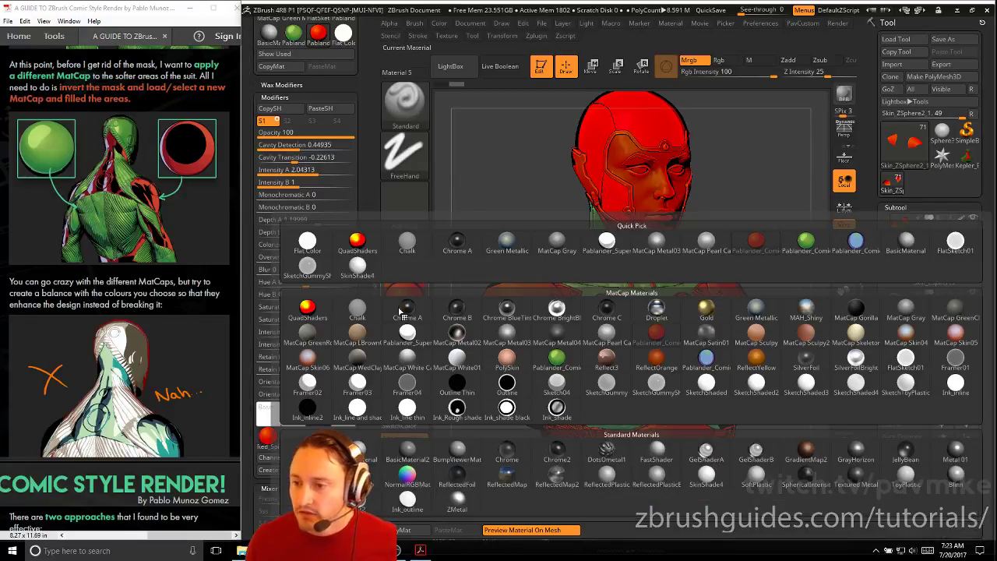
click(607, 377)
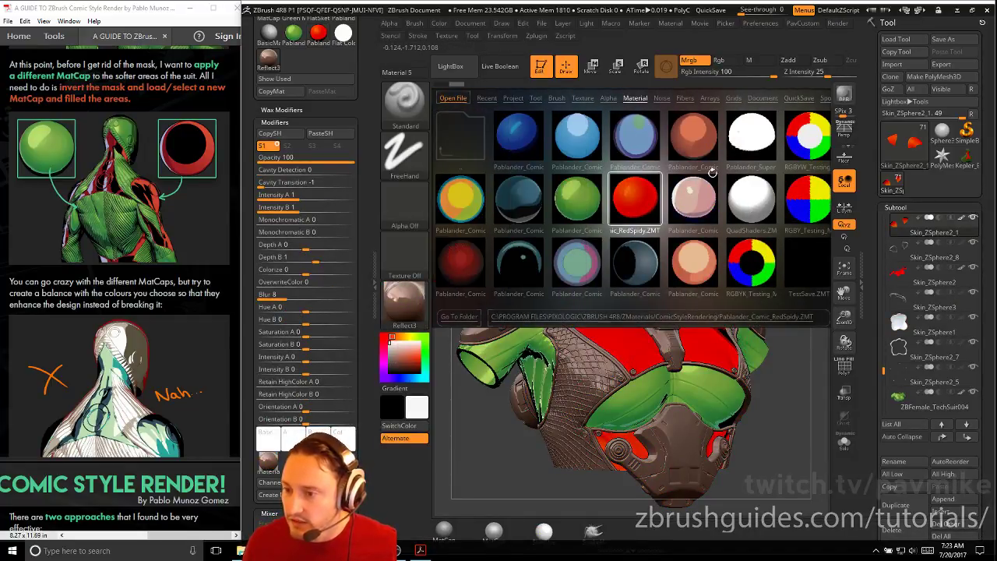
double_click(685, 265)
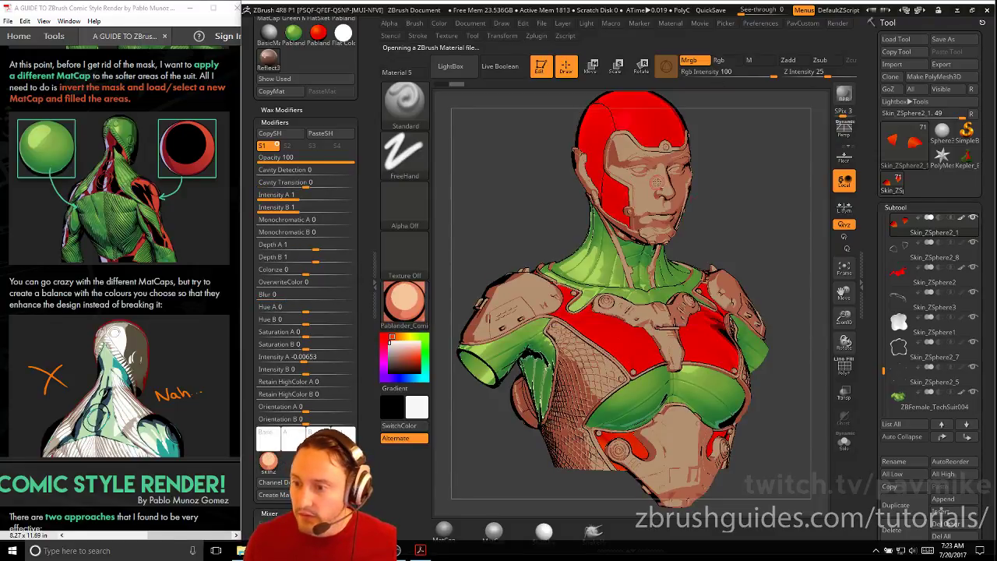
Step: Fill the face subtool with the skin-tone Pablander comic MatCap
alt+click(653, 187)
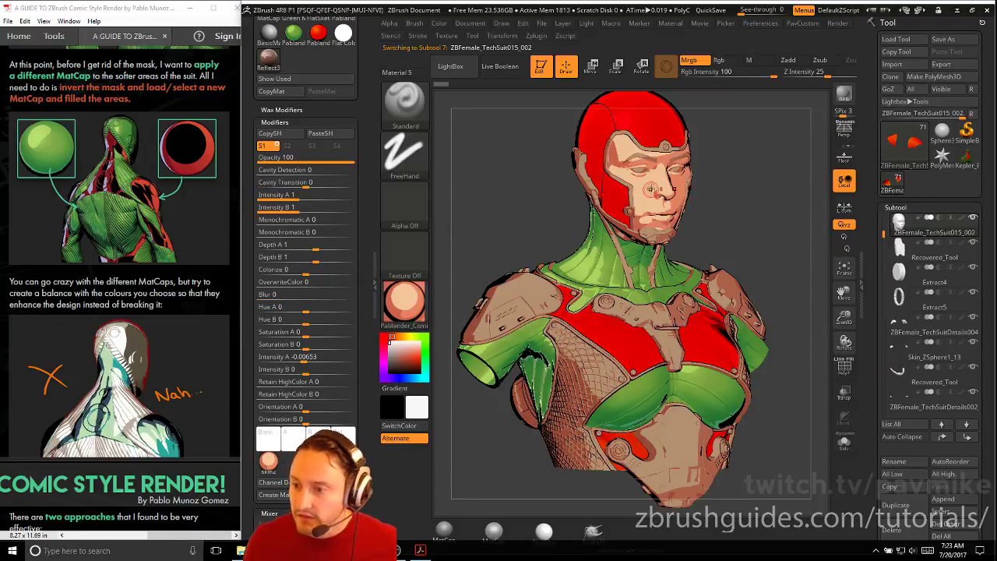
click(437, 24)
click(461, 245)
drag(817, 211, 753, 201)
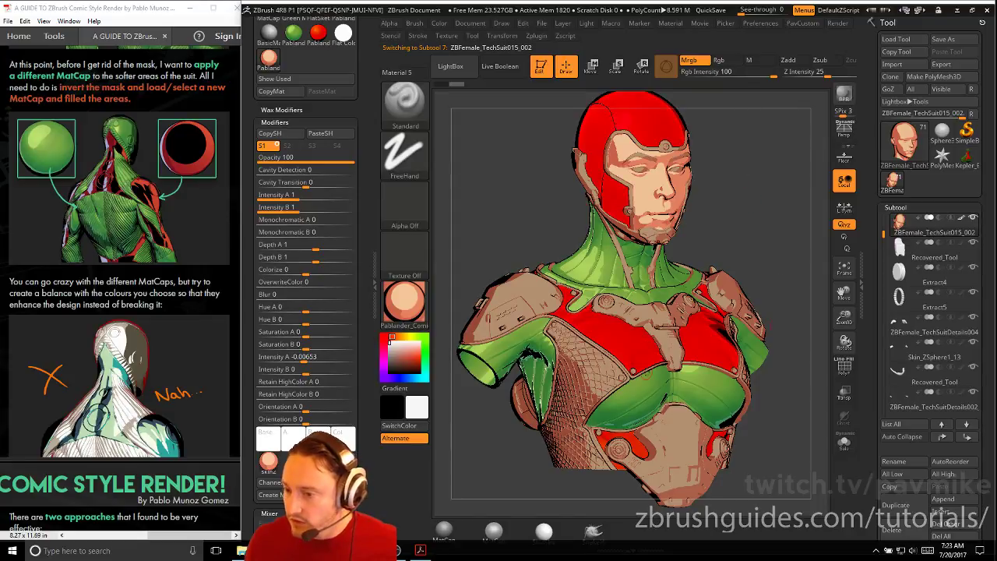
Step: Preview the green and the red Pablander comic MatCap on the suit parts that are still unfilled
click(412, 318)
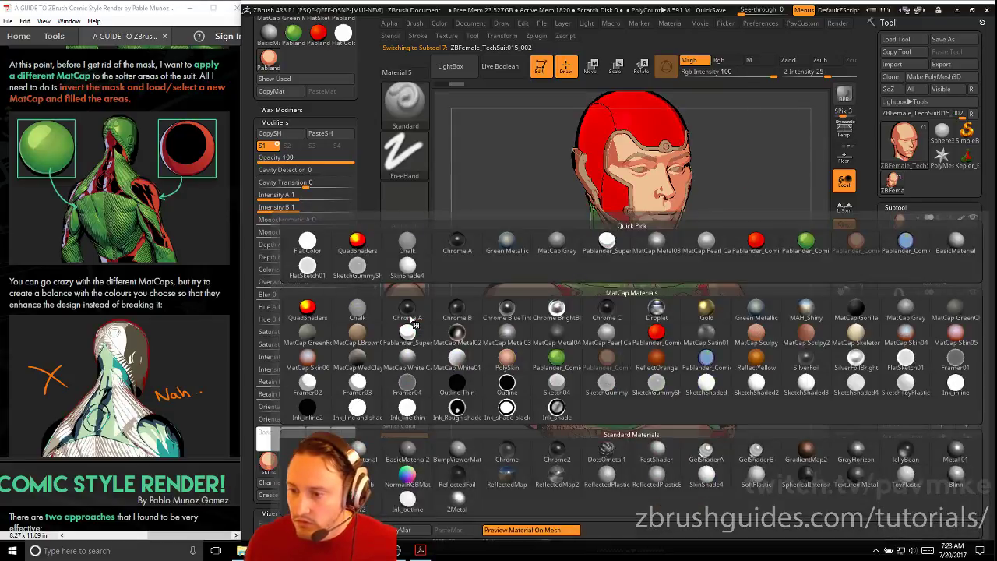
click(806, 242)
click(404, 300)
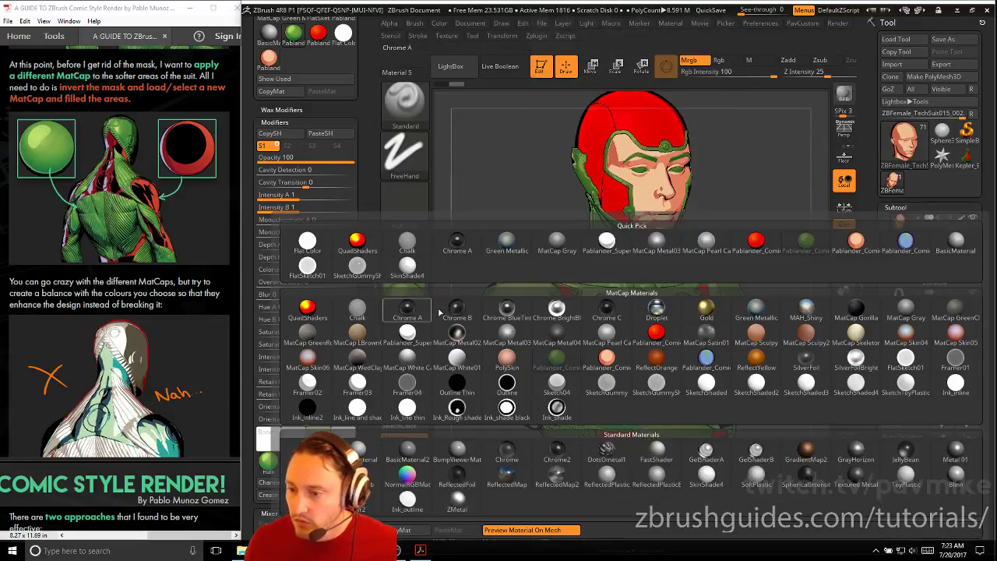
click(671, 345)
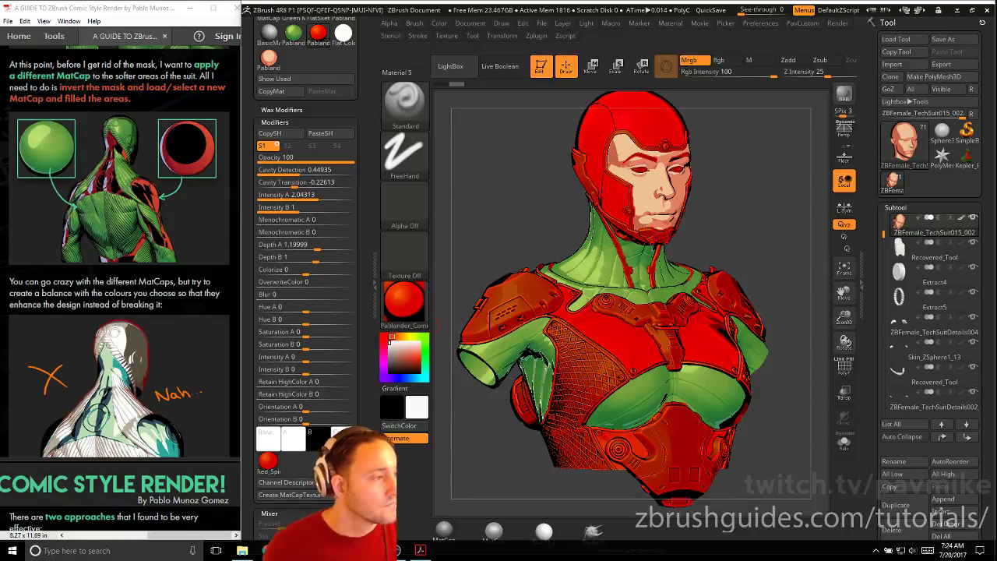
Step: Switch to the browser, look through zbrushforillustrators.com and open the first featured illustrator's 3D to 2D video series
drag(2, 140, 601, 30)
scroll(474, 310, down, 5)
scroll(460, 296, down, 6)
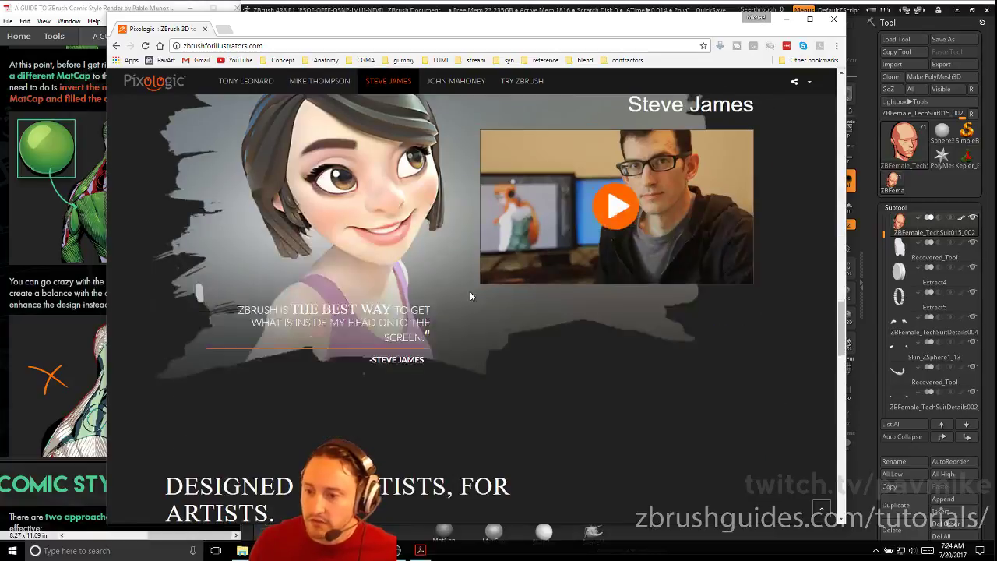
scroll(510, 329, up, 8)
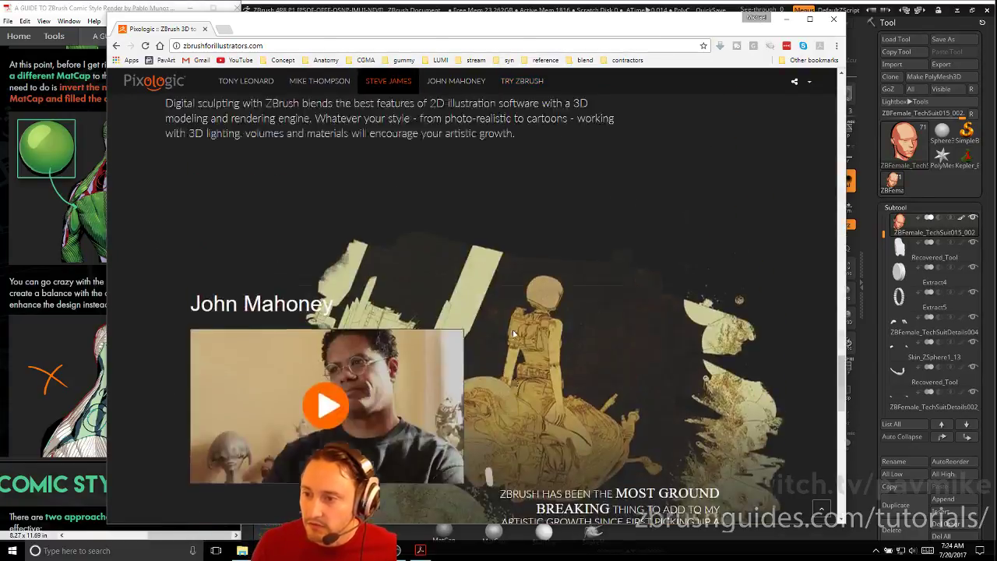
scroll(493, 281, up, 2)
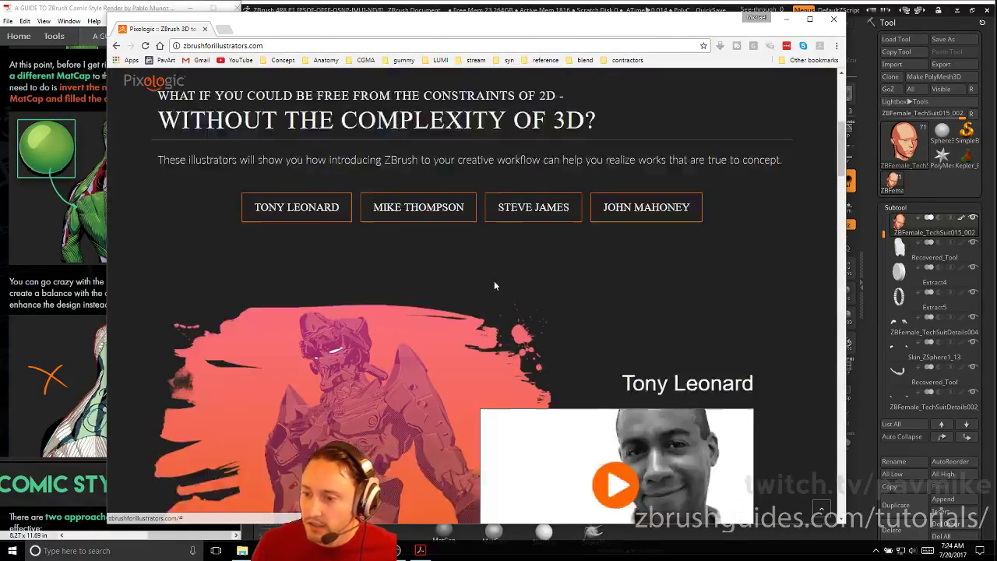
scroll(493, 281, down, 2)
click(598, 340)
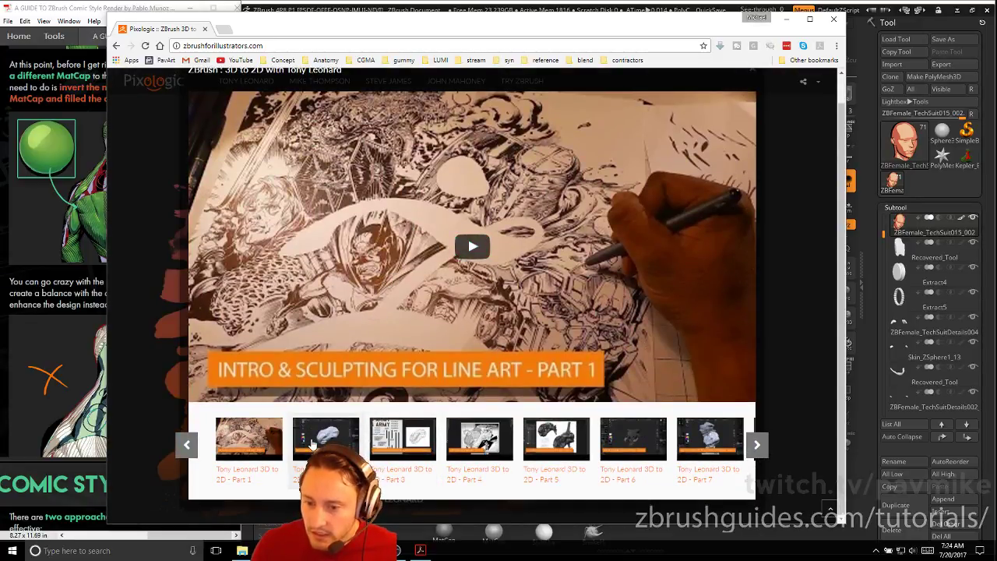
Step: Skim the Part 3 video on material customization and BPR rendering, from the comic MatCap guide to the Photoshop decal work
click(399, 434)
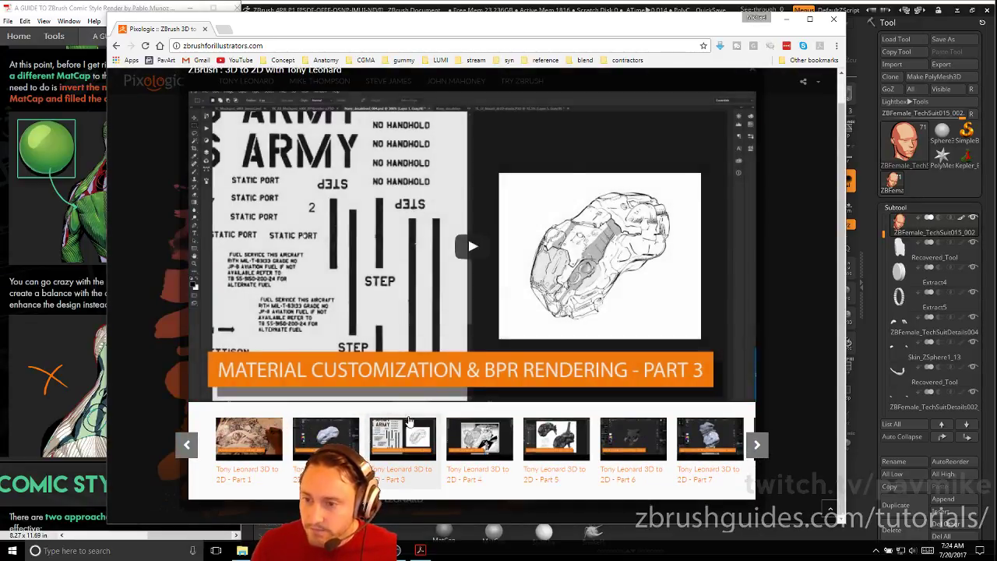
click(471, 248)
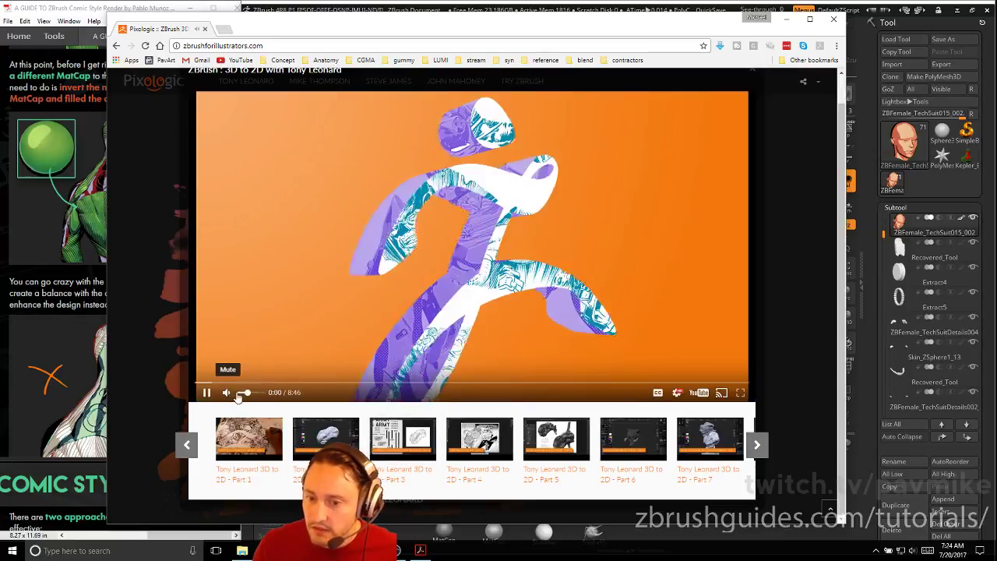
click(242, 383)
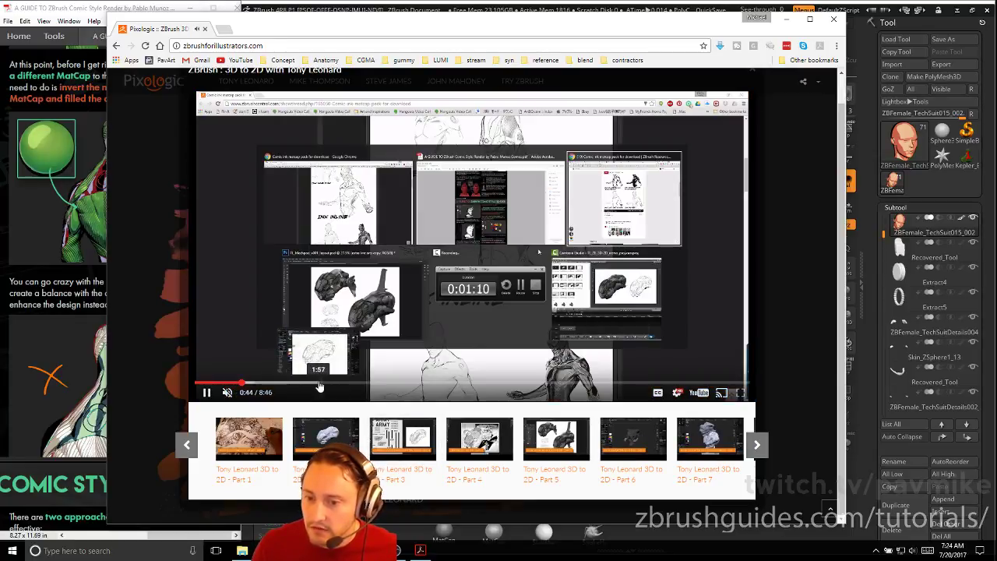
click(318, 385)
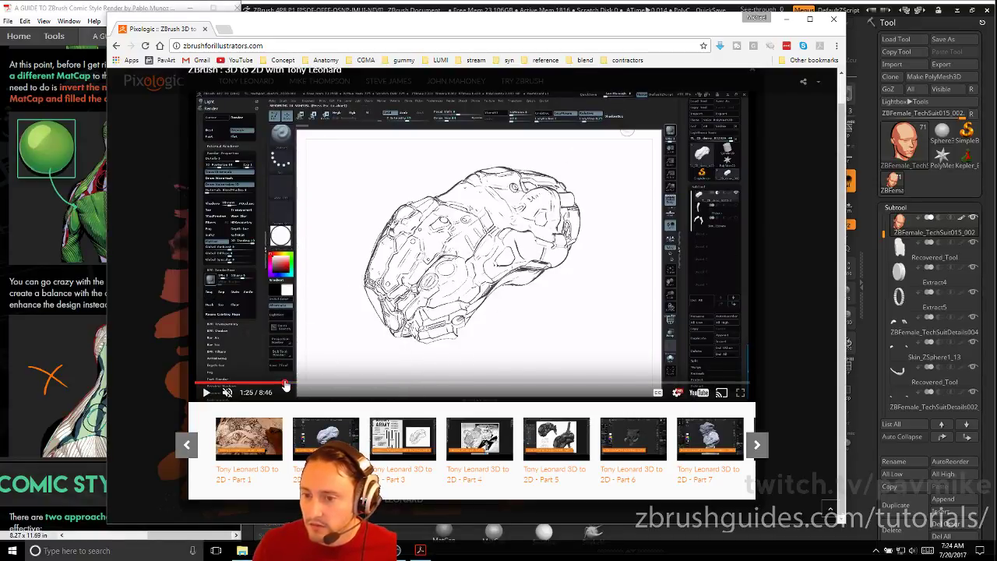
click(285, 383)
click(247, 384)
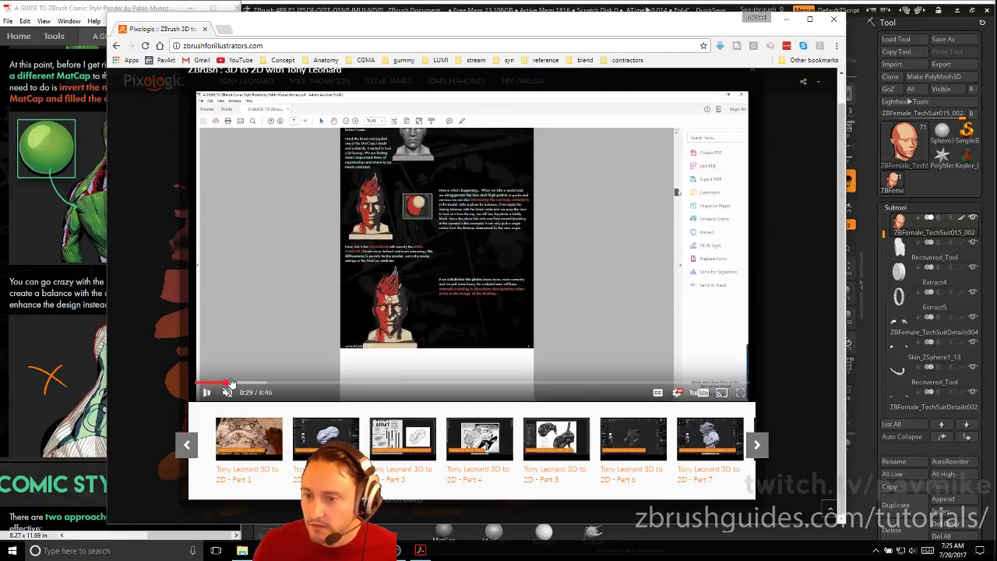
click(238, 384)
click(225, 384)
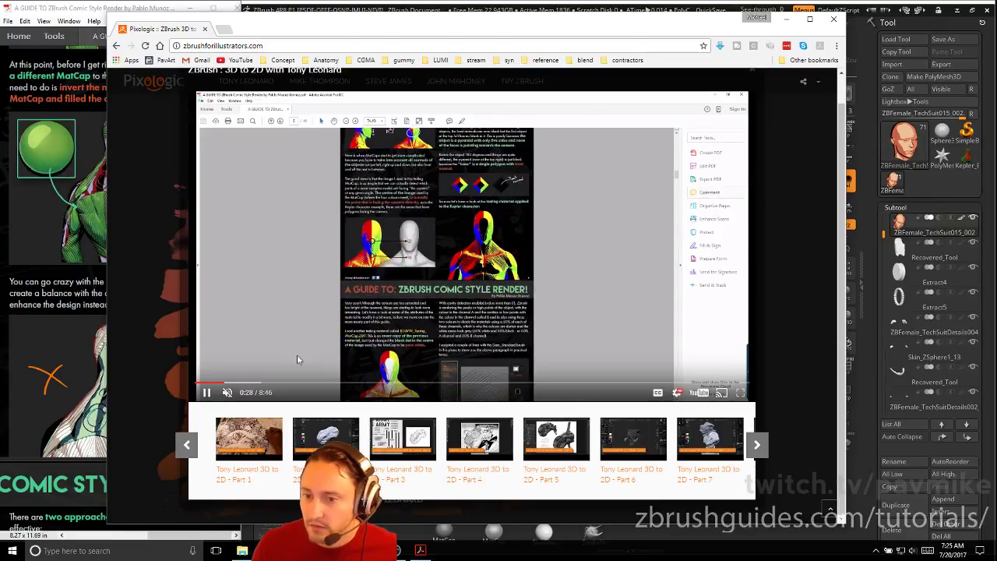
drag(225, 385, 250, 385)
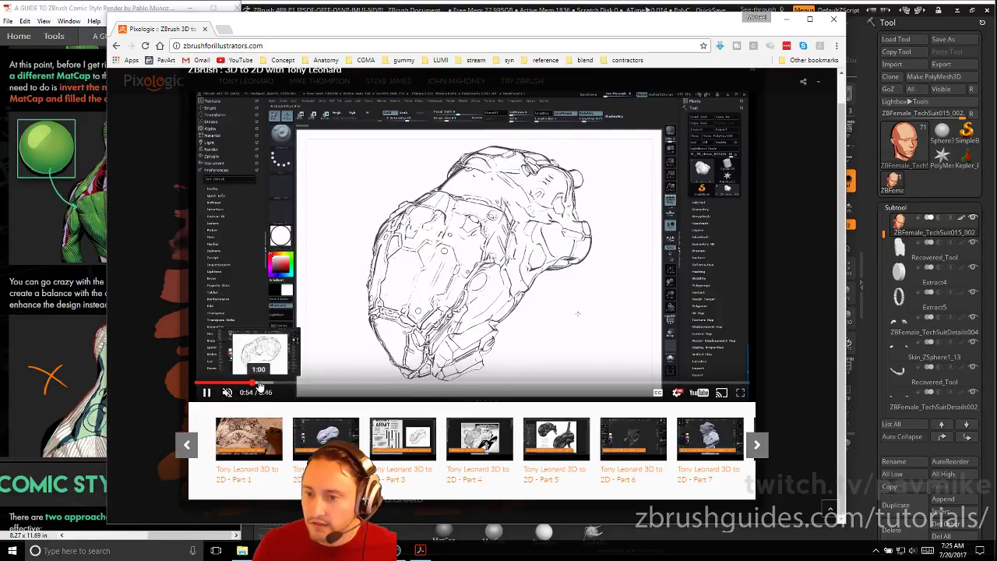
drag(267, 386, 589, 382)
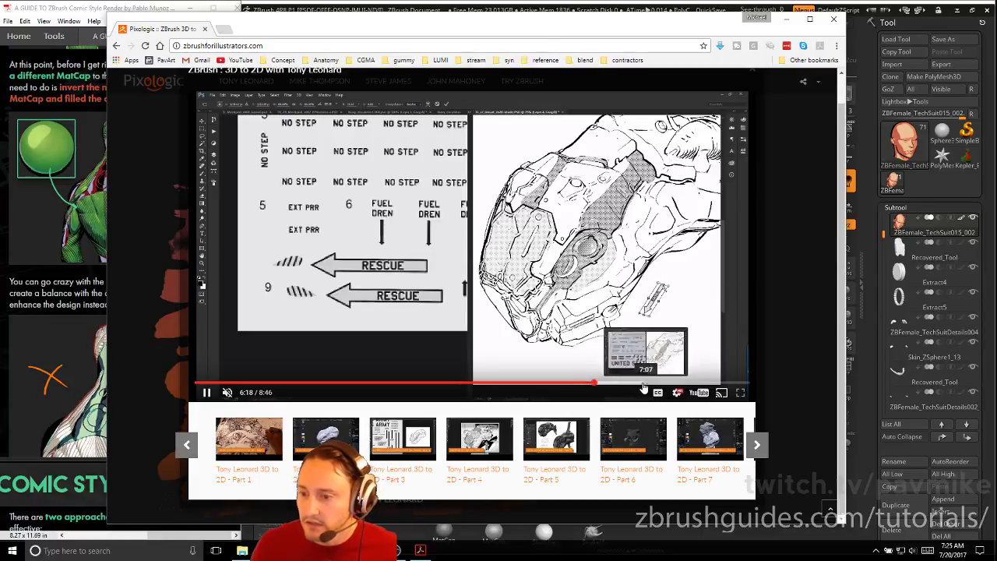
drag(631, 384, 674, 383)
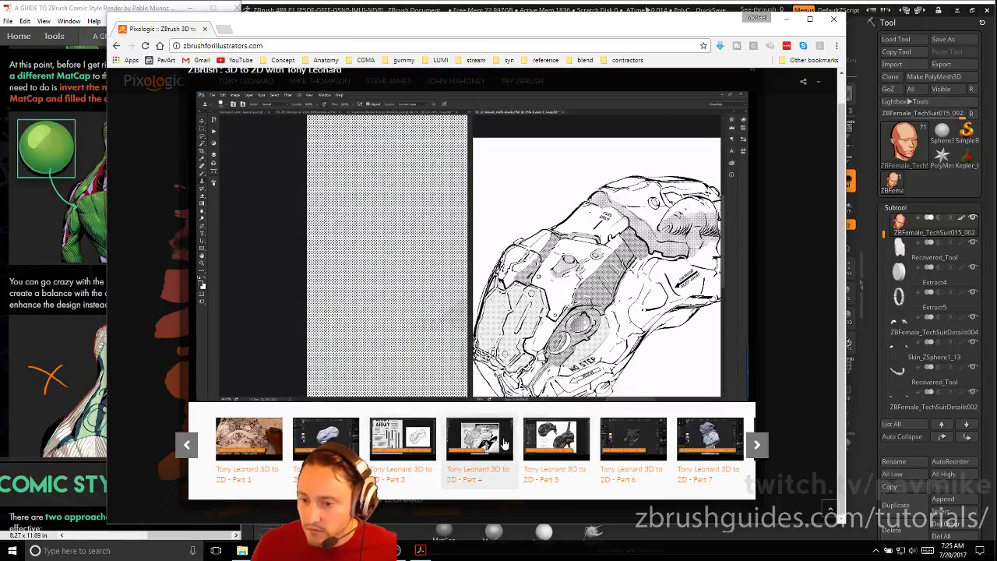
Step: Check the Part 4 title frame, skim the Part 5 video for its shaded and line-art examples, and close the browser
click(506, 439)
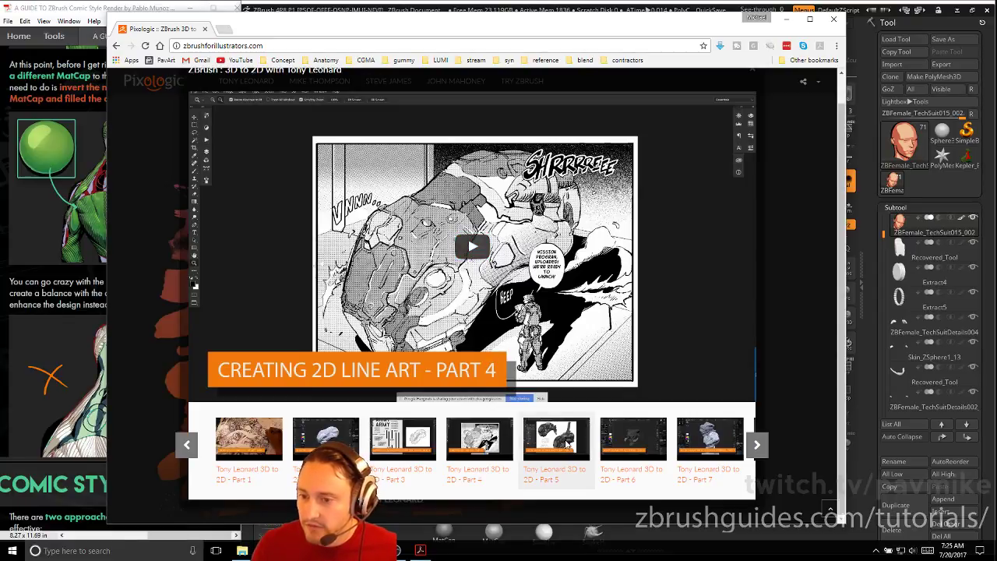
click(562, 439)
click(470, 246)
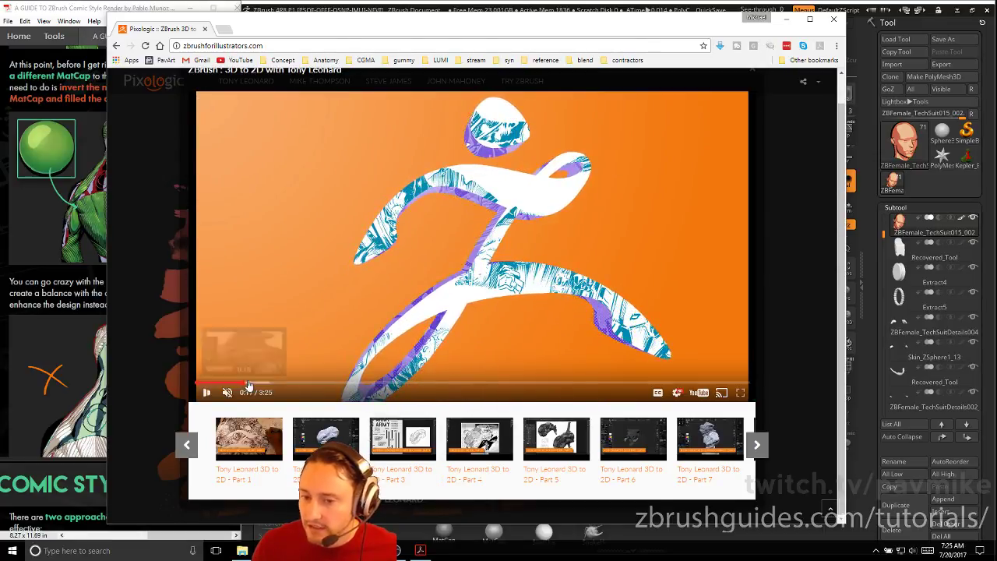
click(221, 383)
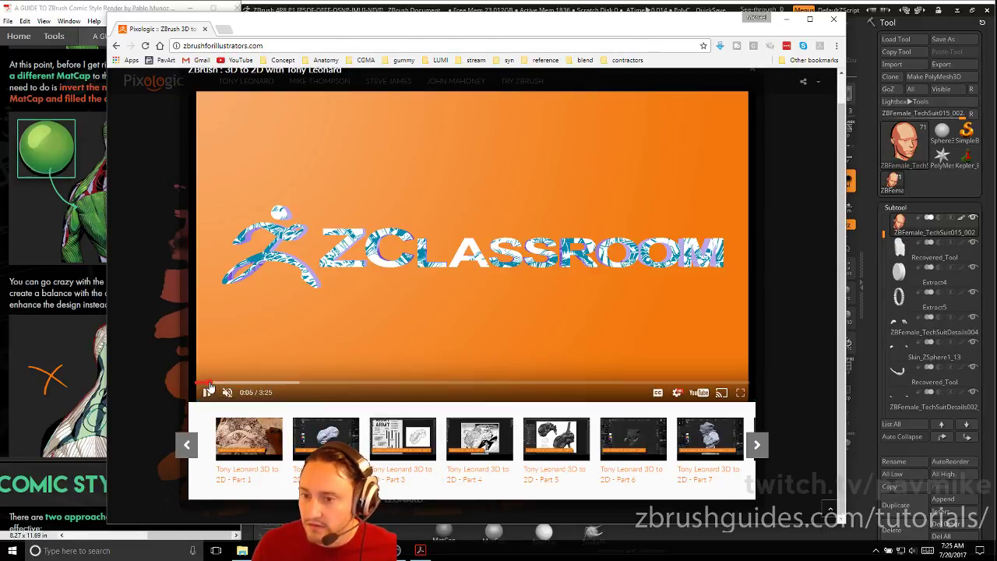
click(252, 383)
click(298, 384)
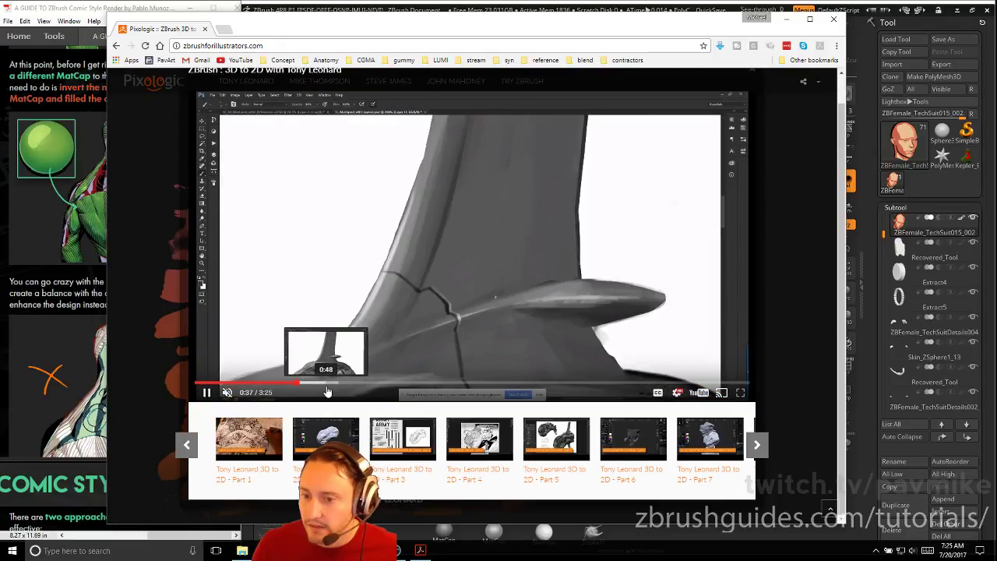
click(336, 384)
click(385, 384)
click(431, 384)
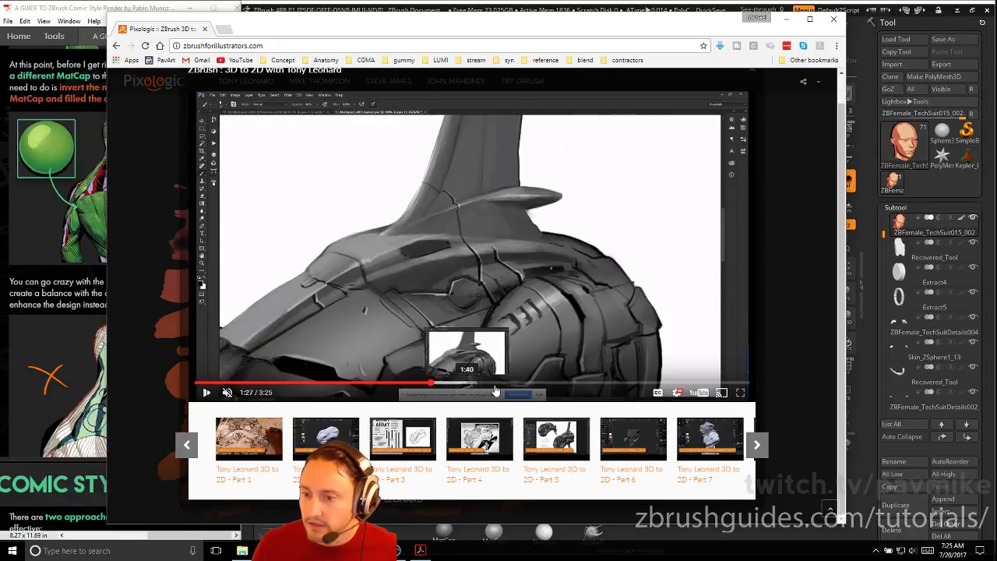
click(561, 382)
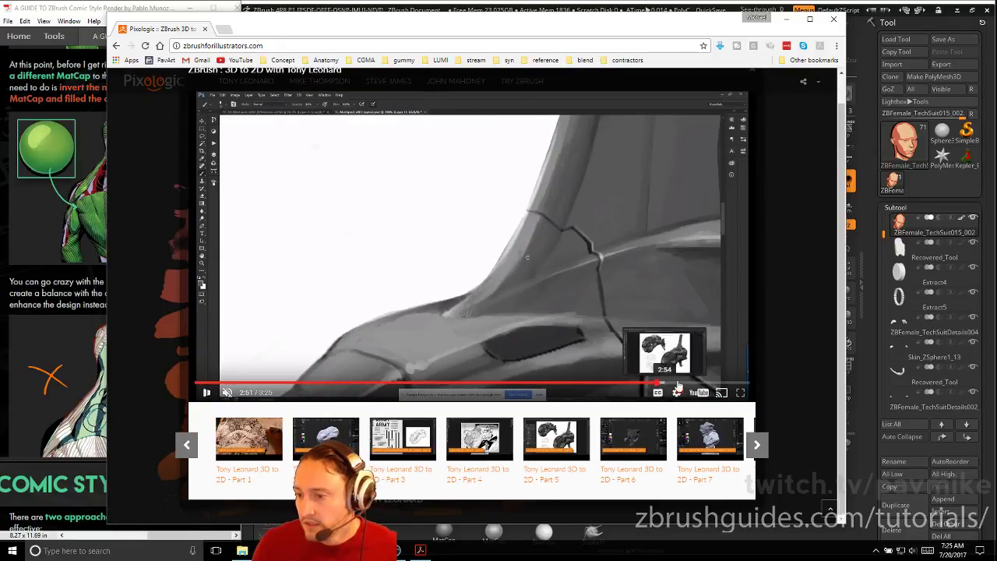
click(699, 383)
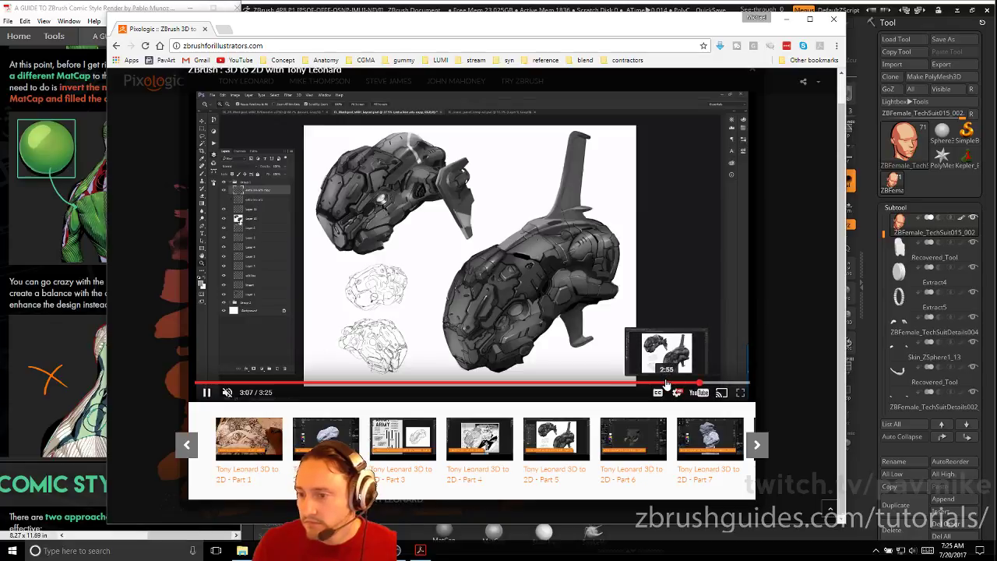
click(628, 382)
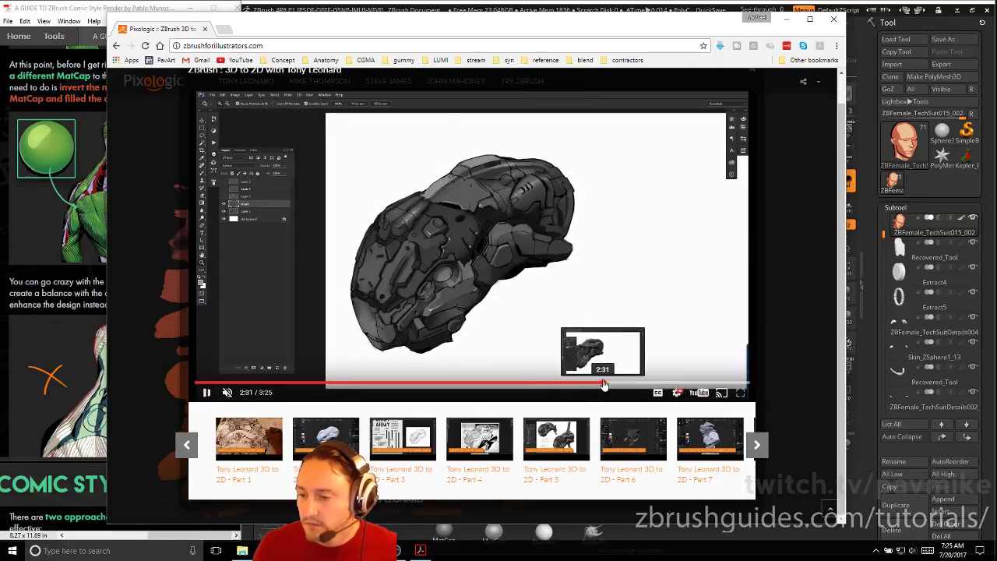
click(598, 383)
click(576, 383)
click(567, 383)
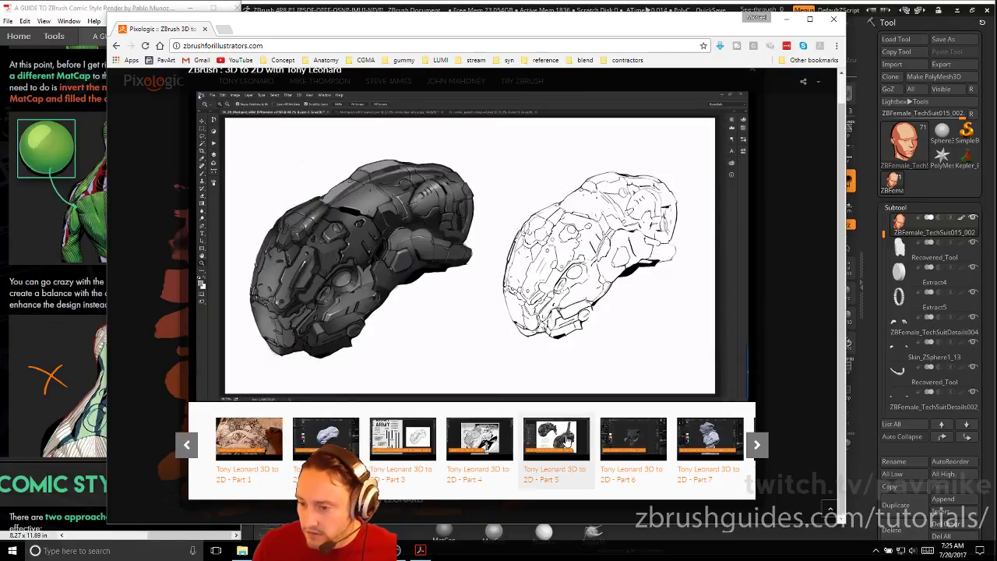
click(176, 163)
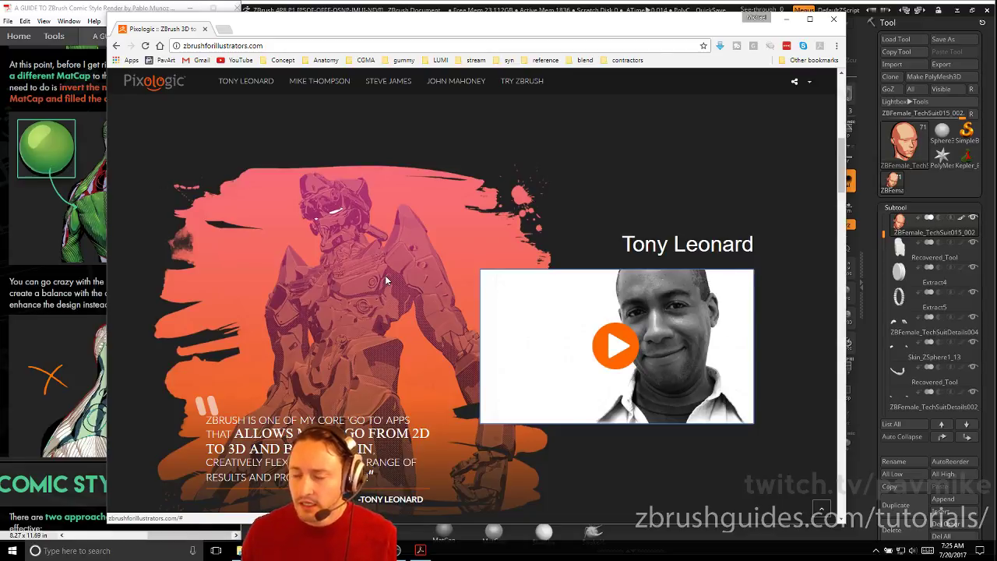
click(833, 21)
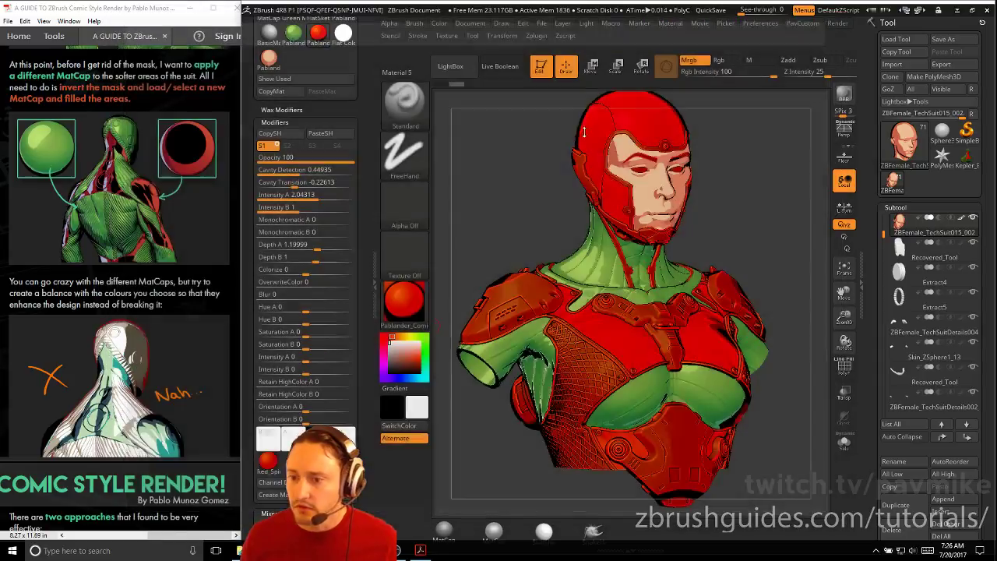
Step: Select the white Pablander_Super MatCap and turn off the painted materials on all subtools to show the whole bust in black and white
drag(518, 193, 688, 185)
drag(631, 136, 738, 148)
click(419, 310)
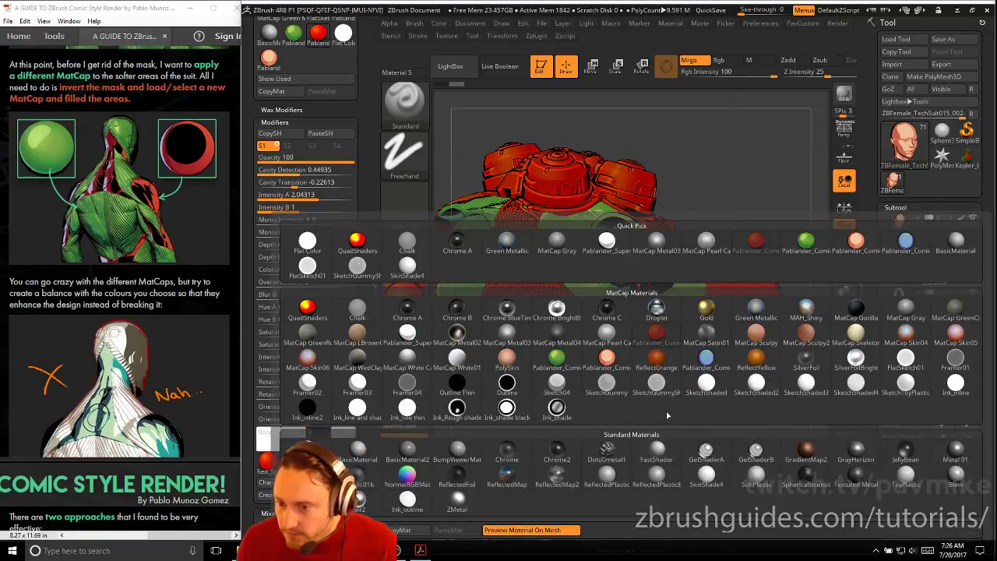
click(608, 242)
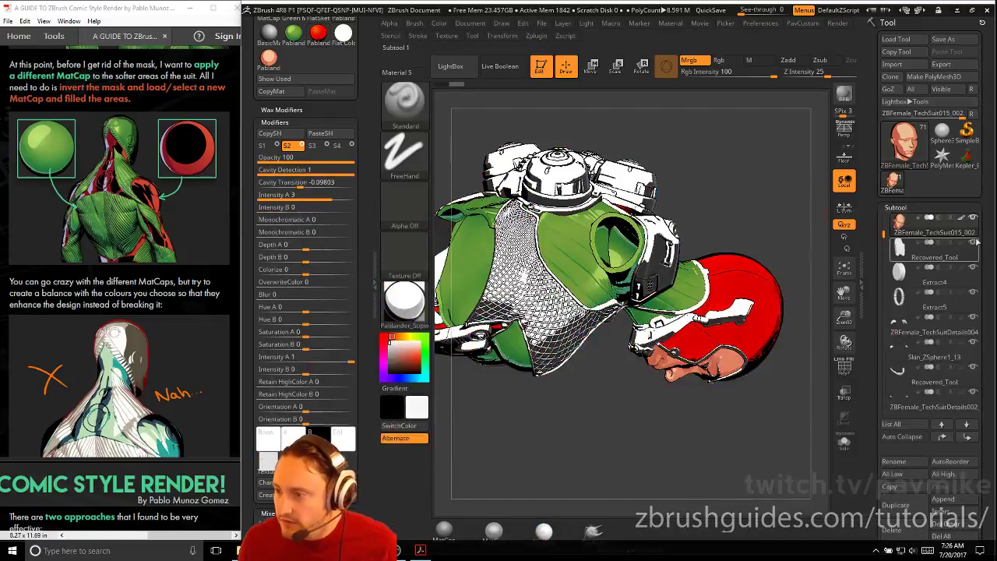
shift+click(961, 219)
mouse_move(697, 134)
mouse_down()
mouse_move(724, 181)
mouse_move(583, 182)
mouse_up()
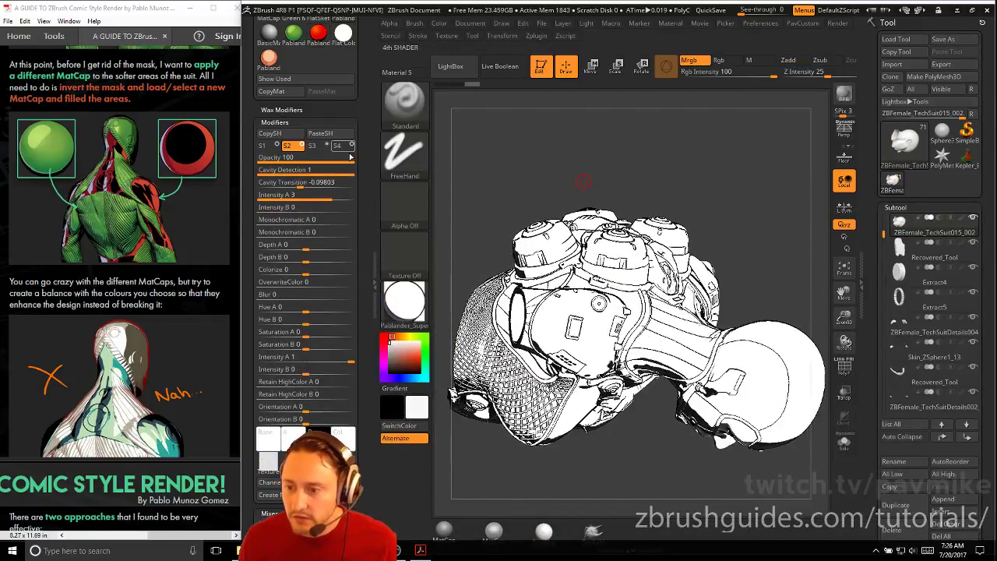
drag(693, 173, 744, 230)
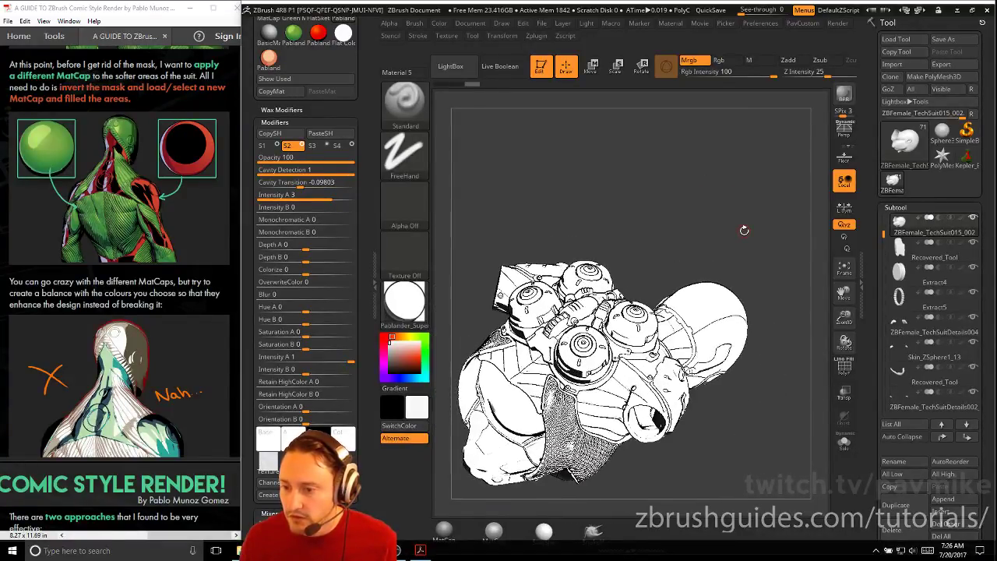
Step: Turn on perspective and increase the camera's angle of view to view the bust with exaggerated foreshortening
click(843, 134)
drag(742, 193, 625, 134)
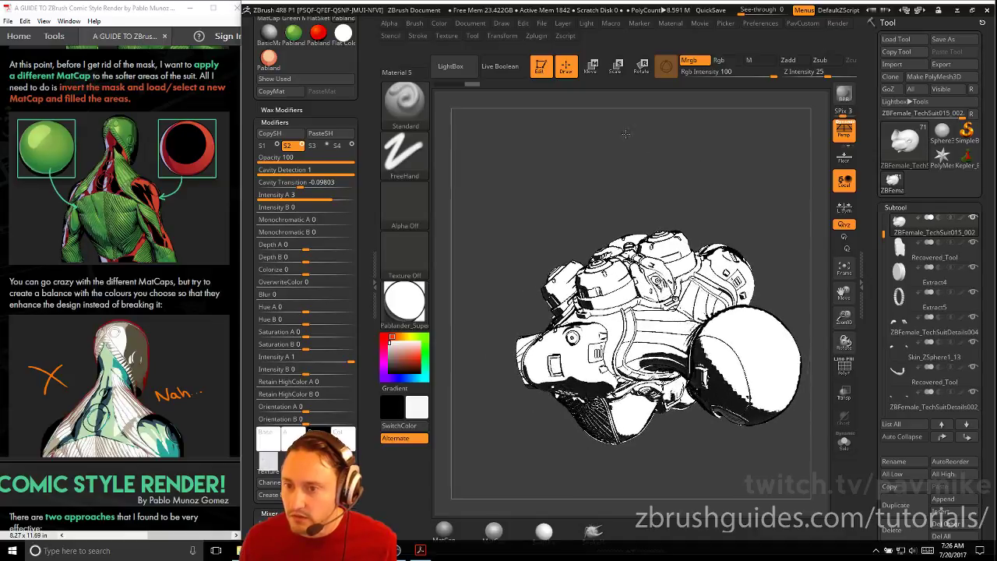
click(500, 23)
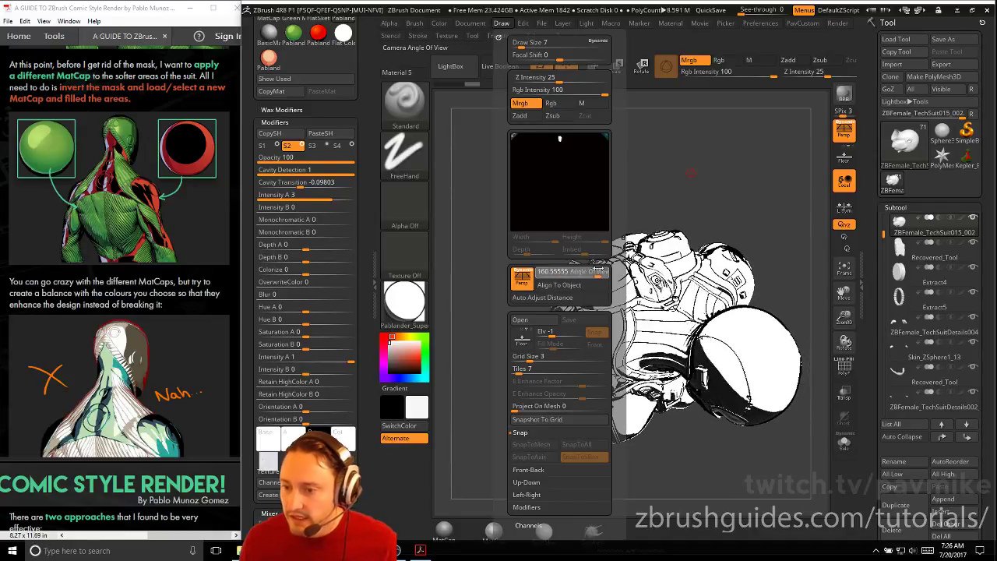
drag(605, 271, 613, 272)
mouse_move(676, 134)
mouse_down()
mouse_move(646, 124)
mouse_move(719, 207)
mouse_move(678, 158)
mouse_move(699, 154)
mouse_move(771, 226)
mouse_up()
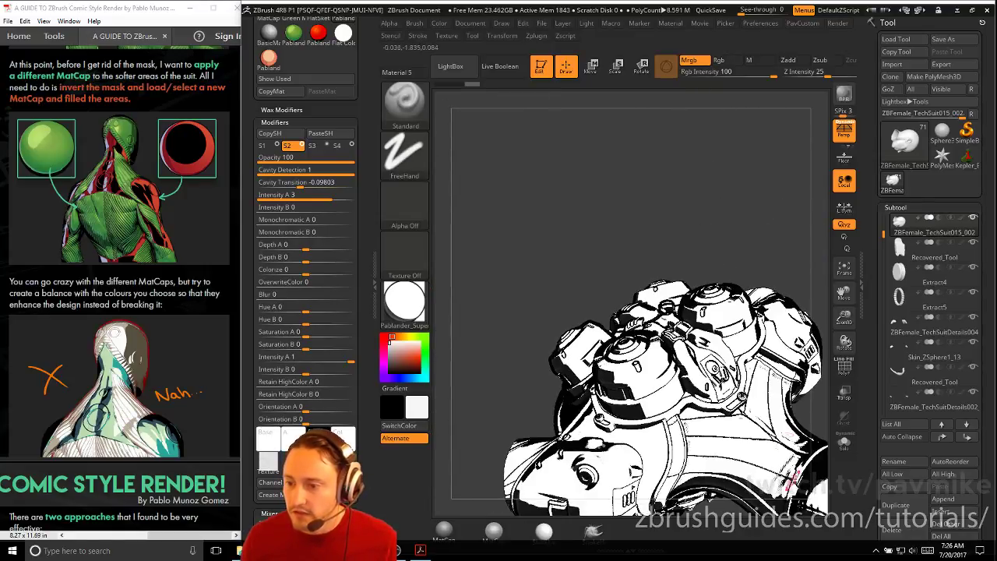
drag(676, 261, 504, 178)
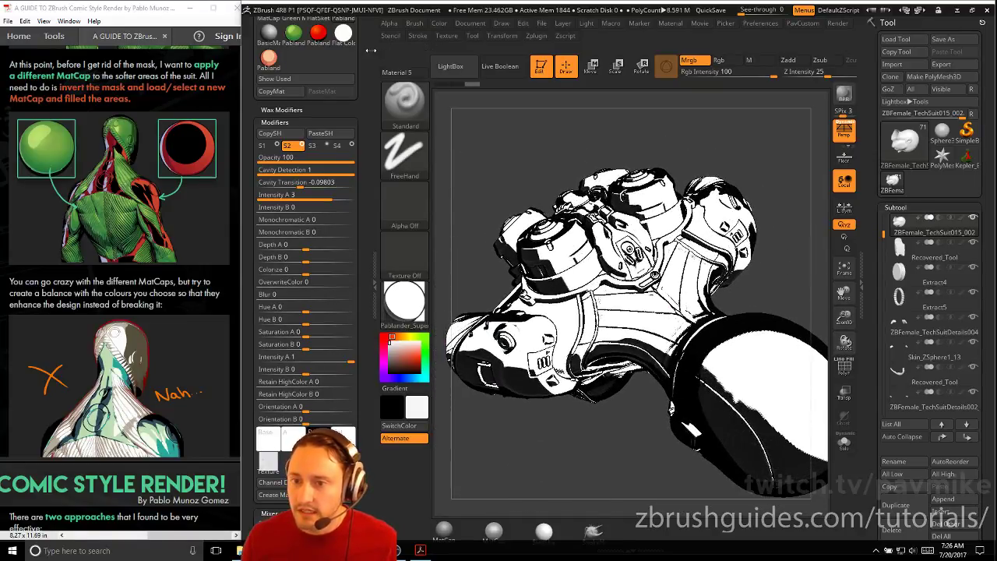
Step: Try several light placements on the light preview sphere and settle just above centre to shape the black shadow areas on the bust
drag(369, 46, 368, 186)
click(292, 65)
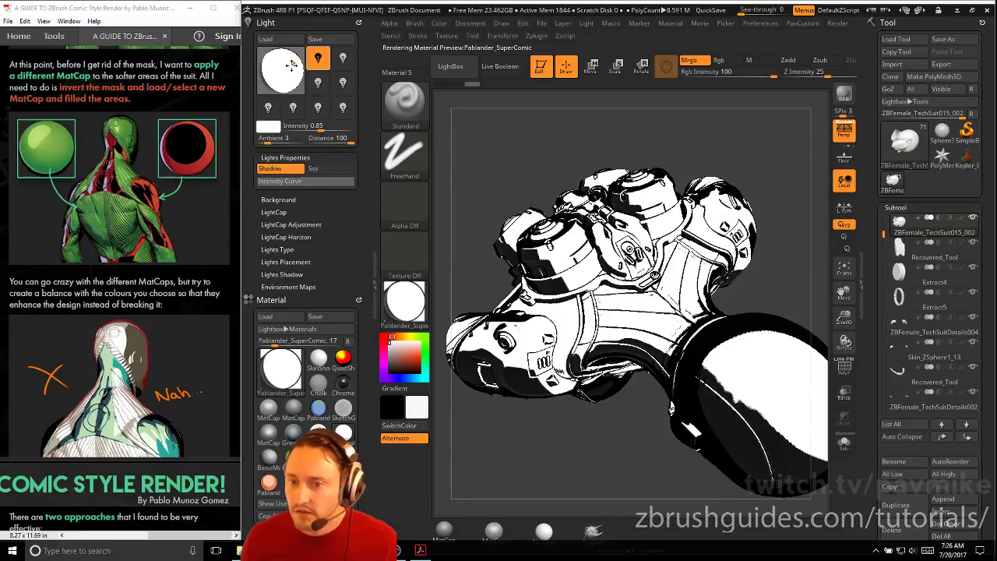
click(276, 63)
click(275, 70)
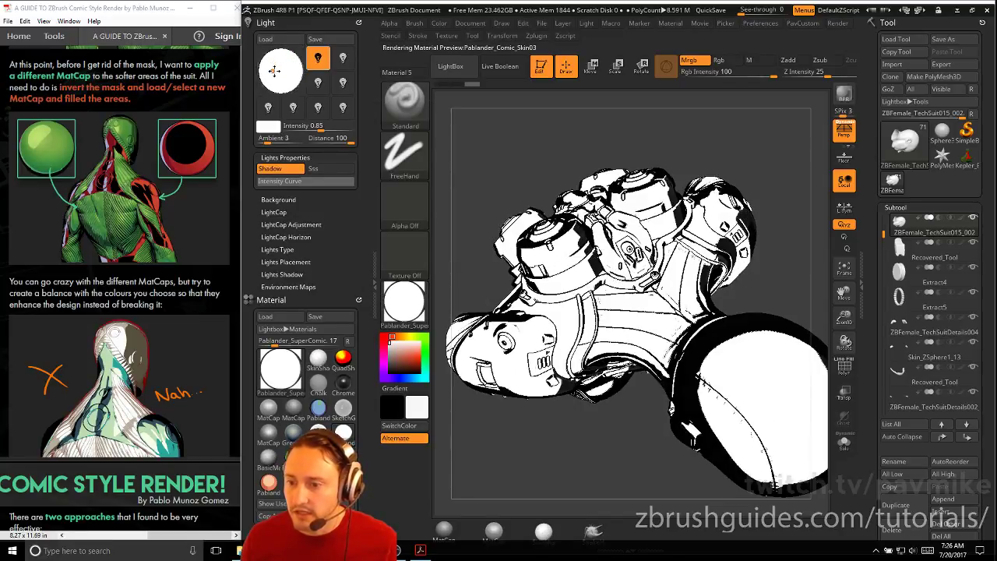
click(278, 61)
click(282, 58)
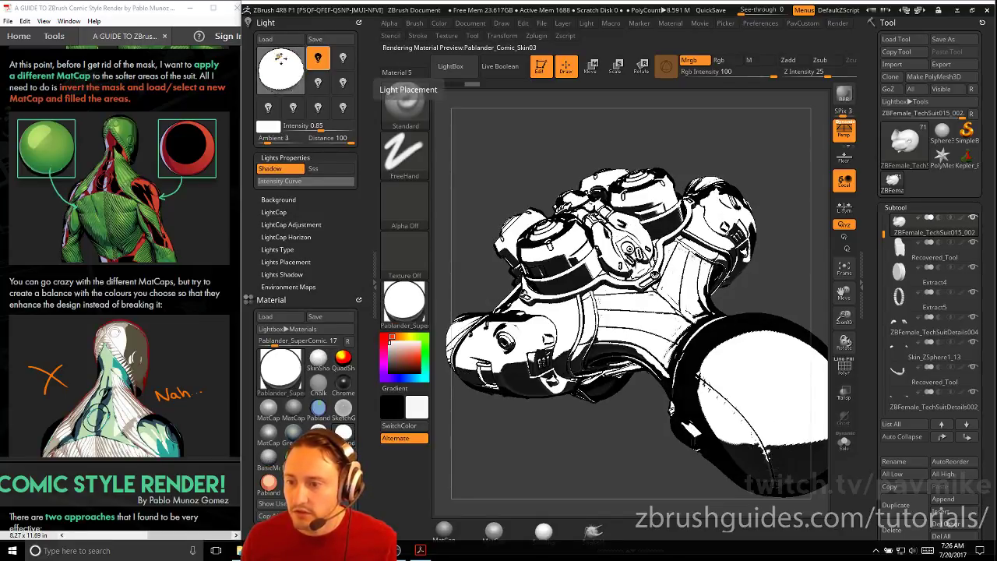
click(285, 58)
click(289, 57)
click(287, 58)
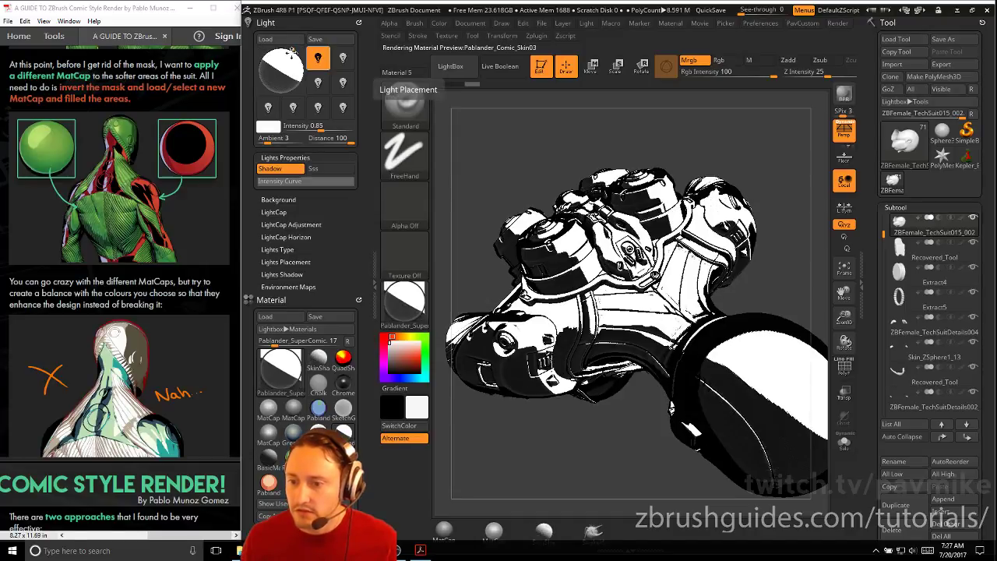
click(284, 59)
click(282, 59)
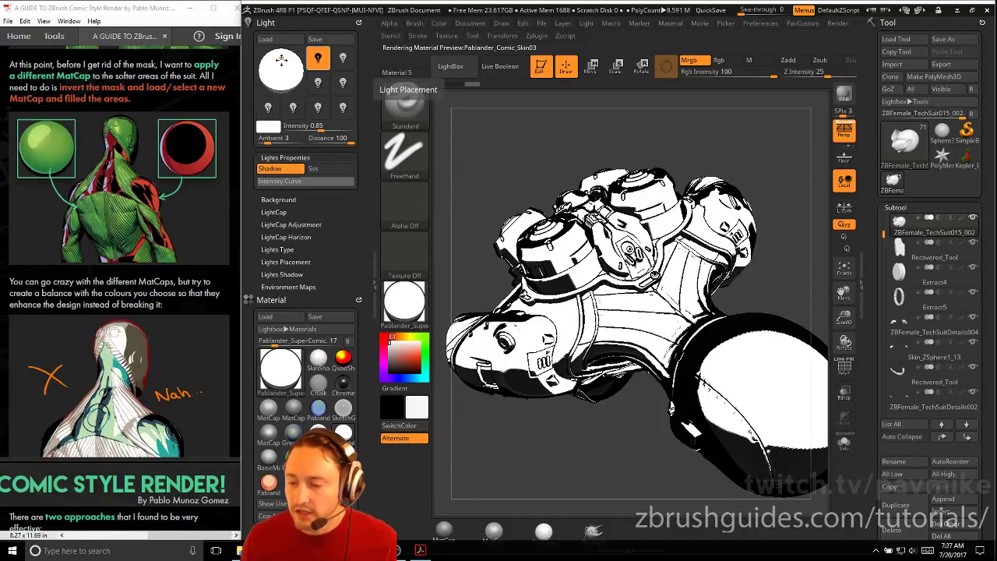
click(283, 59)
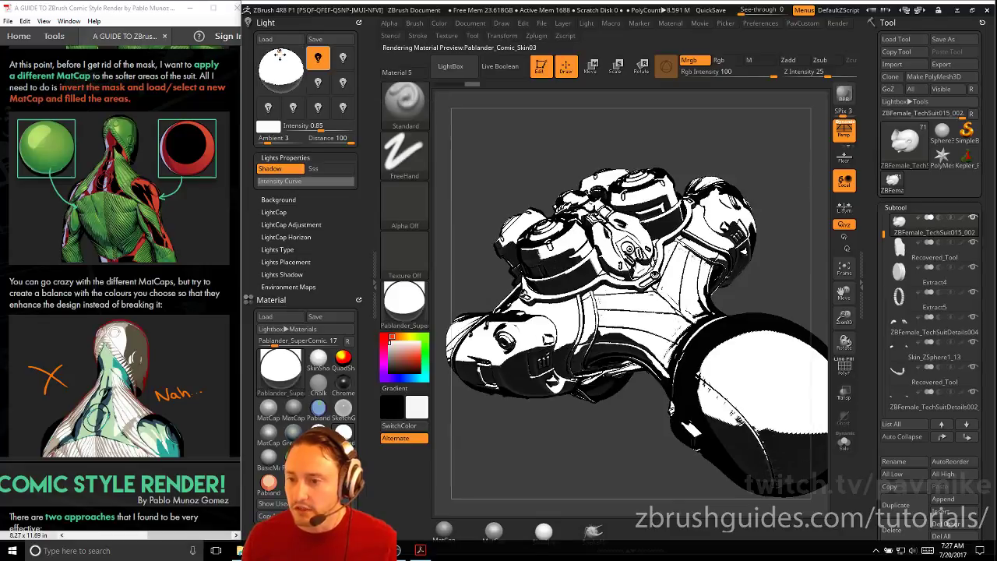
click(285, 60)
click(286, 60)
click(283, 62)
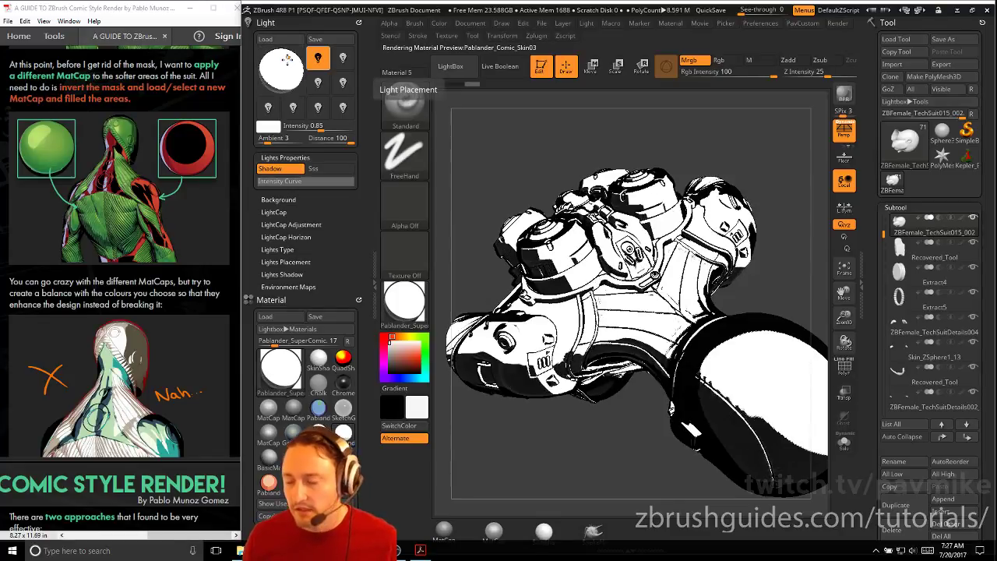
click(285, 58)
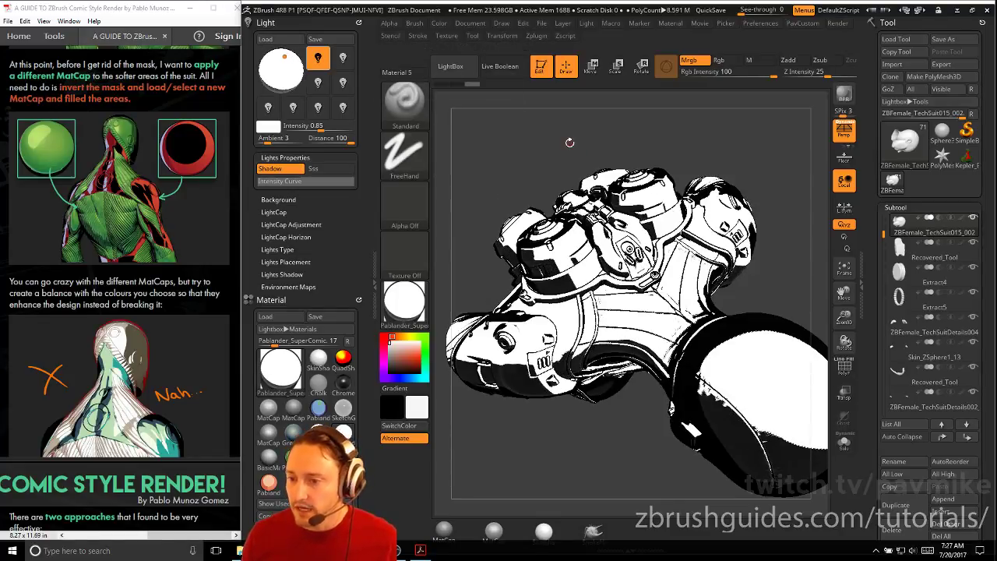
Step: Set the camera's angle of view to 50 and turn the bust to an upright three-quarter front view
mouse_move(550, 160)
mouse_down()
mouse_move(711, 230)
mouse_move(727, 227)
mouse_move(745, 236)
mouse_move(748, 253)
mouse_up()
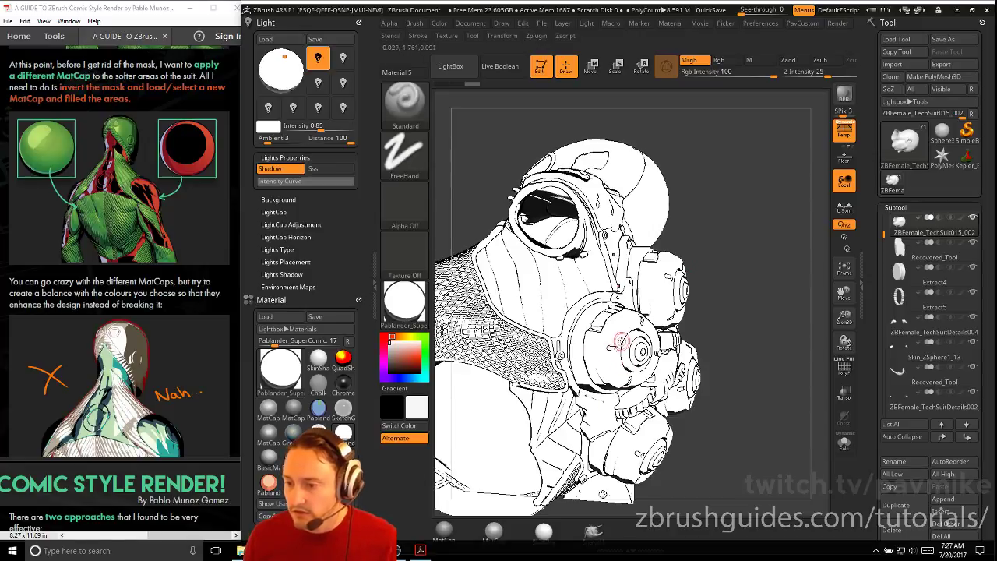
drag(732, 288, 685, 190)
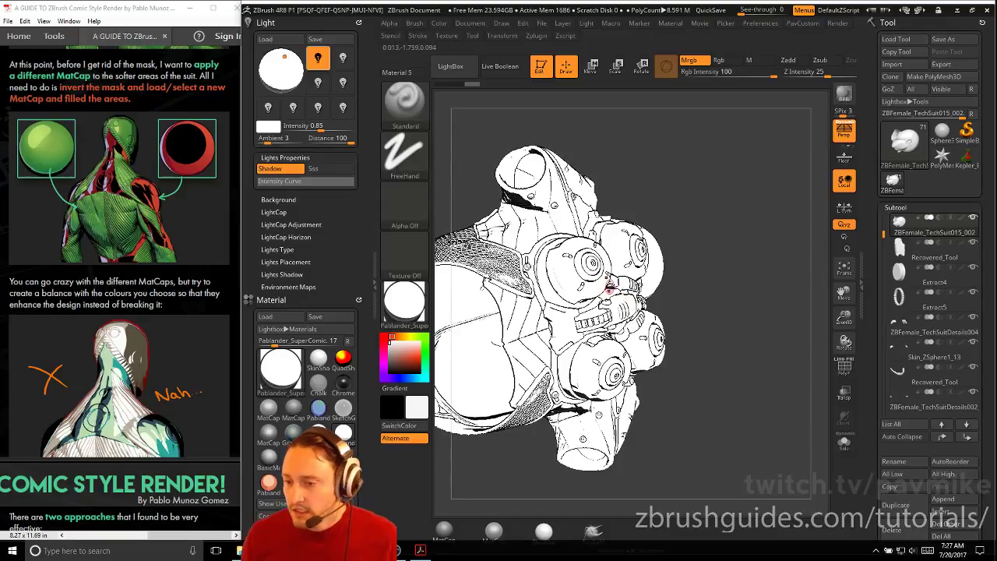
drag(738, 345, 533, 117)
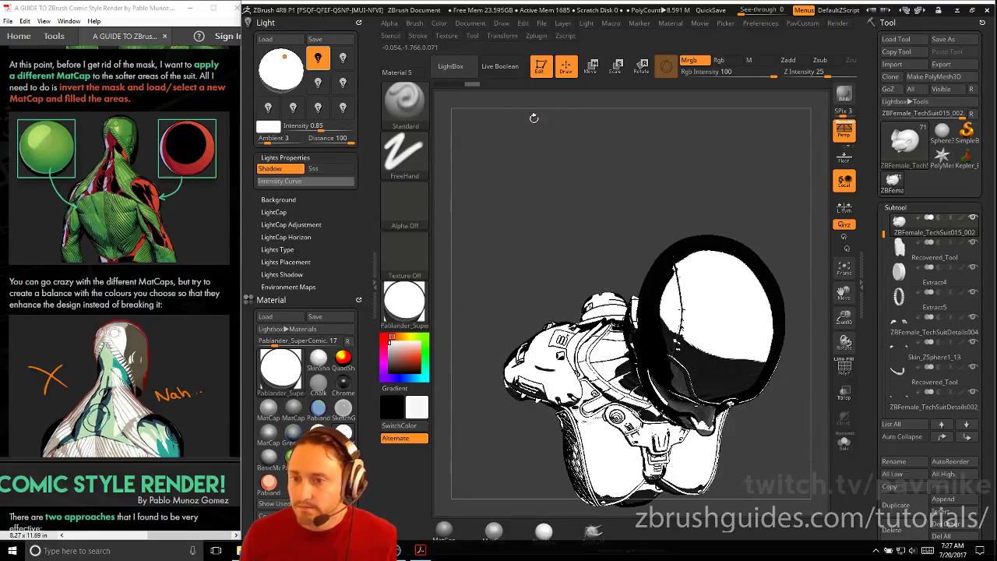
click(503, 23)
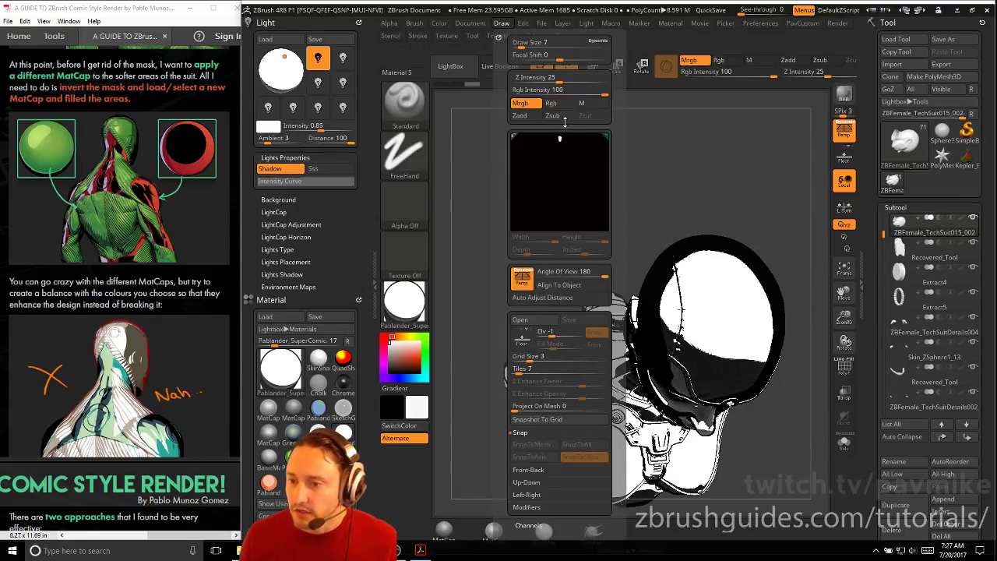
click(574, 271)
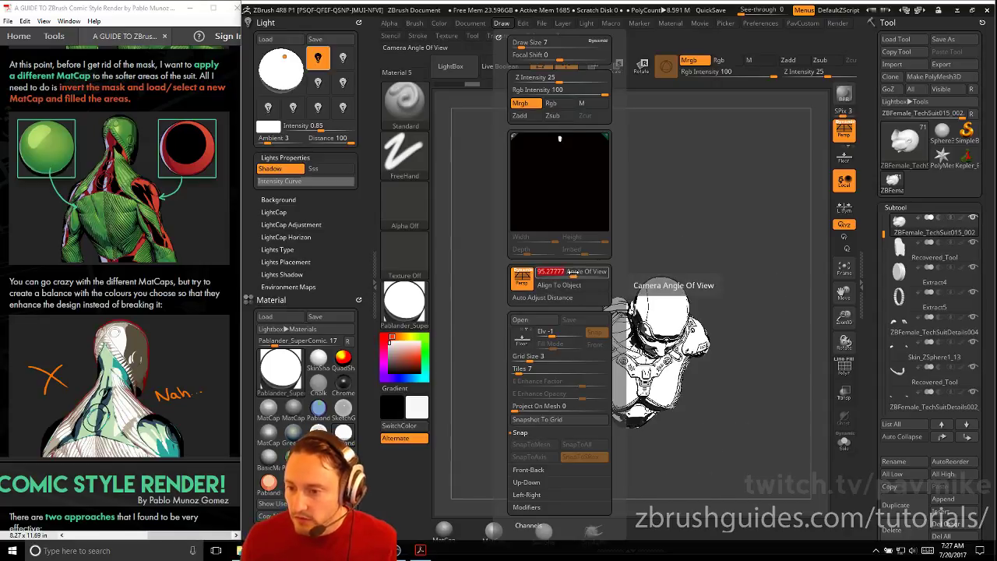
text(50)
key(Return)
drag(663, 203, 682, 143)
alt+drag(699, 177, 702, 212)
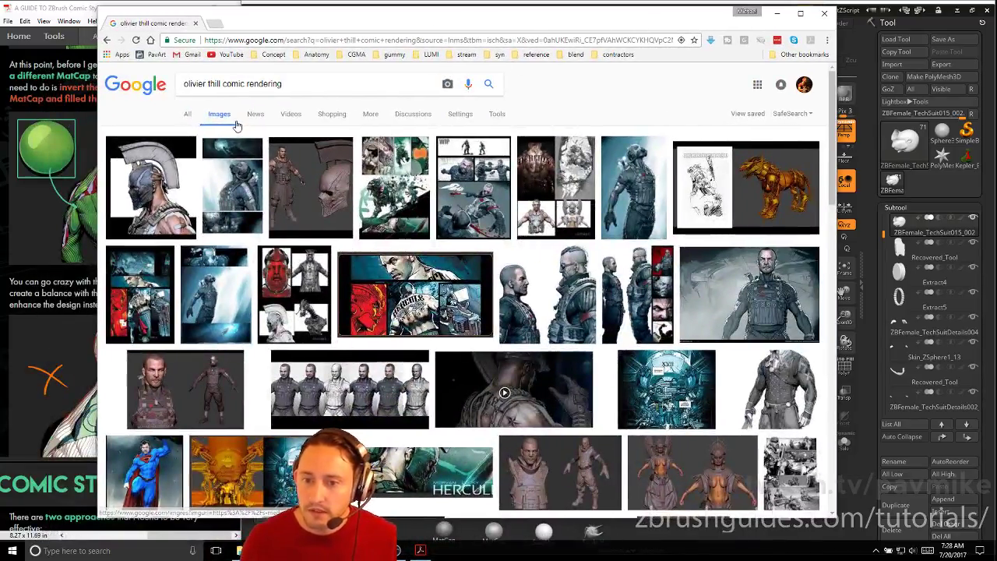
Step: Preview the comic rendering image results, including the masked diver page, WIP page, facing soldiers, sculpt render and crested-helmet warrior
drag(186, 83, 312, 84)
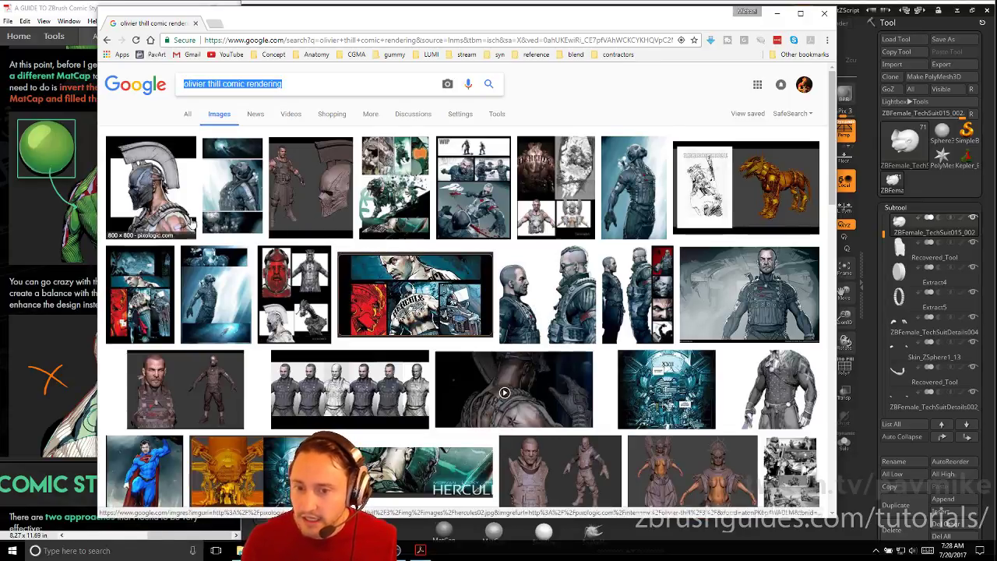
click(232, 195)
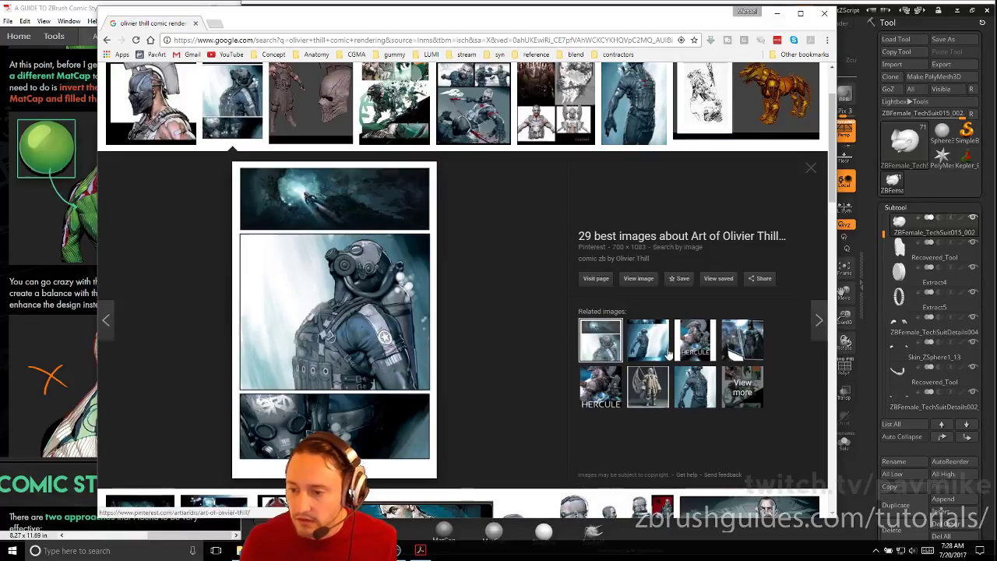
click(478, 113)
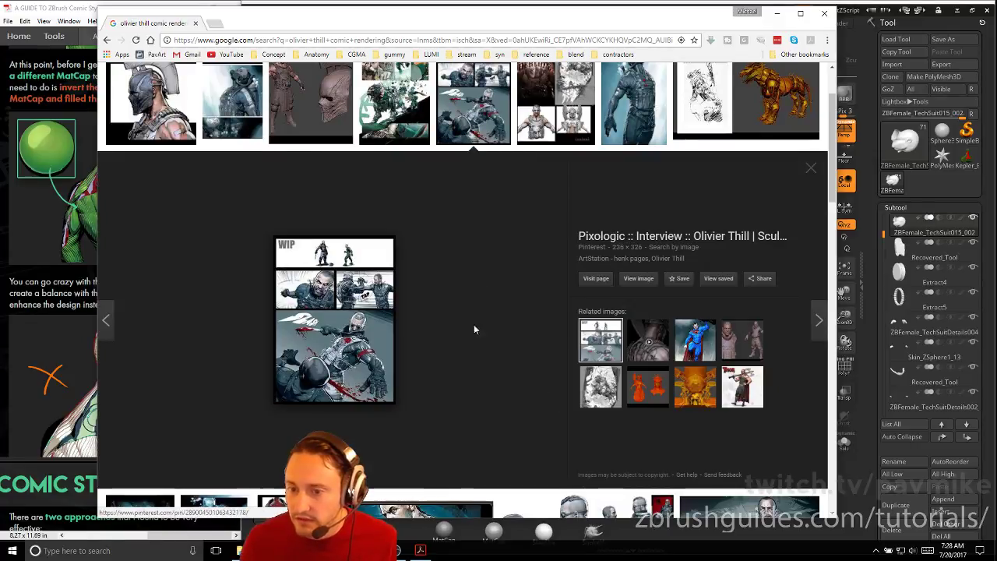
scroll(410, 274, up, 1)
scroll(563, 226, down, 2)
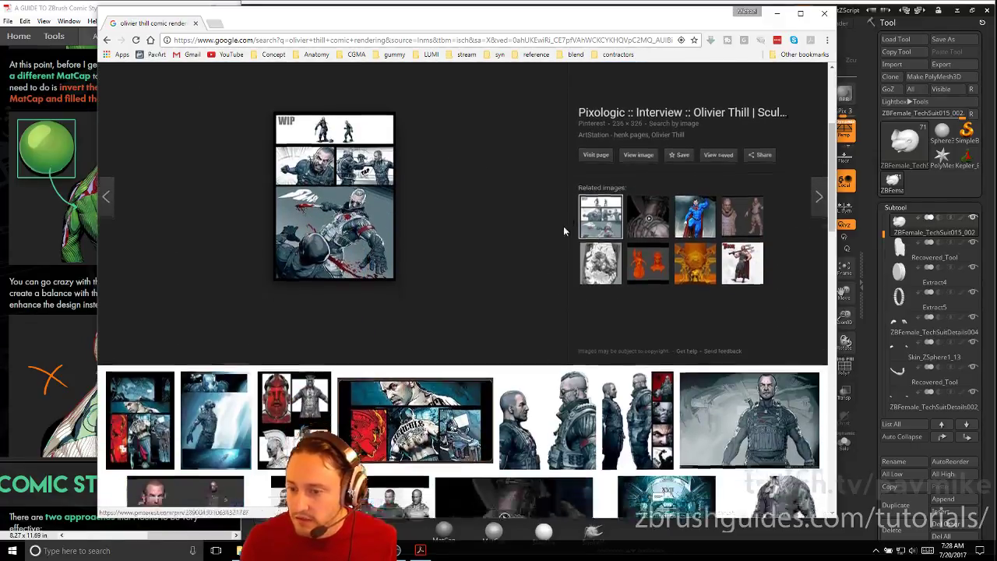
scroll(563, 226, down, 3)
click(560, 255)
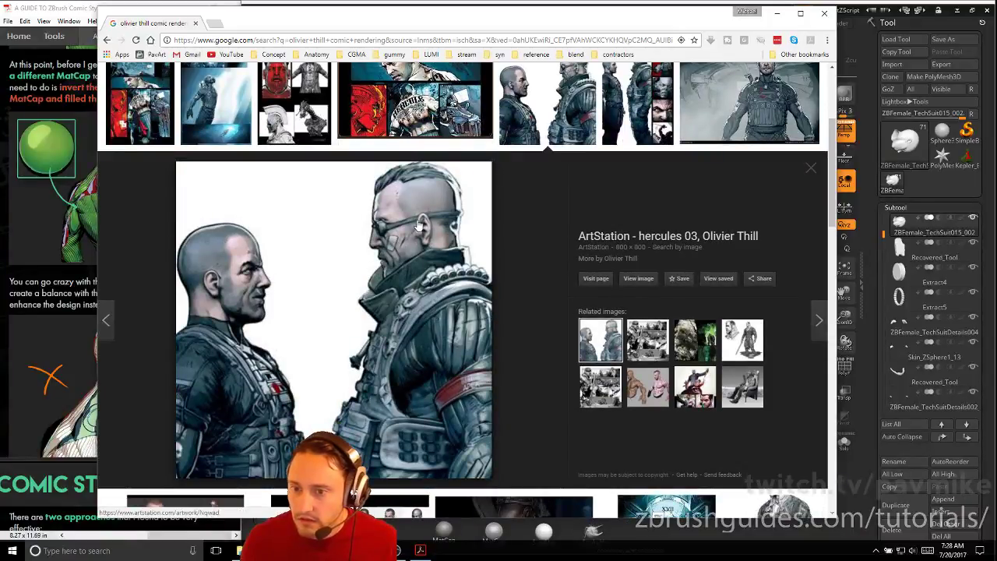
scroll(418, 226, up, 2)
click(312, 145)
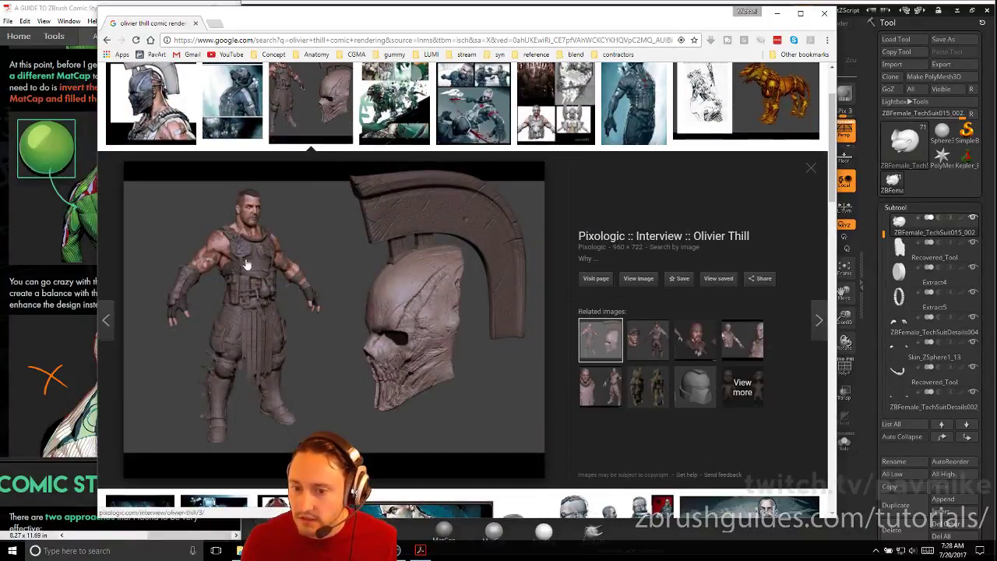
click(165, 115)
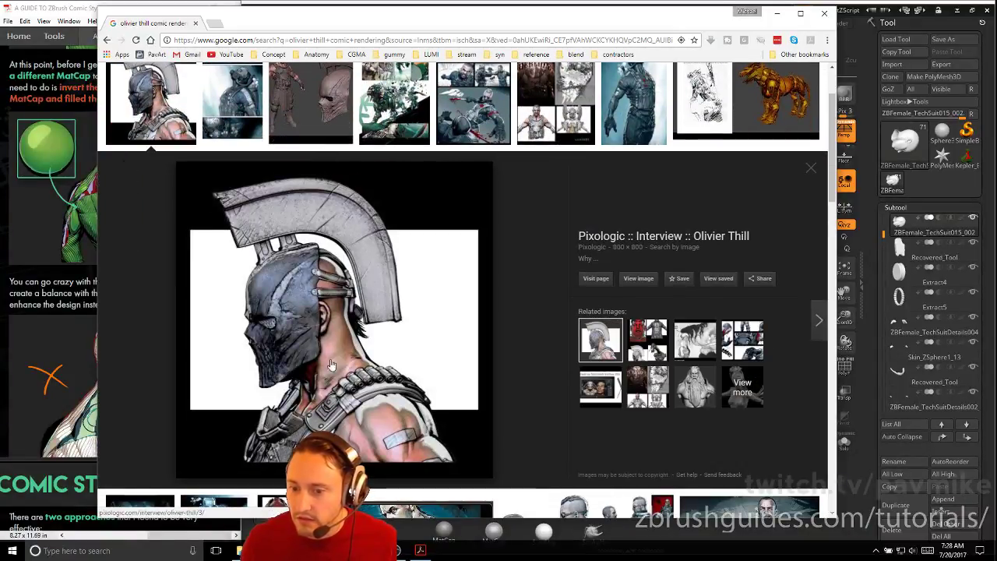
Step: Compare the HERCULE concept sheet with the teal and red comic panels, the facing soldiers and the related anatomy sculpts
scroll(561, 257, up, 2)
click(561, 257)
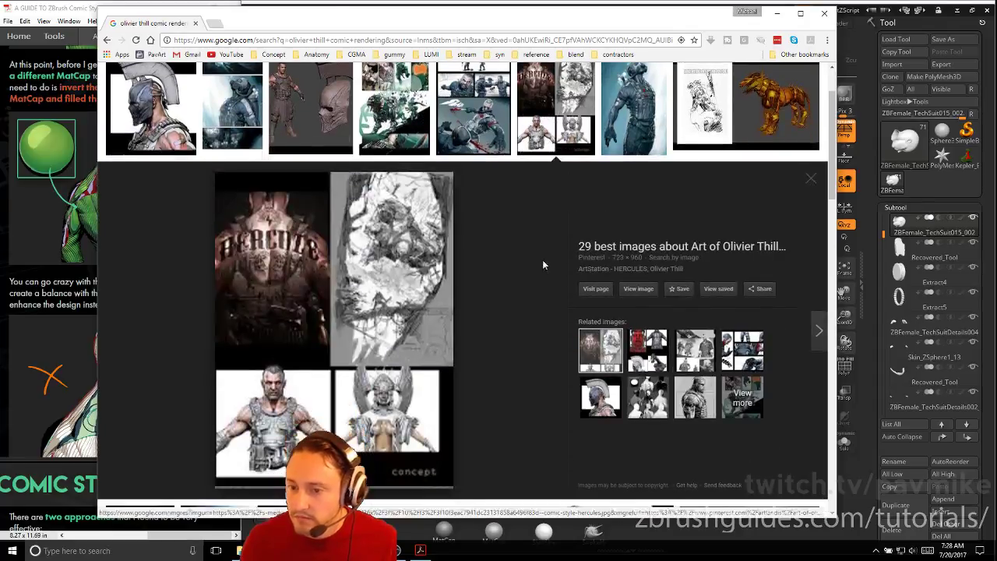
scroll(494, 373, down, 4)
click(473, 309)
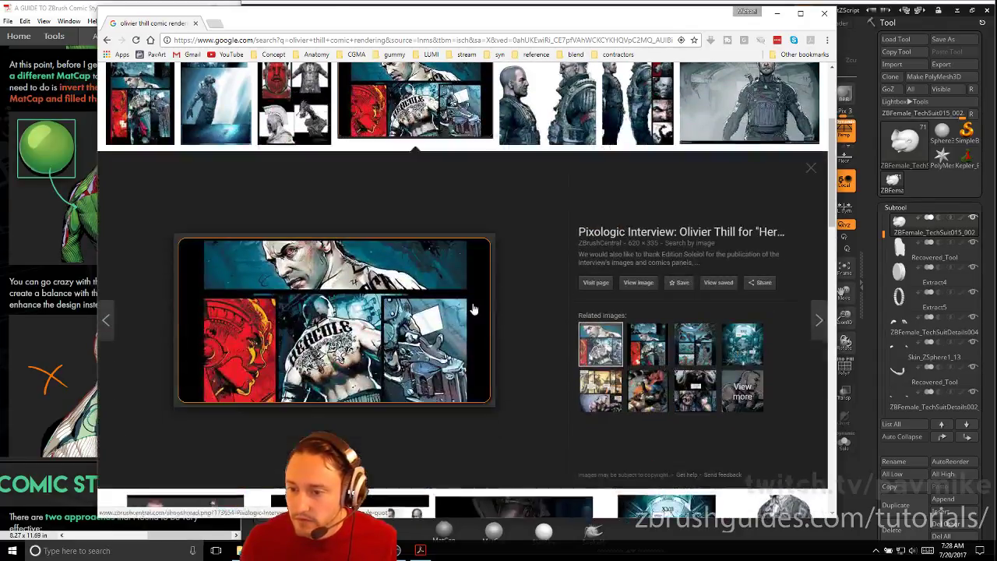
click(564, 104)
scroll(542, 256, down, 5)
scroll(570, 252, up, 3)
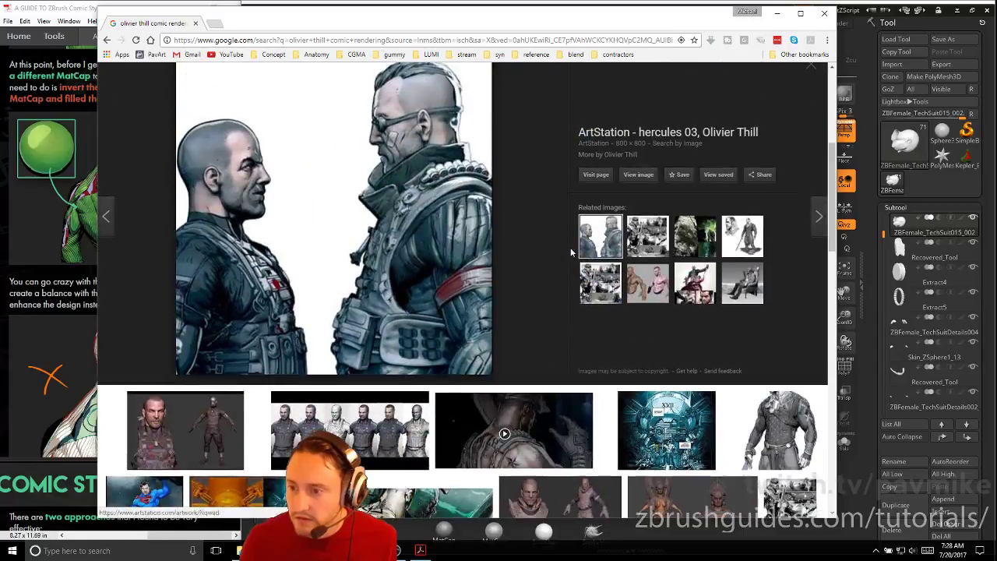
click(647, 283)
scroll(554, 263, up, 2)
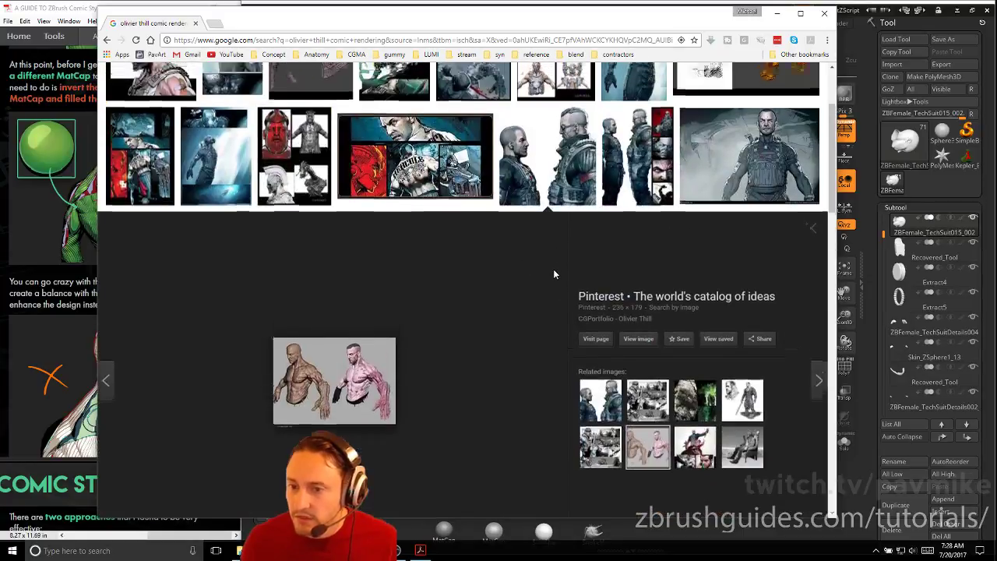
scroll(554, 275, up, 2)
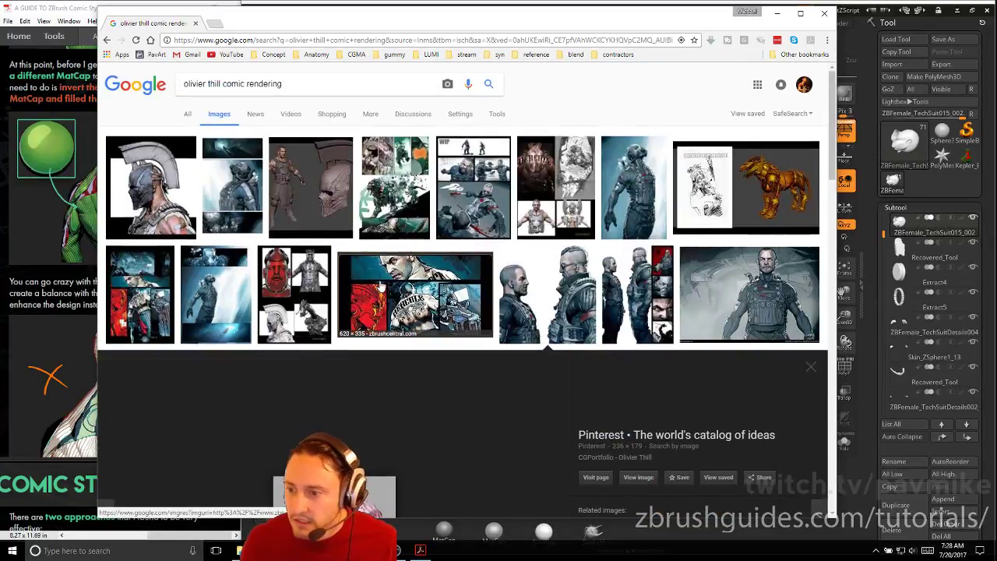
Step: Examine the soldier sculpt, its row of material variations and the finished diver artwork, and close the browser to return to the guide
scroll(382, 287, down, 5)
click(187, 333)
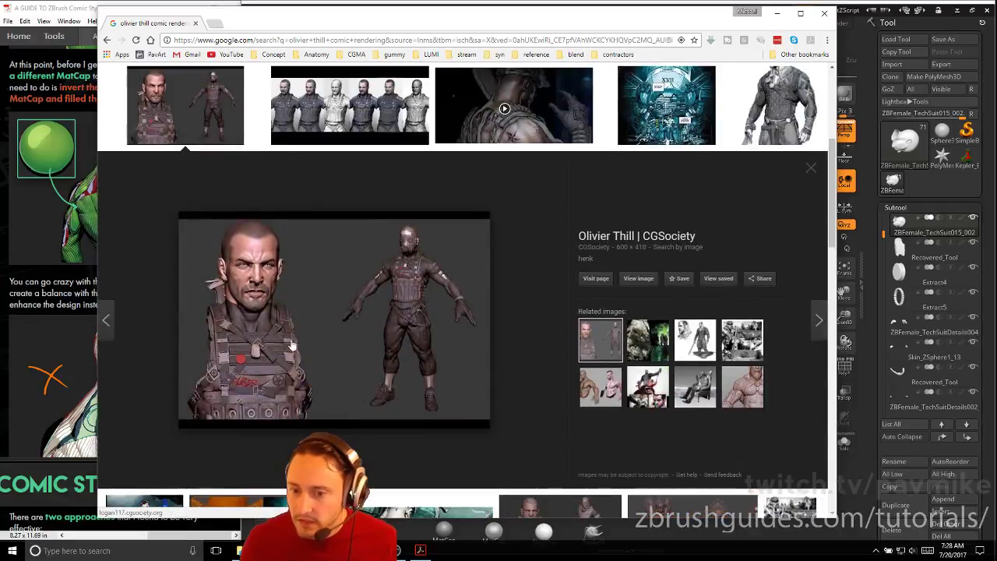
click(361, 120)
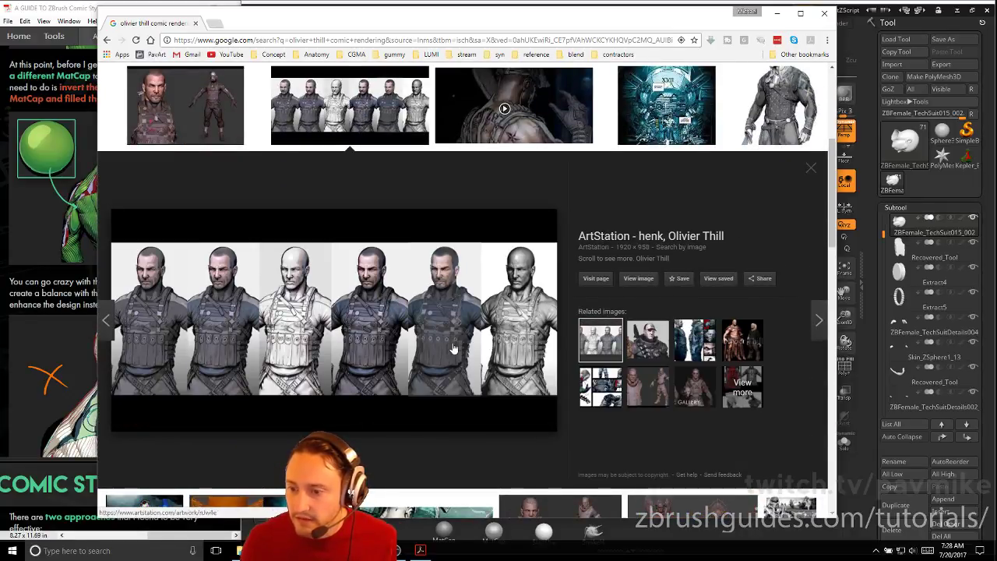
scroll(454, 348, up, 4)
click(449, 279)
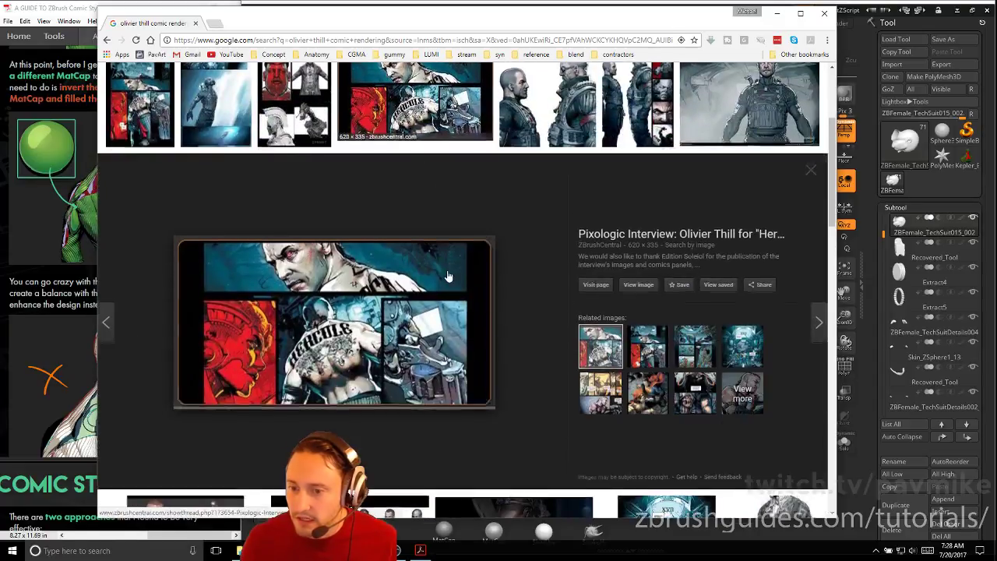
scroll(424, 362, up, 3)
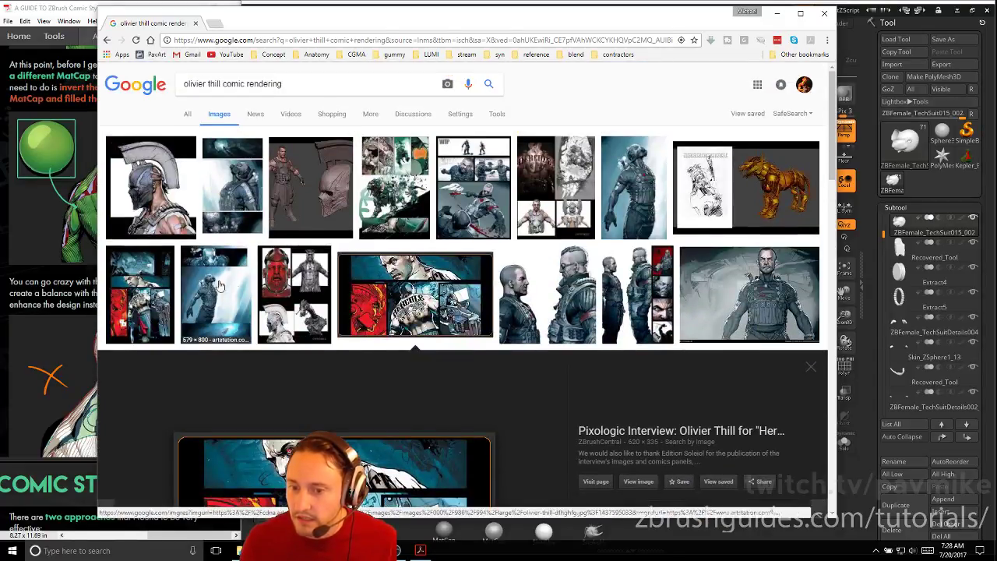
click(221, 285)
scroll(220, 286, up, 2)
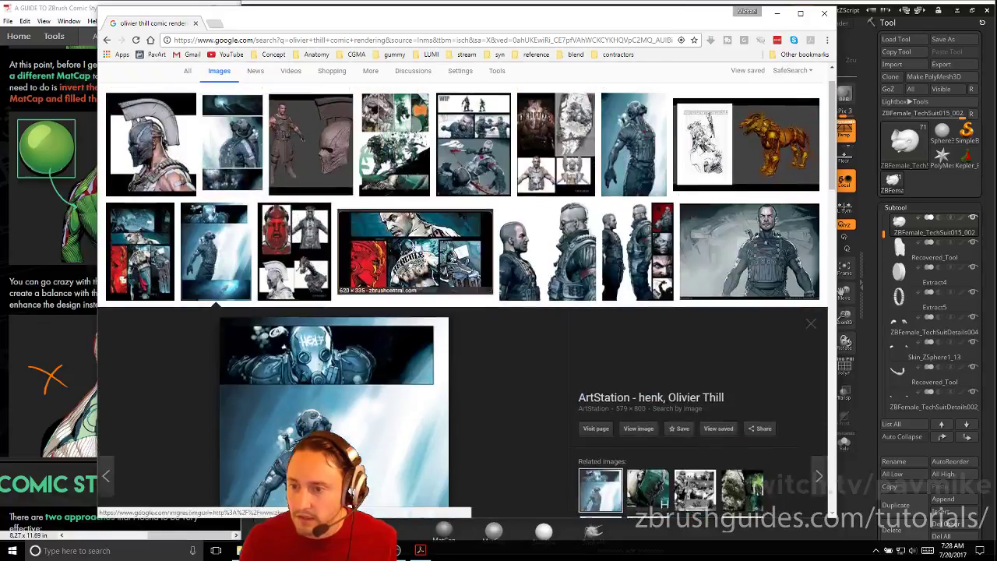
click(472, 148)
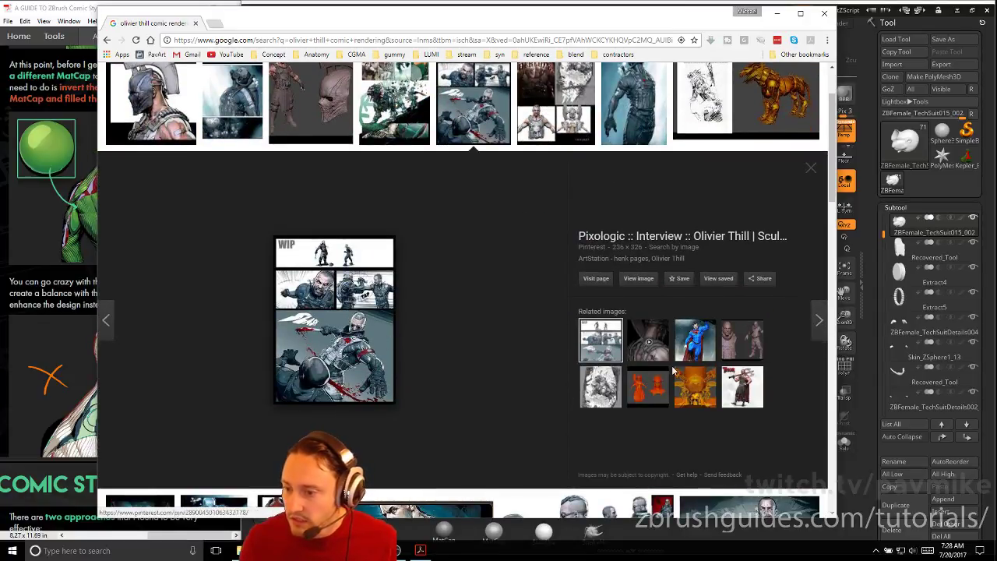
scroll(674, 372, up, 2)
click(634, 187)
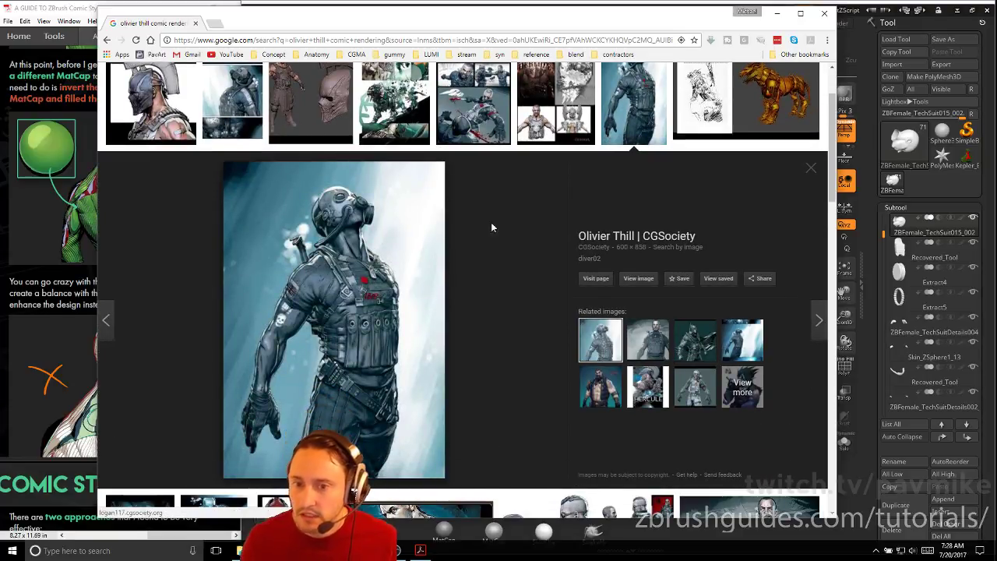
click(195, 23)
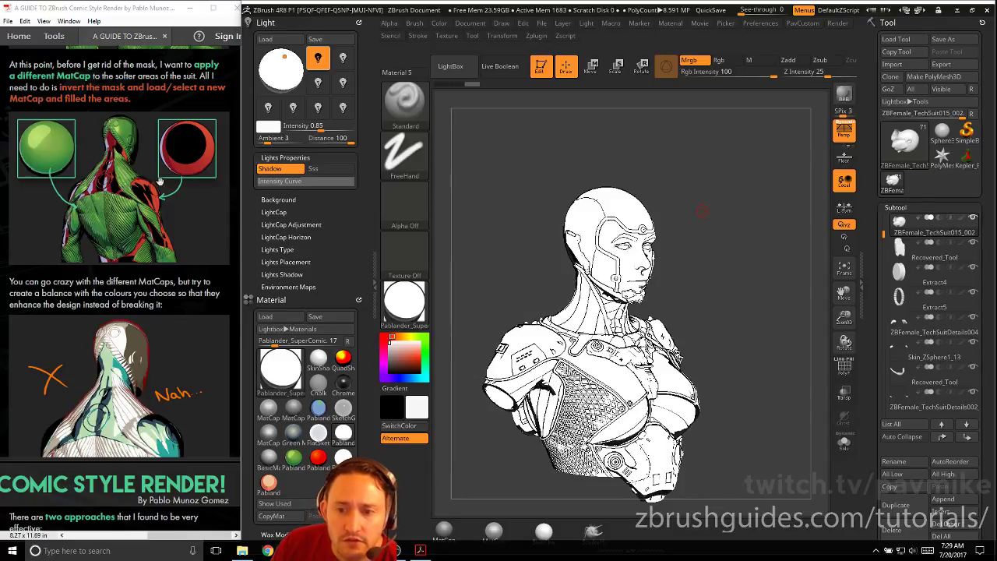
drag(117, 219, 94, 216)
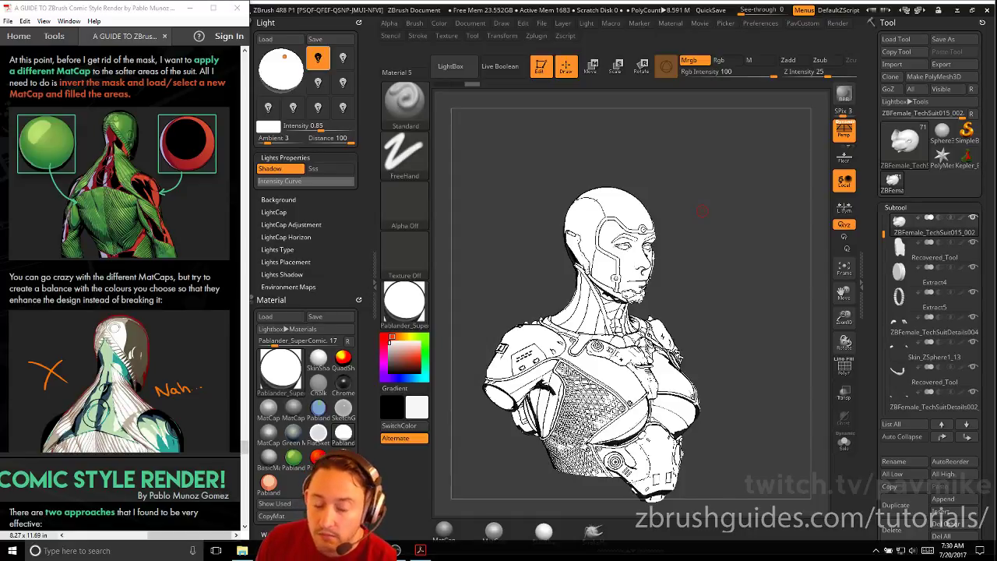
Step: Check the bust's line work from several angles and read the guide's advice on applying different versions of the super comic material
click(509, 223)
drag(509, 223, 541, 359)
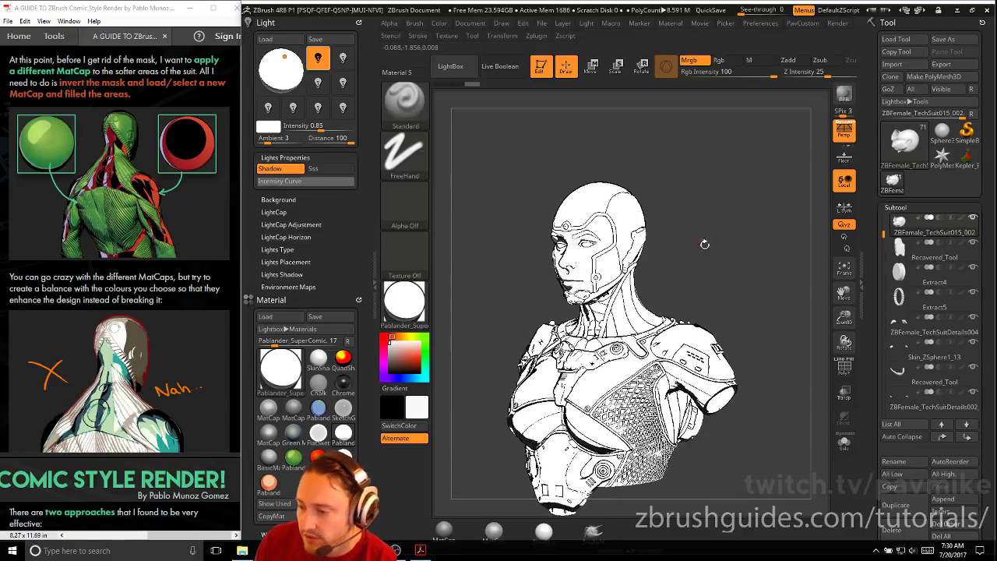
drag(707, 226, 717, 222)
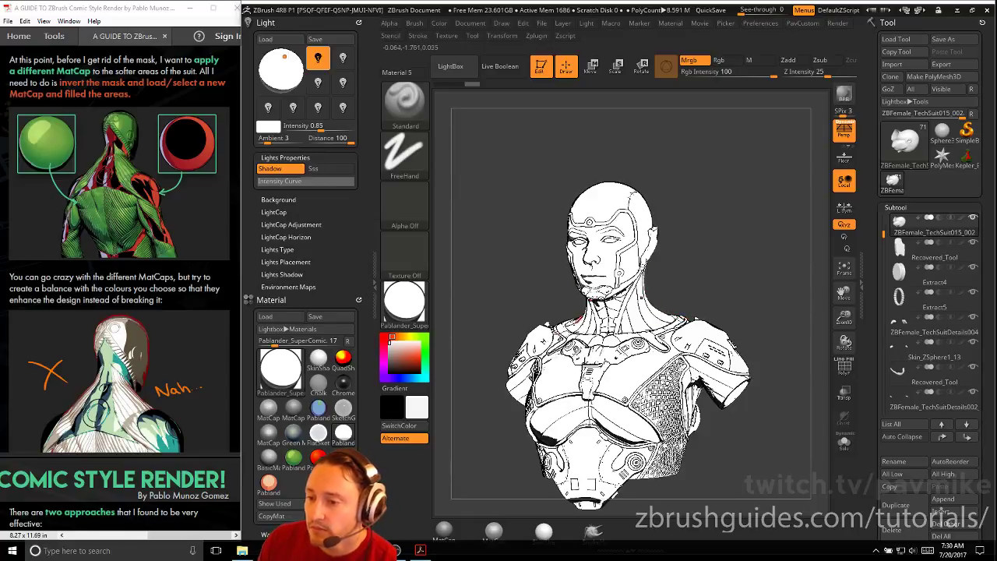
drag(693, 271, 501, 276)
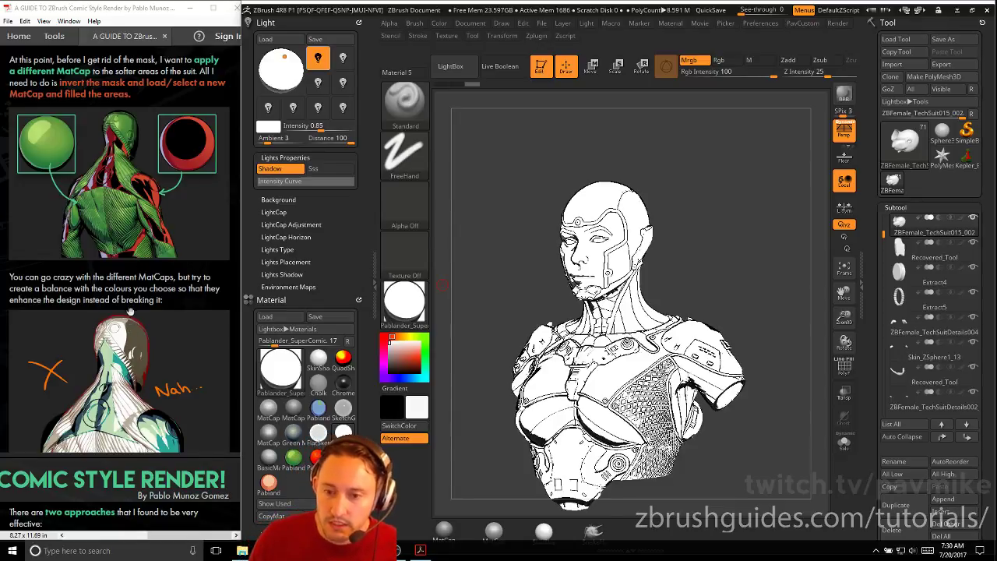
scroll(131, 312, down, 2)
scroll(162, 248, up, 5)
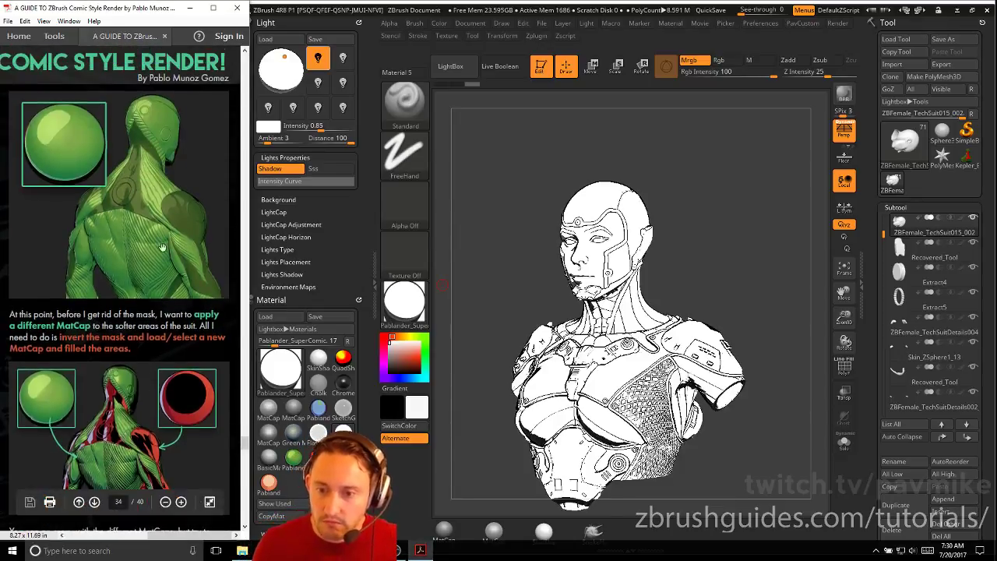
scroll(162, 247, down, 10)
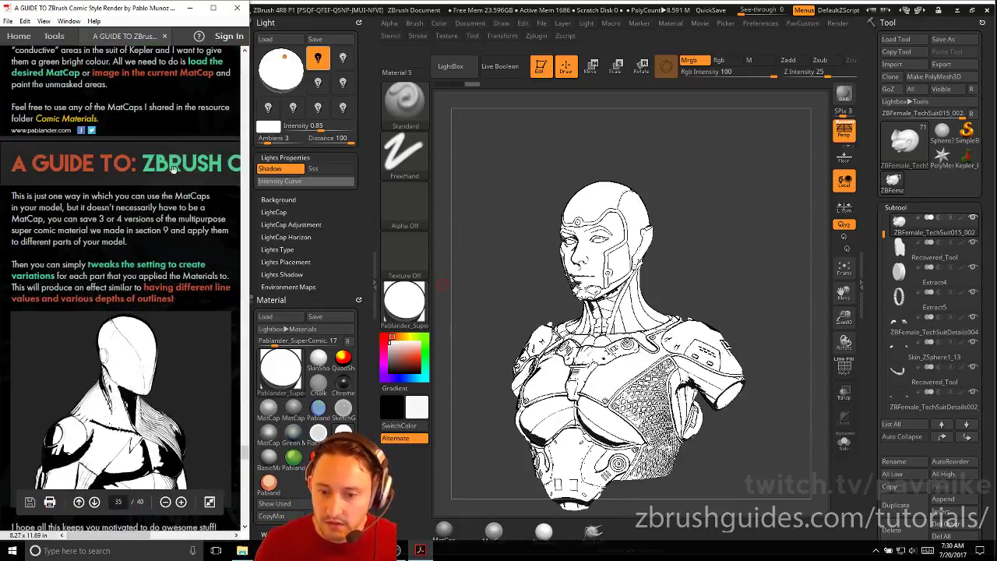
scroll(167, 165, down, 4)
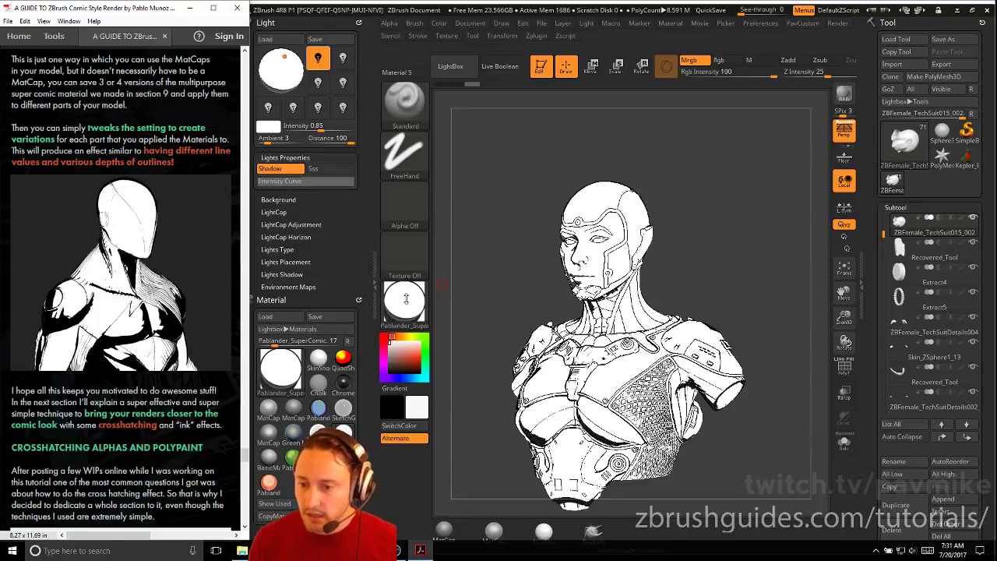
Step: Load Pablander_SuperComic into the MatCap Satin01 slot as a second material and switch on its third shader
drag(719, 219, 761, 229)
drag(735, 230, 608, 241)
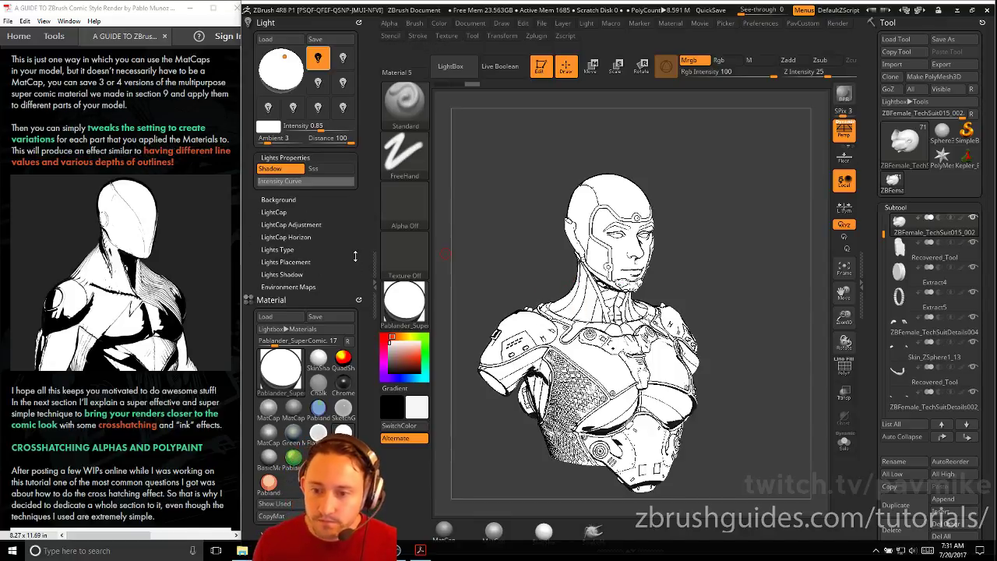
scroll(365, 250, down, 5)
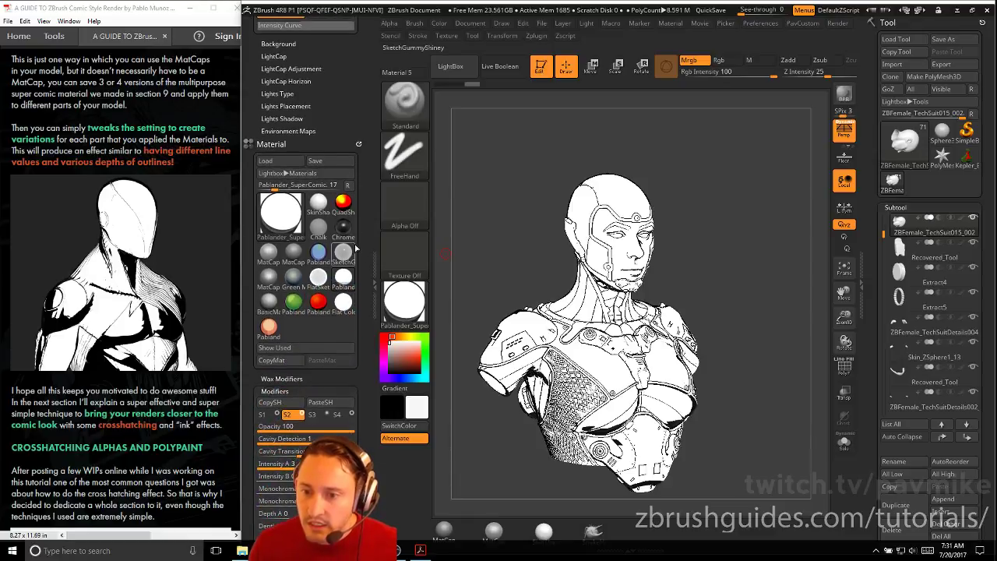
scroll(370, 251, down, 2)
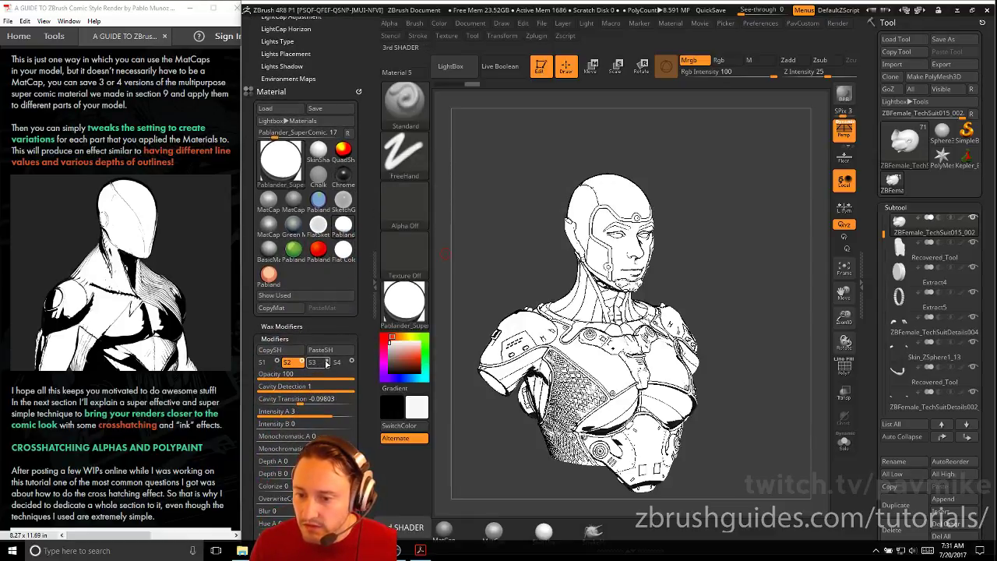
click(404, 319)
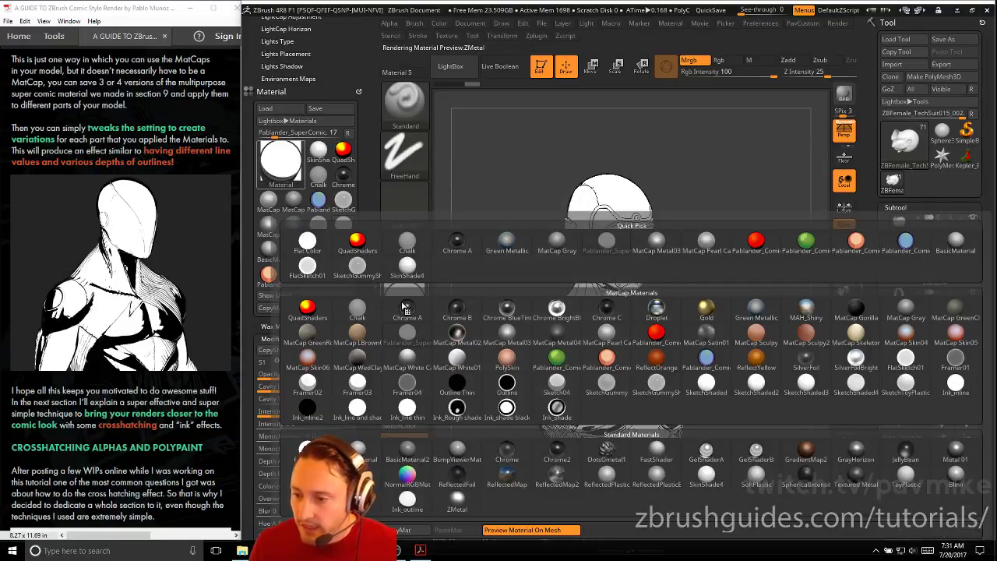
click(705, 332)
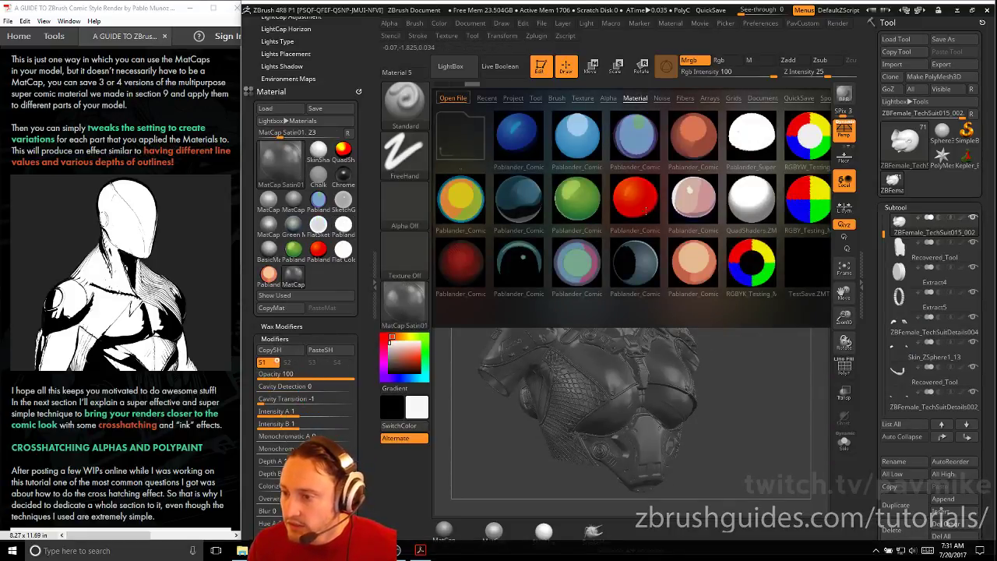
double_click(767, 152)
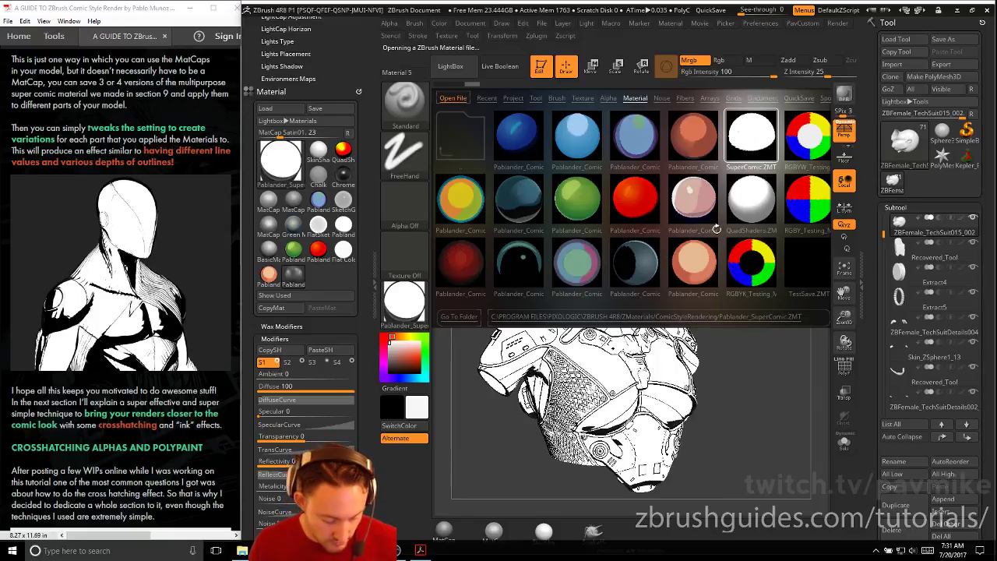
click(327, 363)
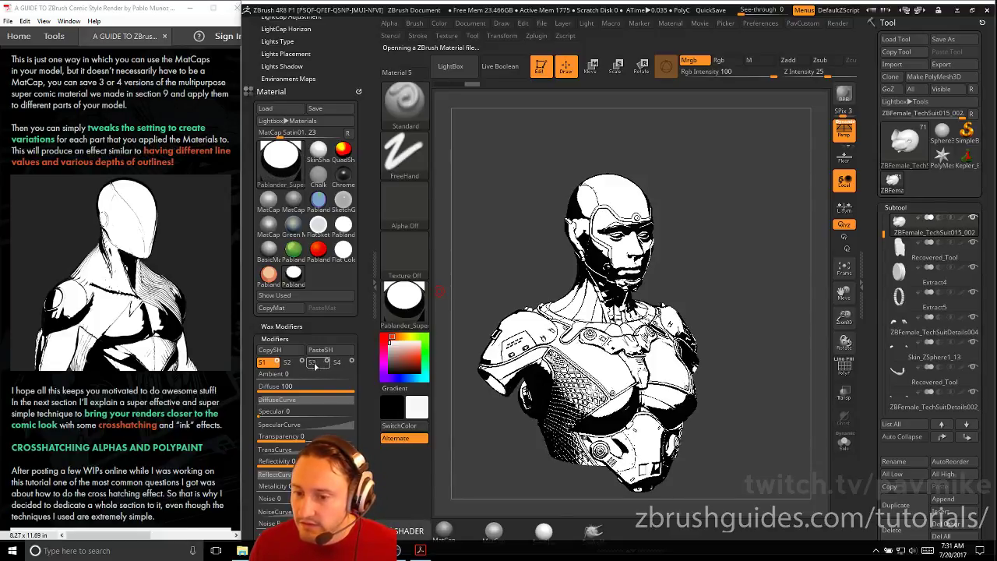
Step: Fill the neck piece and the other ZBFemale_TechSuit004 soft suit parts with the second Pablander_SuperComic material
drag(710, 235, 712, 238)
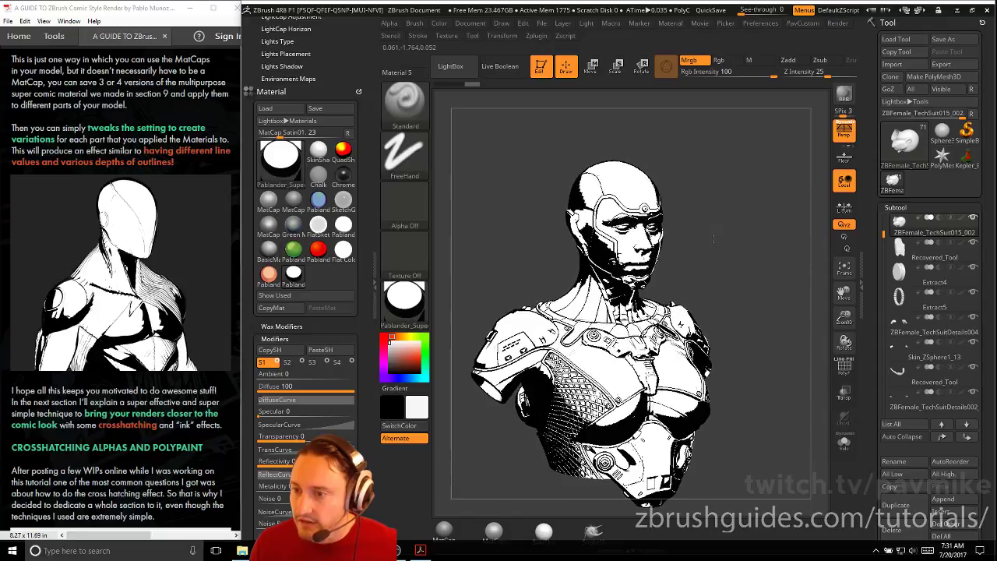
alt+click(584, 304)
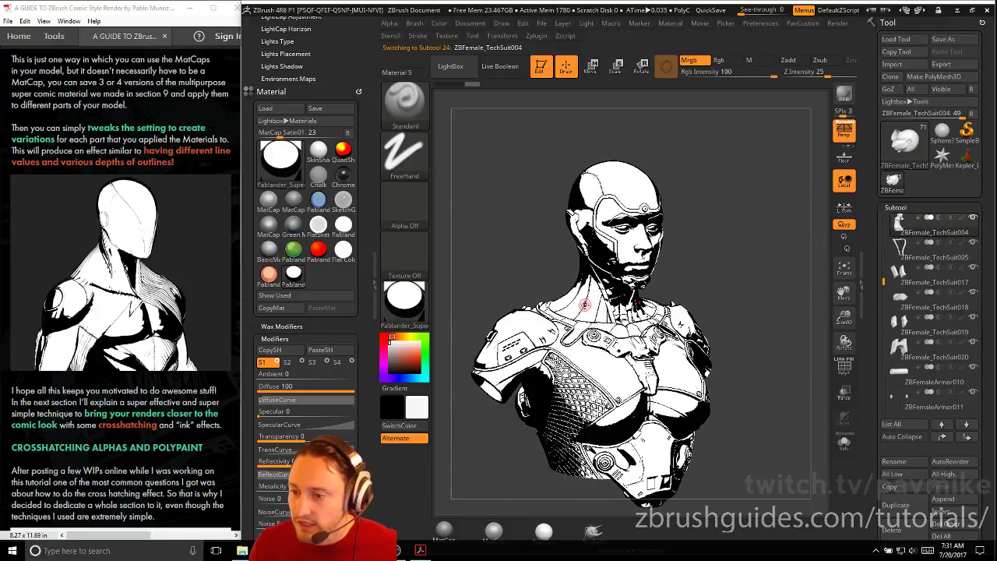
click(439, 23)
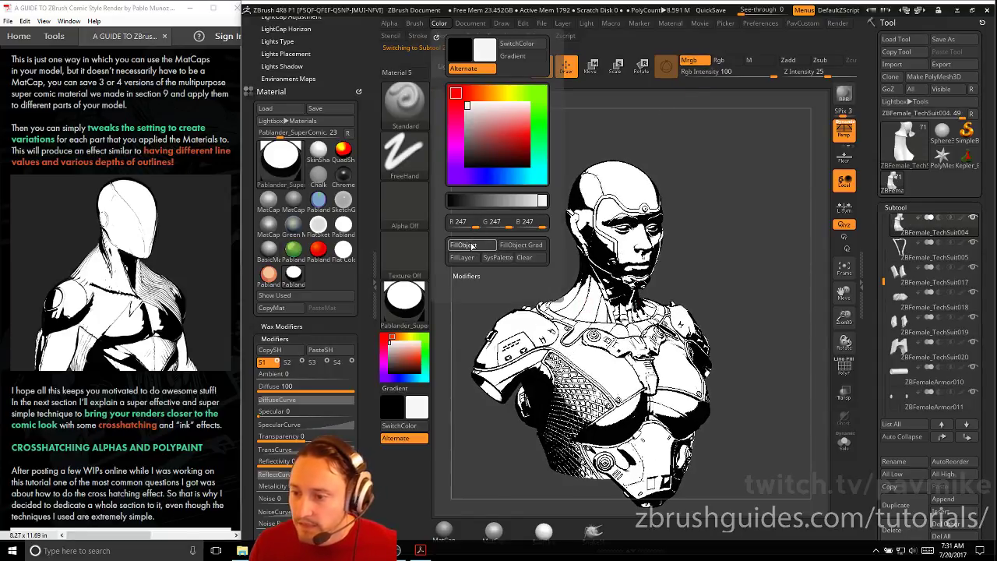
click(472, 246)
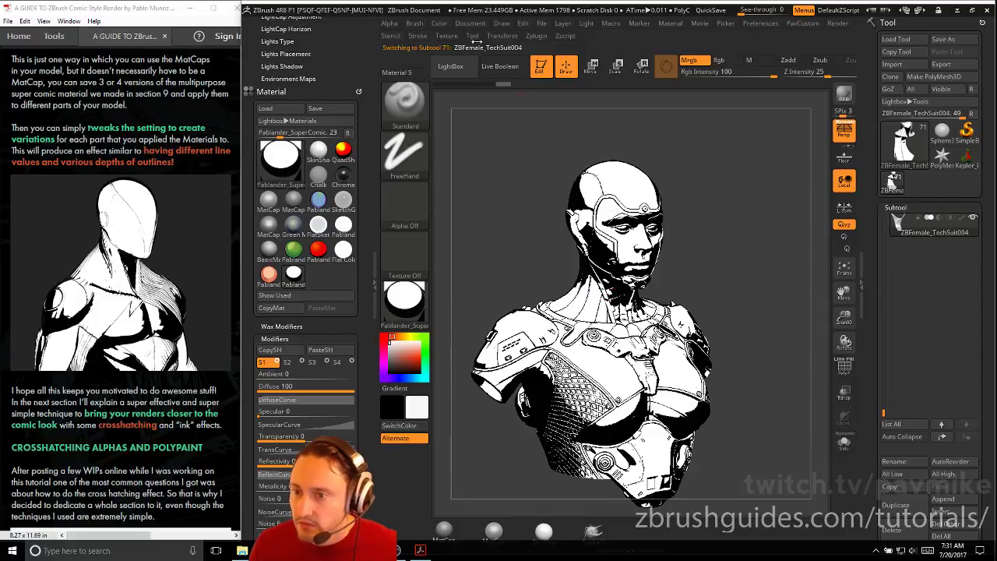
click(439, 23)
click(472, 246)
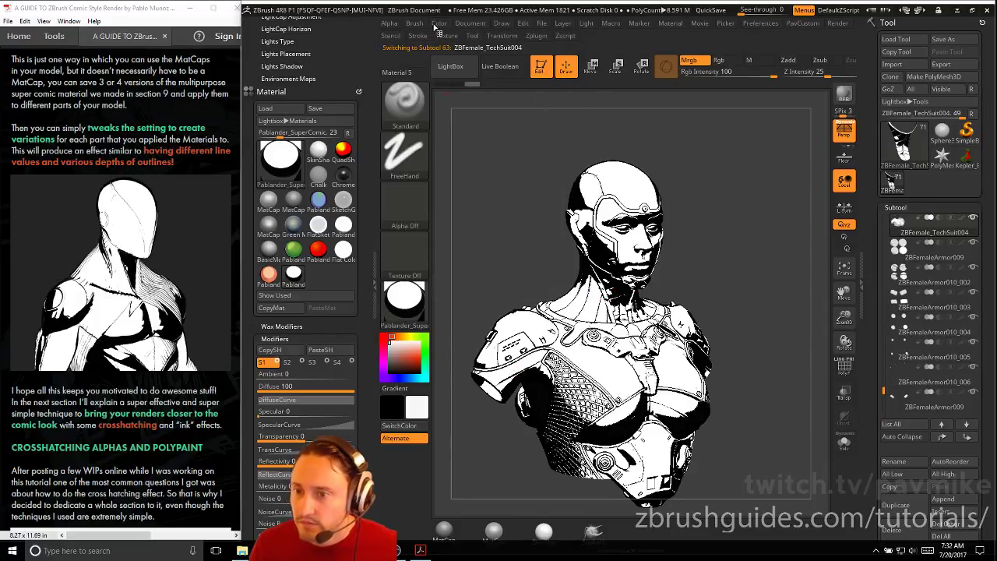
click(439, 27)
Step: Alternate between the two Pablander_SuperComic versions to compare their shading on the bust, ending on the original one
click(410, 297)
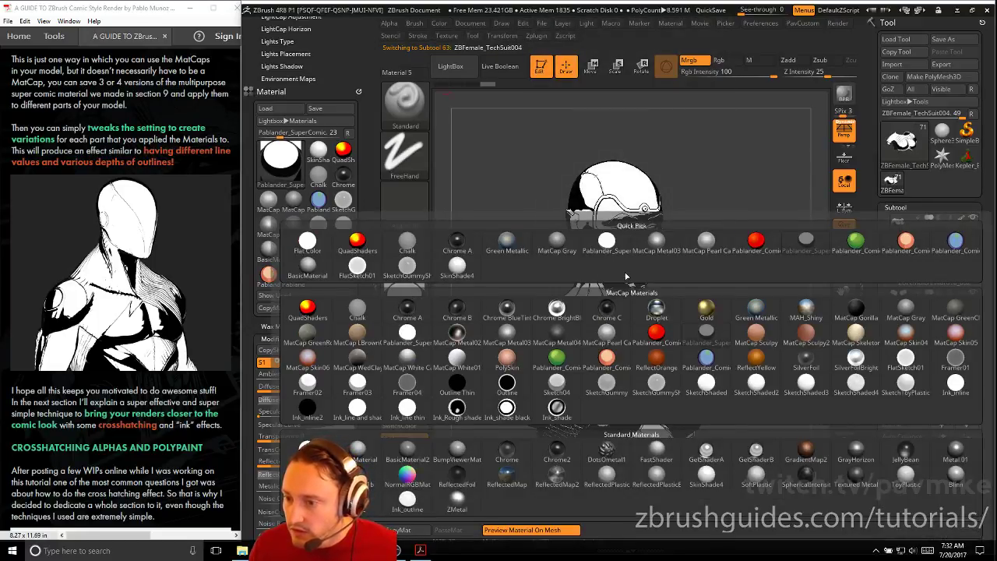
click(606, 242)
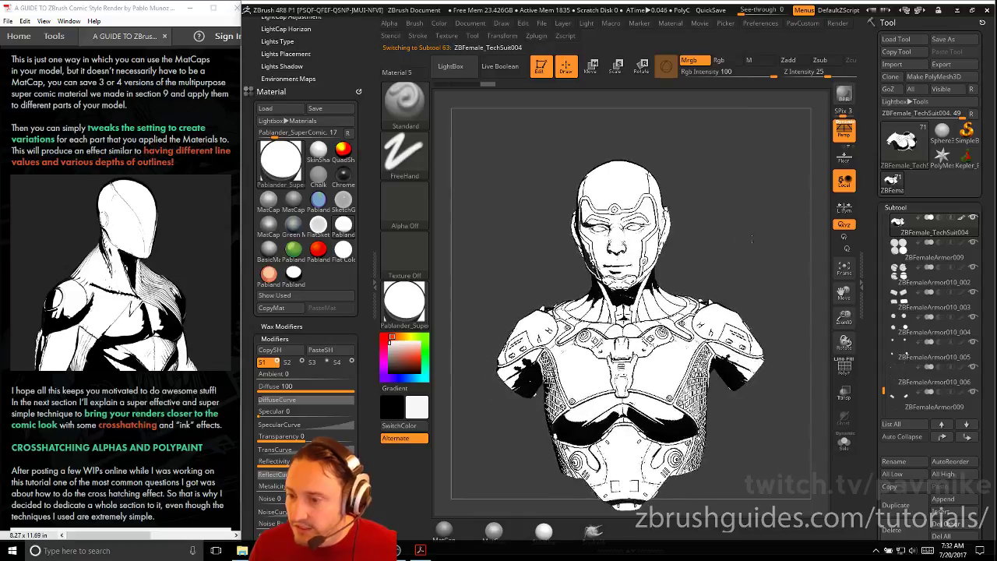
drag(752, 239, 686, 270)
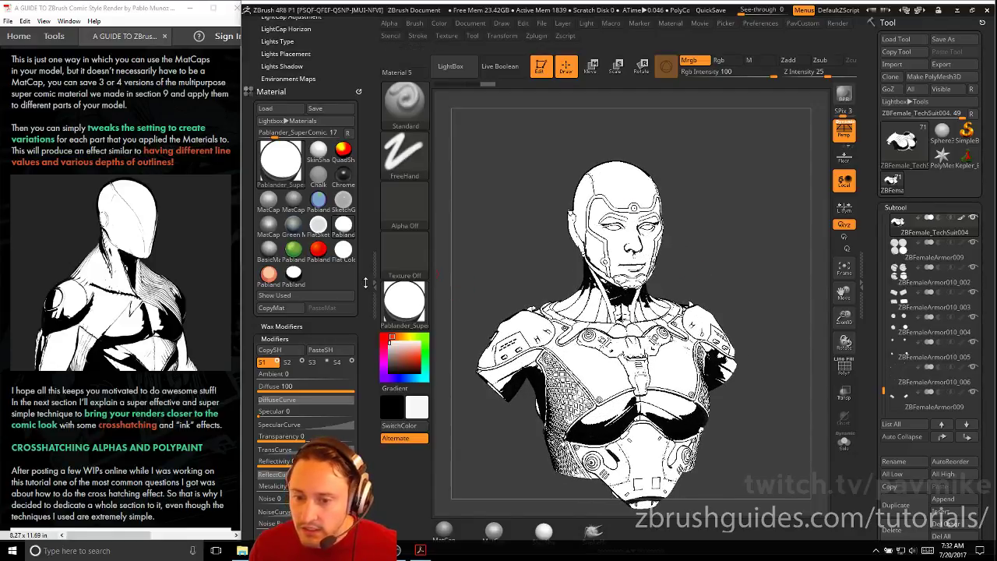
drag(408, 305, 553, 304)
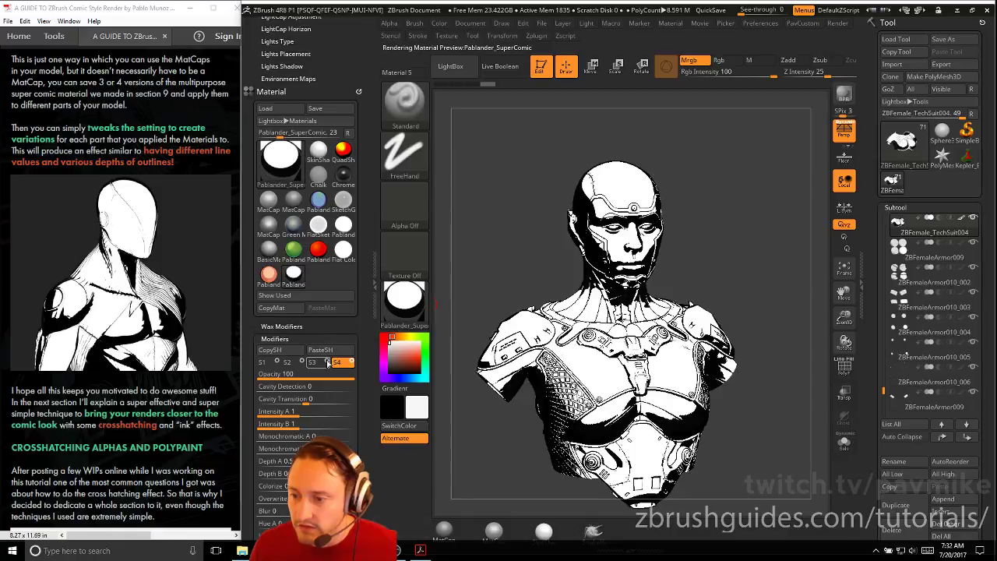
click(408, 310)
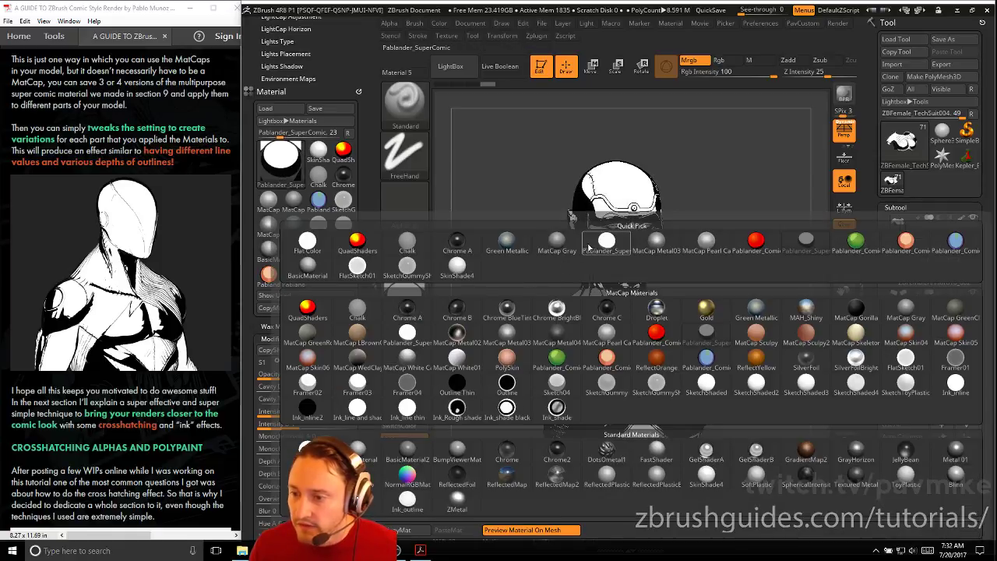
click(590, 246)
mouse_move(724, 164)
mouse_down()
mouse_move(749, 164)
mouse_move(710, 156)
mouse_move(719, 162)
mouse_up()
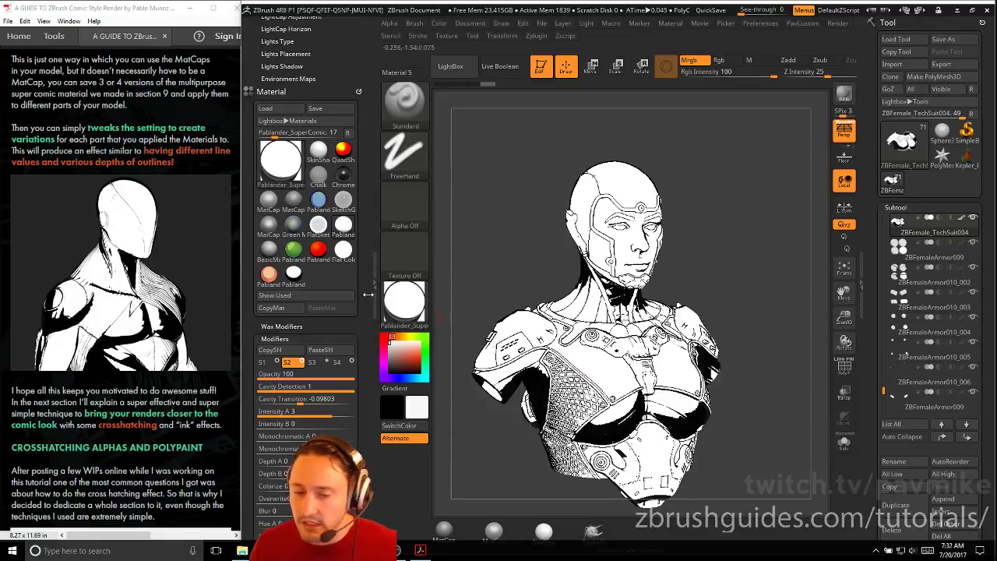
Step: Read the guide's crosshatching section on sculpted details versus polypaint with alphas, checking the bust from the side
scroll(155, 331, down, 3)
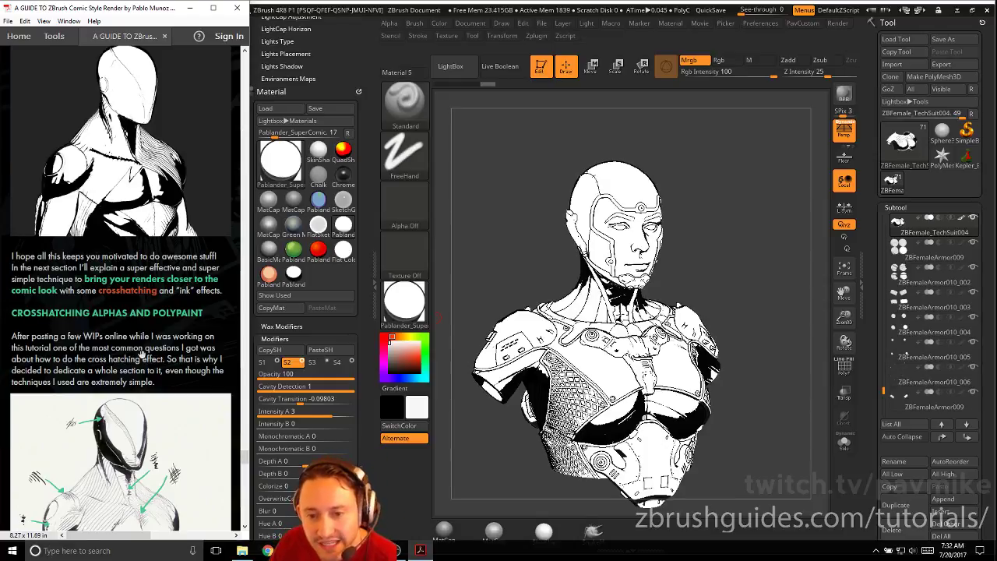
scroll(142, 355, down, 3)
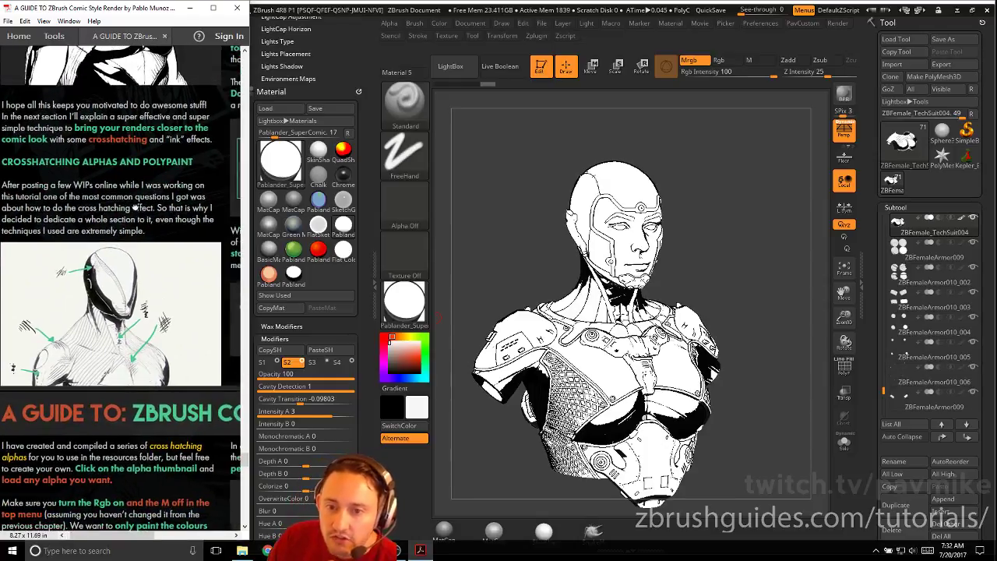
drag(145, 226, 145, 228)
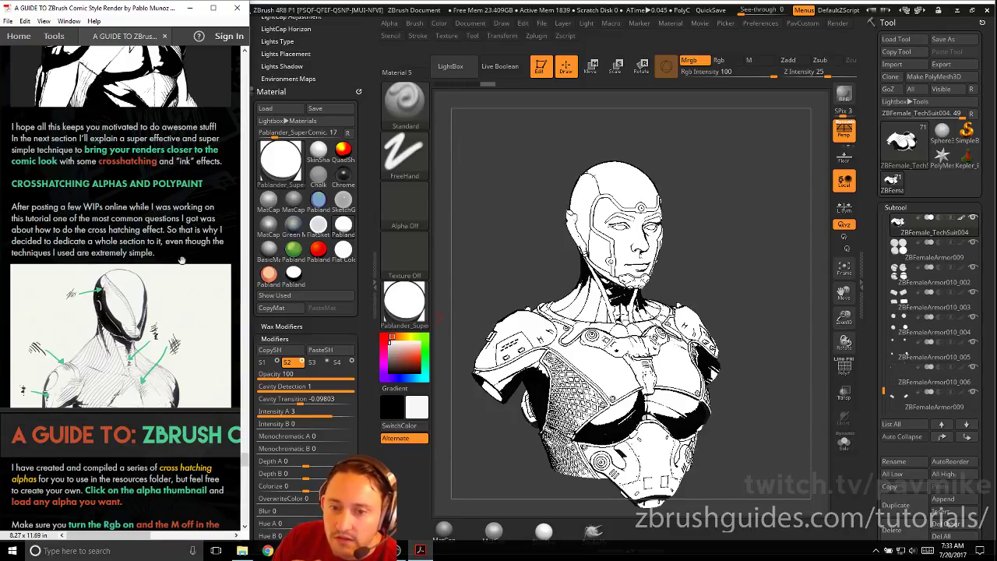
scroll(180, 229, up, 10)
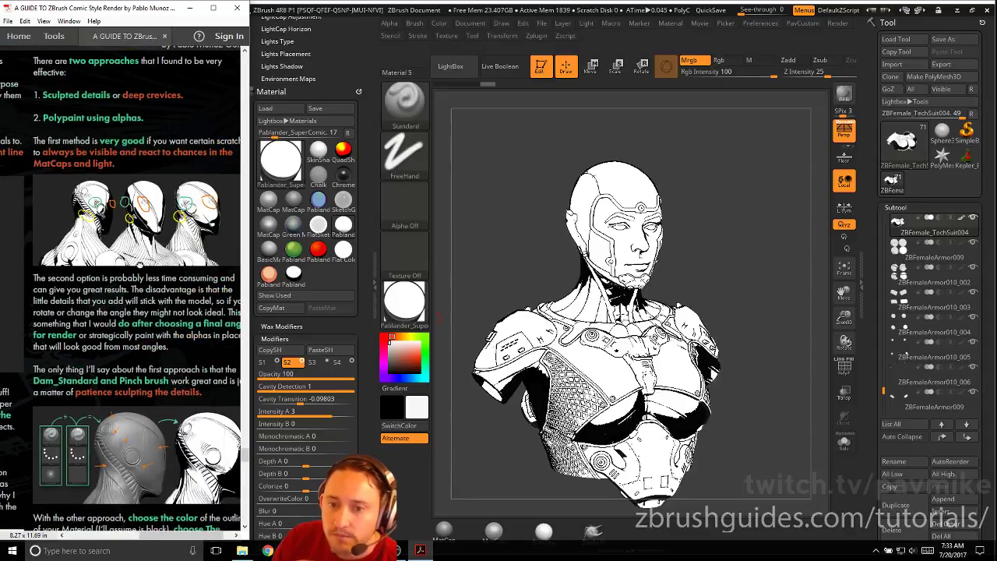
scroll(121, 289, down, 3)
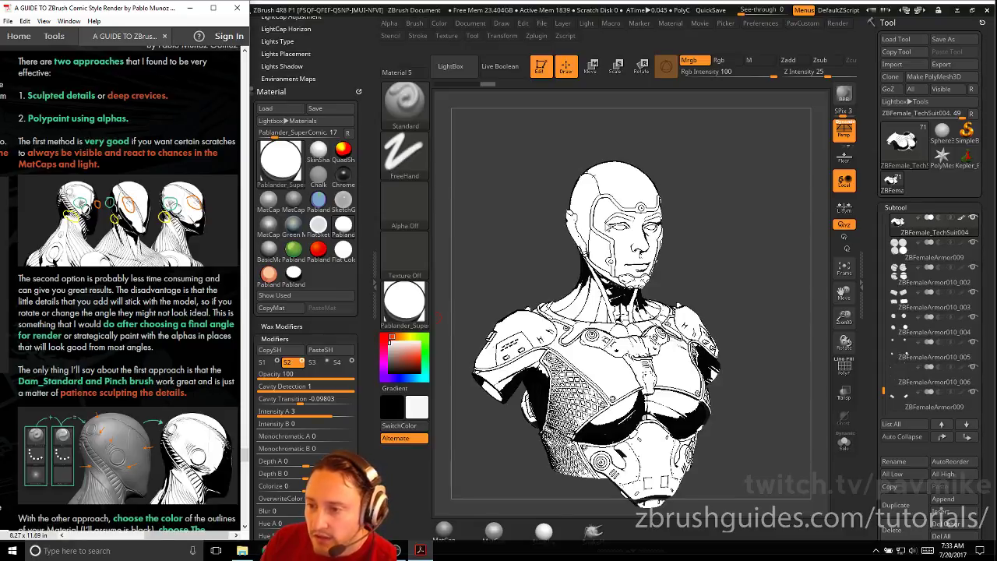
drag(574, 259, 545, 257)
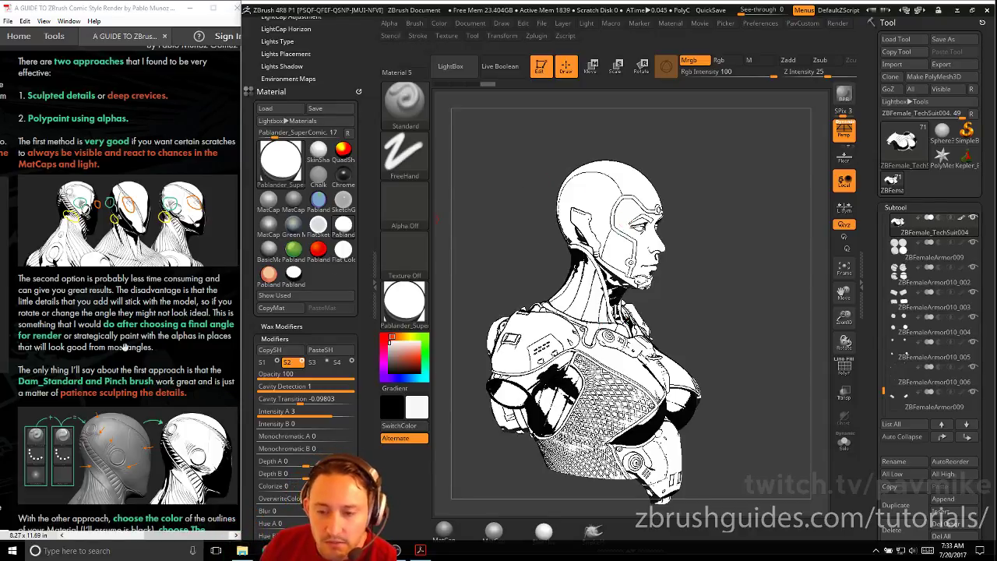
click(89, 348)
scroll(82, 296, down, 2)
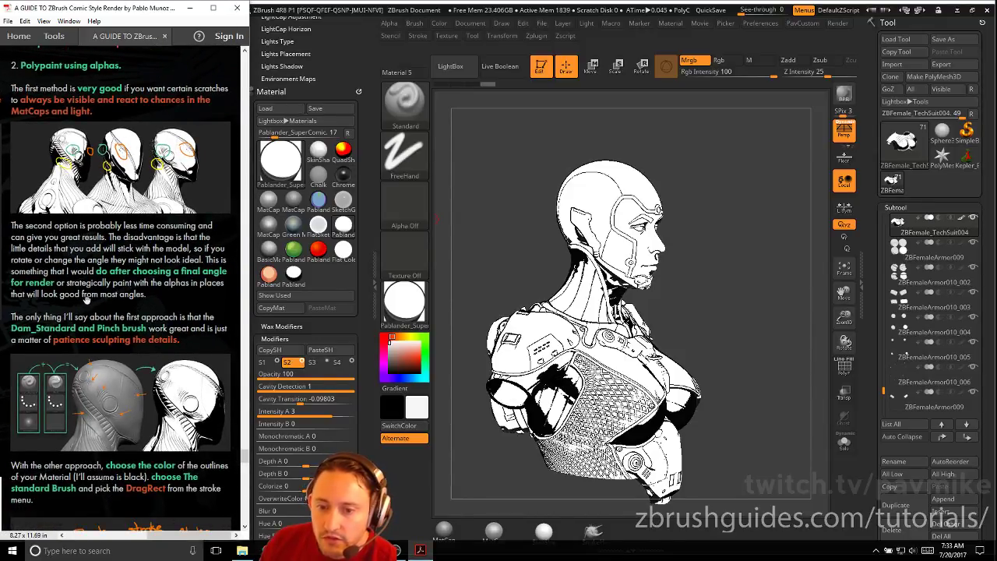
Step: Delete all subtools of the female tech-suit bust and switch to the Kepler_Bust tool
drag(710, 207, 742, 216)
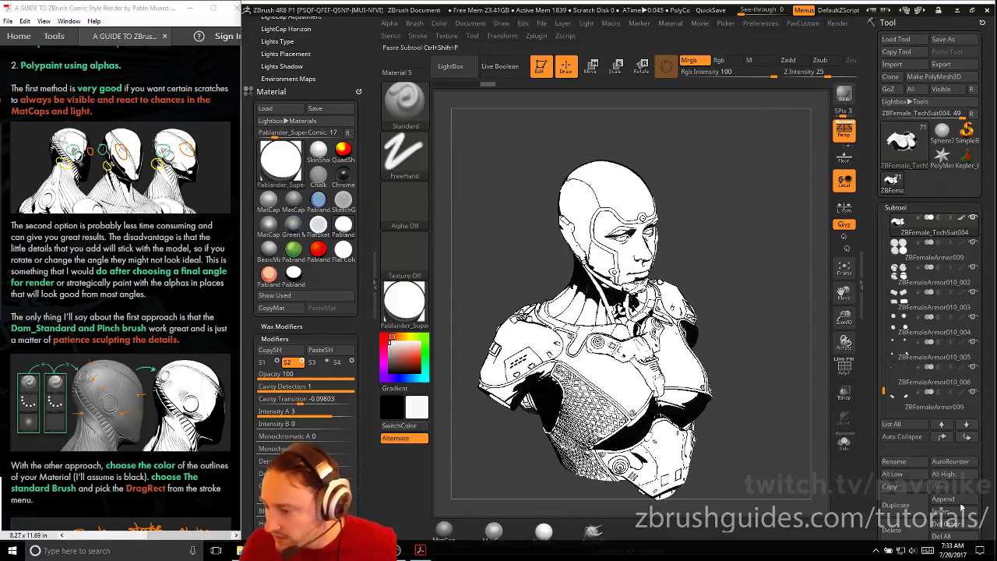
click(942, 536)
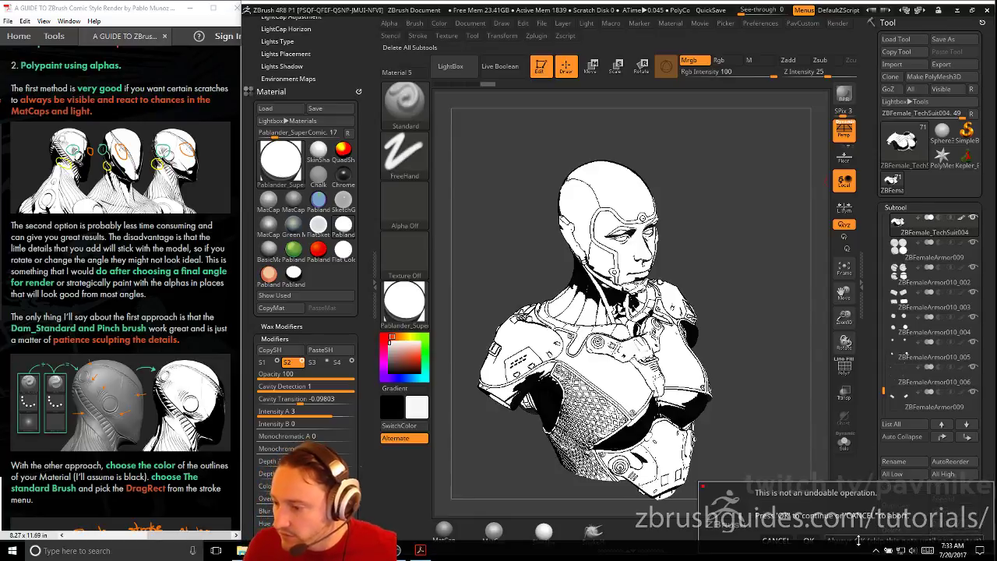
key(Return)
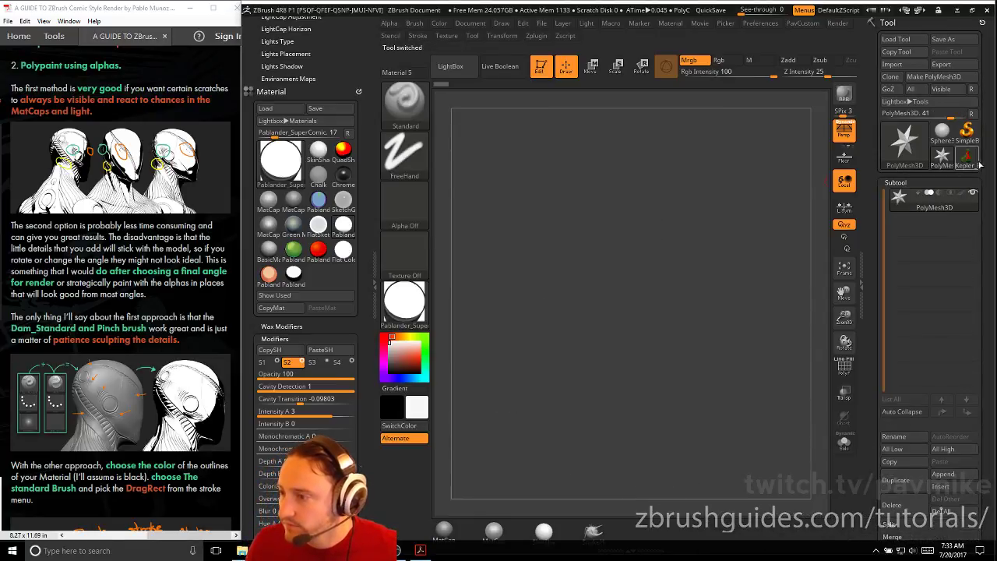
click(967, 157)
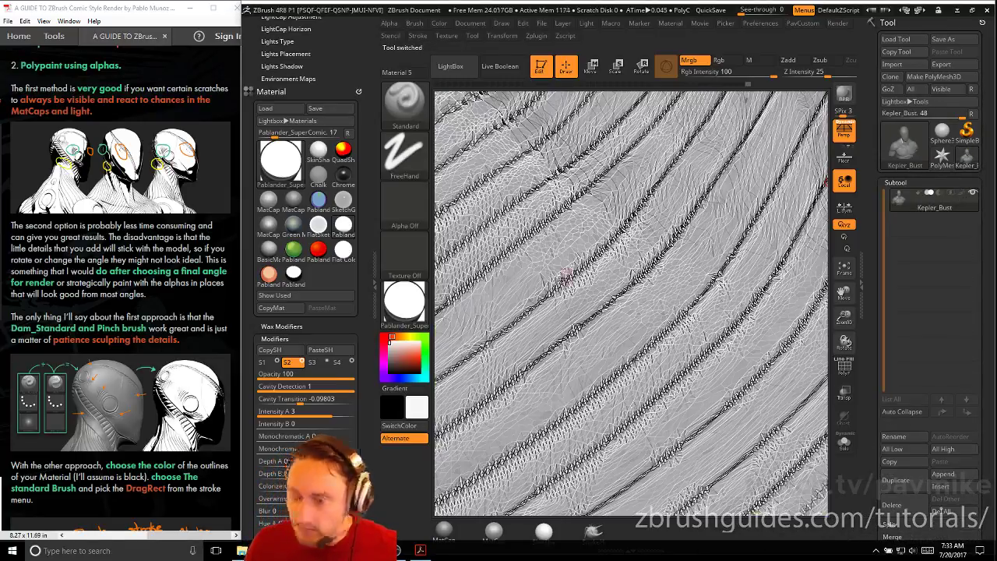
Step: Frame the whole Kepler bust in a three-quarter view and switch to the ZModeler brush
key(f)
mouse_move(769, 225)
mouse_down()
mouse_move(784, 213)
mouse_move(713, 265)
mouse_up()
key(b)
key(z)
key(m)
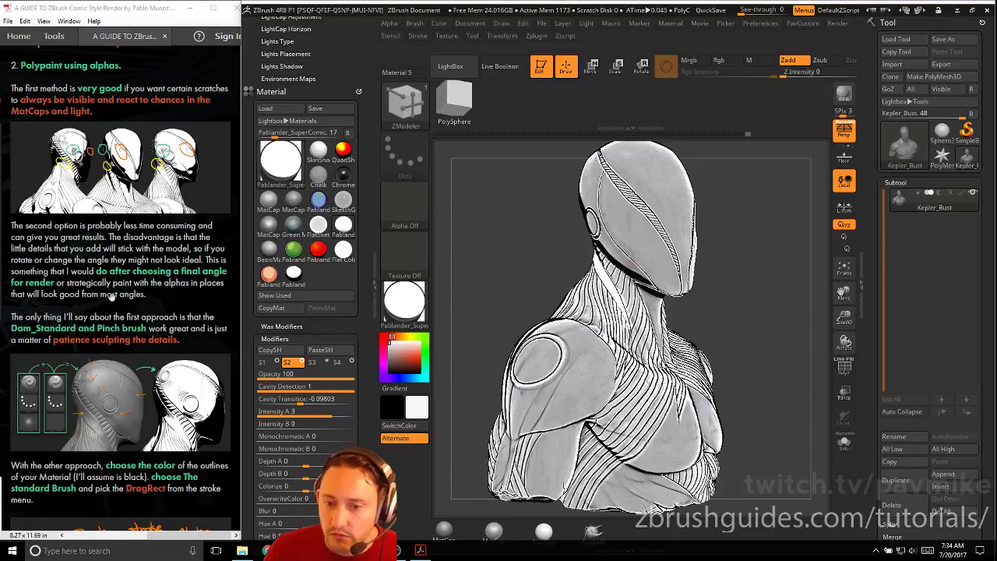
drag(707, 259, 722, 274)
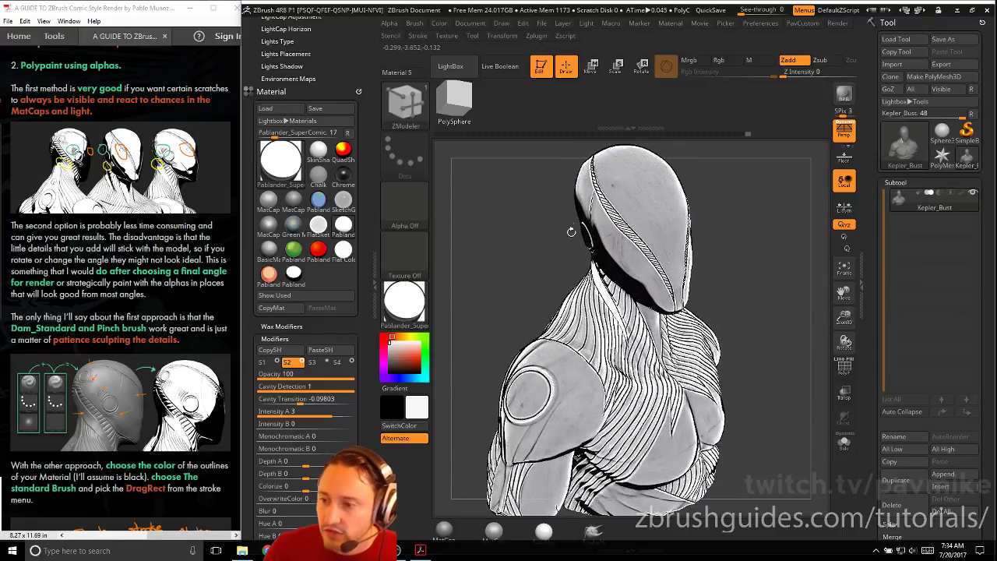
drag(509, 226, 518, 252)
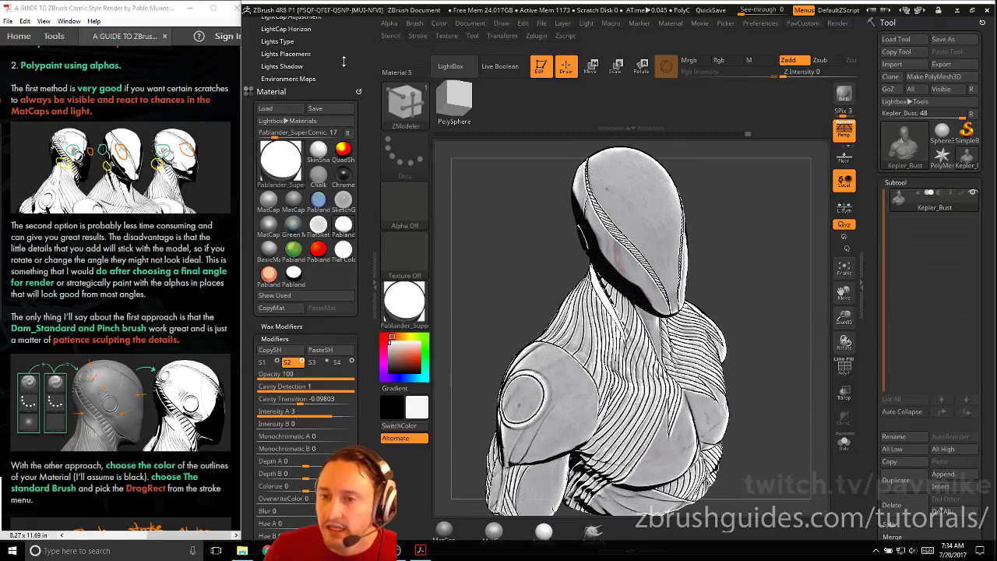
Step: Dock the Document palette above the Light palette and expand its ZAppLink Properties
drag(356, 49, 351, 169)
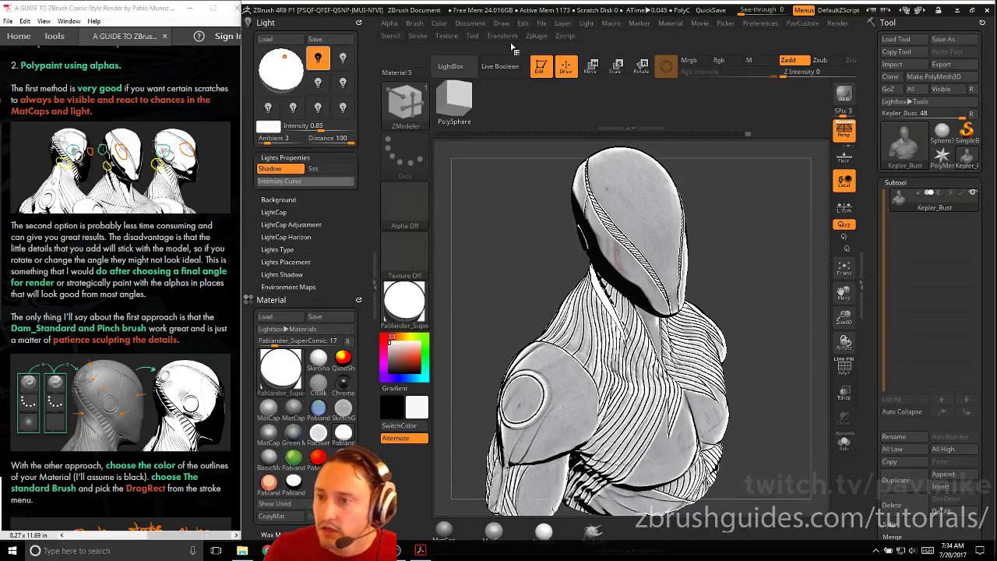
click(472, 23)
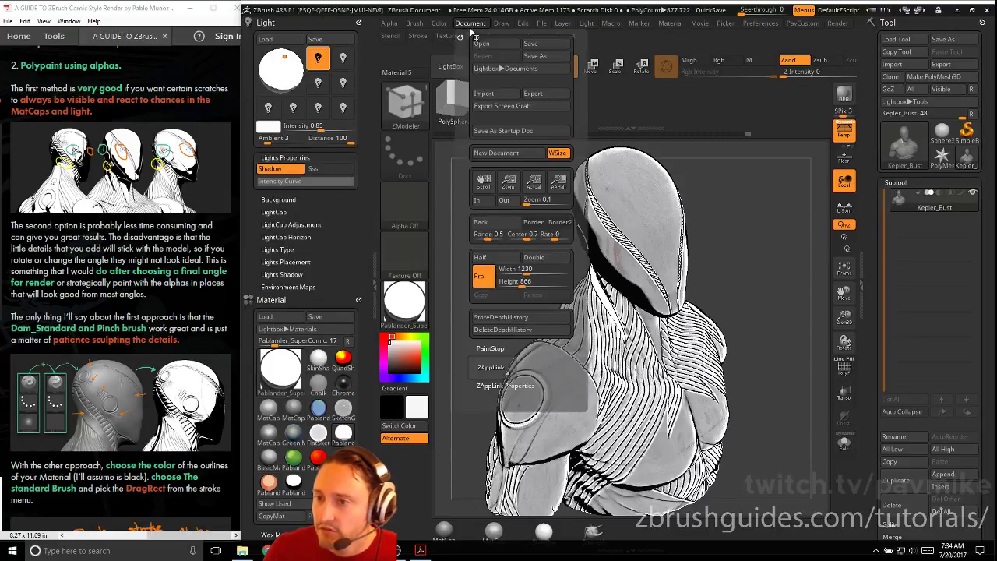
drag(320, 23, 316, 26)
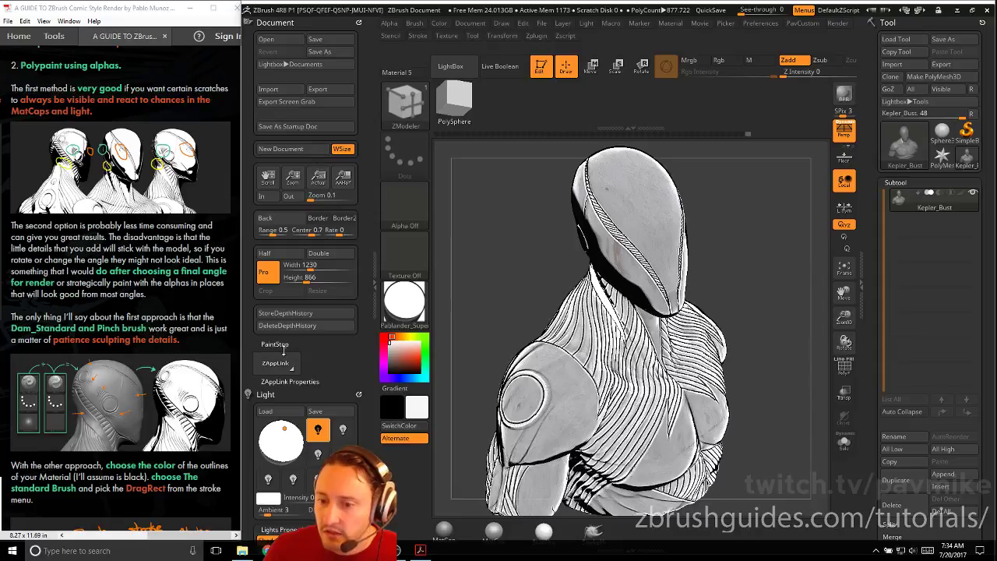
click(273, 381)
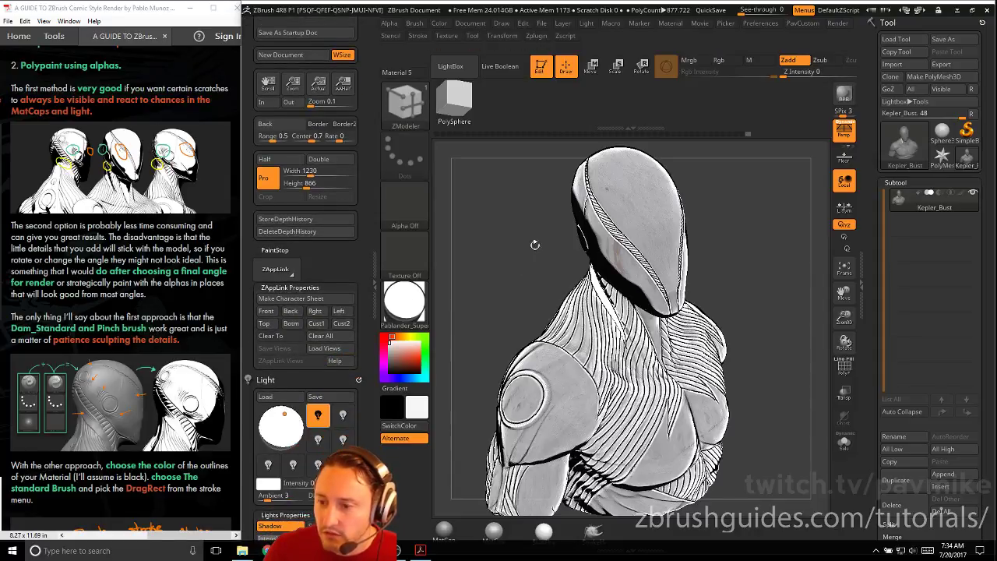
Step: Store a three-quarter view of the bust as Cust1 and recall it after moving the model away
drag(534, 244, 748, 208)
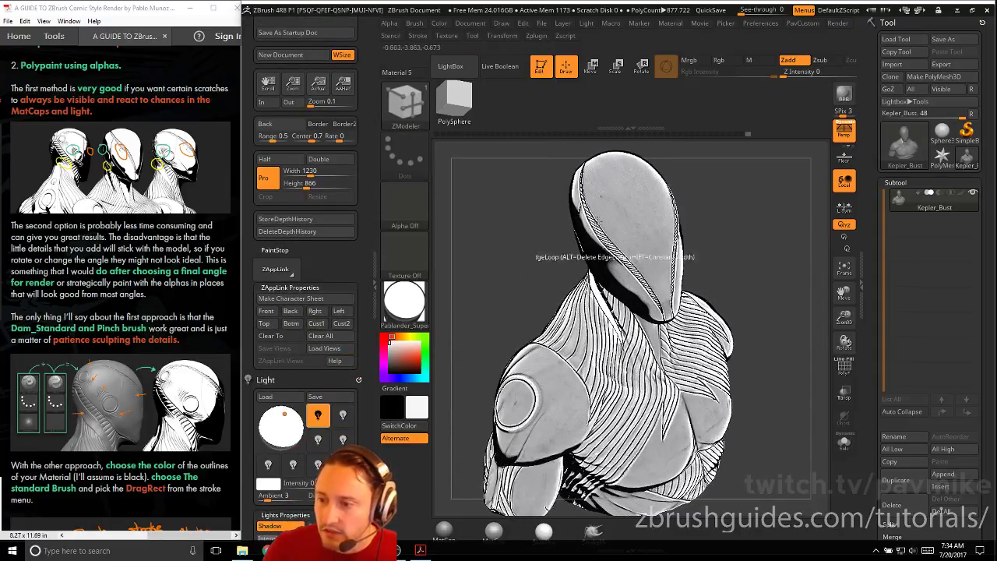
drag(461, 299, 771, 207)
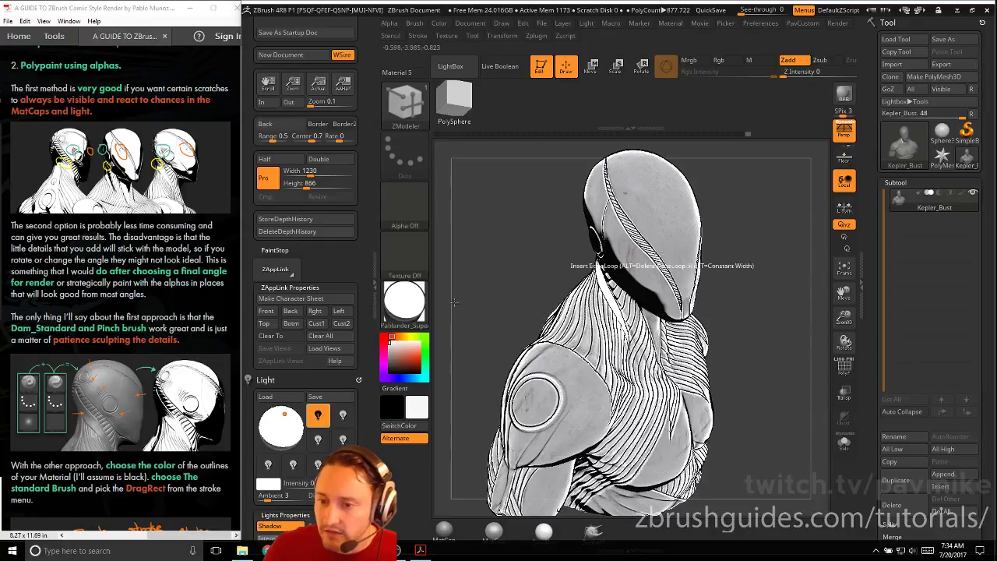
click(317, 323)
alt+drag(760, 260, 658, 271)
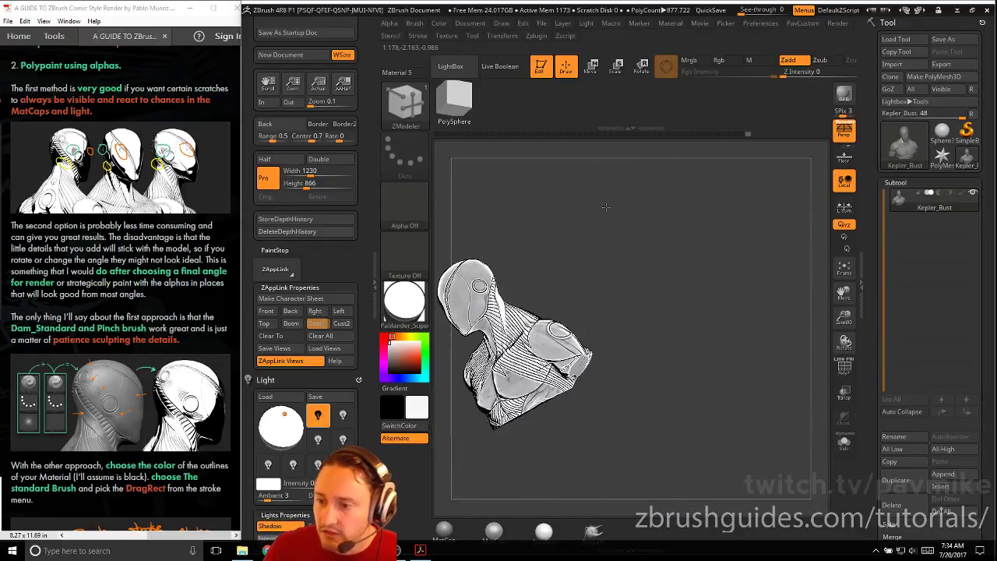
click(316, 323)
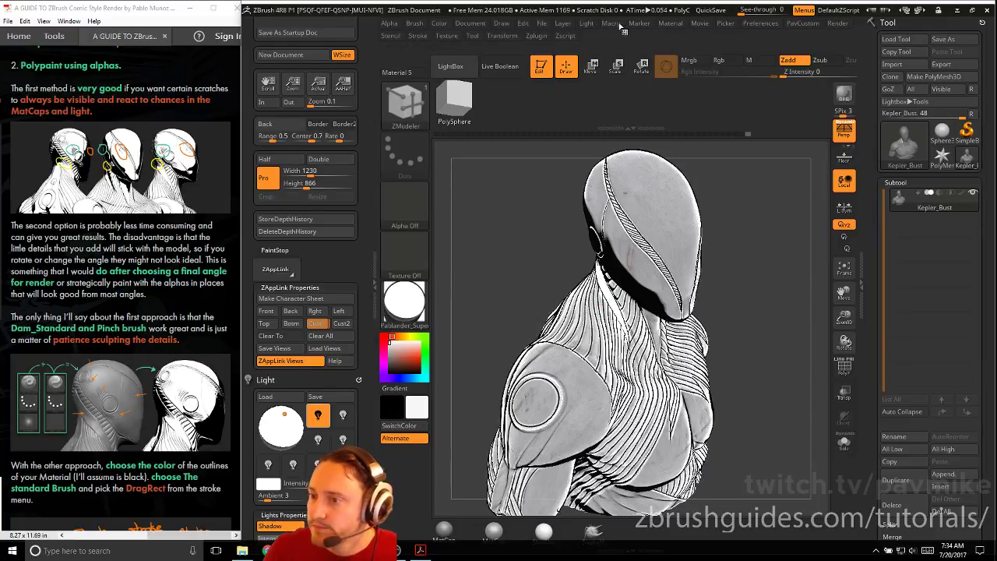
Step: Show the movie TimeLine above the canvas
click(700, 25)
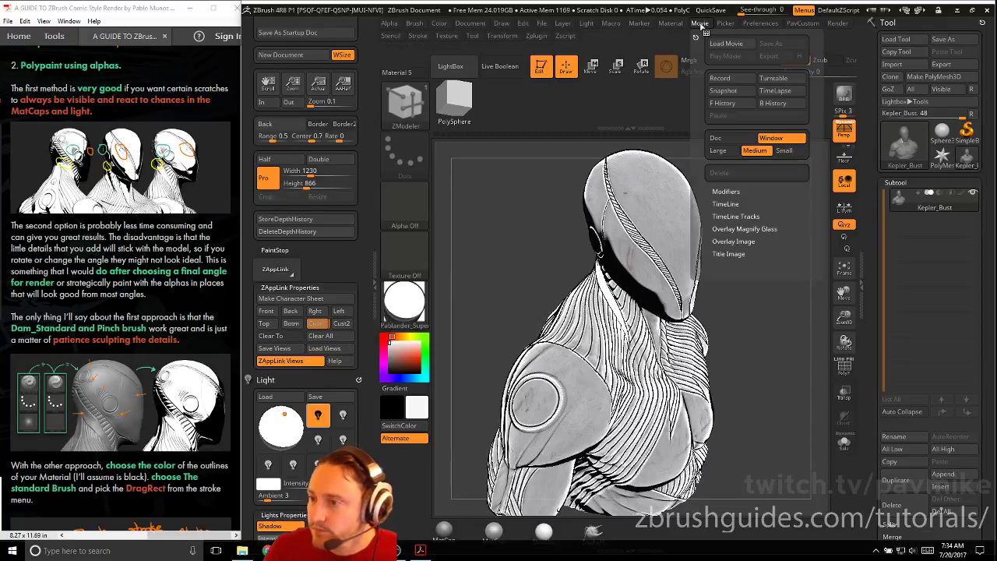
click(726, 204)
click(732, 230)
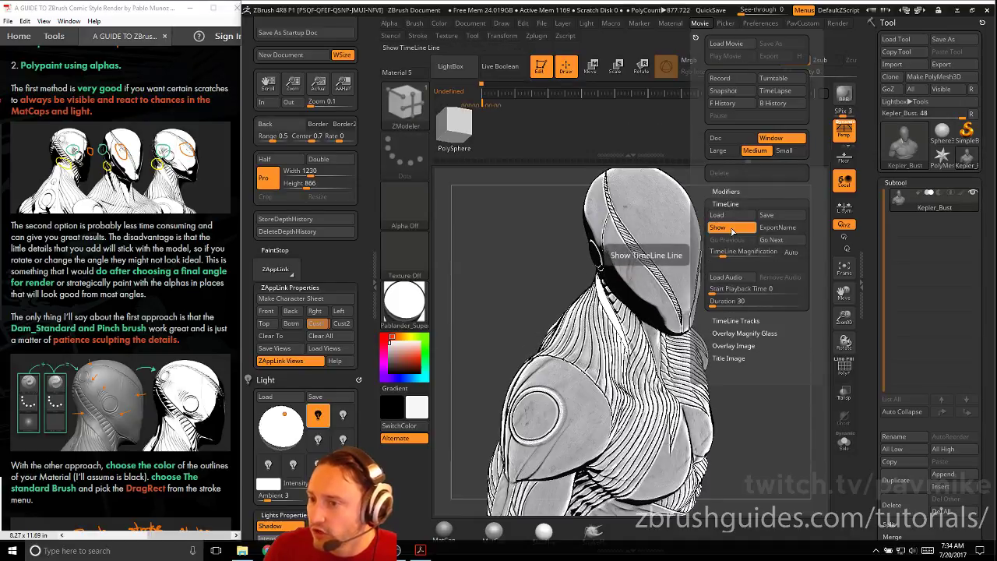
Step: Add three camera keyframes along the timeline, each with a different view of the bust
drag(751, 237, 667, 209)
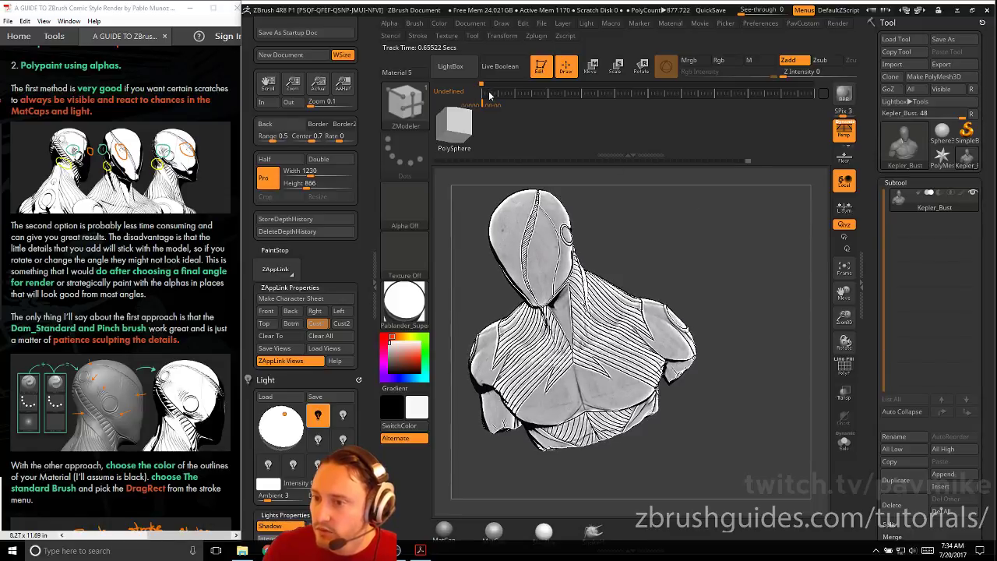
click(488, 94)
drag(714, 229, 780, 218)
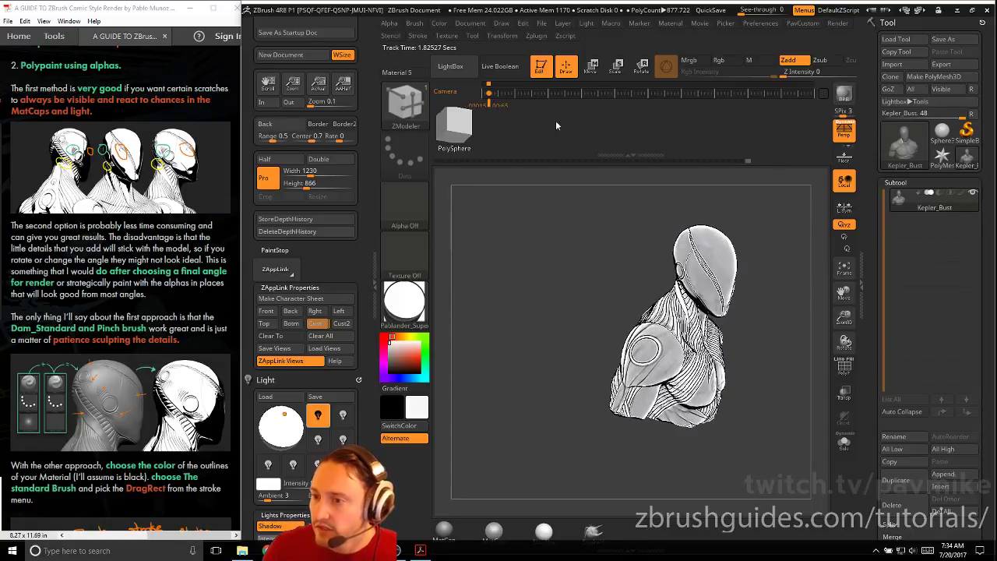
drag(587, 224, 713, 283)
click(579, 94)
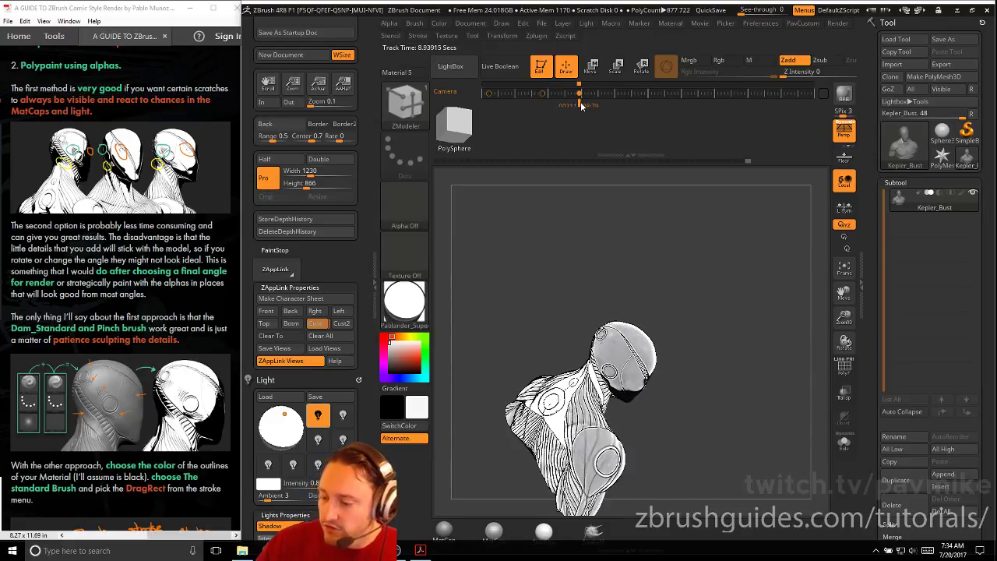
Step: Step back and forth through the camera keyframes to recall their views, and hide the timeline
key(Left)
key(Left)
key(Right)
key(Right)
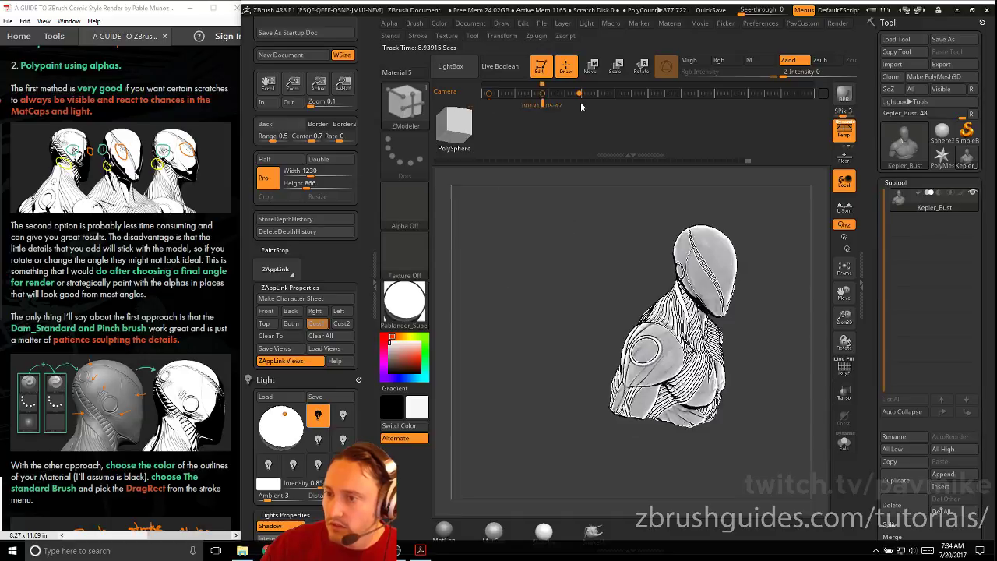
key(Left)
key(Left)
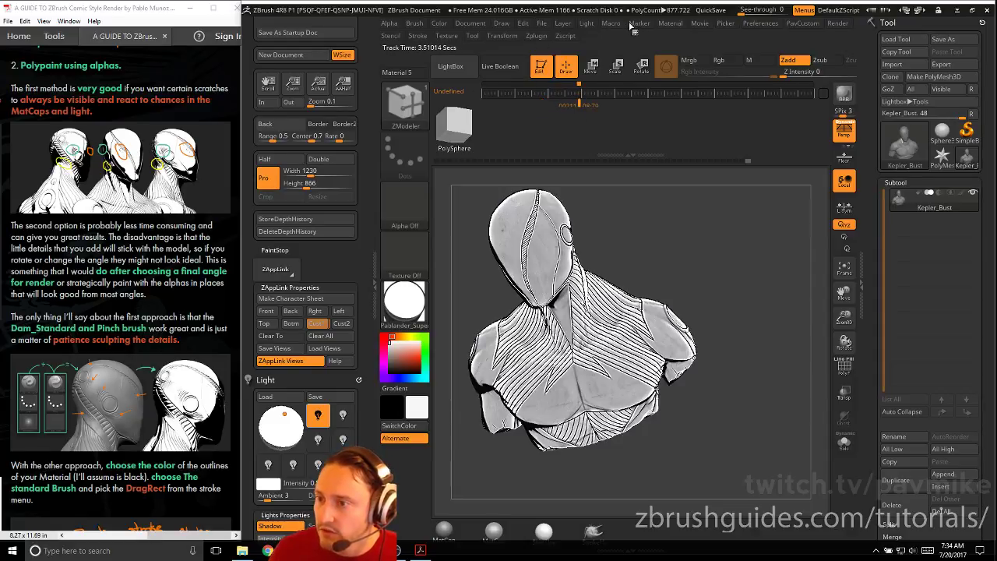
click(701, 24)
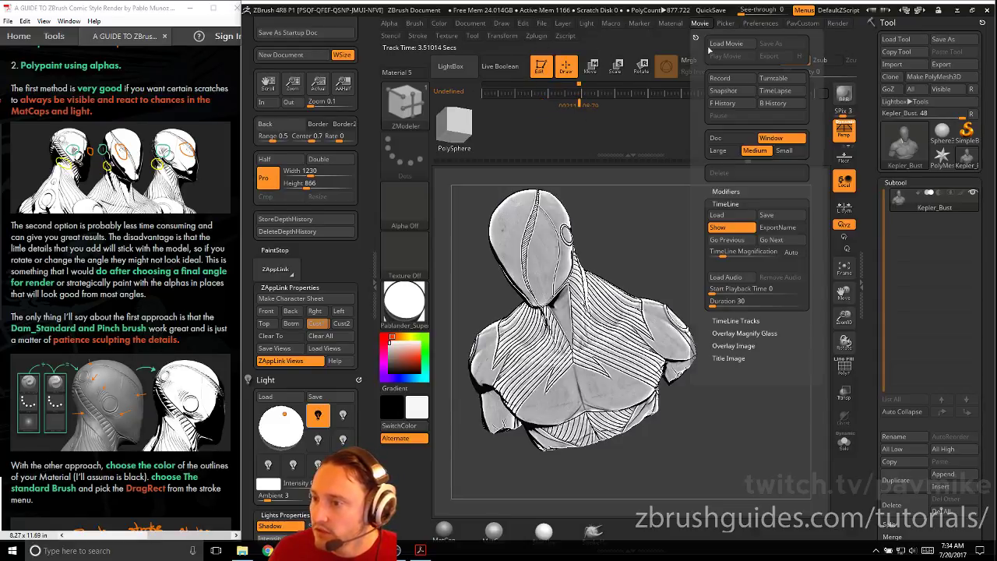
click(739, 227)
Step: Remove the docked Document palette so the Light palette leads the tray again
drag(705, 225, 796, 242)
drag(363, 30, 364, 124)
click(359, 22)
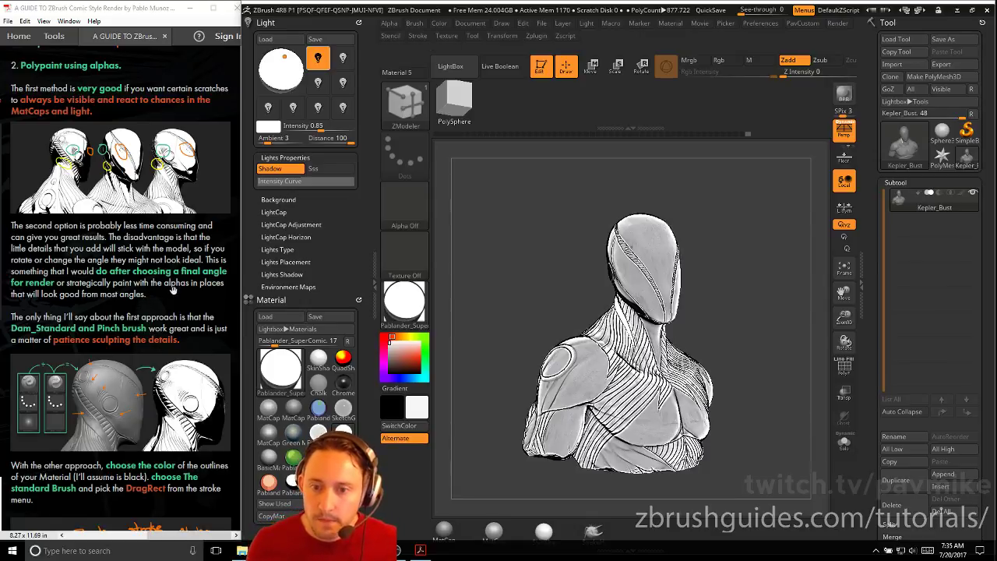
Step: Read the guide's notes on sculpting details with Dam_Standard and Pinch, and its polypaint brush, stroke and alpha setup
drag(157, 306, 155, 192)
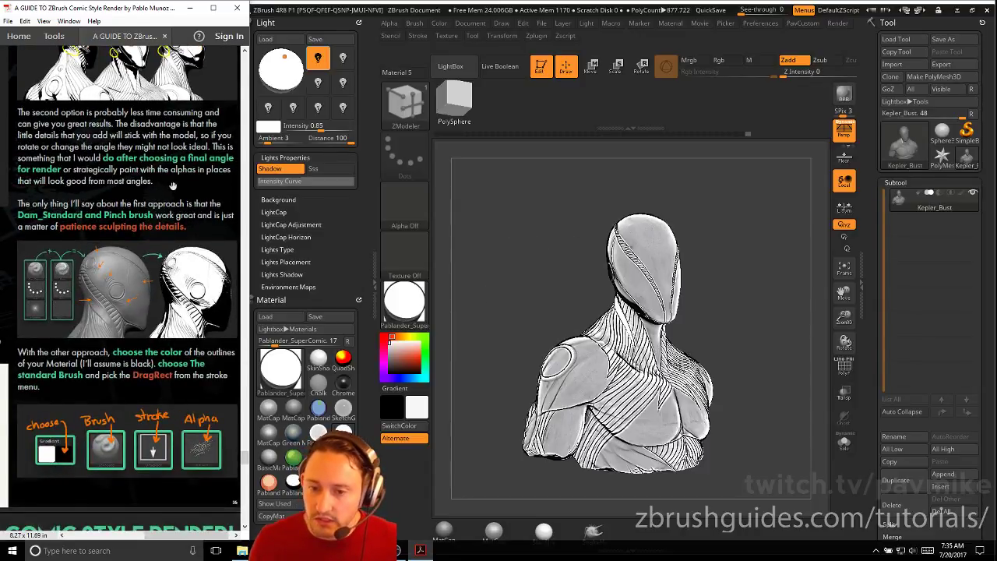
drag(173, 185, 165, 188)
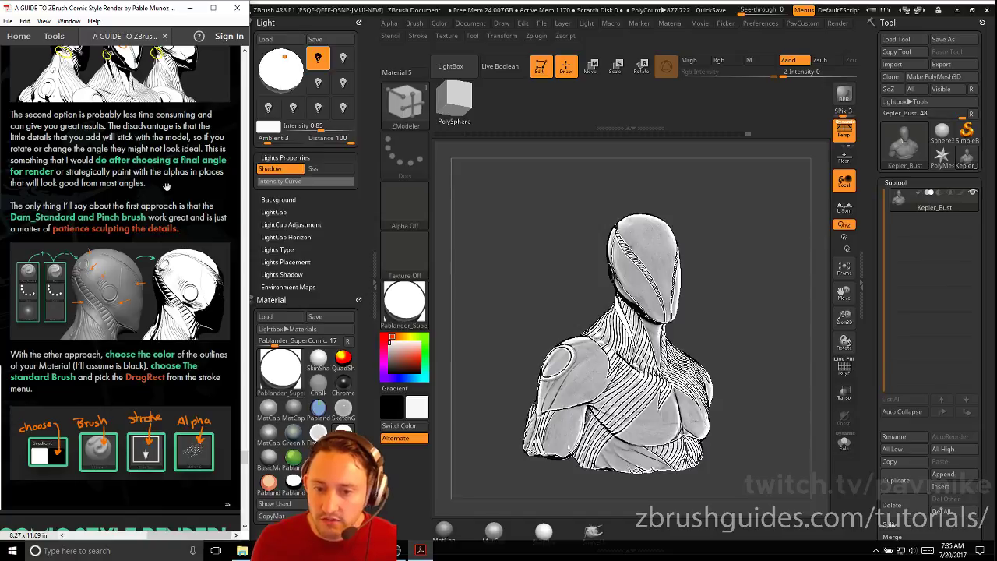
drag(141, 235, 142, 170)
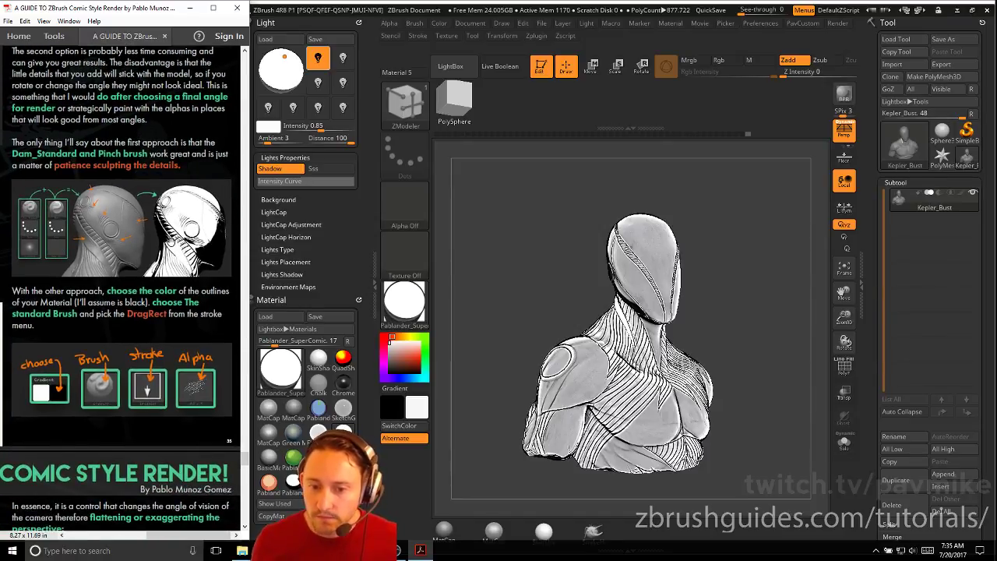
Step: Pick the Pablander_SuperComic material and set up the DamStandard brush for a close-up of the helmet
drag(706, 237, 784, 244)
click(413, 307)
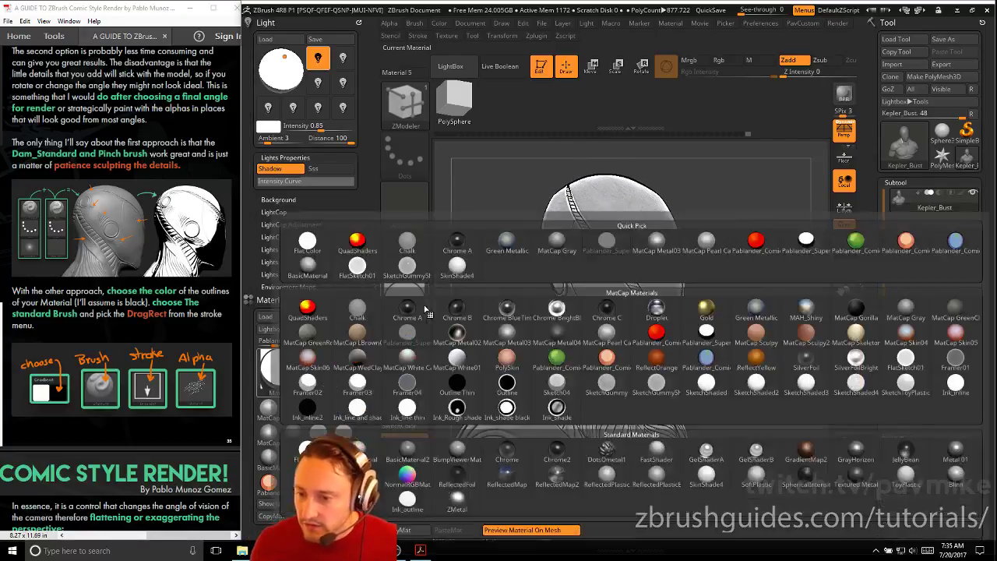
click(622, 242)
drag(757, 217, 741, 215)
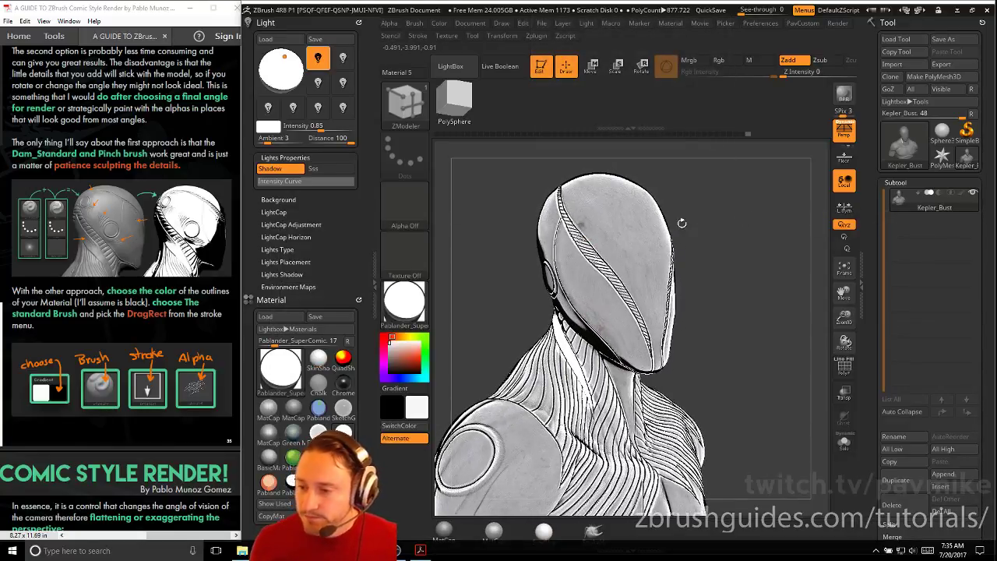
drag(665, 165, 738, 187)
key(b)
key(s)
key(t)
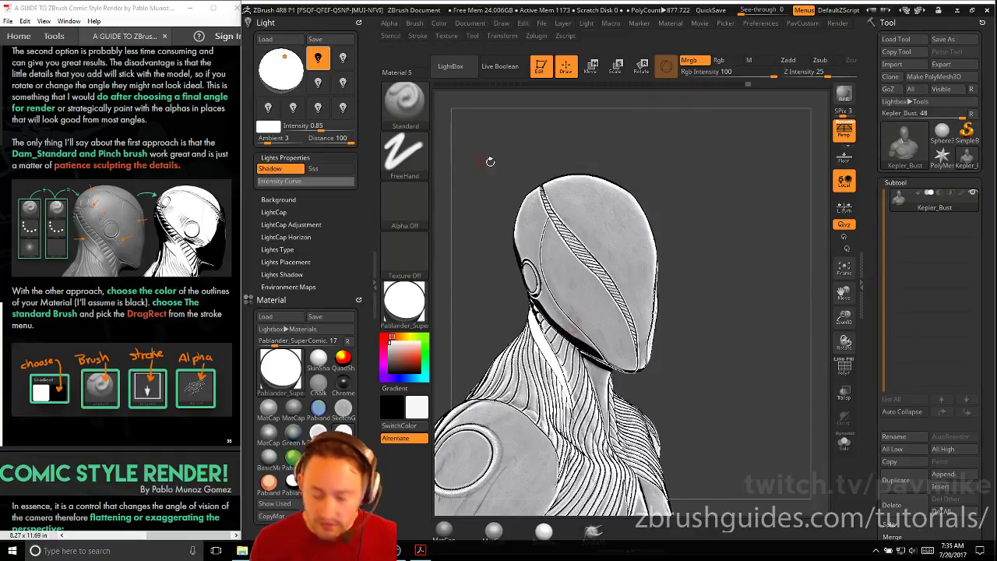
key(b)
key(d)
key(s)
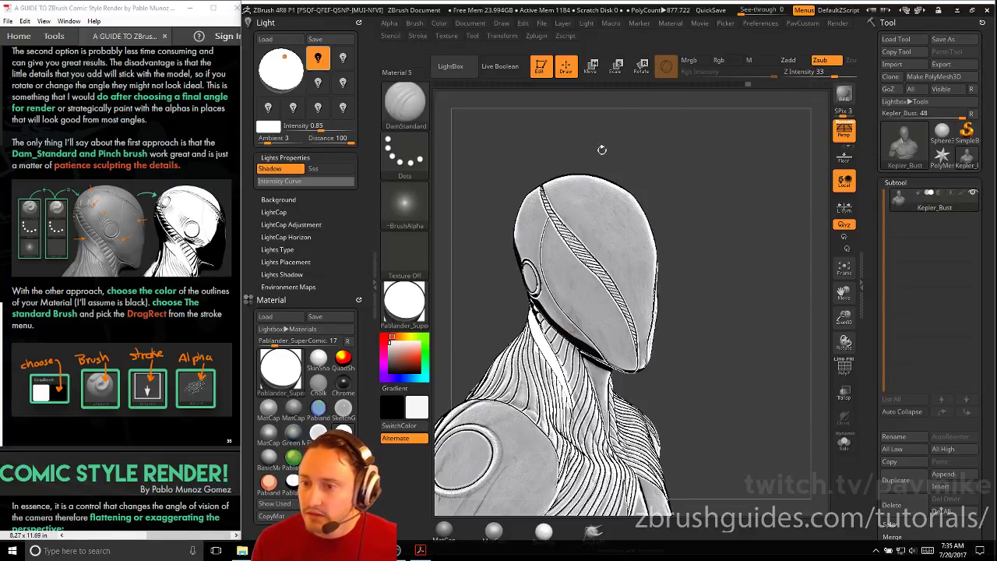
Step: Try carving DamStandard scratches across the helmet beside its diagonal hatched seam
drag(601, 149, 545, 289)
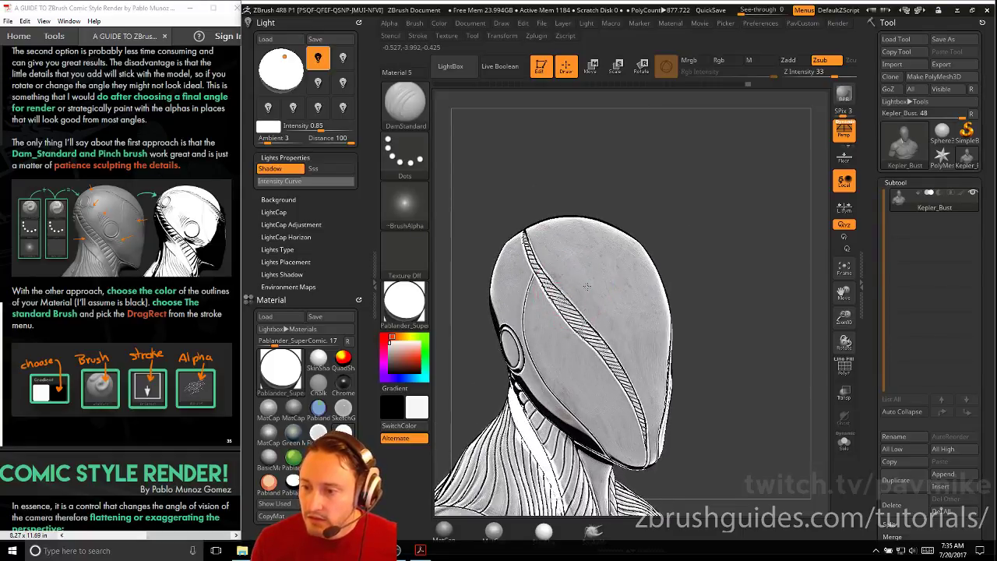
mouse_move(702, 222)
mouse_down()
mouse_move(691, 240)
mouse_move(738, 184)
mouse_move(605, 218)
mouse_up()
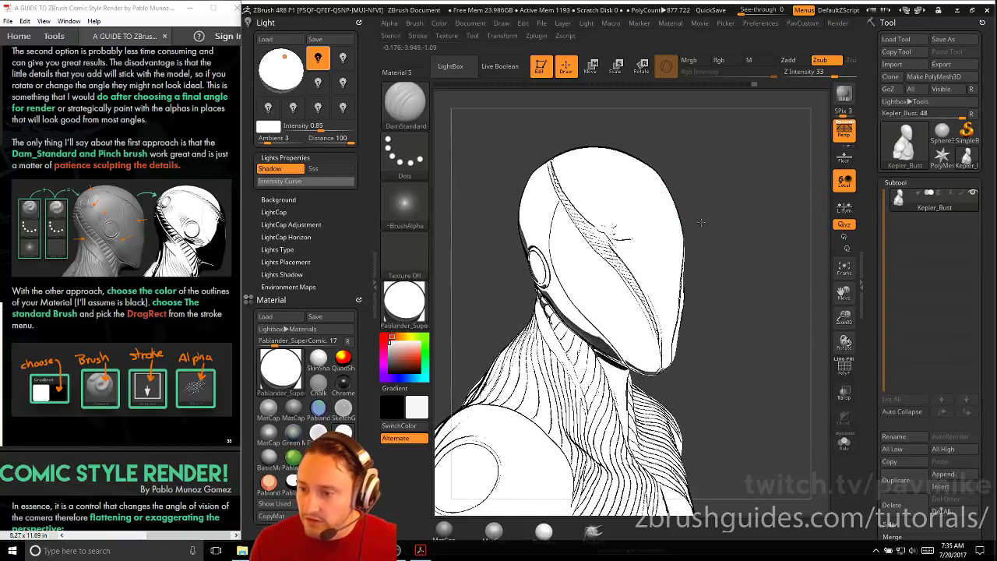
alt+drag(701, 223, 686, 230)
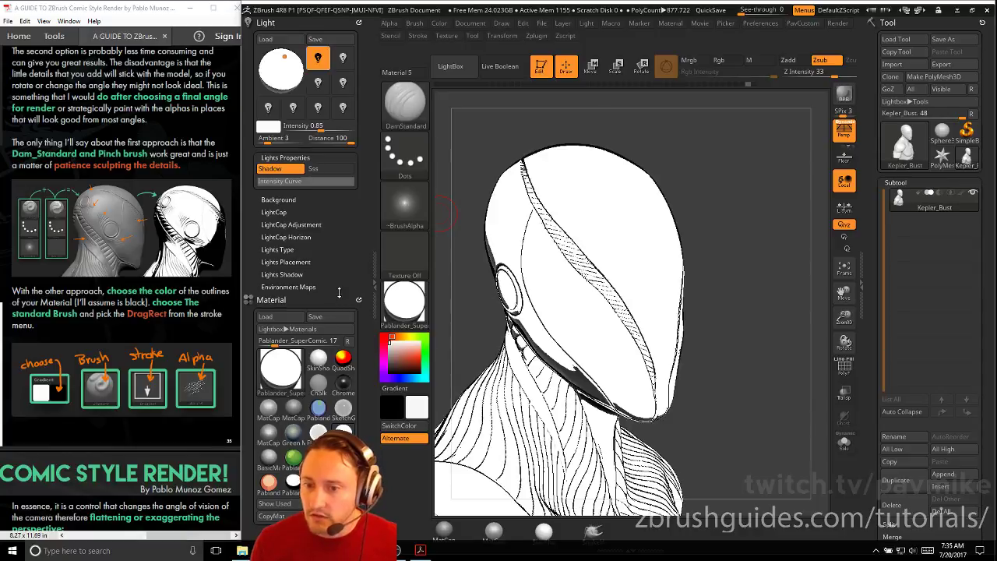
Step: Enable the S3 shader of the Pablander_SuperComic material and set its opacity to 100
drag(343, 242, 341, 162)
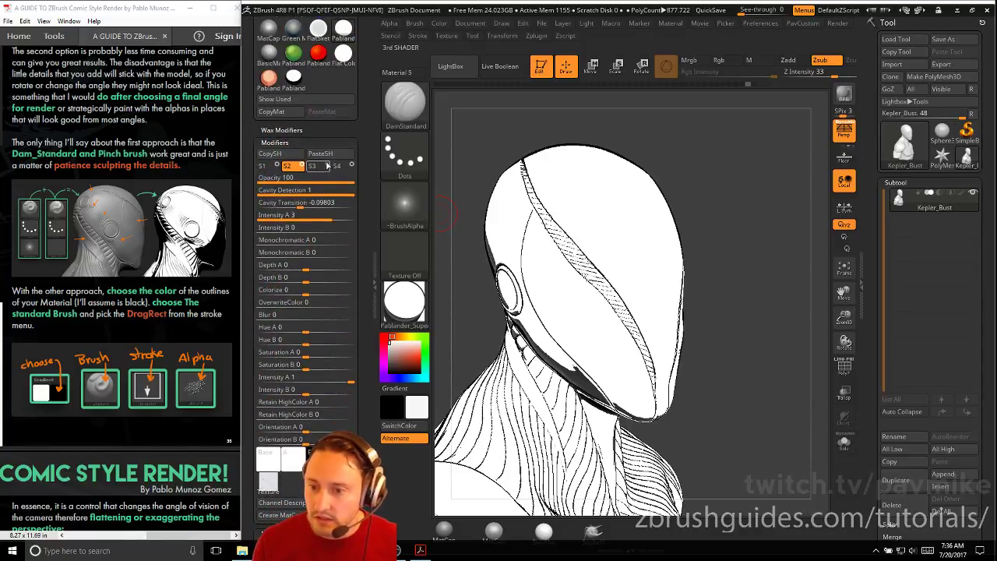
click(324, 165)
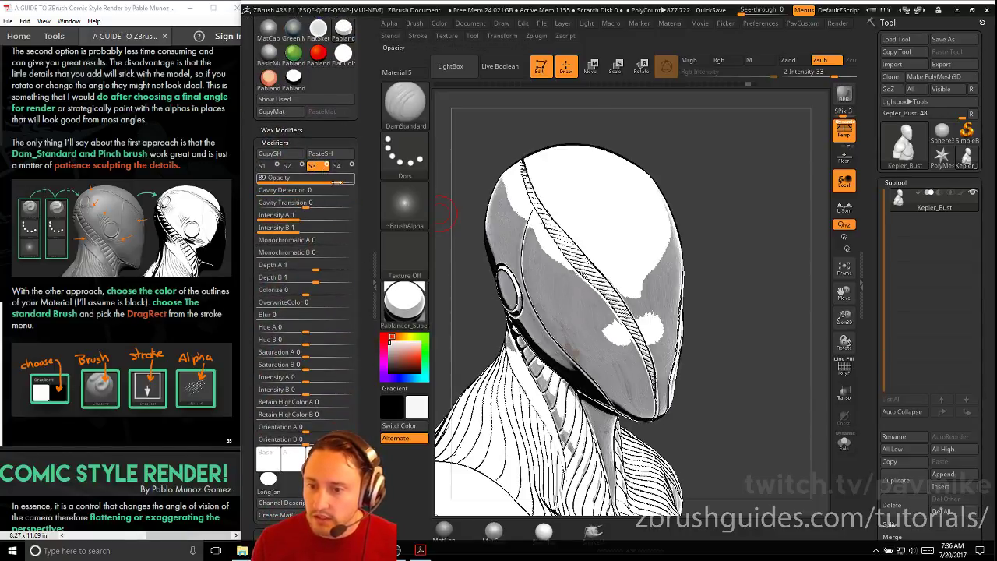
drag(336, 182, 361, 182)
mouse_move(730, 213)
mouse_down()
mouse_move(750, 207)
mouse_move(724, 211)
mouse_up()
Step: Shift the first light's placement slightly to adjust how the helmet is lit
drag(366, 61, 360, 141)
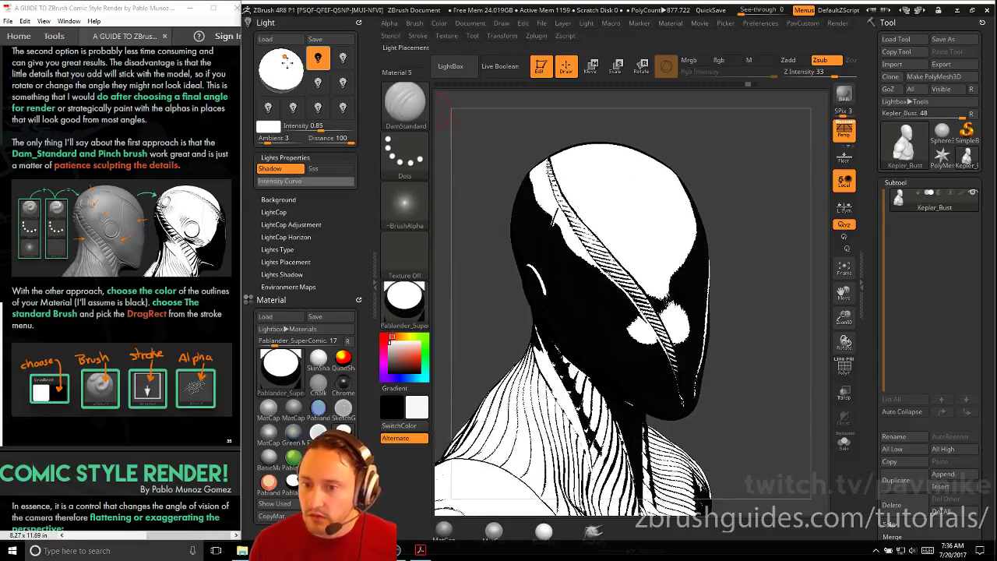
mouse_move(284, 60)
mouse_down()
mouse_move(285, 70)
mouse_move(287, 62)
mouse_up()
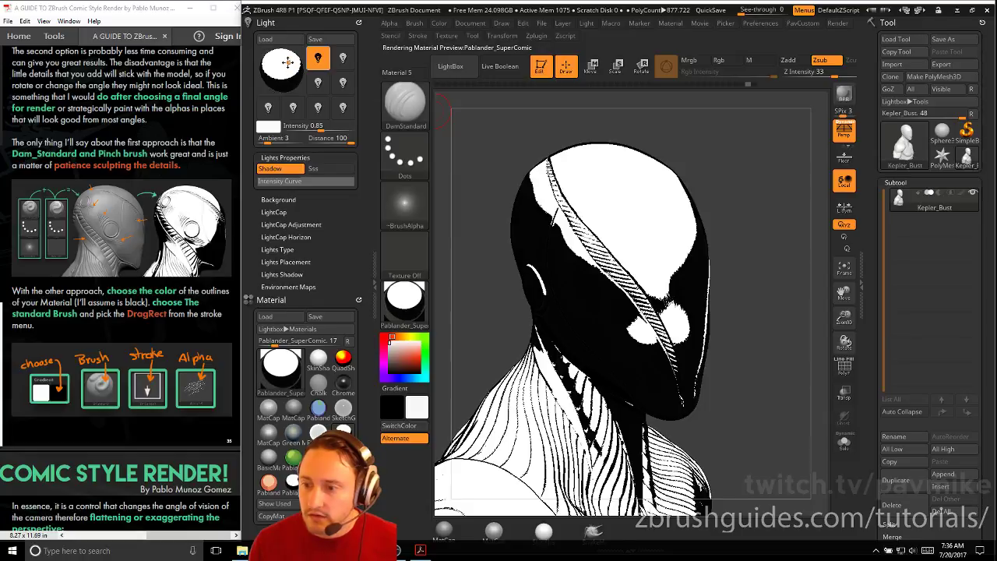
scroll(351, 147, down, 10)
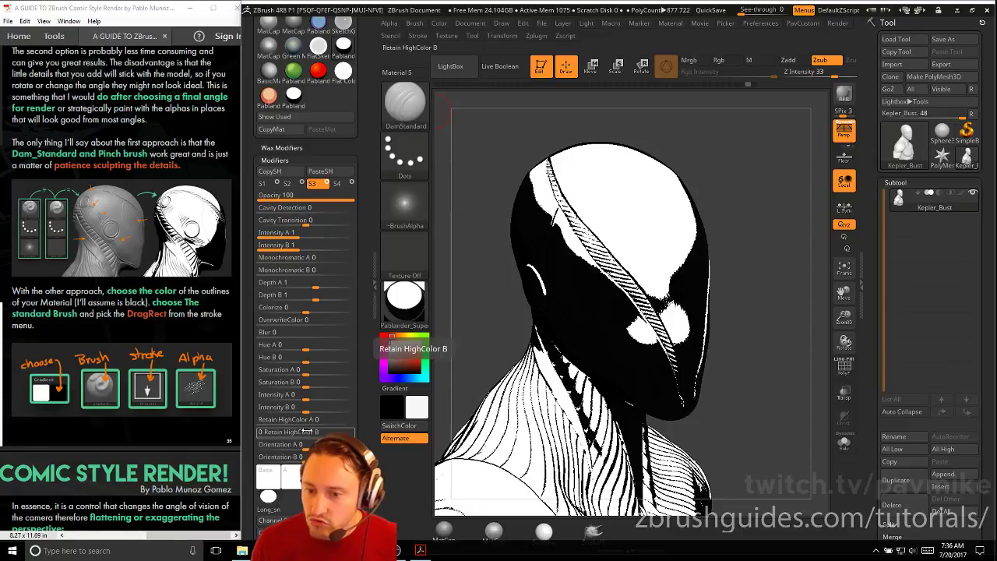
Step: Set the S3 shader's Cavity Detection to about 0.54, Cavity Transition to -0.018, Depth A to 0.86 and Depth B to 0.56
mouse_move(311, 220)
mouse_down()
mouse_move(319, 211)
mouse_move(301, 221)
mouse_up()
mouse_move(318, 285)
mouse_down()
mouse_move(335, 298)
mouse_move(309, 298)
mouse_move(325, 287)
mouse_move(310, 297)
mouse_move(313, 287)
mouse_move(311, 298)
mouse_up()
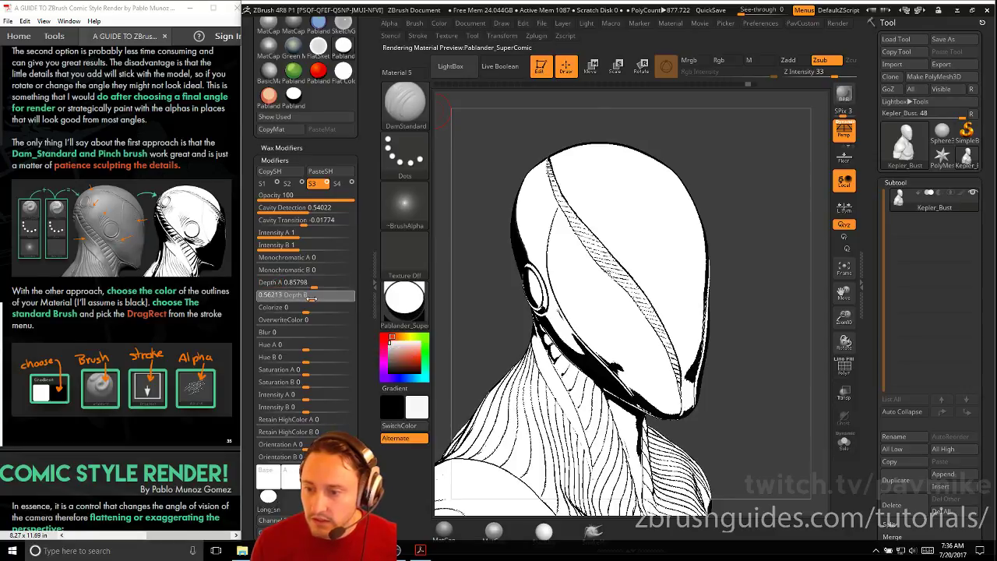
click(313, 298)
click(312, 297)
click(313, 298)
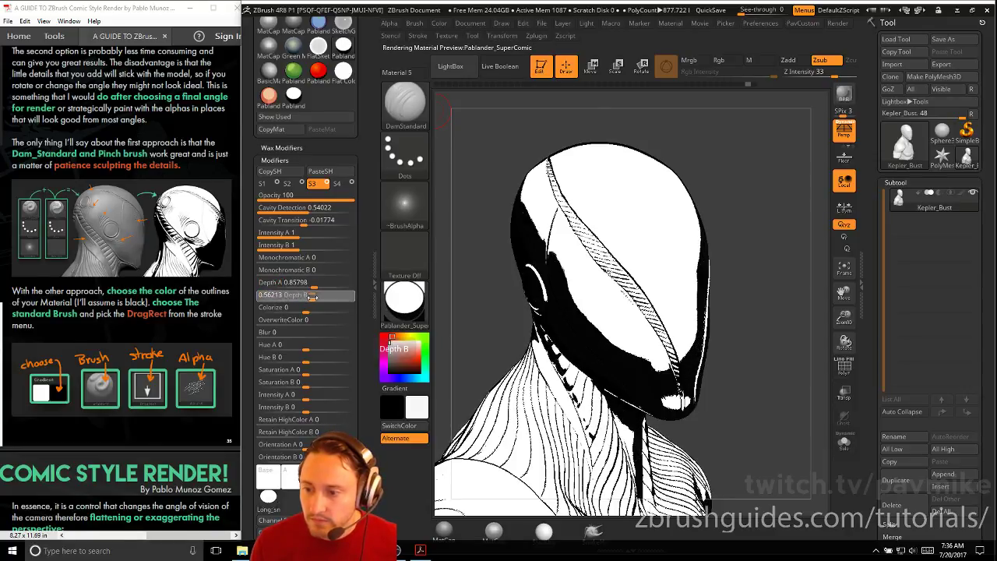
Step: Carve a couple of DamStandard strokes across the side of the helmet above the jaw shadow
right_drag(537, 304, 589, 307)
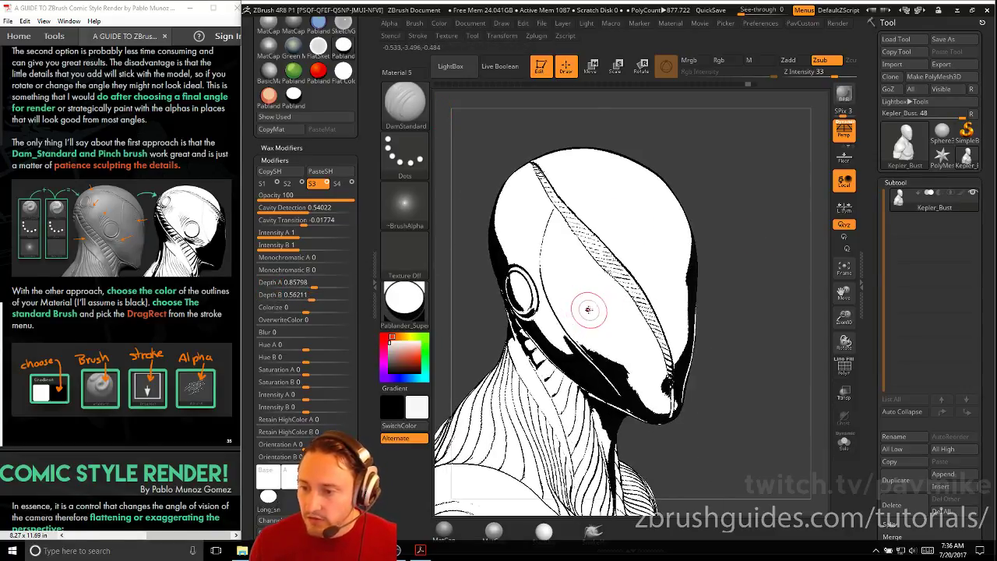
drag(566, 330, 611, 305)
drag(573, 337, 612, 314)
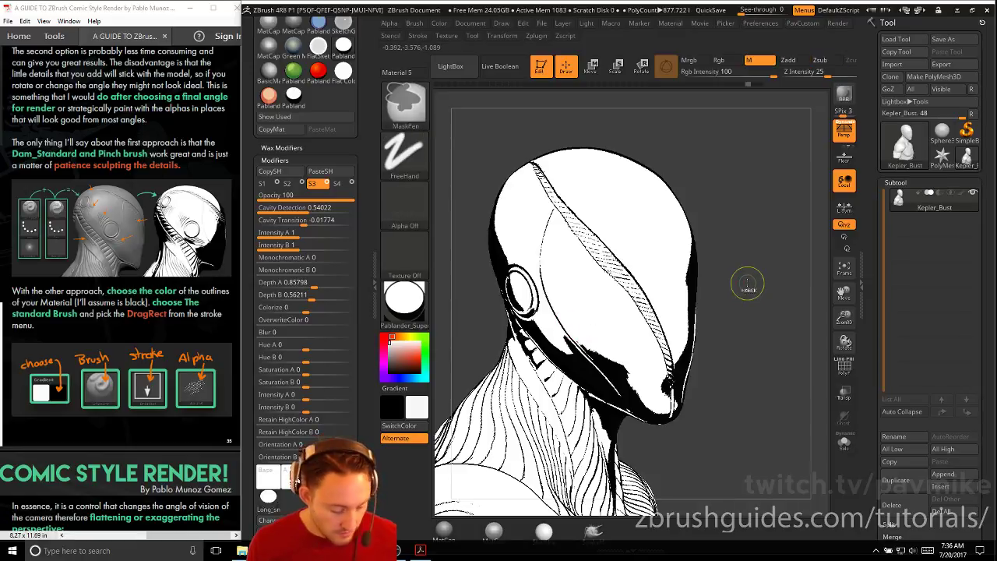
Step: Subdivide the bust to SDiv 3 and carve short DamStandard hatches along the edge of the jaw shadow
key(ctrl+d)
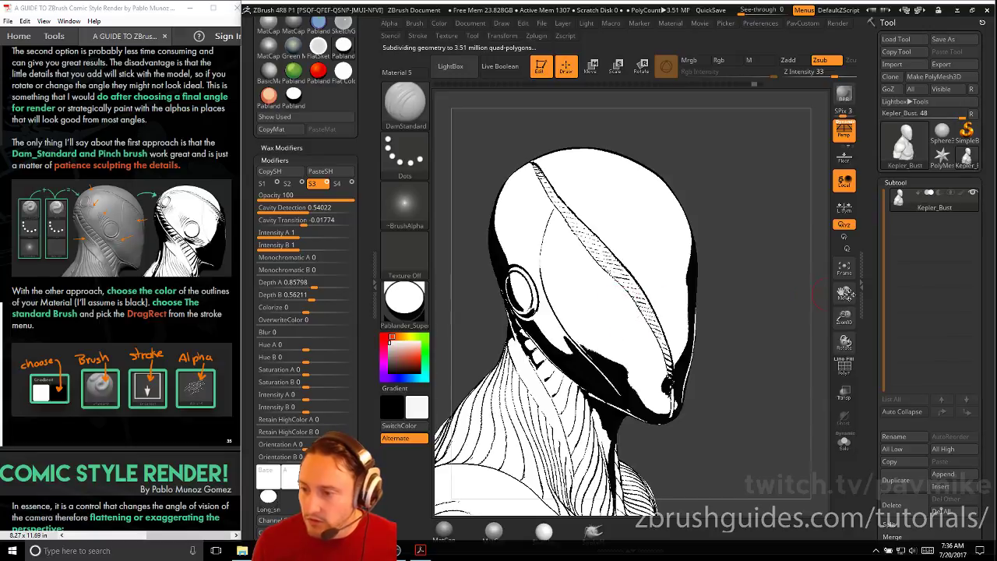
drag(872, 335, 874, 226)
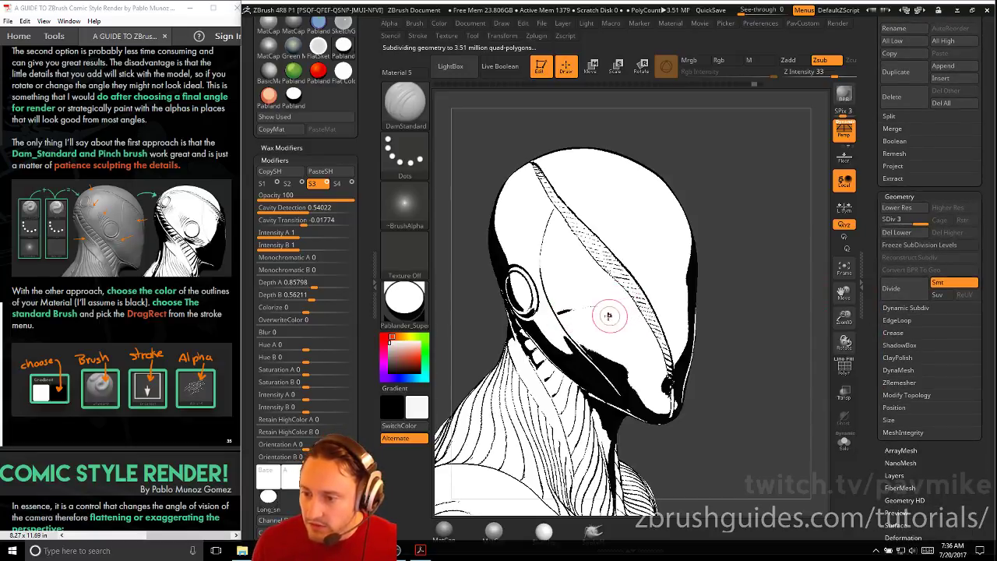
key(ctrl)
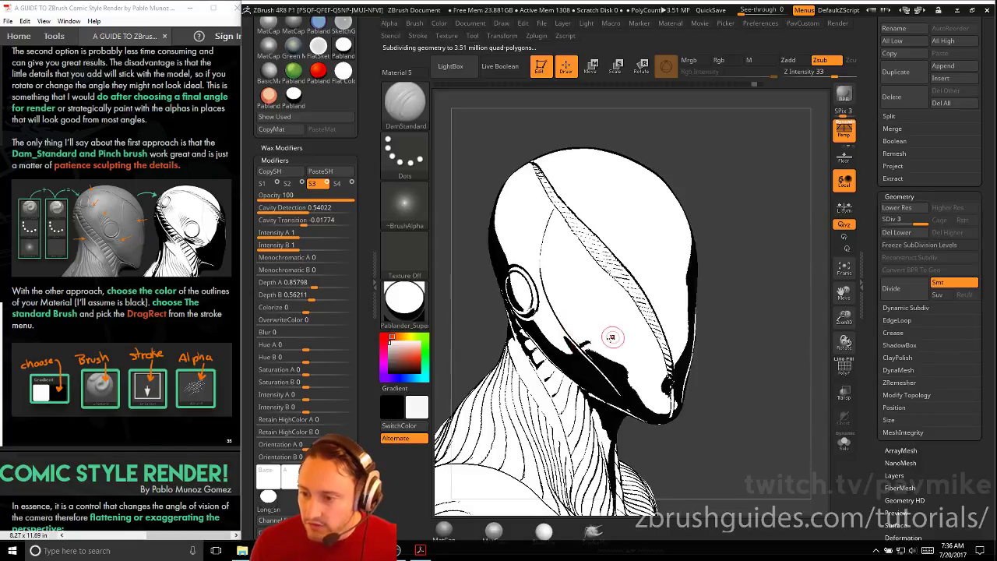
key(ctrl)
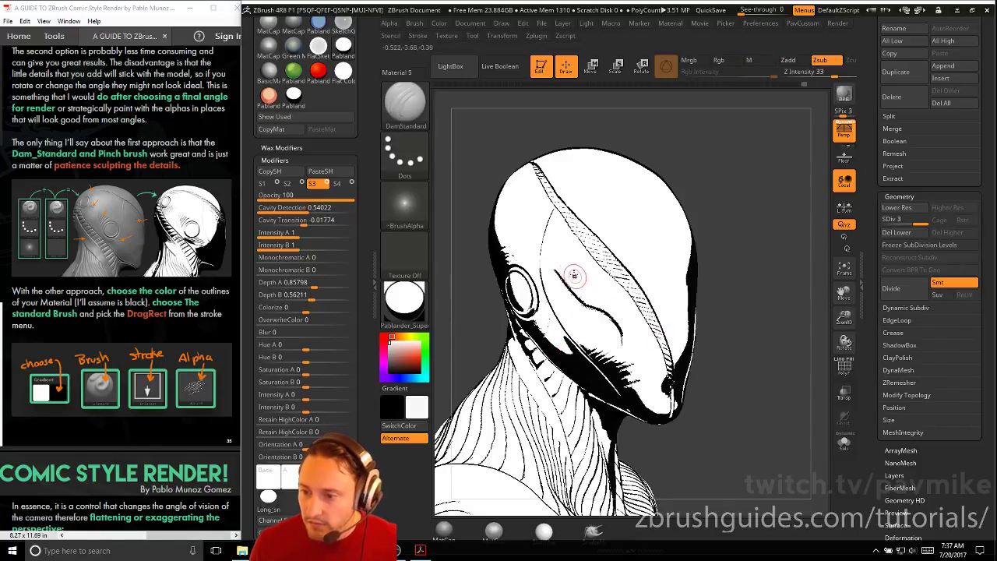
Step: Try carving long curved strokes down the side of the helmet, and undo them
drag(560, 263, 587, 289)
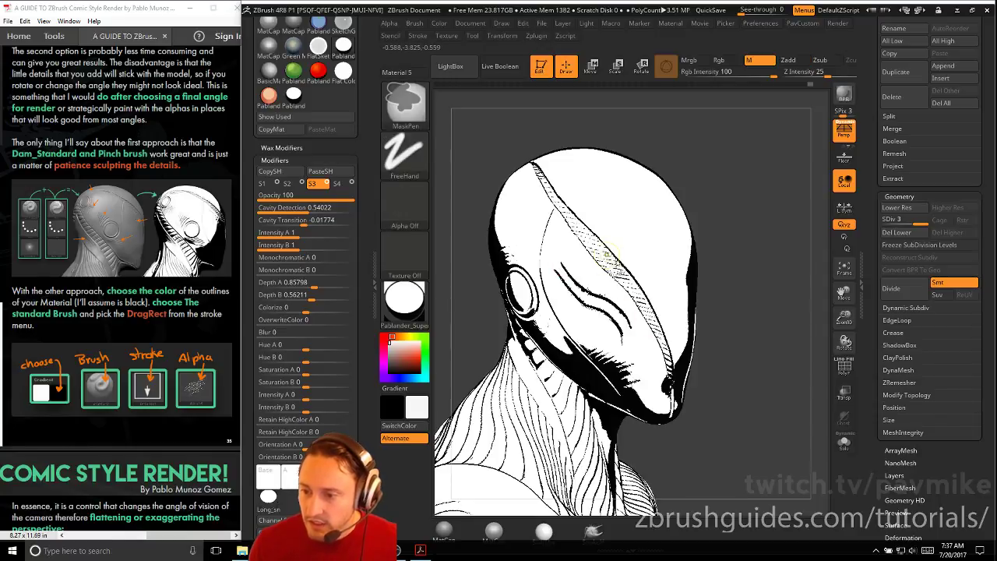
key(ctrl+z)
key(ctrl+z)
Step: Try carving short hatch strokes along the front edge of the helmet, undoing each attempt
mouse_move(657, 270)
mouse_down()
mouse_move(700, 283)
mouse_move(696, 264)
mouse_up()
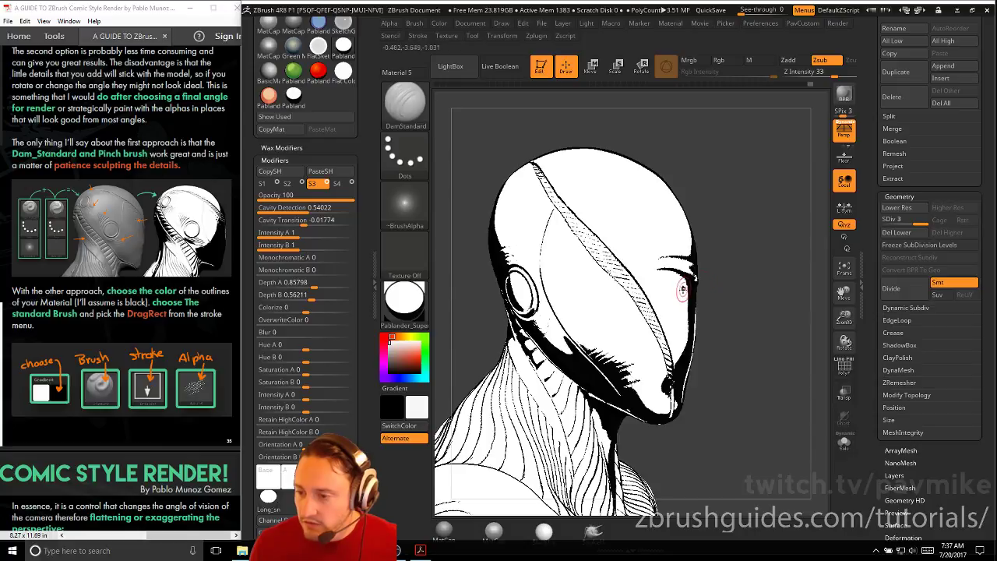
key(ctrl+z)
key(ctrl+z)
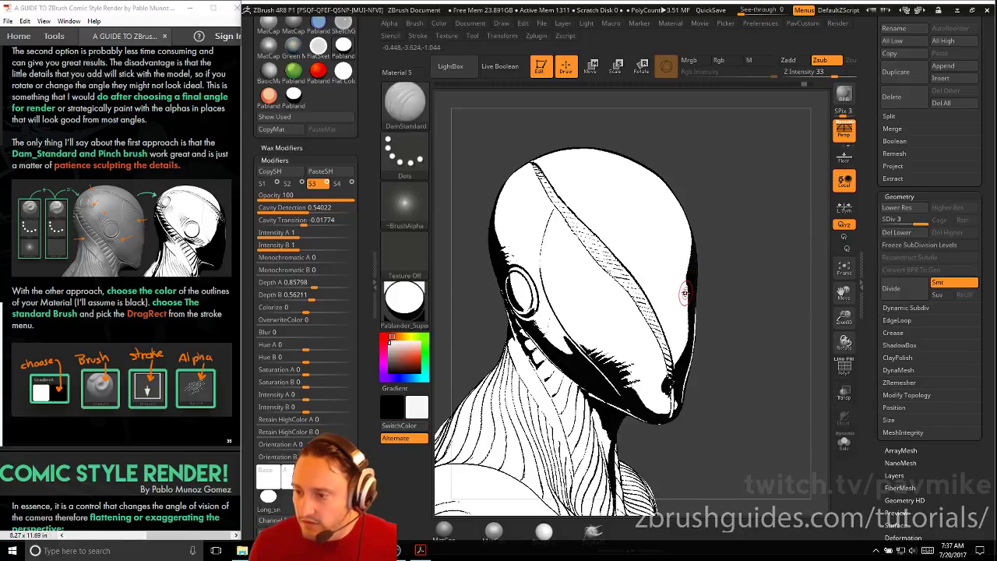
mouse_move(681, 292)
mouse_down()
mouse_move(701, 292)
mouse_move(679, 334)
mouse_up()
key(ctrl)
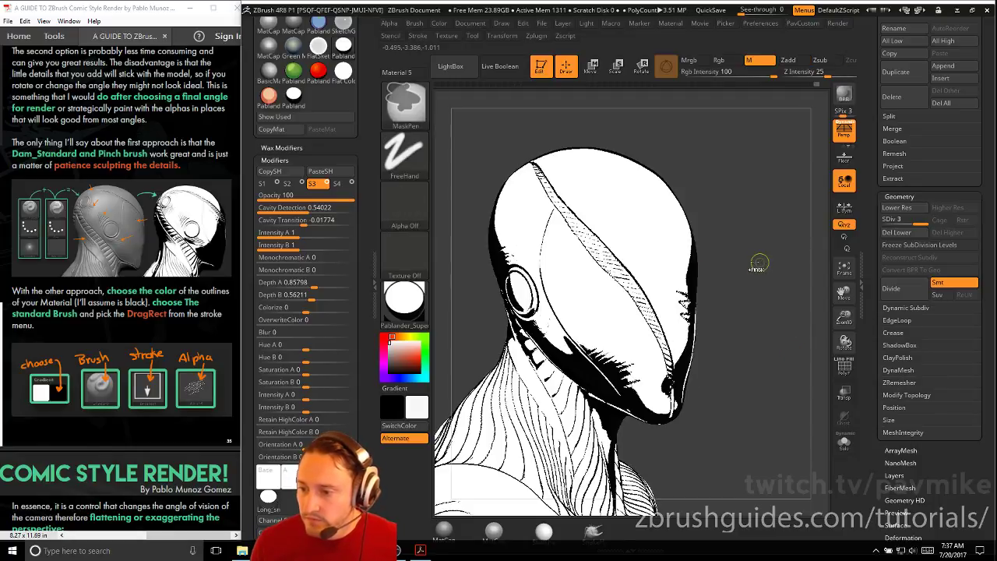
key(alt)
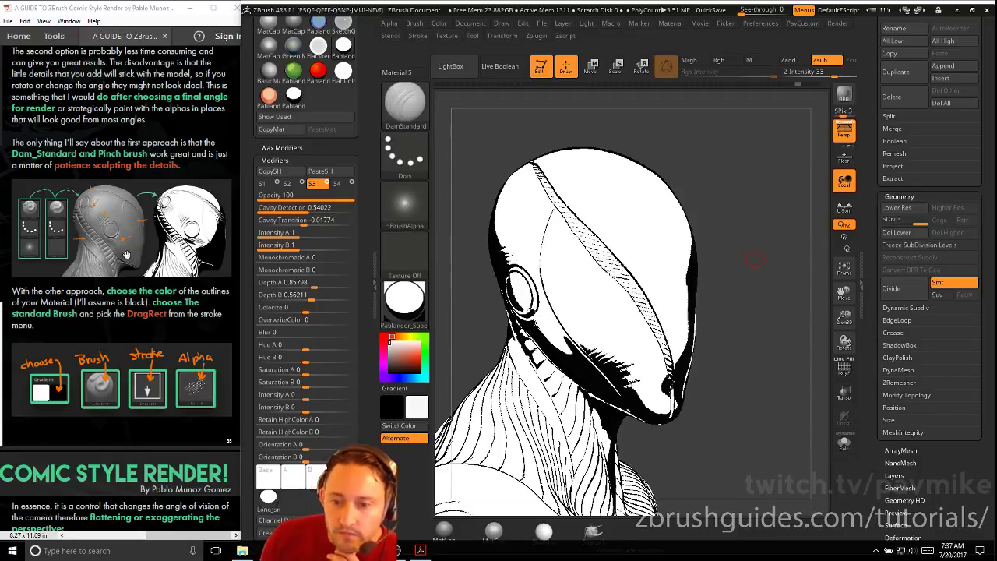
Step: Consult the guide's alpha-based hatching method and toggle the polypaint display of the Kepler_Bust subtool
drag(130, 253, 124, 193)
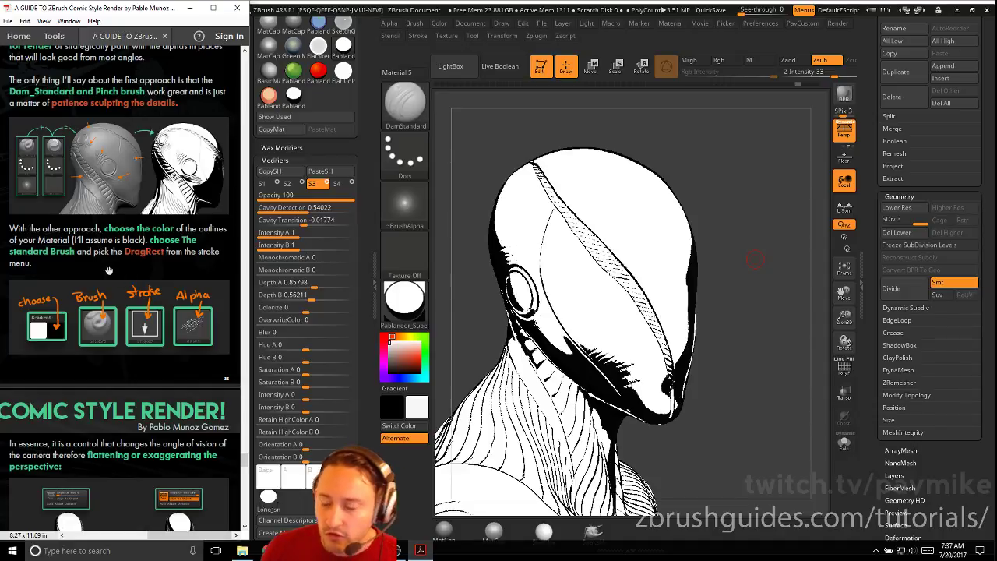
mouse_move(739, 191)
mouse_down()
mouse_move(778, 198)
mouse_move(719, 184)
mouse_move(752, 176)
mouse_move(735, 185)
mouse_up()
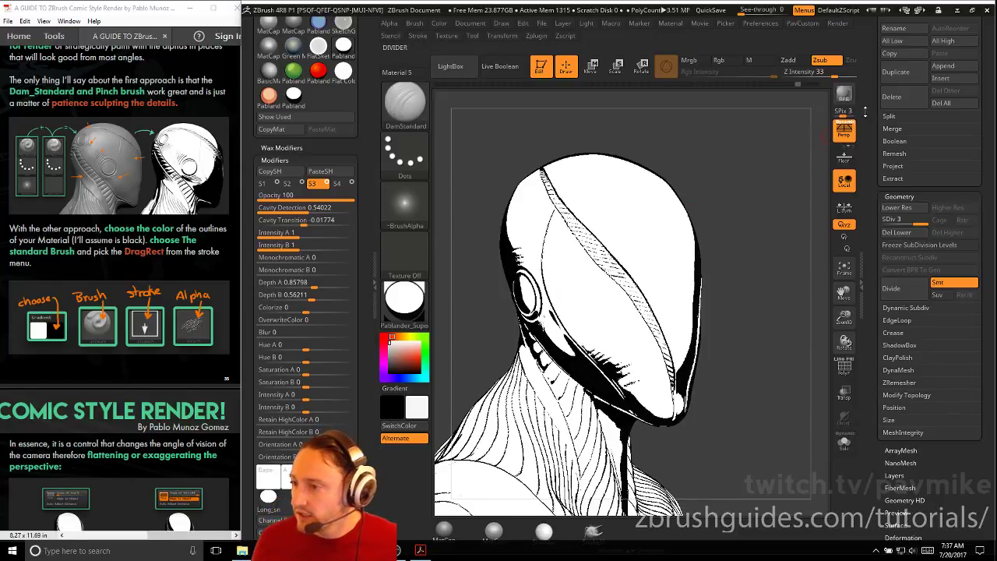
drag(877, 113, 877, 261)
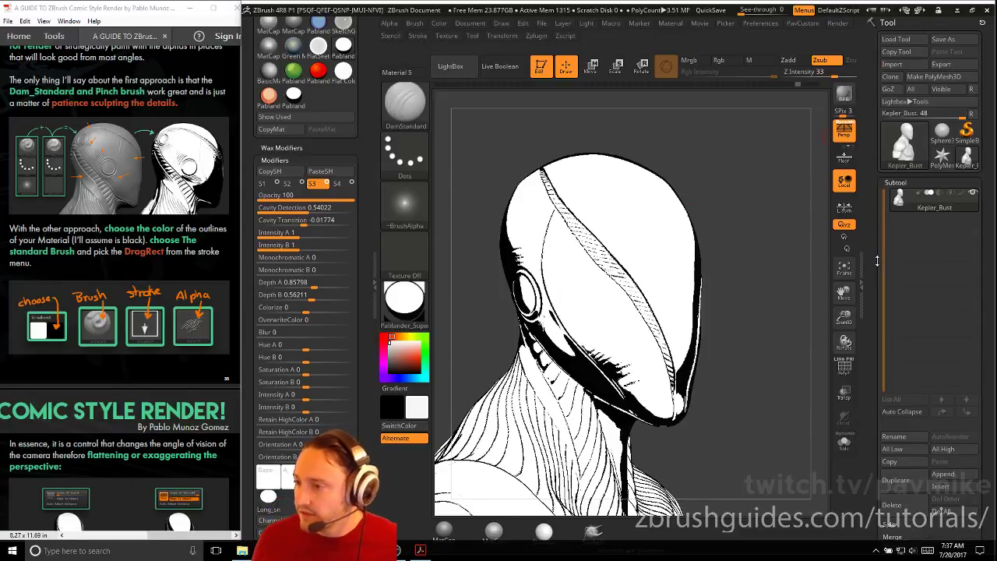
click(961, 192)
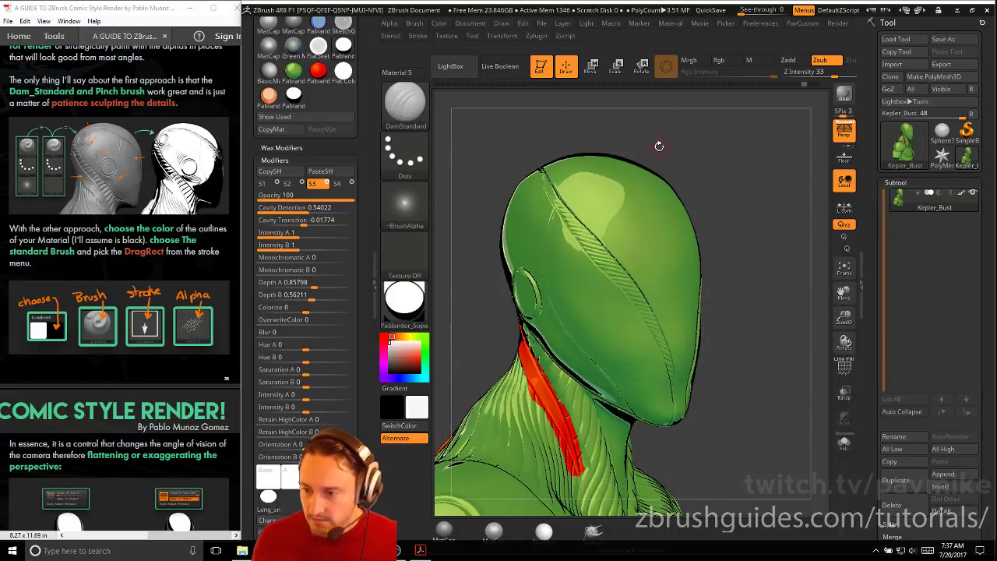
Step: Fill the whole bust with white in Rgb mode, and fill it again in Mrgb mode with the Pablander_SuperComic material
click(440, 23)
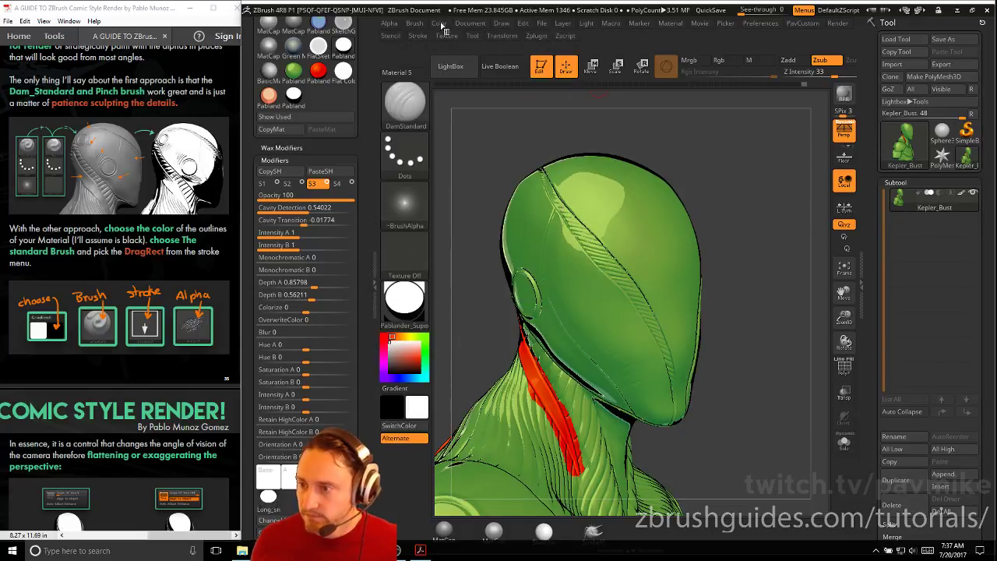
click(715, 60)
click(440, 23)
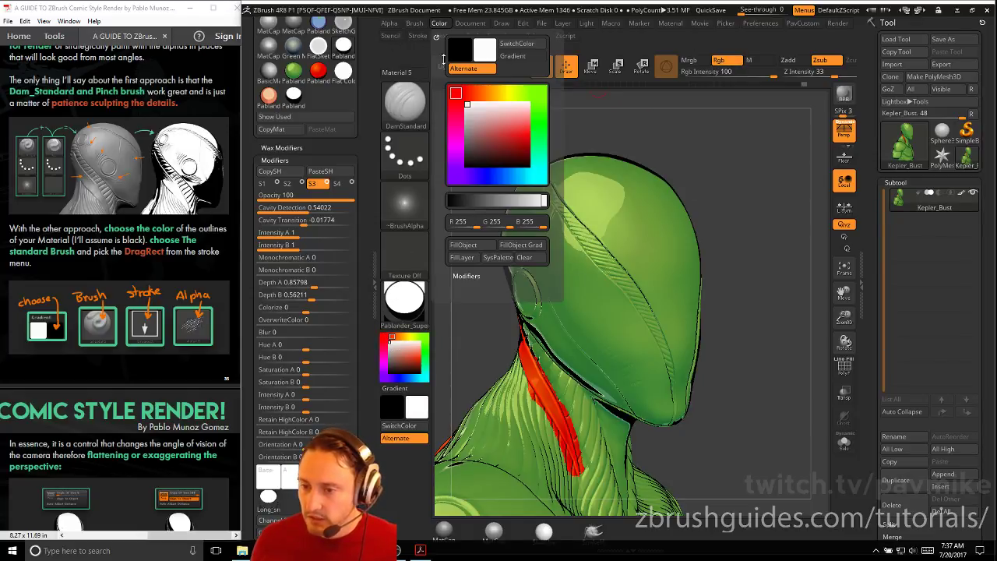
click(464, 247)
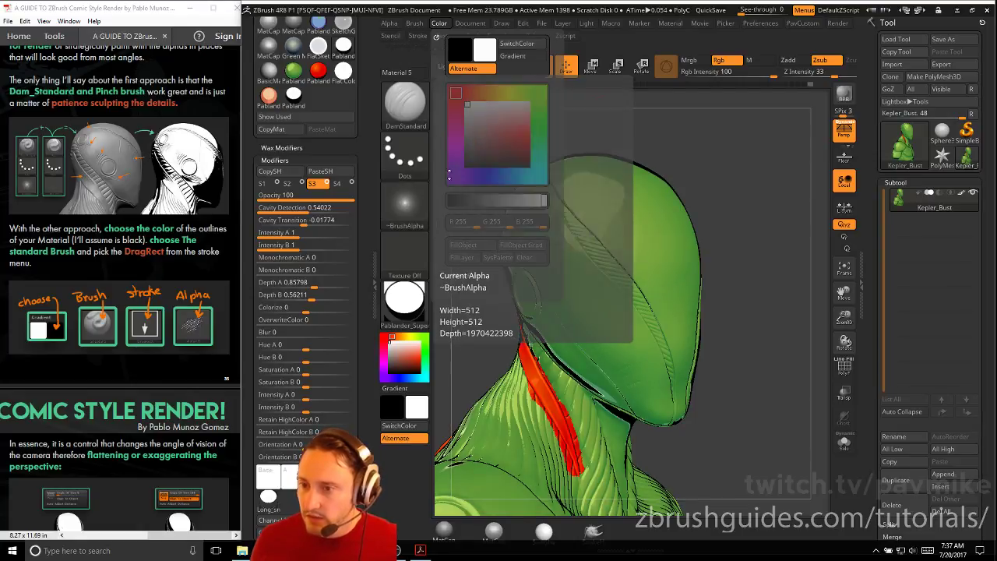
click(688, 60)
click(441, 23)
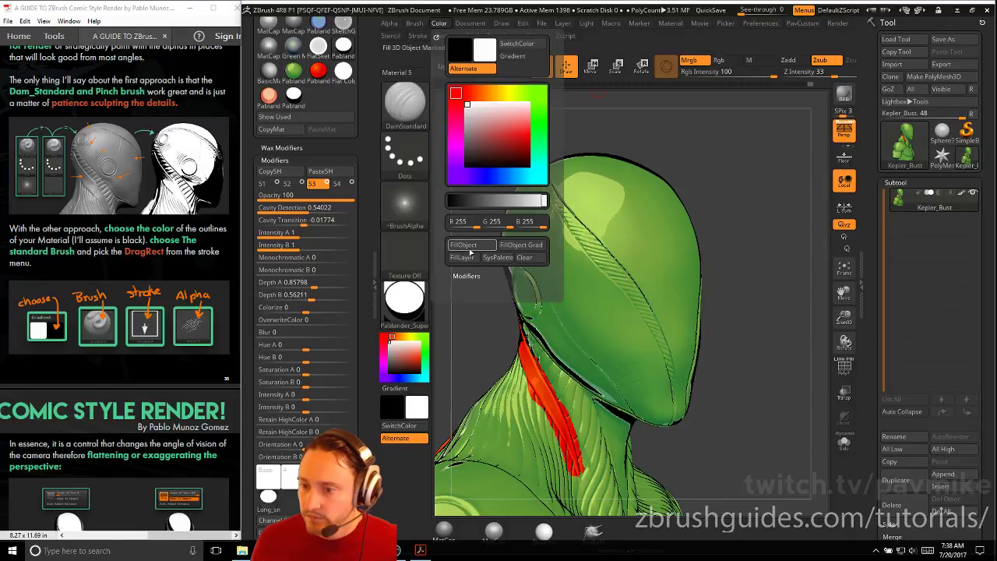
click(470, 247)
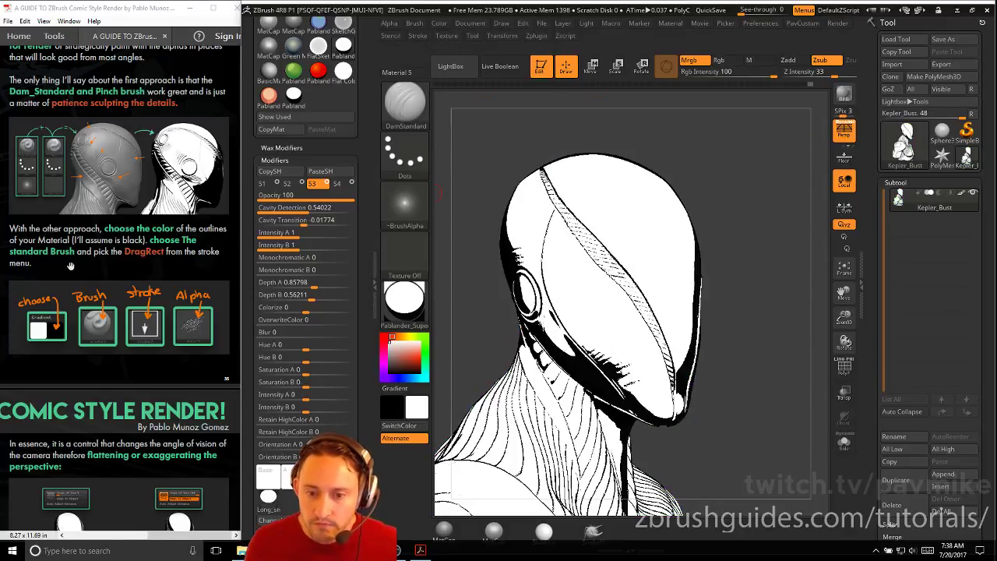
Step: Choose black as the paint colour and set up the Standard brush with the DragRect stroke
drag(396, 363, 380, 378)
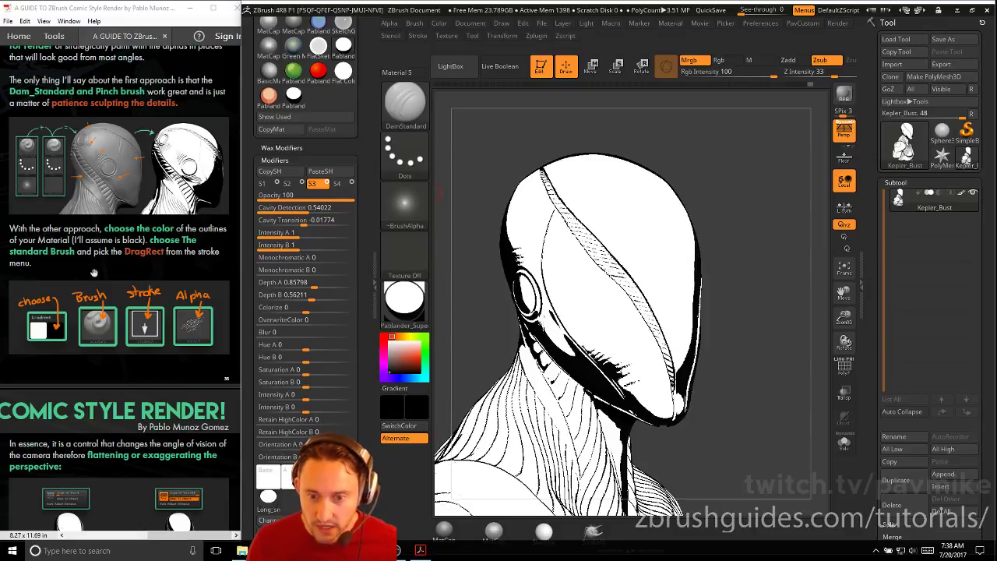
key(b)
key(s)
key(t)
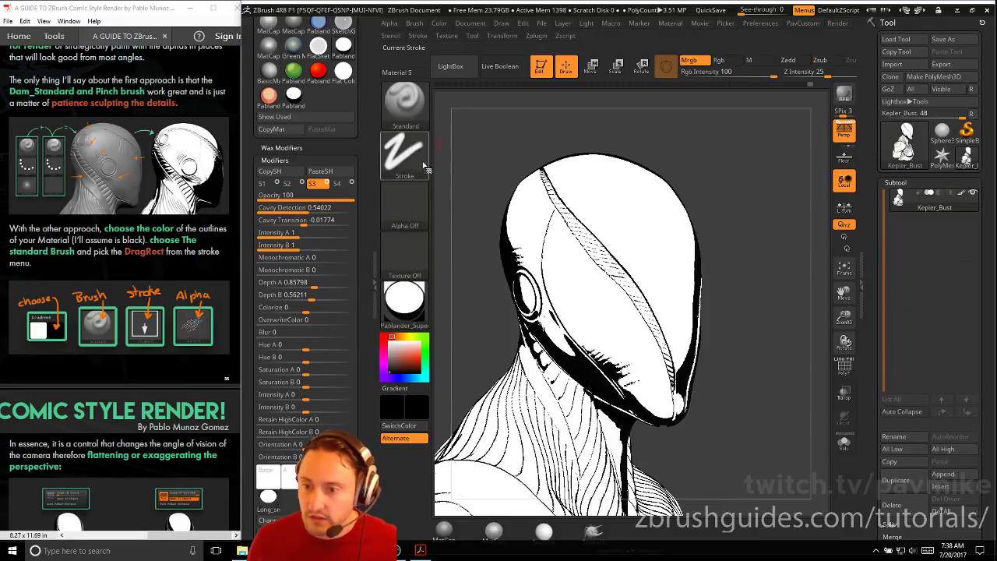
click(411, 213)
click(399, 157)
click(517, 162)
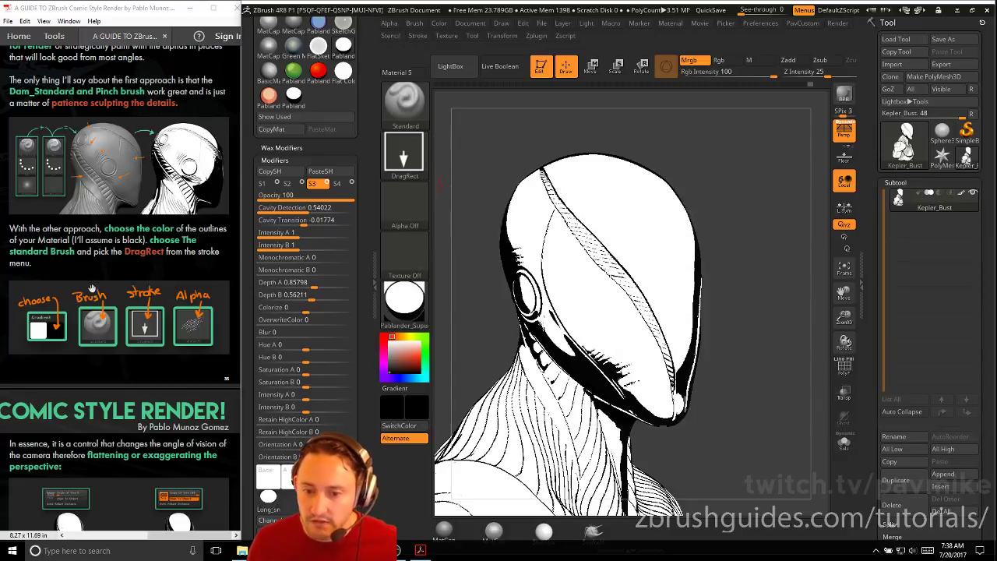
Step: Read the guide's instructions on cross hatching alphas and look for them in the alpha import folder and the Lightbox alpha library
scroll(117, 257, down, 10)
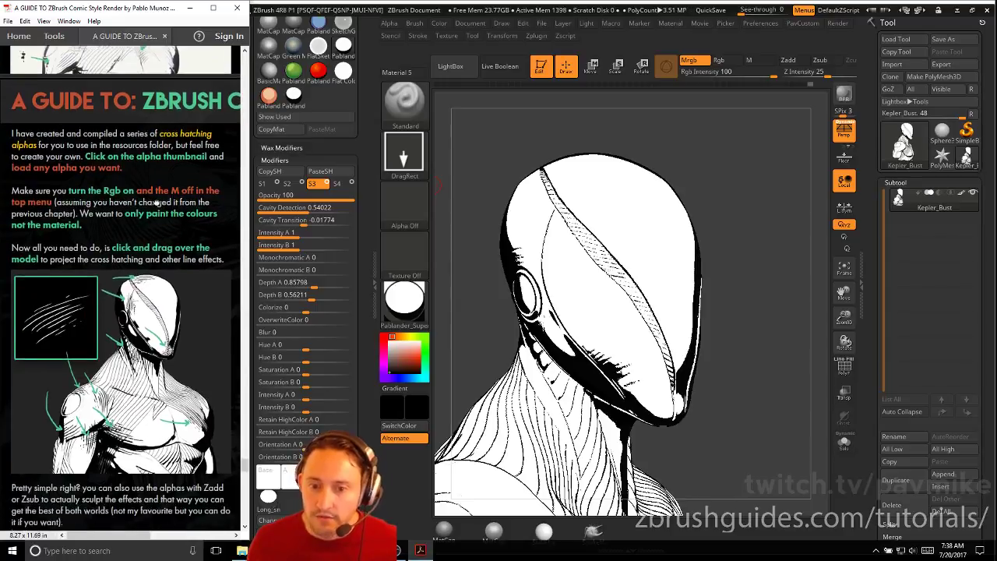
drag(156, 203, 158, 158)
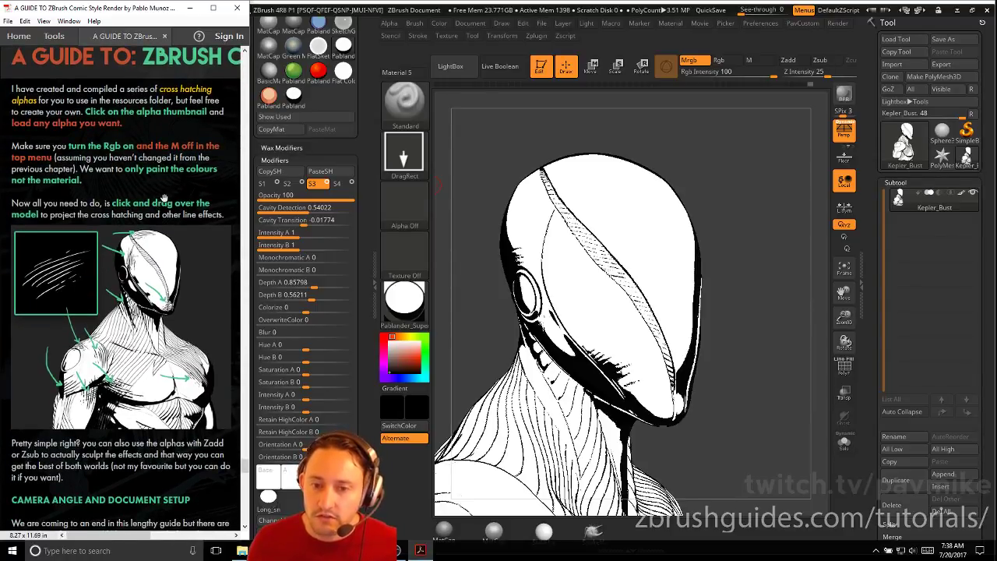
drag(161, 196, 159, 216)
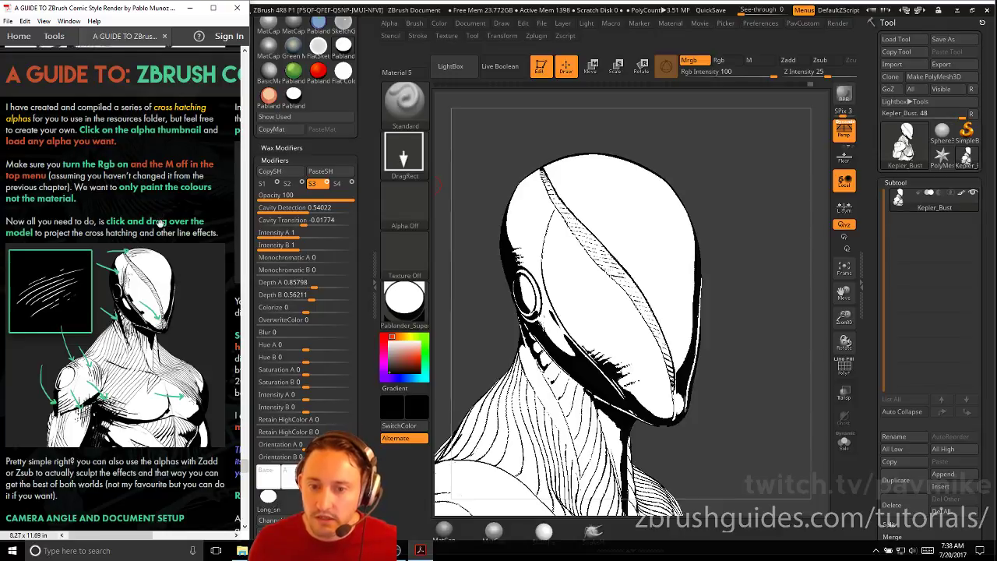
click(403, 205)
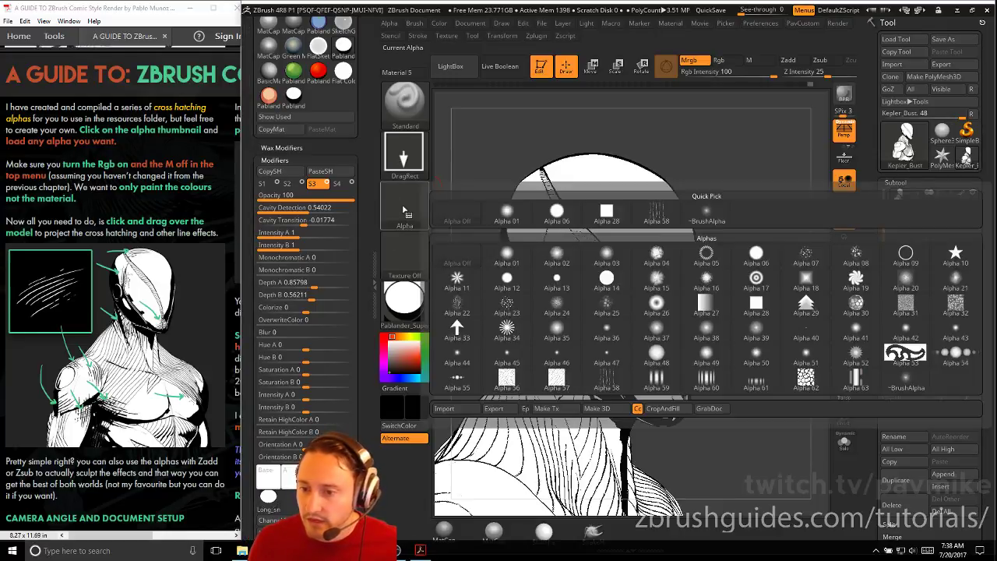
click(466, 413)
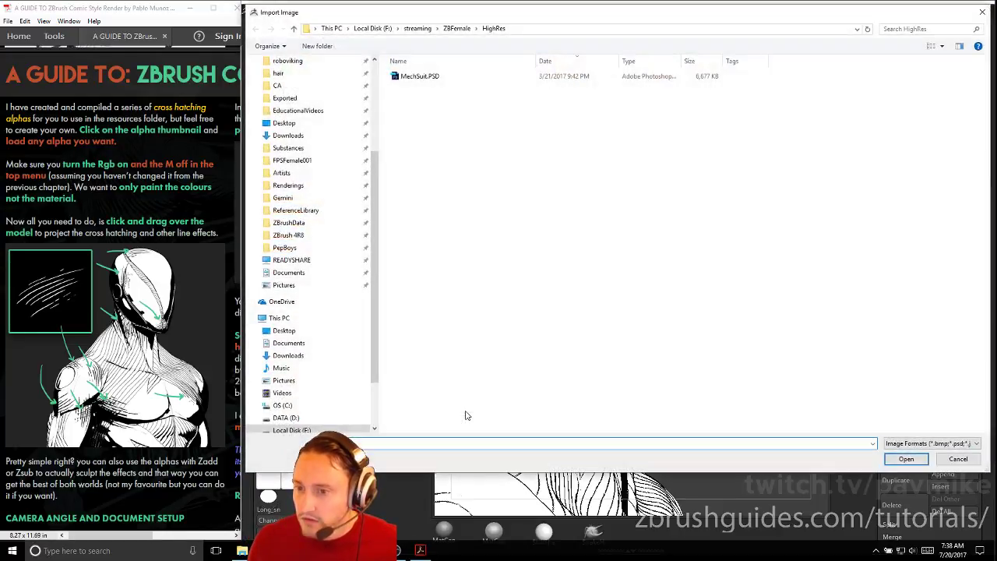
click(965, 461)
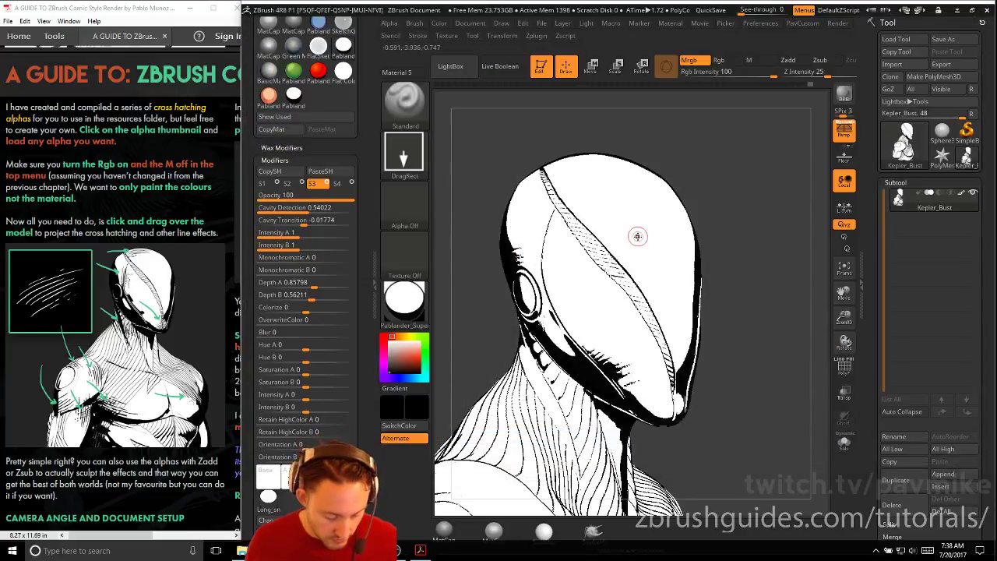
click(606, 99)
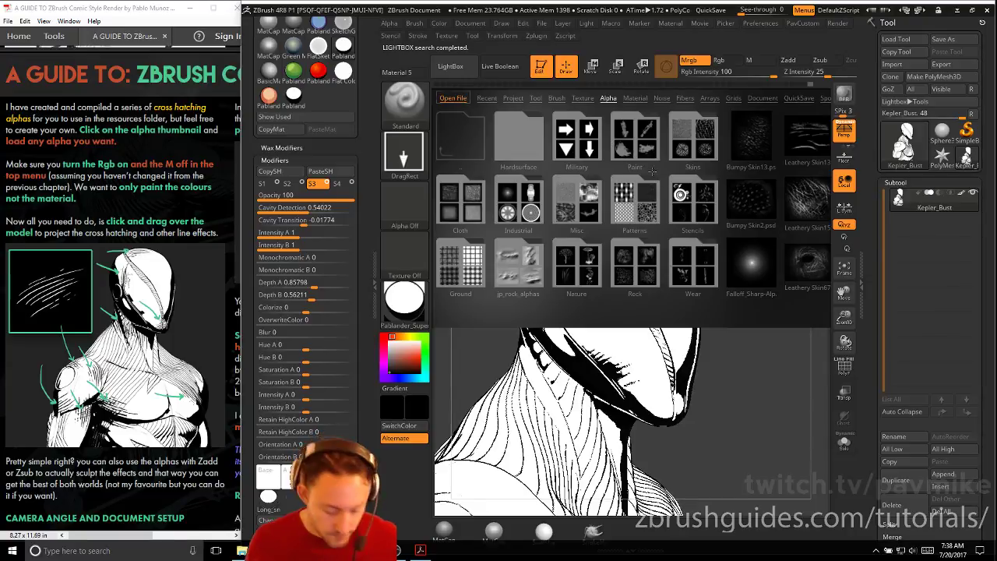
Step: Switch to File Explorer and browse to the guide's alphas in streaming\ComicRendering\RESOURCES\Alphas on the F: drive
key(super)
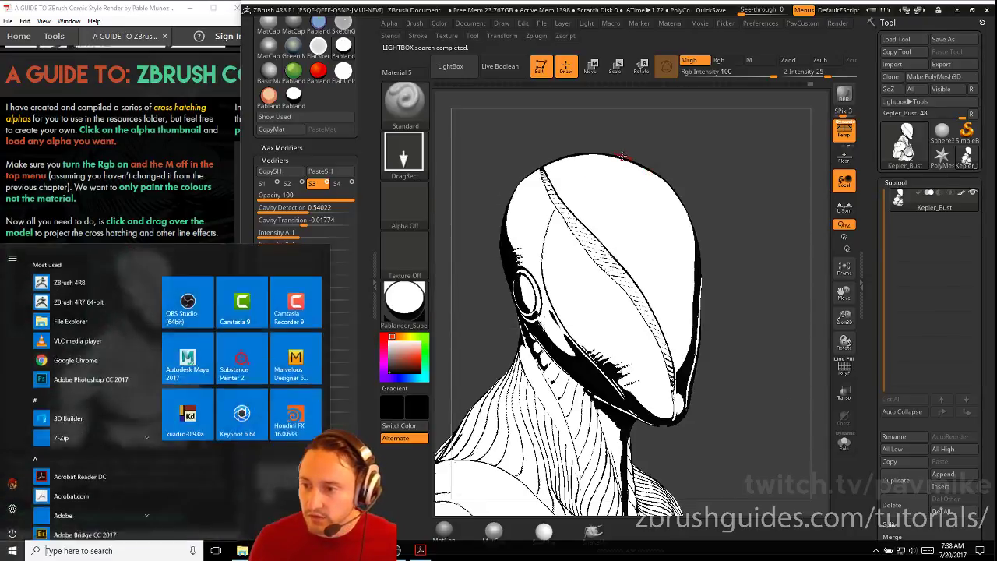
click(71, 308)
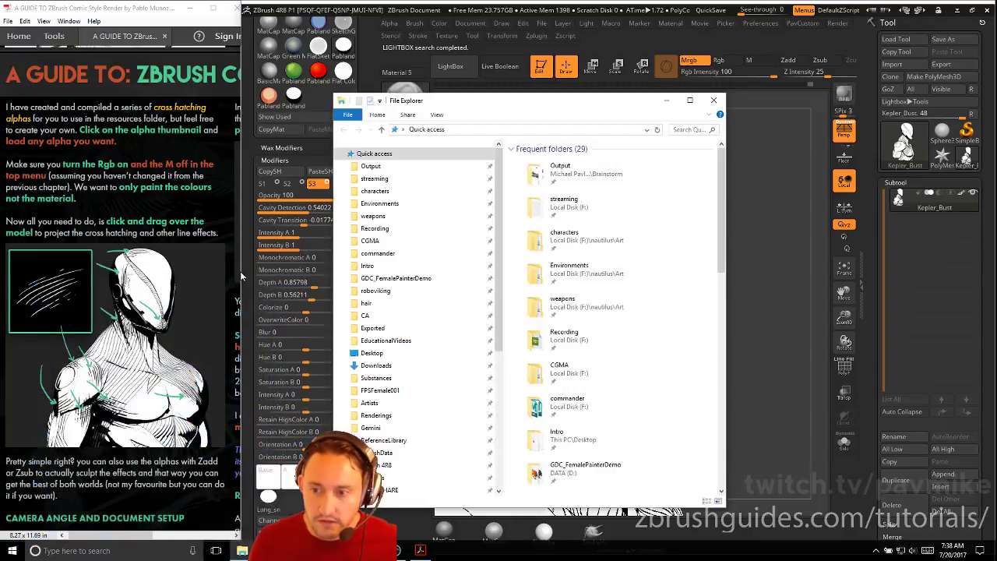
click(375, 178)
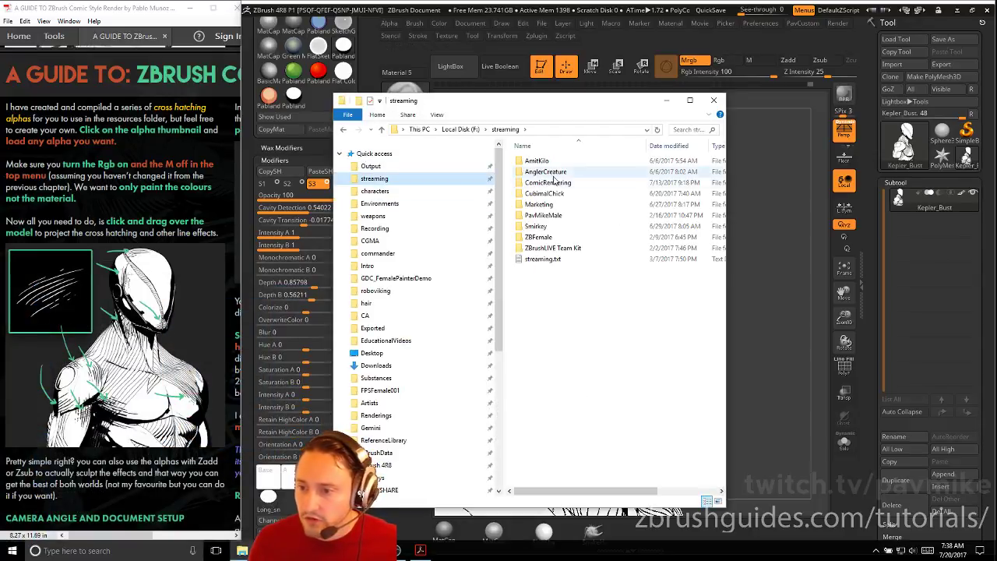
double_click(558, 182)
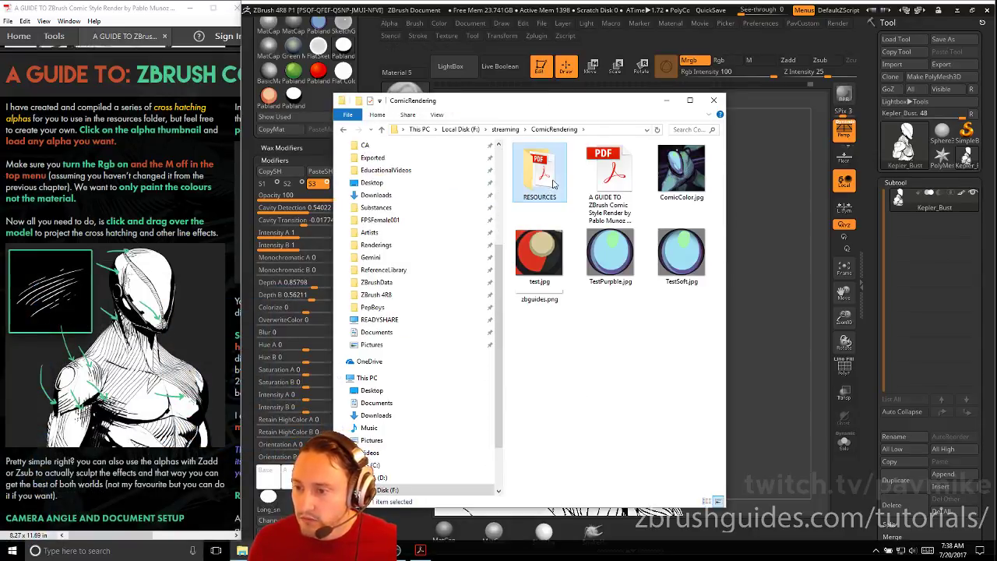
double_click(562, 185)
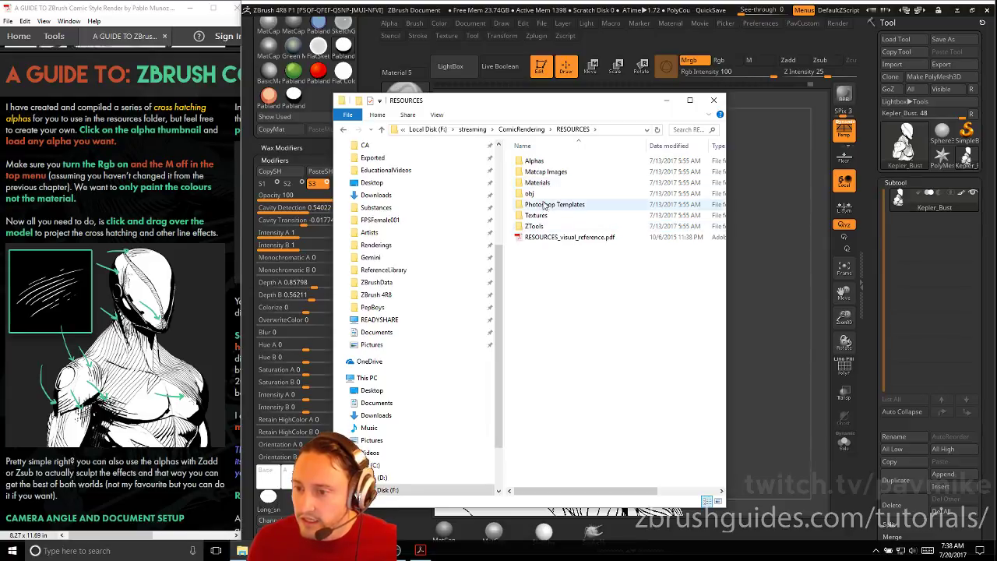
double_click(545, 161)
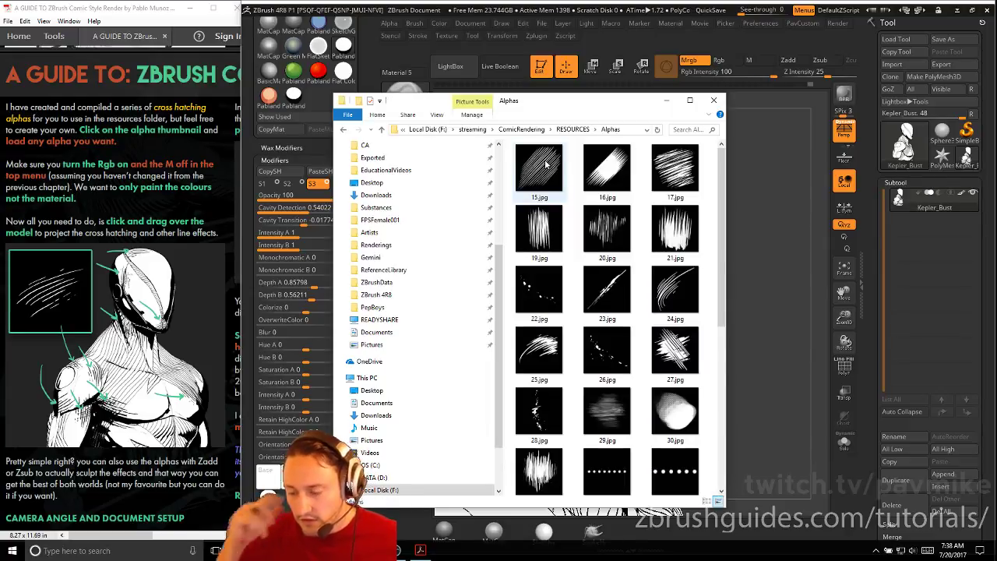
Step: Open the ZAlphas folder of the ZBrush 4R8 installation in a second File Explorer window, placed beside the guide's Alphas folder
click(12, 550)
click(70, 307)
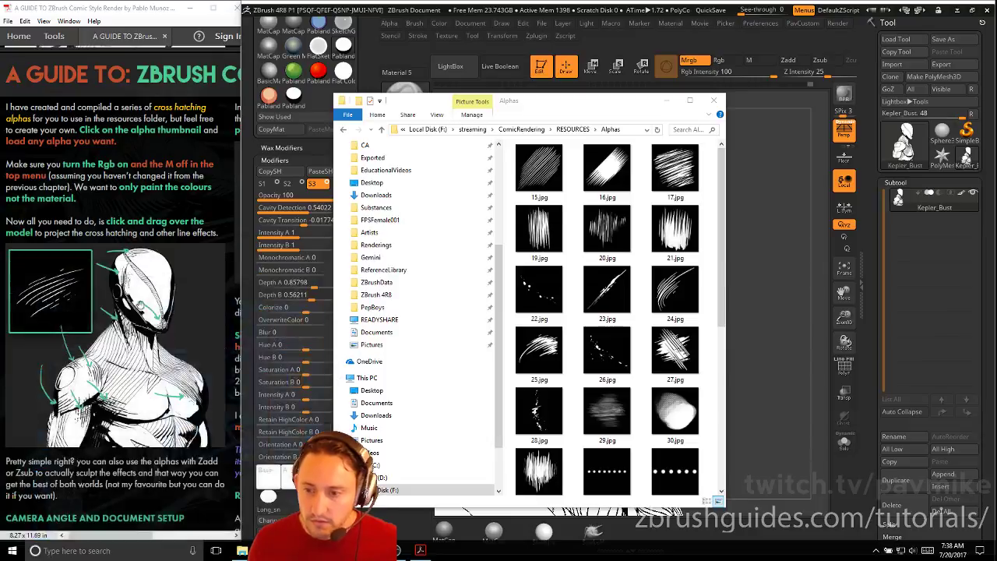
scroll(387, 405, down, 2)
click(388, 408)
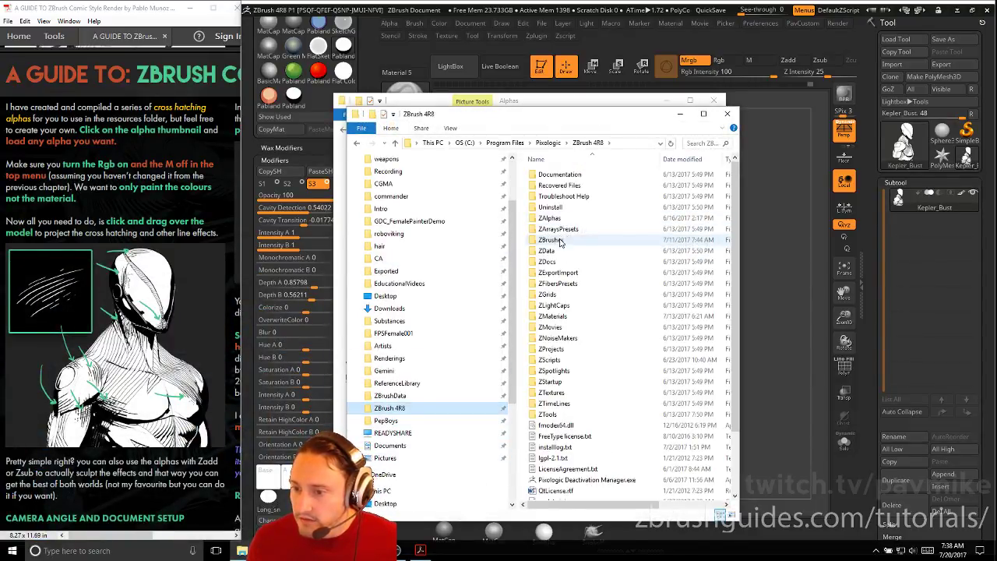
click(566, 221)
double_click(566, 222)
drag(597, 121, 328, 115)
Step: Create a new folder named ComicBook inside ZAlphas and open it
right_click(330, 176)
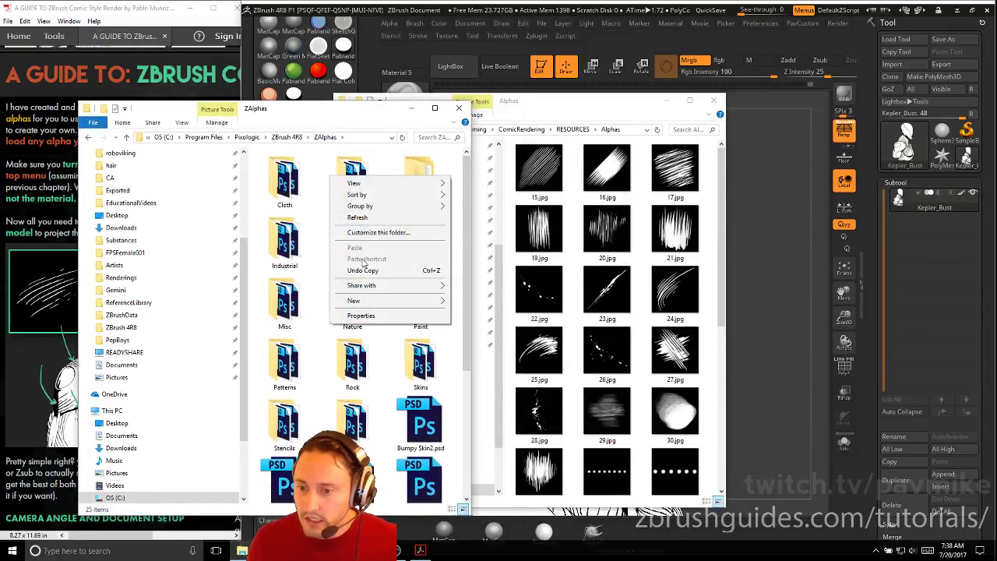
mouse_move(363, 300)
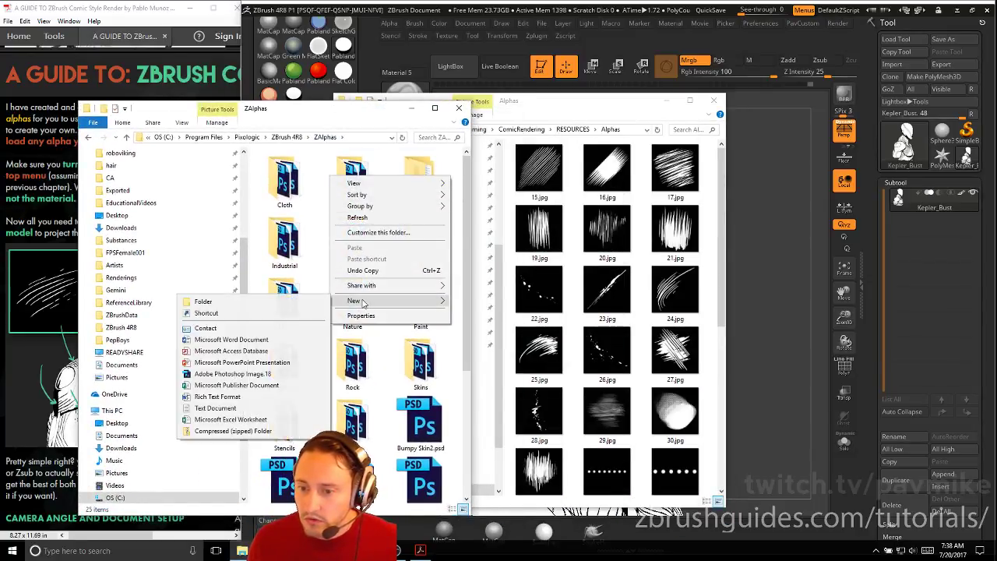
click(287, 303)
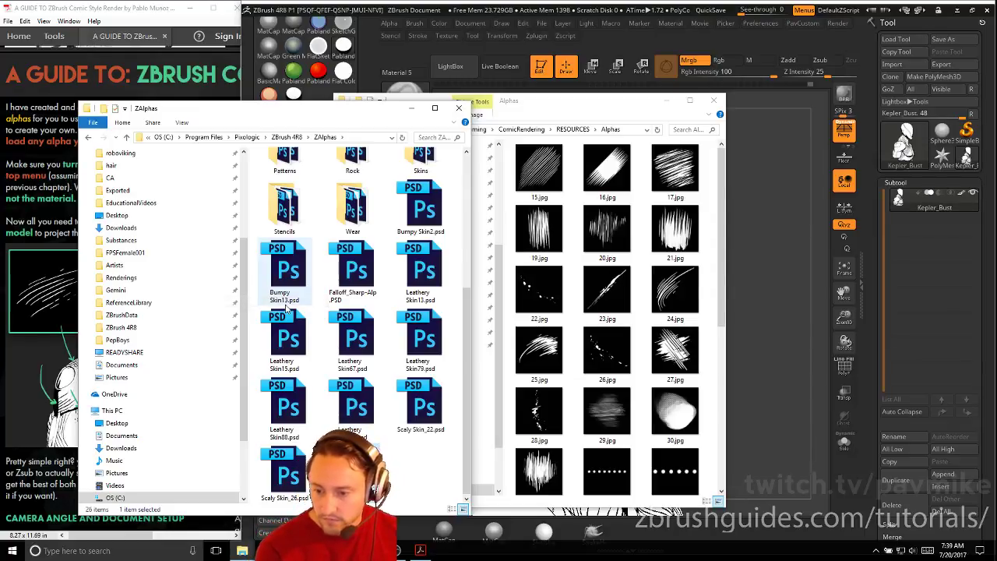
key(Return)
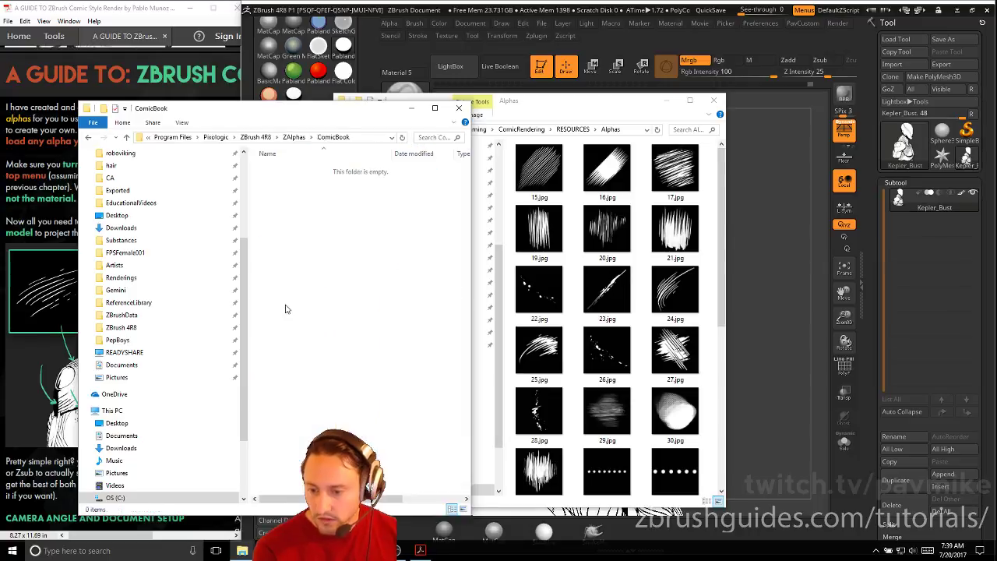
Step: Copy all the guide's alpha images into the ComicBook folder and close the source folder window
click(535, 169)
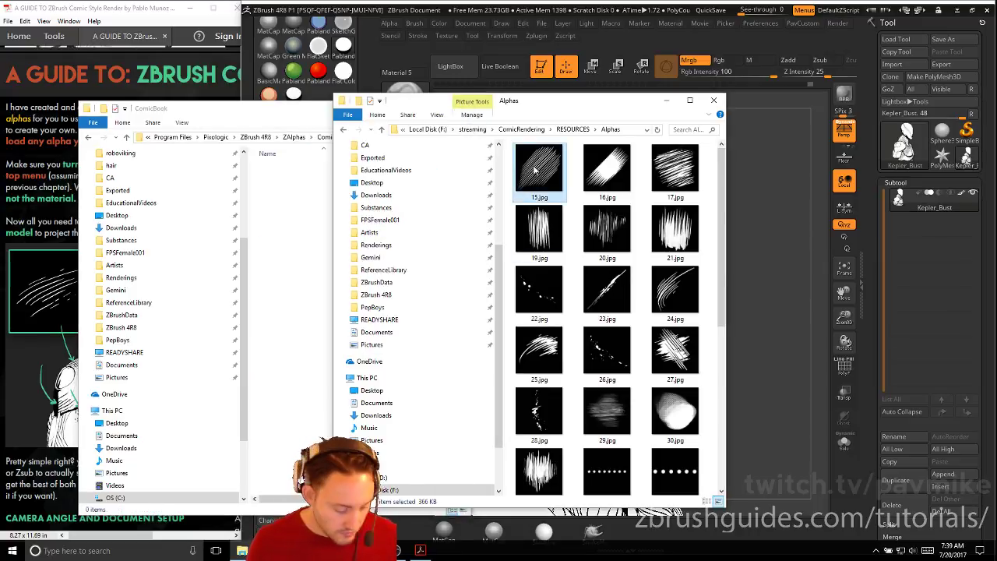
key(ctrl+a)
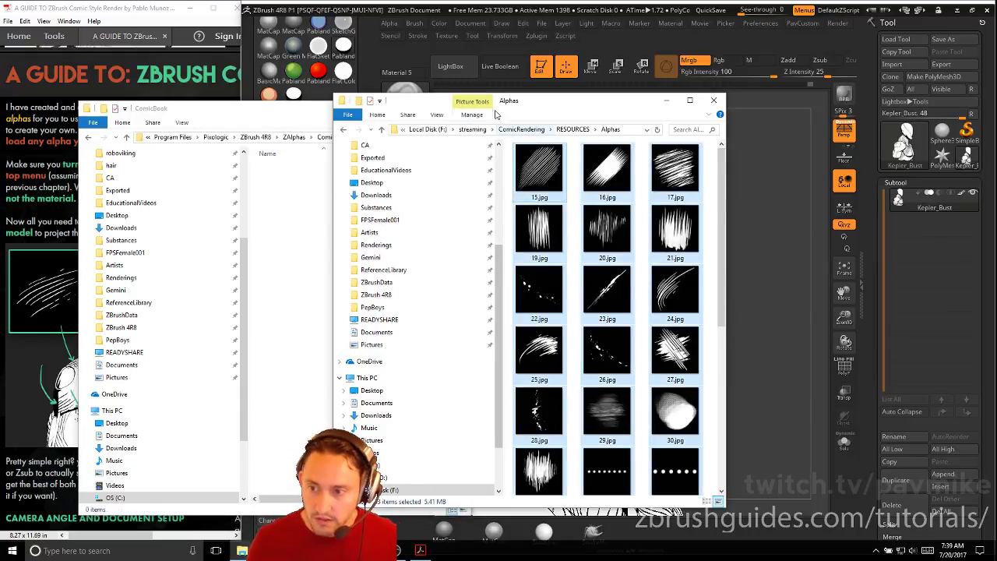
click(294, 245)
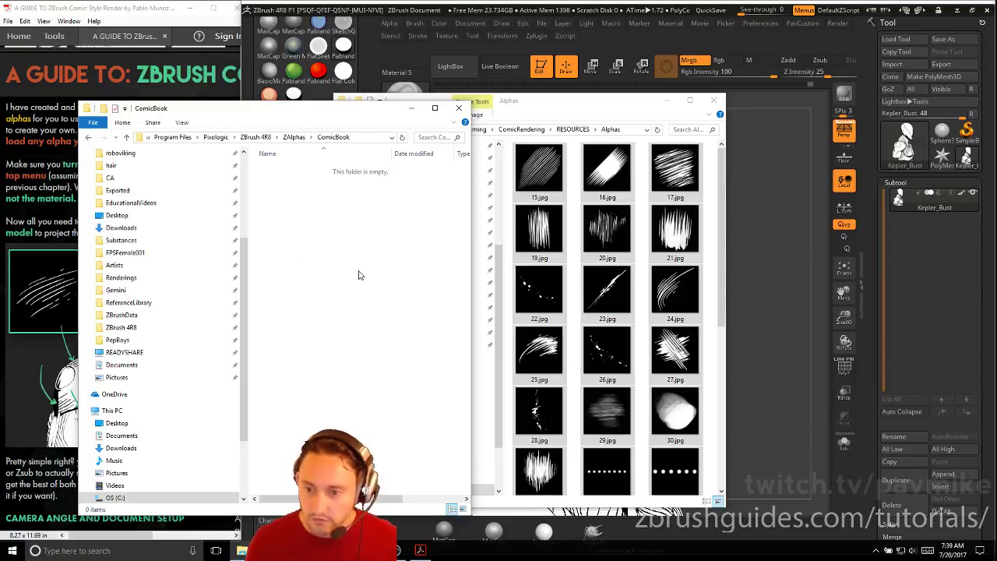
key(ctrl+v)
click(713, 100)
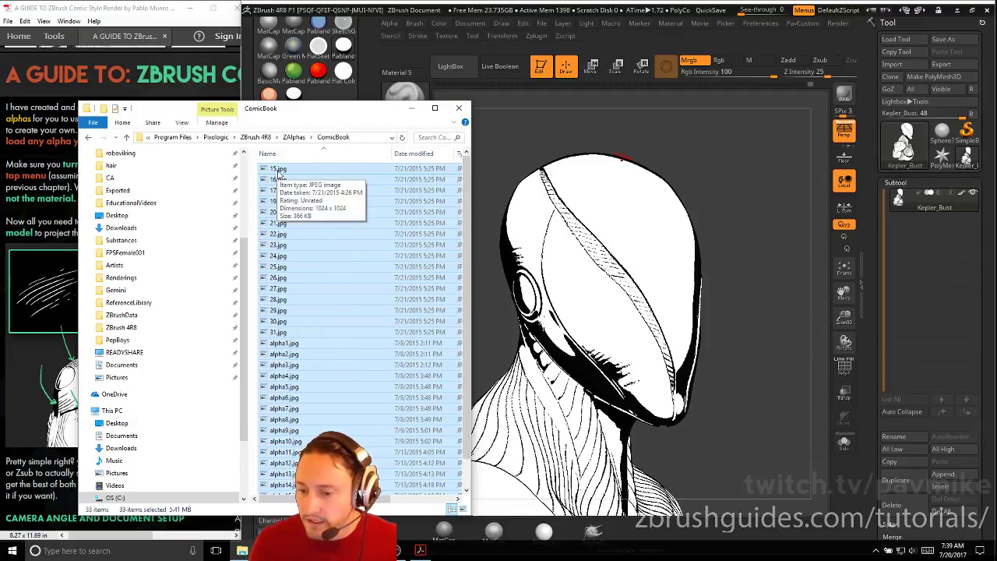
Step: Move the ComicBook folder window aside and open its 15.jpg in Photoshop
drag(283, 111, 0, 227)
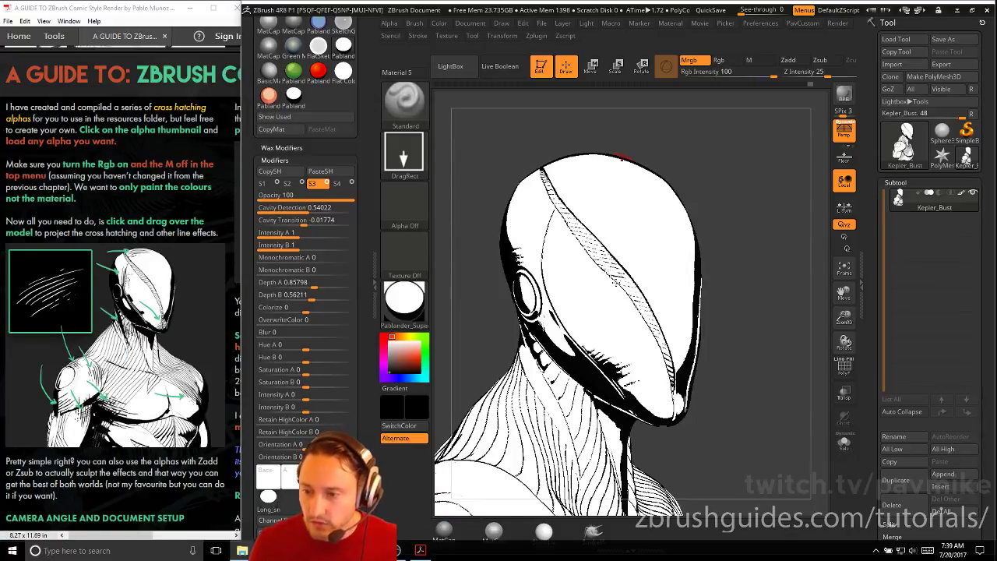
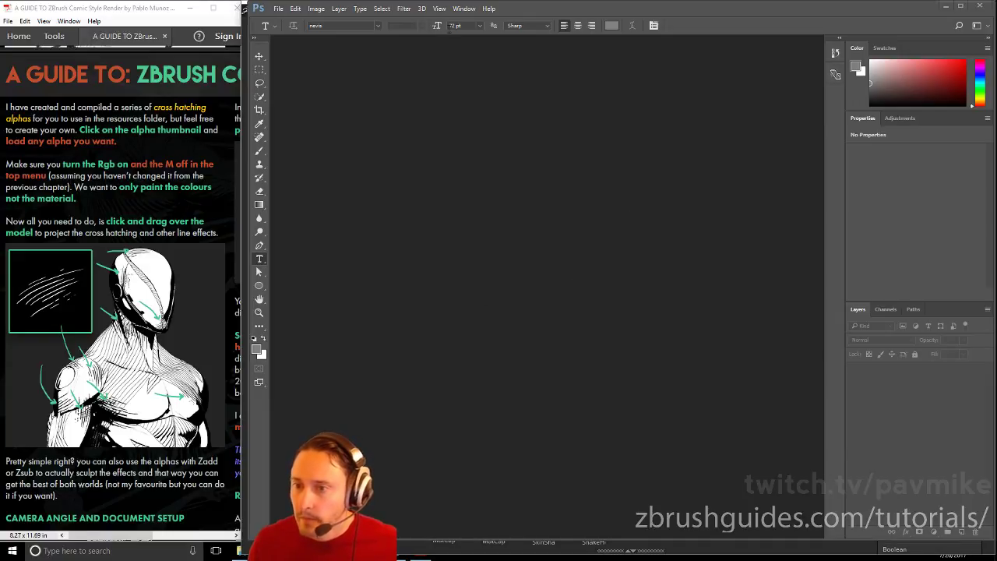
click(464, 9)
click(238, 176)
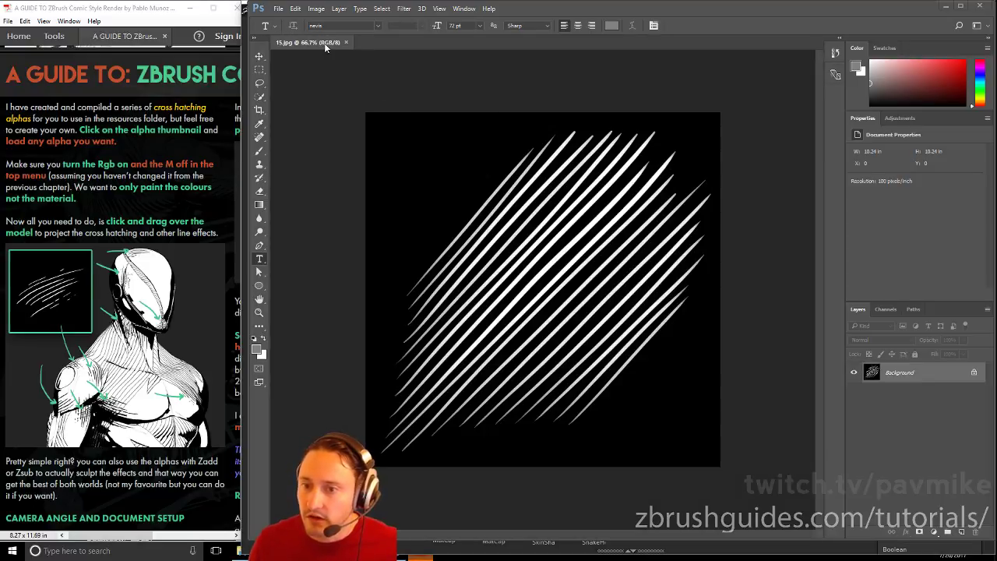
Step: Convert the hatching image to 16 Bits/Channel and Grayscale, discarding its colour information
click(316, 9)
mouse_move(321, 19)
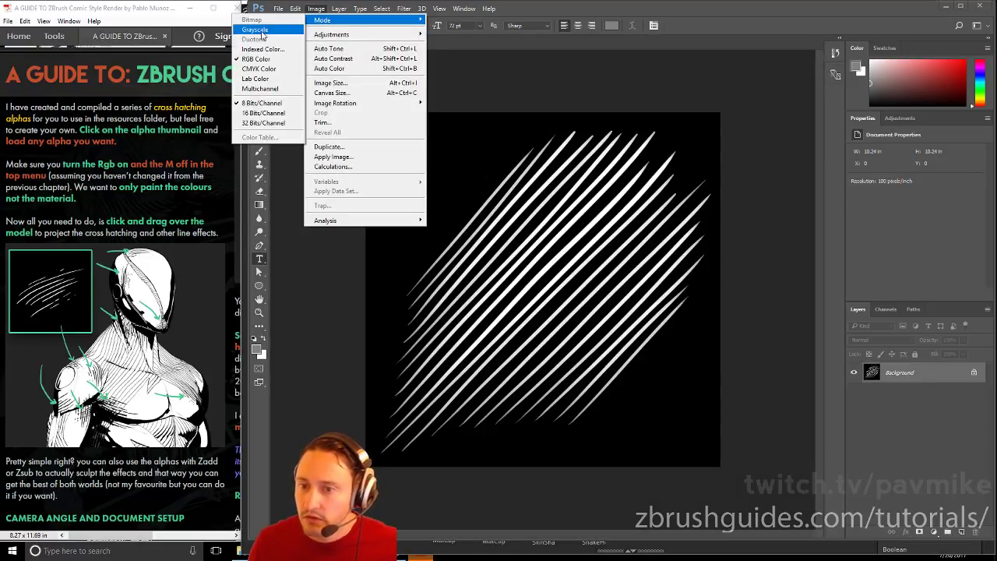
click(259, 107)
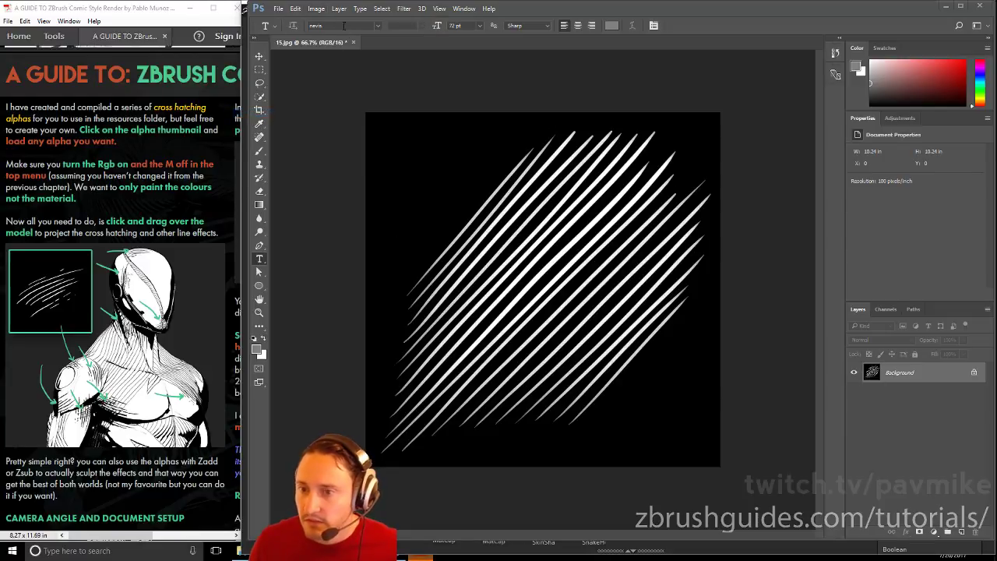
click(316, 8)
mouse_move(322, 19)
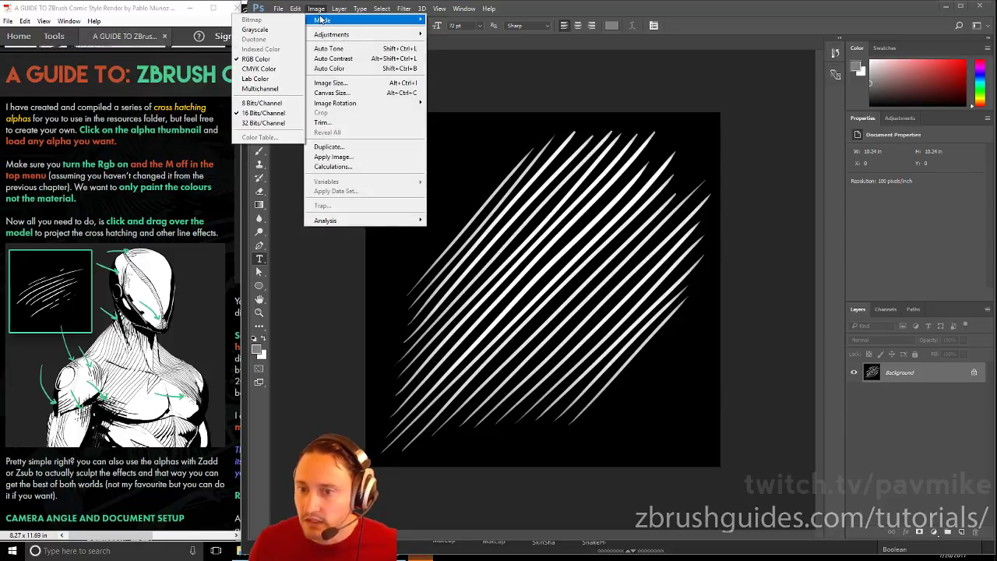
click(268, 31)
click(600, 215)
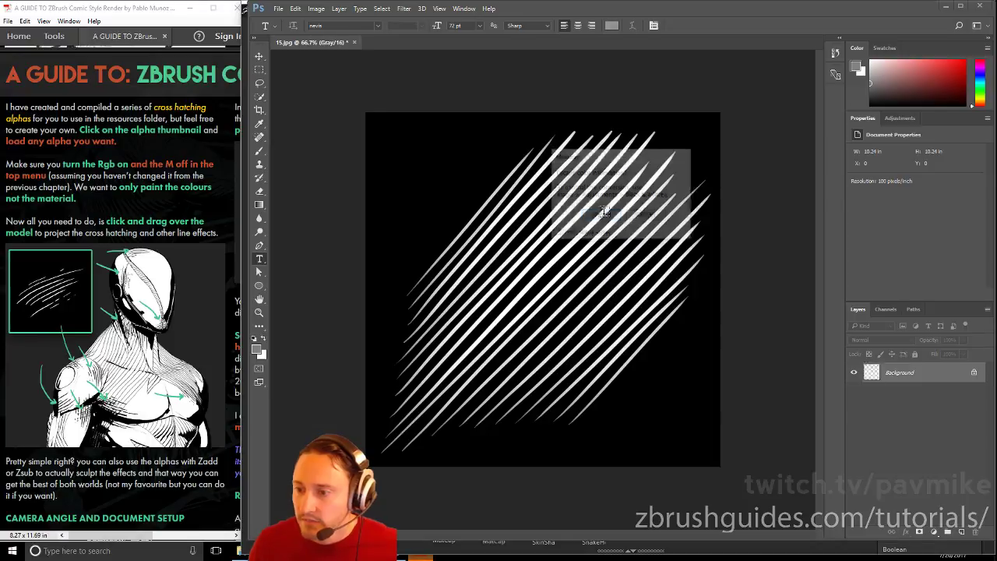
Step: Check the image's colour mode and save it as 15.psd in Photoshop format in the ComicBook folder
click(316, 9)
mouse_move(321, 20)
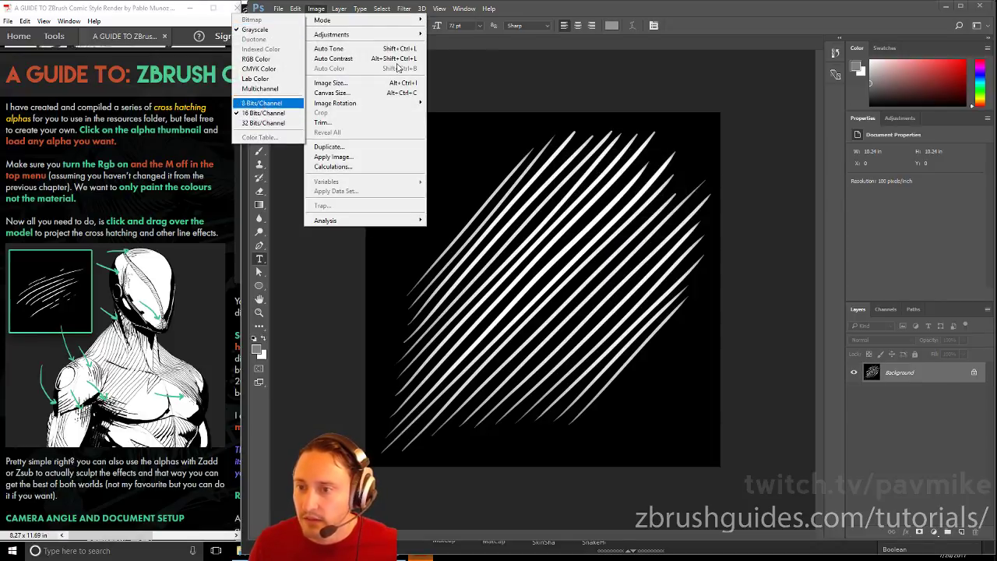
click(549, 9)
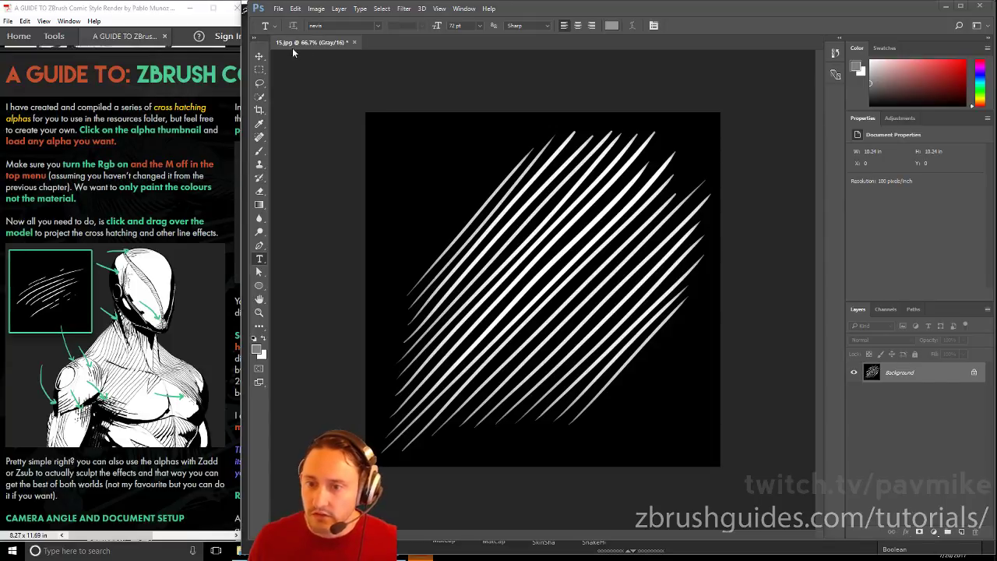
key(ctrl+shift+s)
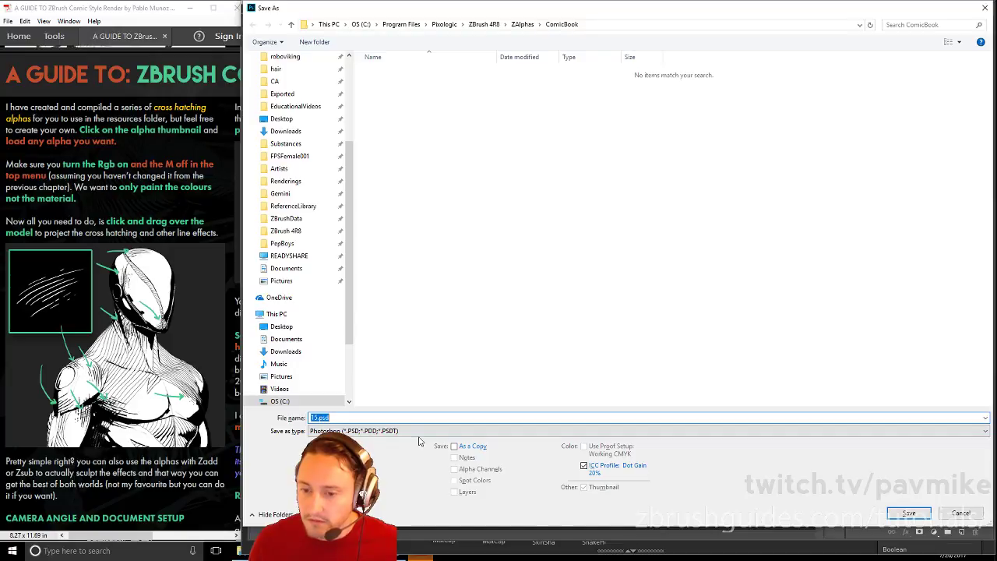
click(909, 512)
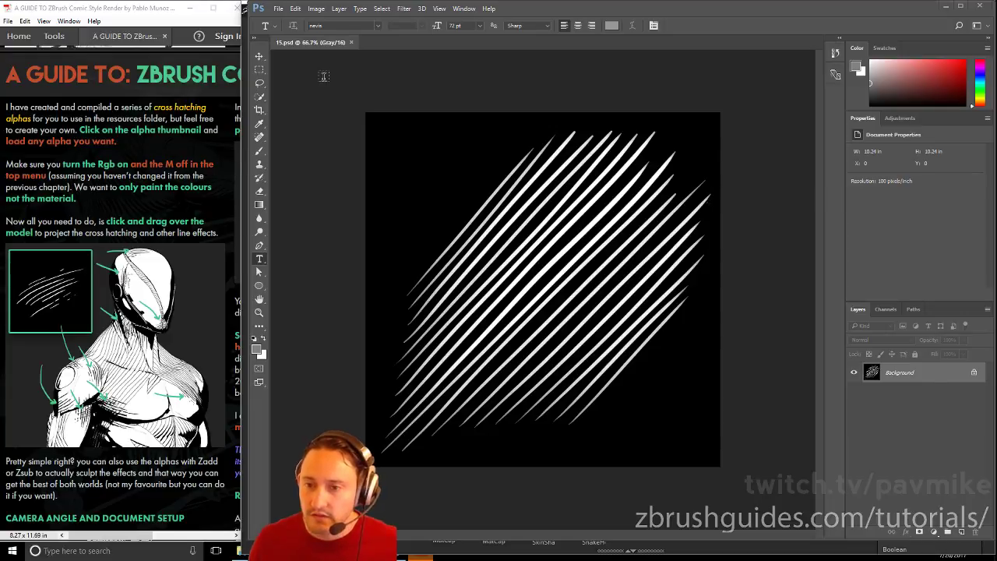
click(281, 10)
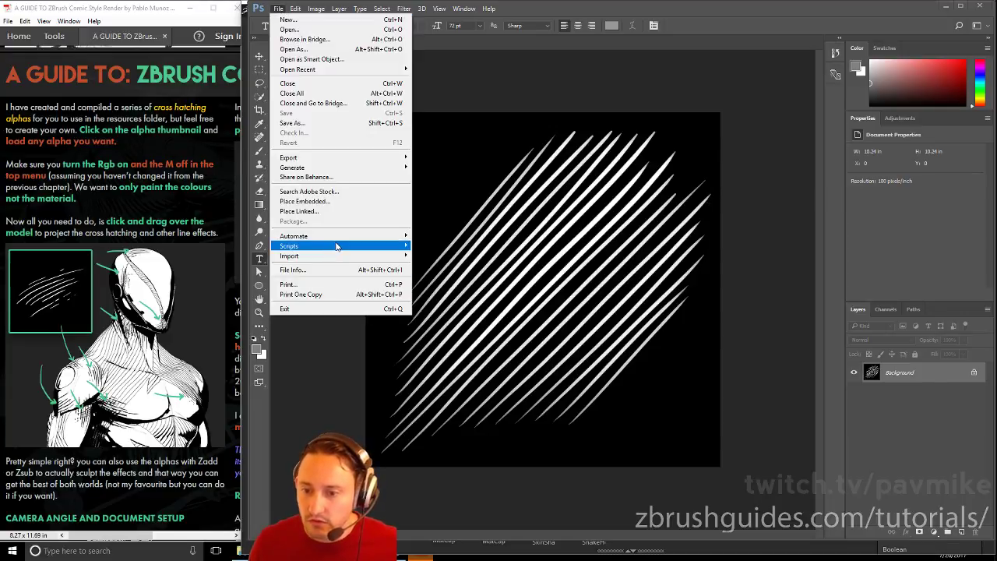
mouse_move(338, 237)
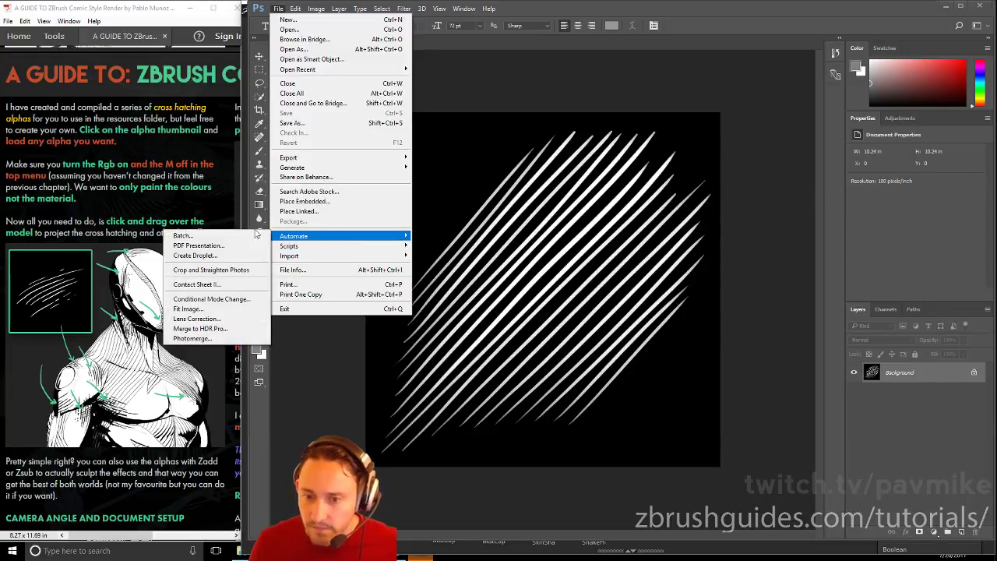
click(234, 235)
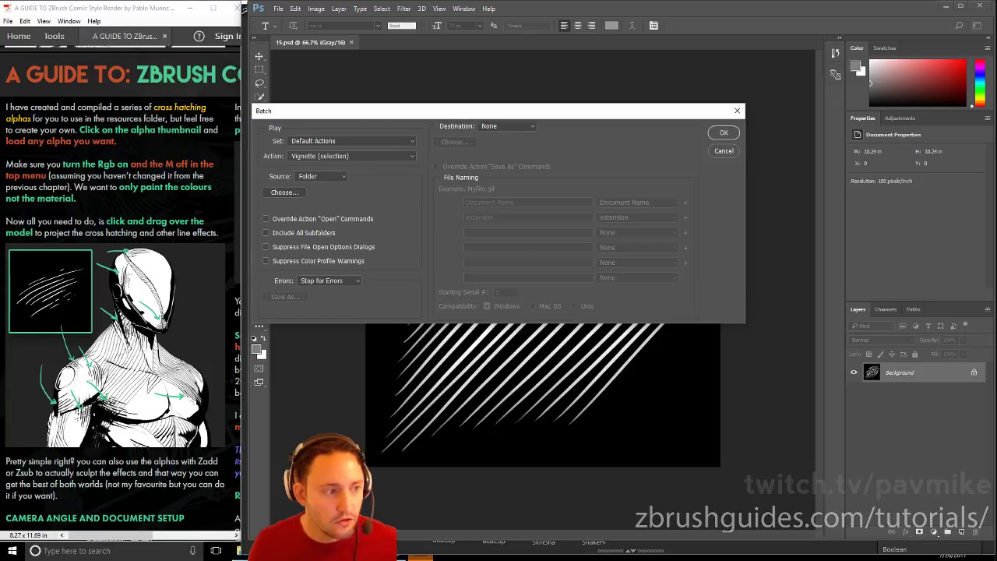
click(241, 551)
drag(633, 96, 996, 101)
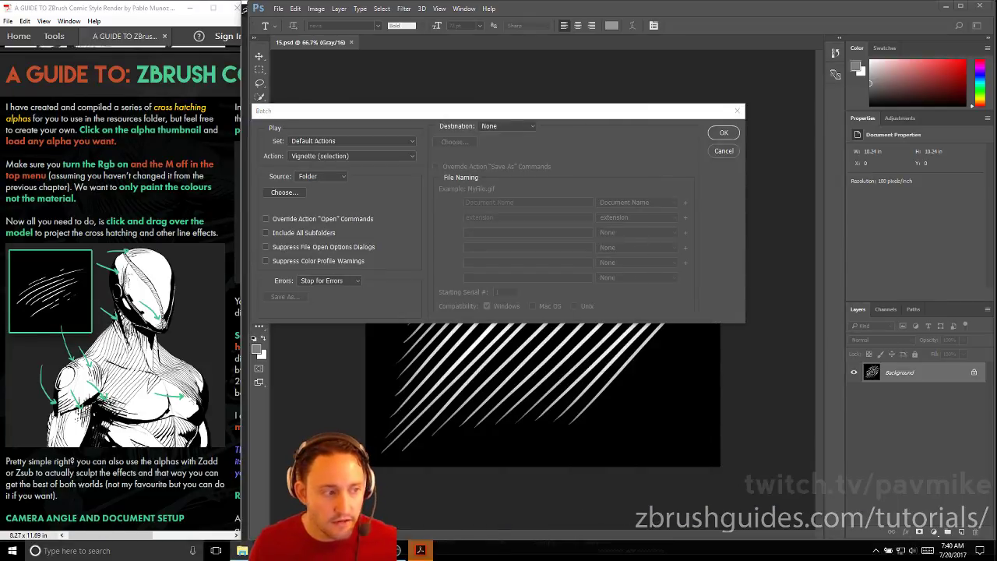
click(723, 151)
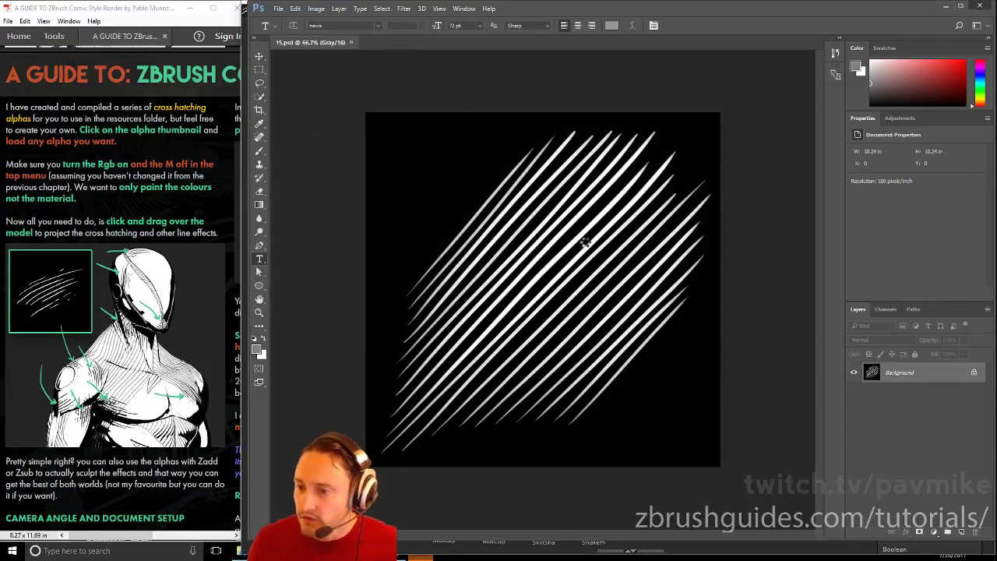
Step: Switch back to ZBrush and open the ComicBook folder in the Lightbox alpha library
key(alt+Tab)
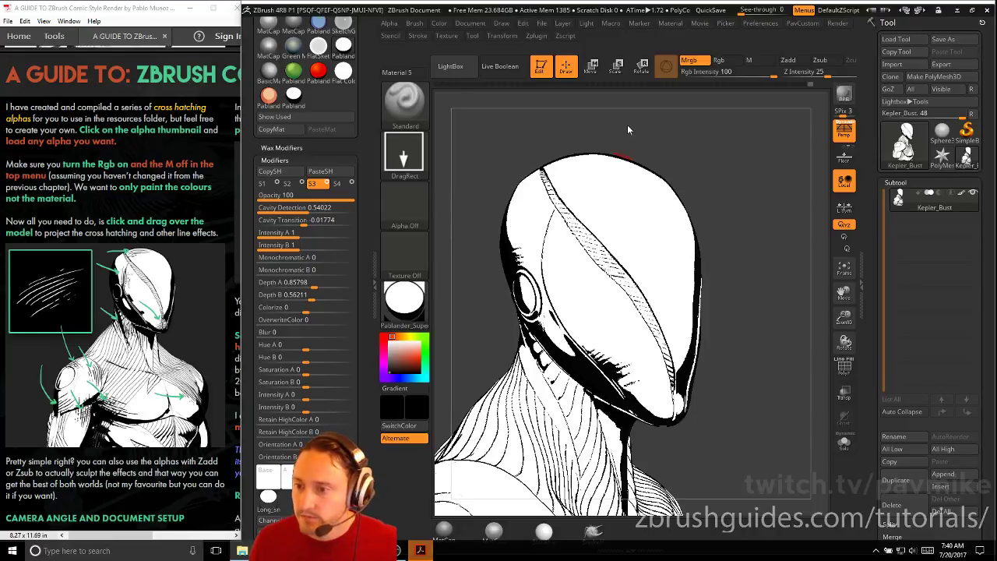
key(comma)
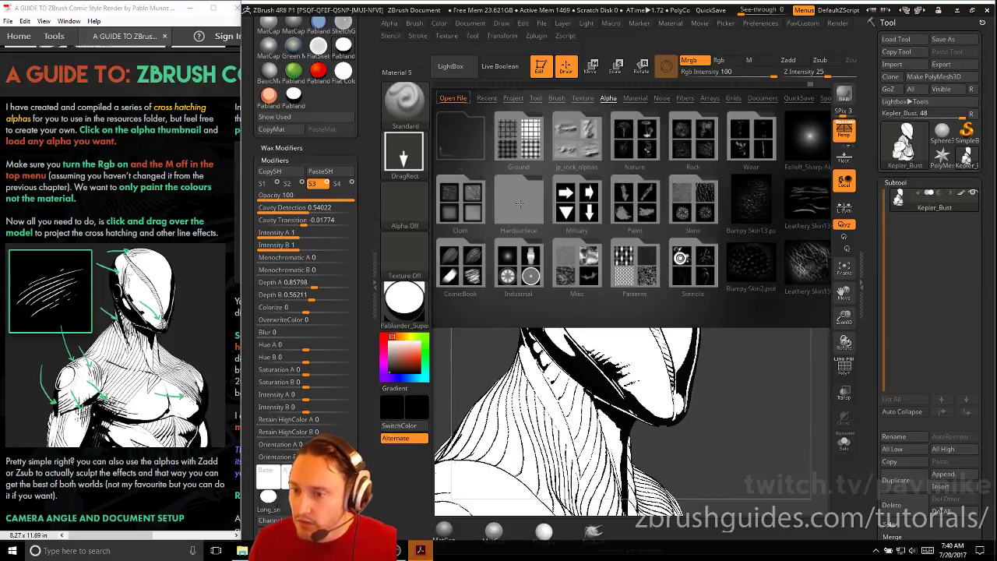
double_click(458, 276)
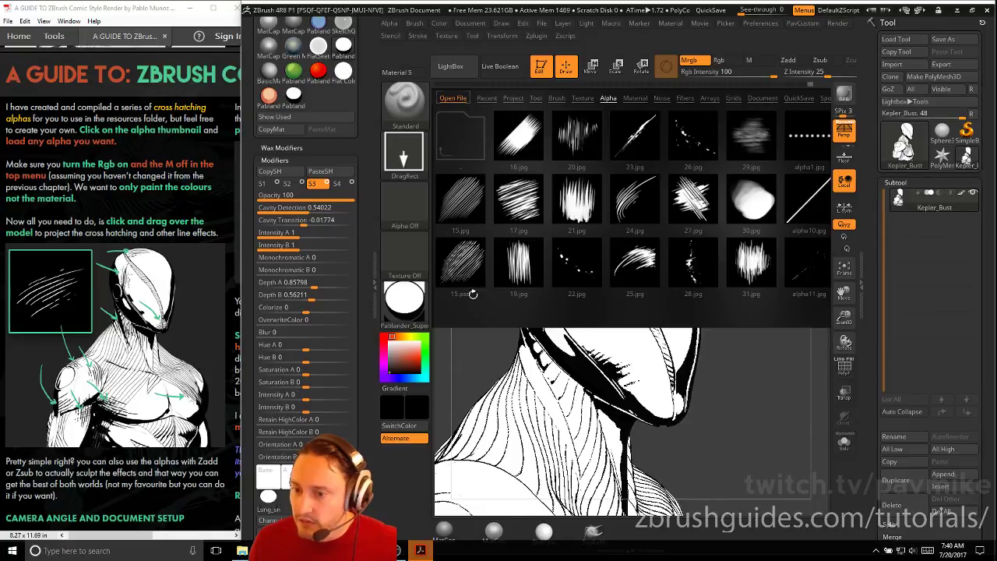
Step: Load 15.jpg from the ComicBook folder as a texture, make an alpha from it and turn the texture off
click(468, 265)
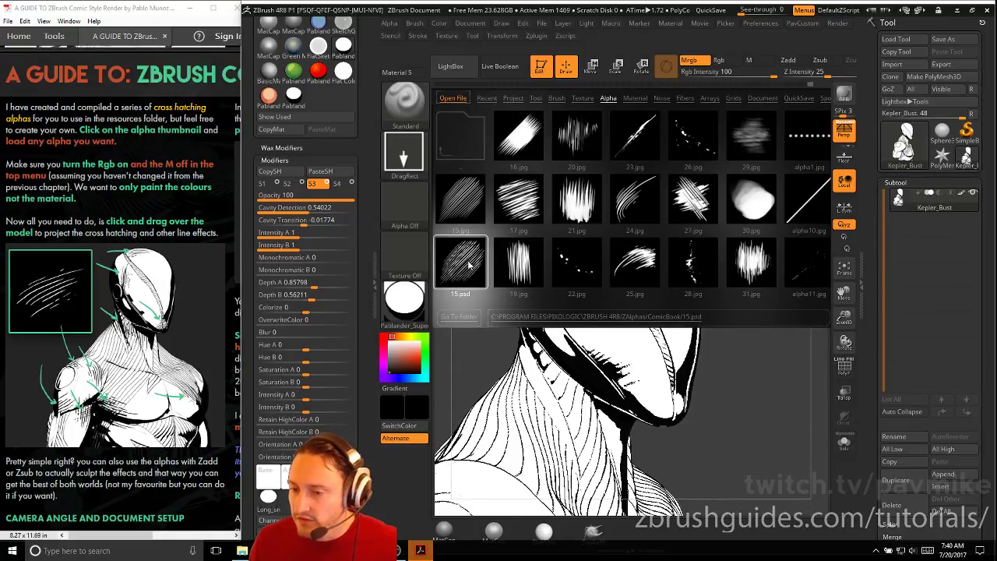
click(464, 201)
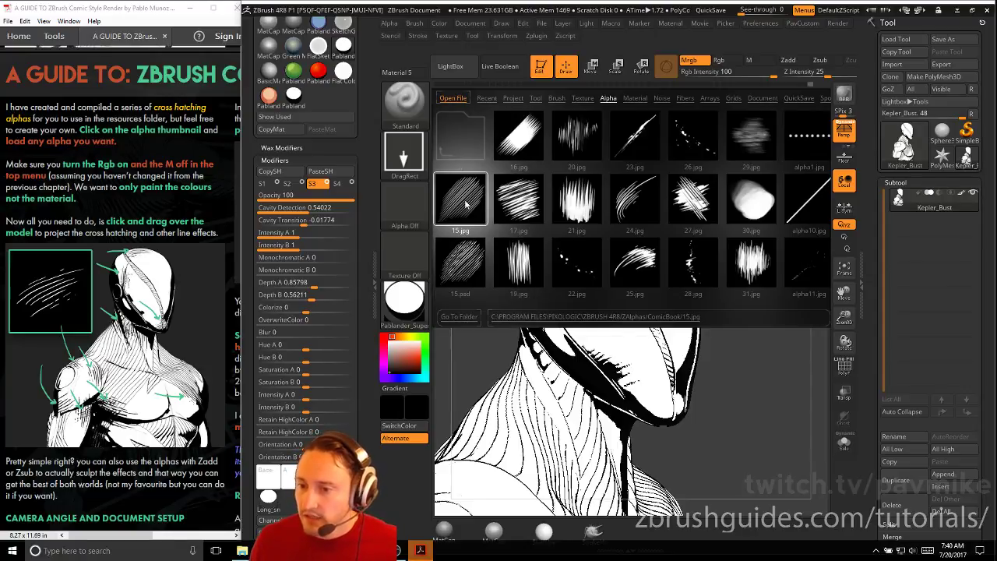
double_click(465, 202)
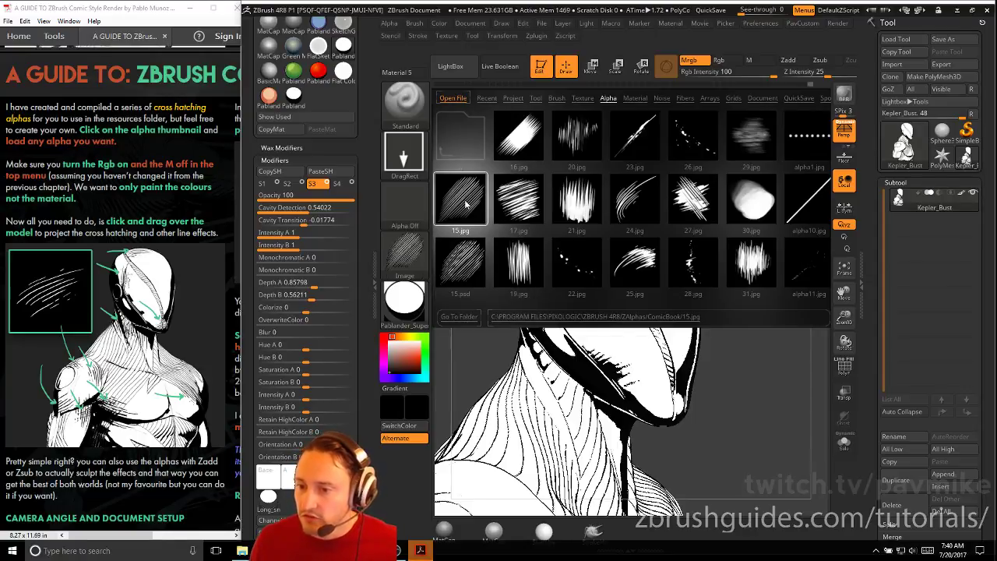
click(415, 250)
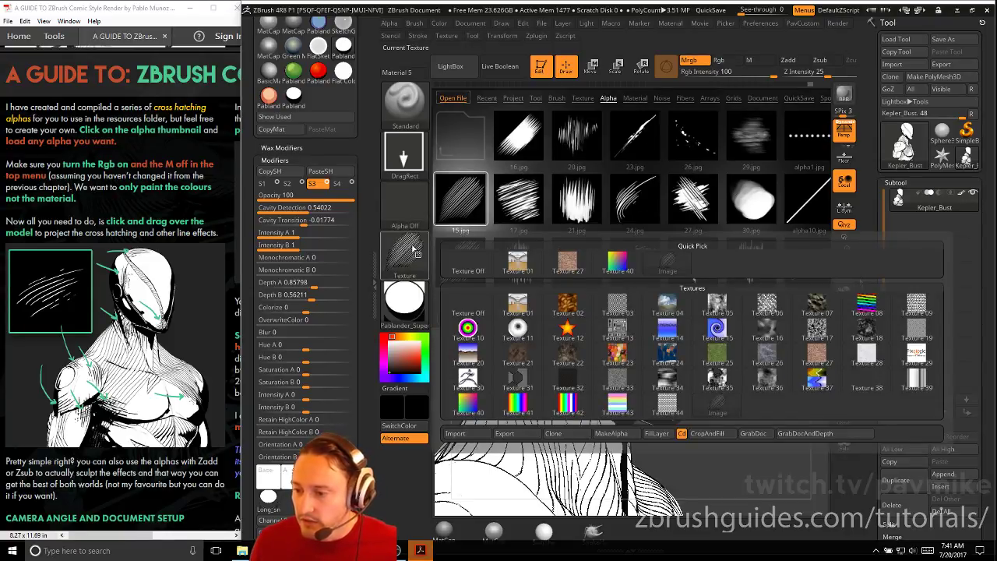
click(613, 434)
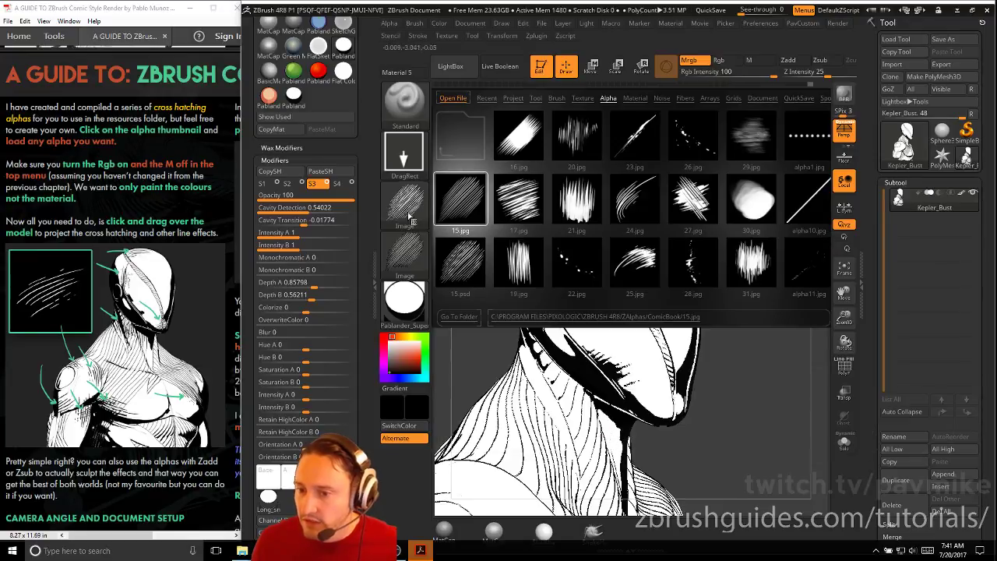
click(404, 254)
Step: Load the converted 15.psd from the ComicBook folder as the brush's alpha and close Lightbox
click(467, 270)
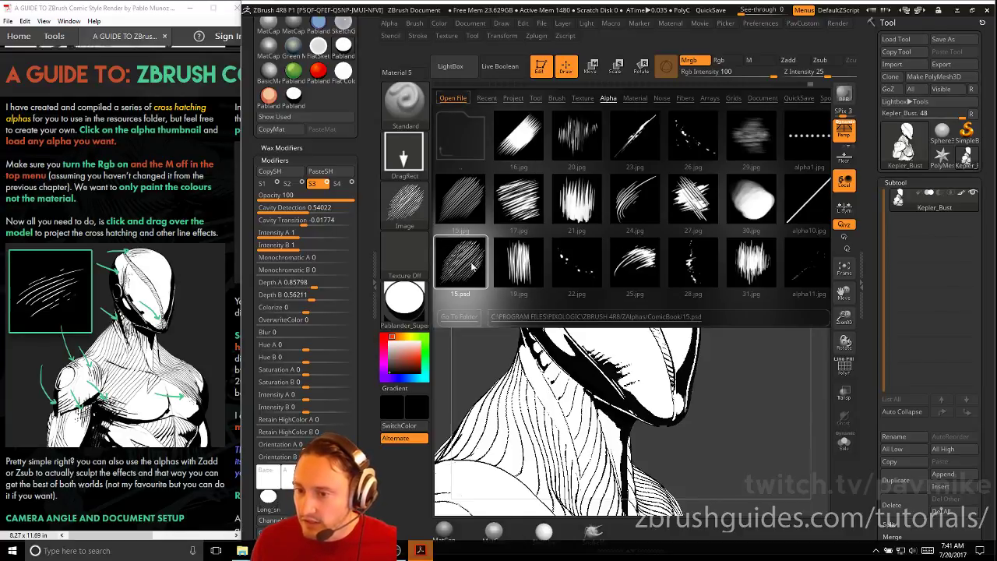
double_click(471, 266)
click(405, 204)
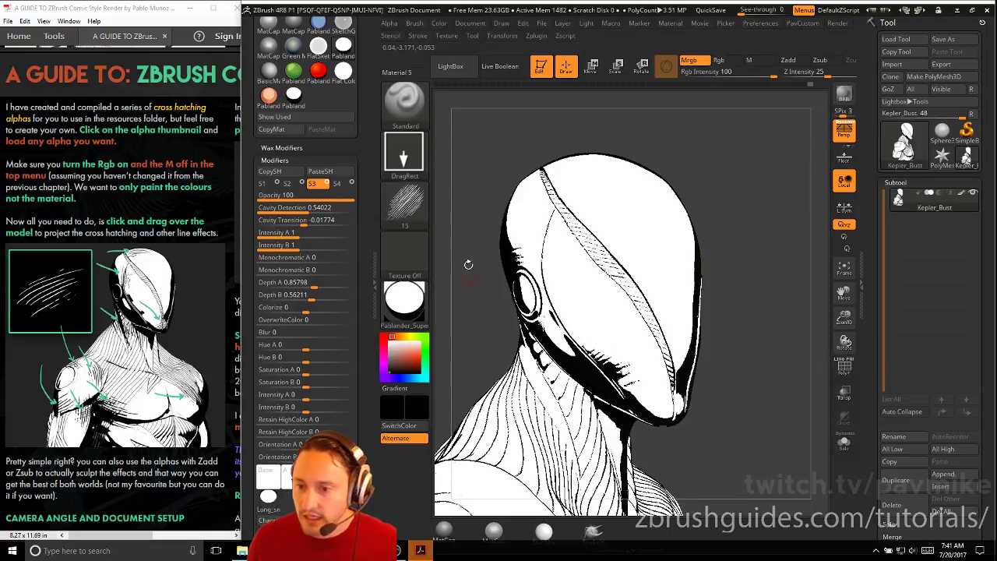
Step: Start importing alphas and browse to the Alphas folder inside ComicRendering's RESOURCES folder
click(415, 207)
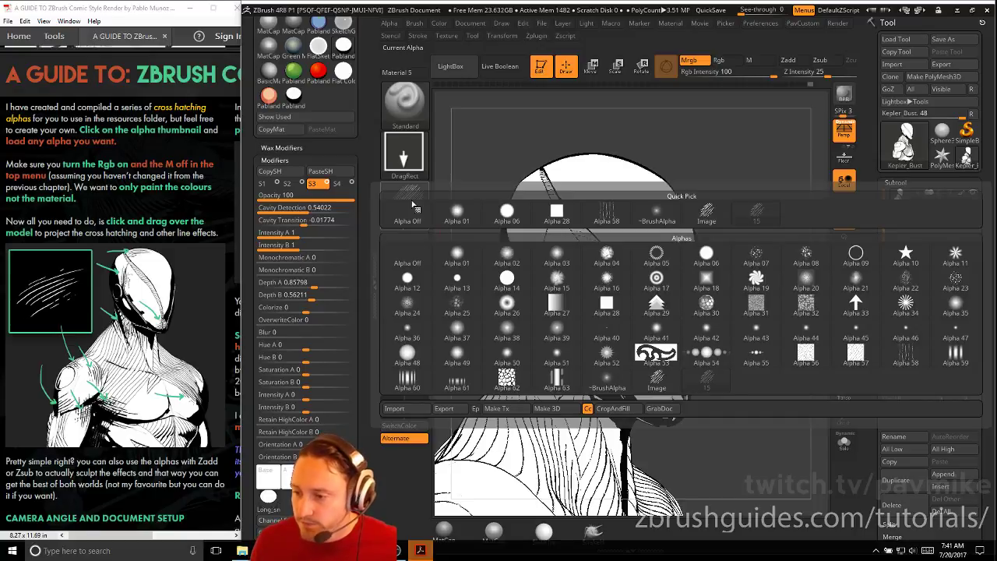
click(394, 408)
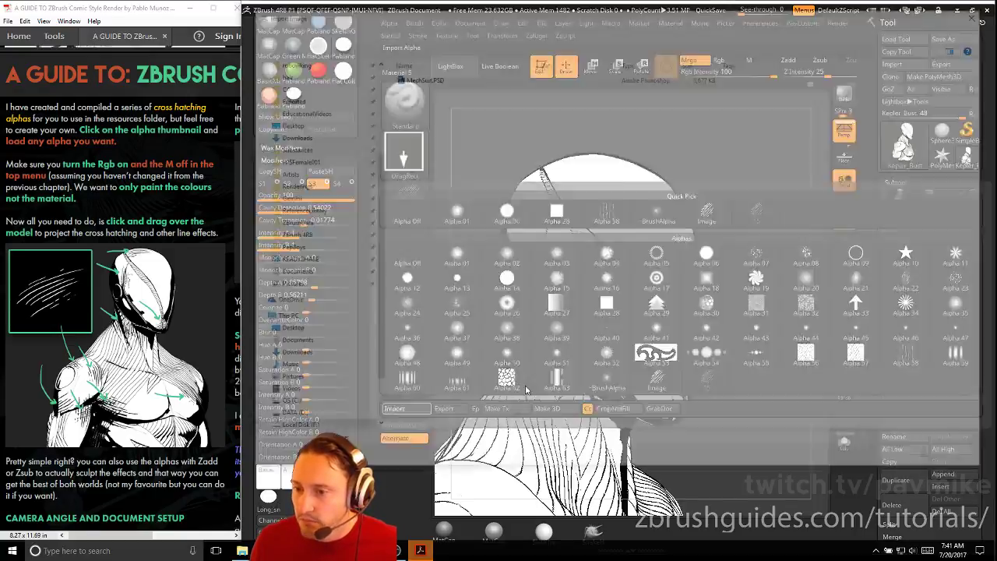
drag(374, 160, 325, 63)
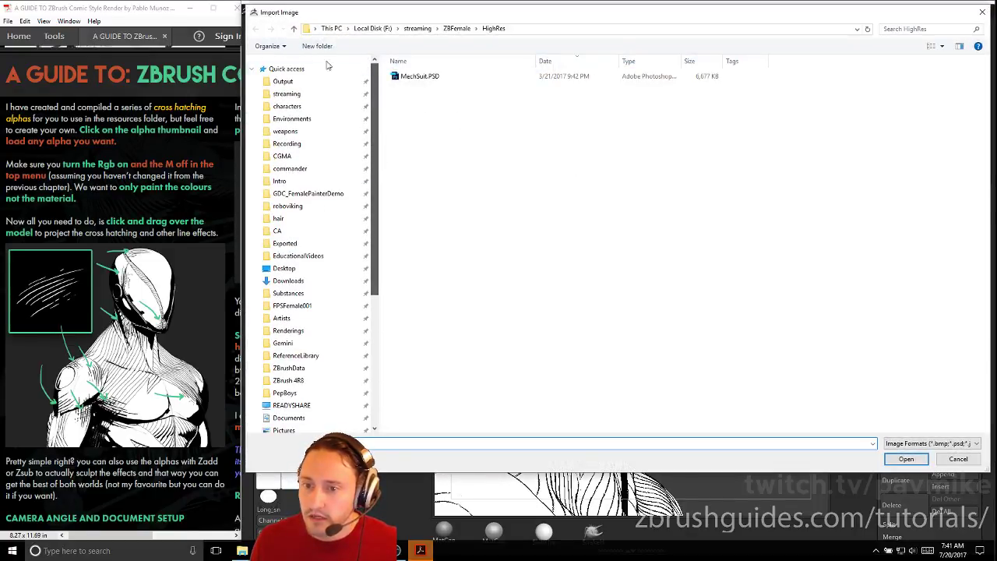
click(308, 94)
double_click(410, 78)
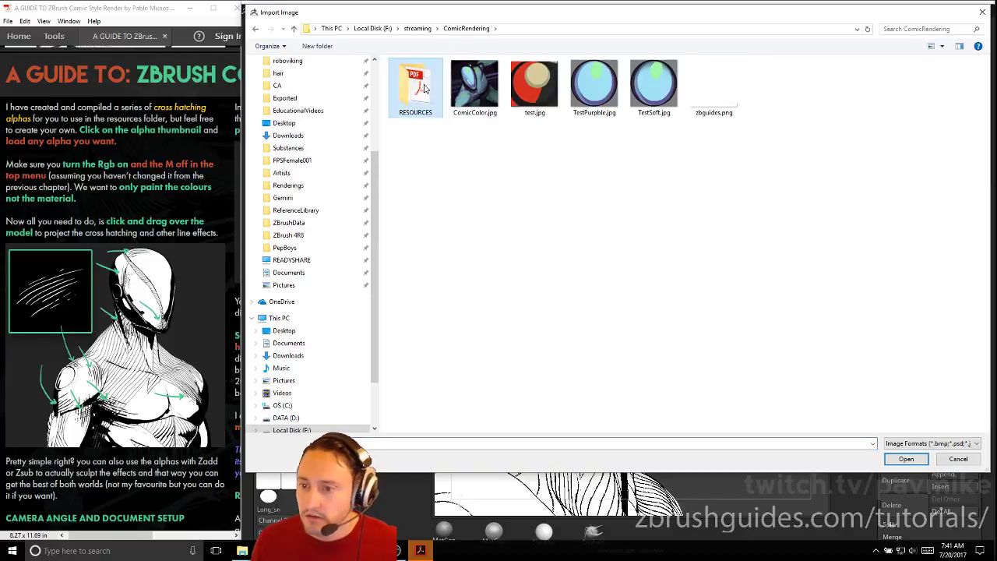
double_click(419, 80)
double_click(424, 80)
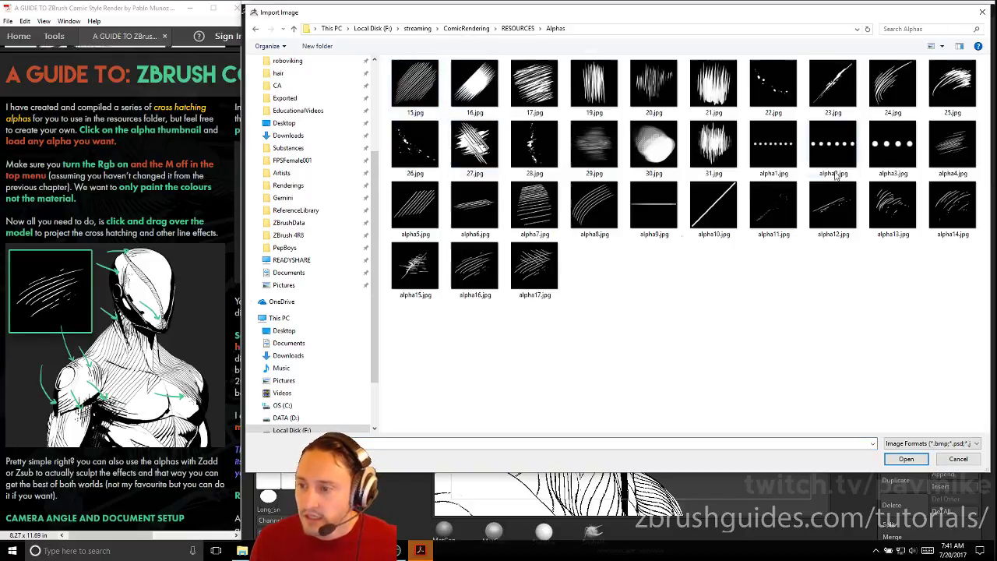
double_click(533, 268)
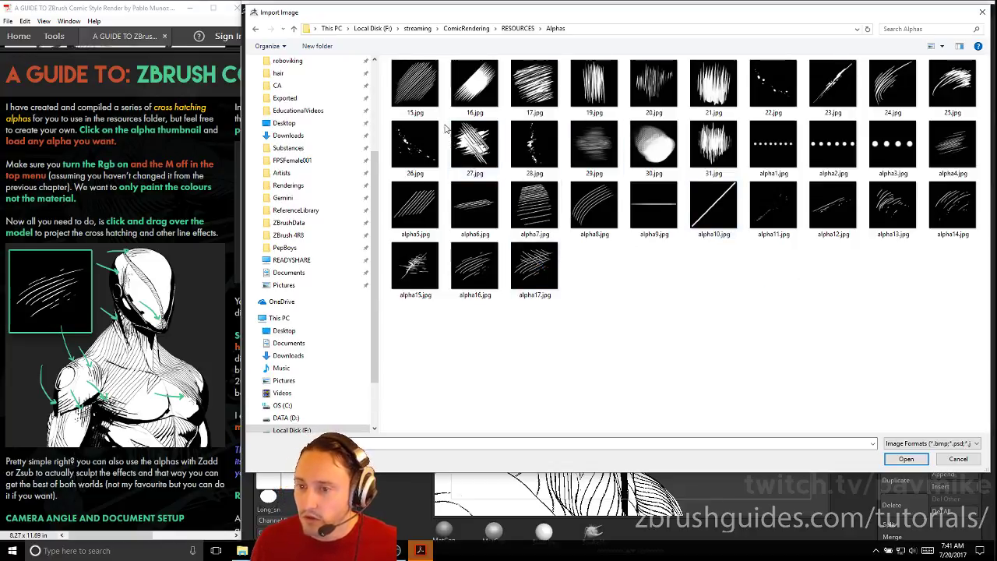
Step: Import 17.jpg, 19.jpg, alpha5.jpg, alpha6.jpg, alpha7.jpg, alpha13.jpg, alpha14.jpg, alpha16.jpg and alpha17.jpg together as alphas
click(535, 85)
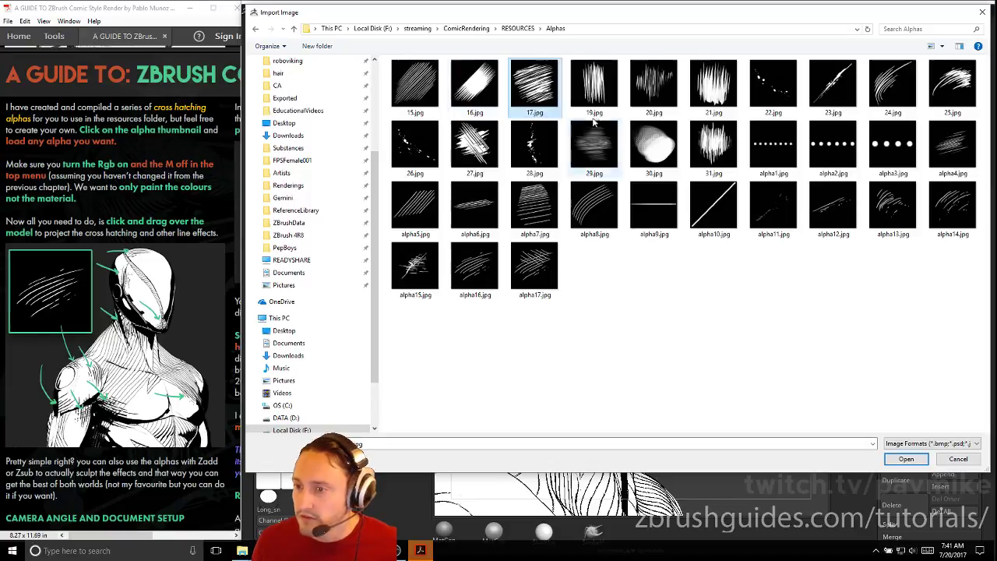
ctrl+click(593, 86)
ctrl+click(415, 207)
ctrl+click(474, 207)
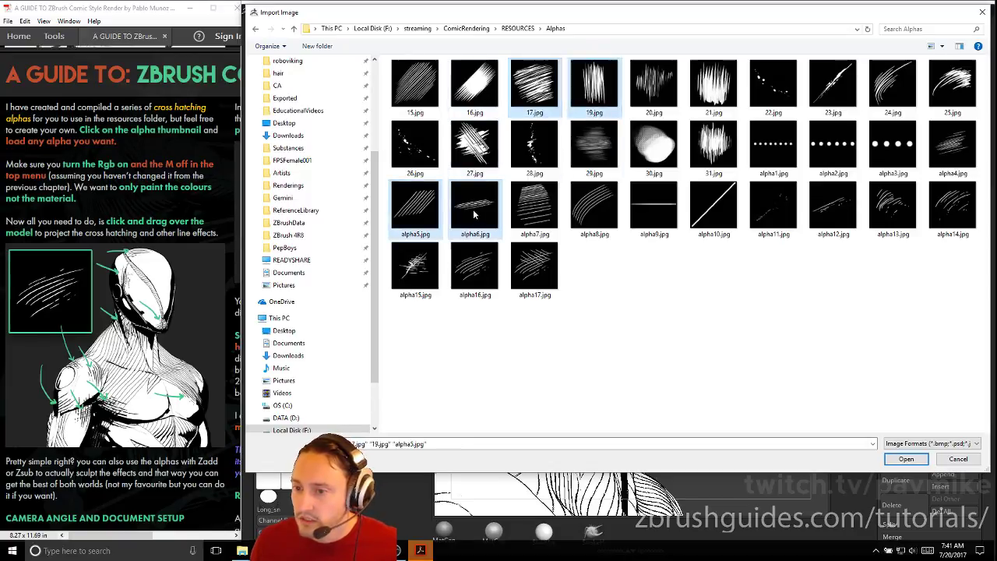
ctrl+click(534, 206)
ctrl+click(535, 268)
ctrl+click(485, 271)
ctrl+click(892, 206)
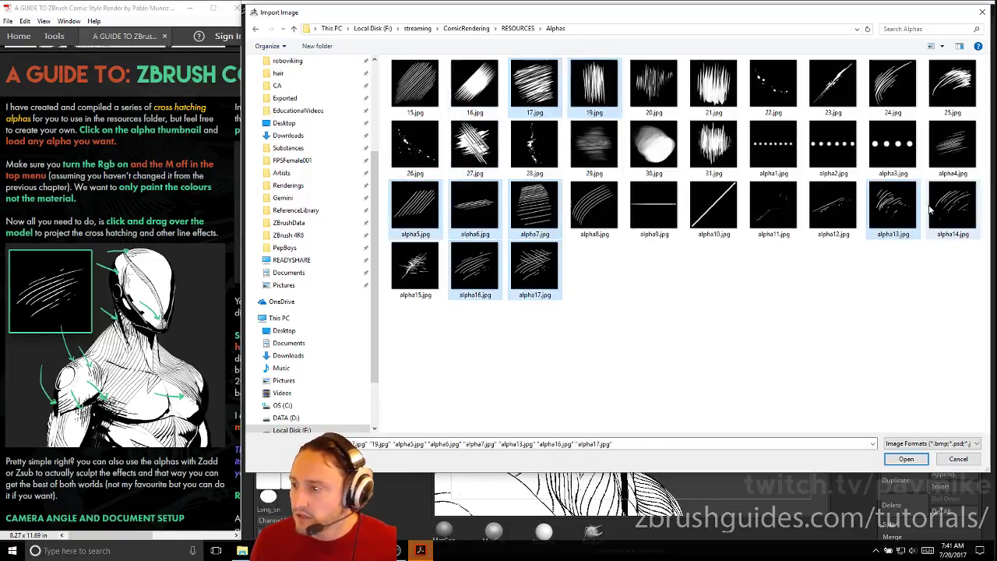
ctrl+click(952, 206)
click(905, 459)
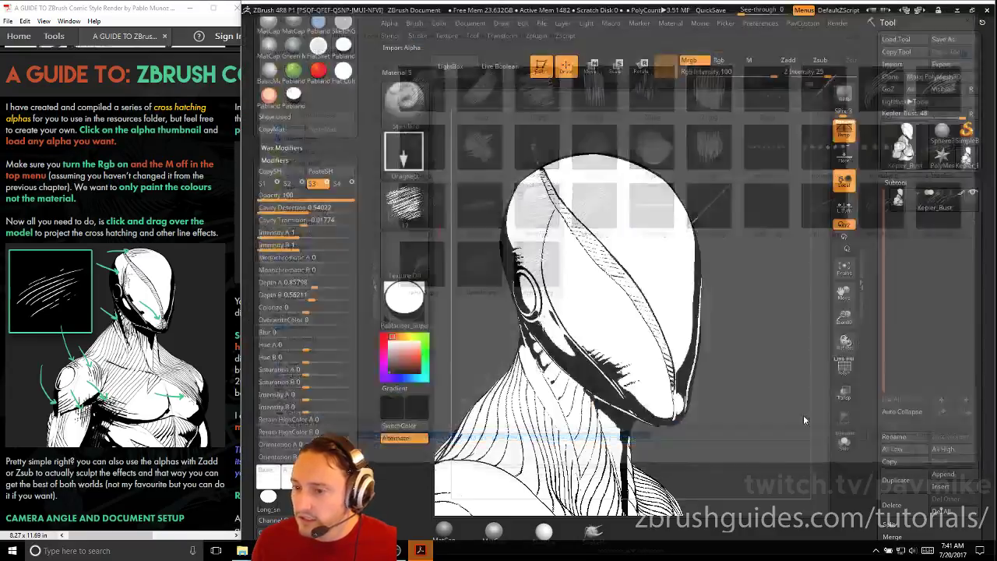
Step: Paint black cross hatching with alpha17 on the helmet's side panel, near the chin and above the ear
click(405, 206)
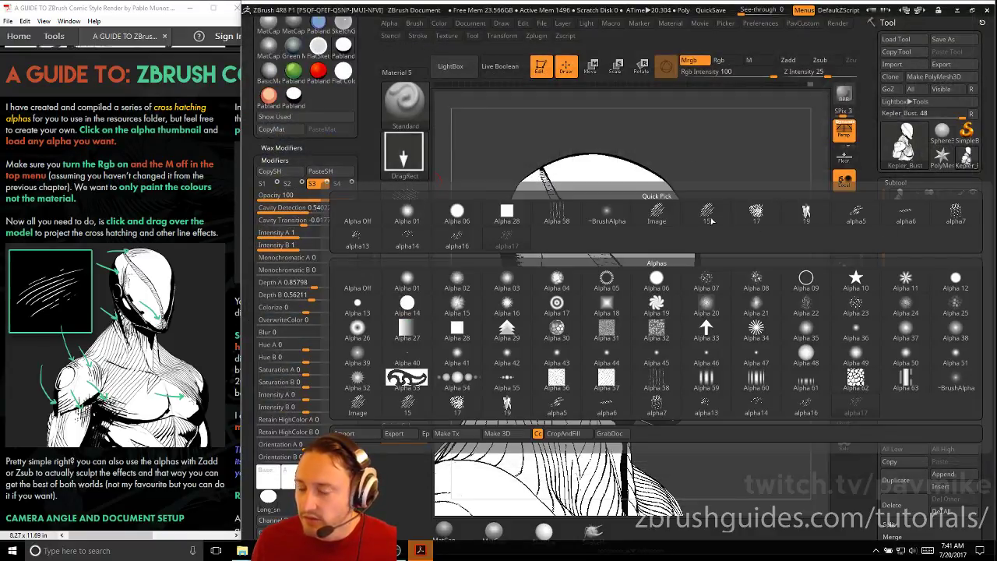
click(710, 221)
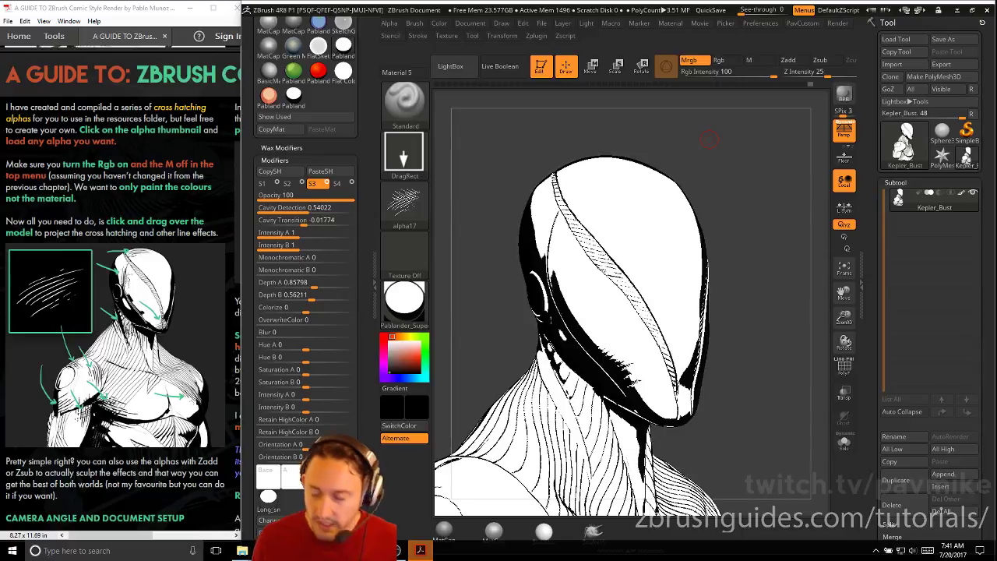
drag(678, 151, 681, 157)
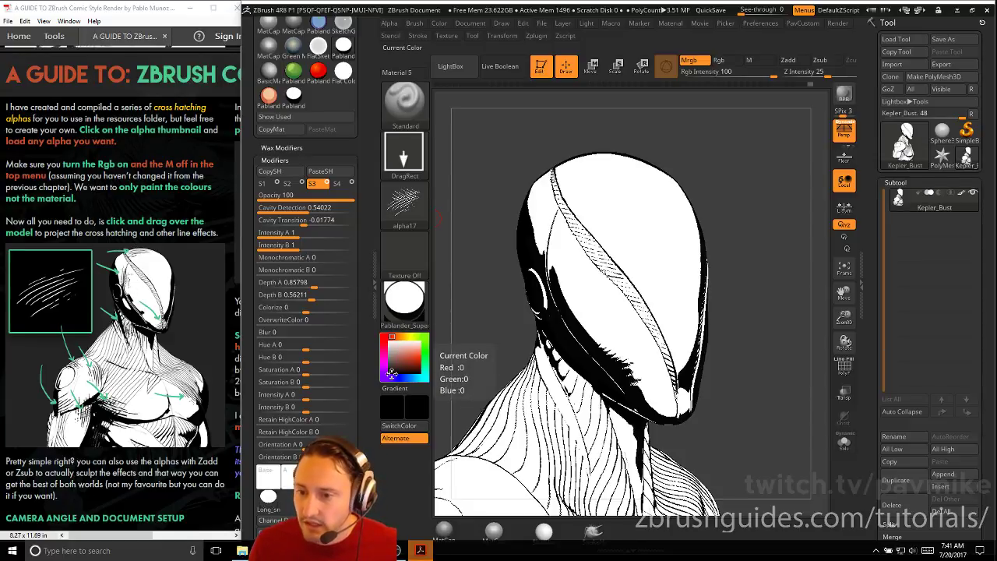
mouse_move(407, 184)
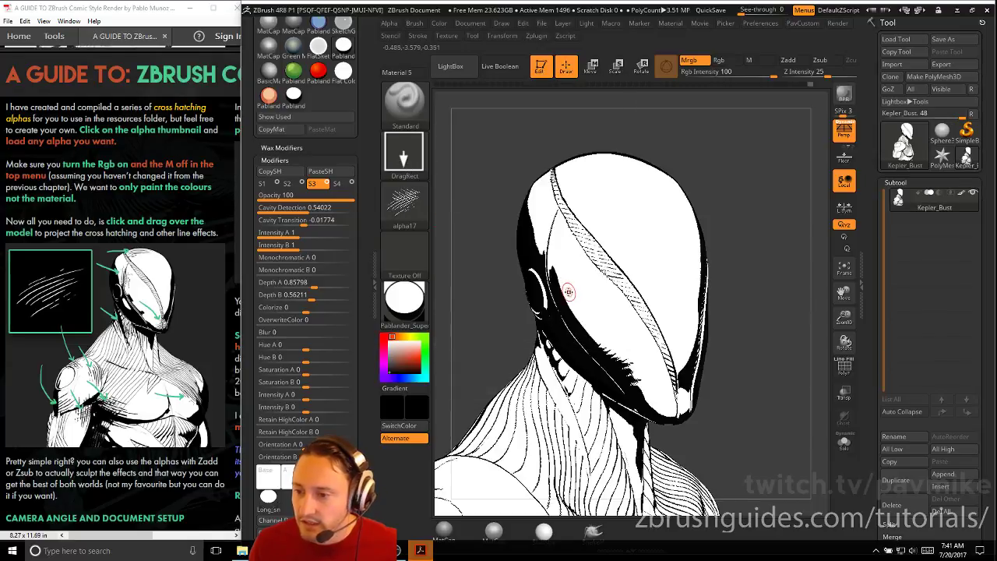
mouse_move(599, 296)
mouse_down()
mouse_move(630, 310)
mouse_move(625, 296)
mouse_up()
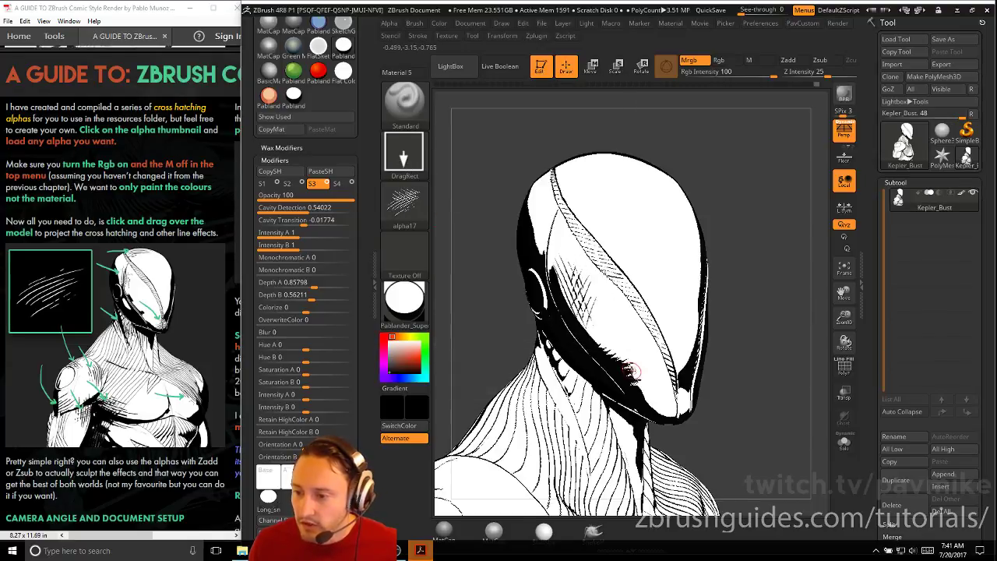
mouse_move(638, 371)
mouse_down()
mouse_move(679, 402)
mouse_move(670, 395)
mouse_up()
drag(546, 230, 567, 259)
Step: Switch to alpha16, try hatching under the jaw and undo it, and paint hatching on the front of the helmet beside the seam
click(404, 201)
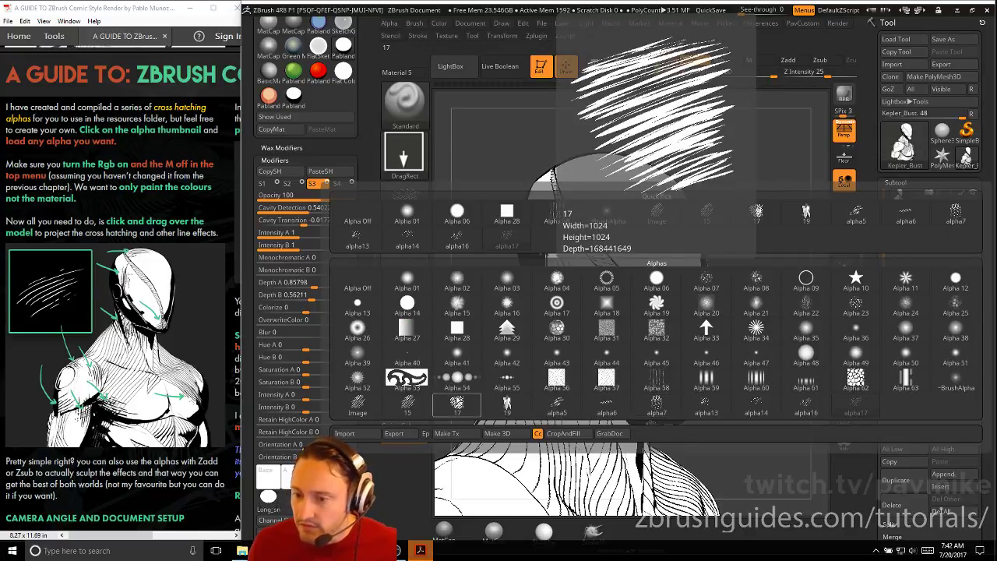
click(806, 406)
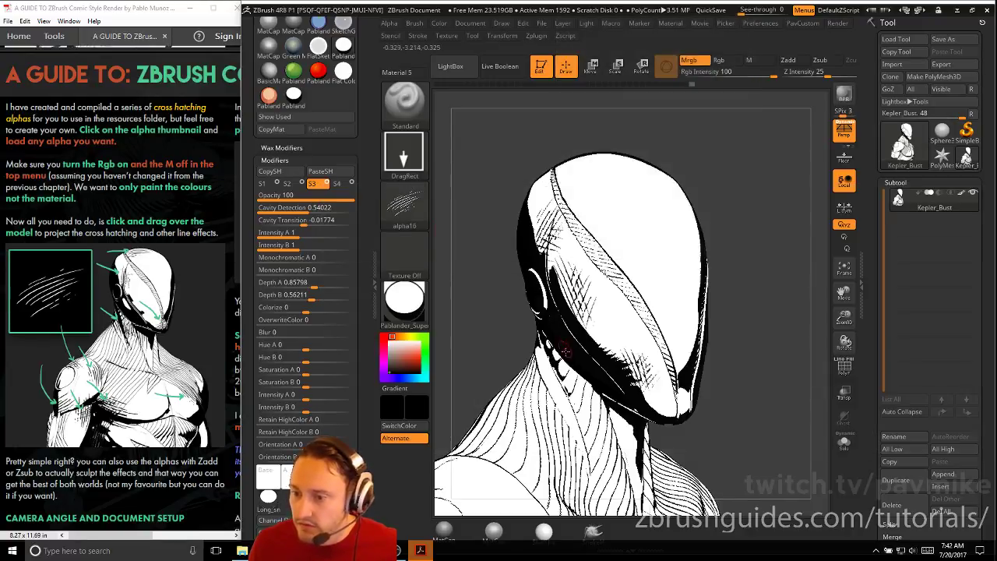
mouse_move(567, 364)
mouse_down()
mouse_move(615, 389)
mouse_move(615, 366)
mouse_up()
key(ctrl+z)
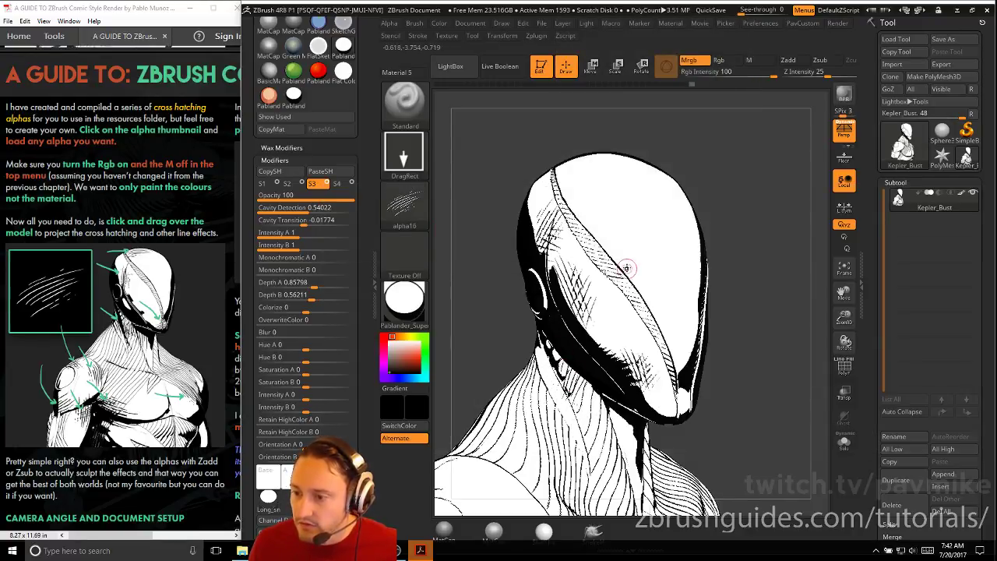
mouse_move(627, 269)
mouse_down()
mouse_move(685, 278)
mouse_move(668, 306)
mouse_move(695, 306)
mouse_up()
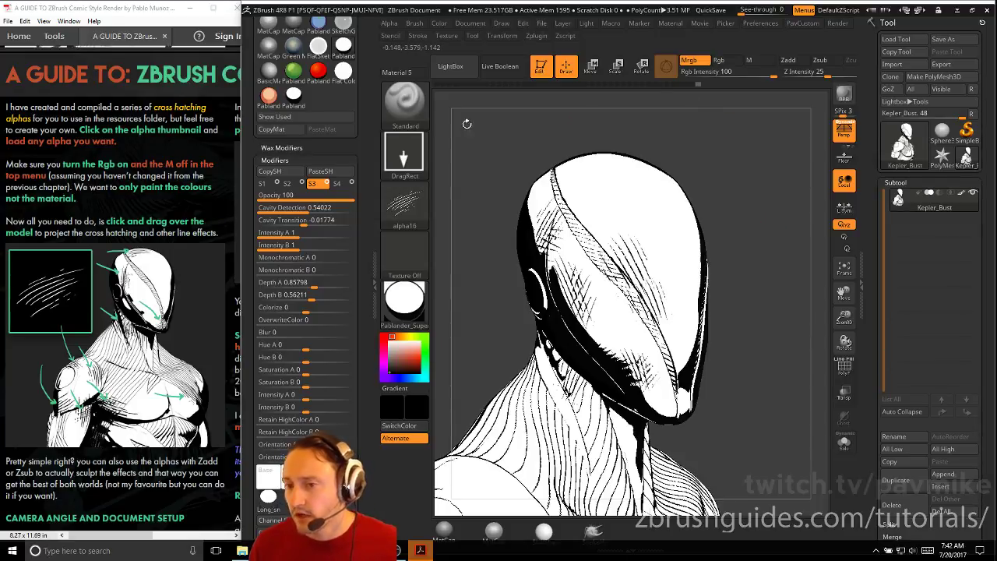
Step: Set the Standard brush to the Dots stroke with Alpha 40
click(419, 151)
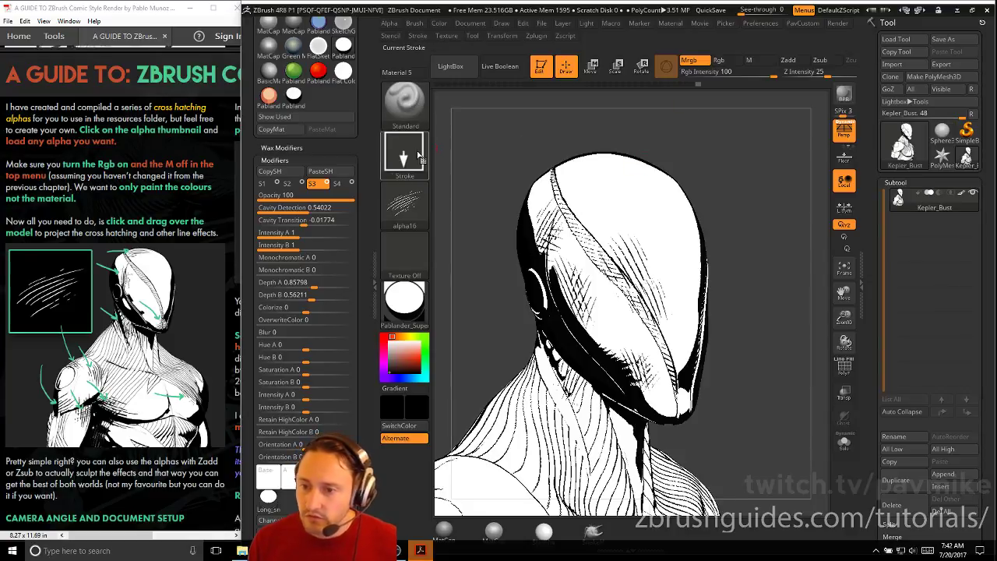
click(413, 154)
click(465, 162)
click(406, 204)
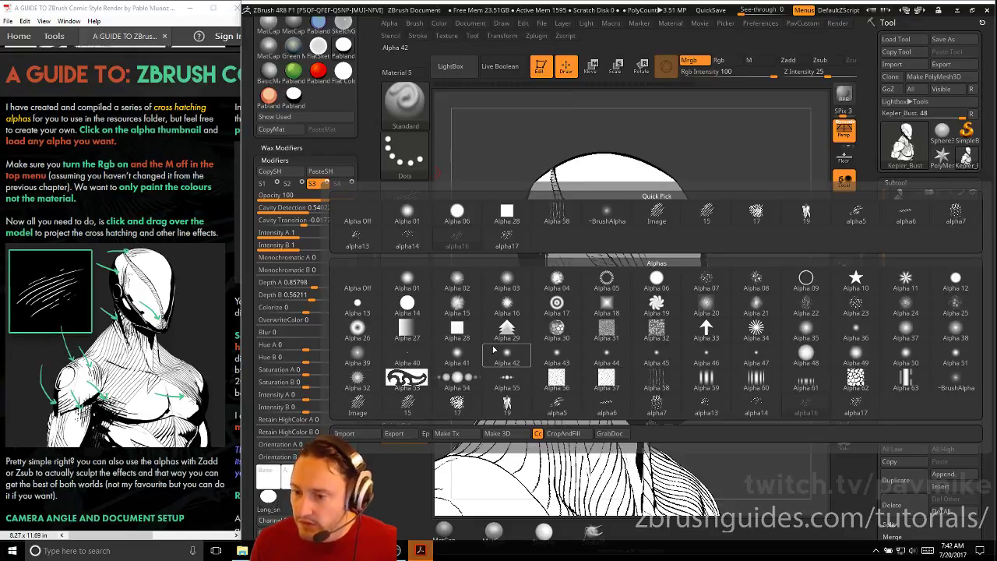
click(407, 357)
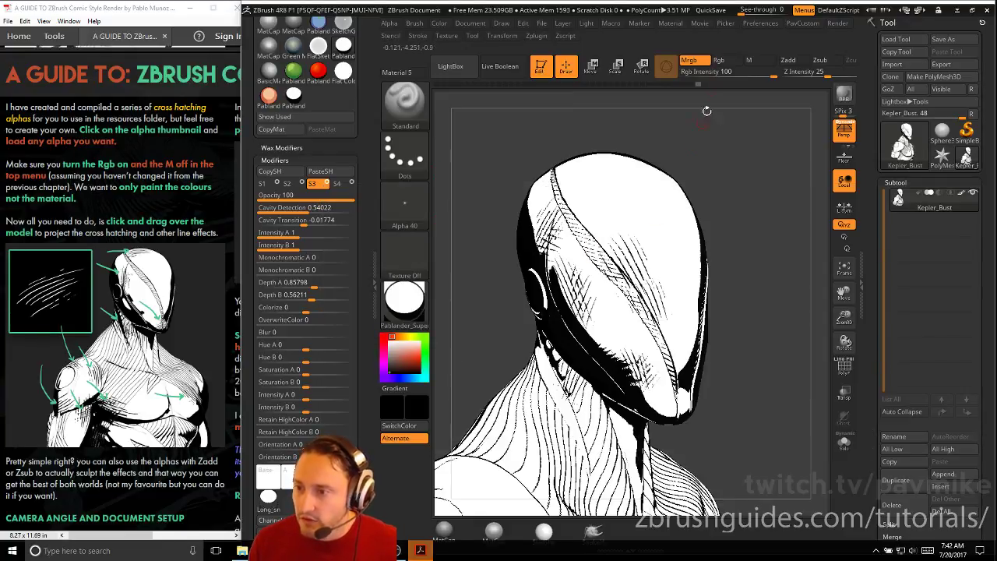
Step: Set the Standard brush to paint Rgb colour only and try a stroke on the head
click(718, 60)
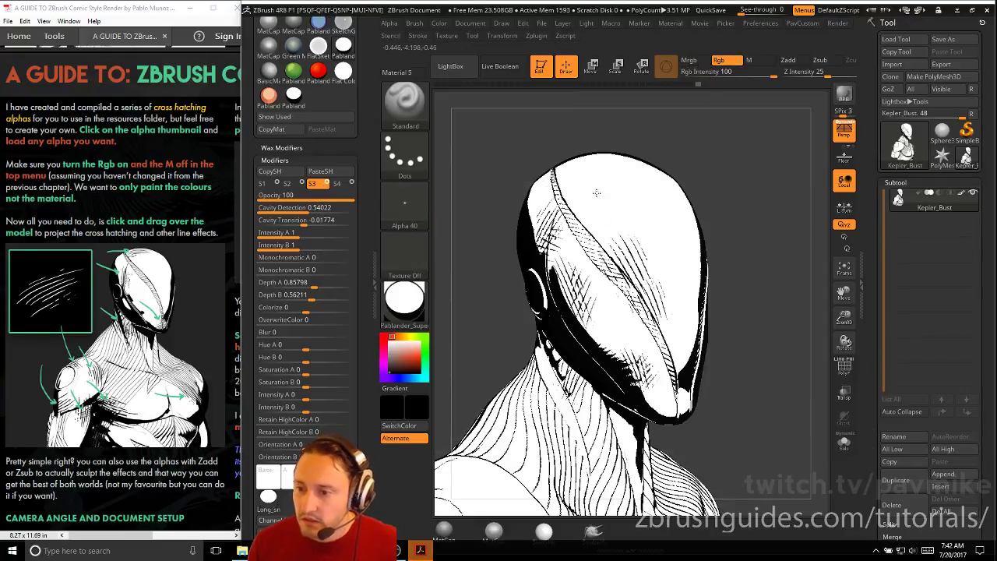
mouse_move(588, 202)
ctrl+mouse_down()
mouse_move(620, 223)
mouse_move(647, 225)
ctrl+mouse_up()
key(ctrl+z)
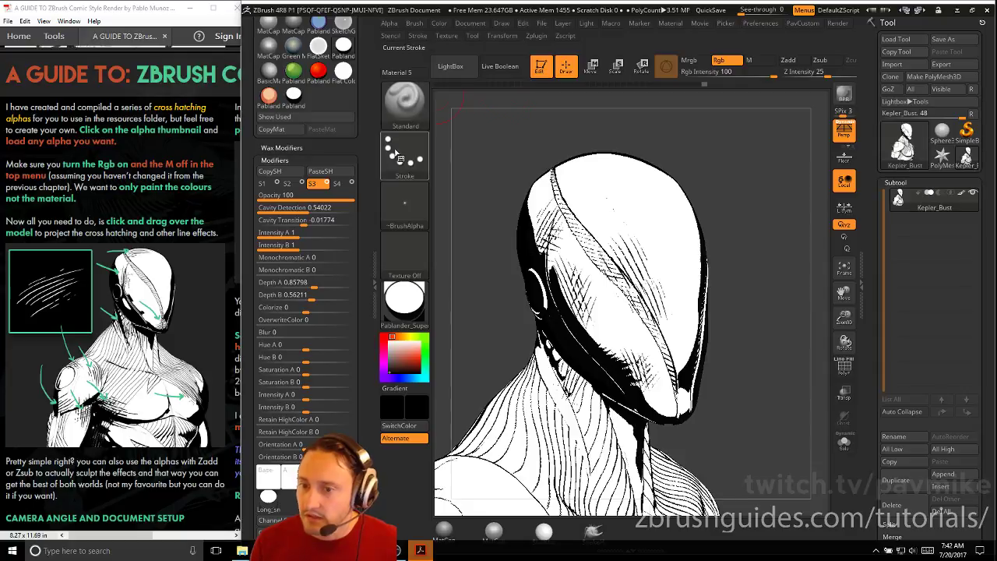
Step: Try a black stroke on the upper head with Alpha 47 assigned to the brush, and undo it
click(404, 204)
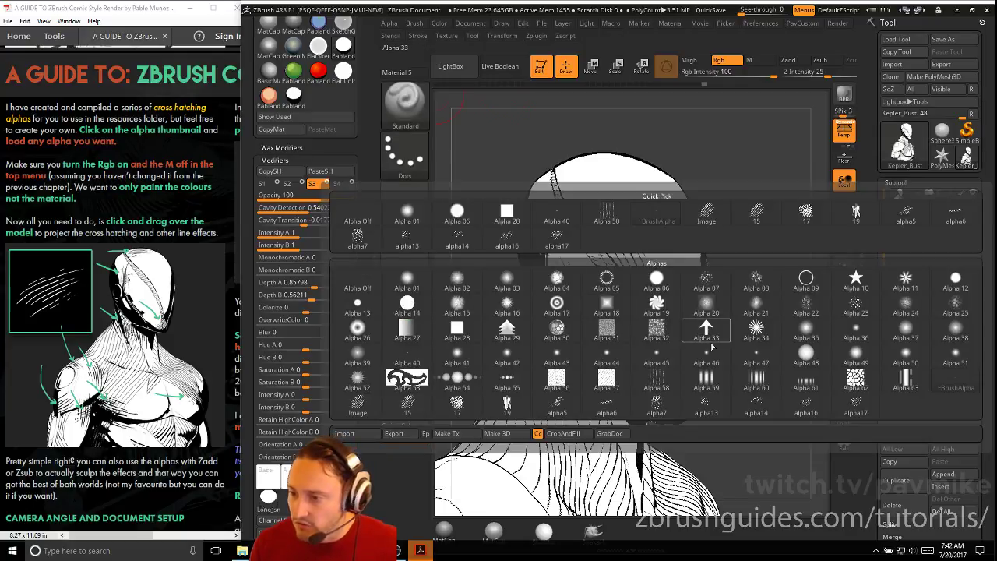
click(756, 352)
drag(594, 207, 625, 246)
key(ctrl)
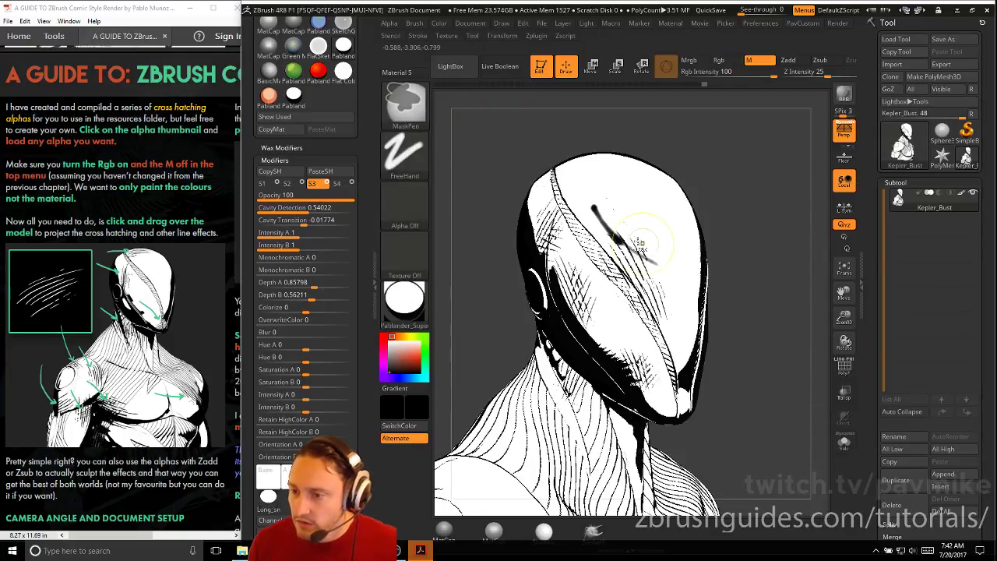
key(ctrl+z)
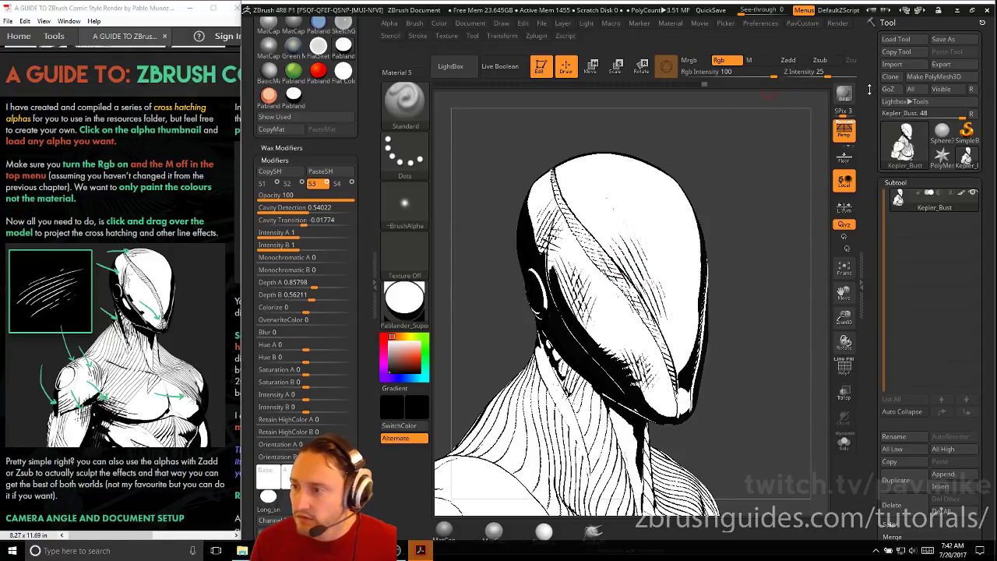
Step: Set the brush's Focal Shift to -100 and its draw size to 54, testing strokes across the upper head
click(860, 121)
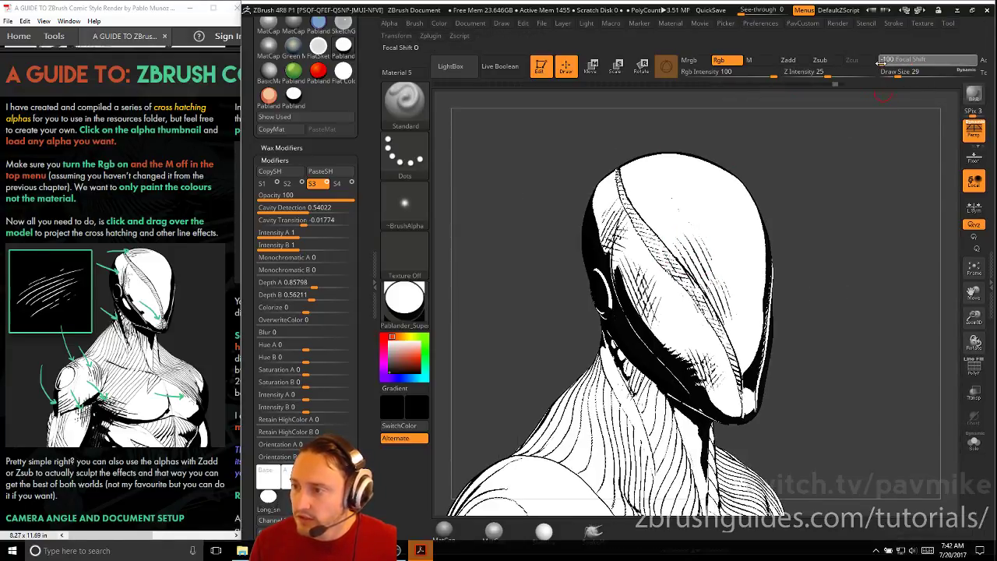
key(s)
mouse_move(672, 214)
mouse_down()
mouse_move(677, 207)
mouse_move(664, 216)
mouse_move(703, 228)
mouse_move(656, 222)
mouse_move(716, 242)
mouse_move(723, 265)
mouse_up()
key(s)
key(ctrl+z)
key(comma)
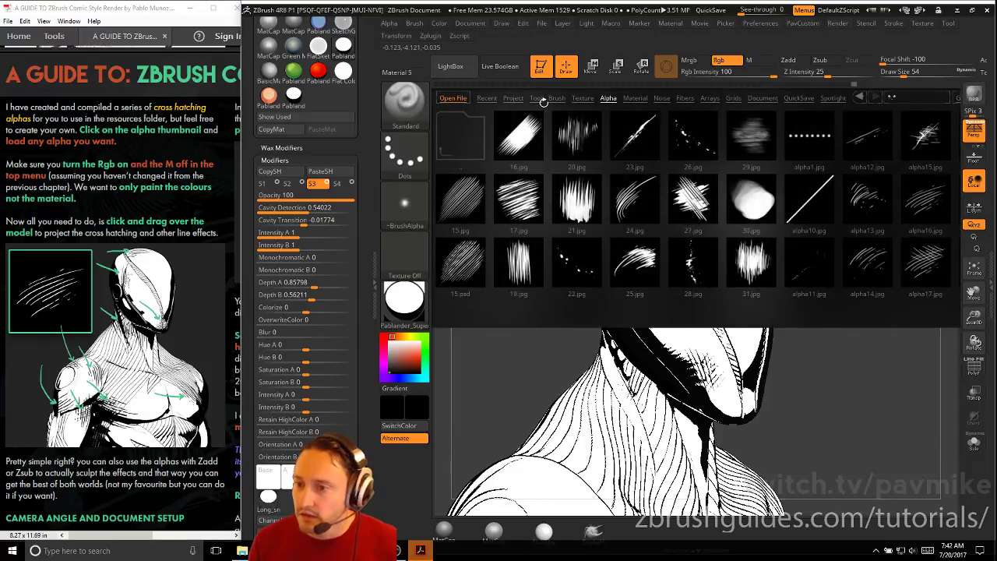
key(comma)
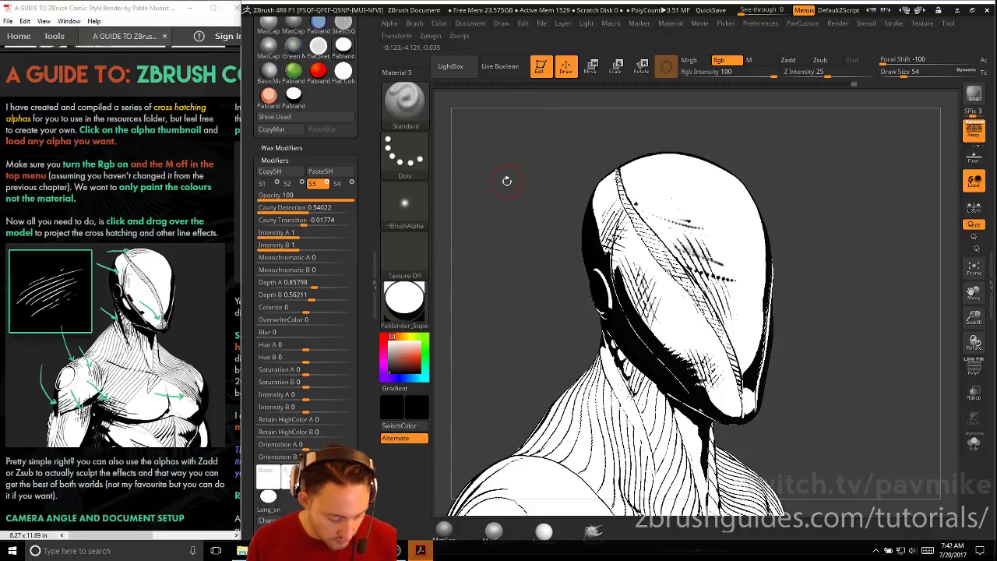
Step: Choose the Pen A brush at draw size 20 and paint thin black lines across the upper head
key(b)
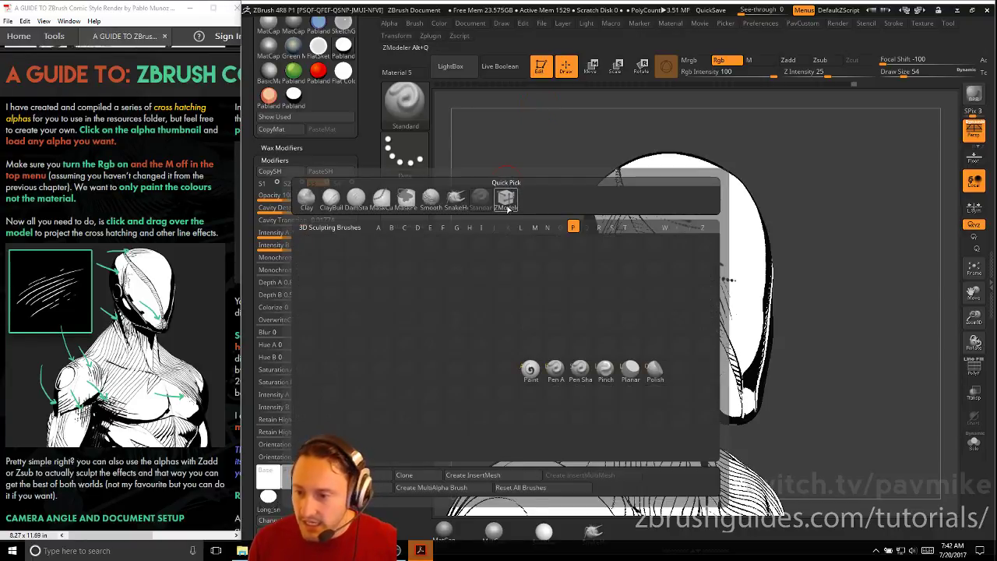
click(555, 370)
key(s)
click(650, 211)
drag(640, 194, 715, 215)
key(ctrl)
key(ctrl+z)
key(ctrl+z)
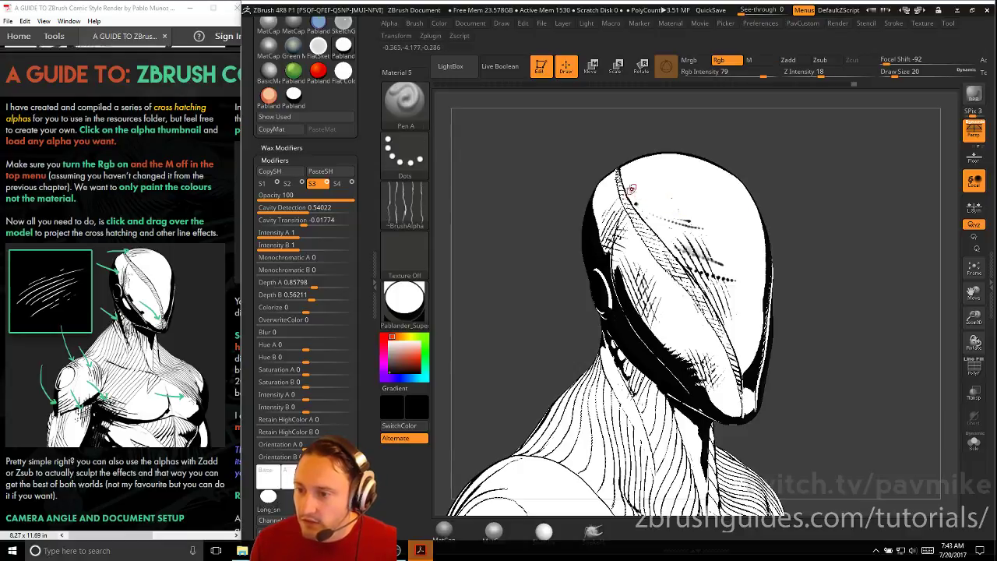
mouse_move(635, 199)
mouse_down()
mouse_move(690, 196)
mouse_move(701, 215)
mouse_up()
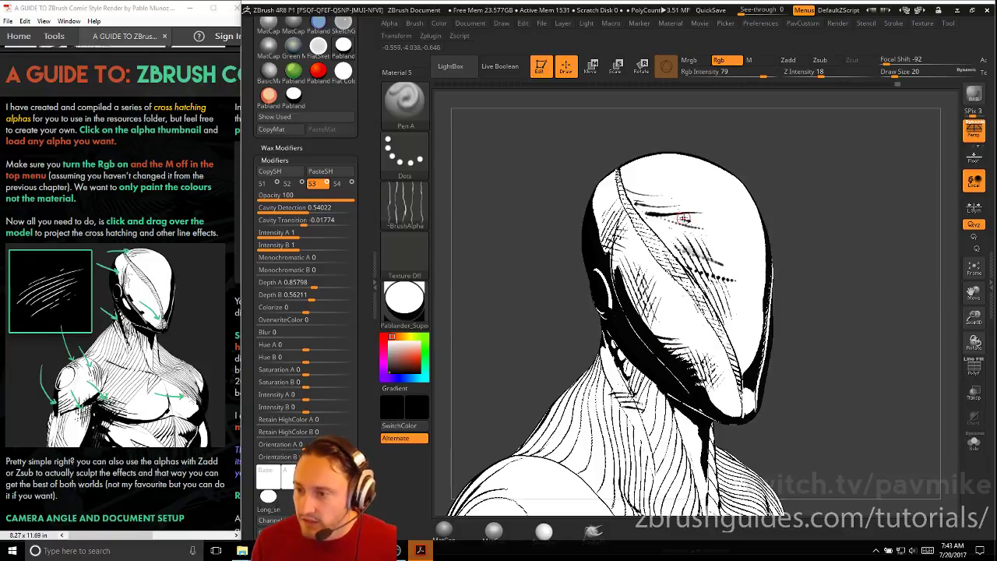
Step: Paint bold black Pen A strokes over the upper head and down the face at draw sizes 41 and 25
key(])
mouse_move(684, 194)
mouse_down()
mouse_move(732, 245)
mouse_move(741, 381)
mouse_up()
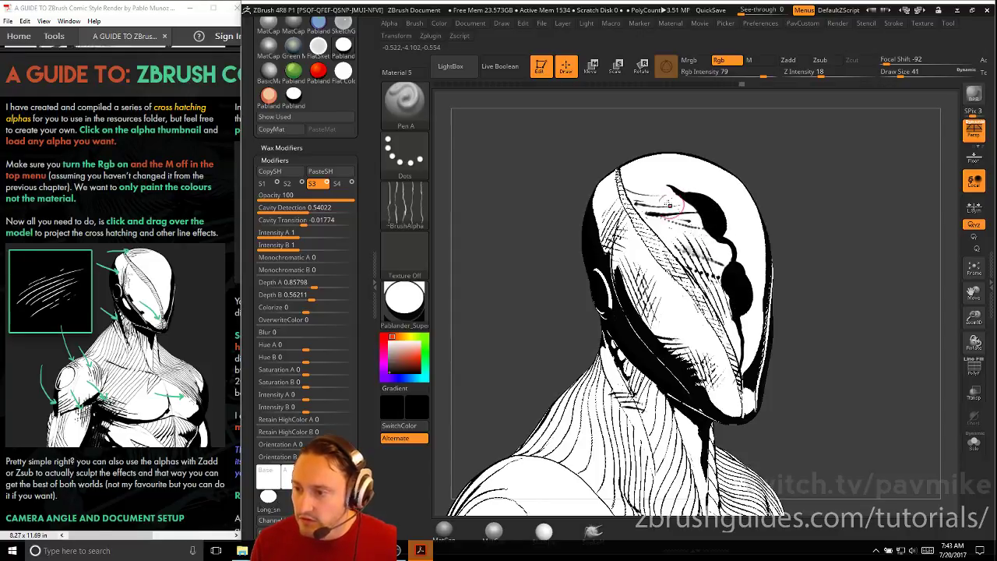
key(s)
click(651, 203)
mouse_move(637, 176)
mouse_down()
mouse_move(692, 186)
mouse_move(746, 243)
mouse_up()
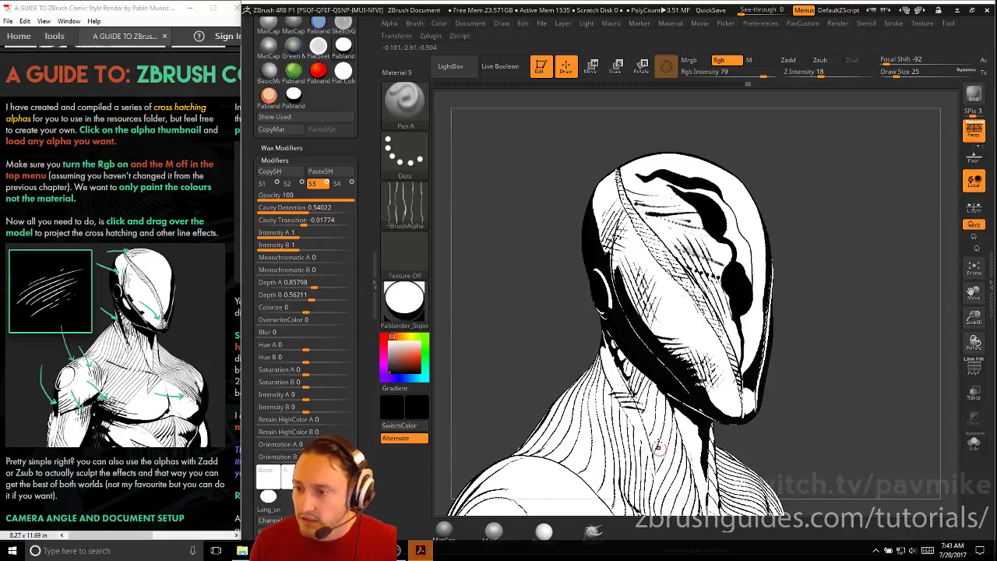
Step: Choose the Pen Shadow brush and paint shading down the neck and along the head seam, with draw size 71
key(b)
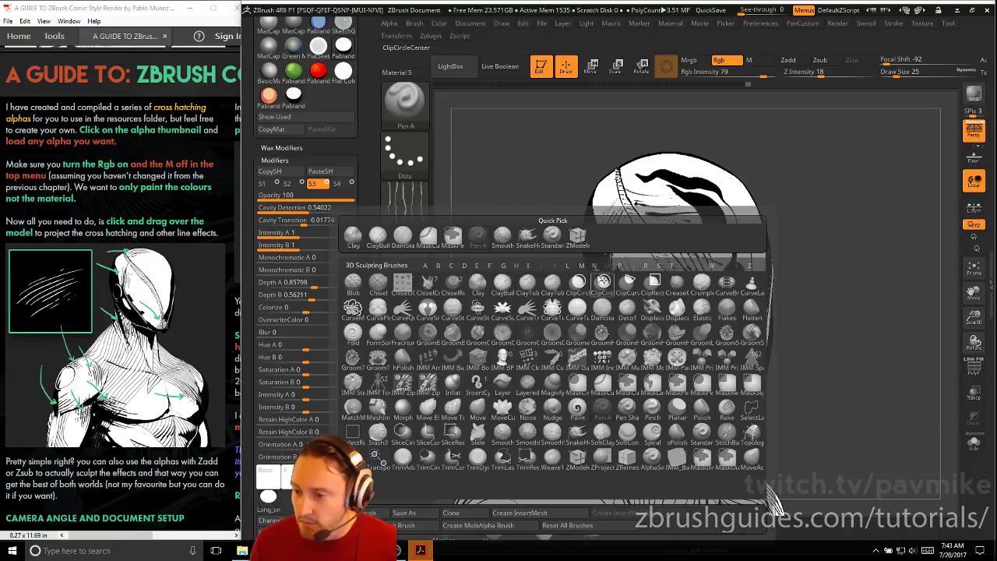
key(b)
key(p)
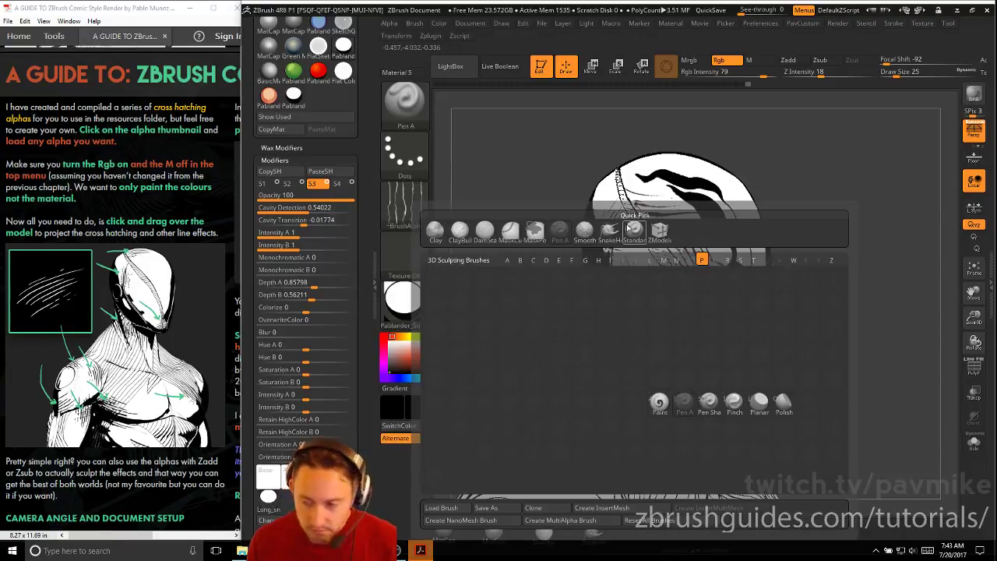
click(708, 402)
mouse_move(636, 262)
mouse_down()
mouse_move(673, 306)
mouse_move(658, 323)
mouse_move(673, 338)
mouse_move(631, 380)
mouse_move(650, 457)
mouse_up()
key(s)
drag(618, 210, 644, 286)
drag(623, 192, 642, 259)
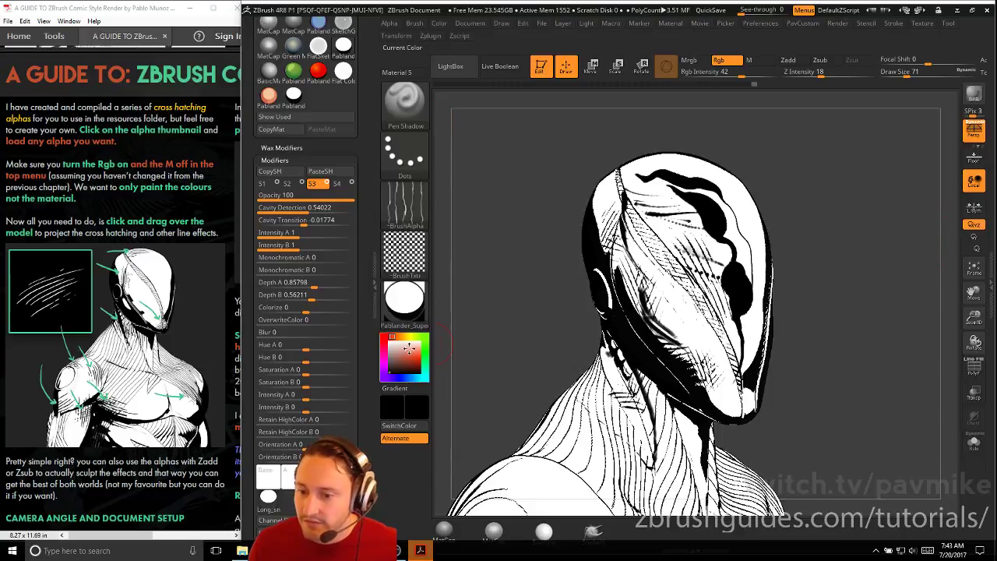
Step: Fill the whole bust with white (R, G and B 255) at Rgb Intensity 100 to cover the painted strokes
drag(403, 345, 381, 336)
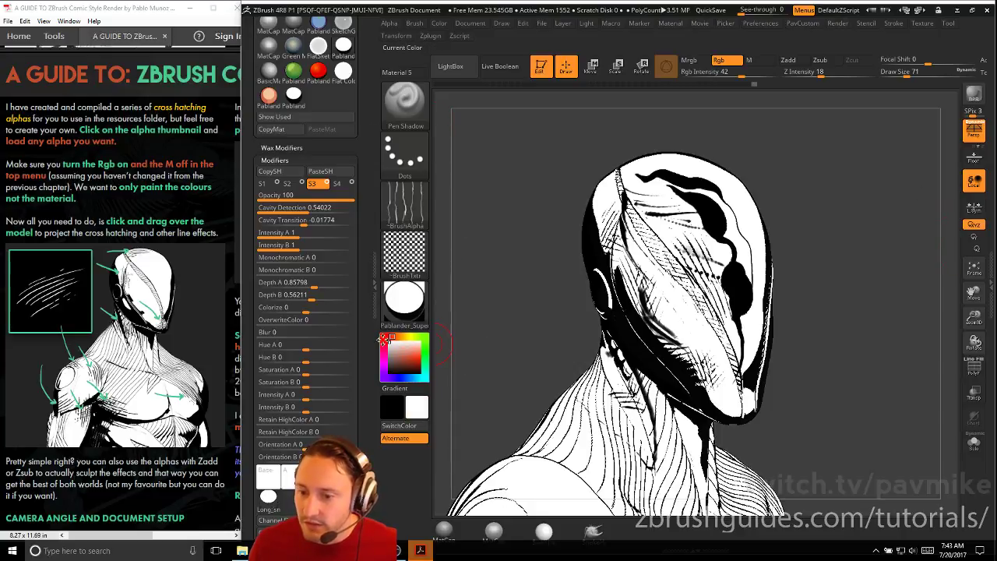
click(440, 22)
click(463, 245)
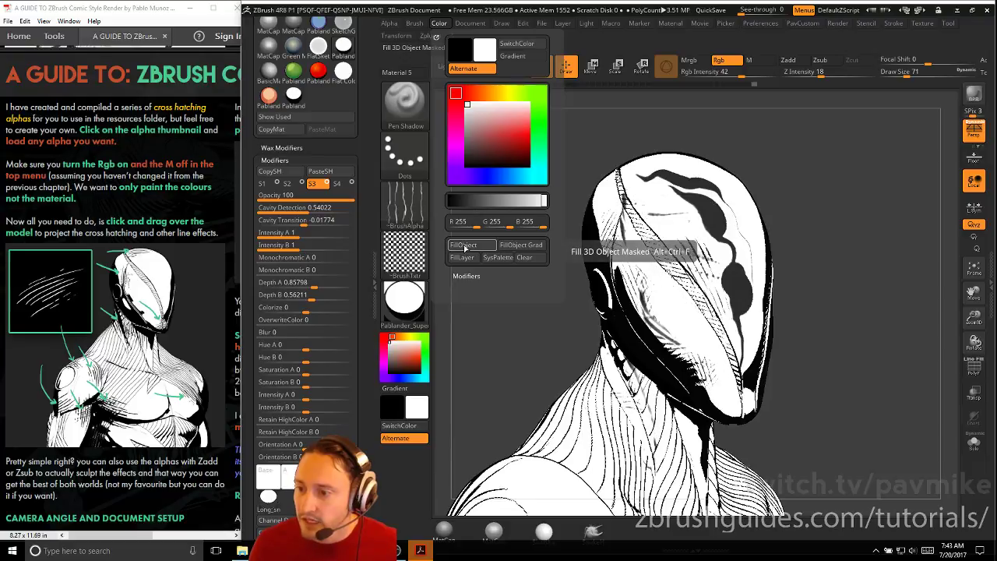
drag(736, 72, 779, 72)
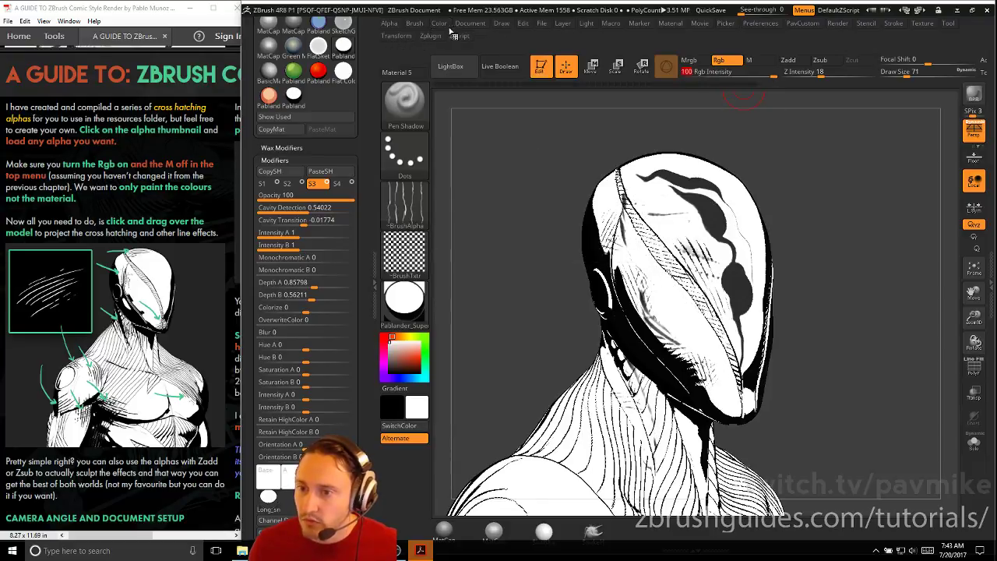
click(441, 23)
click(466, 246)
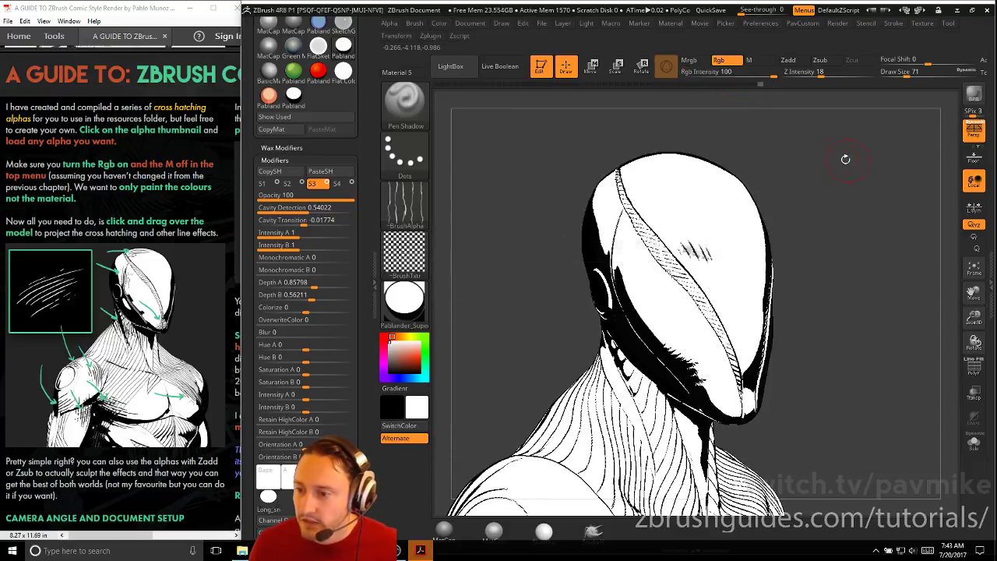
Step: Reduce the draw size to 29 and clear the leftover hatch marks from the head
key(s)
drag(839, 159, 820, 158)
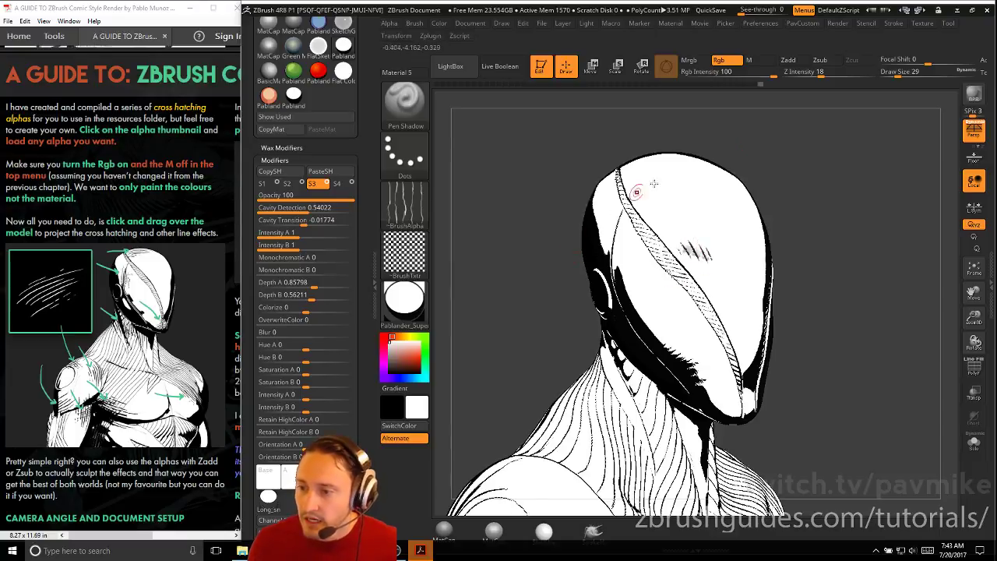
key(ctrl+z)
click(441, 24)
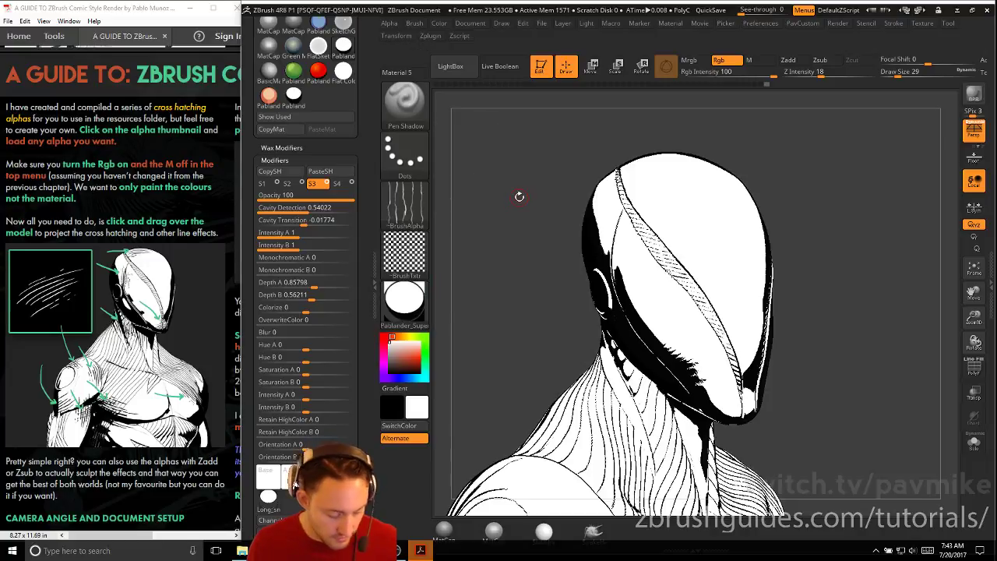
Step: Choose the Standard brush with the DragRect stroke and the alpha17 cross-hatching alpha
key(b)
key(s)
key(t)
click(409, 159)
click(515, 162)
click(423, 205)
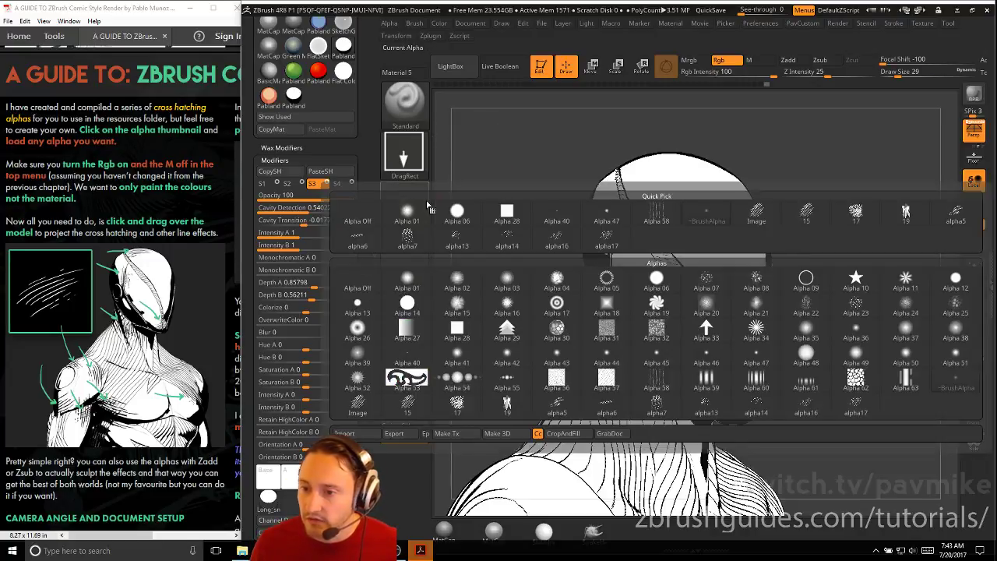
click(604, 236)
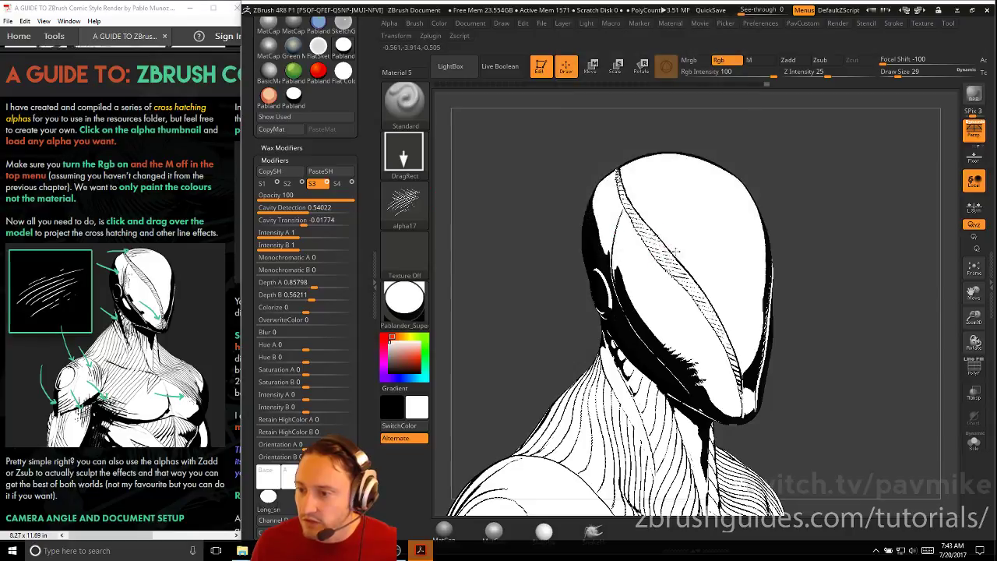
Step: Set the colour to black and project cross-hatching patches beside the head seam and along the lower face
click(385, 375)
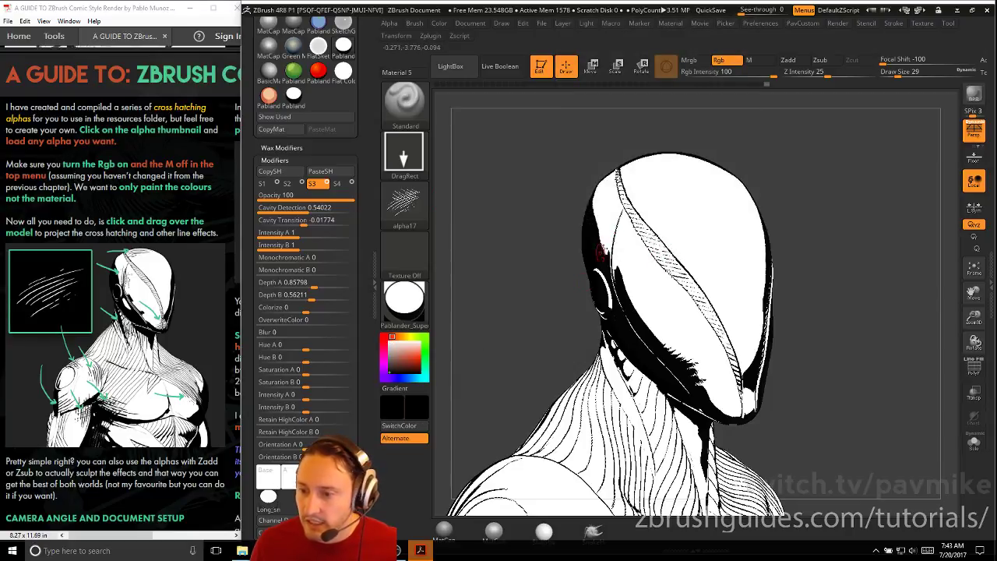
mouse_move(639, 222)
mouse_down()
mouse_move(669, 252)
mouse_move(658, 246)
mouse_up()
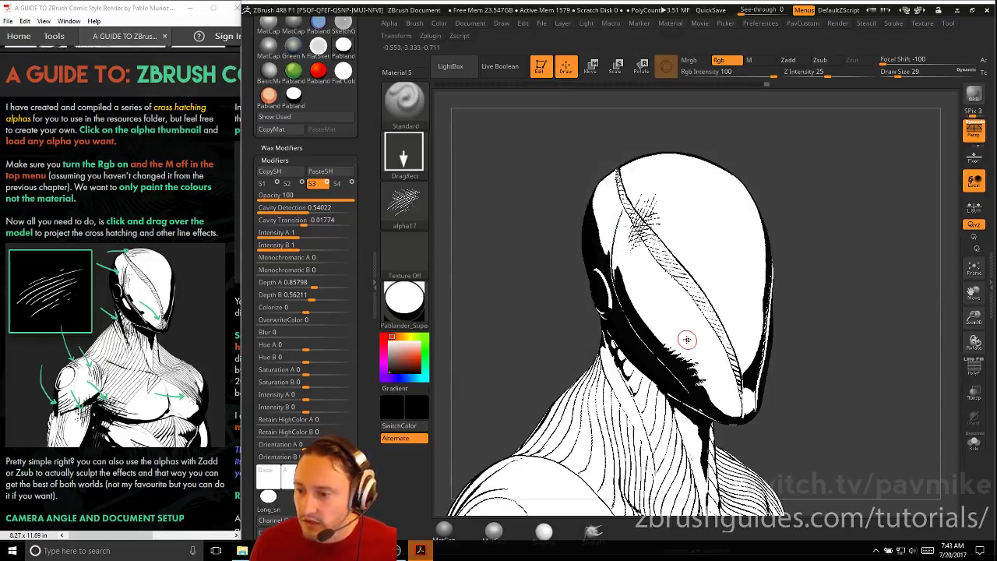
mouse_move(713, 383)
mouse_down()
mouse_move(671, 334)
mouse_move(635, 314)
mouse_up()
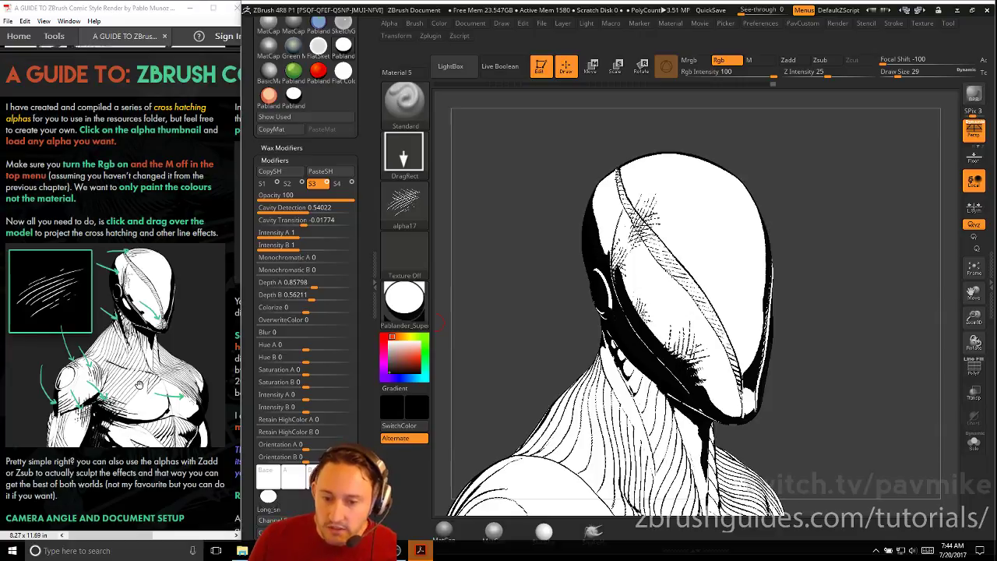
Step: Switch the brush from Rgb to Zadd, try sculpting cross-hatch patches on the face and head, and undo them
click(718, 60)
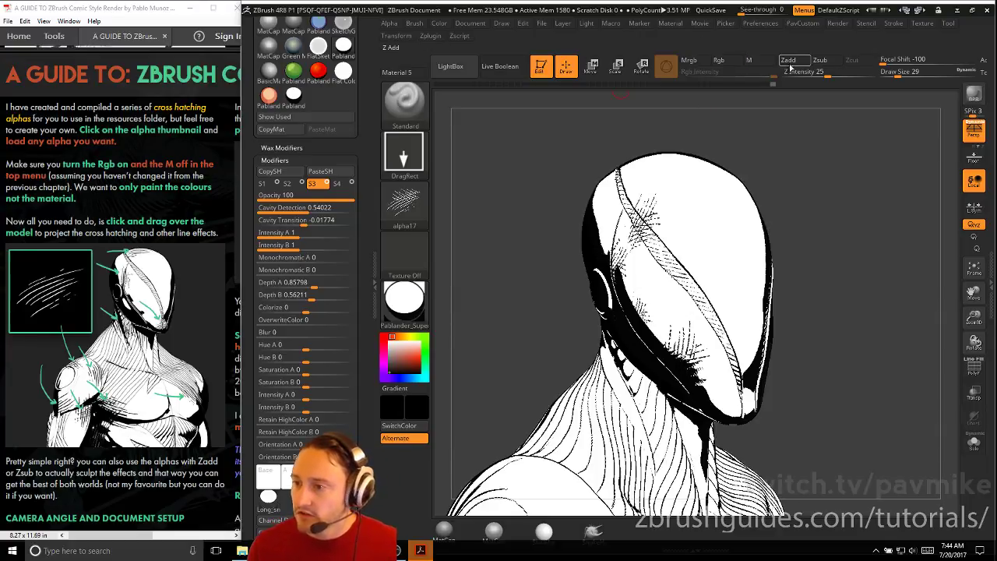
click(788, 60)
mouse_move(637, 282)
mouse_down()
mouse_move(707, 255)
mouse_move(756, 254)
mouse_up()
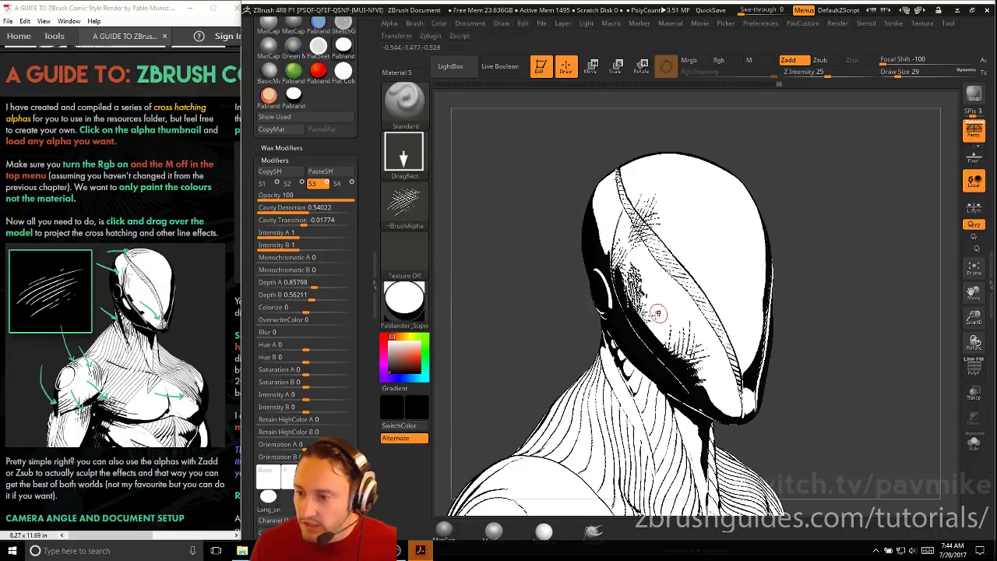
mouse_move(658, 323)
mouse_down()
mouse_move(697, 307)
mouse_move(771, 307)
mouse_up()
drag(694, 267, 746, 267)
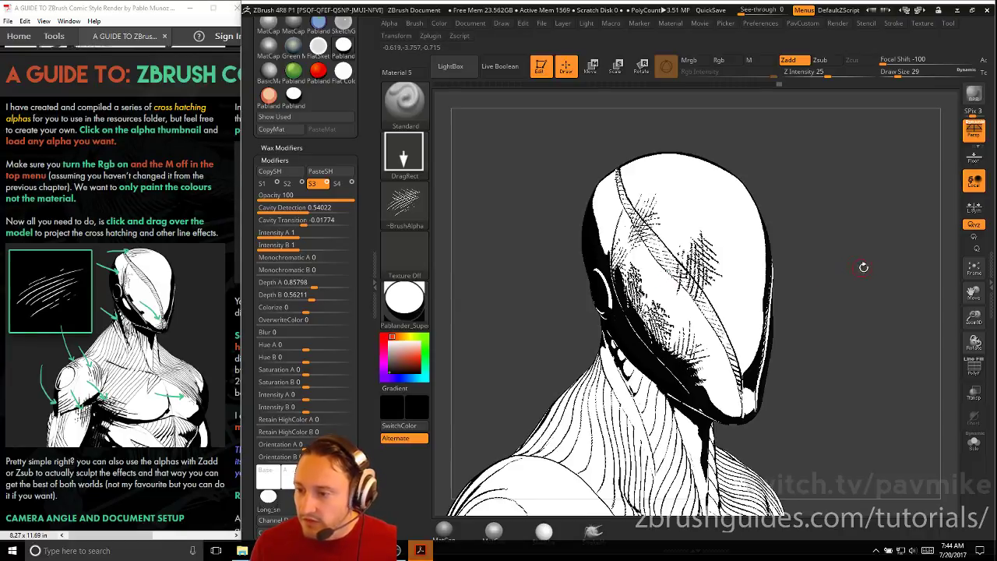
mouse_move(864, 267)
mouse_down()
mouse_move(767, 269)
mouse_move(847, 257)
mouse_up()
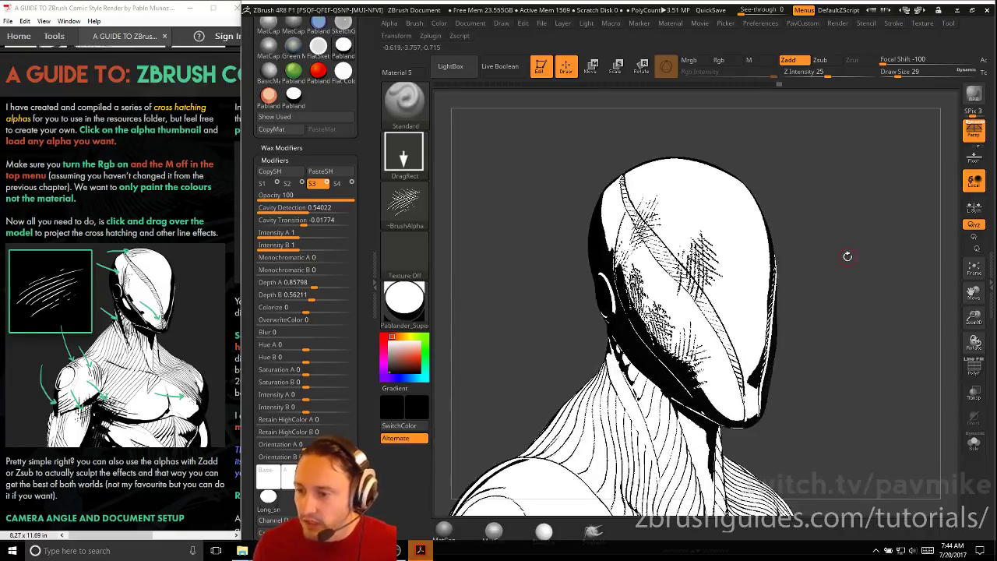
key(ctrl)
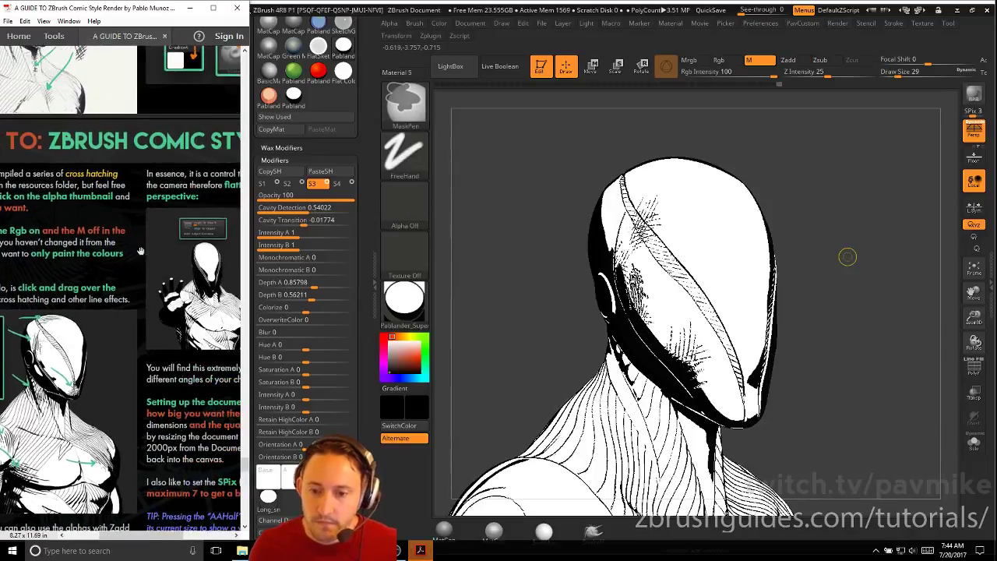
Step: Switch to the PDF guide and read the Camera Angle and Document Setup section
scroll(165, 215, down, 5)
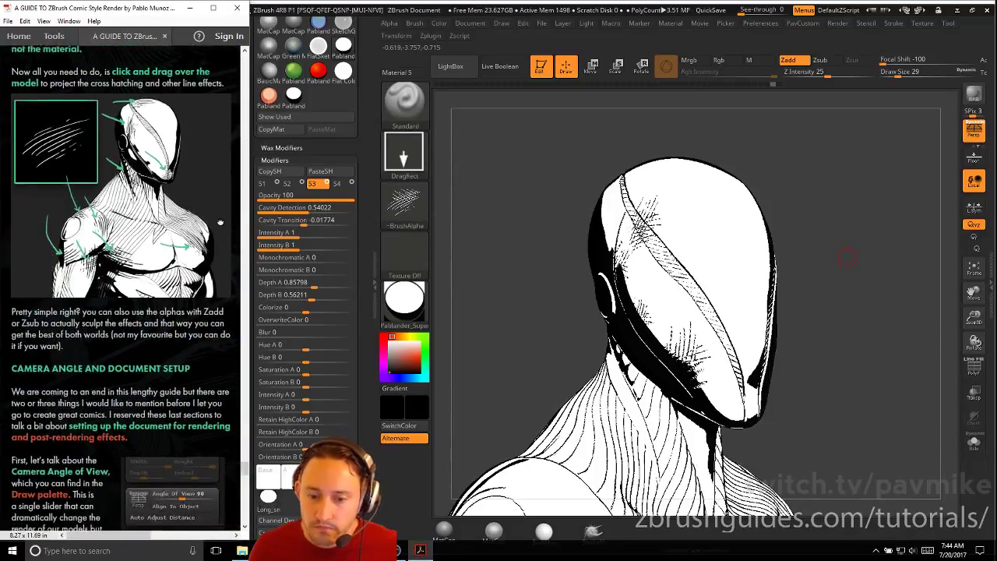
drag(166, 215, 152, 255)
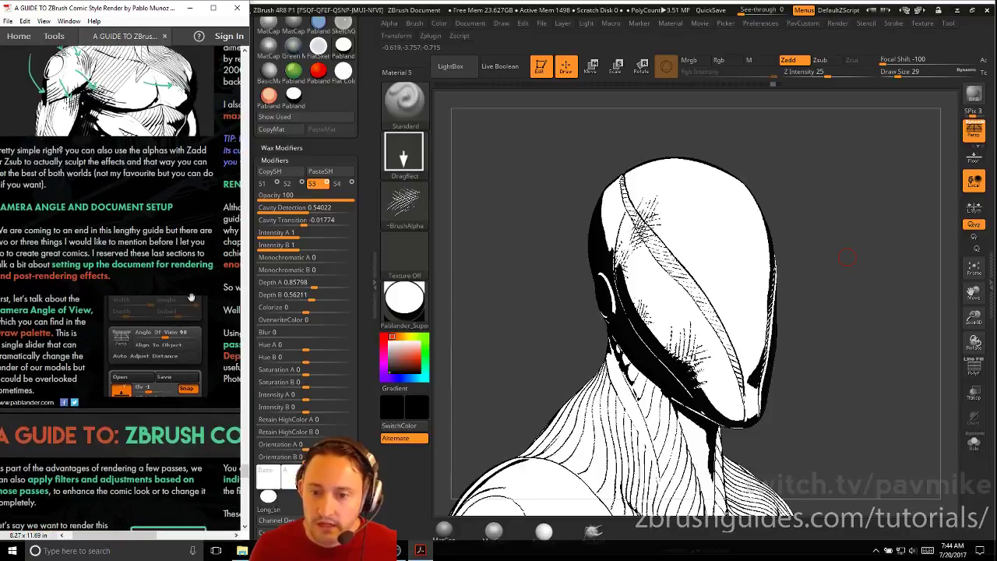
drag(114, 281, 132, 287)
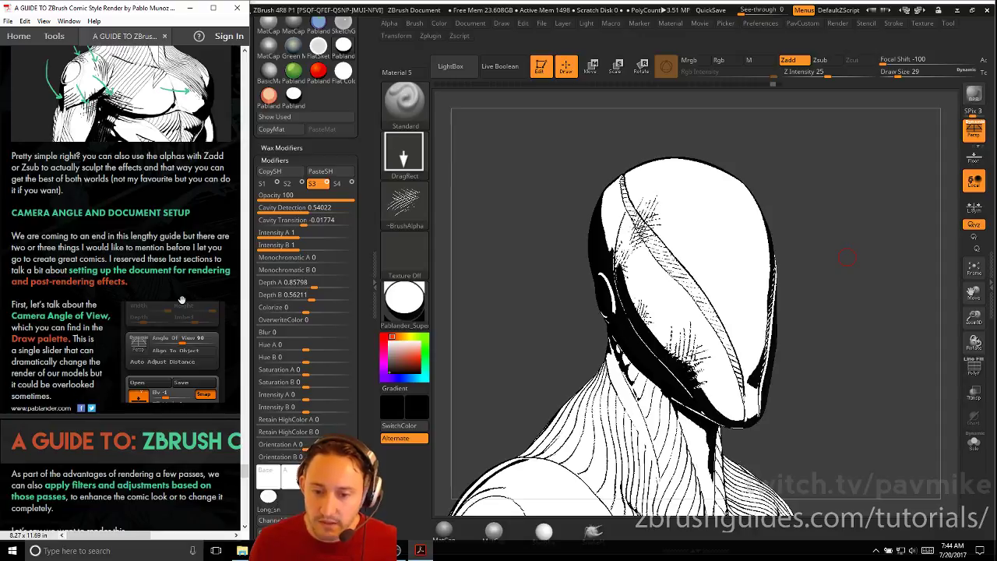
Step: Read on in the guide to the document setup notes and dock the Draw palette in the side tray
drag(189, 191, 94, 406)
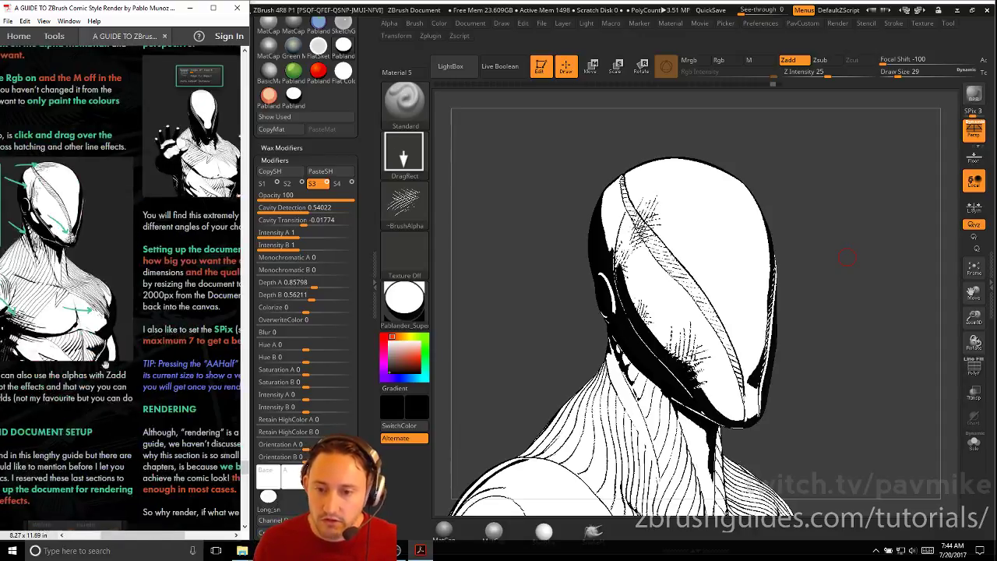
drag(234, 293, 130, 331)
drag(18, 435, 117, 278)
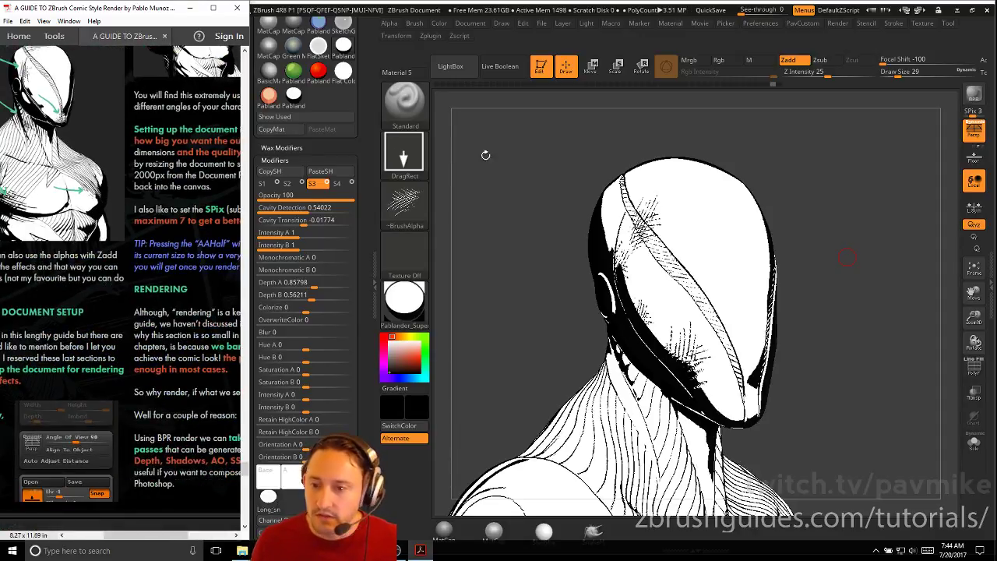
click(506, 26)
click(503, 27)
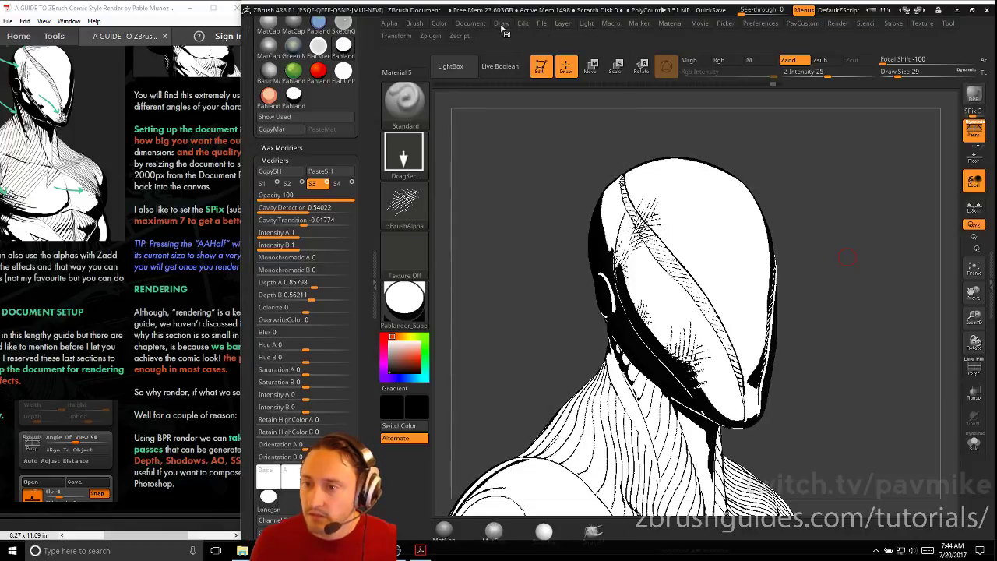
click(502, 29)
drag(499, 33, 320, 94)
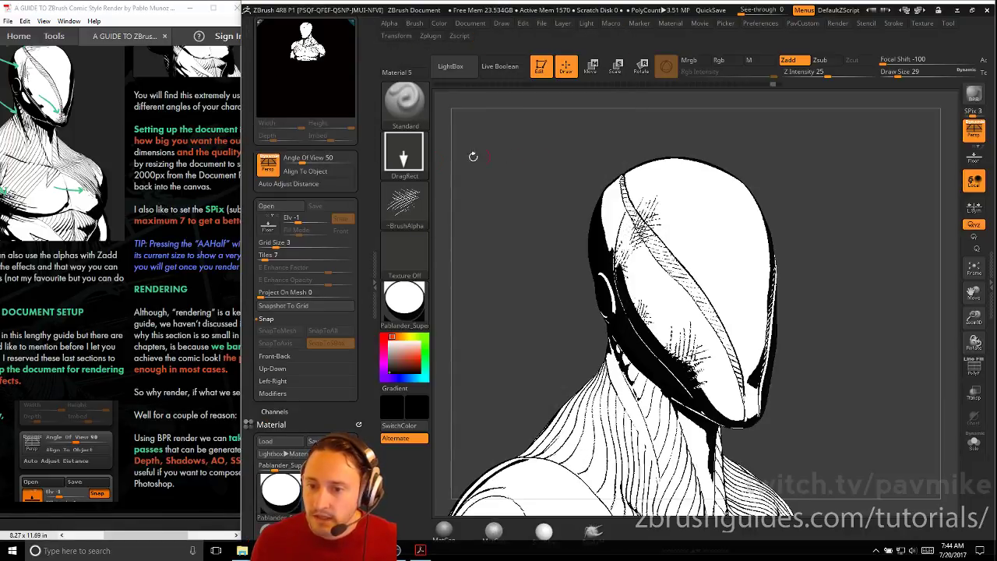
Step: Examine the guide's angle of view comparison images and its notes on document size and SPix
click(110, 278)
scroll(110, 277, up, 3)
scroll(110, 277, right, 2)
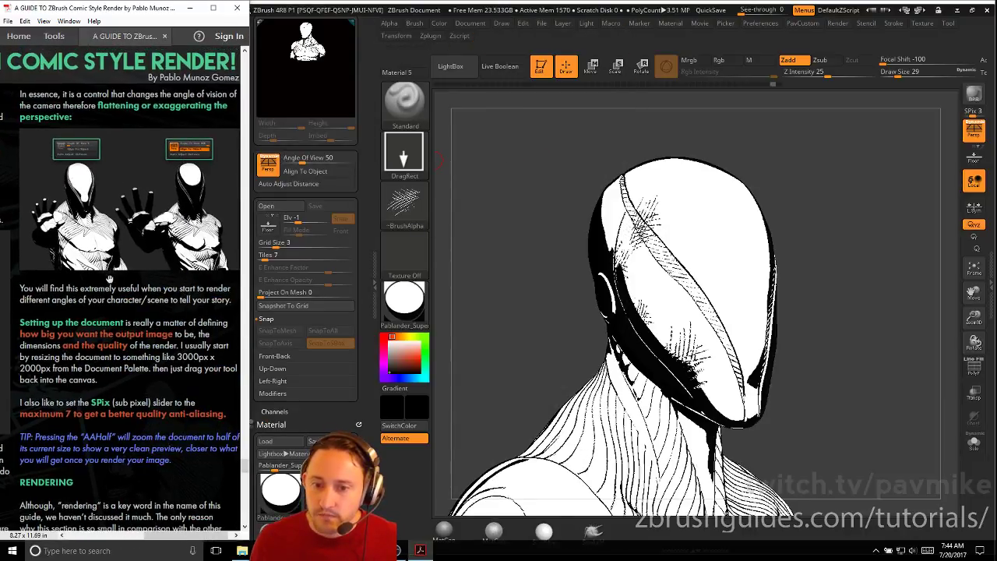
scroll(128, 285, up, 2)
scroll(128, 285, right, 1)
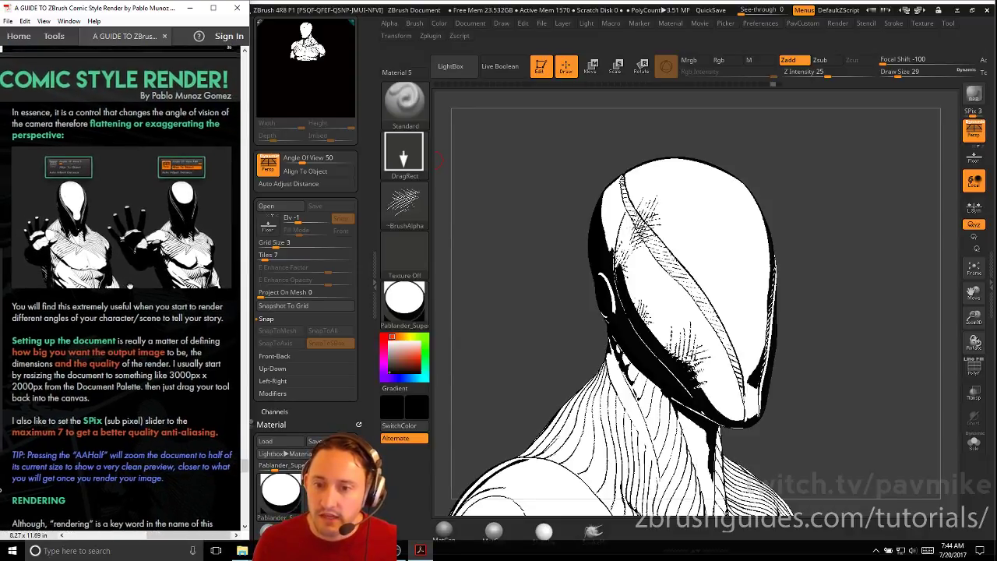
drag(130, 285, 130, 286)
Step: Compare the bust with perspective distortion off and on from a steep high angle, leaving perspective enabled
drag(455, 227, 944, 141)
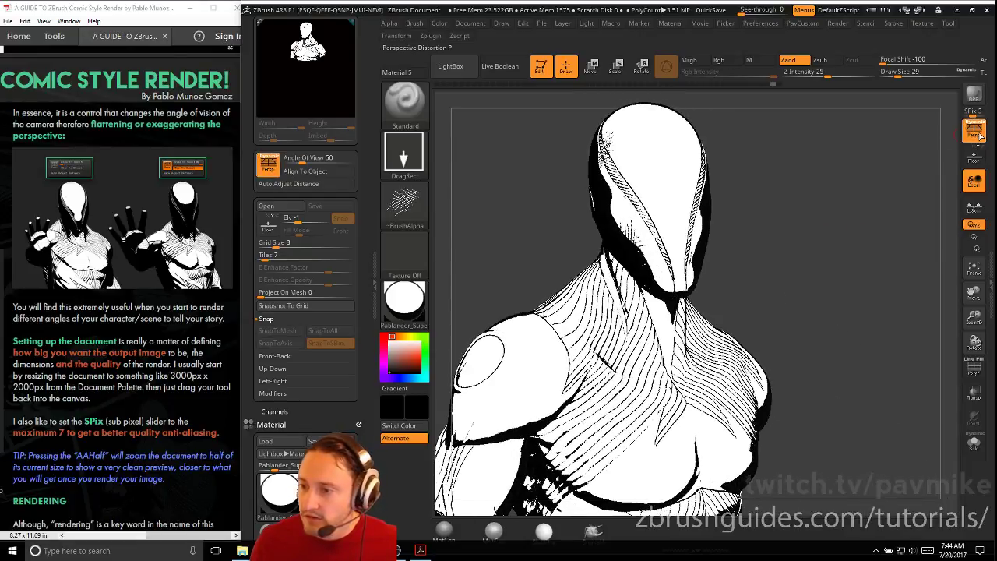
click(973, 131)
drag(876, 134, 648, 215)
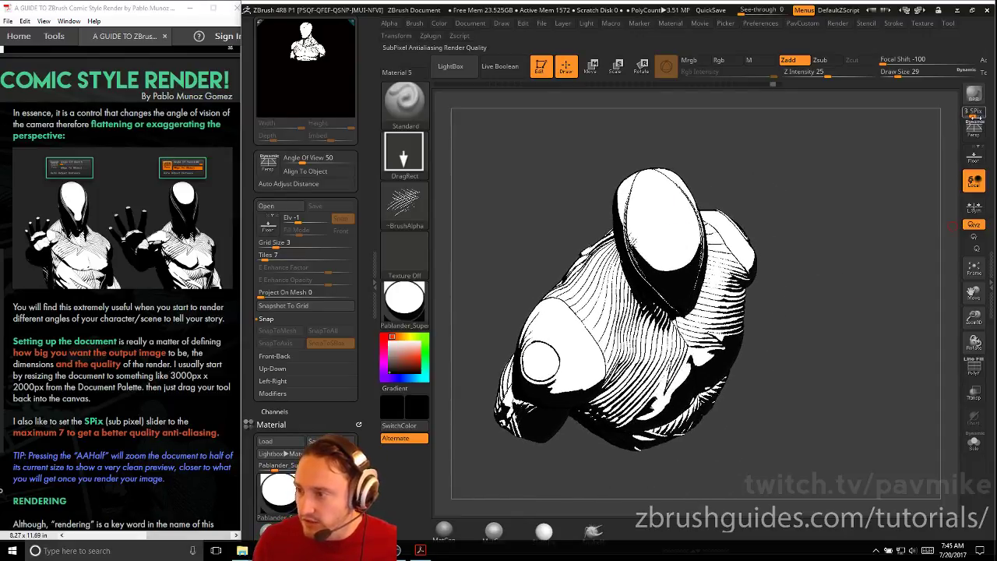
click(974, 126)
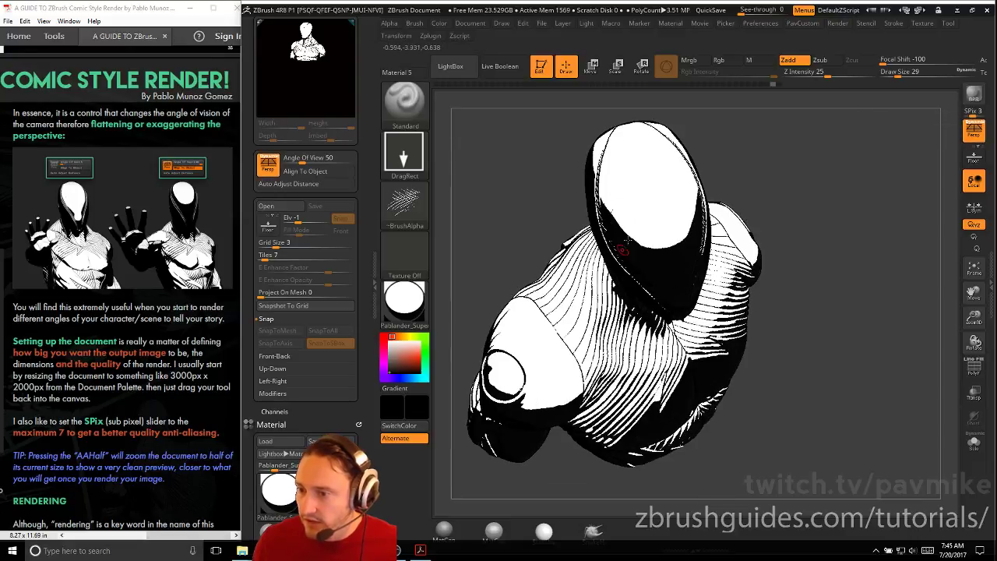
alt+drag(841, 174, 865, 184)
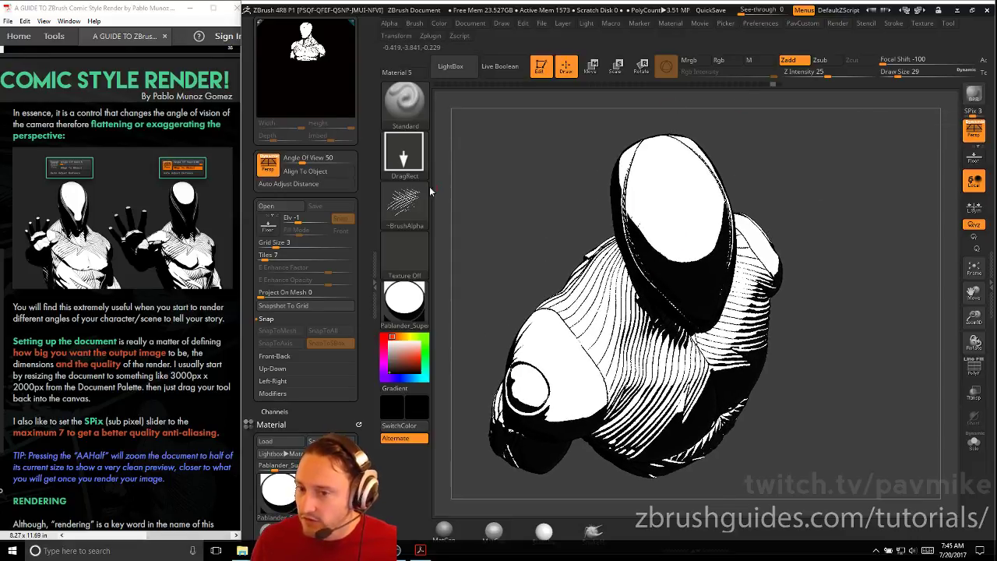
Step: Inspect the camera's Angle Of View and Align To Object settings in the Draw palette
click(318, 159)
drag(318, 159, 296, 159)
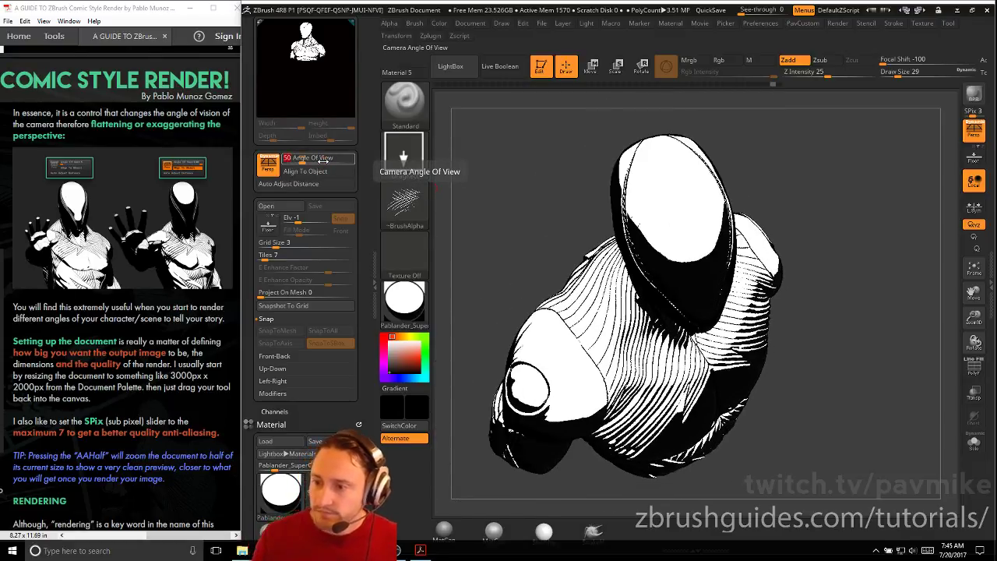
mouse_move(867, 175)
alt+mouse_down()
mouse_move(752, 177)
mouse_move(996, 167)
mouse_move(666, 185)
mouse_move(984, 186)
mouse_move(754, 187)
mouse_move(848, 179)
mouse_move(802, 249)
mouse_move(833, 288)
mouse_move(794, 206)
mouse_move(911, 207)
mouse_move(528, 212)
alt+mouse_up()
click(306, 172)
click(306, 171)
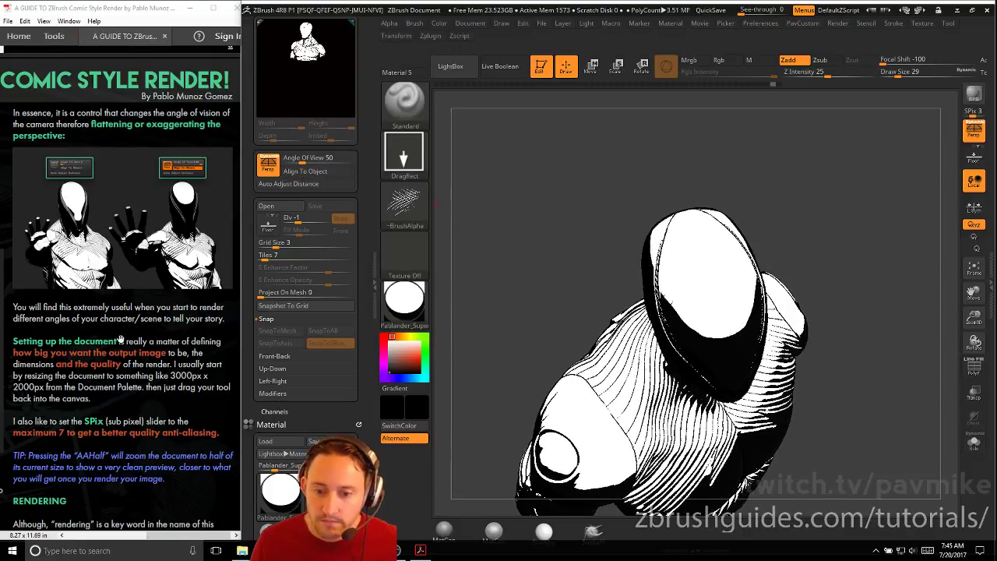
Step: Bring the guide's SPix and rendering notes into view and dock the Document palette in the side tray
scroll(110, 330, down, 3)
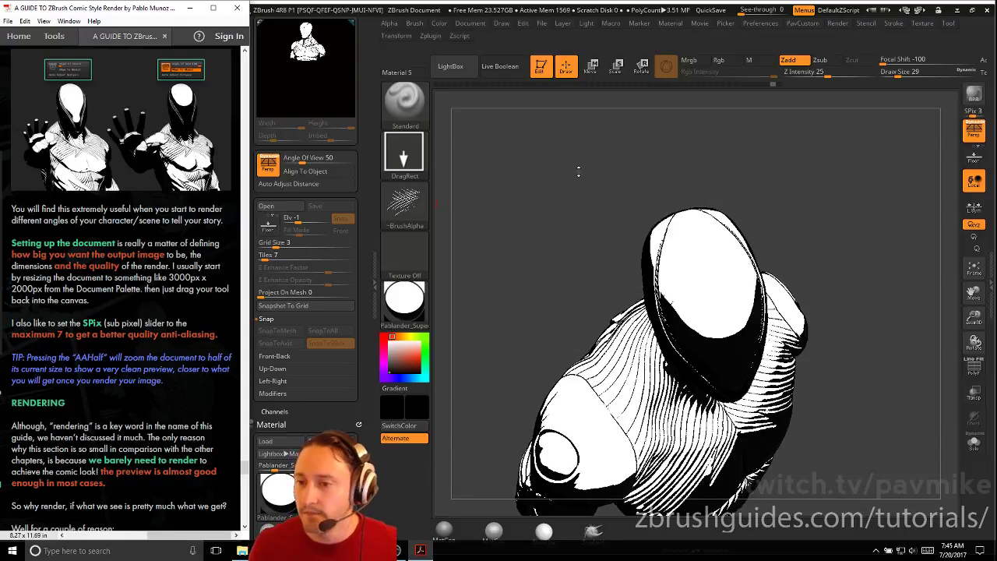
click(474, 24)
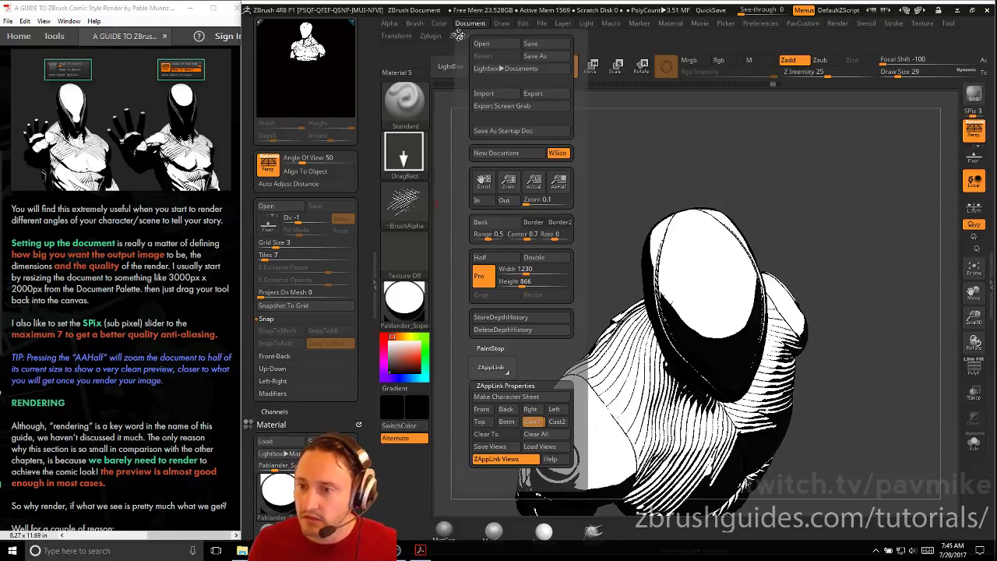
drag(459, 36, 293, 42)
mouse_move(251, 193)
mouse_down()
mouse_move(252, 264)
mouse_move(256, 211)
mouse_up()
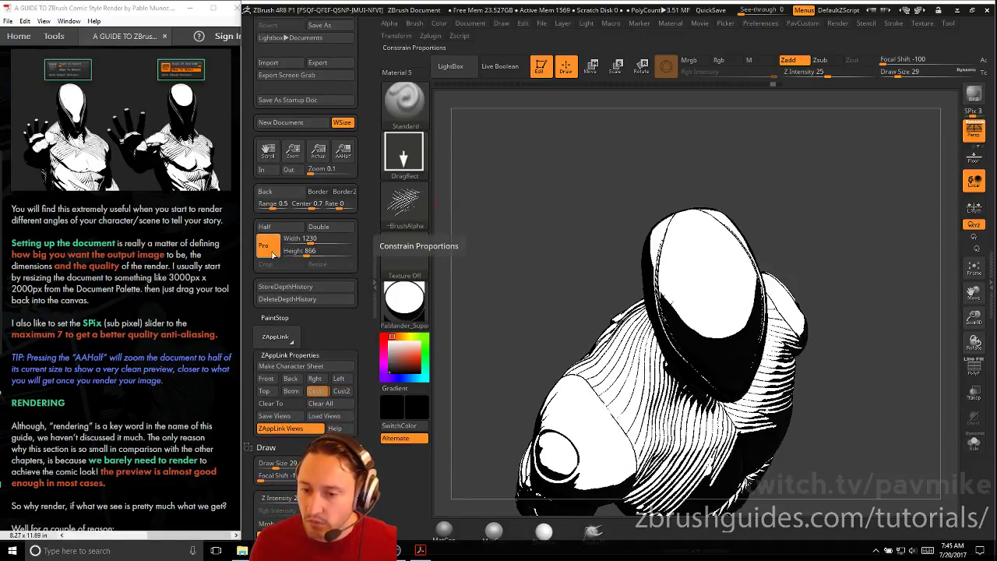
Step: Turn off proportion constraint and resize the document to 3000 px wide by 2000 px high
click(267, 246)
click(309, 239)
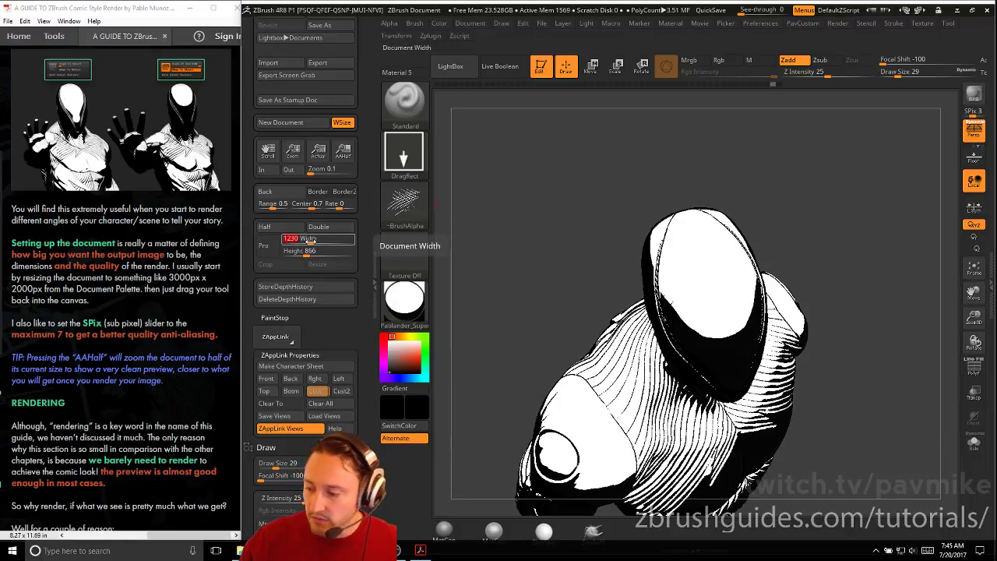
text(3000)
key(Tab)
text(200)
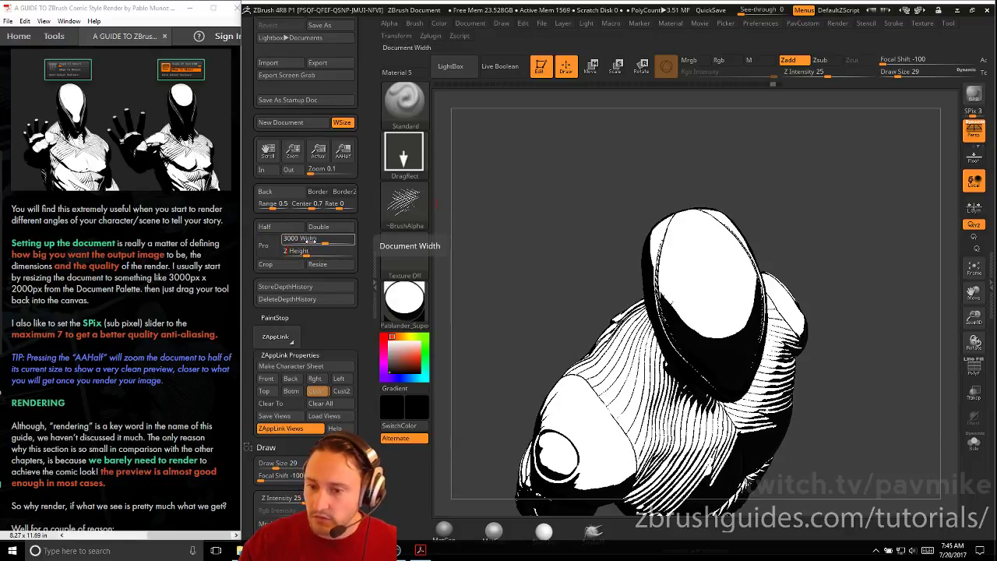
key(Return)
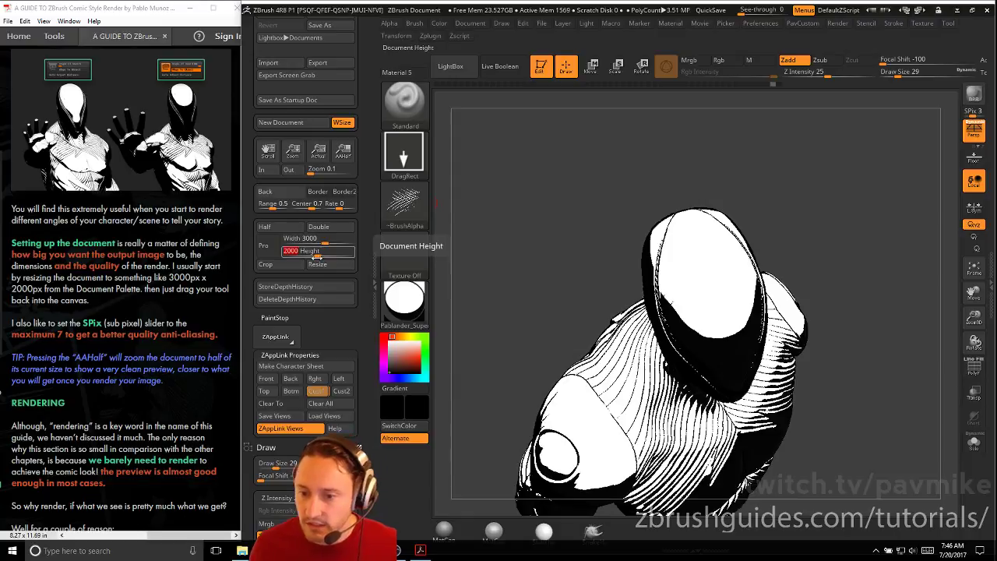
click(316, 264)
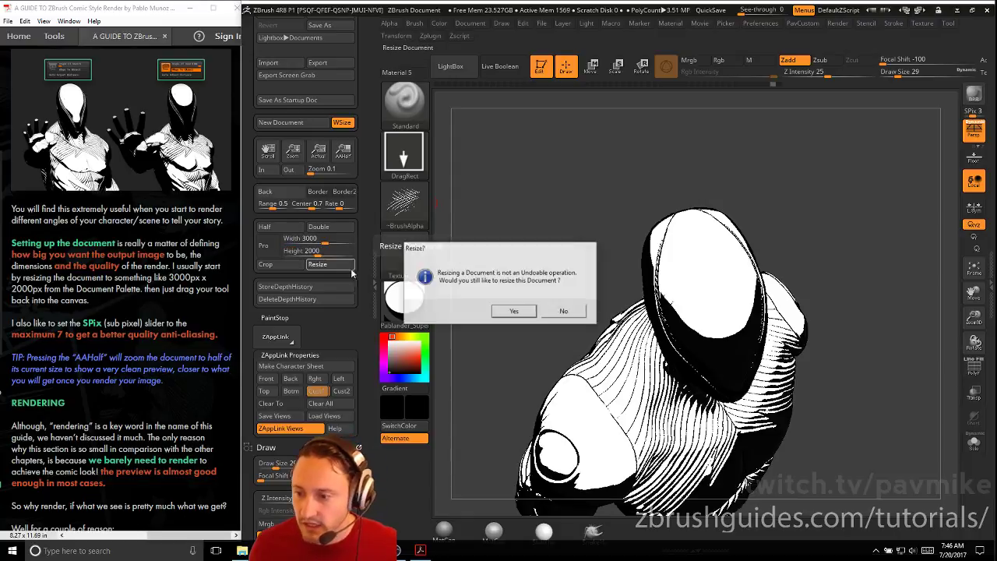
click(514, 312)
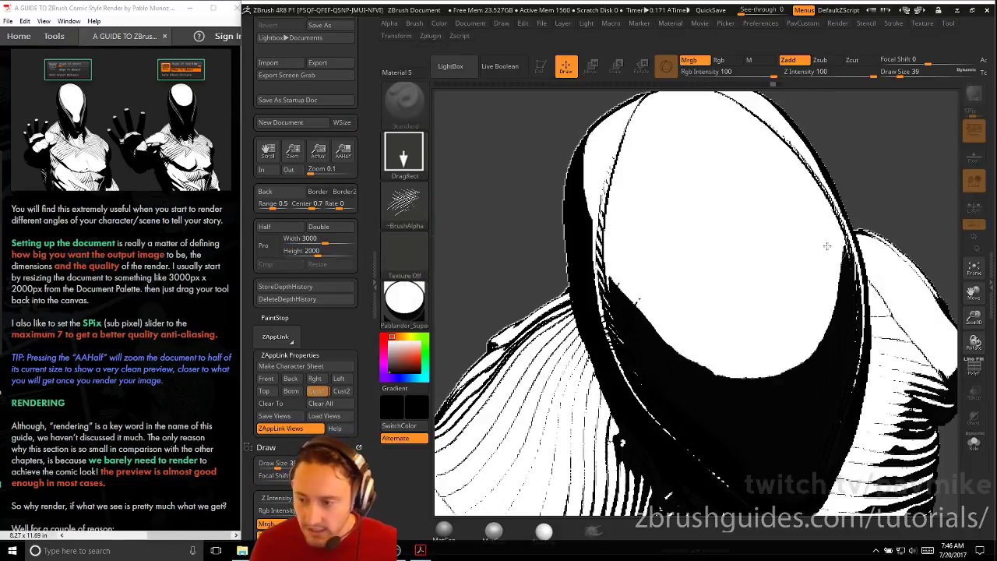
key(ctrl+n)
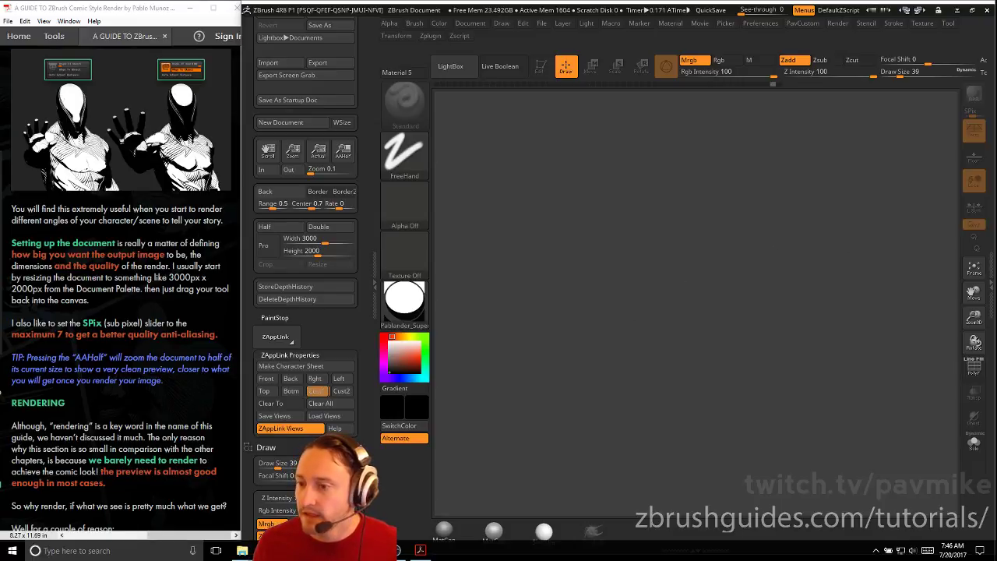
drag(671, 317, 688, 390)
key(t)
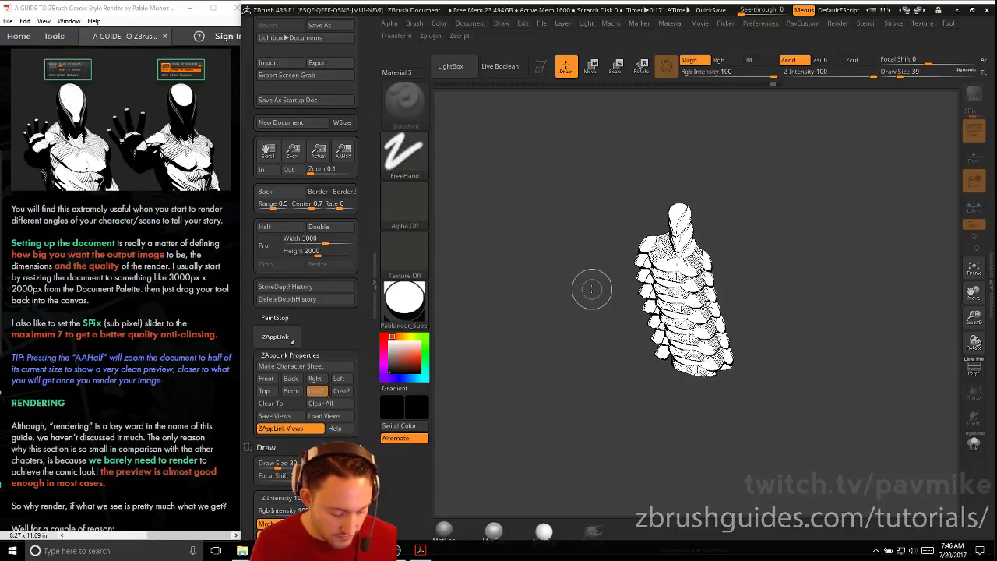
Step: Clear the canvas, draw a single bust with the DragRect stroke, and enter Edit mode
key(ctrl+n)
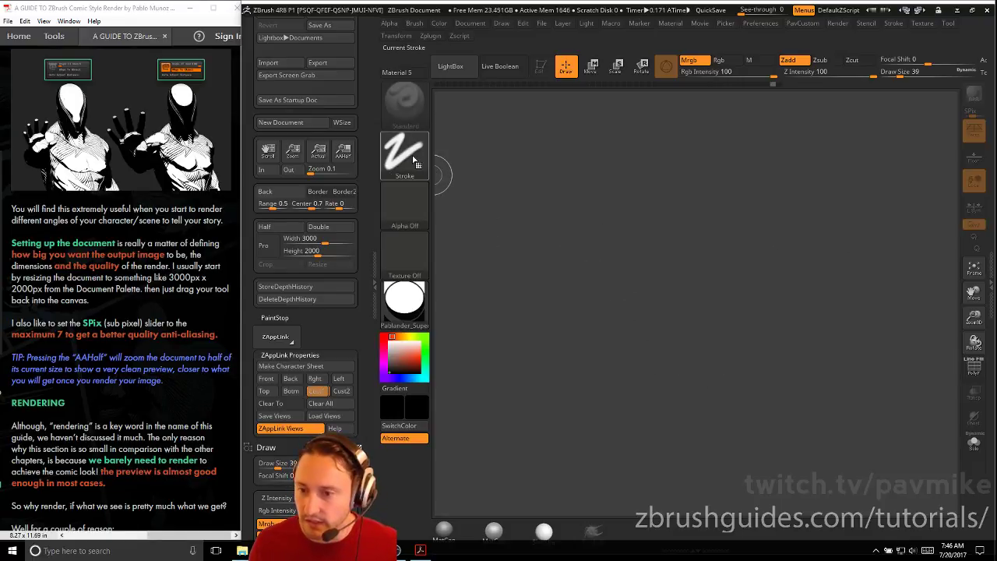
click(417, 161)
click(479, 165)
click(416, 160)
click(517, 164)
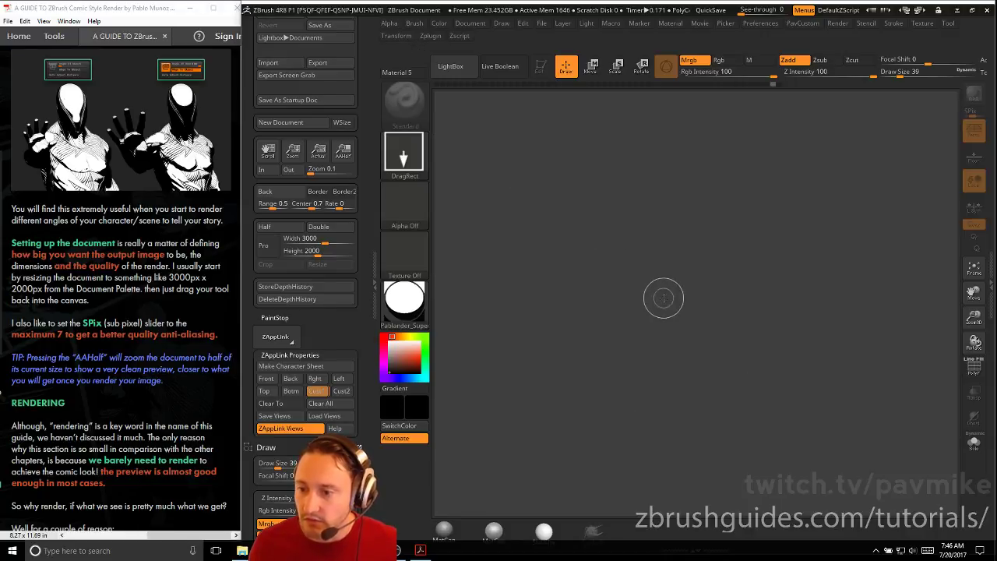
drag(662, 296, 701, 285)
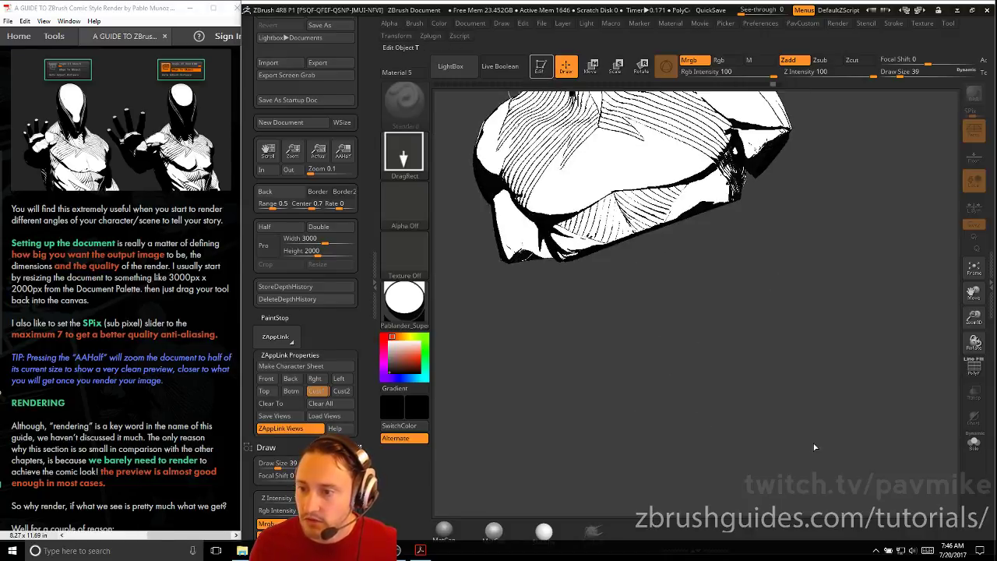
key(t)
drag(845, 337, 838, 346)
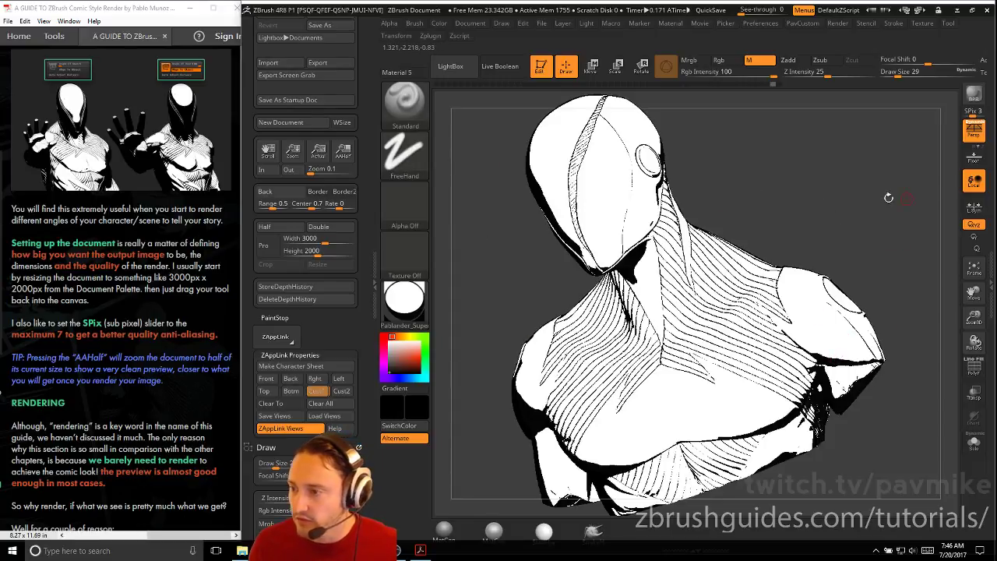
Step: Zoom the document out to show the whole canvas and frame the bust in three-quarter view
click(470, 24)
drag(460, 35, 316, 28)
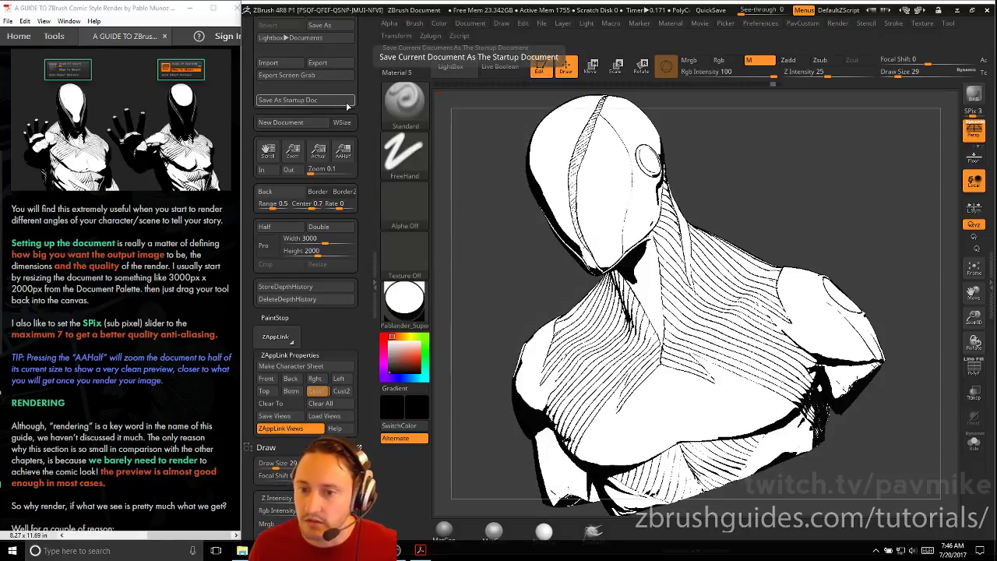
drag(366, 83, 366, 141)
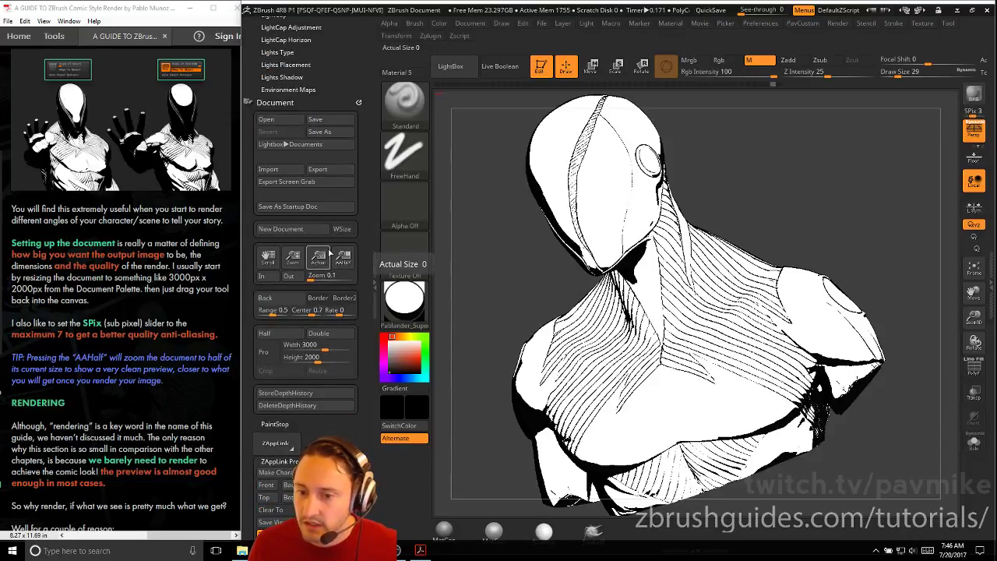
drag(294, 259, 263, 156)
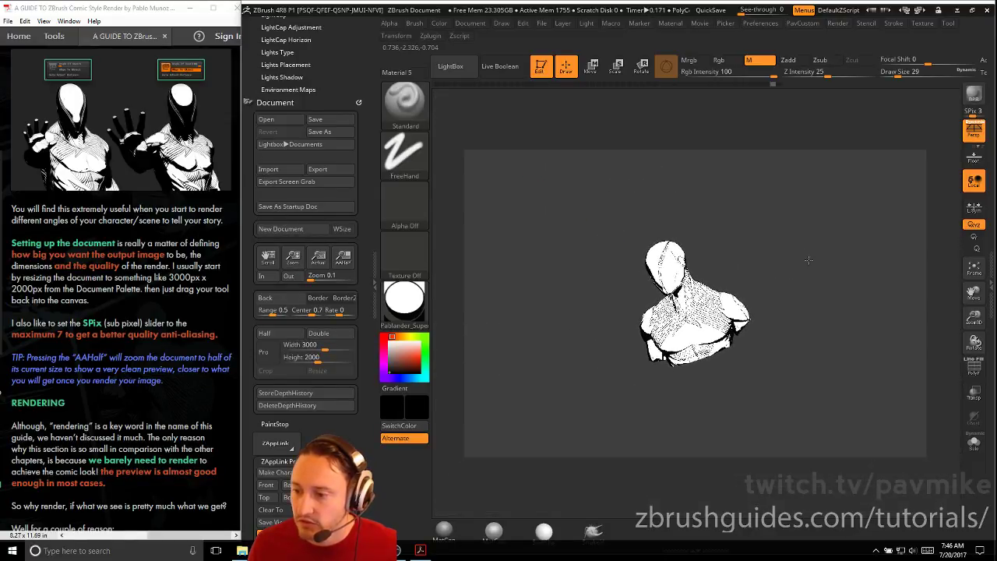
drag(809, 260, 870, 167)
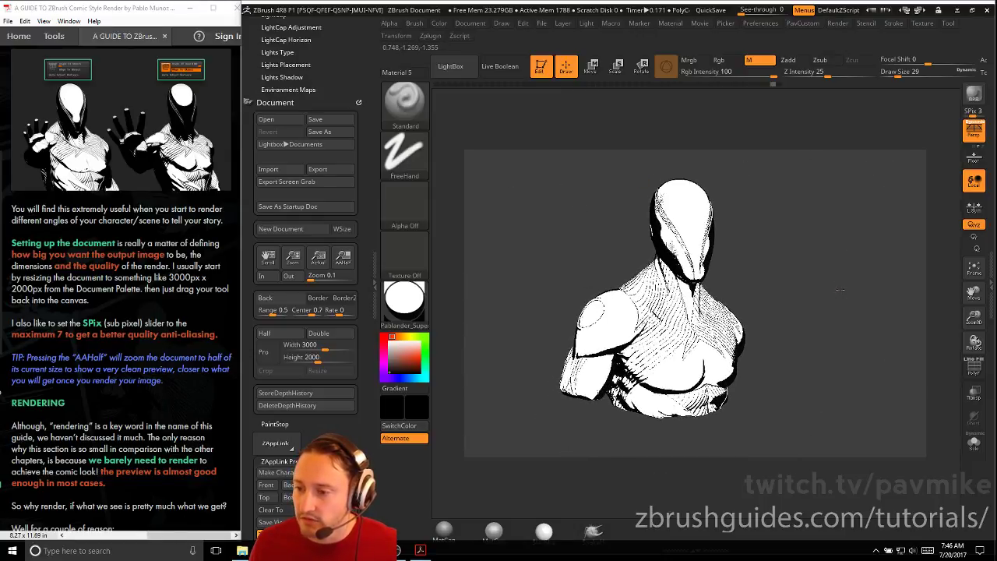
drag(841, 289, 848, 256)
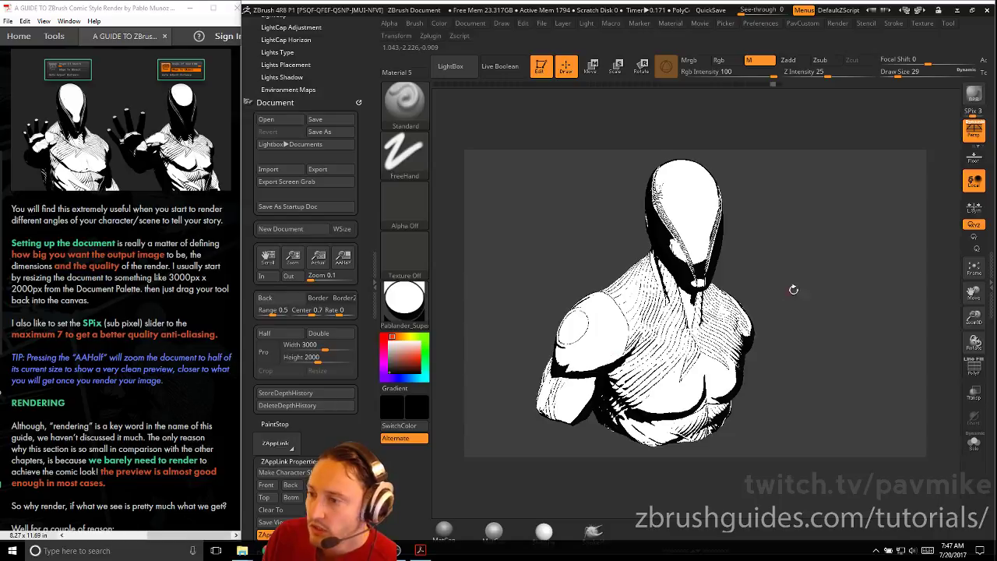
Step: Check the bust's line work at the document's actual size and zoom back out to the whole canvas
click(320, 260)
drag(801, 219, 834, 238)
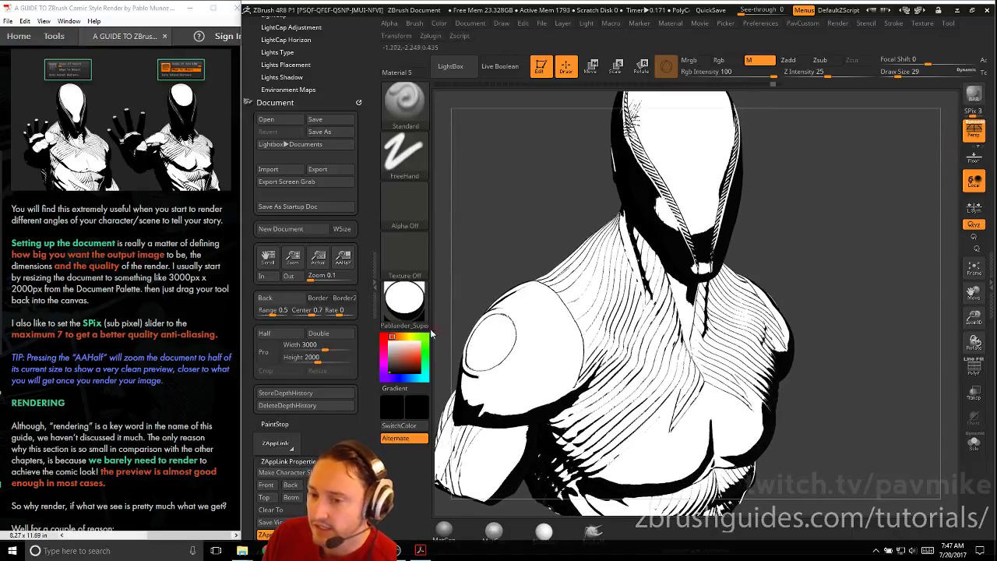
click(319, 259)
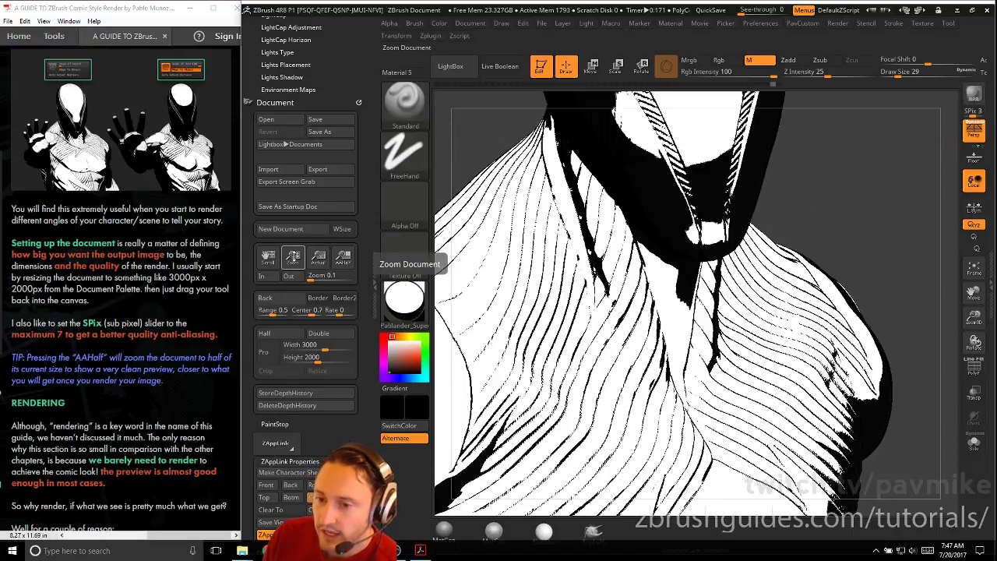
drag(292, 257, 292, 145)
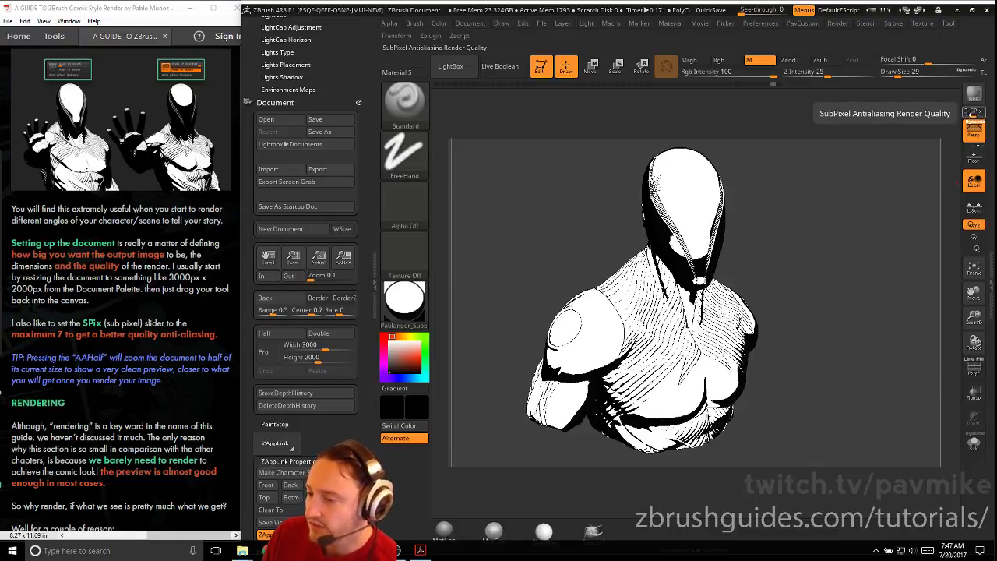
Step: Try the SPix anti-aliasing quality at its maximum of 7 and set it back to 0
drag(974, 115, 865, 352)
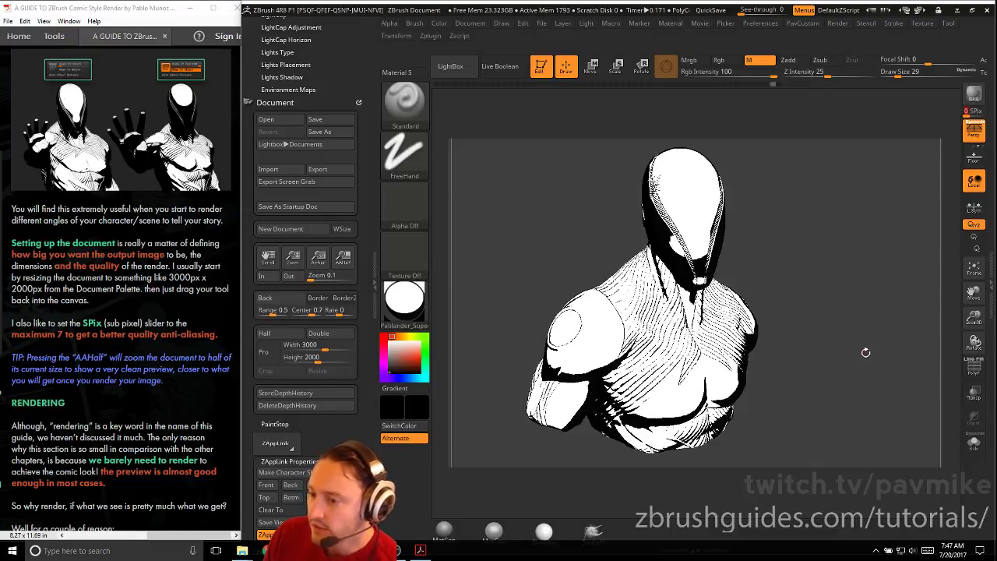
drag(975, 113, 987, 116)
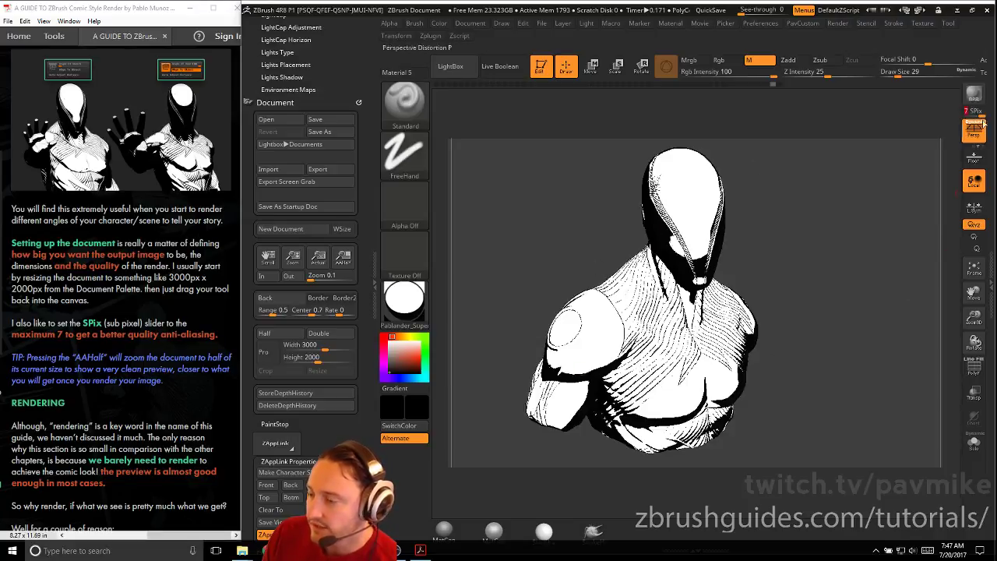
drag(980, 115, 961, 115)
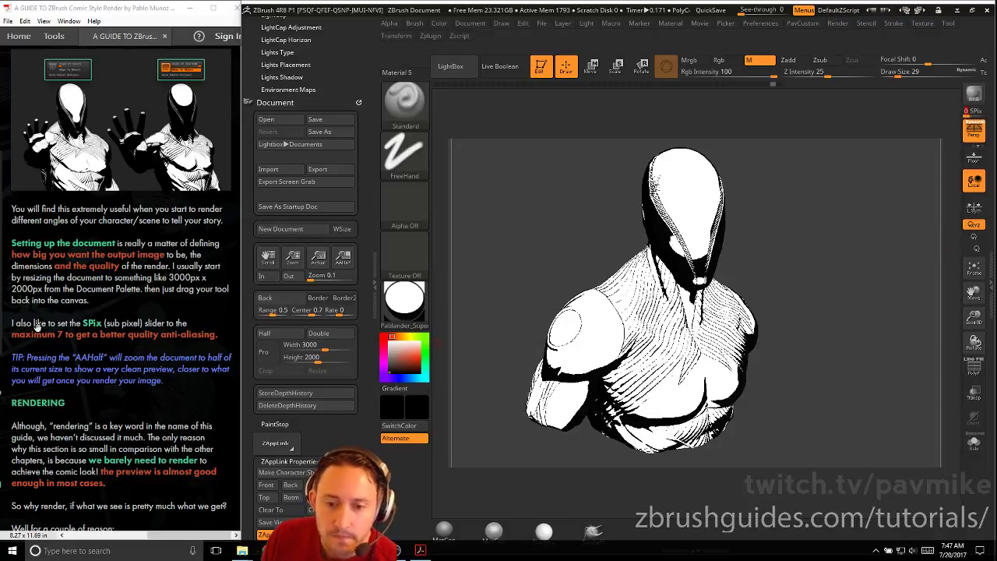
Step: Read the guide's Rendering section through to the instructions on Render Properties and BPR render passes
scroll(115, 384, down, 3)
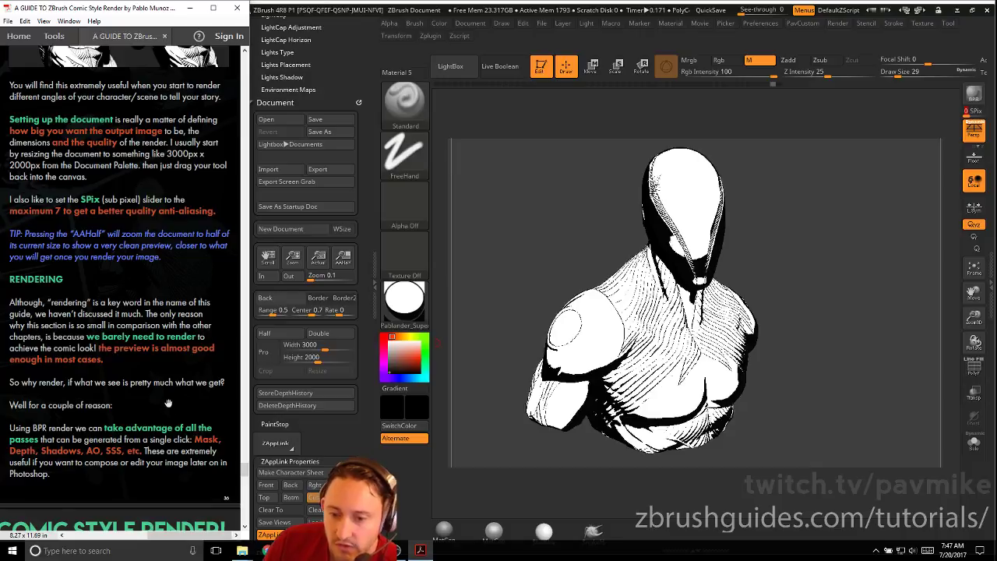
scroll(175, 344, up, 1)
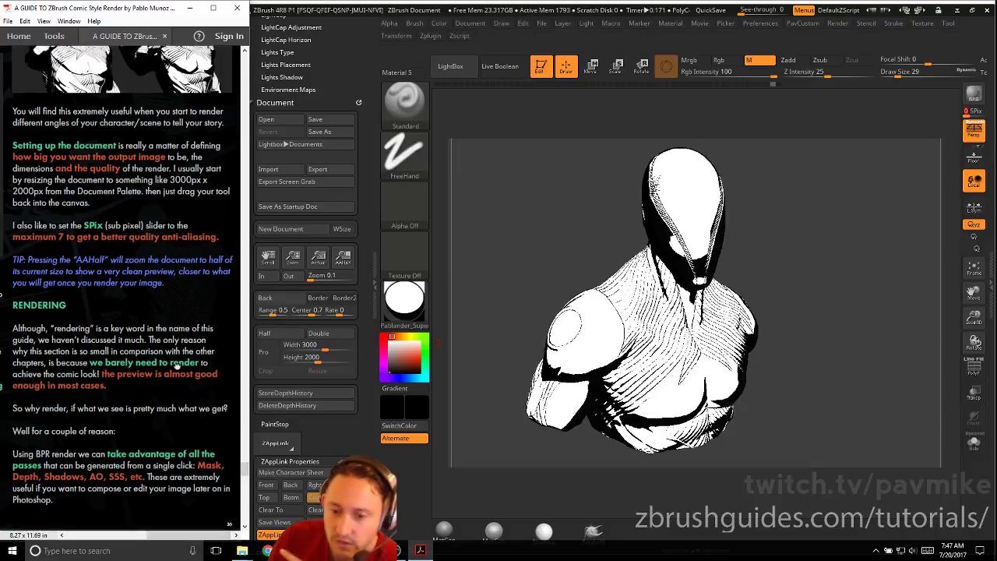
scroll(180, 337, up, 1)
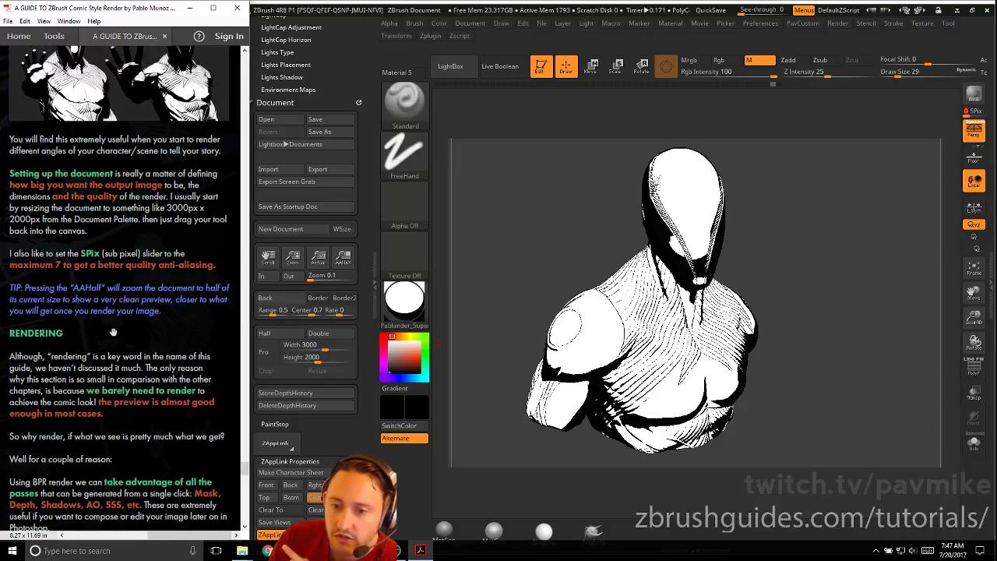
scroll(113, 333, down, 10)
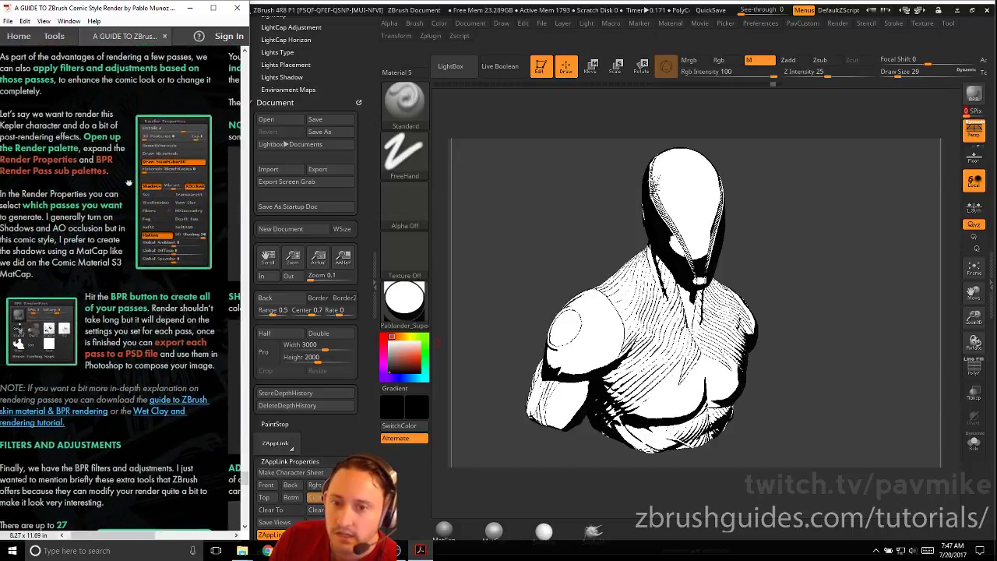
drag(128, 184, 131, 180)
drag(148, 289, 156, 293)
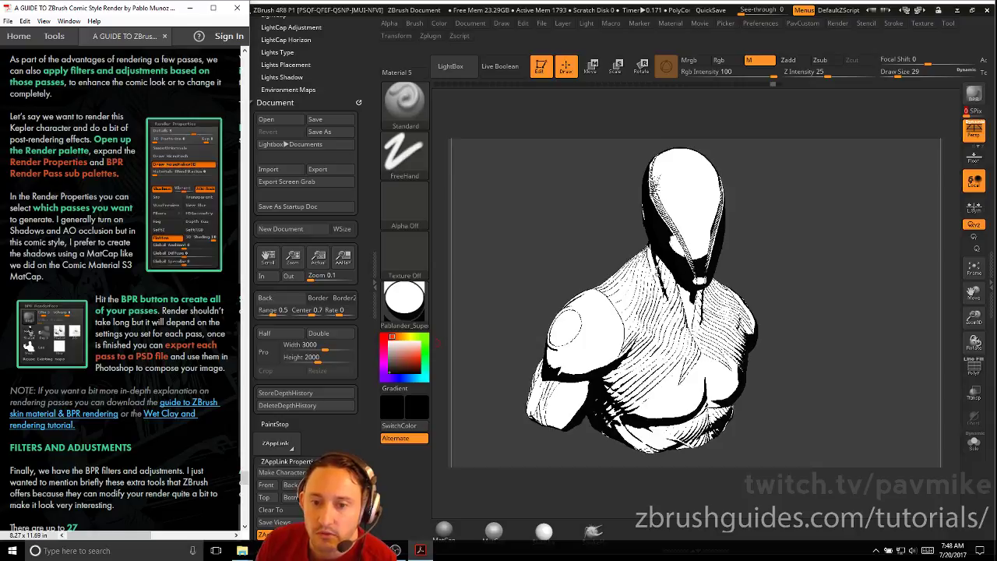
Step: Clear the docked palettes from the tray and dock the Render palette there
mouse_move(371, 77)
mouse_down()
mouse_move(336, 134)
mouse_move(352, 178)
mouse_up()
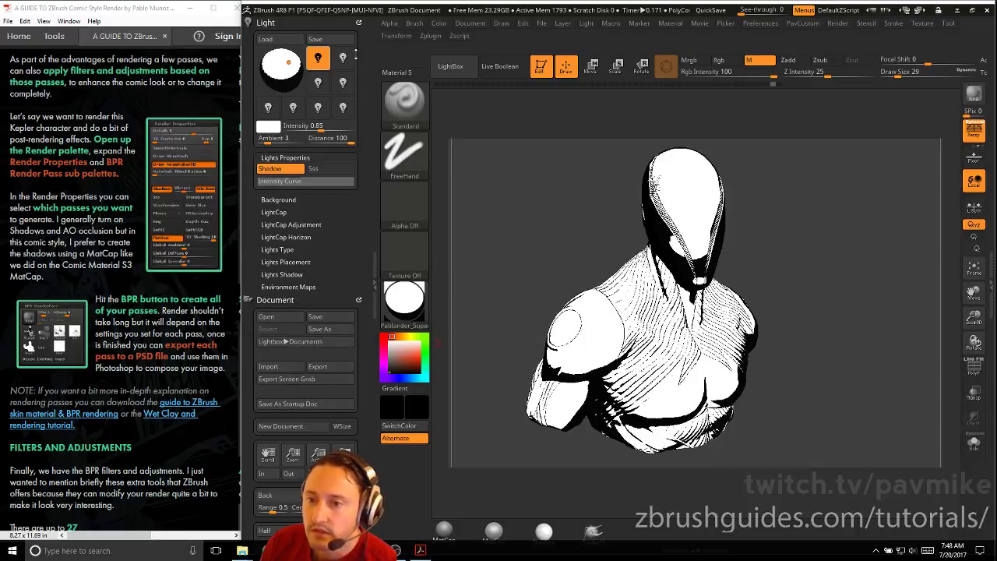
click(357, 21)
click(357, 22)
click(357, 21)
click(358, 22)
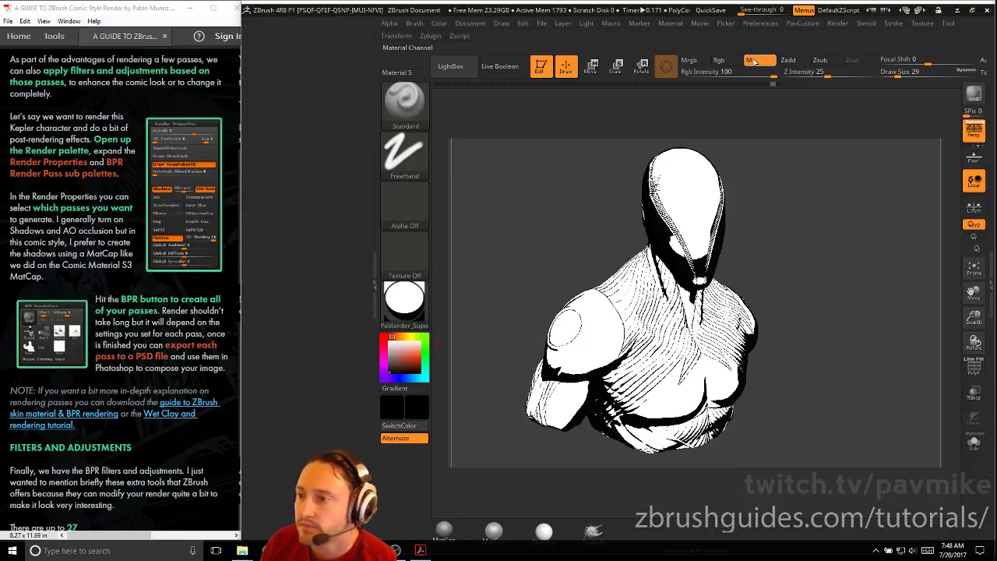
click(839, 26)
drag(833, 33, 310, 139)
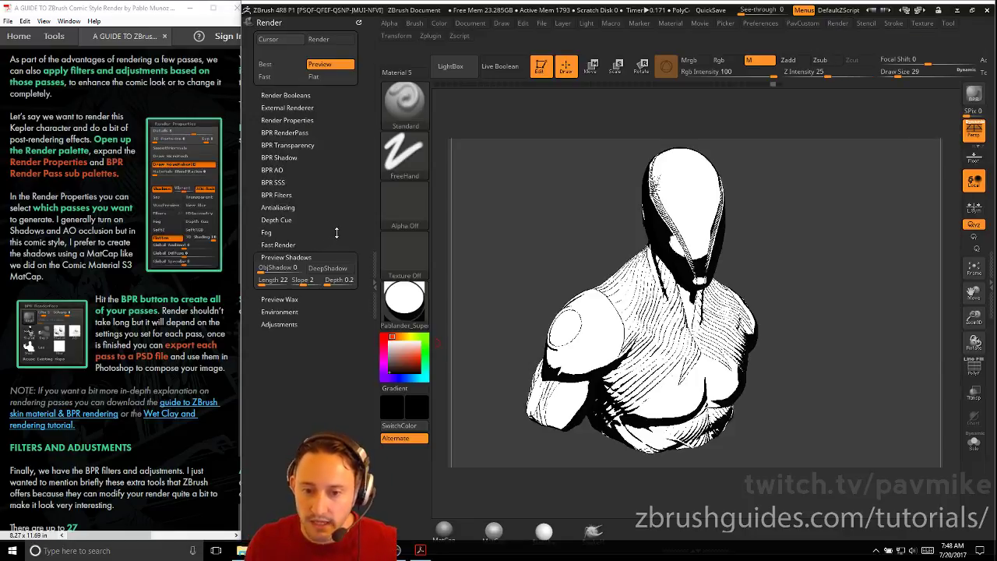
Step: Expand the Render Properties and BPR RenderPass sections of the Render palette
key(shift)
shift+click(281, 95)
shift+click(281, 95)
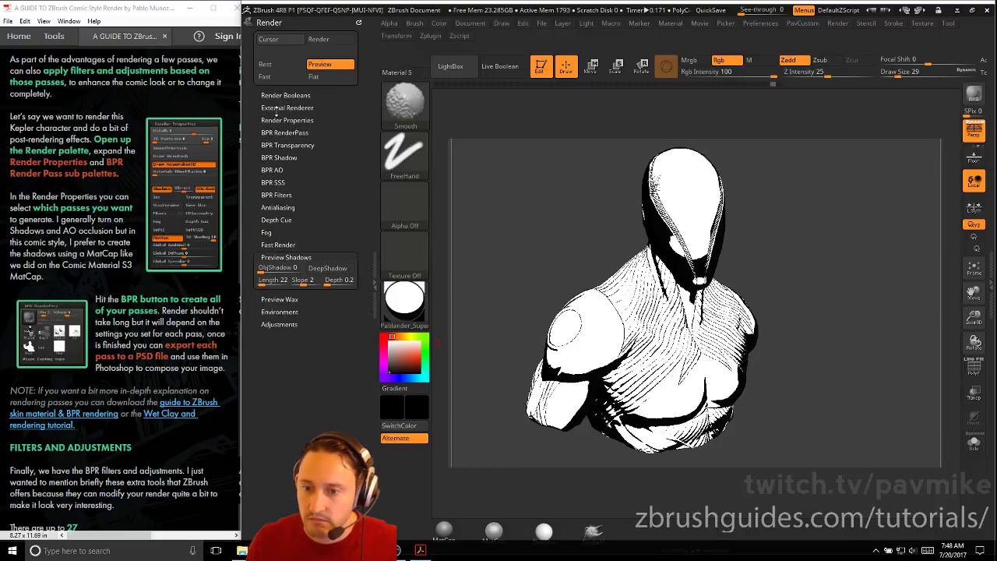
shift+click(282, 121)
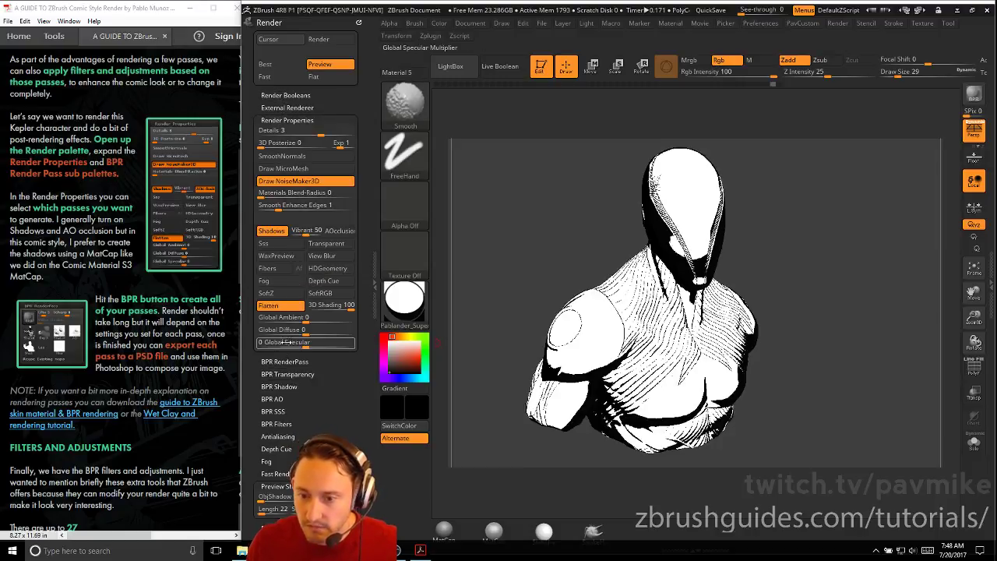
shift+click(284, 361)
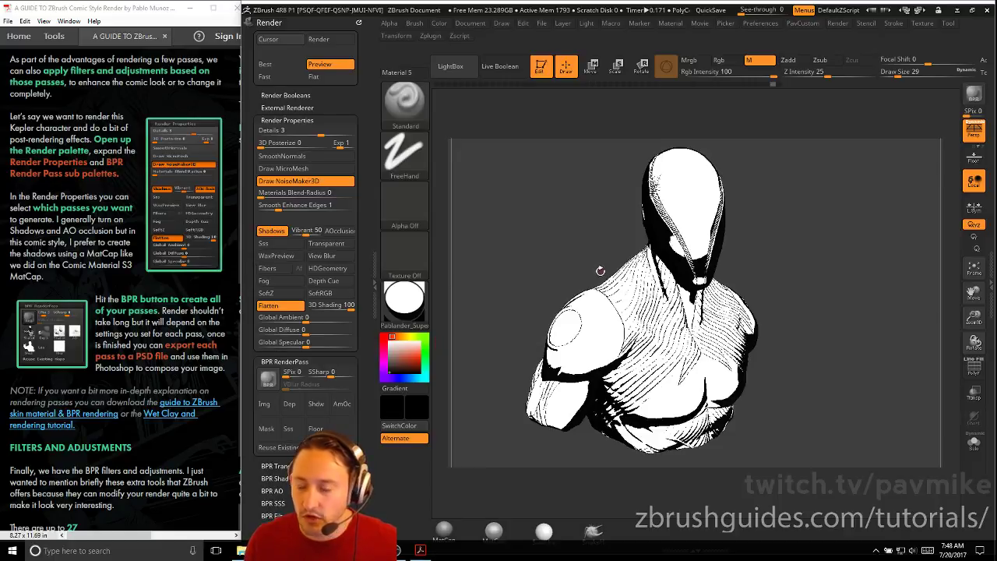
Step: Run a BPR render of the bust and inspect the generated shadow, depth and mask passes
click(588, 24)
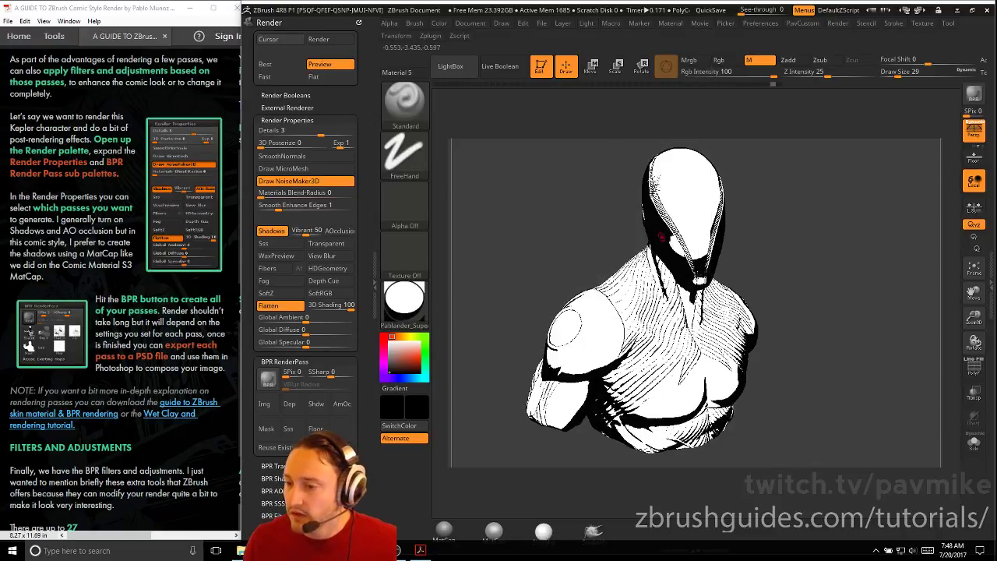
click(974, 94)
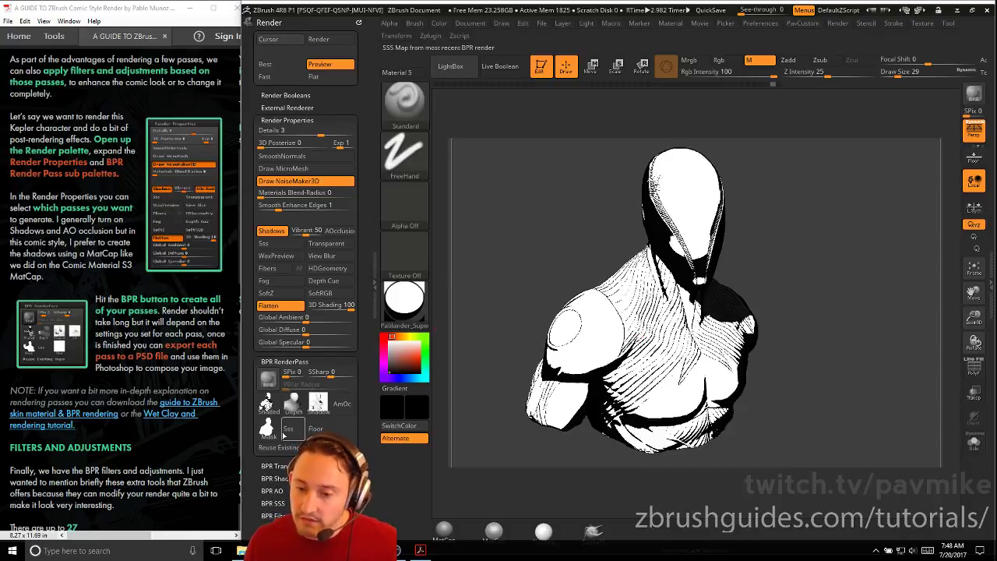
mouse_move(319, 404)
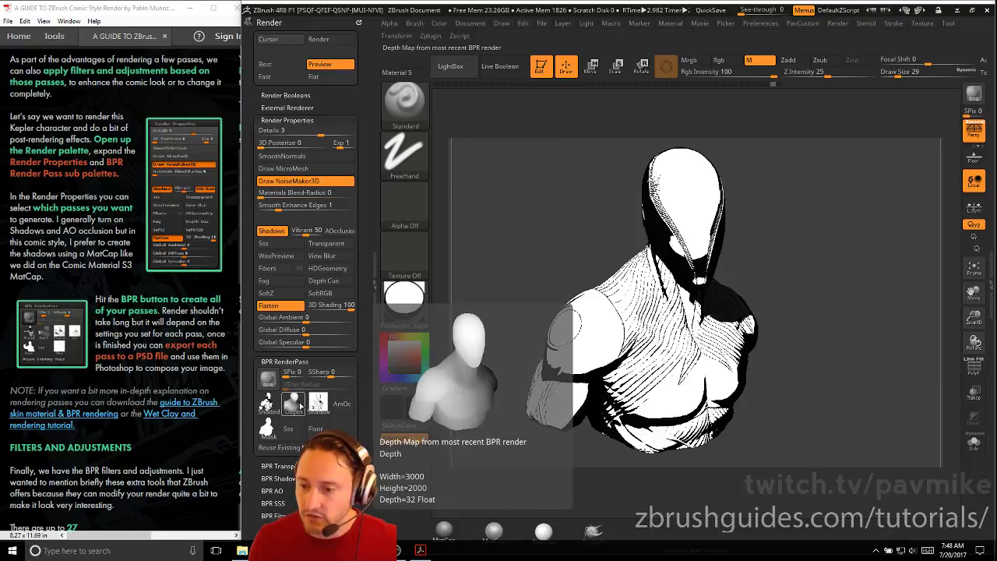
mouse_move(267, 427)
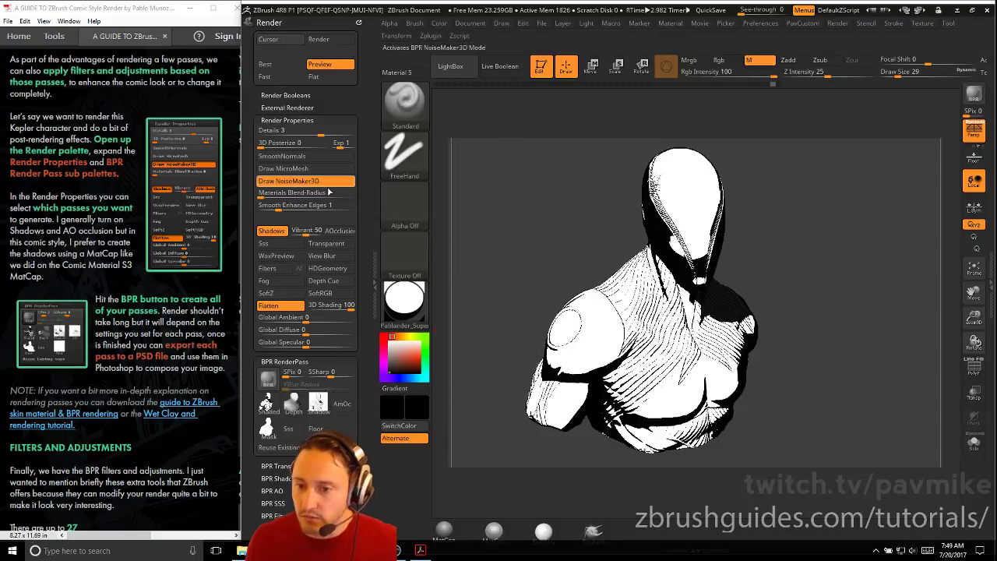
Step: Turn on AOcclusion in Render Properties and expand the BPR AO and BPR Shadow settings
click(339, 231)
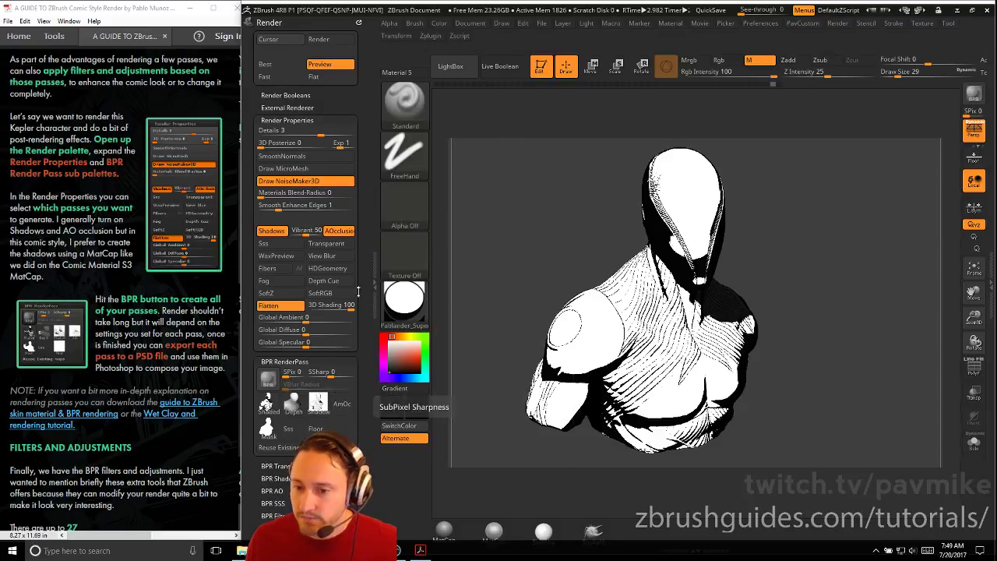
scroll(265, 281, down, 5)
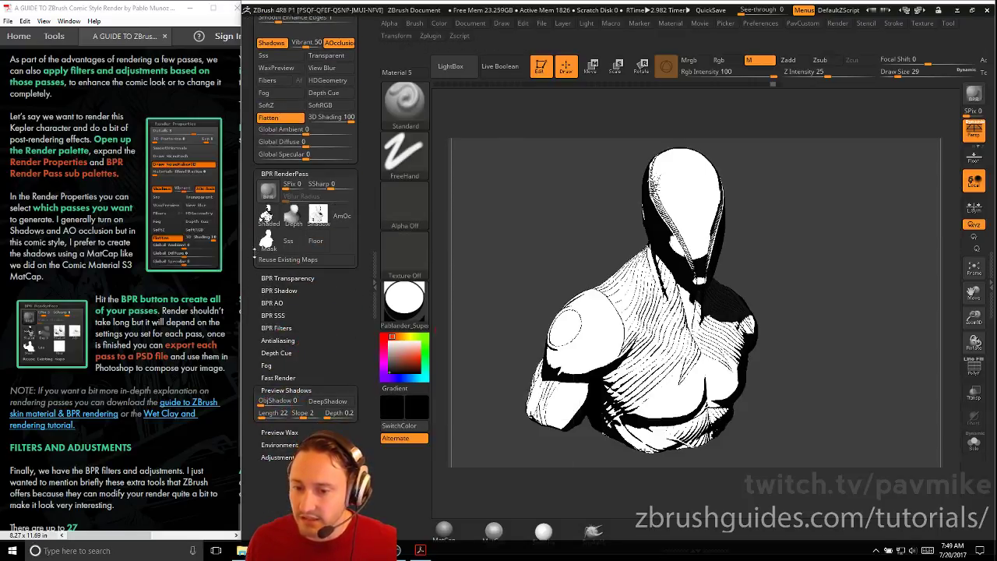
click(272, 303)
click(278, 291)
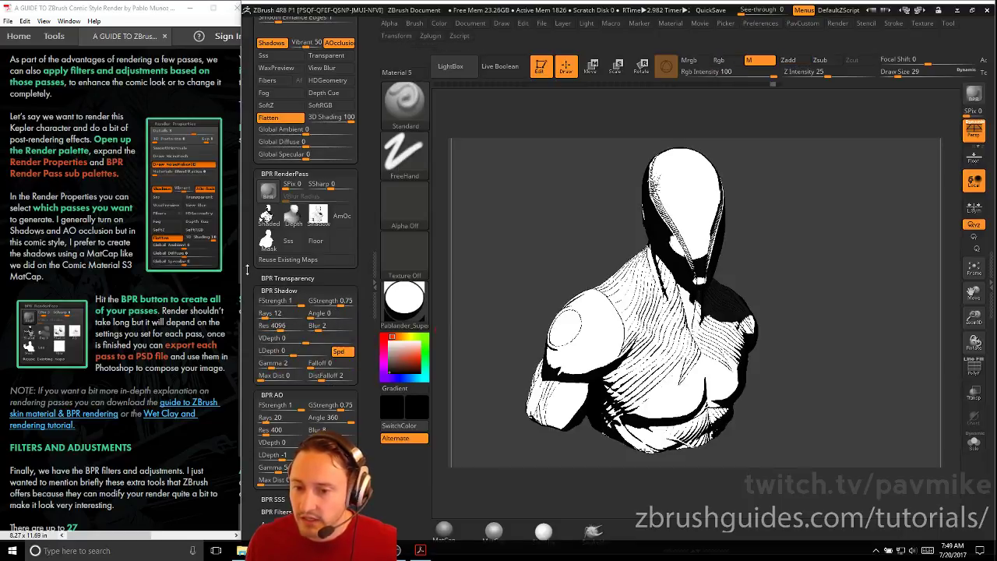
scroll(262, 379, up, 5)
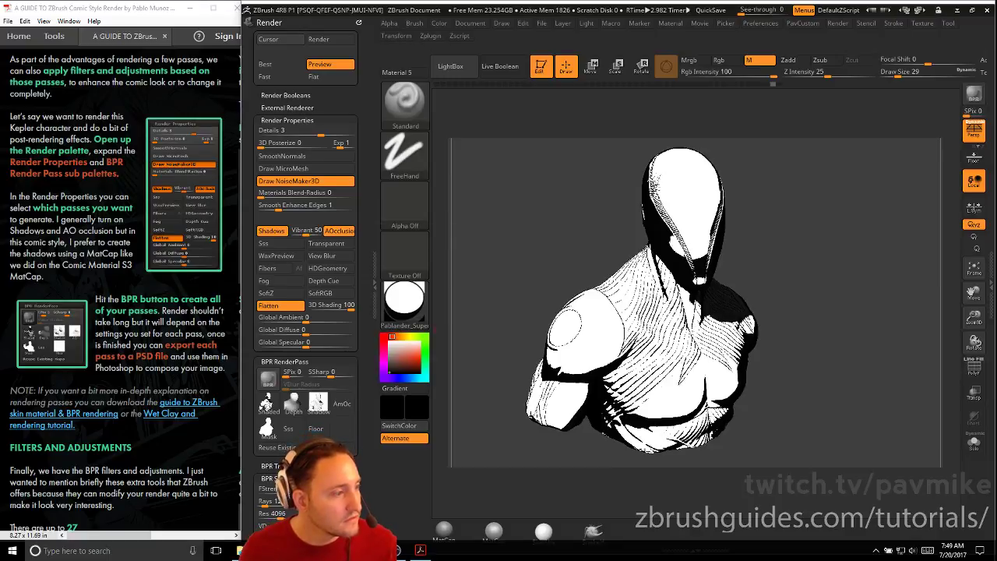
Step: Browse the YouTube channel's created playlists in the web browser and close the page
drag(996, 155, 282, 31)
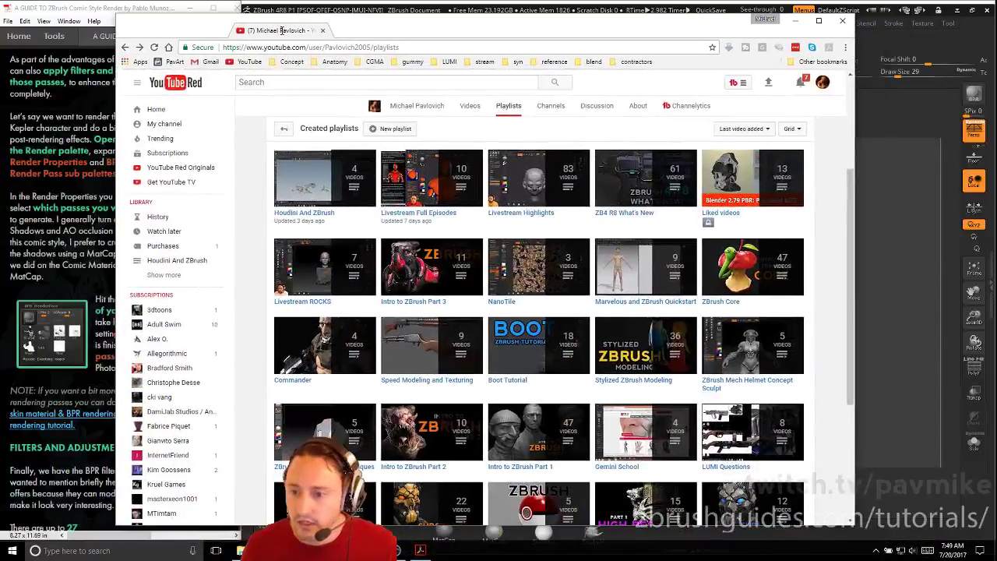
scroll(424, 391, down, 3)
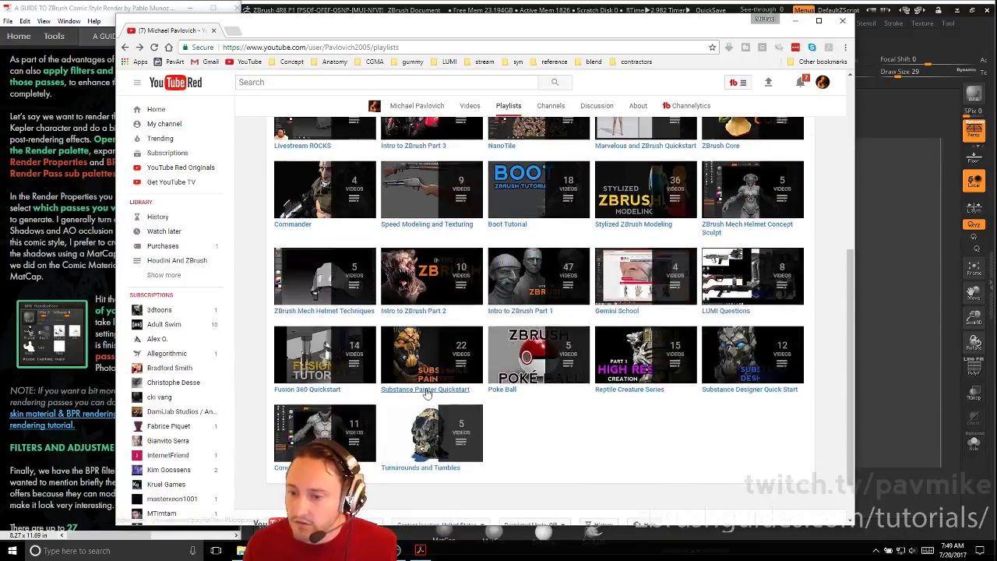
scroll(545, 335, up, 3)
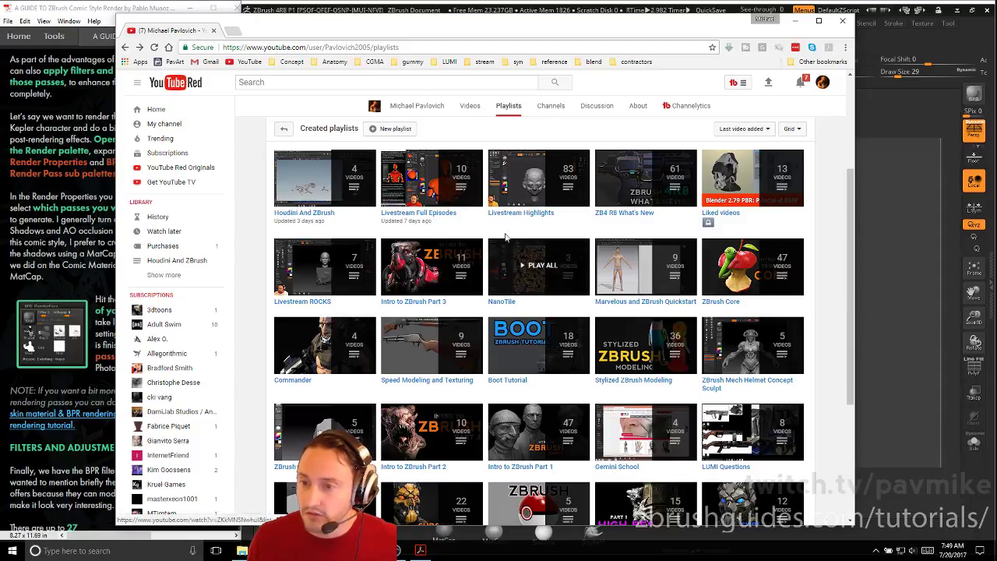
click(213, 30)
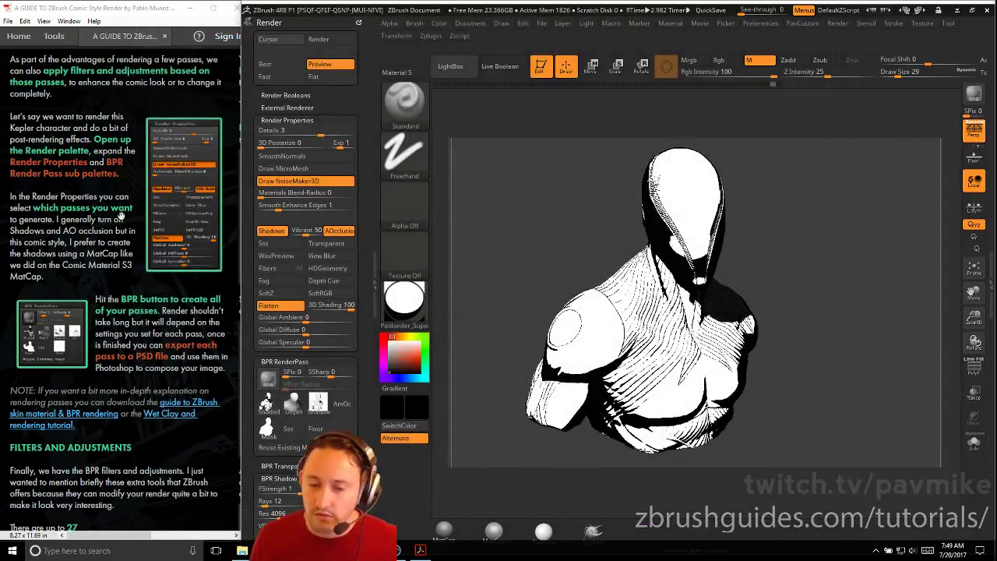
Step: Export the shaded render pass as the Photoshop file BPR_Render.psd in the RESOURCES folder
click(175, 372)
scroll(175, 372, down, 3)
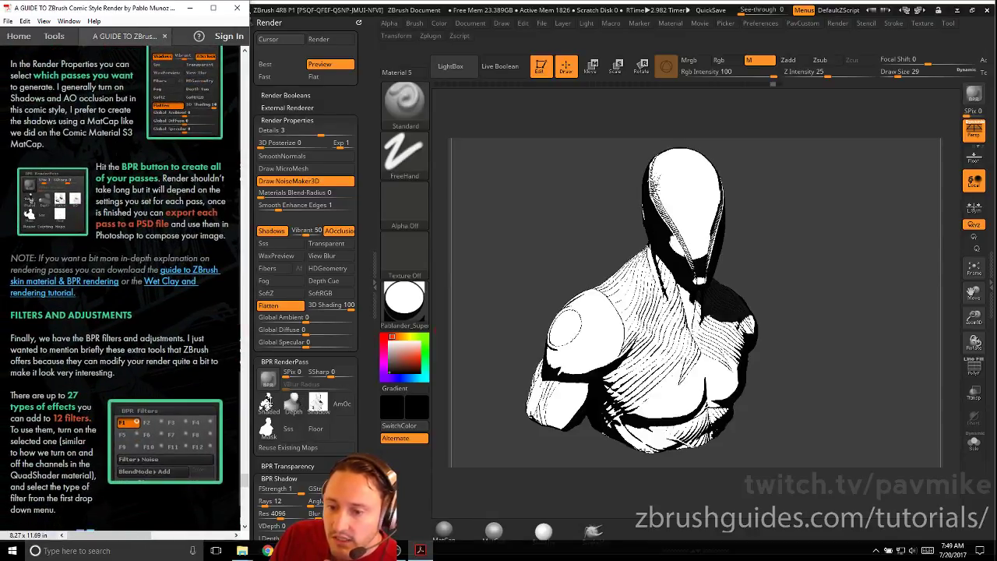
click(267, 403)
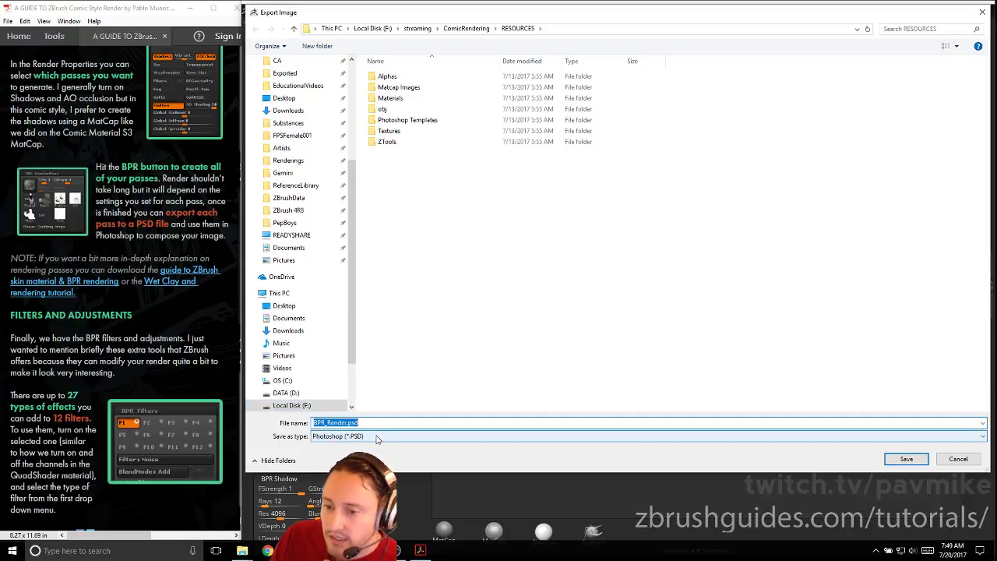
click(906, 458)
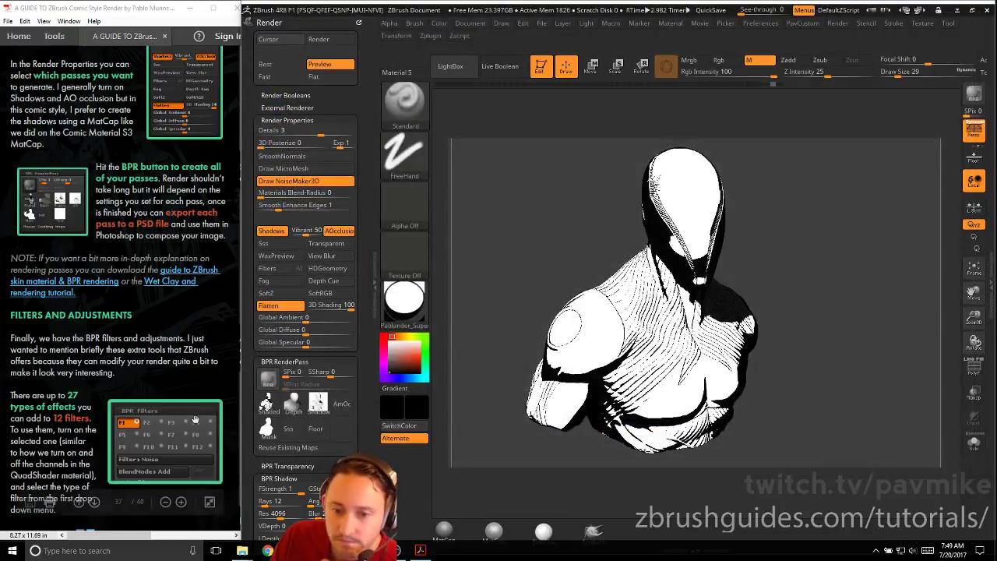
Step: Read the guide's Filters and Adjustments section about BPR filters
click(79, 365)
scroll(79, 364, down, 3)
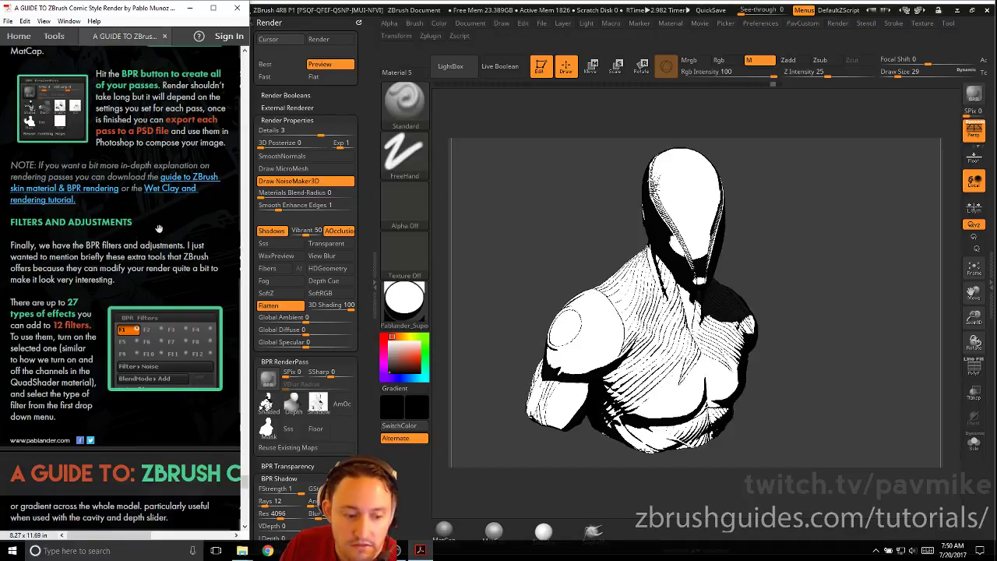
scroll(156, 226, down, 3)
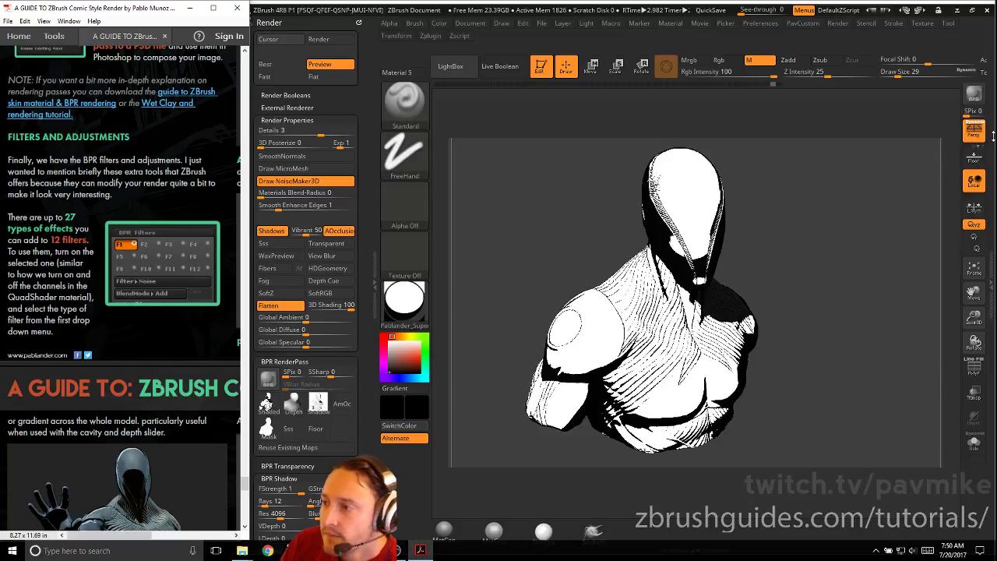
Step: Run a BPR render with ambient occlusion, turn AOcclusion off, and render the bust again
click(974, 95)
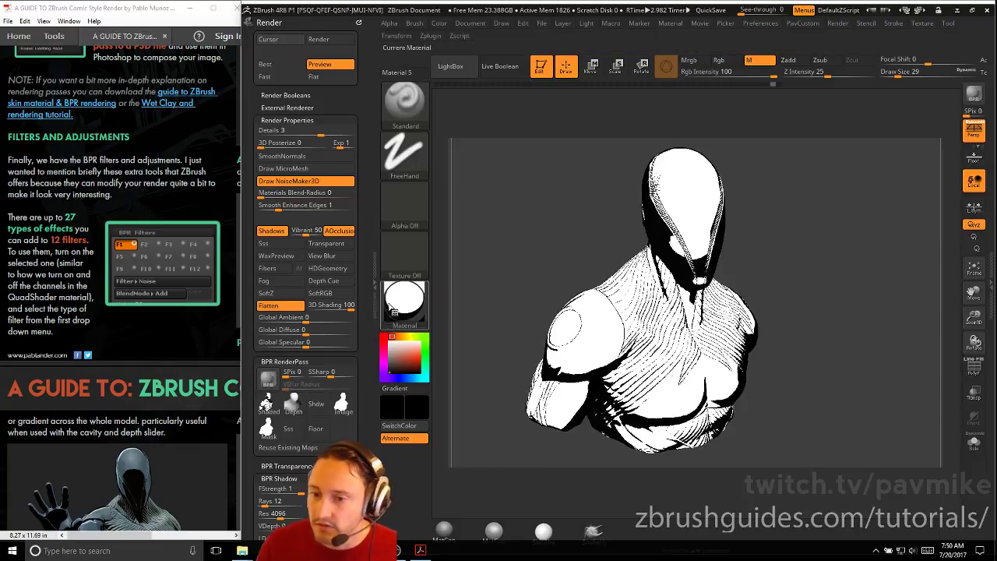
click(339, 231)
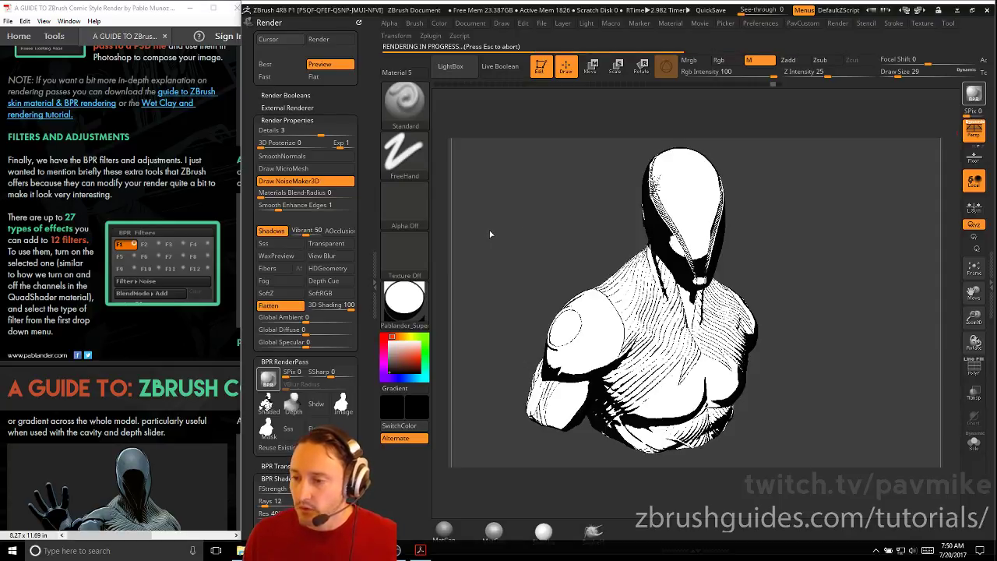
Step: Expand the BPR Filters settings in the Render palette
drag(364, 256, 356, 131)
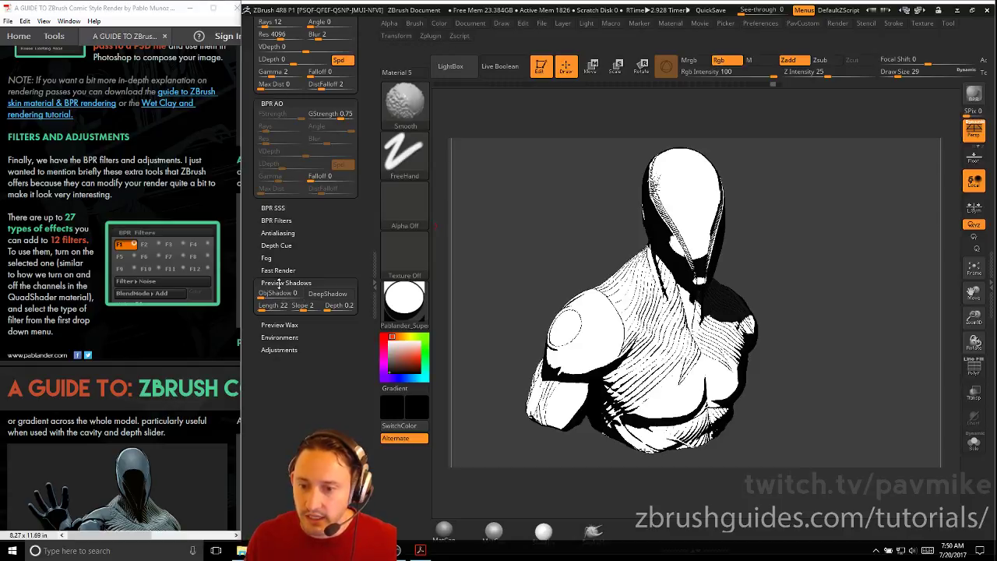
click(274, 221)
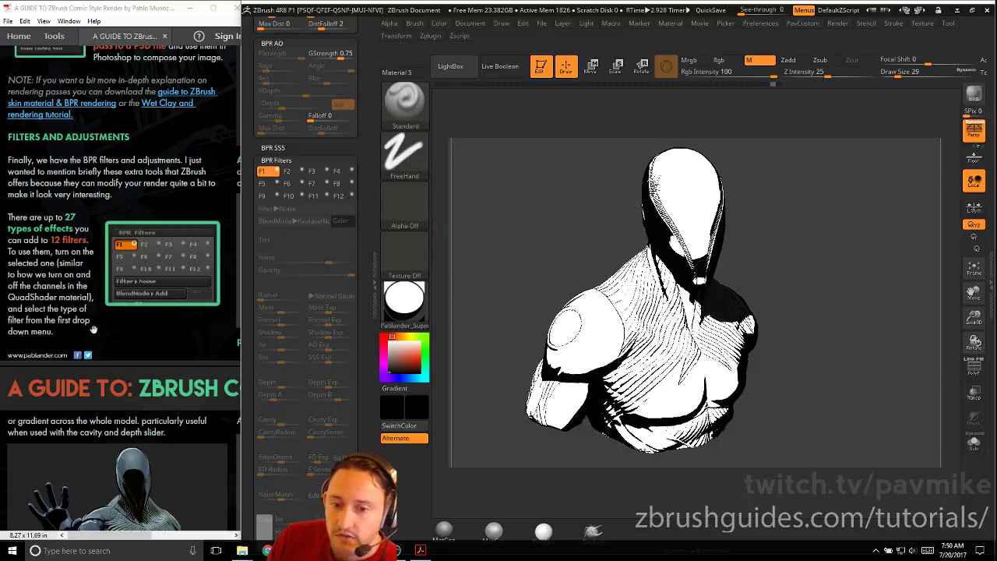
Step: Turn on BPR filter F1 with the Noise type and read the guide's notes on blending modes and favourite filters
drag(53, 199, 51, 317)
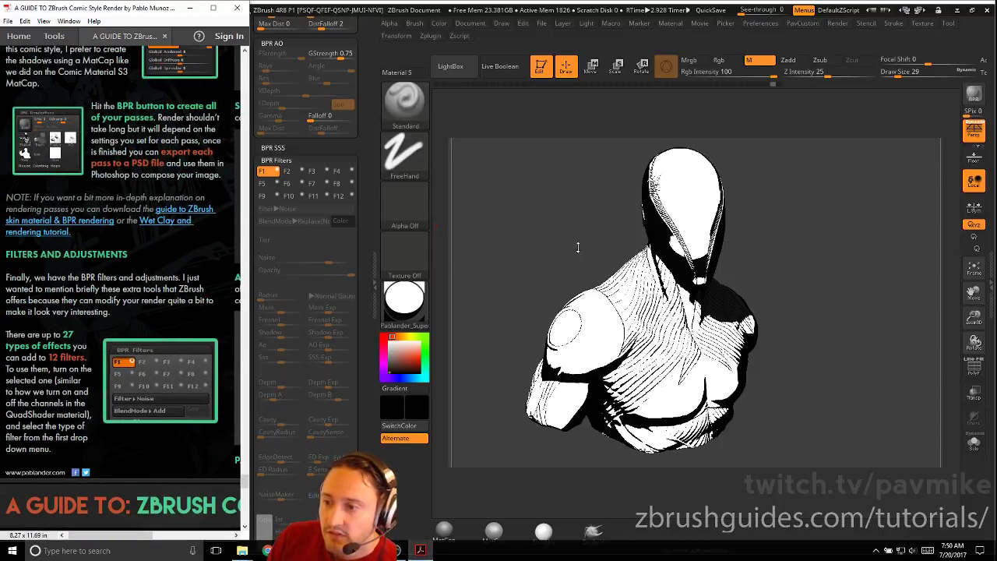
click(278, 170)
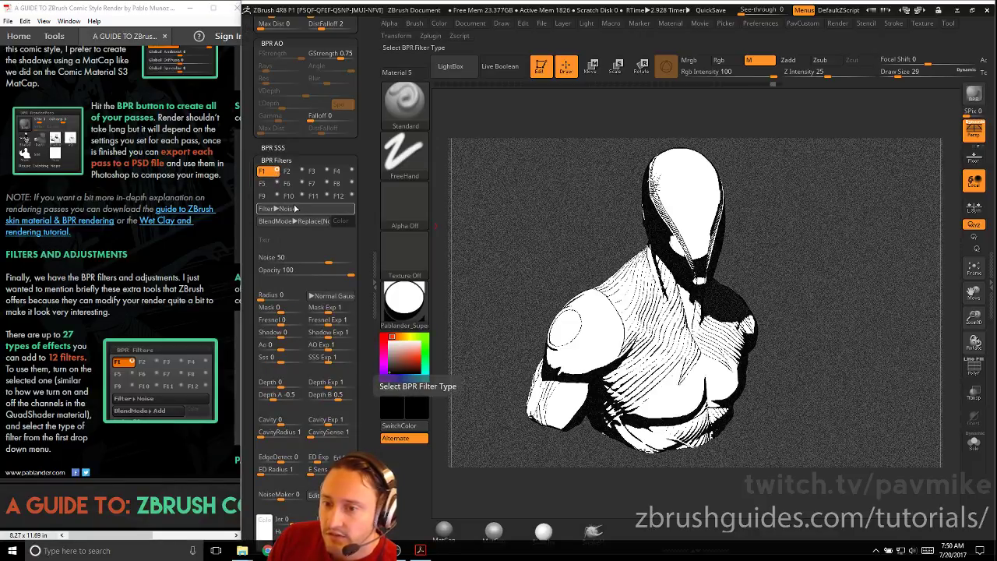
drag(187, 174, 86, 350)
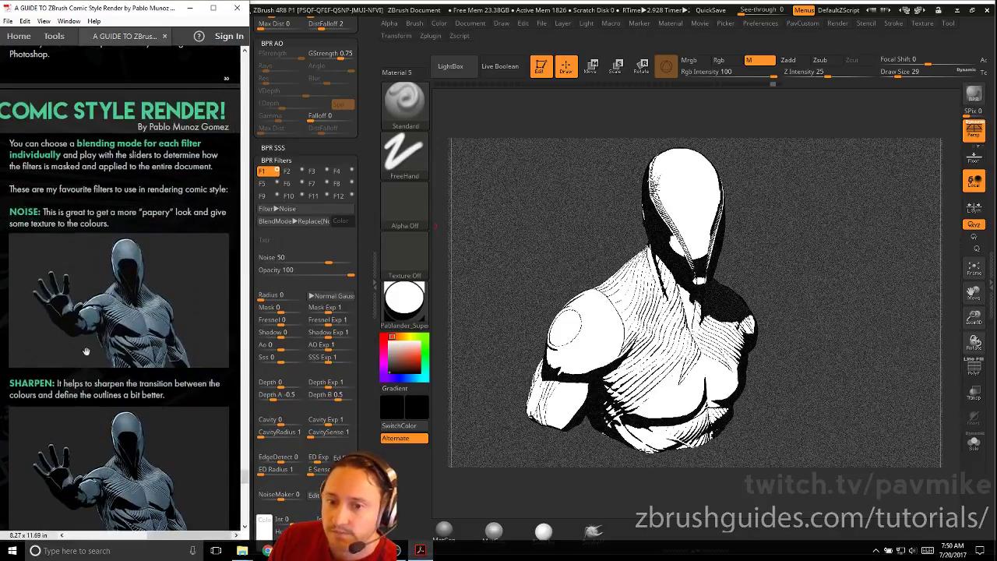
drag(89, 254, 95, 256)
scroll(94, 256, down, 2)
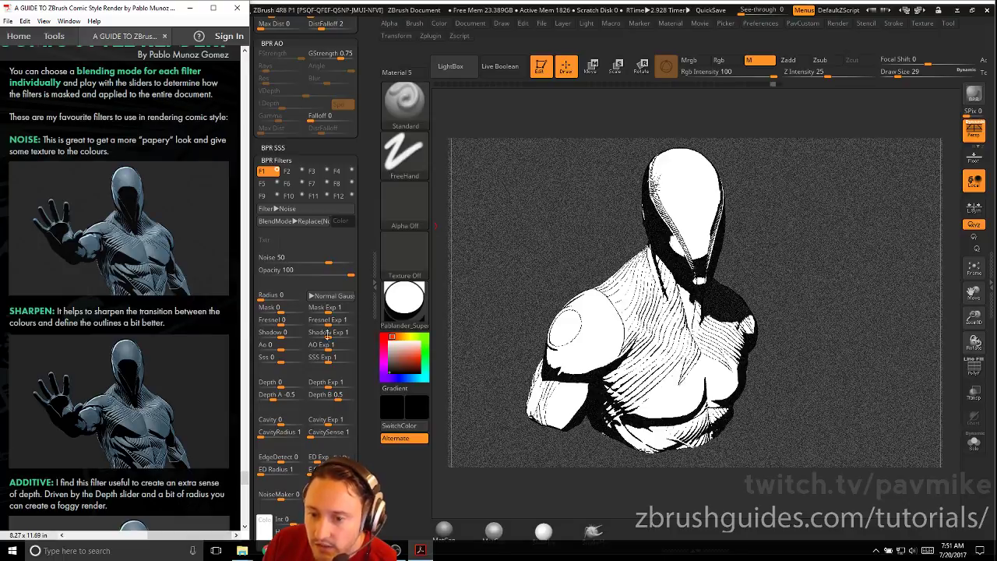
Step: Try the Multiply blend mode on the Noise filter and restore Replace (Normal)
scroll(360, 342, down, 5)
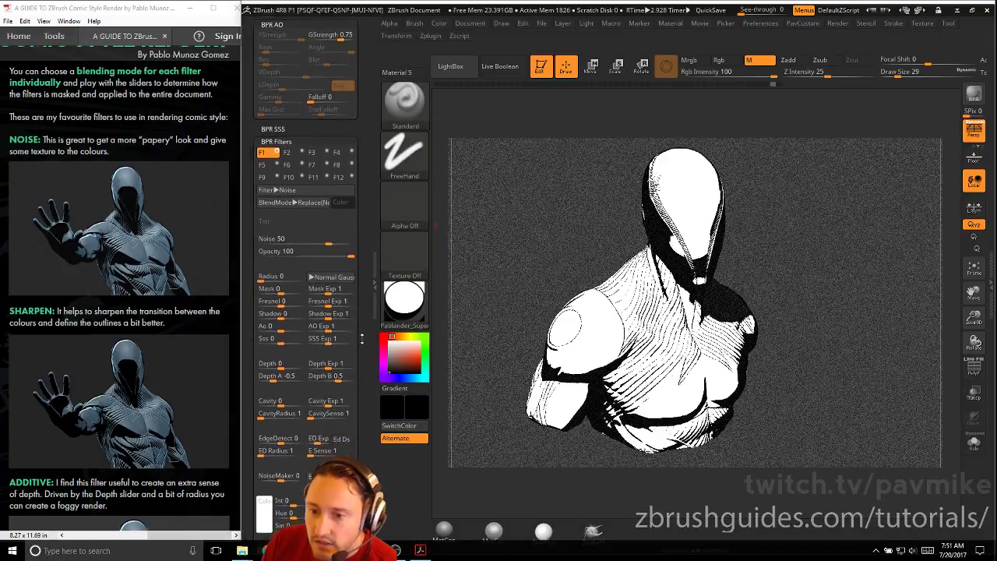
scroll(359, 288, down, 1)
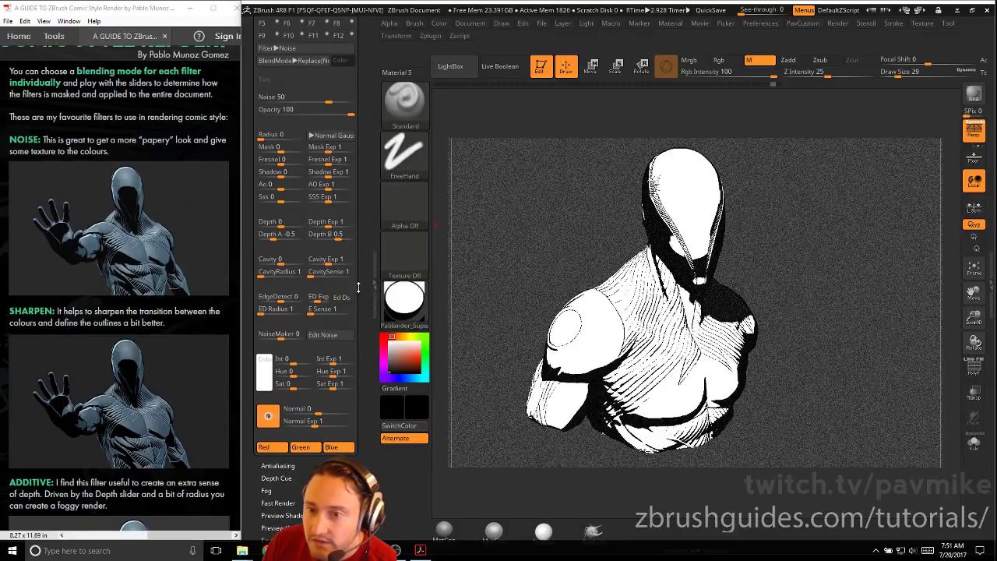
scroll(327, 234, up, 4)
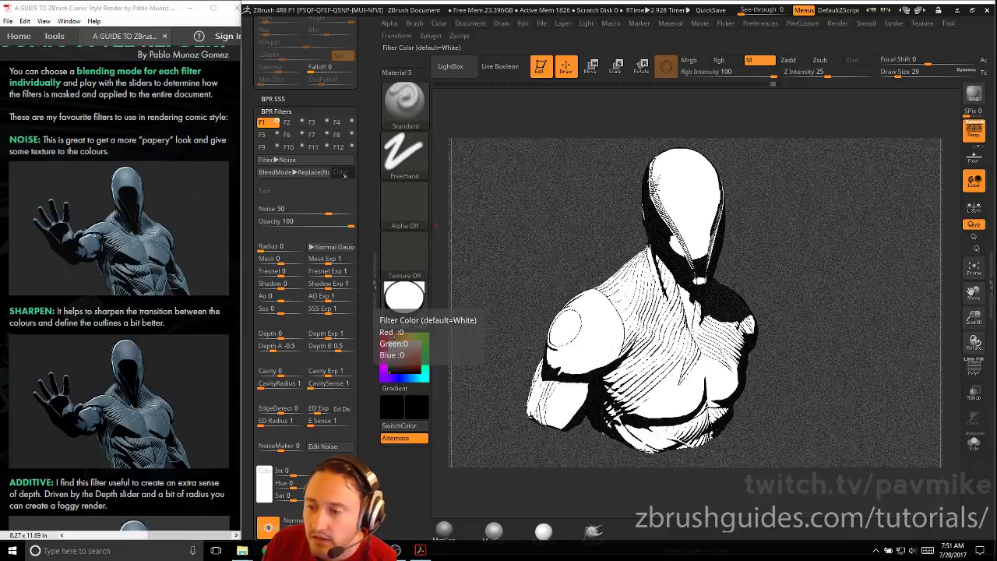
click(293, 172)
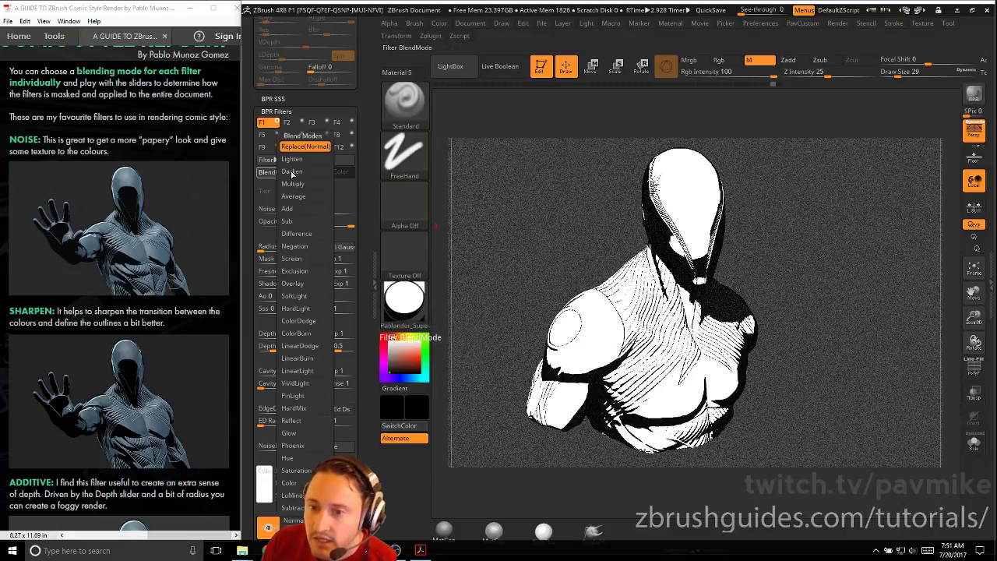
click(293, 184)
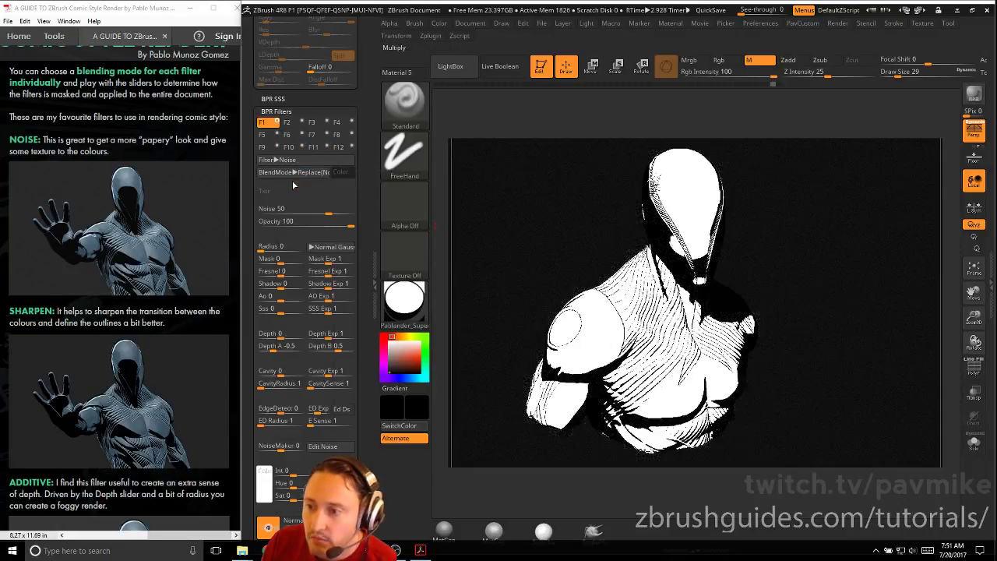
click(293, 172)
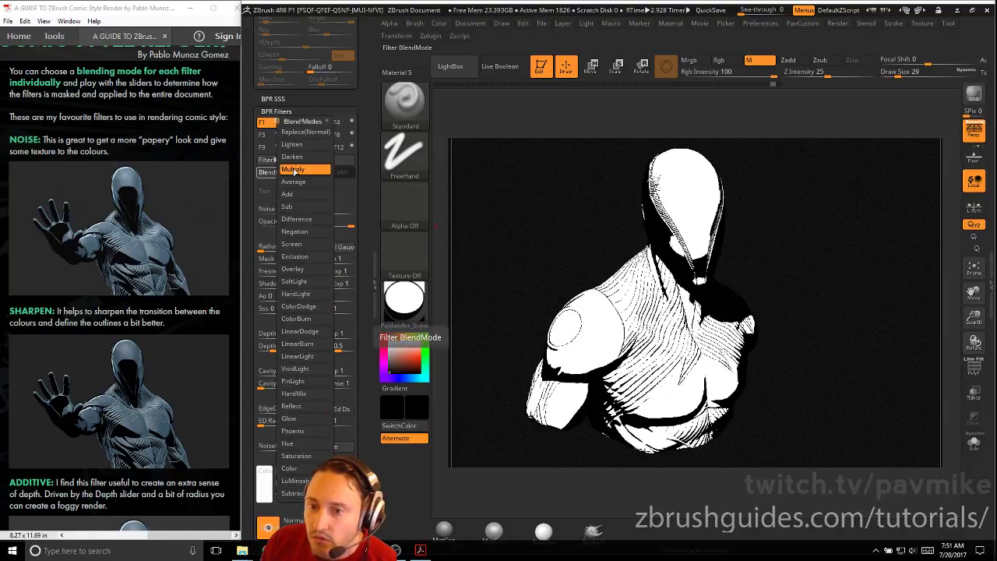
click(302, 134)
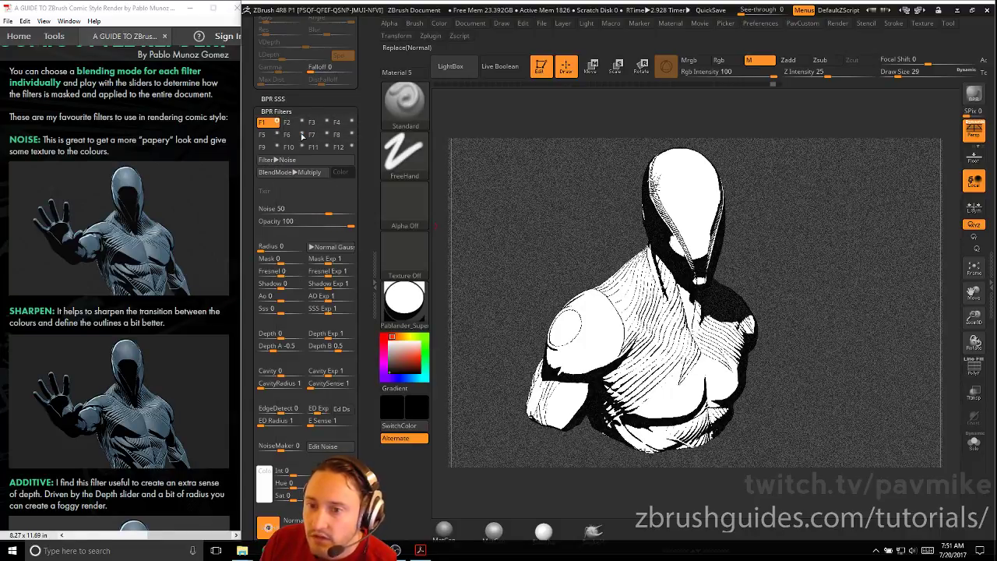
Step: Try the Screen blend mode on the Noise filter, reduce its strength to 27, and restore Replace (Normal)
click(289, 173)
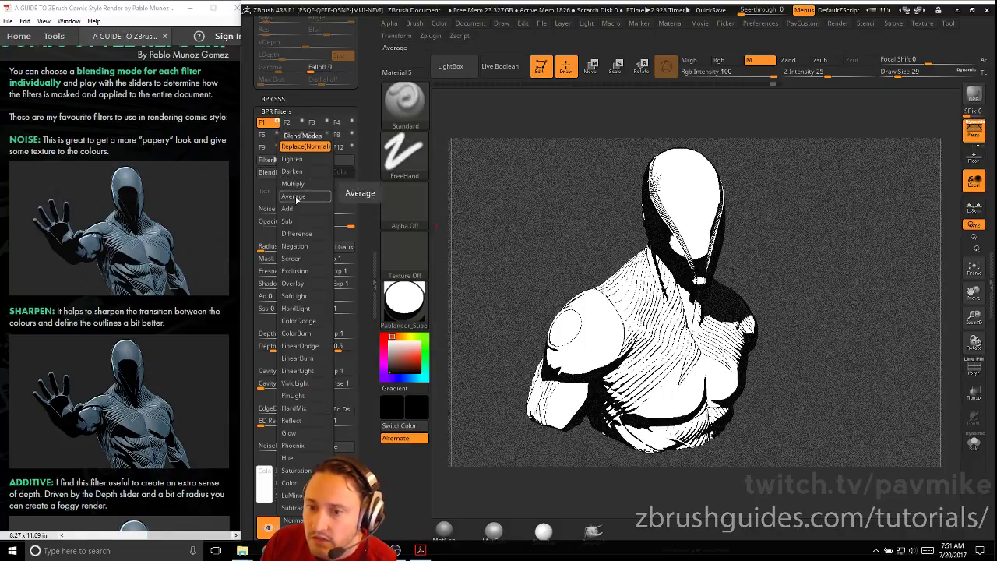
click(293, 259)
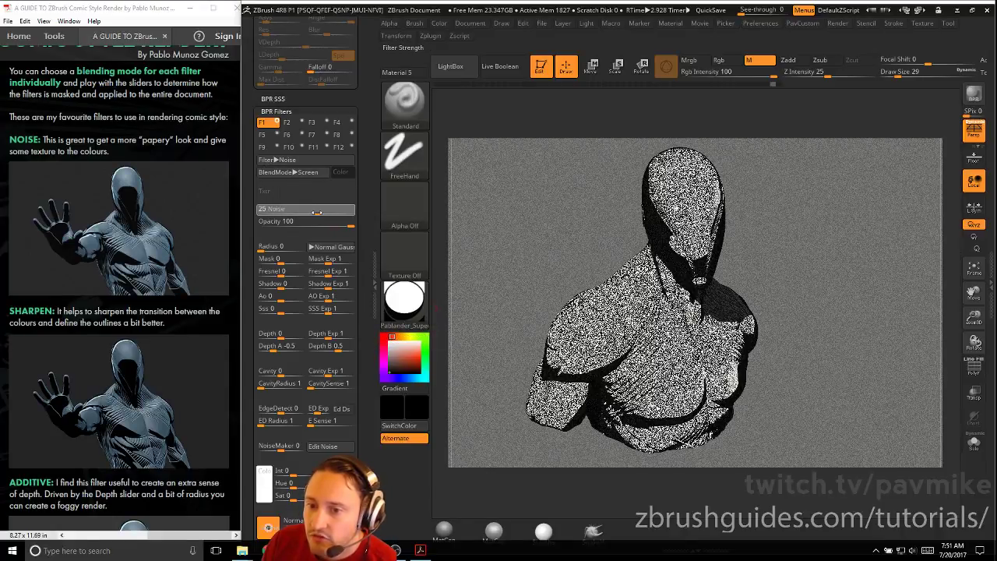
mouse_move(330, 212)
mouse_down()
mouse_move(346, 212)
mouse_move(299, 223)
mouse_move(365, 225)
mouse_move(309, 210)
mouse_move(318, 211)
mouse_up()
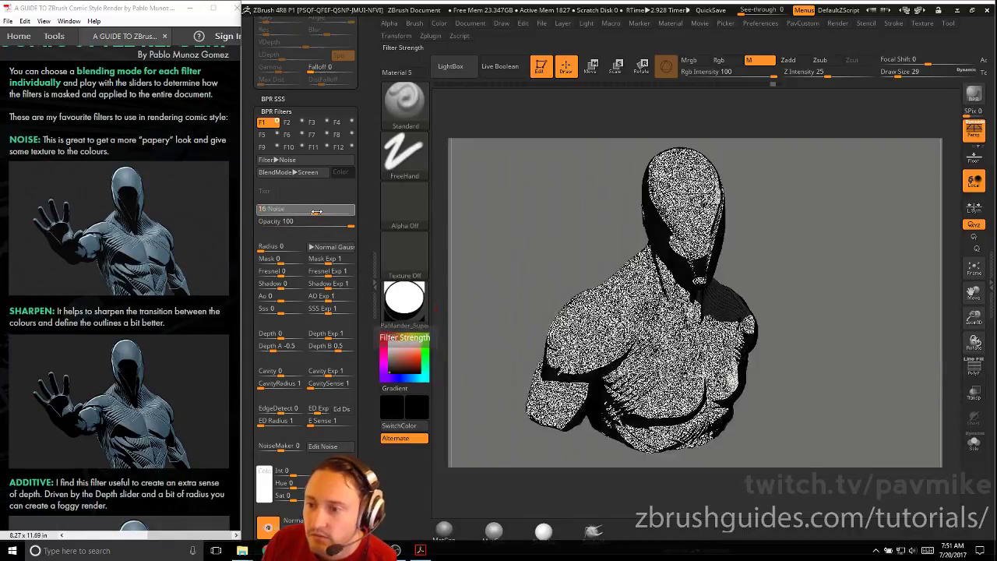
click(282, 171)
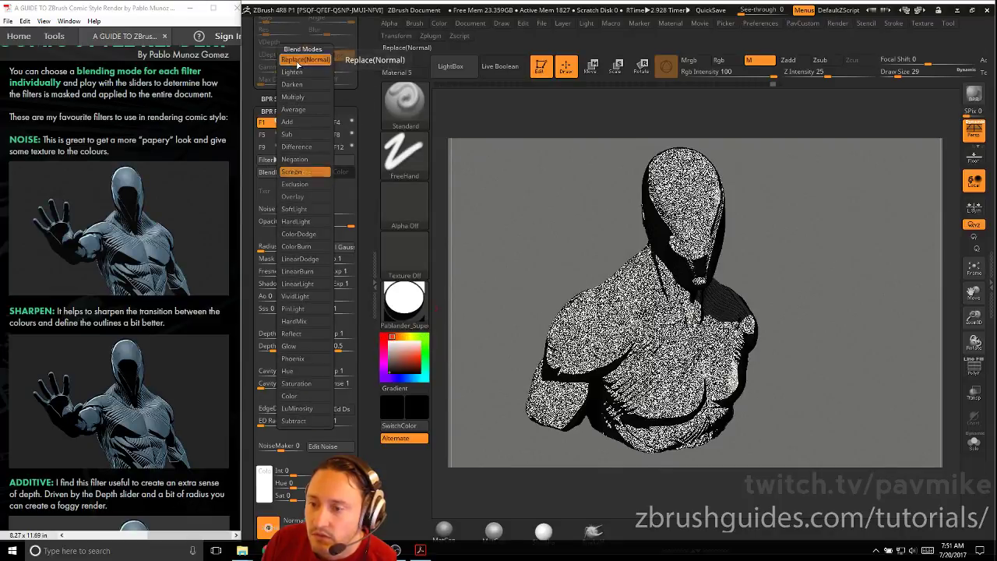
click(296, 171)
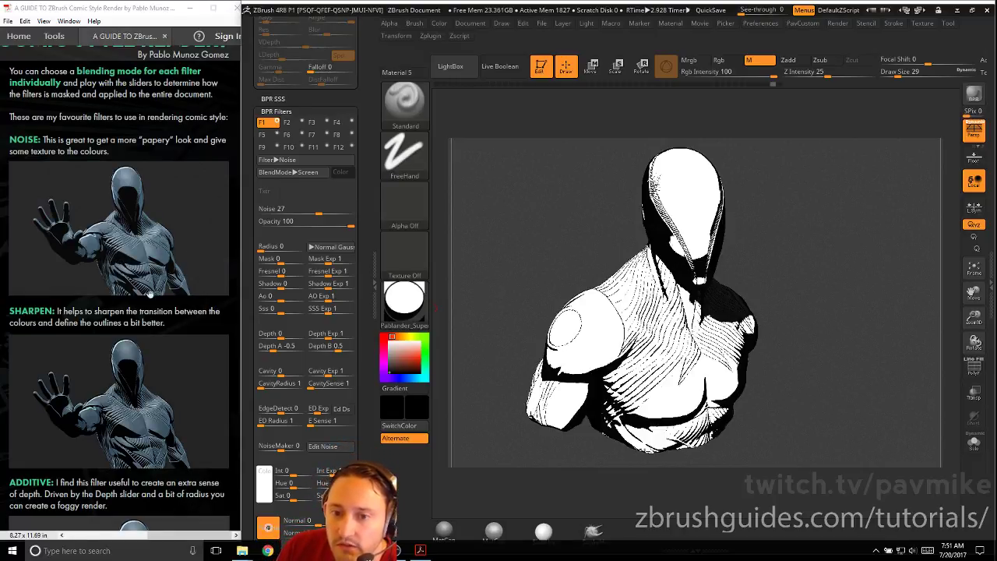
Step: Turn off polypaint on the Kepler_Bust subtool so the bust takes the current colour
scroll(150, 293, down, 2)
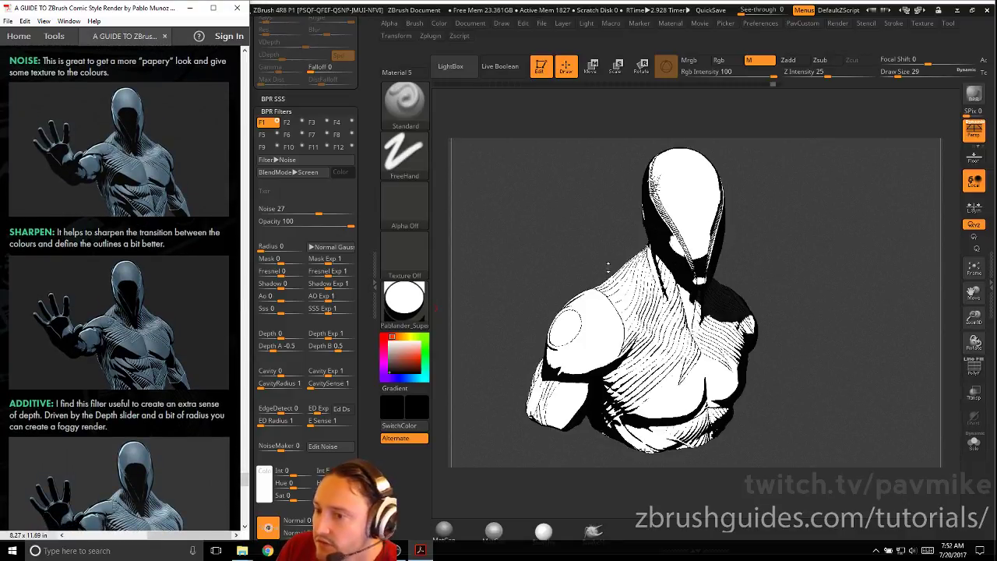
click(401, 357)
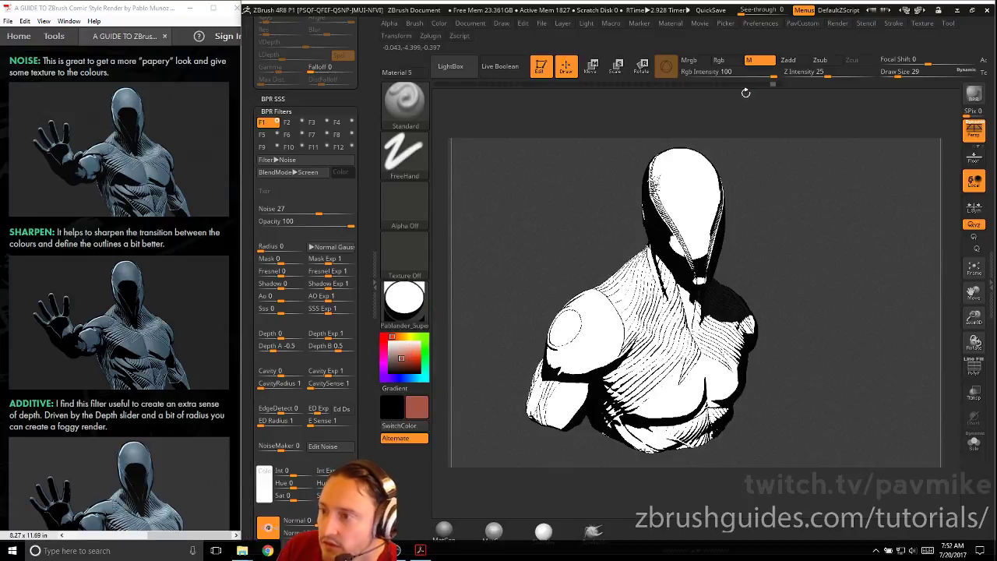
click(991, 125)
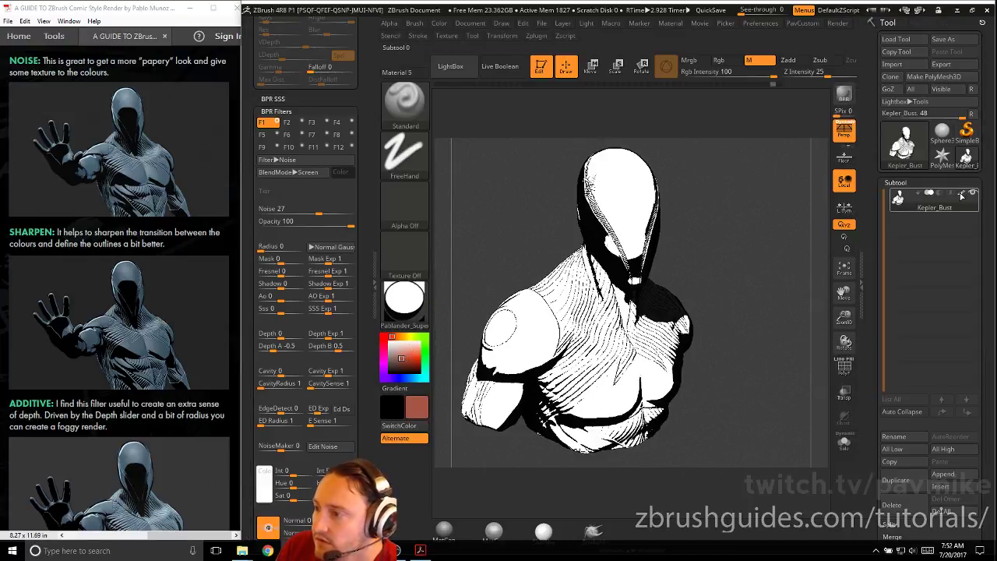
click(723, 264)
Step: Change the current colour to a muted greyish blue for the bust
click(405, 366)
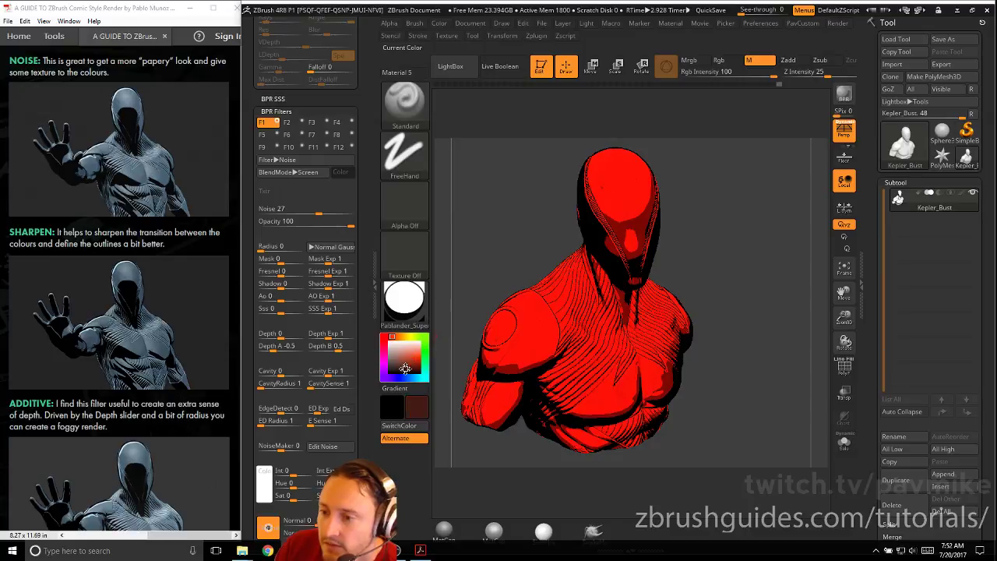
click(406, 359)
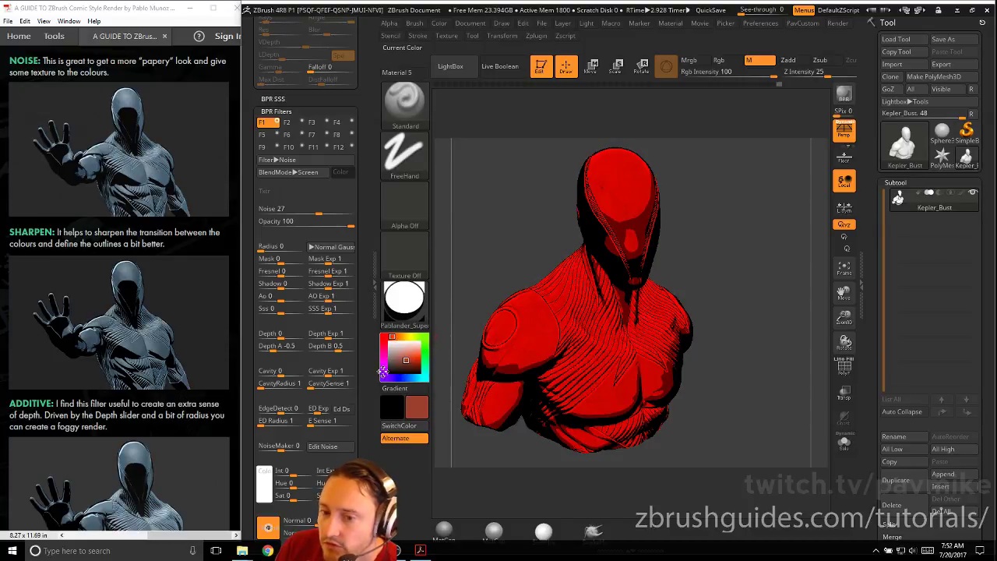
click(383, 372)
click(398, 364)
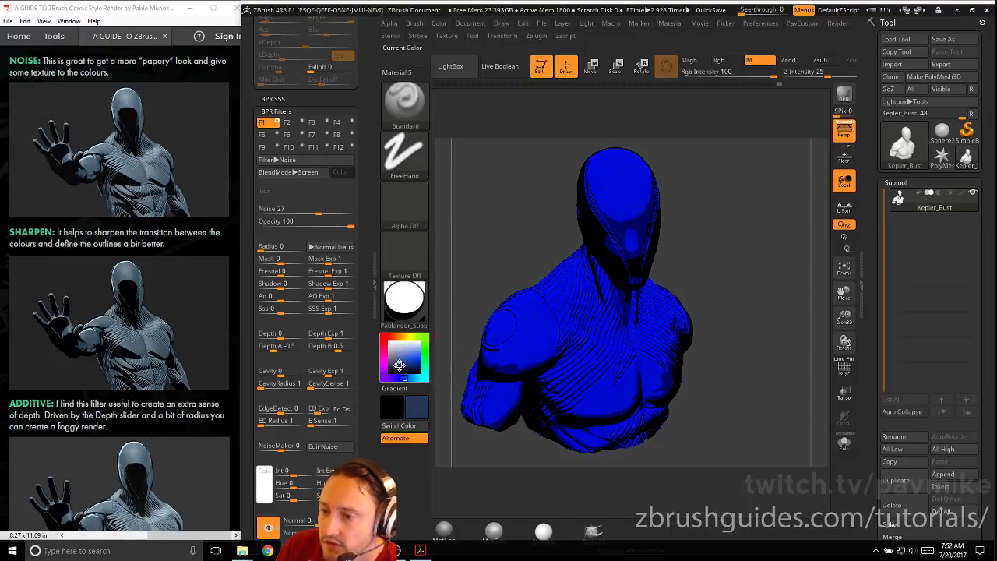
click(399, 363)
click(395, 354)
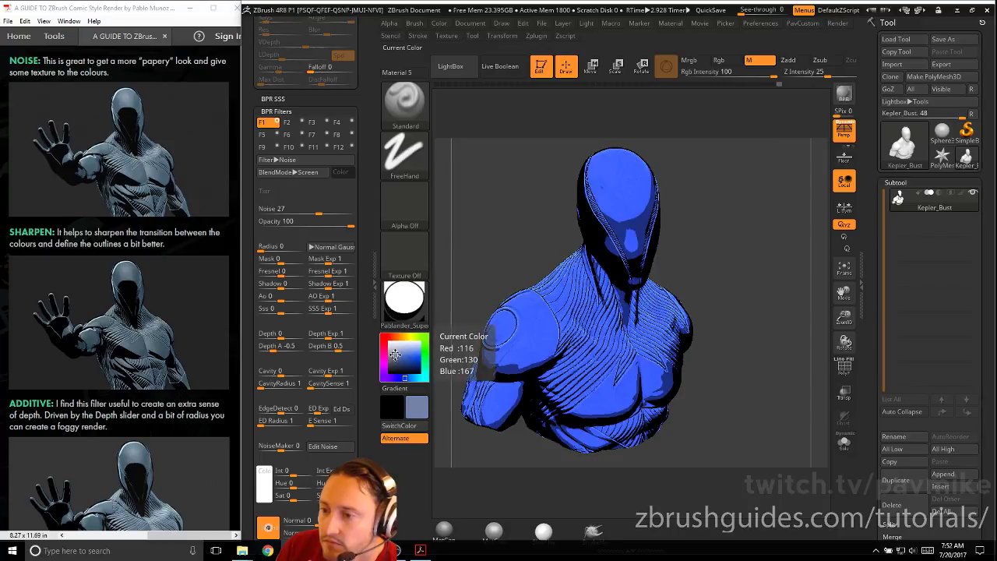
click(389, 345)
click(392, 353)
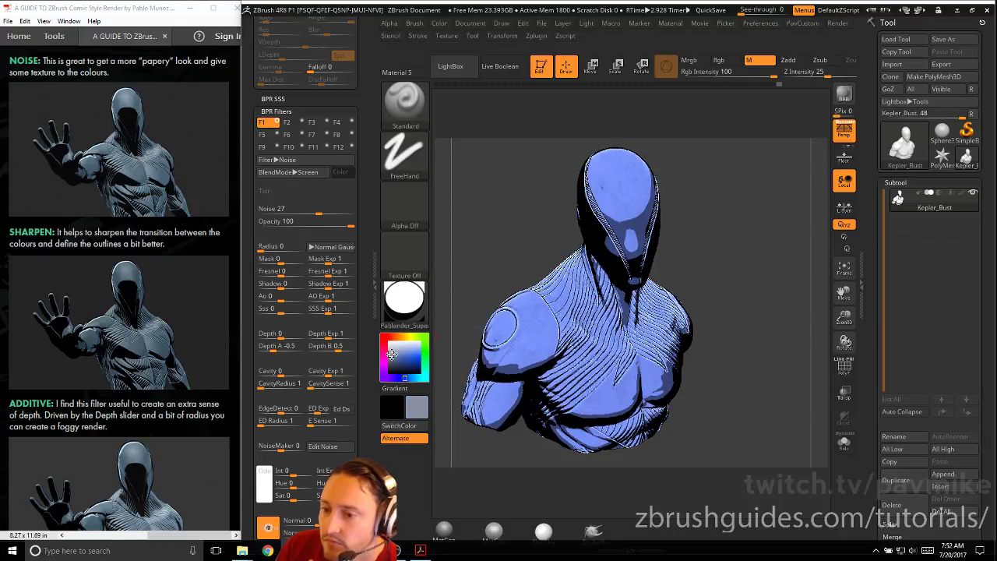
click(391, 355)
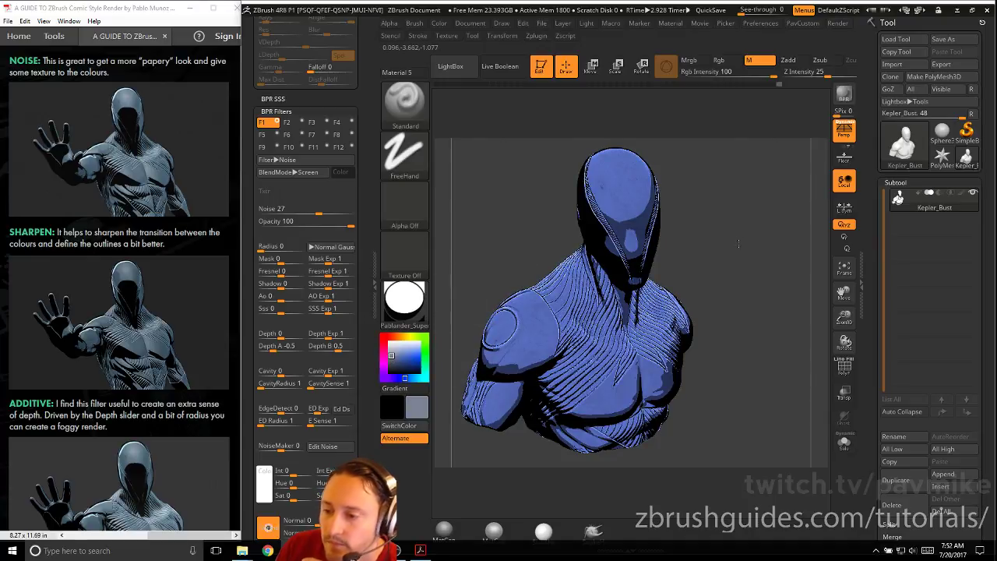
Step: Create a new document with WSize enabled, without saving changes to the current document
drag(738, 243, 883, 272)
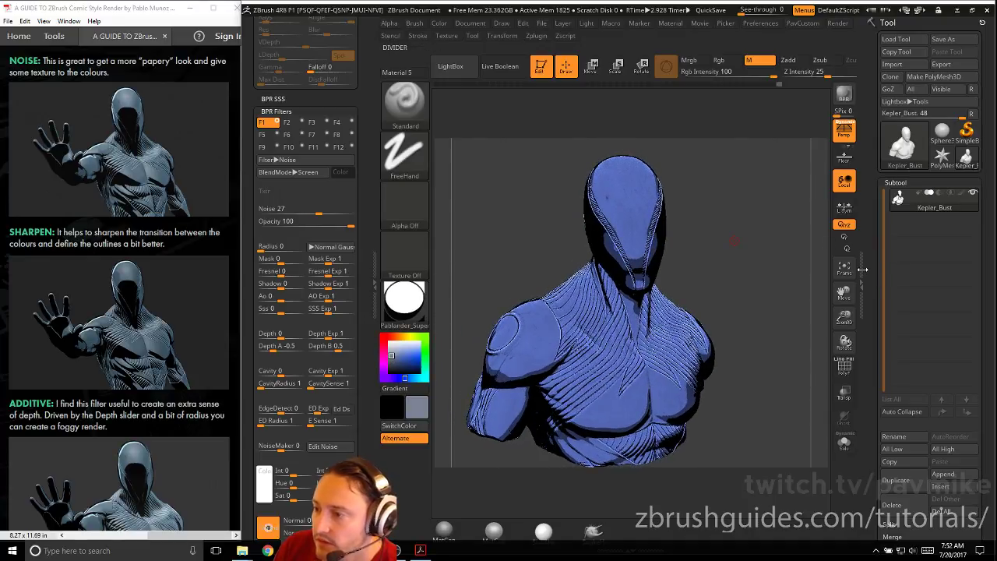
click(862, 269)
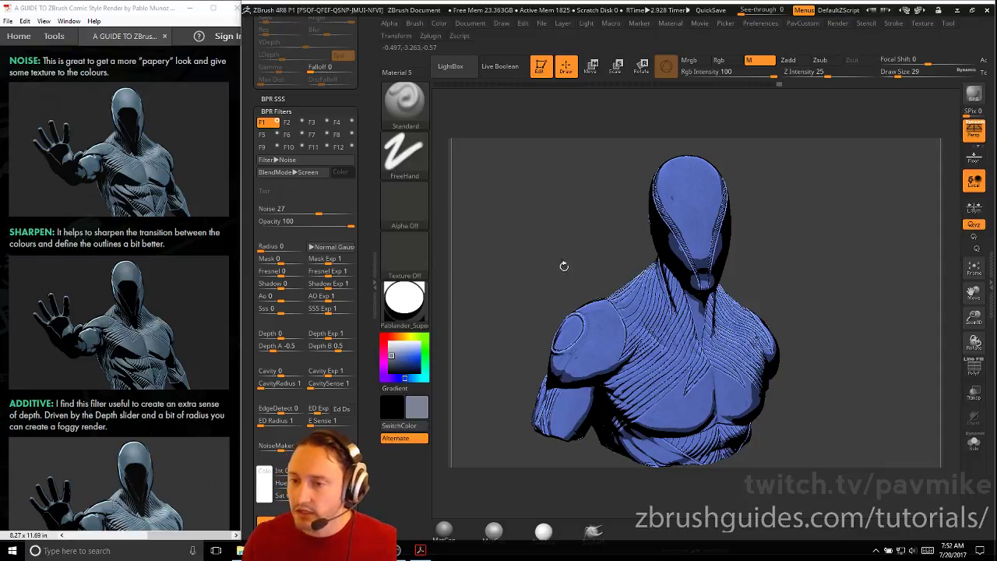
click(472, 24)
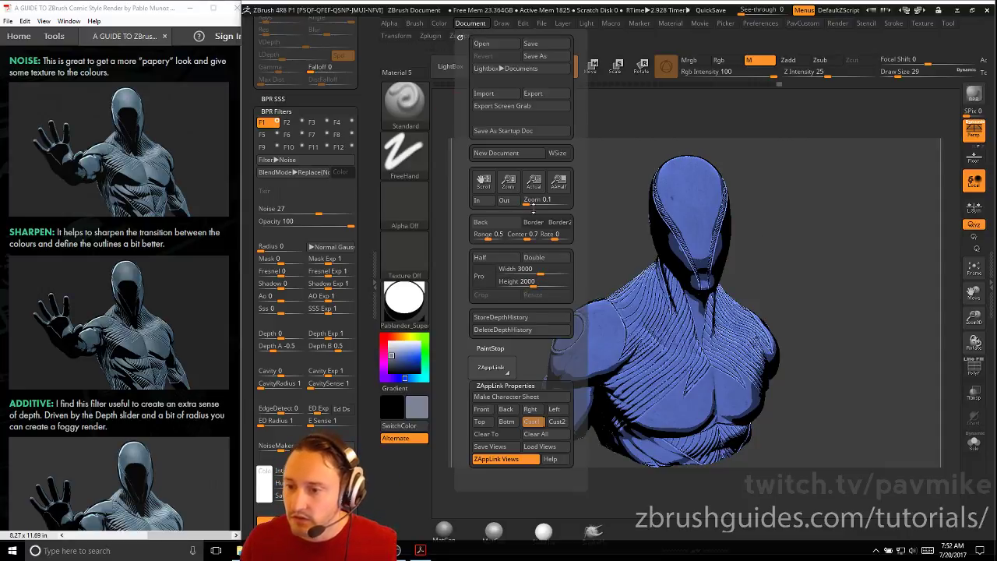
click(498, 153)
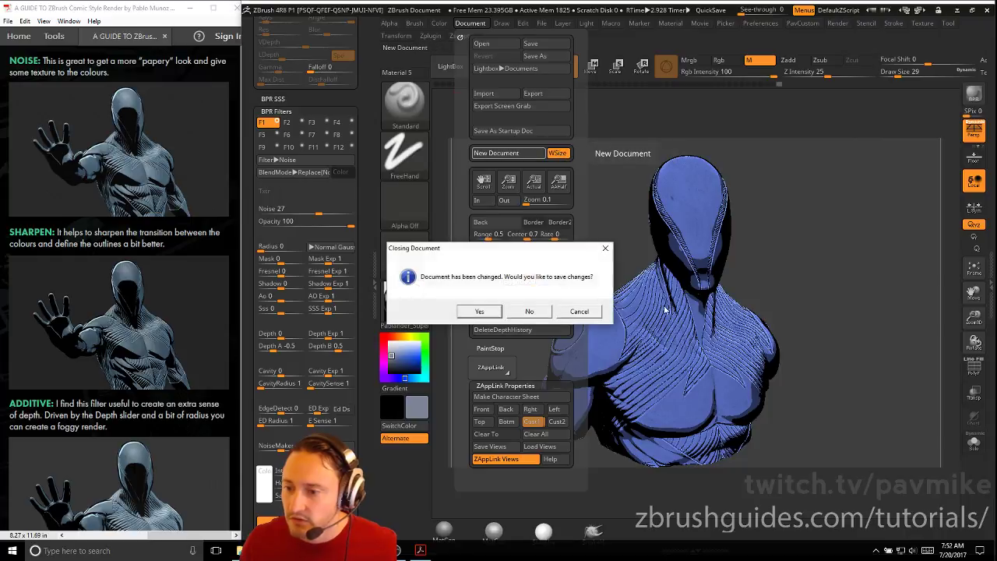
click(530, 311)
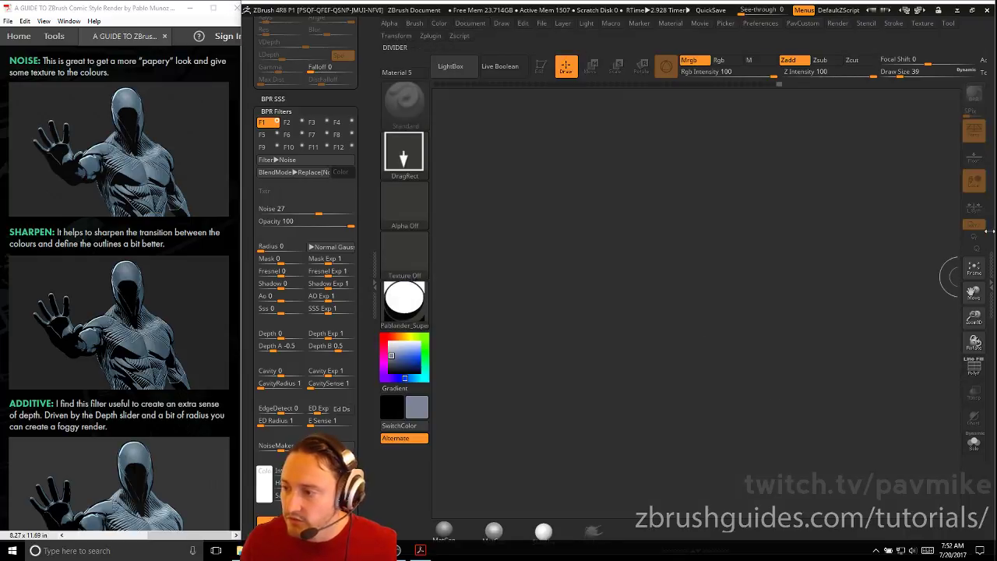
Step: Draw the Kepler bust on the new canvas, enter Edit mode and frame it in view
drag(662, 204, 554, 122)
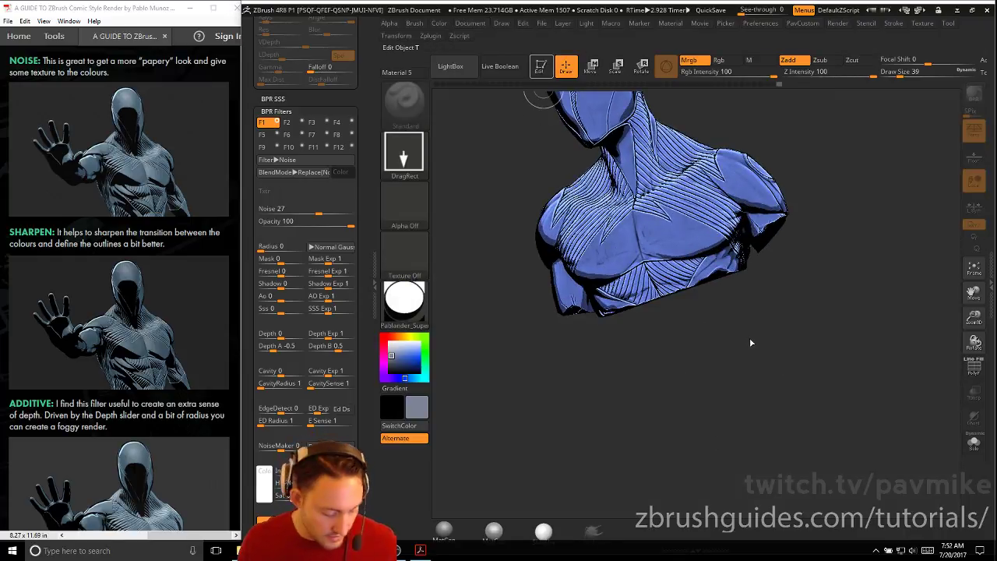
key(t)
key(f)
drag(809, 225, 618, 364)
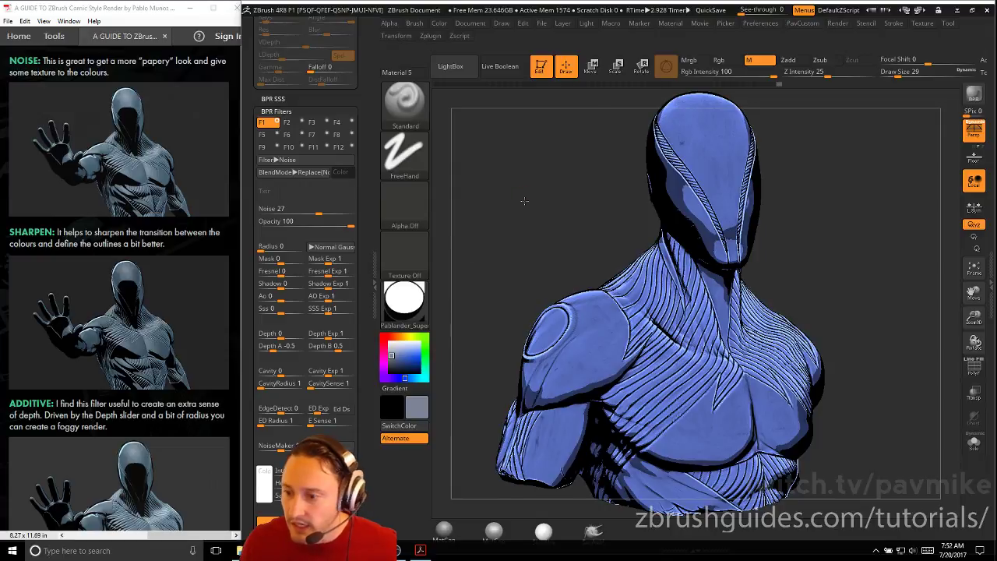
Step: Orient the blue bust to a three-quarter view filling the canvas and render it with BPR
drag(524, 201, 671, 270)
drag(842, 199, 854, 205)
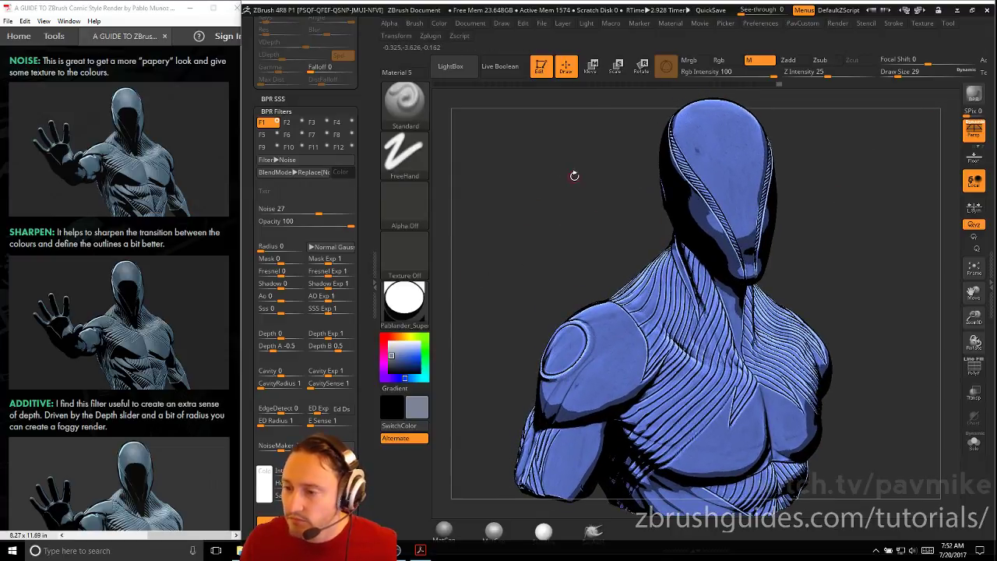
drag(574, 176, 643, 145)
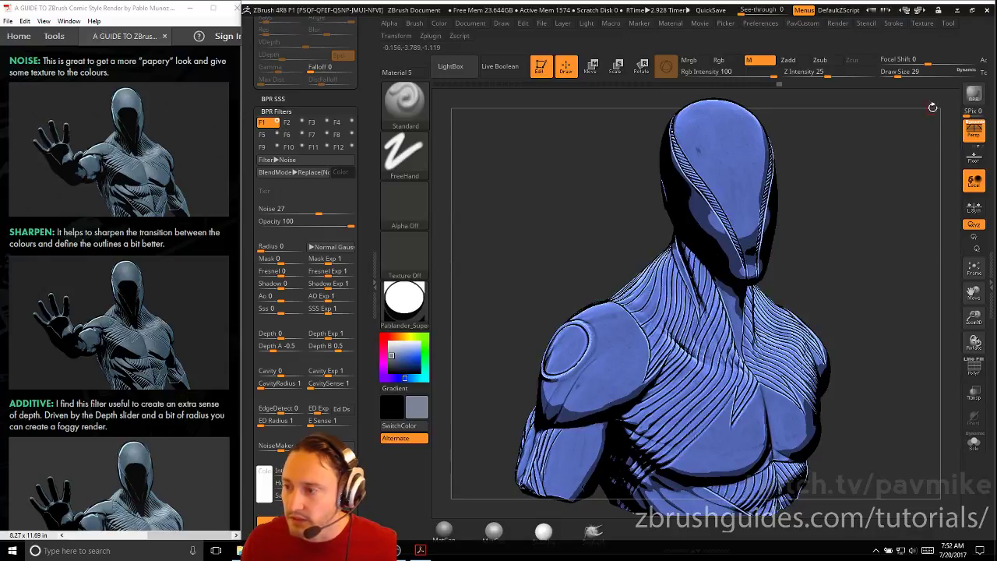
click(974, 94)
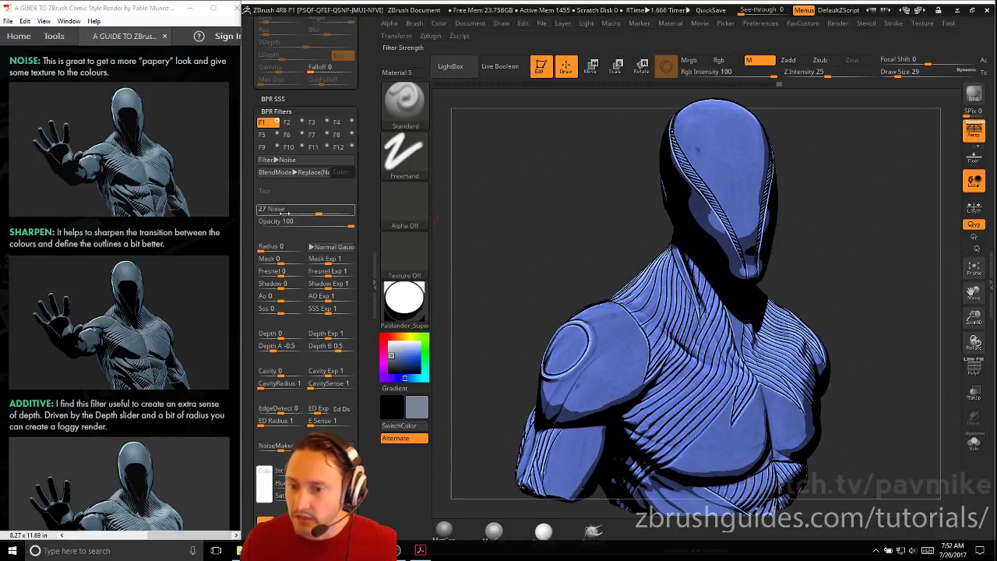
Step: Turn on BPR filter F2 as a Sharpen filter with its strength set to 100
click(286, 122)
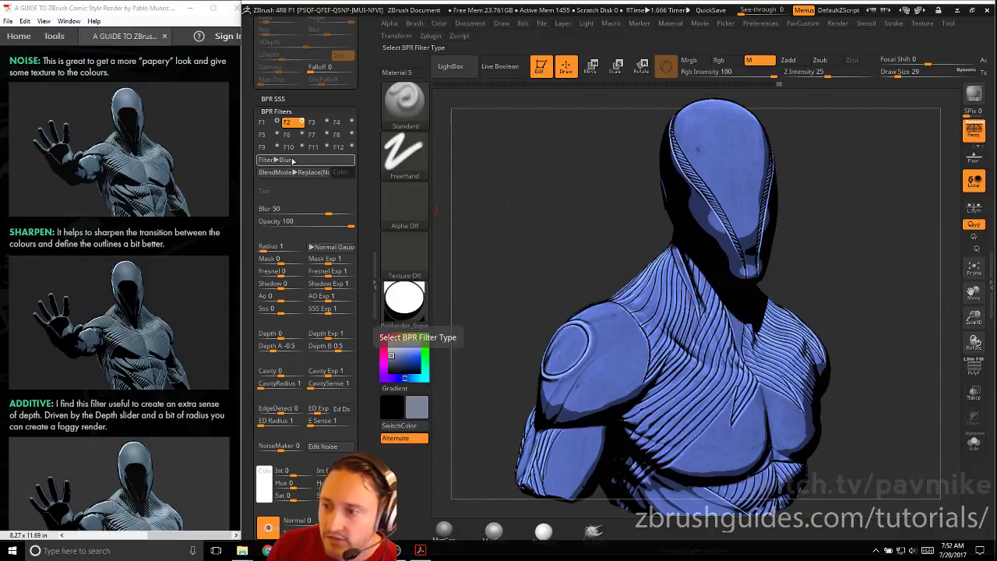
drag(321, 210, 358, 209)
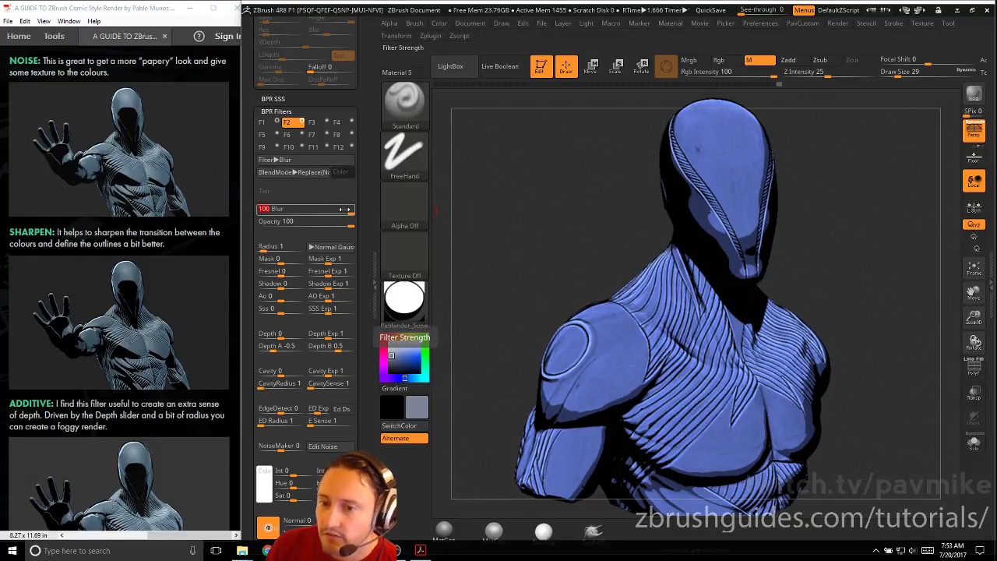
click(294, 161)
click(292, 162)
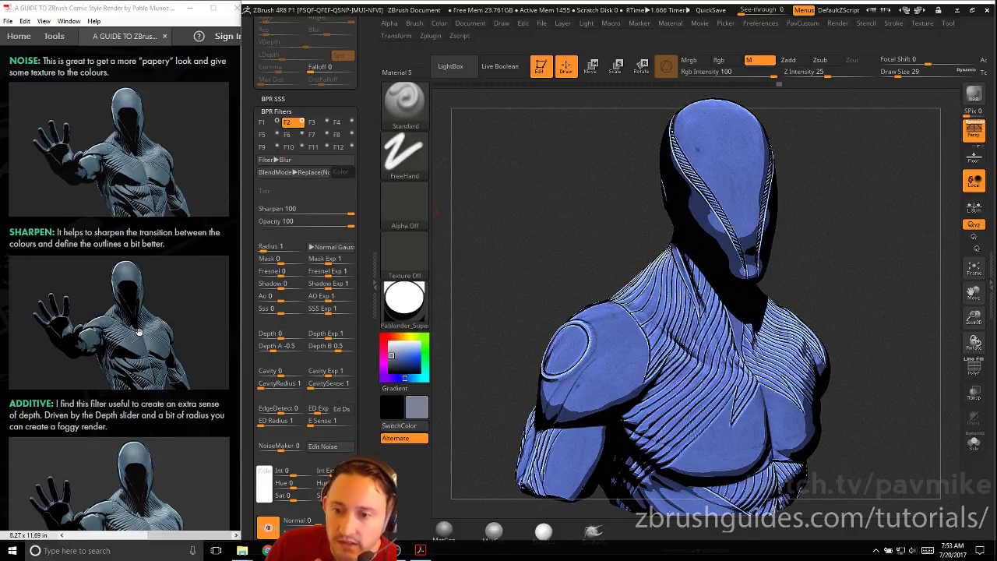
click(139, 331)
scroll(136, 312, down, 3)
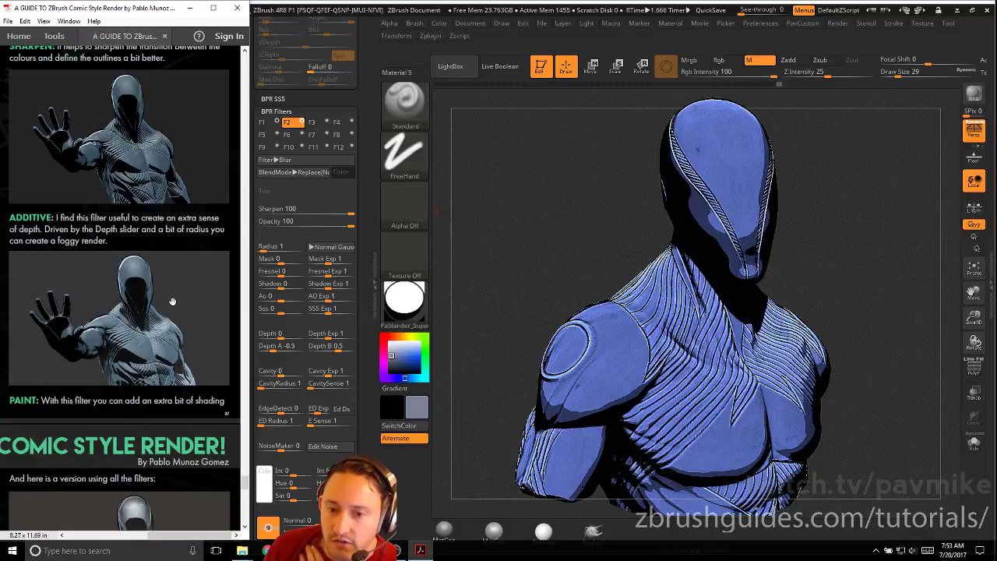
click(287, 161)
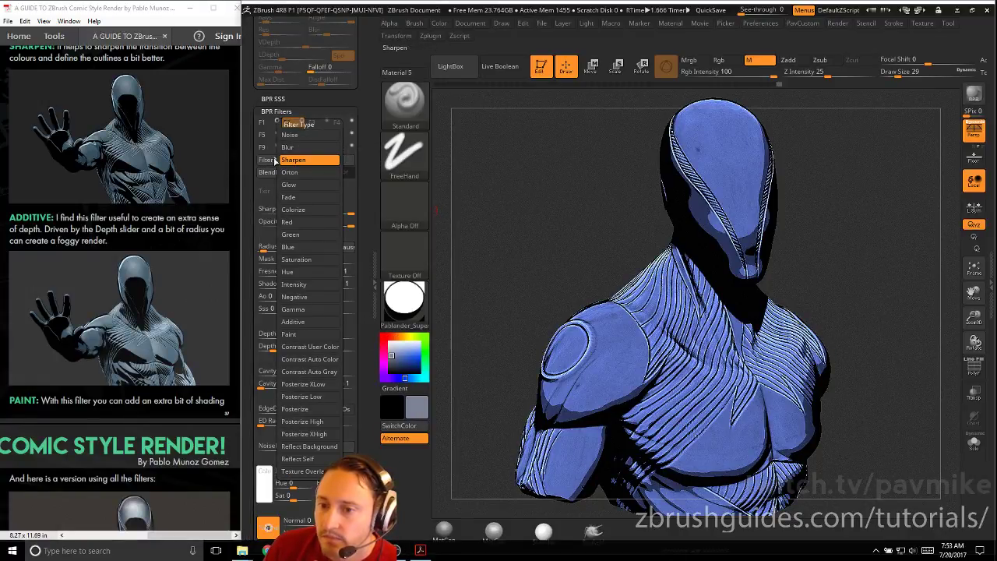
click(308, 159)
Step: Turn on BPR filter F3 as an Additive filter and set its Depth modulation to about 0.86
click(321, 123)
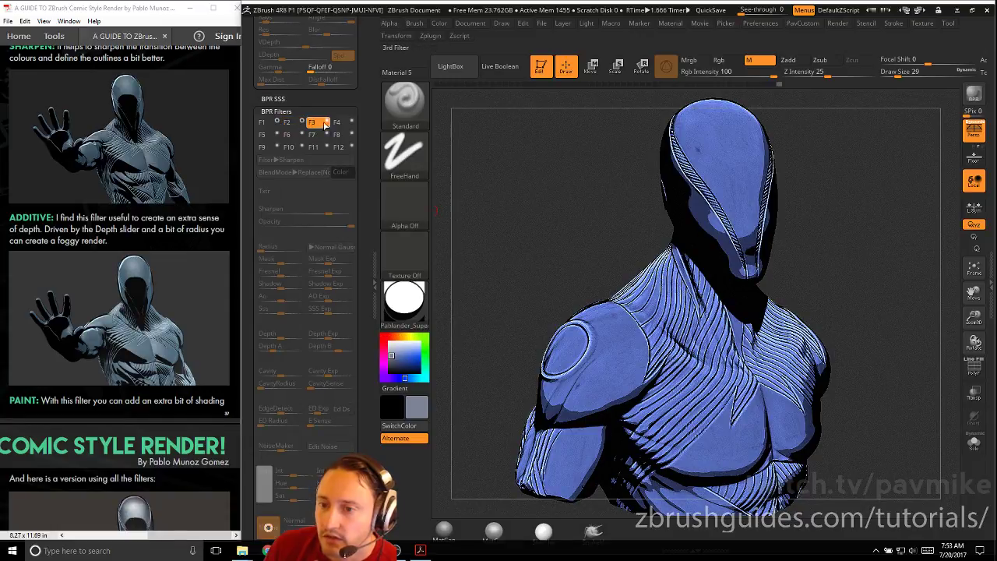
click(326, 123)
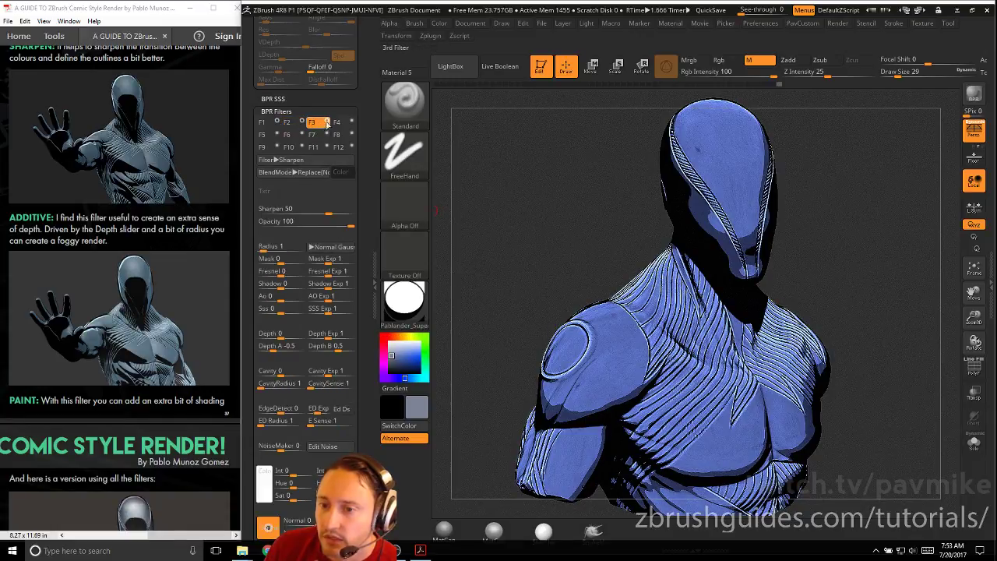
click(316, 161)
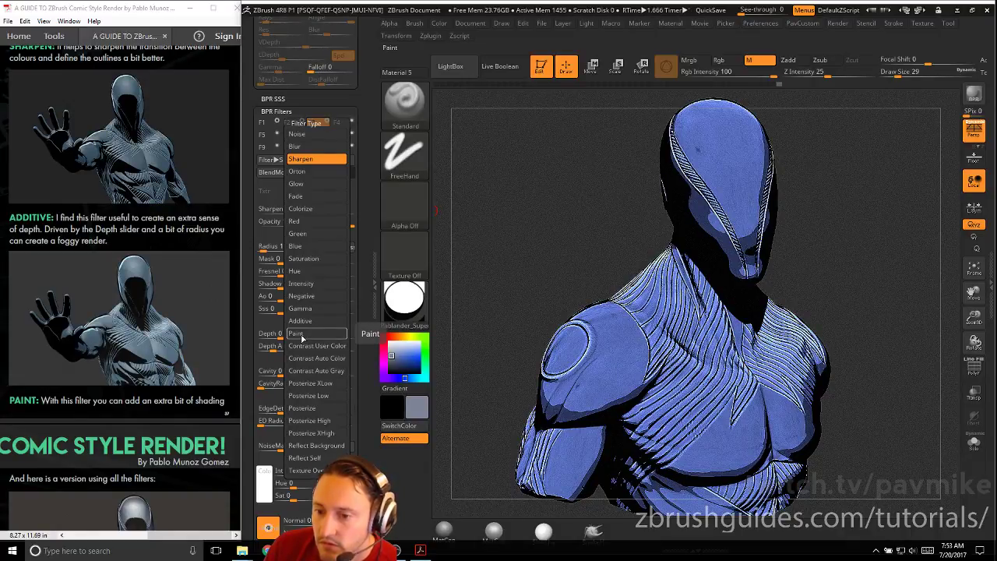
click(306, 326)
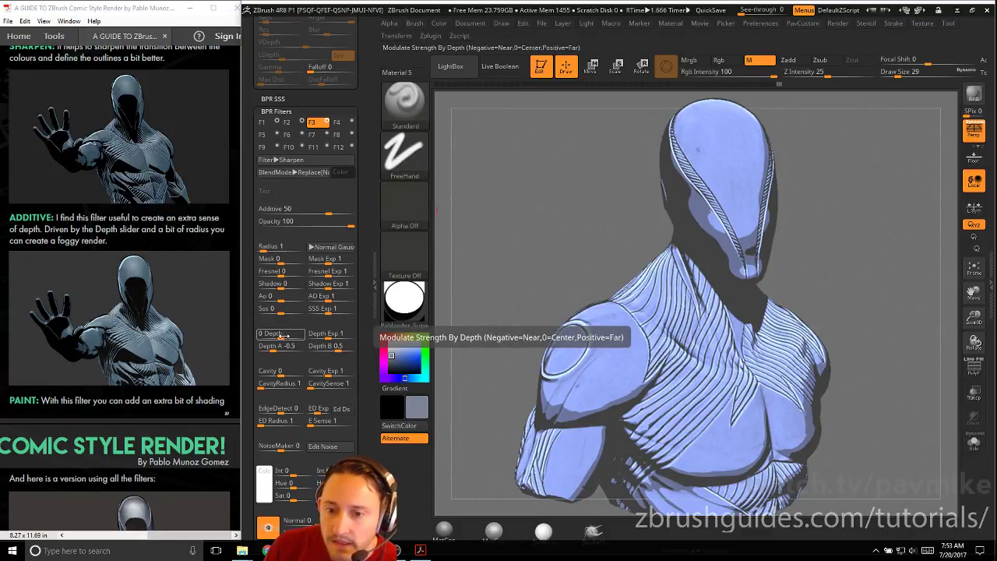
drag(286, 336, 298, 335)
Step: Render the bust with BPR from a more elevated view and set the Additive filter's Radius to 12 and Depth to about 0.81
drag(543, 212, 554, 273)
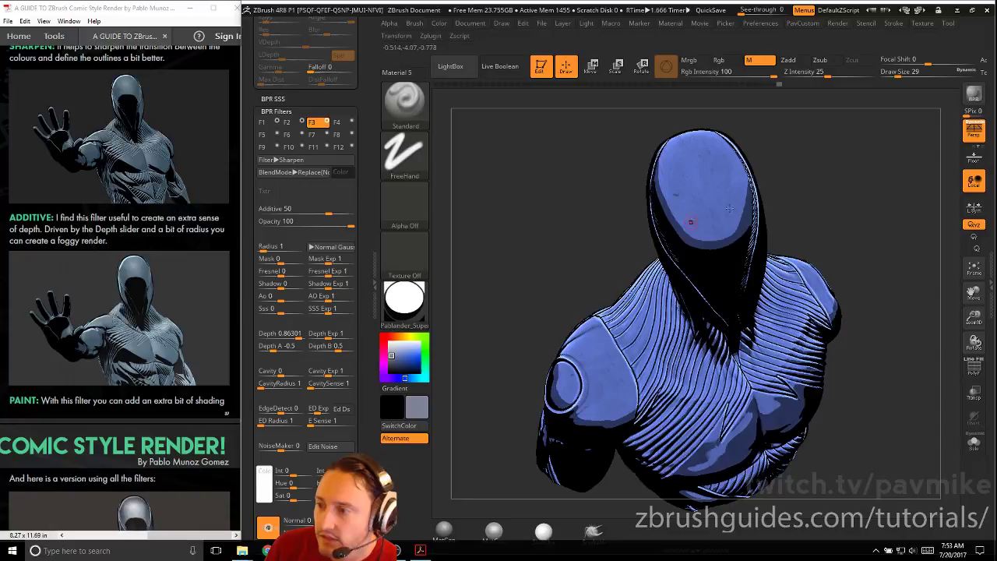
click(974, 95)
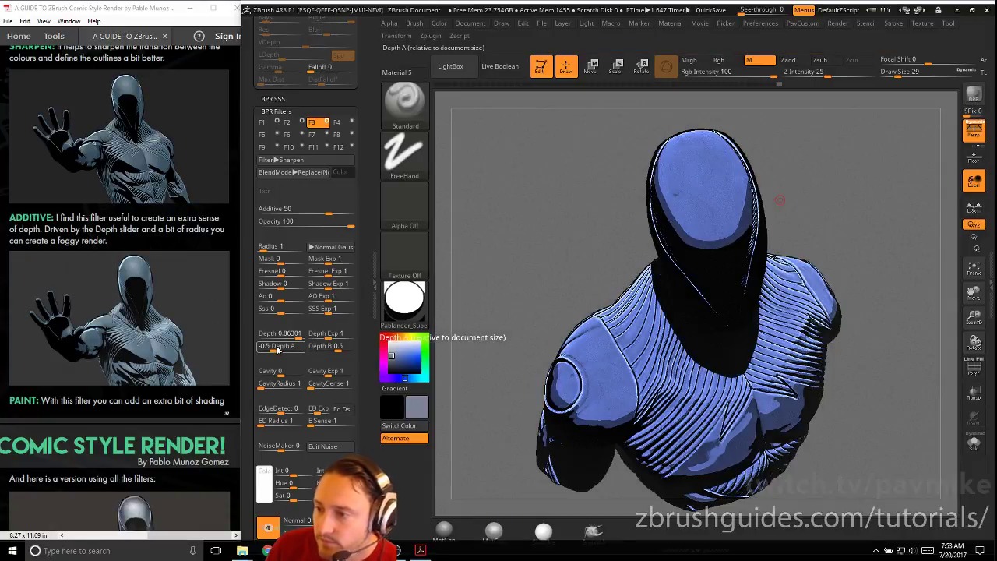
click(270, 335)
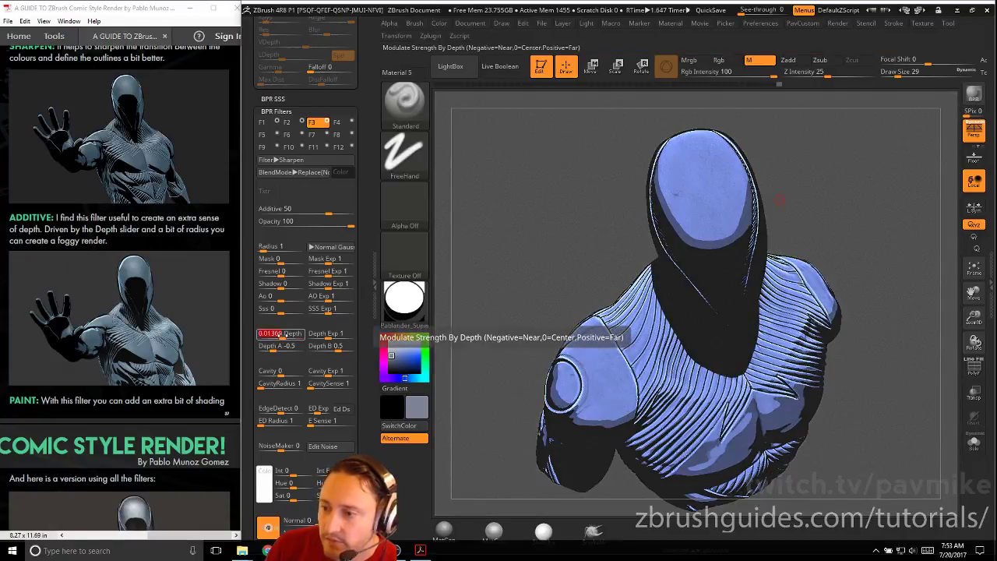
click(292, 336)
drag(264, 247, 269, 247)
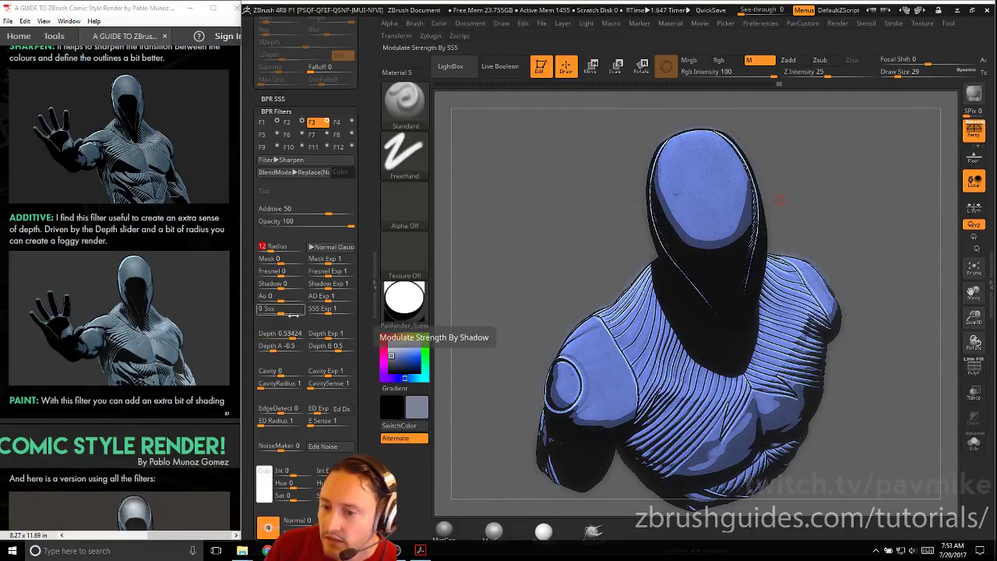
mouse_move(293, 334)
mouse_down()
mouse_move(301, 334)
mouse_move(273, 333)
mouse_move(297, 335)
mouse_up()
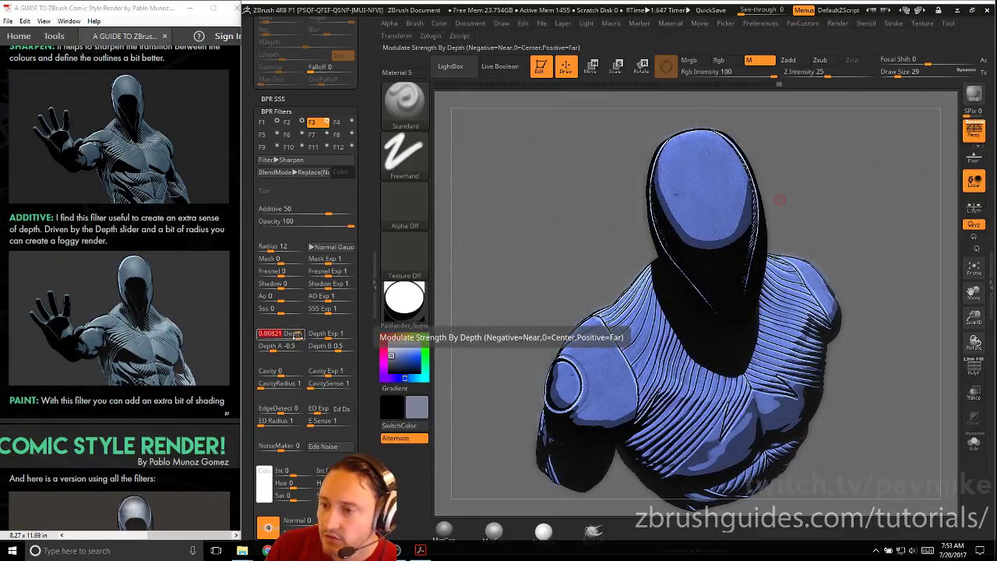
Step: Examine the depth map of the BPR render and read the guide's sections on the Paint, Reflect Self and Negative filters
drag(367, 283, 371, 411)
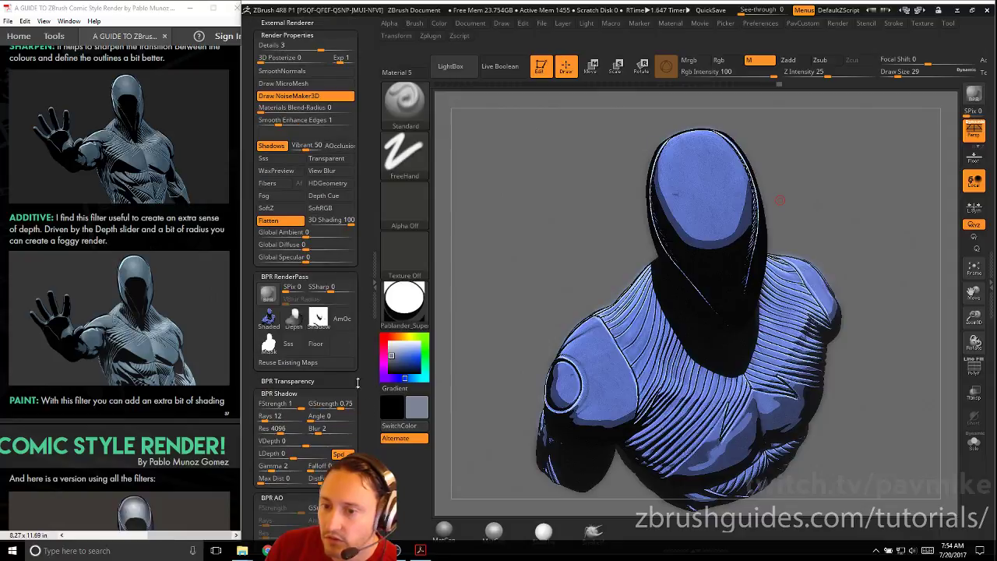
mouse_move(293, 321)
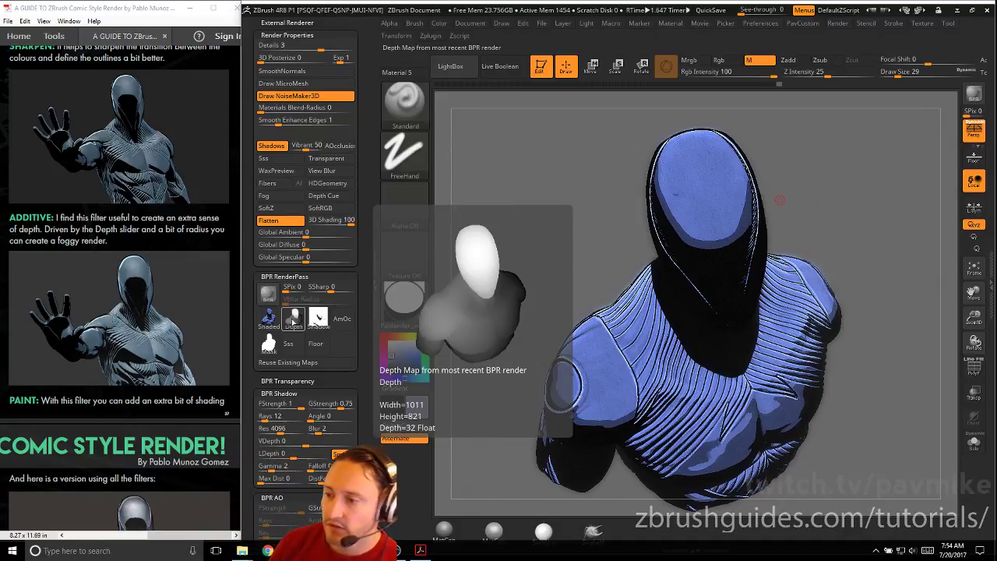
scroll(343, 266, down, 5)
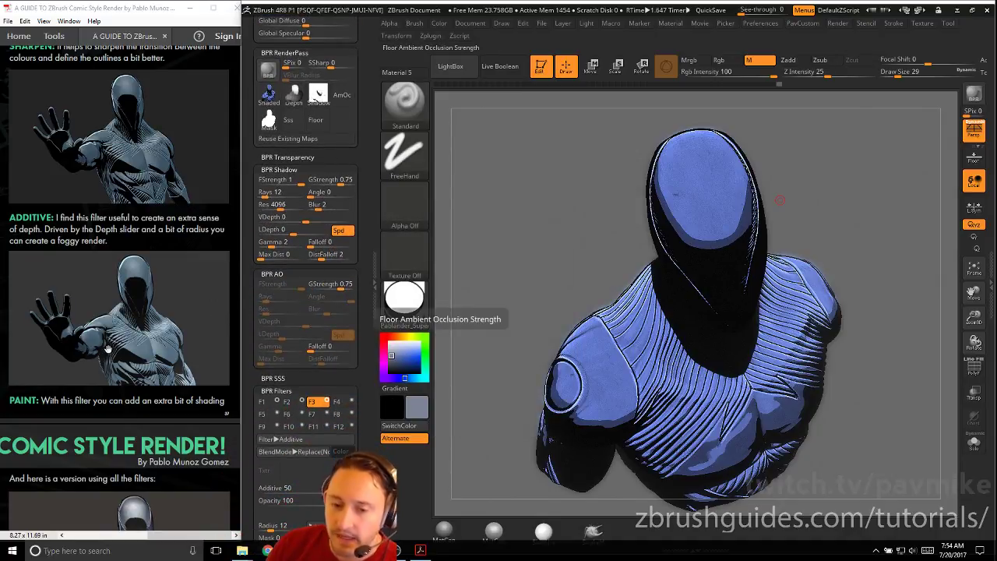
drag(103, 349, 232, 193)
drag(174, 259, 53, 275)
drag(122, 215, 95, 250)
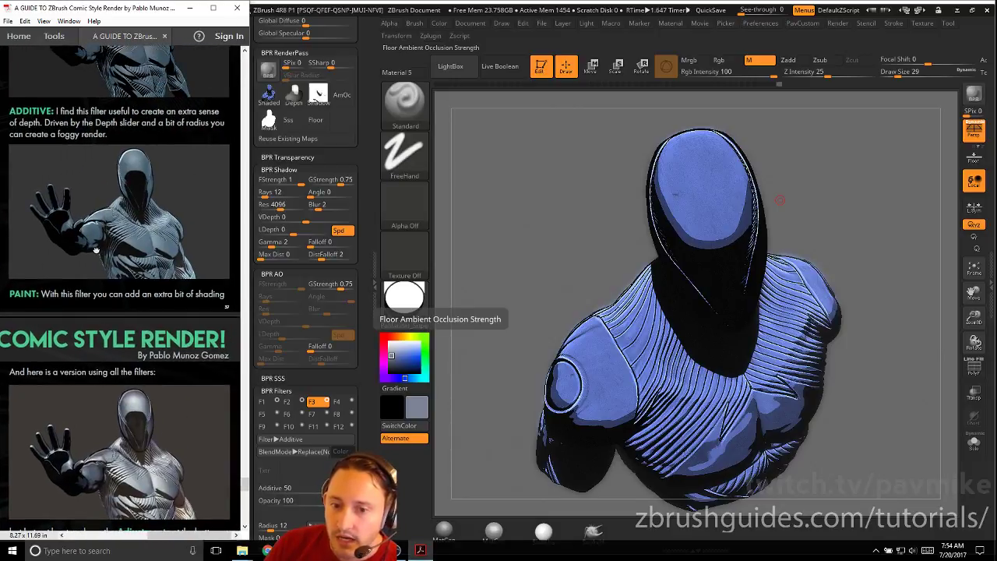
scroll(81, 267, down, 10)
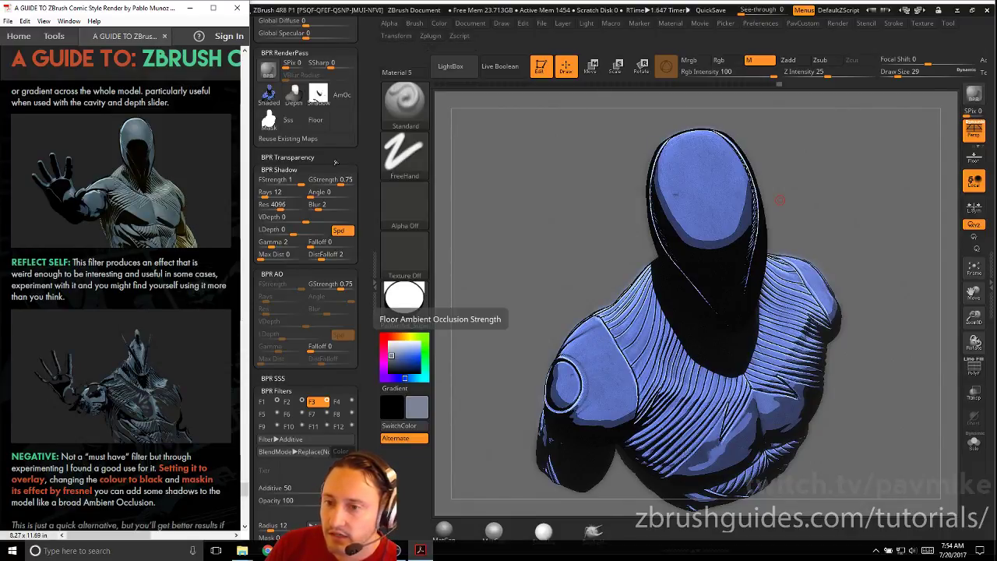
Step: Change BPR filter F3 from Additive to the Paint type
drag(370, 197, 370, 103)
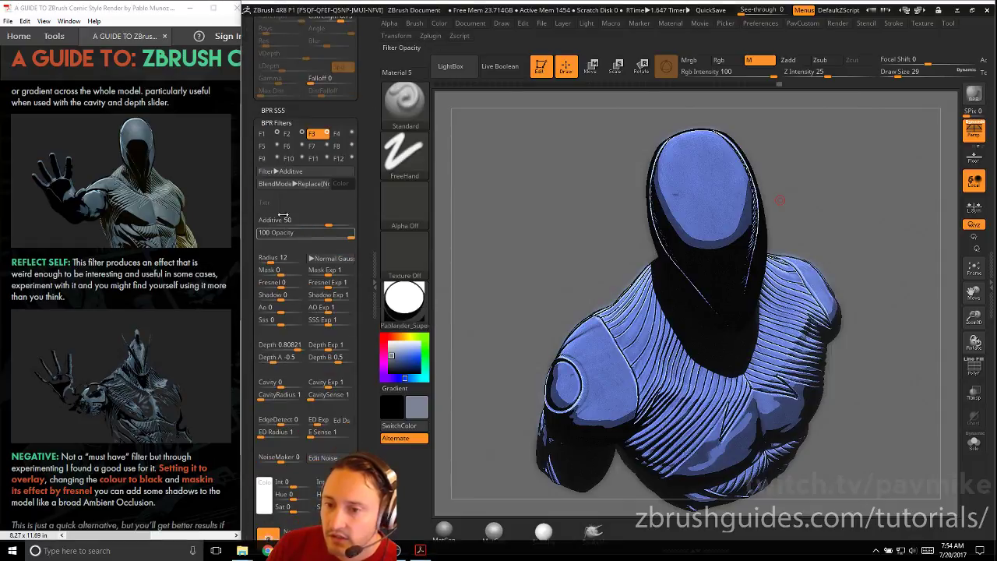
click(292, 171)
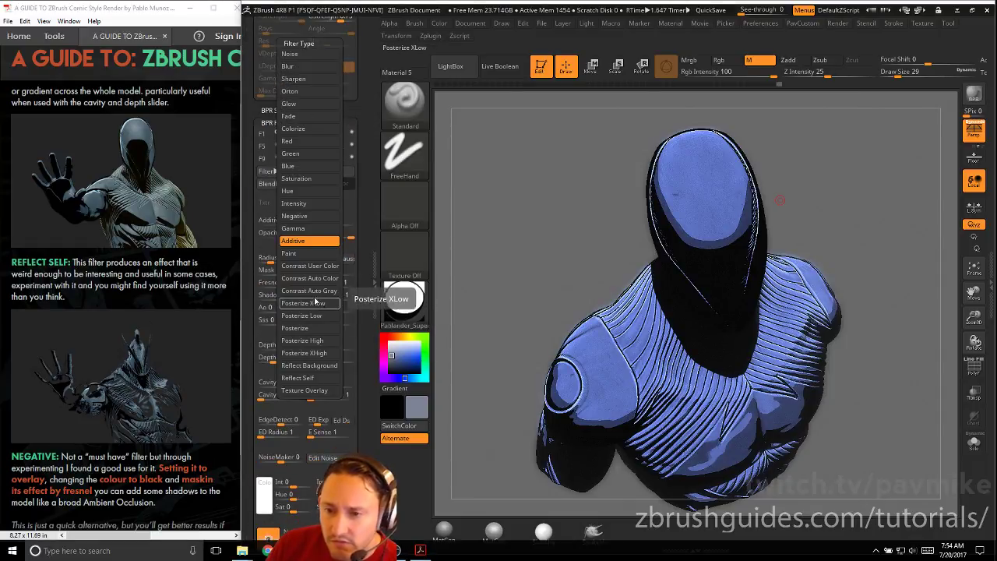
click(300, 254)
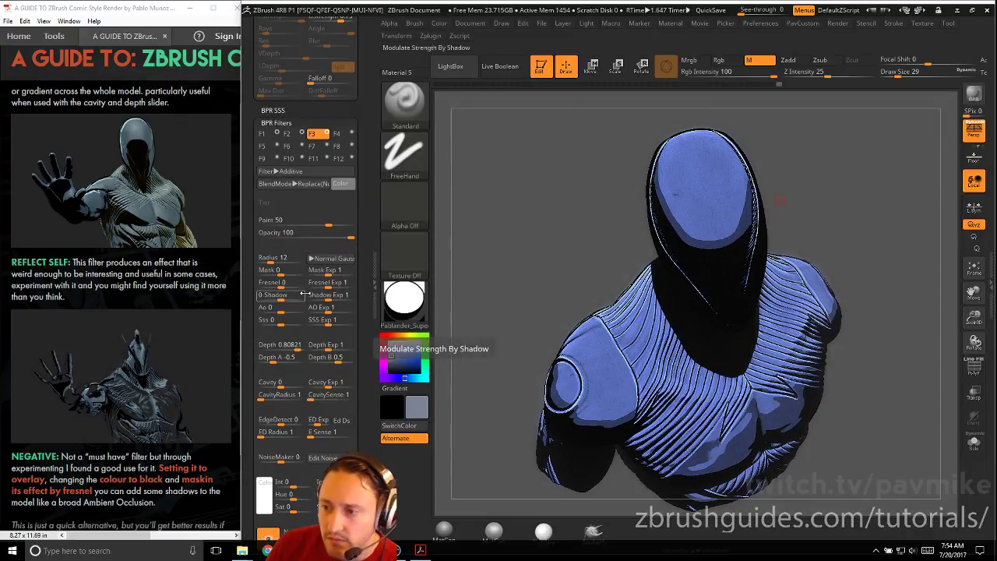
Step: Set the Paint filter's colour-modulation swatch beside the Int, Hue and Sat settings to yellow
drag(253, 206, 255, 225)
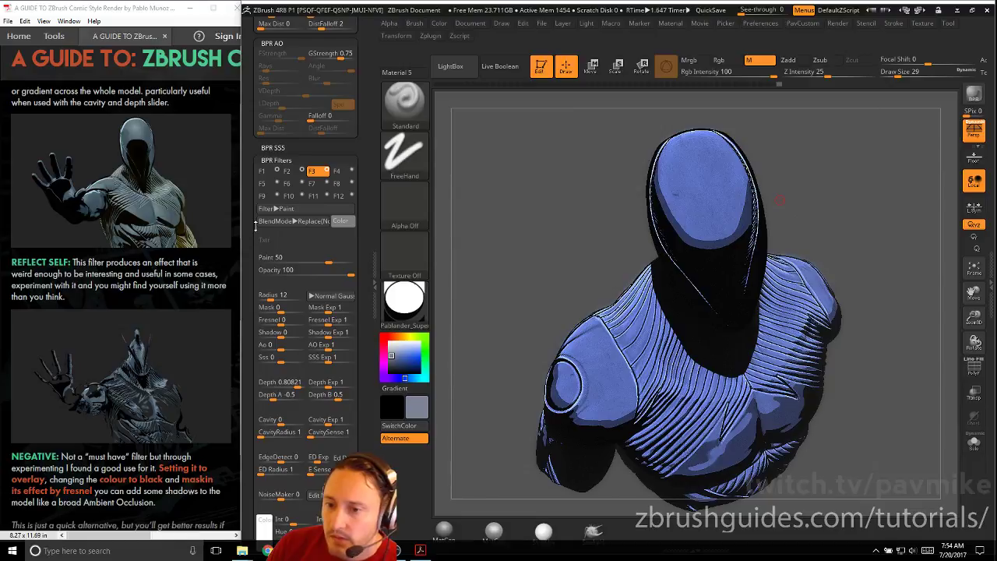
drag(255, 226, 255, 195)
drag(255, 521, 255, 390)
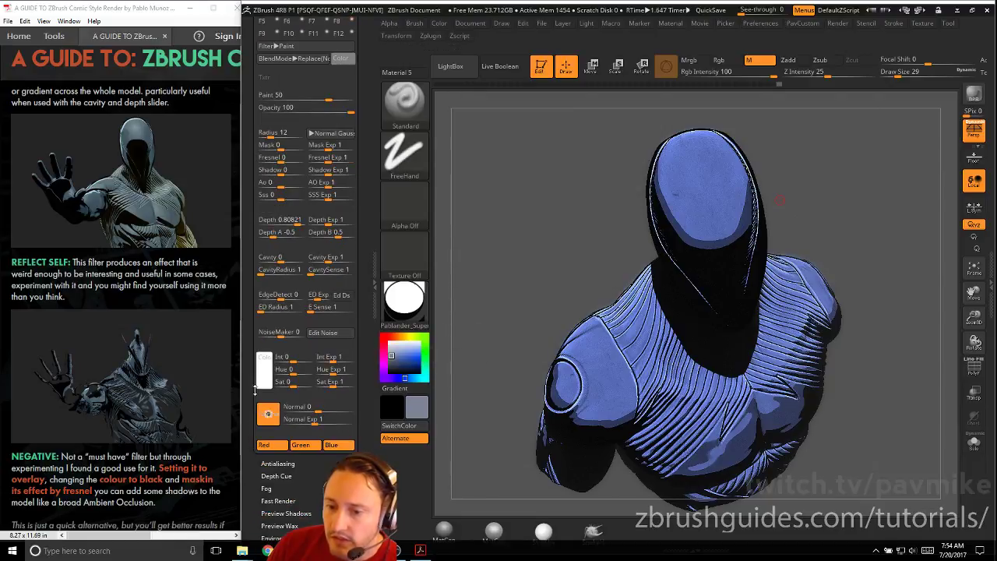
click(261, 380)
click(377, 281)
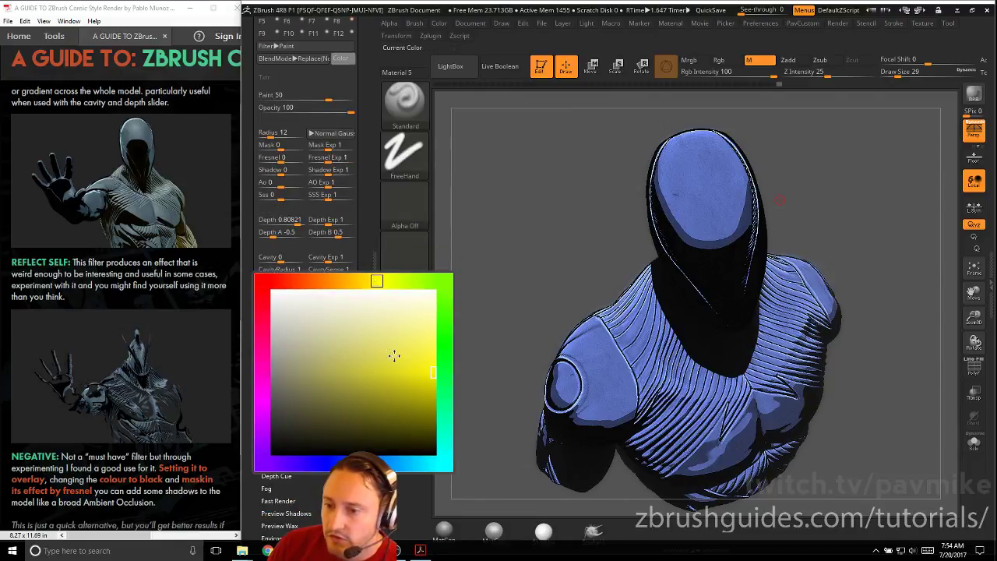
Step: Set the Paint filter's Radius to 22 and its Depth modulation to about 0.23
scroll(296, 233, up, 3)
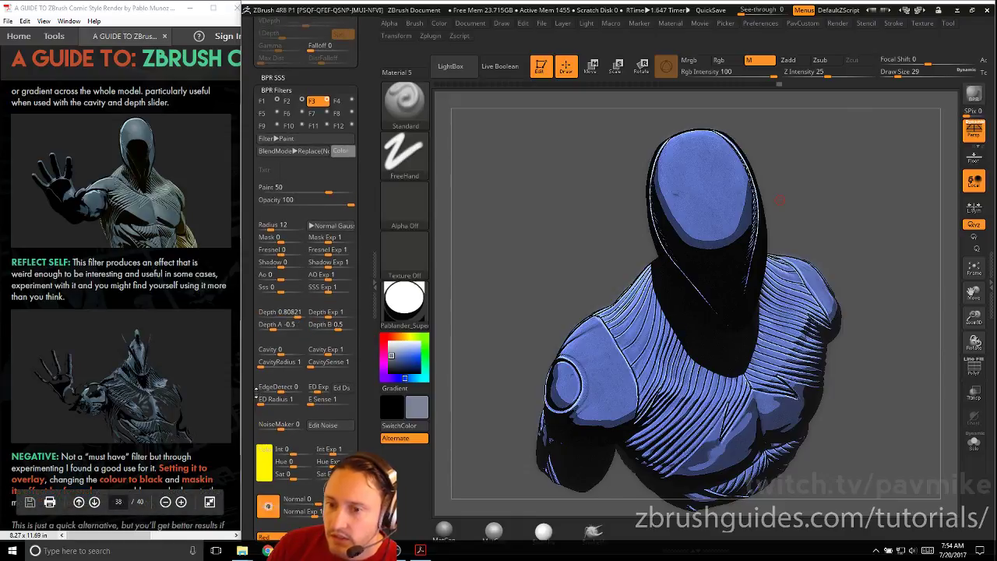
drag(296, 229, 274, 231)
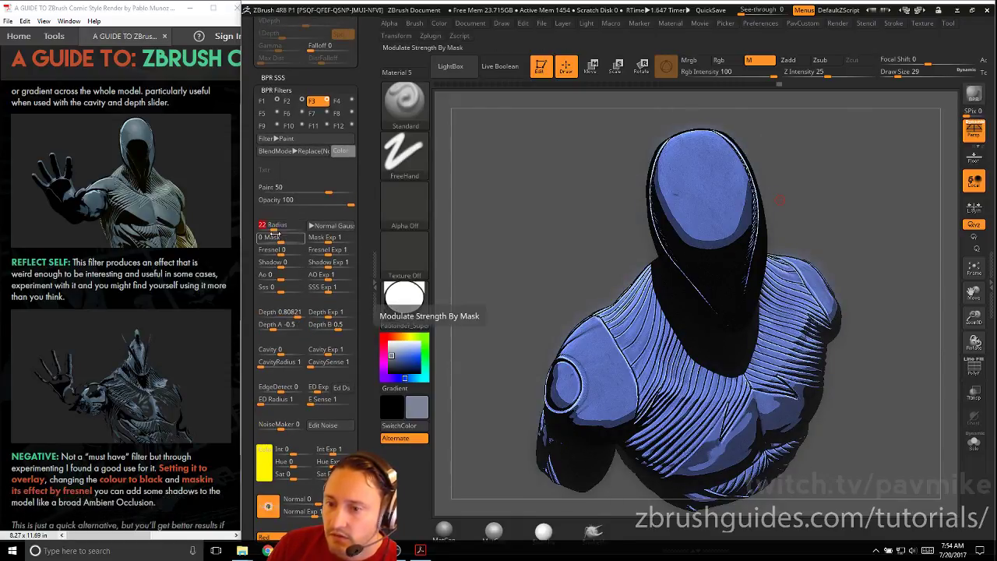
click(284, 313)
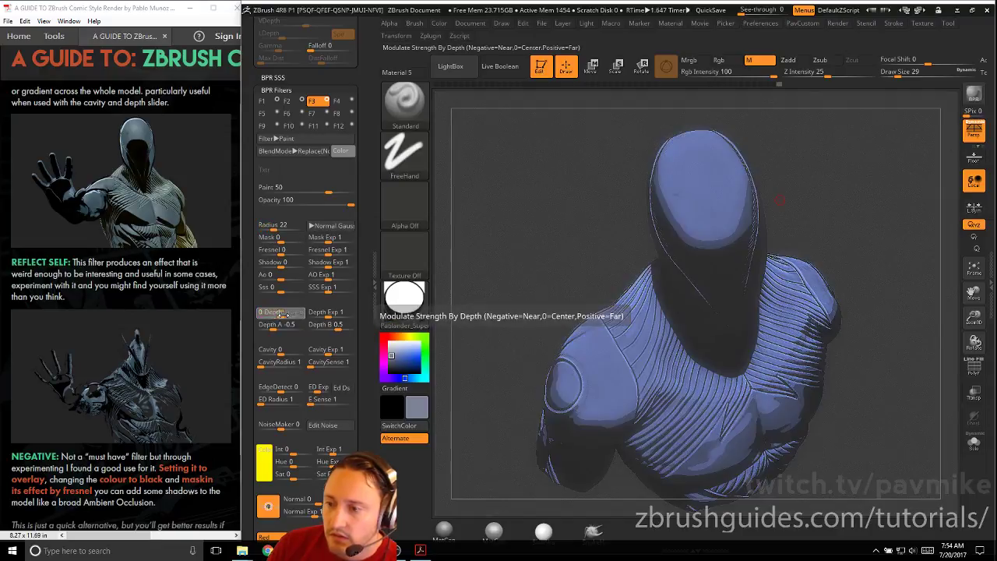
drag(285, 313, 288, 312)
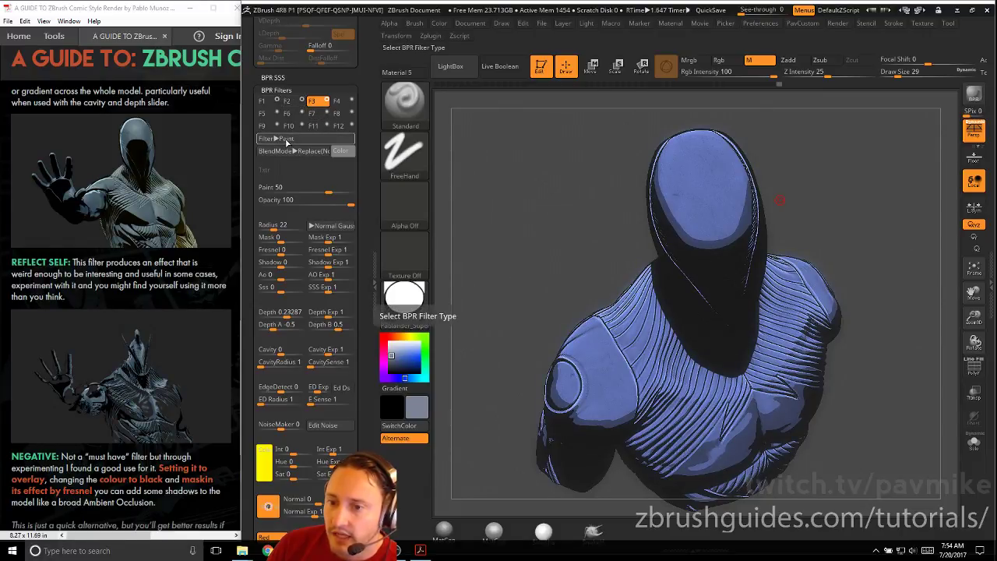
Step: Try yellow and settle on black as the Paint filter's main colour, with the Screen blend mode
drag(342, 151, 267, 165)
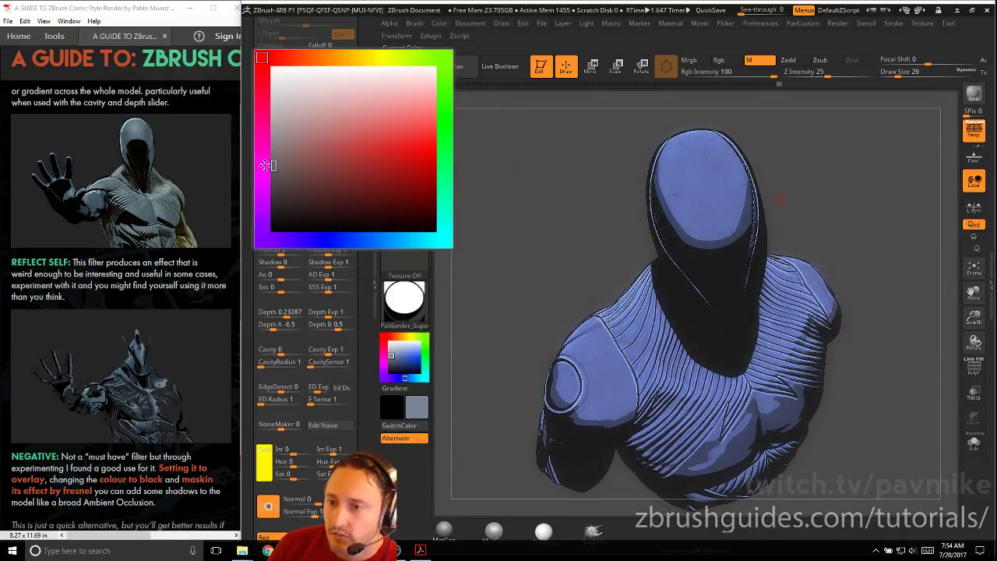
click(385, 57)
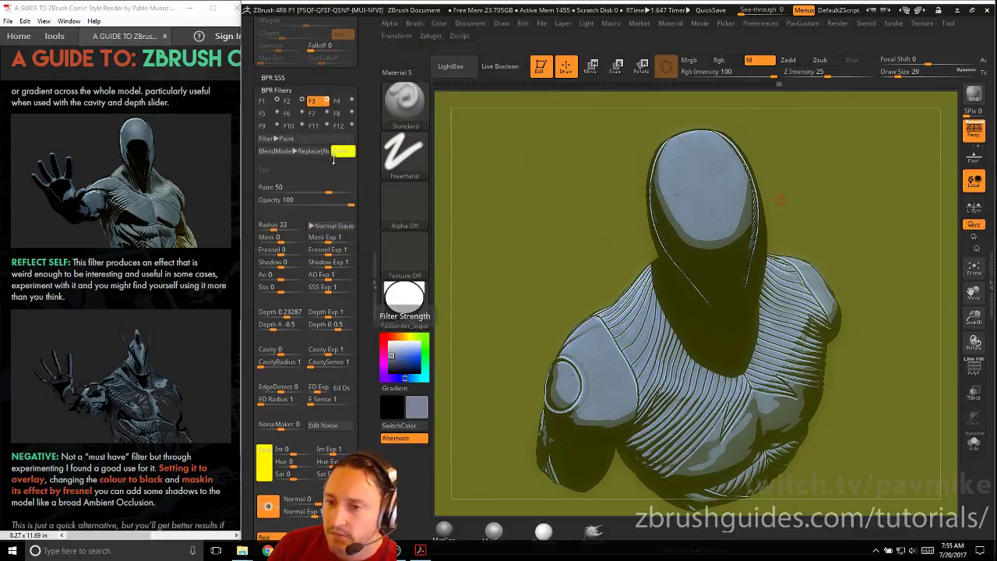
click(343, 149)
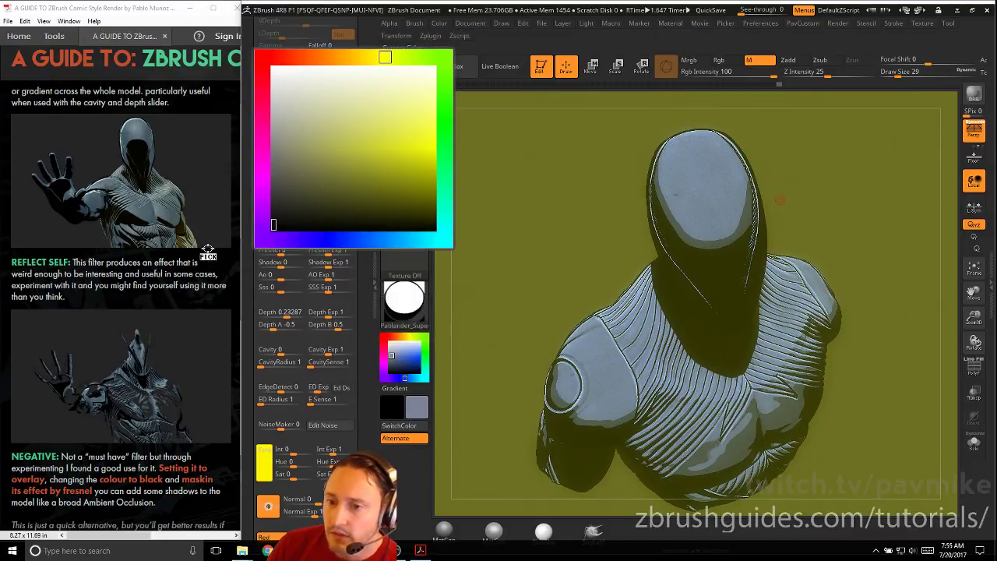
click(273, 225)
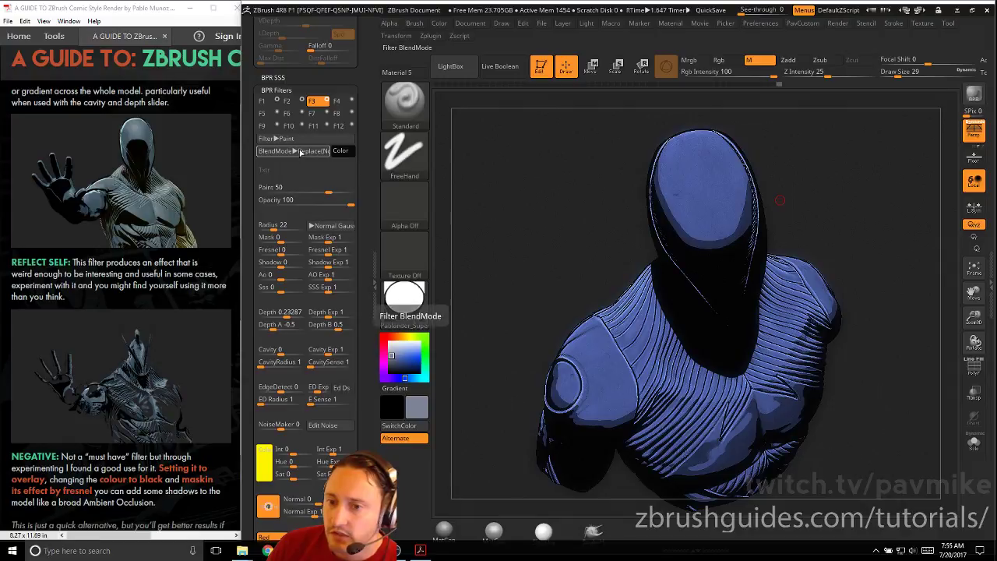
click(290, 154)
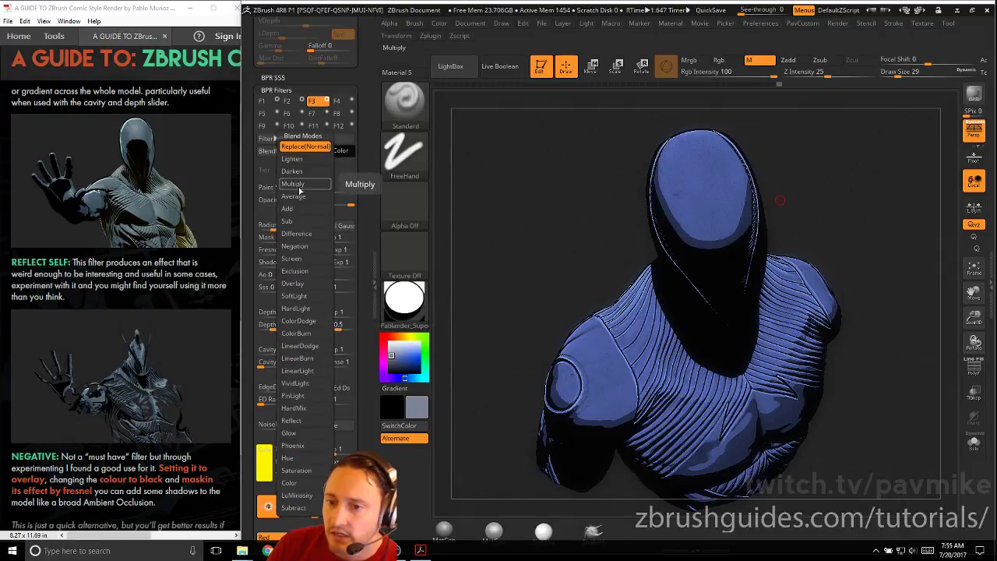
click(300, 259)
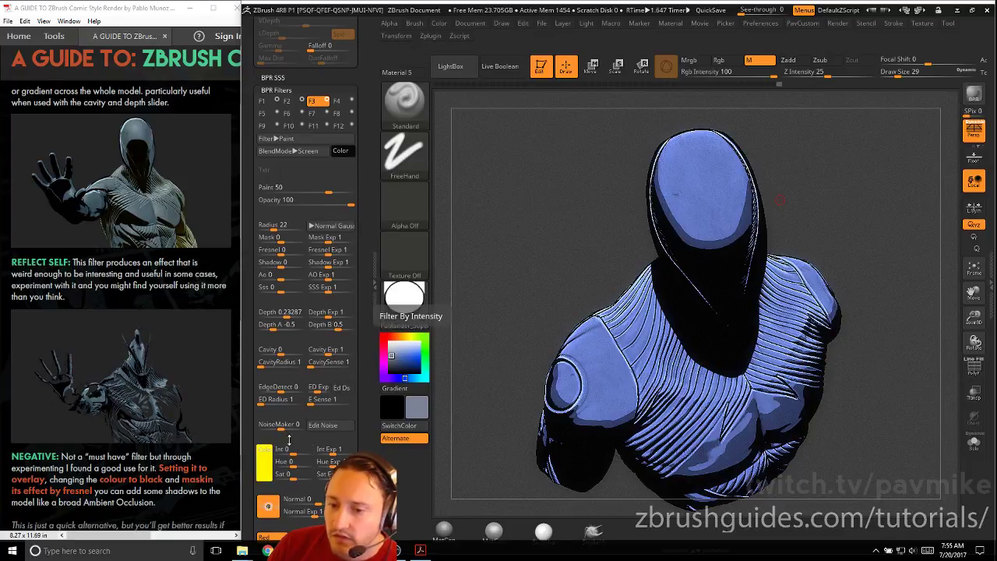
Step: Set the Paint filter's Radius to 34 and its Depth modulation to about 0.62
drag(267, 311, 262, 311)
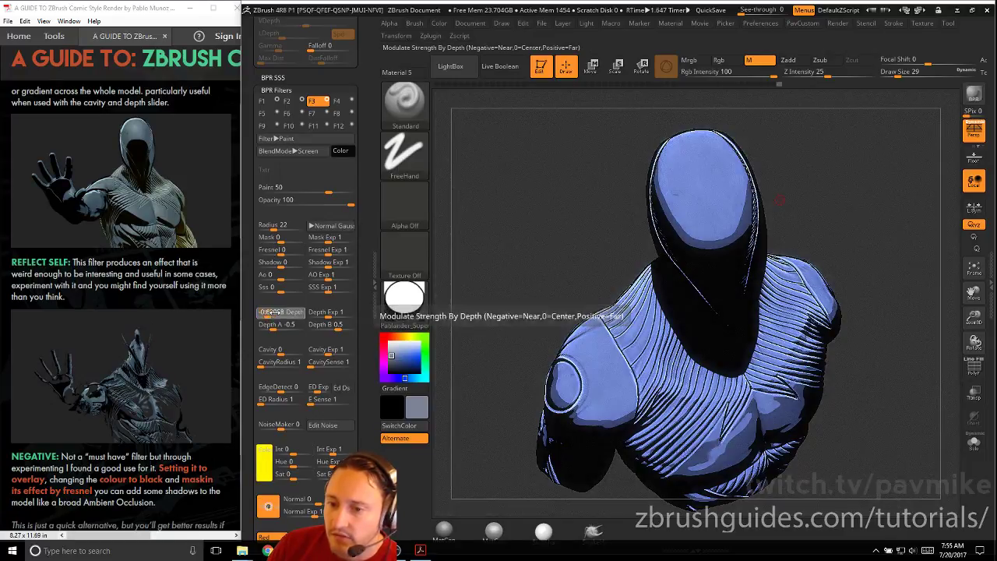
drag(269, 225, 277, 224)
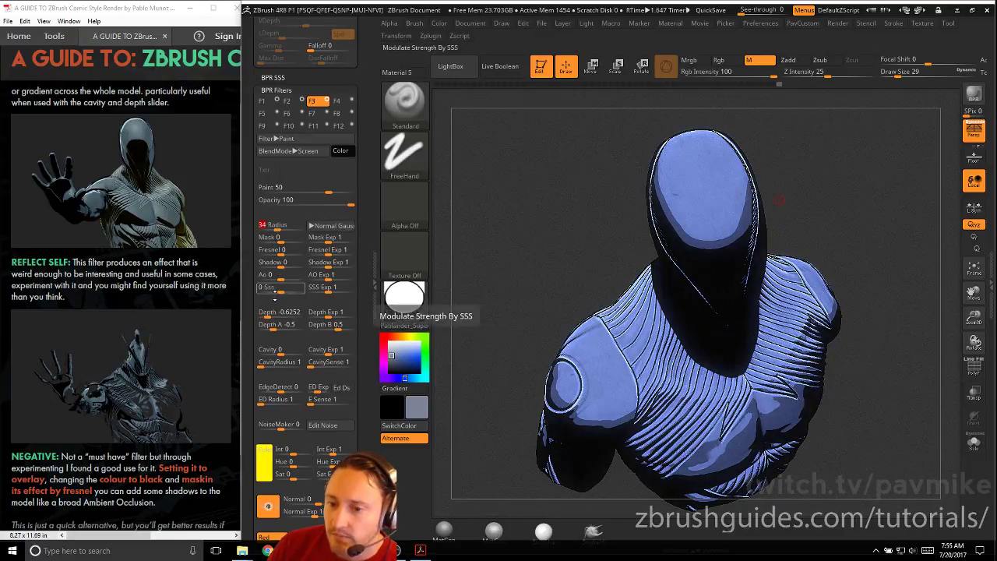
drag(268, 312, 292, 313)
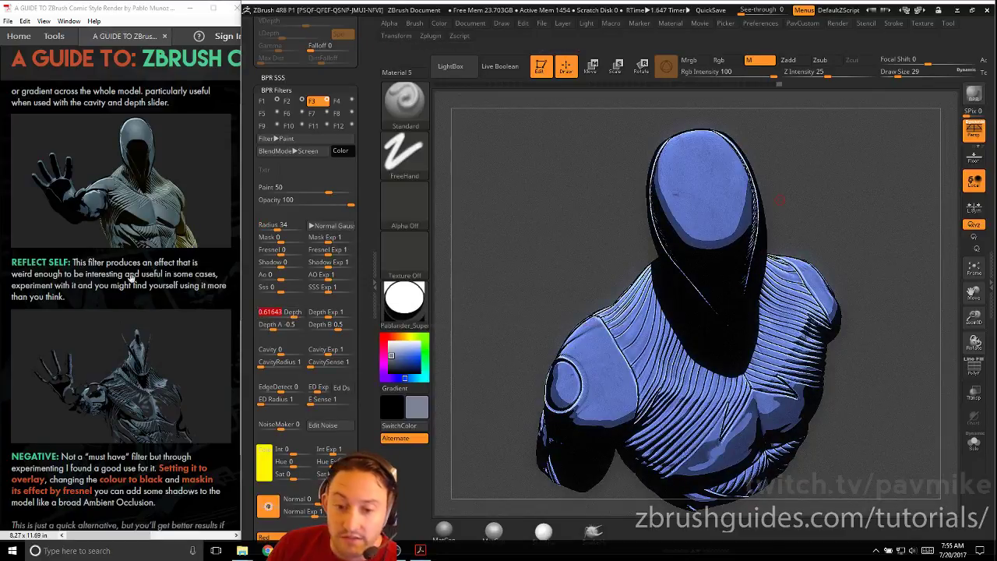
Step: Read the guide's sections on the Additive, Paint, Reflect Self and Negative filters and on the render Adjustments
drag(134, 283, 125, 166)
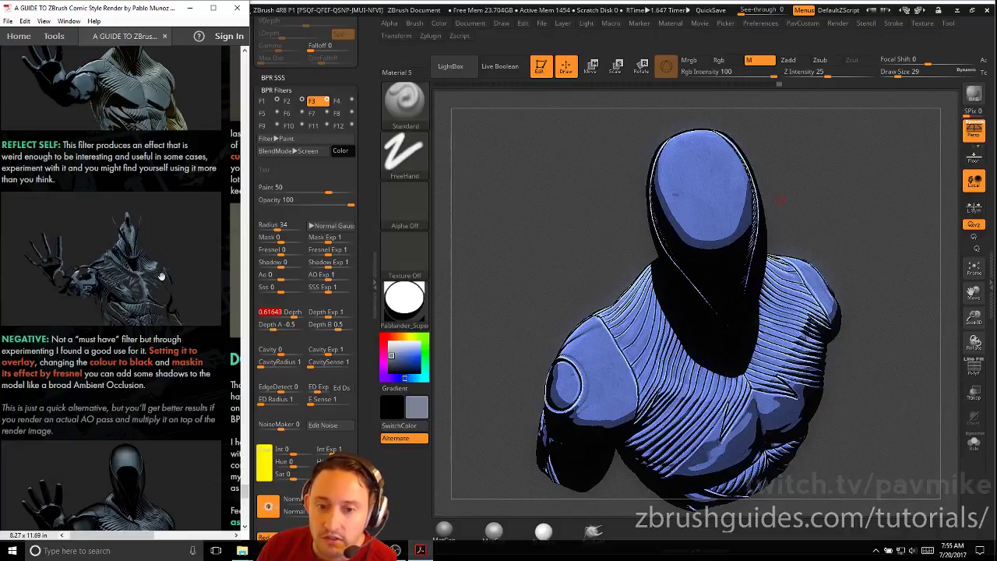
mouse_move(155, 299)
mouse_down()
mouse_move(162, 199)
mouse_move(160, 344)
mouse_move(136, 419)
mouse_up()
drag(181, 259, 44, 410)
drag(114, 273, 59, 326)
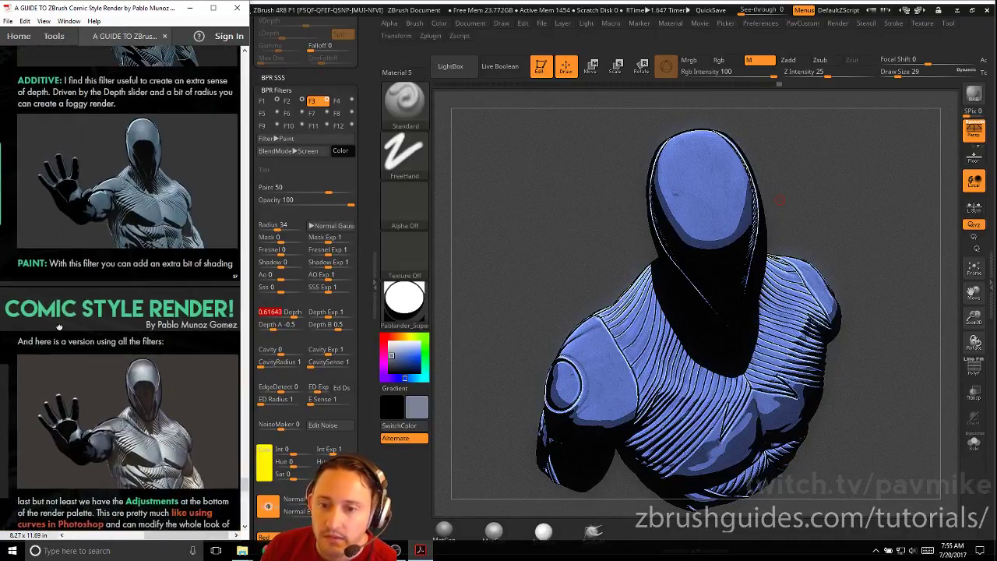
scroll(154, 143, up, 10)
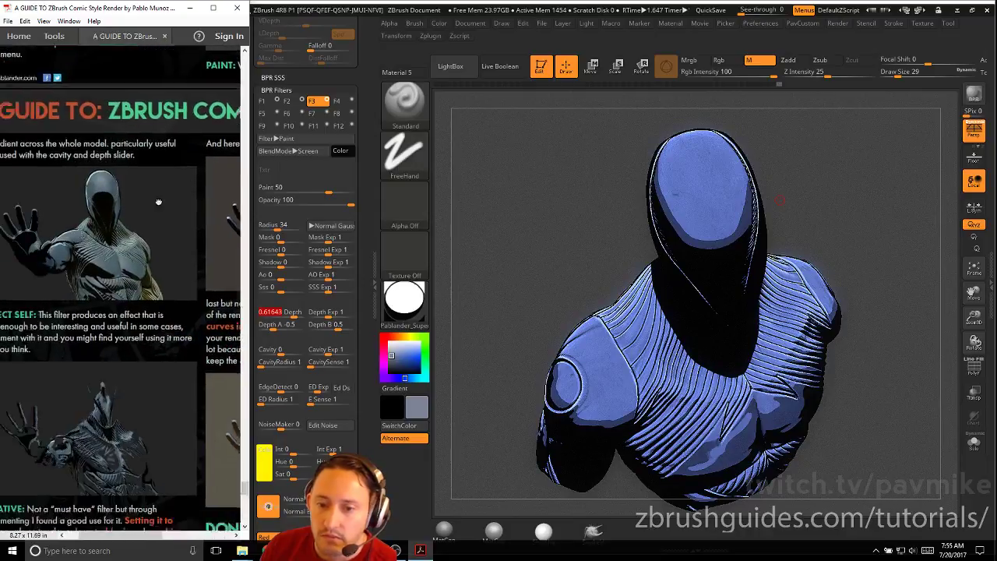
scroll(103, 309, down, 3)
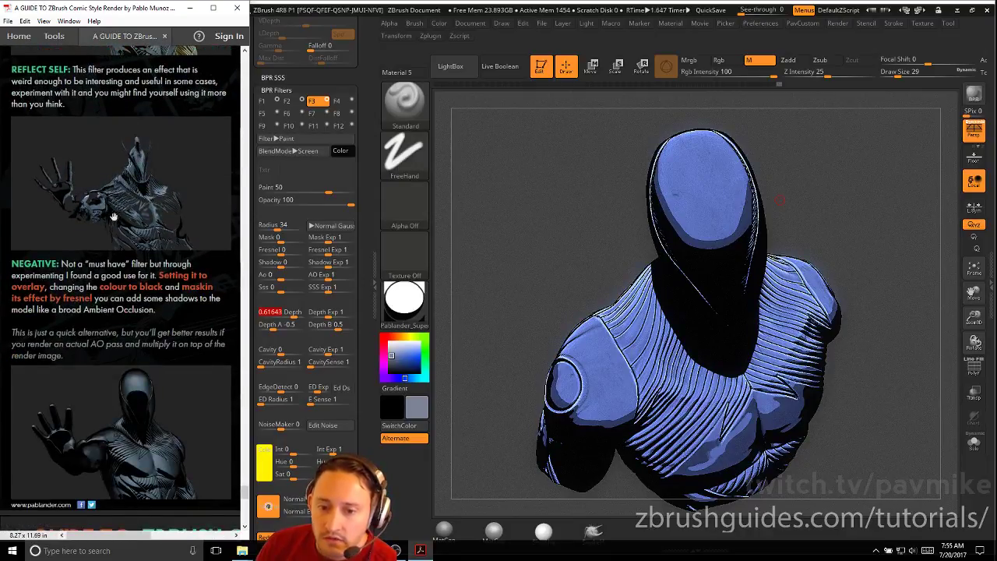
scroll(121, 227, down, 1)
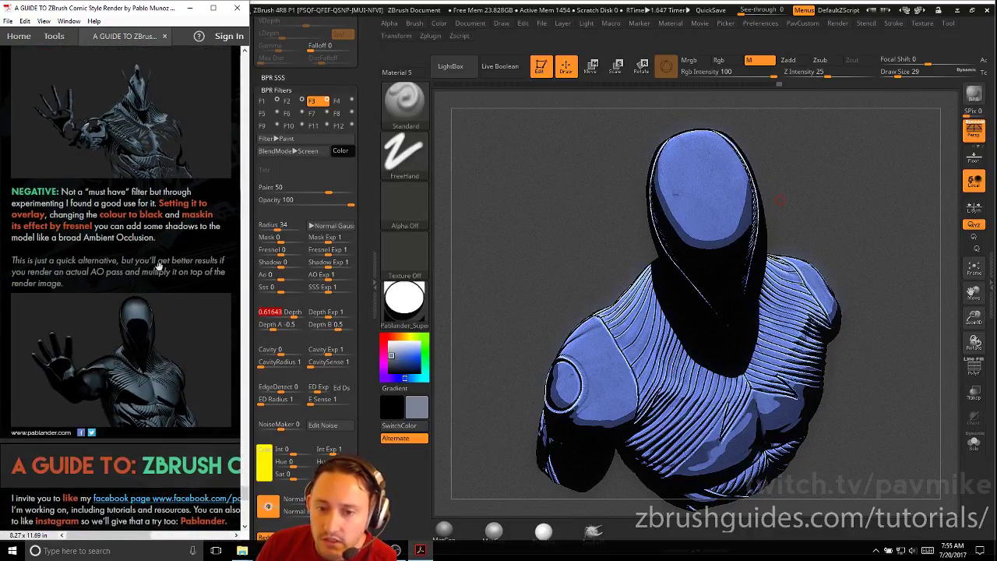
scroll(158, 265, down, 5)
scroll(100, 457, up, 3)
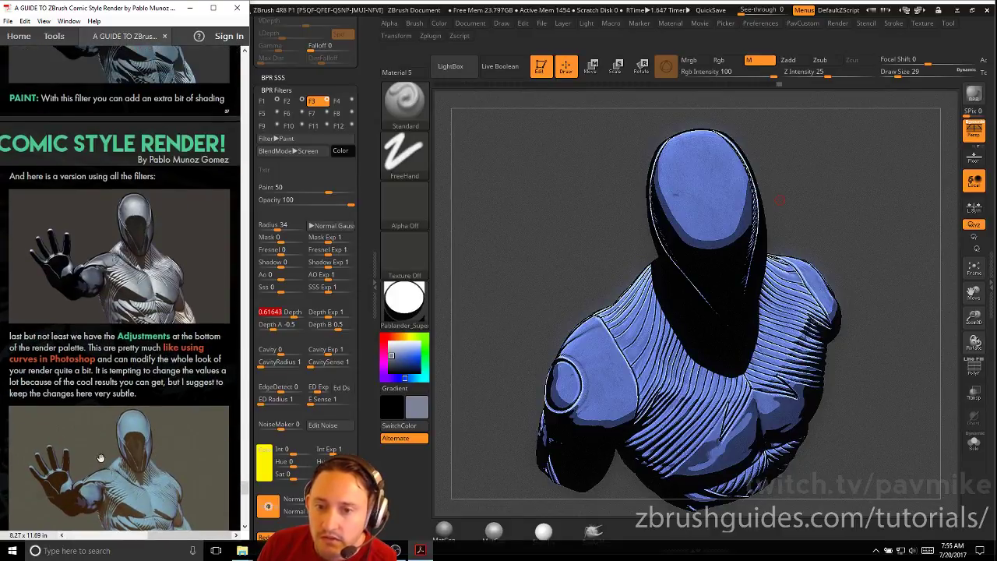
scroll(97, 433, down, 1)
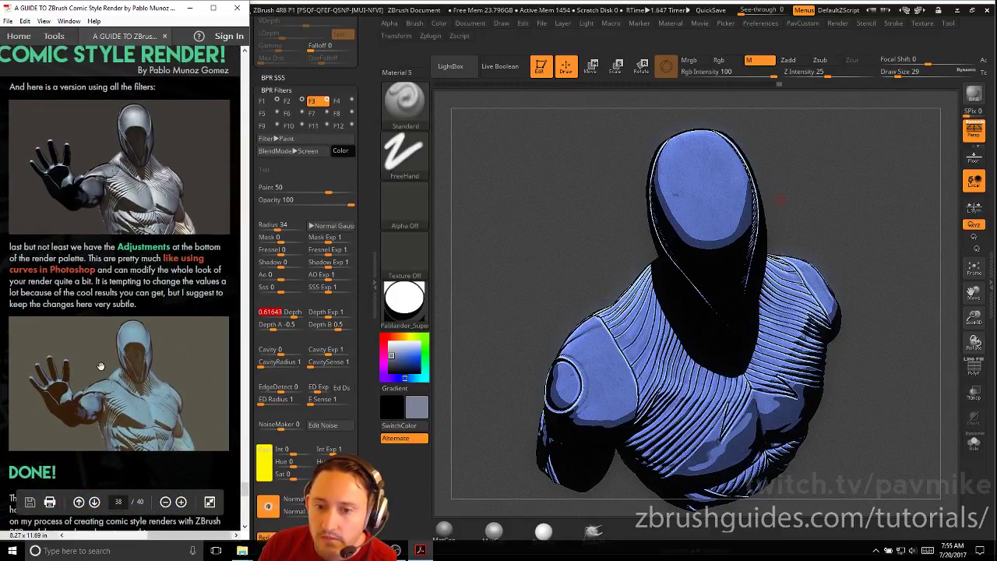
scroll(93, 355, down, 1)
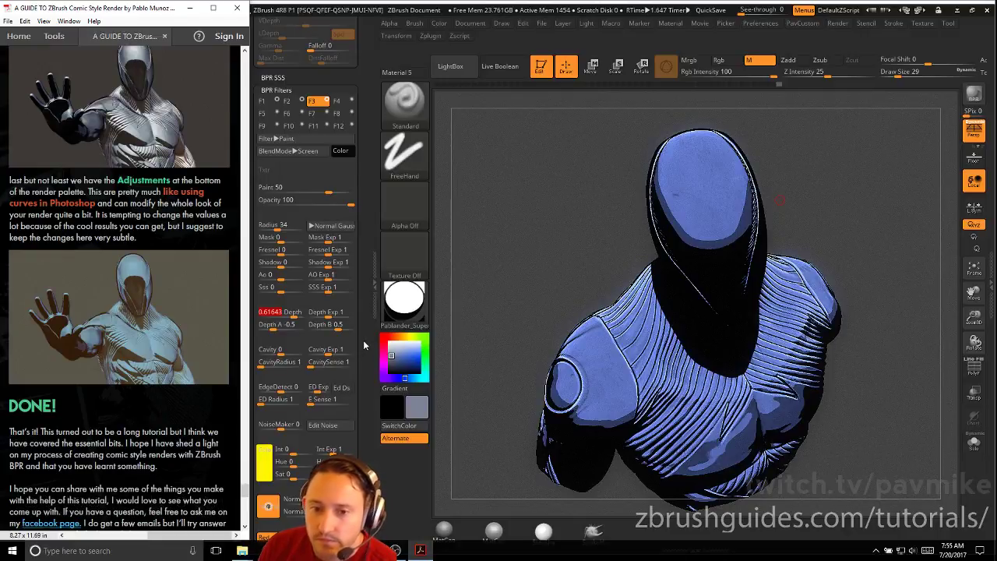
Step: Enable the render Adjustments and set Contrast to about 0.019, keeping Brightness at 0
scroll(366, 350, down, 5)
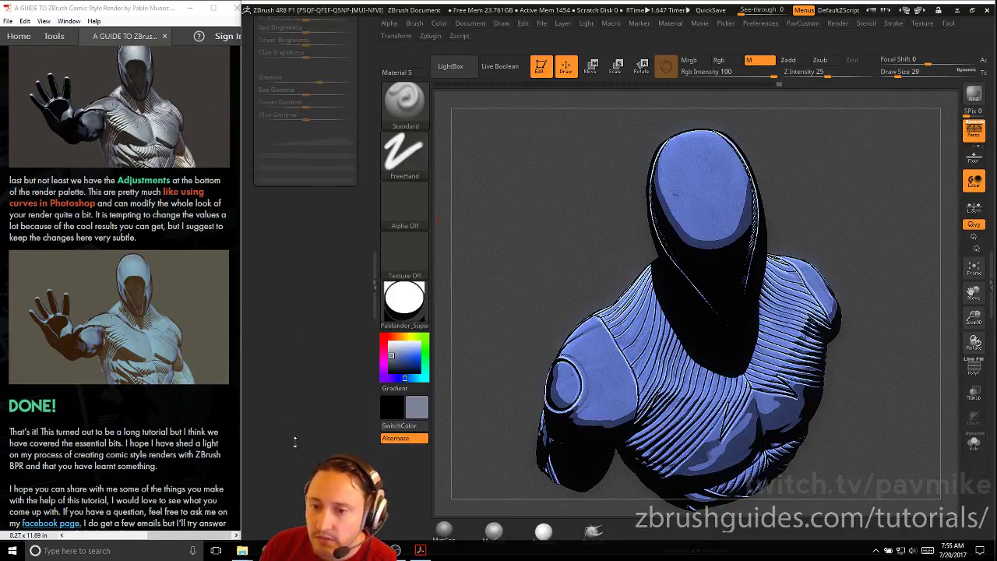
click(278, 336)
click(275, 223)
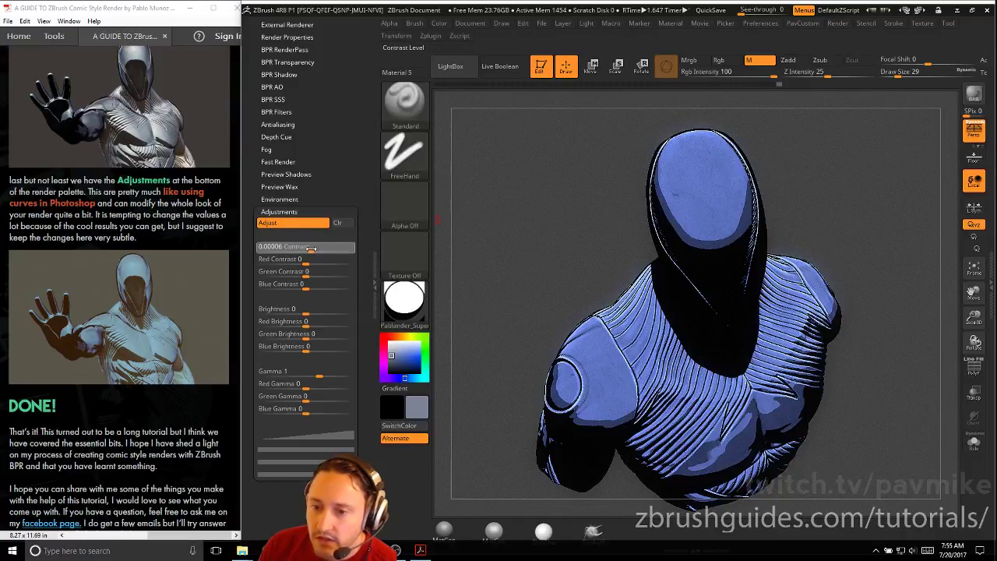
mouse_move(306, 250)
mouse_down()
mouse_move(318, 249)
mouse_move(271, 247)
mouse_move(337, 247)
mouse_move(322, 247)
mouse_up()
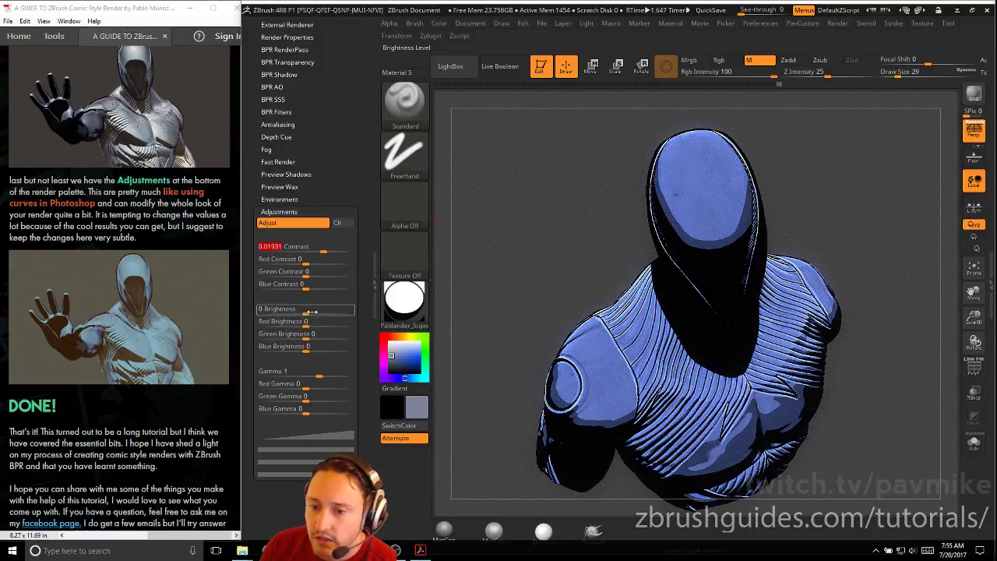
drag(314, 309, 305, 310)
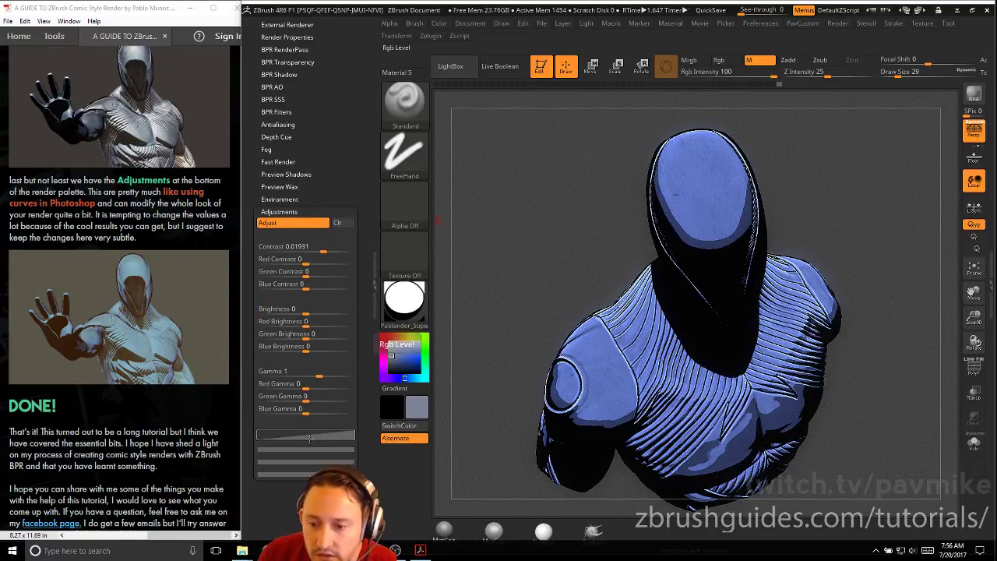
Step: Shape the Rgb Level curve with added points, placing the upper one at about H 0.69, V 0.68, and collapse the Adjustments
click(306, 438)
drag(249, 425, 248, 267)
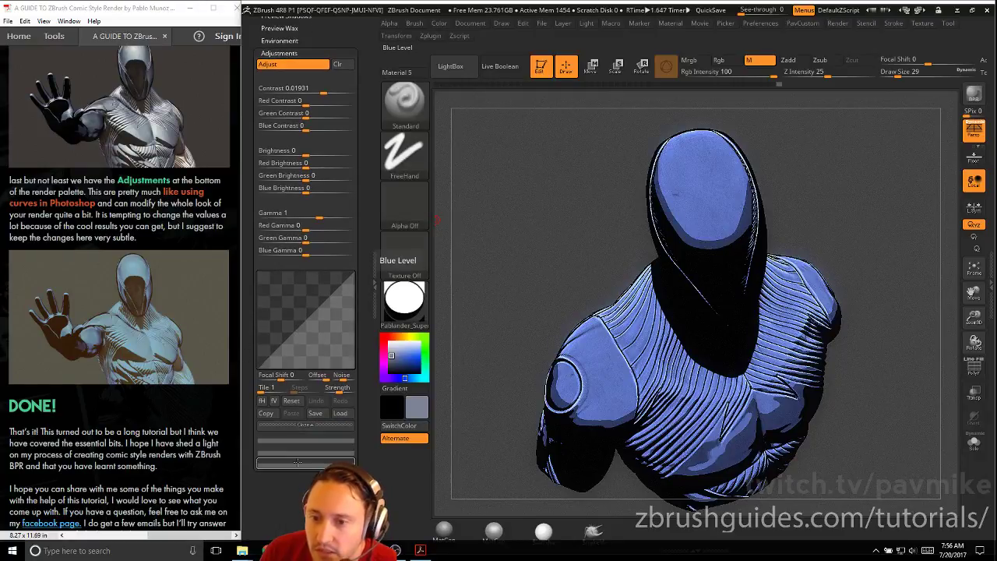
mouse_move(316, 314)
mouse_down()
mouse_move(311, 331)
mouse_move(310, 292)
mouse_move(308, 327)
mouse_move(300, 333)
mouse_move(288, 314)
mouse_move(294, 331)
mouse_move(325, 302)
mouse_up()
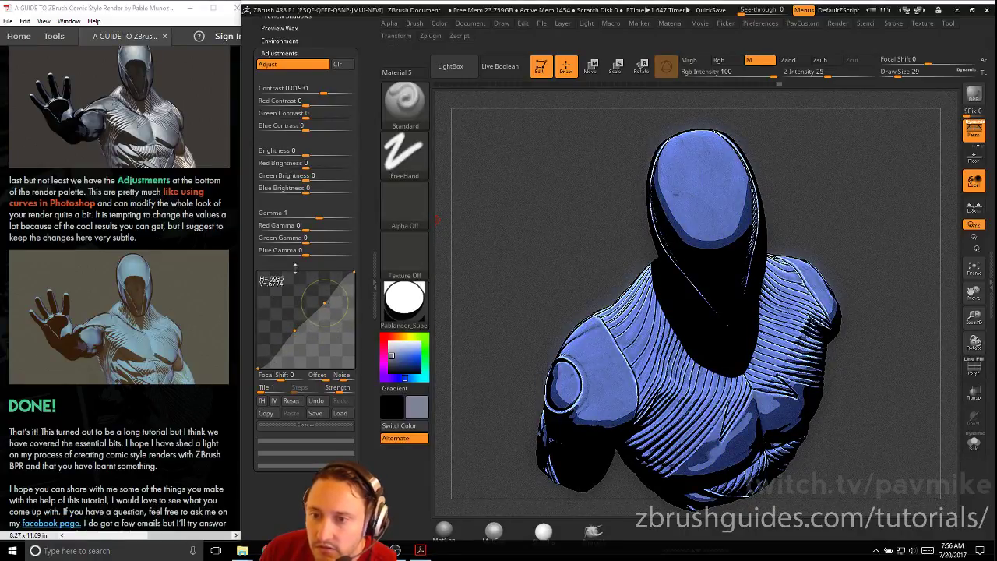
drag(249, 63, 258, 332)
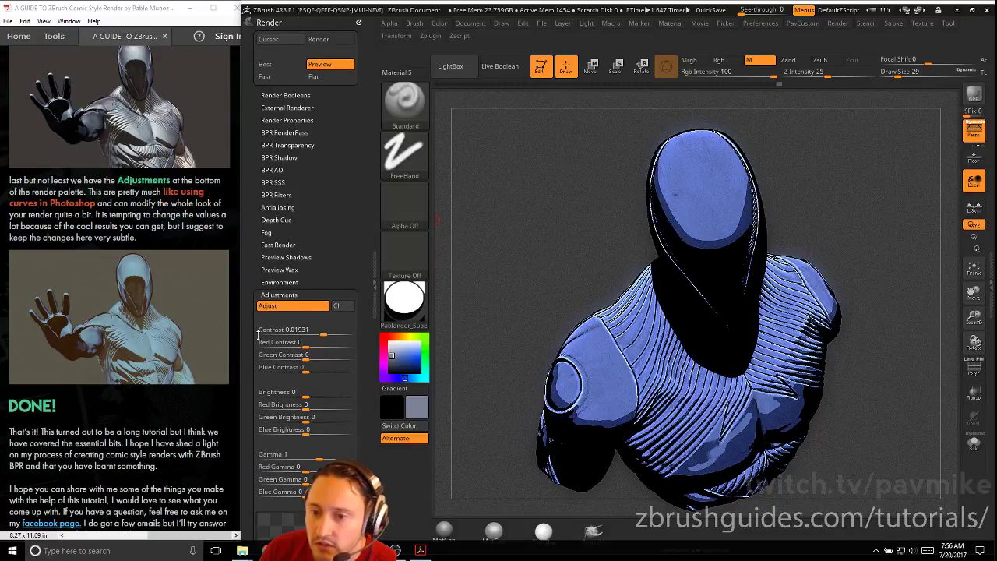
click(278, 294)
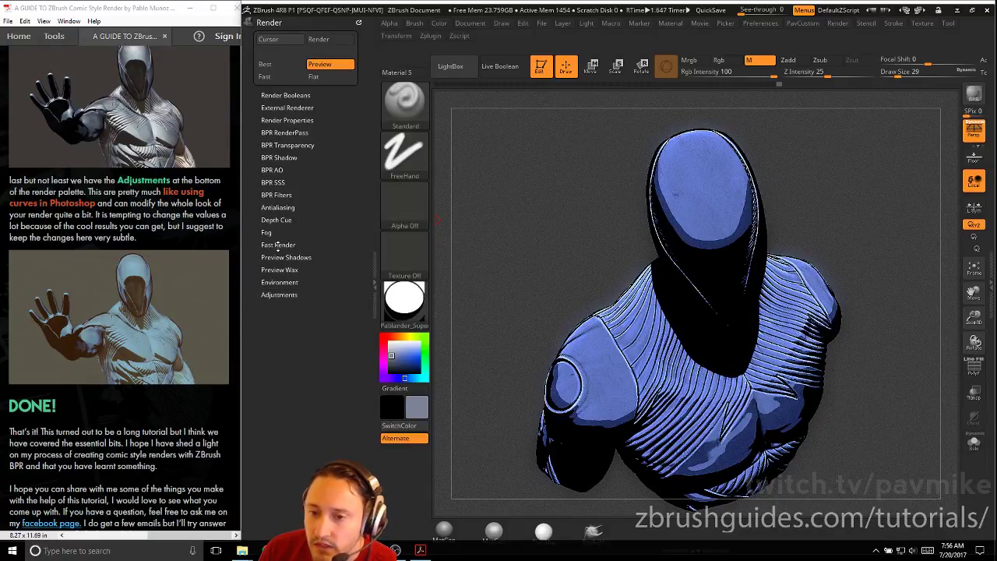
Step: Change BPR filter F3 to Posterize with strength 4, Opacity 100, Radius 1 and Depth modulation about -0.1
click(275, 194)
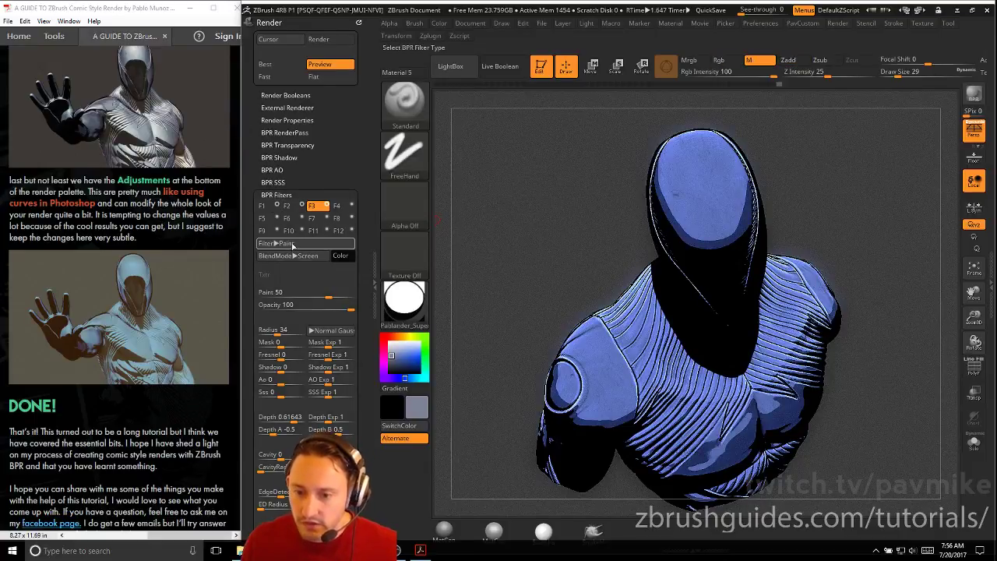
click(276, 243)
click(296, 330)
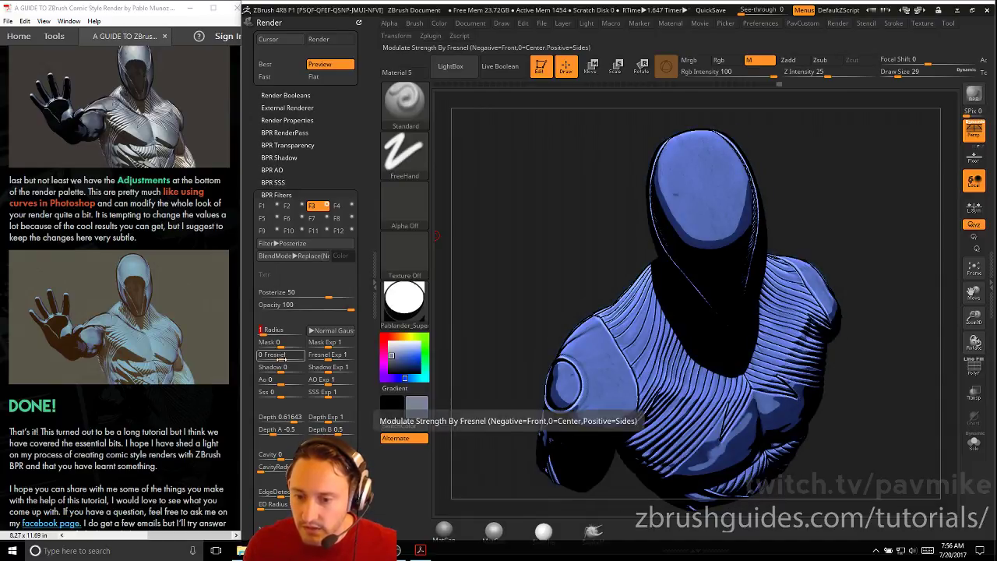
click(278, 419)
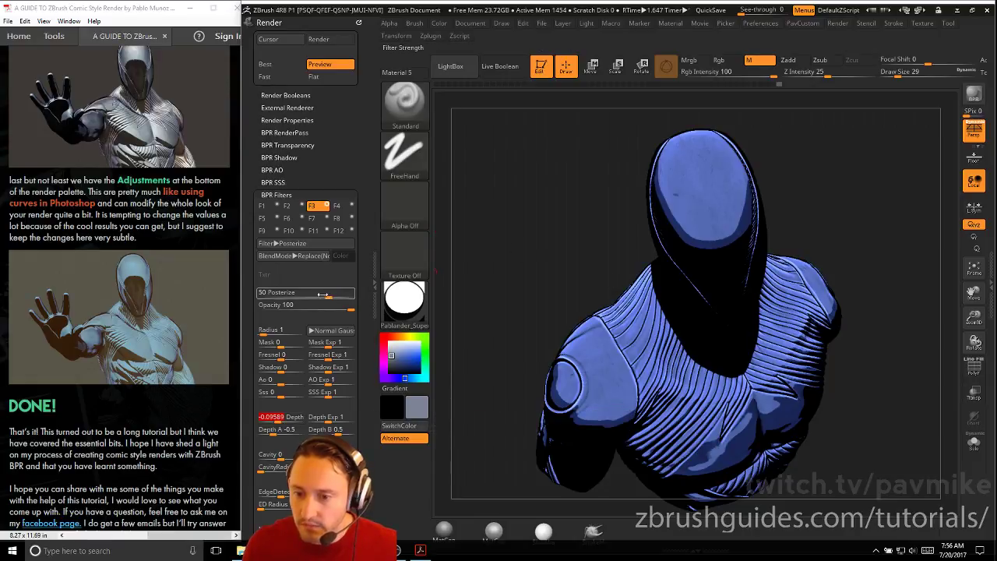
drag(321, 294, 373, 309)
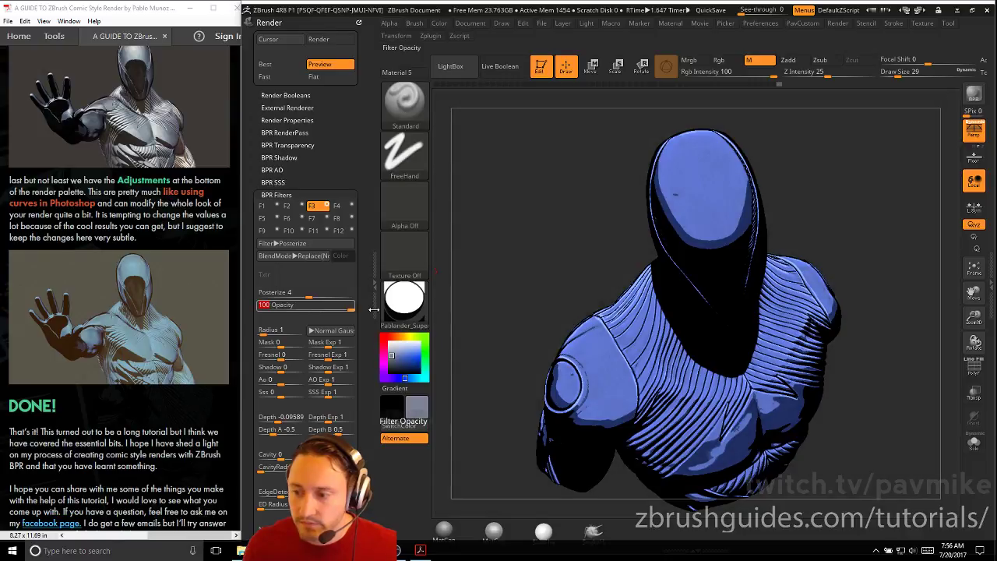
Step: Examine the guide's closing pages and the visual step-by-step of how its cover illustration was created
drag(141, 219, 161, 112)
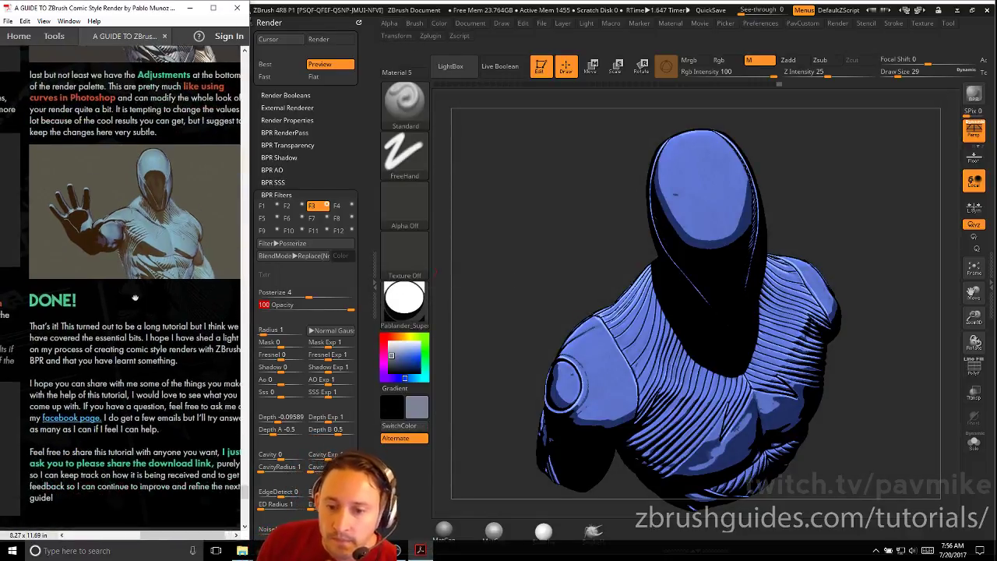
scroll(124, 295, down, 3)
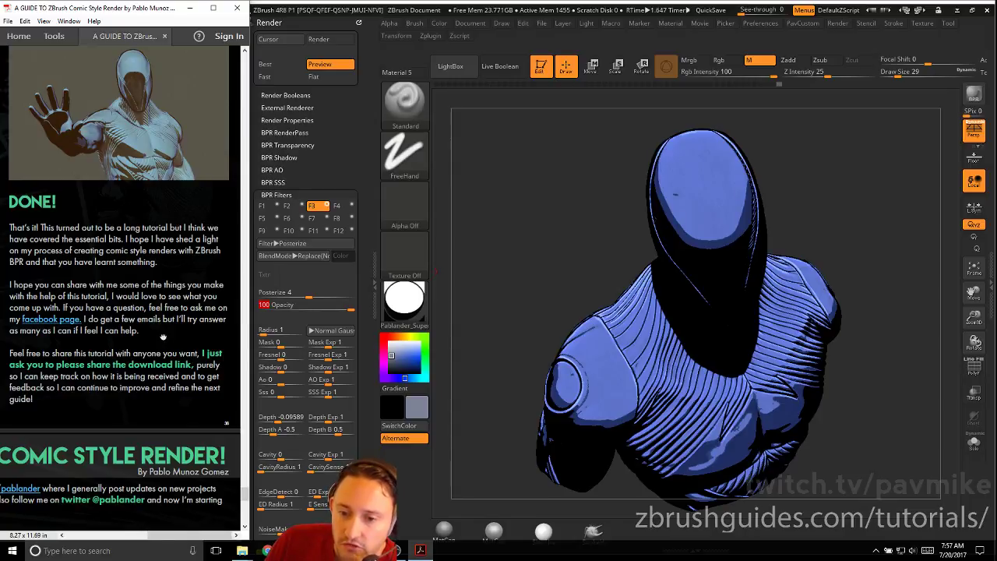
scroll(164, 336, down, 3)
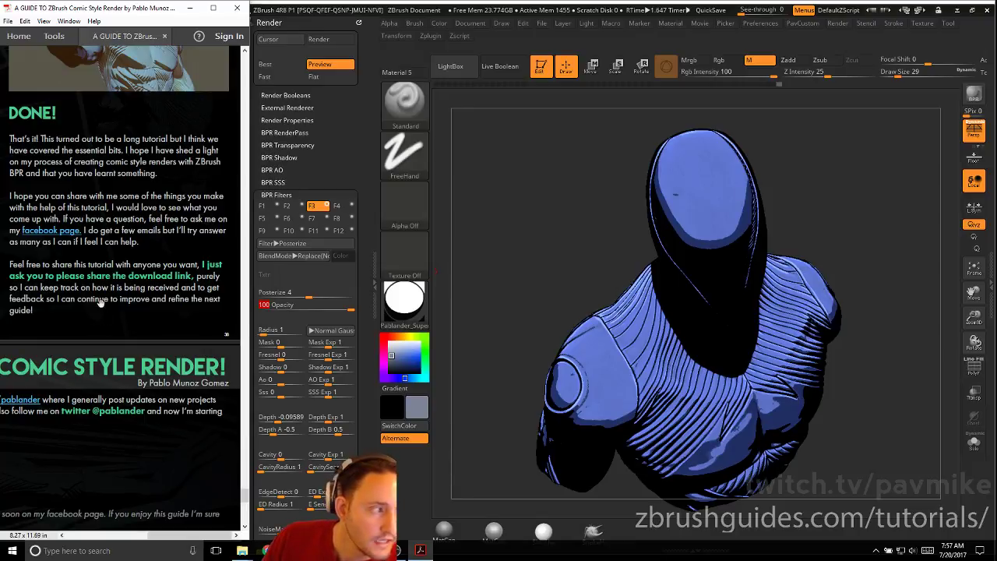
scroll(114, 314, down, 5)
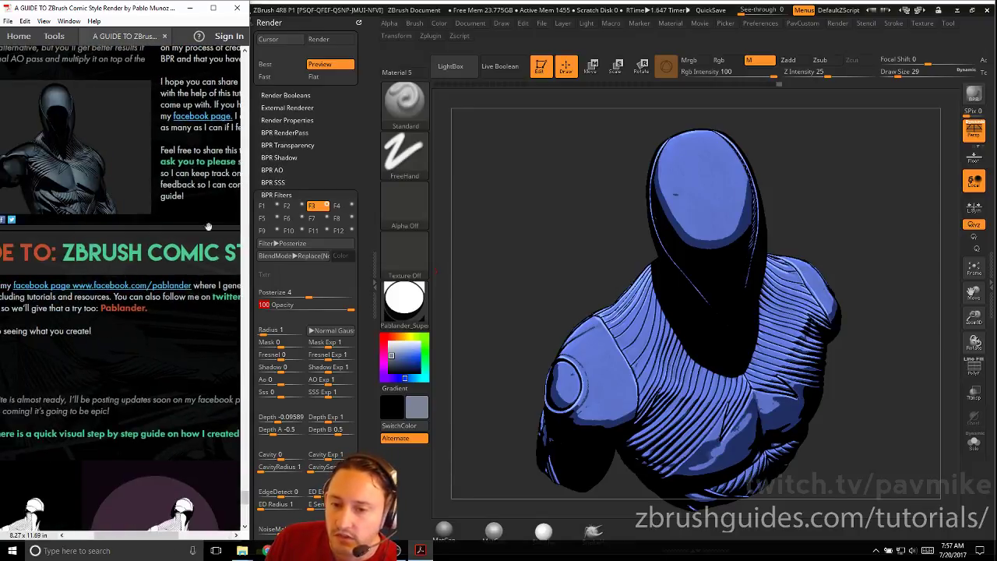
scroll(175, 312, down, 3)
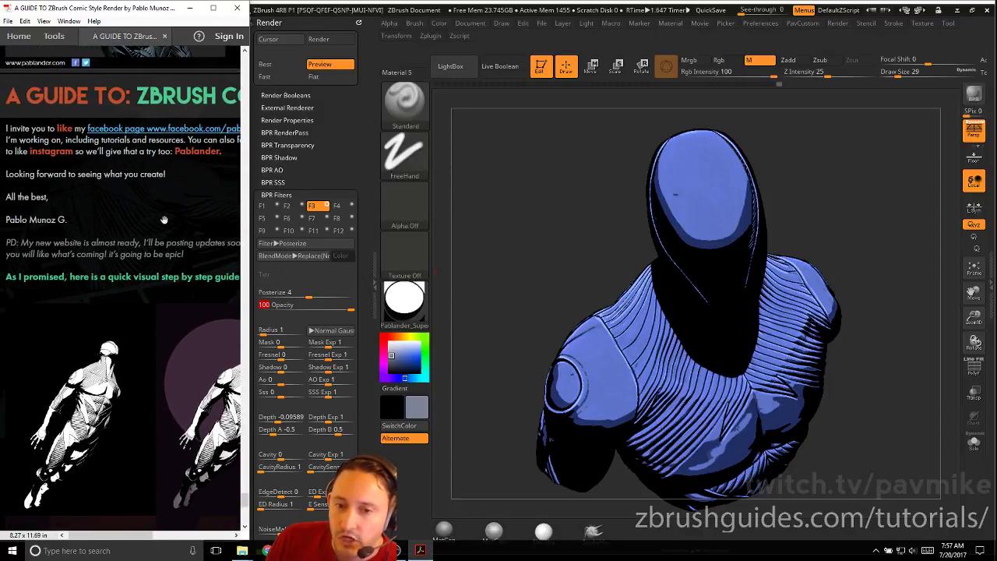
scroll(168, 220, down, 10)
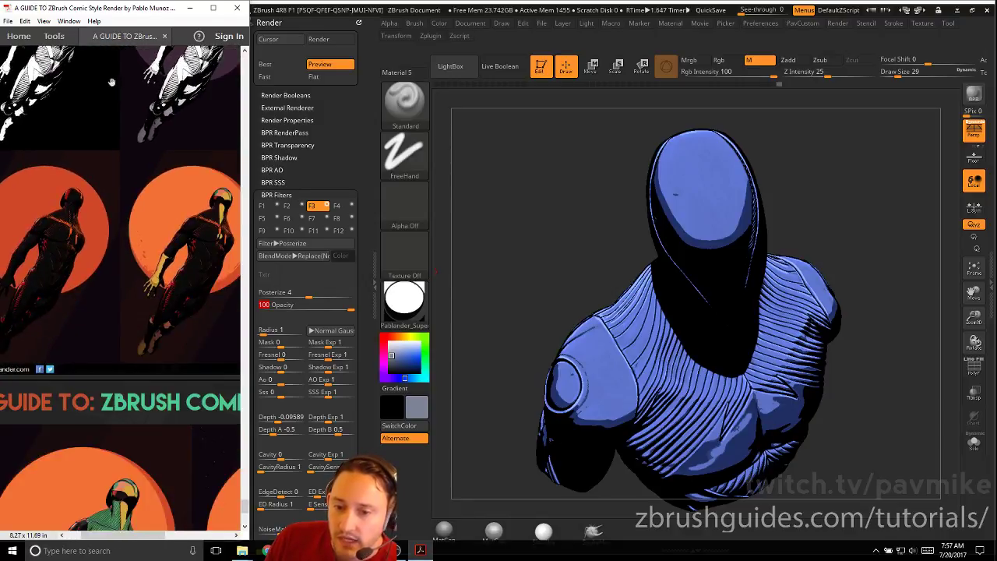
scroll(129, 179, down, 10)
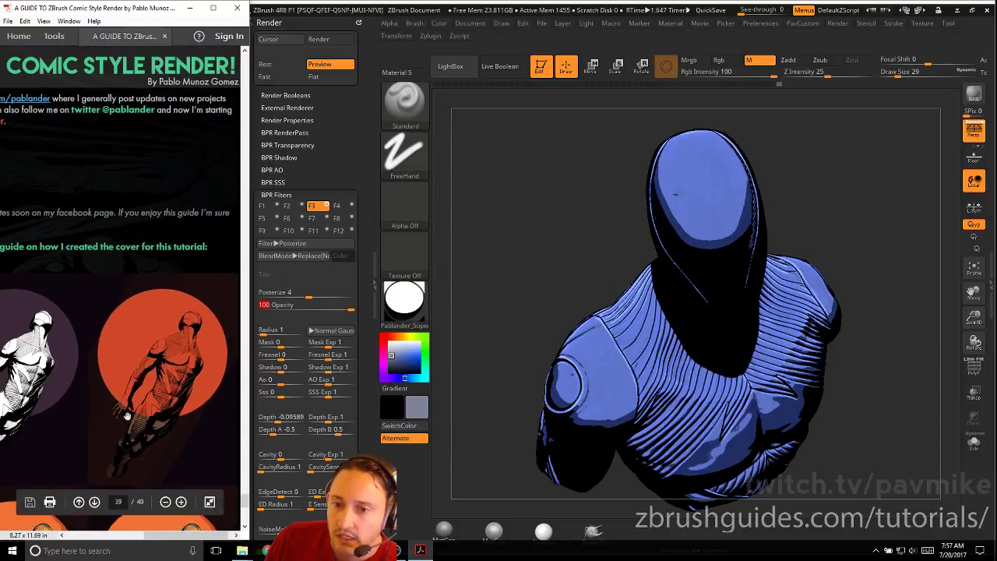
scroll(153, 267, down, 10)
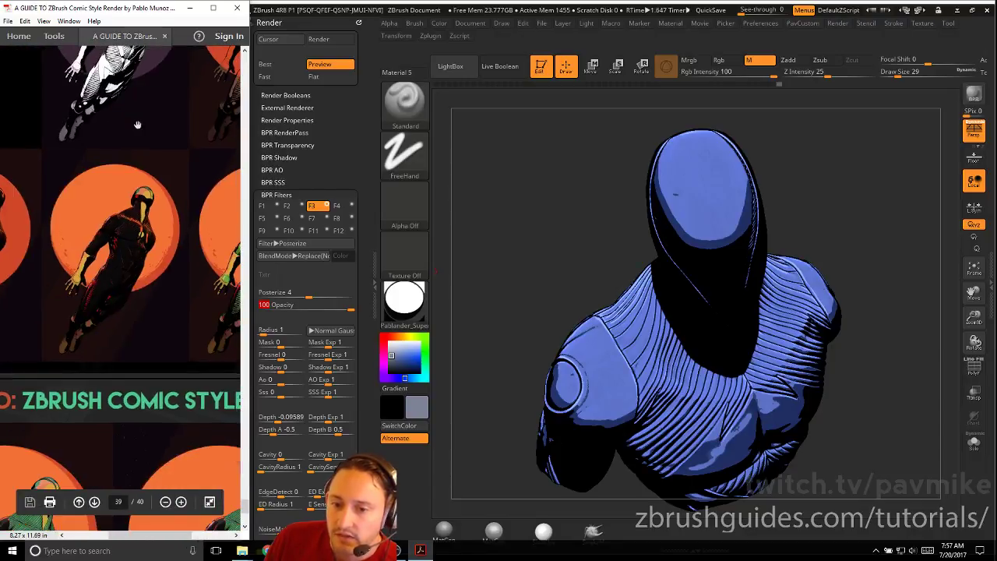
scroll(39, 275, down, 10)
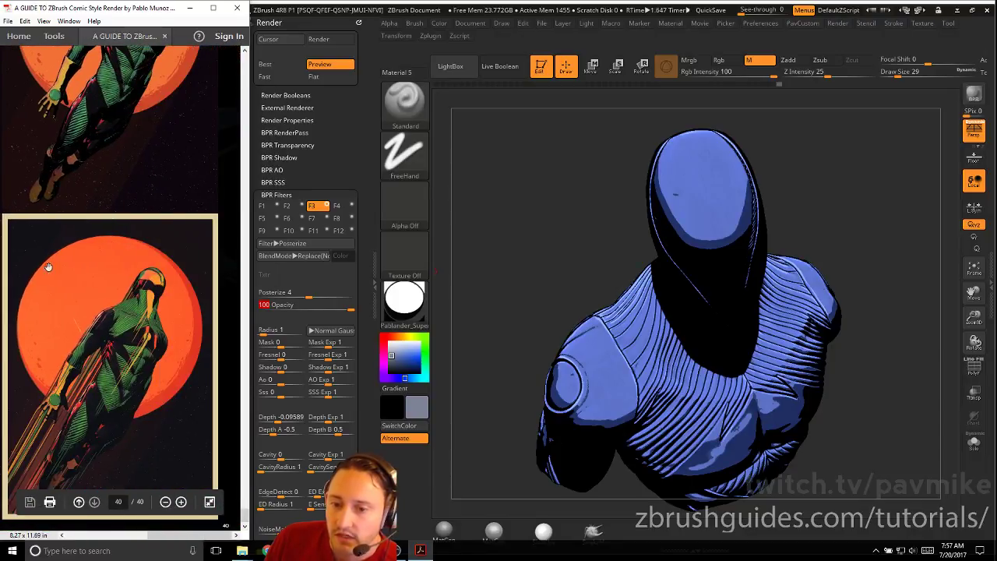
scroll(156, 252, right, 5)
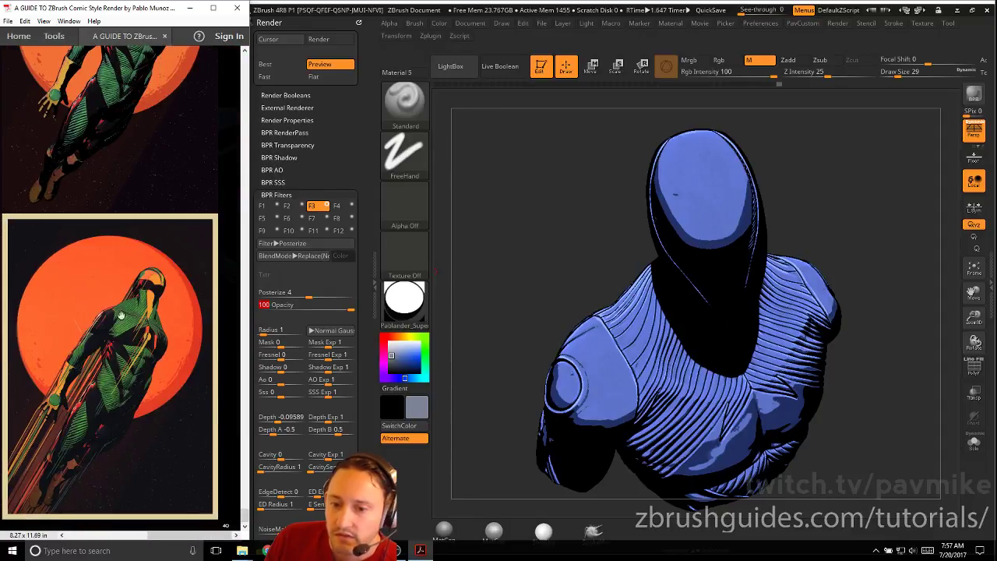
drag(130, 297, 121, 289)
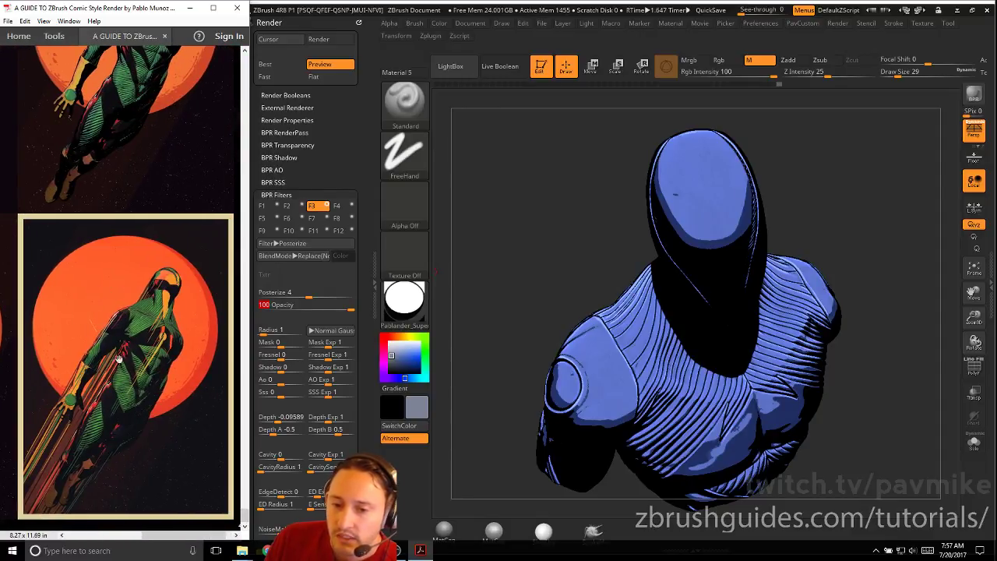
drag(173, 236, 193, 405)
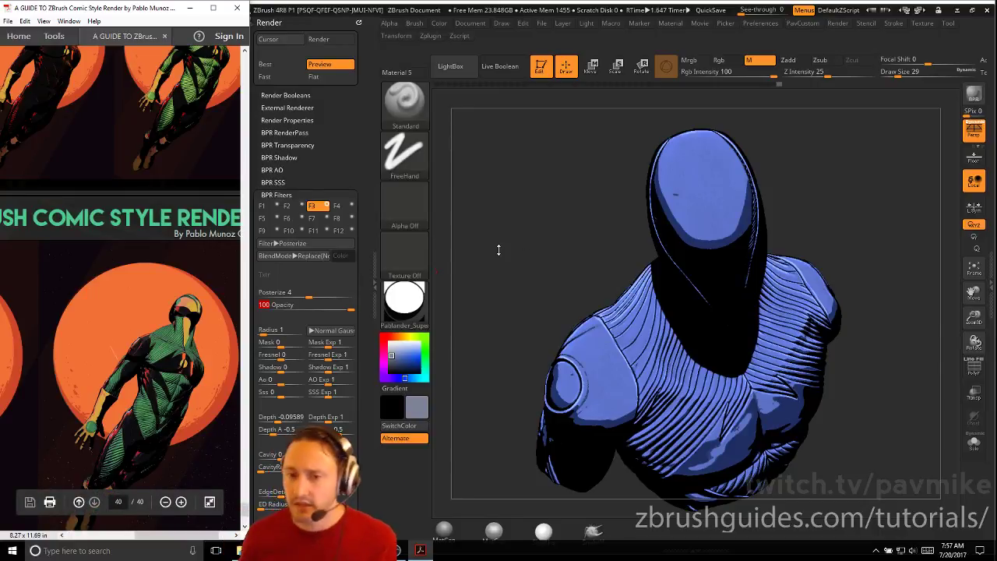
Step: Dock the Light palette with the light placed slightly above the preview sphere's centre, and reveal the Tool palette
drag(507, 158, 490, 128)
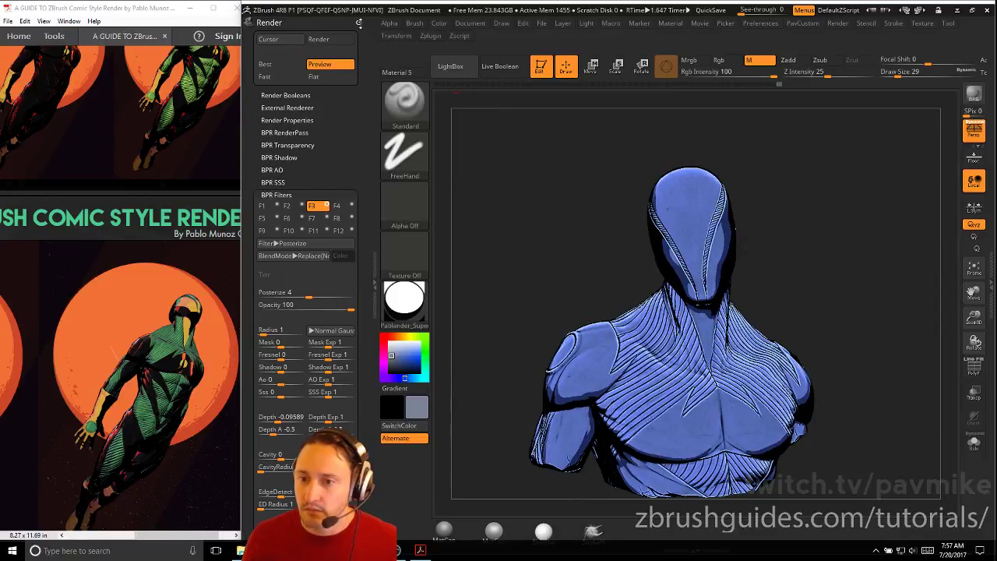
click(583, 26)
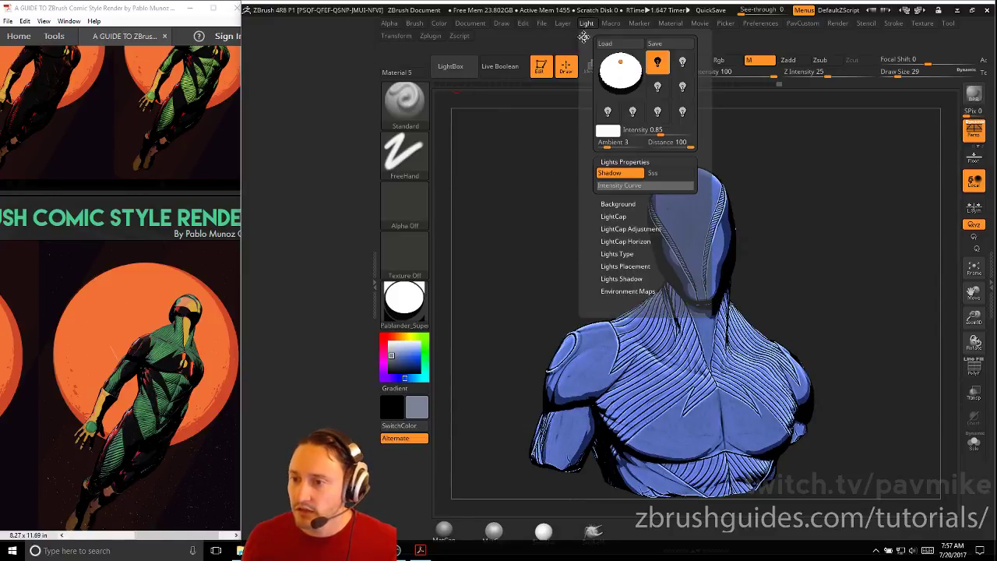
click(583, 36)
drag(285, 63, 288, 62)
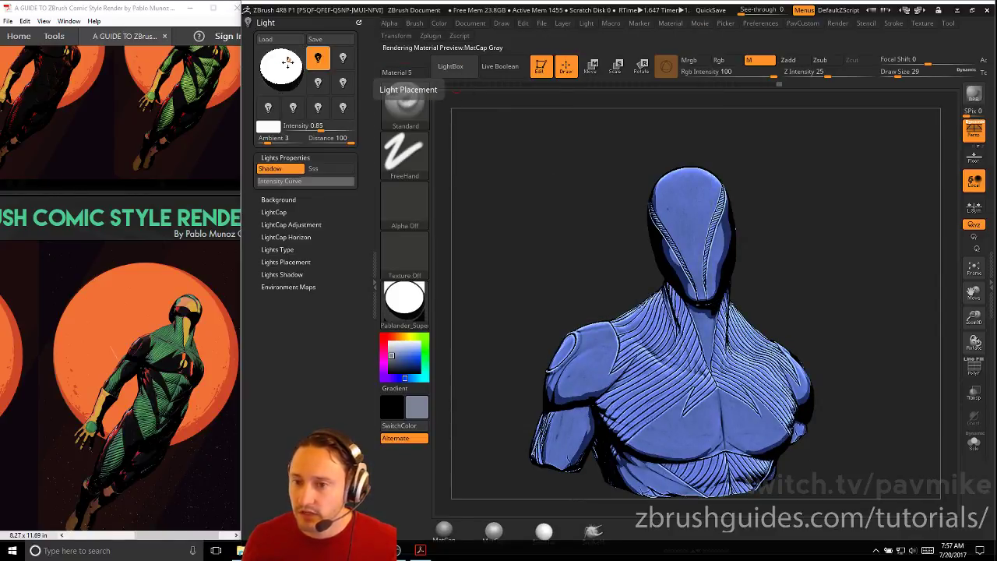
click(404, 99)
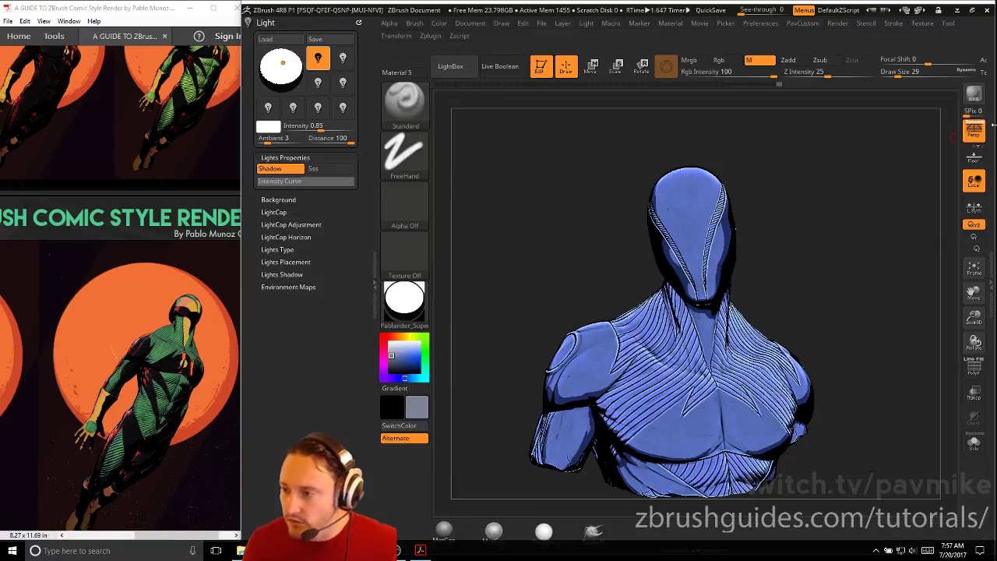
click(991, 136)
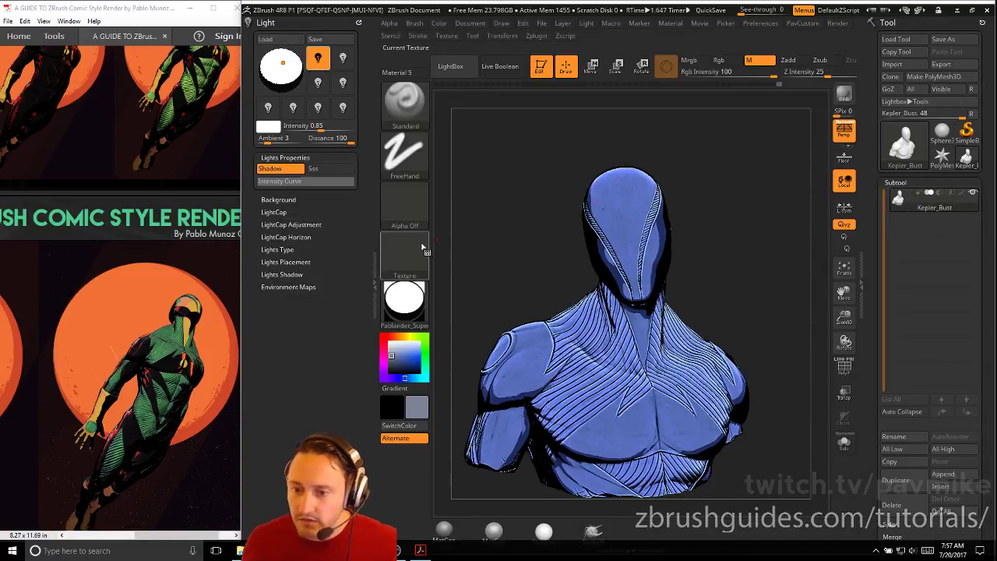
Step: Fill the bust with the red Pablander_Comic_RedSpidy material in Mrgb mode and raise the light intensity to about 2.27
click(403, 304)
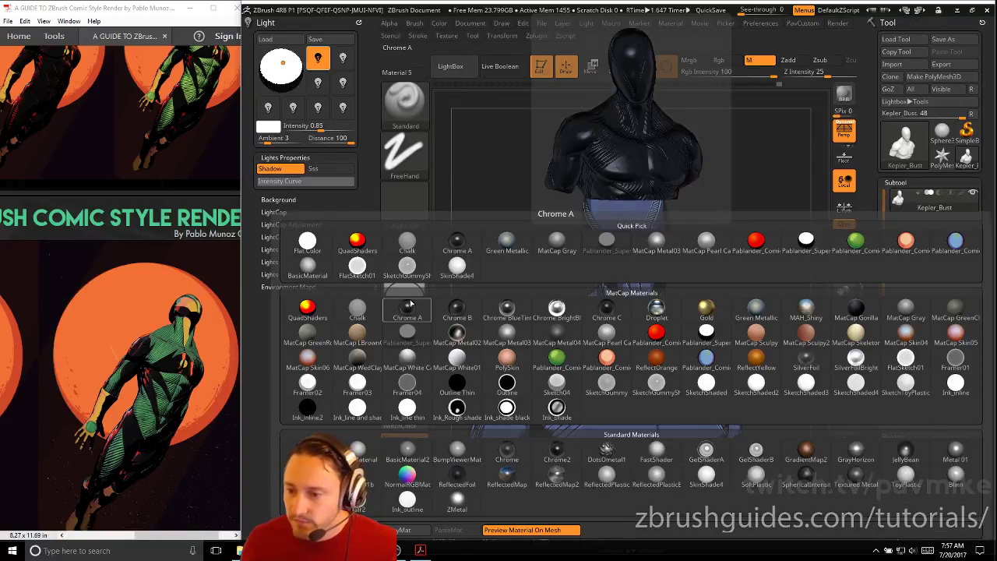
click(654, 331)
click(690, 61)
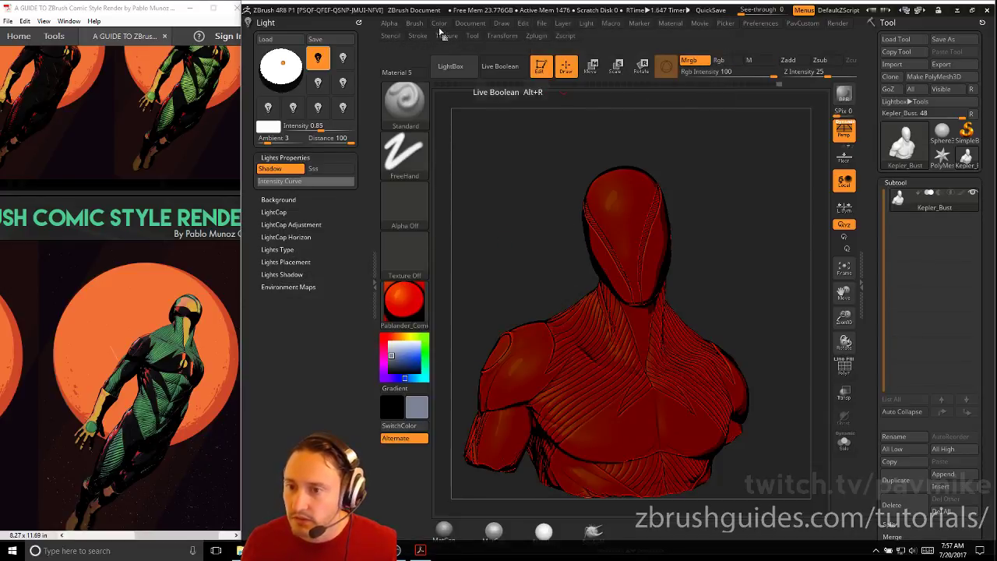
click(440, 23)
click(463, 246)
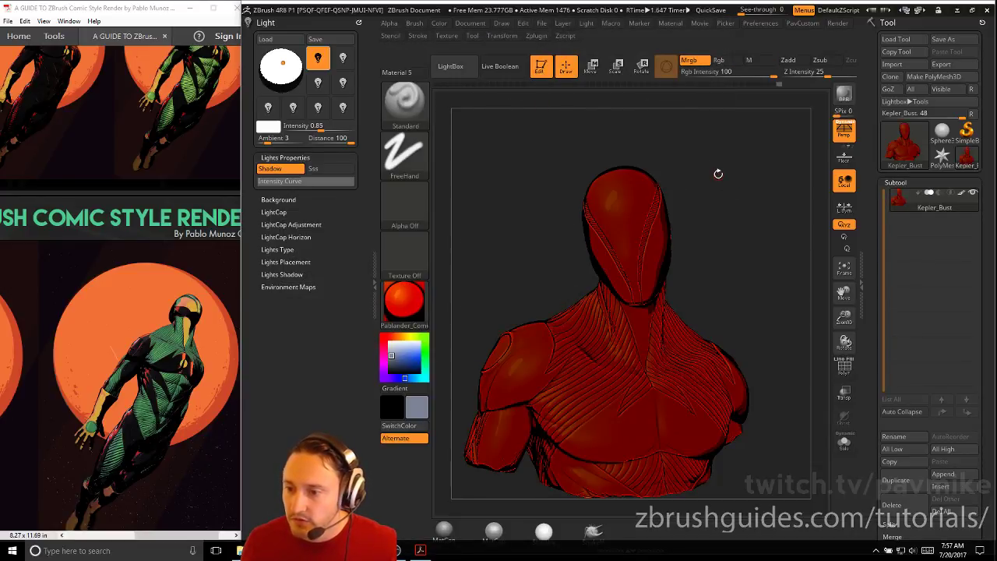
drag(715, 172, 579, 268)
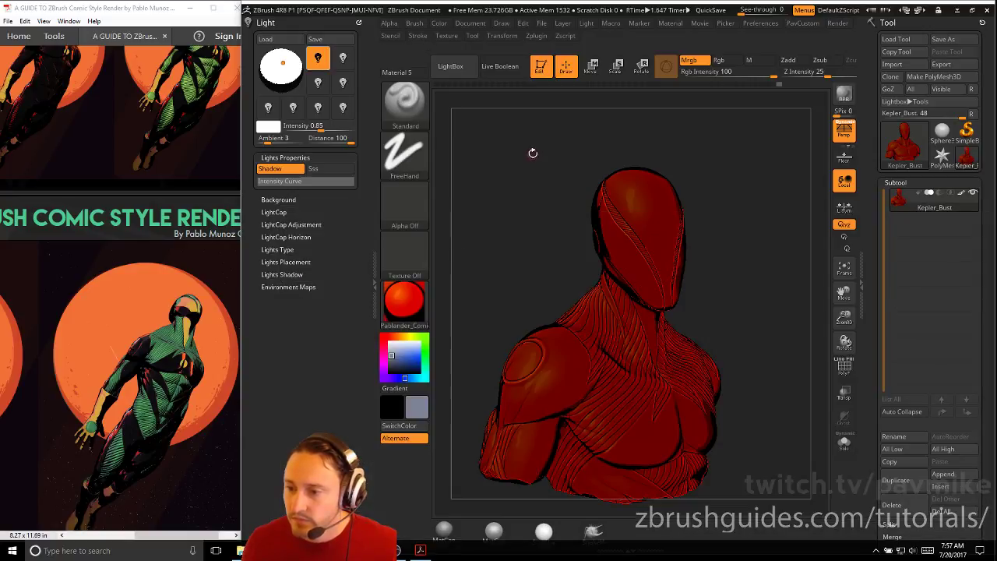
drag(320, 130, 330, 130)
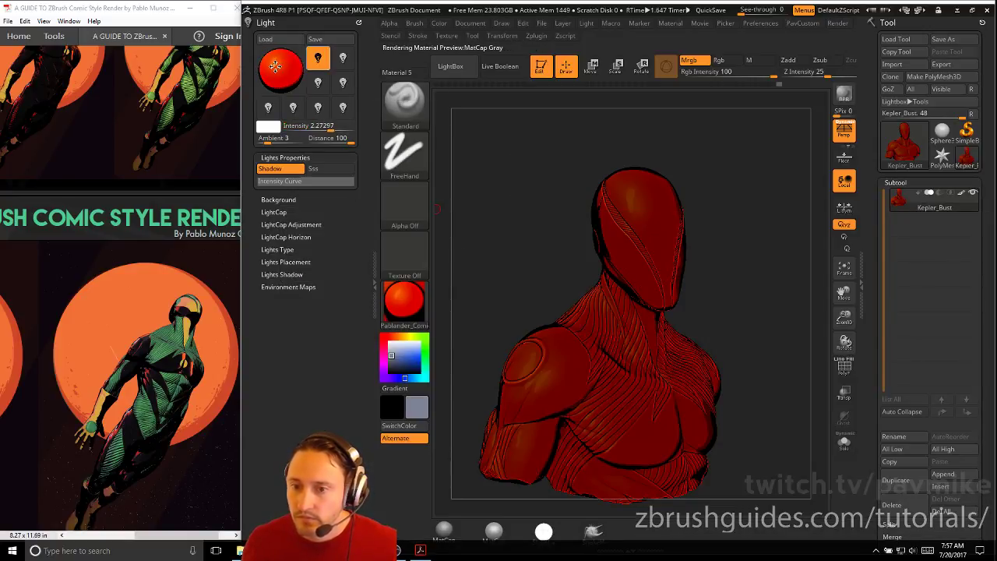
Step: Load the Pablander_SuperComic material from LightBox's comic style rendering folder and close LightBox
click(405, 299)
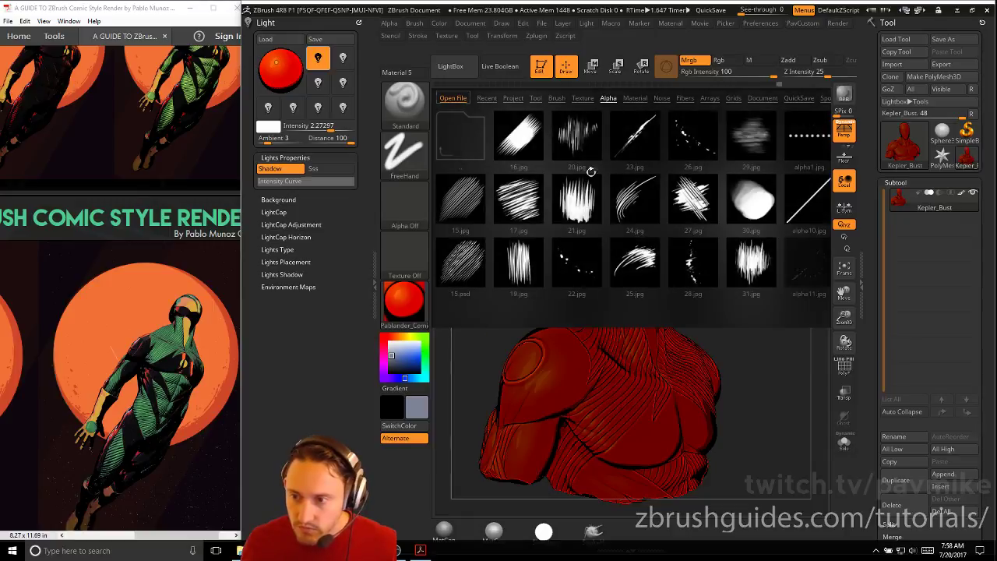
click(635, 98)
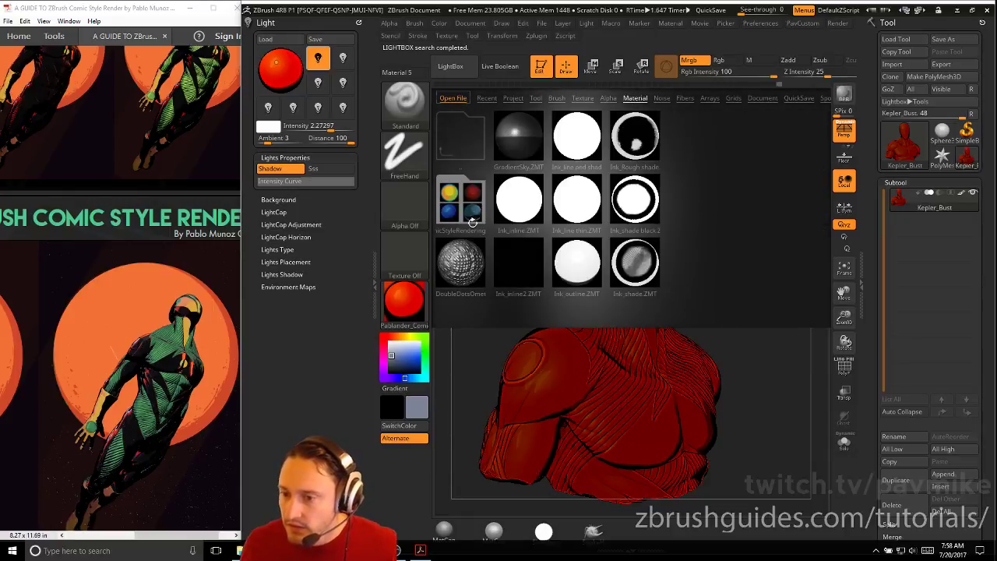
double_click(461, 204)
scroll(683, 201, right, 3)
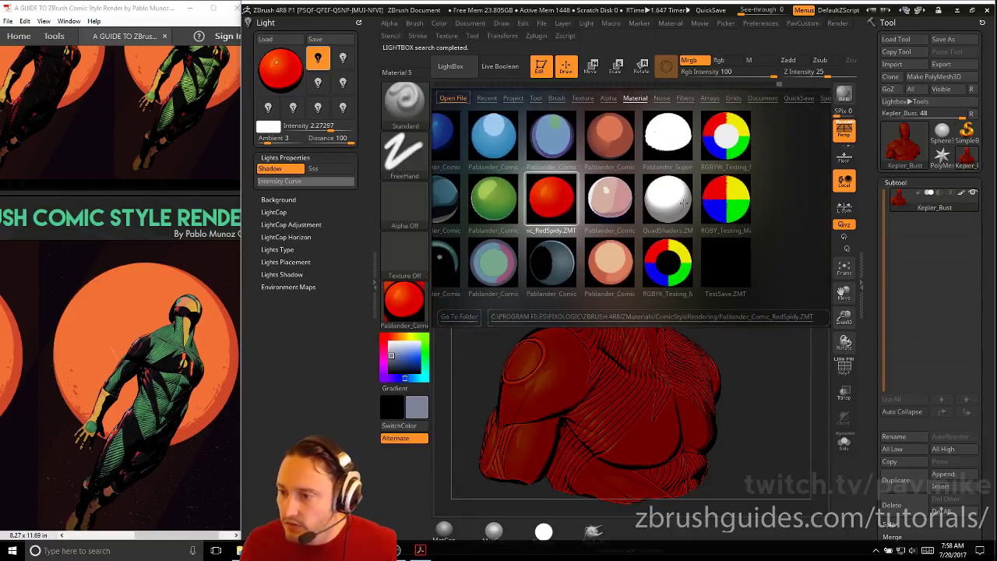
double_click(659, 139)
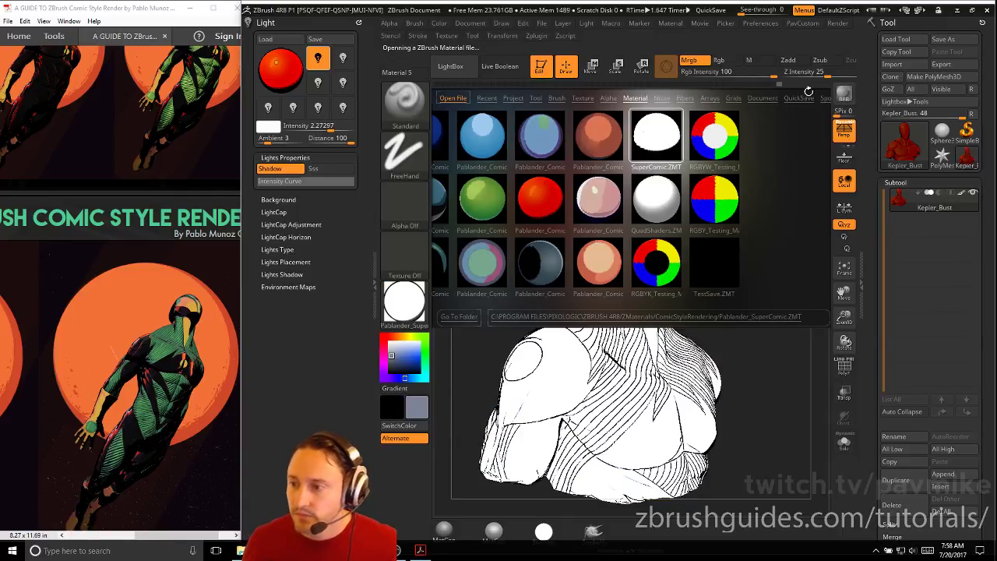
key(comma)
Step: Place the light at the upper-left edge of the preview sphere and lower its intensity to about 0.55
click(267, 56)
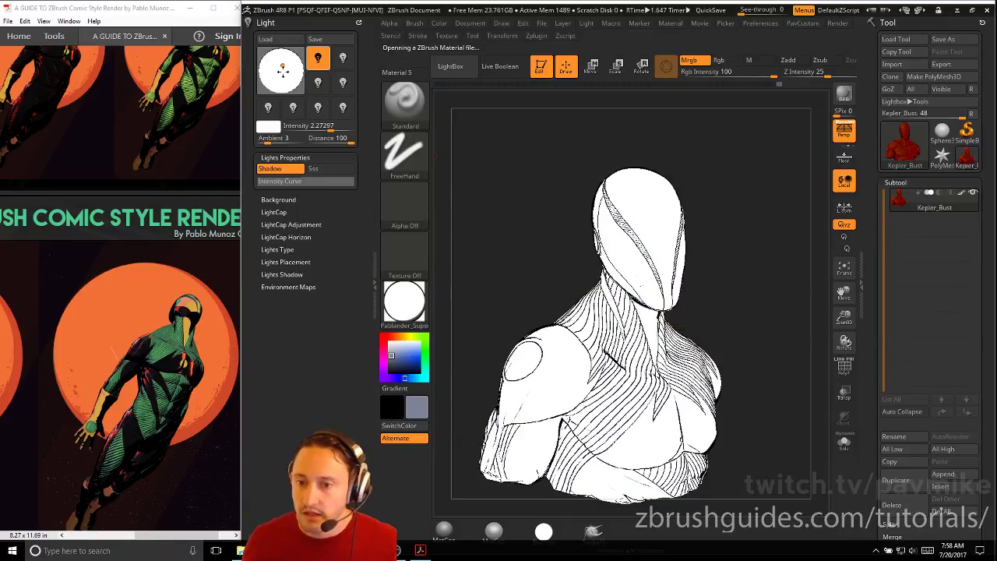
mouse_move(267, 56)
mouse_down()
mouse_move(285, 74)
mouse_move(262, 58)
mouse_up()
click(320, 127)
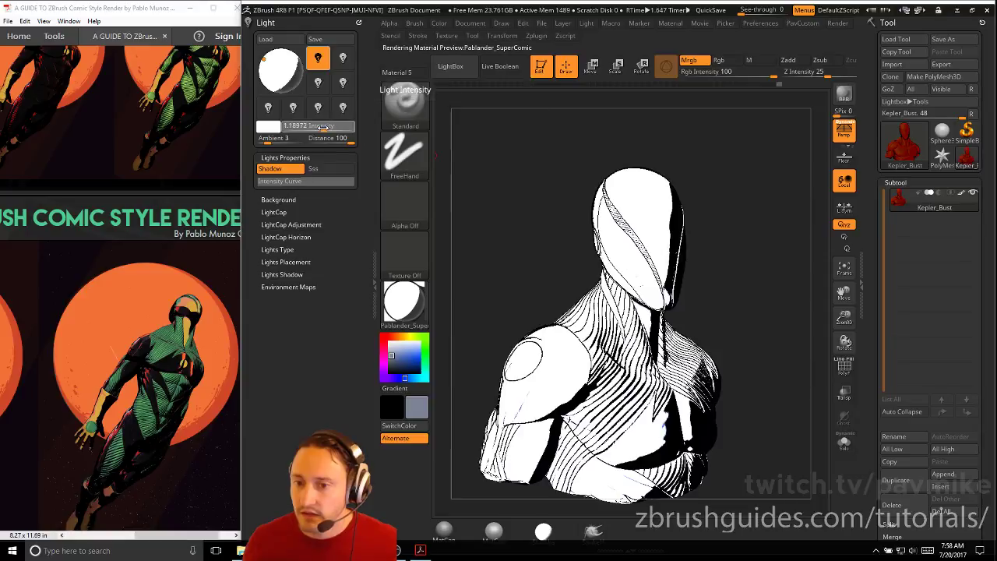
click(317, 126)
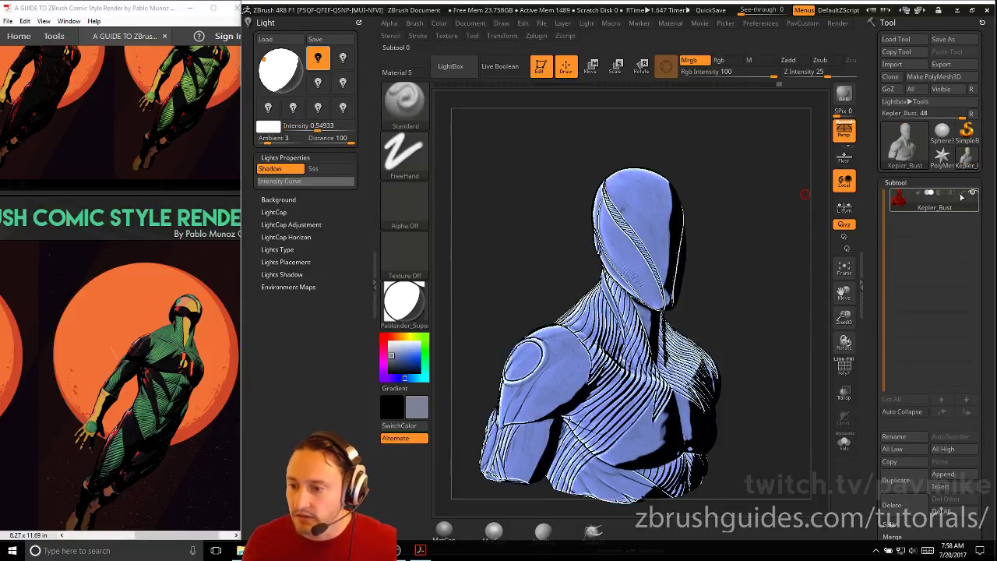
mouse_move(961, 197)
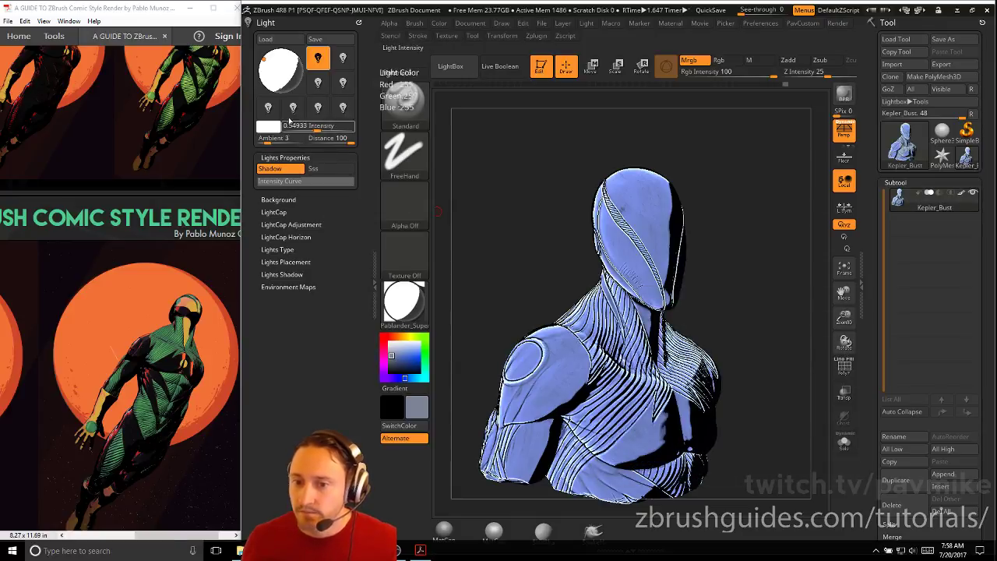
Step: Try different light placements from the sphere's centre toward its upper left and raise the intensity to about 3.51
click(278, 69)
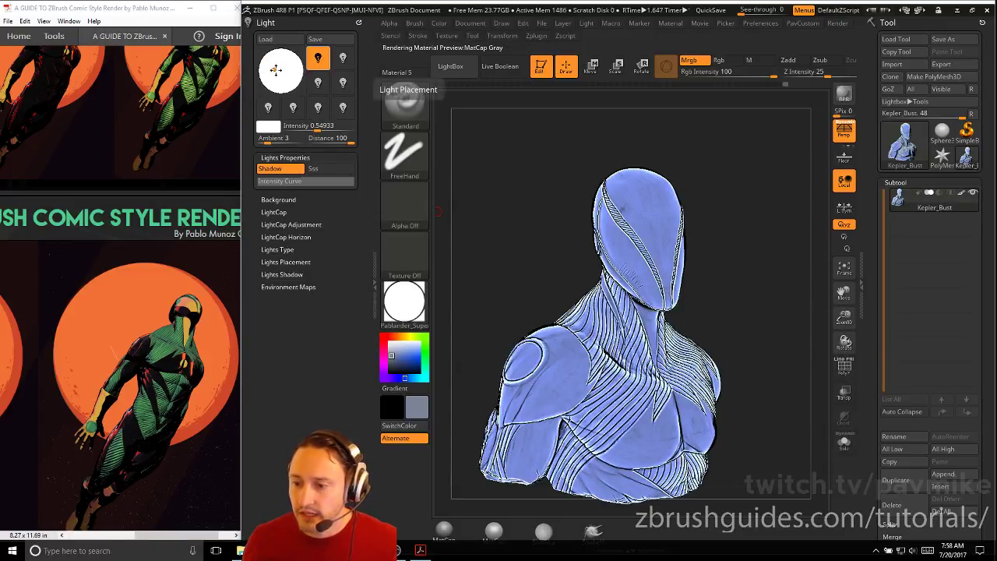
click(275, 64)
click(271, 59)
click(269, 57)
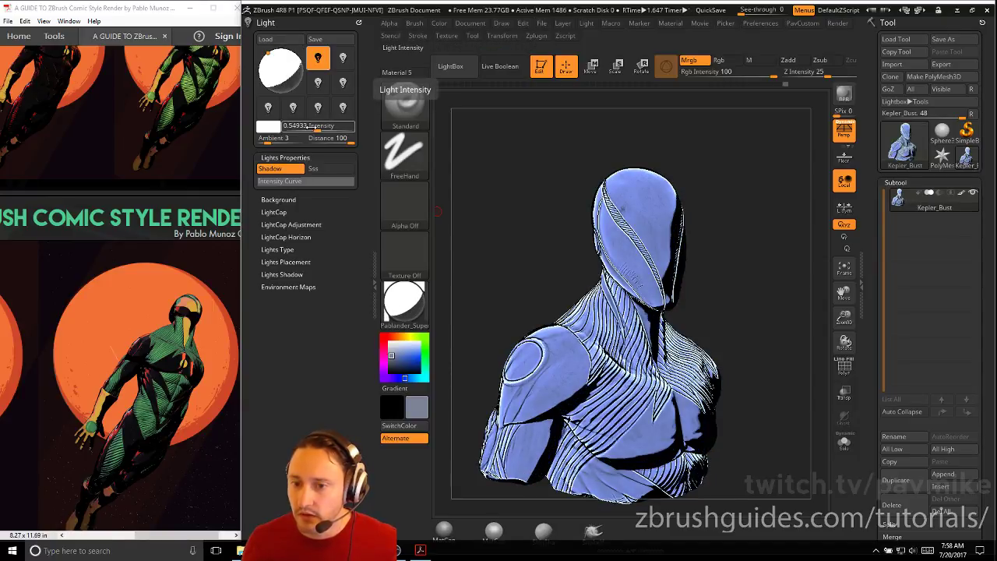
mouse_move(313, 126)
mouse_down()
mouse_move(358, 127)
mouse_move(335, 127)
mouse_up()
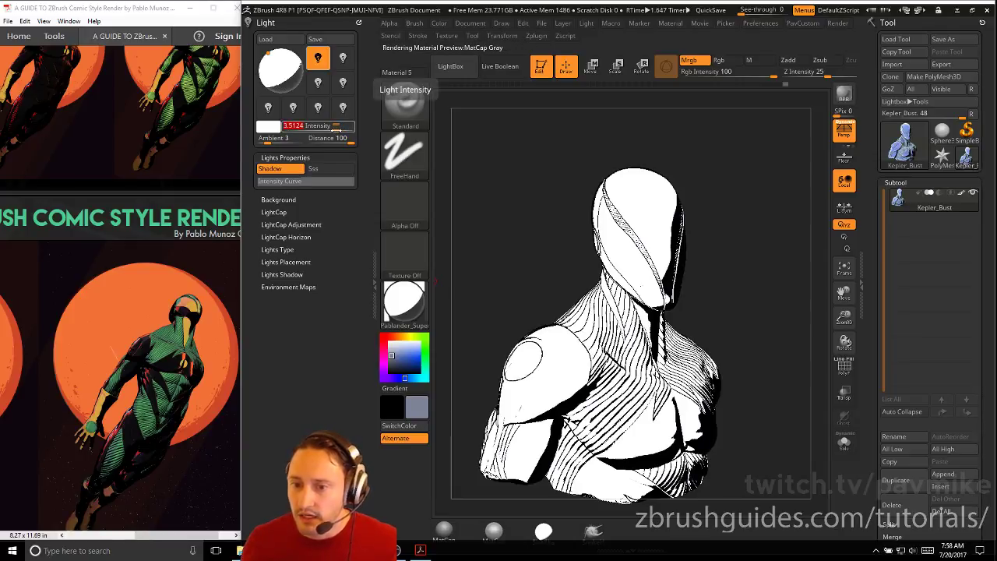
Step: Expand the Lights Shadow and Lights Type settings of the Light palette
key(shift)
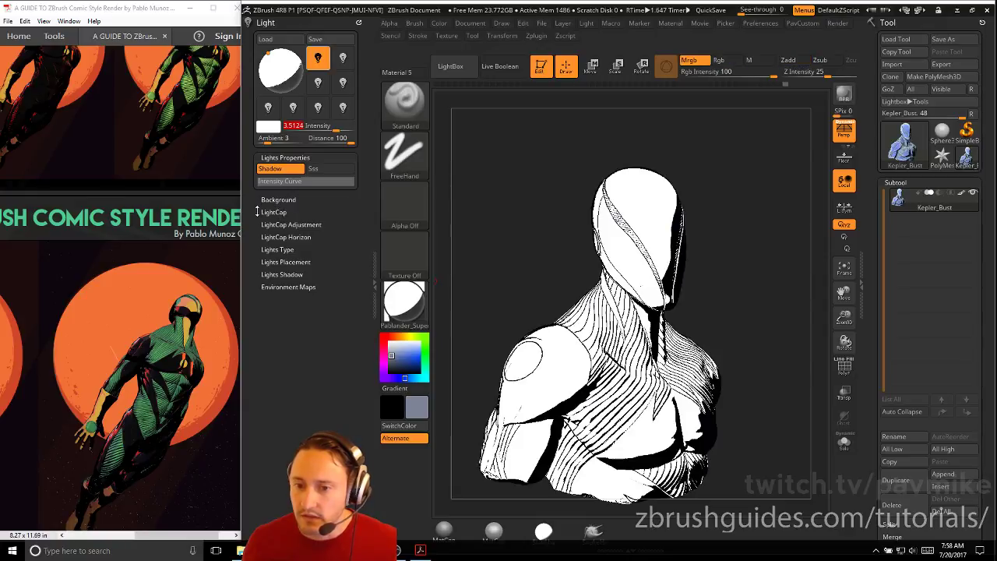
key(shift)
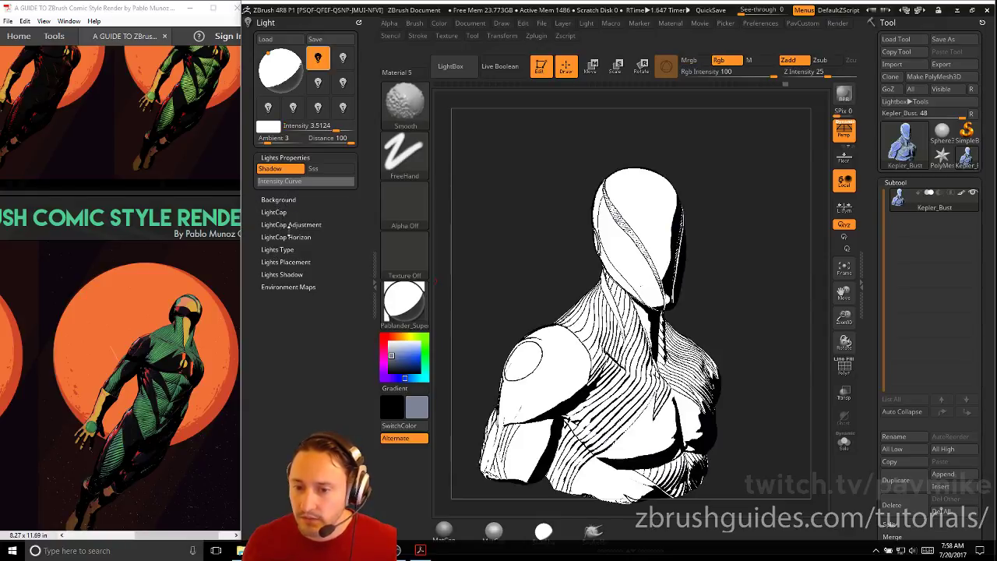
click(281, 274)
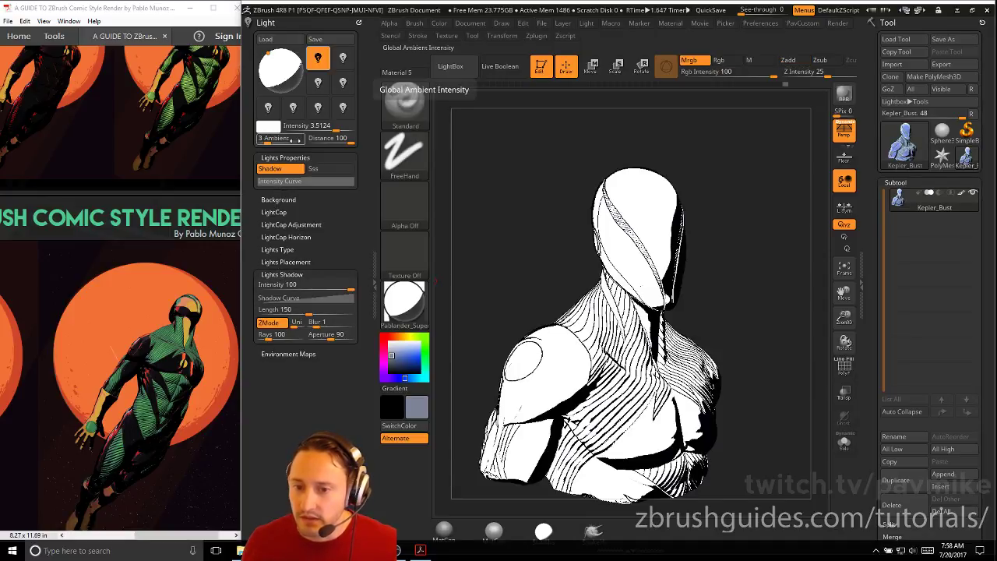
key(shift)
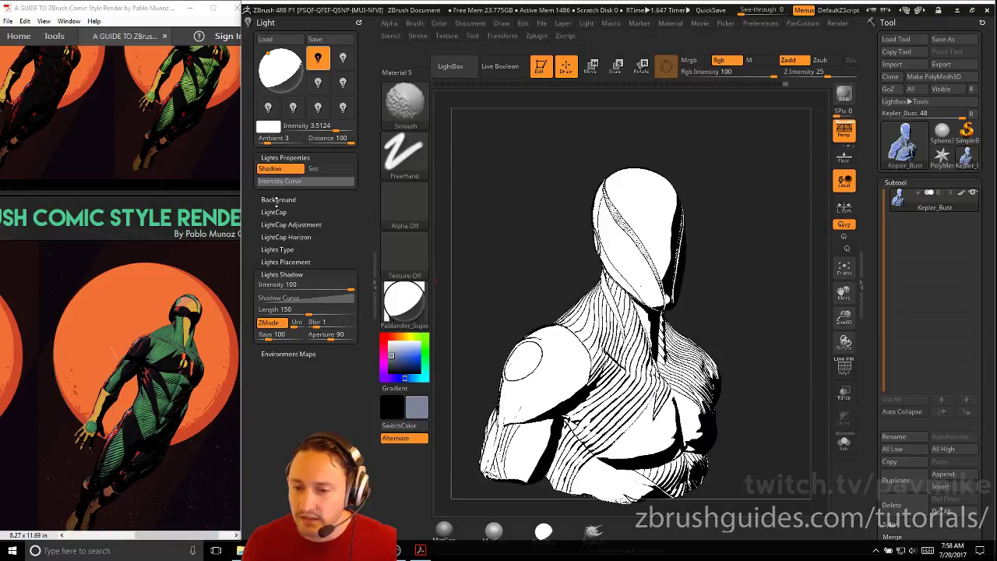
click(277, 249)
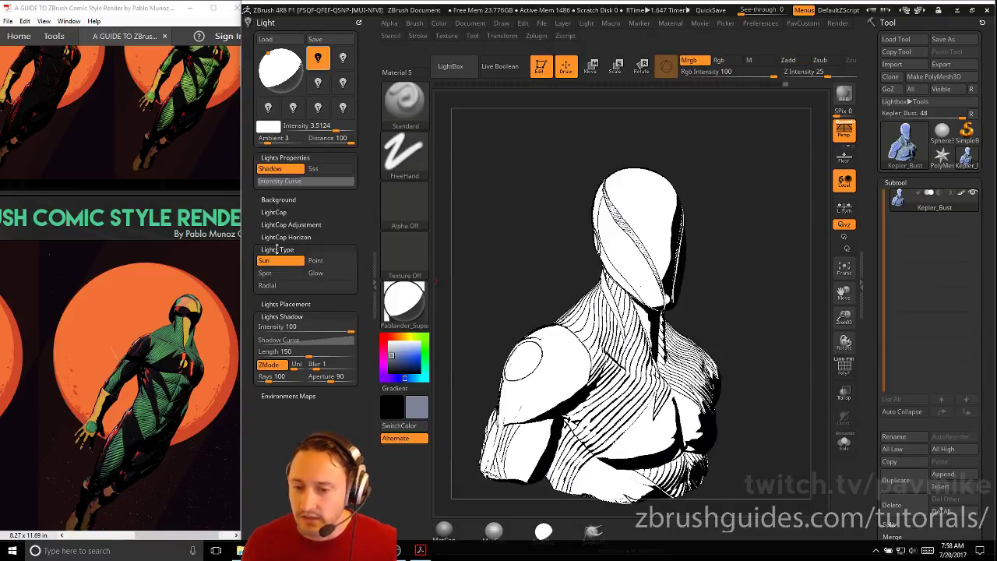
Step: Try the Radial light type on the bust with the light placed slightly above the sphere's centre, and turn it off
click(269, 285)
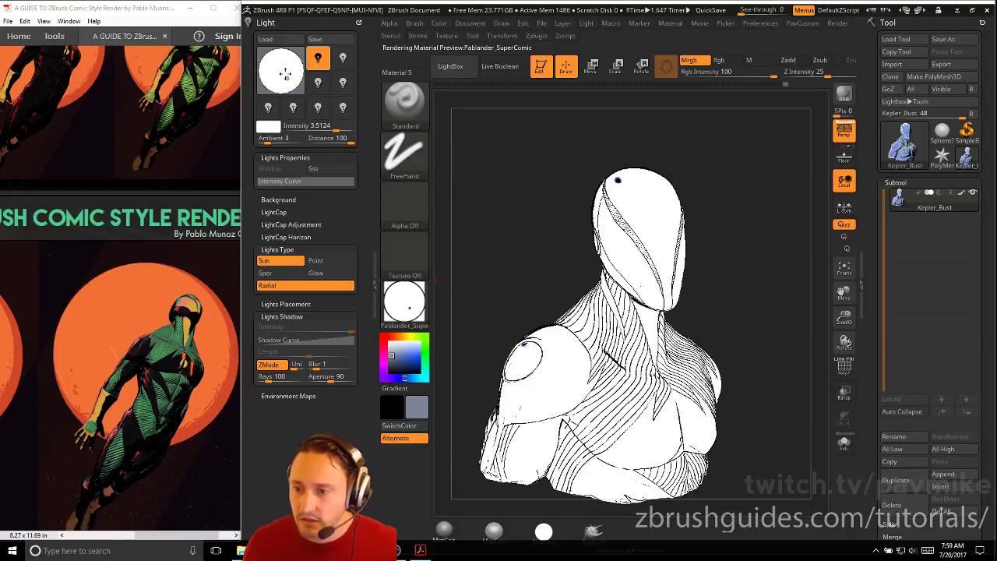
click(283, 67)
drag(283, 67, 282, 63)
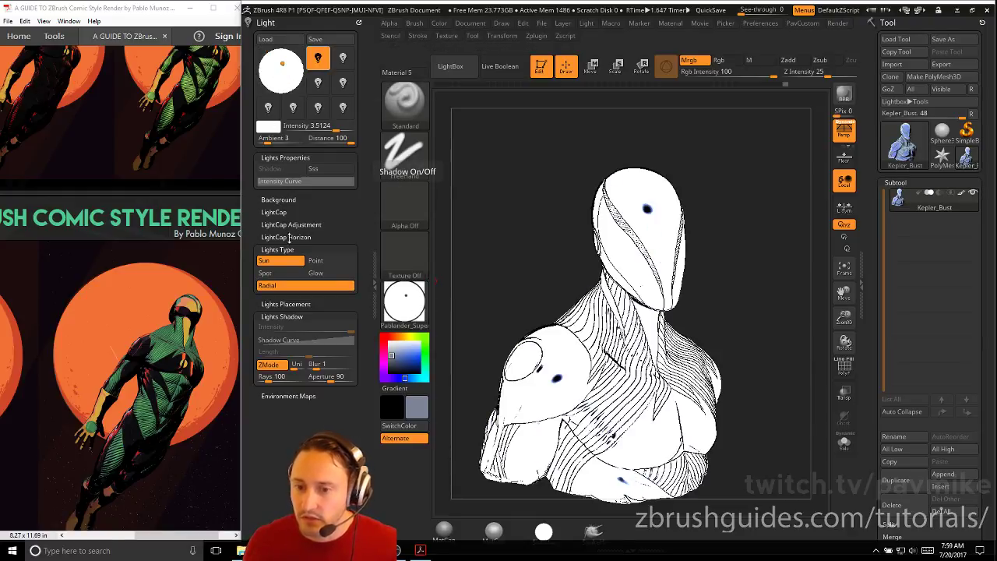
click(271, 286)
Step: Compare the Point and Spot light types on the bust, moving the spot light toward the sphere's upper left
click(317, 262)
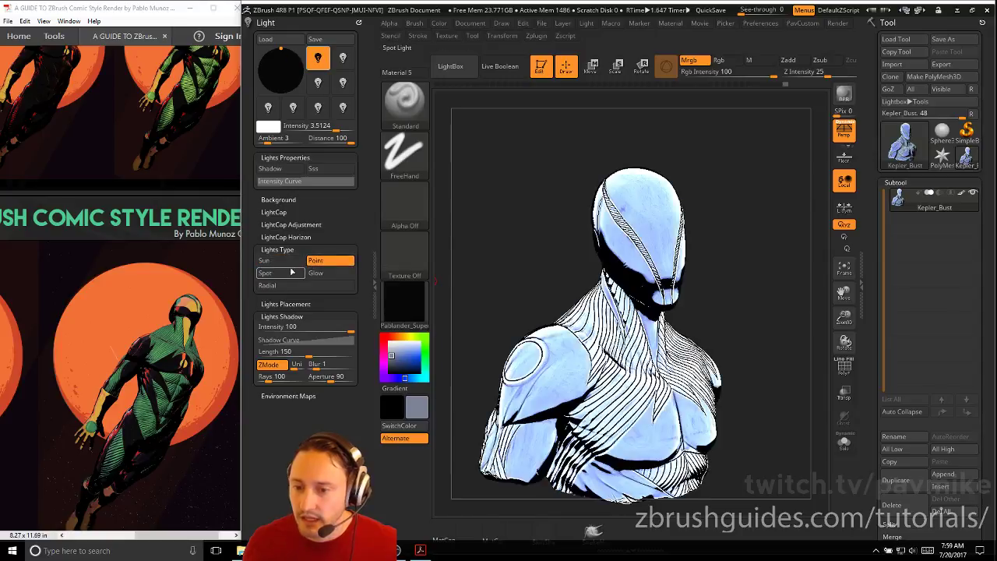
click(285, 273)
click(330, 261)
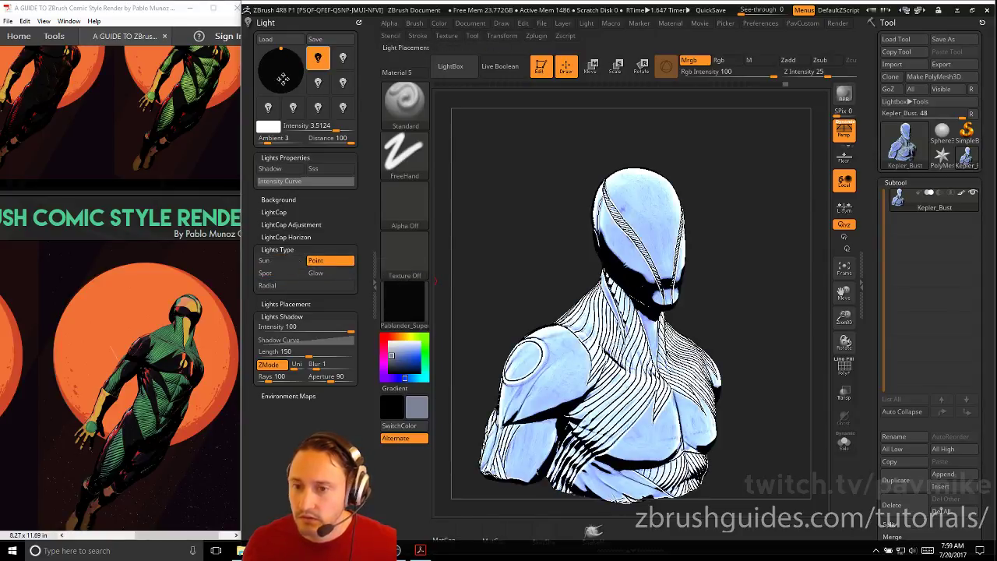
click(273, 272)
drag(286, 61, 267, 60)
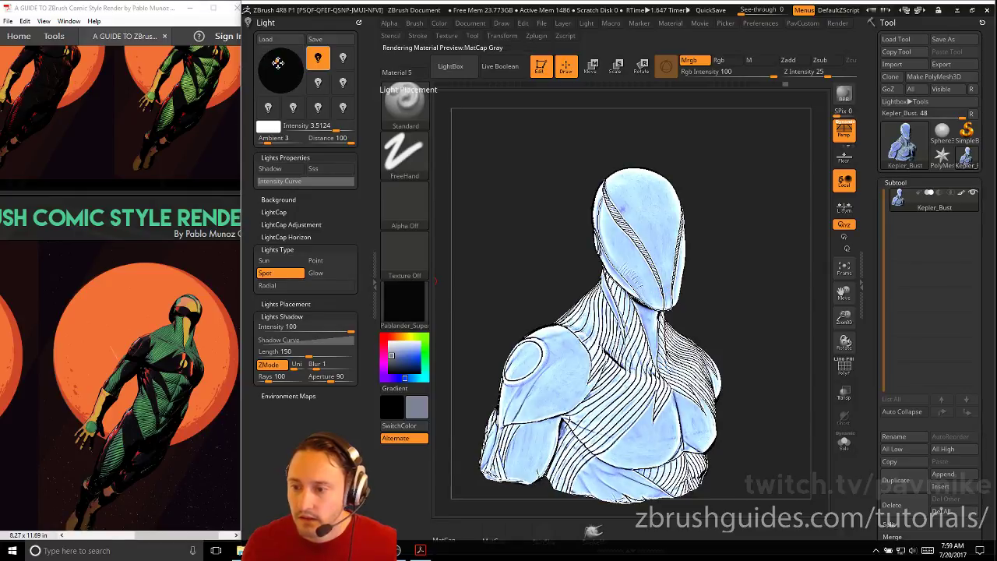
Step: Return to a Sun light placed slightly above and left of the sphere's centre, with Intensity about 1.43 and Ambient 28
click(265, 260)
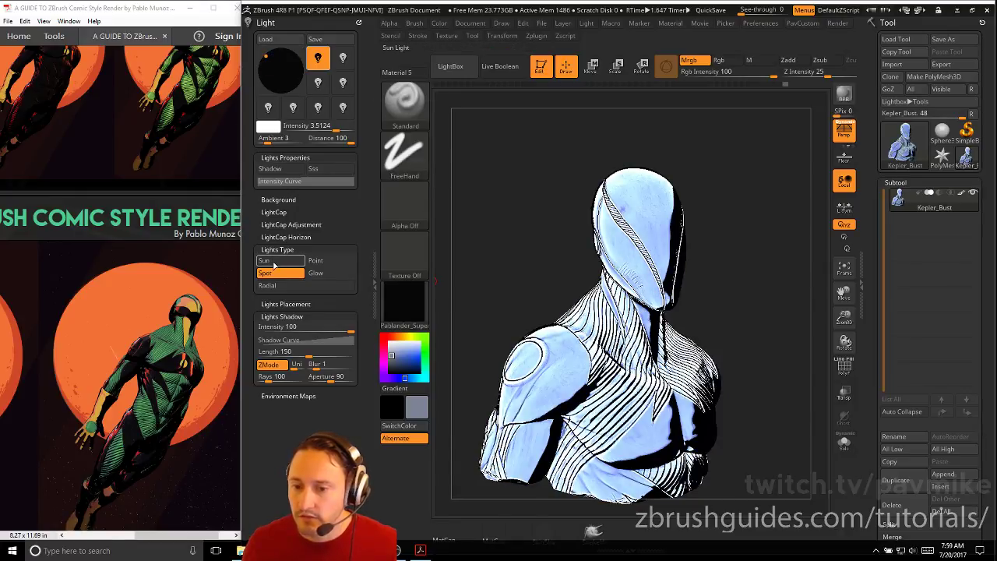
click(274, 59)
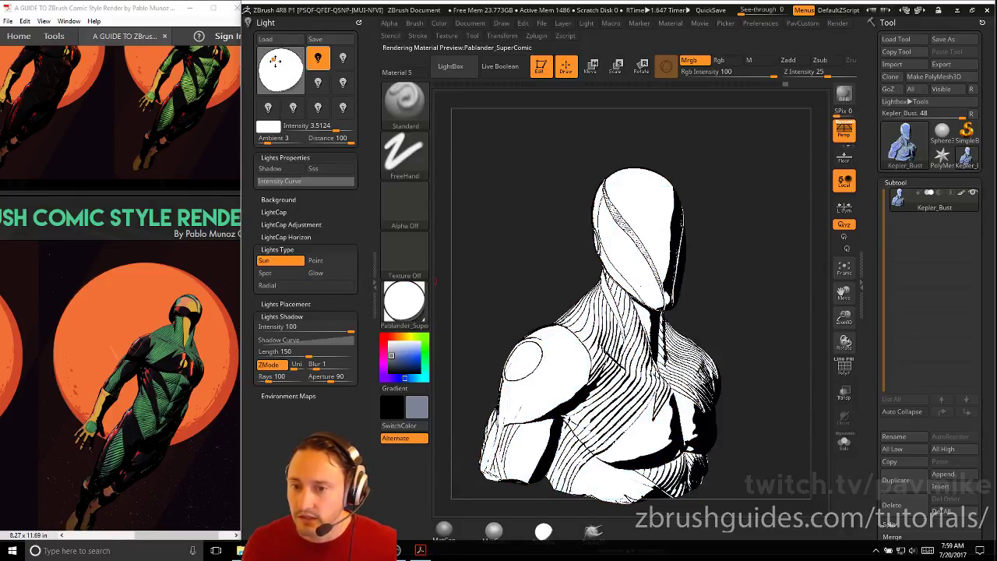
drag(319, 121, 327, 125)
click(327, 126)
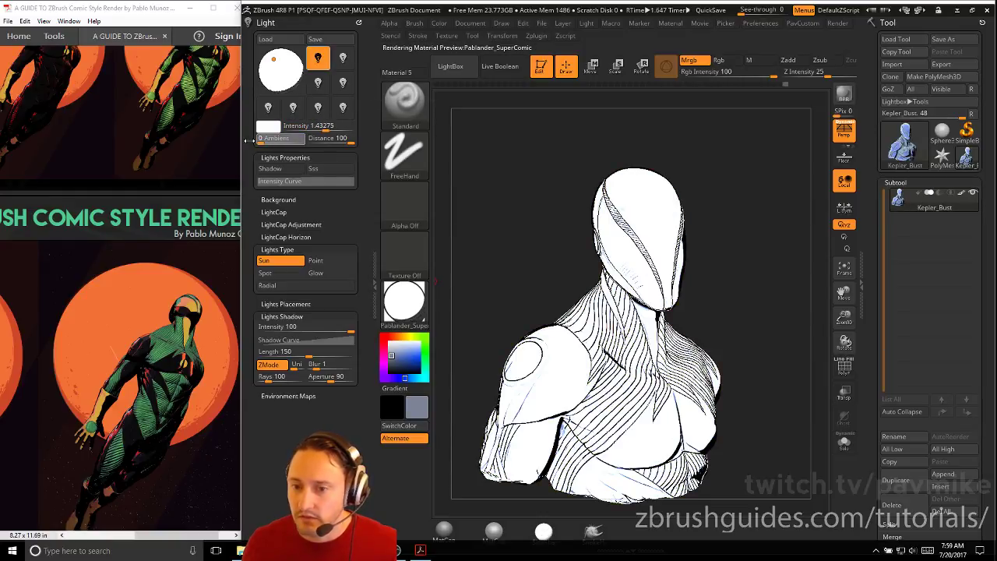
drag(268, 138, 282, 139)
drag(724, 272, 701, 264)
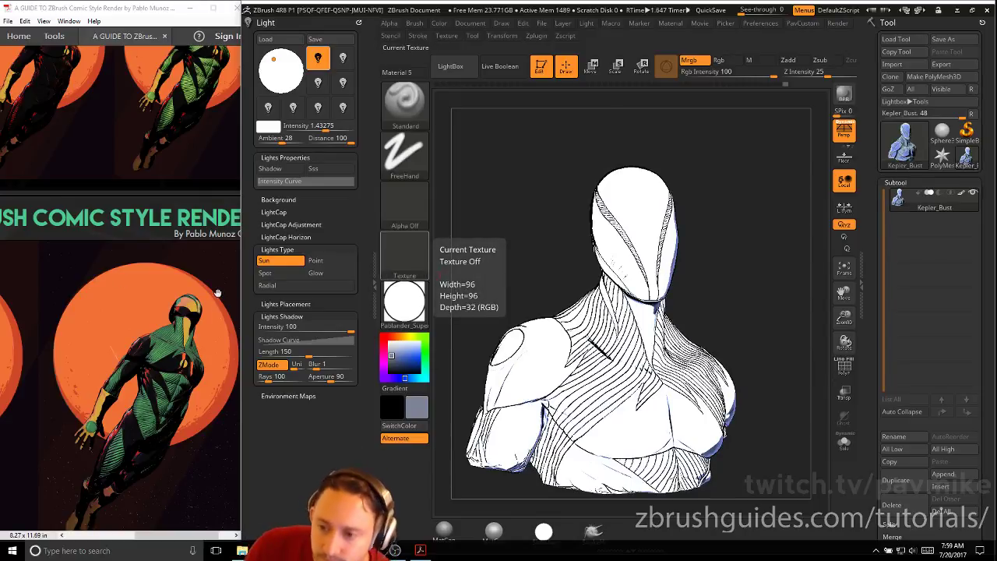
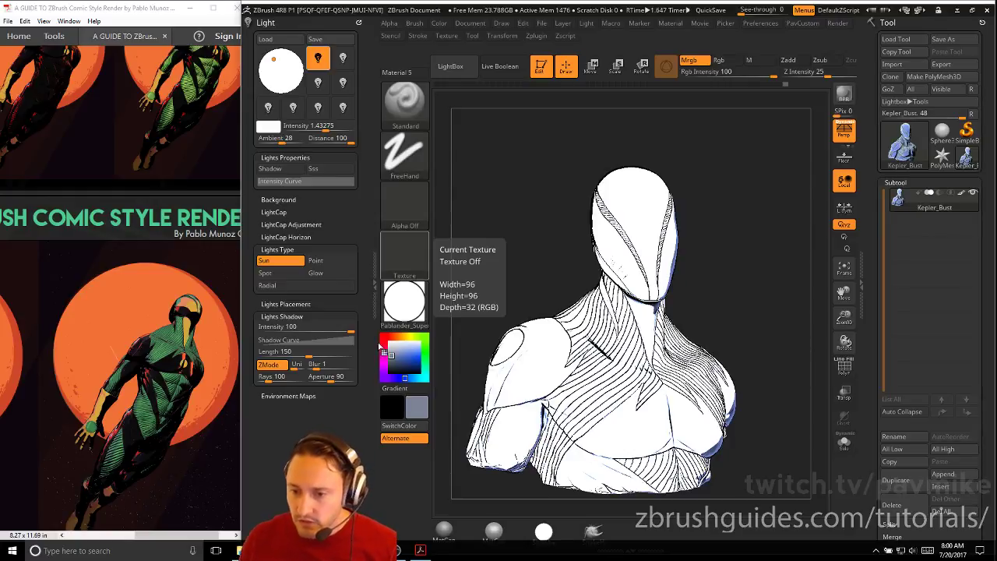
Step: Close the PDF guide and enlarge the sculpting window to fill the whole screen
click(223, 11)
click(237, 9)
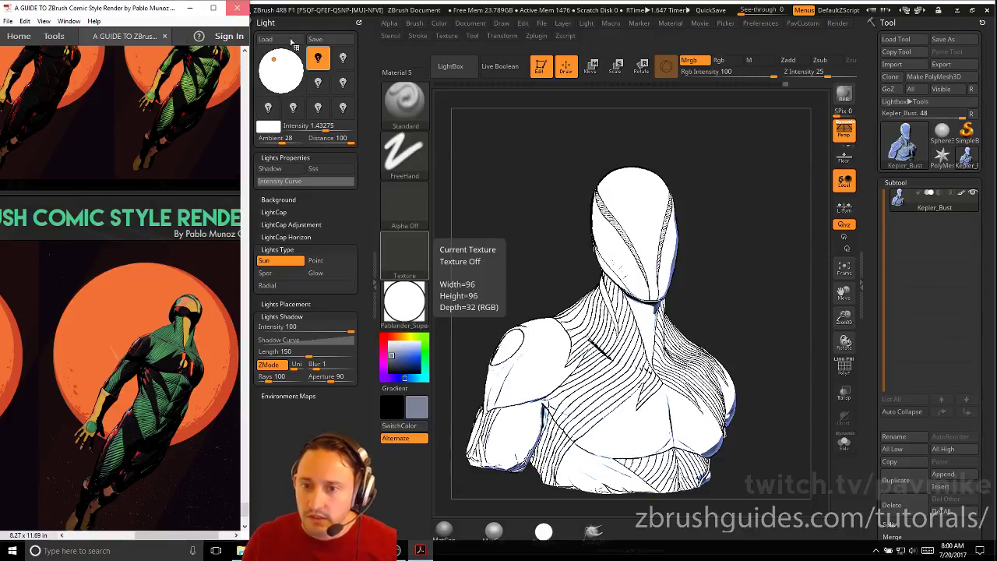
click(938, 11)
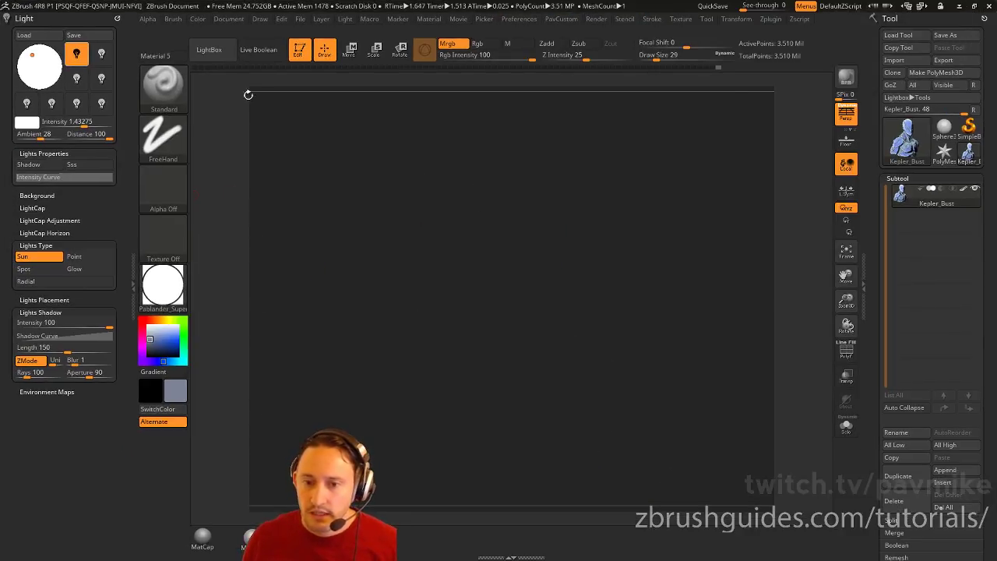
Step: Create a new window-sized document, draw the Kepler bust in it in Edit mode, and turn it to a three-quarter view
click(229, 19)
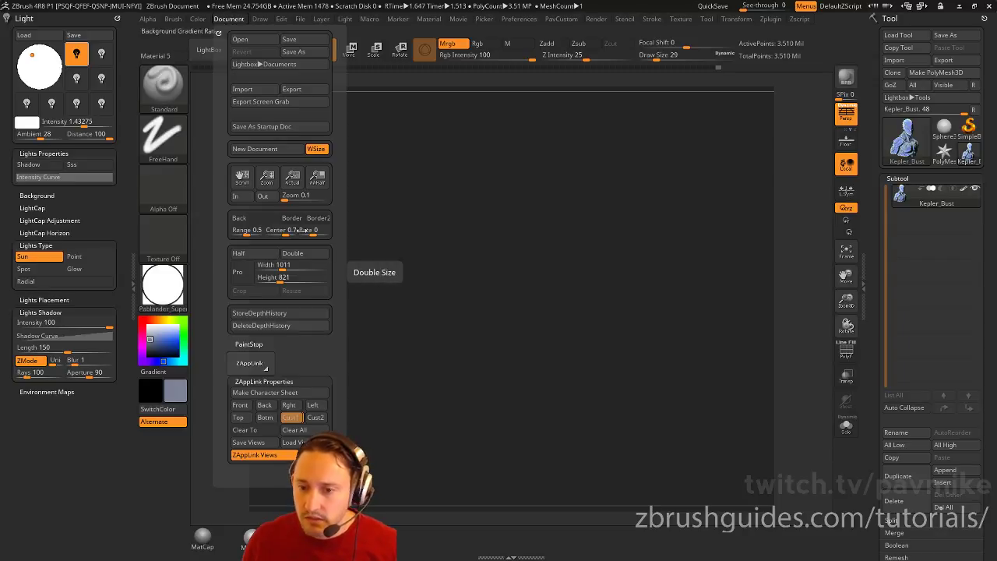
click(257, 148)
click(529, 312)
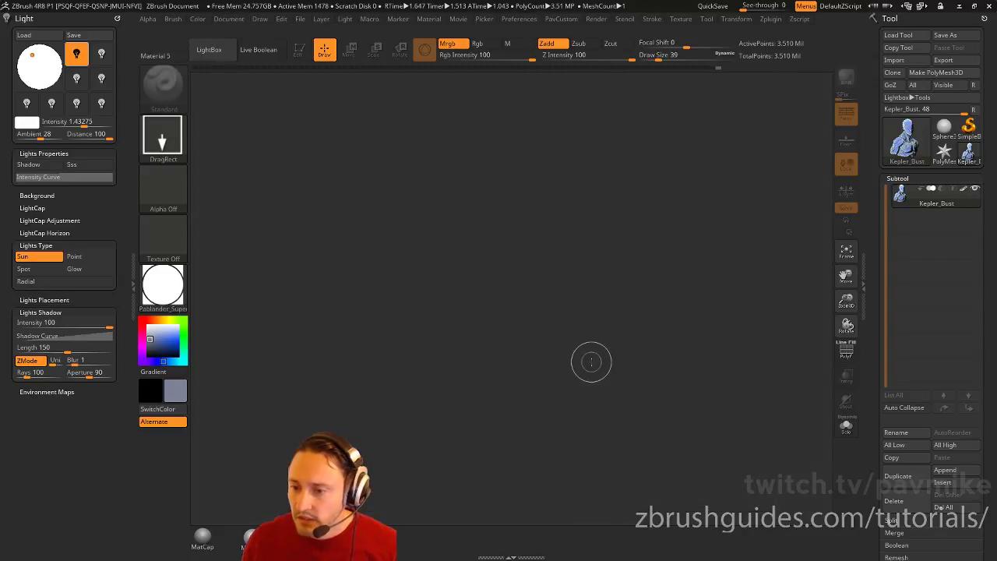
drag(472, 270, 519, 424)
key(t)
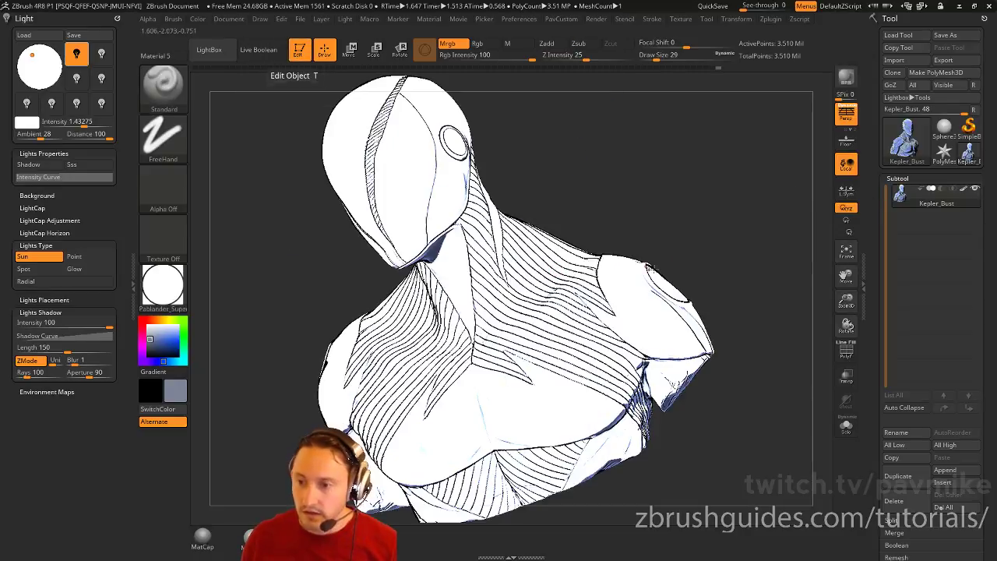
drag(662, 204, 710, 223)
Step: Remove the Light palette from the tray, then exit ZBrush and relaunch it
click(118, 17)
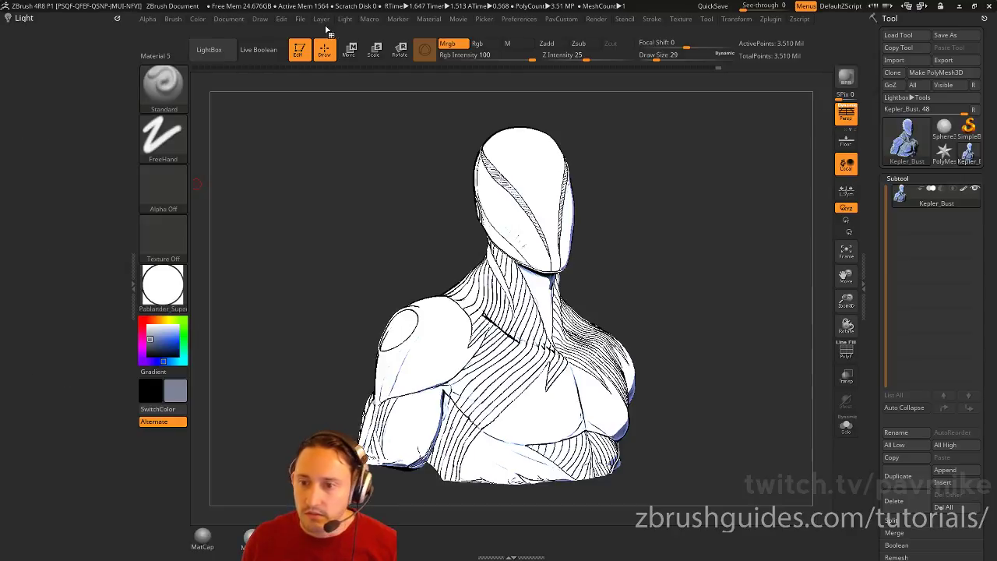
click(168, 295)
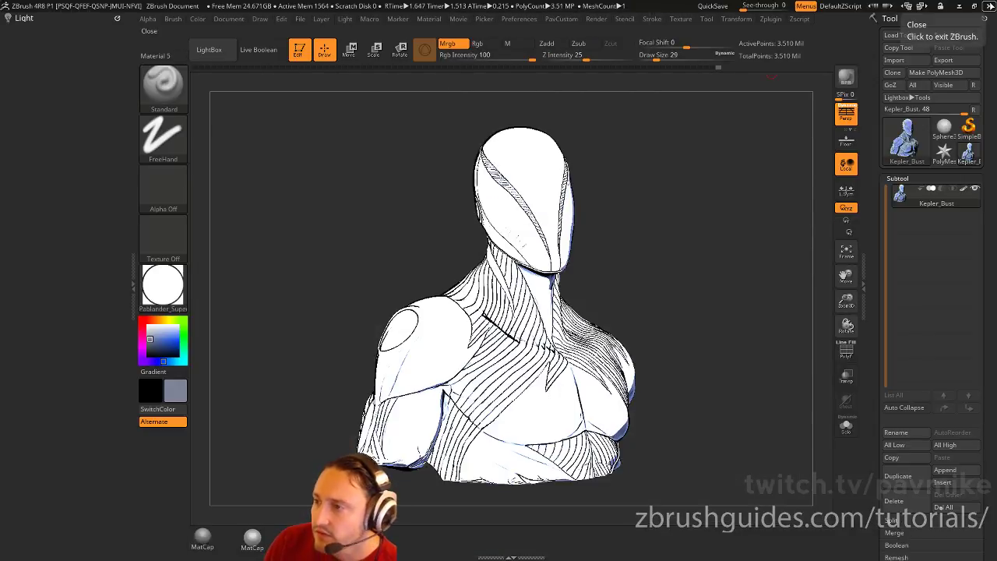
click(990, 6)
click(510, 313)
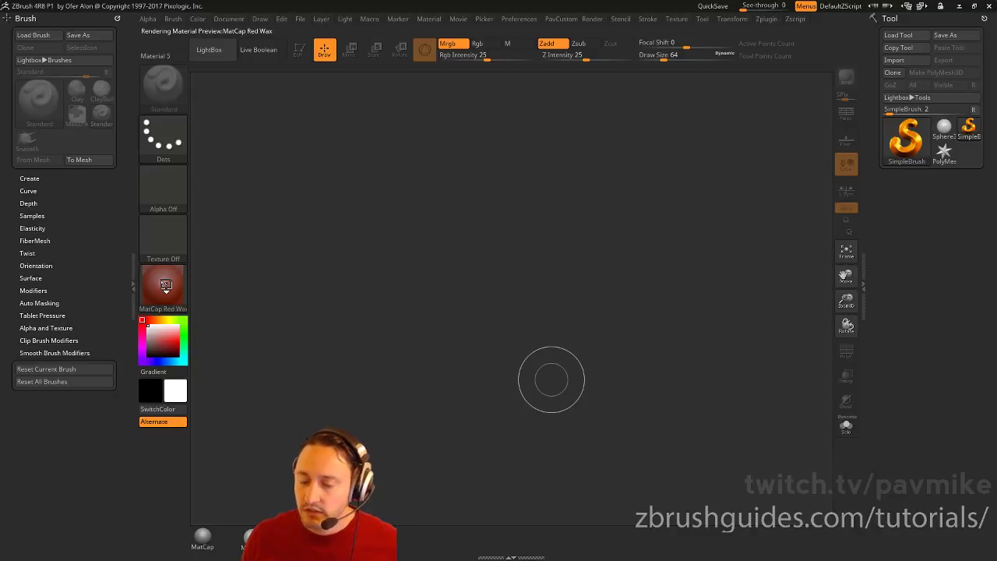
Step: Hide LightBox, draw a Sphere3D on the canvas in Edit mode and convert it to a PolyMesh3D
click(166, 284)
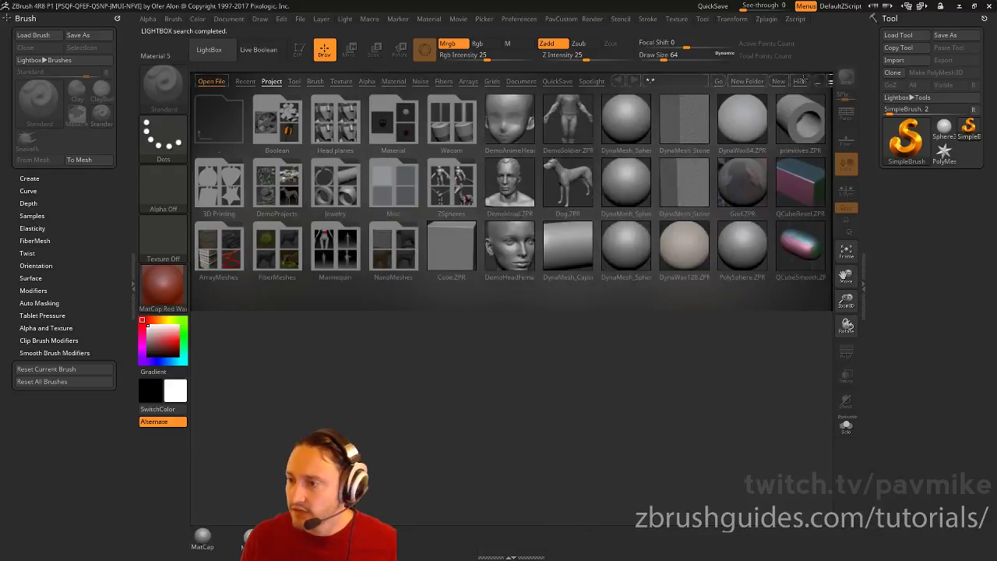
click(822, 82)
click(947, 131)
click(296, 53)
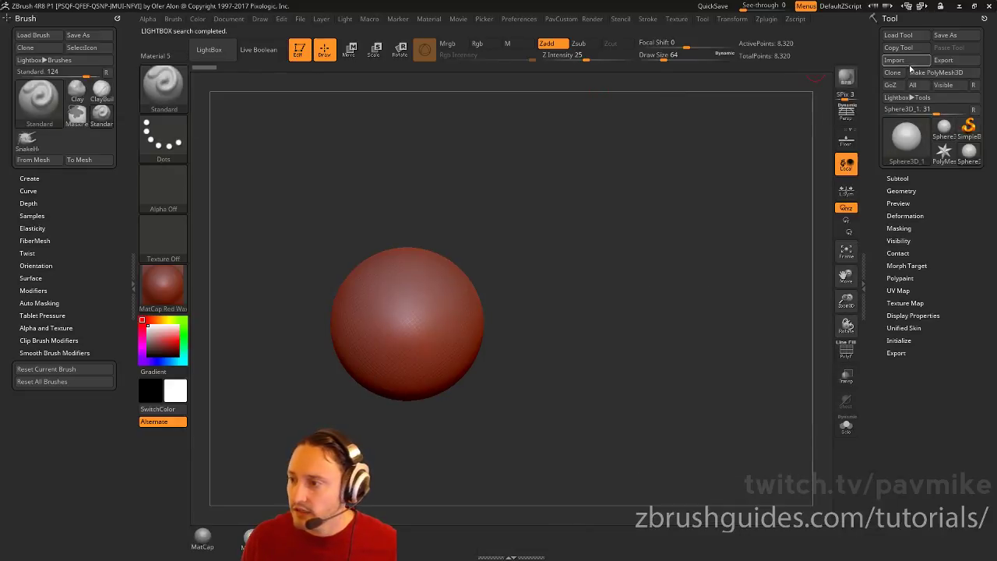
click(926, 72)
alt+drag(560, 185, 590, 190)
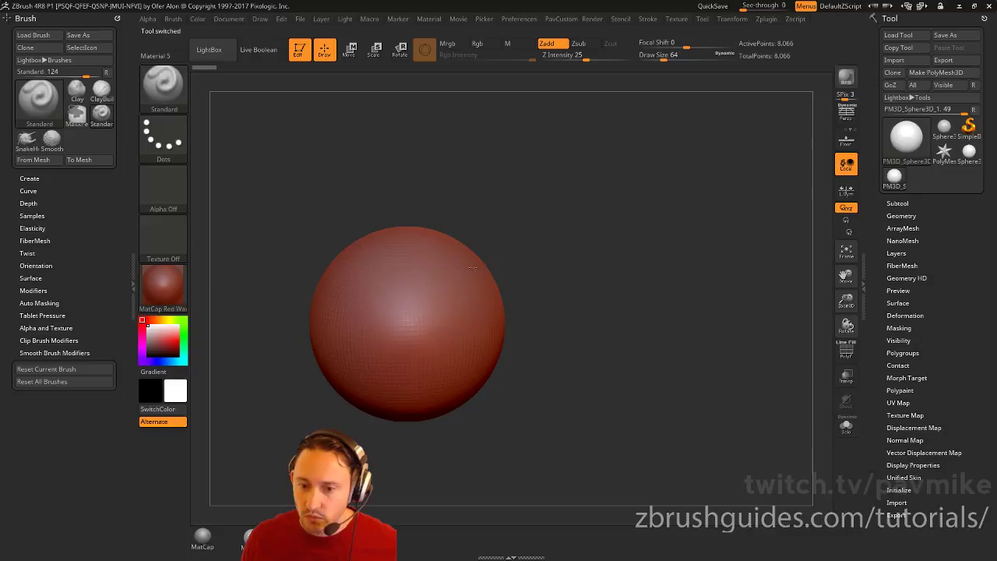
Step: Replace the Brush palette in the tray with the Material palette and expand its Modifiers for MatCap Red Wax
click(163, 285)
click(117, 18)
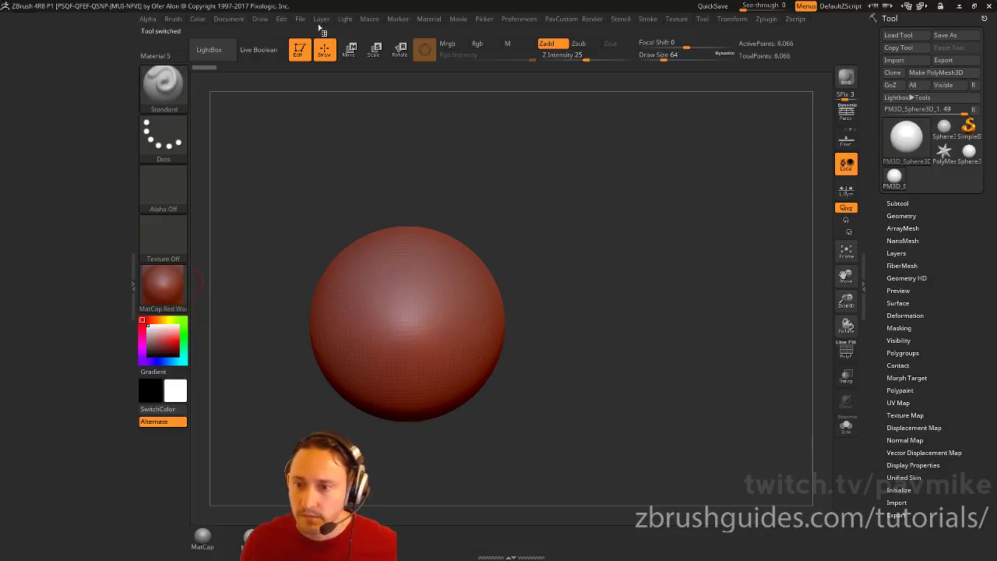
click(428, 20)
click(417, 26)
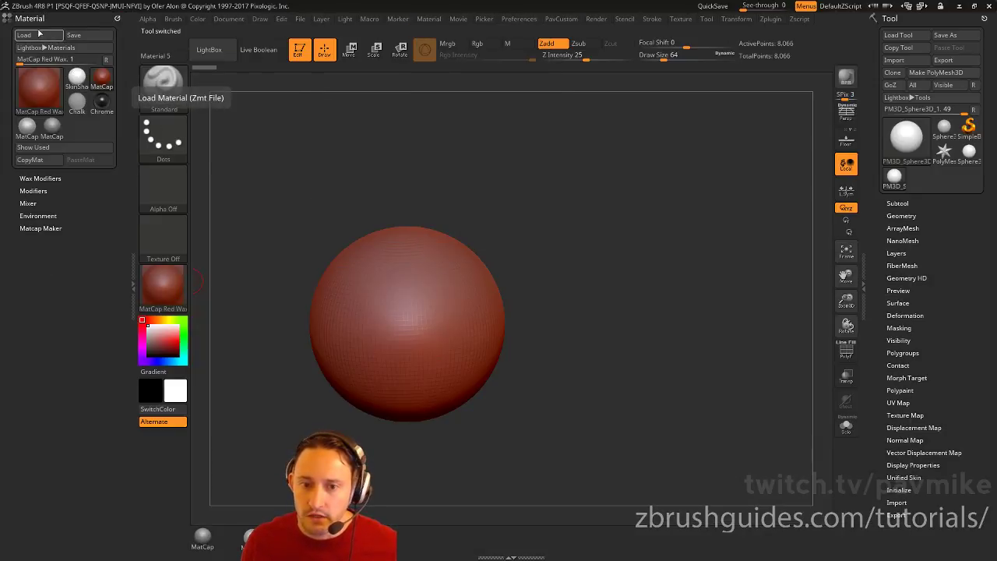
click(31, 191)
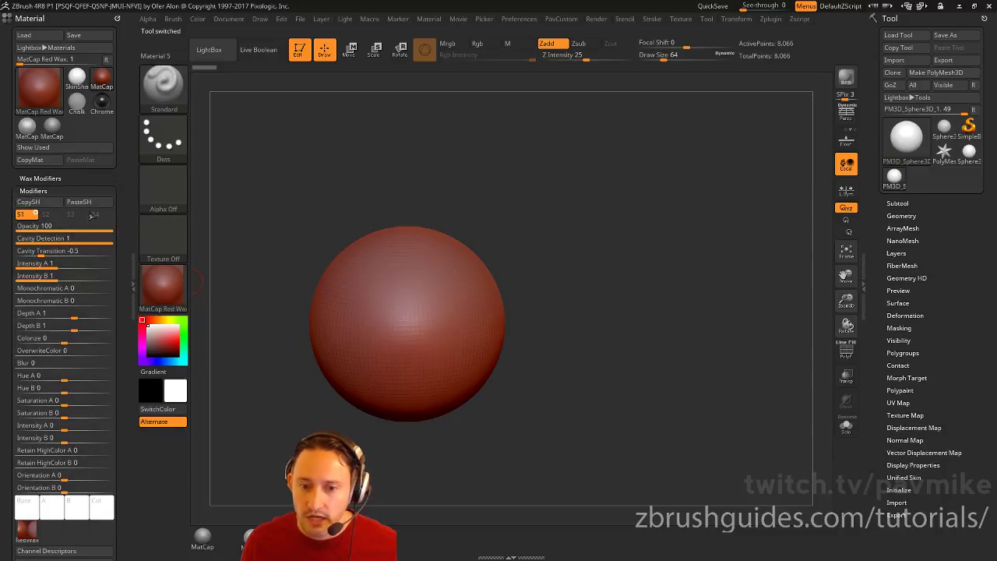
Step: Copy the MatCap Red Wax shader and paste it into BasicMaterial
click(163, 288)
click(224, 458)
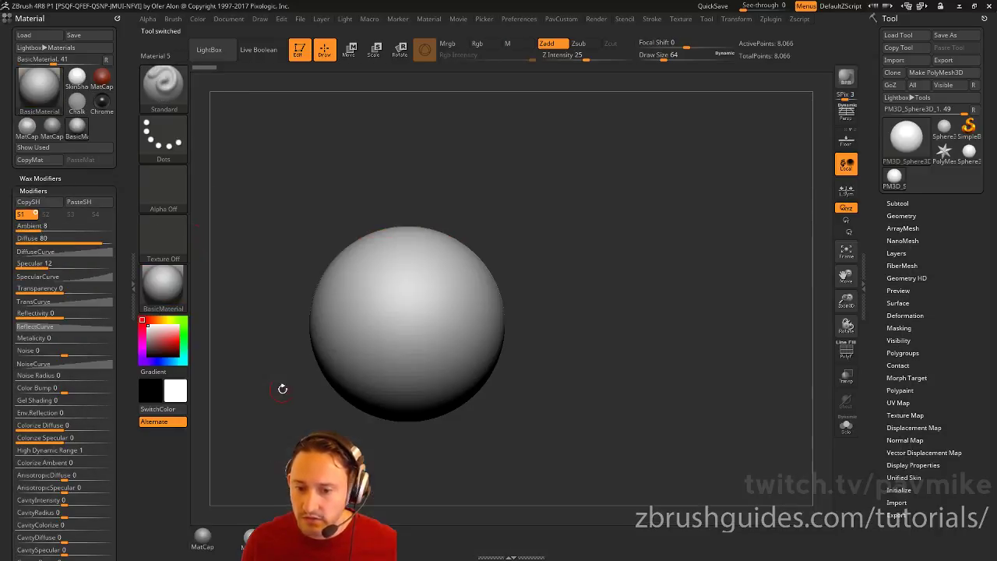
click(99, 206)
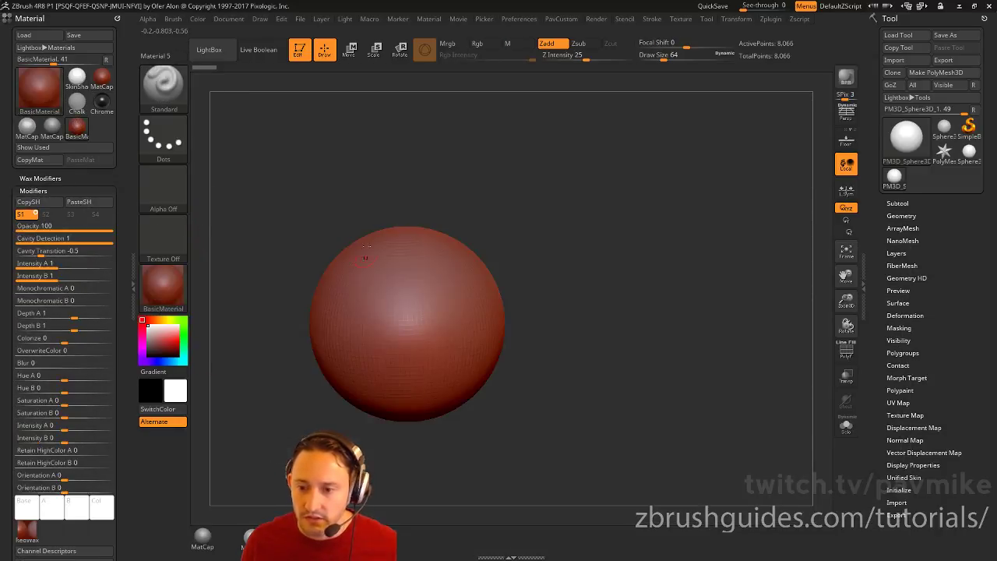
Step: Apply the DotsOmetal1 standard material to the sphere and show its first shader's settings
click(163, 288)
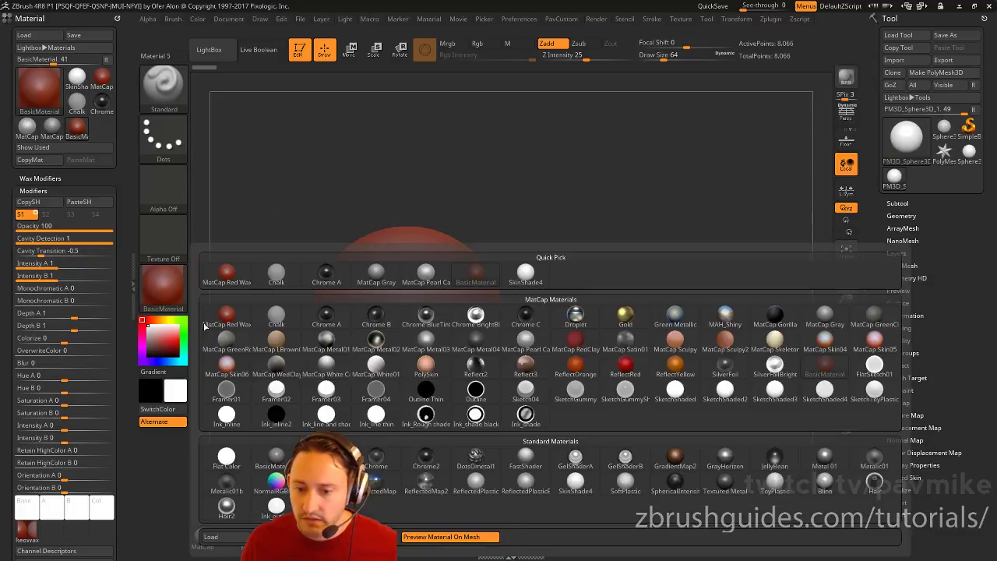
mouse_move(325, 485)
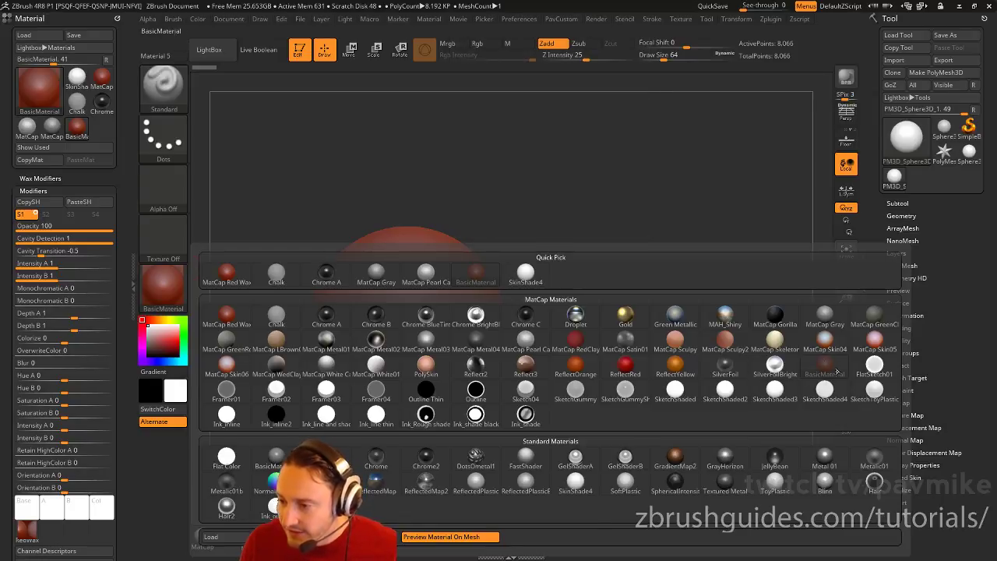
mouse_move(832, 368)
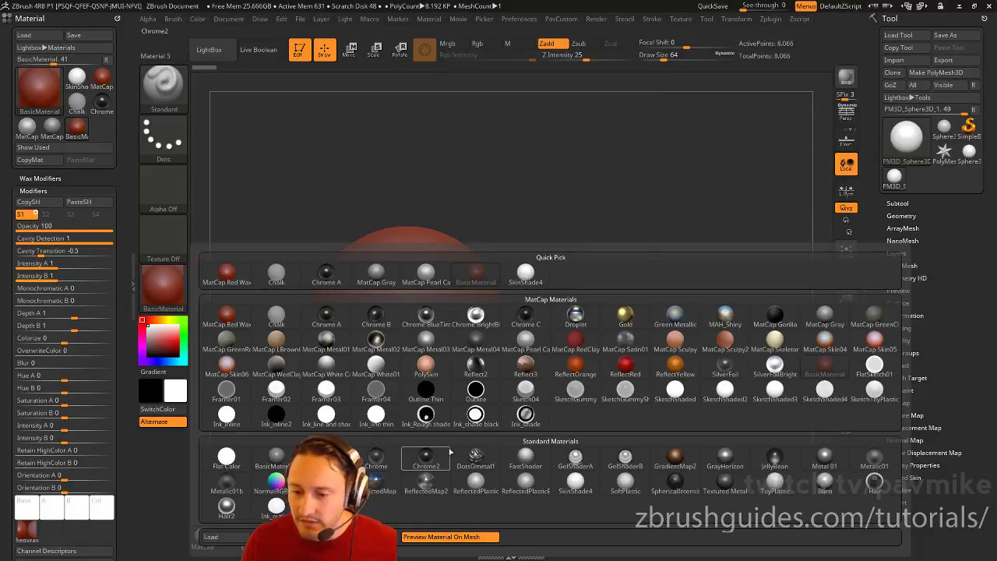
click(475, 456)
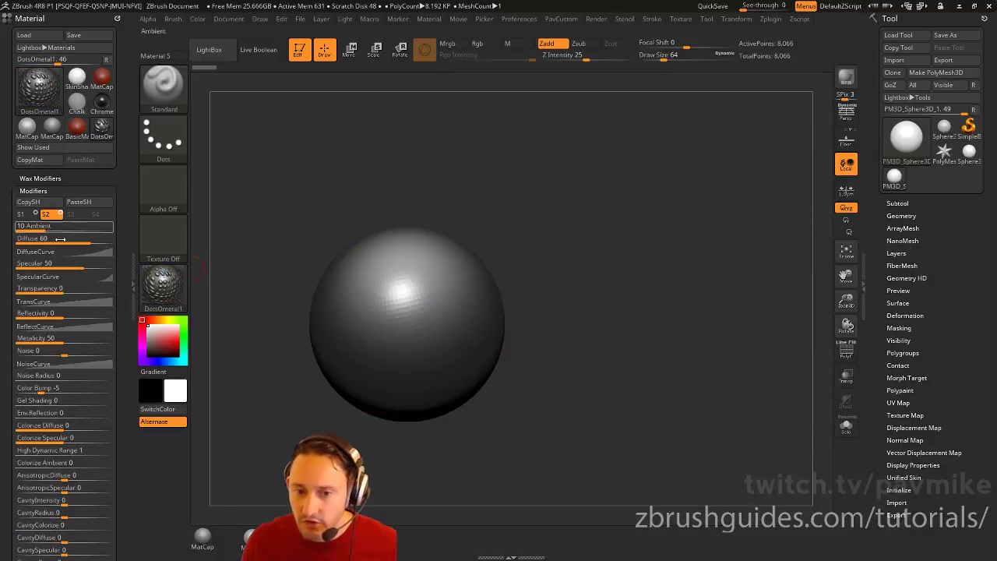
click(26, 214)
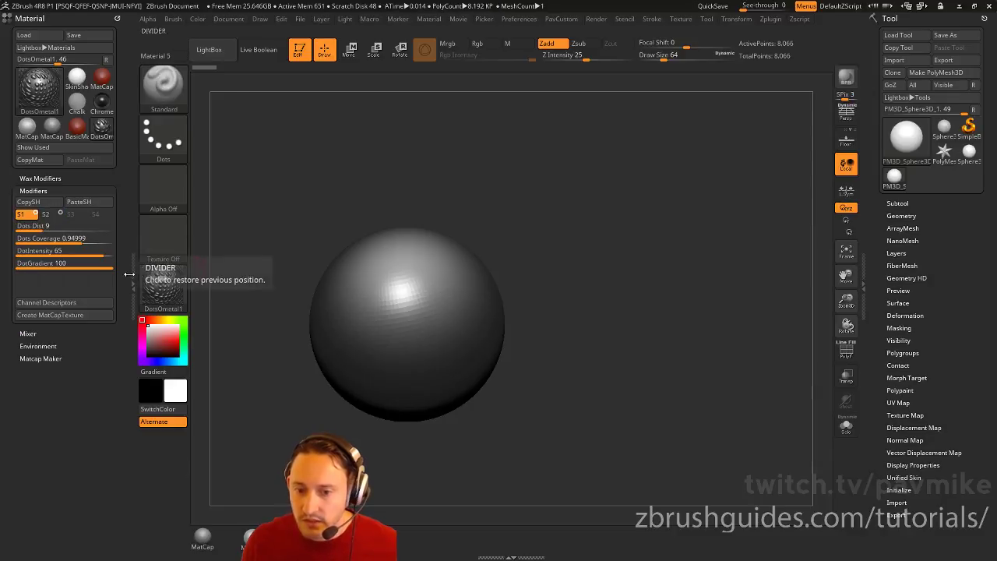
Step: Copy the SkinShade4 shader and paste it into the first shader slot of DotsOmetal1
click(164, 285)
click(575, 484)
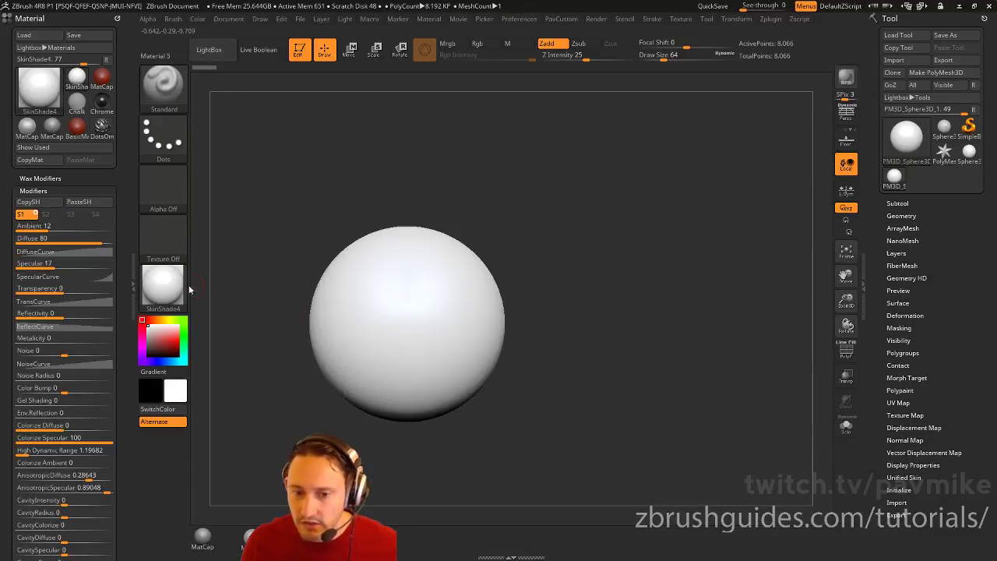
click(164, 285)
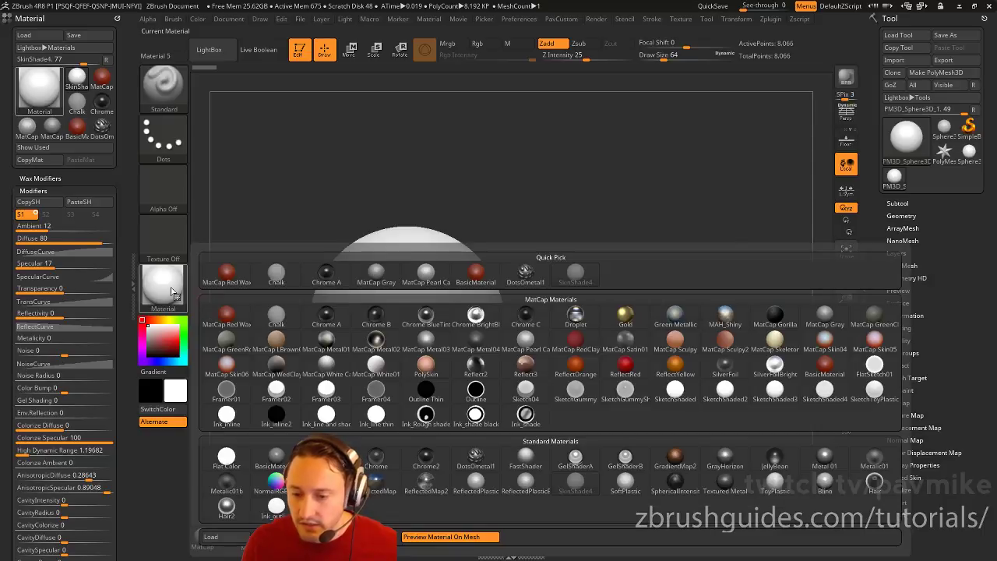
click(475, 456)
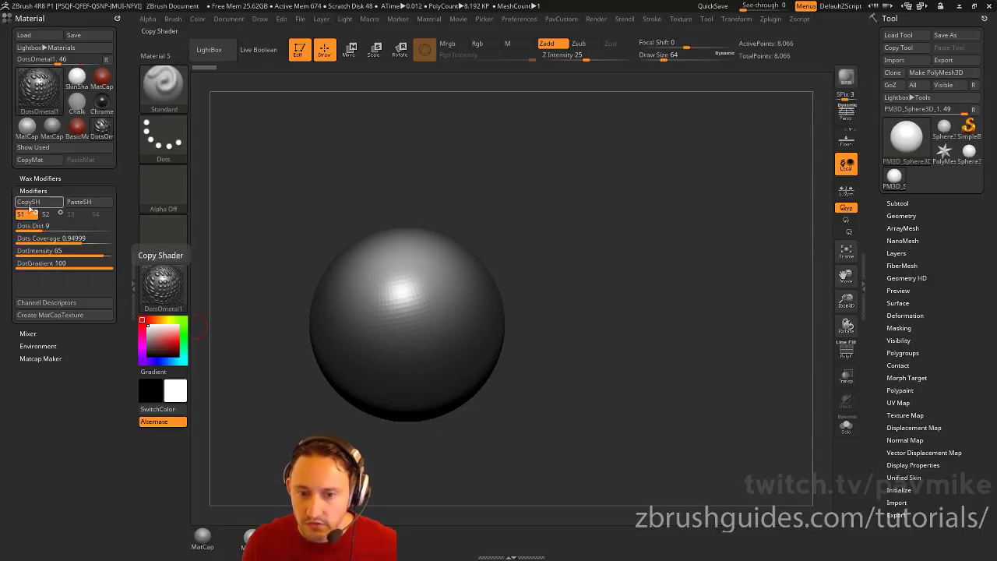
click(76, 203)
Step: Copy the MatCap Red Wax shader and paste it into the second shader slot of DotsOmetal1
click(166, 284)
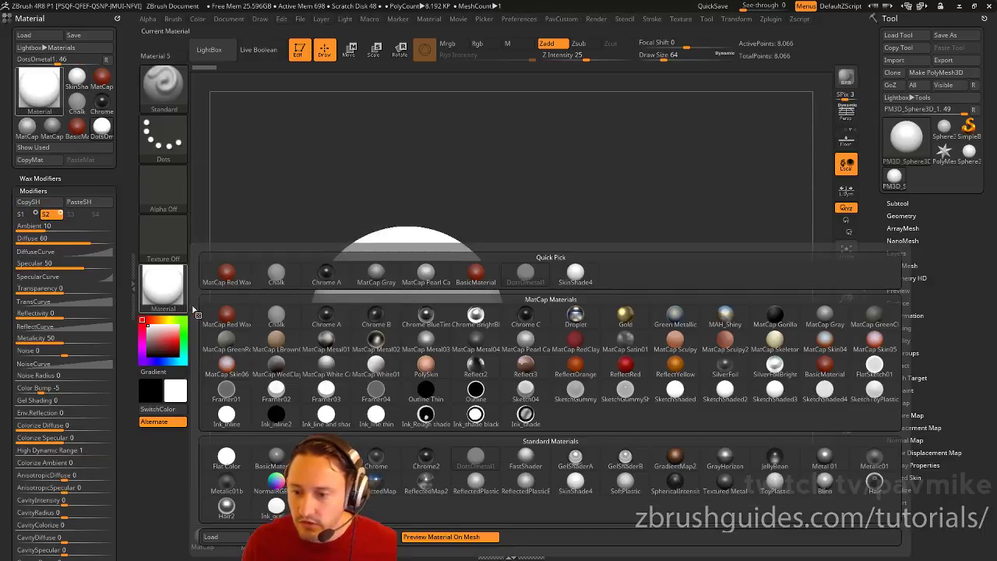
click(224, 313)
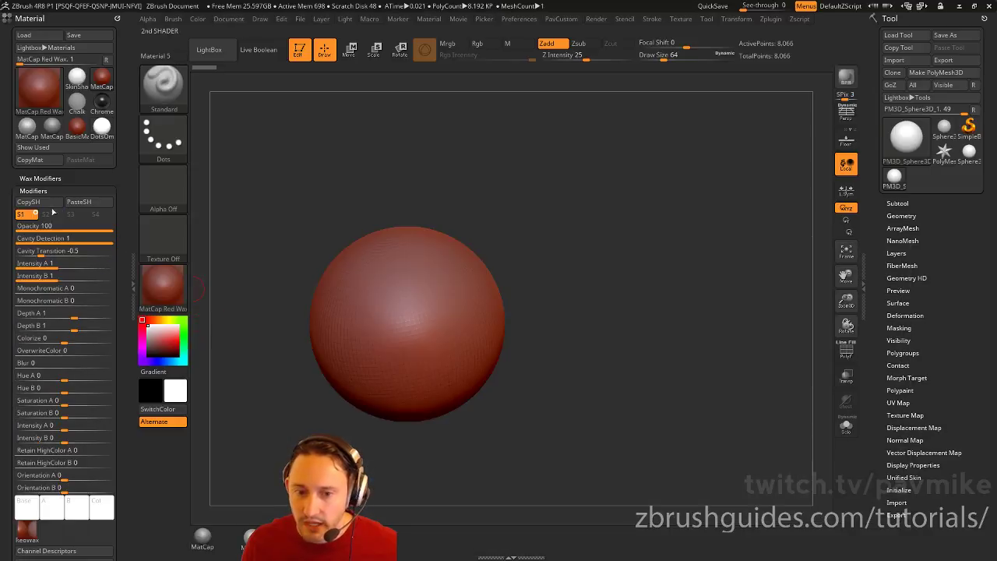
click(163, 285)
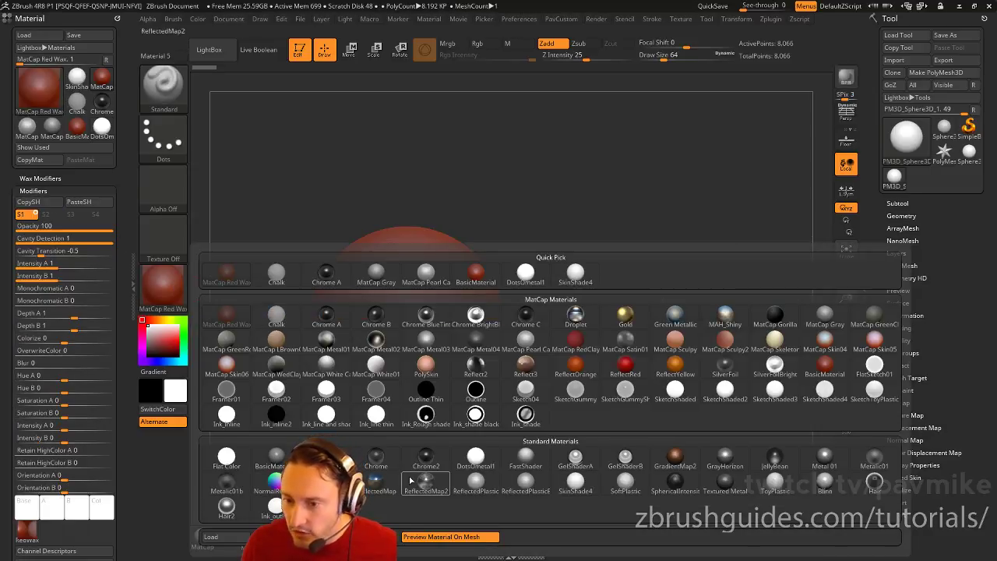
click(526, 272)
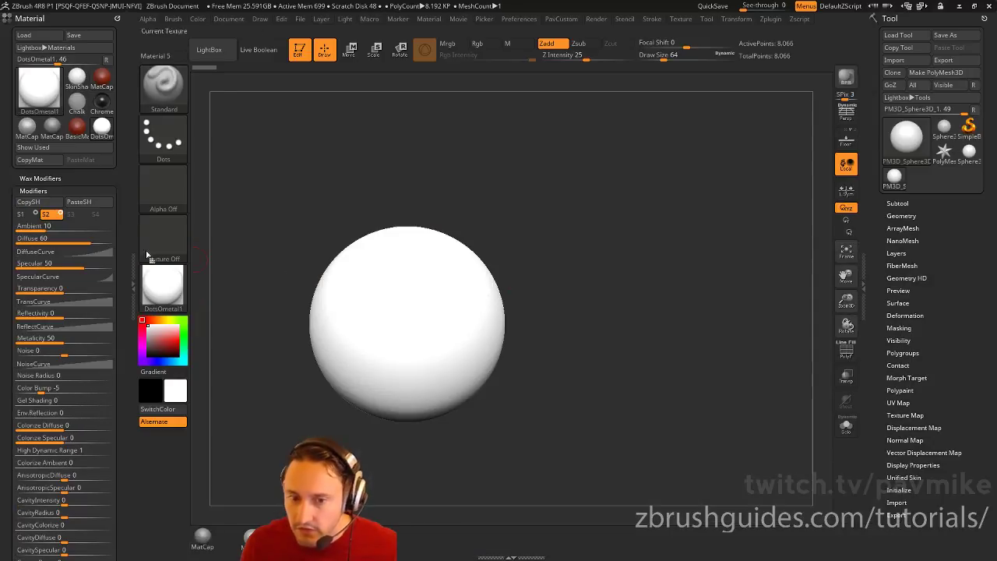
click(50, 215)
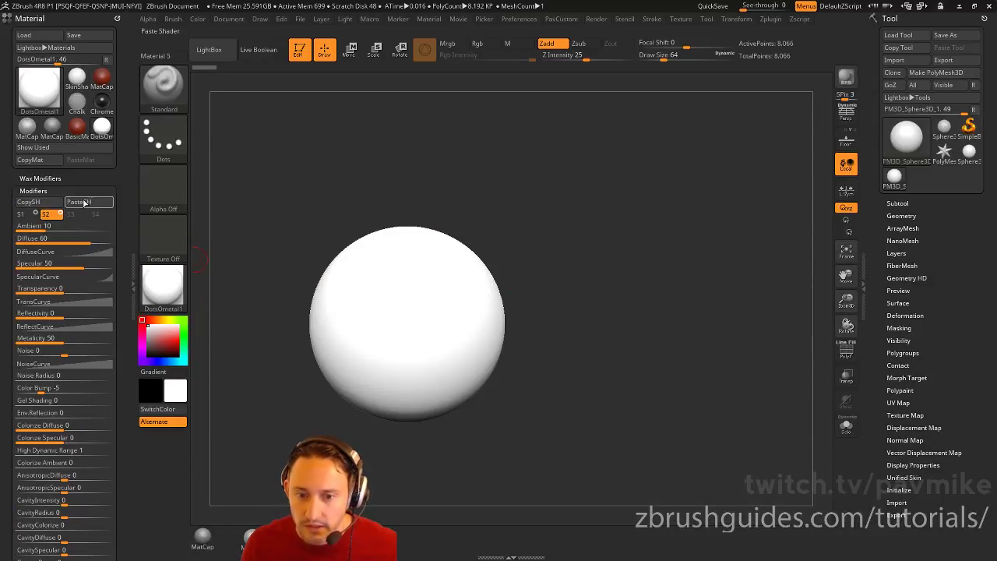
click(84, 203)
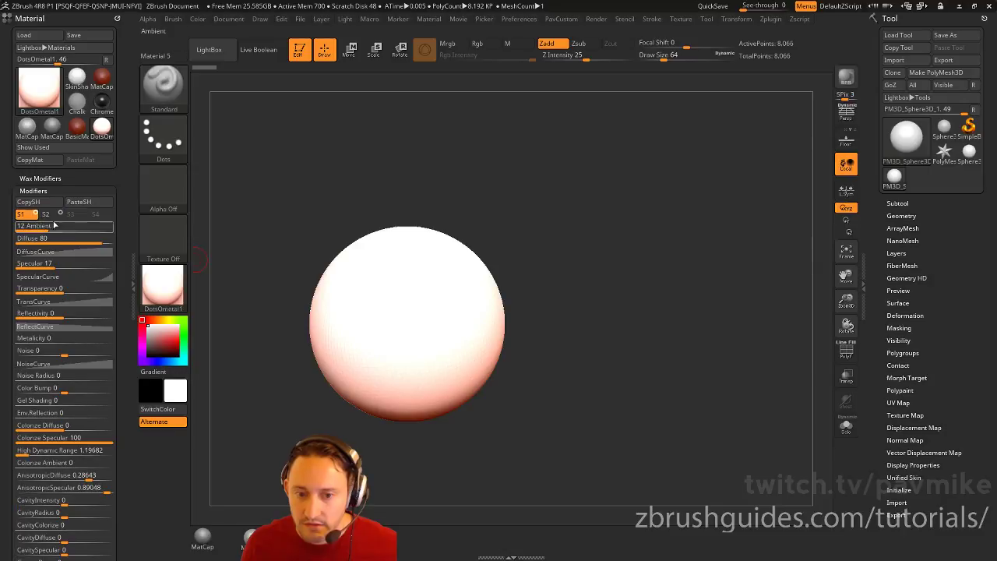
Step: In DotsOmetal1, set the second shader's Opacity to 97 and the first shader's Ambient to 0
mouse_move(60, 225)
mouse_down()
mouse_move(31, 227)
mouse_move(95, 229)
mouse_move(39, 226)
mouse_up()
click(20, 213)
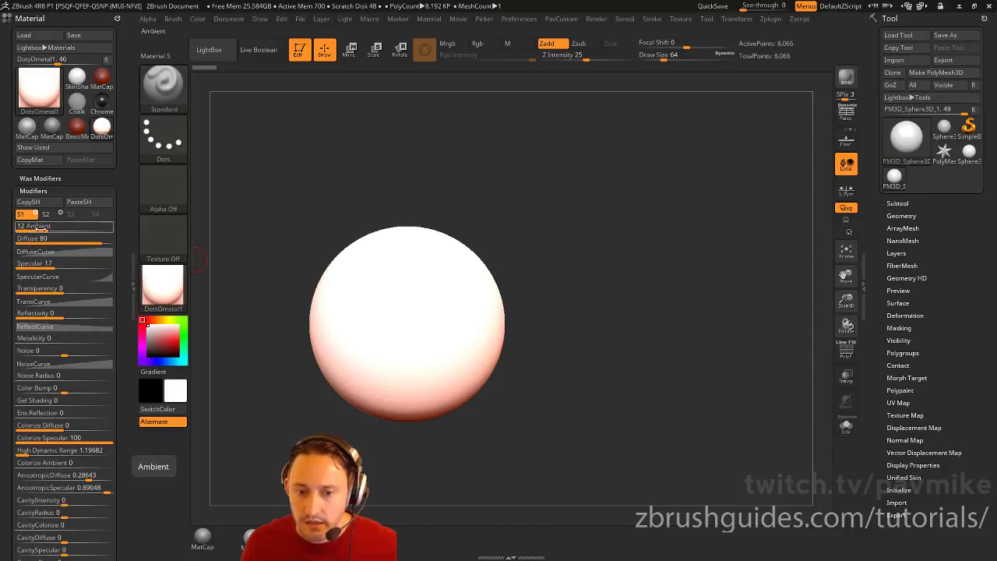
click(20, 226)
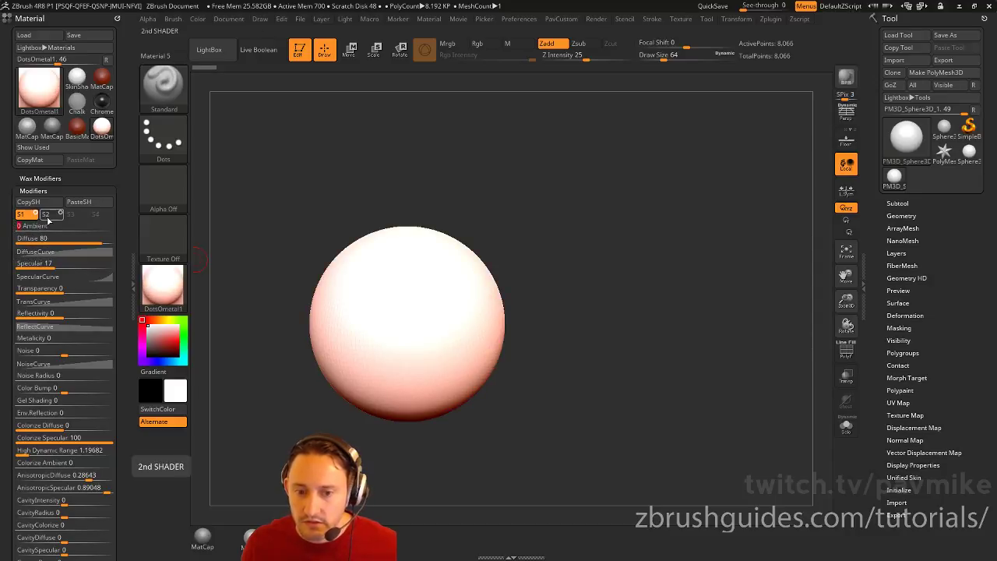
click(45, 214)
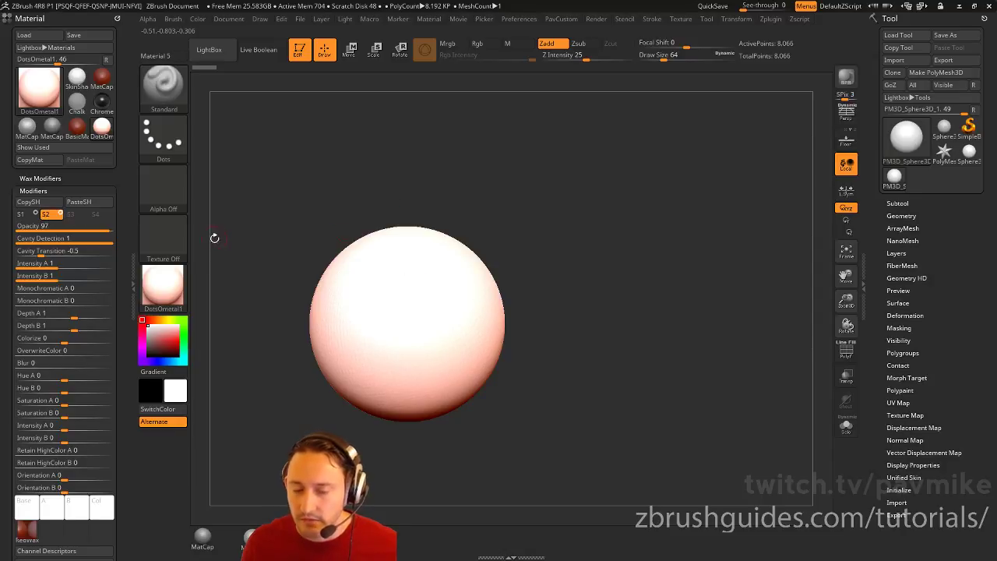
click(162, 287)
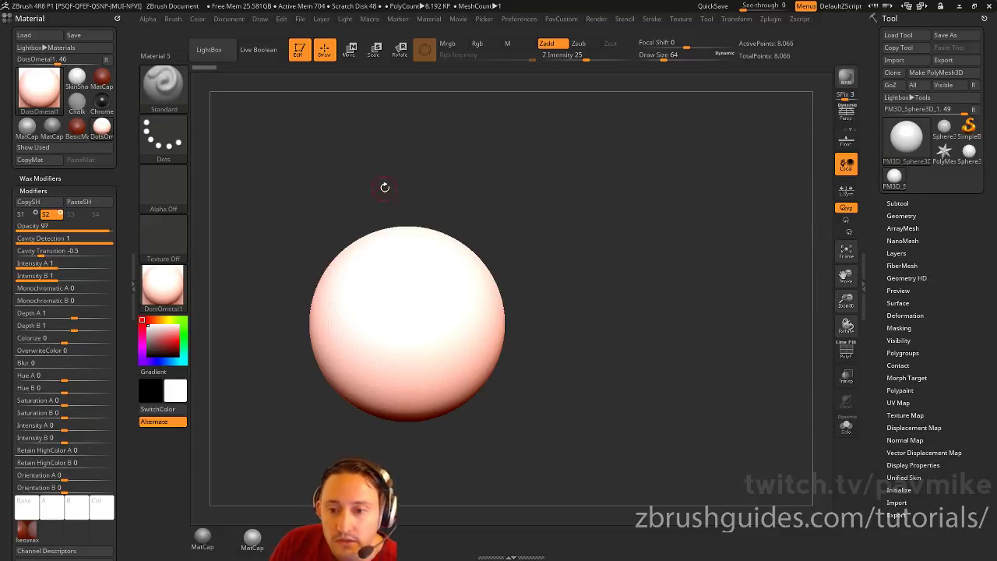
Step: Select the Rake brush, enlarge it to draw size 207, make a test stroke and subdivide the sphere twice
key(b)
key(r)
key(a)
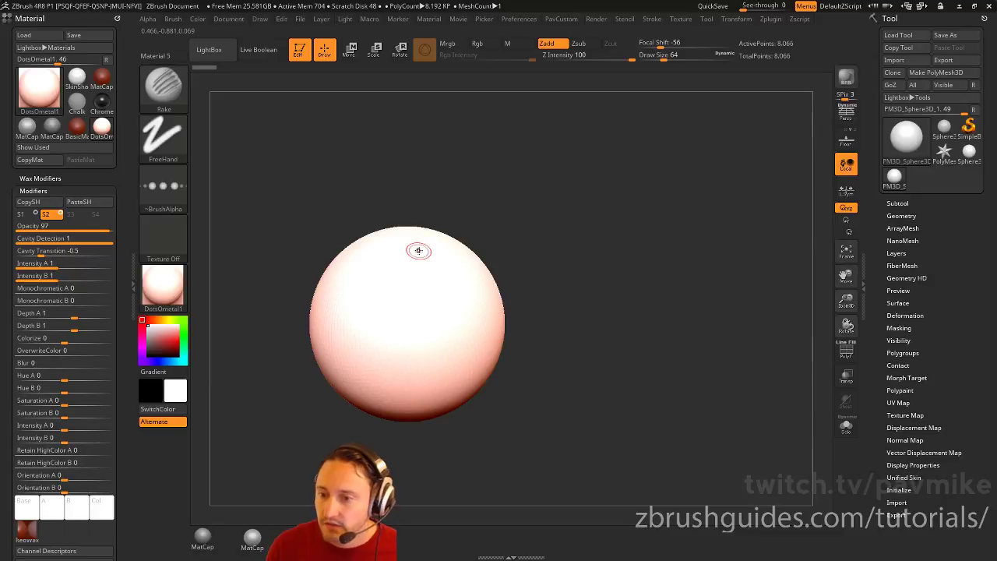
key(s)
drag(379, 320, 428, 336)
key(ctrl+d)
key(ctrl+d)
Step: Sculpt two adjoining patches of raked grooves running in different directions across the sphere's front
drag(585, 274, 538, 241)
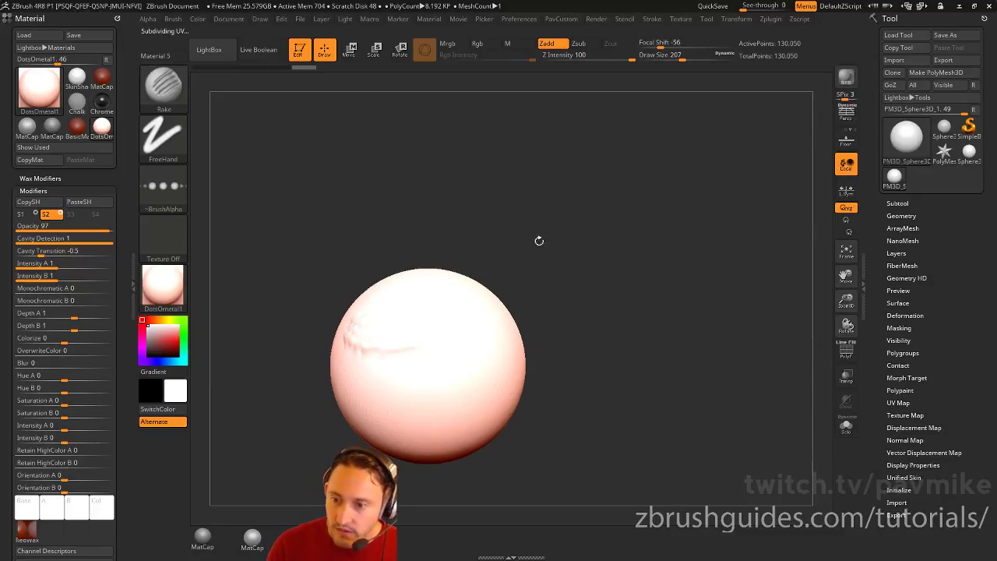
drag(373, 354, 448, 387)
mouse_move(371, 372)
mouse_down()
mouse_move(456, 390)
mouse_move(446, 402)
mouse_up()
drag(570, 360, 543, 312)
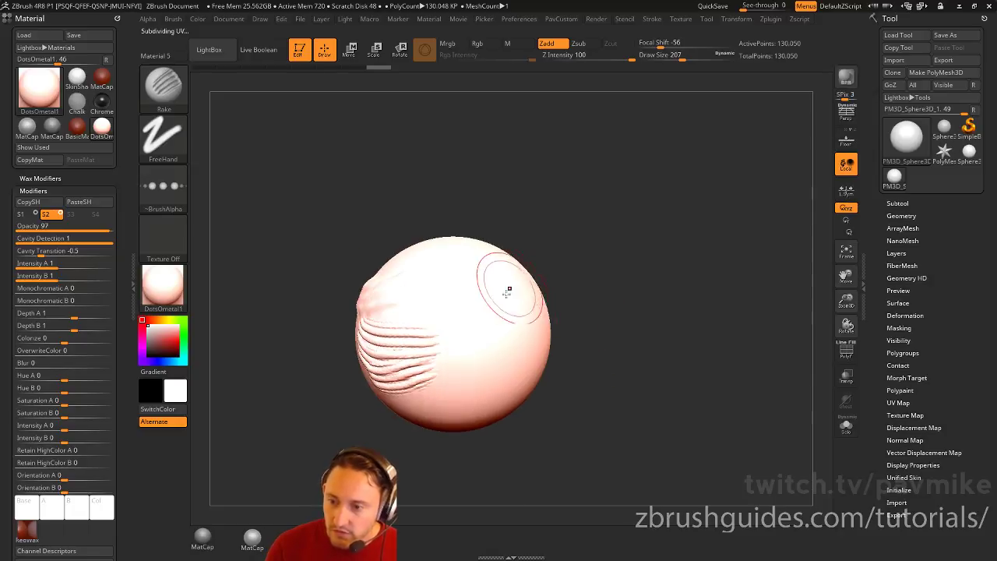
drag(550, 189, 578, 204)
drag(466, 366, 487, 316)
drag(433, 366, 463, 327)
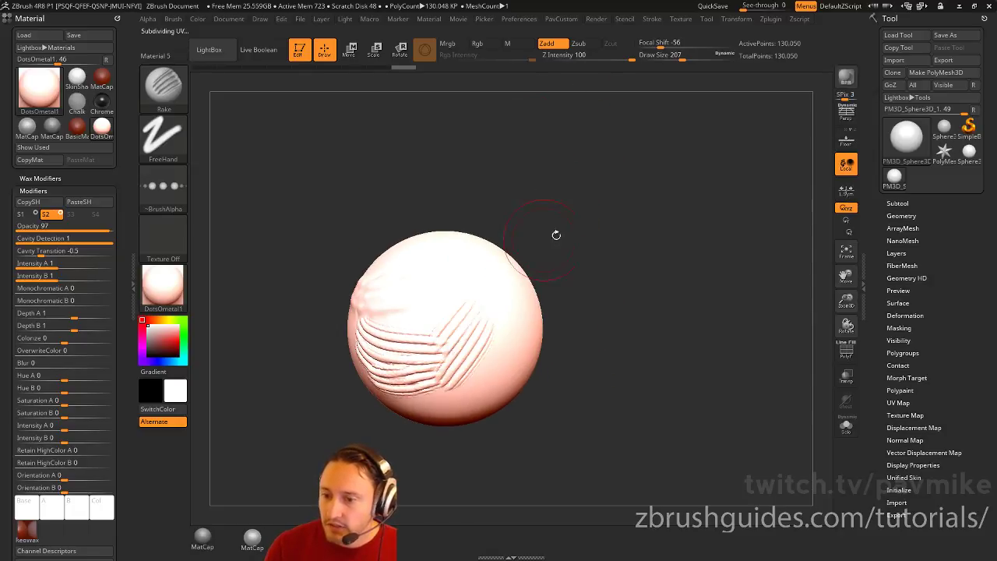
Step: Set the Rake brush to Rgb only with Zadd off, and fill the sphere with white
drag(564, 220, 536, 228)
click(481, 44)
click(546, 44)
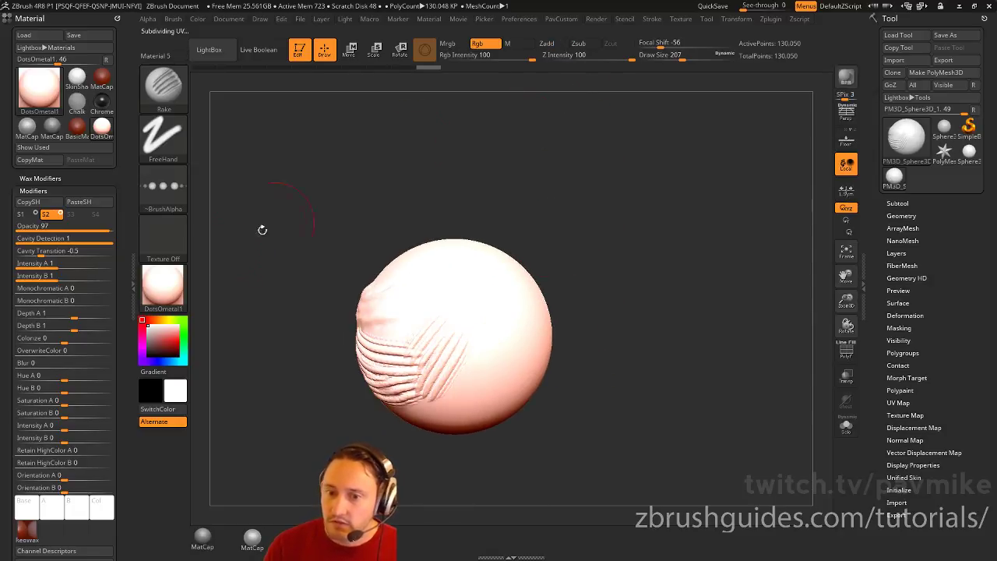
click(200, 21)
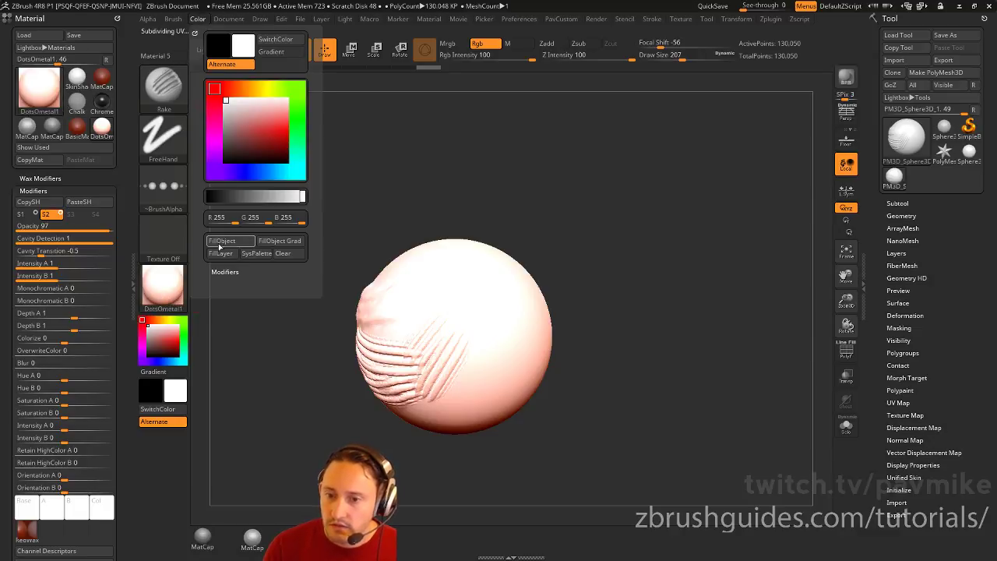
click(219, 241)
Step: Set the colour to black and paint overlapping Rake strokes on the sphere, reducing the draw size to 97
drag(150, 338, 148, 358)
drag(548, 208, 509, 214)
drag(474, 324, 523, 316)
drag(595, 310, 527, 310)
drag(399, 301, 498, 315)
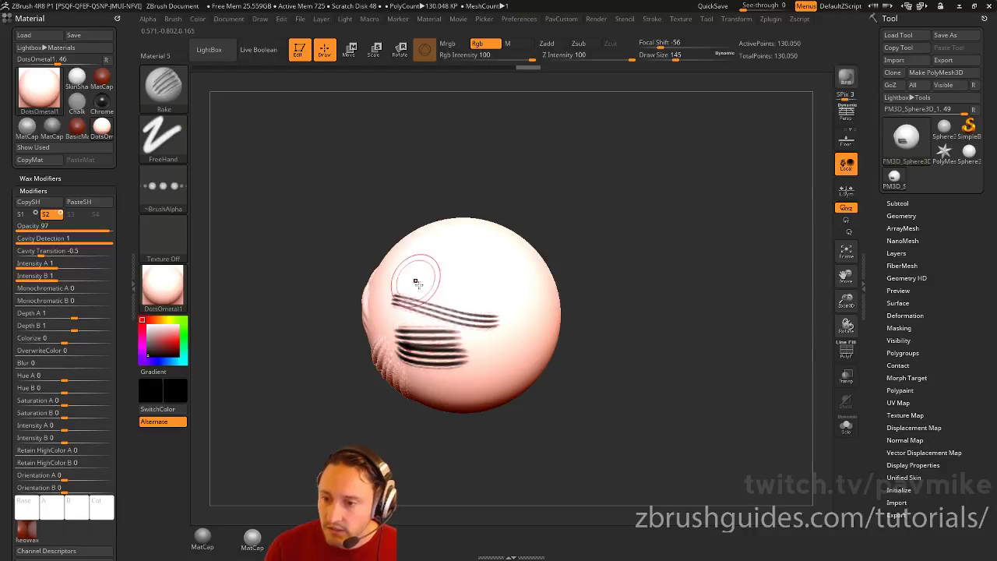
drag(430, 290, 499, 317)
drag(450, 296, 505, 321)
drag(440, 321, 511, 361)
key(s)
drag(488, 292, 480, 291)
mouse_move(465, 275)
mouse_down()
mouse_move(518, 324)
mouse_move(539, 314)
mouse_up()
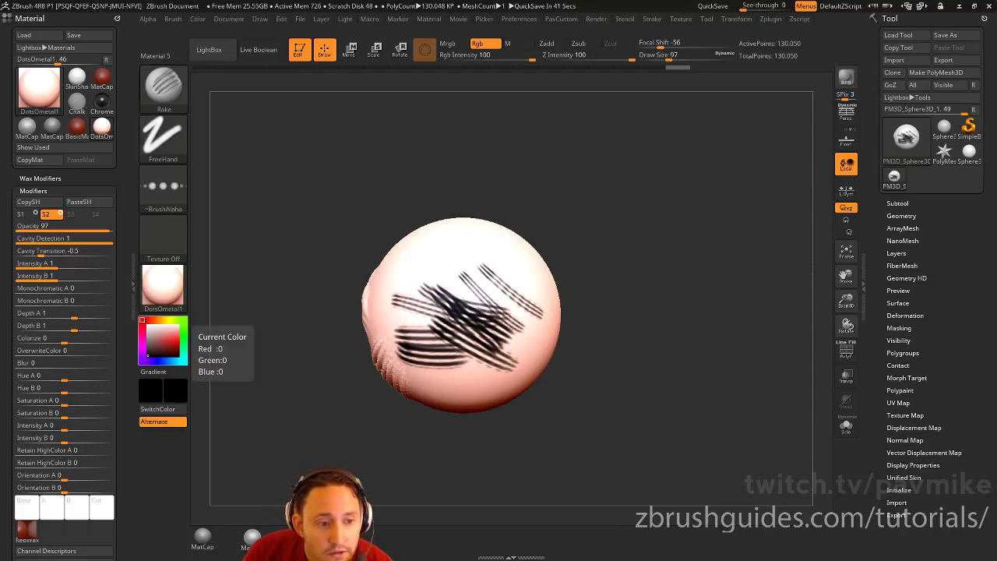
Step: Replace the docked Material palette with the Zplugin palette in the side tray
click(115, 17)
click(775, 20)
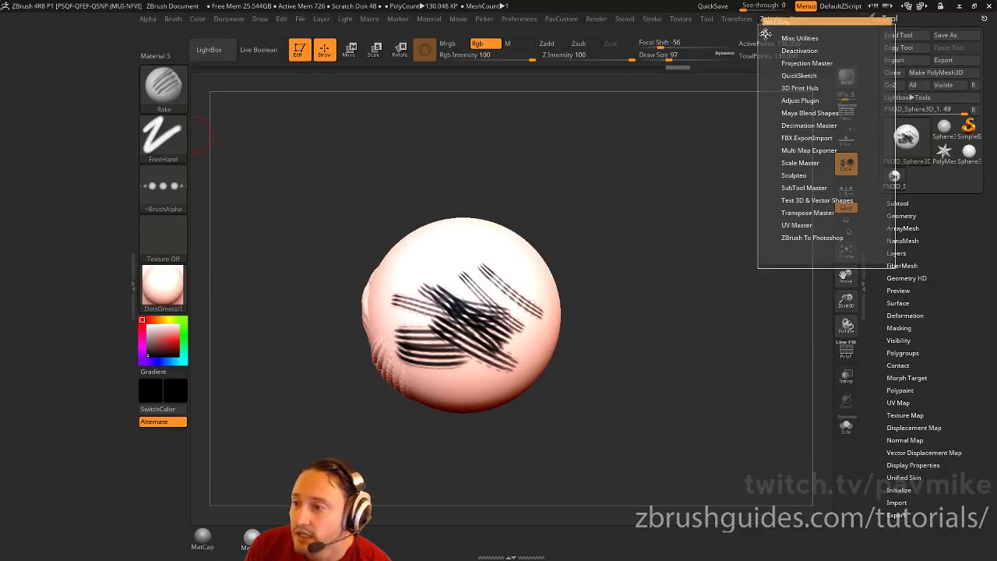
drag(765, 34, 94, 167)
Step: Load the Kepler_Bust tool from the ZTools folder inside streaming, ComicRendering and RESOURCES
click(898, 36)
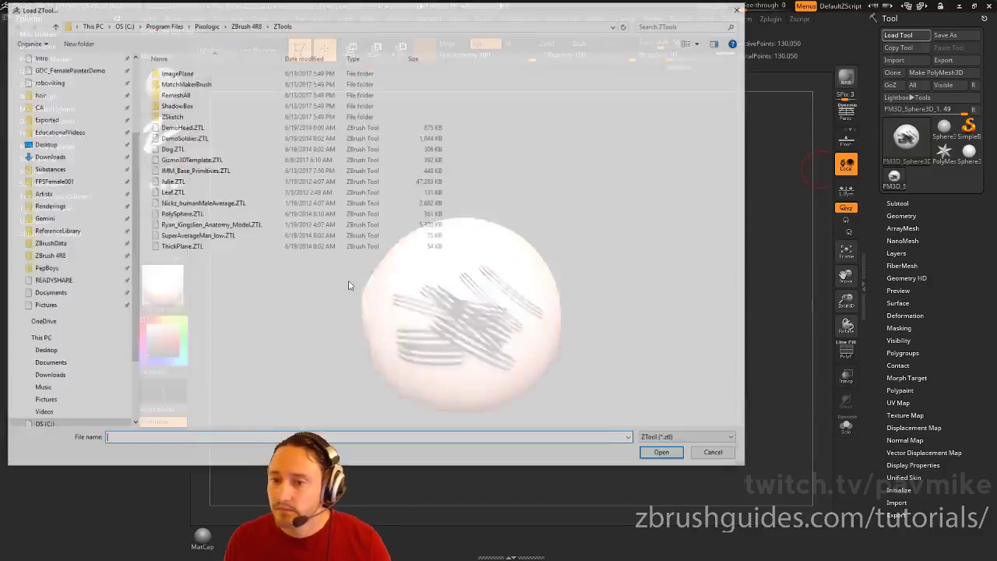
scroll(67, 152, up, 4)
click(46, 90)
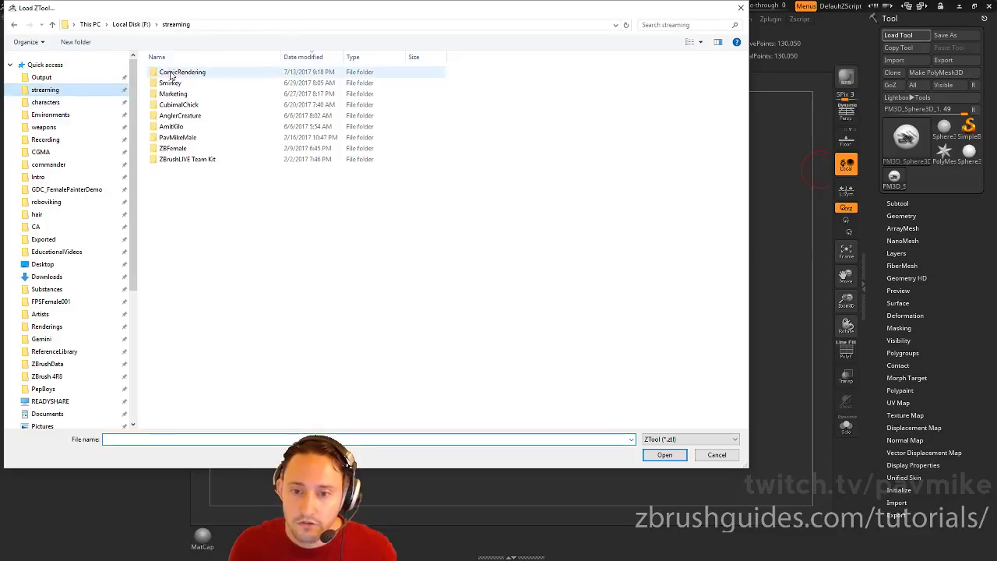
double_click(173, 73)
double_click(179, 89)
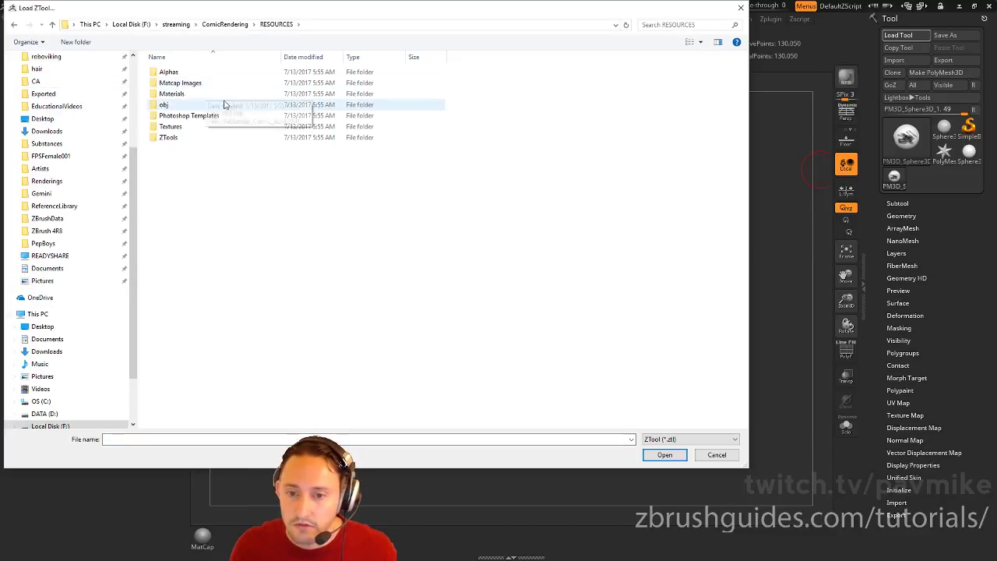
double_click(173, 138)
double_click(187, 73)
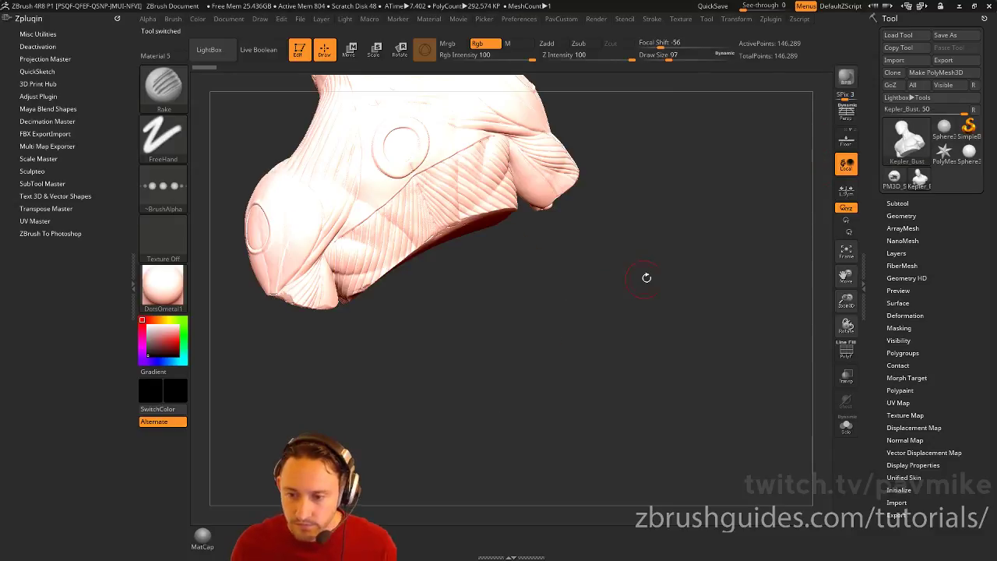
Step: Apply the Pablander_SuperComic material from LightBox's comic-style rendering folder to the bust and turn it to a three-quarter view
mouse_move(647, 278)
mouse_down()
mouse_move(759, 281)
mouse_move(752, 254)
mouse_up()
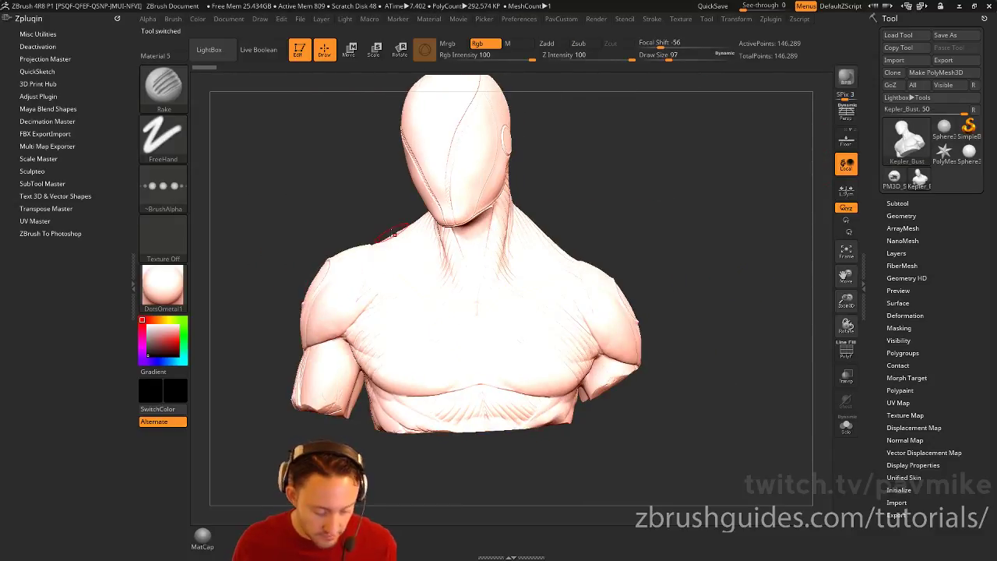
key(comma)
click(393, 81)
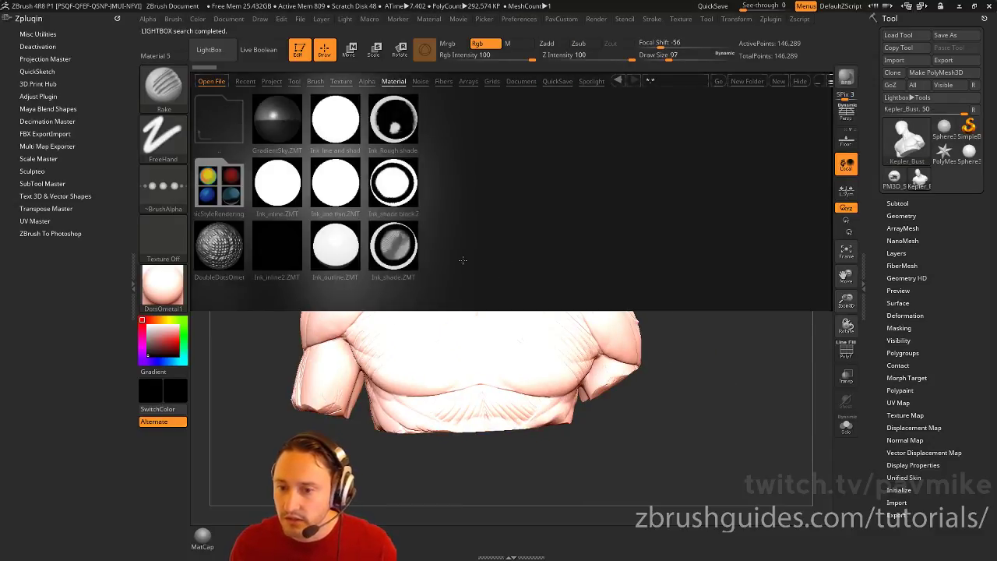
click(199, 193)
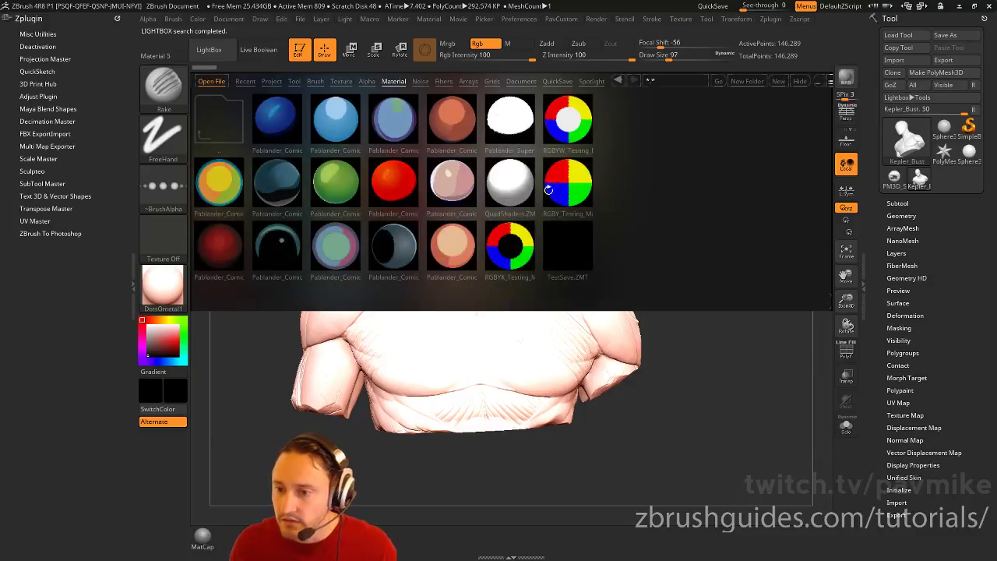
double_click(509, 123)
key(comma)
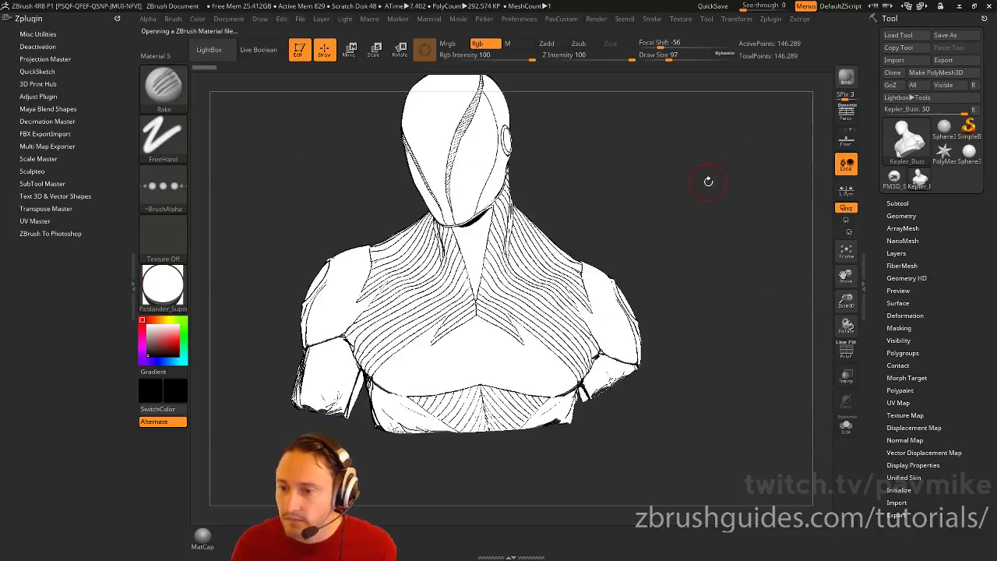
mouse_move(703, 179)
mouse_down()
mouse_move(665, 219)
mouse_move(740, 225)
mouse_up()
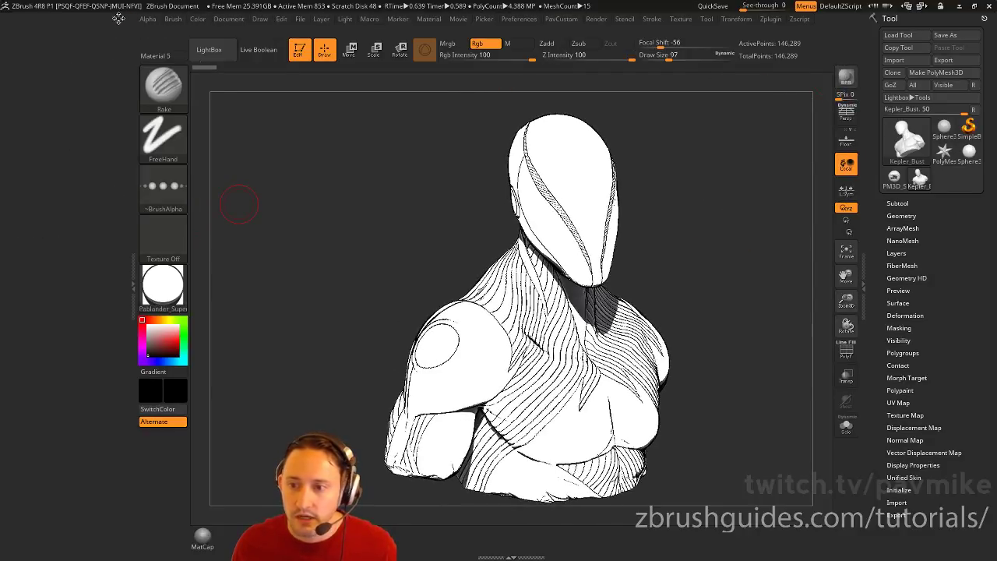
Step: Dock the Render palette in the side tray and expand its Render Properties and BPR RenderPass settings
click(597, 18)
drag(589, 35, 56, 99)
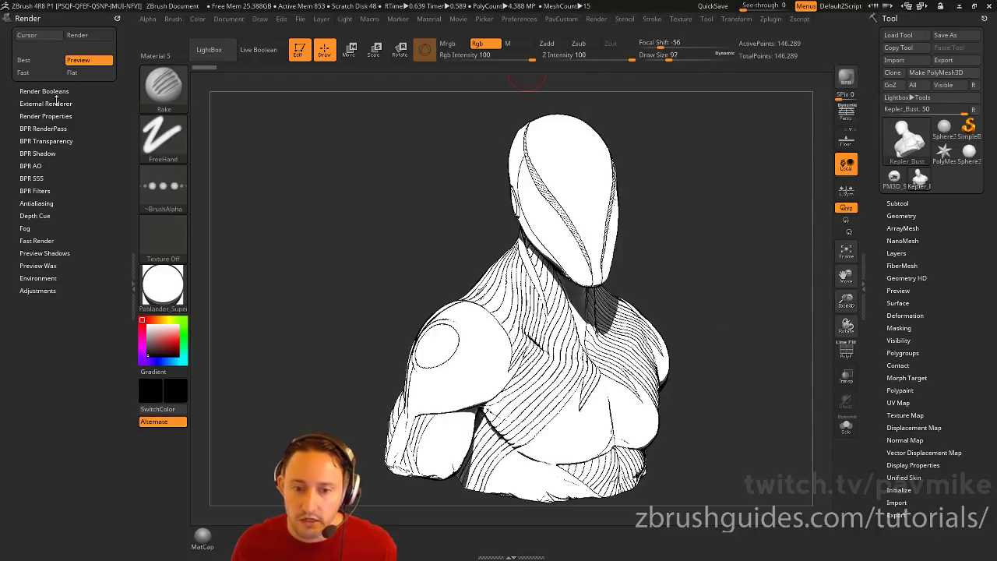
key(shift)
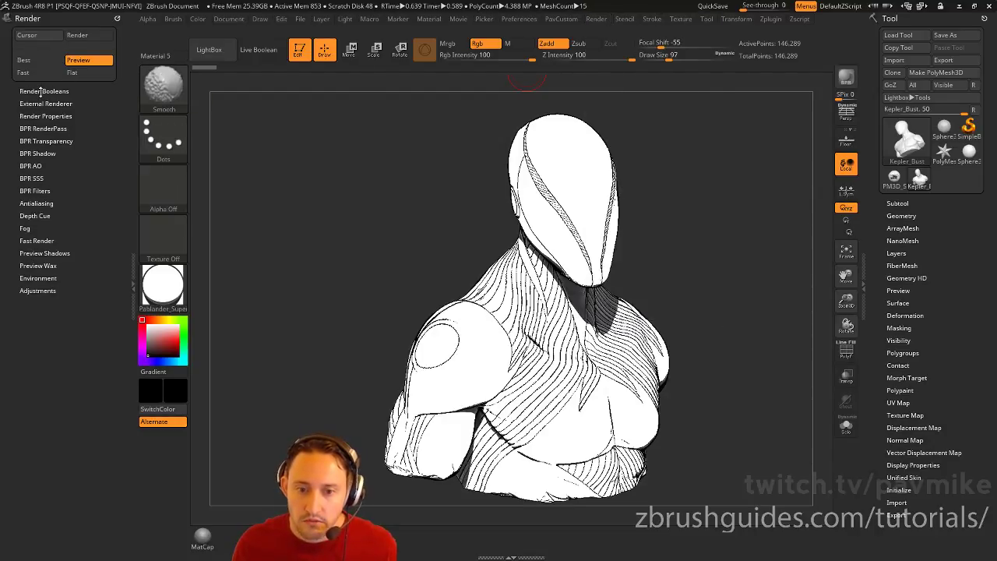
click(38, 115)
click(39, 357)
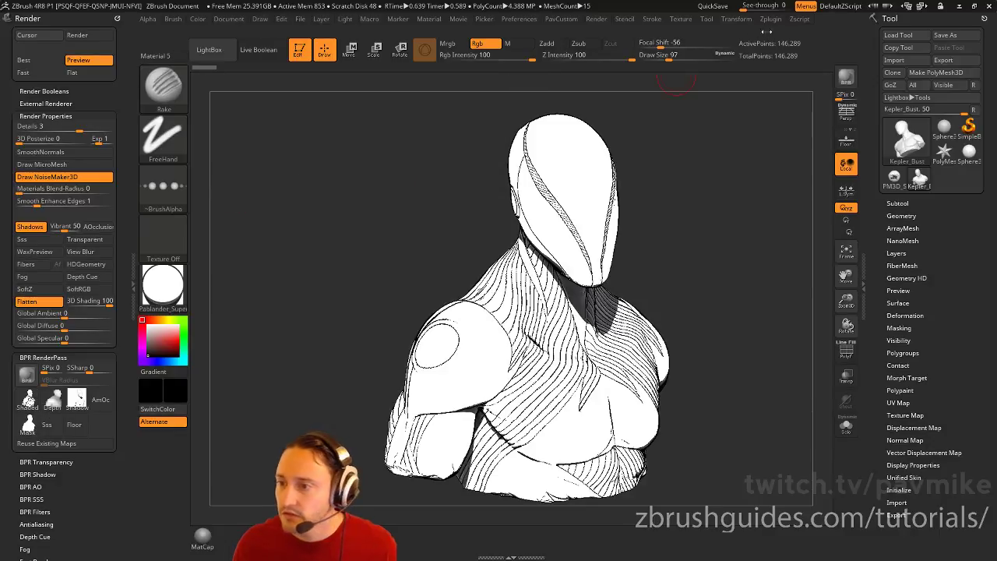
Step: Dock the Zplugin palette above the Render palette and expand the ZBrush To Photoshop pass options
click(770, 19)
drag(765, 32, 68, 36)
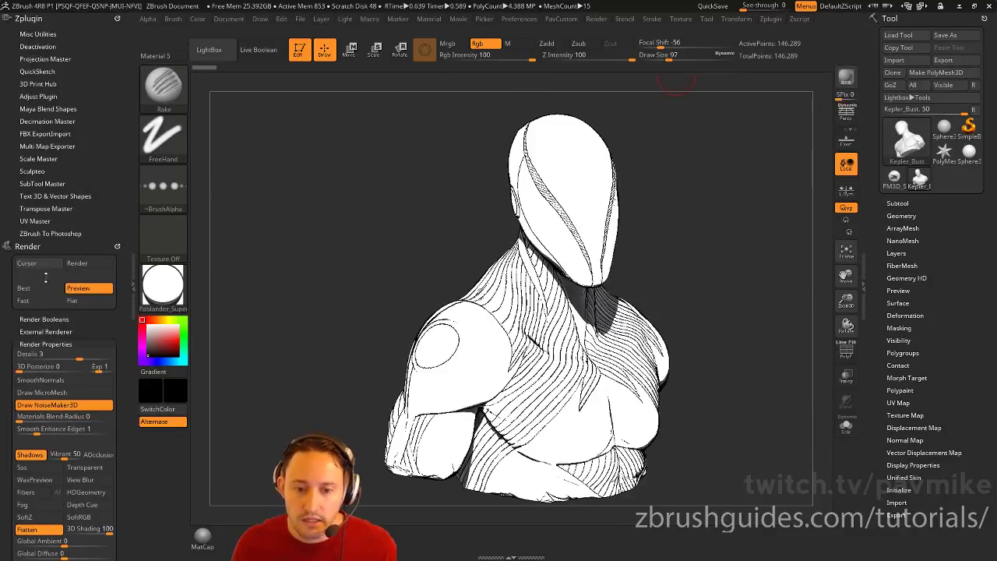
click(51, 233)
scroll(55, 312, down, 3)
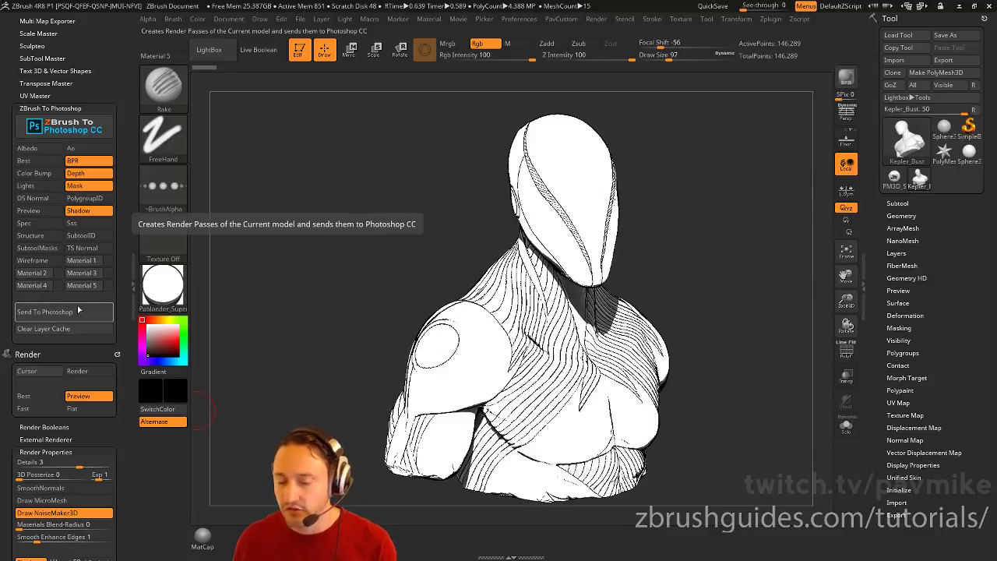
Step: Look through the ZBrush To Photoshop CC plugin's help pages on usage and troubleshooting, and close them
click(78, 132)
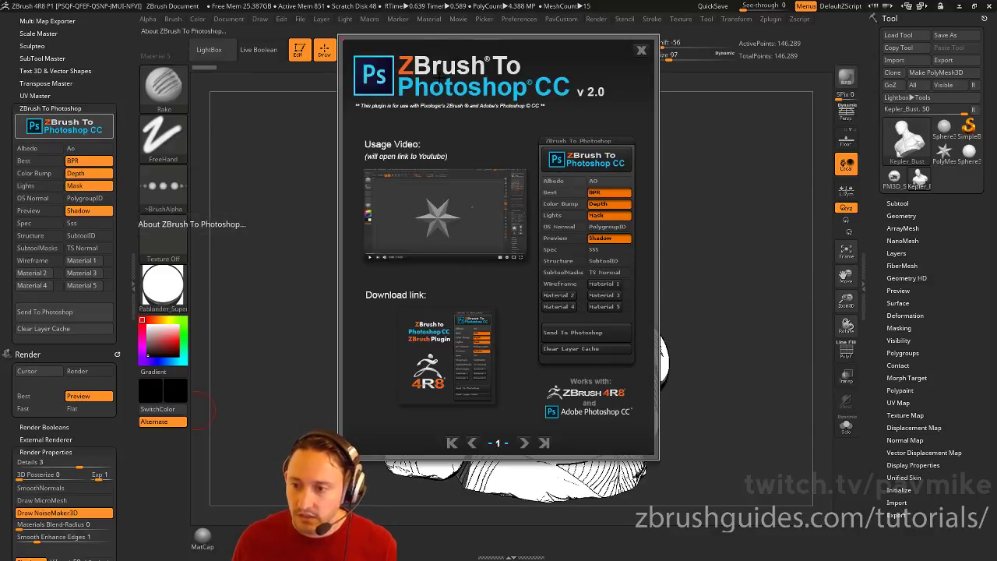
click(524, 442)
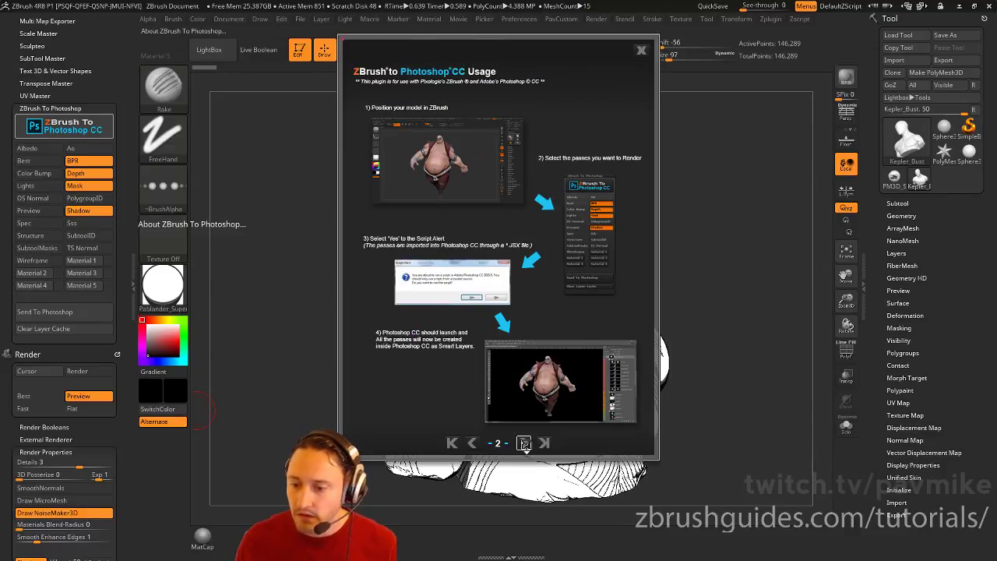
click(524, 442)
click(524, 443)
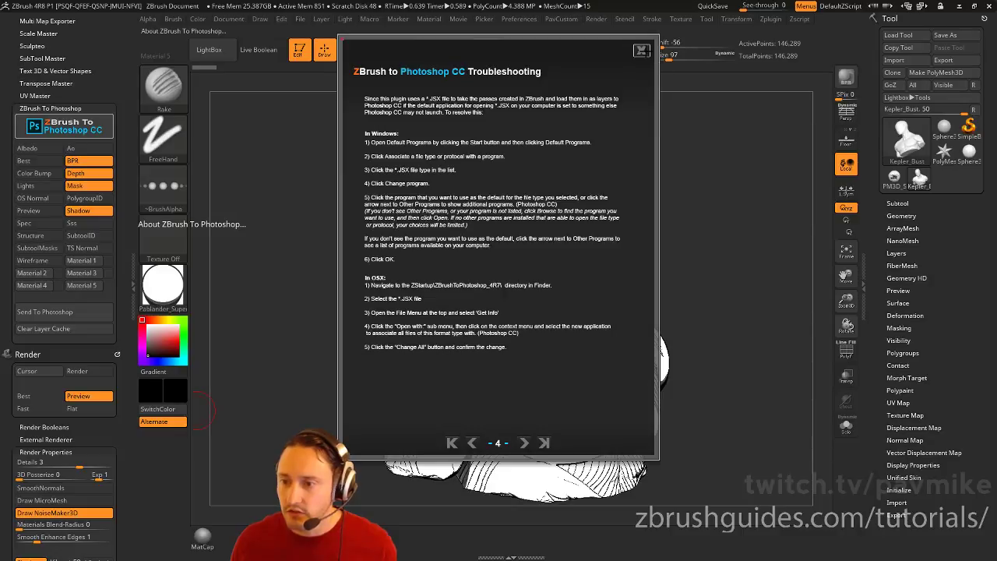
click(641, 51)
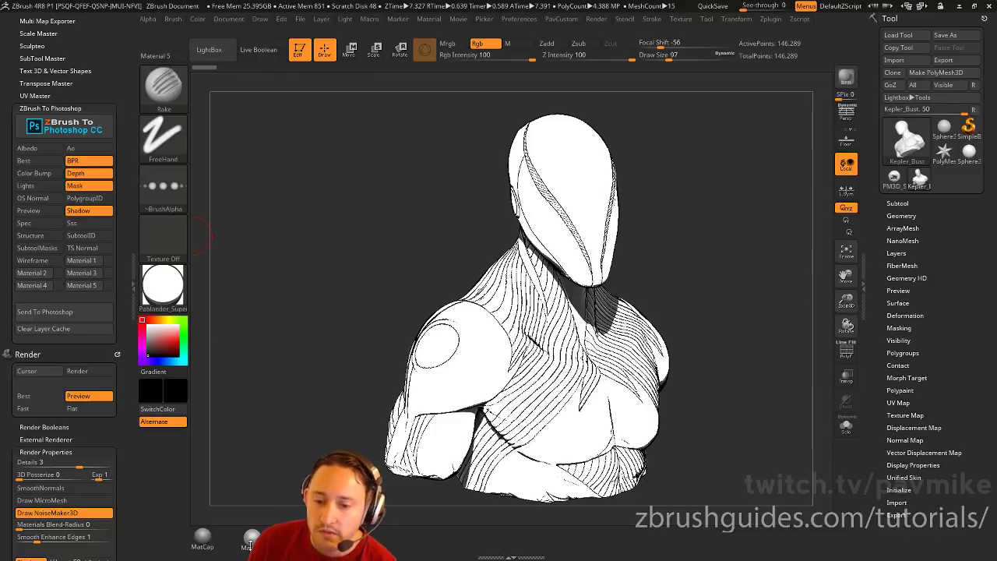
Step: Clear the Zplugin and Render palettes from the side tray and dock the Material palette there
drag(110, 74, 108, 193)
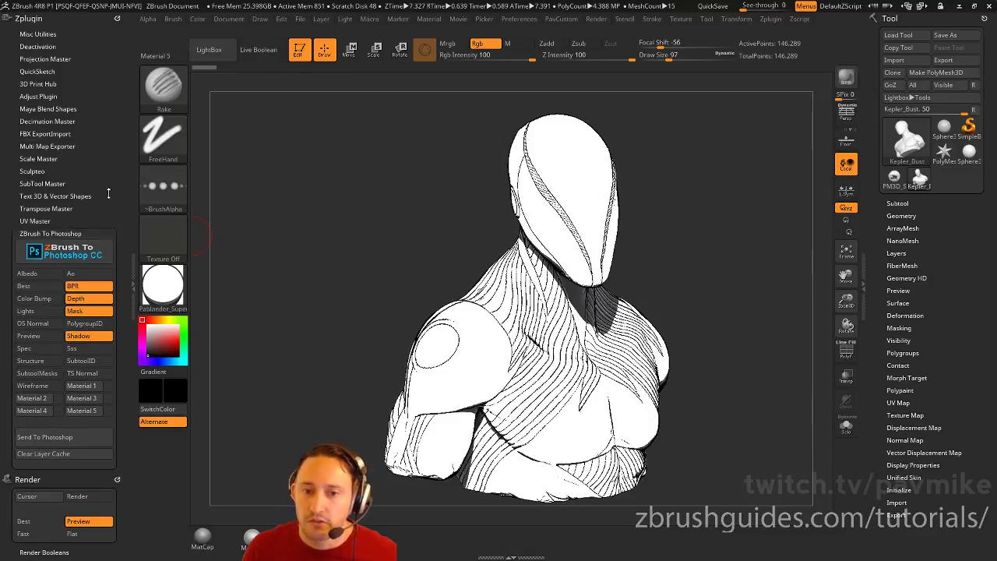
click(117, 18)
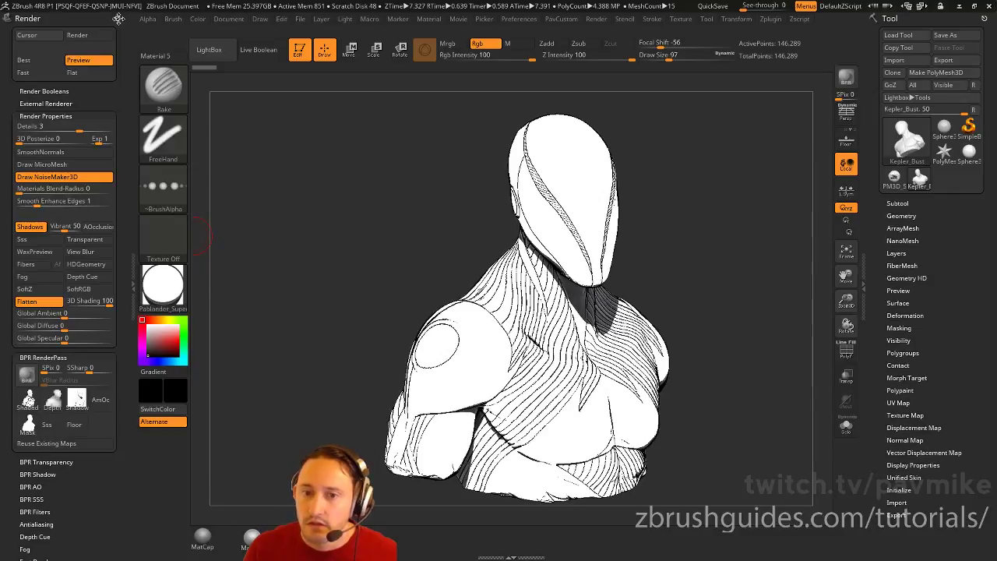
click(117, 18)
click(427, 19)
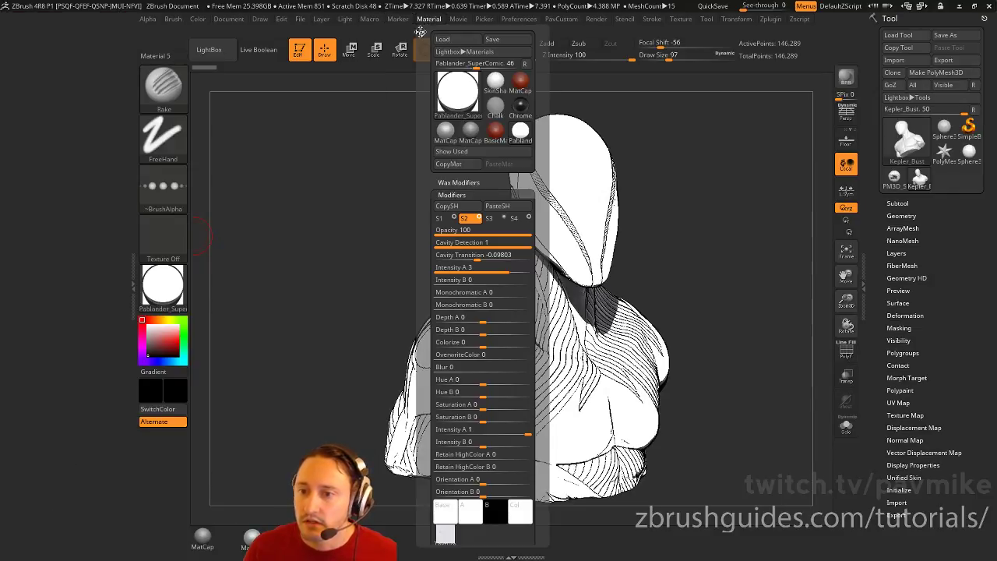
click(420, 31)
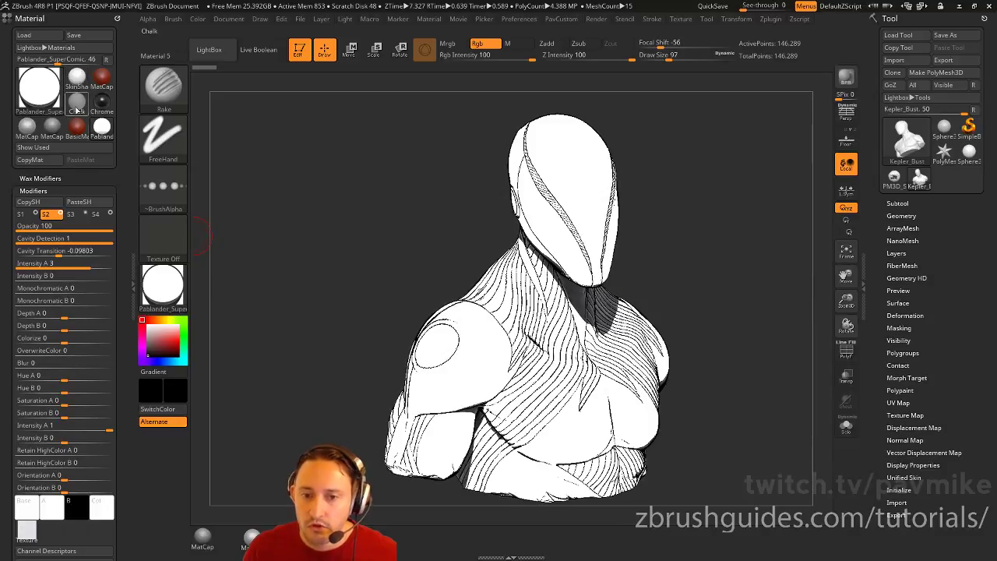
Step: Try the ReflectYellow material on the bust and replace it with MatCap Pearl Cavity
click(39, 86)
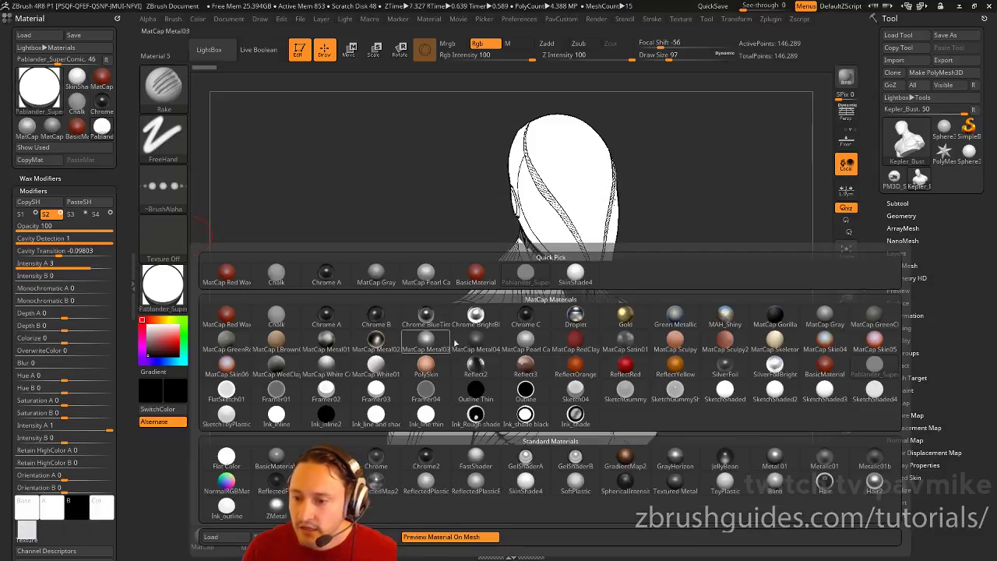
click(679, 373)
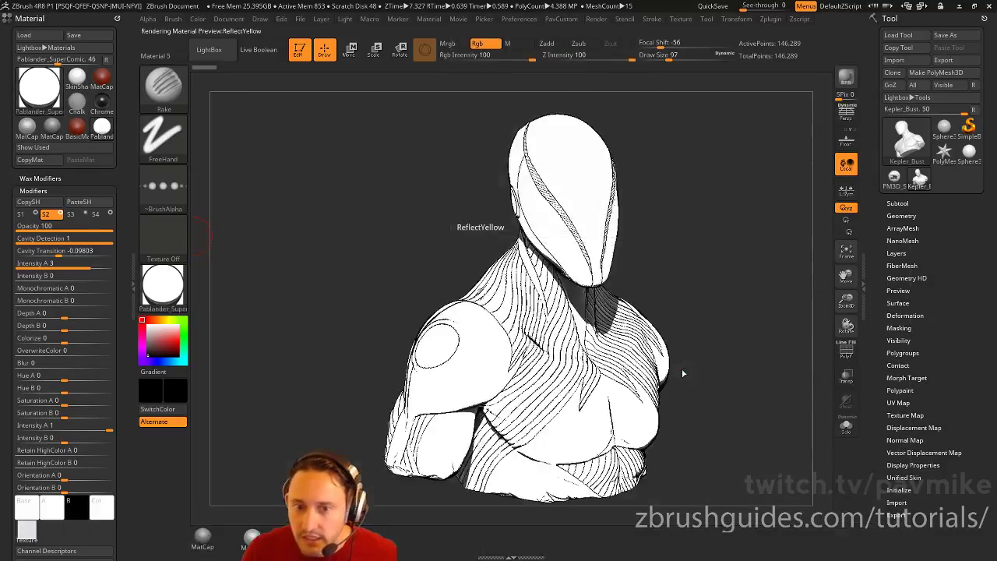
click(44, 104)
click(349, 162)
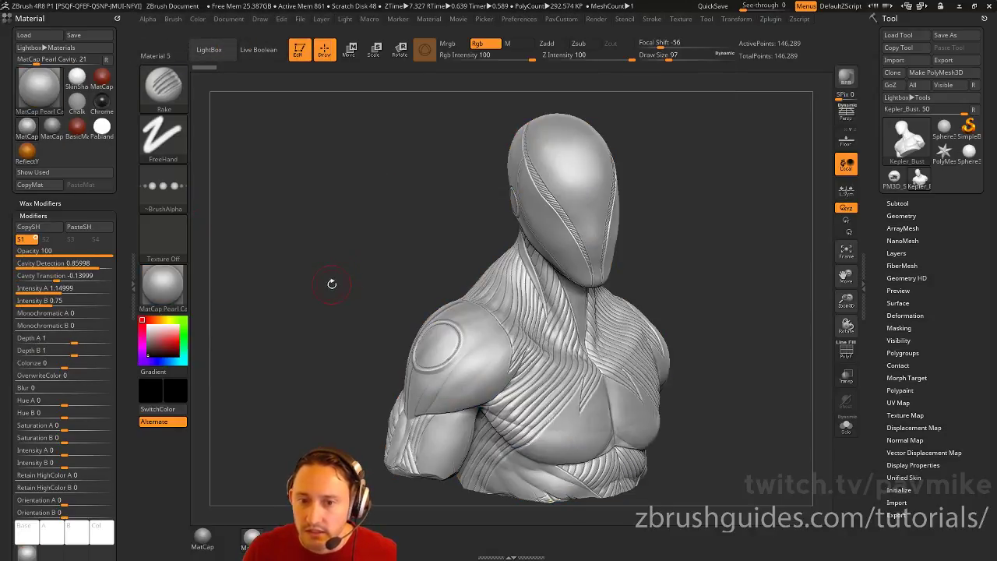
Step: Enable interface customization, add the ReflectYellow material to the shelf below the canvas, and turn customization off again
click(521, 20)
click(535, 58)
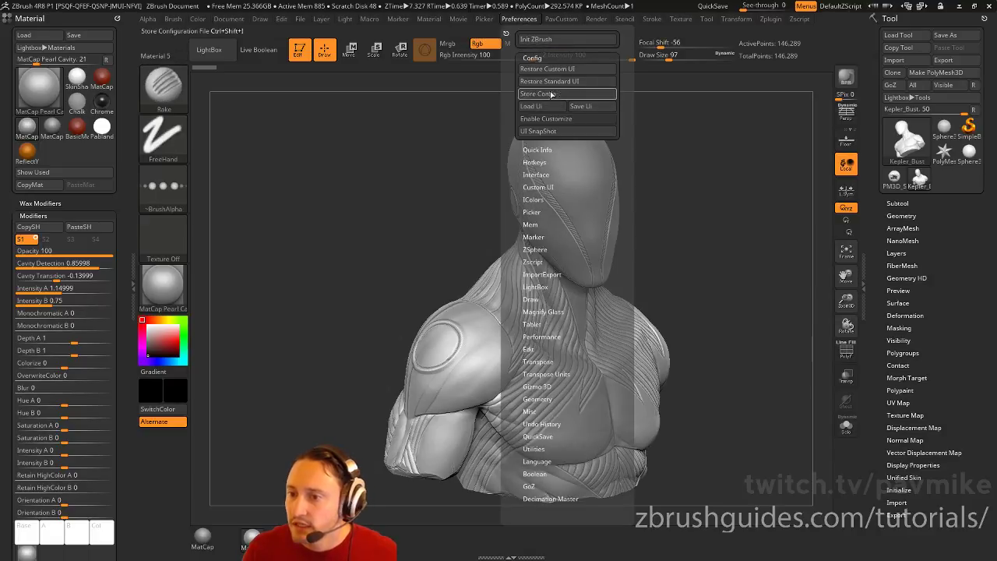
click(550, 119)
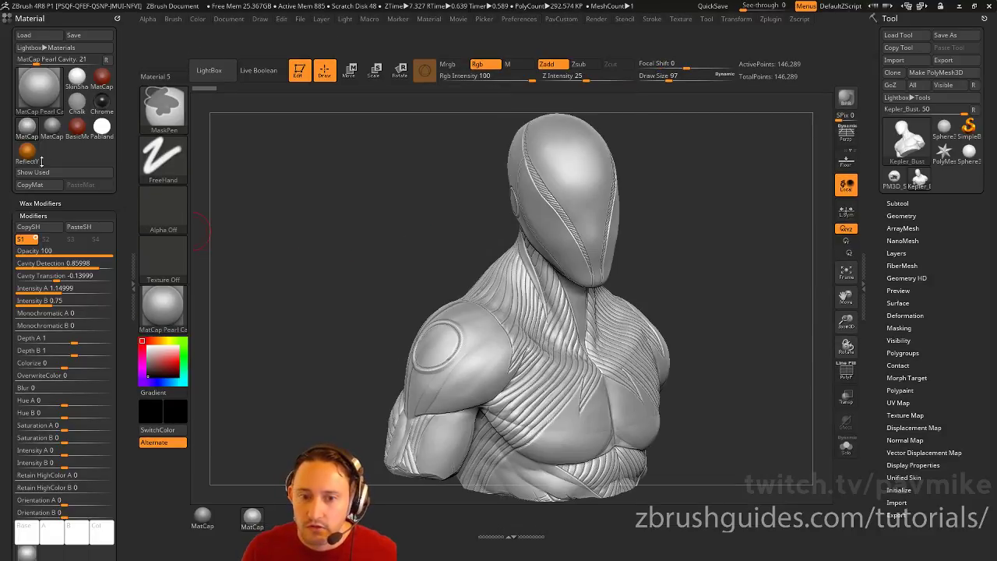
mouse_move(33, 159)
ctrl+alt+mouse_down()
mouse_move(370, 526)
mouse_move(403, 523)
ctrl+alt+mouse_up()
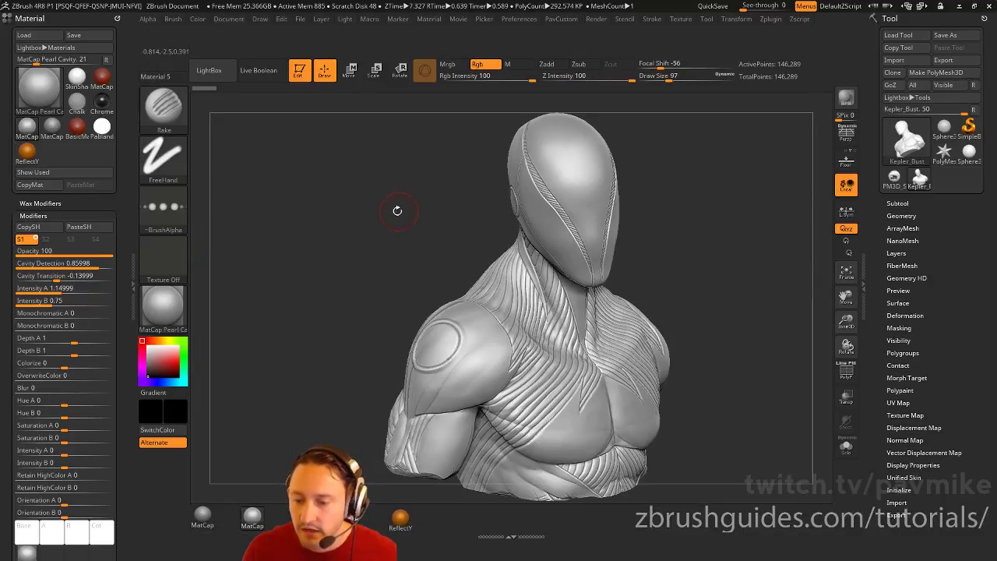
click(517, 19)
click(553, 120)
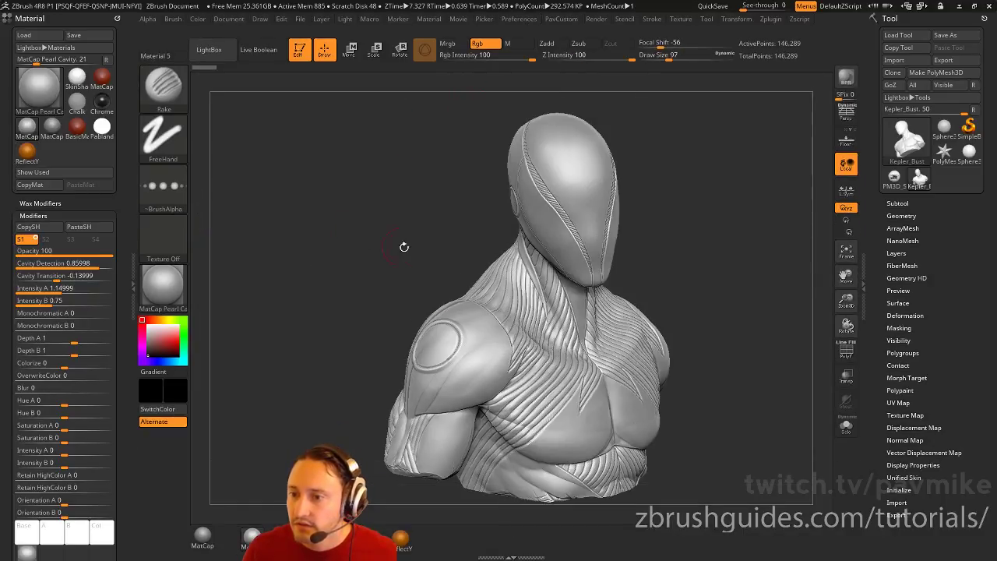
Step: Try the MatCap materials on the custom shelf and apply ReflectYellow to the bust
click(401, 538)
click(252, 537)
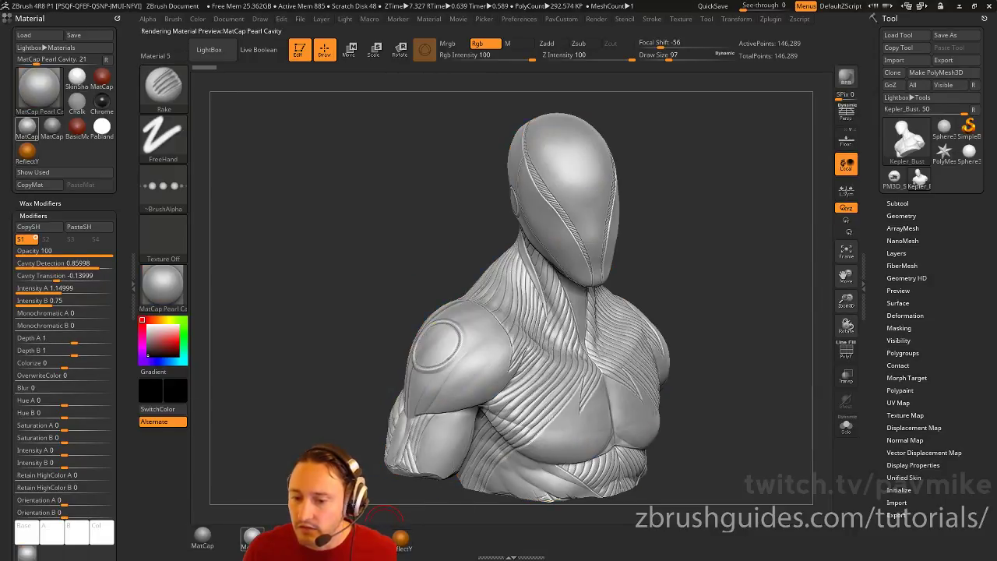
click(203, 537)
click(252, 536)
click(397, 542)
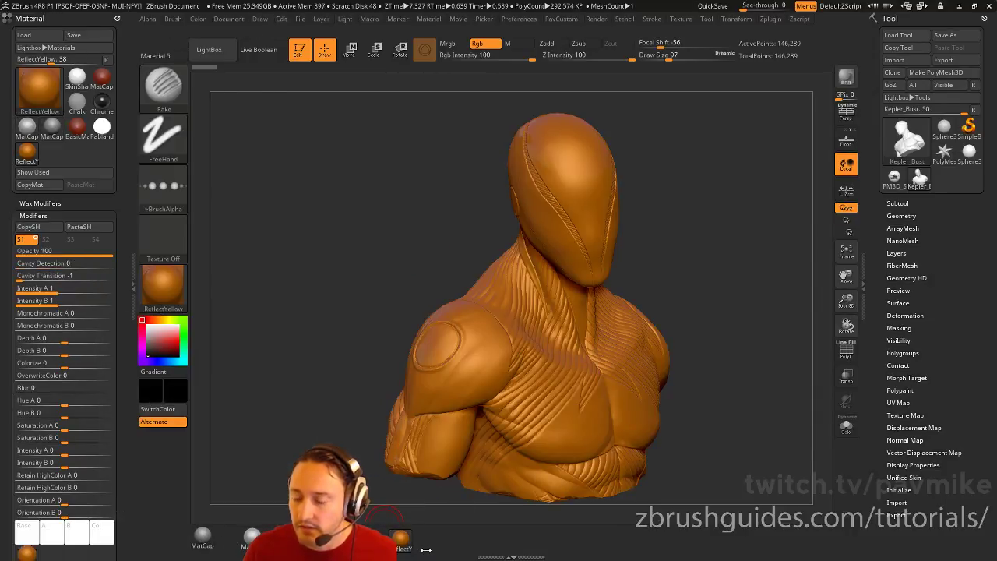
mouse_move(350, 234)
mouse_down()
mouse_move(340, 209)
mouse_move(350, 222)
mouse_up()
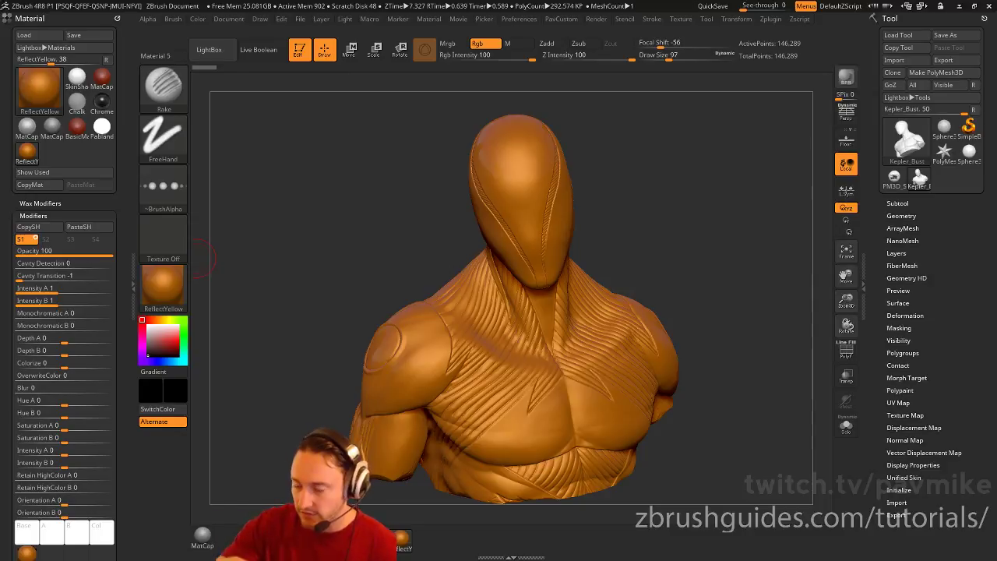
drag(607, 256, 594, 279)
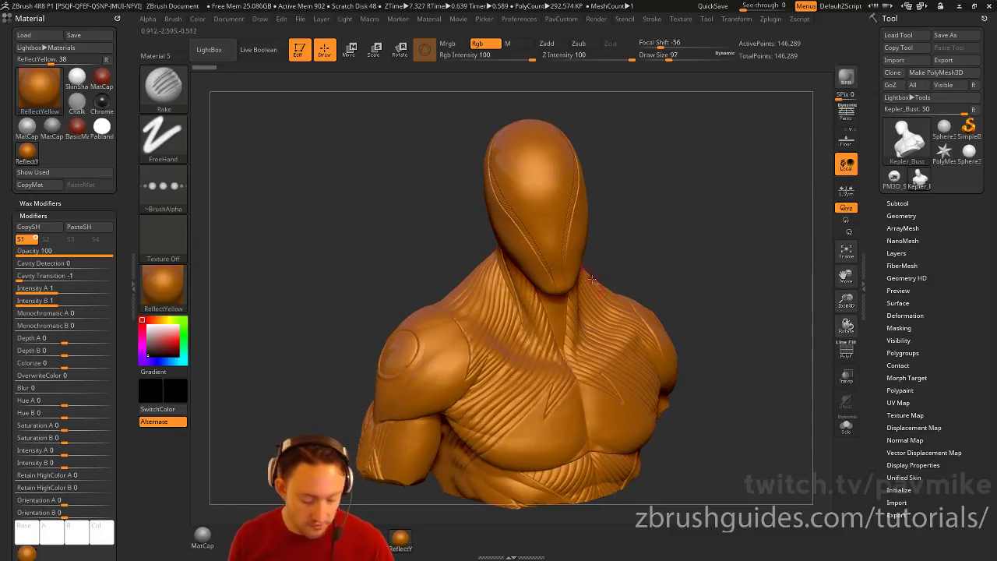
key(space)
key(space)
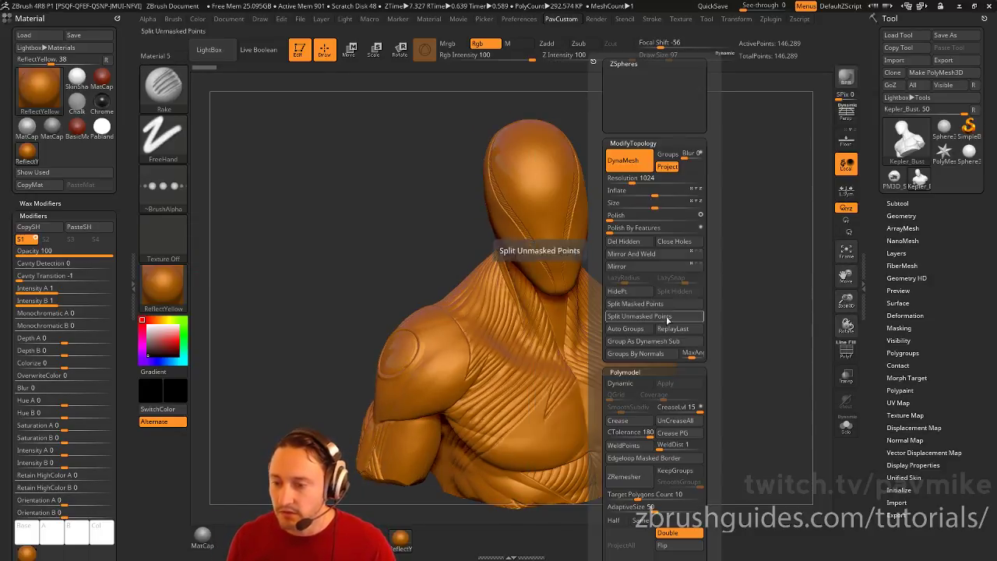
mouse_move(163, 185)
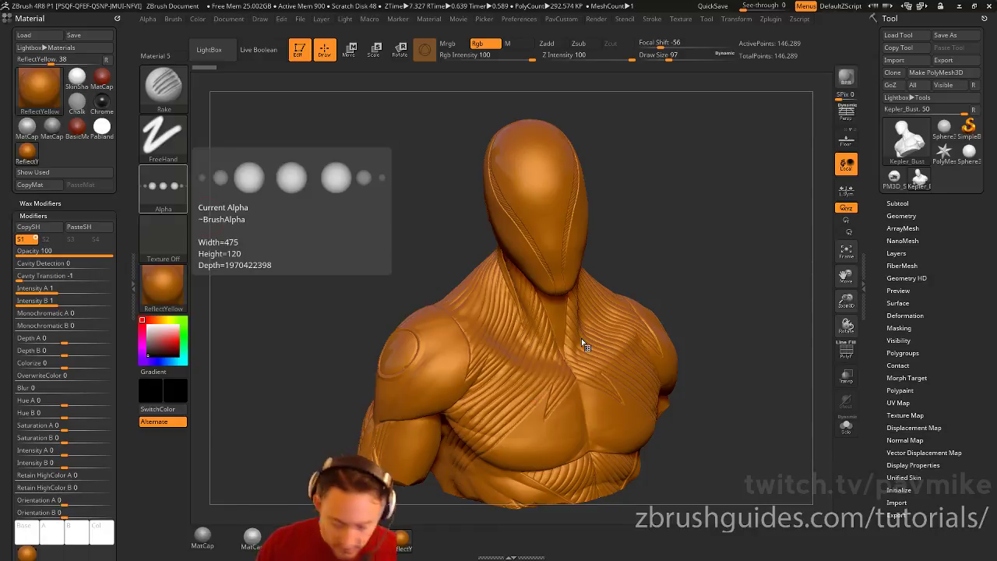
key(super)
key(super)
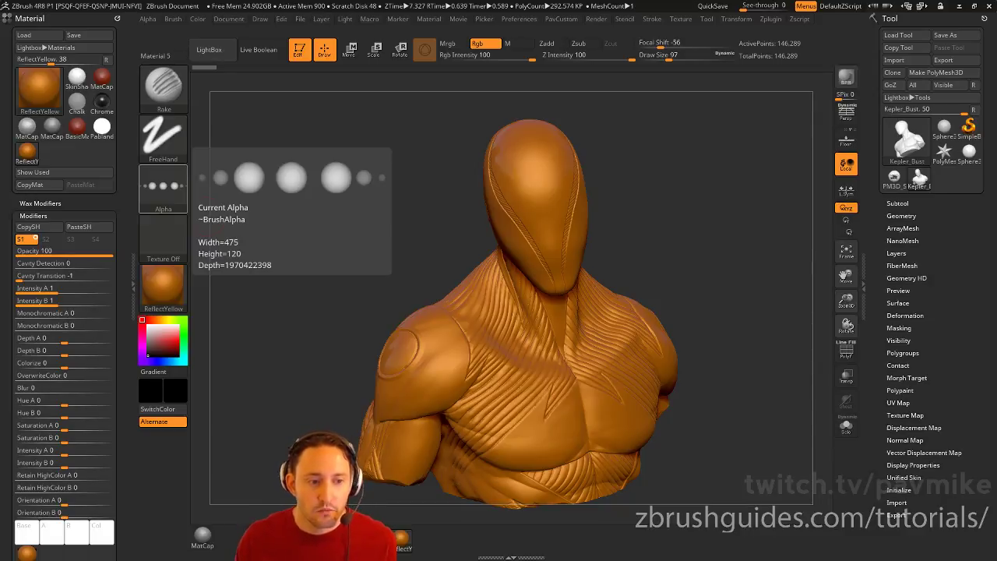
Step: Dock the Document palette above the Material palette and expand its ZAppLink Properties
click(224, 20)
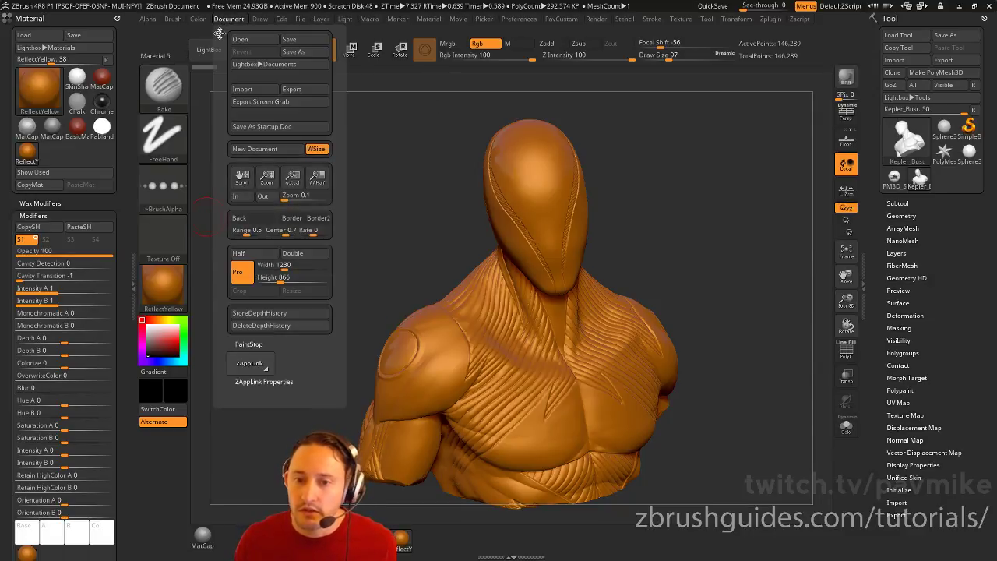
drag(220, 33, 63, 23)
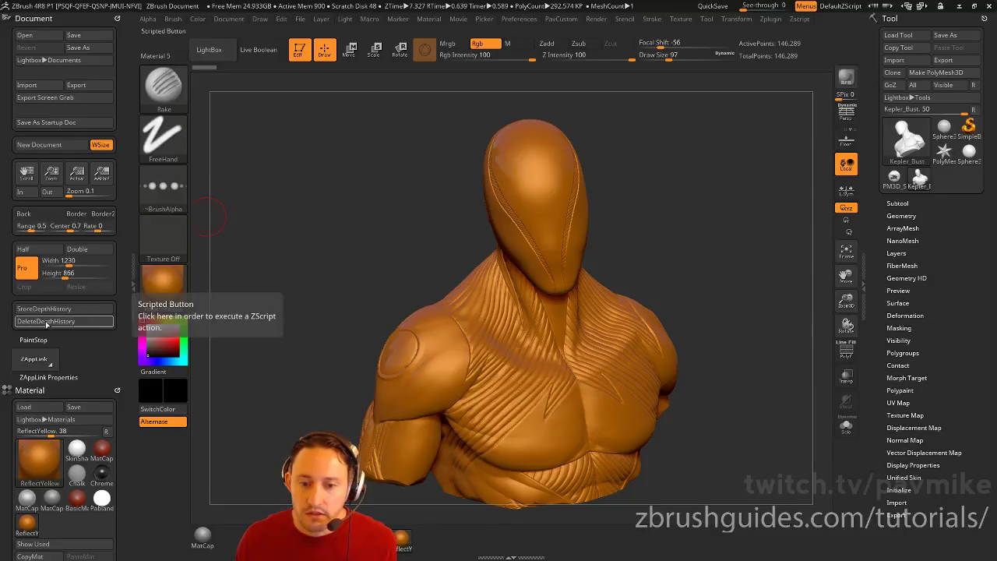
click(35, 377)
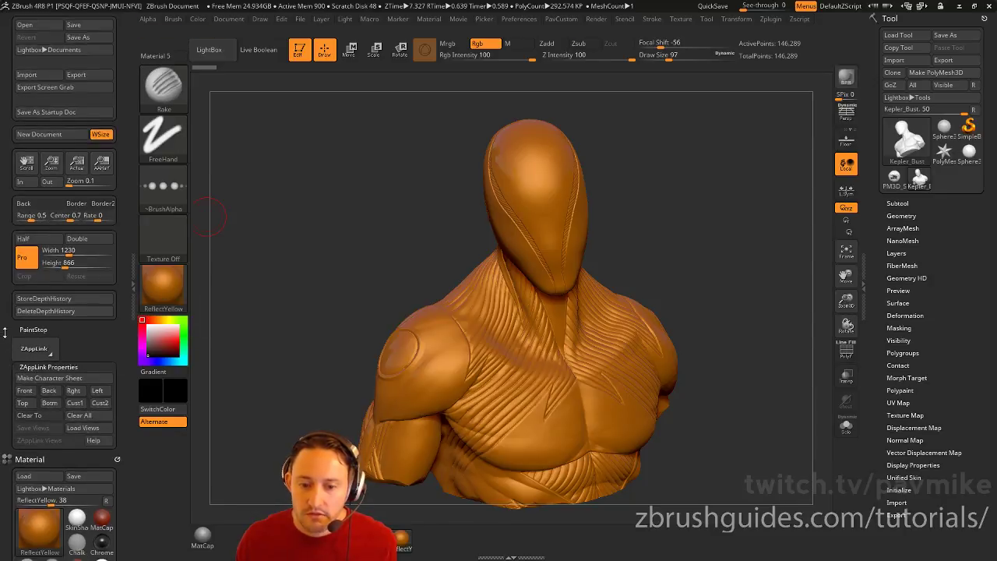
drag(5, 333, 4, 179)
Step: Store an angled view of the bust as Cust1 in ZAppLink Properties and clear that single view
drag(226, 313, 299, 331)
click(75, 249)
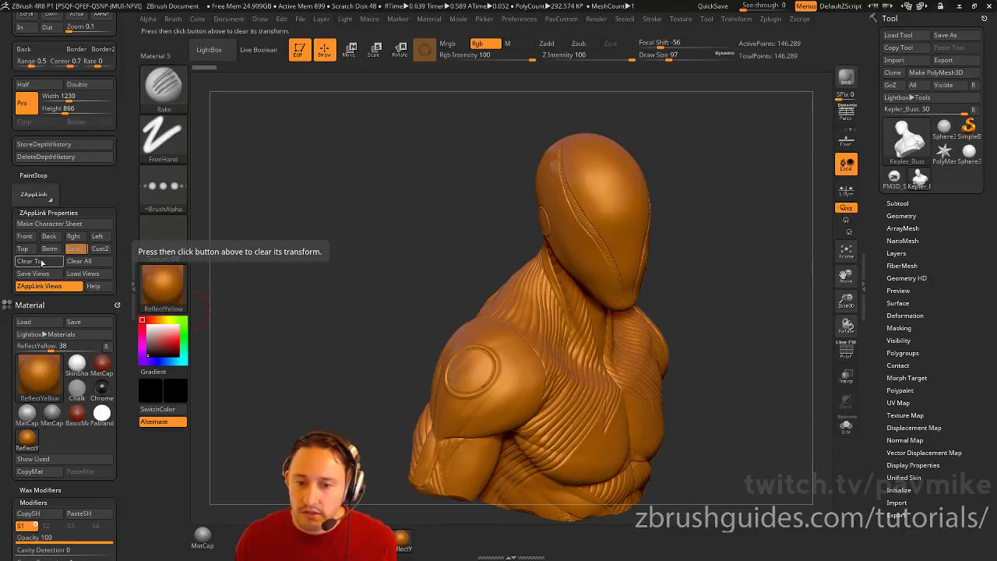
drag(362, 231, 214, 224)
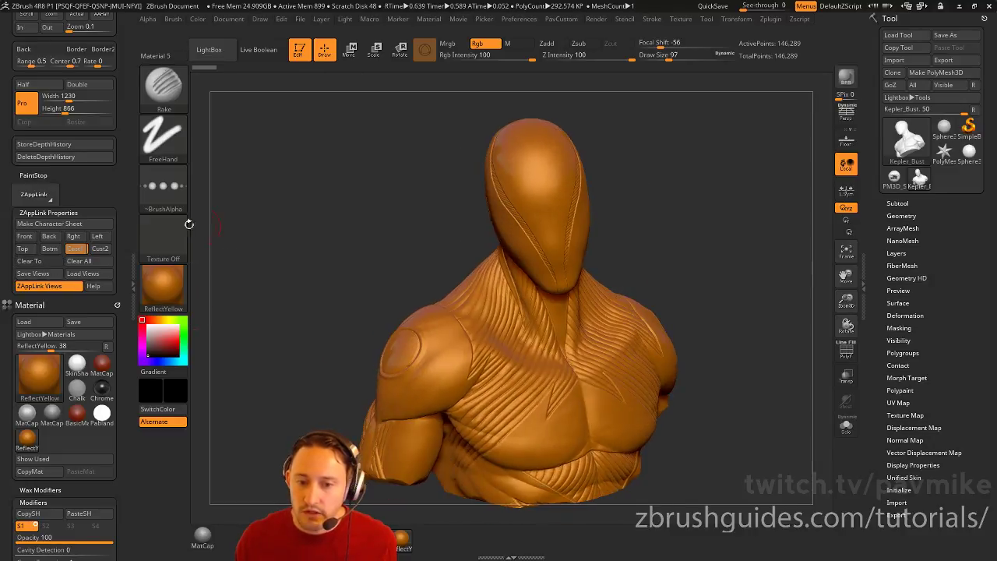
click(35, 265)
click(77, 249)
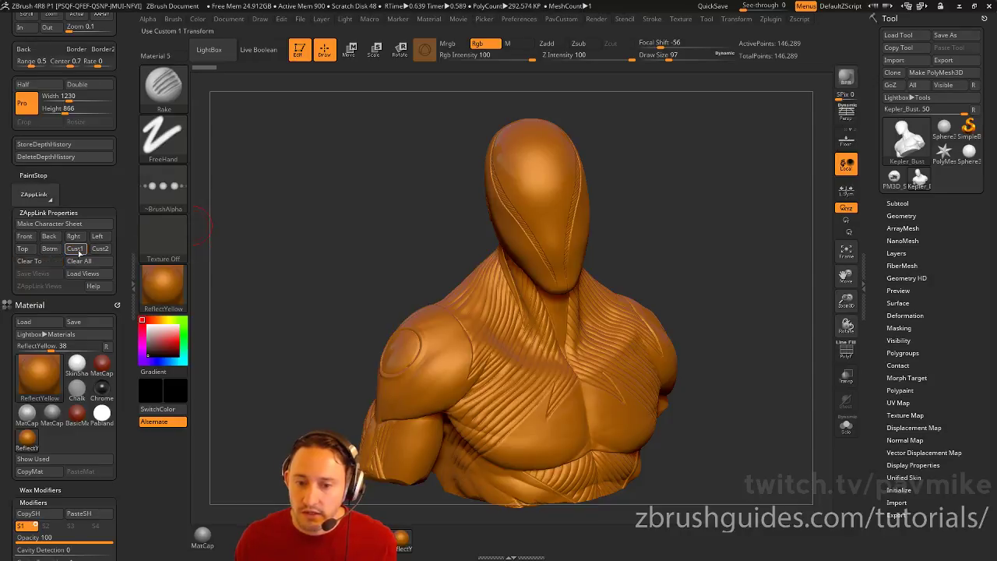
Step: Fill all the ZAppLink view slots, including Cust1, Botm and Back, and clear all of the stored transforms
click(78, 251)
click(52, 250)
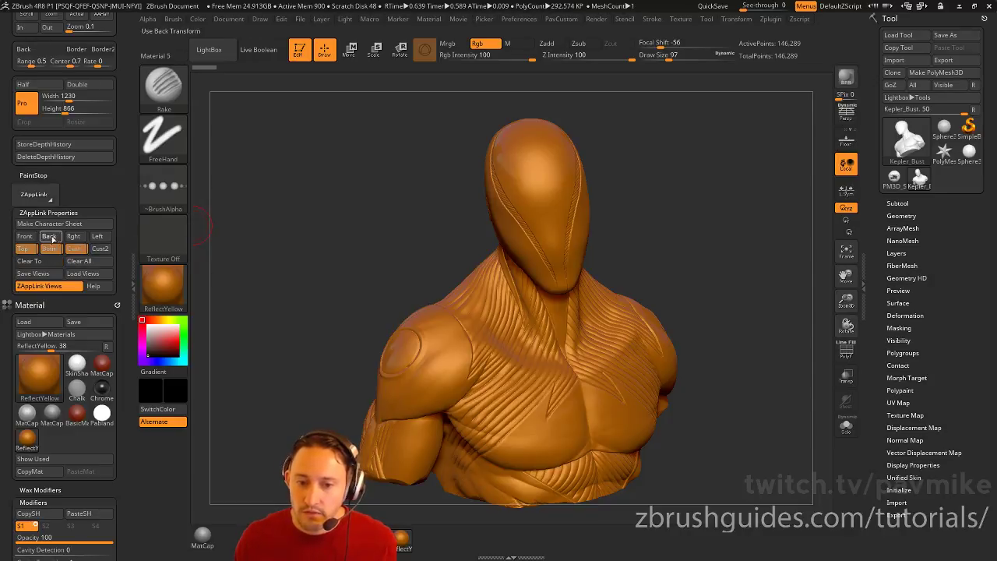
click(49, 237)
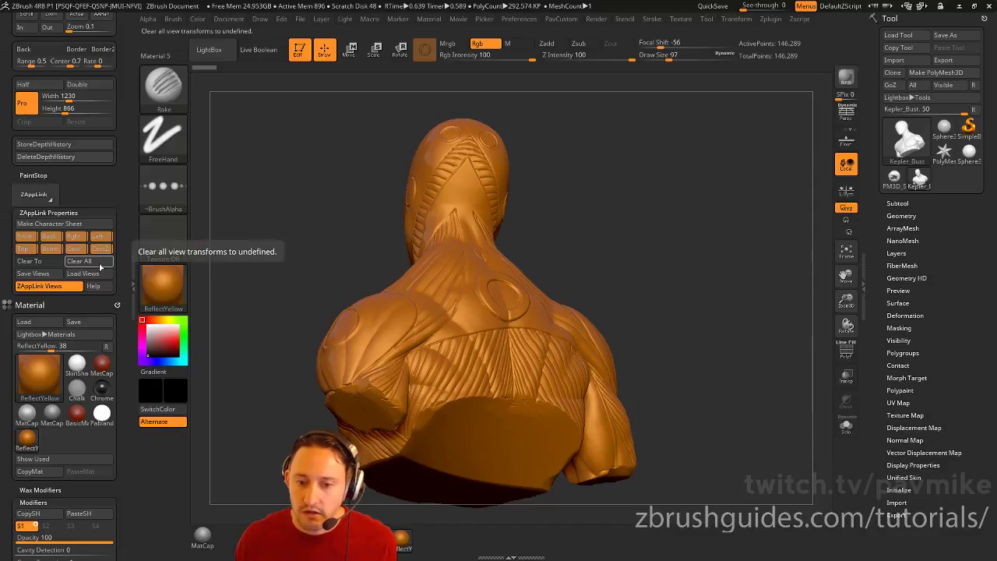
click(99, 266)
click(477, 160)
Step: Store one angle of the bust as Cust1 and another as Cust2, and clear all stored ZAppLink views
drag(298, 192, 286, 231)
click(76, 249)
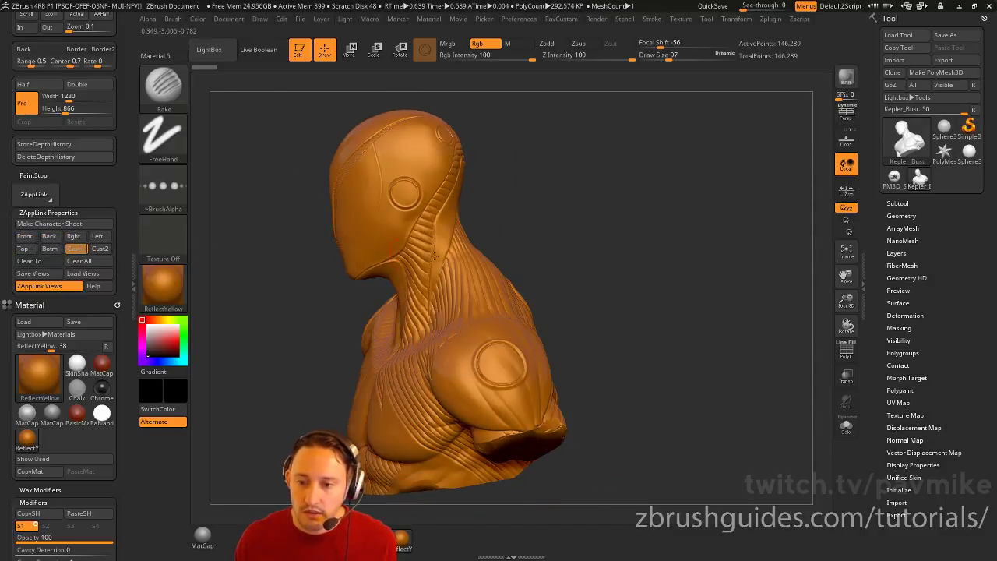
drag(433, 255, 517, 254)
click(101, 250)
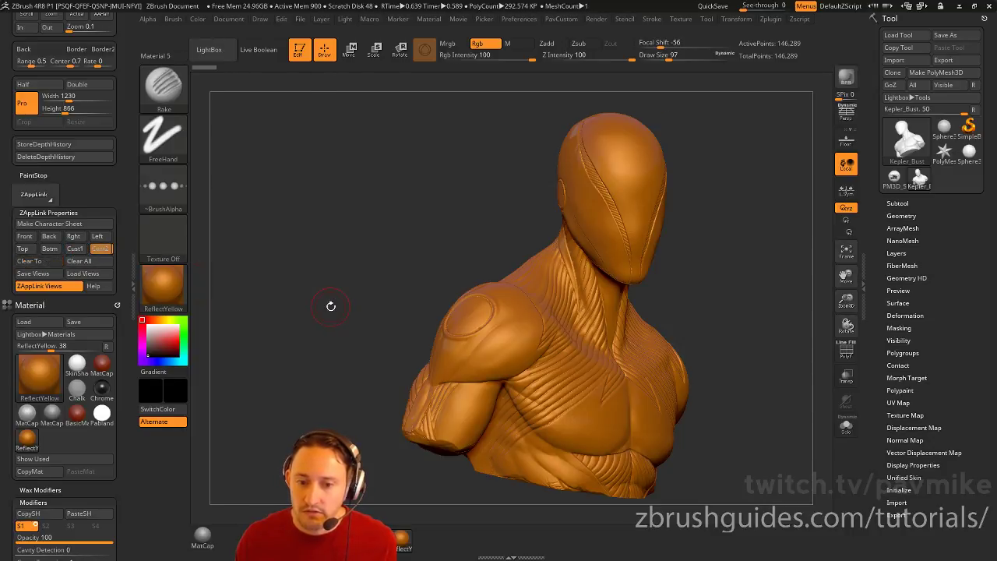
drag(343, 268, 300, 260)
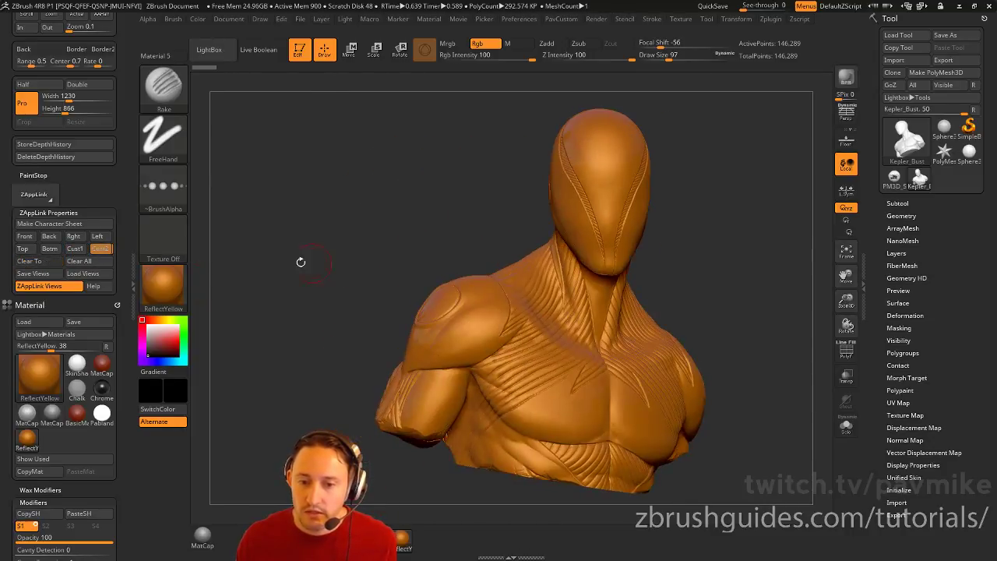
click(78, 261)
click(480, 159)
drag(383, 208, 354, 210)
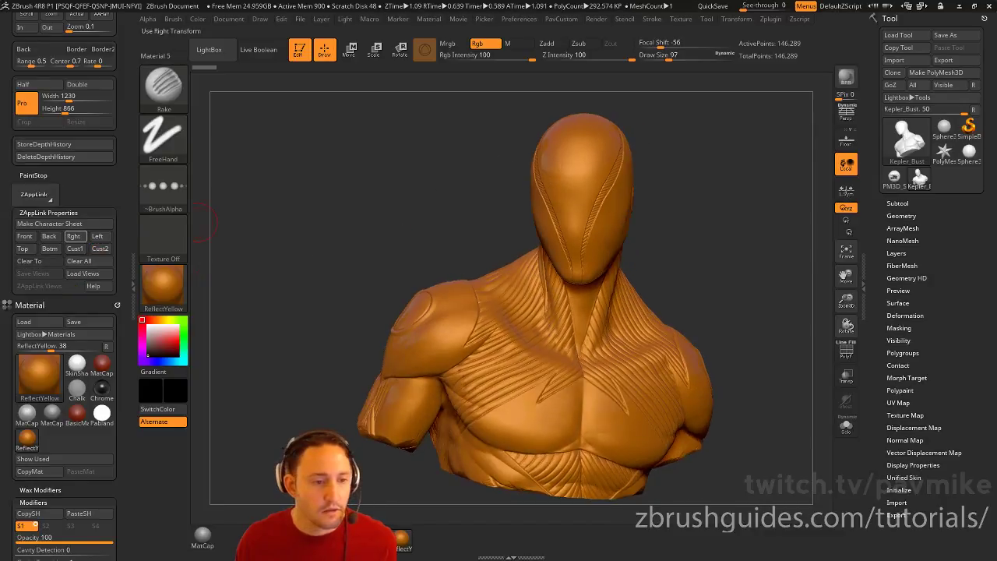